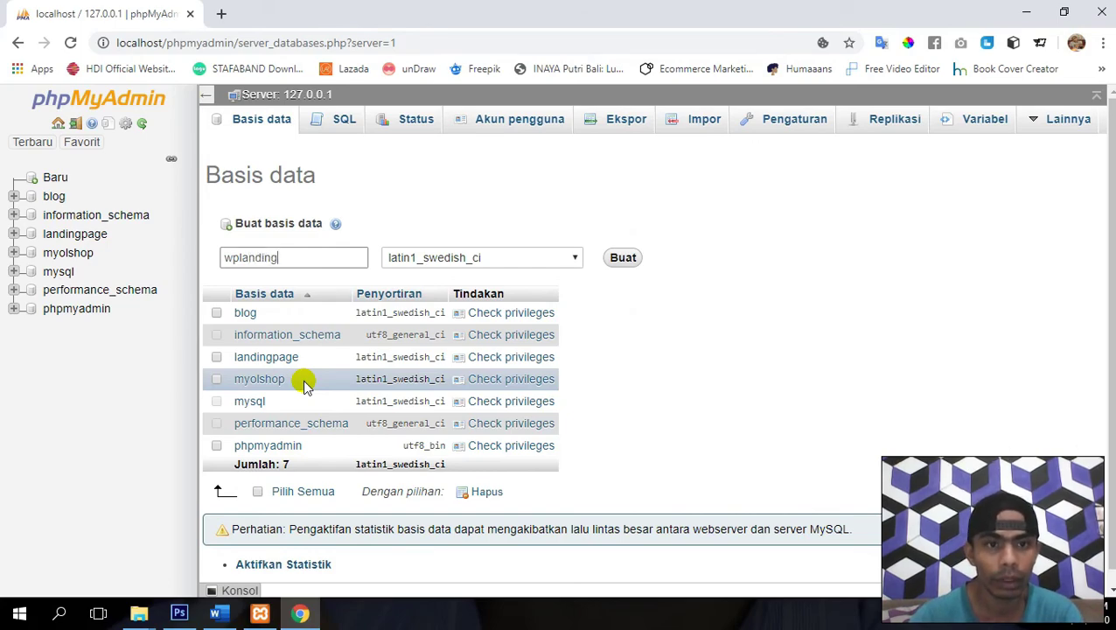
- Create the empty wplanding database in phpMyAdmin and open a fresh browser tab
{"action": "left_click", "coordinate": [622, 260]}
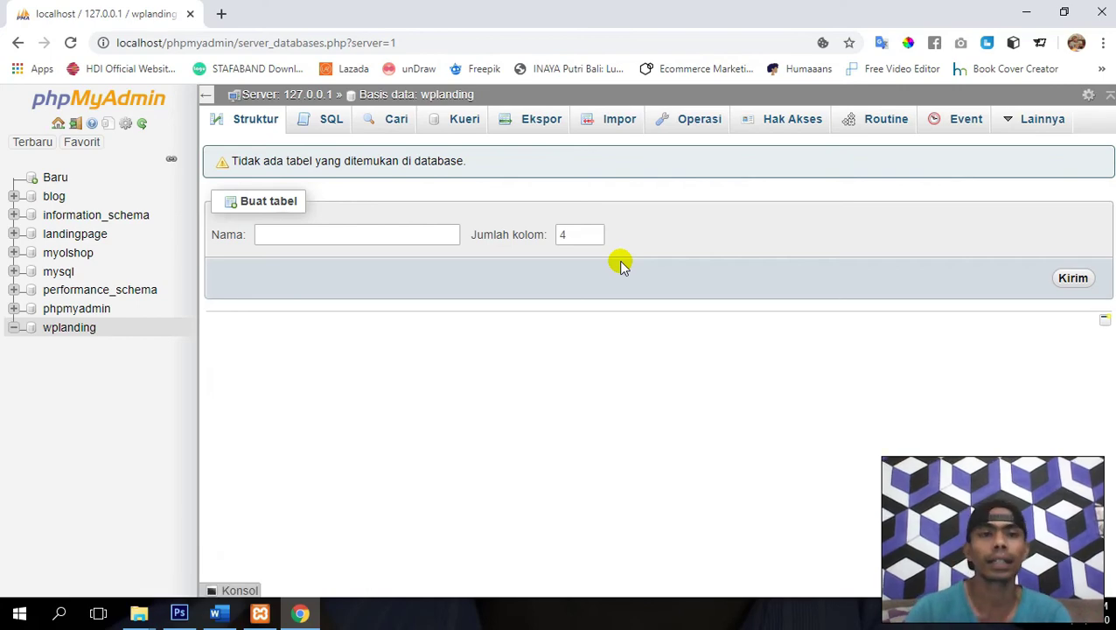
{"action": "left_click", "coordinate": [223, 15]}
- Load localhost/wplanding to bring up the WordPress setup welcome page
{"action": "type", "text": "lo"}
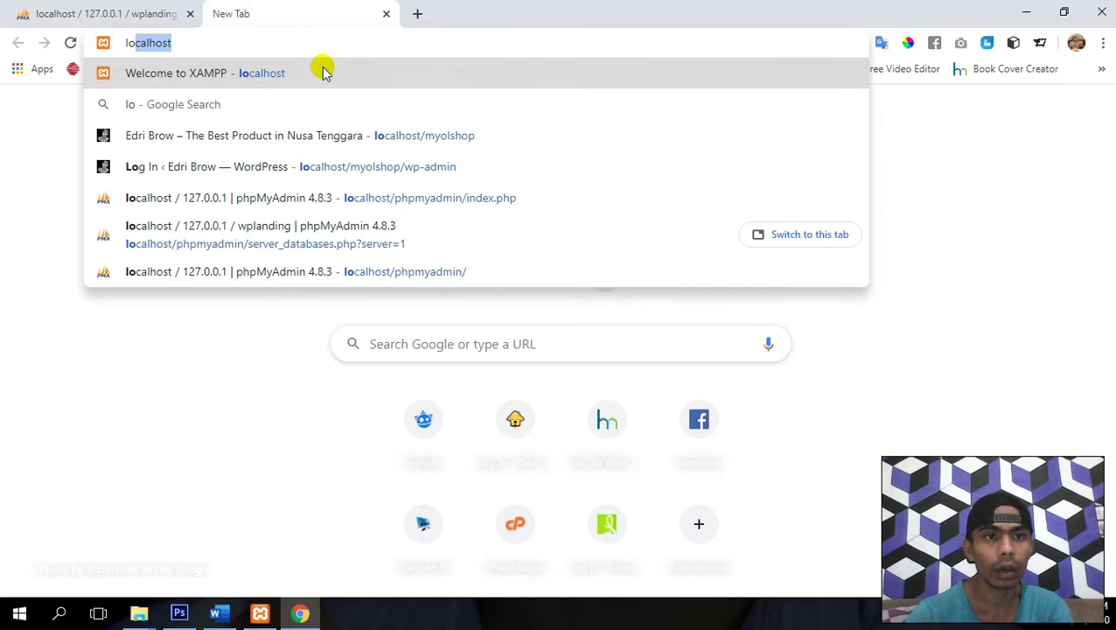
{"action": "type", "text": "calhost"}
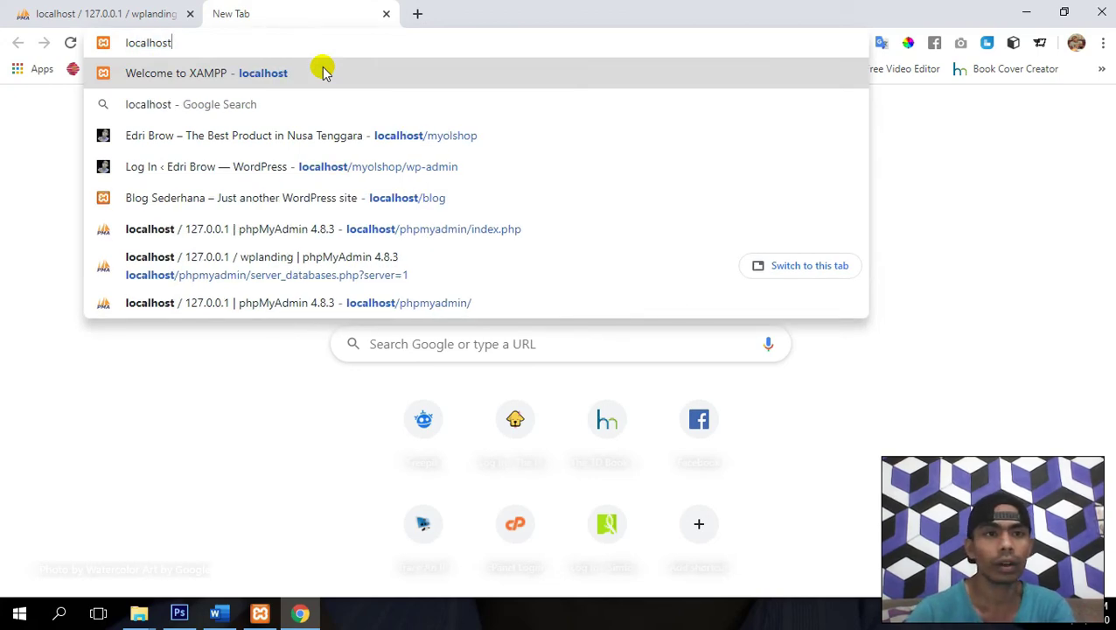
{"action": "type", "text": "/"}
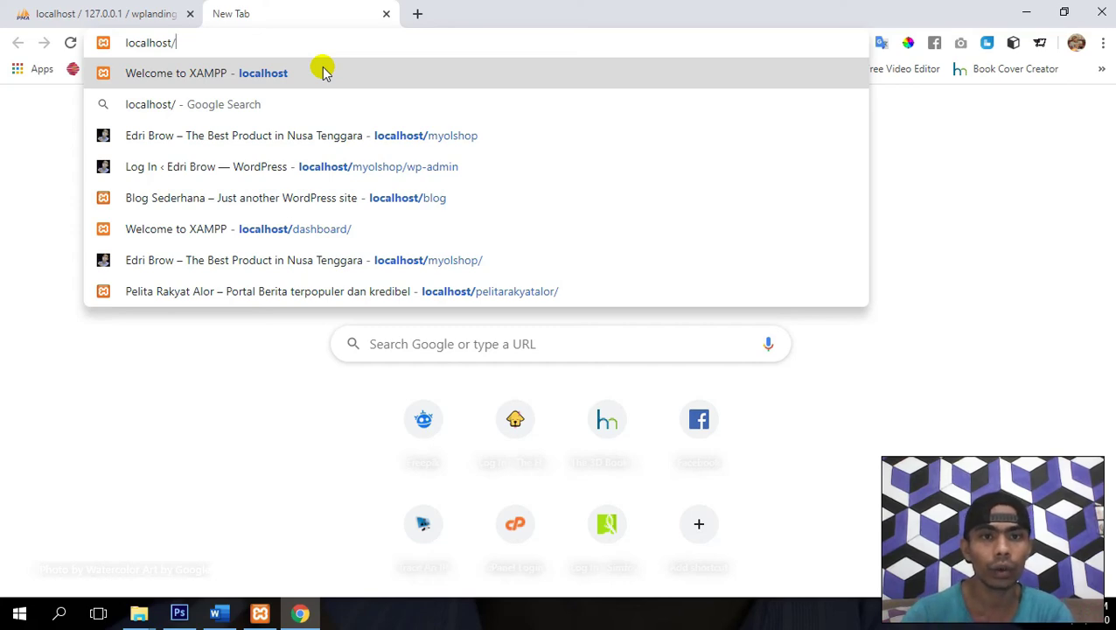
{"action": "type", "text": "wp"}
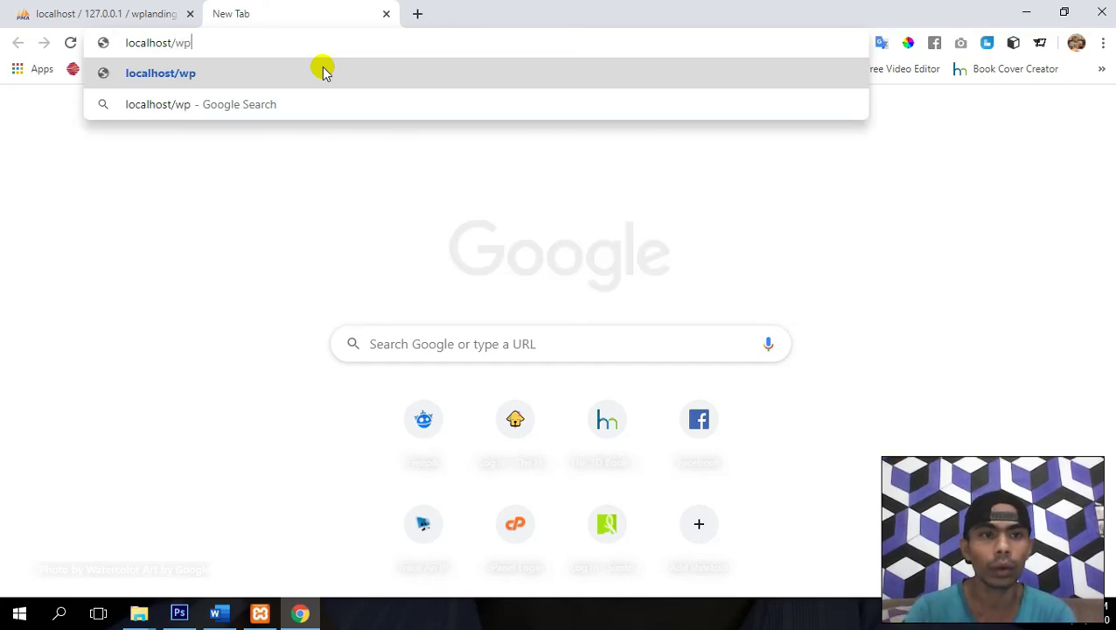
{"action": "type", "text": "landing"}
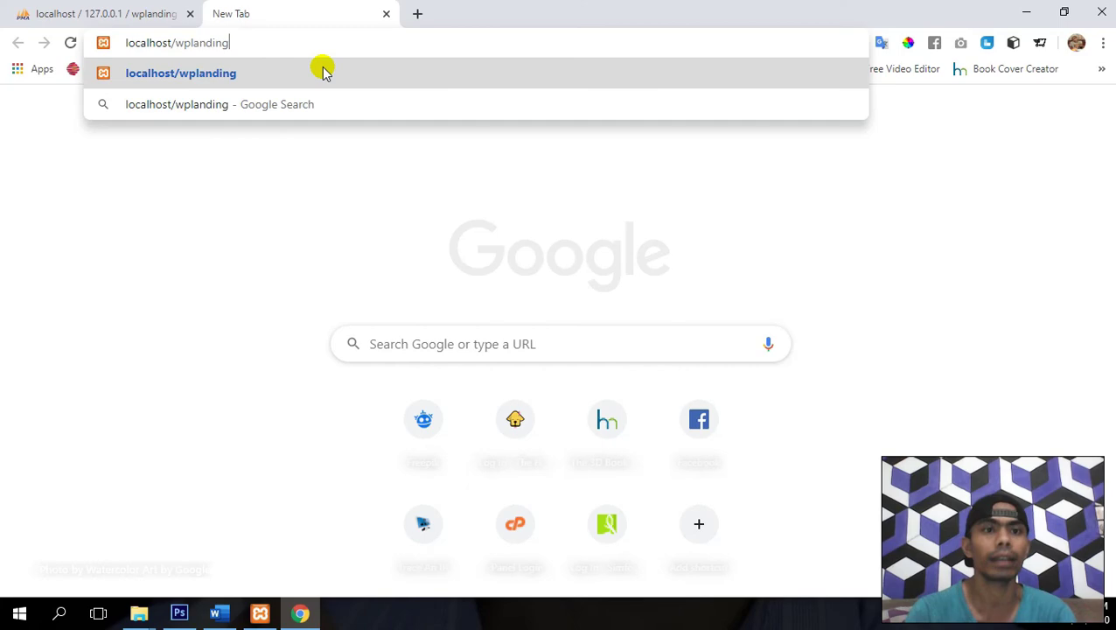
{"action": "key", "text": "Return"}
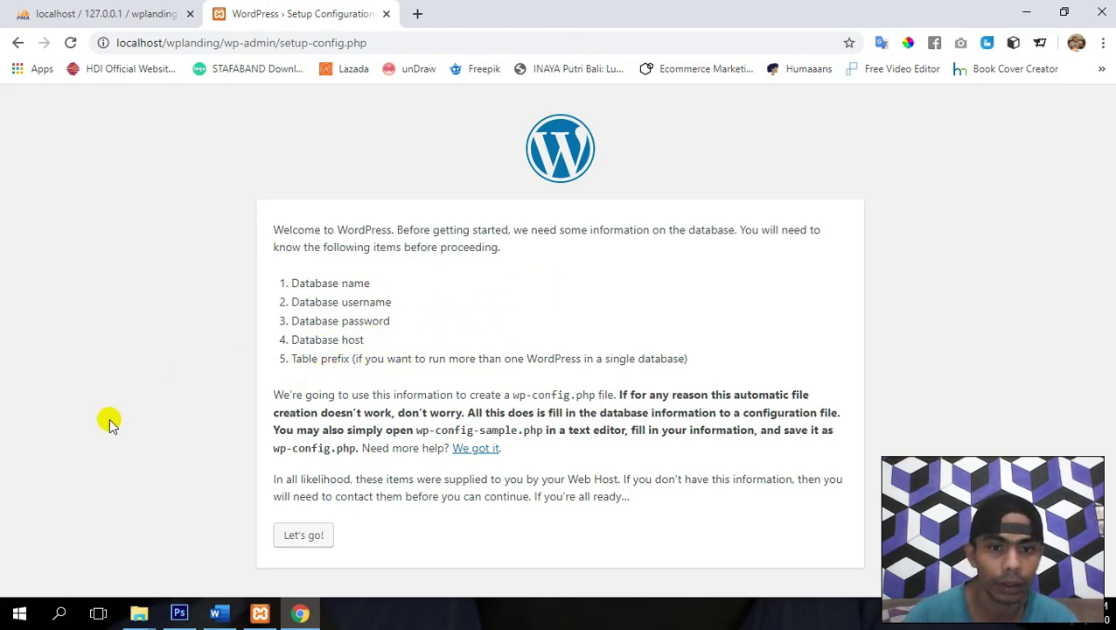
- Start the database setup and double-check the wplanding database name in phpMyAdmin
{"action": "left_click", "coordinate": [299, 534]}
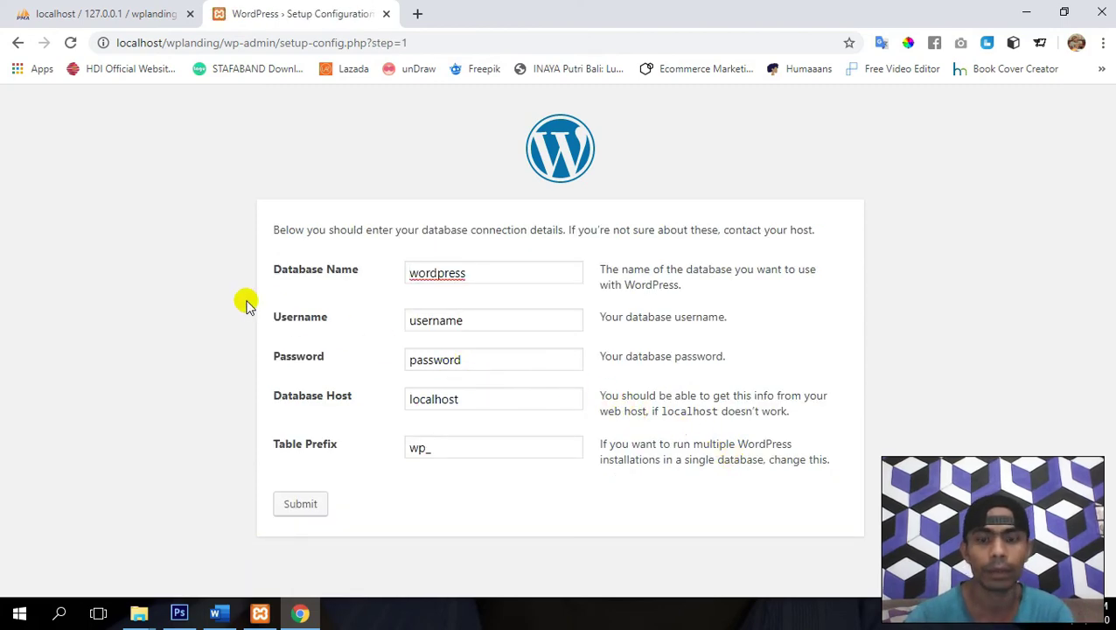
{"action": "left_click", "coordinate": [122, 9]}
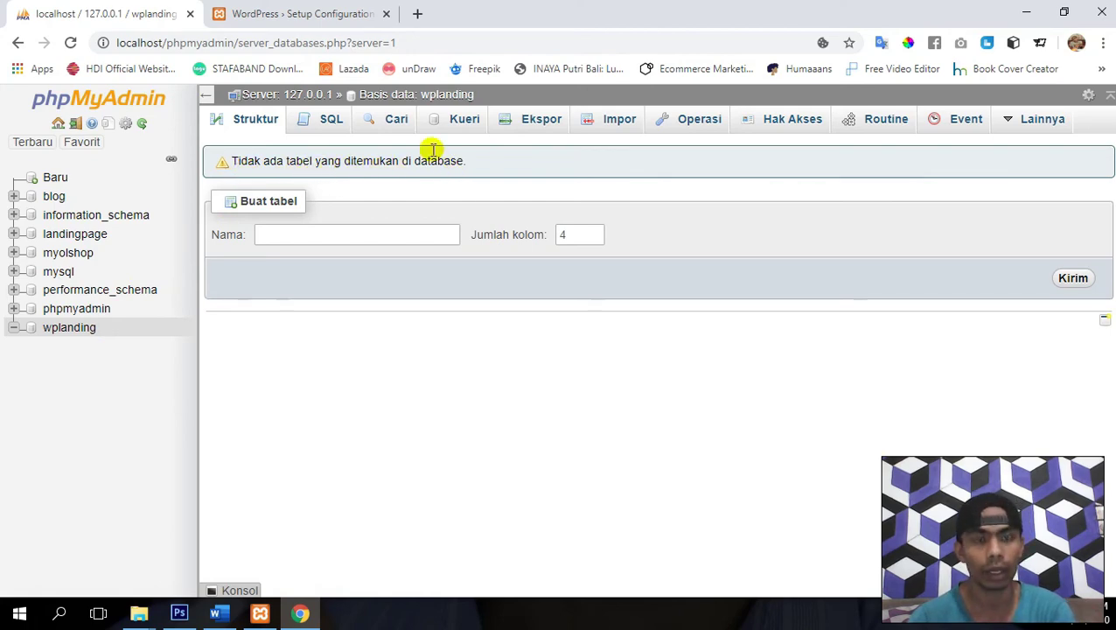
{"action": "left_click", "coordinate": [300, 7]}
{"action": "mouse_move", "coordinate": [139, 617]}
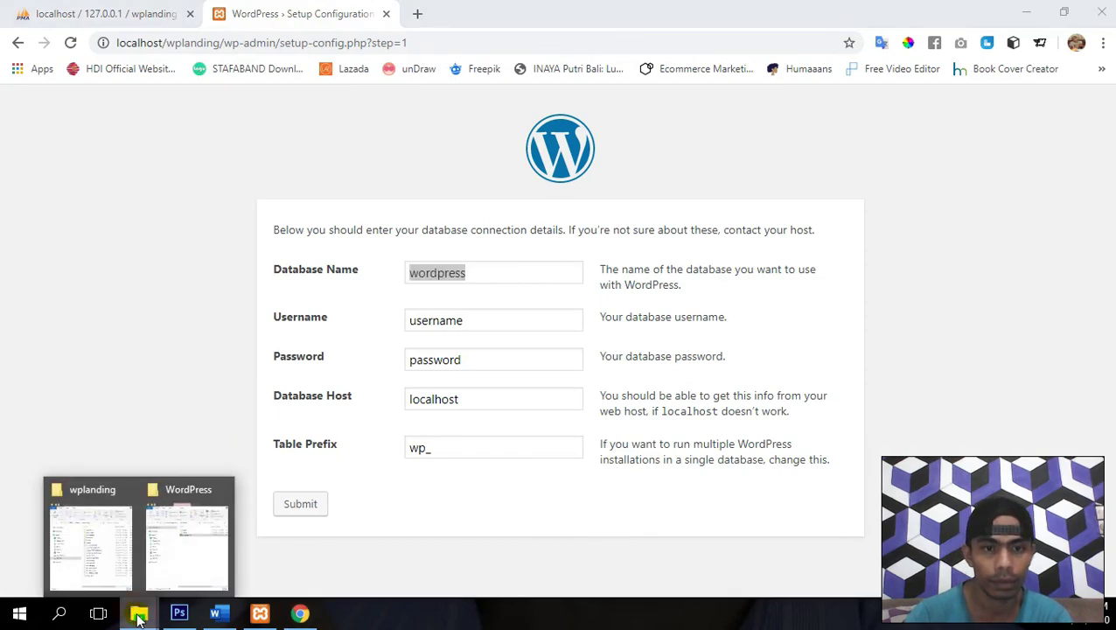
{"action": "mouse_move", "coordinate": [93, 533]}
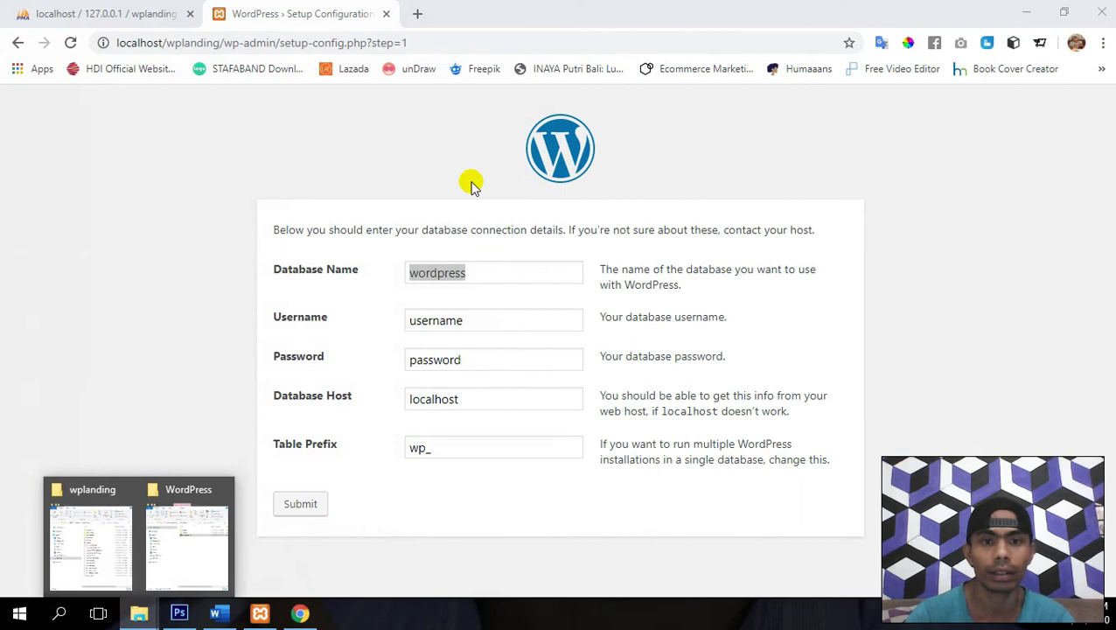
- Enter database wplanding, user root, empty password, keep localhost and wp_, and submit
{"action": "double_click", "coordinate": [516, 275]}
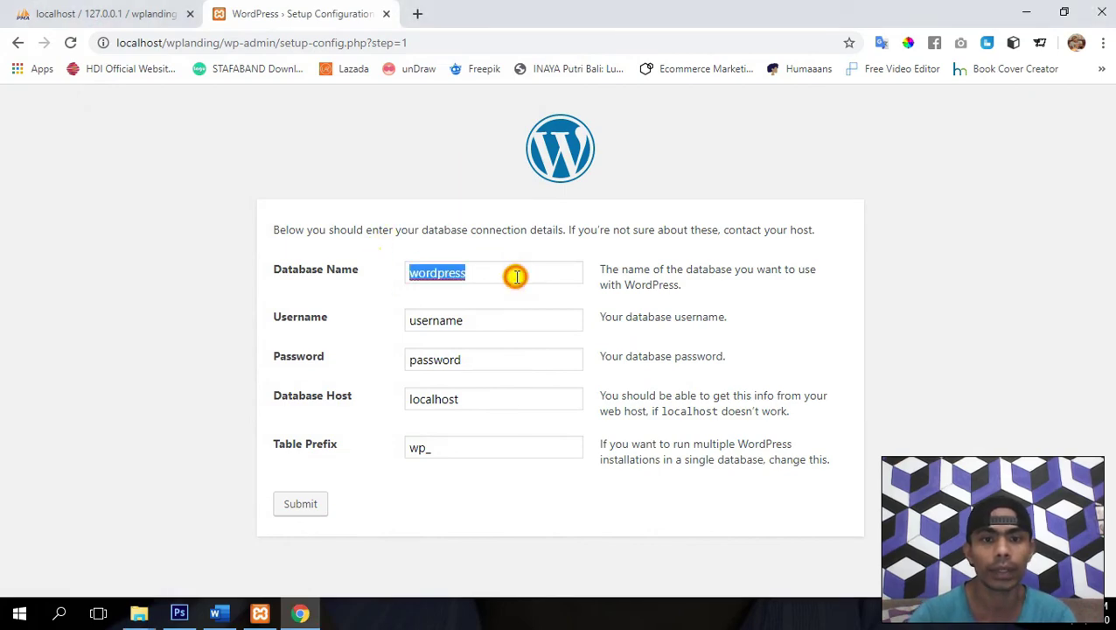
{"action": "type", "text": "w"}
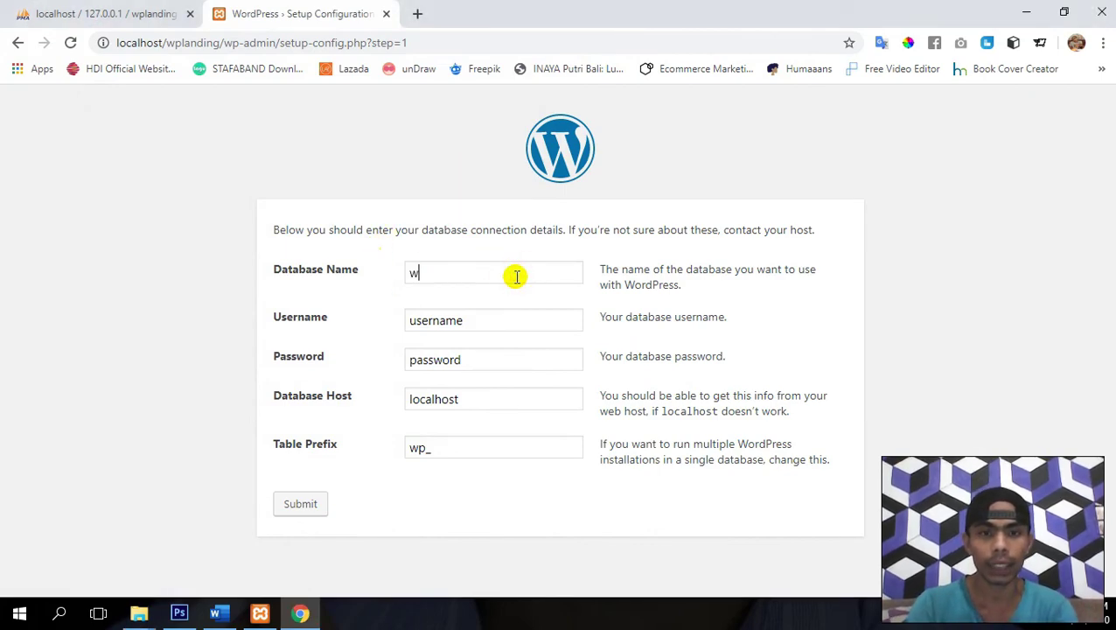
{"action": "type", "text": "planding"}
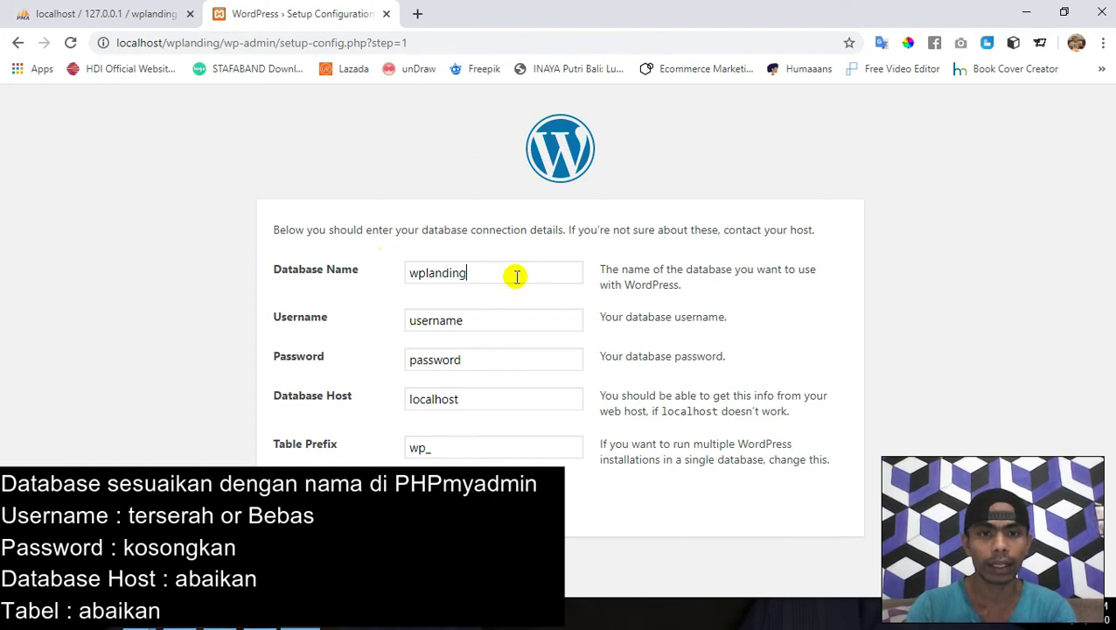
{"action": "key", "text": "Tab"}
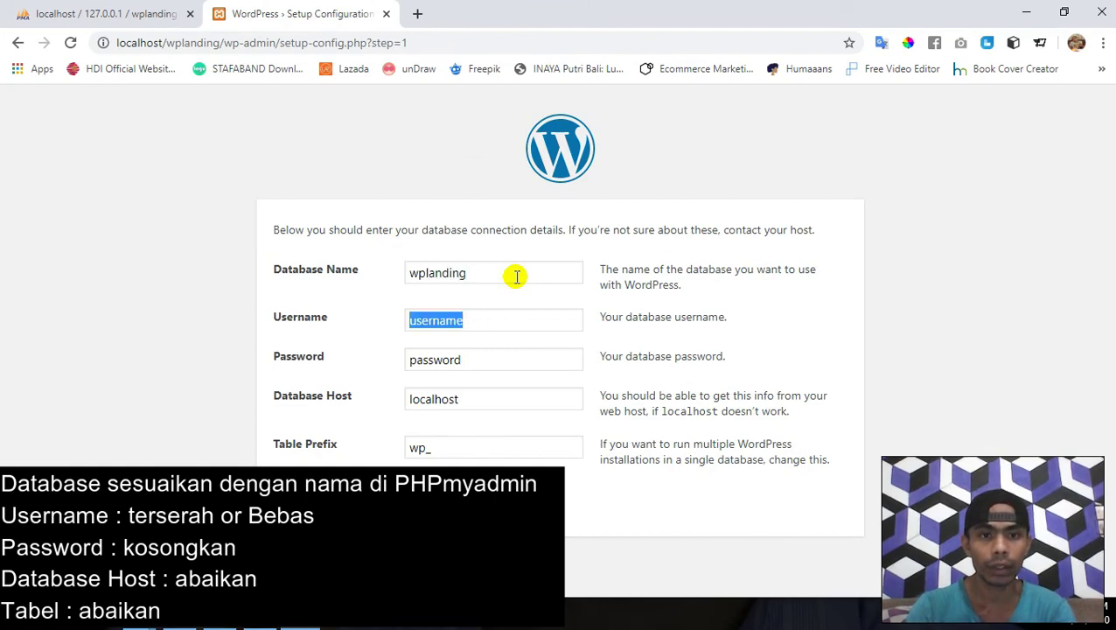
{"action": "type", "text": "root"}
{"action": "key", "text": "Tab"}
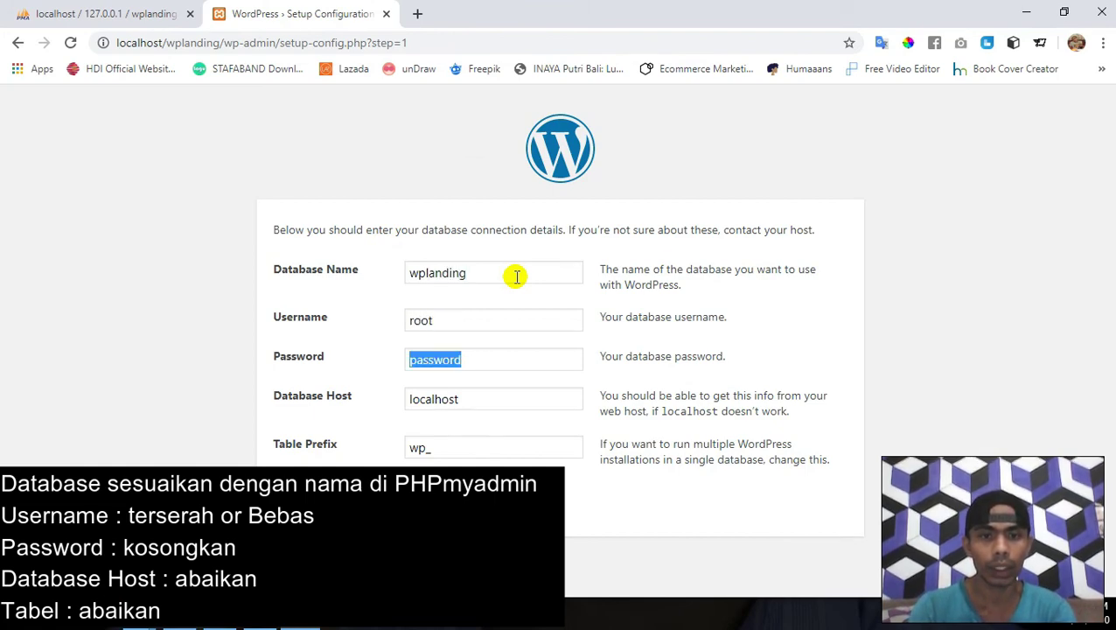
{"action": "key", "text": "BackSpace"}
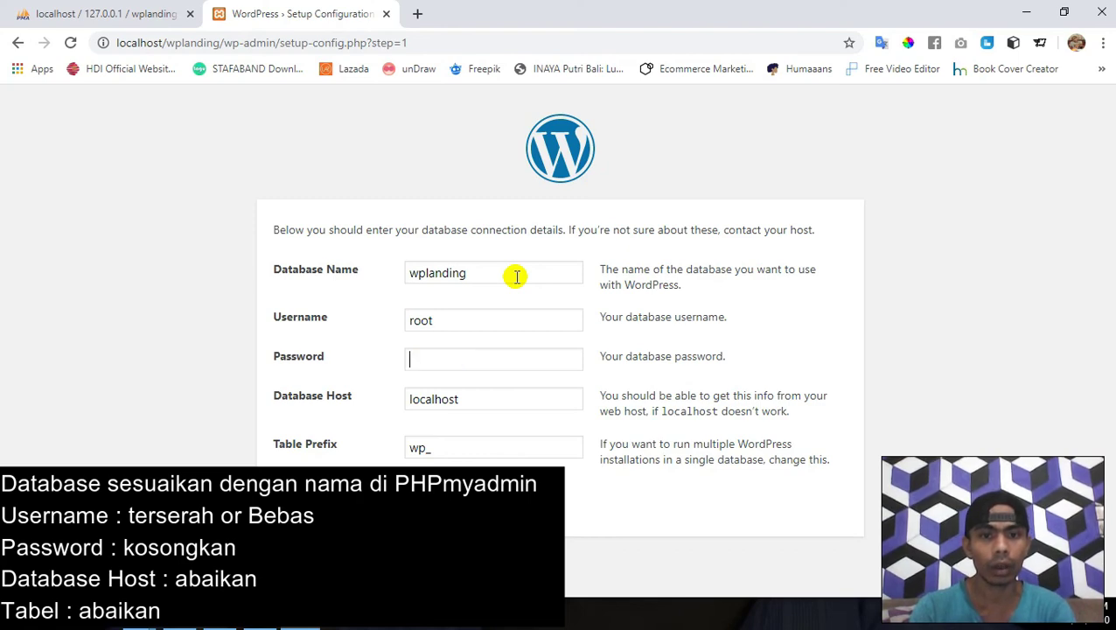
{"action": "key", "text": "Tab"}
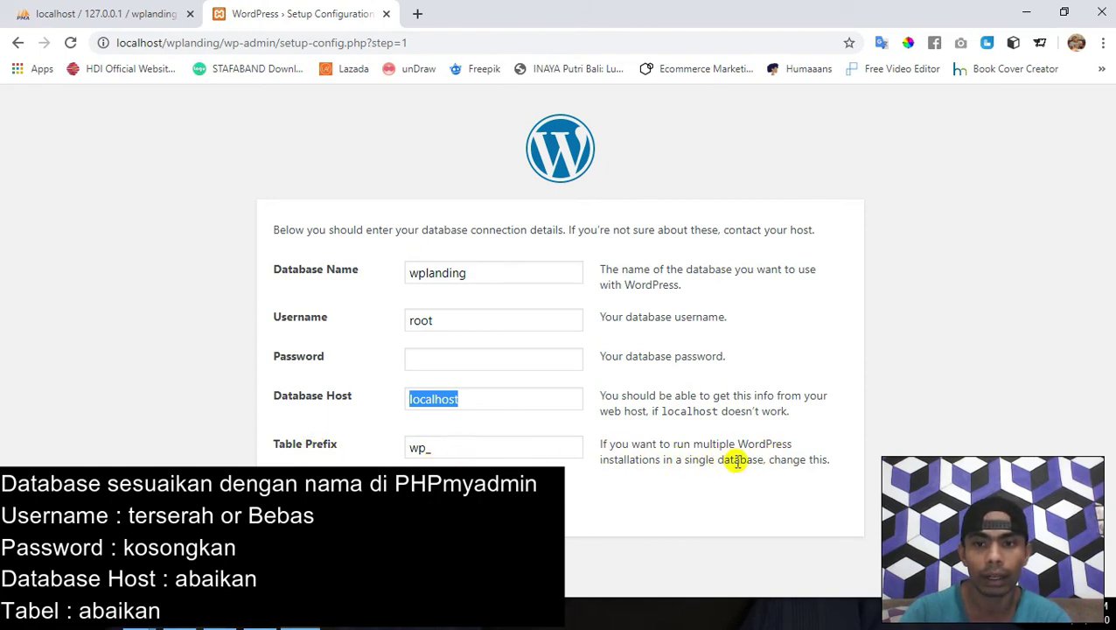
{"action": "left_click", "coordinate": [459, 453]}
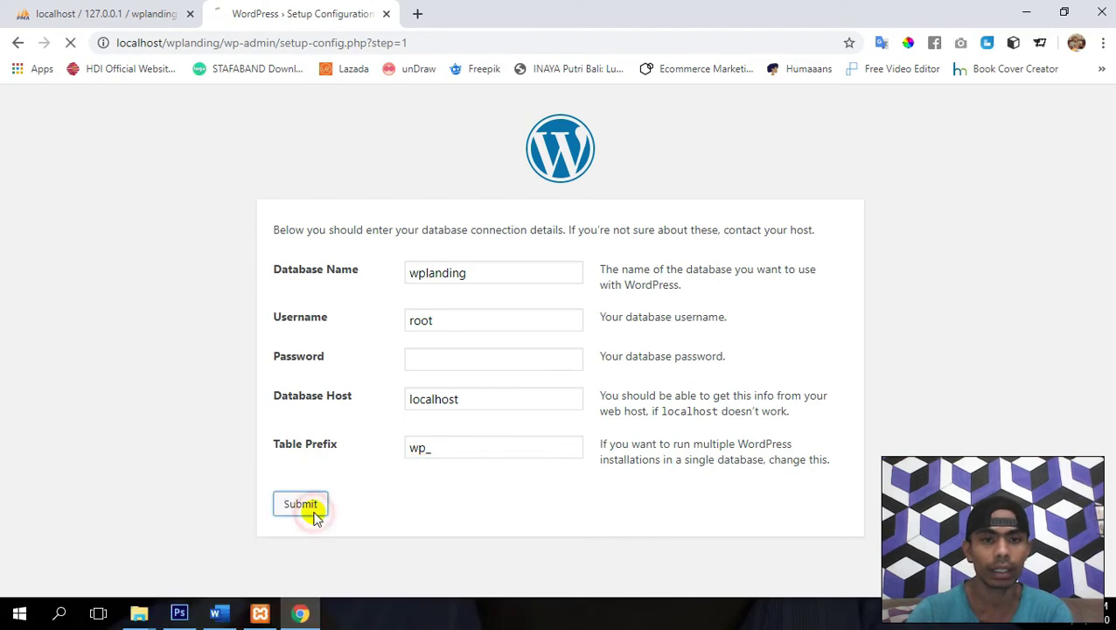
{"action": "left_click", "coordinate": [307, 508]}
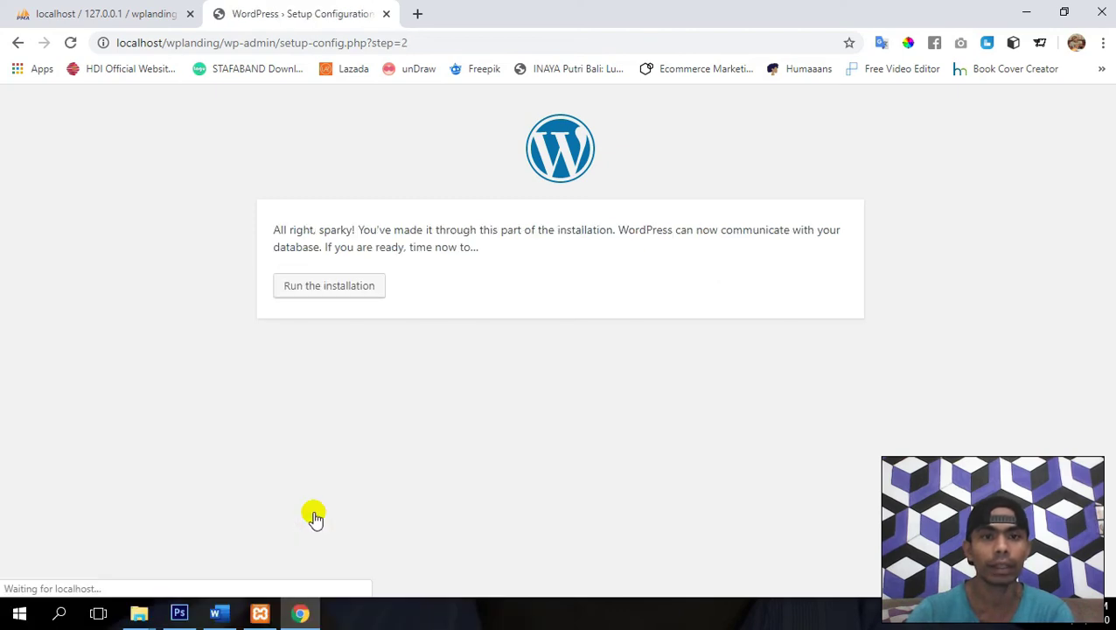
- Start the installation and enter the Landing Page Website title and LPW username
{"action": "left_click", "coordinate": [334, 296]}
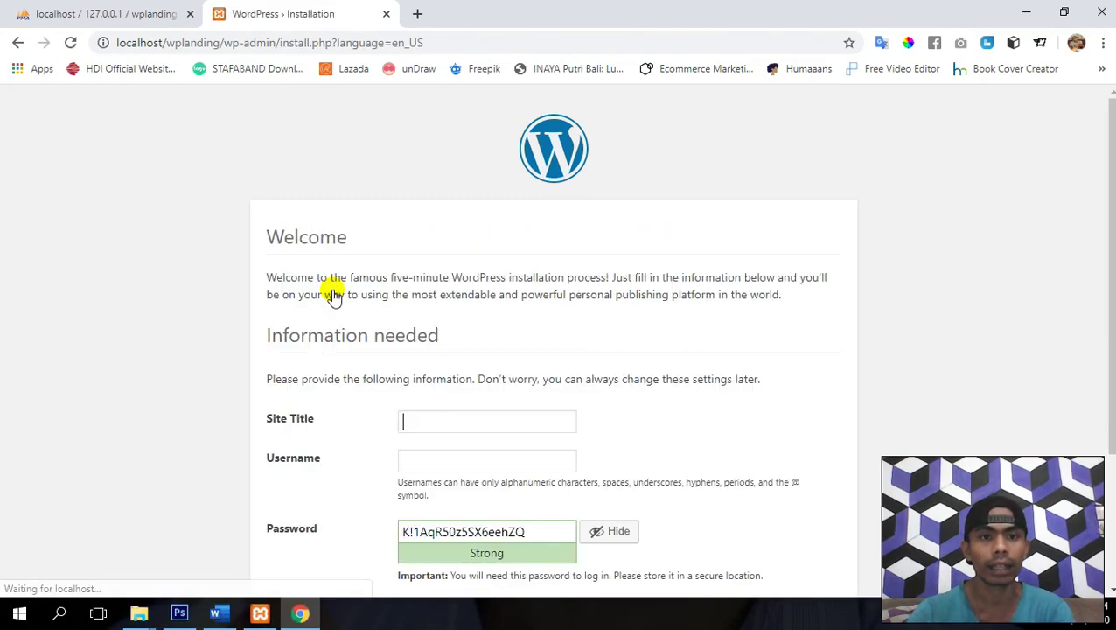
{"action": "scroll", "coordinate": [496, 210], "scroll_direction": "down", "scroll_amount": 1}
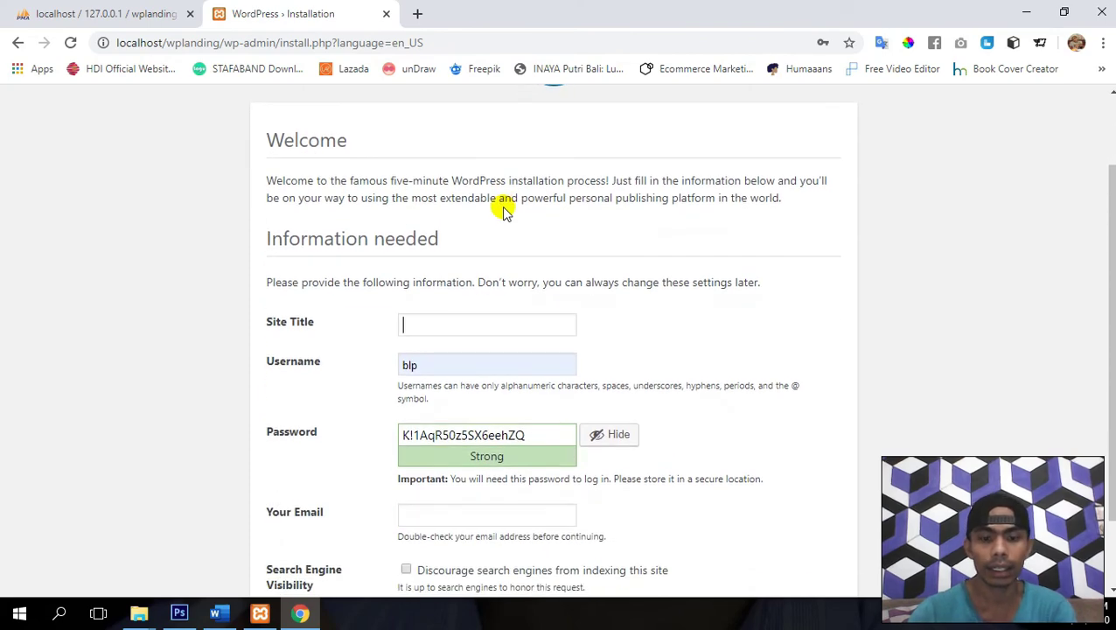
{"action": "type", "text": "Website"}
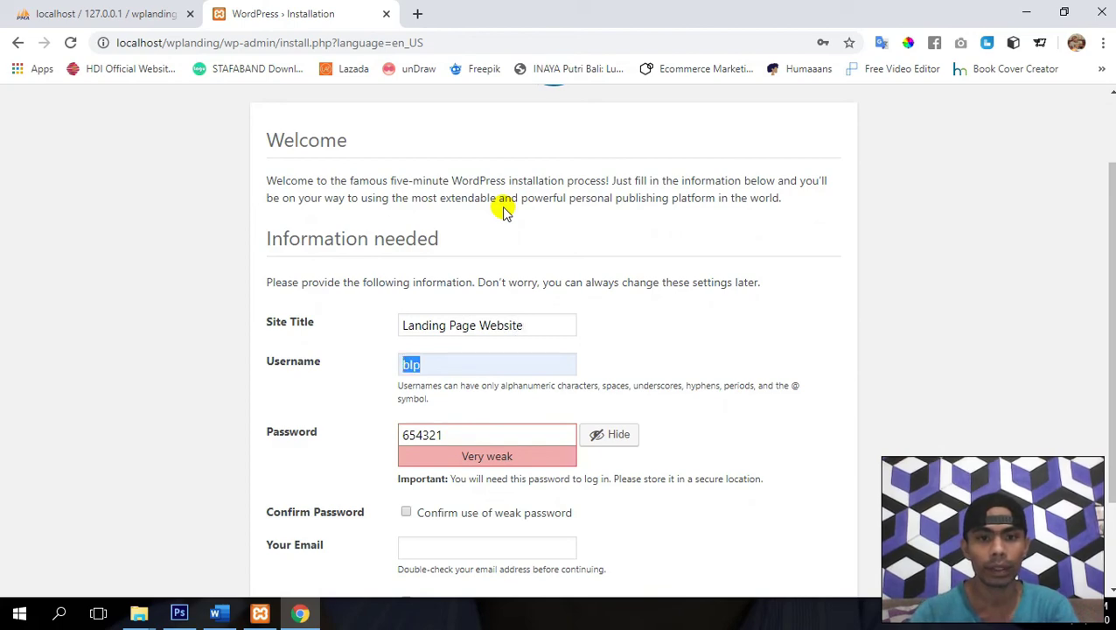
{"action": "type", "text": "Landing"}
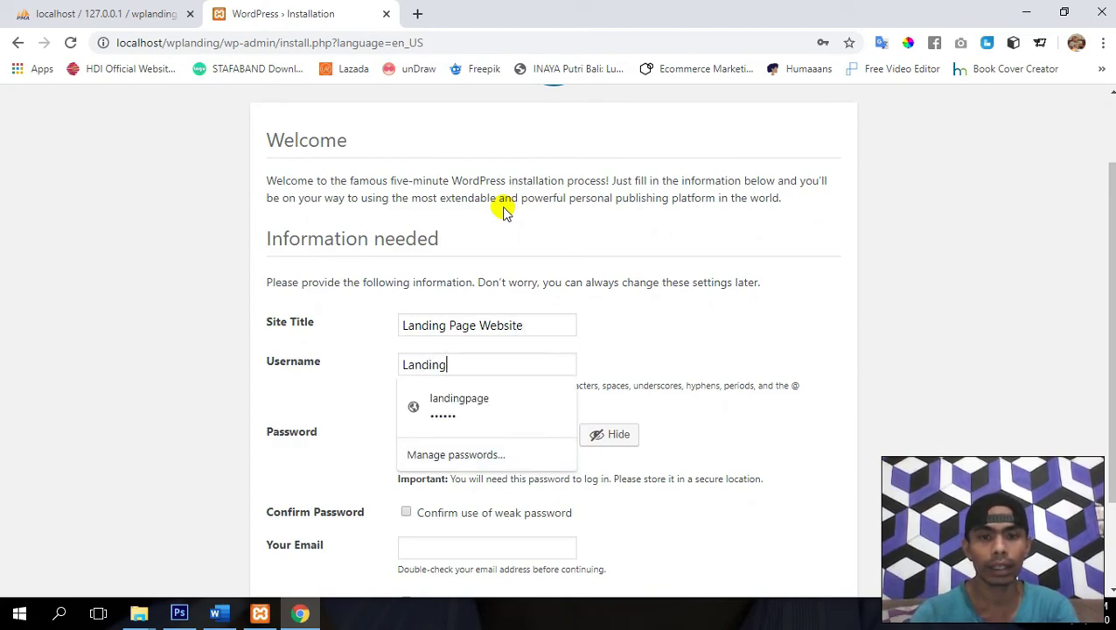
{"action": "key", "text": "BackSpace"}
{"action": "key", "text": "BackSpace"}
{"action": "key", "text": "BackSpace"}
{"action": "key", "text": "BackSpace"}
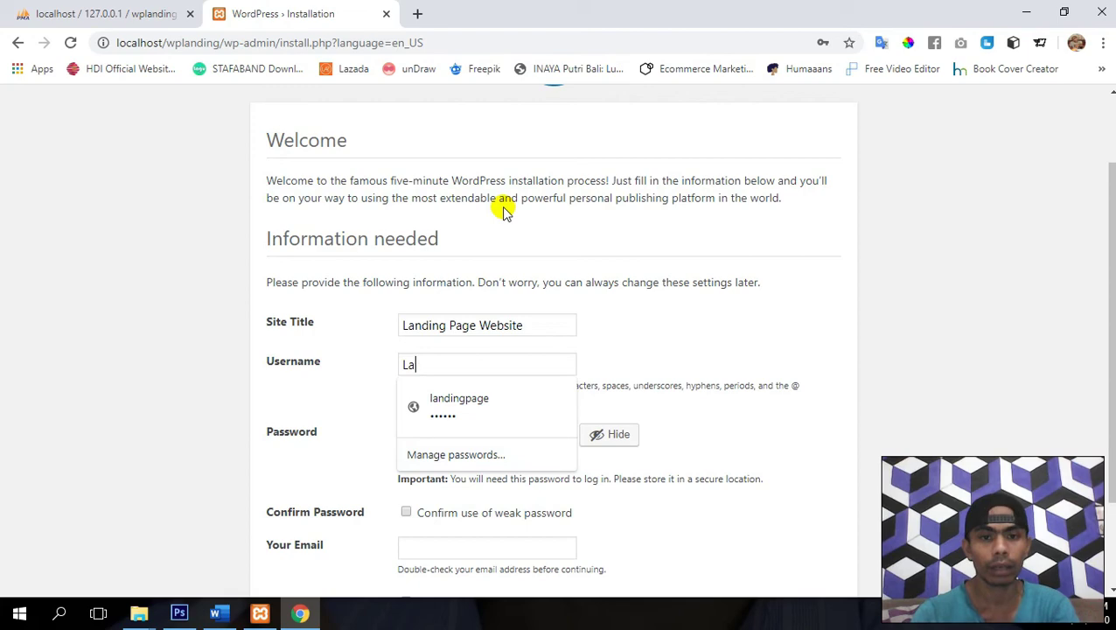
{"action": "key", "text": "BackSpace"}
{"action": "key", "text": "BackSpace"}
{"action": "type", "text": "LPW"}
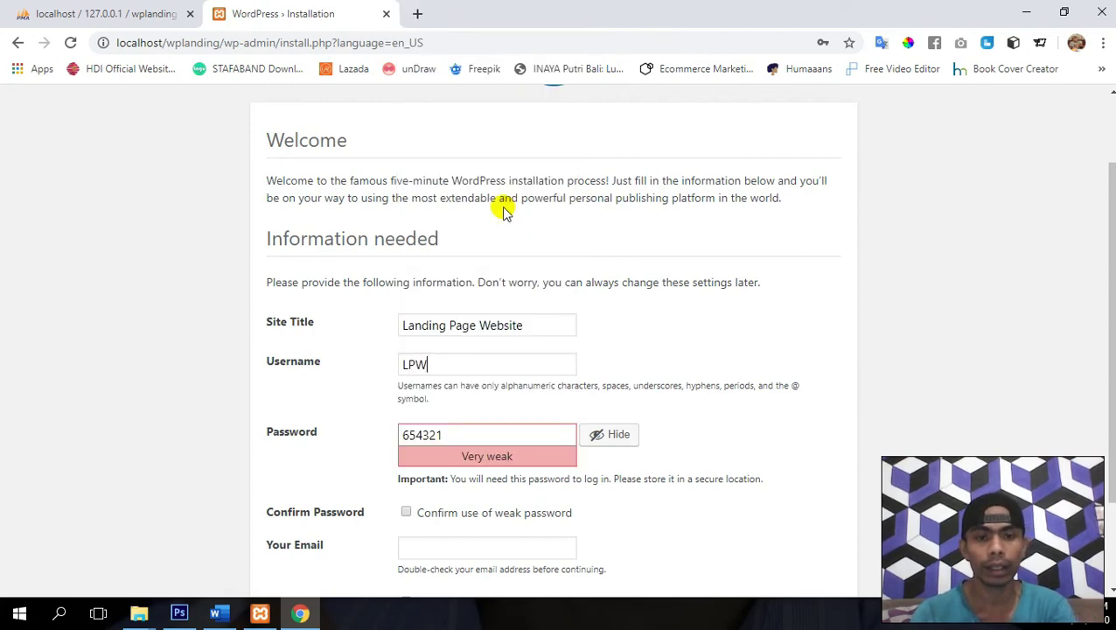
- Set a weak admin password, confirm its use, fill the admin e-mail, and install
{"action": "key", "text": "Tab"}
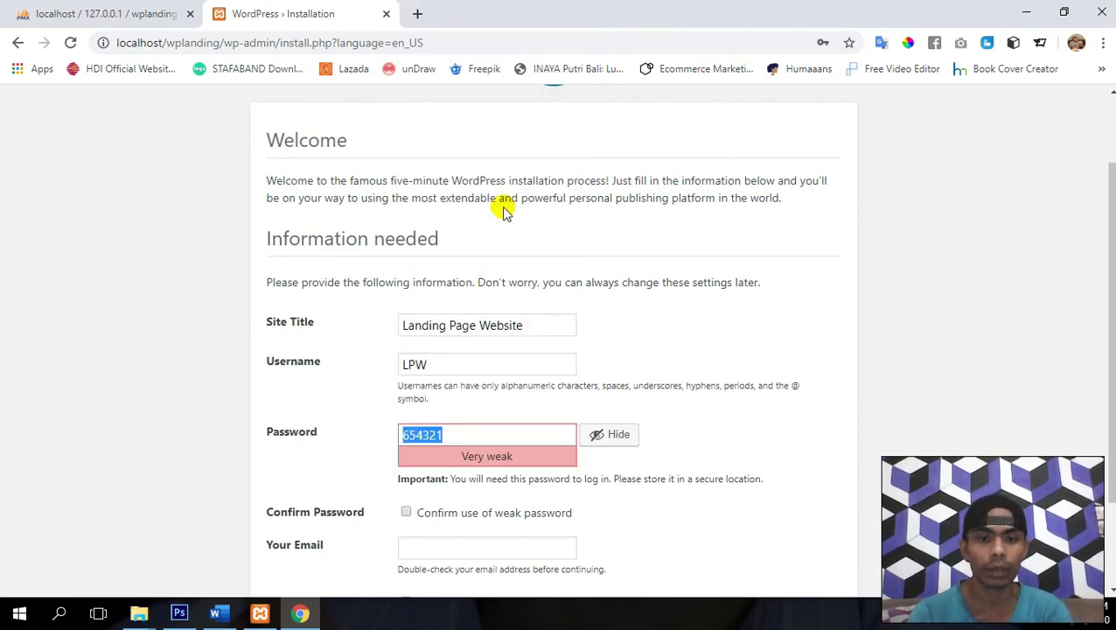
{"action": "type", "text": "123456"}
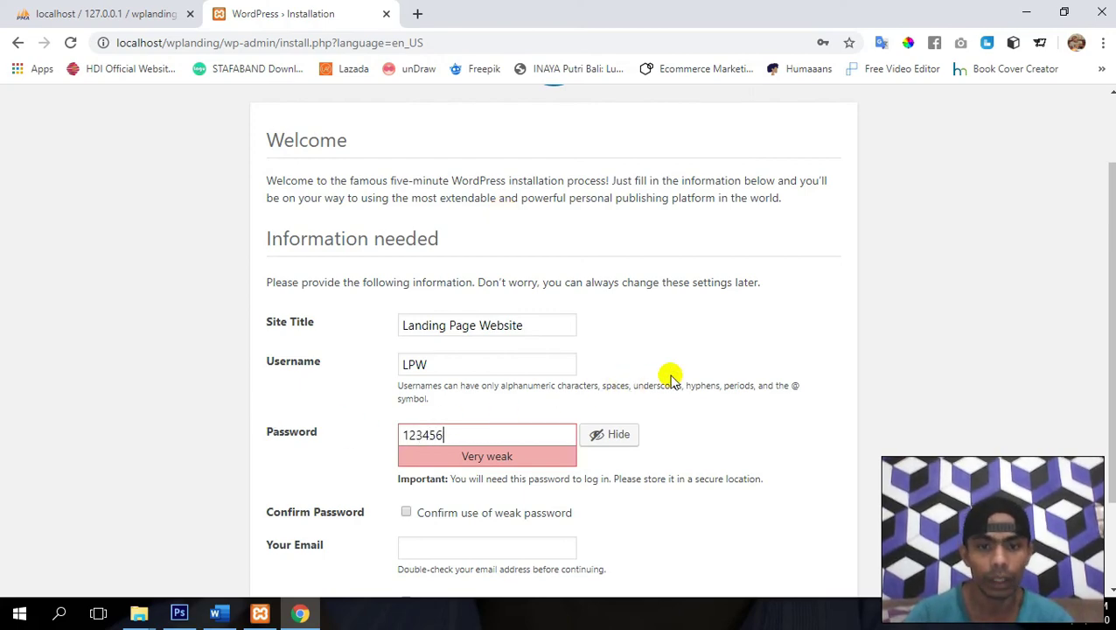
{"action": "scroll", "coordinate": [670, 374], "scroll_direction": "down", "scroll_amount": 2}
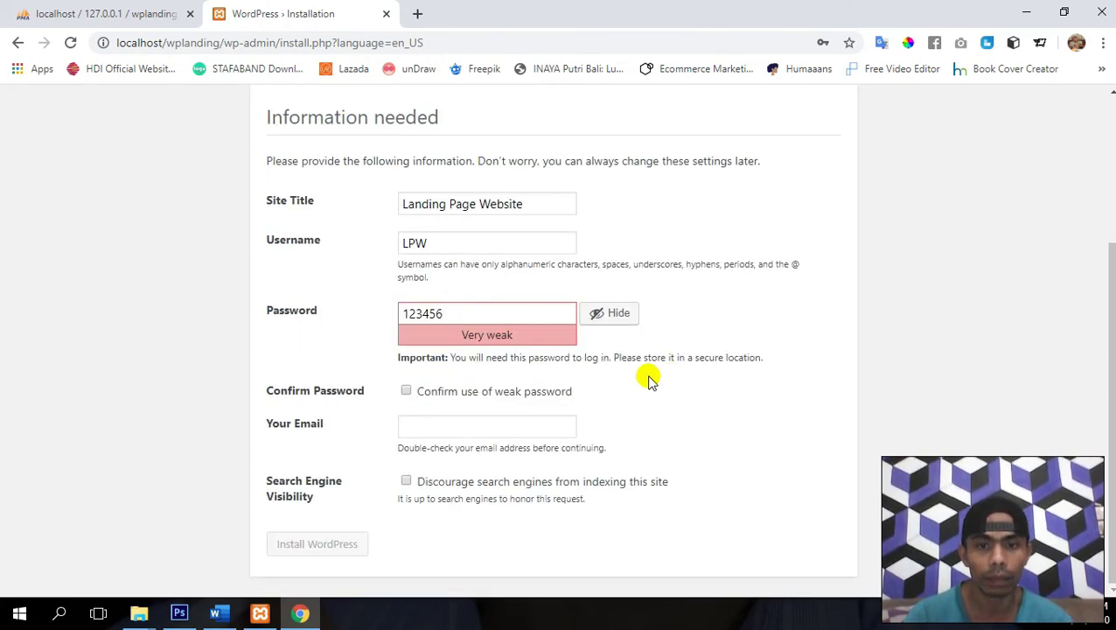
{"action": "left_click", "coordinate": [441, 401]}
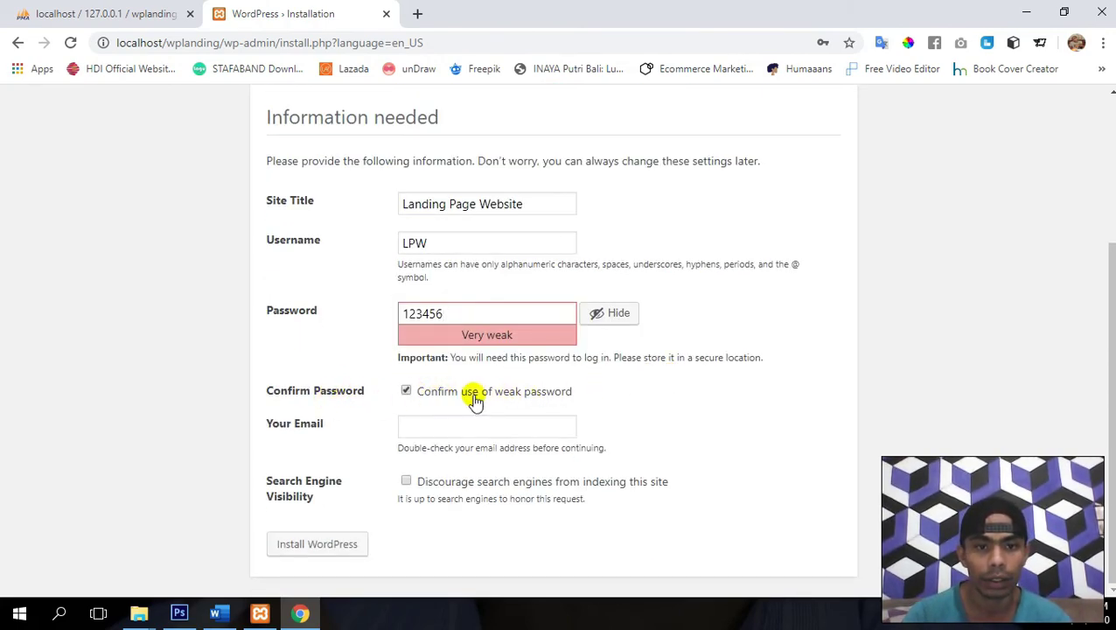
{"action": "left_click", "coordinate": [448, 424]}
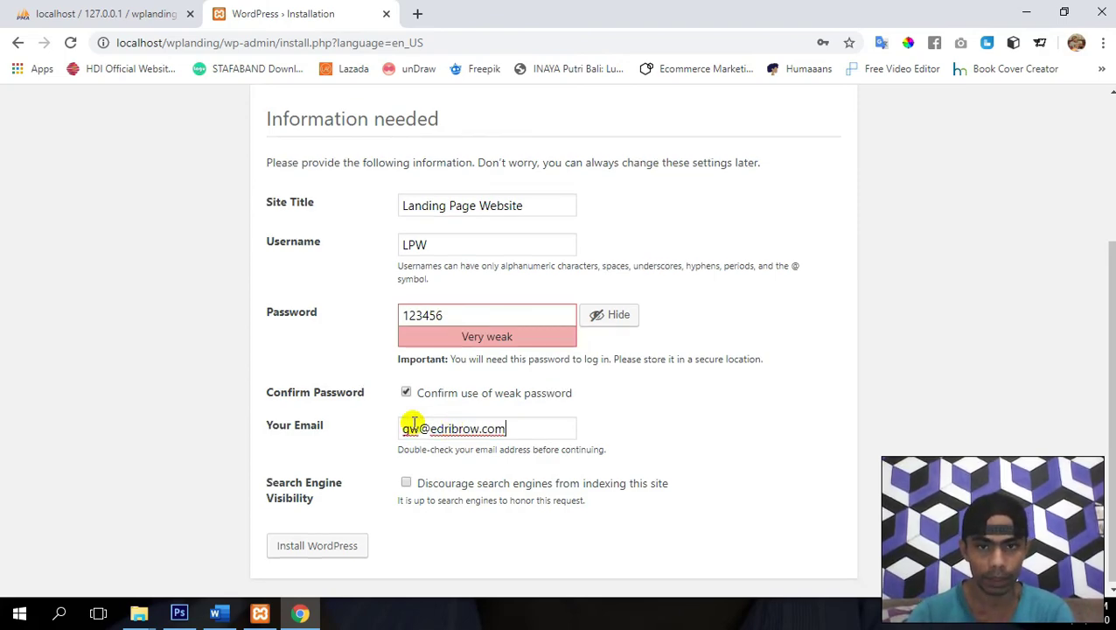
{"action": "left_click", "coordinate": [306, 551]}
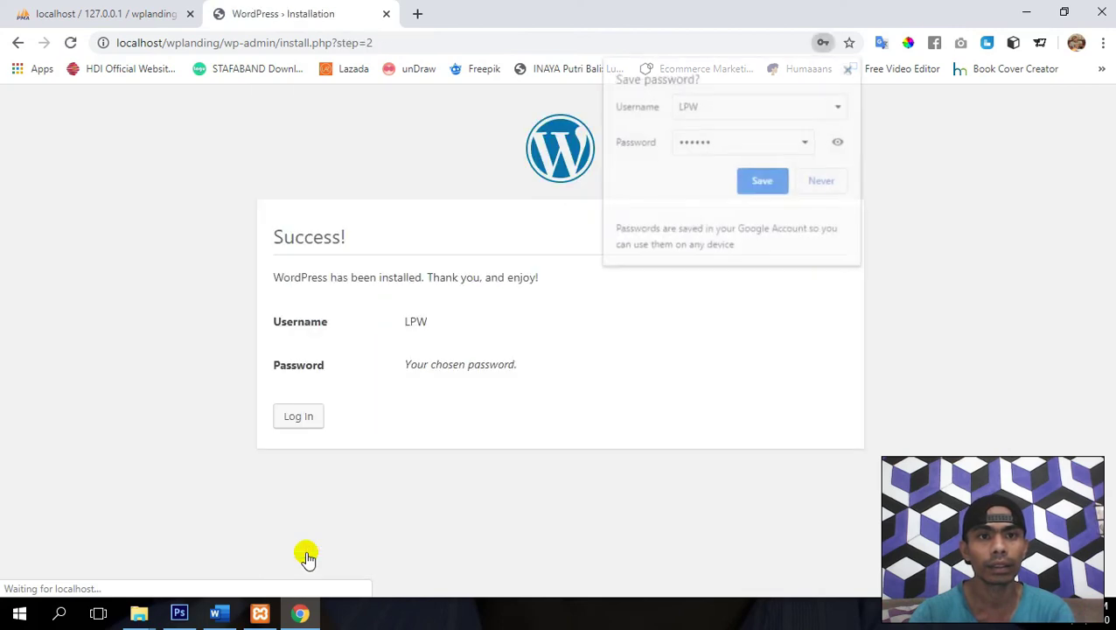
- Log in as LPW, retrying after a failed password, to reach the Dashboard
{"action": "left_click", "coordinate": [762, 191]}
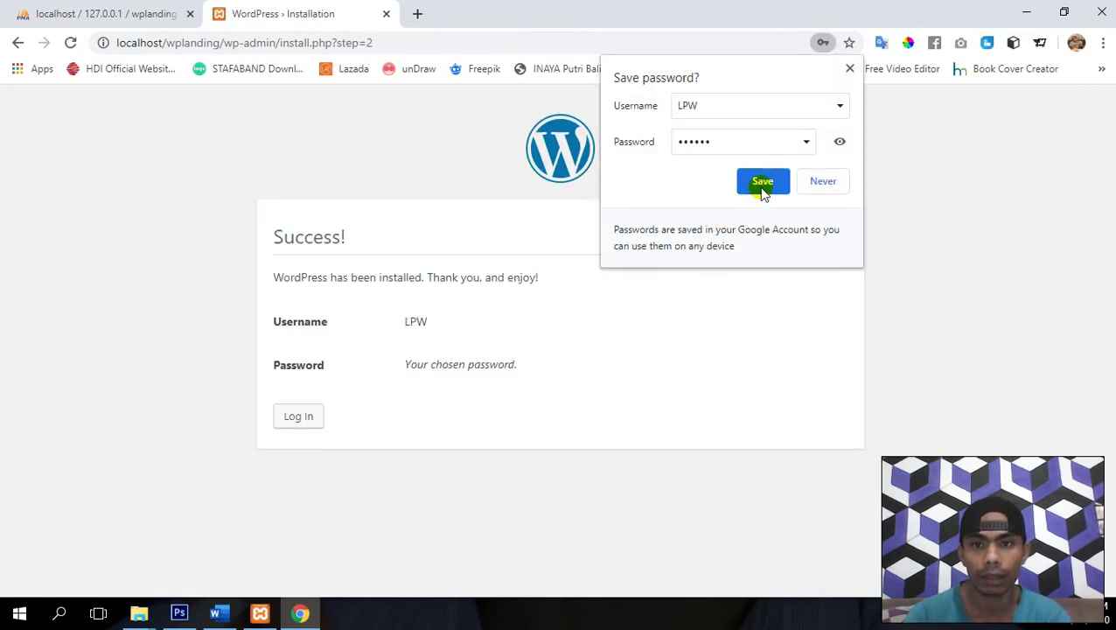
{"action": "left_click", "coordinate": [302, 419]}
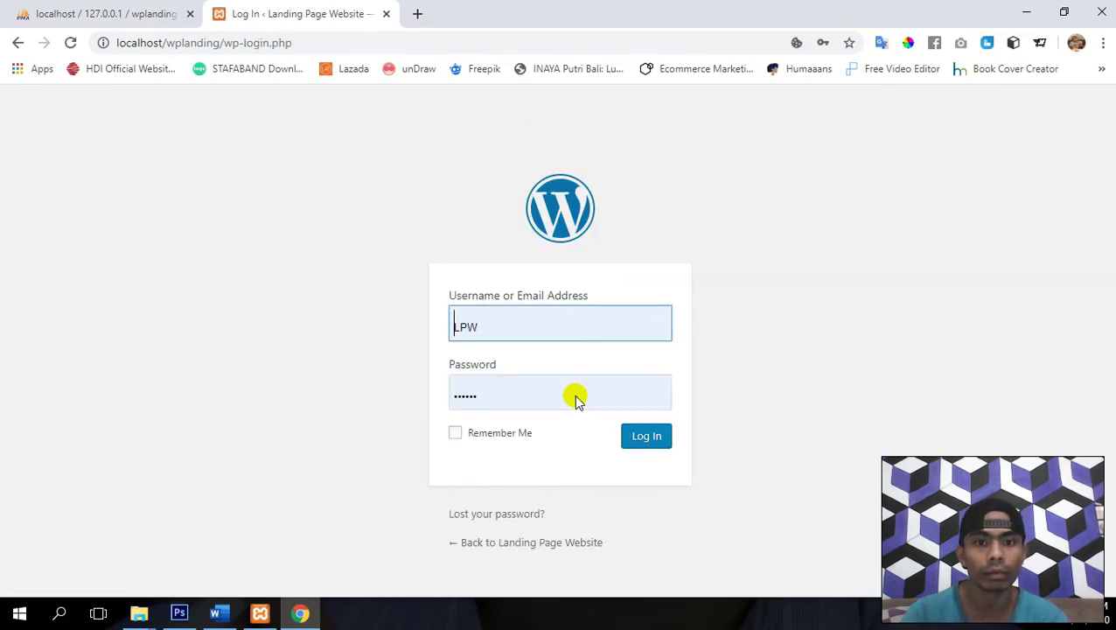
{"action": "left_click", "coordinate": [650, 441]}
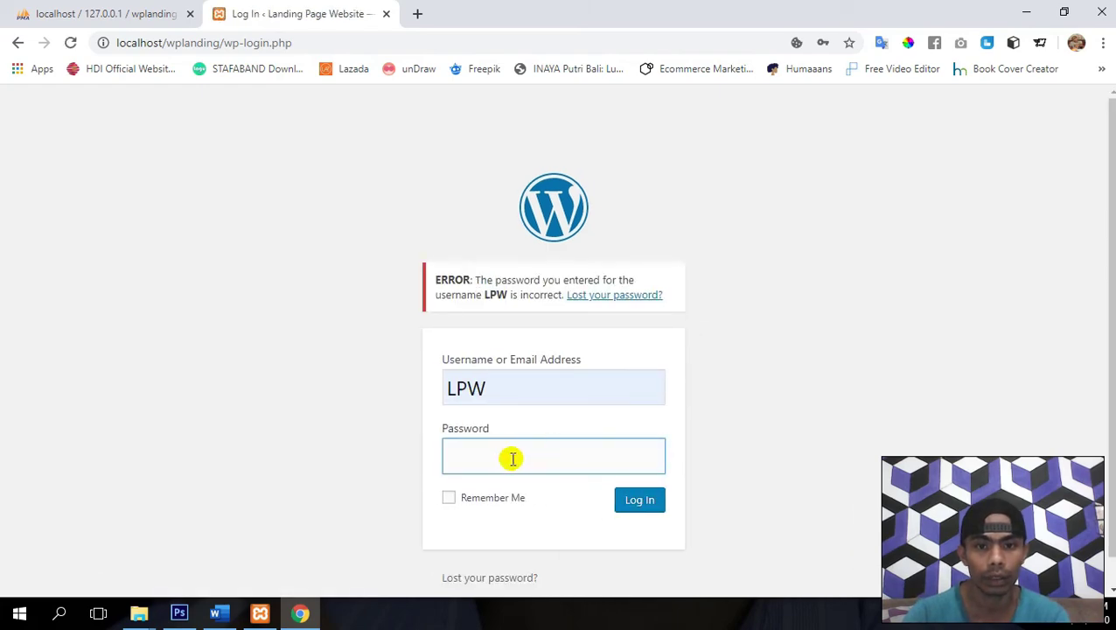
{"action": "type", "text": "a"}
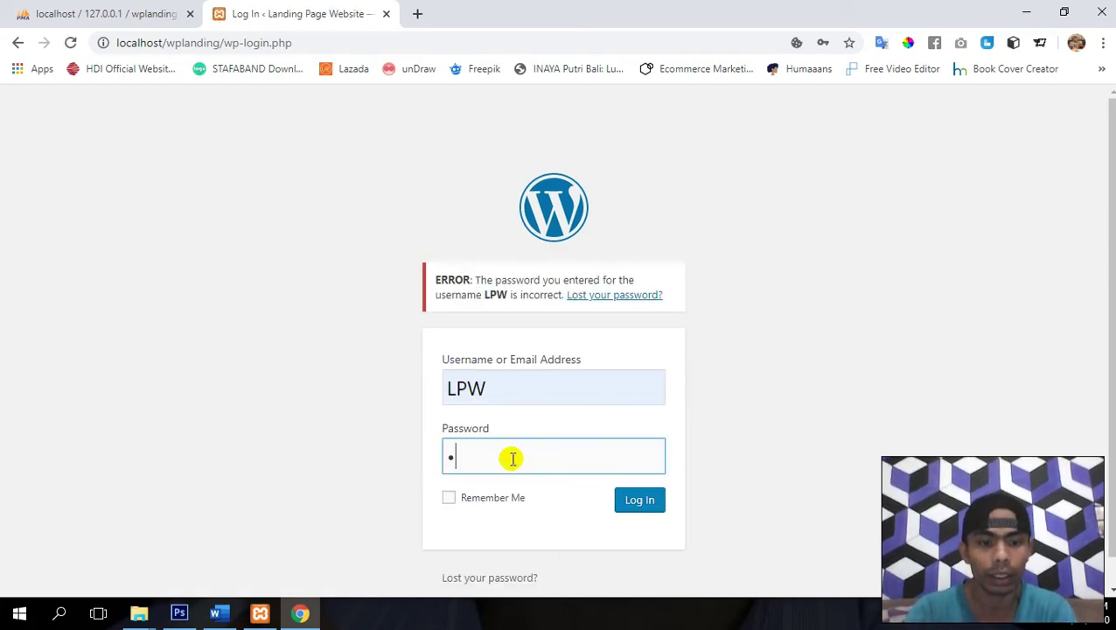
{"action": "type", "text": "dmin"}
{"action": "key", "text": "Return"}
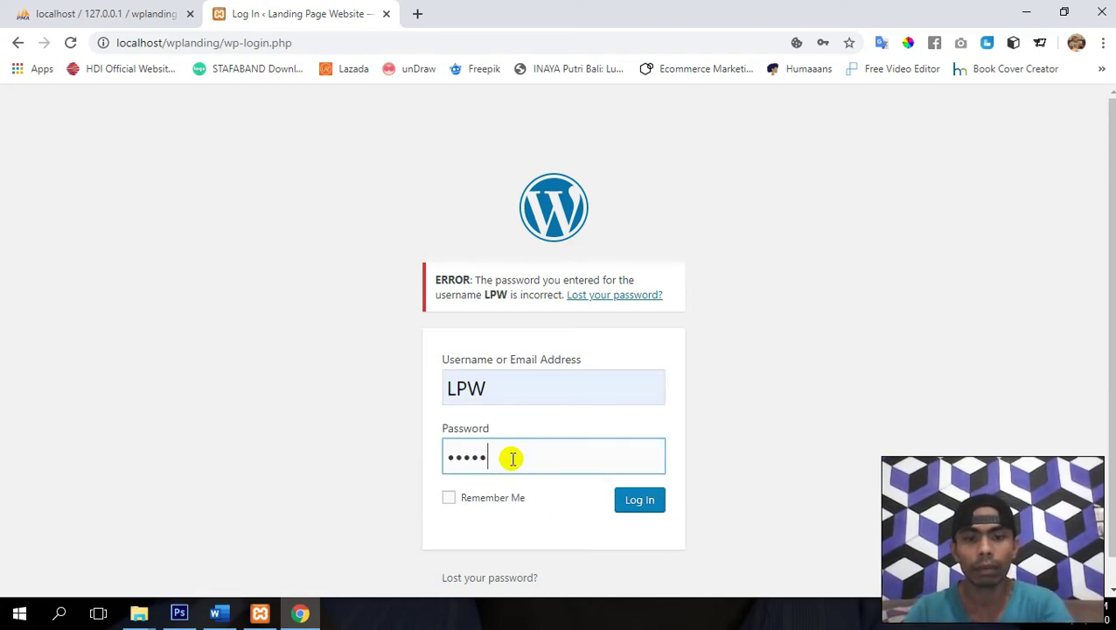
{"action": "key", "text": "Return"}
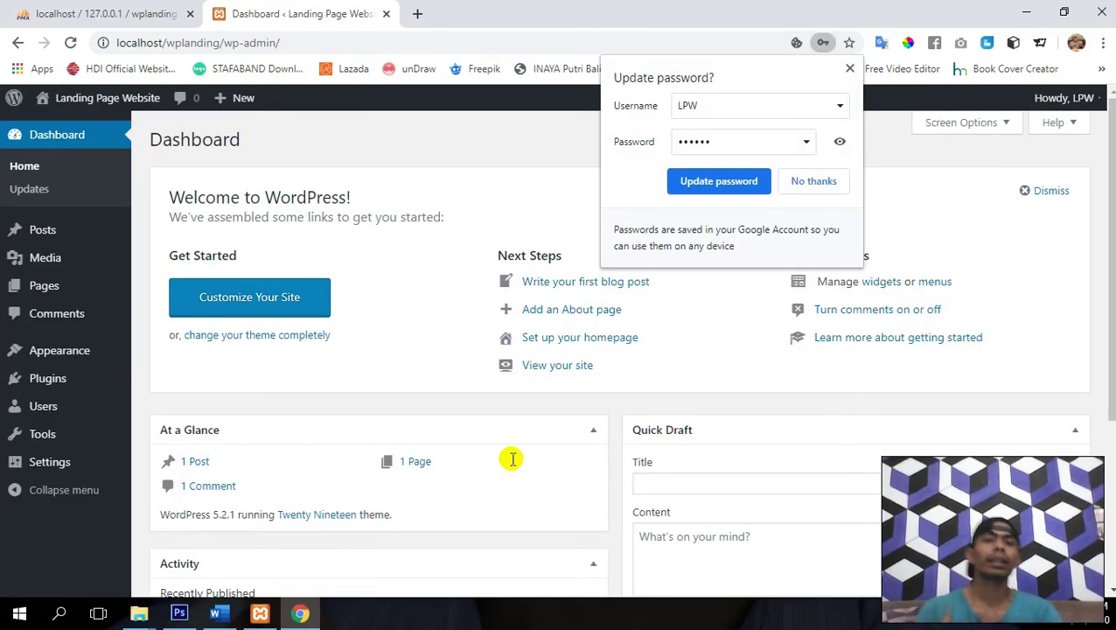
- Dismiss the Welcome panel, trash Privacy Policy and Sample Page, then empty the Trash
{"action": "left_click", "coordinate": [748, 180]}
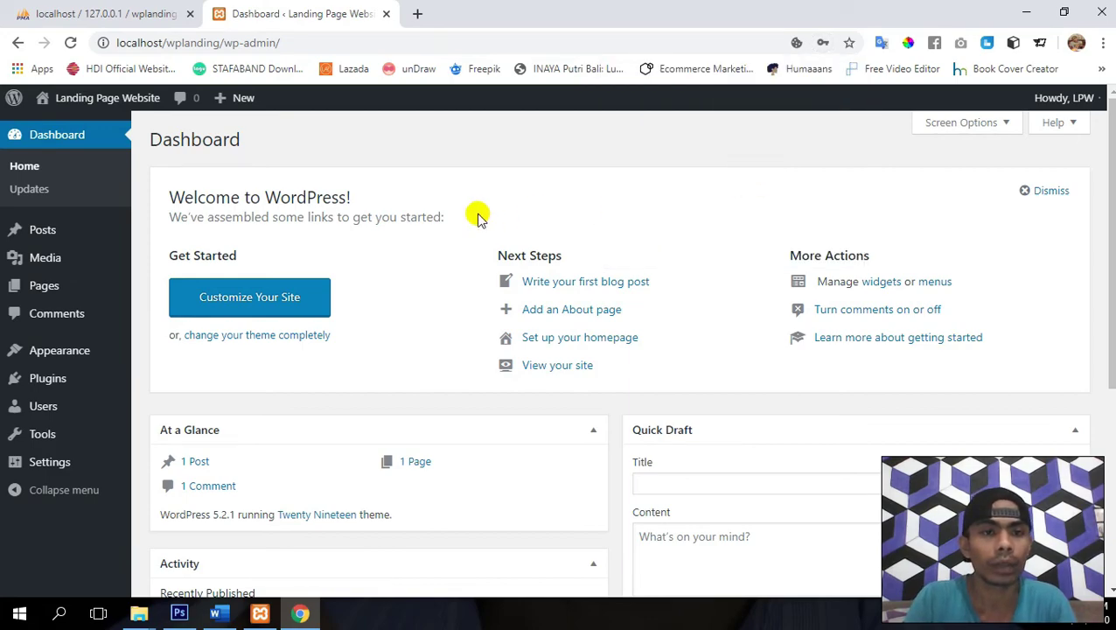
{"action": "left_click", "coordinate": [1041, 194]}
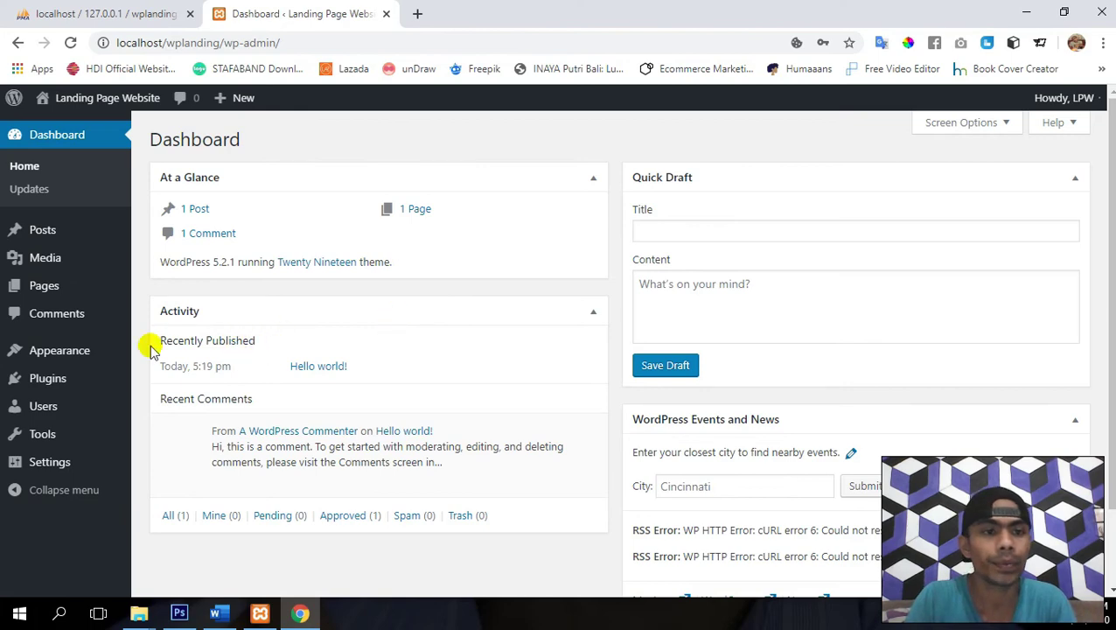
{"action": "left_click", "coordinate": [50, 295]}
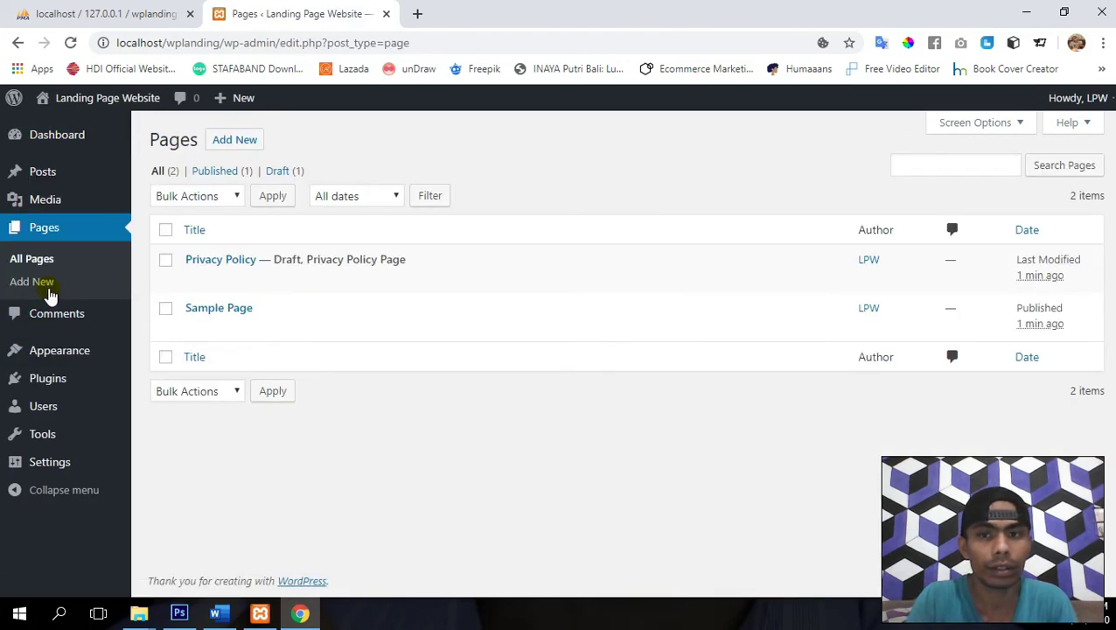
{"action": "left_click", "coordinate": [167, 232]}
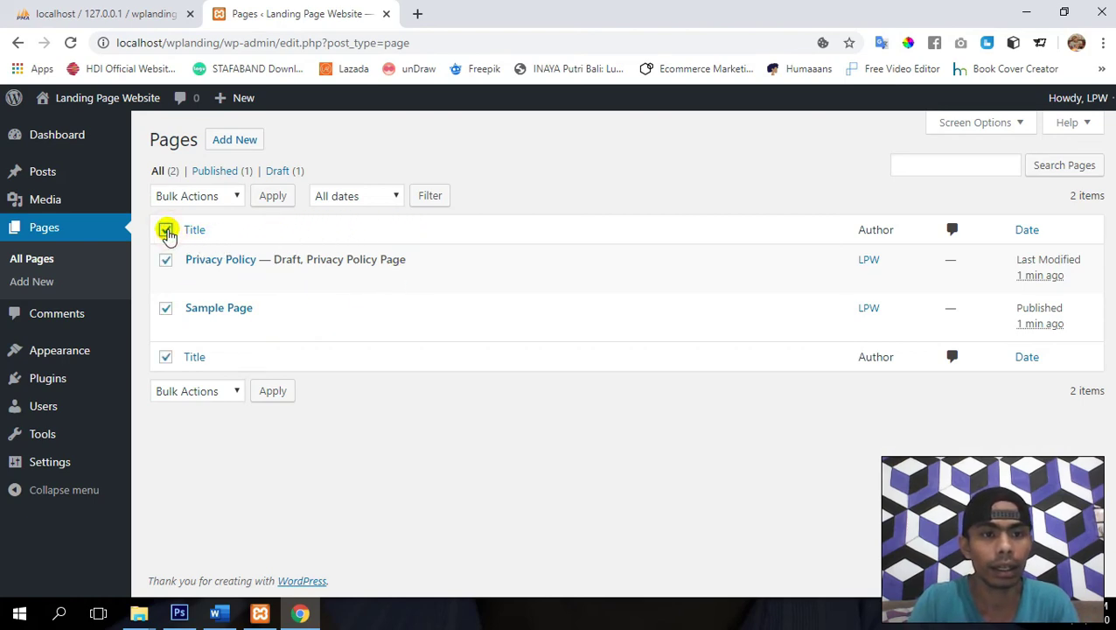
{"action": "left_click", "coordinate": [198, 196]}
{"action": "left_click", "coordinate": [198, 249]}
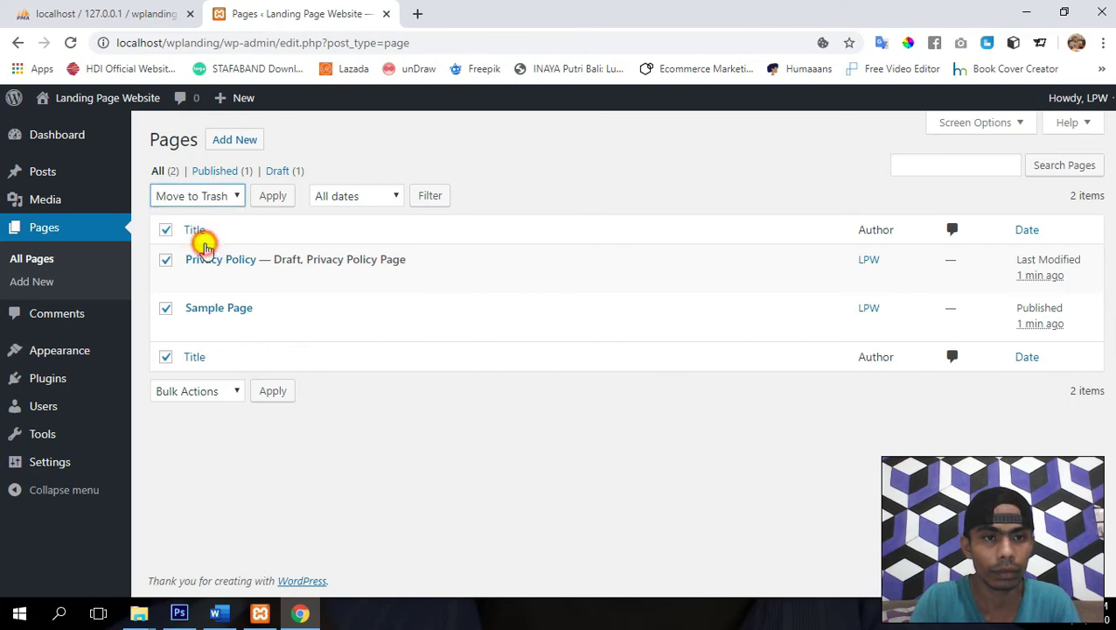
{"action": "left_click", "coordinate": [277, 203]}
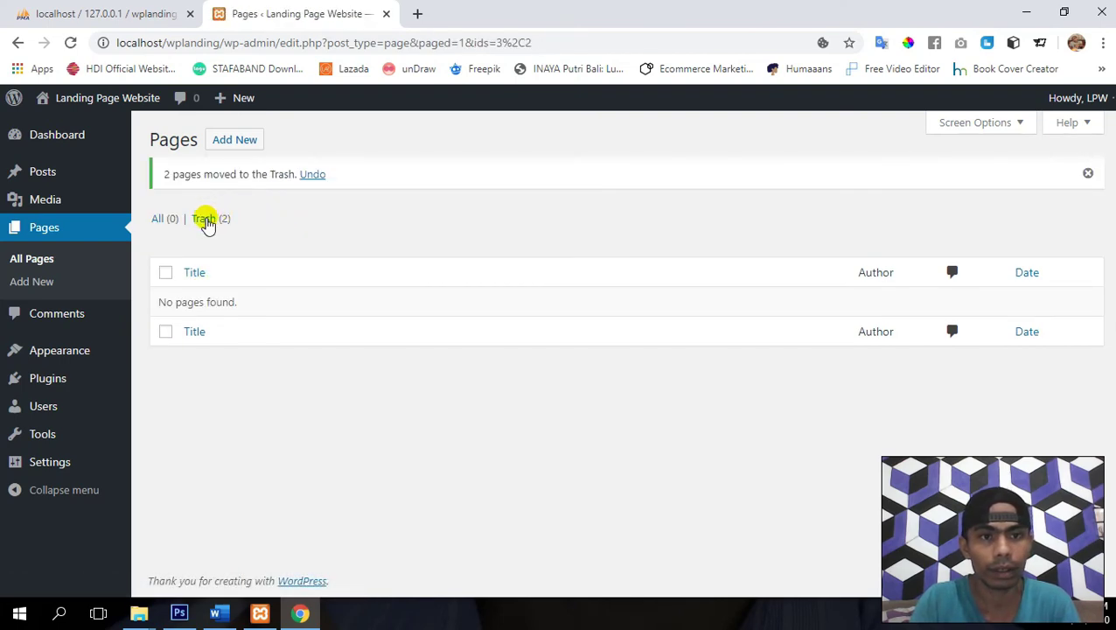
{"action": "left_click", "coordinate": [207, 220]}
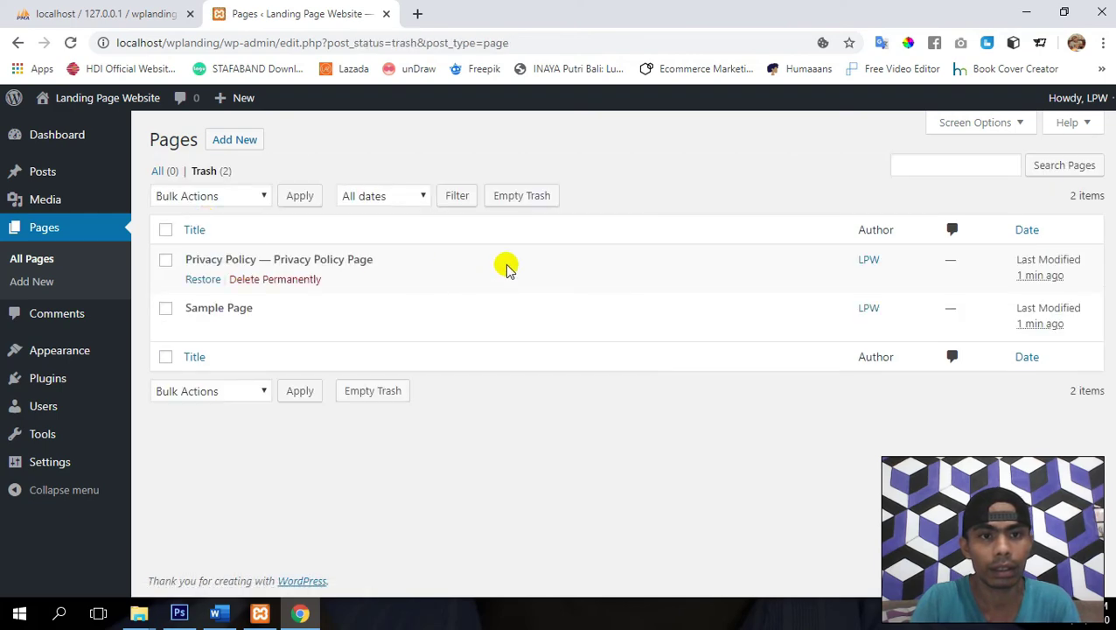
{"action": "left_click", "coordinate": [528, 201]}
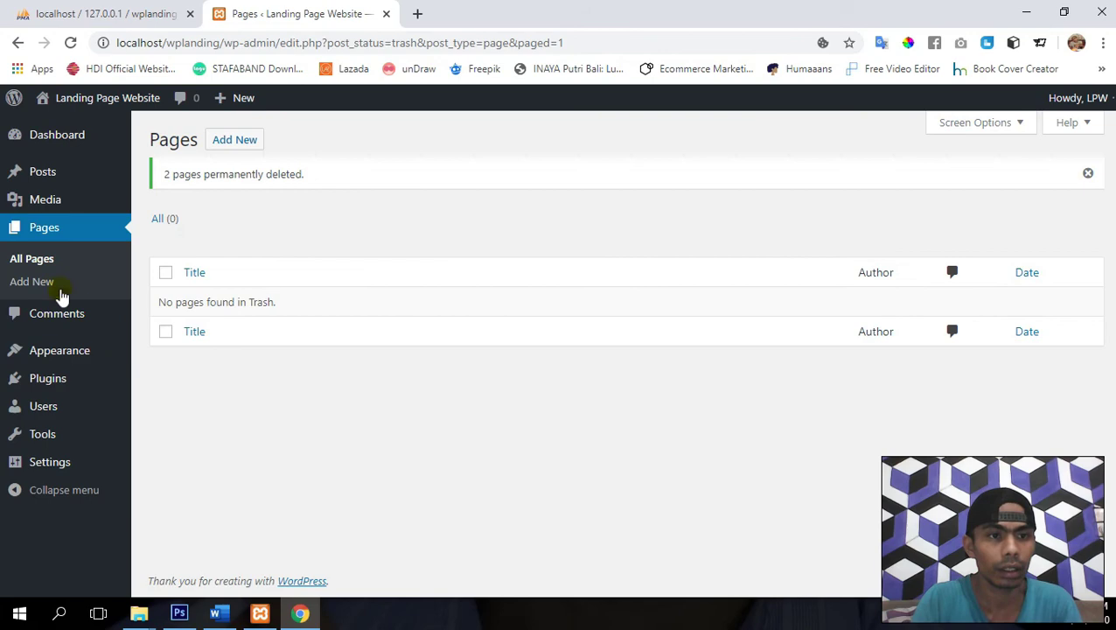
- Trash the Hello world! post with Bulk Actions and empty the posts Trash
{"action": "left_click", "coordinate": [35, 171]}
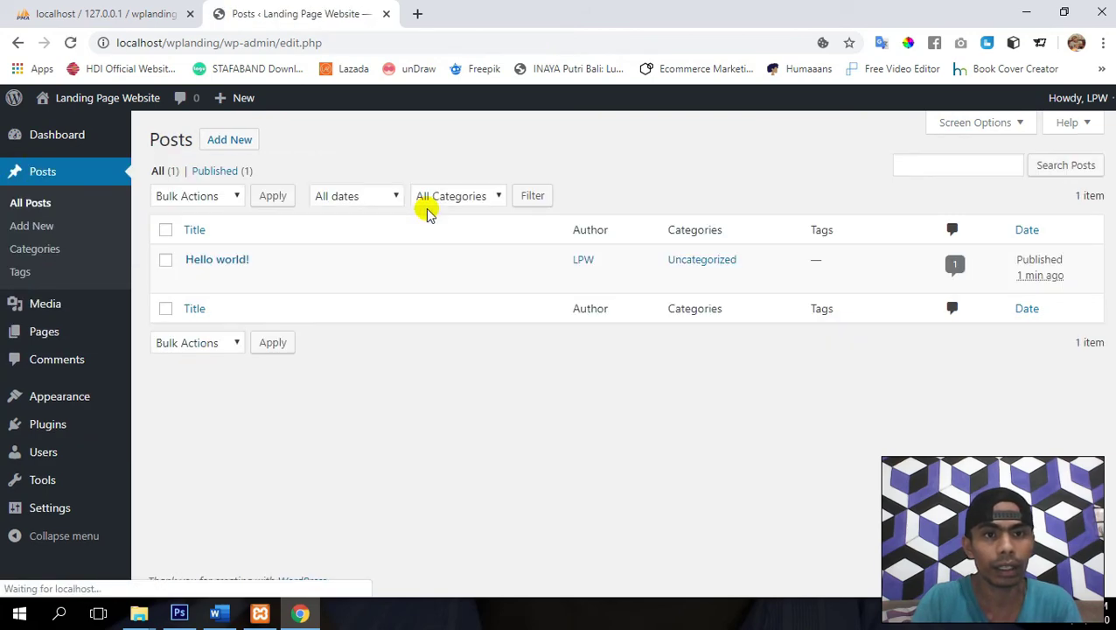
{"action": "left_click", "coordinate": [166, 231]}
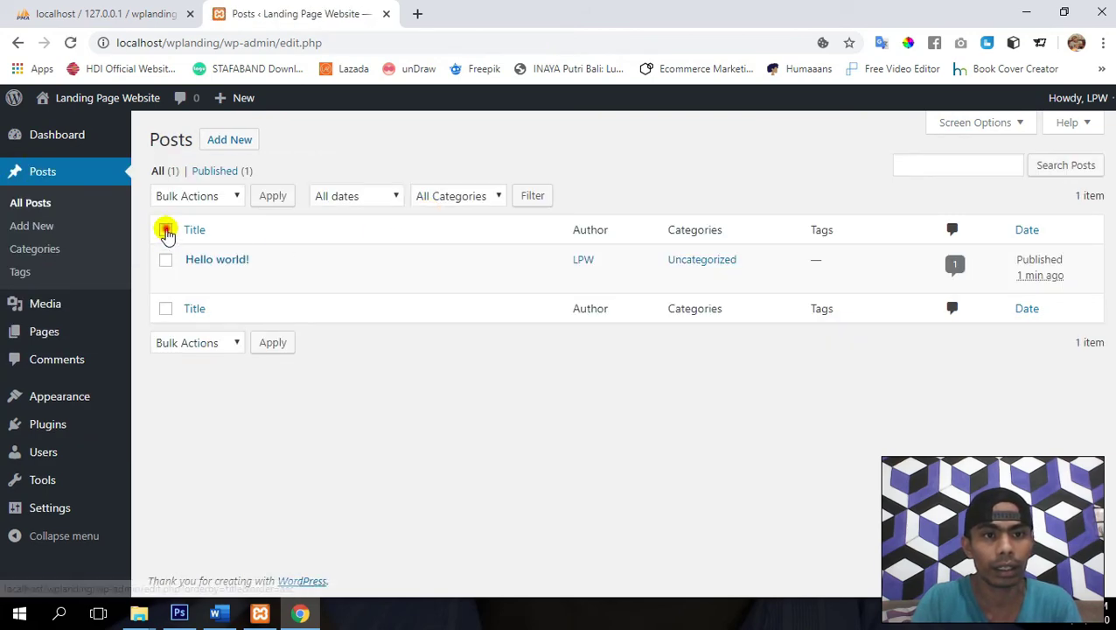
{"action": "left_click", "coordinate": [198, 196]}
{"action": "left_click", "coordinate": [204, 249]}
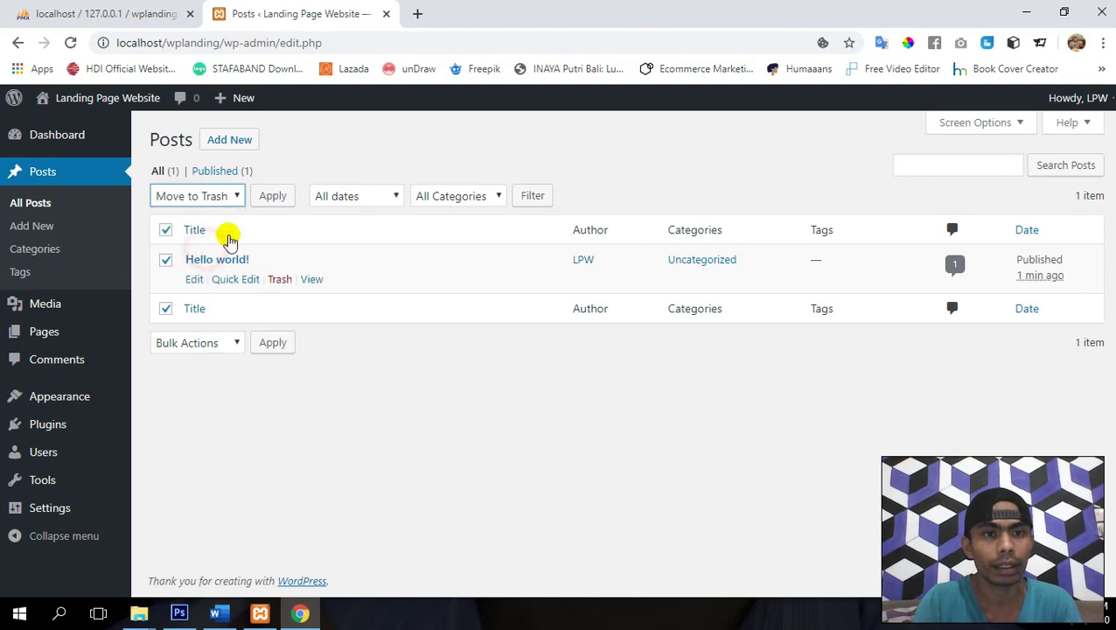
{"action": "left_click", "coordinate": [281, 196]}
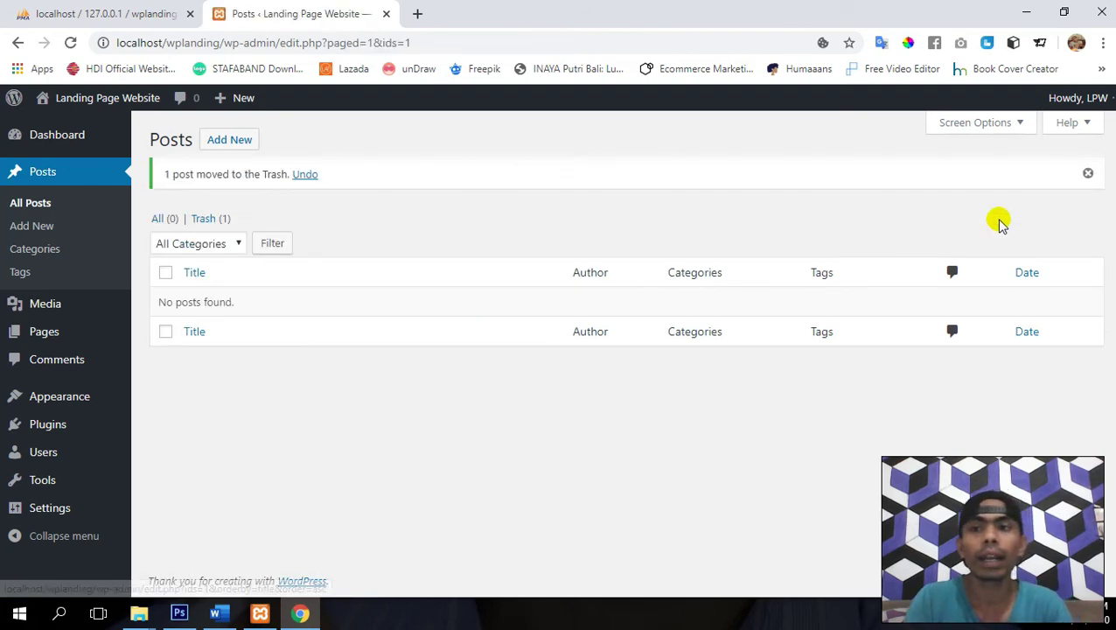
{"action": "left_click", "coordinate": [204, 218]}
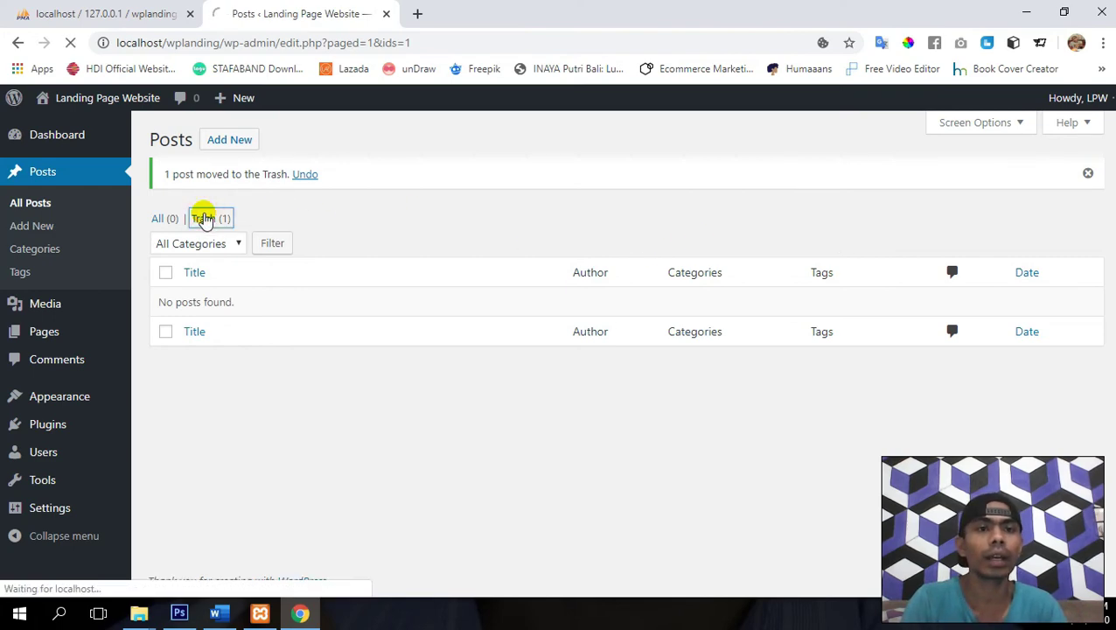
{"action": "left_click", "coordinate": [624, 198]}
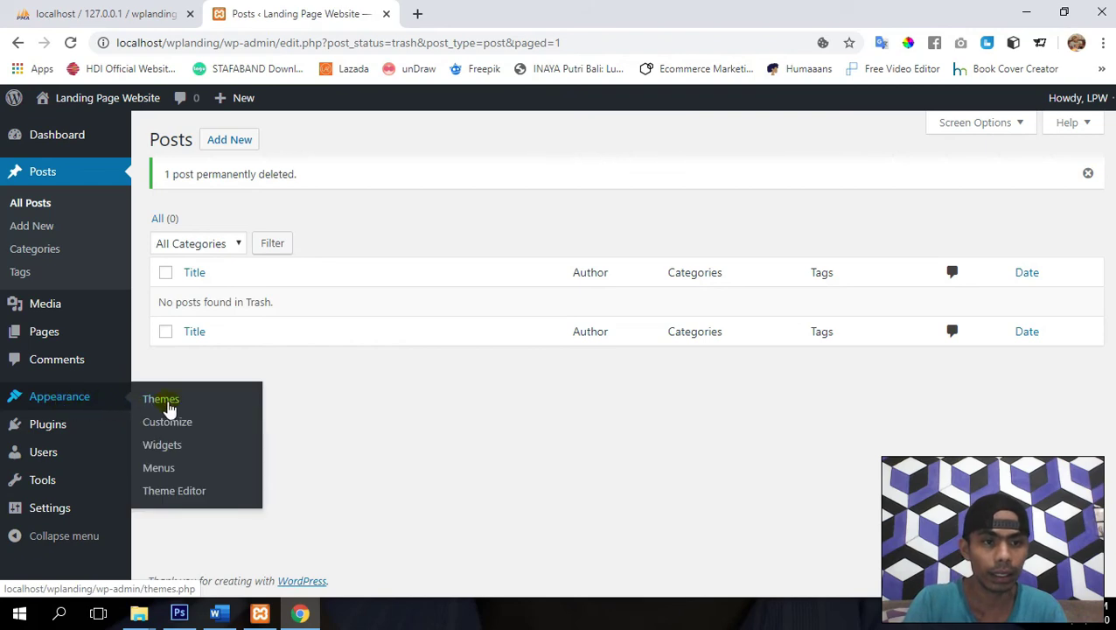
- Open the installed themes overview and preview the live site's front page
{"action": "left_click", "coordinate": [175, 404]}
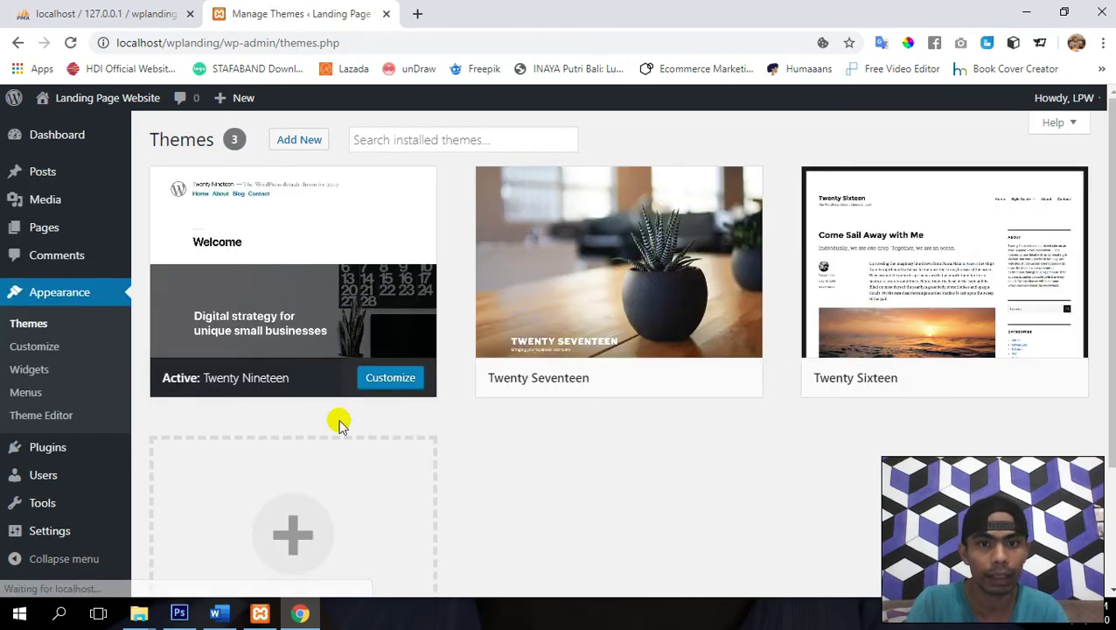
{"action": "mouse_move", "coordinate": [98, 111]}
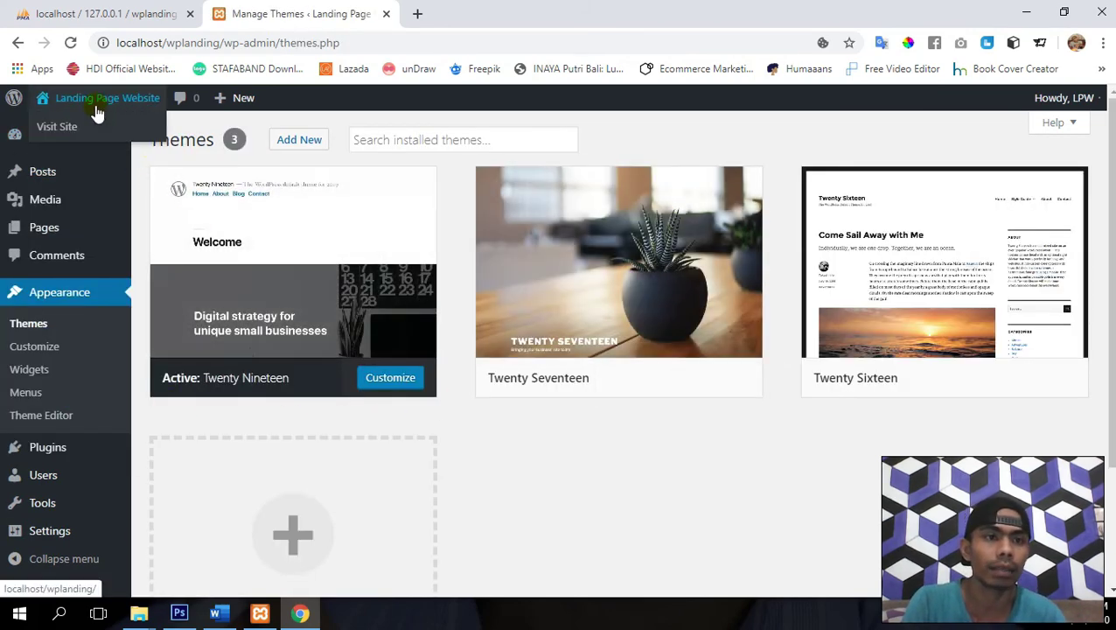
{"action": "left_click", "coordinate": [491, 13]}
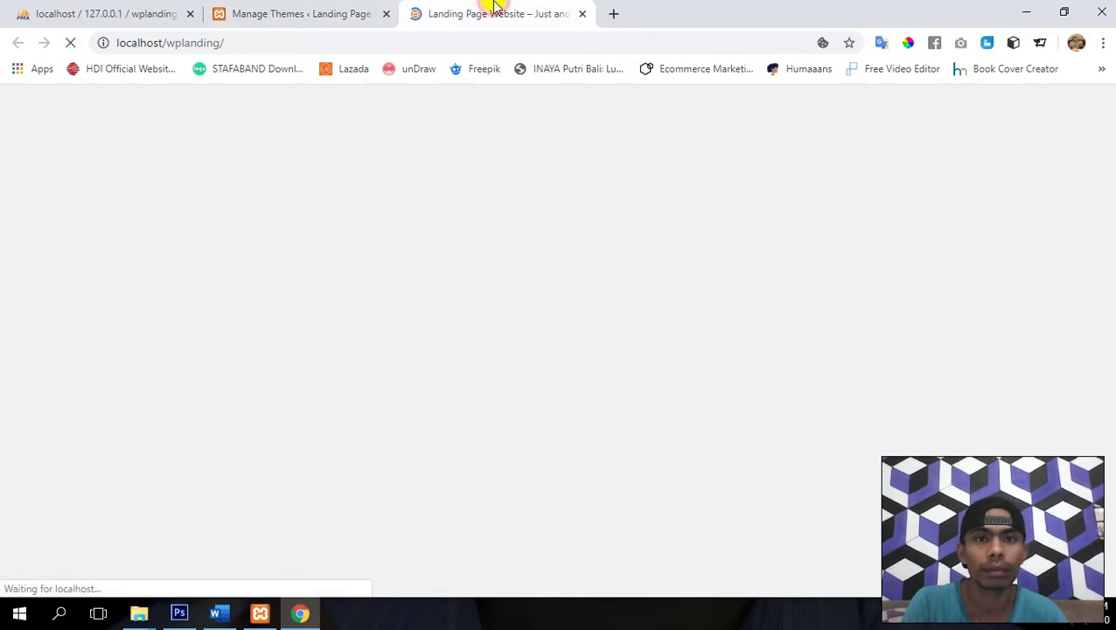
{"action": "scroll", "coordinate": [598, 391], "scroll_direction": "down", "scroll_amount": 2}
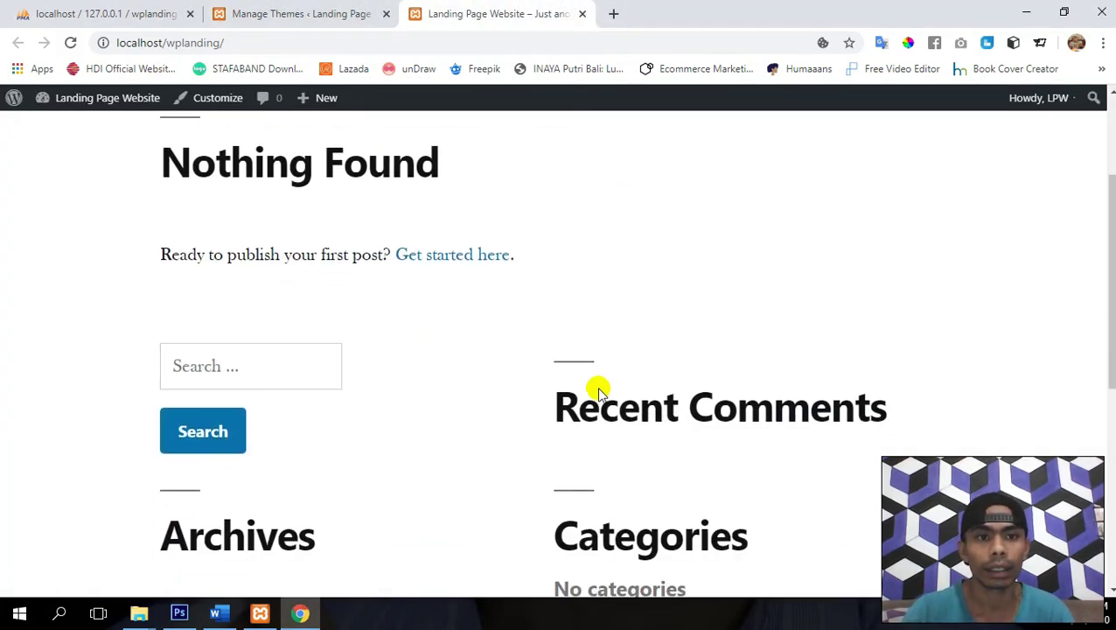
{"action": "scroll", "coordinate": [599, 385], "scroll_direction": "up", "scroll_amount": 1}
{"action": "scroll", "coordinate": [598, 391], "scroll_direction": "down", "scroll_amount": 5}
{"action": "scroll", "coordinate": [598, 391], "scroll_direction": "down", "scroll_amount": 2}
{"action": "scroll", "coordinate": [525, 263], "scroll_direction": "up", "scroll_amount": 10}
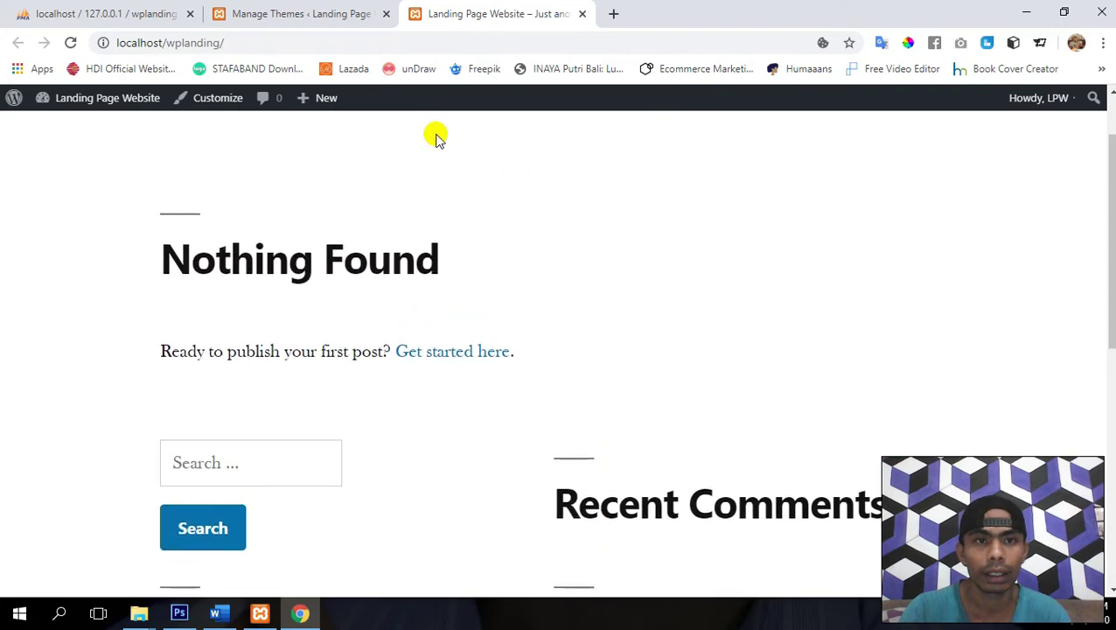
- Activate Twenty Seventeen, check its plant header on the site, and return to Themes
{"action": "left_click", "coordinate": [336, 11]}
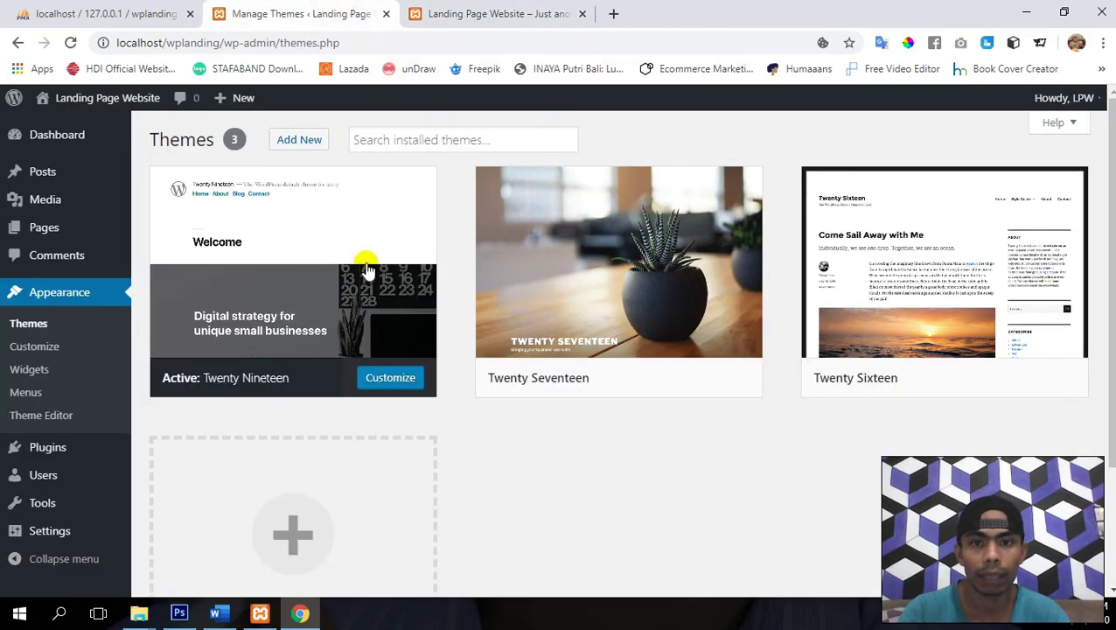
{"action": "left_click", "coordinate": [647, 386]}
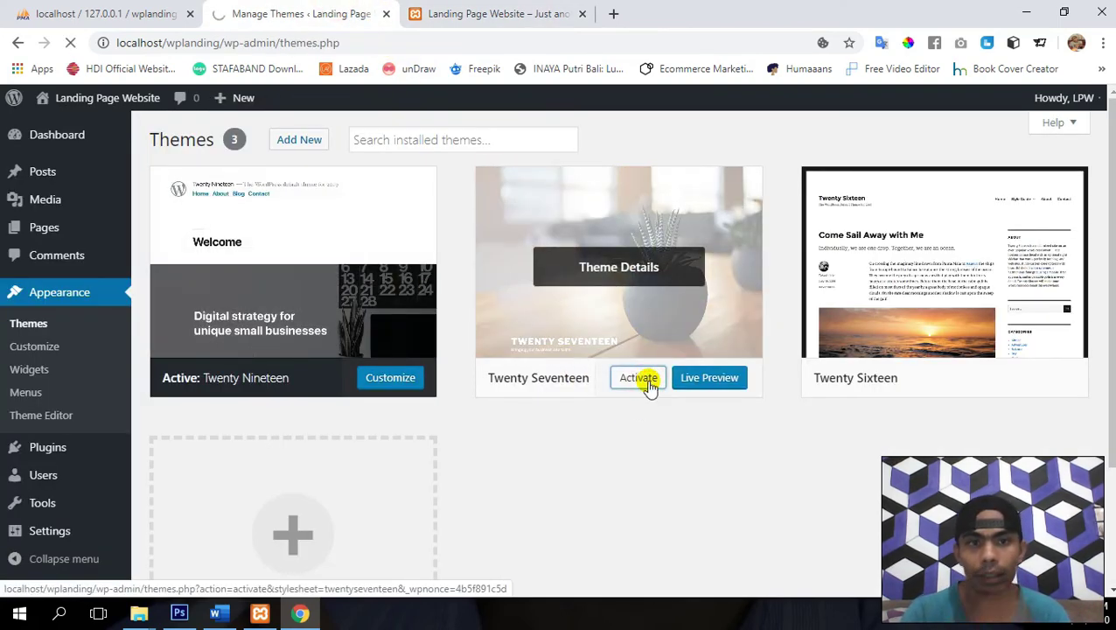
{"action": "left_click", "coordinate": [459, 8]}
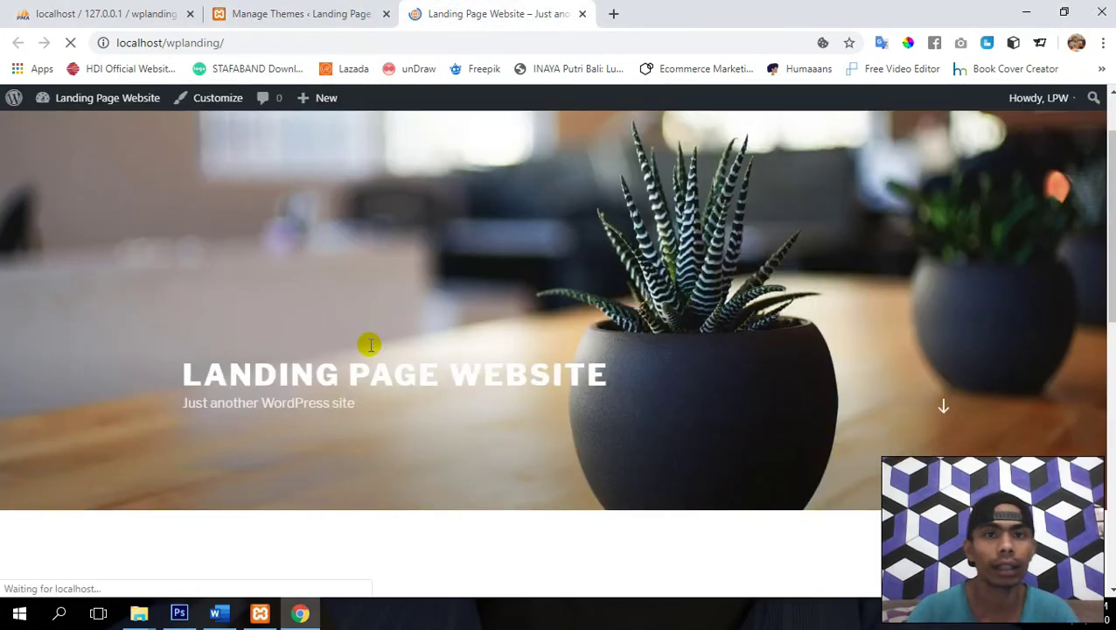
{"action": "scroll", "coordinate": [369, 344], "scroll_direction": "down", "scroll_amount": 5}
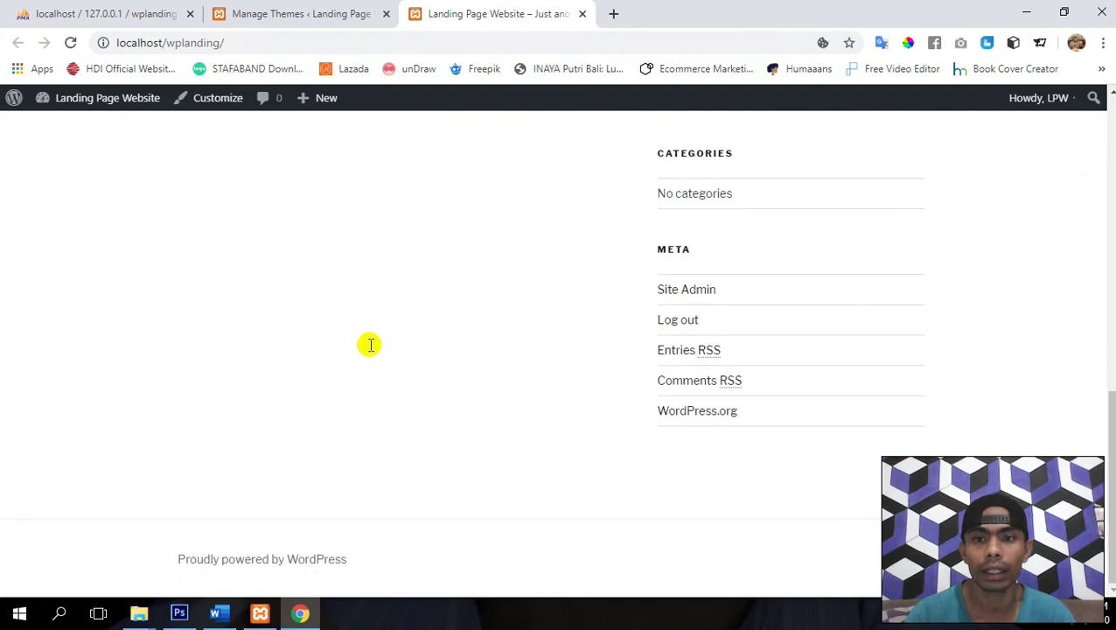
{"action": "scroll", "coordinate": [691, 435], "scroll_direction": "up", "scroll_amount": 10}
{"action": "left_click", "coordinate": [942, 548]}
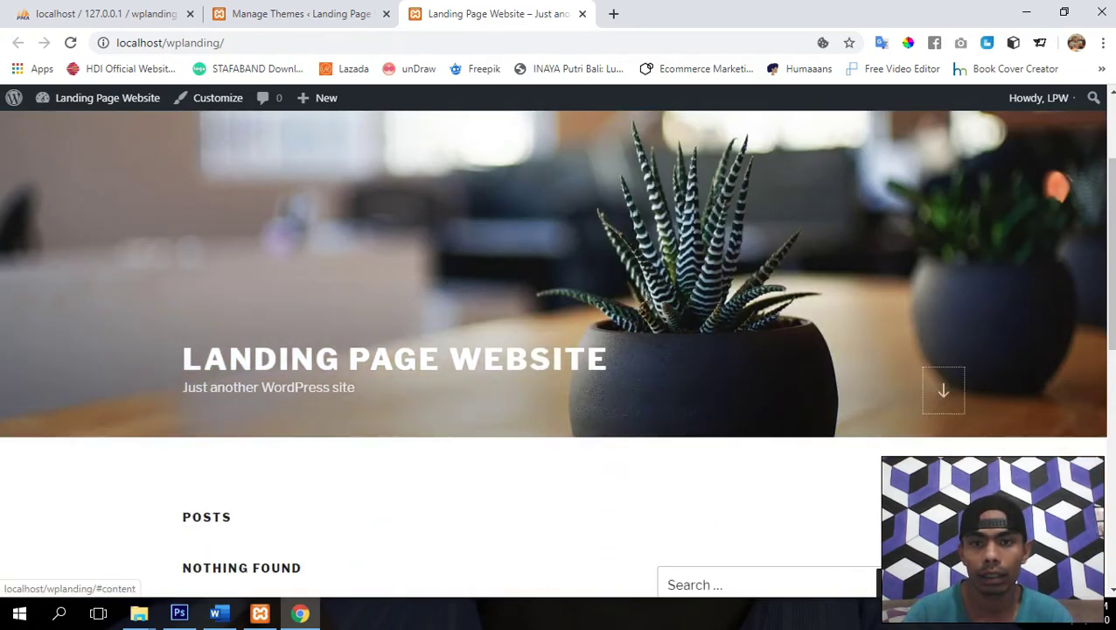
{"action": "scroll", "coordinate": [476, 321], "scroll_direction": "up", "scroll_amount": 5}
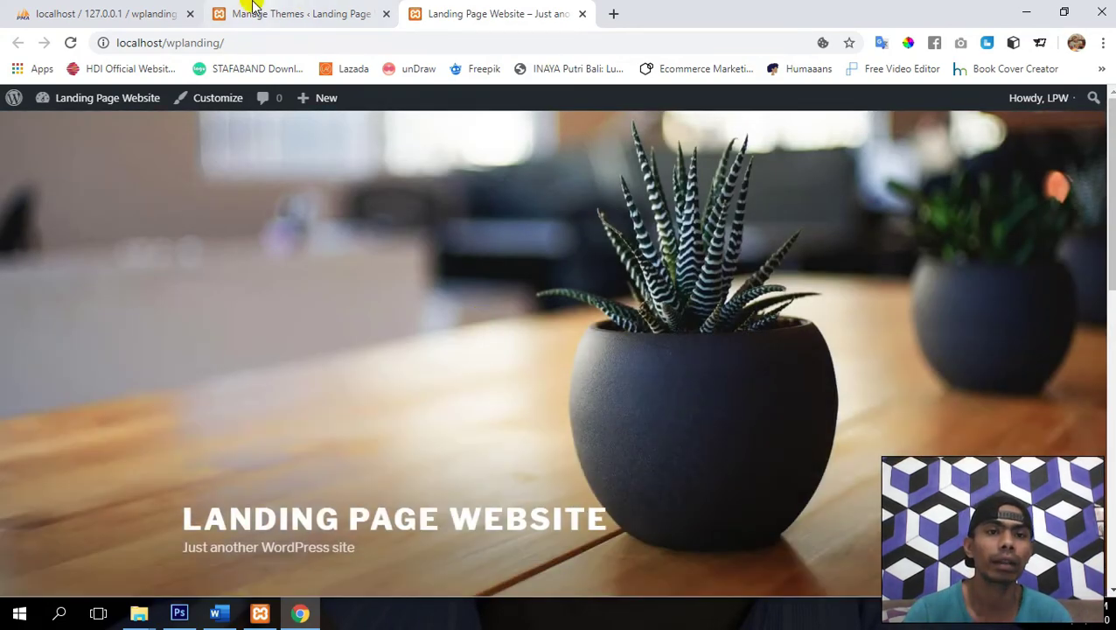
{"action": "left_click", "coordinate": [252, 11]}
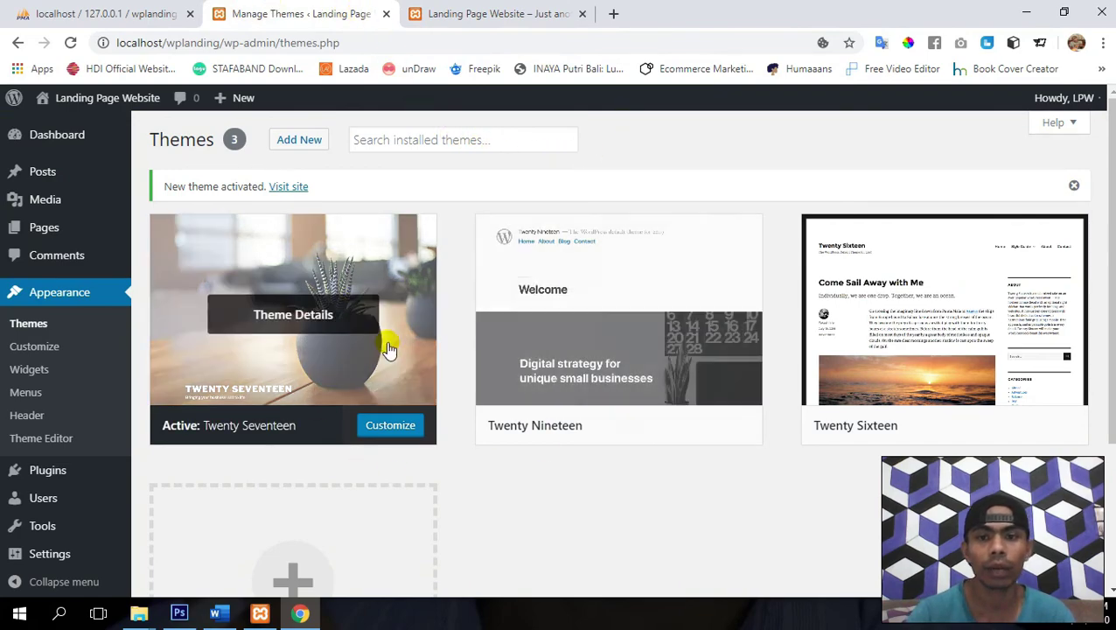
{"action": "mouse_move", "coordinate": [570, 326]}
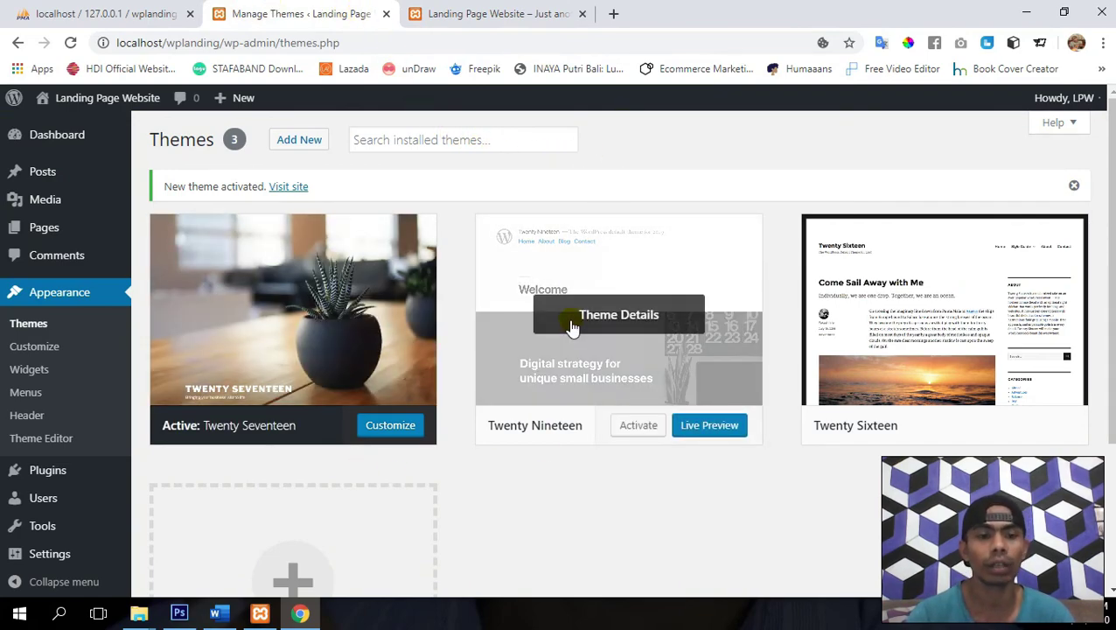
- Open the wplanding site's wp-content/themes folder in File Explorer
{"action": "mouse_move", "coordinate": [138, 612]}
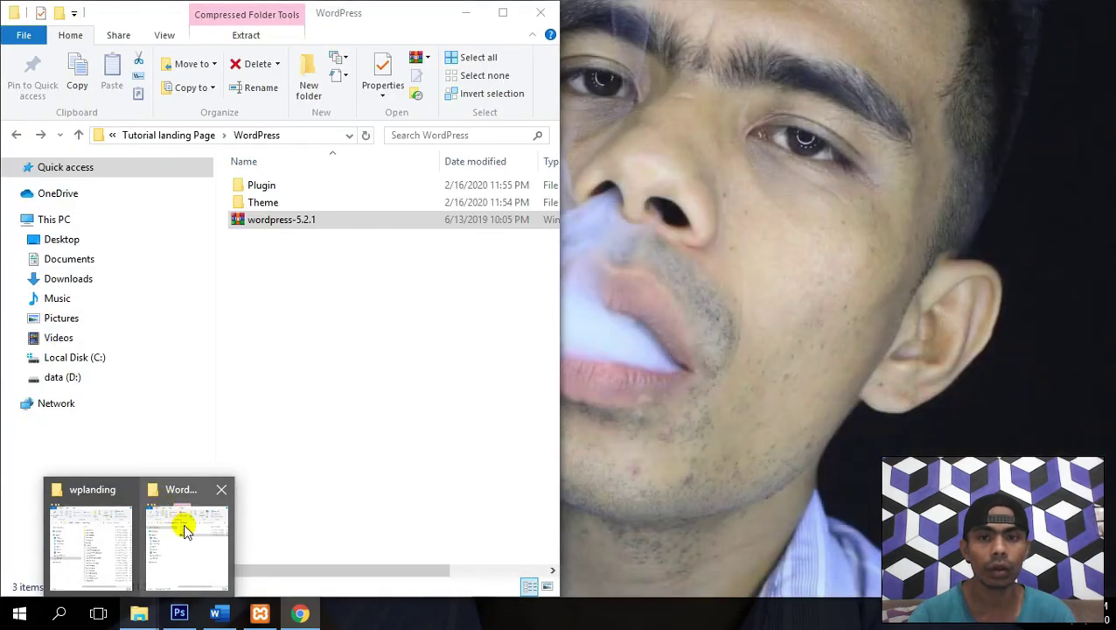
{"action": "left_click", "coordinate": [182, 525]}
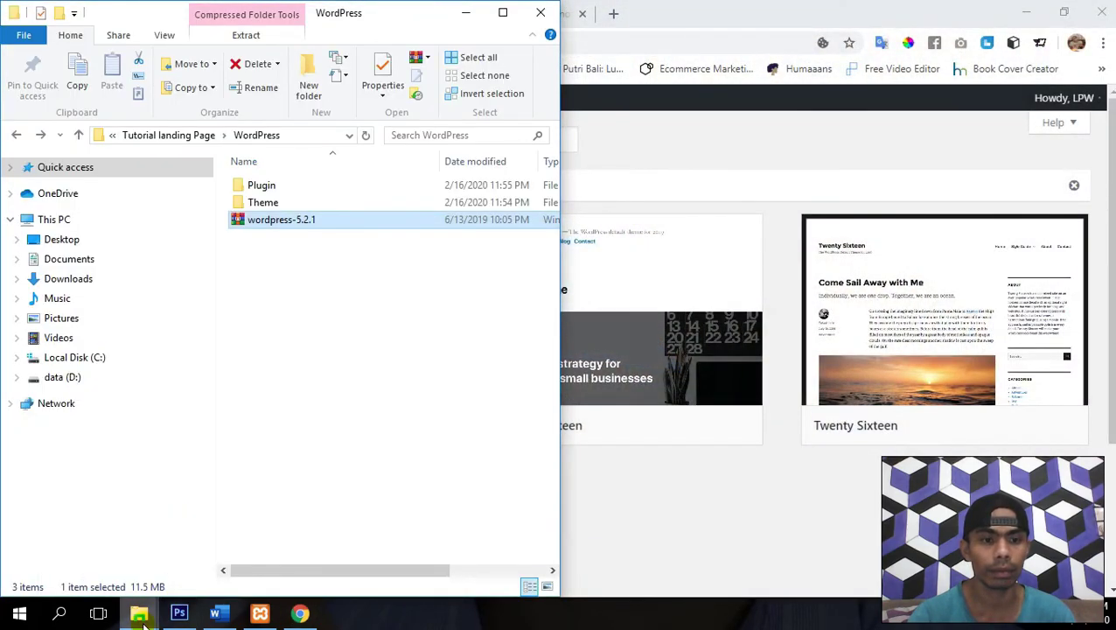
{"action": "mouse_move", "coordinate": [140, 613]}
{"action": "left_click", "coordinate": [99, 549]}
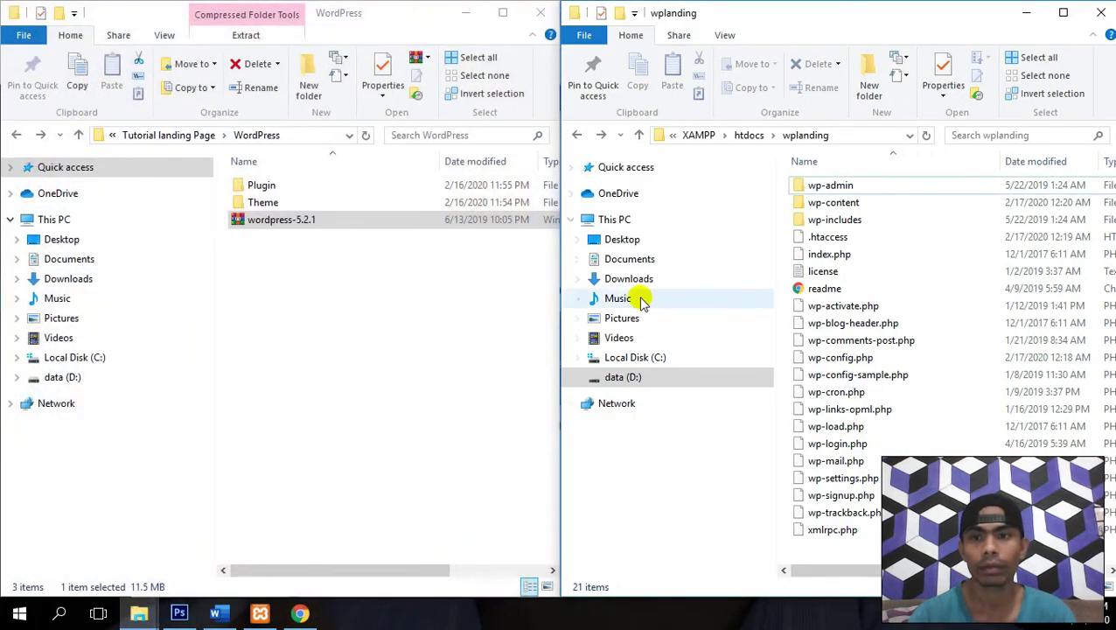
{"action": "double_click", "coordinate": [840, 202]}
{"action": "left_click", "coordinate": [849, 208]}
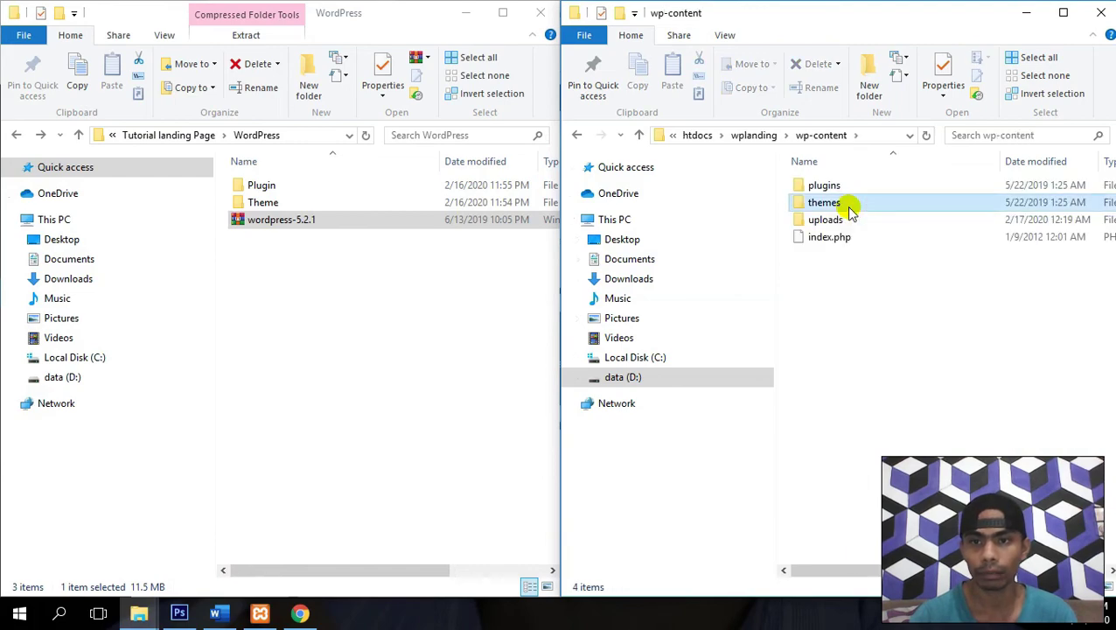
{"action": "double_click", "coordinate": [849, 208]}
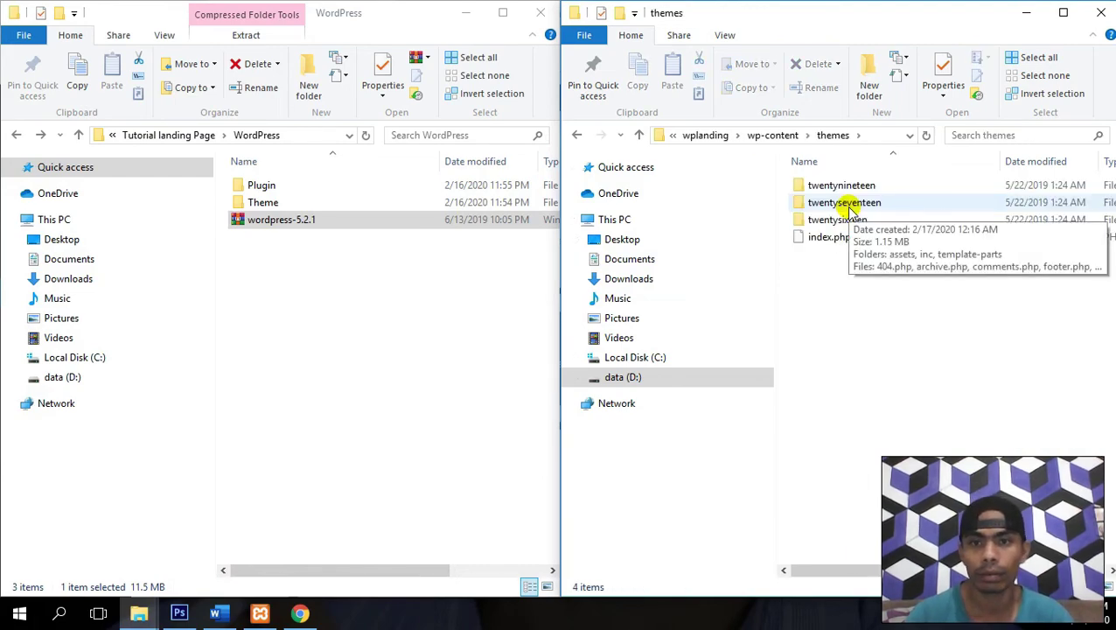
- Copy oceanwp.1.5.32.zip into themes, extract it there, and delete the zip
{"action": "double_click", "coordinate": [249, 203]}
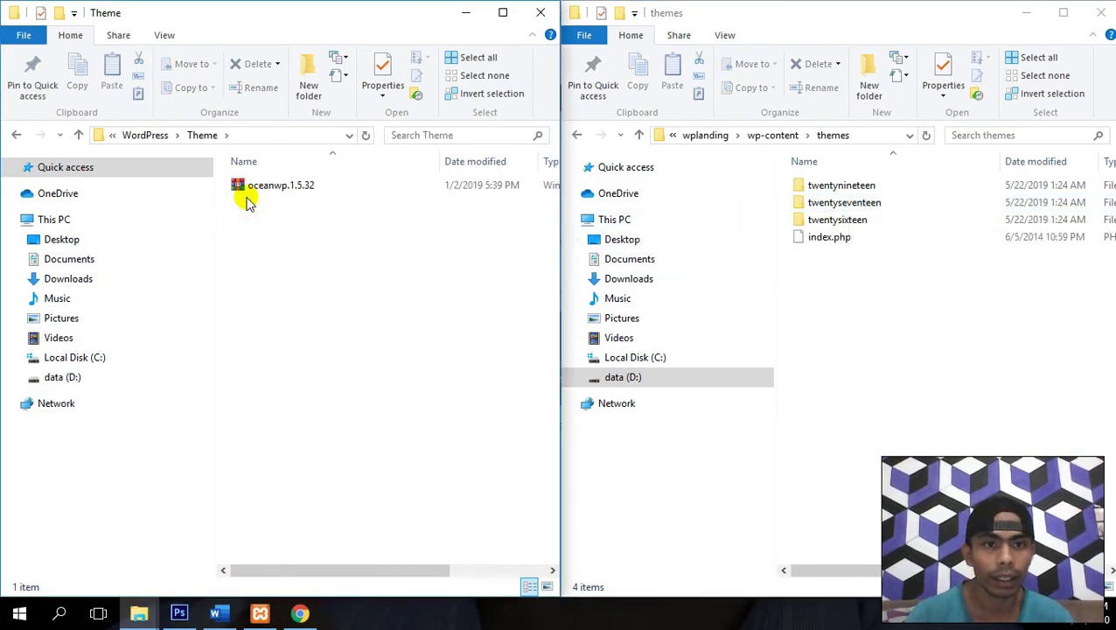
{"action": "left_click", "coordinate": [265, 188]}
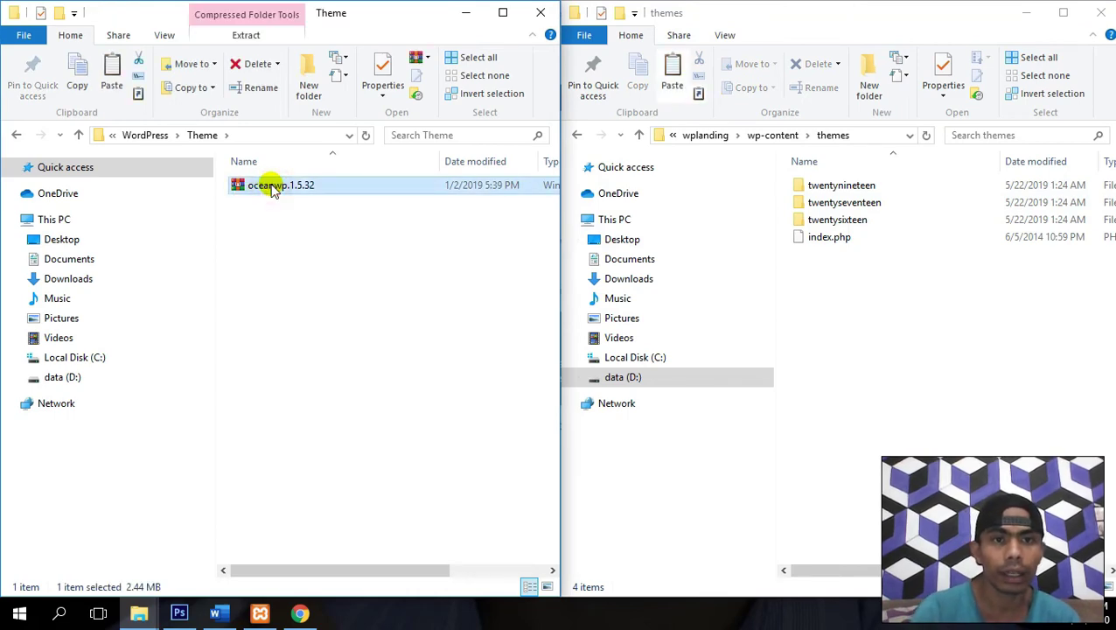
{"action": "left_click", "coordinate": [892, 314]}
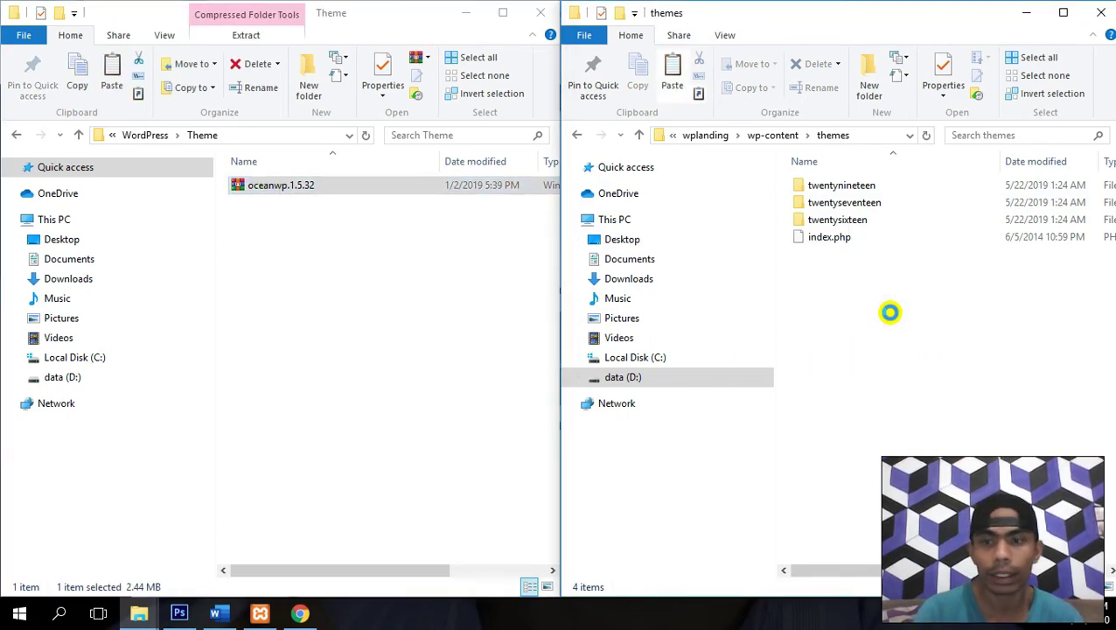
{"action": "key", "text": "ctrl+v"}
{"action": "key", "text": "Menu"}
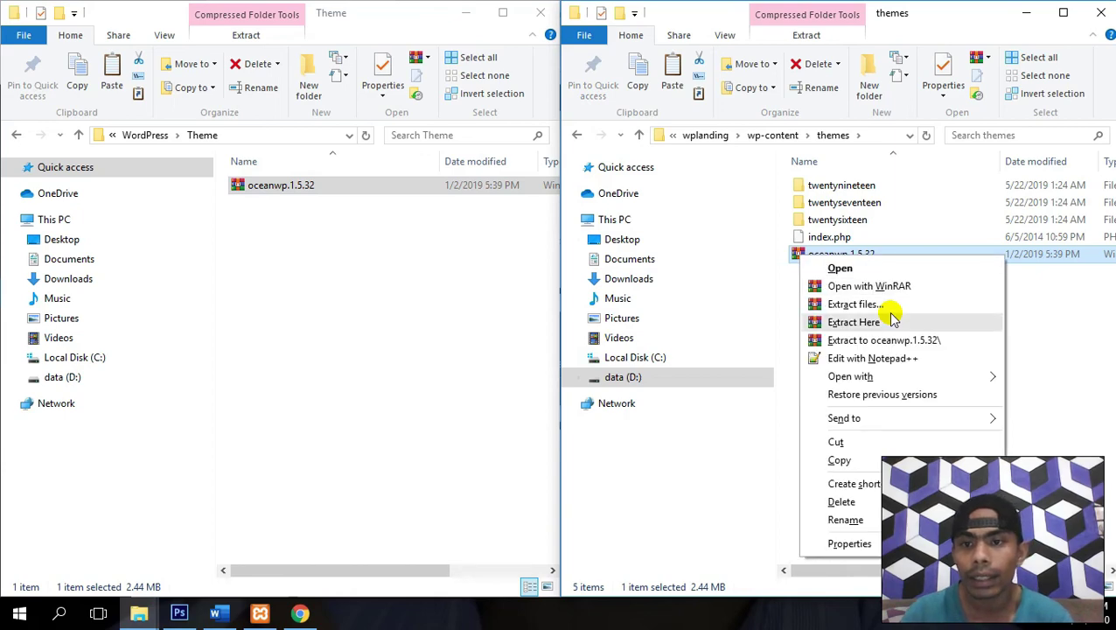
{"action": "left_click", "coordinate": [892, 320]}
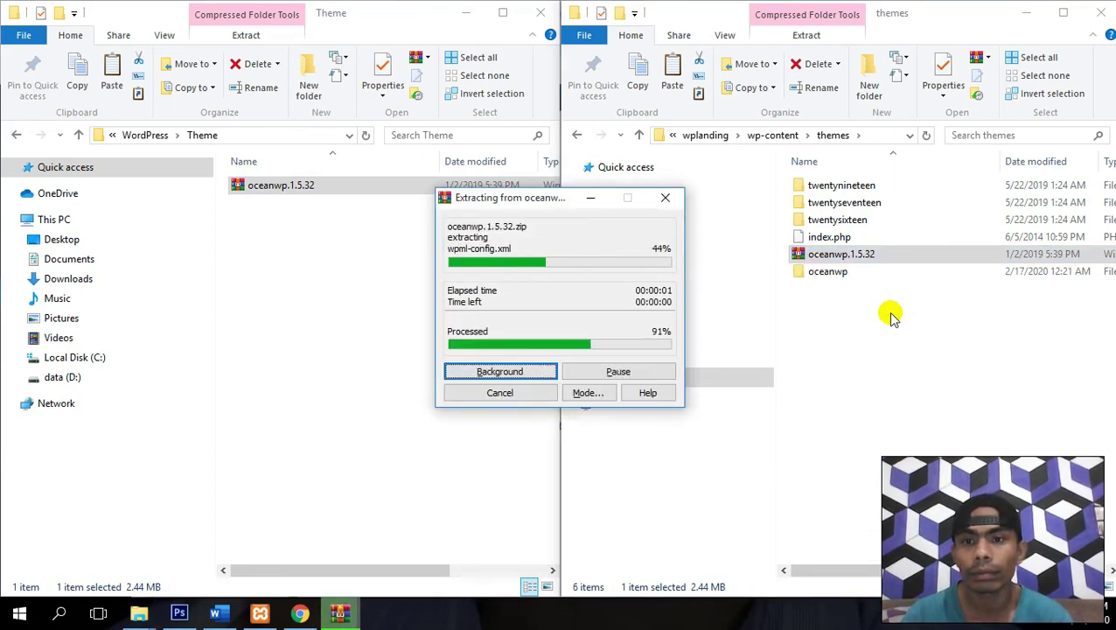
{"action": "key", "text": "Delete"}
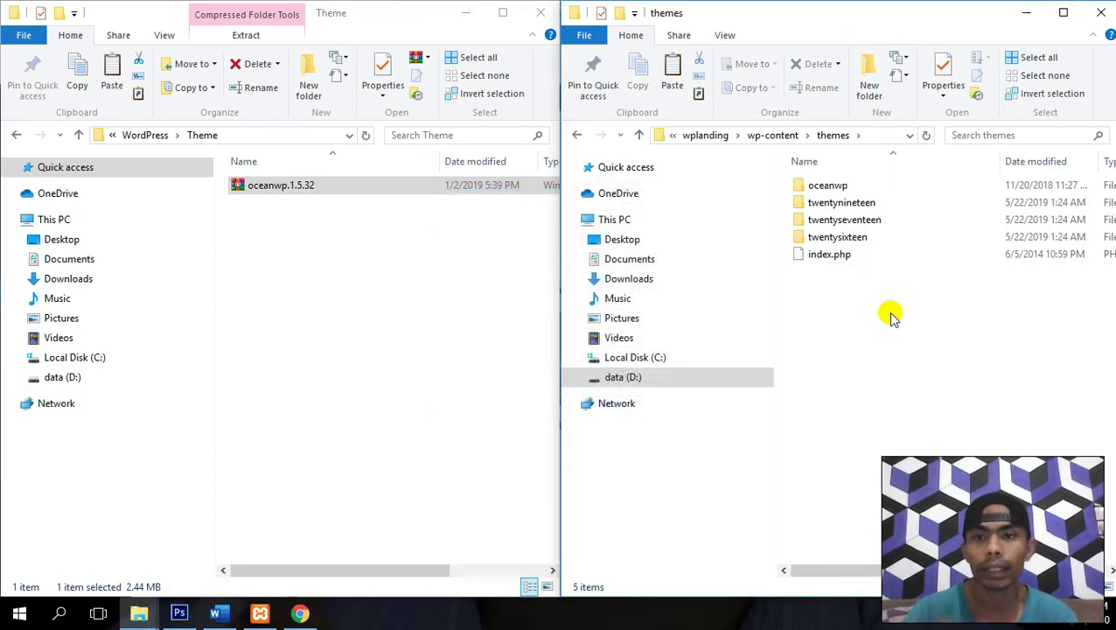
{"action": "left_click", "coordinate": [300, 614]}
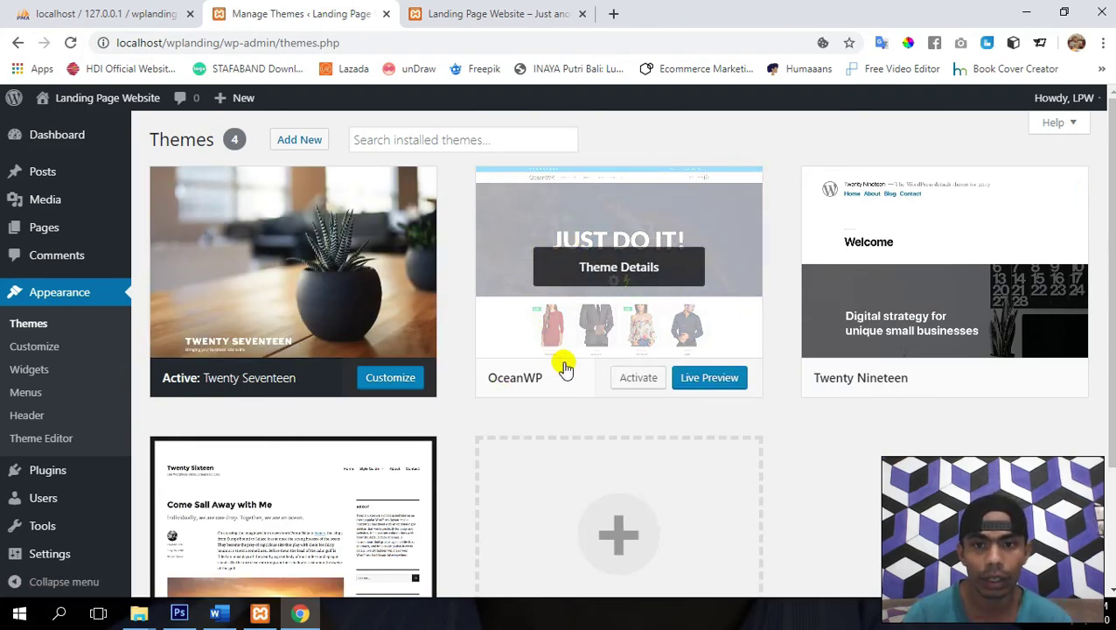
- Activate OceanWP, view the site's front page, then return to the Themes admin page
{"action": "left_click", "coordinate": [646, 383]}
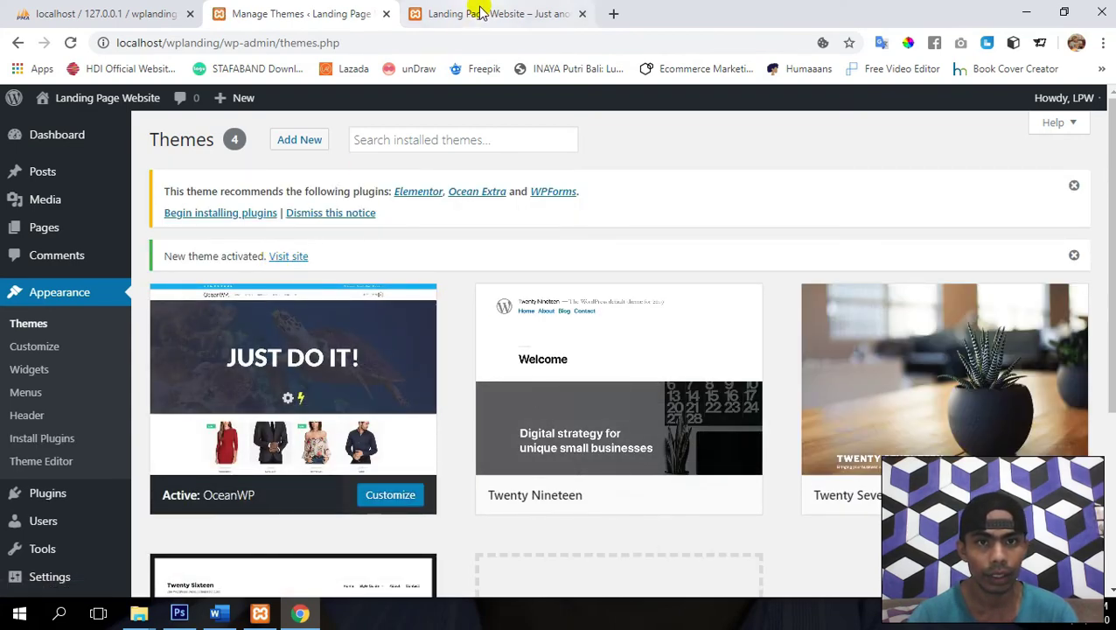
{"action": "left_click", "coordinate": [294, 261]}
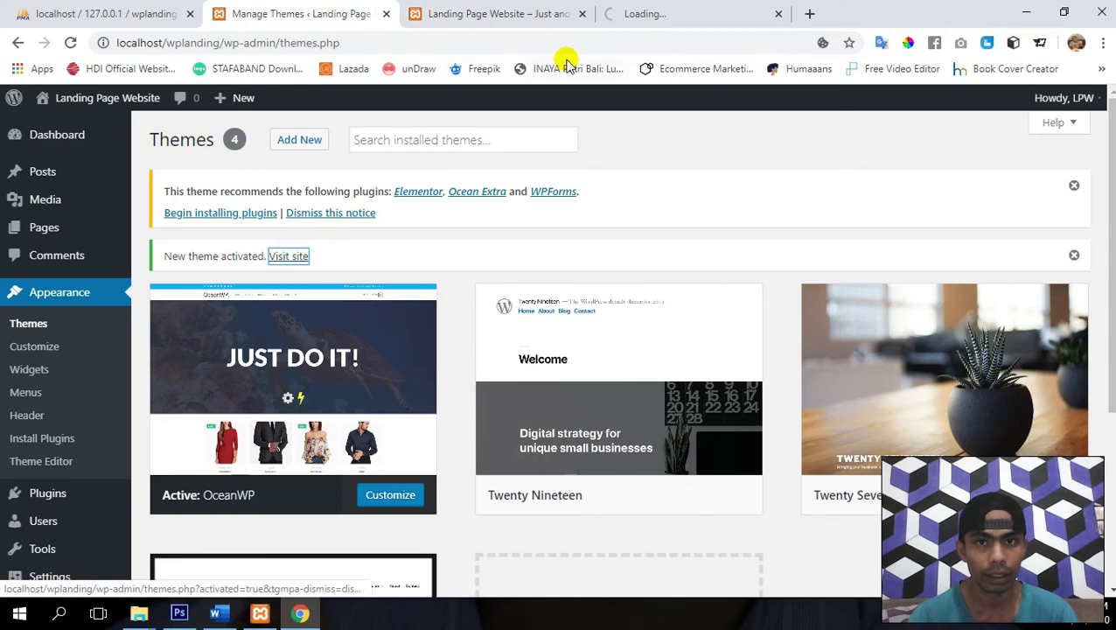
{"action": "left_click", "coordinate": [583, 15]}
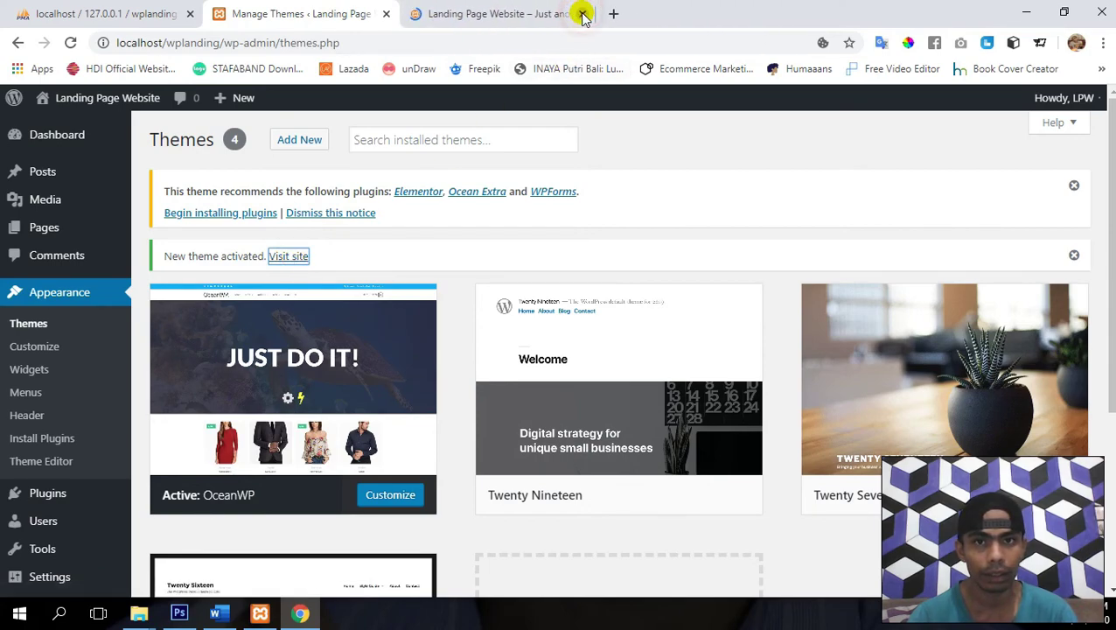
{"action": "left_click", "coordinate": [481, 12]}
{"action": "scroll", "coordinate": [569, 438], "scroll_direction": "down", "scroll_amount": 3}
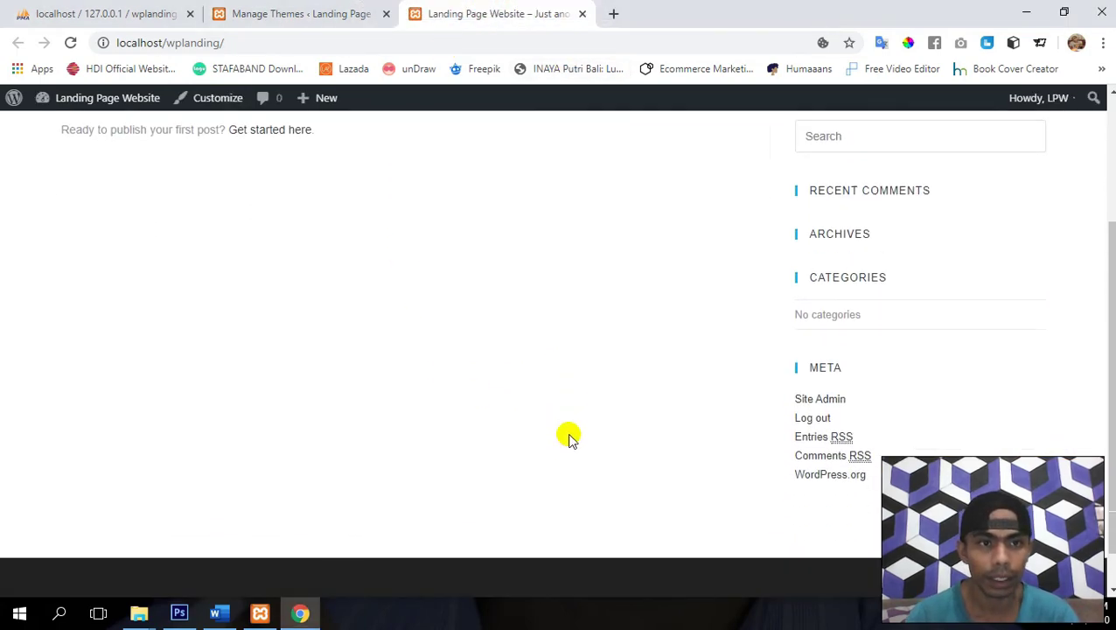
{"action": "scroll", "coordinate": [568, 438], "scroll_direction": "up", "scroll_amount": 3}
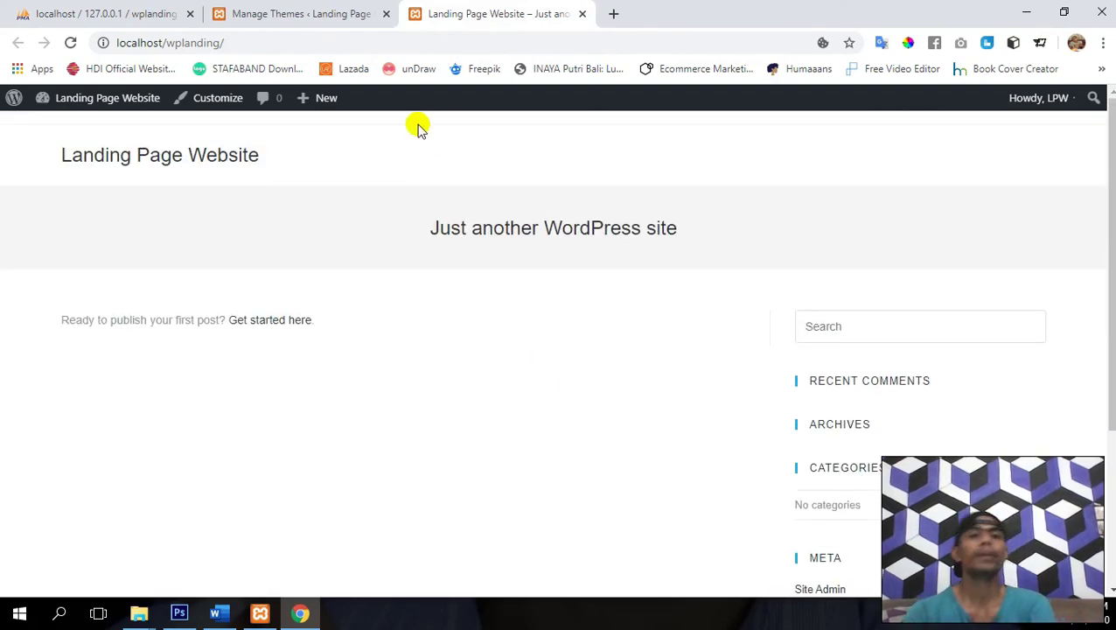
{"action": "left_click", "coordinate": [333, 6]}
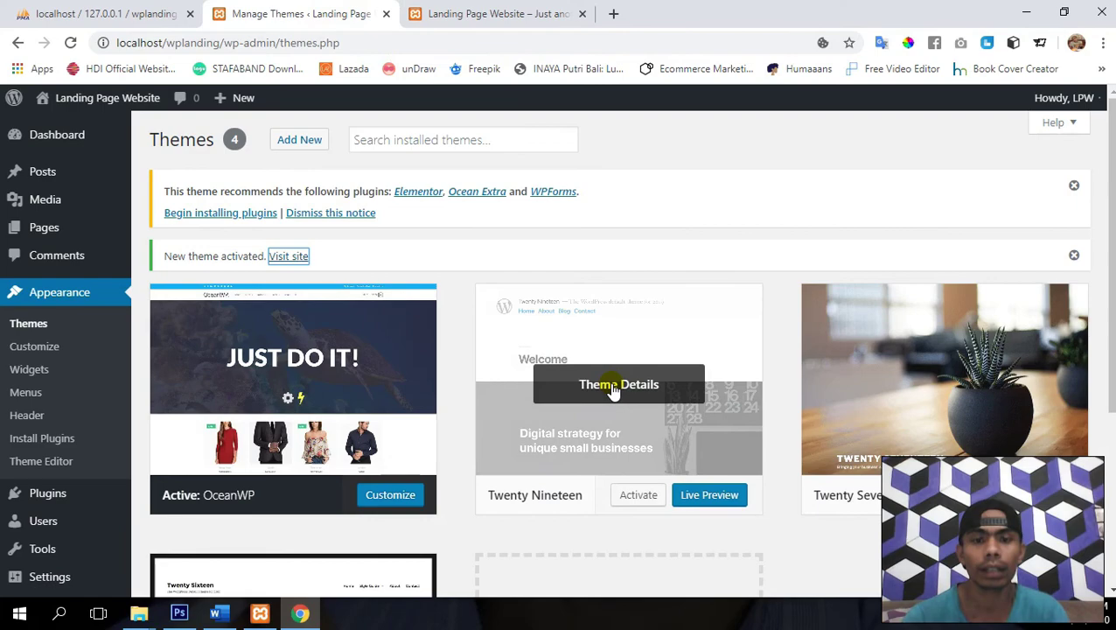
{"action": "scroll", "coordinate": [611, 388], "scroll_direction": "down", "scroll_amount": 2}
- Delete Twenty Nineteen, Twenty Seventeen and Twenty Sixteen from their Theme Details, confirming each with OK
{"action": "left_click", "coordinate": [660, 223]}
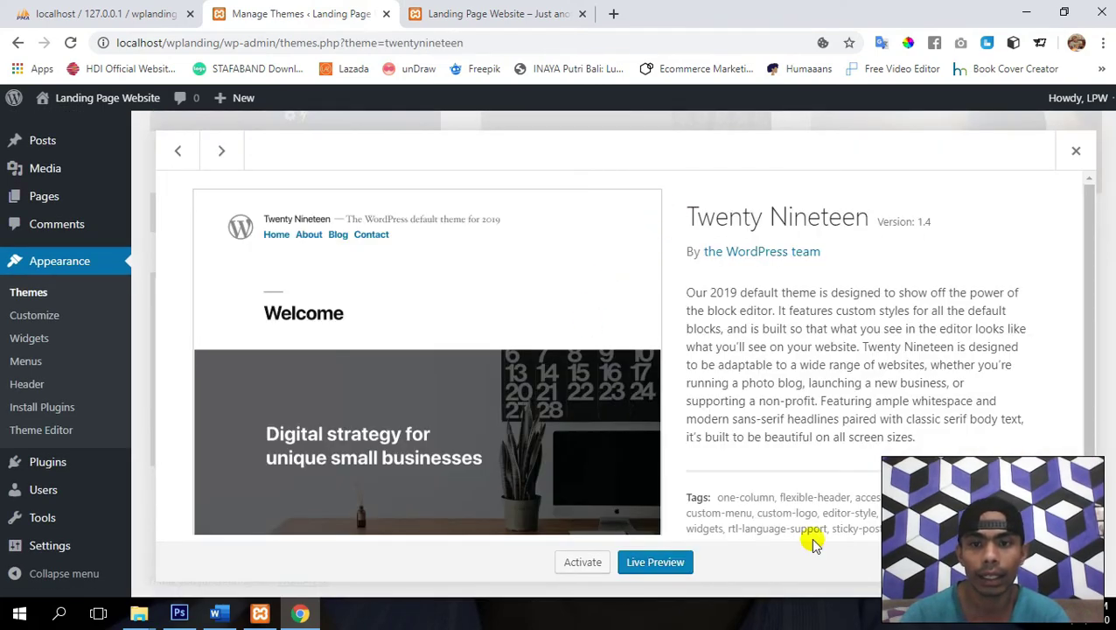
{"action": "left_click", "coordinate": [1063, 562]}
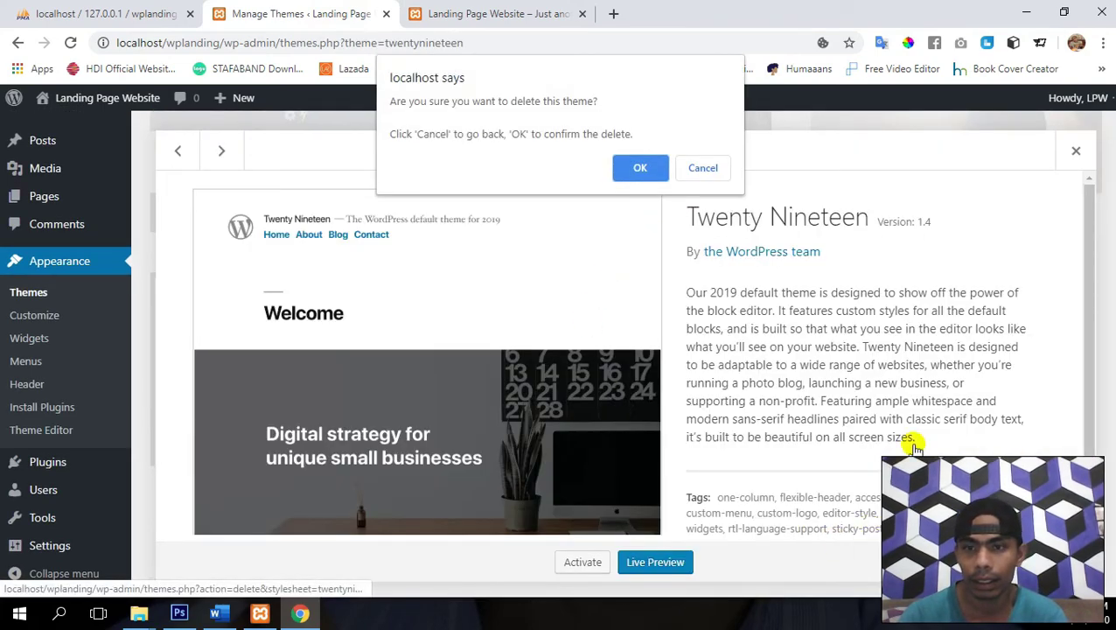
{"action": "left_click", "coordinate": [639, 167]}
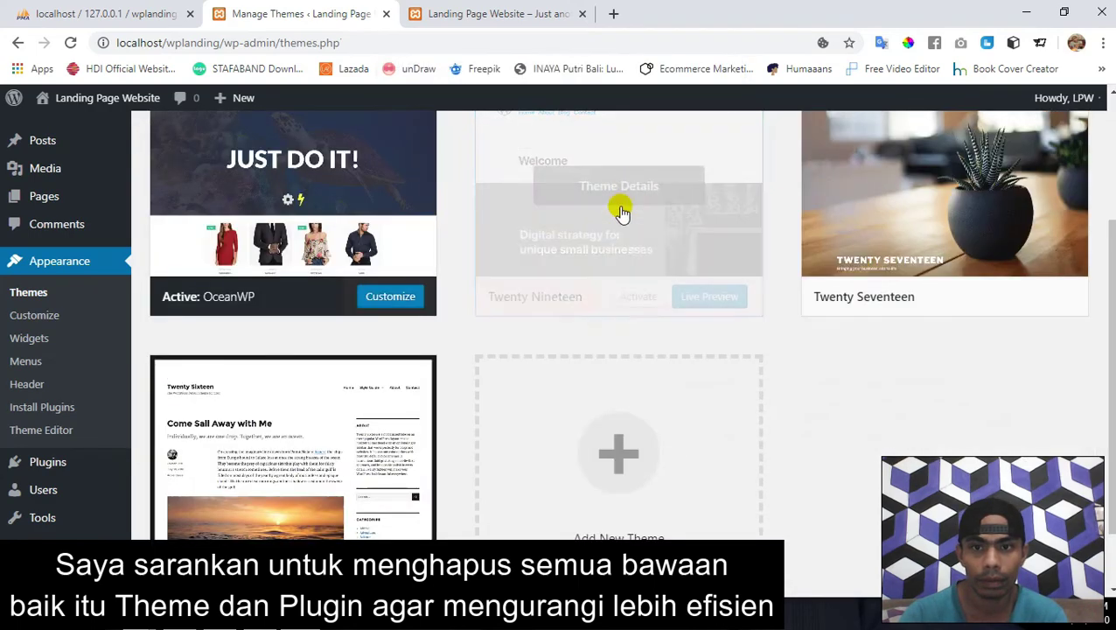
{"action": "left_click", "coordinate": [605, 226]}
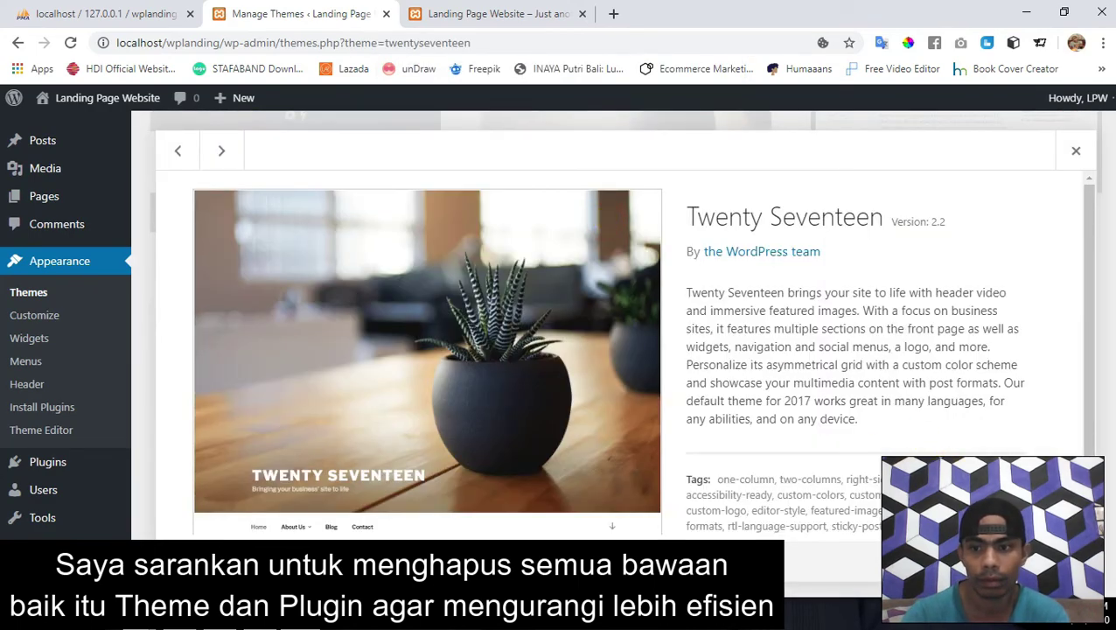
{"action": "left_click", "coordinate": [1063, 561]}
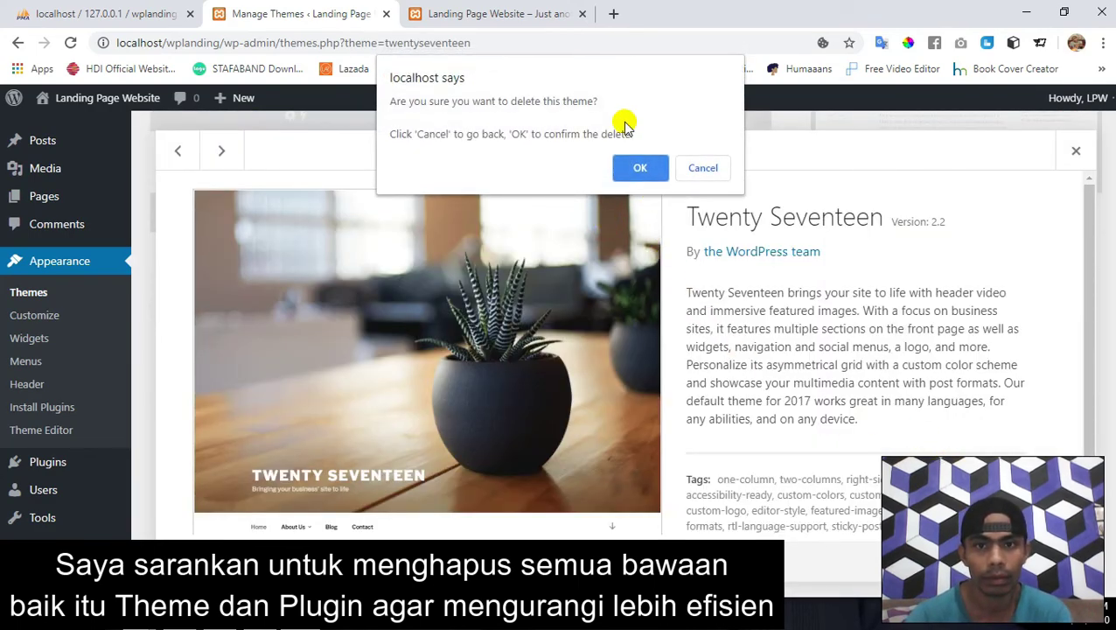
{"action": "left_click", "coordinate": [641, 167]}
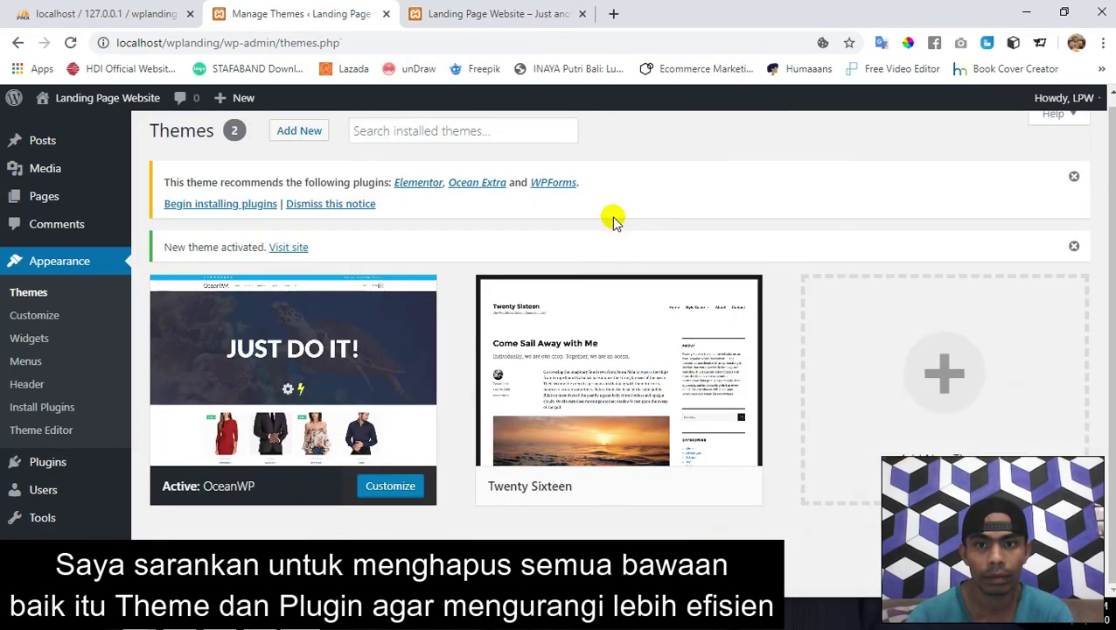
{"action": "left_click", "coordinate": [640, 333]}
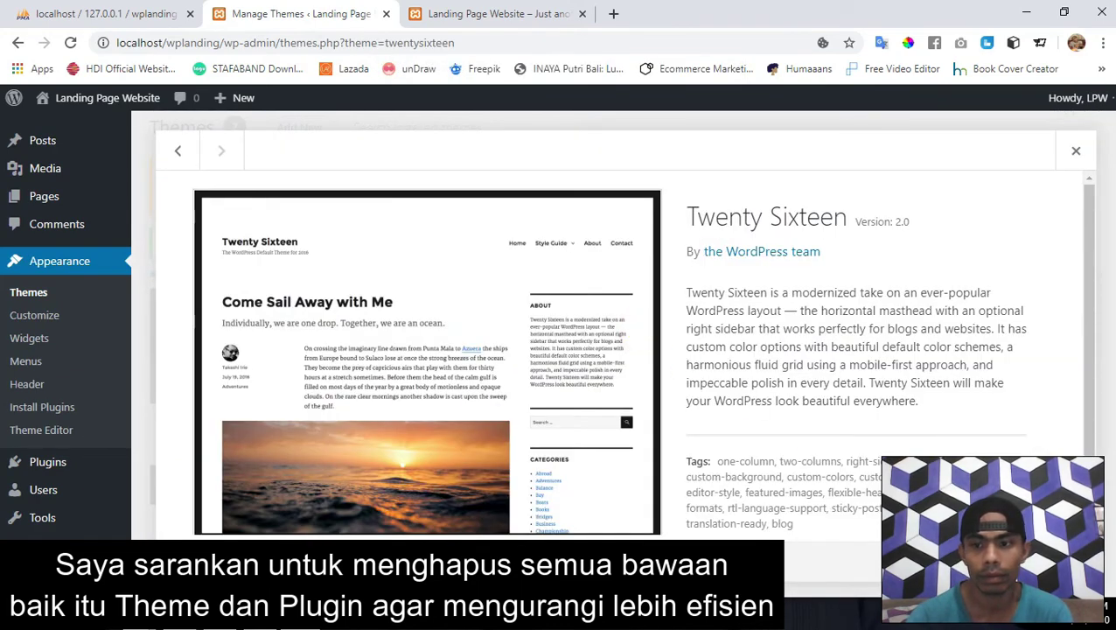
{"action": "left_click", "coordinate": [1063, 561]}
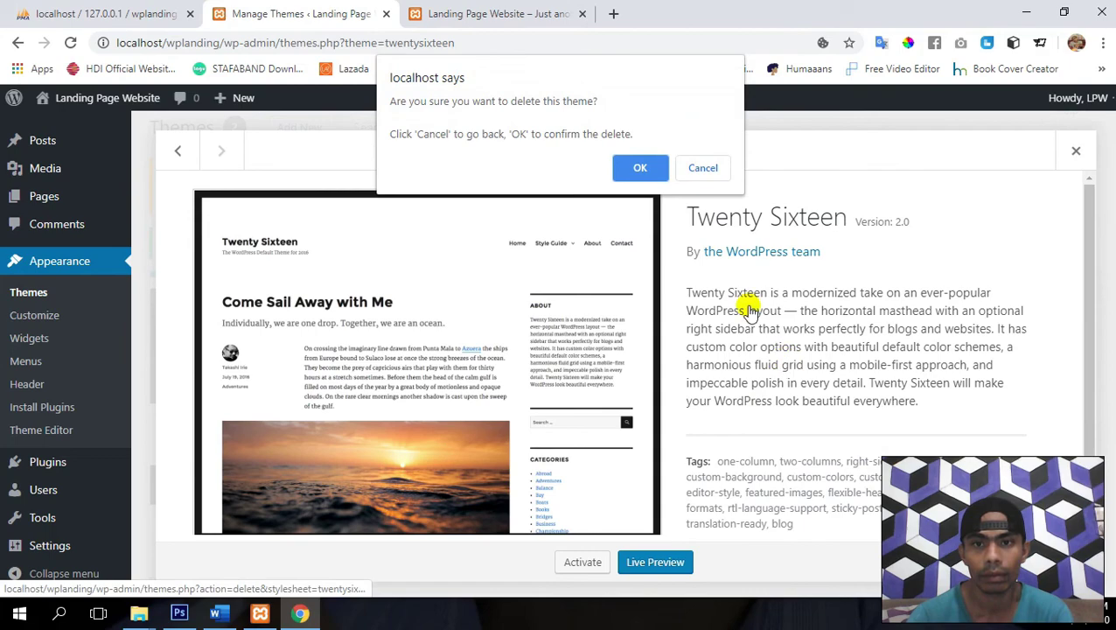
{"action": "left_click", "coordinate": [639, 168]}
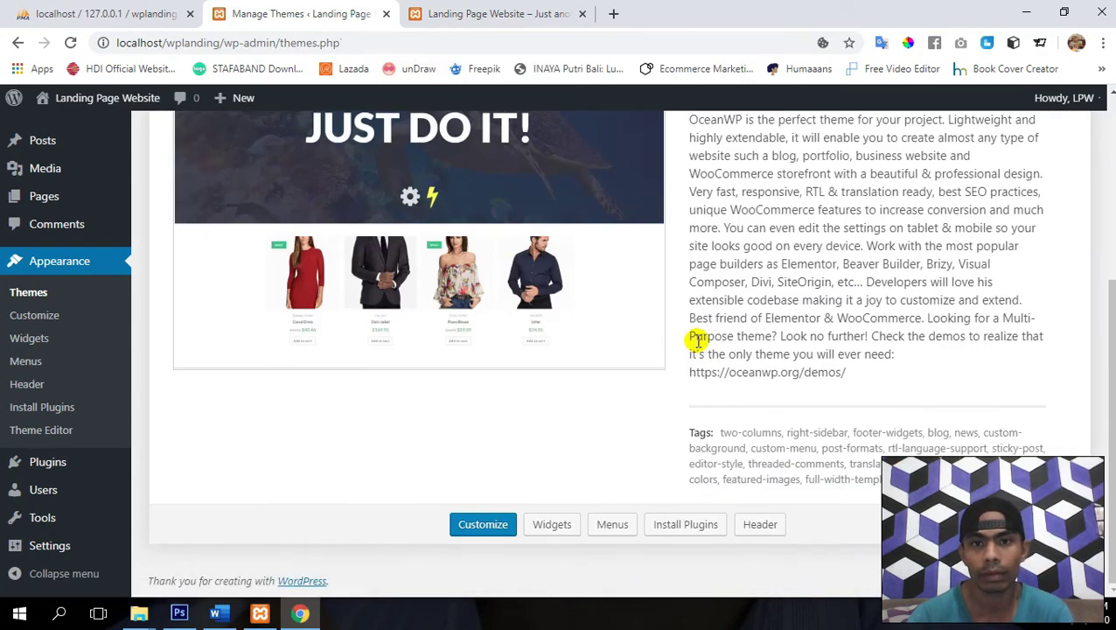
{"action": "scroll", "coordinate": [698, 341], "scroll_direction": "up", "scroll_amount": 4}
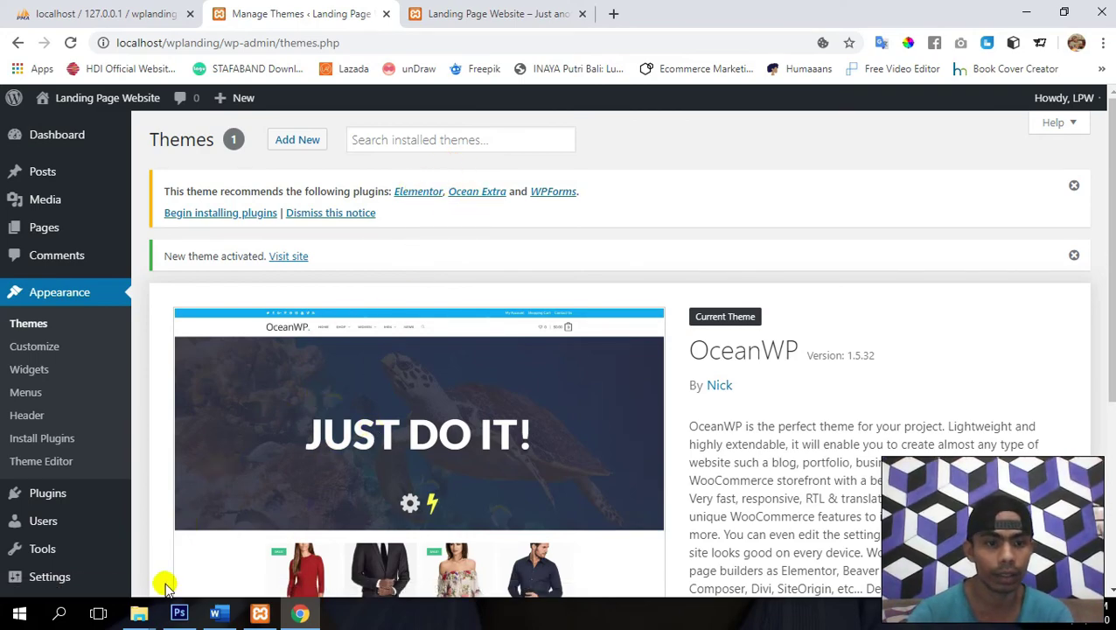
- Select both Elementor zip archives in the Plugin\Page Builder download folder
{"action": "mouse_move", "coordinate": [139, 612]}
{"action": "mouse_move", "coordinate": [186, 551]}
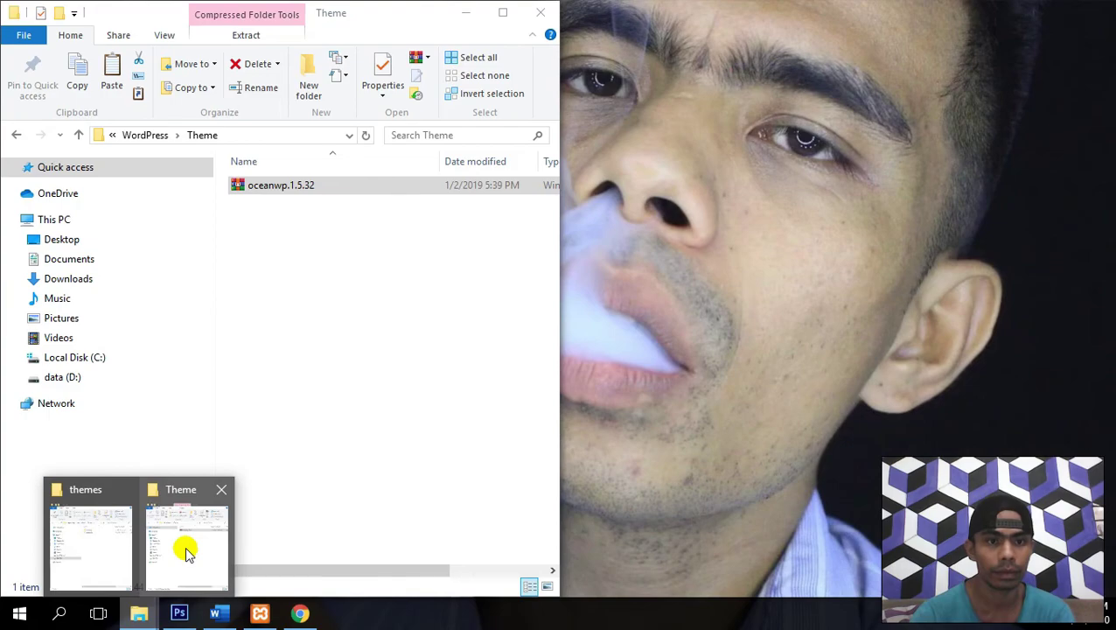
{"action": "mouse_move", "coordinate": [94, 531]}
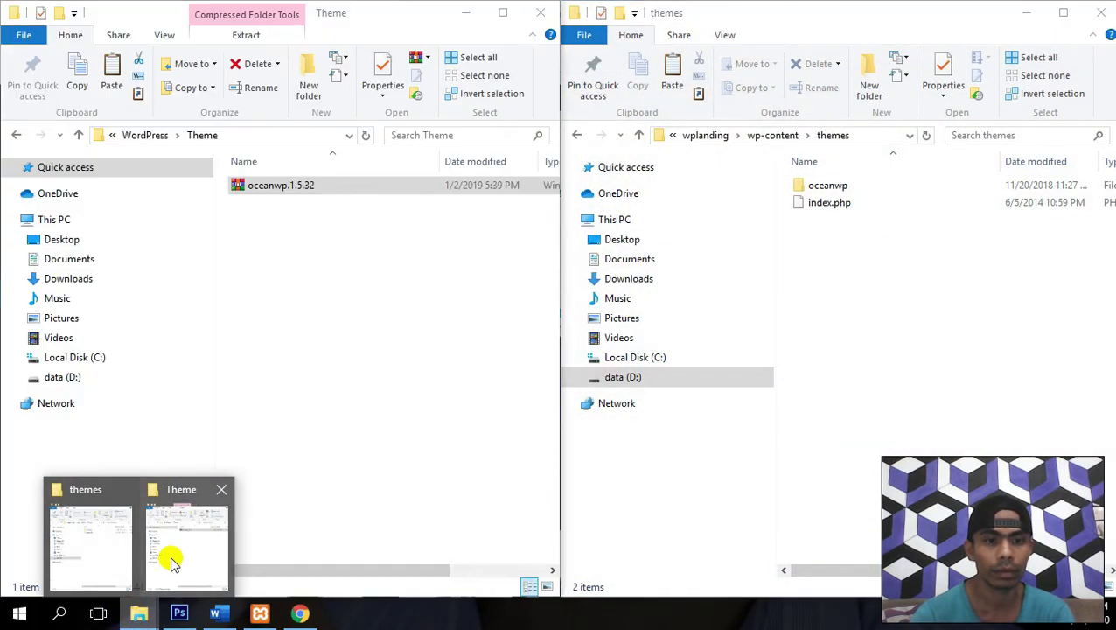
{"action": "left_click", "coordinate": [169, 558]}
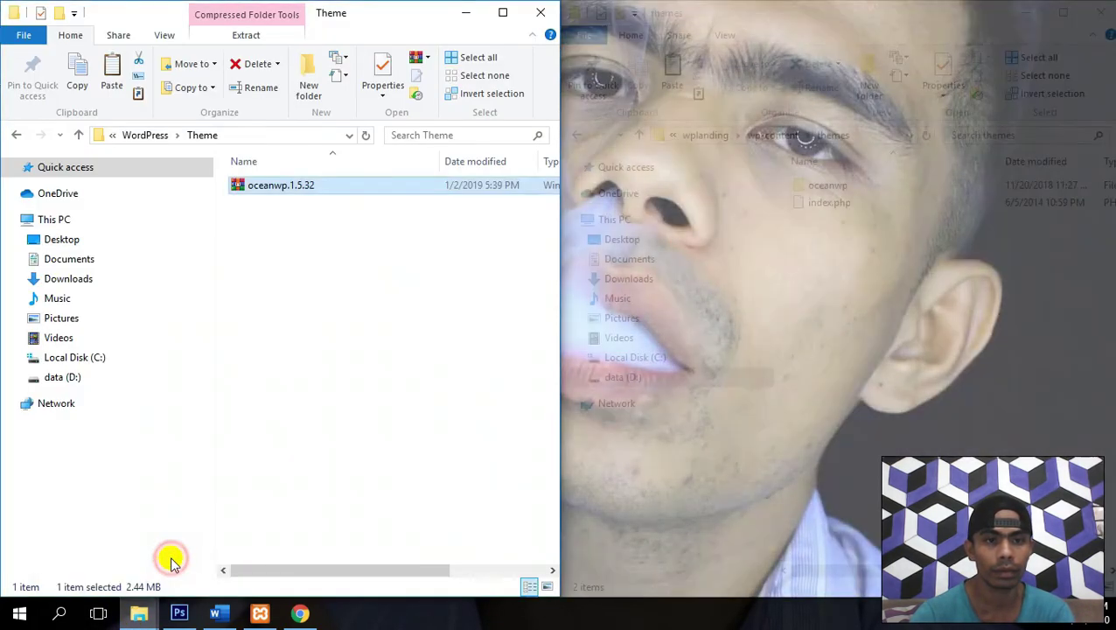
{"action": "key", "text": "BackSpace"}
{"action": "key", "text": "Up"}
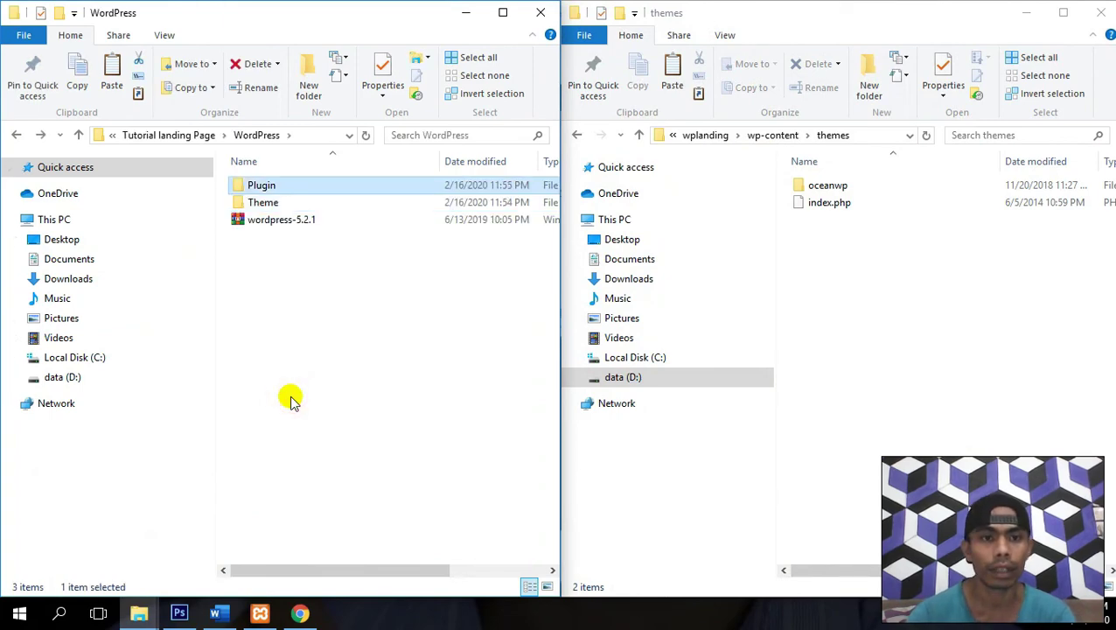
{"action": "key", "text": "Return"}
{"action": "key", "text": "Down"}
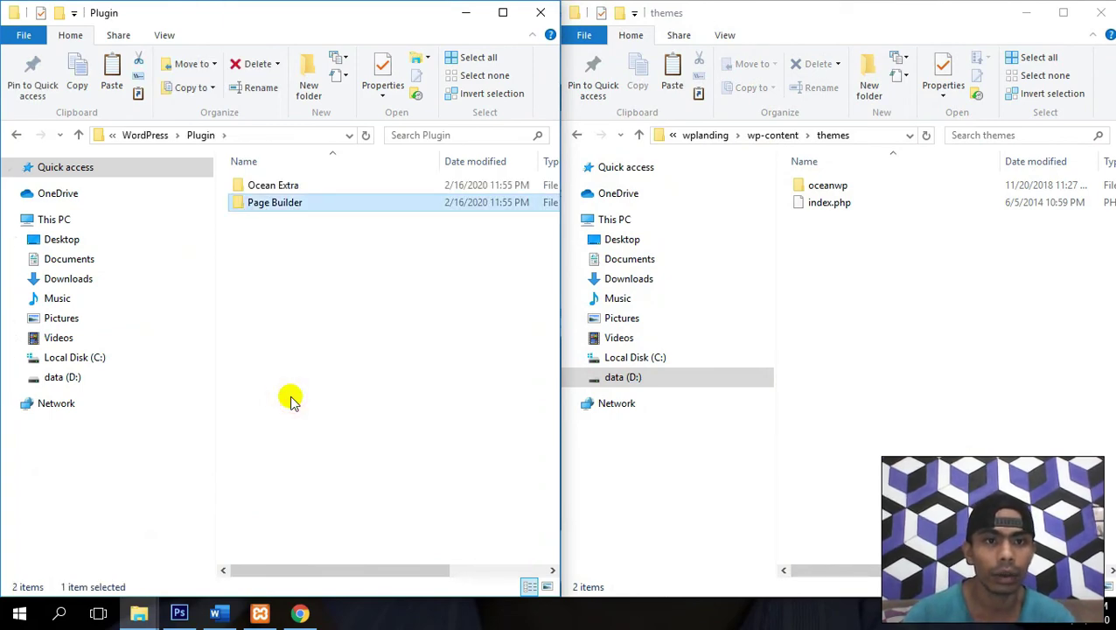
{"action": "key", "text": "Return"}
{"action": "key", "text": "Down"}
{"action": "key", "text": "ctrl+a"}
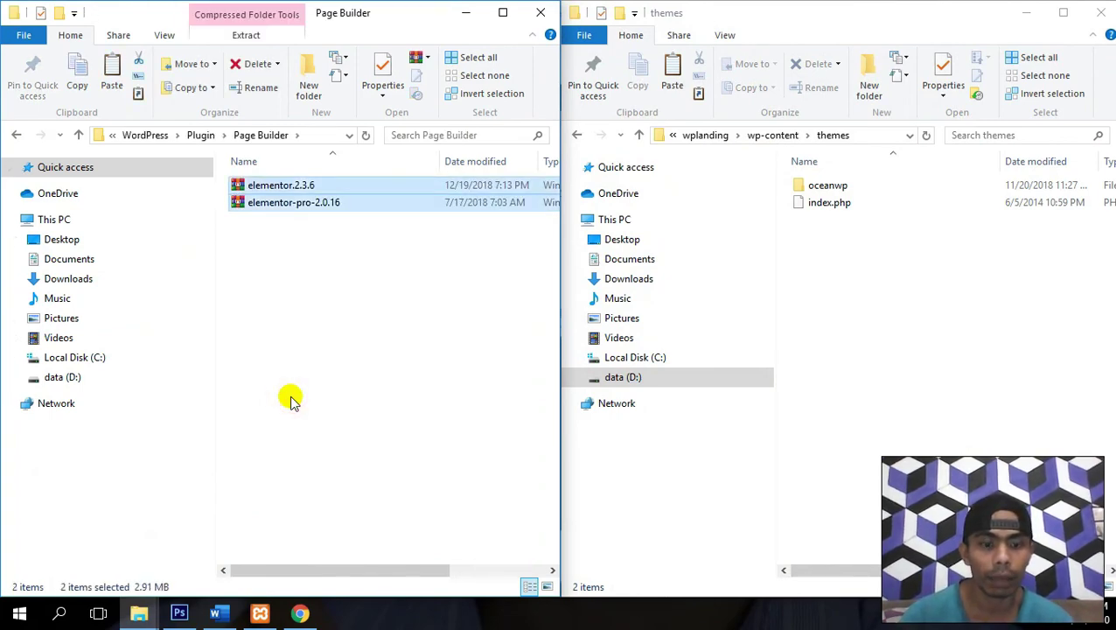
- Paste both Elementor archives into the site's wp-content\plugins folder
{"action": "left_click", "coordinate": [951, 259]}
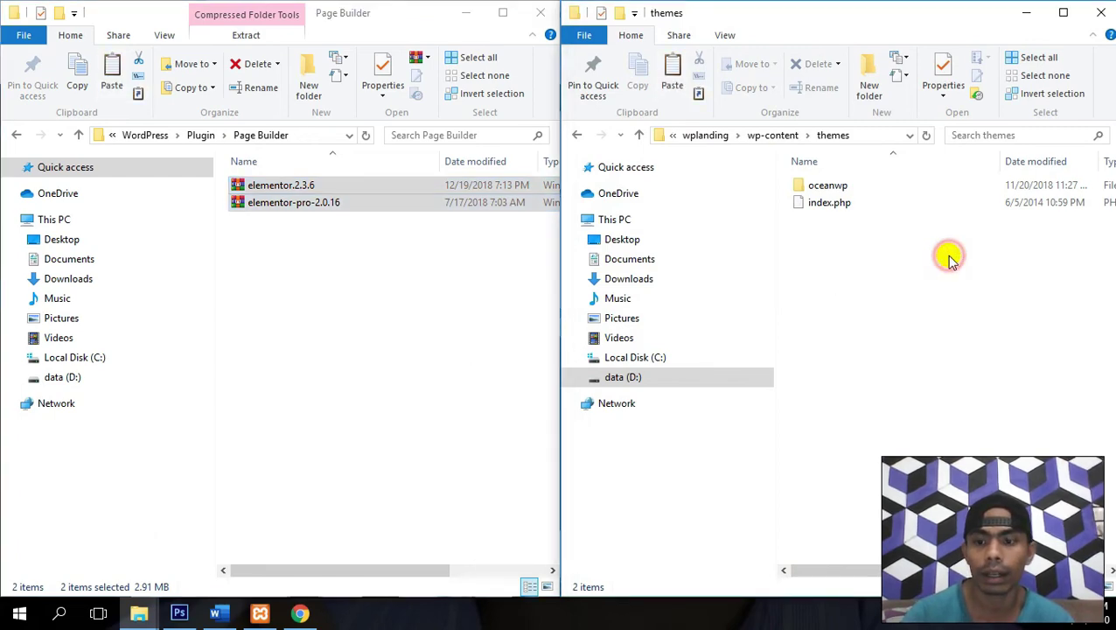
{"action": "key", "text": "BackSpace"}
{"action": "key", "text": "Up"}
{"action": "key", "text": "Return"}
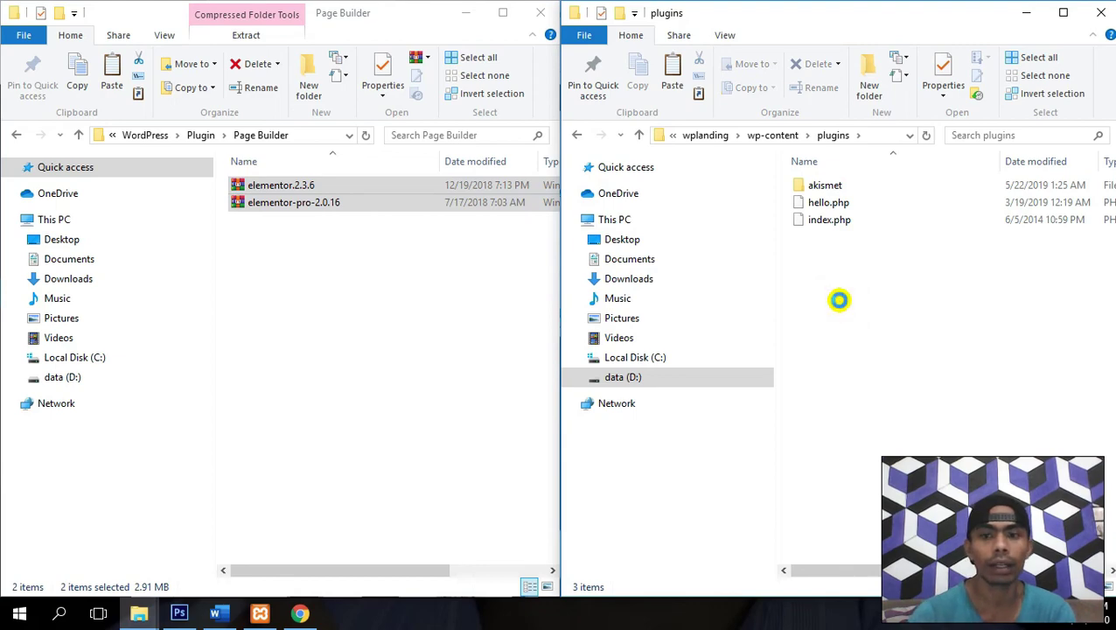
{"action": "key", "text": "ctrl+v"}
- Extract elementor.2.3.6 into the plugins folder and delete its zip archive
{"action": "key", "text": "Down"}
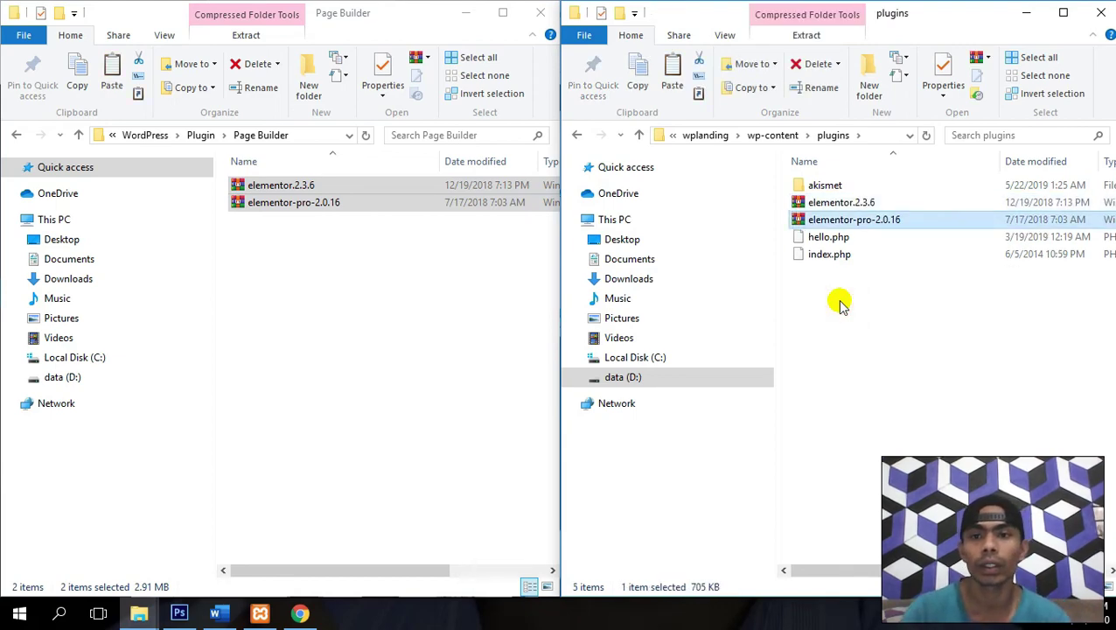
{"action": "key", "text": "Up"}
{"action": "key", "text": "shift+F10"}
{"action": "key", "text": "Down"}
{"action": "key", "text": "Down"}
{"action": "key", "text": "Down"}
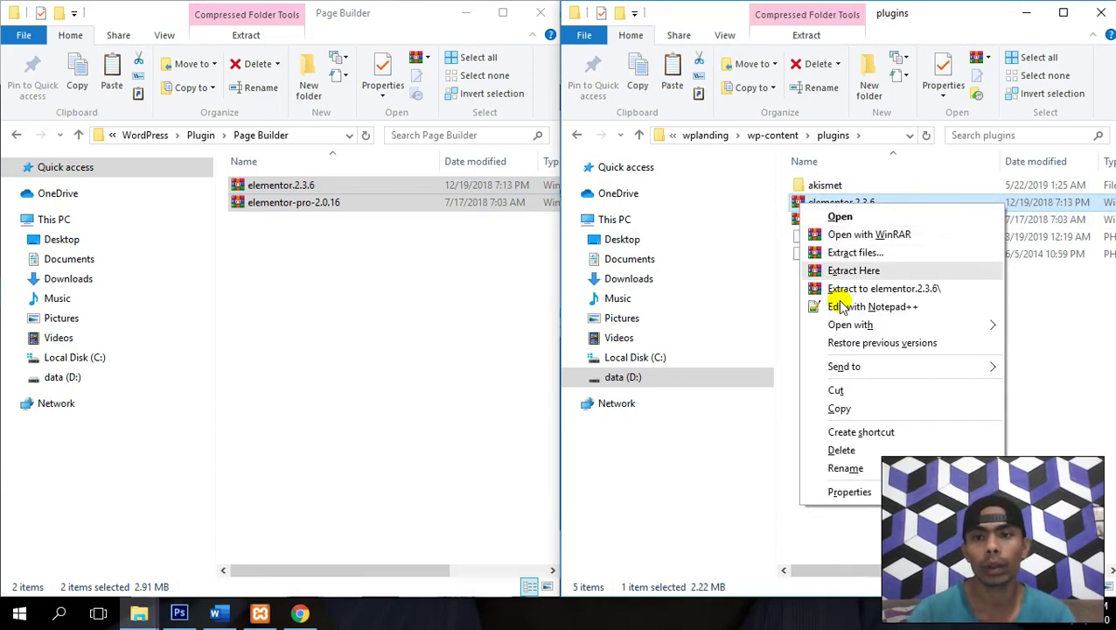
{"action": "key", "text": "Return"}
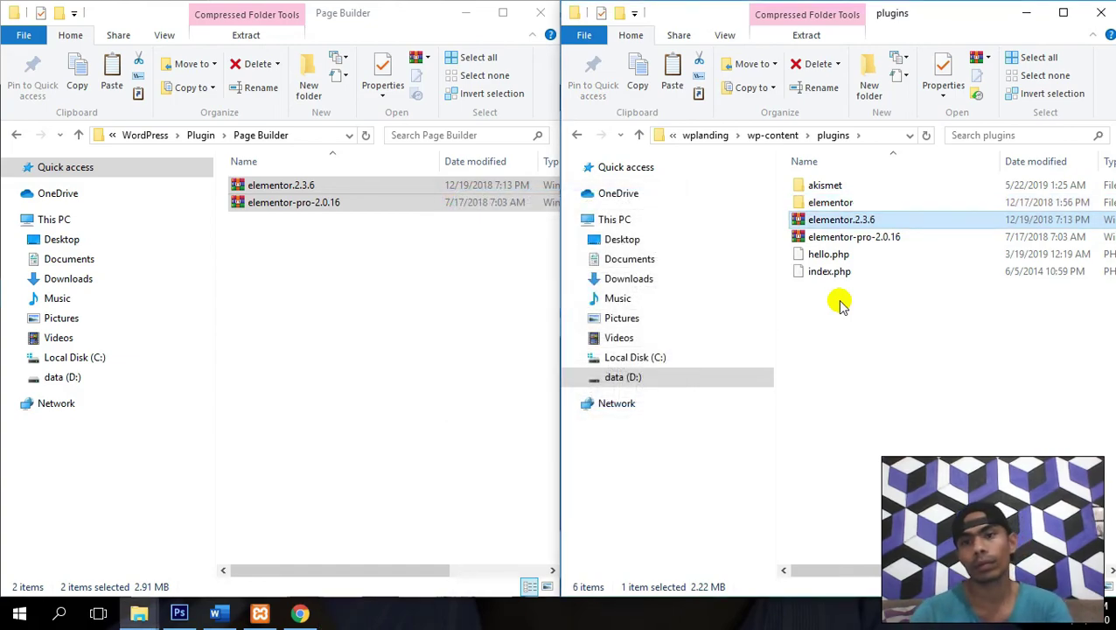
{"action": "key", "text": "Delete"}
- Extract elementor-pro-2.0.16 into the plugins folder and delete its zip archive
{"action": "key", "text": "Down"}
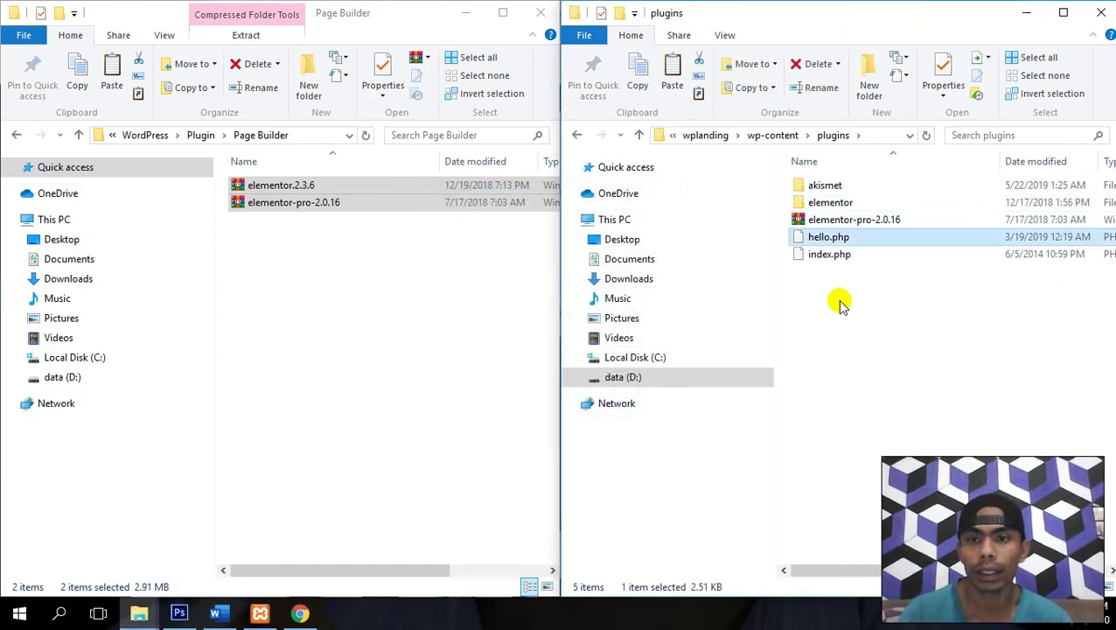
{"action": "key", "text": "Up"}
{"action": "key", "text": "shift+F10"}
{"action": "key", "text": "Down"}
{"action": "key", "text": "Down"}
{"action": "key", "text": "Down"}
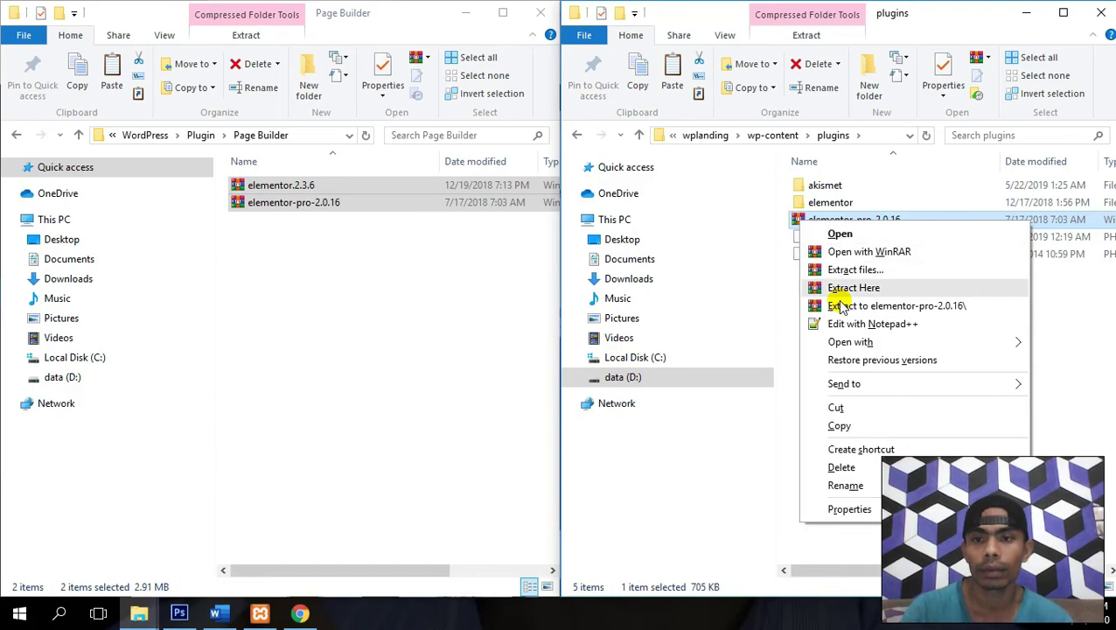
{"action": "key", "text": "Return"}
{"action": "key", "text": "Down"}
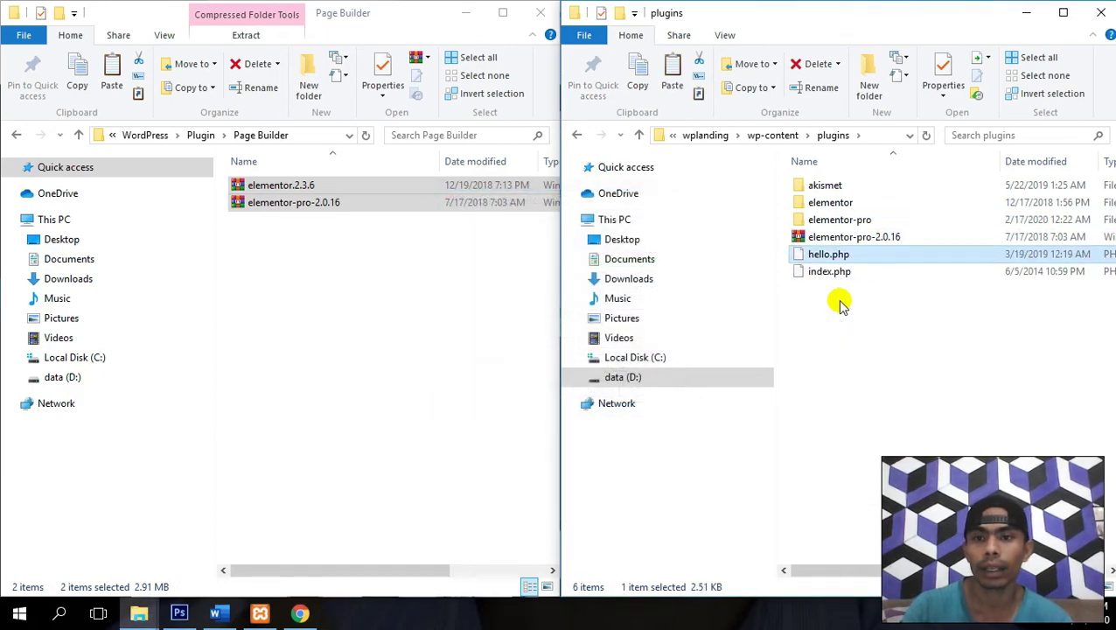
{"action": "key", "text": "Up"}
{"action": "key", "text": "Delete"}
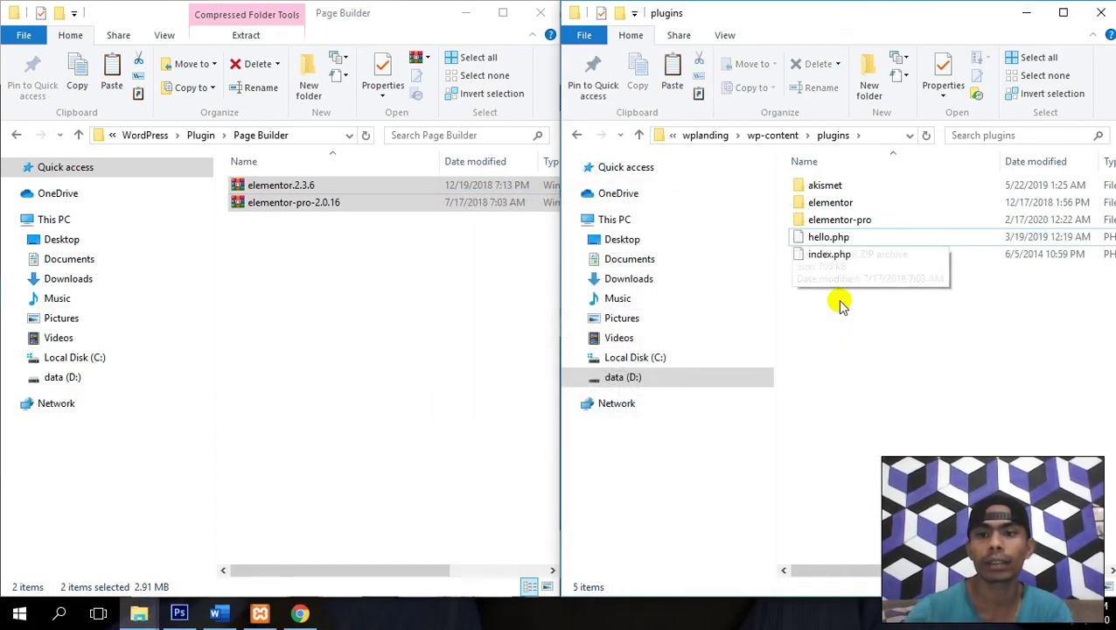
- On Installed Plugins, bulk-activate the ticked Elementor and Elementor Pro plugins
{"action": "left_click", "coordinate": [300, 614]}
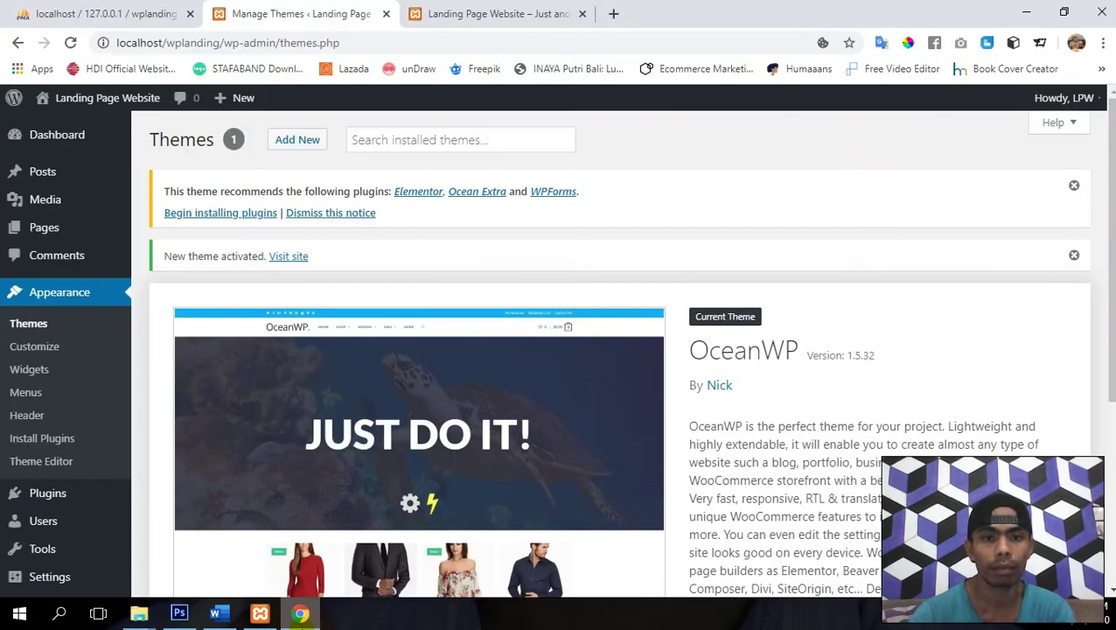
{"action": "scroll", "coordinate": [100, 438], "scroll_direction": "down", "scroll_amount": 2}
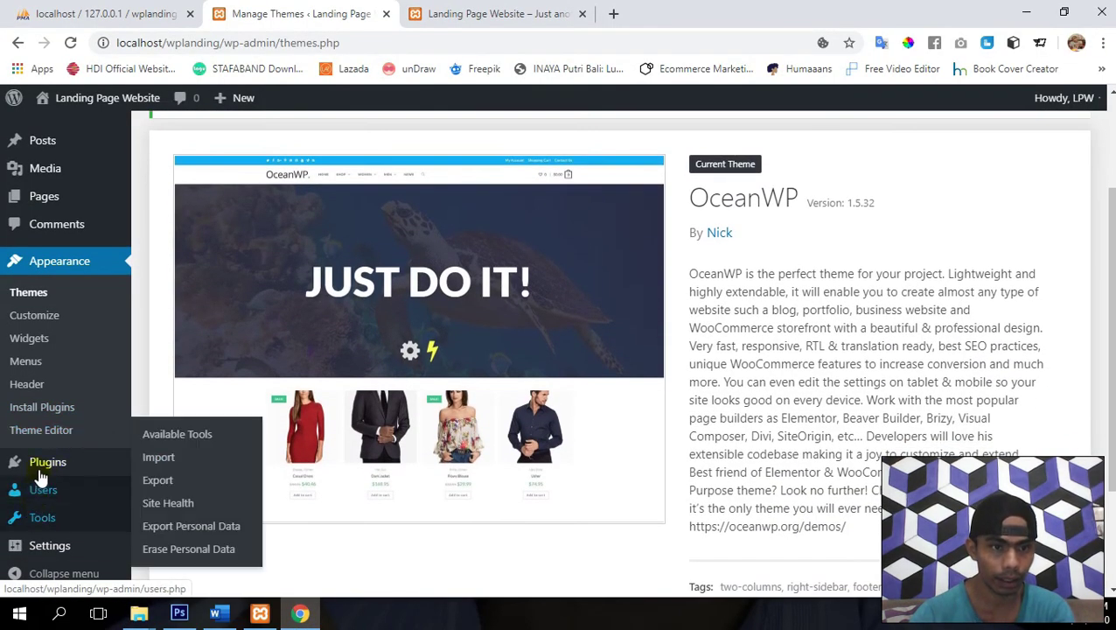
{"action": "left_click", "coordinate": [44, 463]}
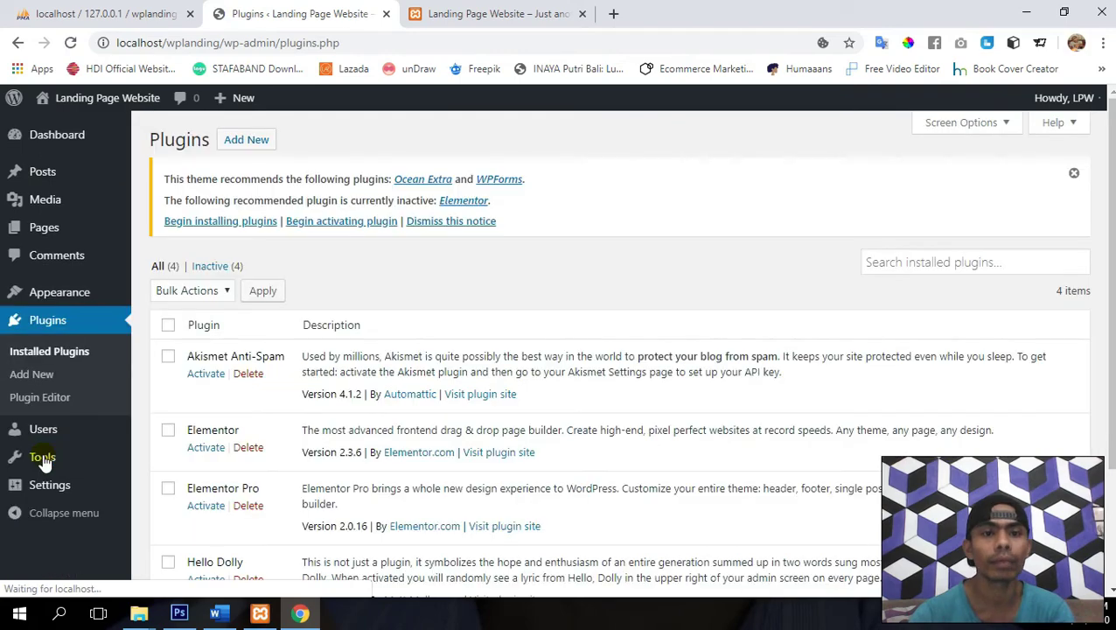
{"action": "scroll", "coordinate": [358, 324], "scroll_direction": "down", "scroll_amount": 2}
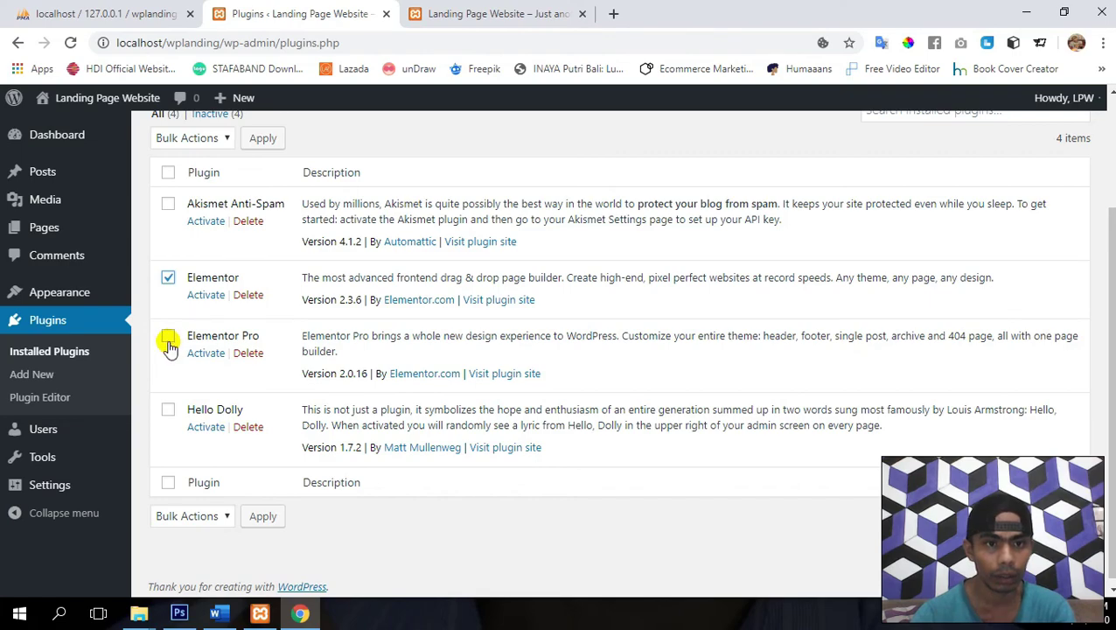
{"action": "left_click", "coordinate": [179, 140]}
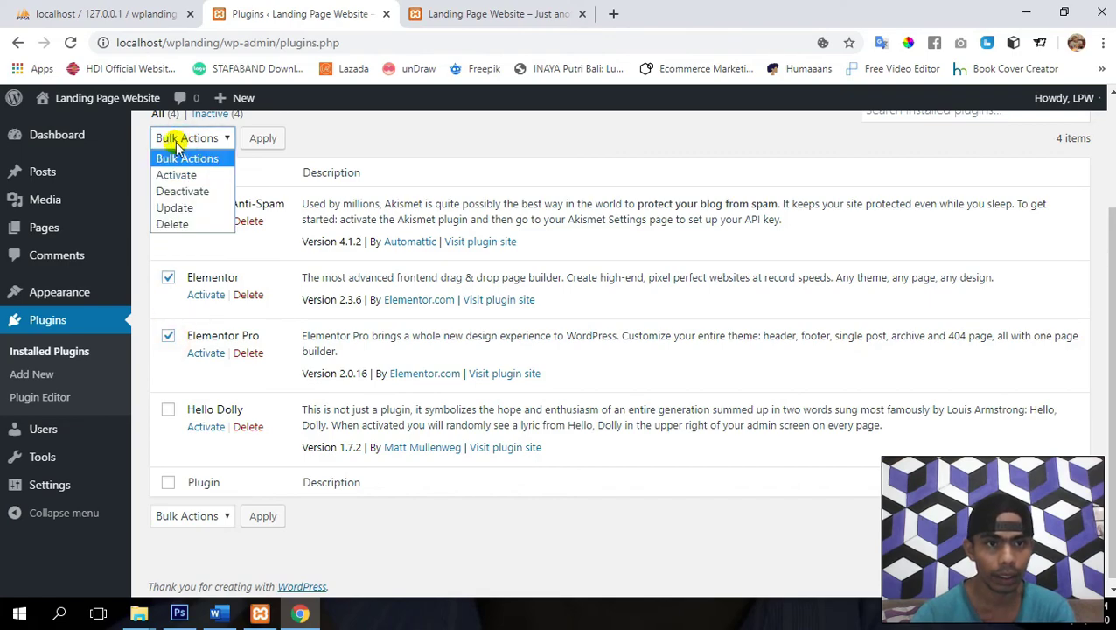
{"action": "left_click", "coordinate": [176, 175]}
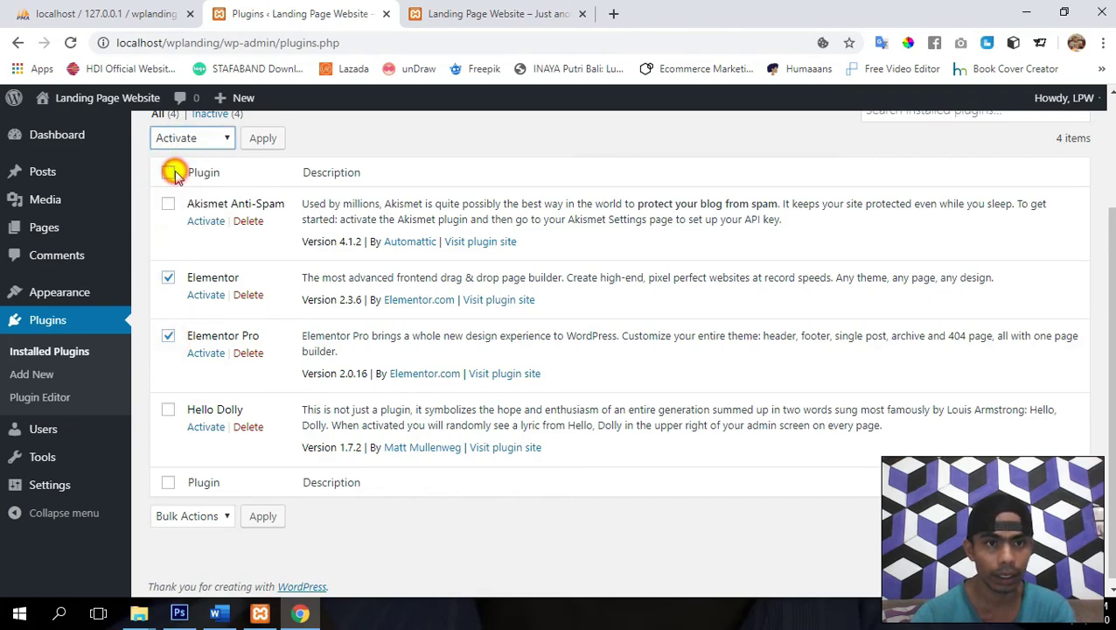
{"action": "left_click", "coordinate": [255, 140]}
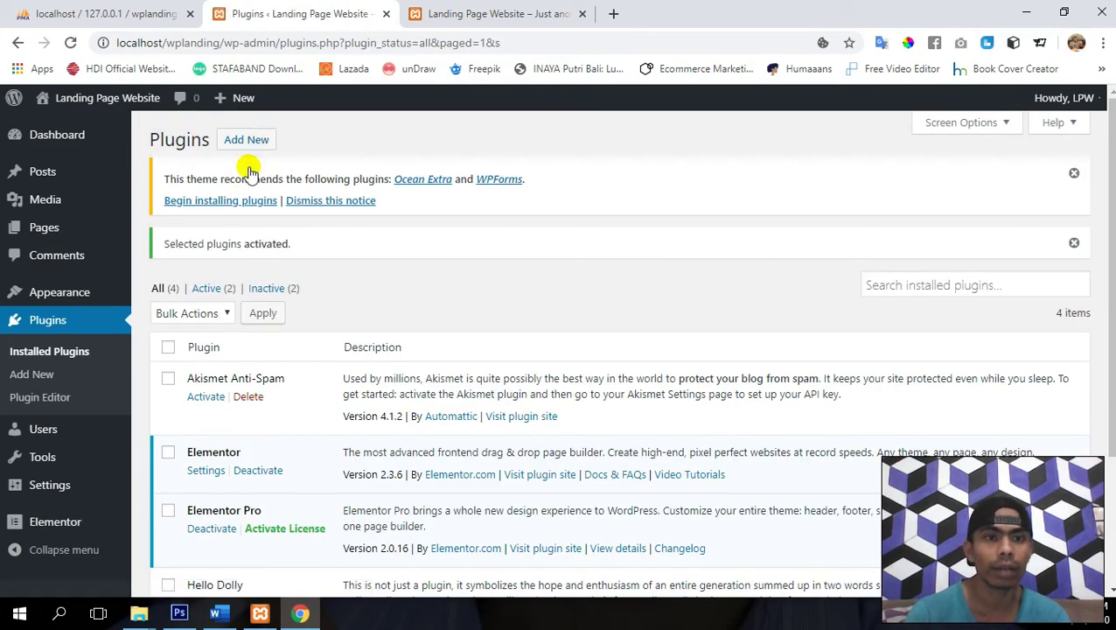
{"action": "scroll", "coordinate": [429, 324], "scroll_direction": "down", "scroll_amount": 2}
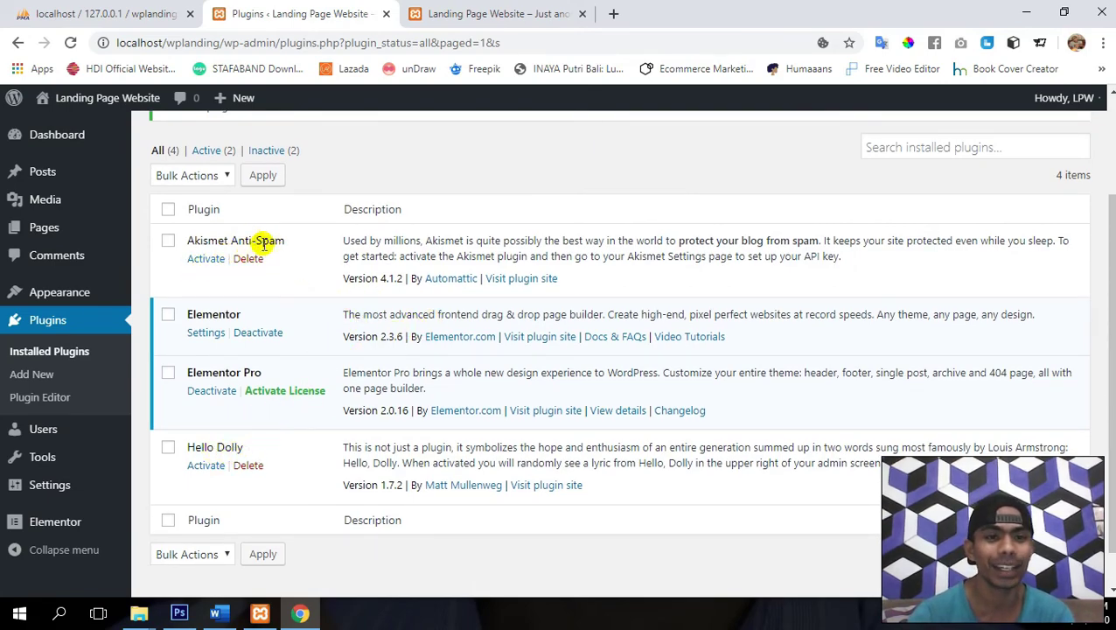
- Filter to inactive plugins and bulk-delete Akismet Anti-Spam and Hello Dolly, confirming with OK
{"action": "left_click", "coordinate": [270, 150]}
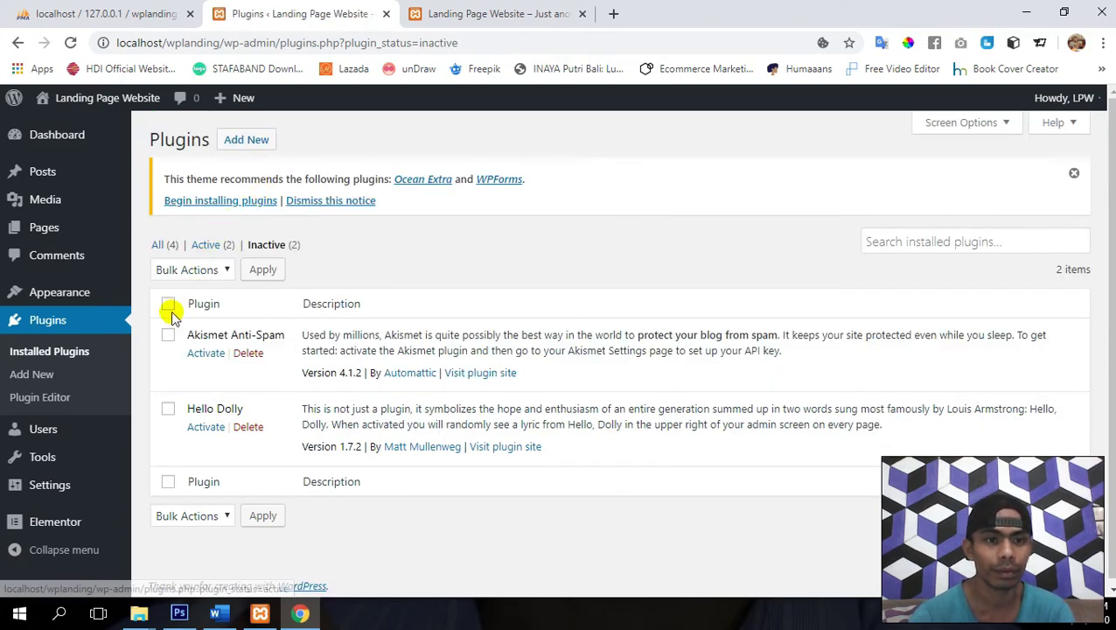
{"action": "left_click", "coordinate": [188, 271]}
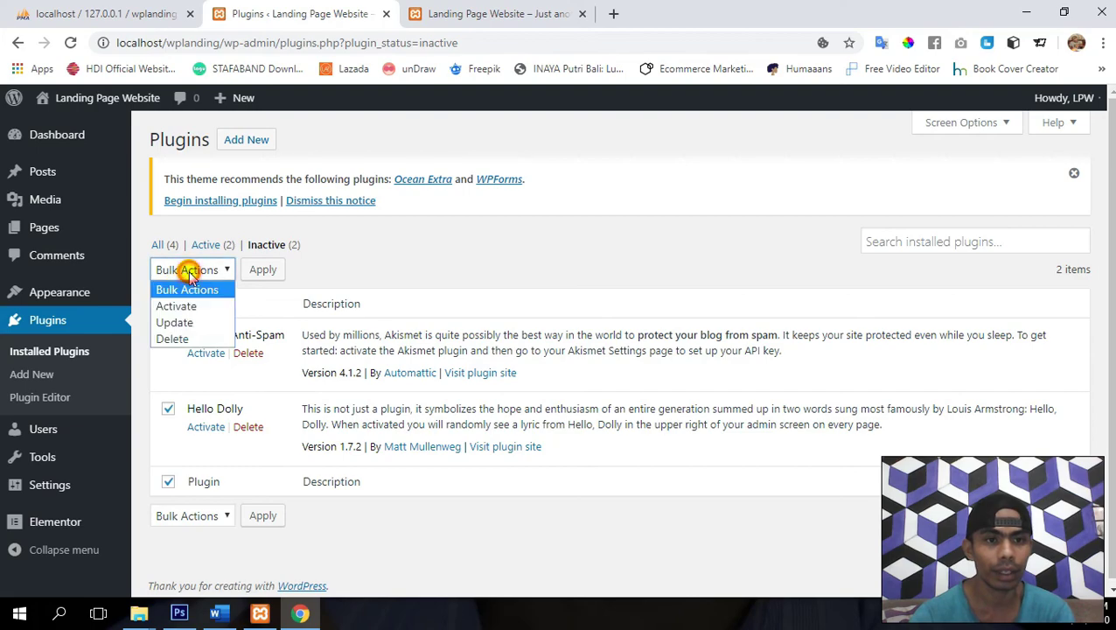
{"action": "left_click", "coordinate": [193, 338]}
{"action": "left_click", "coordinate": [262, 269]}
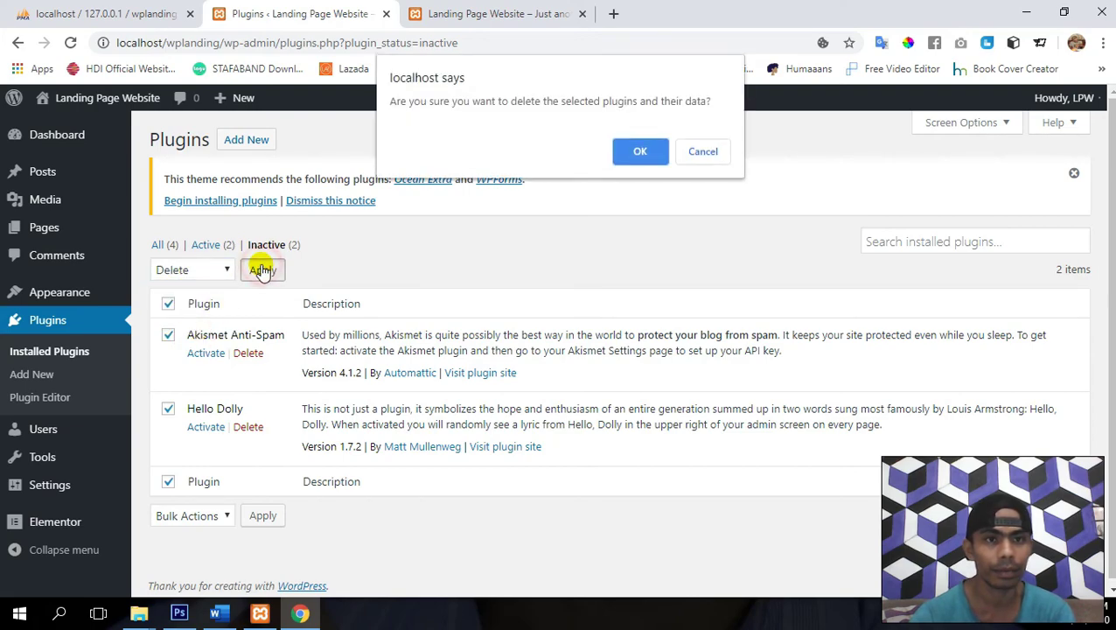
{"action": "left_click", "coordinate": [635, 154]}
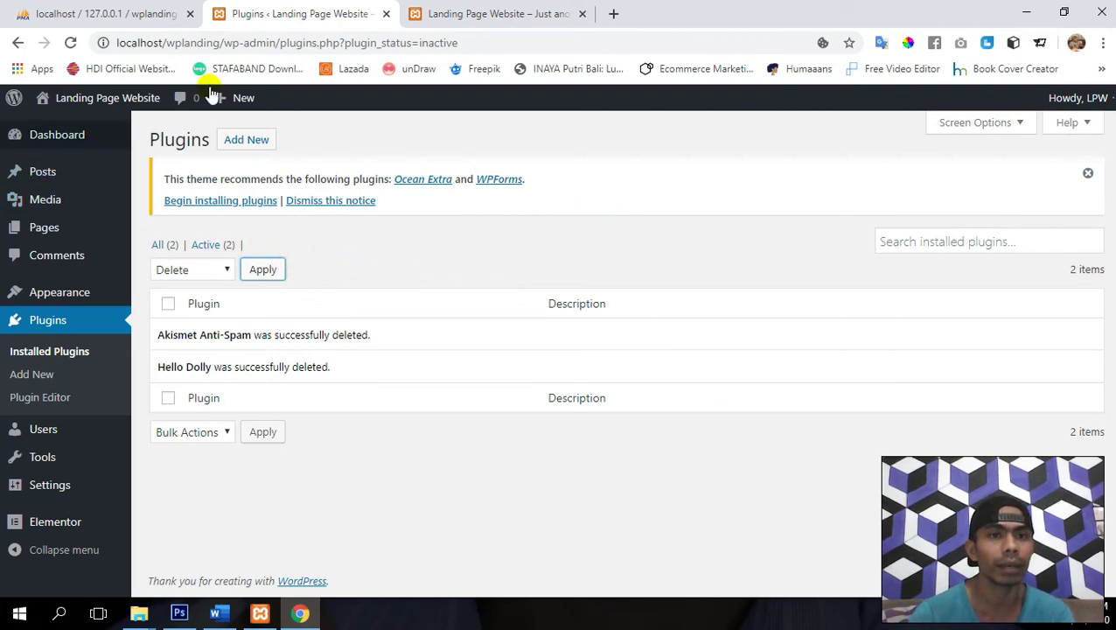
{"action": "left_click", "coordinate": [505, 7]}
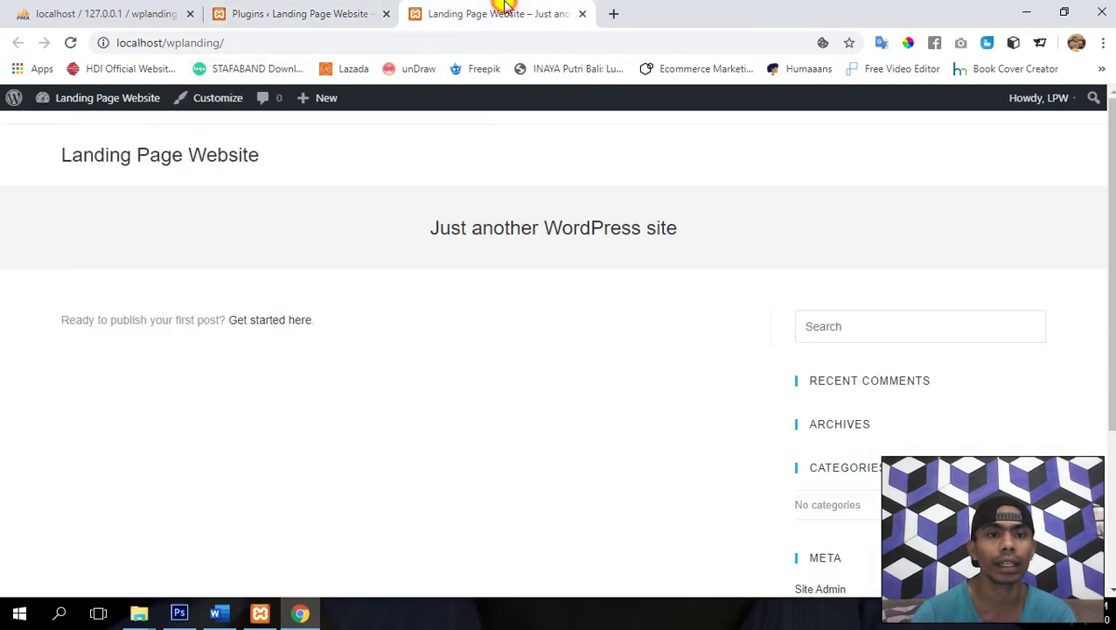
- Reload and scroll through the site front page, then go back to the Plugins admin tab
{"action": "left_click", "coordinate": [70, 42]}
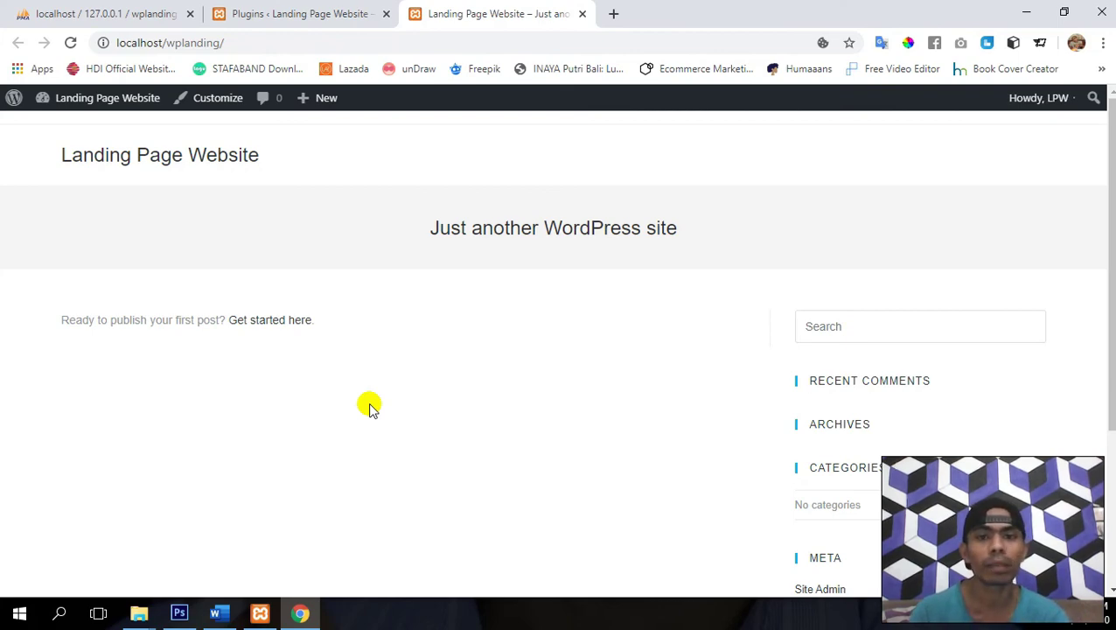
{"action": "scroll", "coordinate": [578, 486], "scroll_direction": "down", "scroll_amount": 1}
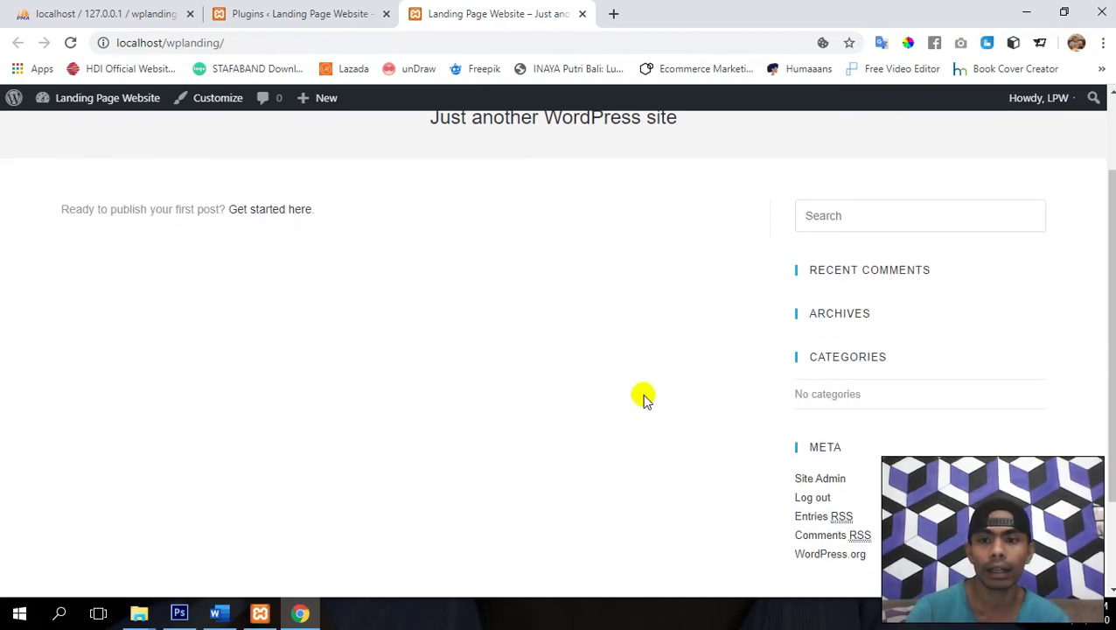
{"action": "scroll", "coordinate": [643, 396], "scroll_direction": "down", "scroll_amount": 1}
{"action": "scroll", "coordinate": [643, 397], "scroll_direction": "up", "scroll_amount": 1}
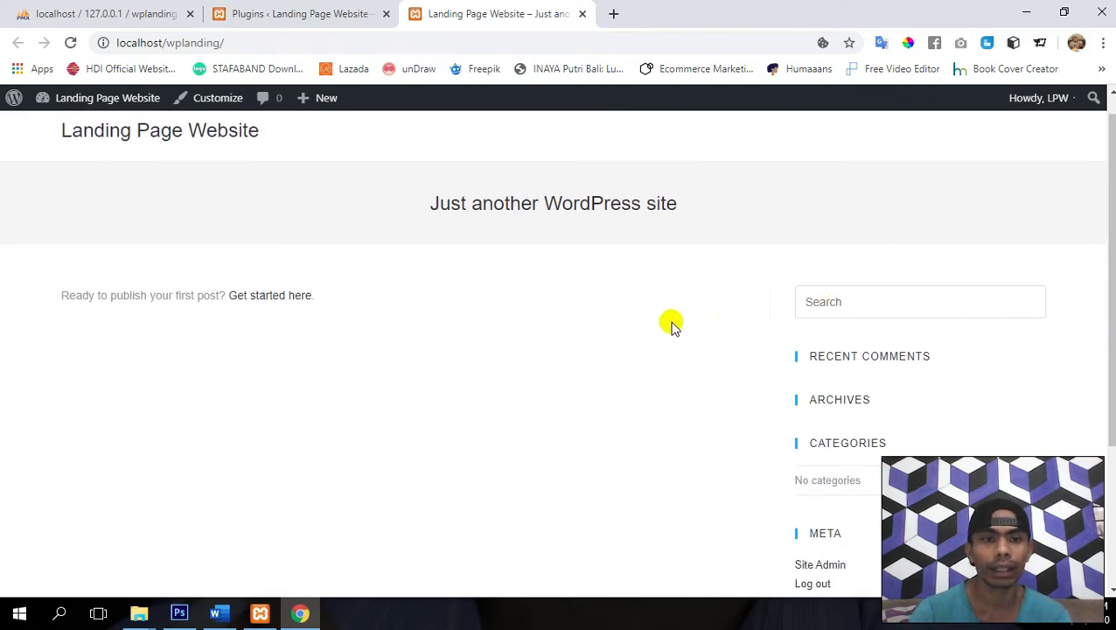
{"action": "scroll", "coordinate": [488, 424], "scroll_direction": "up", "scroll_amount": 1}
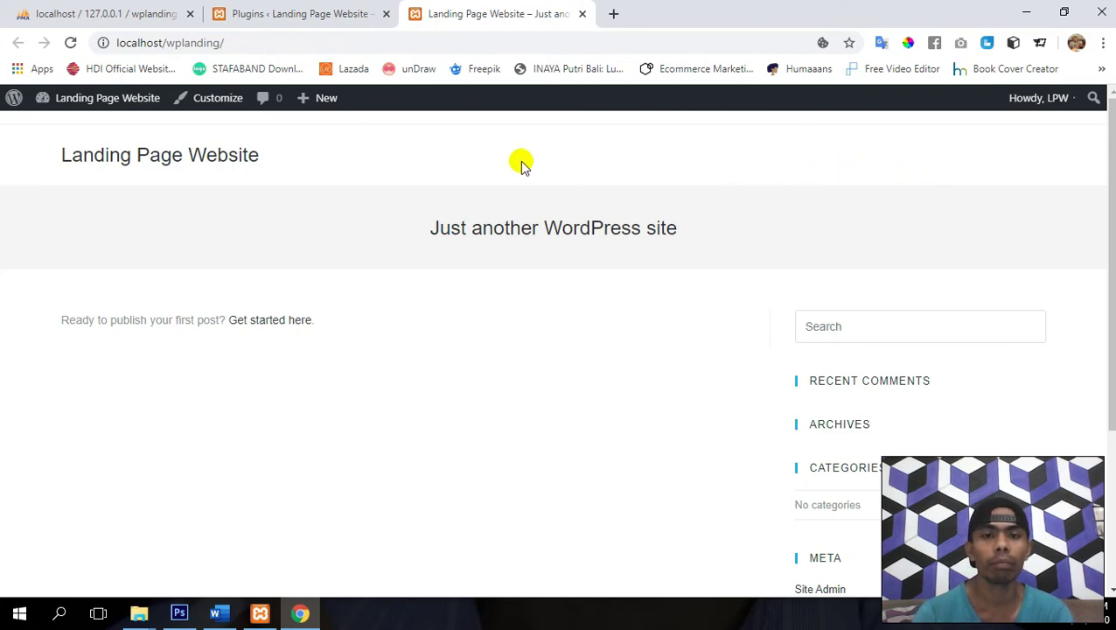
{"action": "left_click", "coordinate": [284, 11]}
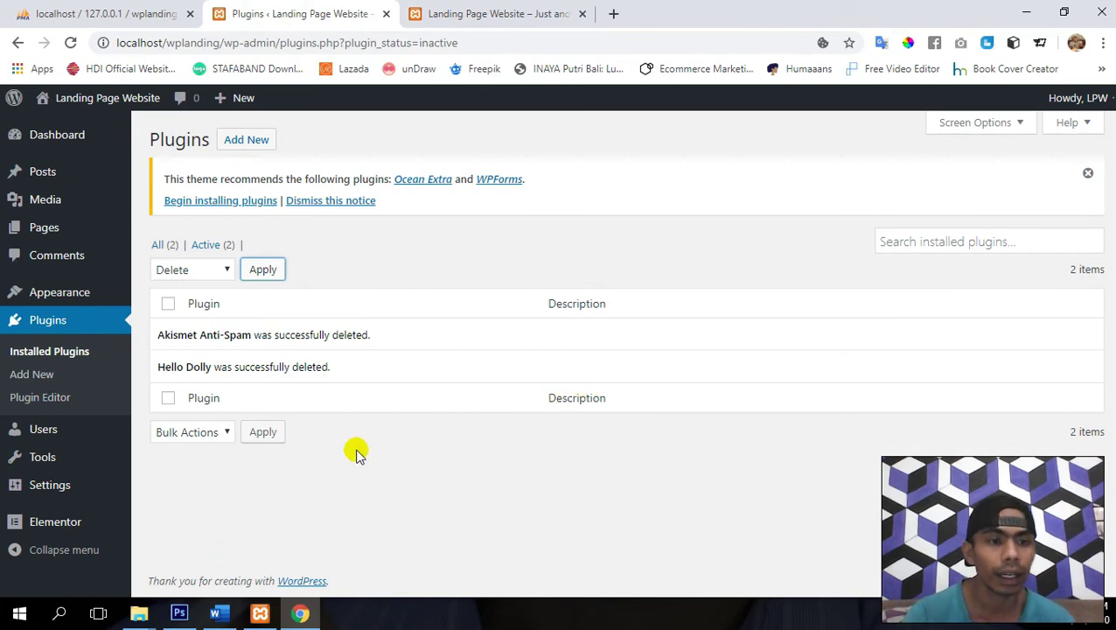
- Open Appearance > Widgets and compare its Default Sidebar with the front page's sidebar
{"action": "mouse_move", "coordinate": [71, 308]}
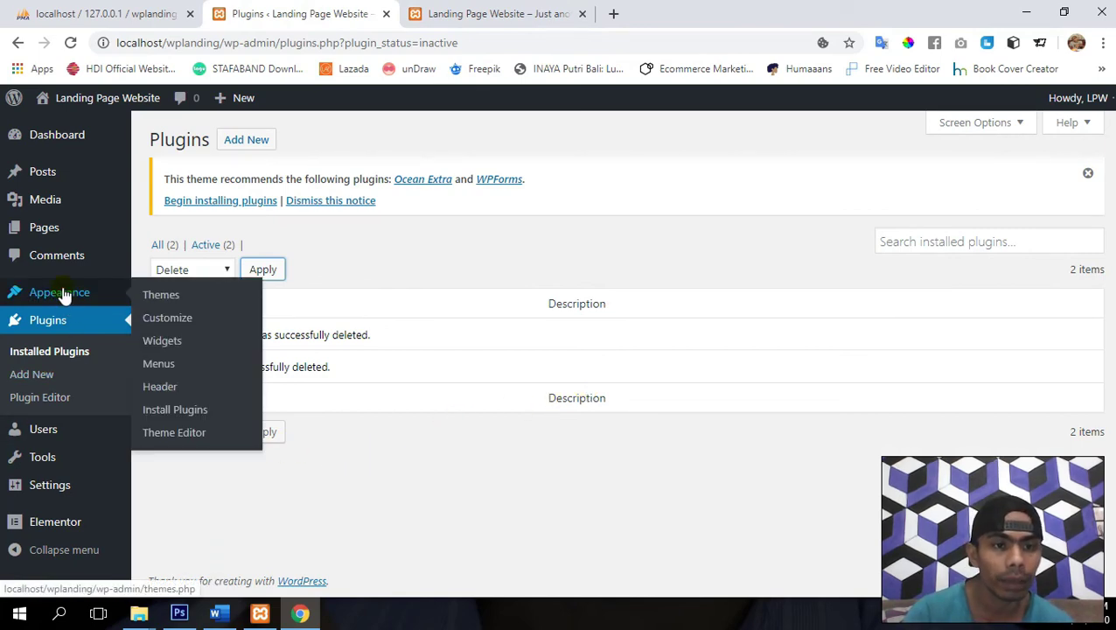
{"action": "left_click", "coordinate": [168, 347]}
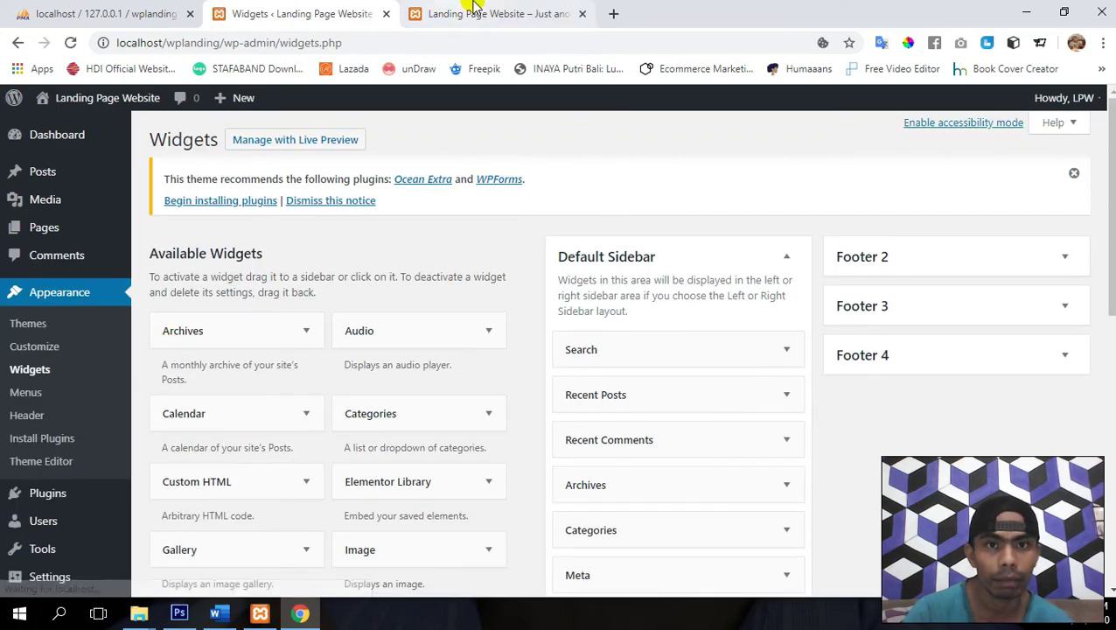
{"action": "left_click", "coordinate": [490, 14]}
{"action": "scroll", "coordinate": [697, 499], "scroll_direction": "down", "scroll_amount": 2}
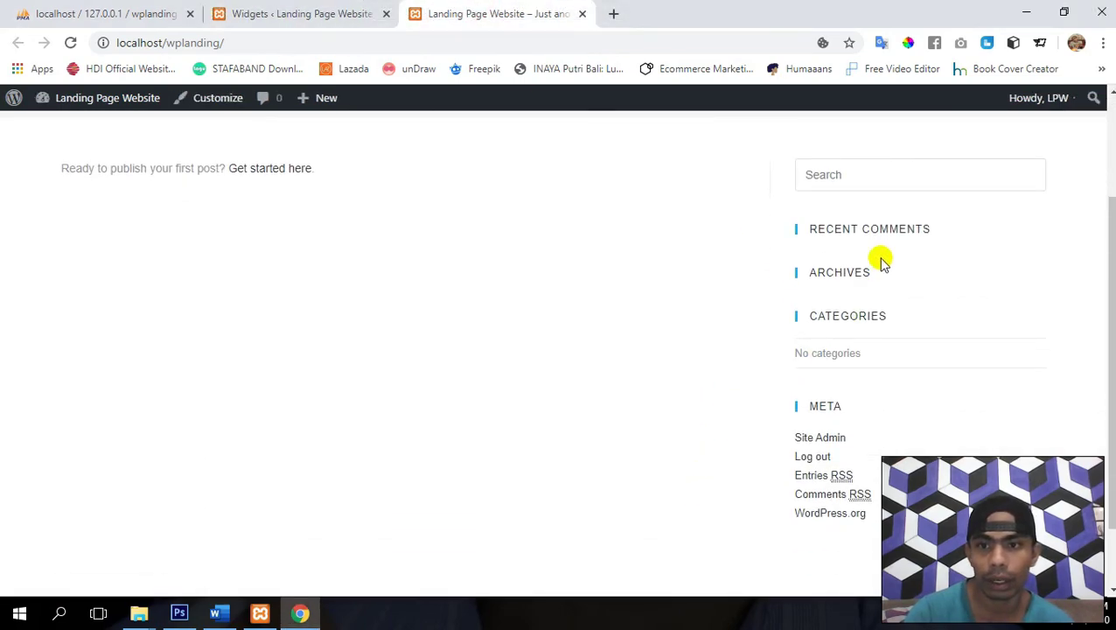
{"action": "left_click", "coordinate": [288, 7]}
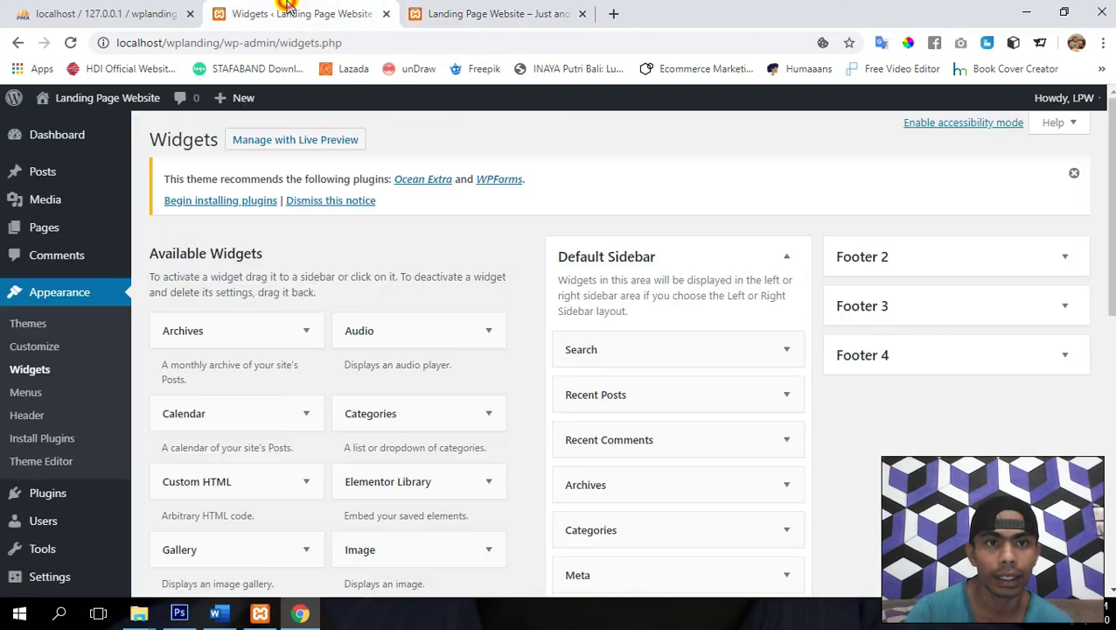
{"action": "scroll", "coordinate": [853, 249], "scroll_direction": "down", "scroll_amount": 3}
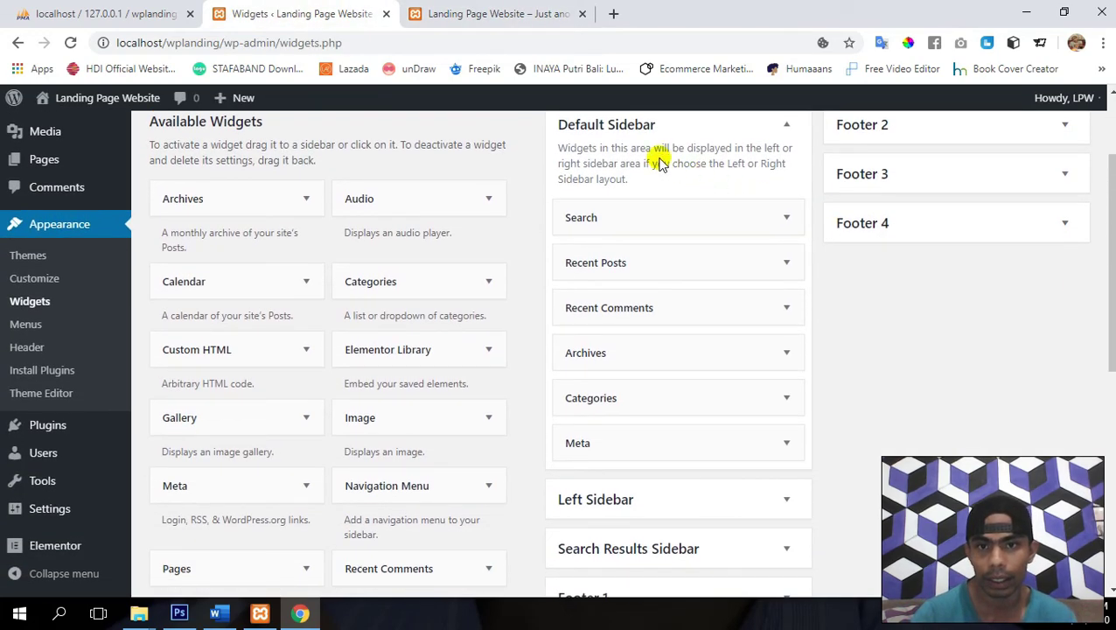
- Delete the Search, Recent Posts and Recent Comments widgets from the Default Sidebar
{"action": "left_click", "coordinate": [788, 219]}
{"action": "left_click", "coordinate": [580, 305]}
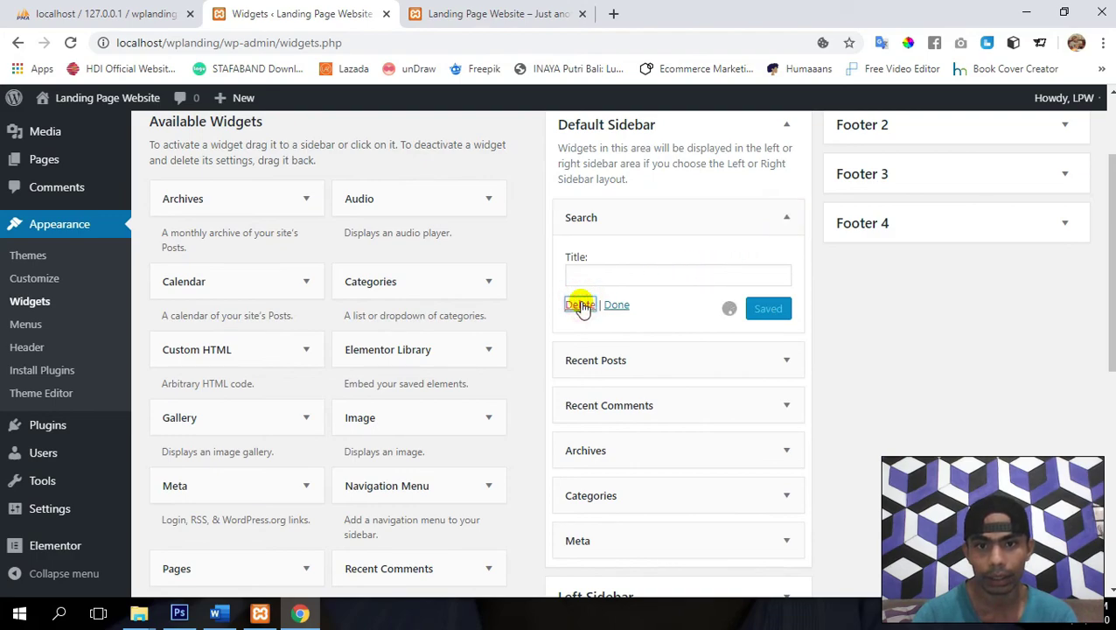
{"action": "left_click", "coordinate": [787, 217]}
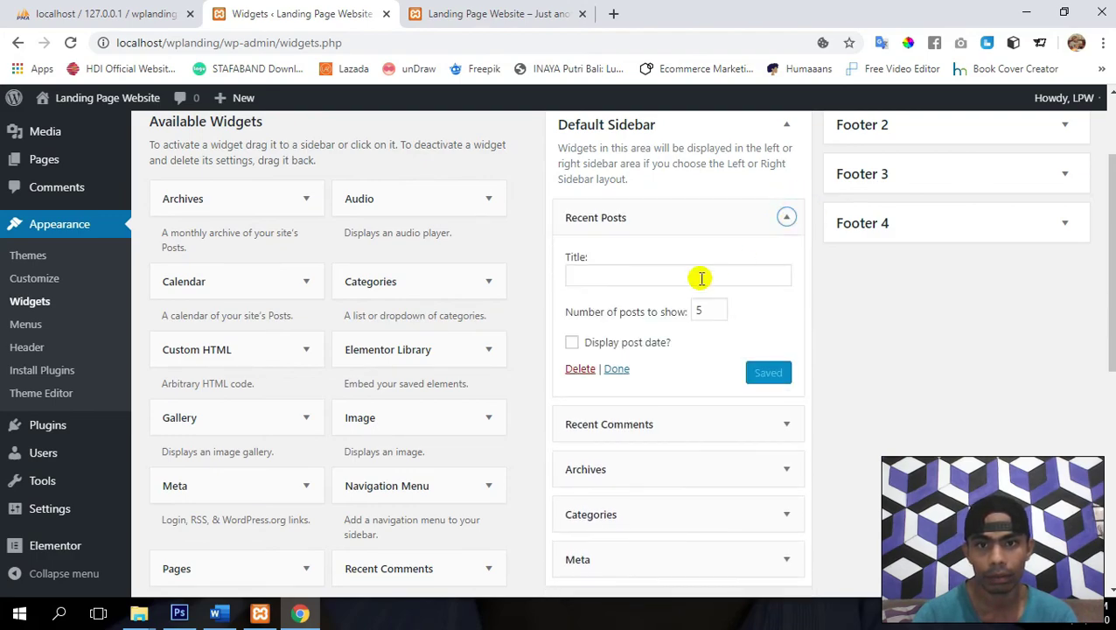
{"action": "left_click", "coordinate": [580, 368]}
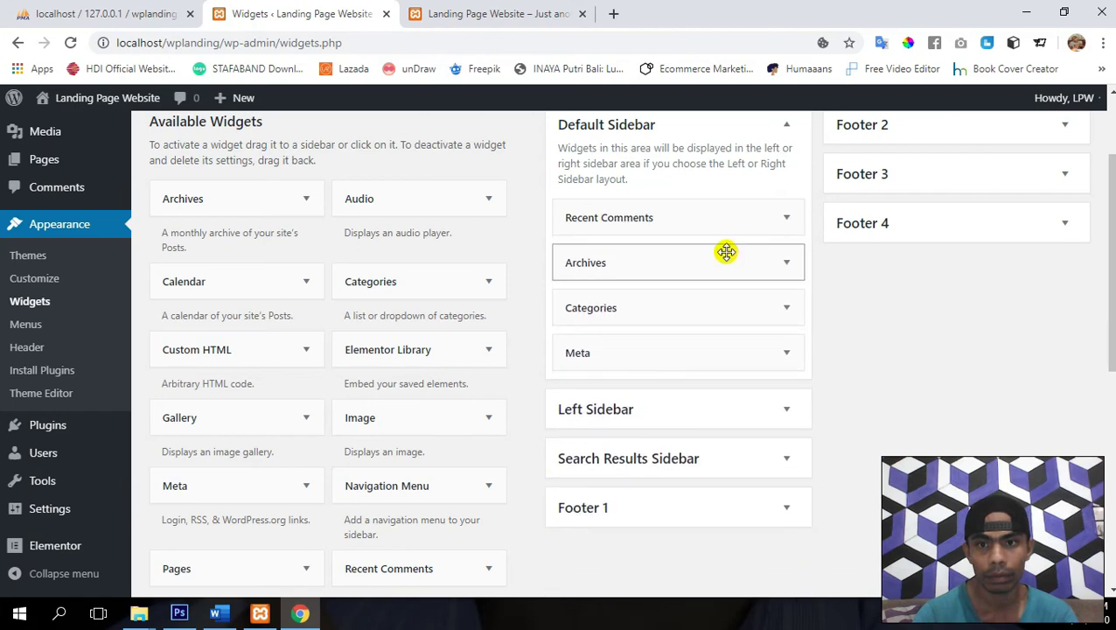
{"action": "left_click", "coordinate": [788, 218]}
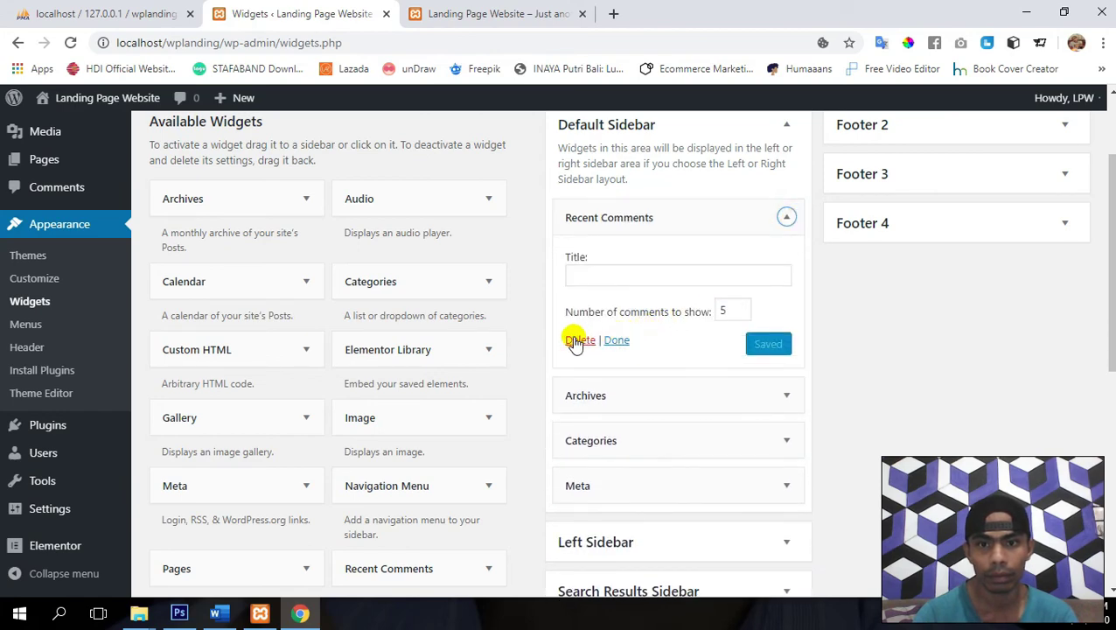
{"action": "left_click", "coordinate": [578, 341]}
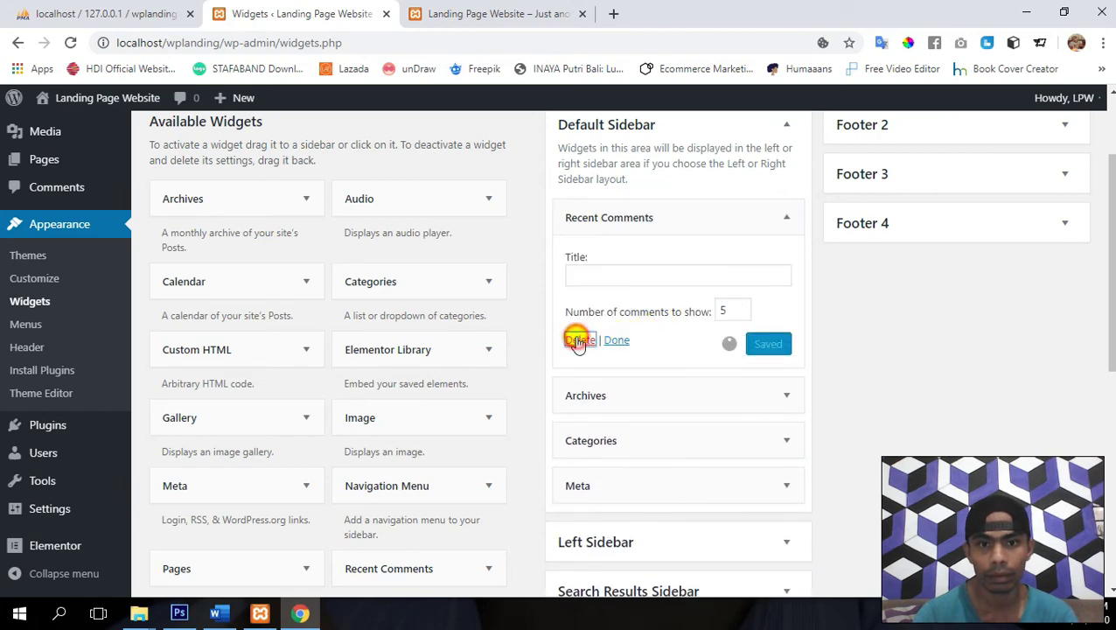
- Delete the Archives, Categories and Meta widgets, then view the front page
{"action": "left_click", "coordinate": [783, 218]}
{"action": "left_click", "coordinate": [575, 351]}
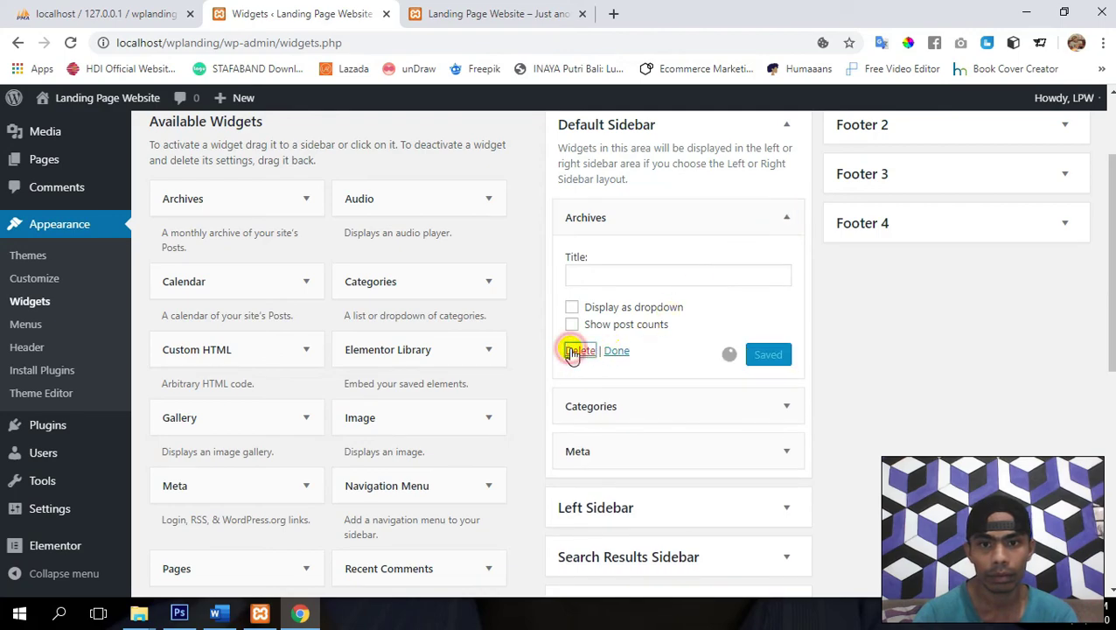
{"action": "left_click", "coordinate": [787, 216]}
{"action": "left_click", "coordinate": [578, 370]}
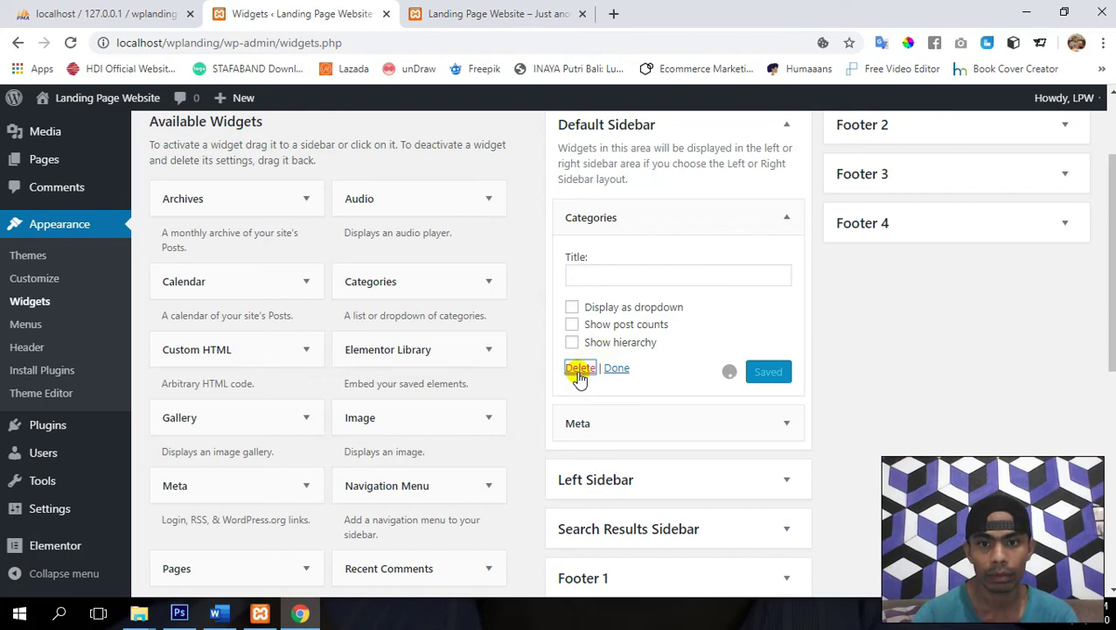
{"action": "left_click", "coordinate": [784, 217]}
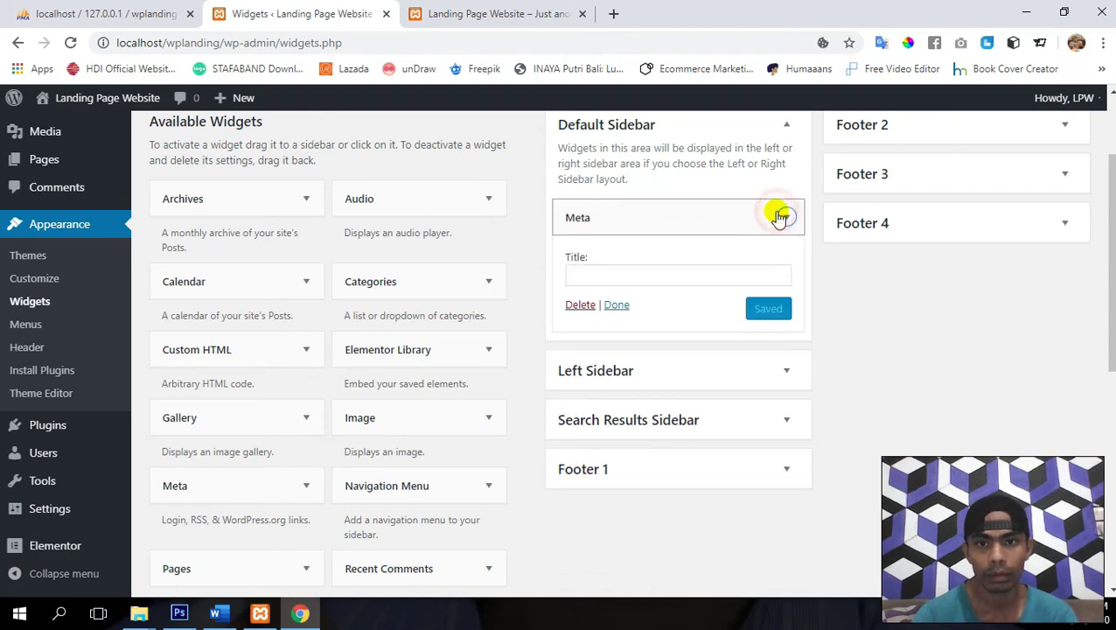
{"action": "left_click", "coordinate": [577, 305]}
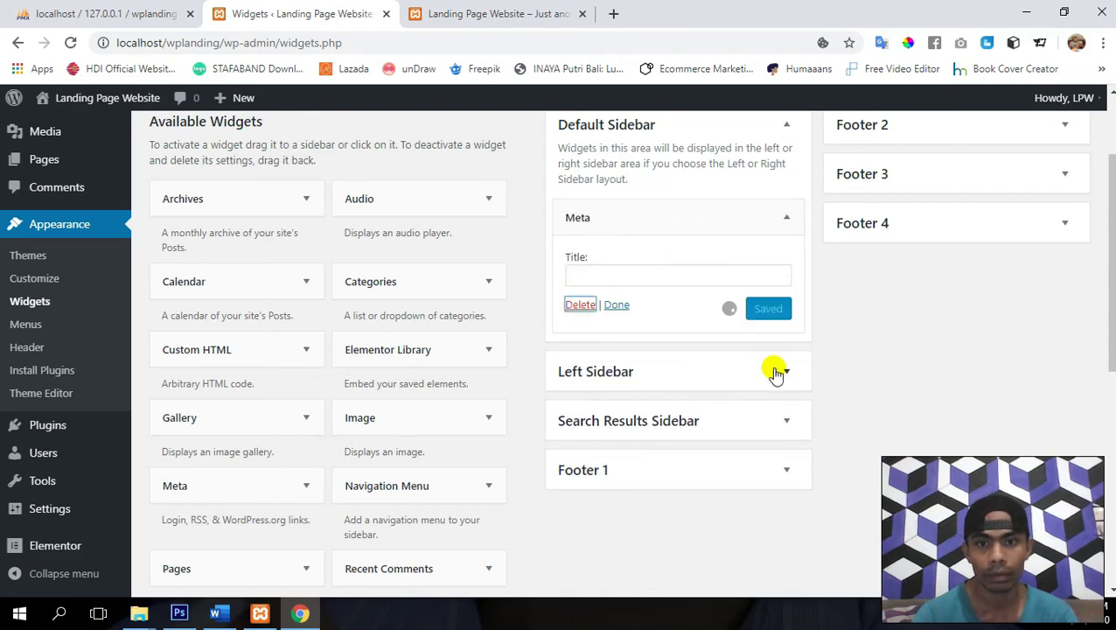
{"action": "left_click", "coordinate": [473, 10]}
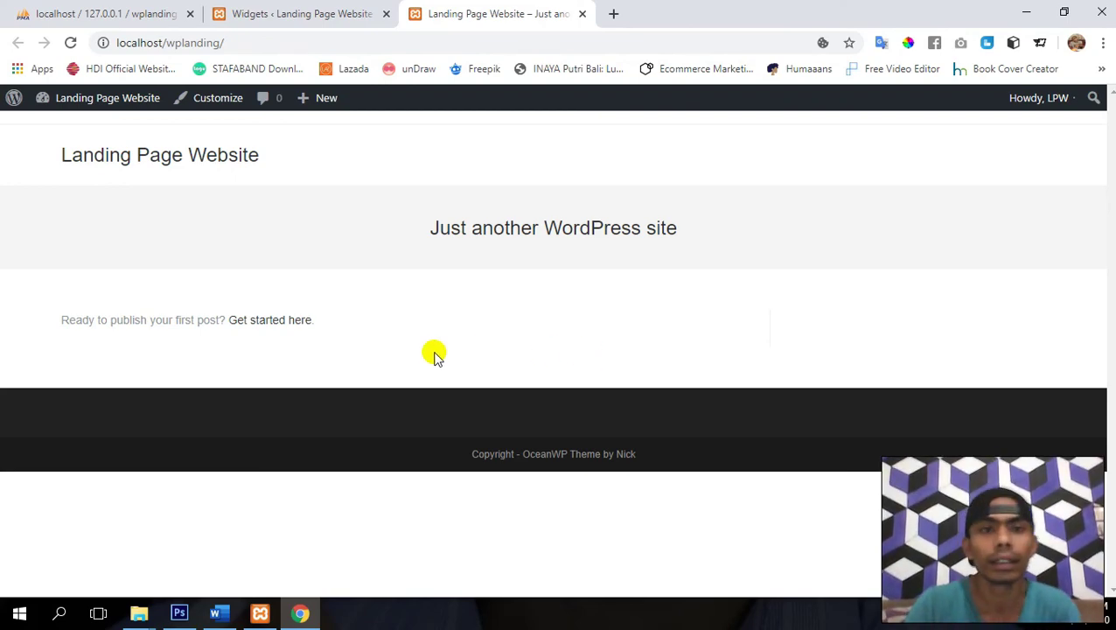
- Return to the admin tab and go to the empty Pages list
{"action": "left_click", "coordinate": [304, 7]}
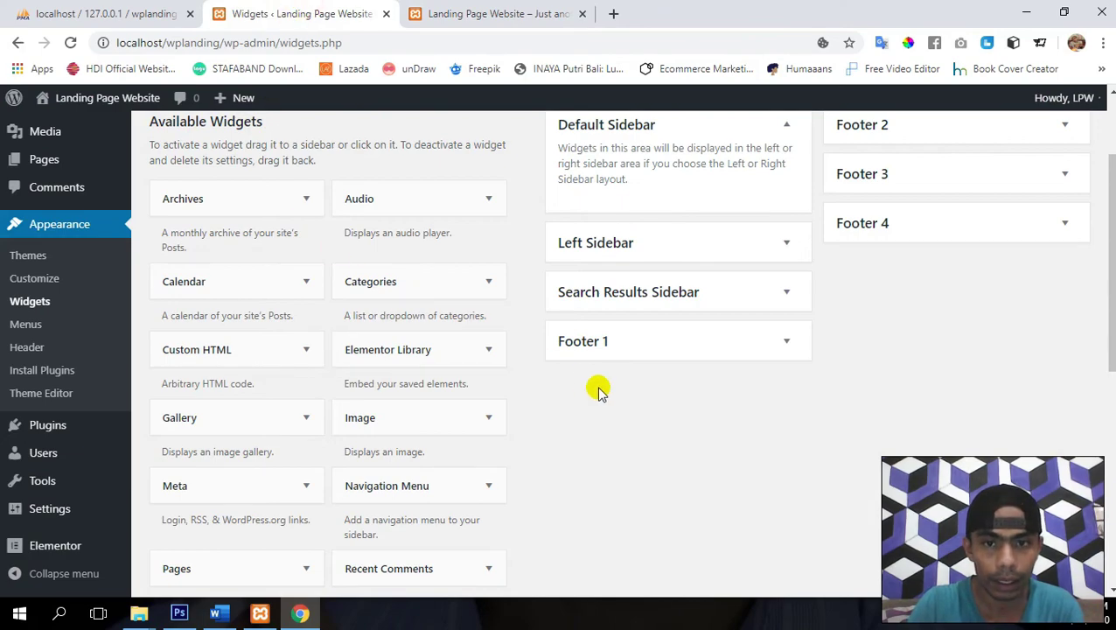
{"action": "scroll", "coordinate": [182, 291], "scroll_direction": "up", "scroll_amount": 2}
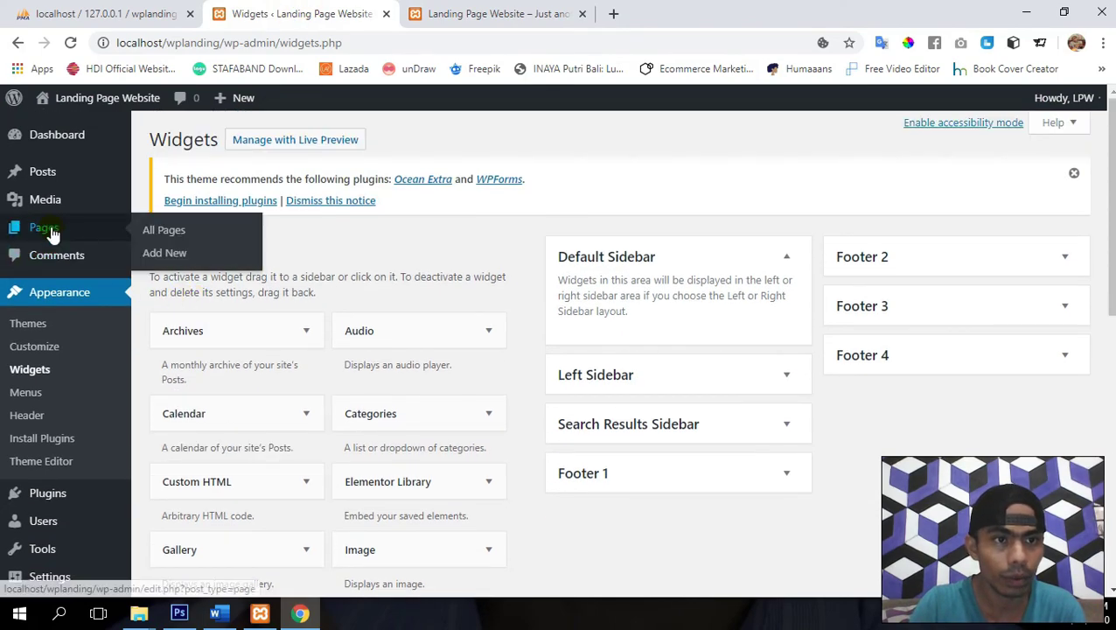
{"action": "left_click", "coordinate": [50, 230]}
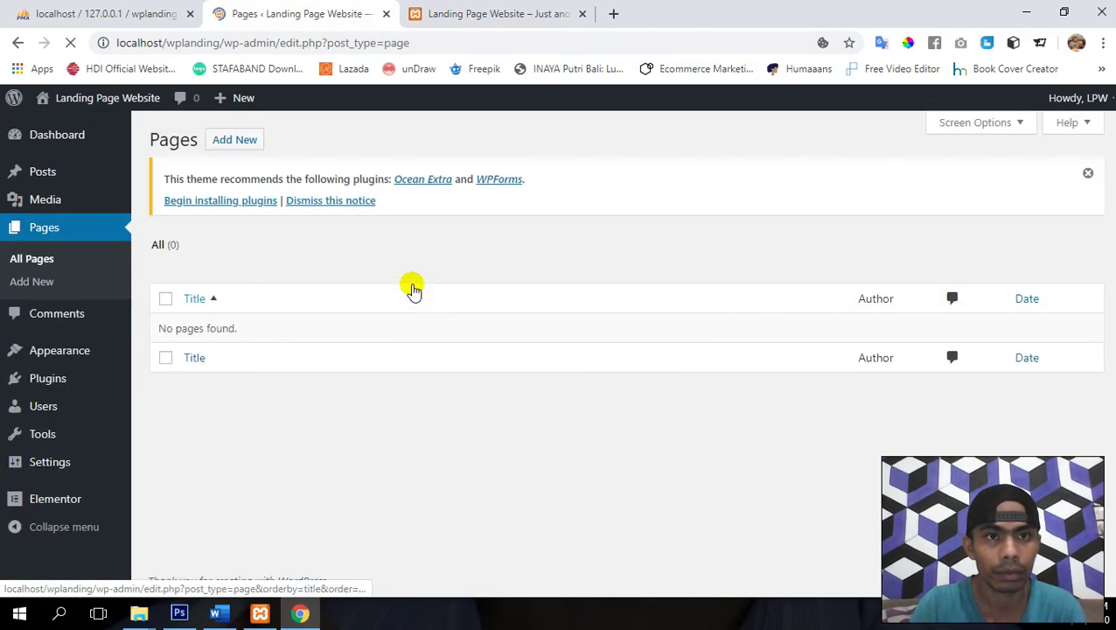
- Publish a new page titled 'landing page' and view it live at /landing-page/
{"action": "left_click", "coordinate": [235, 140]}
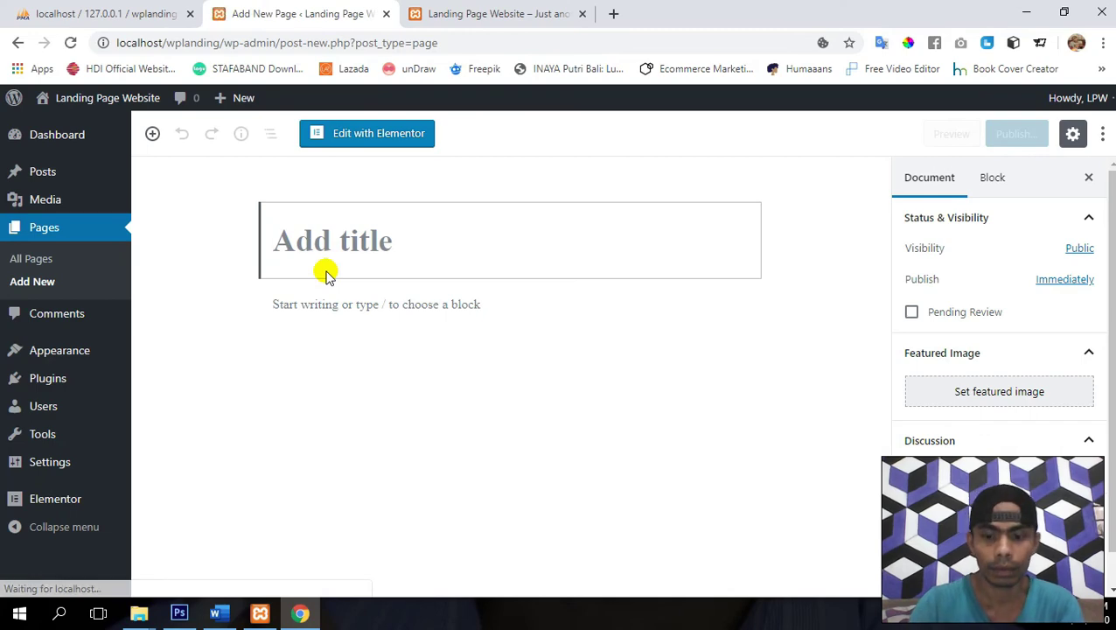
{"action": "type", "text": "I"}
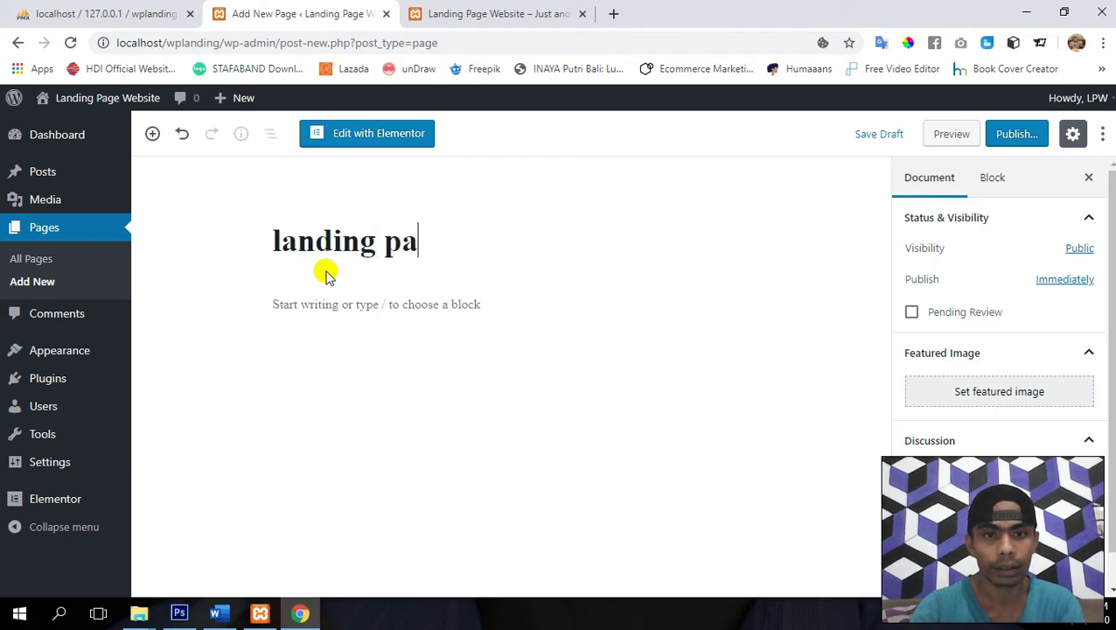
{"action": "type", "text": "anding page"}
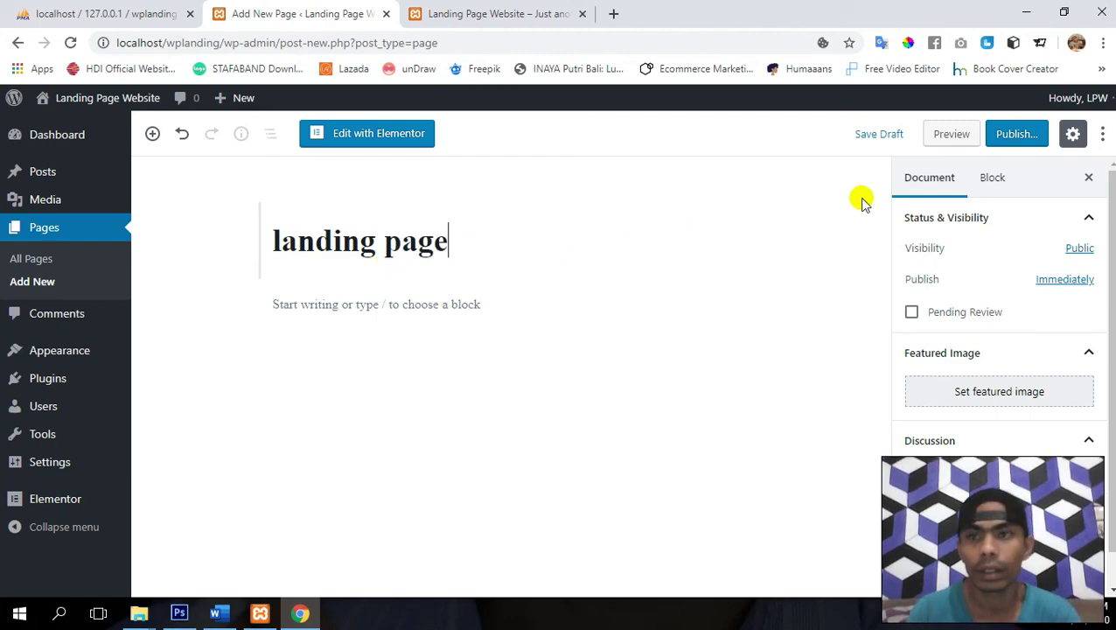
{"action": "left_click", "coordinate": [1019, 143]}
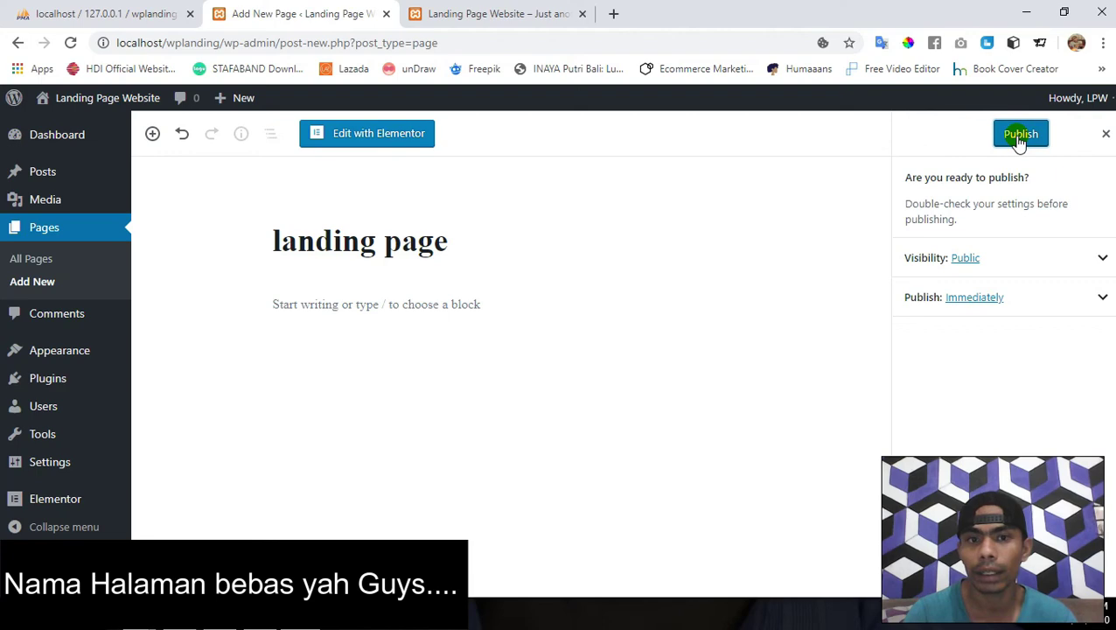
{"action": "left_click", "coordinate": [1020, 138]}
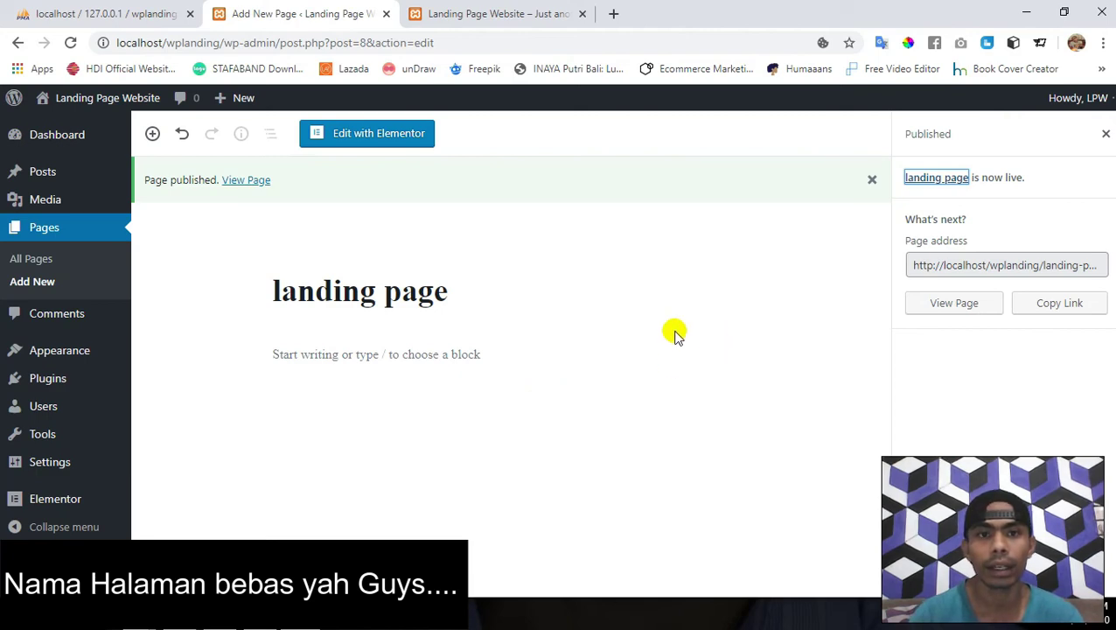
{"action": "left_click", "coordinate": [246, 179]}
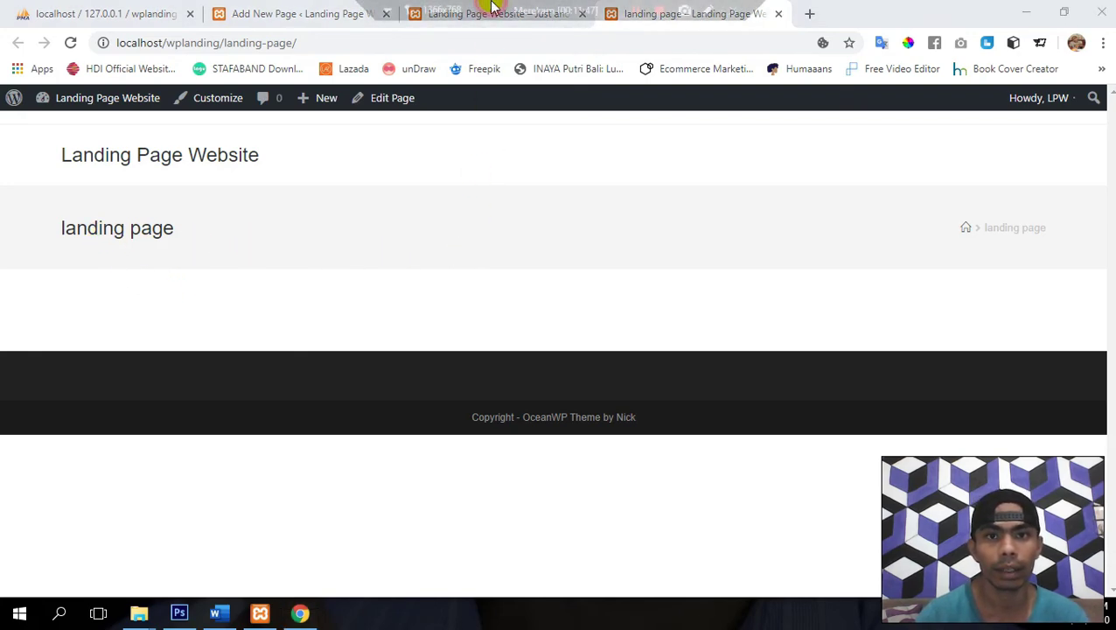
{"action": "left_click", "coordinate": [582, 14]}
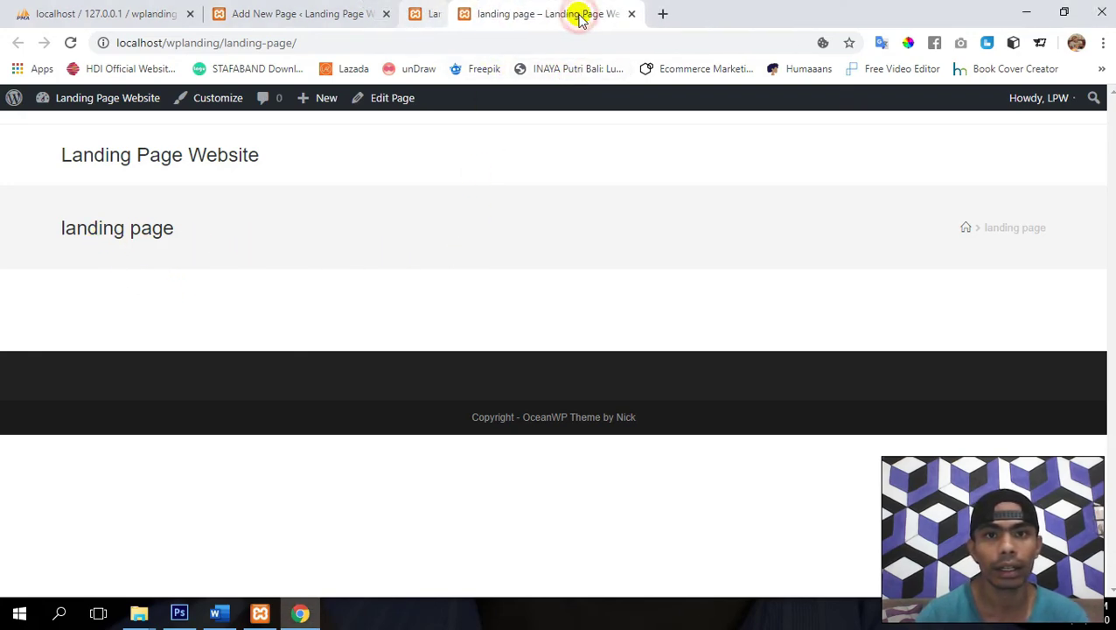
{"action": "left_click", "coordinate": [294, 17]}
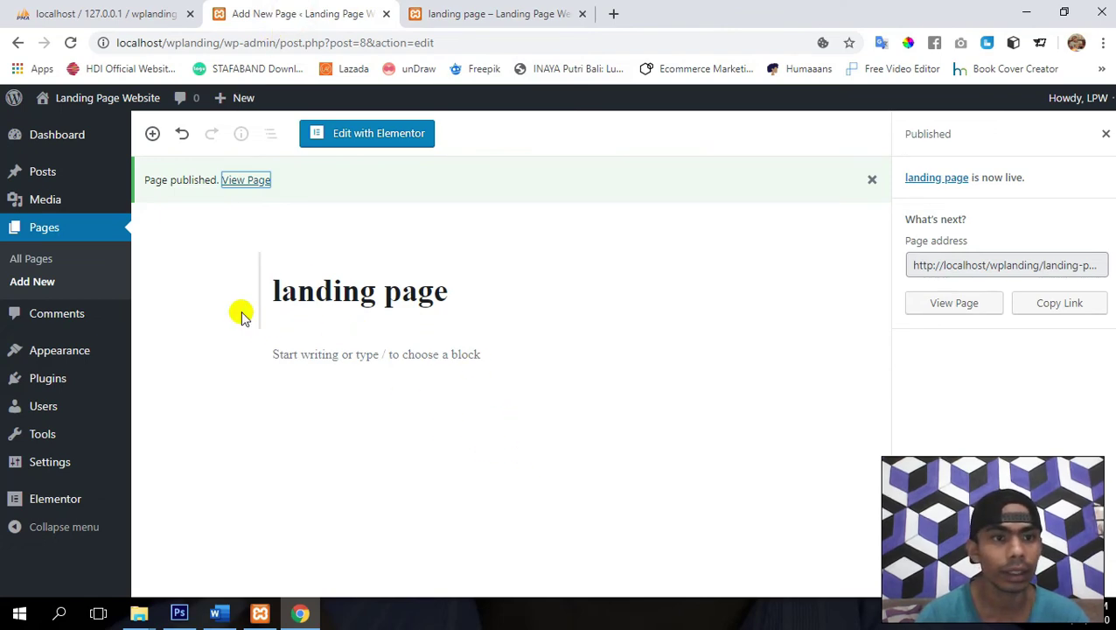
{"action": "left_click", "coordinate": [21, 229]}
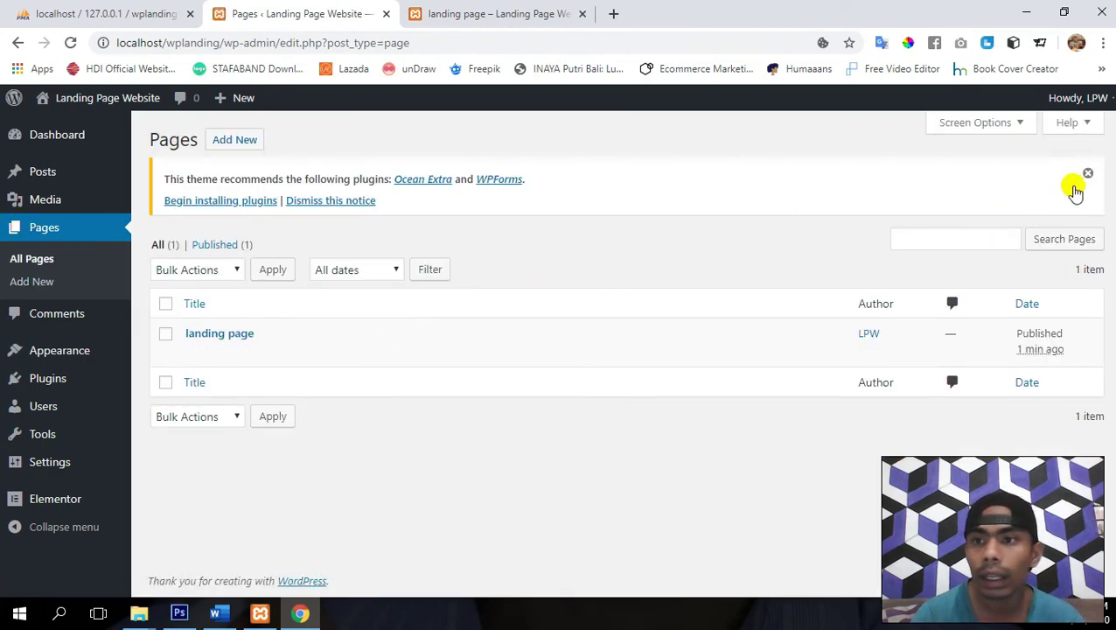
{"action": "left_click", "coordinate": [1085, 174]}
{"action": "left_click", "coordinate": [495, 9]}
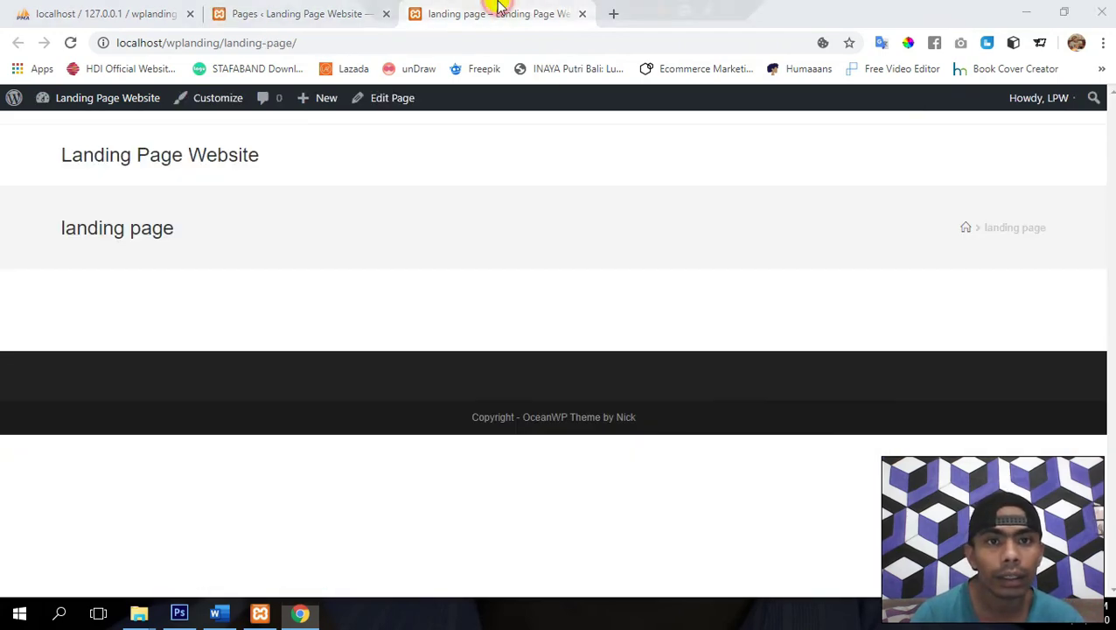
{"action": "left_click", "coordinate": [290, 11]}
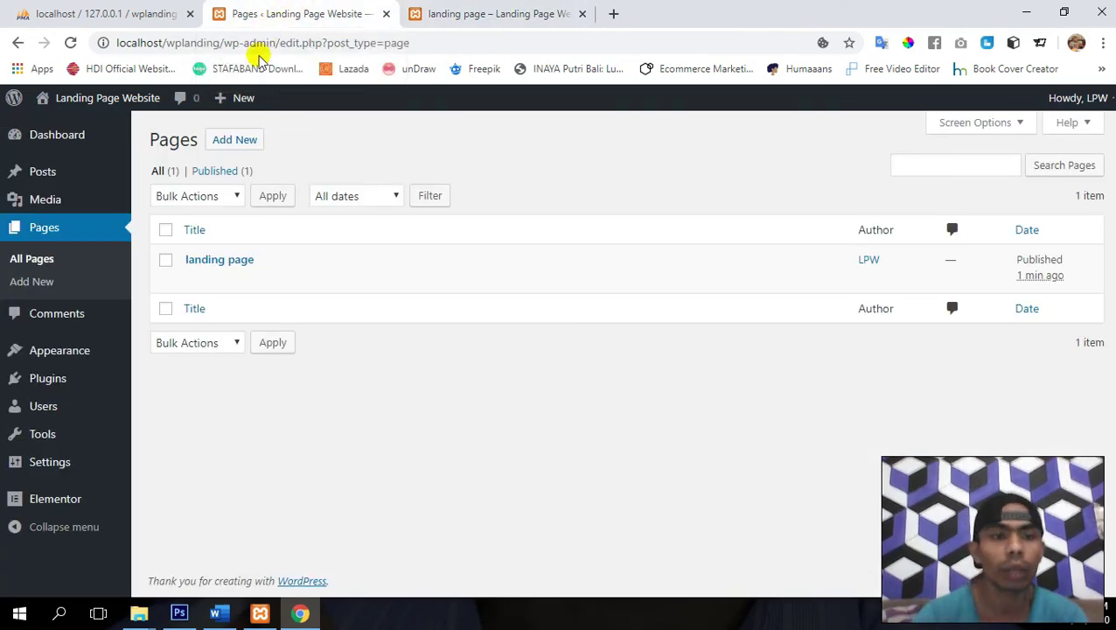
{"action": "left_click", "coordinate": [464, 13]}
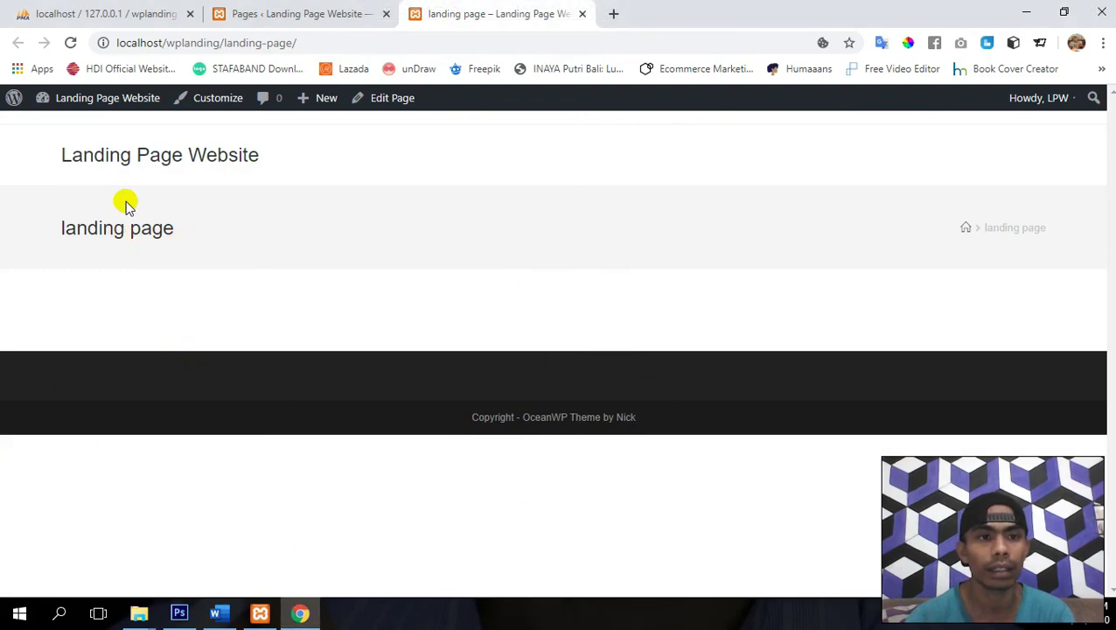
{"action": "left_click", "coordinate": [281, 11]}
{"action": "mouse_move", "coordinate": [66, 355]}
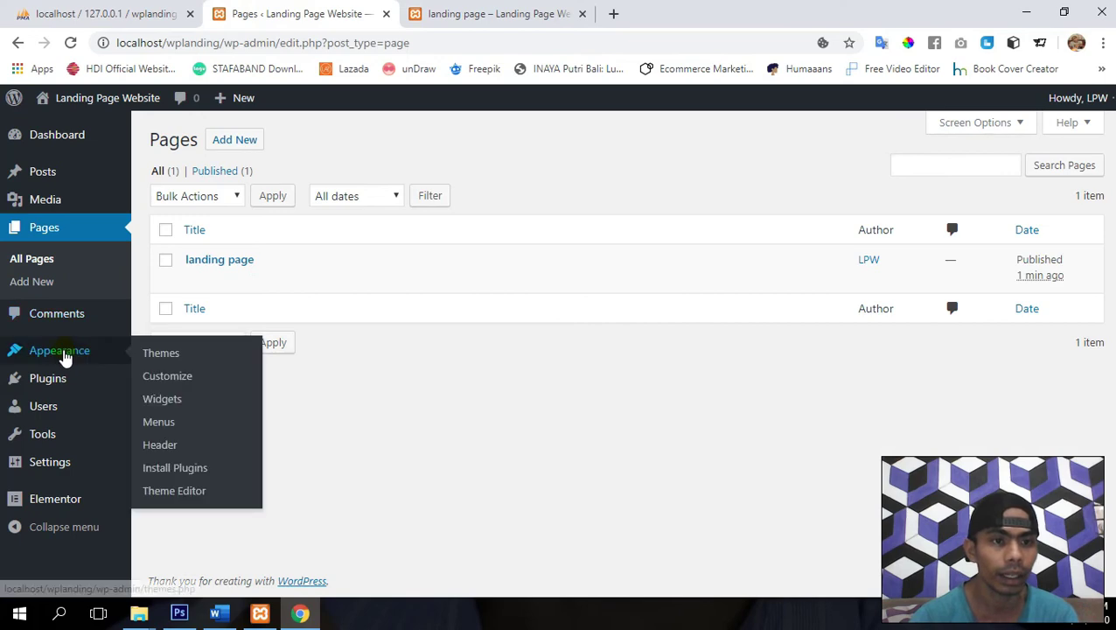
- Under Appearance > Menus, create an empty menu named 'menu'
{"action": "left_click", "coordinate": [161, 423]}
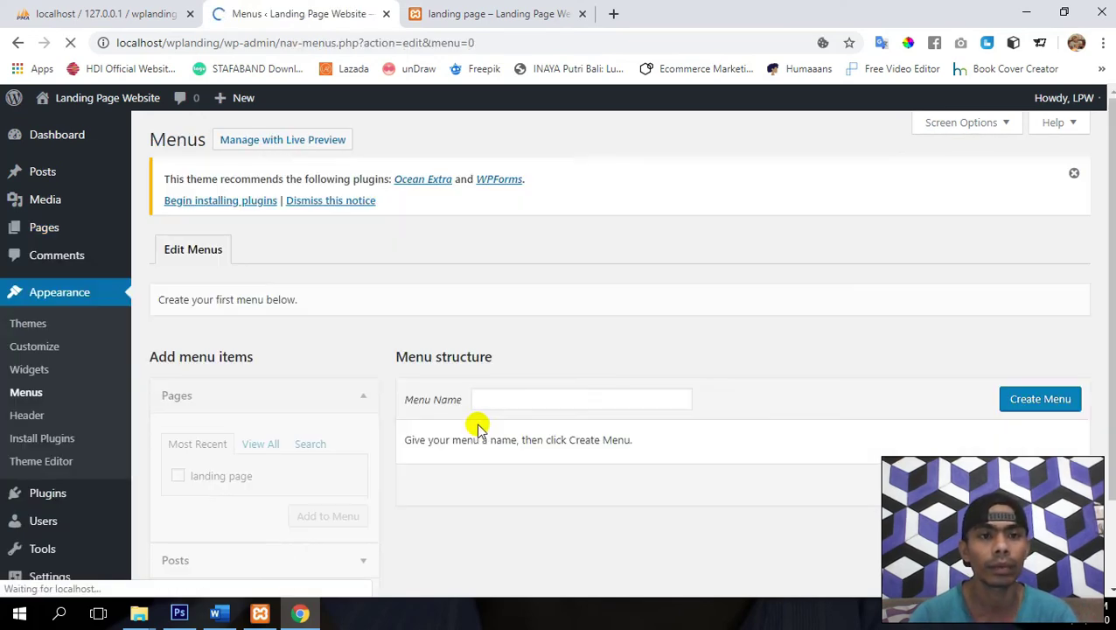
{"action": "left_click", "coordinate": [498, 396]}
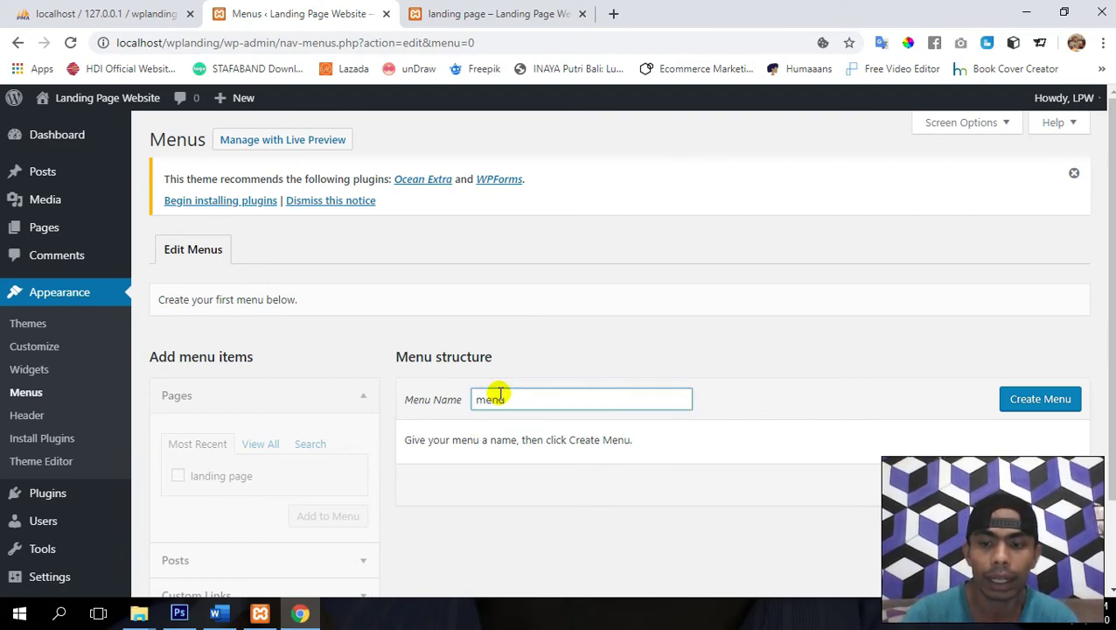
{"action": "key", "text": "Return"}
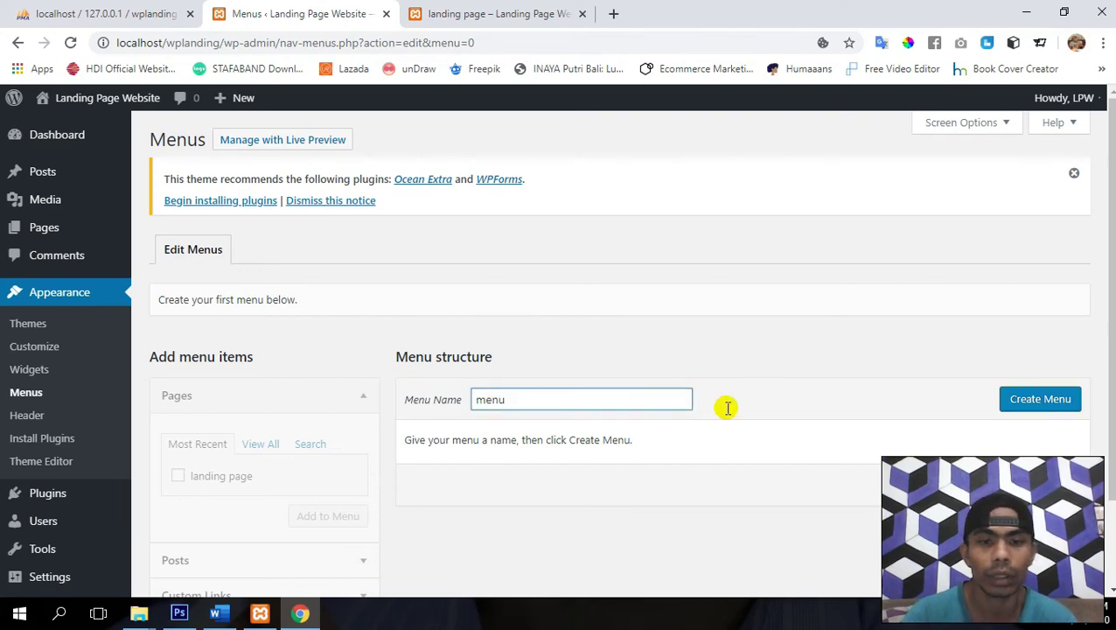
{"action": "left_click", "coordinate": [1033, 399]}
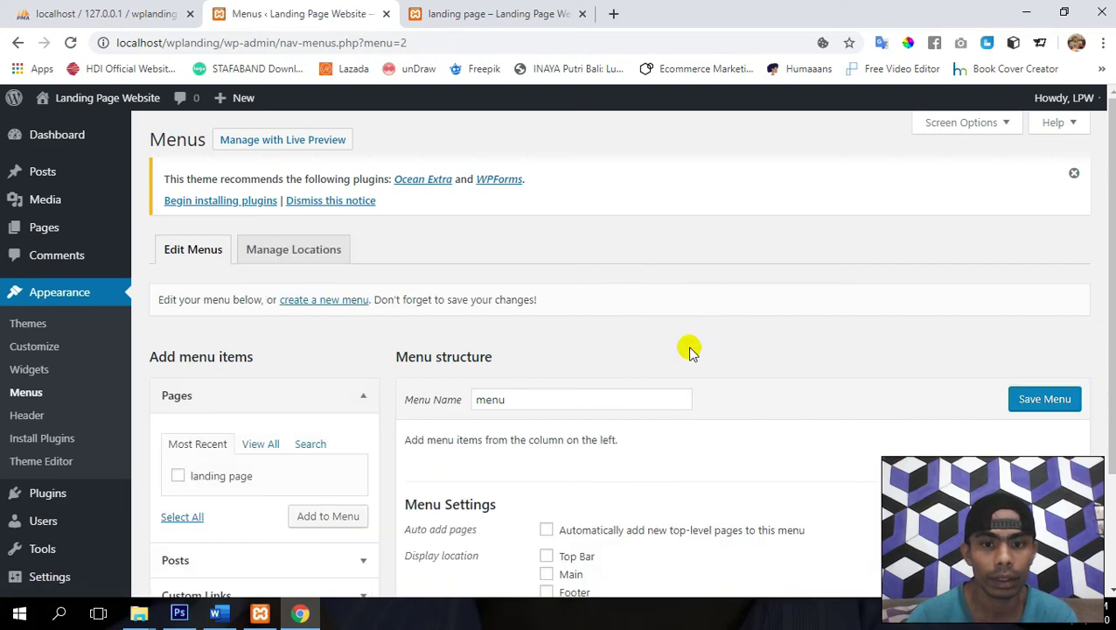
{"action": "scroll", "coordinate": [691, 354], "scroll_direction": "down", "scroll_amount": 1}
{"action": "scroll", "coordinate": [694, 359], "scroll_direction": "down", "scroll_amount": 1}
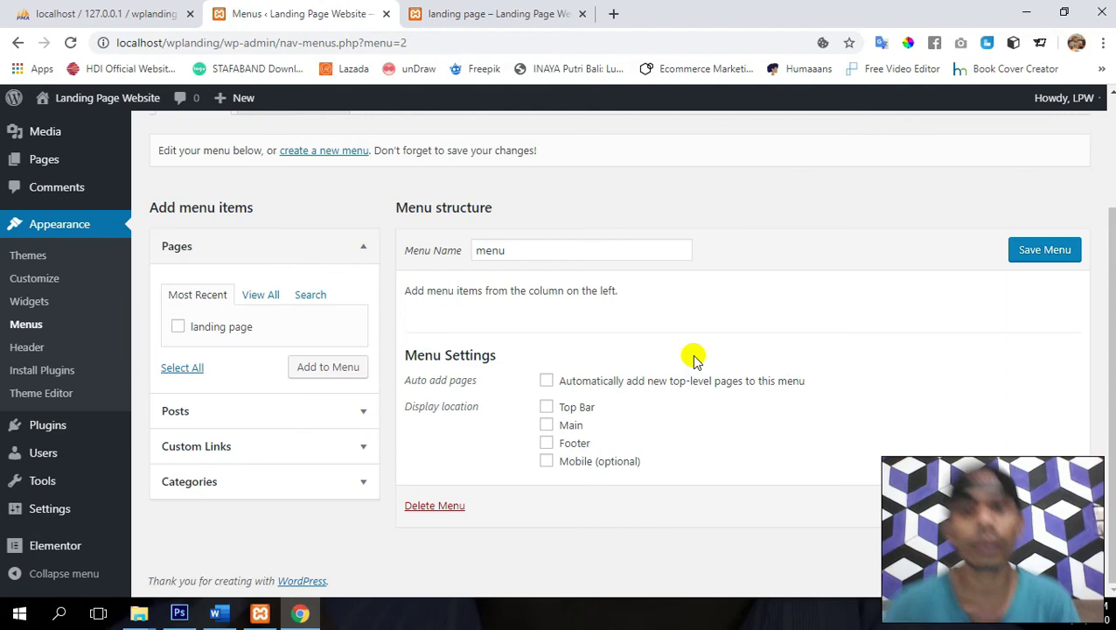
- Add the Home (#home) and Service (#service) custom links to the menu
{"action": "left_click", "coordinate": [352, 453]}
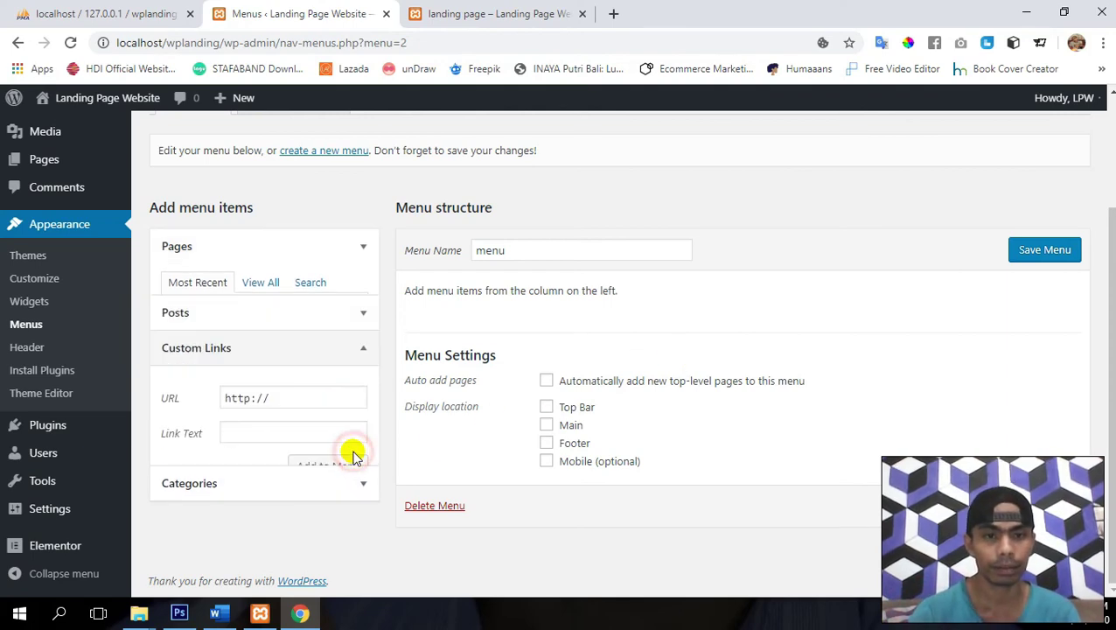
{"action": "left_click", "coordinate": [297, 371]}
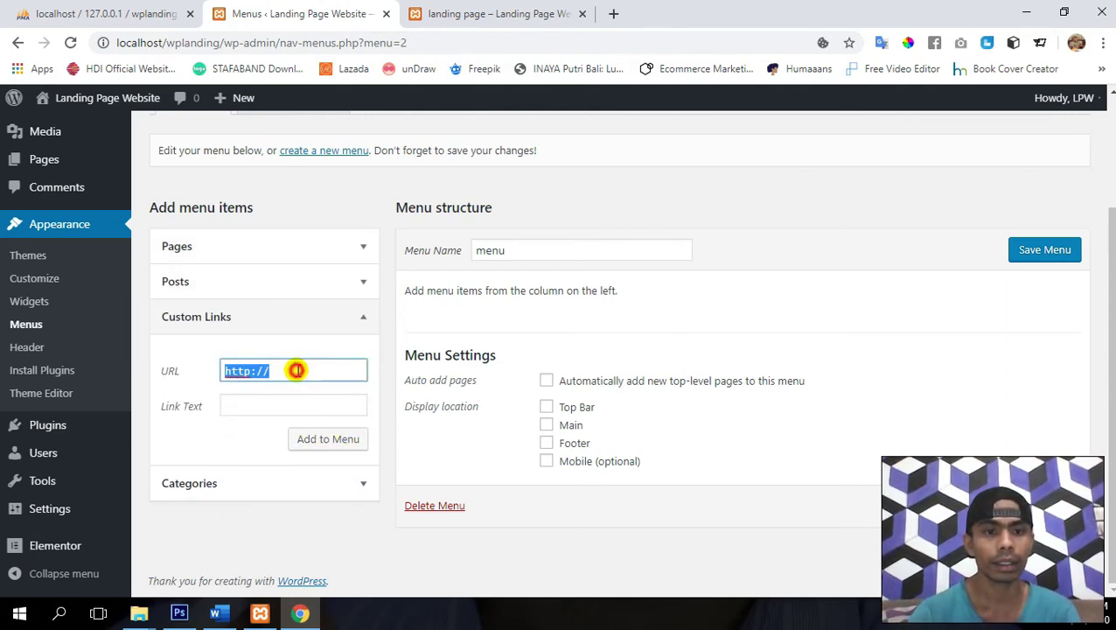
{"action": "type", "text": "#home"}
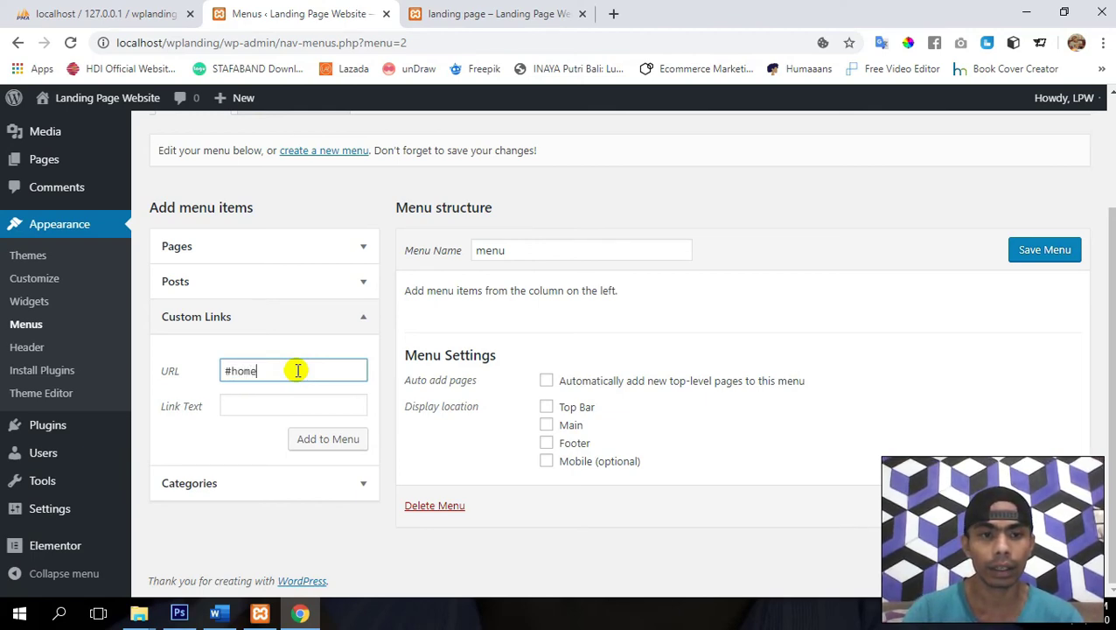
{"action": "key", "text": "Tab"}
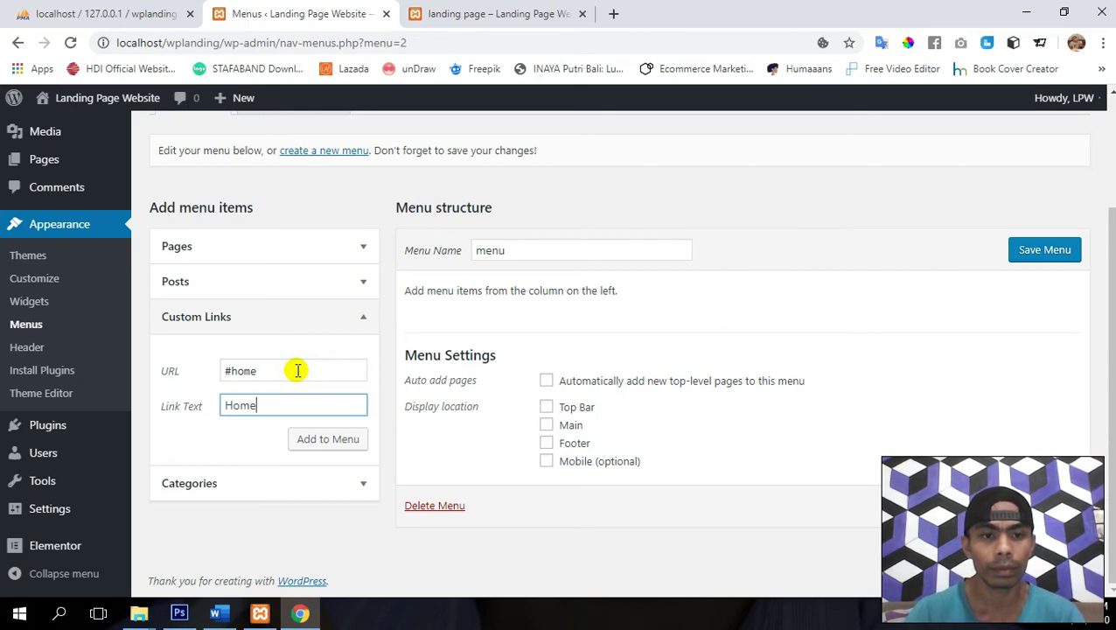
{"action": "left_click", "coordinate": [328, 442]}
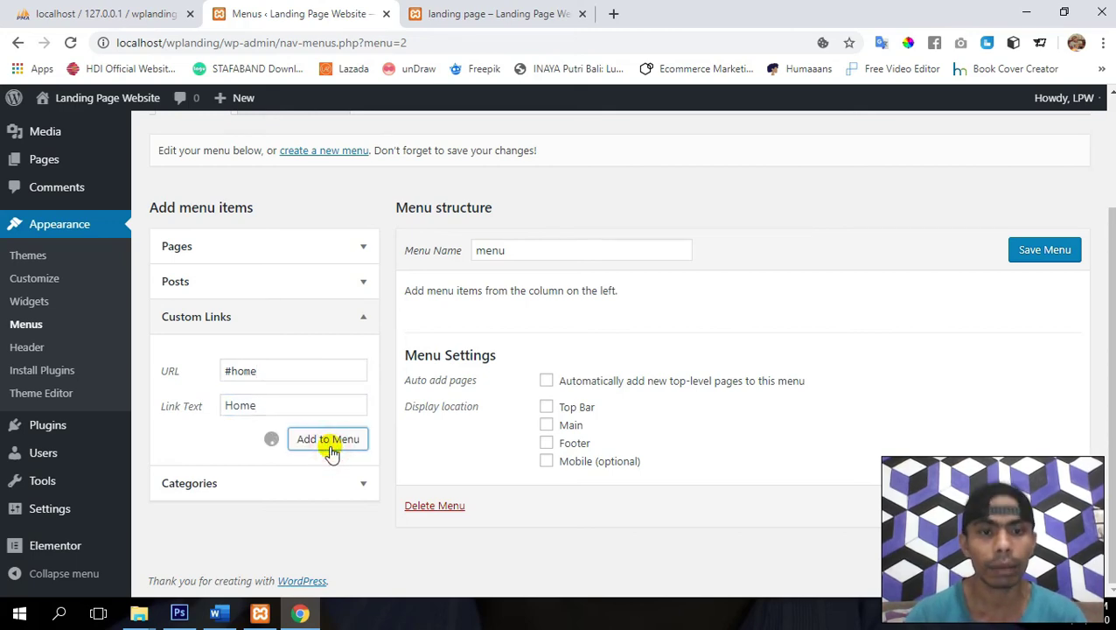
{"action": "triple_click", "coordinate": [279, 371]}
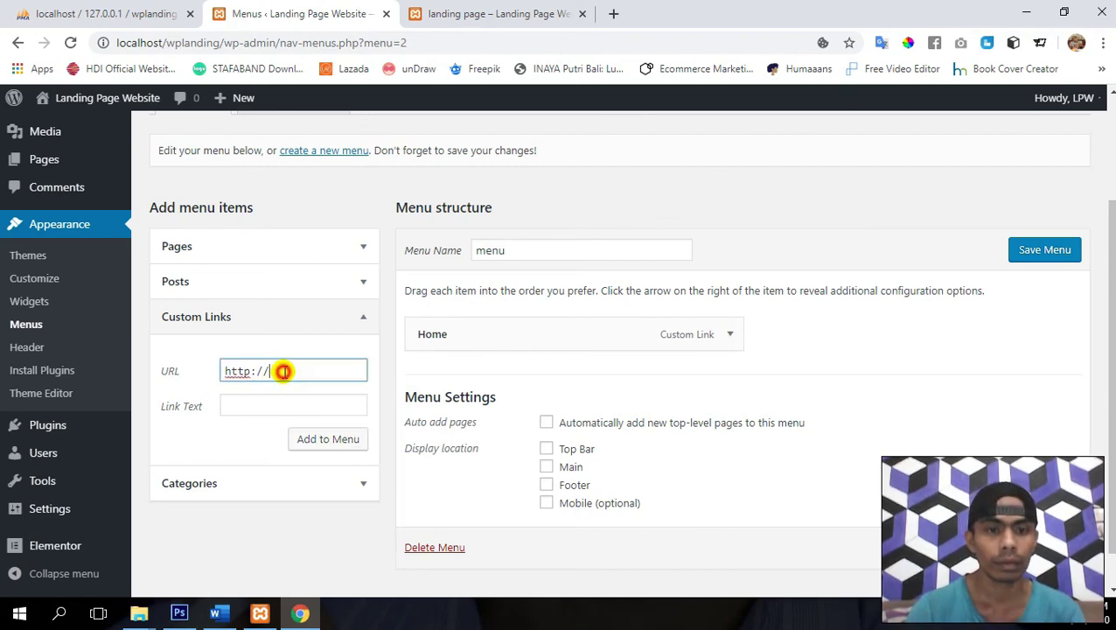
{"action": "type", "text": "#service"}
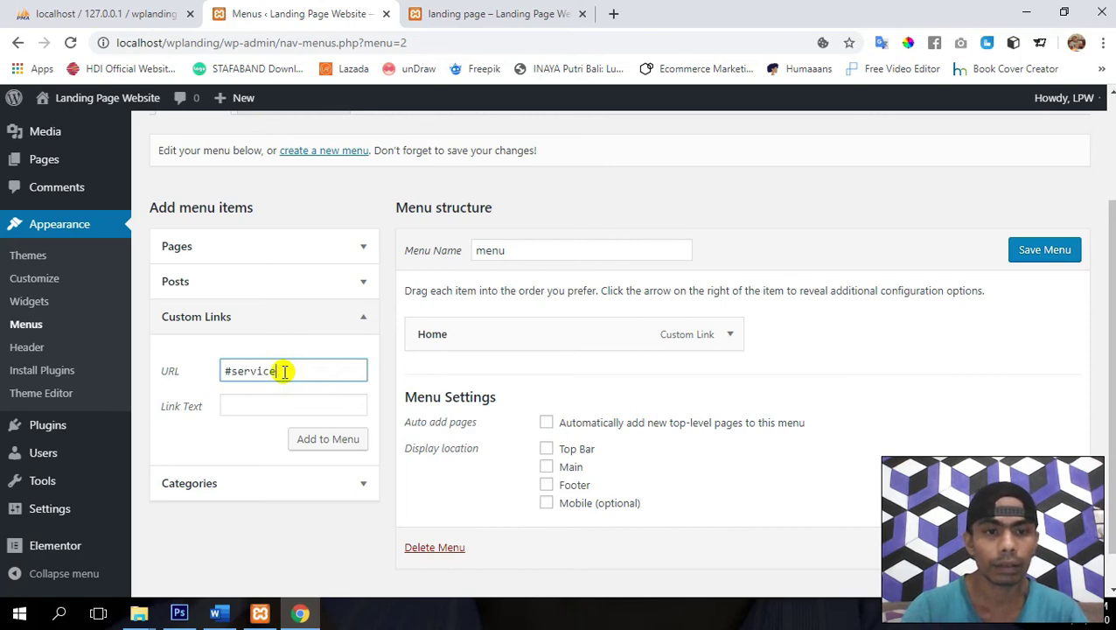
{"action": "key", "text": "Tab"}
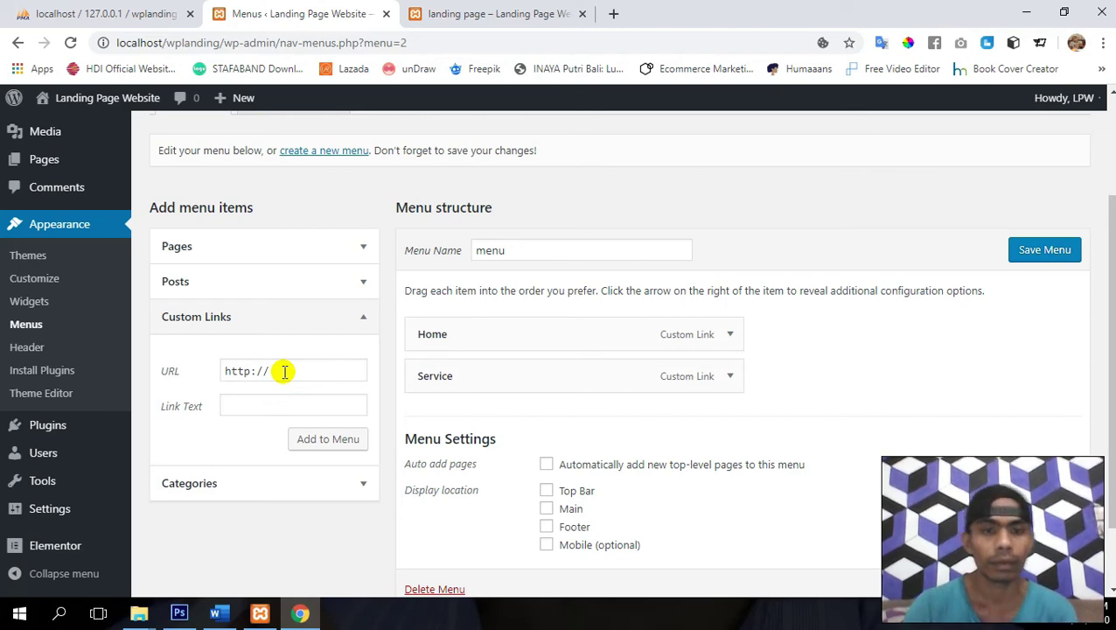
- Add the About (#about), Team (#team) and Contact (#contact) custom links to the menu
{"action": "triple_click", "coordinate": [284, 371]}
{"action": "type", "text": "3"}
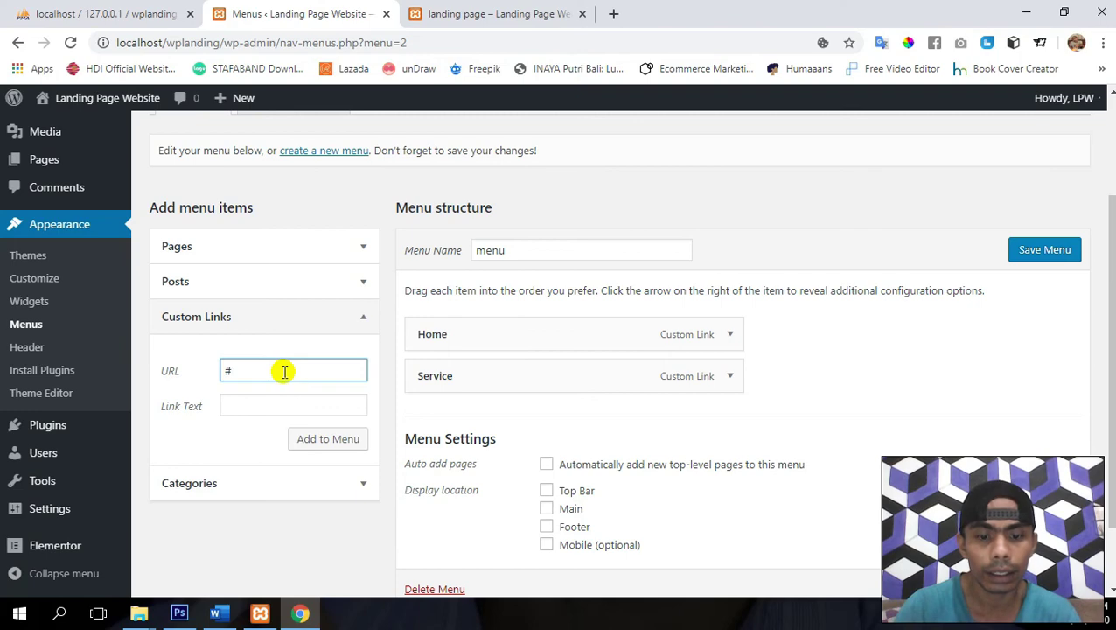
{"action": "key", "text": "Tab"}
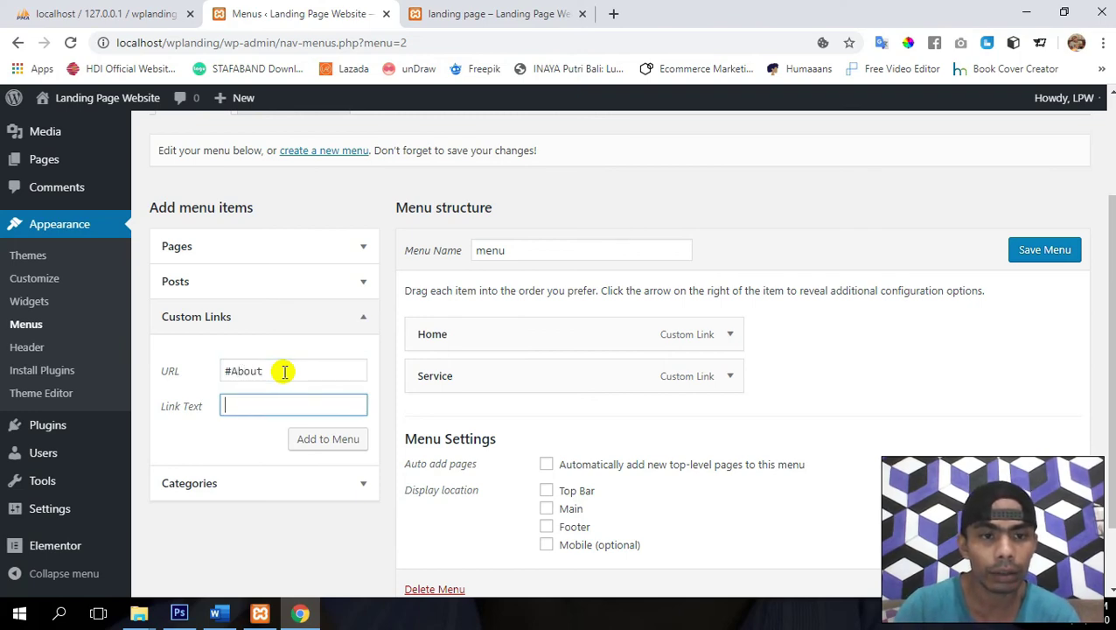
{"action": "left_click", "coordinate": [284, 371]}
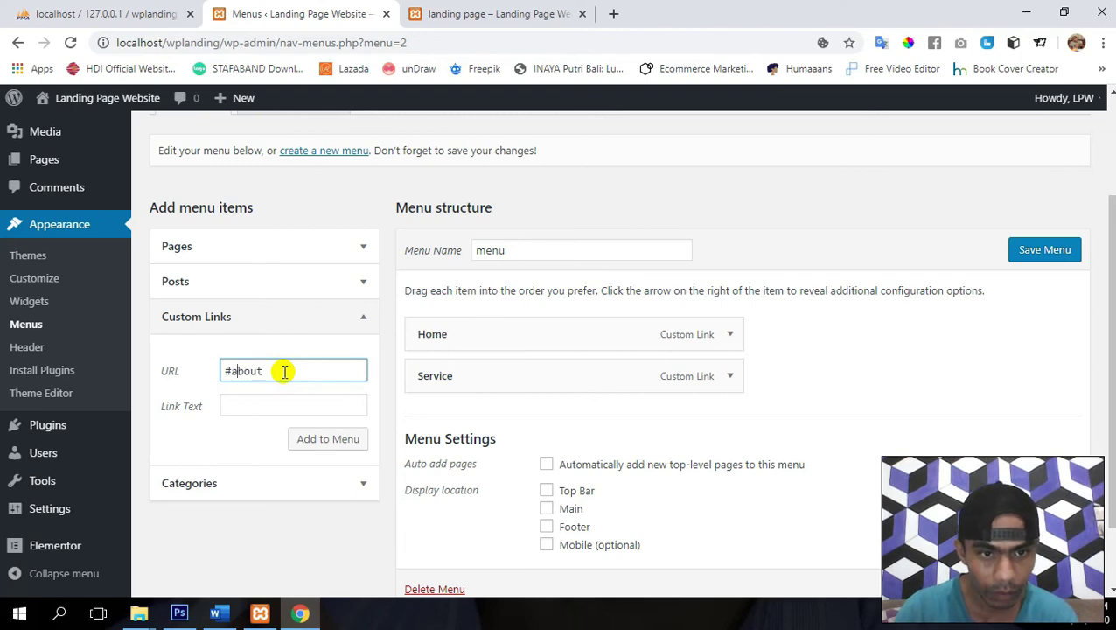
{"action": "key", "text": "Tab"}
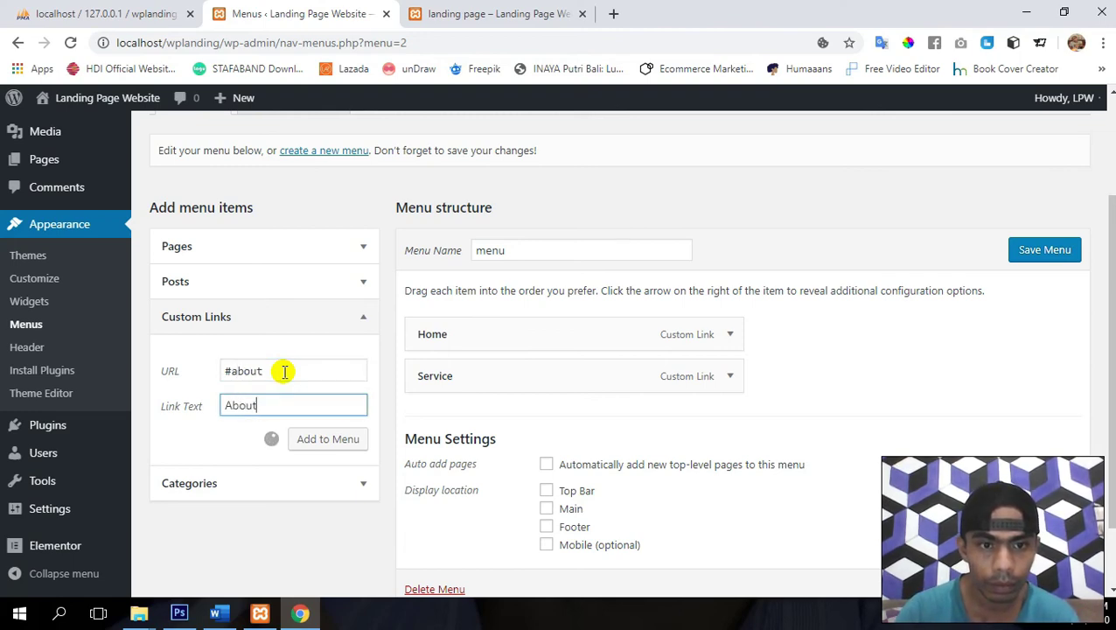
{"action": "triple_click", "coordinate": [284, 371]}
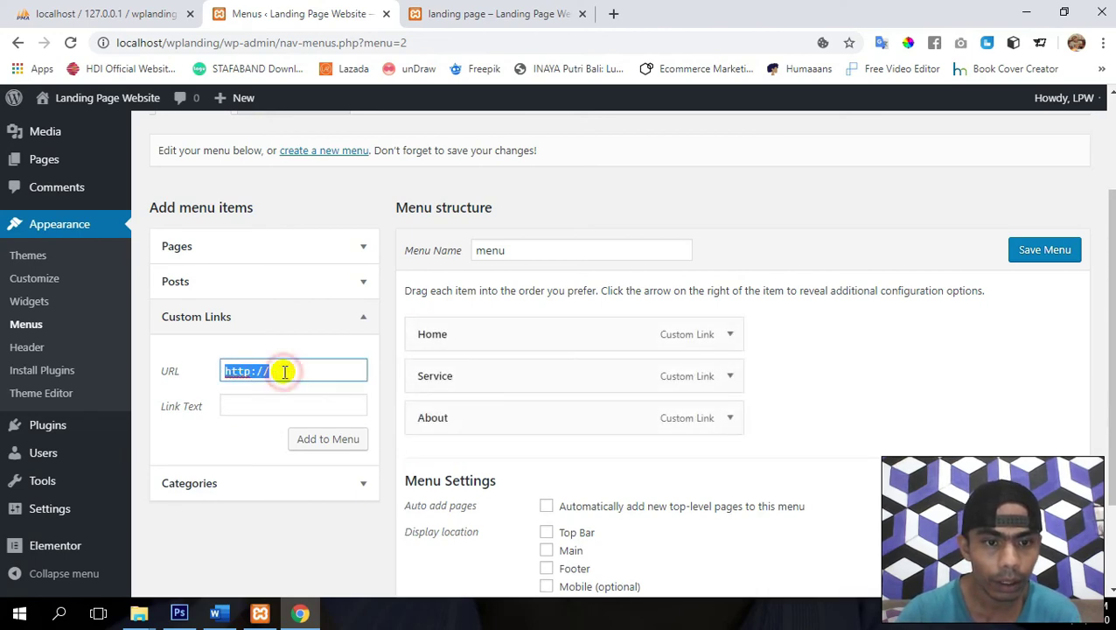
{"action": "type", "text": "#team"}
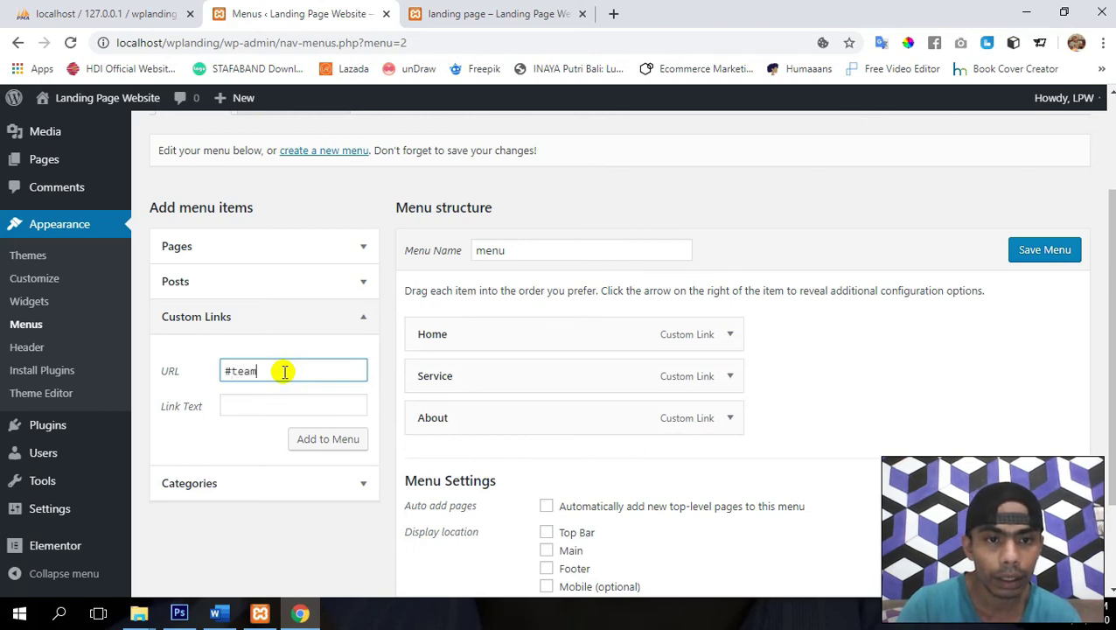
{"action": "key", "text": "Tab"}
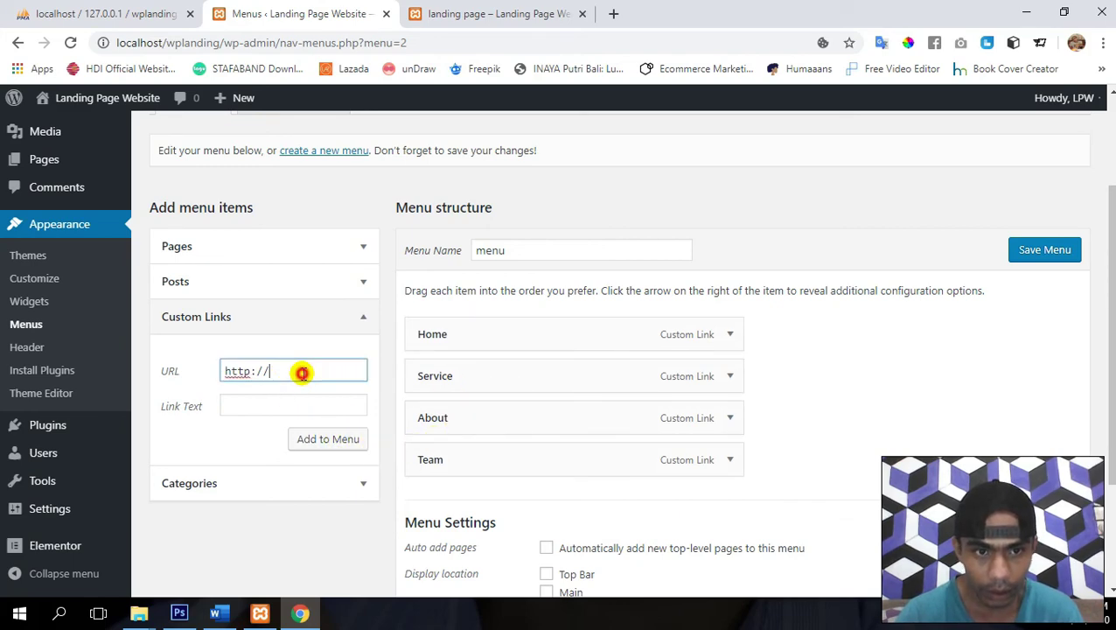
{"action": "double_click", "coordinate": [301, 374]}
{"action": "triple_click", "coordinate": [301, 373]}
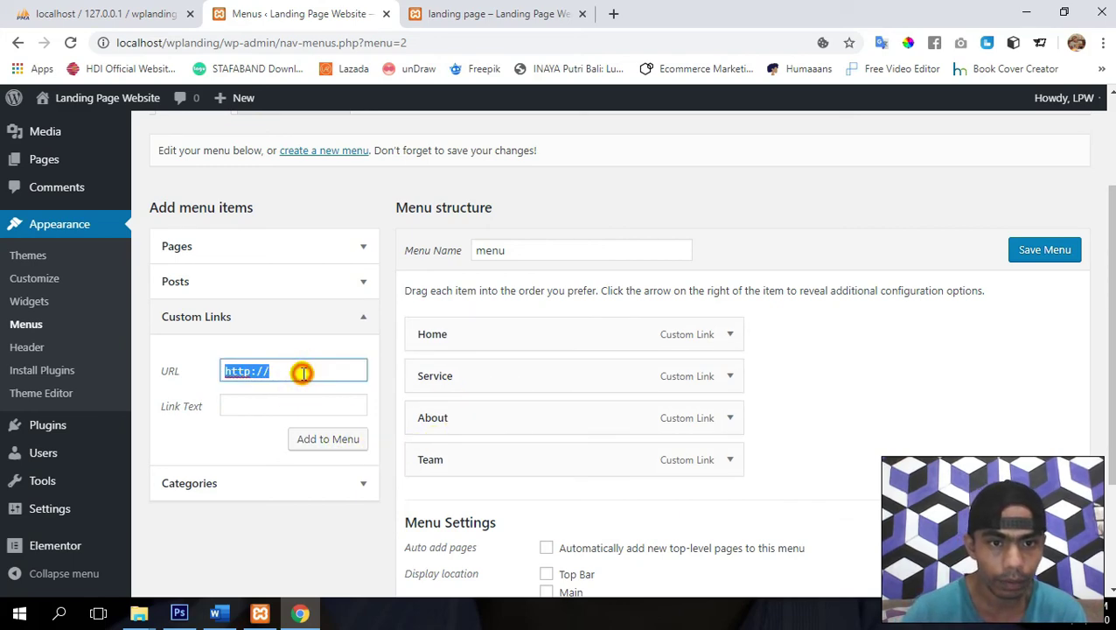
{"action": "type", "text": "#contact"}
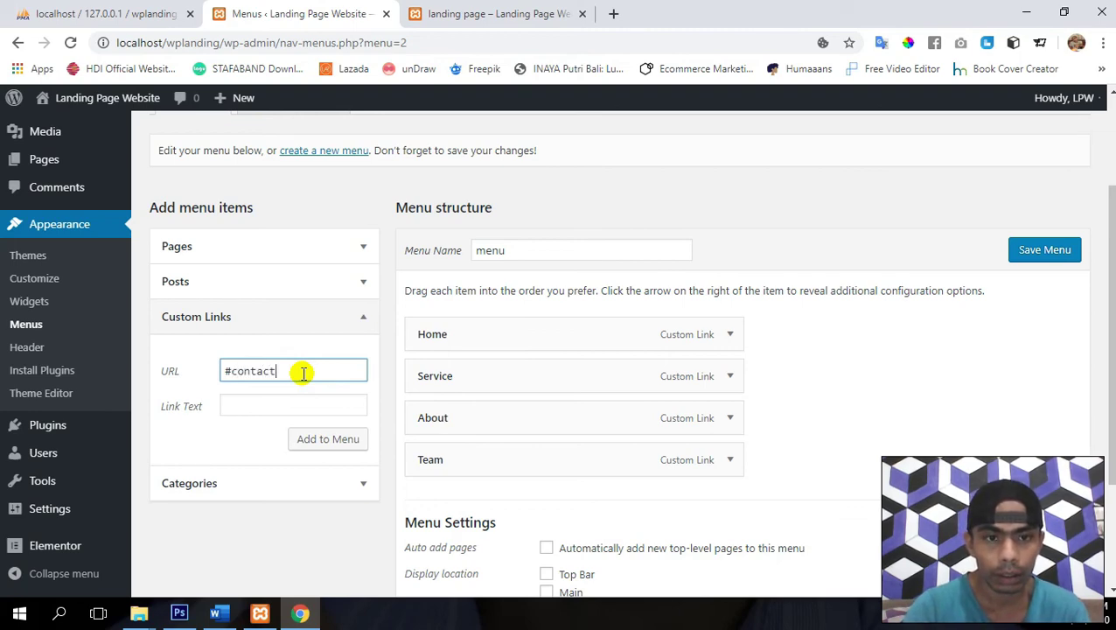
{"action": "key", "text": "Tab"}
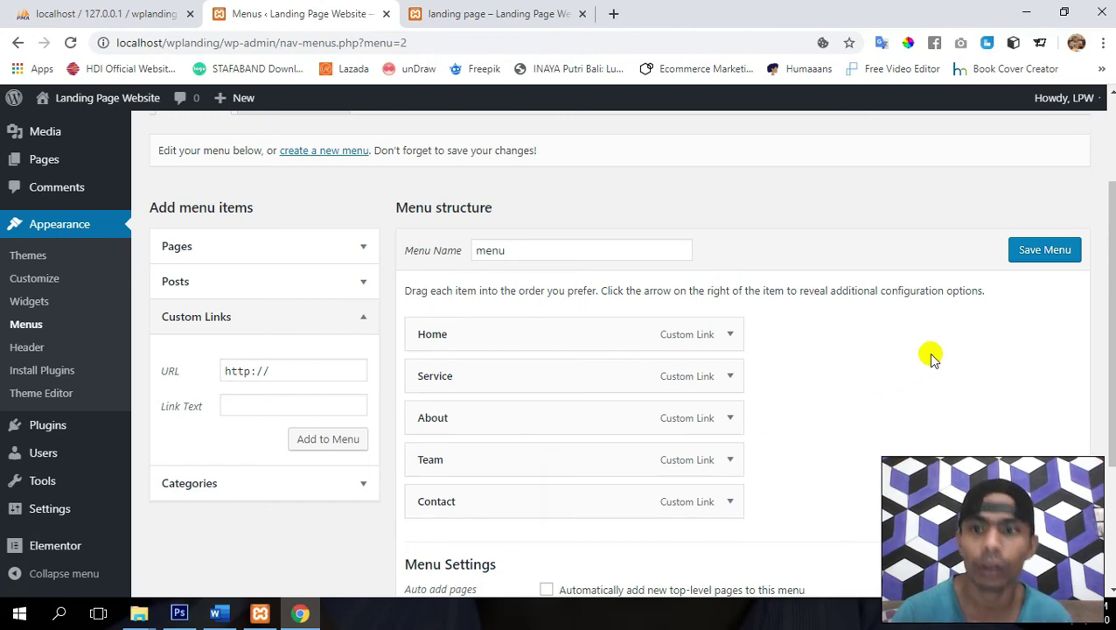
- Save the menu with its five links and preview the landing page
{"action": "left_click", "coordinate": [1034, 252]}
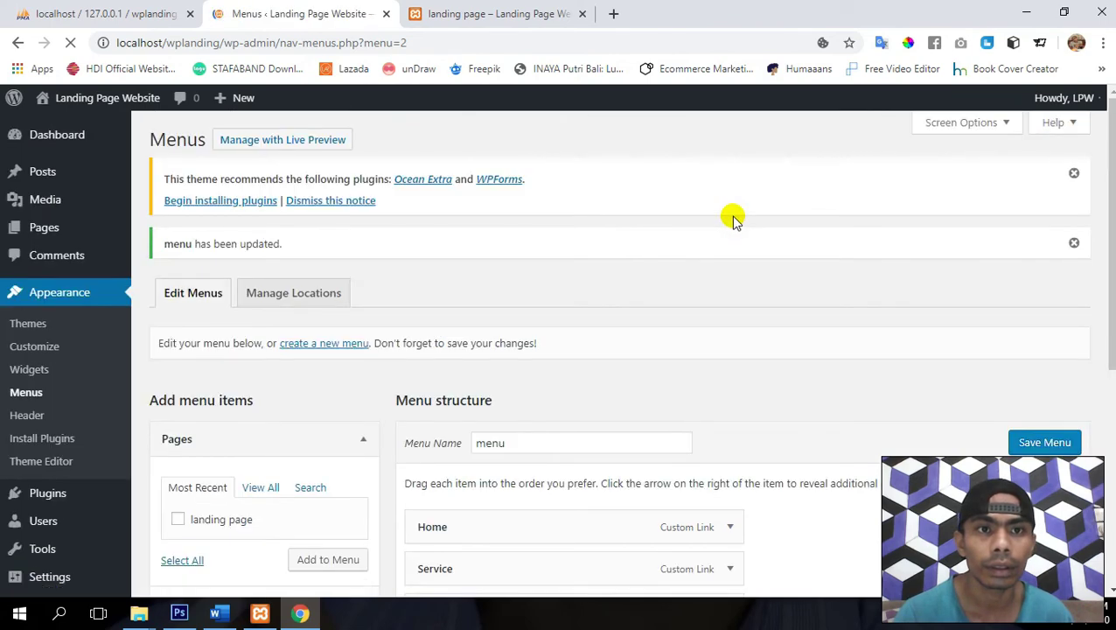
{"action": "left_click", "coordinate": [493, 10]}
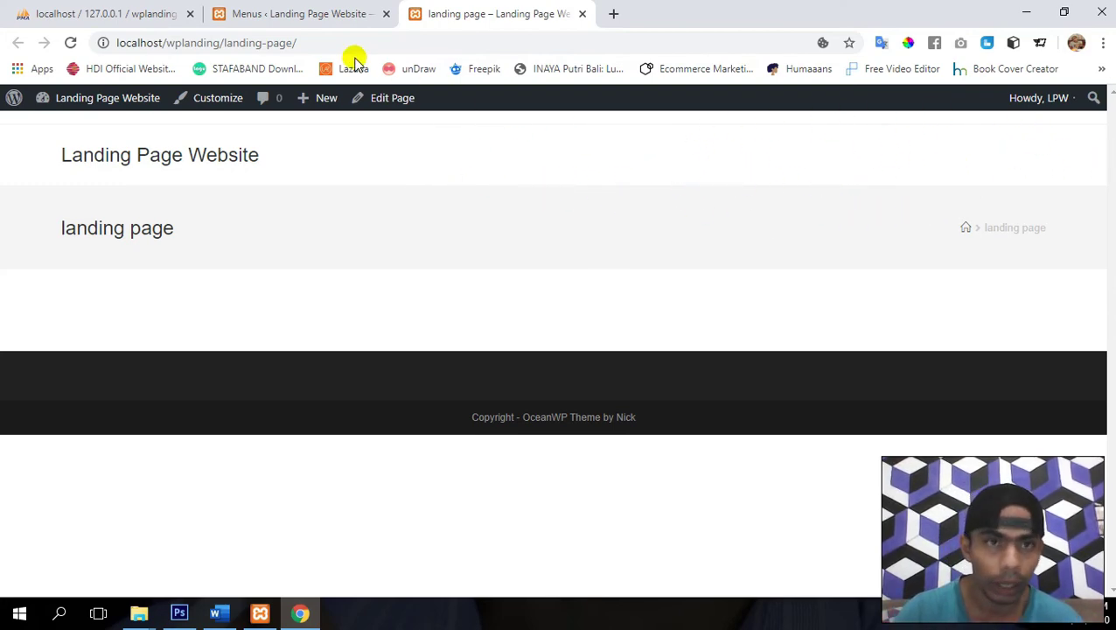
{"action": "left_click", "coordinate": [289, 13]}
{"action": "scroll", "coordinate": [700, 291], "scroll_direction": "down", "scroll_amount": 2}
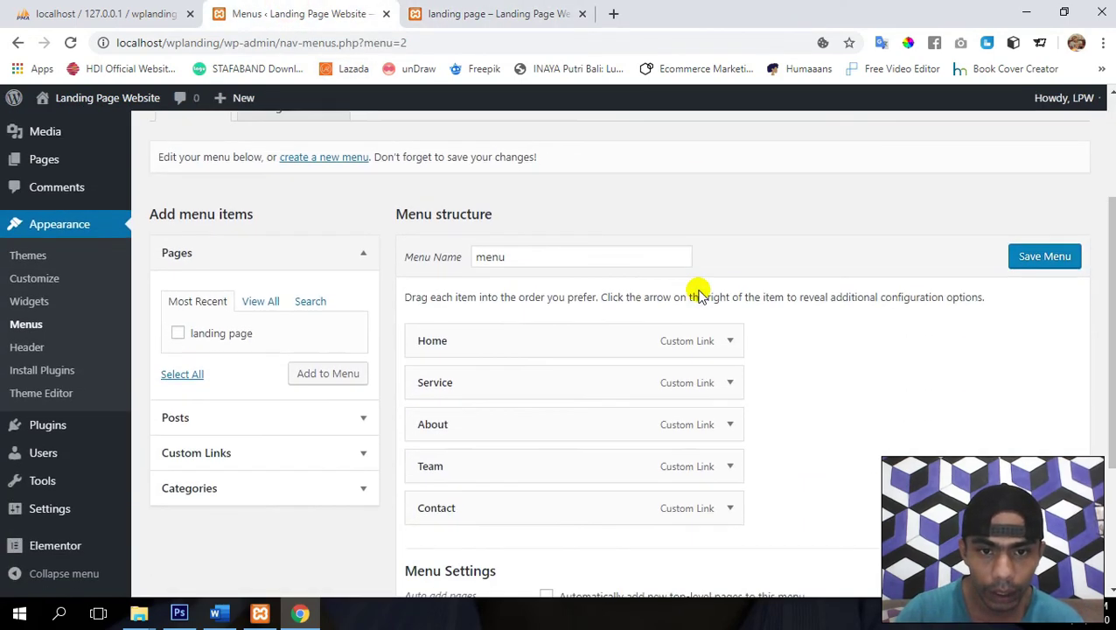
{"action": "scroll", "coordinate": [700, 291], "scroll_direction": "down", "scroll_amount": 3}
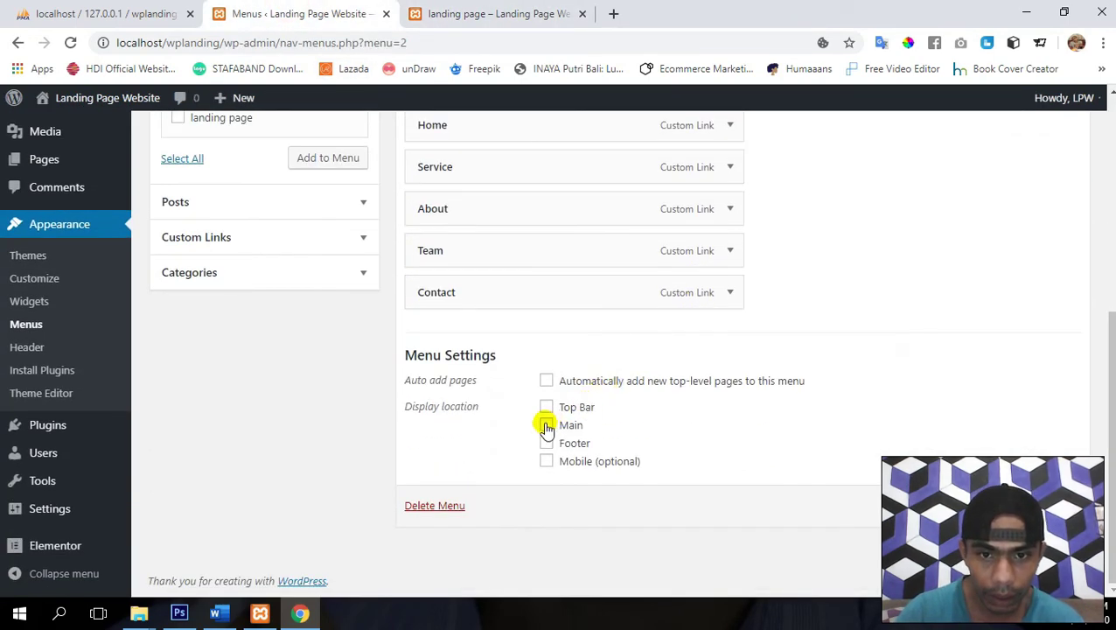
- Assign the menu to the Main location and reload the landing page to see it
{"action": "left_click", "coordinate": [545, 426]}
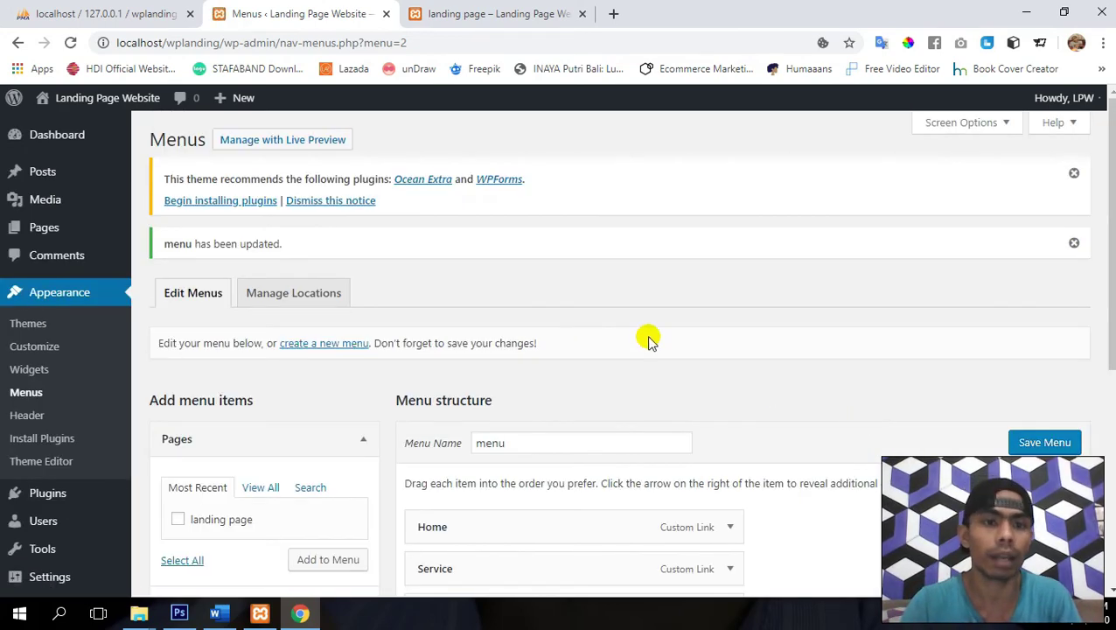
{"action": "left_click", "coordinate": [497, 10]}
{"action": "key", "text": "F5"}
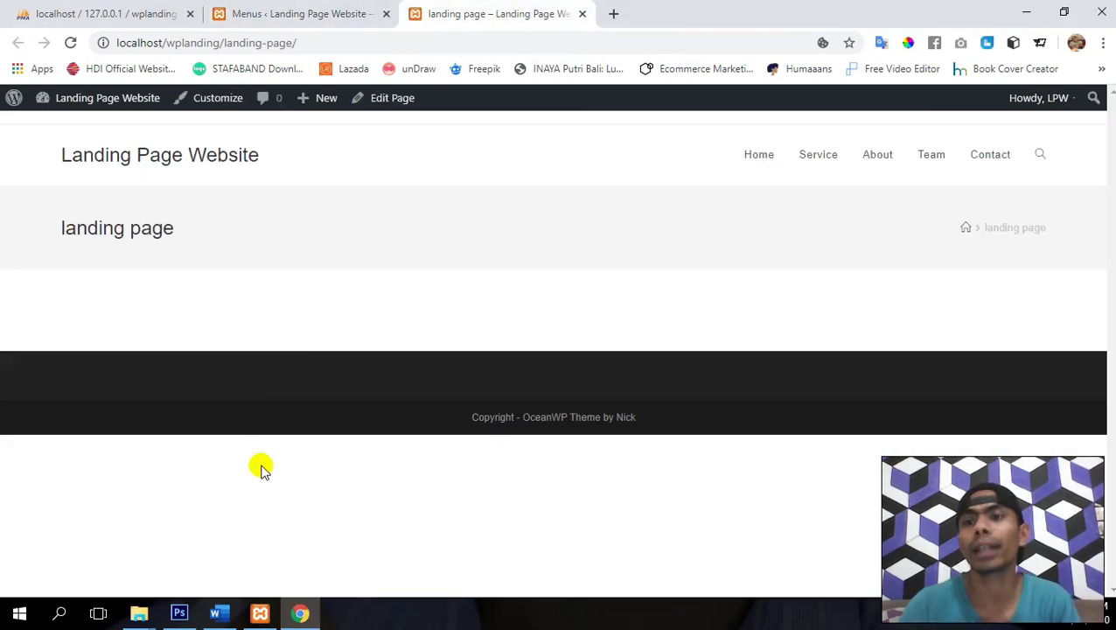
- Test the Home, Service, About, Team and Contact header anchors, then return to Menus
{"action": "left_click", "coordinate": [758, 155]}
{"action": "left_click", "coordinate": [820, 156]}
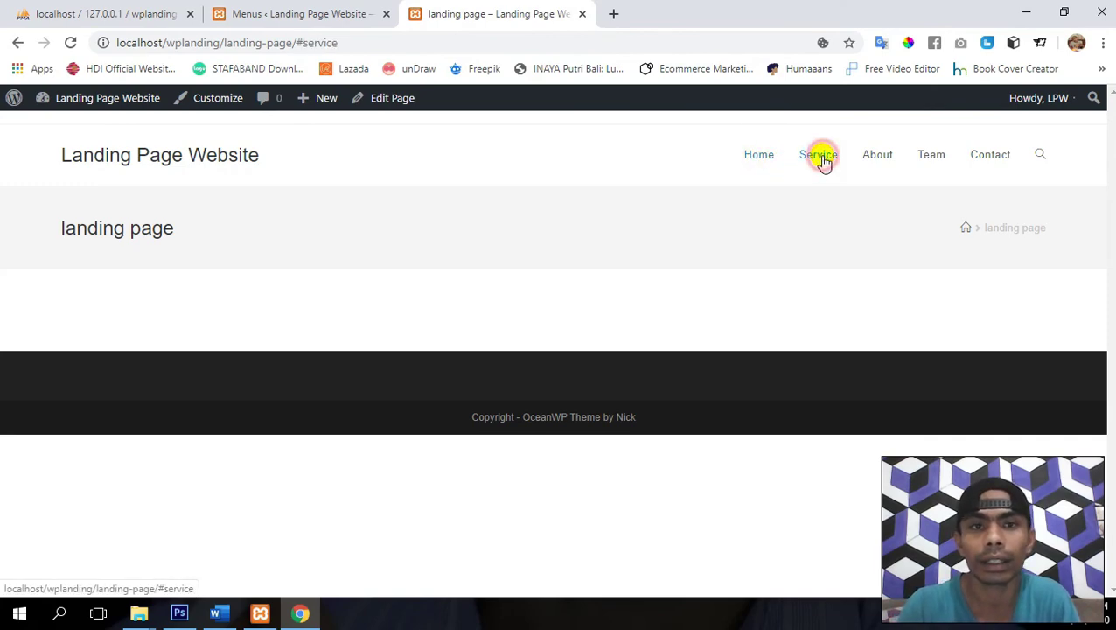
{"action": "left_click", "coordinate": [873, 155]}
{"action": "left_click", "coordinate": [933, 157]}
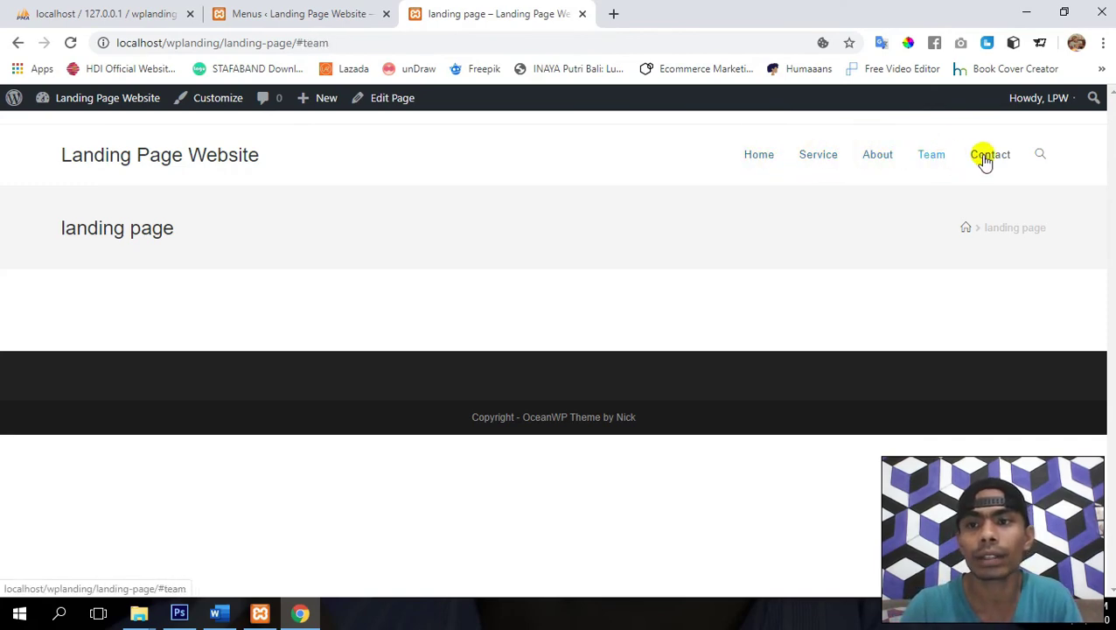
{"action": "left_click", "coordinate": [997, 158]}
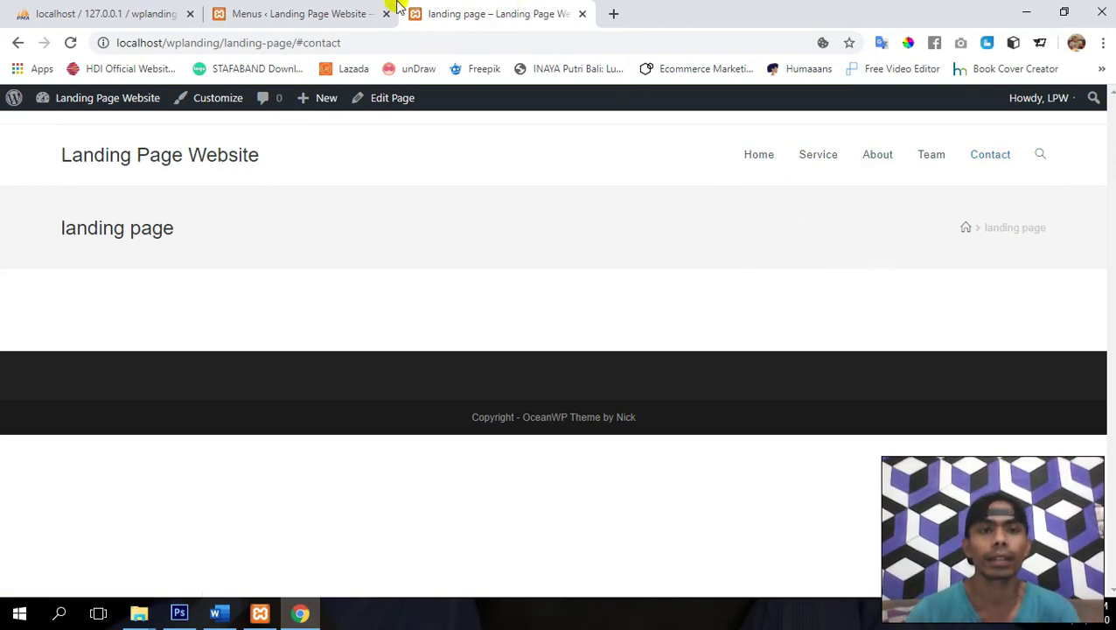
{"action": "left_click", "coordinate": [277, 9]}
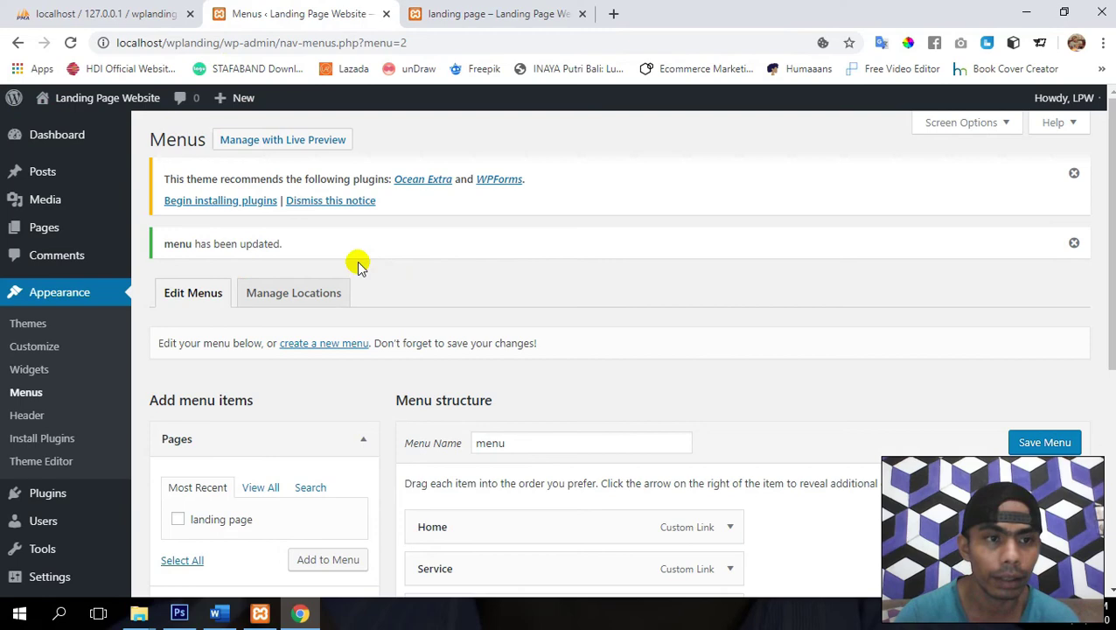
- Update the landing page from All Pages and launch Edit with Elementor
{"action": "left_click", "coordinate": [54, 235]}
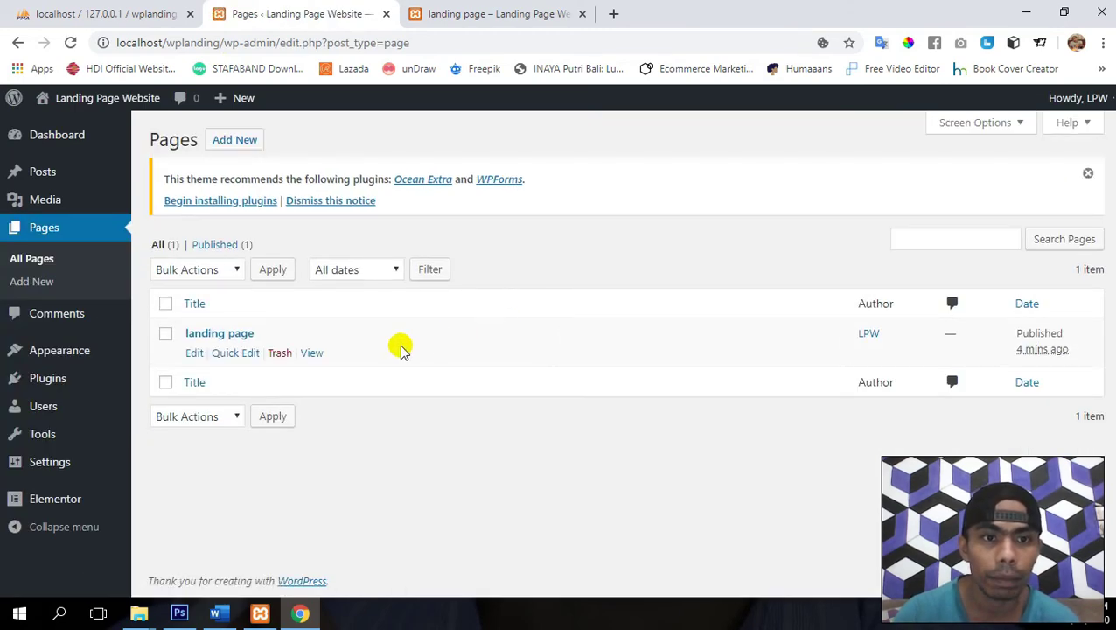
{"action": "left_click", "coordinate": [192, 355]}
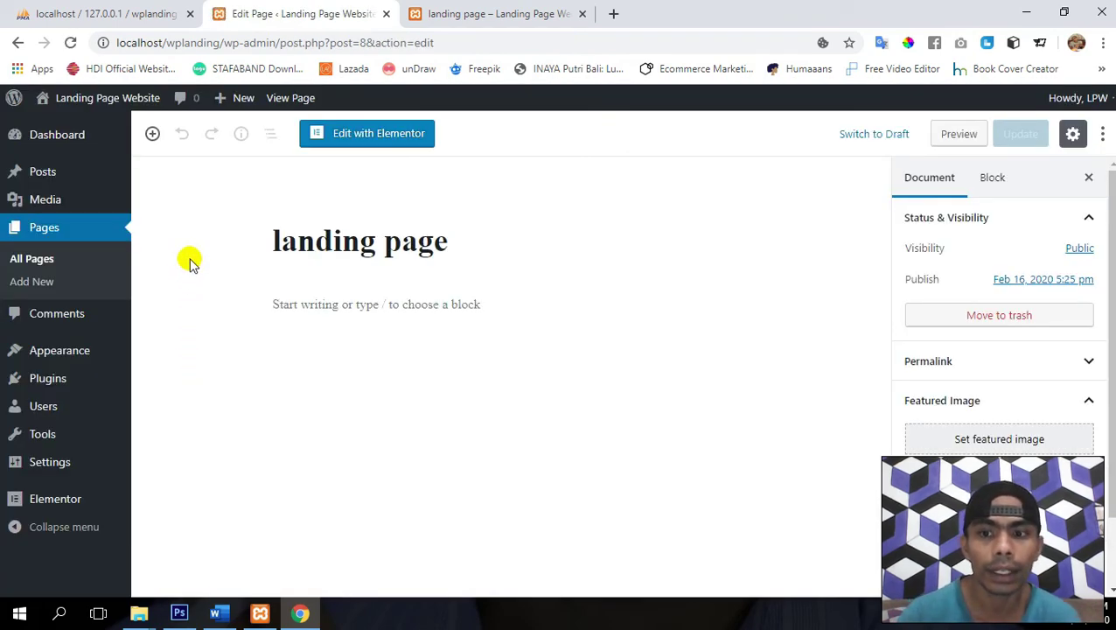
{"action": "scroll", "coordinate": [999, 350], "scroll_direction": "down", "scroll_amount": 1}
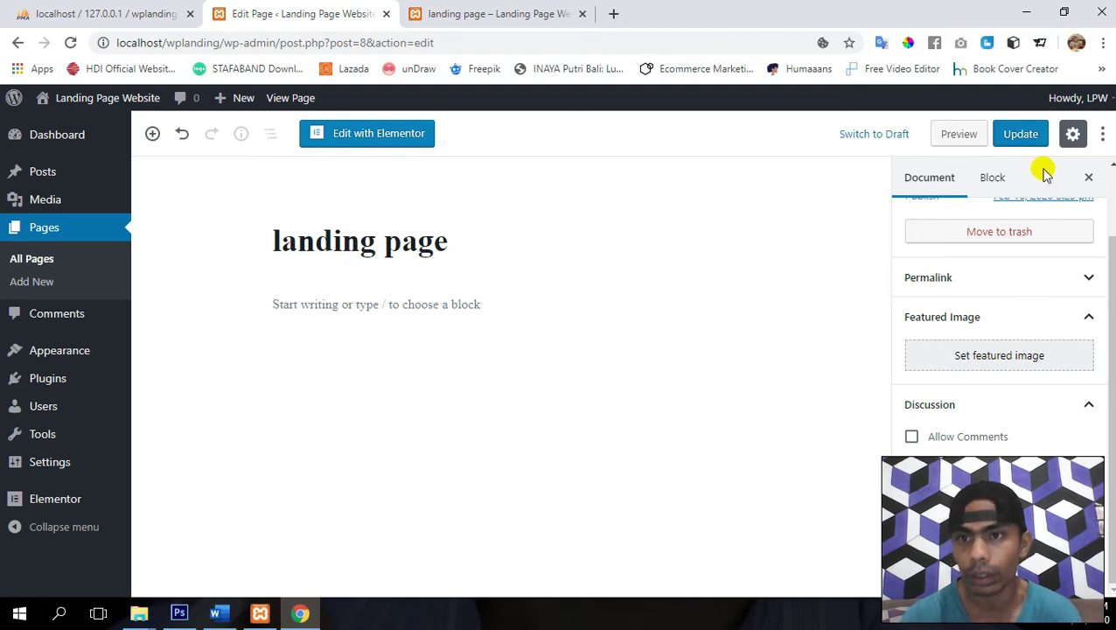
{"action": "left_click", "coordinate": [1020, 133]}
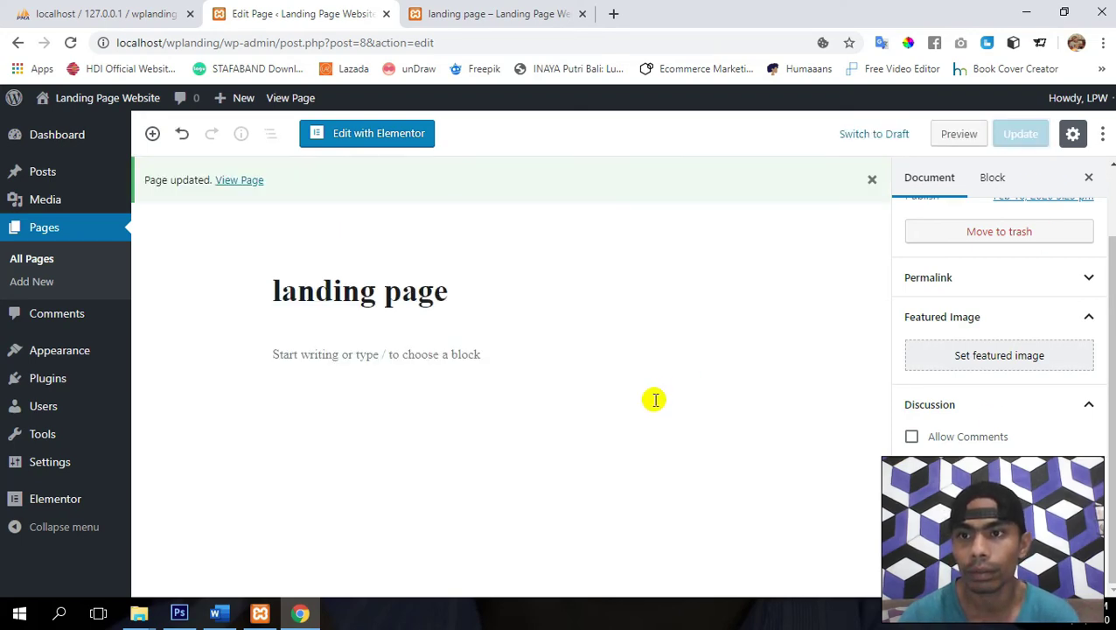
{"action": "left_click", "coordinate": [362, 141]}
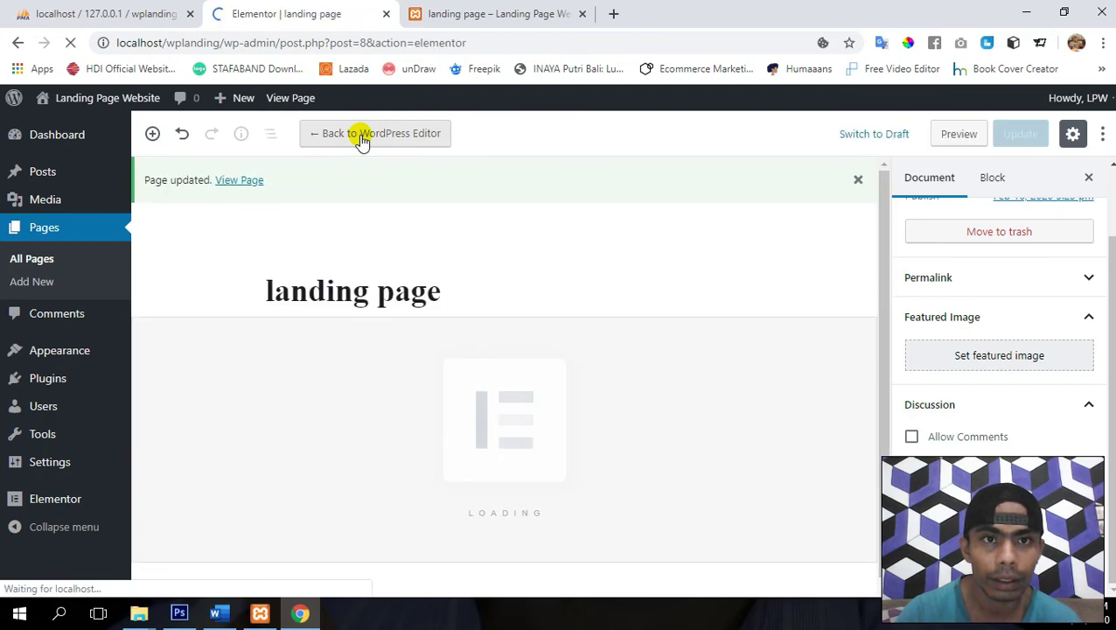
- Move the live page ahead of the editor, load the Dashboard, and use Elementor's View Page
{"action": "left_click", "coordinate": [503, 10]}
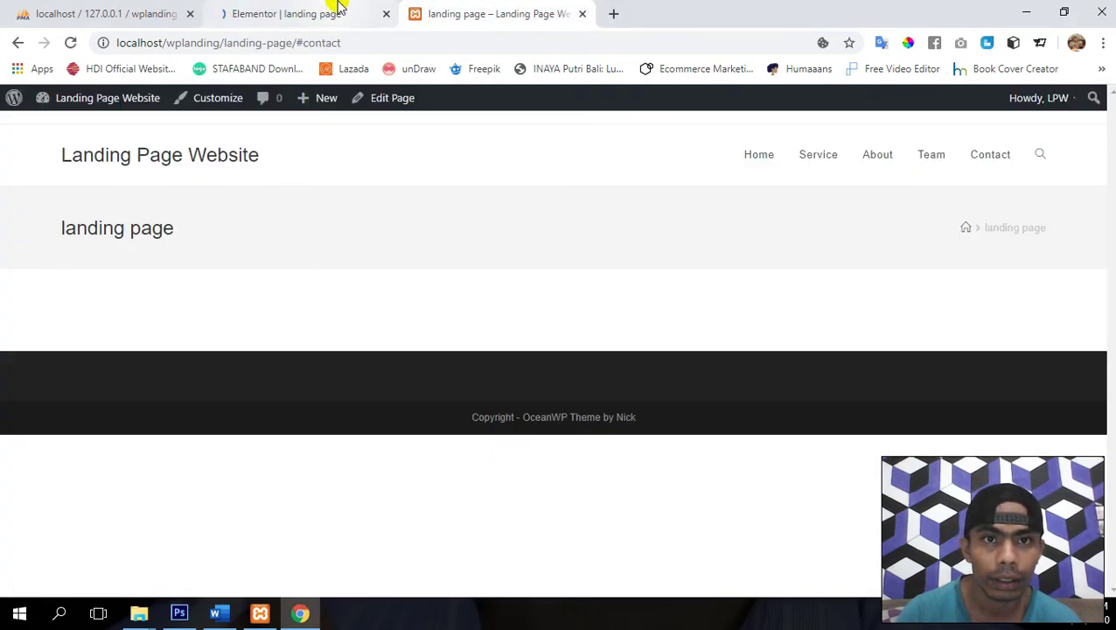
{"action": "left_click", "coordinate": [454, 13]}
{"action": "left_click_drag", "start_coordinate": [411, 13], "coordinate": [282, 12]}
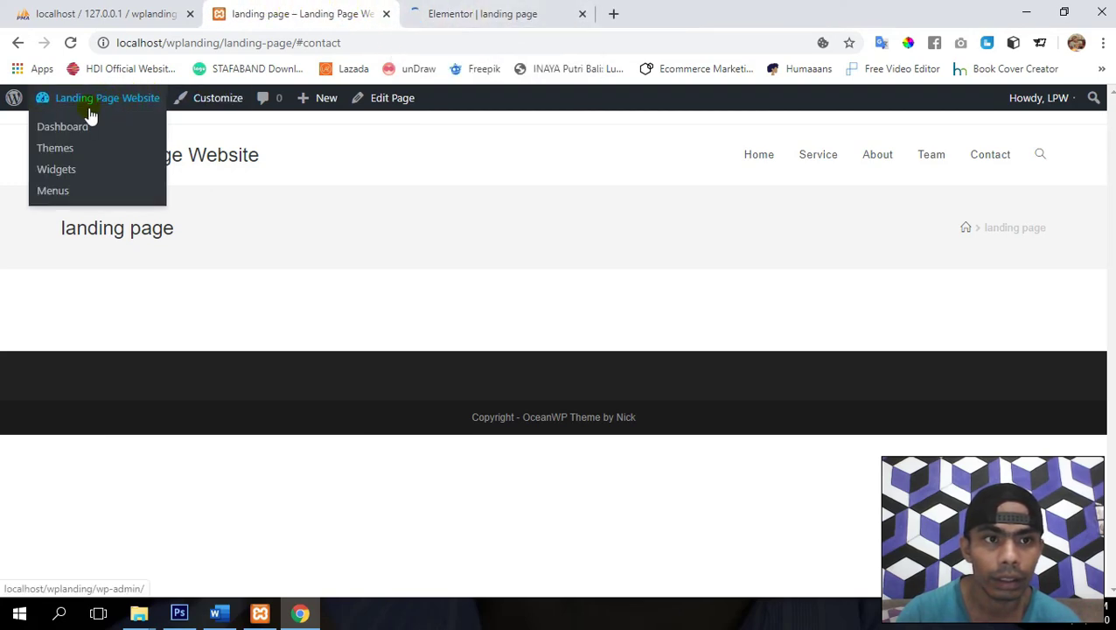
{"action": "left_click", "coordinate": [77, 128]}
{"action": "left_click", "coordinate": [450, 12]}
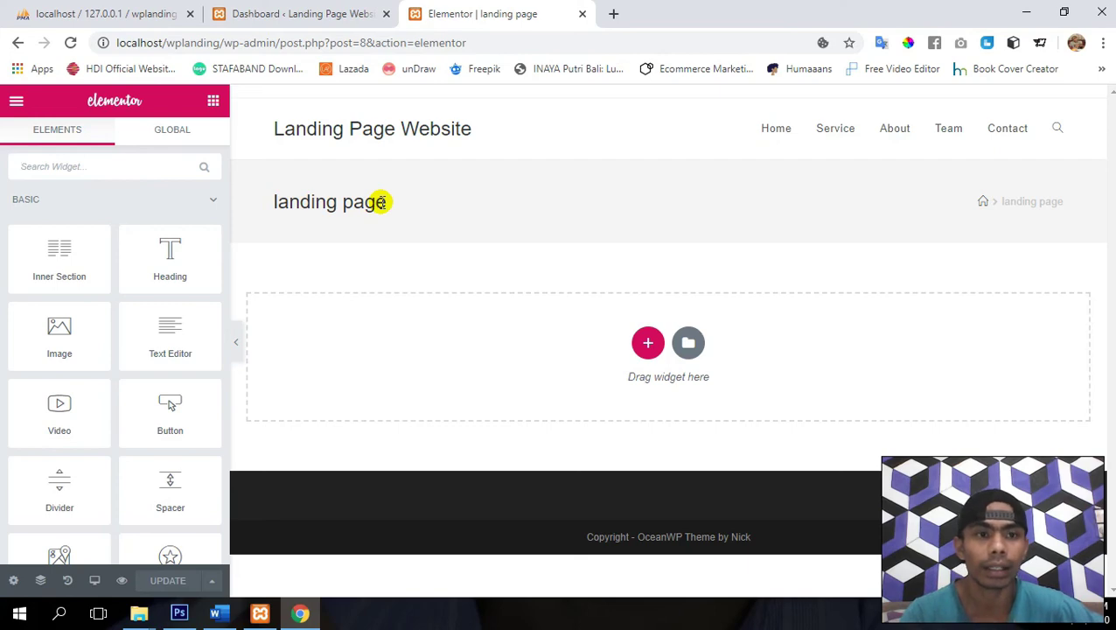
{"action": "left_click", "coordinate": [15, 103]}
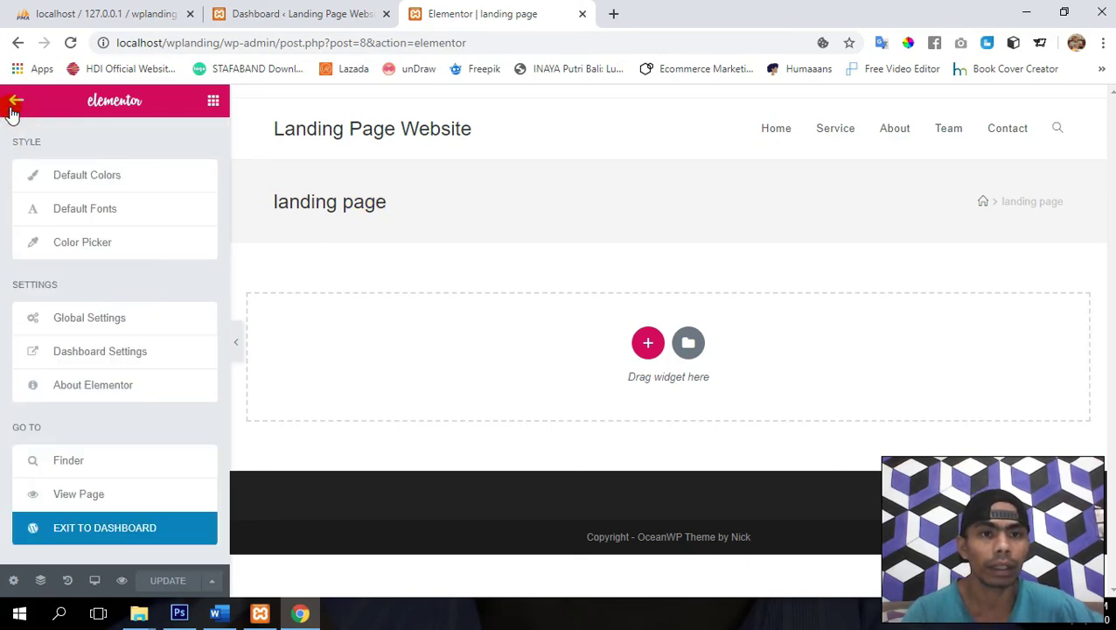
{"action": "left_click", "coordinate": [95, 495]}
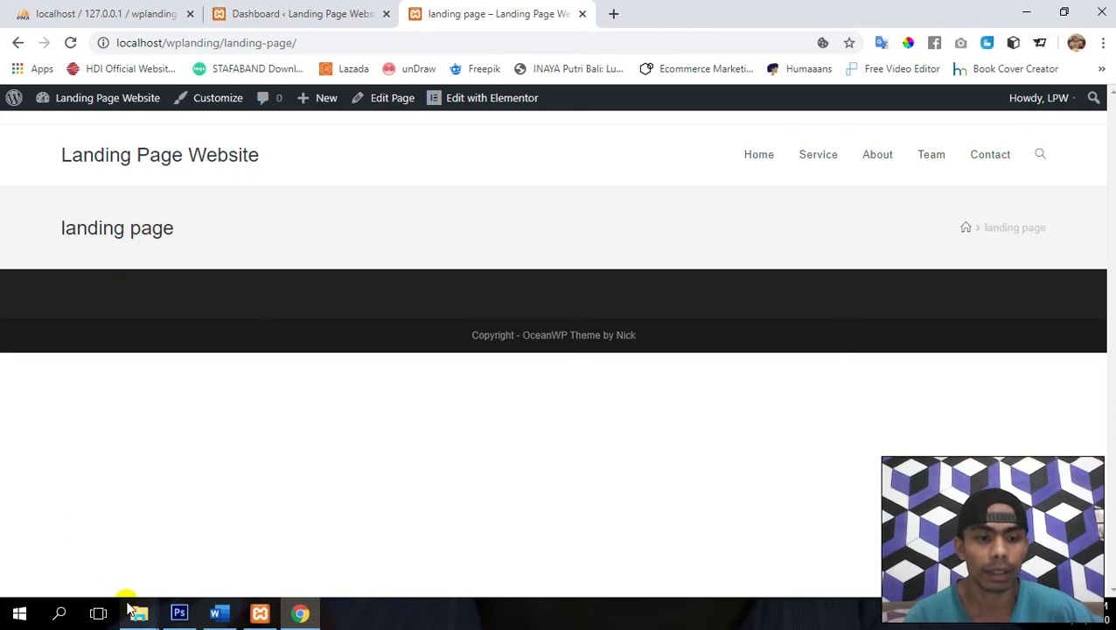
- Bring the plugins and Image folder windows forward in File Explorer
{"action": "mouse_move", "coordinate": [139, 612]}
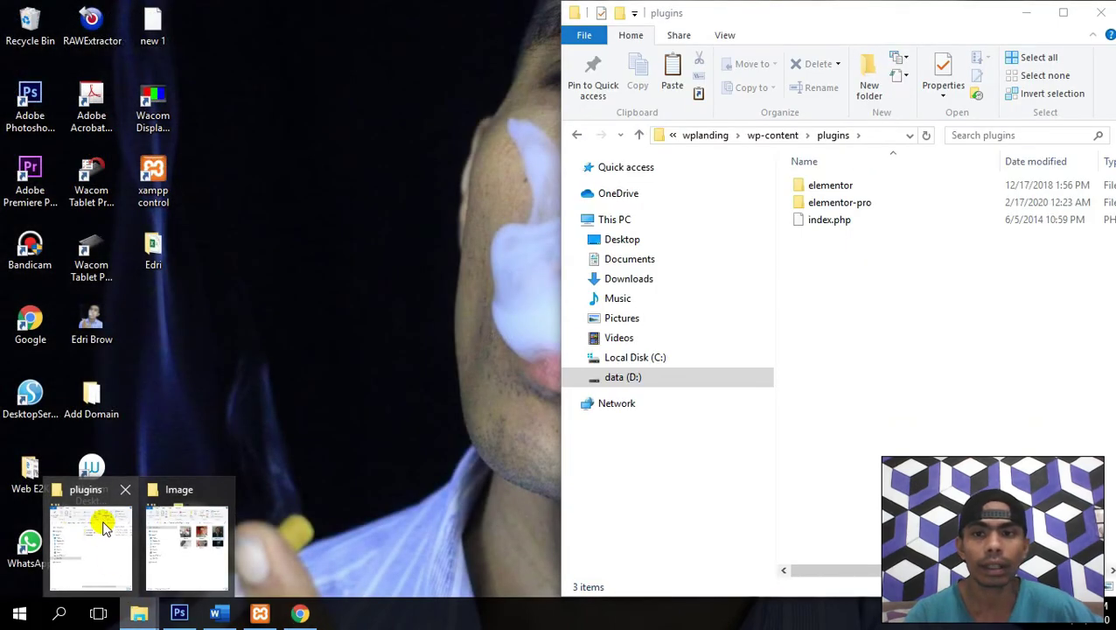
{"action": "left_click", "coordinate": [103, 525]}
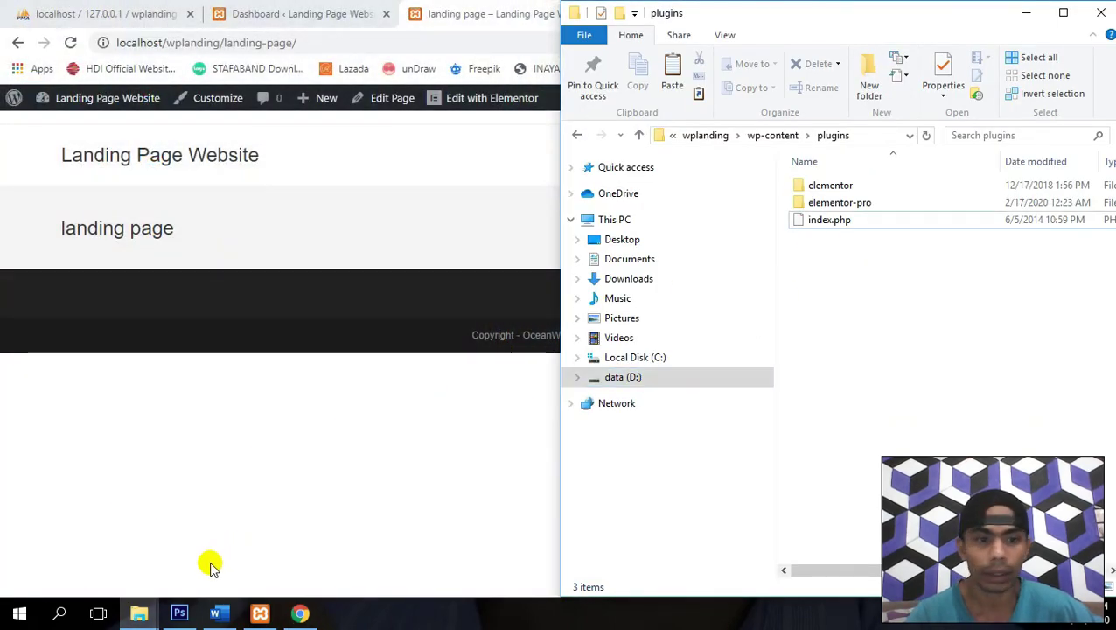
{"action": "mouse_move", "coordinate": [138, 612]}
{"action": "left_click", "coordinate": [193, 551]}
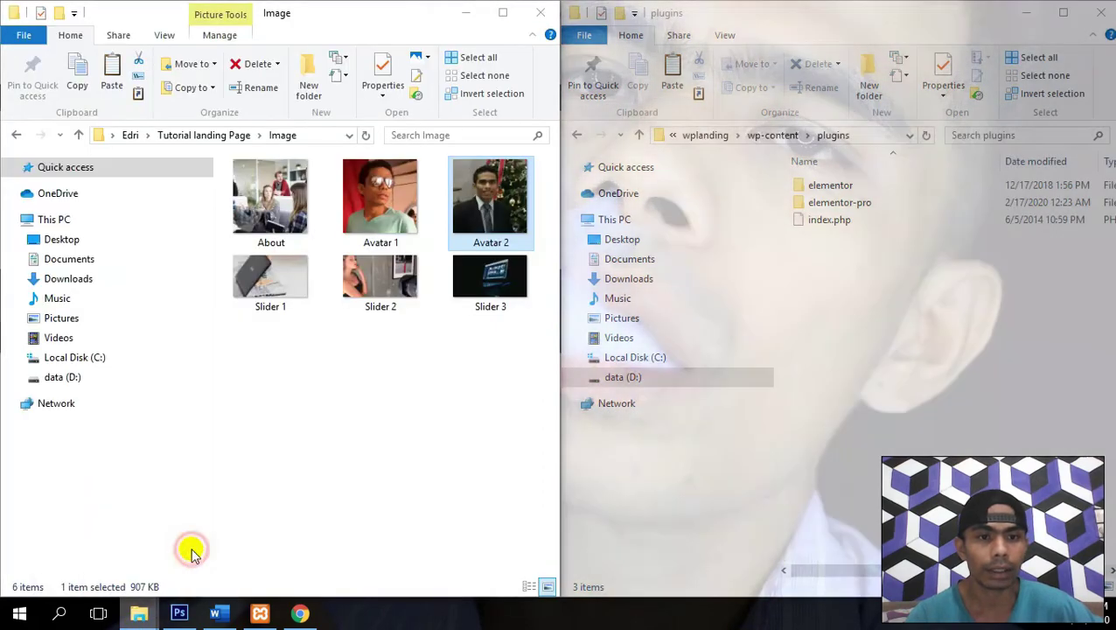
{"action": "left_click", "coordinate": [345, 411]}
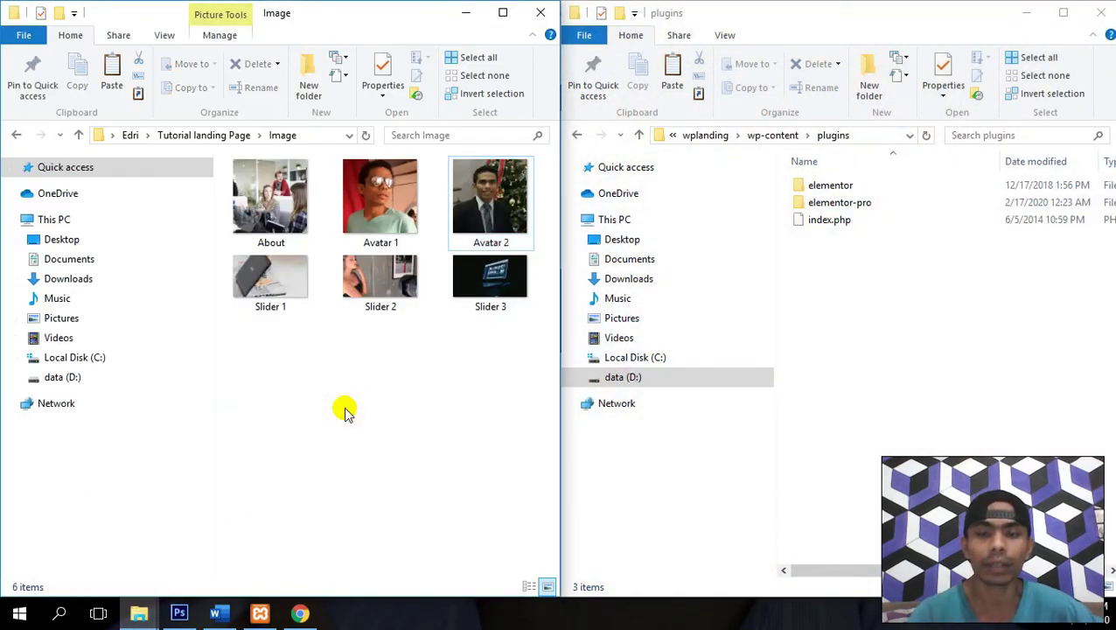
- Browse to Tutorial landing Page\WordPress\Plugin\Ocean Extra and select ocean-extra.1.4.30.zip
{"action": "key", "text": "BackSpace"}
{"action": "key", "text": "Right"}
{"action": "key", "text": "Right"}
{"action": "key", "text": "Right"}
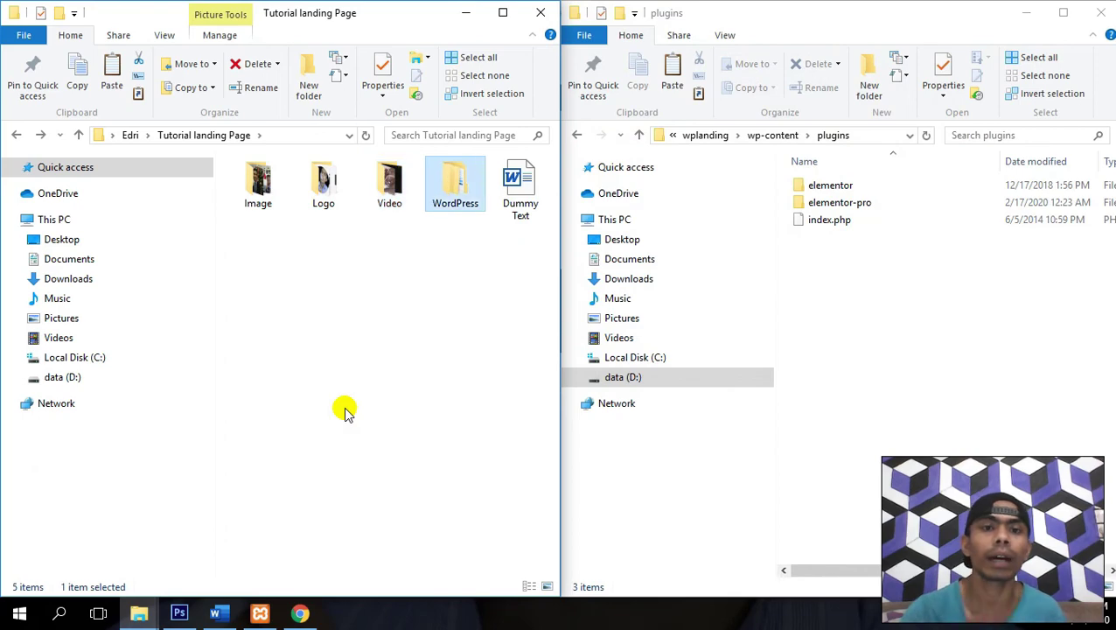
{"action": "key", "text": "Return"}
{"action": "key", "text": "Down"}
{"action": "key", "text": "Up"}
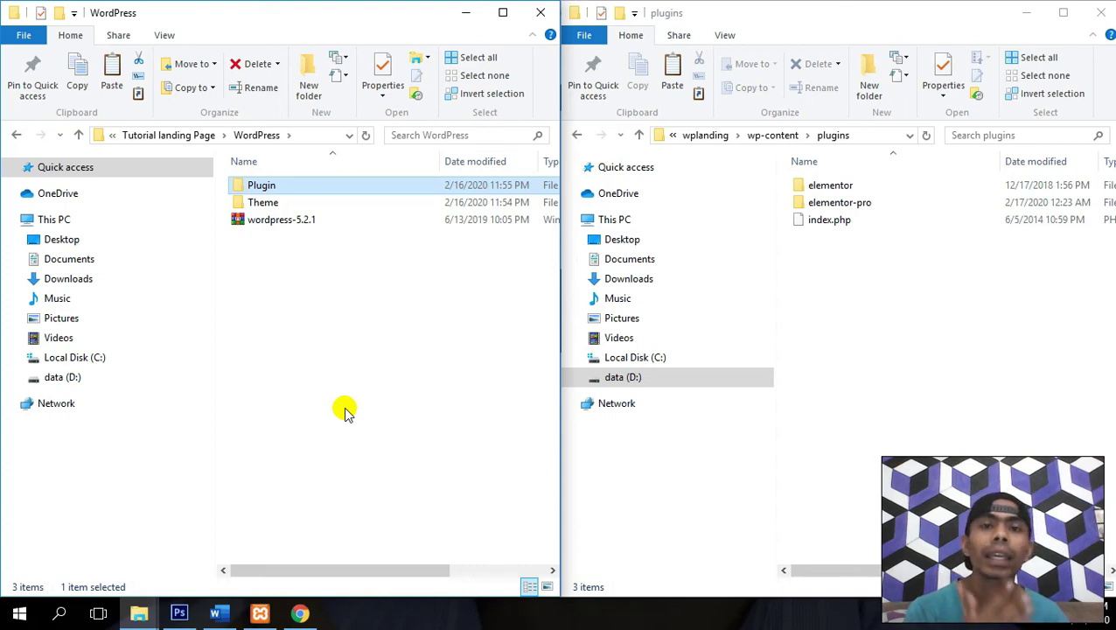
{"action": "key", "text": "Return"}
{"action": "key", "text": "Down"}
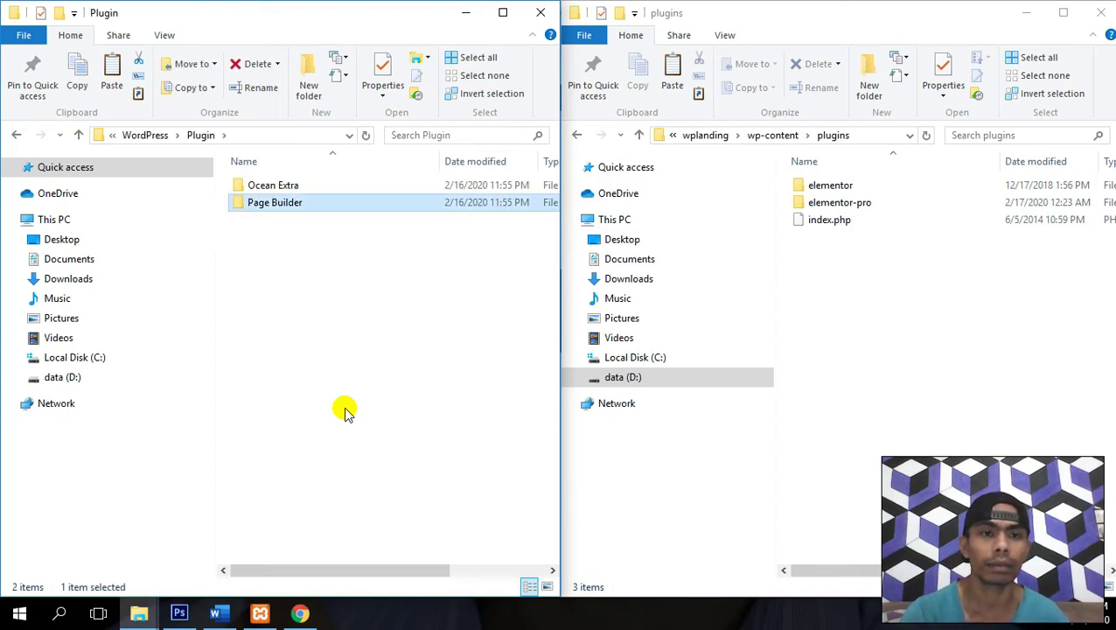
{"action": "key", "text": "Up"}
{"action": "key", "text": "Return"}
{"action": "key", "text": "Down"}
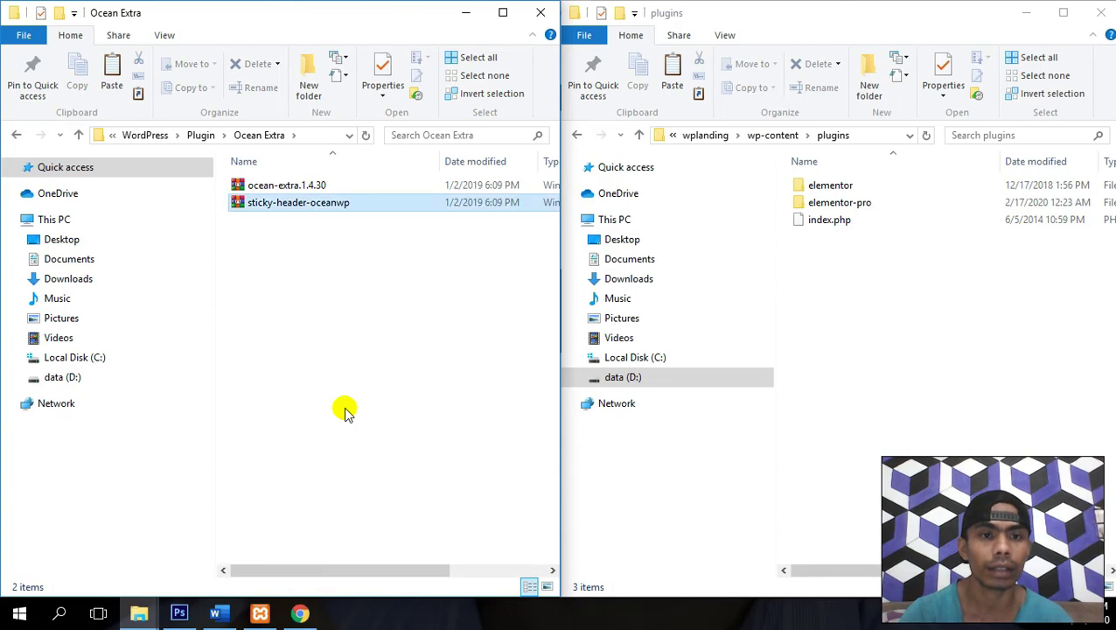
{"action": "key", "text": "Up"}
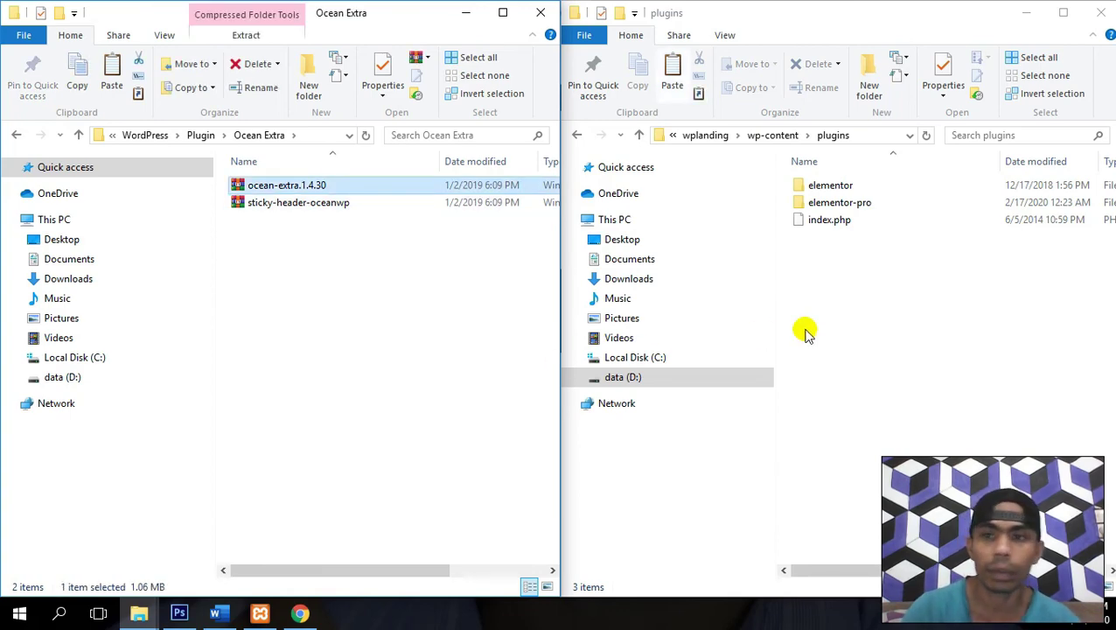
- Paste the archive into wplanding plugins, Extract Here, and delete the zip
{"action": "left_click", "coordinate": [1004, 338]}
{"action": "key", "text": "ctrl+v"}
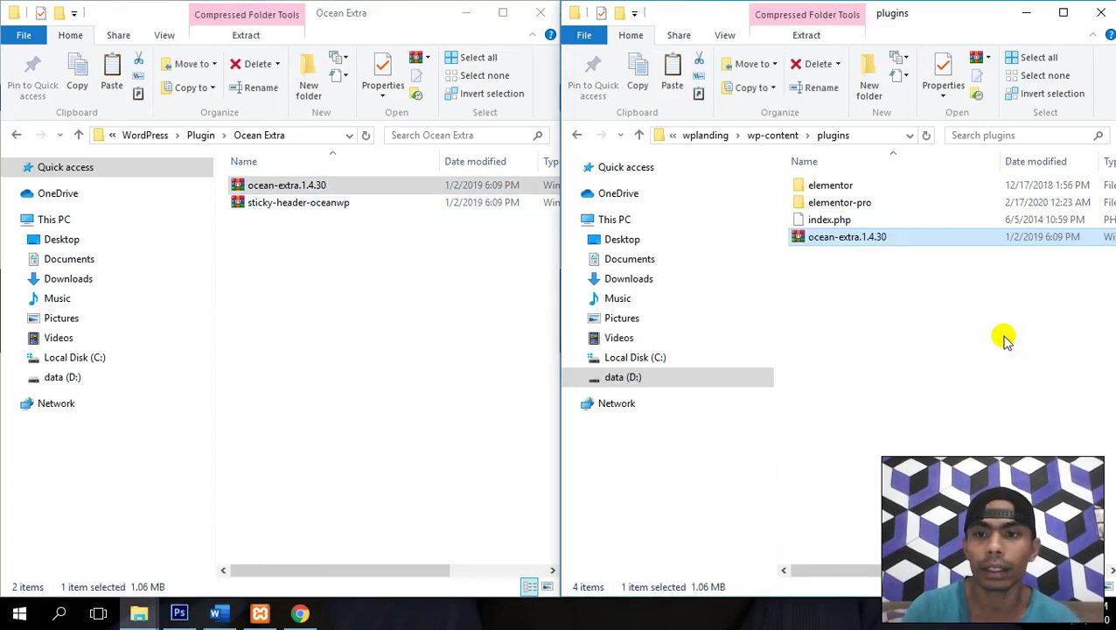
{"action": "key", "text": "shift+F10"}
{"action": "key", "text": "Down"}
{"action": "key", "text": "Down"}
{"action": "key", "text": "Down"}
{"action": "key", "text": "Down"}
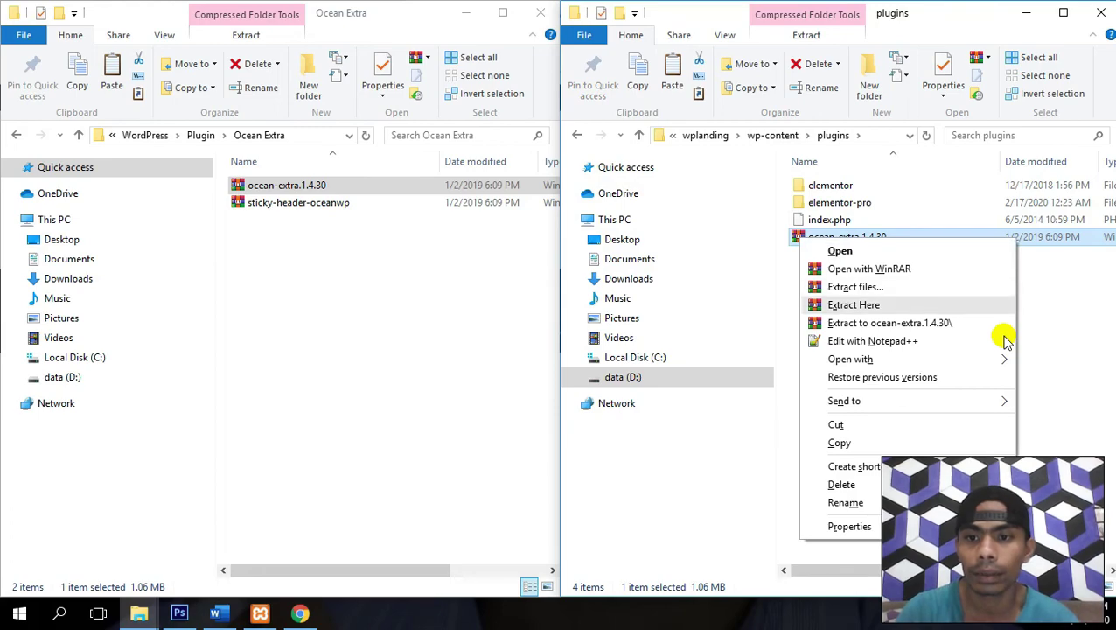
{"action": "key", "text": "Return"}
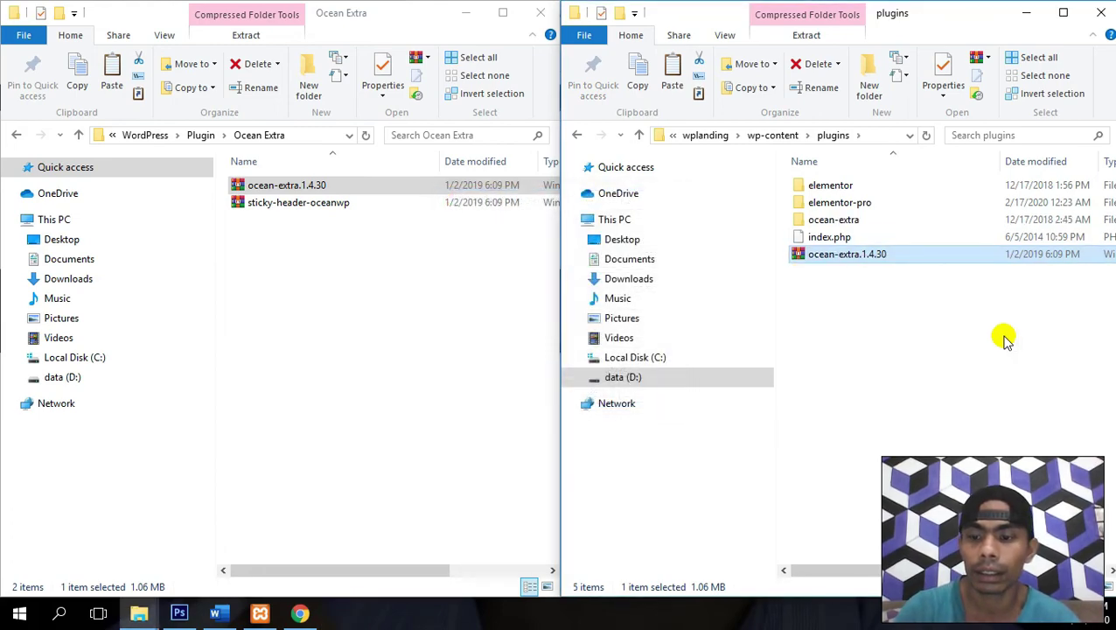
{"action": "key", "text": "Delete"}
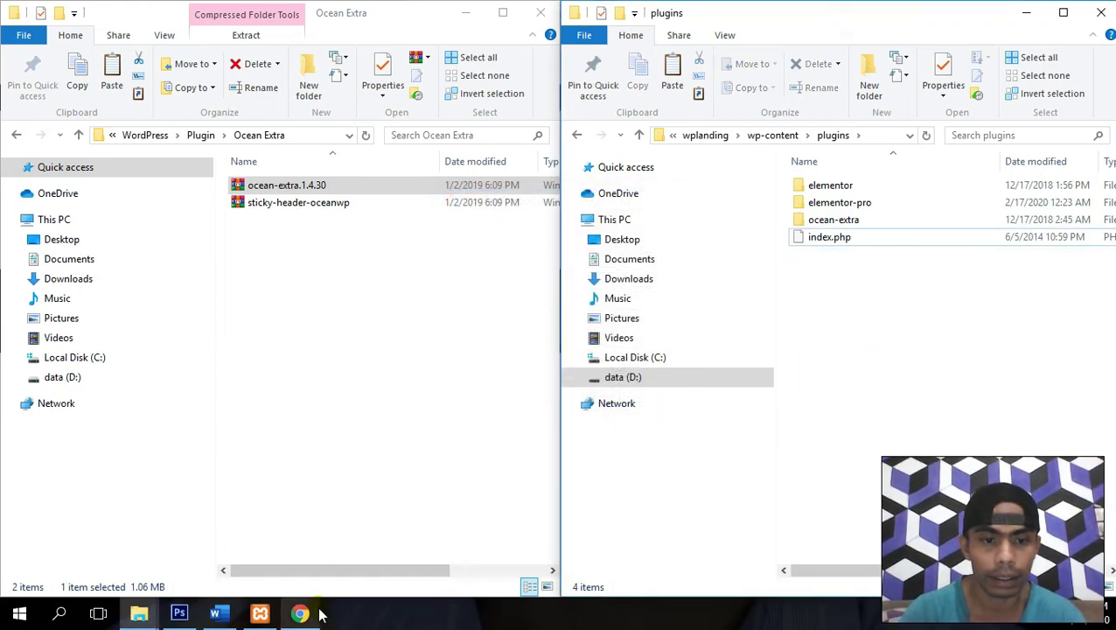
- Activate Ocean Extra on the Plugins page and dismiss the Ocean Sticky Header notice
{"action": "mouse_move", "coordinate": [319, 613]}
{"action": "left_click", "coordinate": [299, 536]}
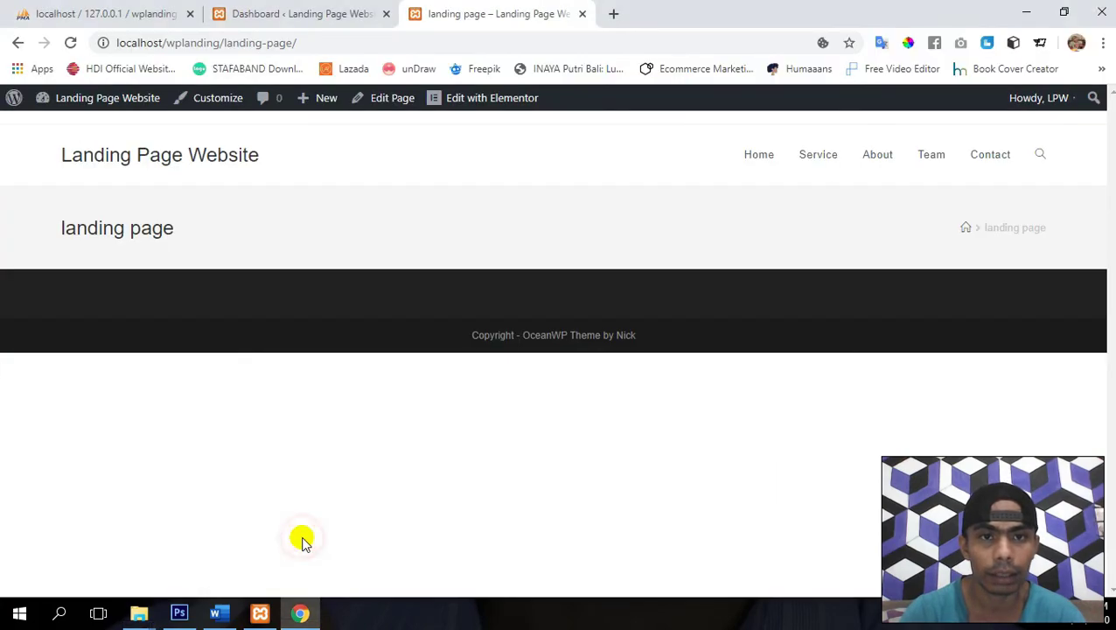
{"action": "left_click", "coordinate": [285, 11]}
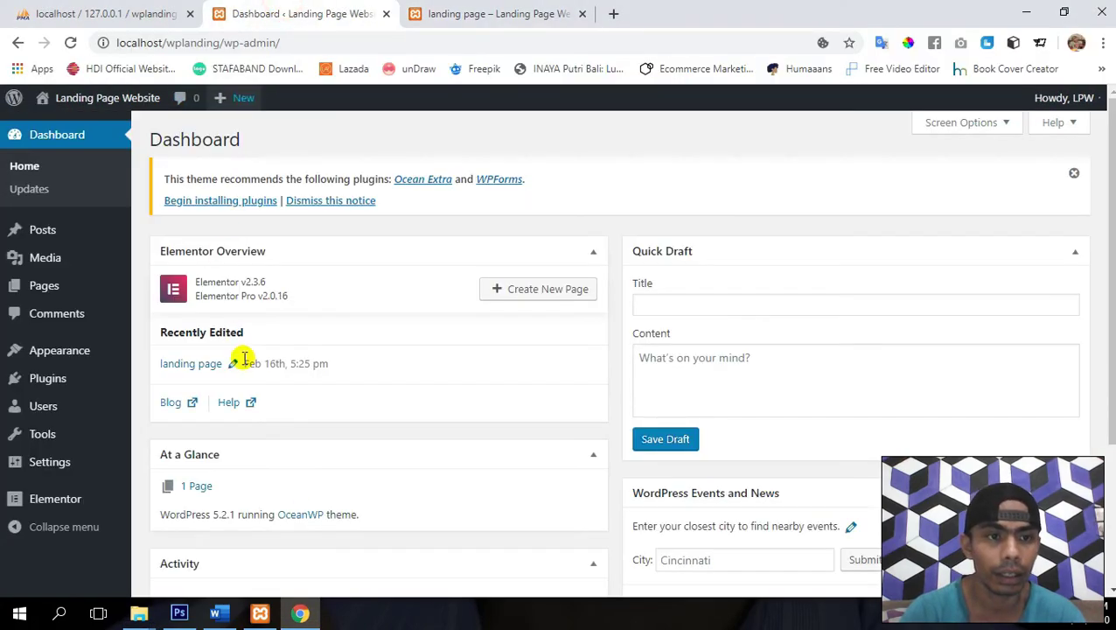
{"action": "left_click", "coordinate": [48, 383]}
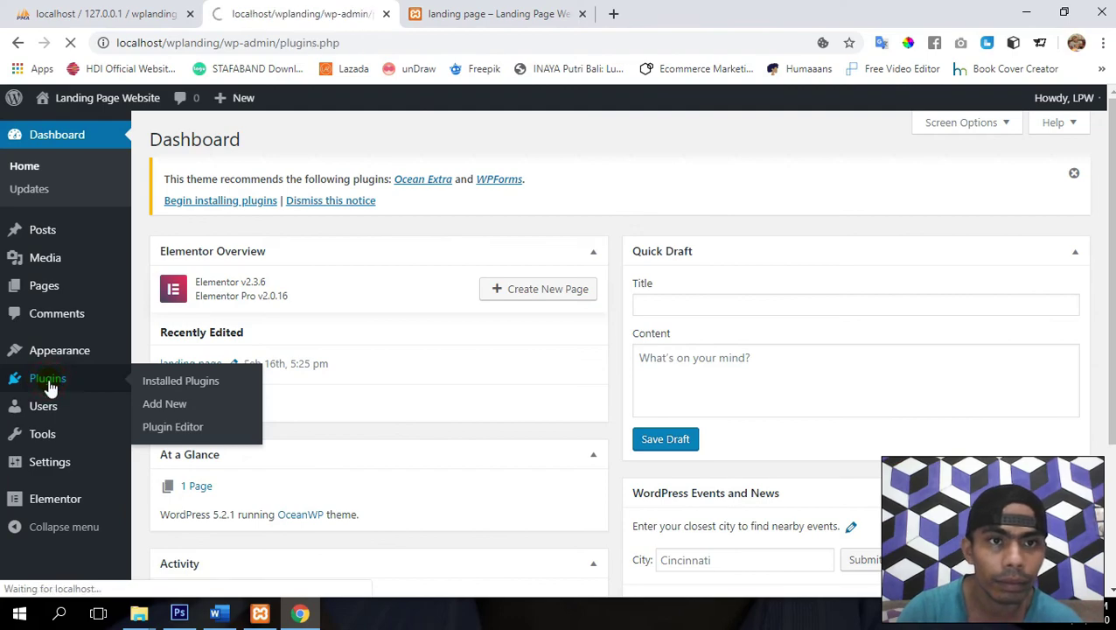
{"action": "scroll", "coordinate": [423, 376], "scroll_direction": "down", "scroll_amount": 2}
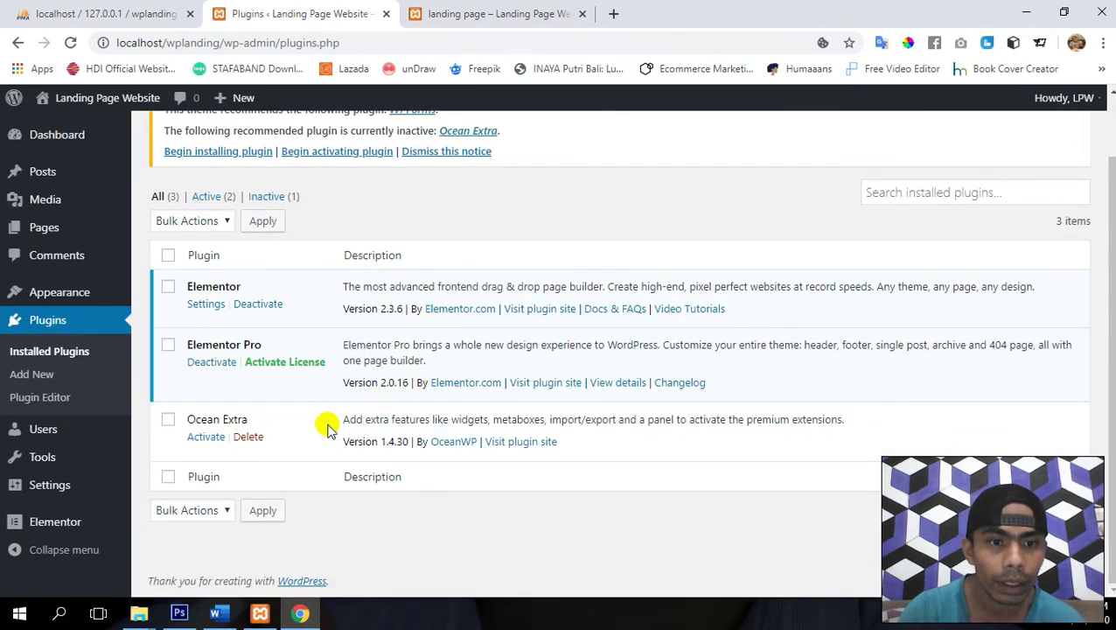
{"action": "left_click", "coordinate": [210, 436]}
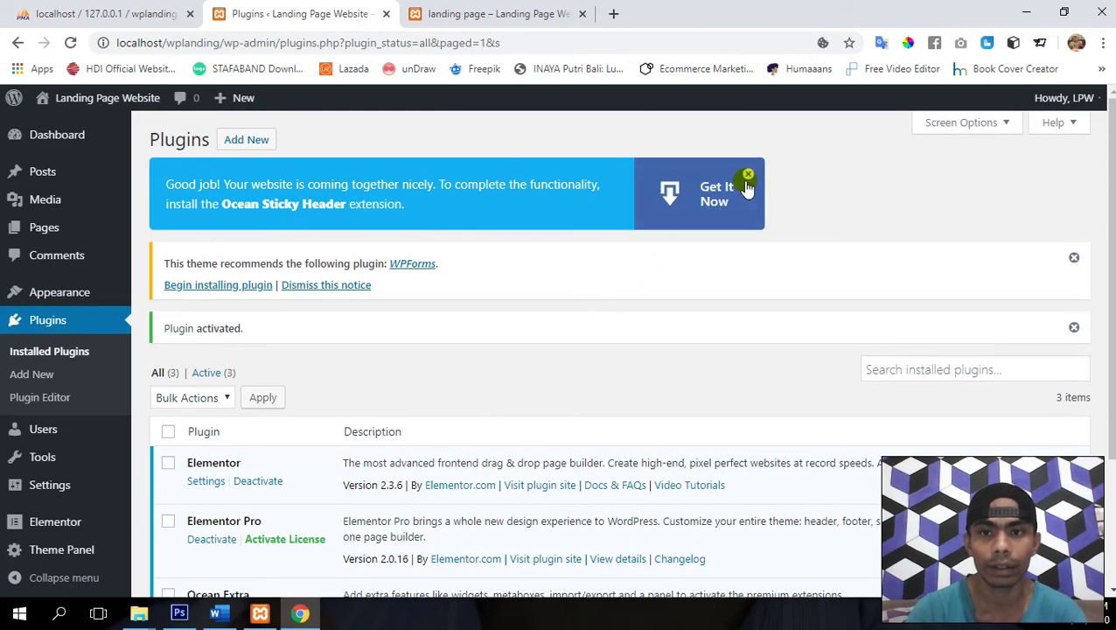
{"action": "left_click", "coordinate": [749, 175]}
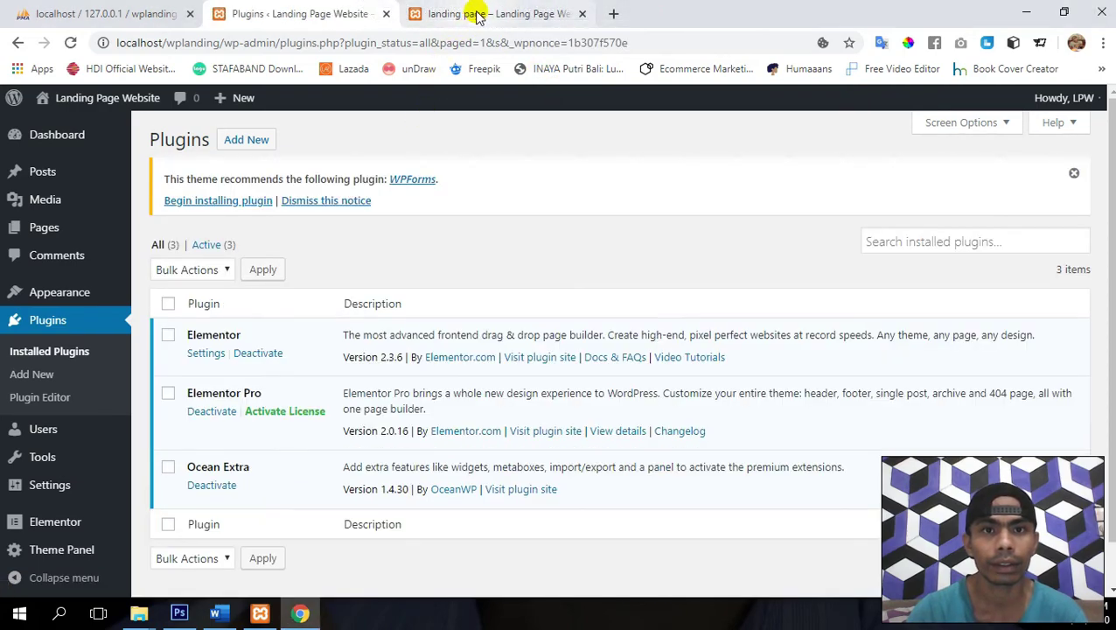
{"action": "left_click", "coordinate": [478, 16]}
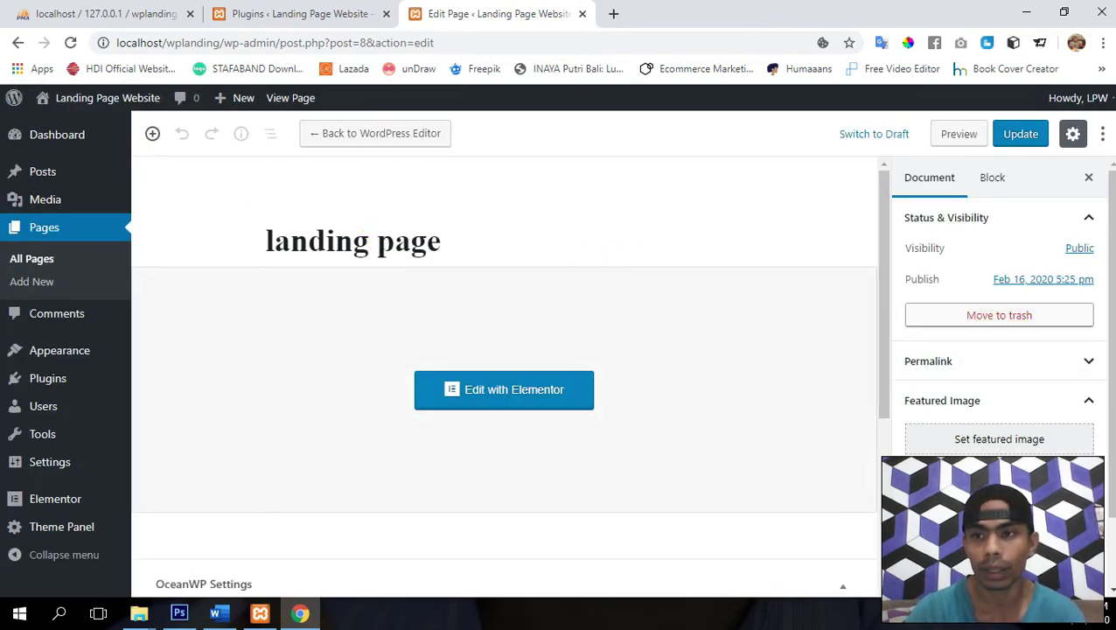
- Set OceanWP Title's Display Page Title to Disable and update the landing page
{"action": "scroll", "coordinate": [999, 333], "scroll_direction": "down", "scroll_amount": 1}
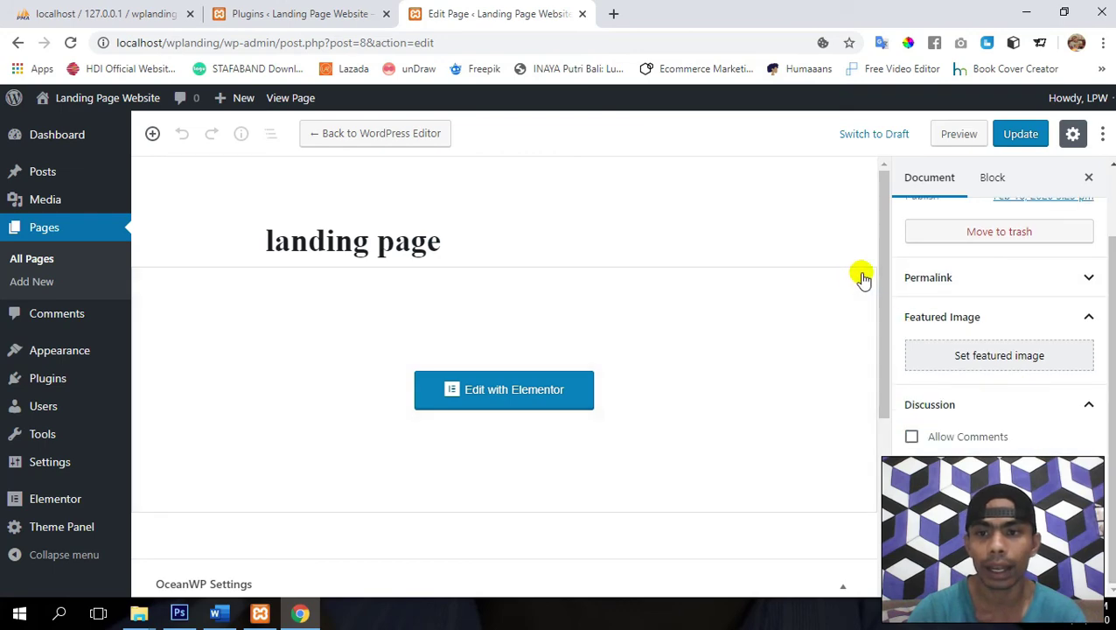
{"action": "scroll", "coordinate": [888, 275], "scroll_direction": "down", "scroll_amount": 3}
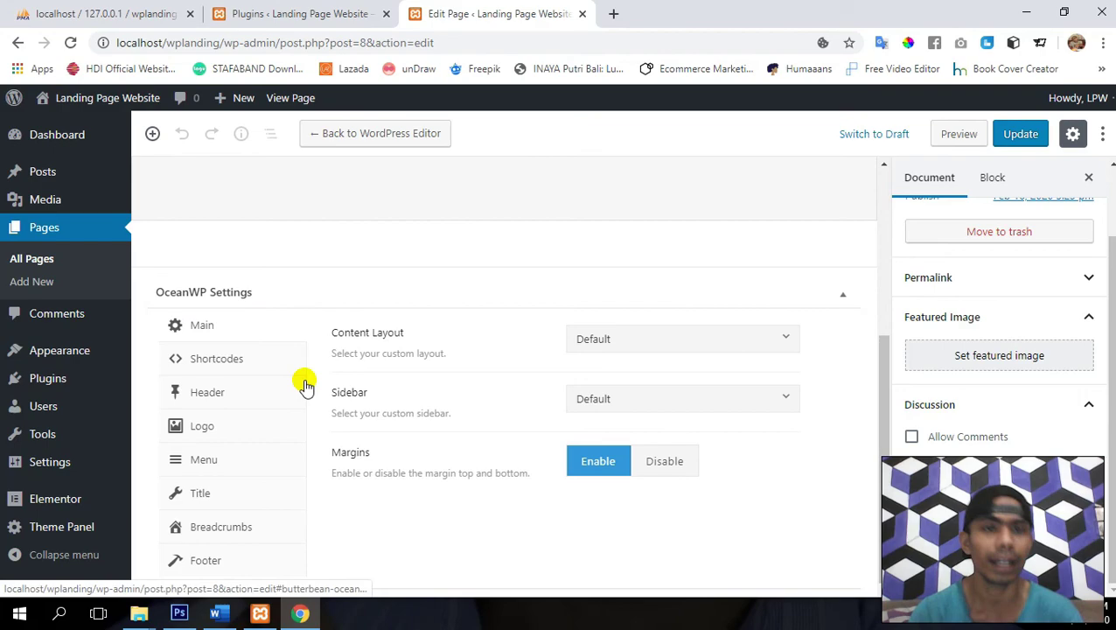
{"action": "left_click", "coordinate": [301, 13]}
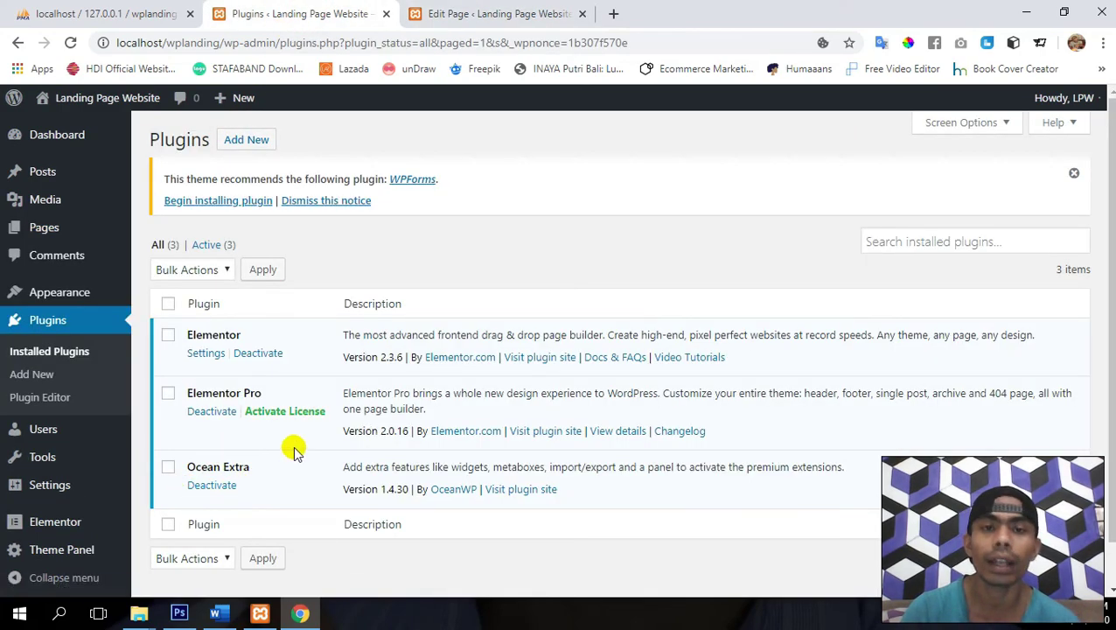
{"action": "left_click", "coordinate": [482, 10]}
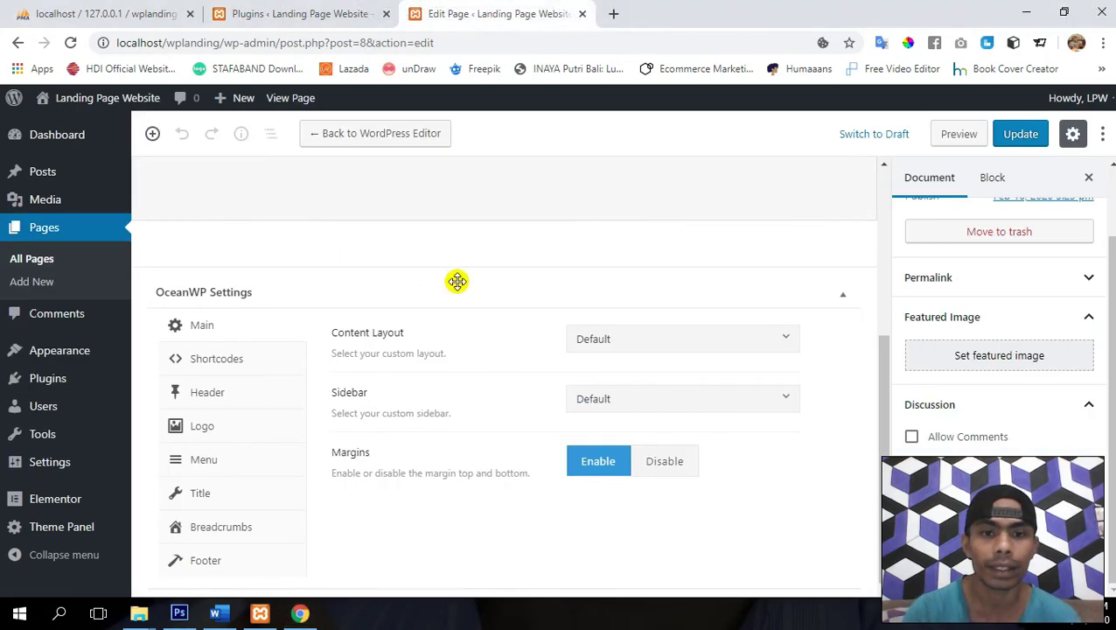
{"action": "left_click", "coordinate": [214, 395]}
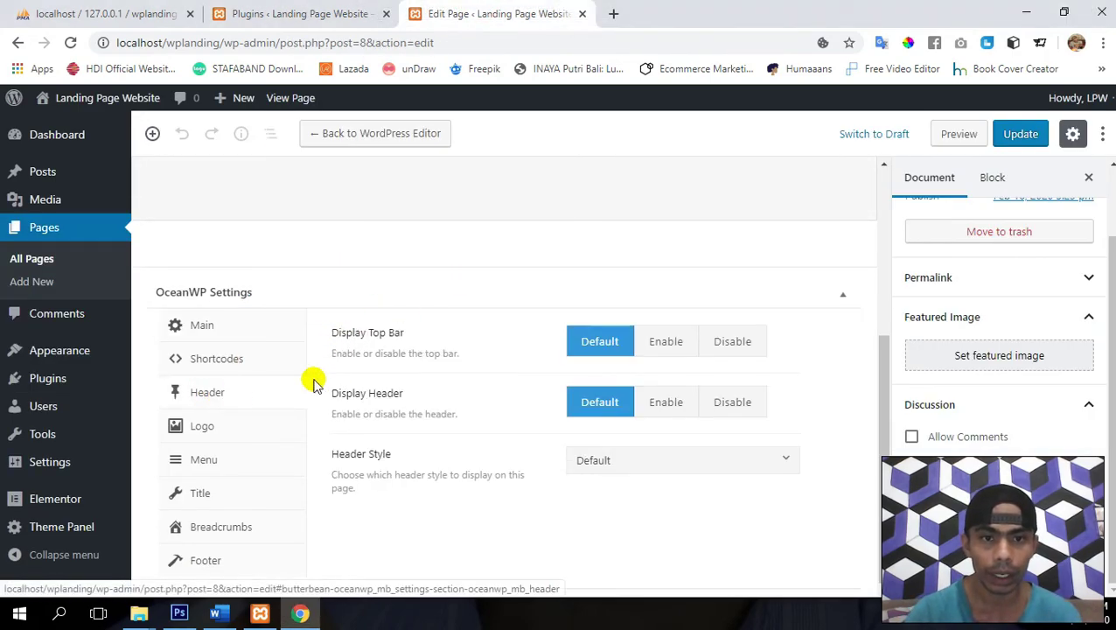
{"action": "left_click", "coordinate": [217, 493]}
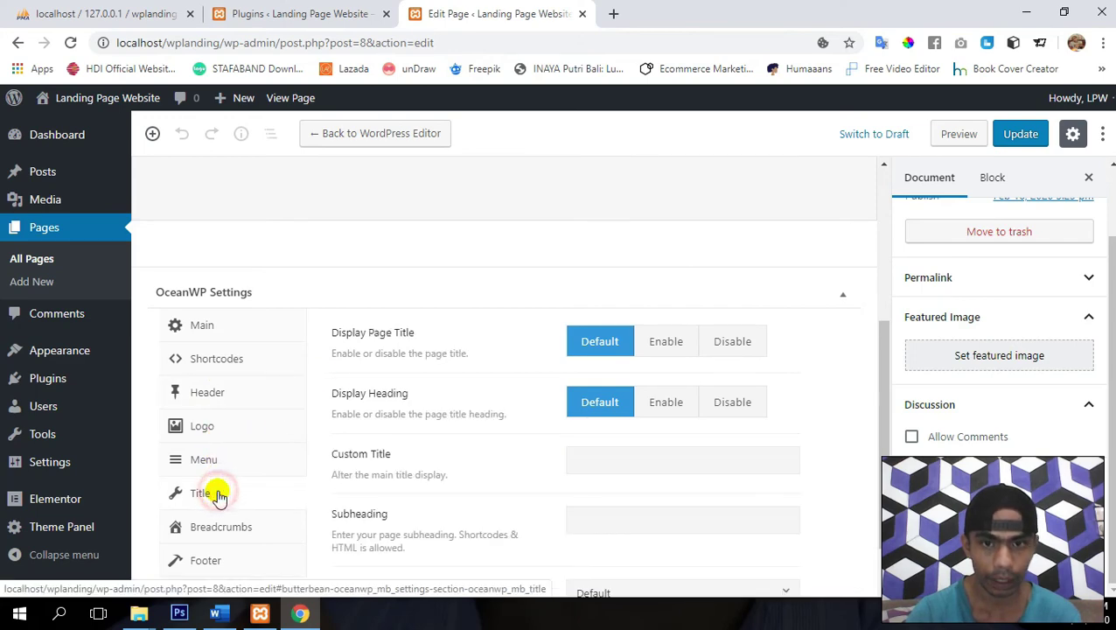
{"action": "left_click", "coordinate": [734, 341]}
{"action": "left_click", "coordinate": [1017, 139]}
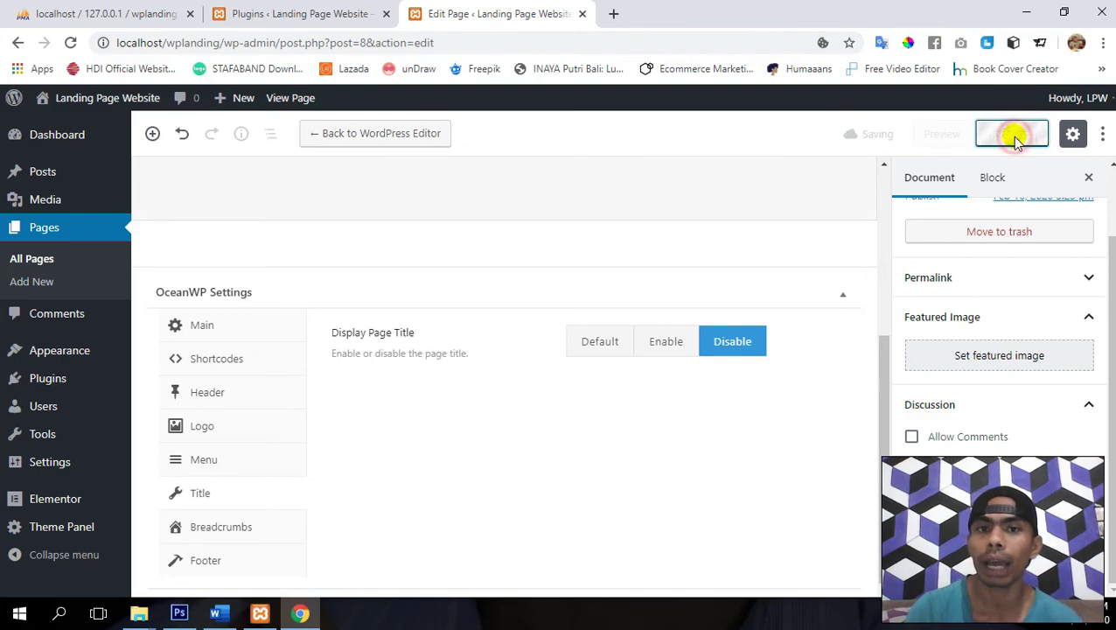
- Reorder the plugins page after the editor, view the live site, and reach Settings > General
{"action": "left_click", "coordinate": [282, 7]}
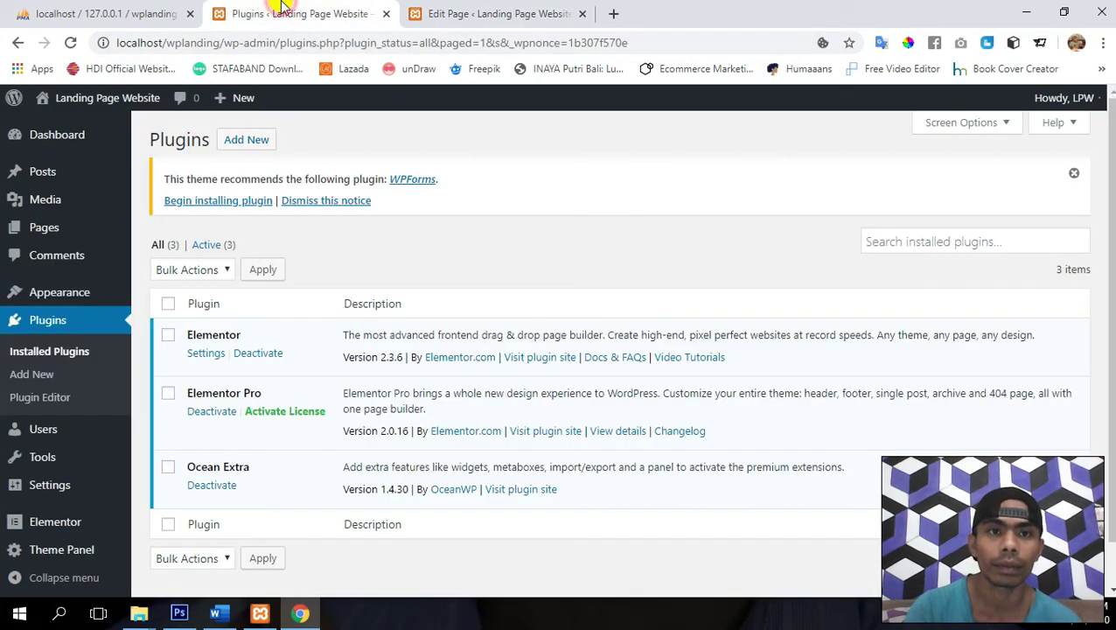
{"action": "left_click_drag", "start_coordinate": [262, 9], "coordinate": [457, 16]}
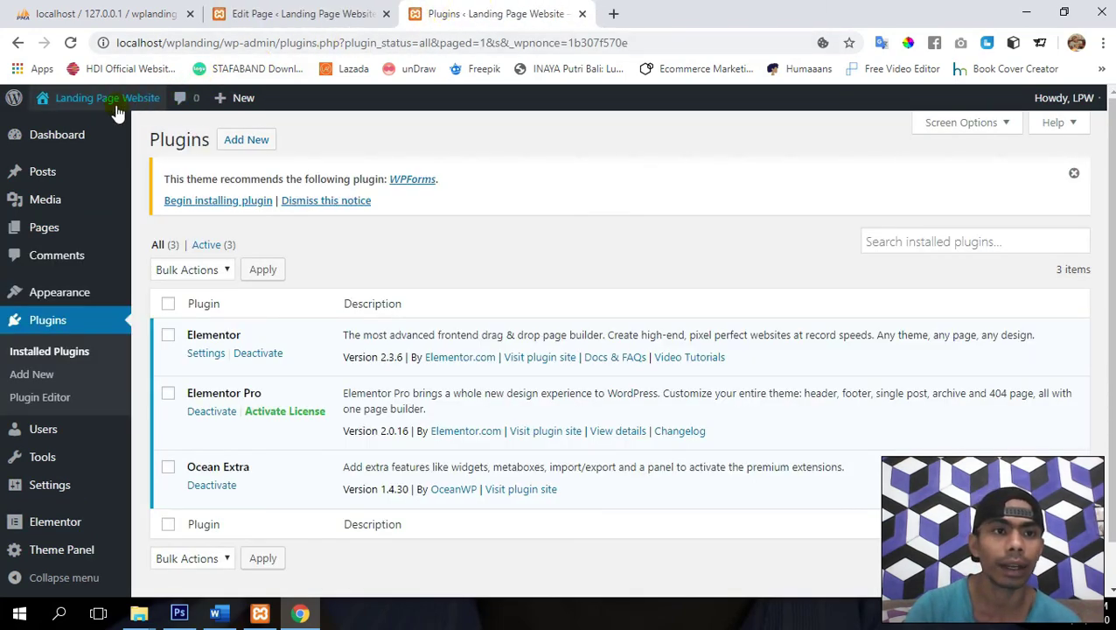
{"action": "left_click", "coordinate": [63, 129]}
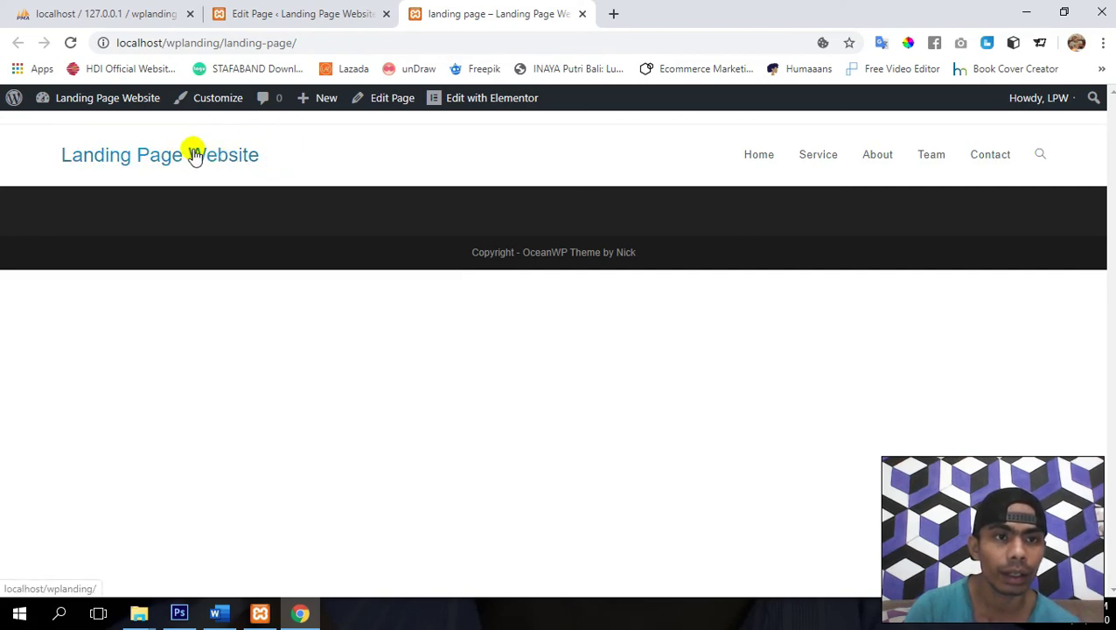
{"action": "left_click", "coordinate": [308, 9]}
{"action": "mouse_move", "coordinate": [59, 464]}
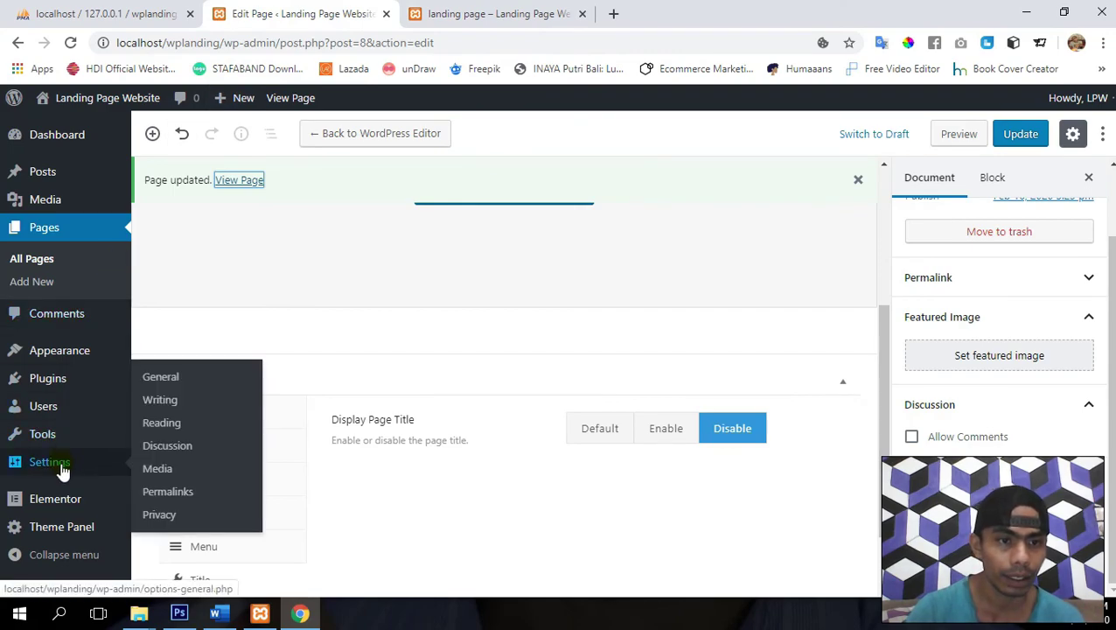
{"action": "left_click", "coordinate": [174, 387]}
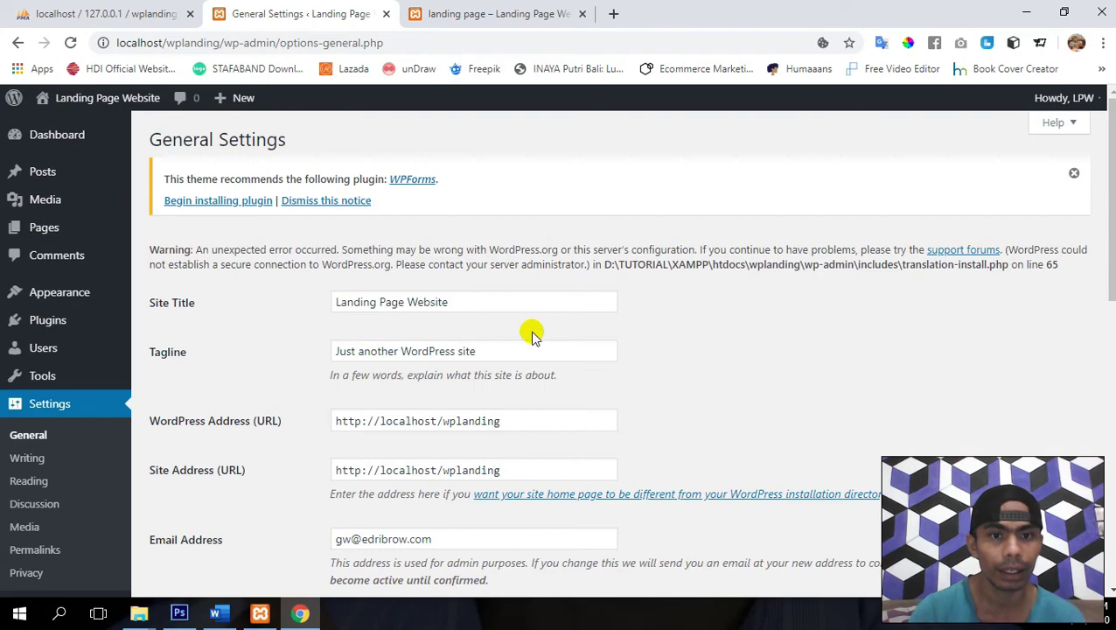
- Overwrite the default tagline and compare the settings against the live landing page
{"action": "scroll", "coordinate": [534, 332], "scroll_direction": "down", "scroll_amount": 2}
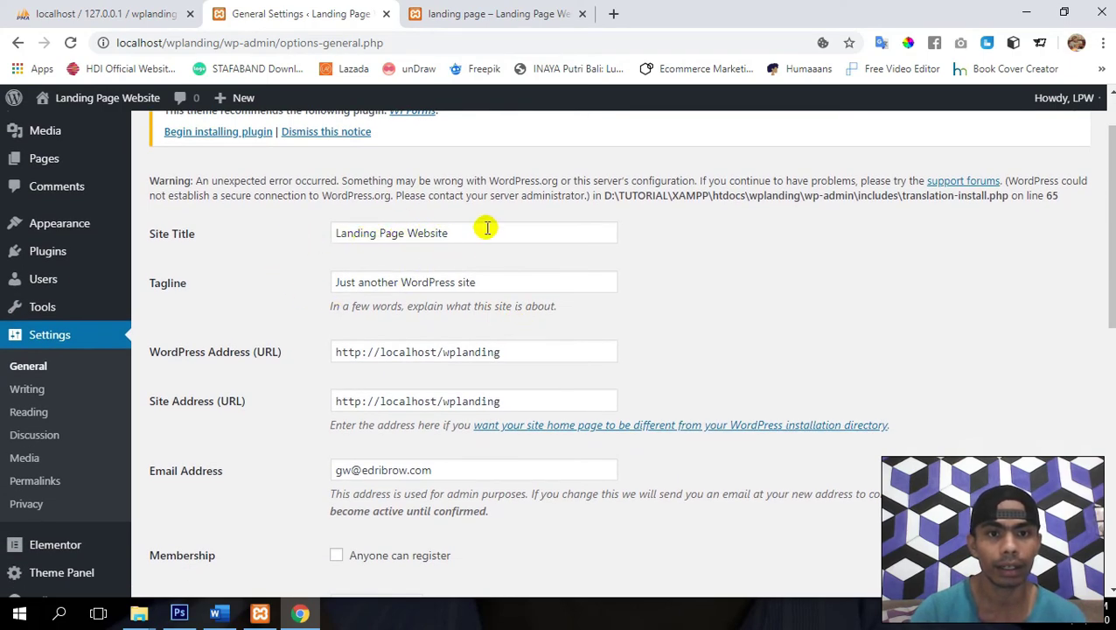
{"action": "triple_click", "coordinate": [402, 280]}
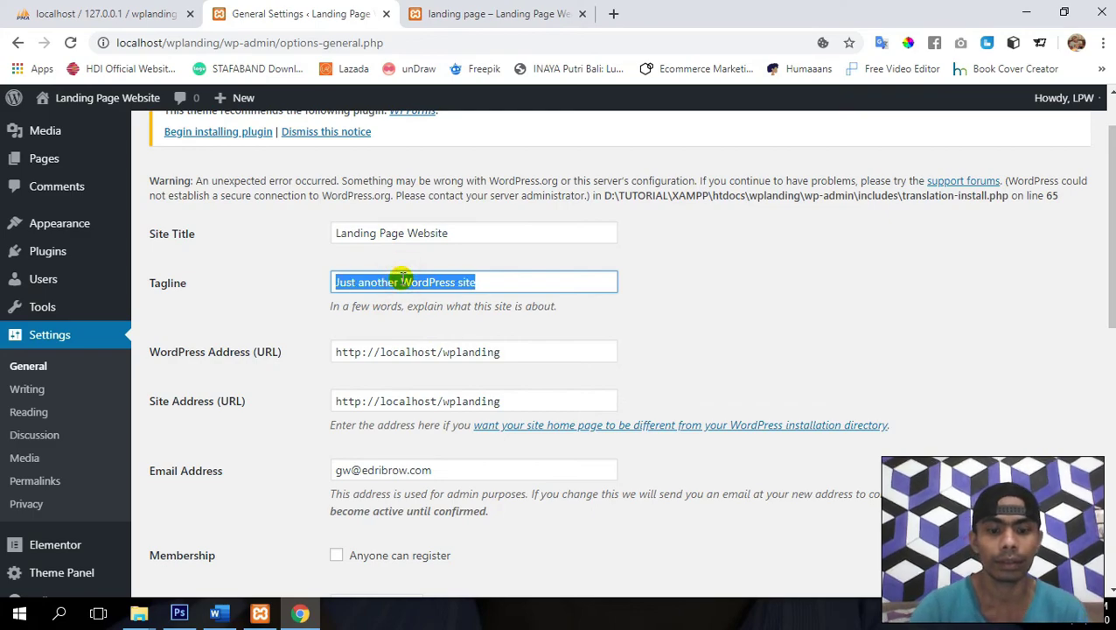
{"action": "type", "text": "H"}
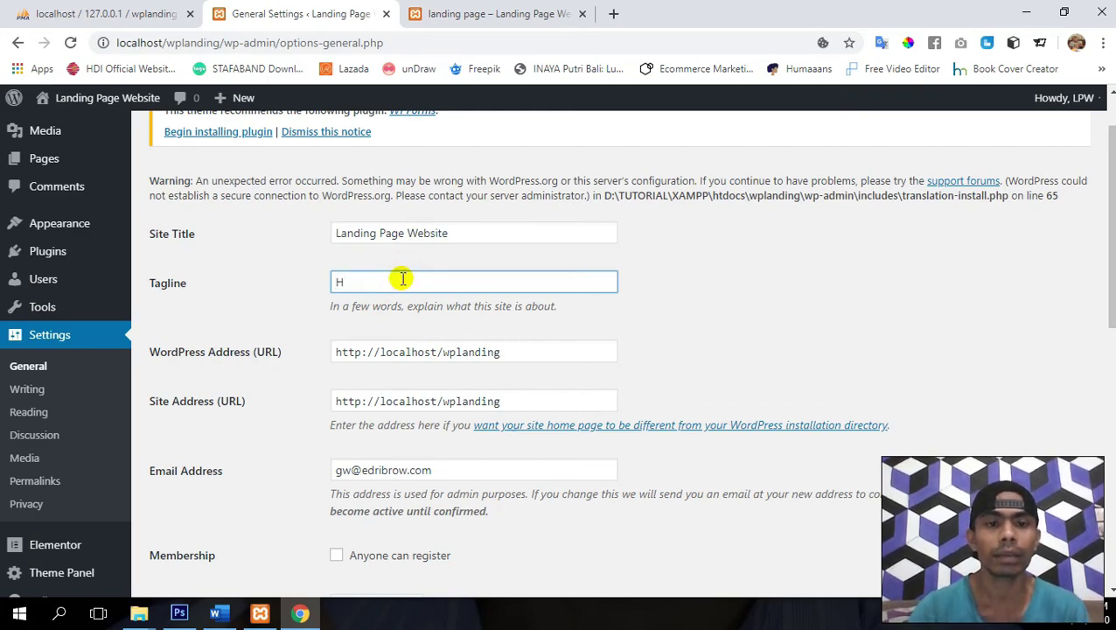
{"action": "left_click", "coordinate": [470, 233]}
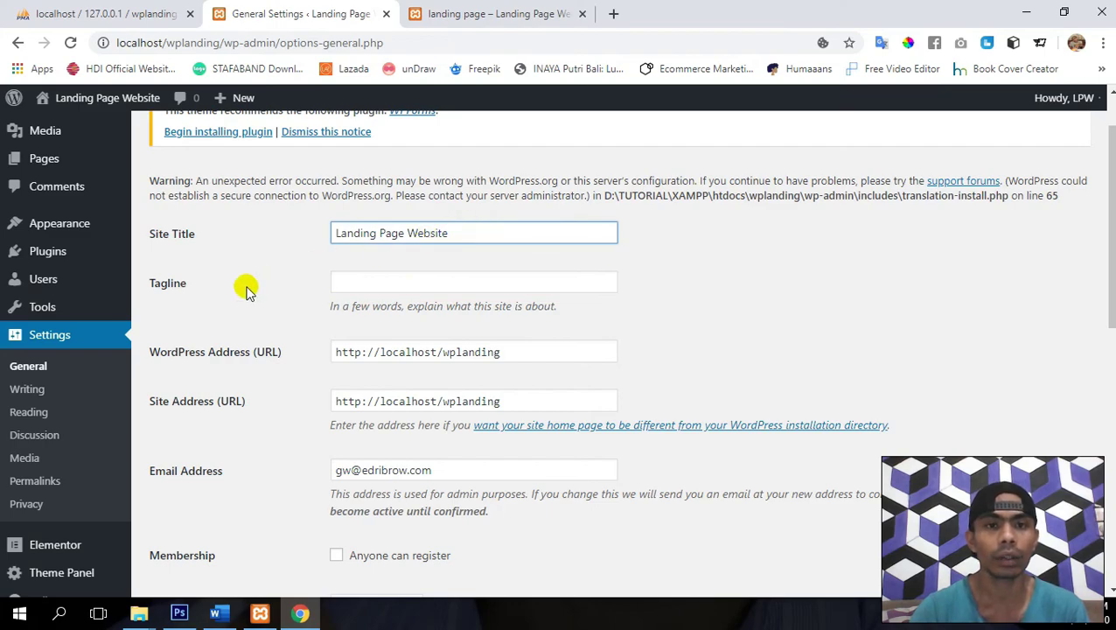
{"action": "left_click", "coordinate": [477, 13]}
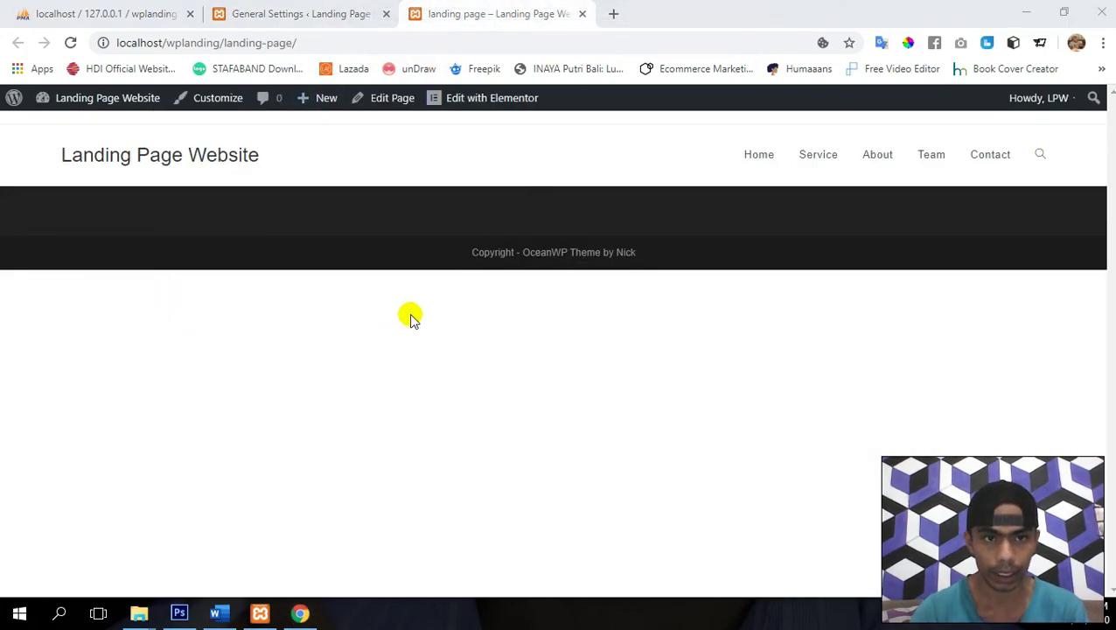
{"action": "left_click", "coordinate": [308, 9]}
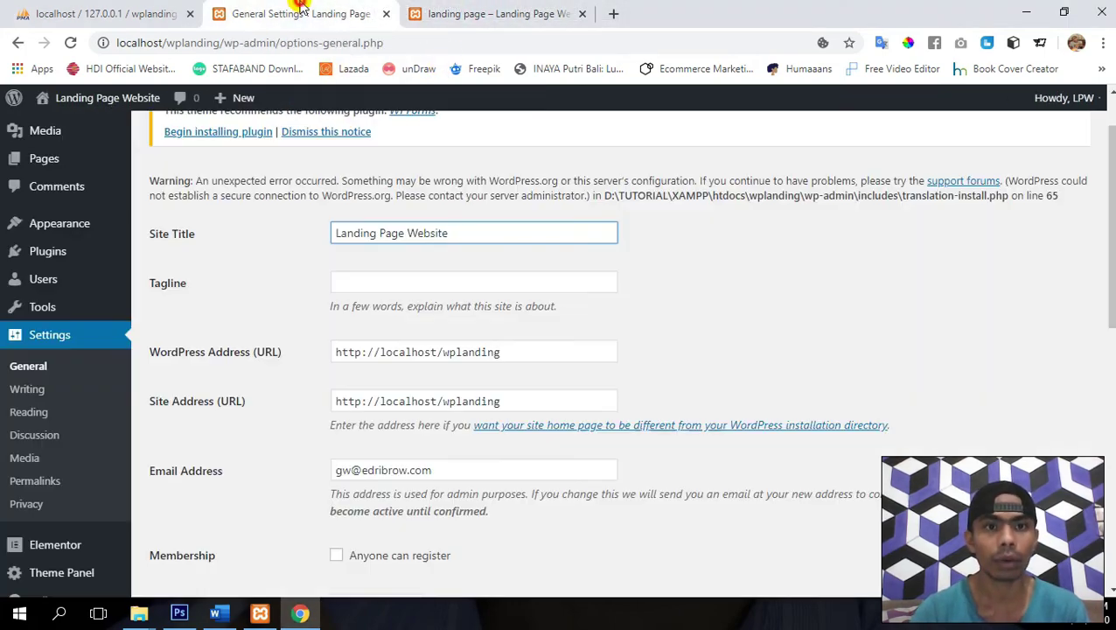
{"action": "left_click", "coordinate": [436, 7]}
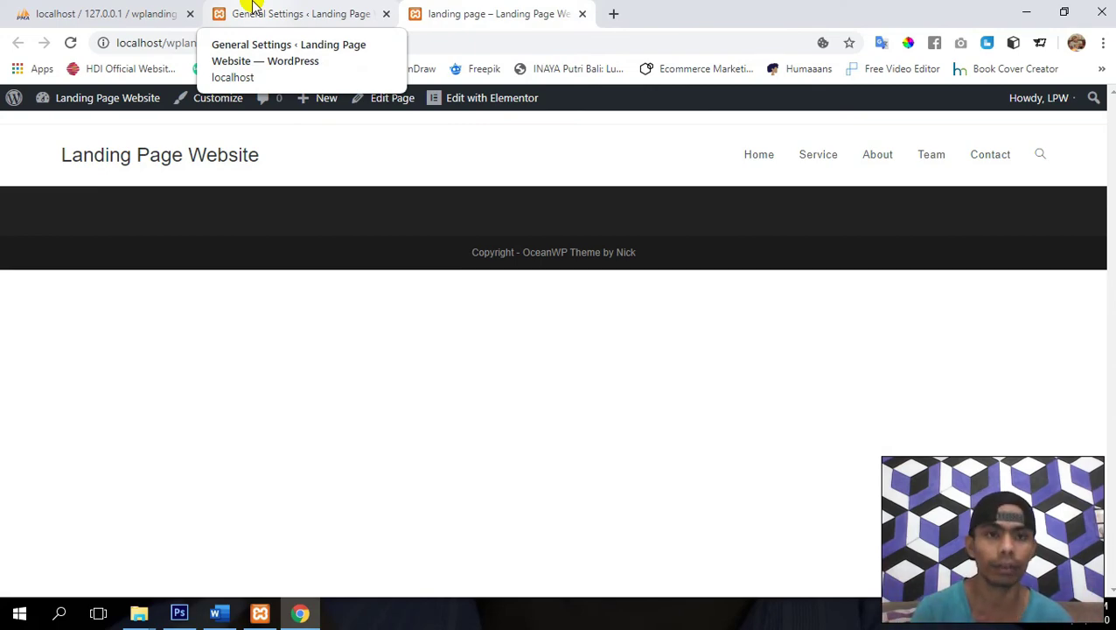
{"action": "left_click", "coordinate": [252, 7]}
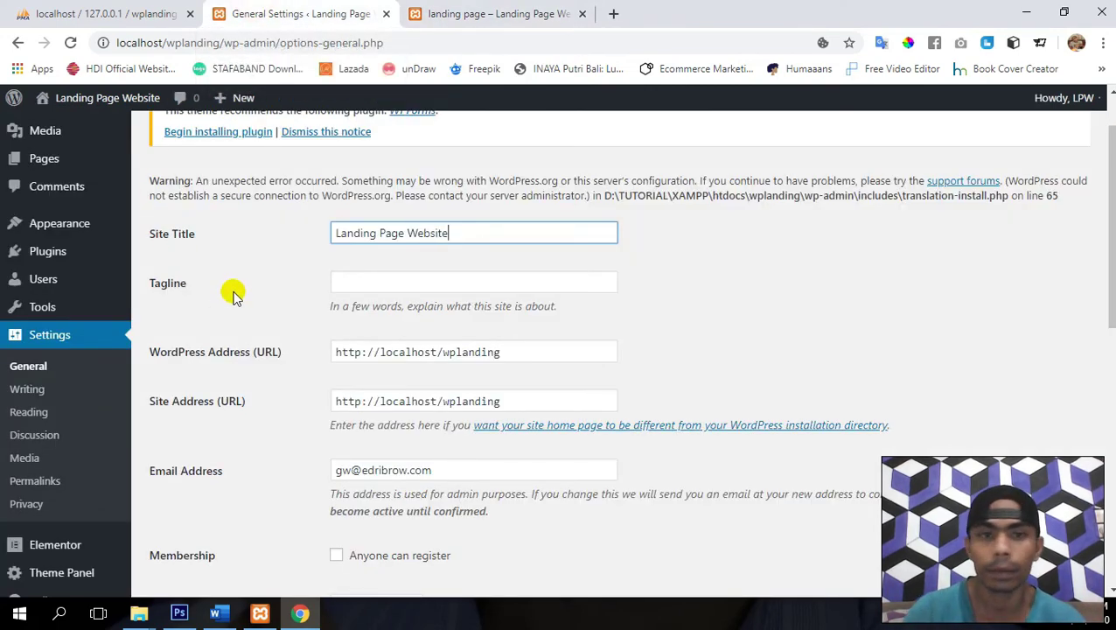
- Enter 'Creative Agency in Kalabahi' as the Site Title
{"action": "key", "text": "ctrl+a"}
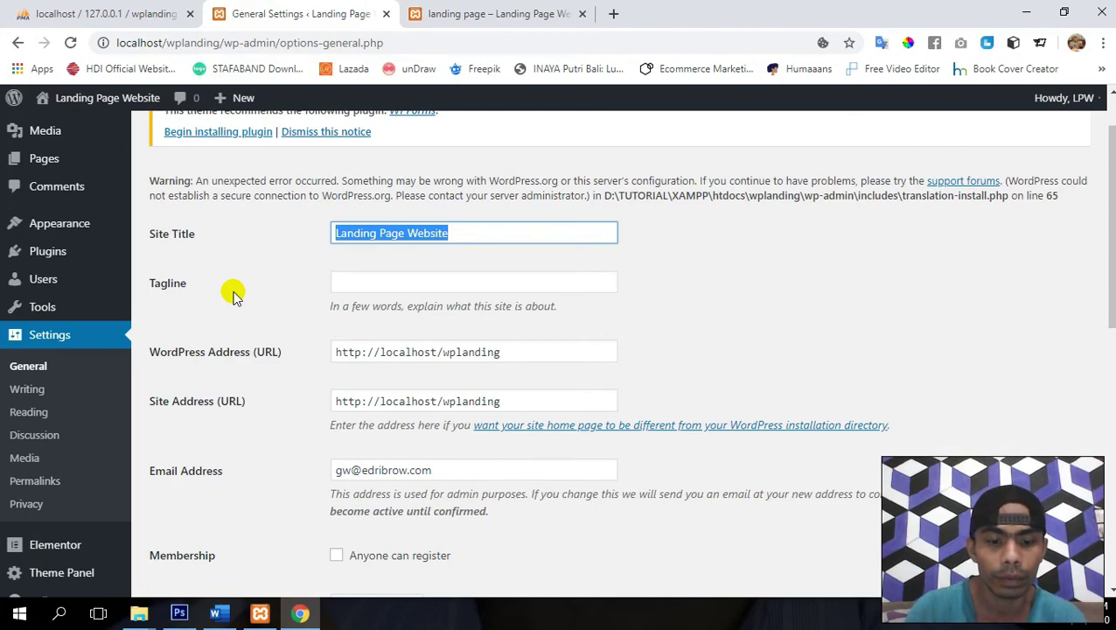
{"action": "type", "text": "Cre"}
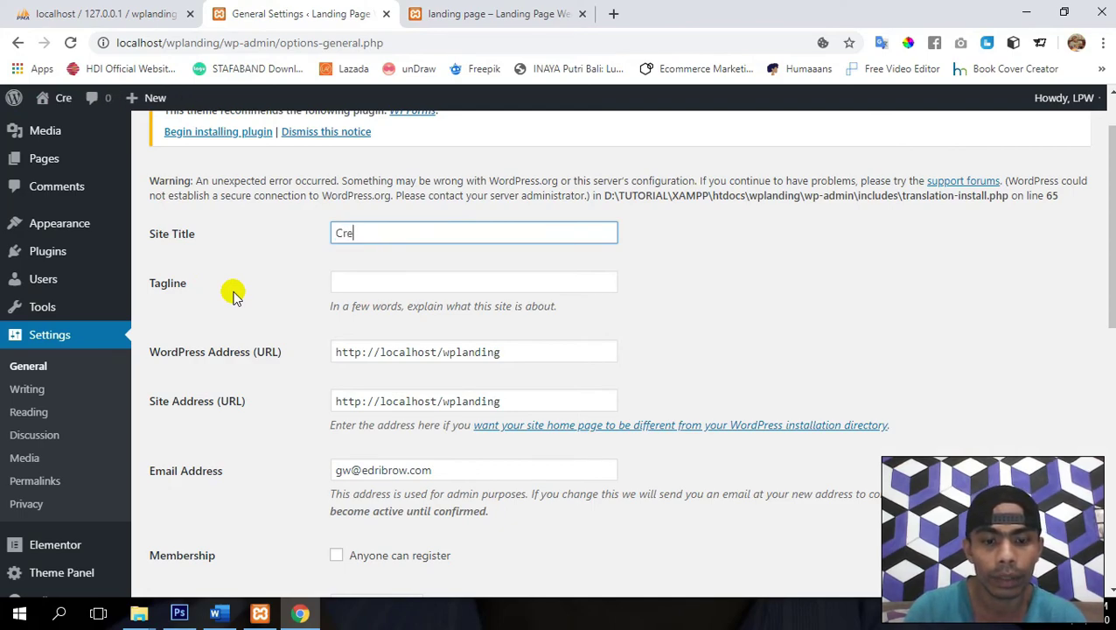
{"action": "type", "text": "ative Ag"}
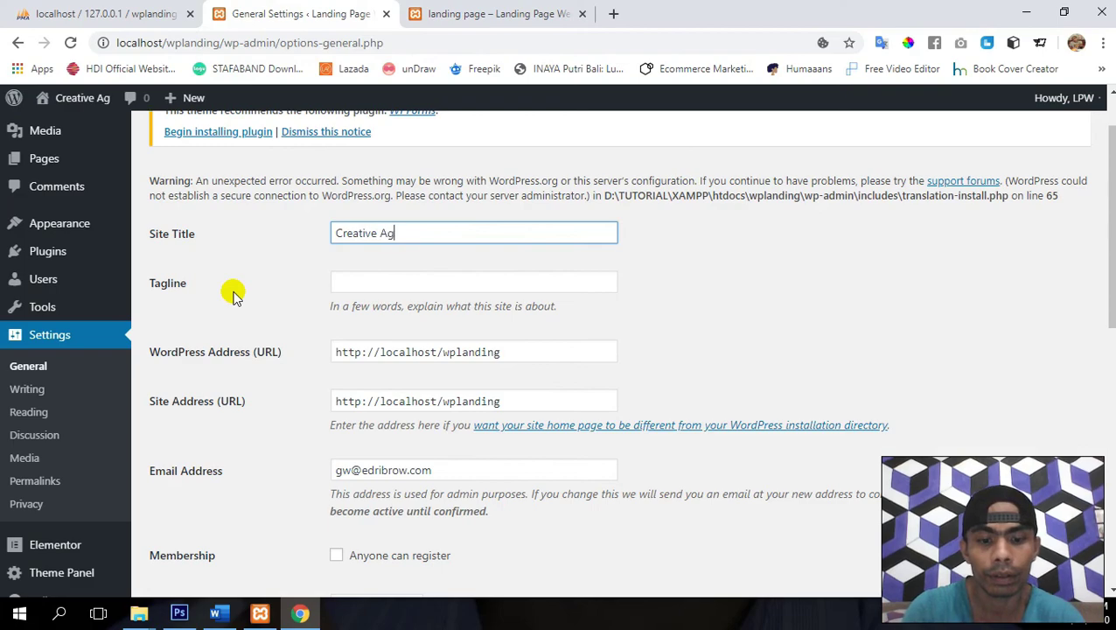
{"action": "type", "text": "ency in"}
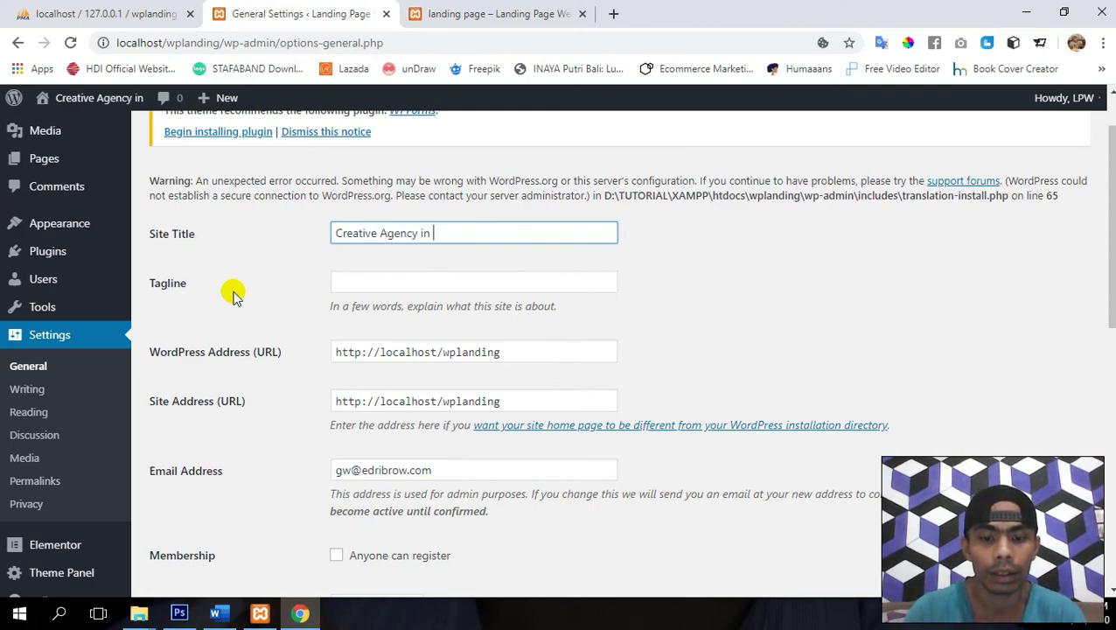
{"action": "type", "text": " Kalabahi"}
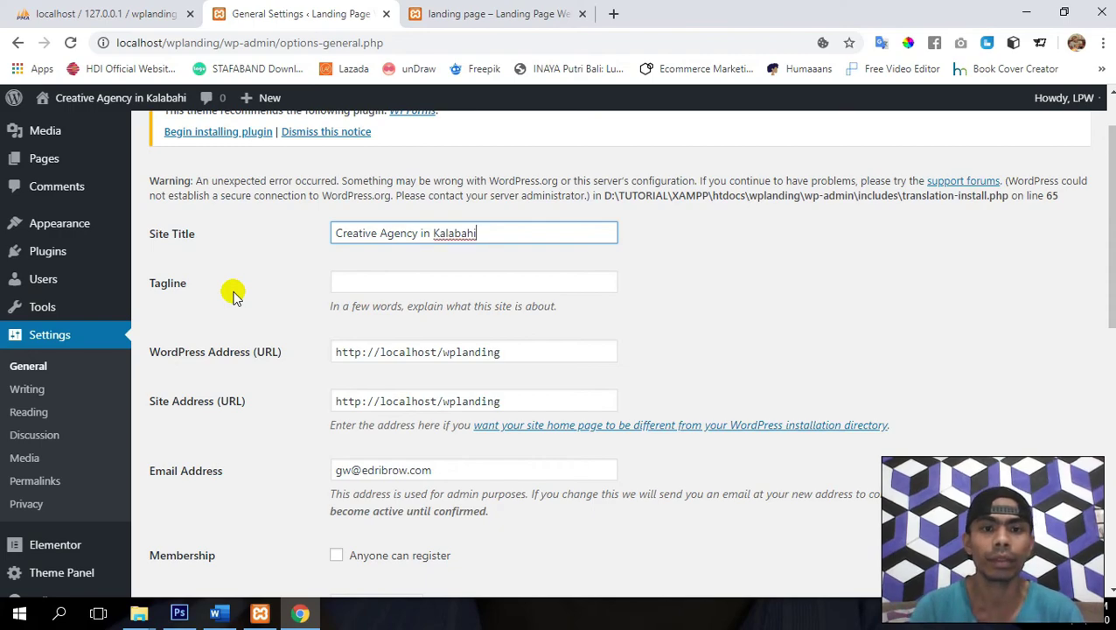
{"action": "key", "text": "Tab"}
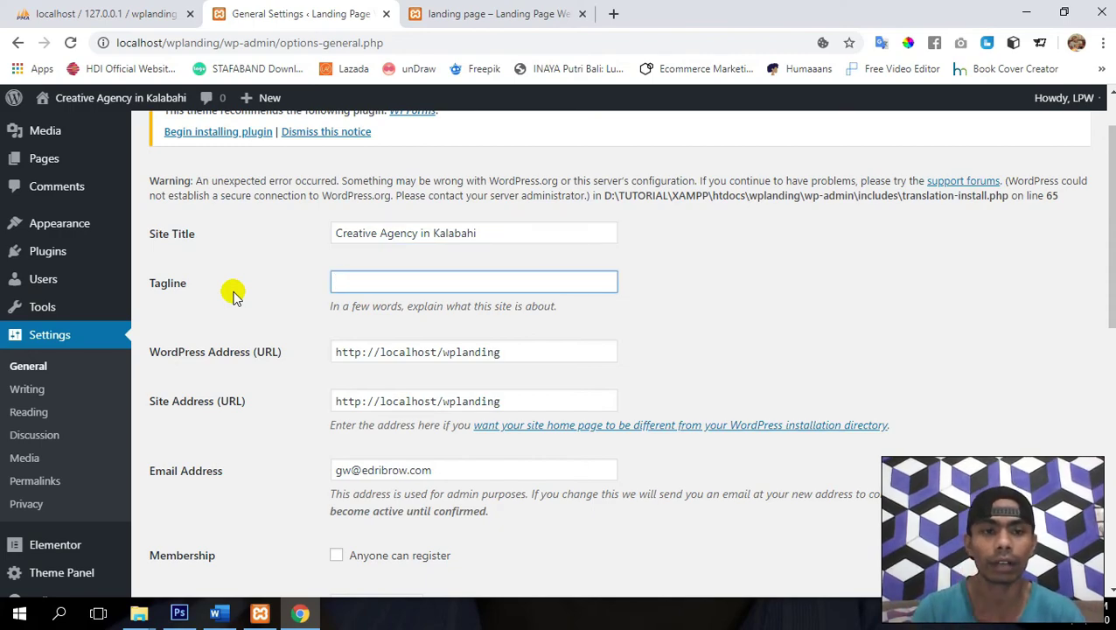
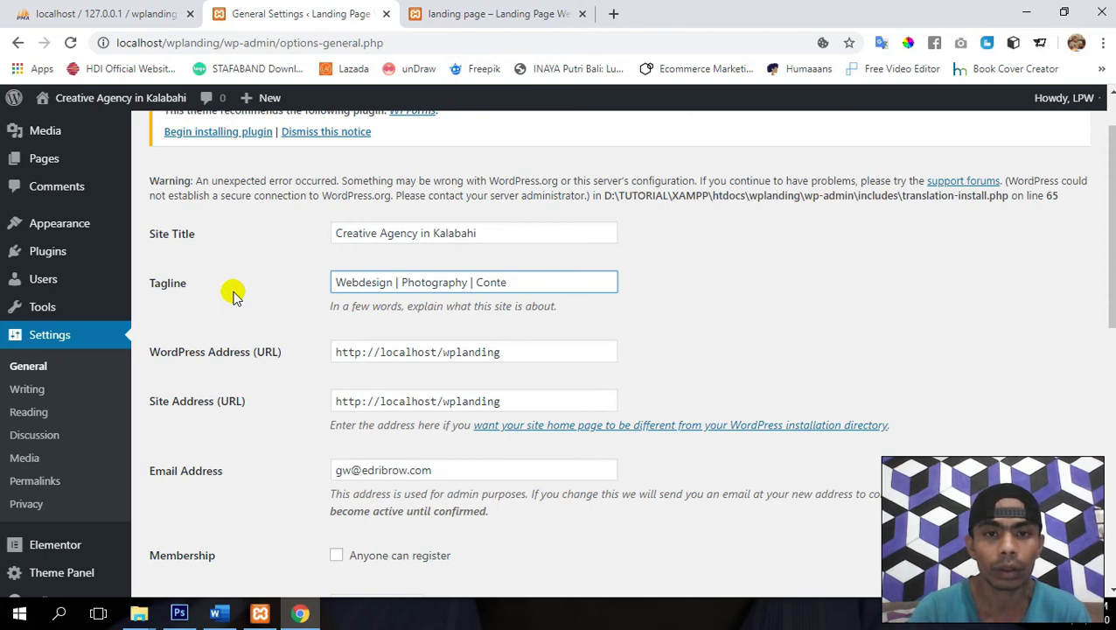
- Complete the tagline 'Webdesign | Photography | Conten Creative', save the settings, and switch to the landing page tab
{"action": "type", "text": "Creative"}
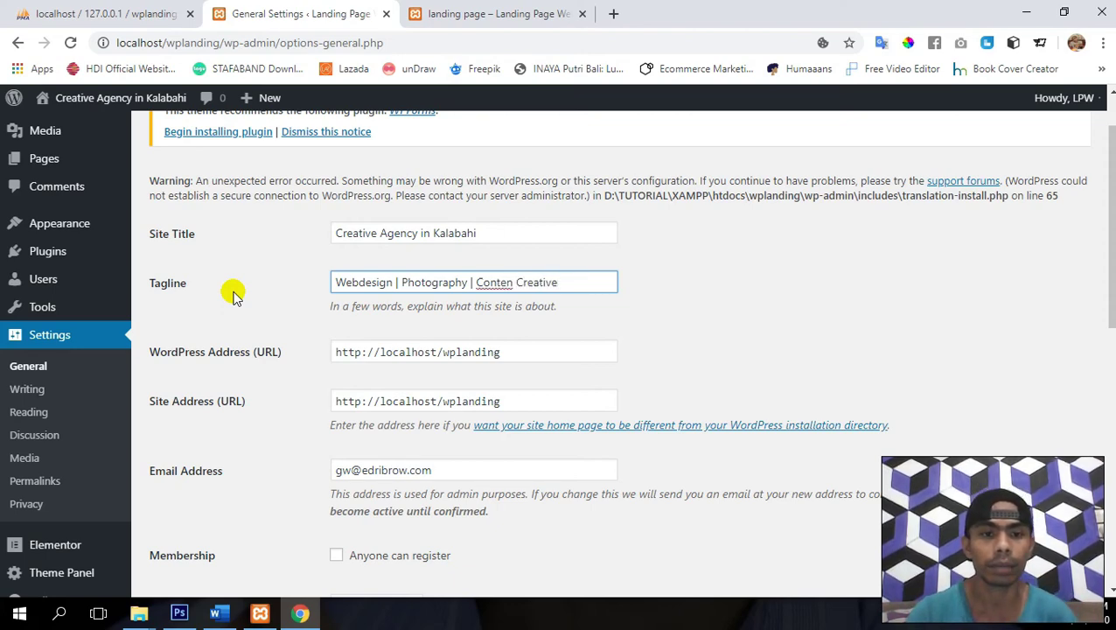
{"action": "scroll", "coordinate": [233, 295], "scroll_direction": "down", "scroll_amount": 8}
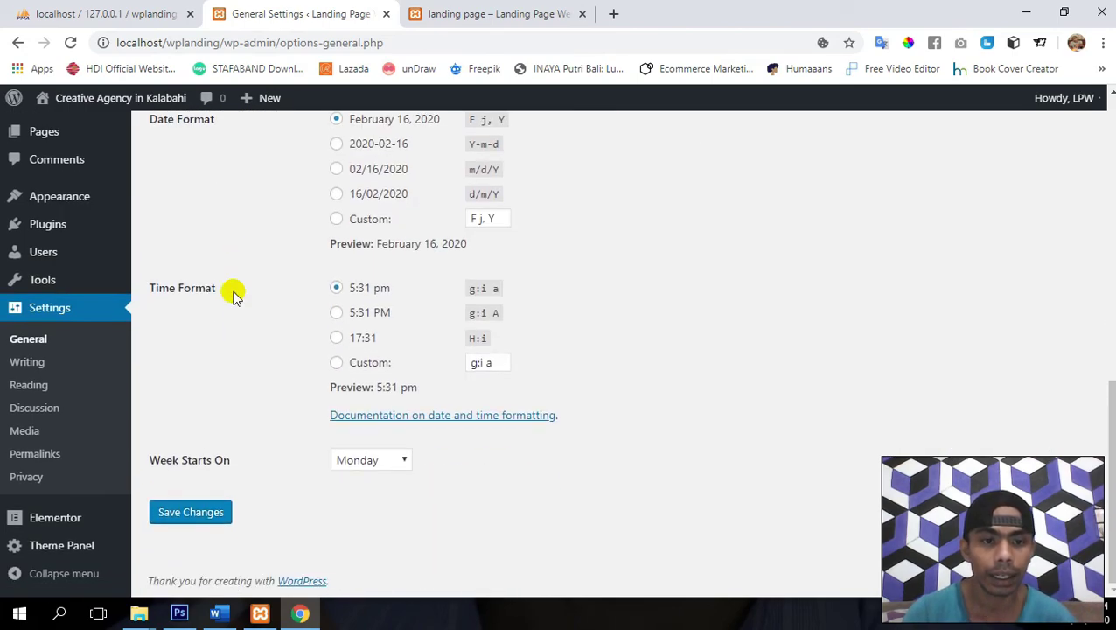
{"action": "left_click", "coordinate": [169, 523]}
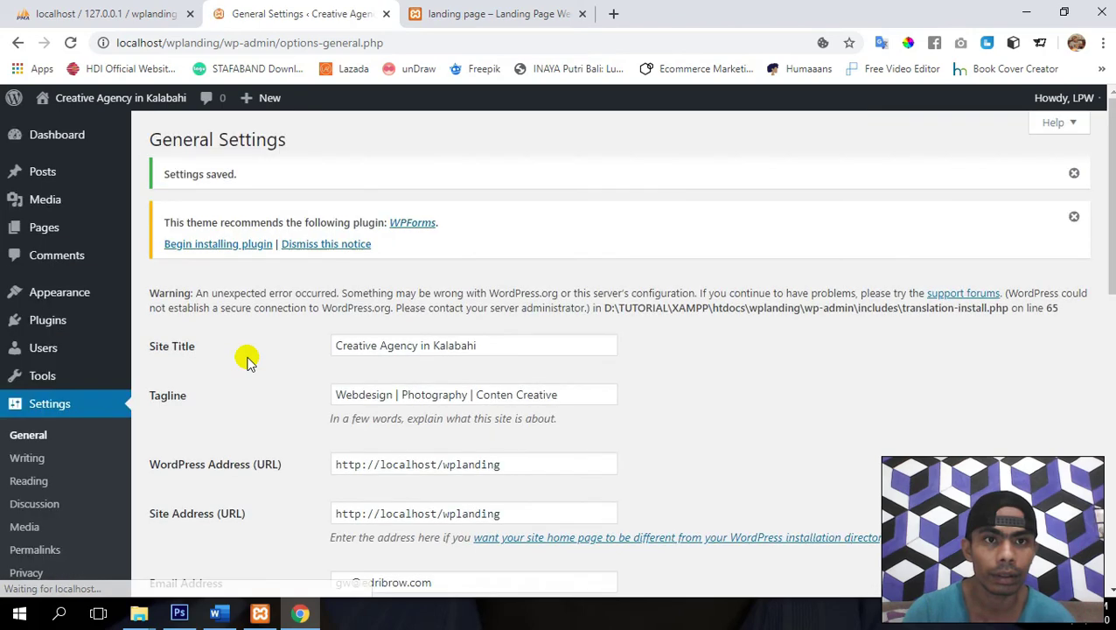
{"action": "left_click", "coordinate": [477, 10]}
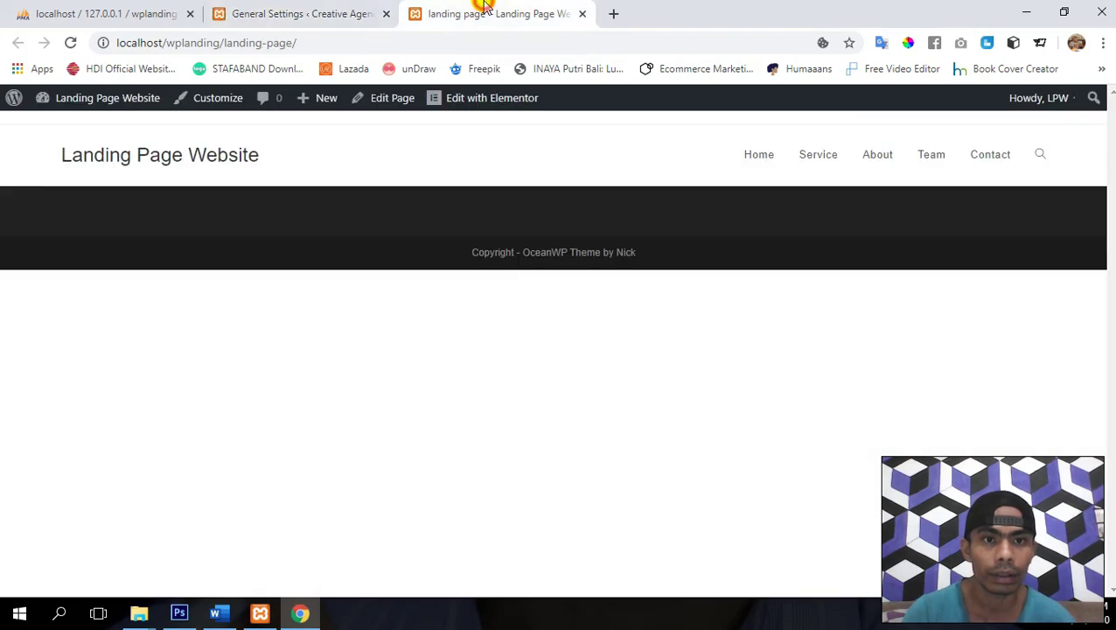
- Reload the landing page to show the 'Creative Agency in Kalabahi' title, then launch Customize from the admin bar
{"action": "left_click", "coordinate": [70, 42]}
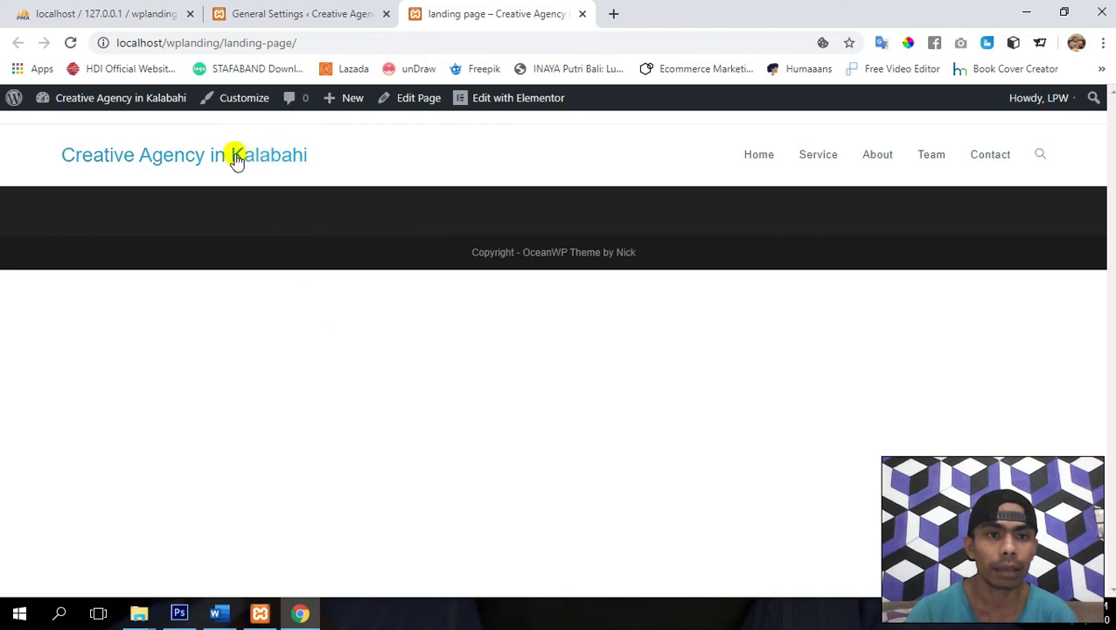
{"action": "left_click", "coordinate": [277, 13]}
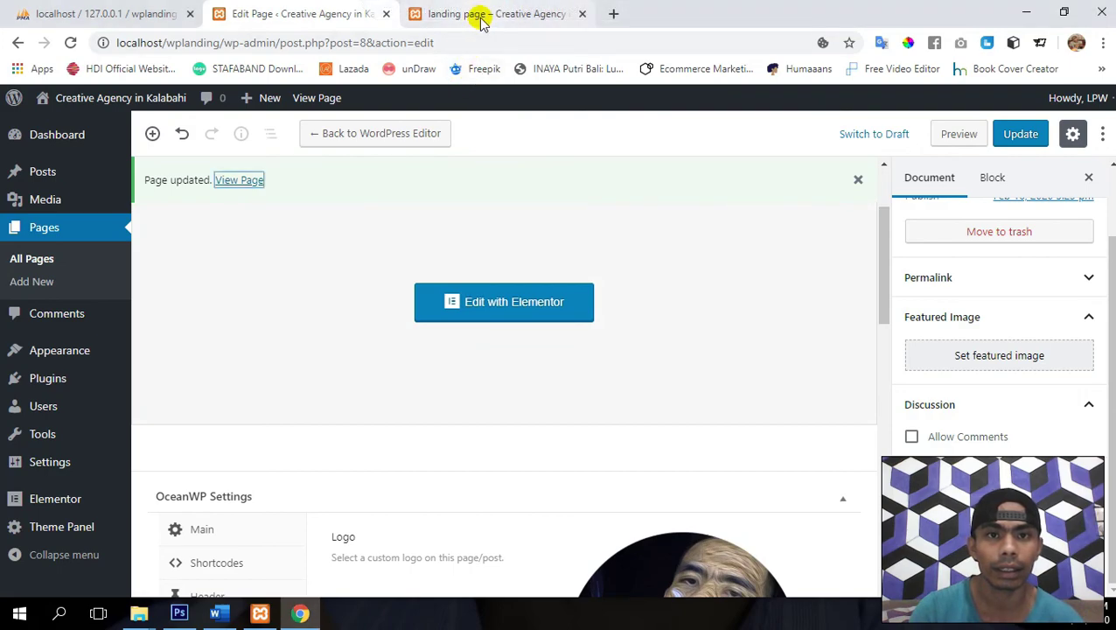
{"action": "left_click", "coordinate": [484, 16]}
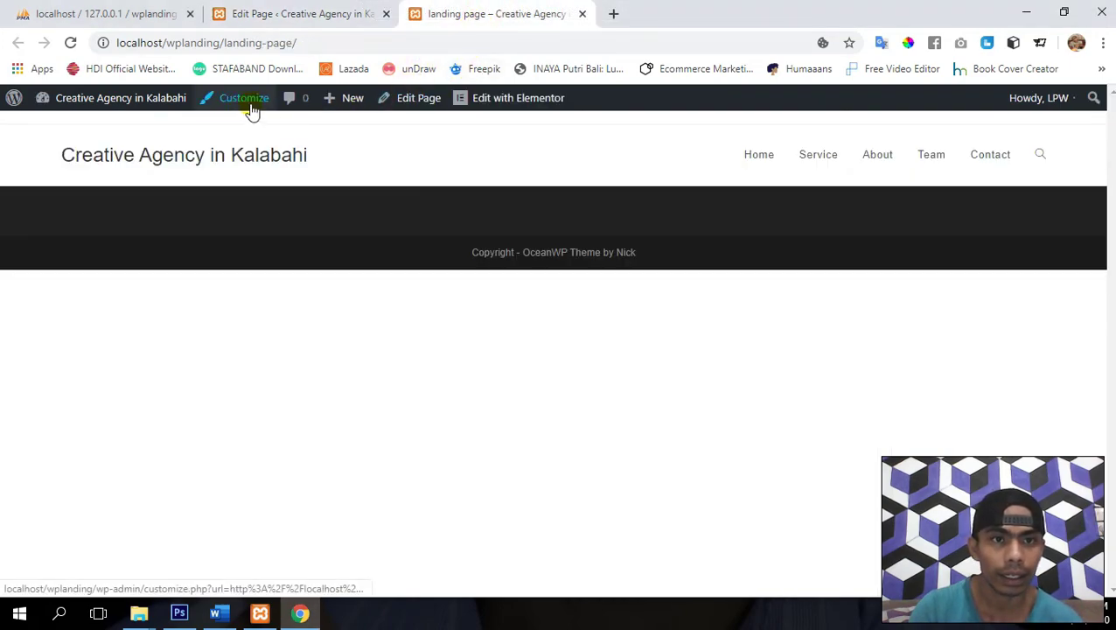
{"action": "left_click", "coordinate": [261, 105]}
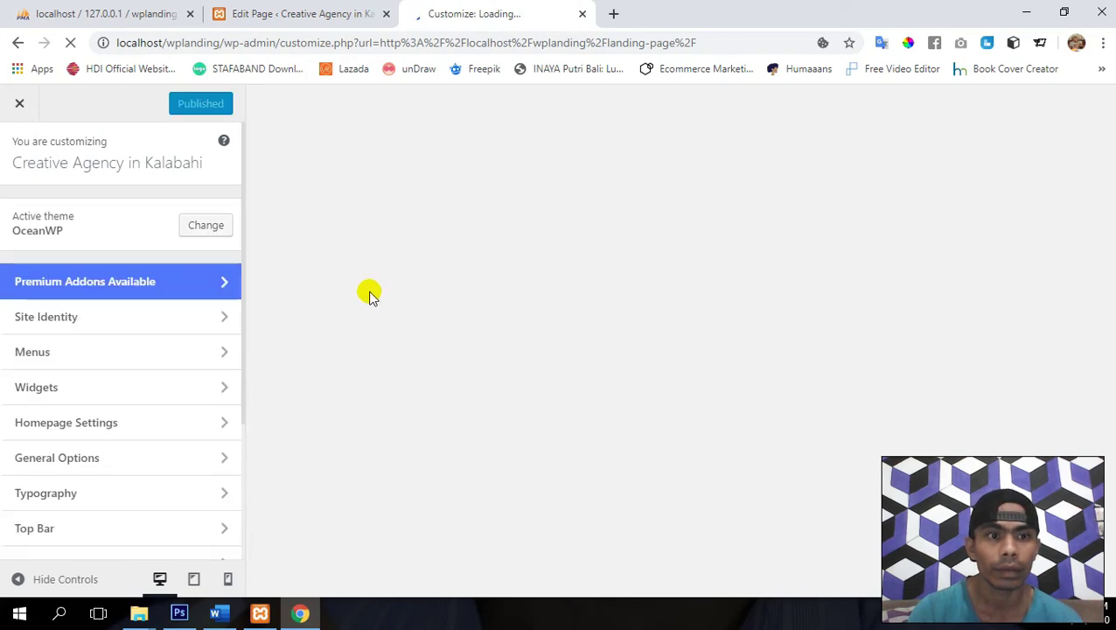
- Under Header > Logo, choose Logo-2.gif from the media library and crop it as the header logo
{"action": "scroll", "coordinate": [134, 420], "scroll_direction": "down", "scroll_amount": 3}
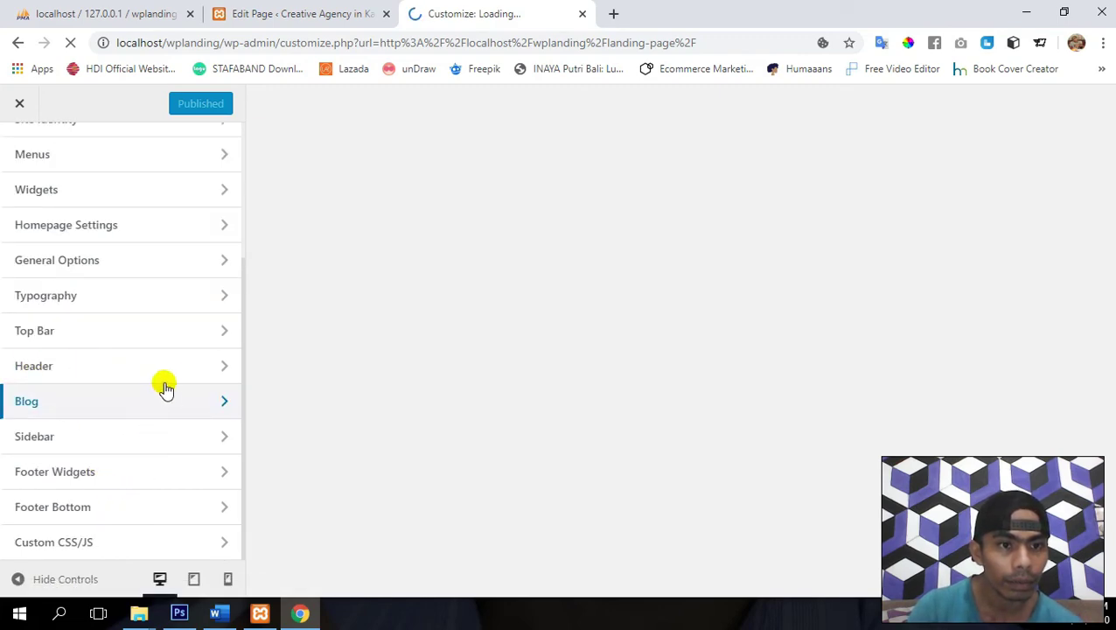
{"action": "left_click", "coordinate": [109, 366]}
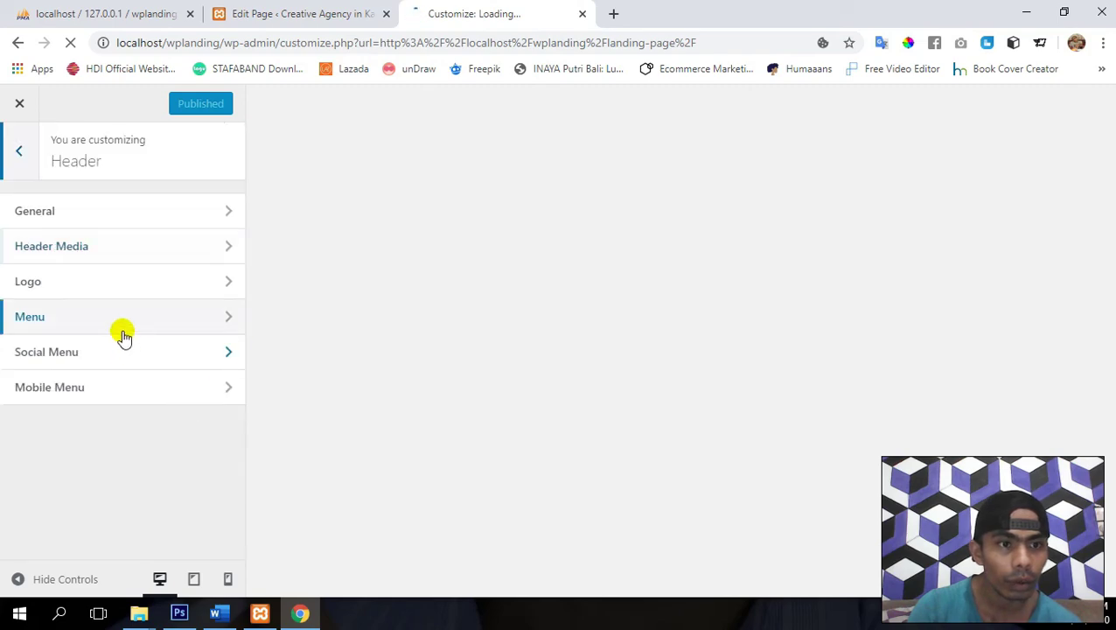
{"action": "left_click", "coordinate": [121, 280]}
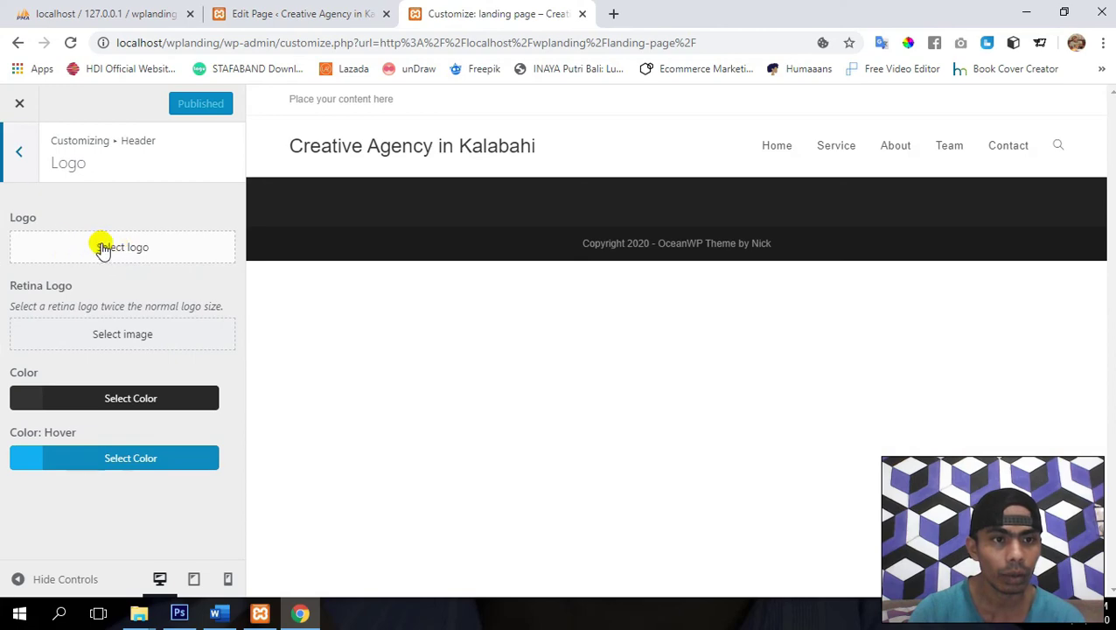
{"action": "left_click", "coordinate": [111, 248]}
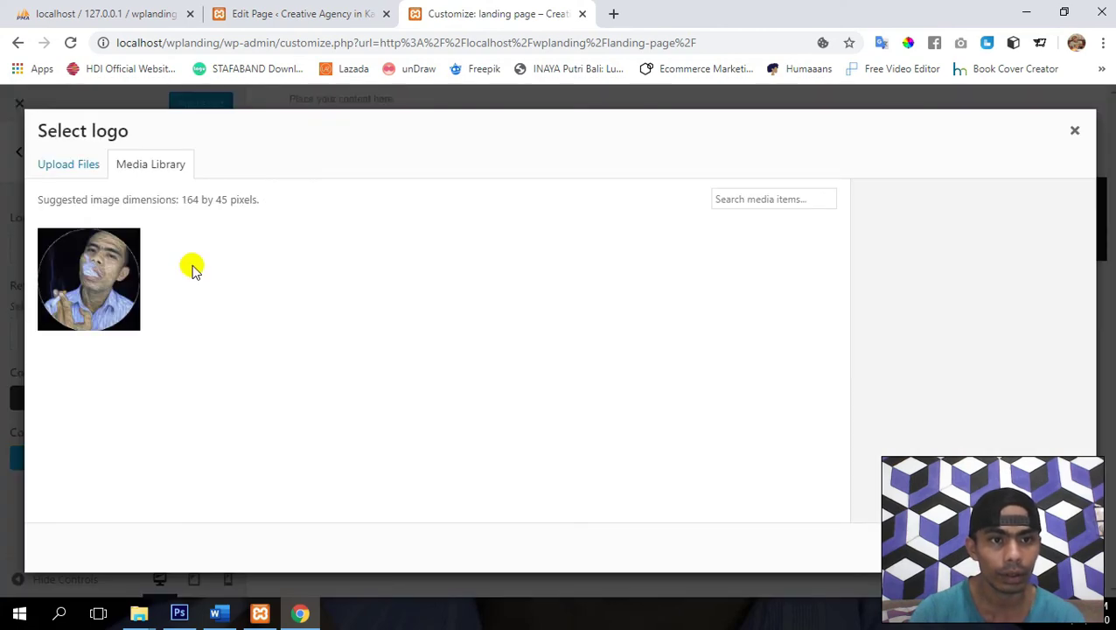
{"action": "left_click", "coordinate": [92, 279]}
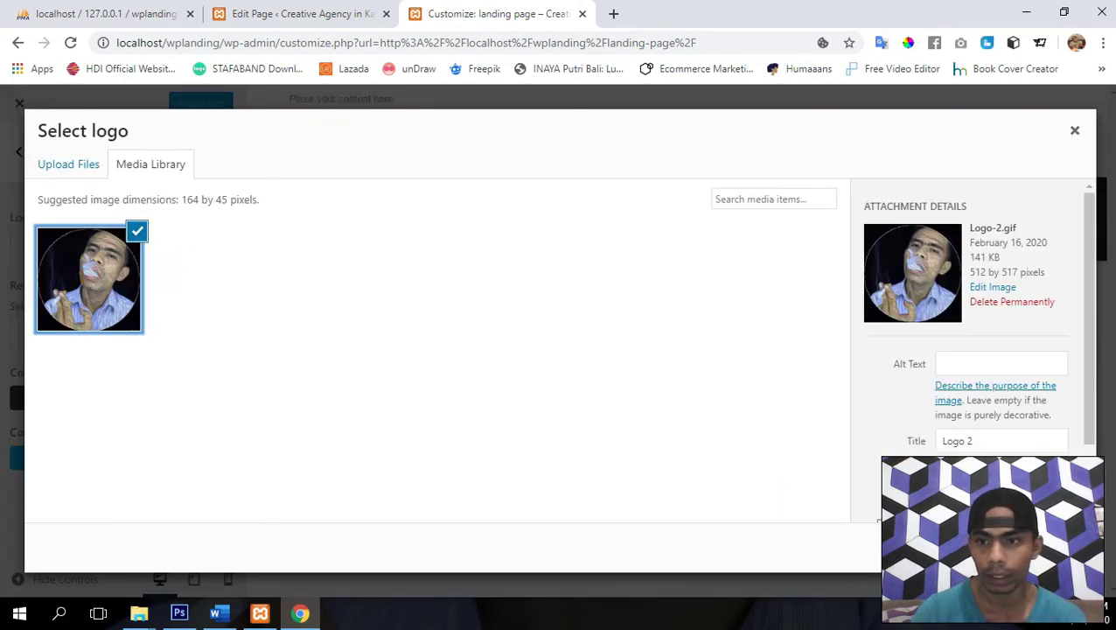
{"action": "left_click", "coordinate": [1046, 548]}
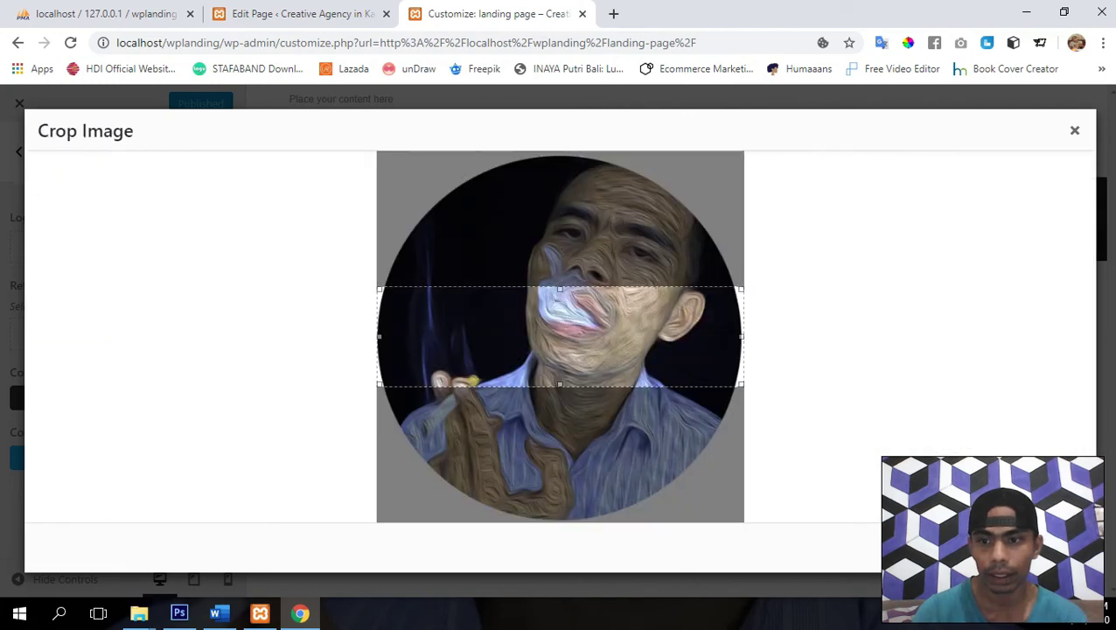
{"action": "left_click", "coordinate": [1045, 547]}
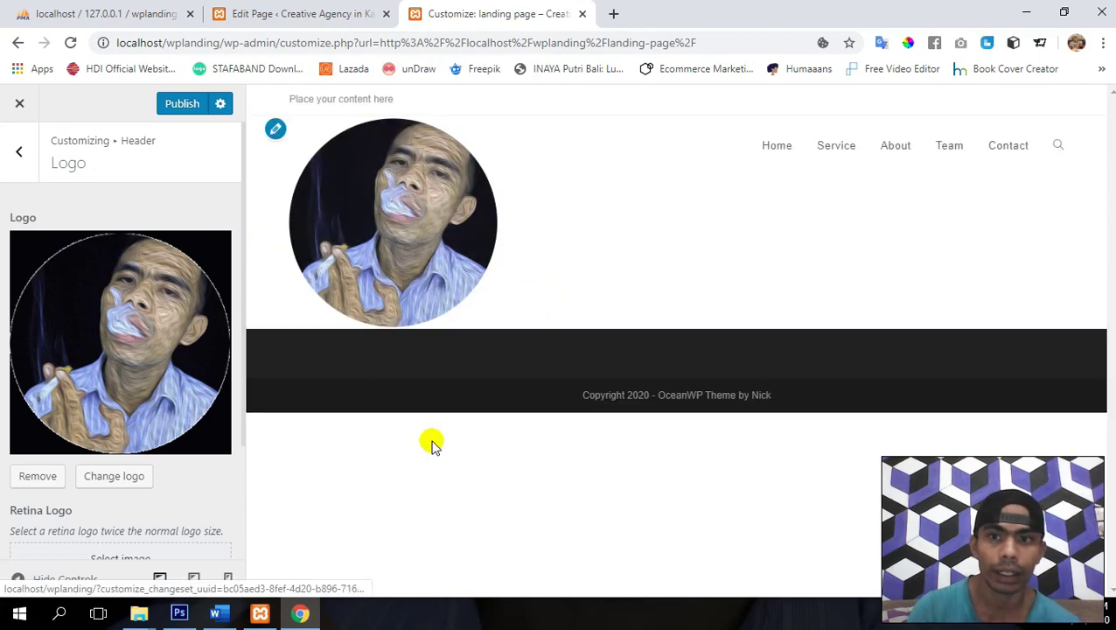
{"action": "scroll", "coordinate": [144, 464], "scroll_direction": "down", "scroll_amount": 3}
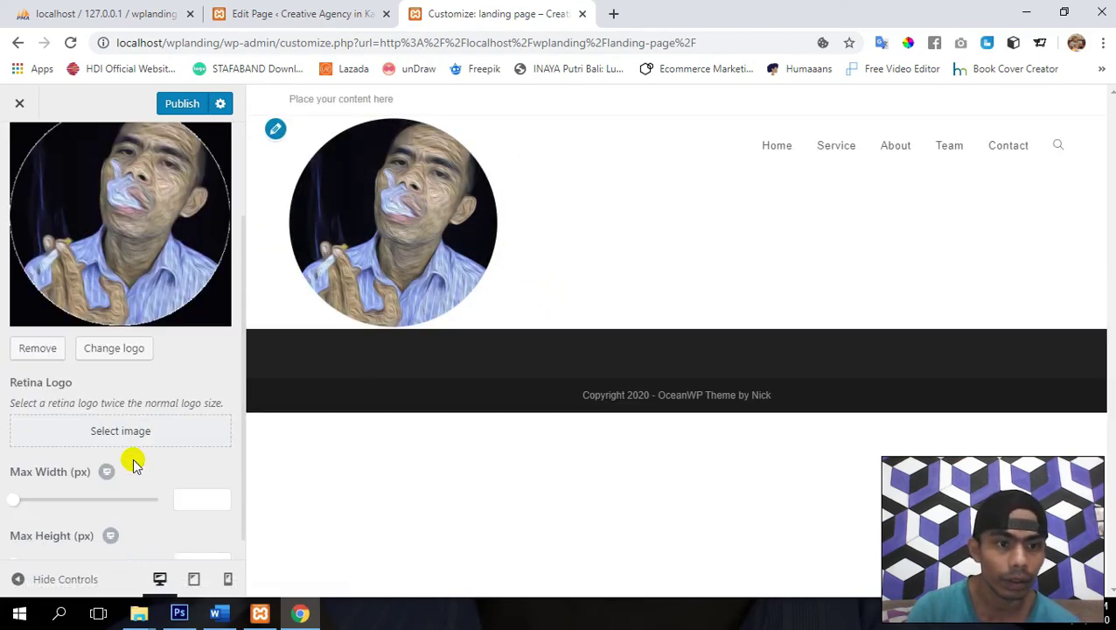
- Set Logo-2 as the retina logo image
{"action": "left_click", "coordinate": [94, 408]}
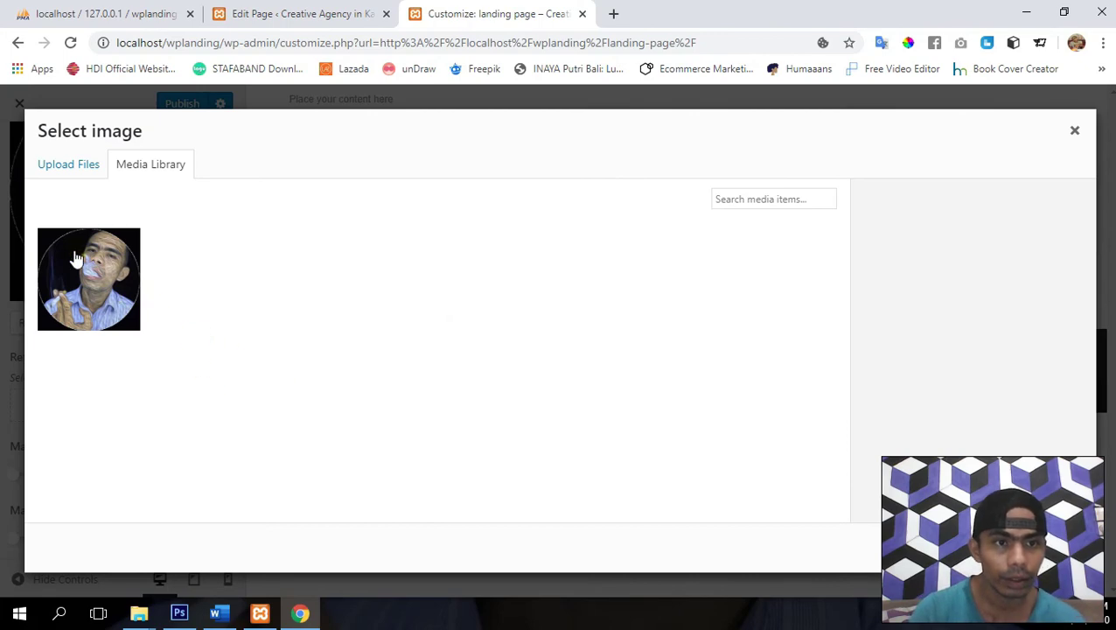
{"action": "left_click", "coordinate": [76, 259]}
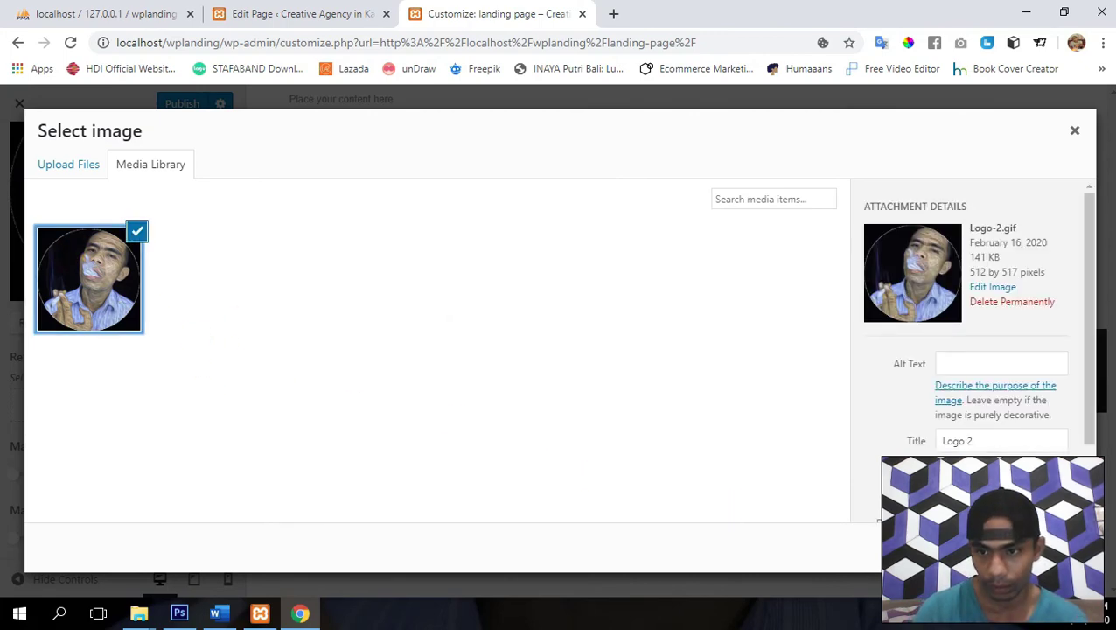
{"action": "left_click", "coordinate": [1050, 547]}
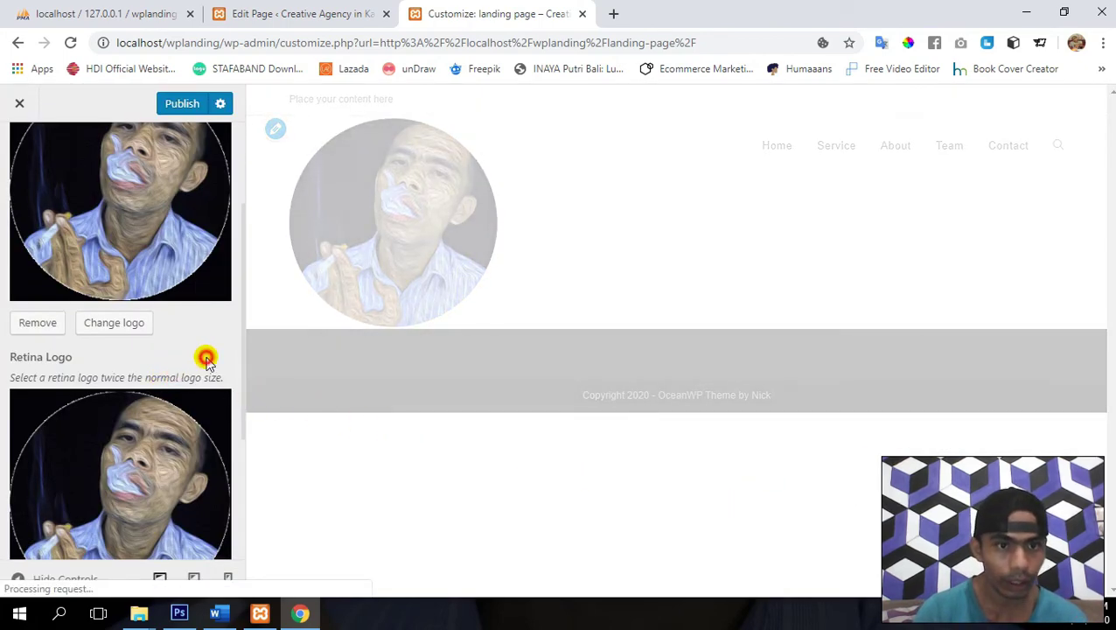
{"action": "scroll", "coordinate": [204, 356], "scroll_direction": "down", "scroll_amount": 3}
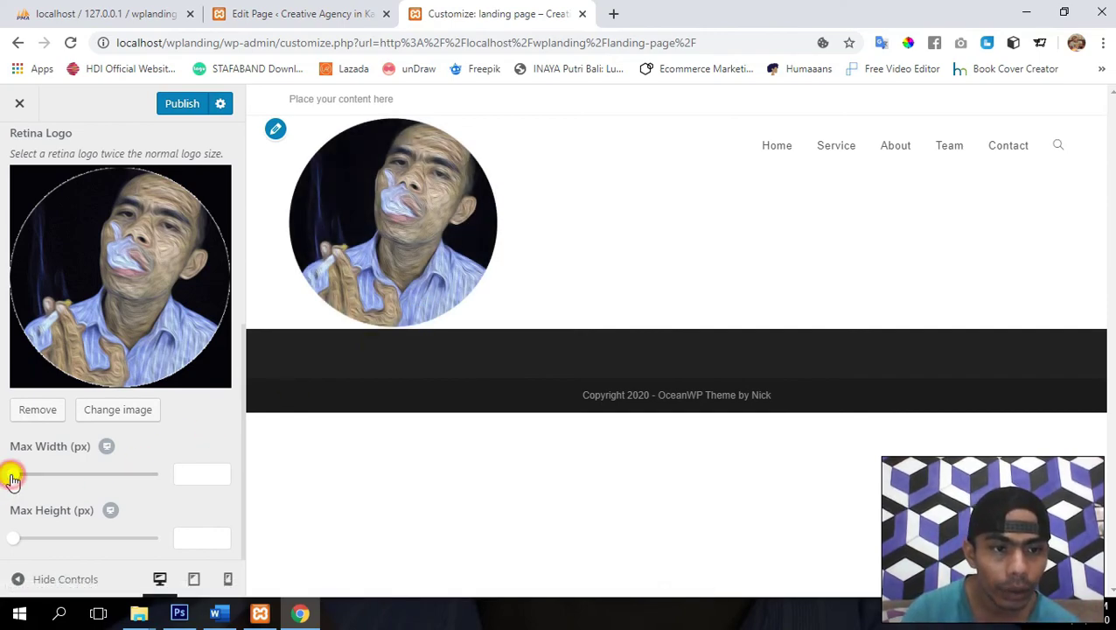
- Cap the logo at 90 px max width and 70 px max height, then publish
{"action": "left_click_drag", "start_coordinate": [13, 478], "coordinate": [38, 480]}
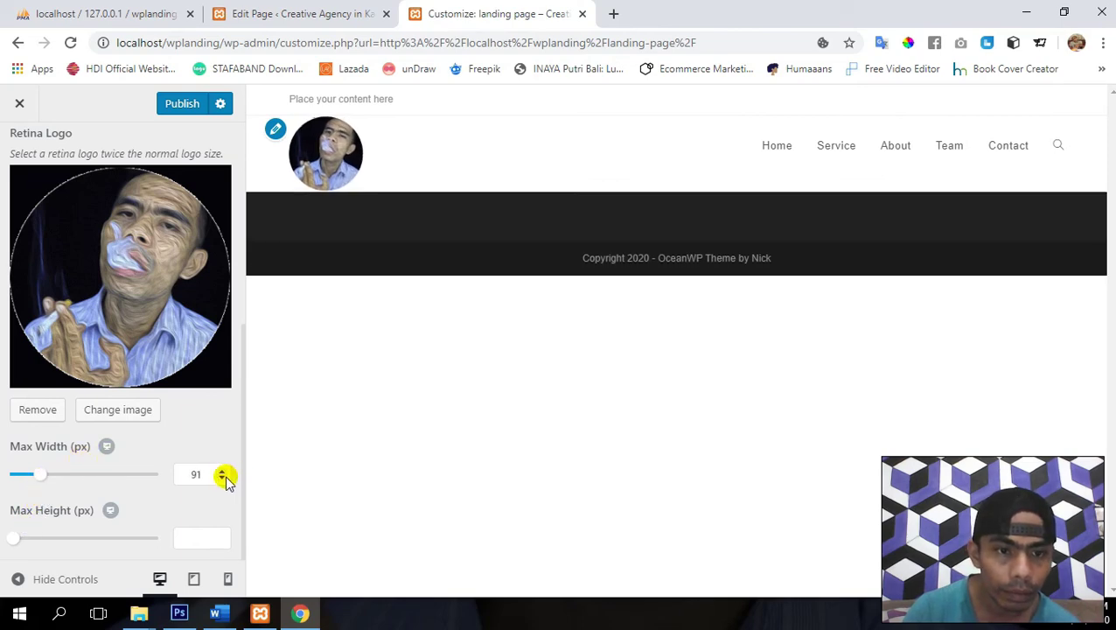
{"action": "left_click", "coordinate": [224, 478]}
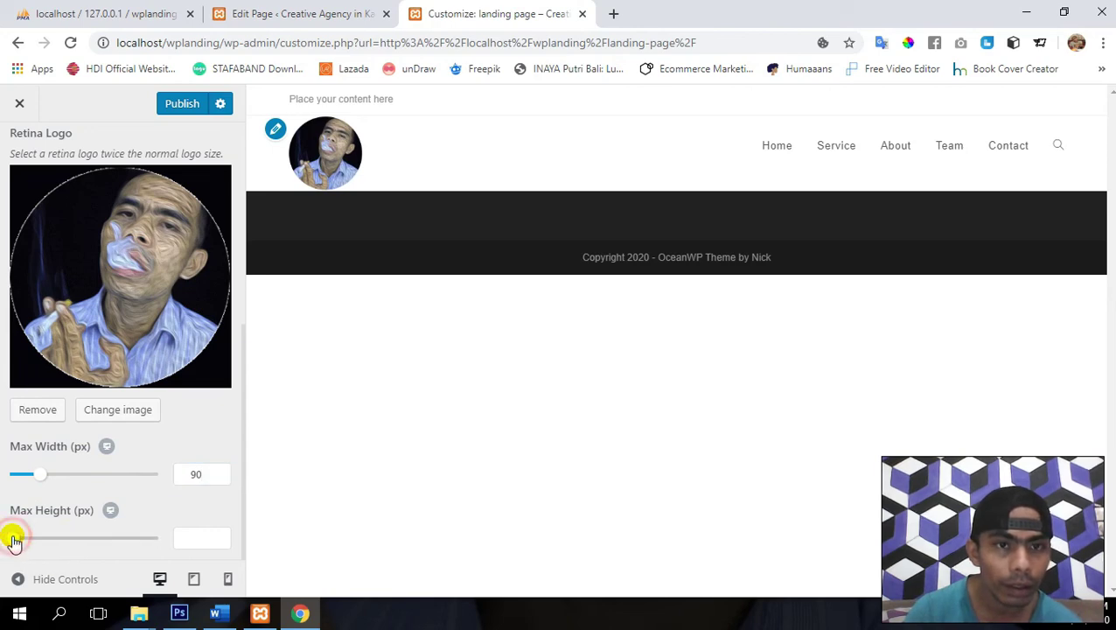
{"action": "left_click_drag", "start_coordinate": [14, 541], "coordinate": [27, 538]}
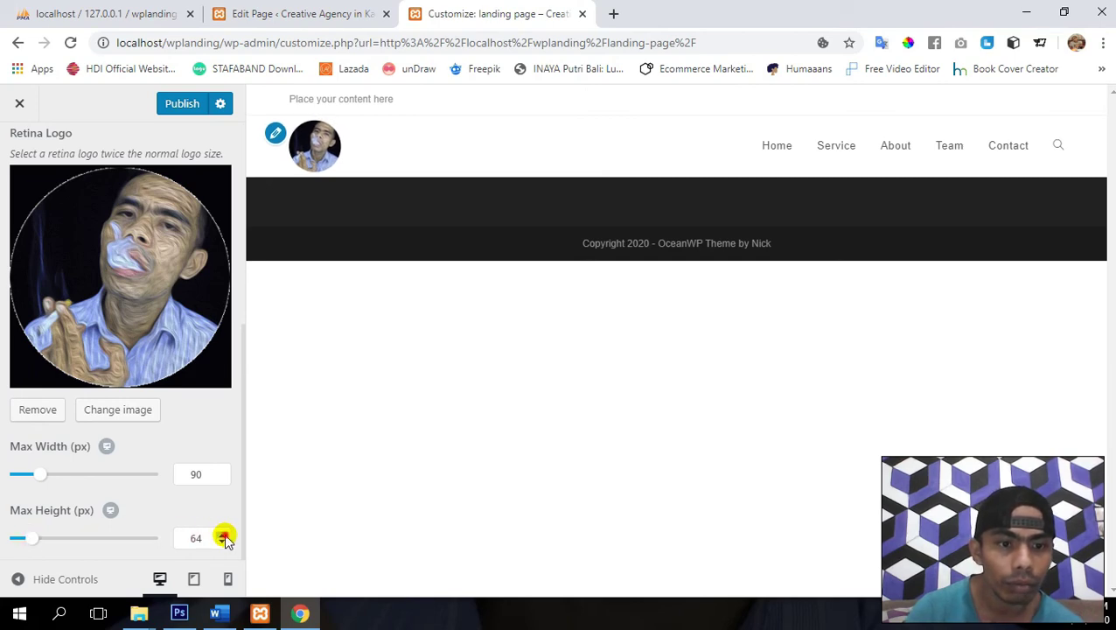
{"action": "left_click", "coordinate": [225, 537]}
{"action": "left_click", "coordinate": [225, 537]}
{"action": "left_click", "coordinate": [225, 537]}
{"action": "left_click", "coordinate": [225, 538]}
{"action": "left_click", "coordinate": [225, 537]}
{"action": "left_click", "coordinate": [225, 537]}
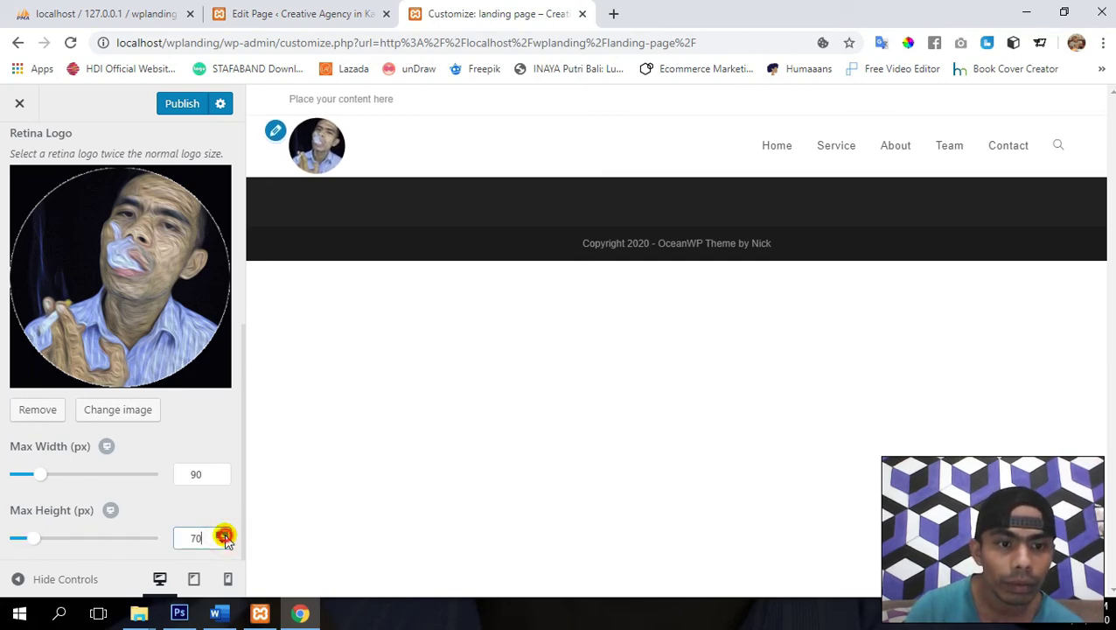
{"action": "left_click", "coordinate": [180, 109]}
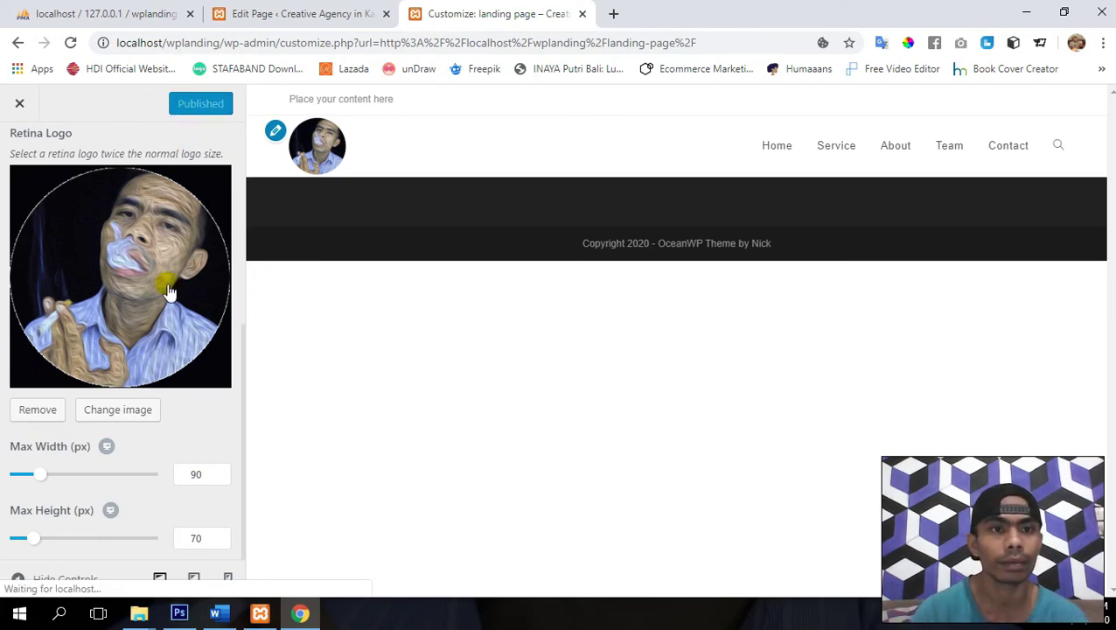
{"action": "scroll", "coordinate": [169, 292], "scroll_direction": "up", "scroll_amount": 5}
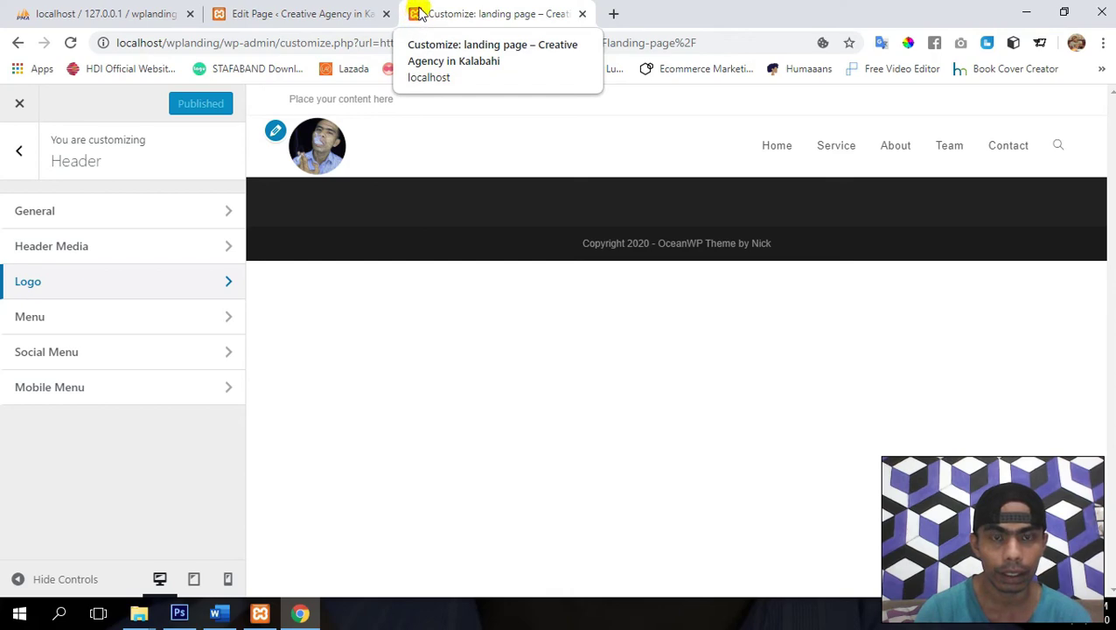
- In Site Identity, set the round portrait logo as the site icon, publish, and return to the main sections
{"action": "left_click", "coordinate": [12, 154]}
{"action": "scroll", "coordinate": [105, 287], "scroll_direction": "up", "scroll_amount": 3}
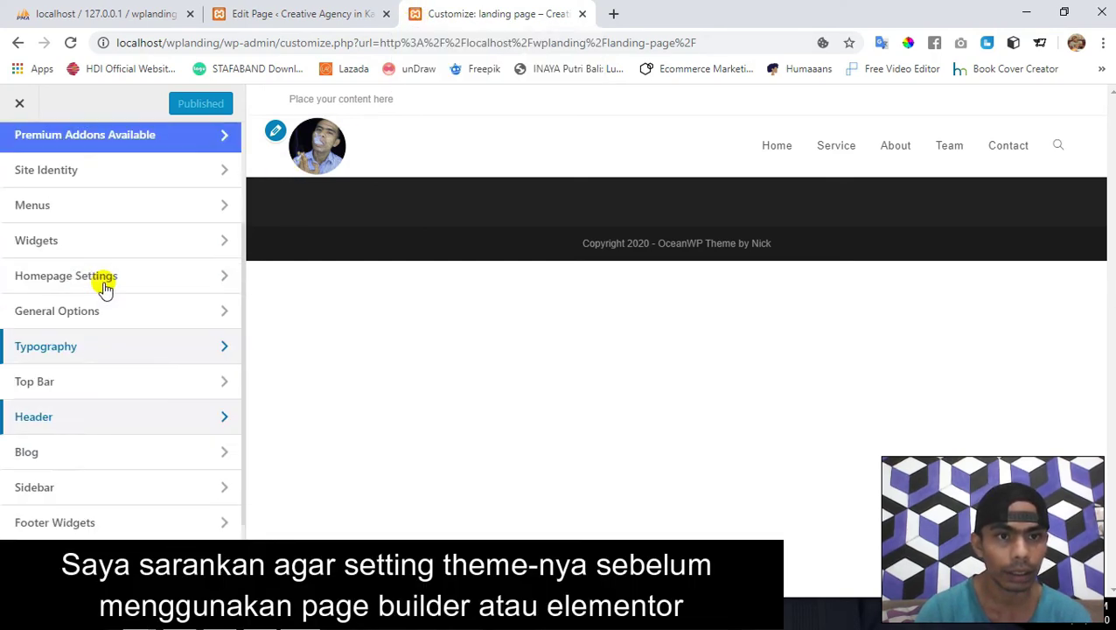
{"action": "left_click", "coordinate": [136, 317]}
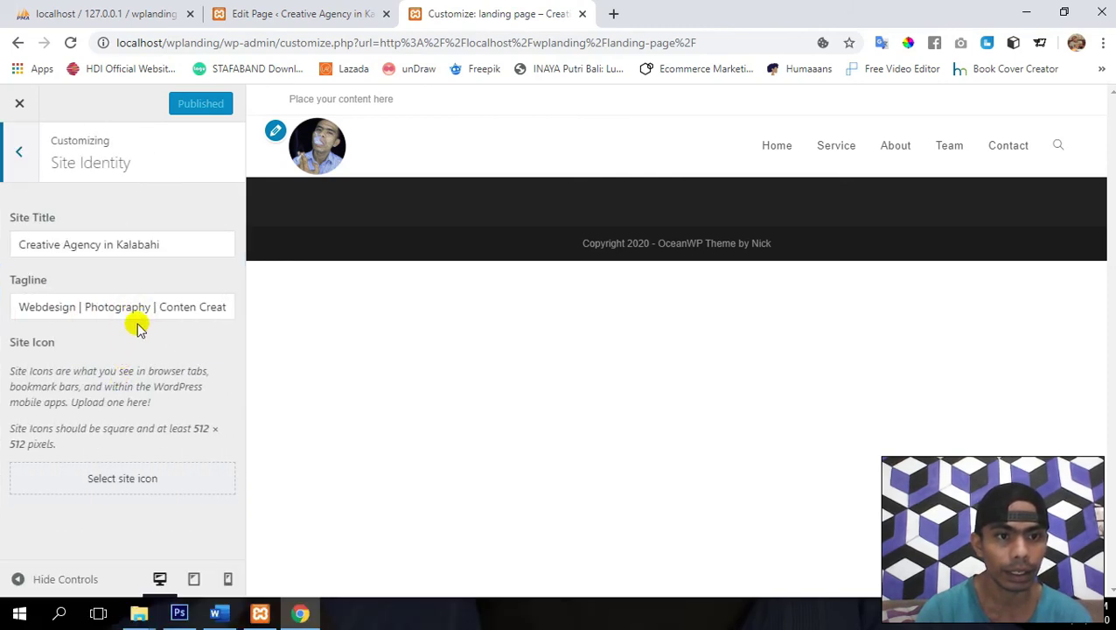
{"action": "left_click", "coordinate": [99, 482]}
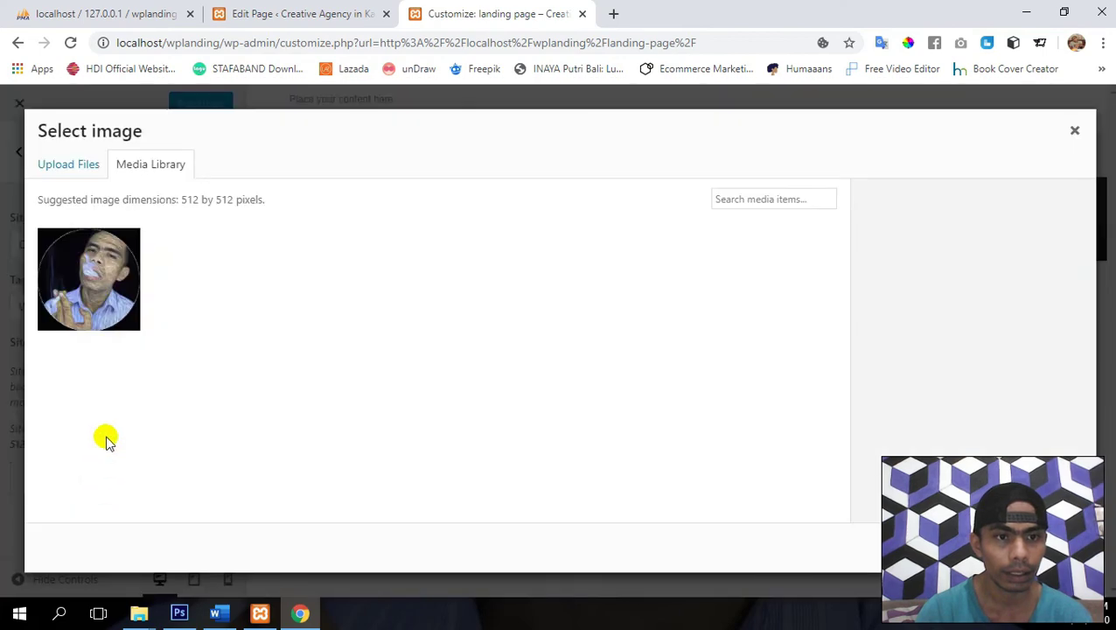
{"action": "left_click", "coordinate": [74, 258]}
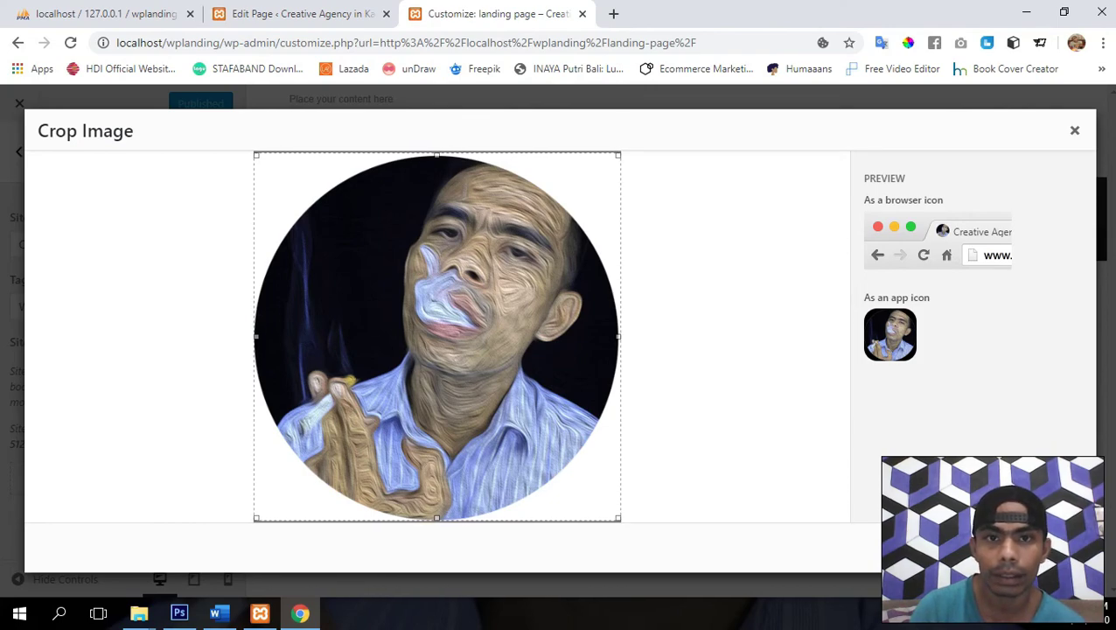
{"action": "left_click", "coordinate": [1050, 547]}
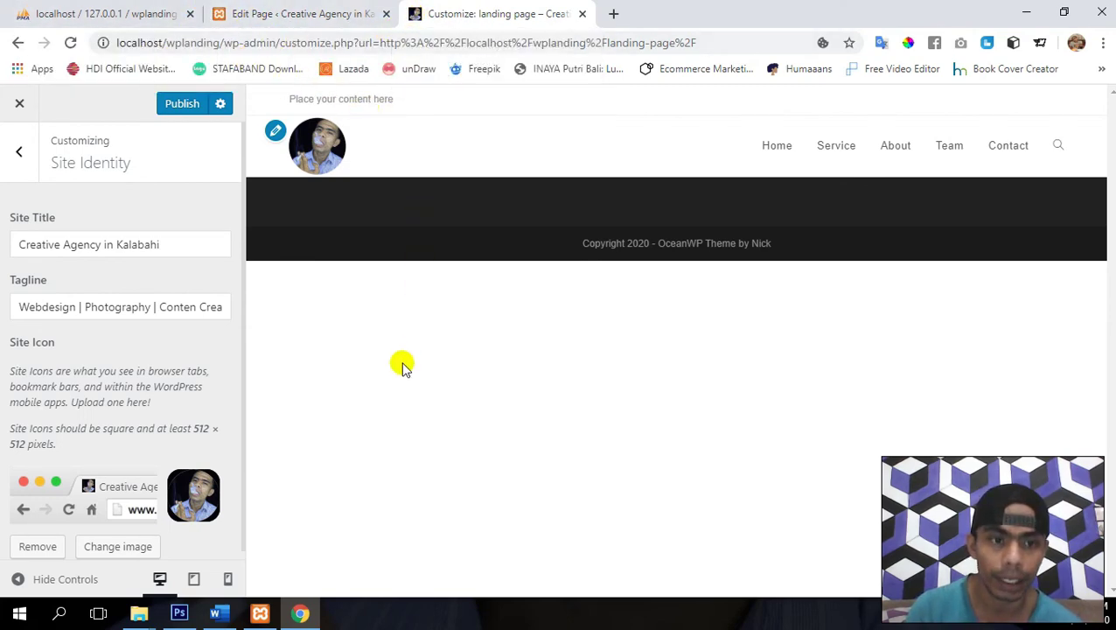
{"action": "left_click", "coordinate": [181, 105]}
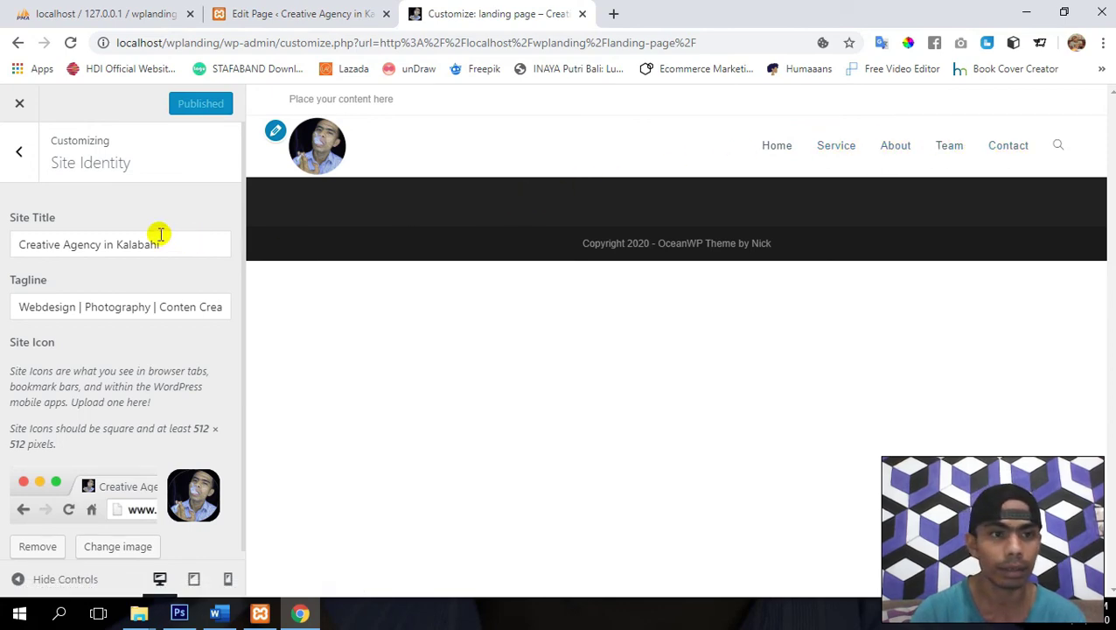
{"action": "left_click", "coordinate": [17, 155]}
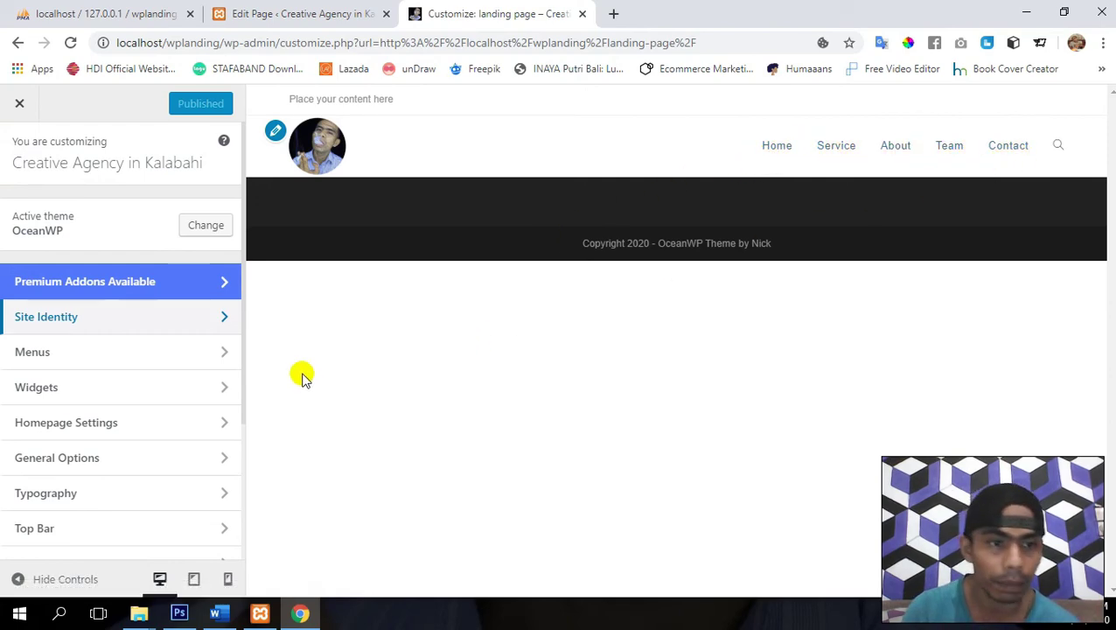
- In Typography > Main Menu, set the menu text transform to Uppercase
{"action": "scroll", "coordinate": [135, 386], "scroll_direction": "down", "scroll_amount": 1}
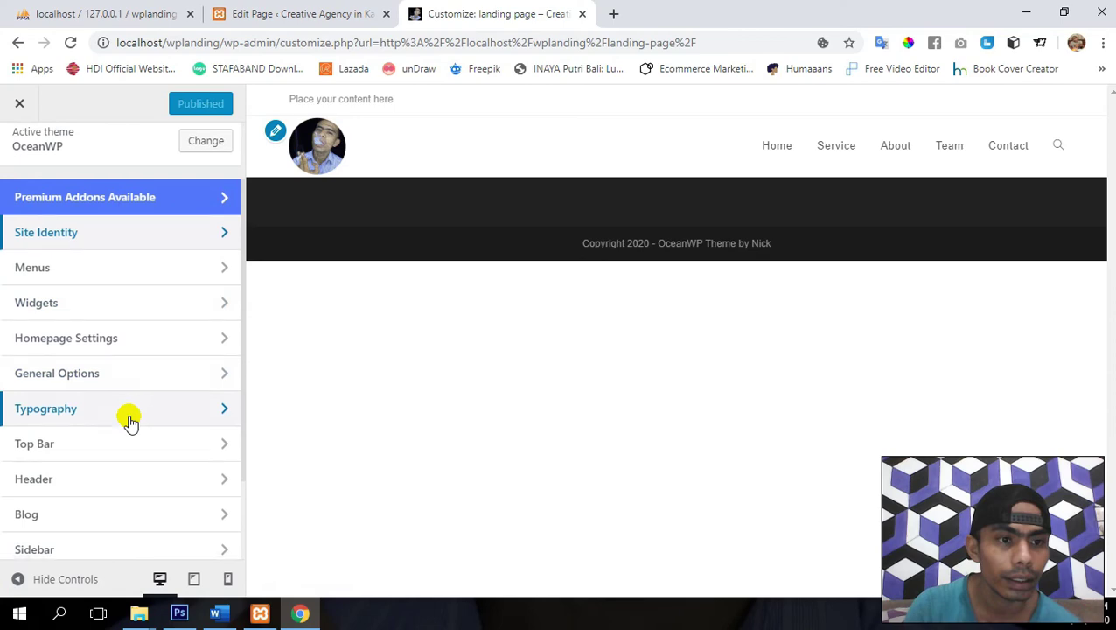
{"action": "left_click", "coordinate": [75, 389]}
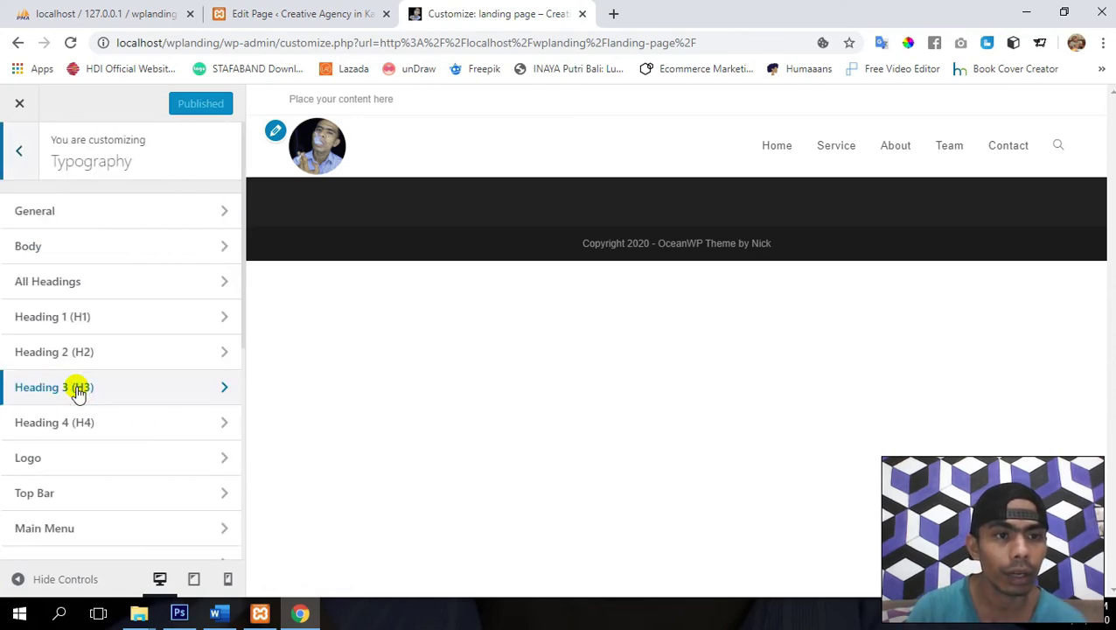
{"action": "scroll", "coordinate": [171, 245], "scroll_direction": "down", "scroll_amount": 1}
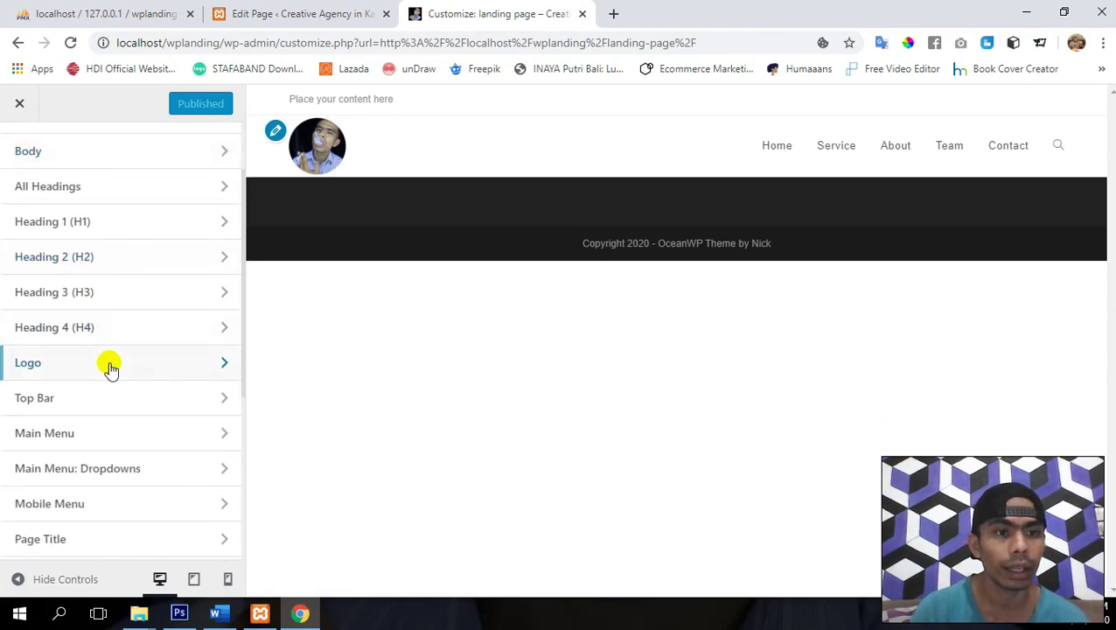
{"action": "scroll", "coordinate": [109, 368], "scroll_direction": "down", "scroll_amount": 1}
{"action": "left_click", "coordinate": [127, 413]}
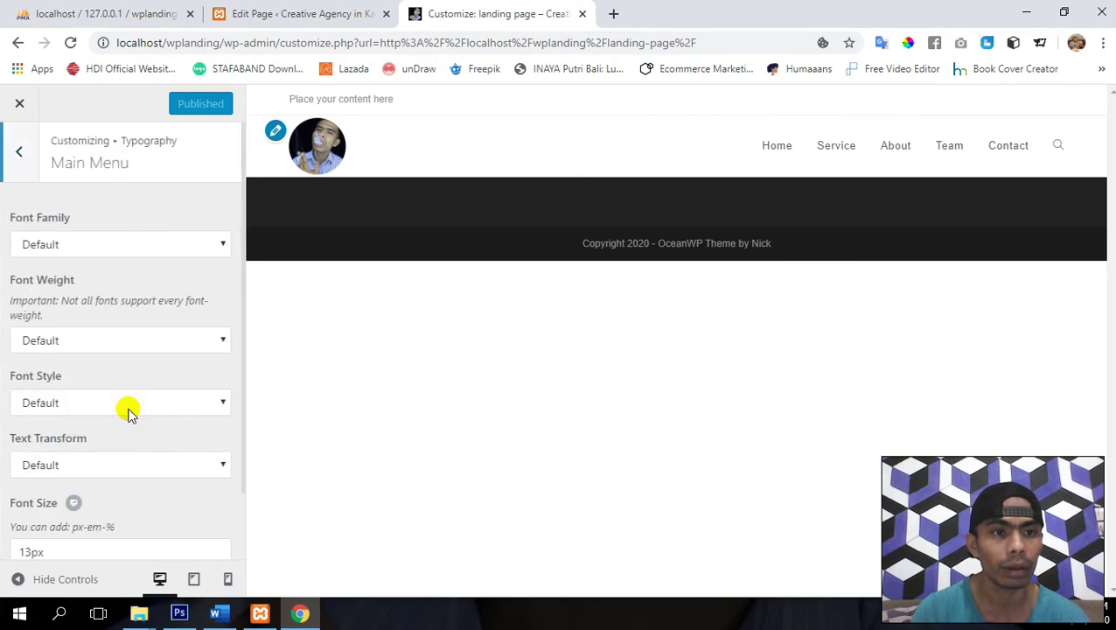
{"action": "scroll", "coordinate": [128, 413], "scroll_direction": "down", "scroll_amount": 1}
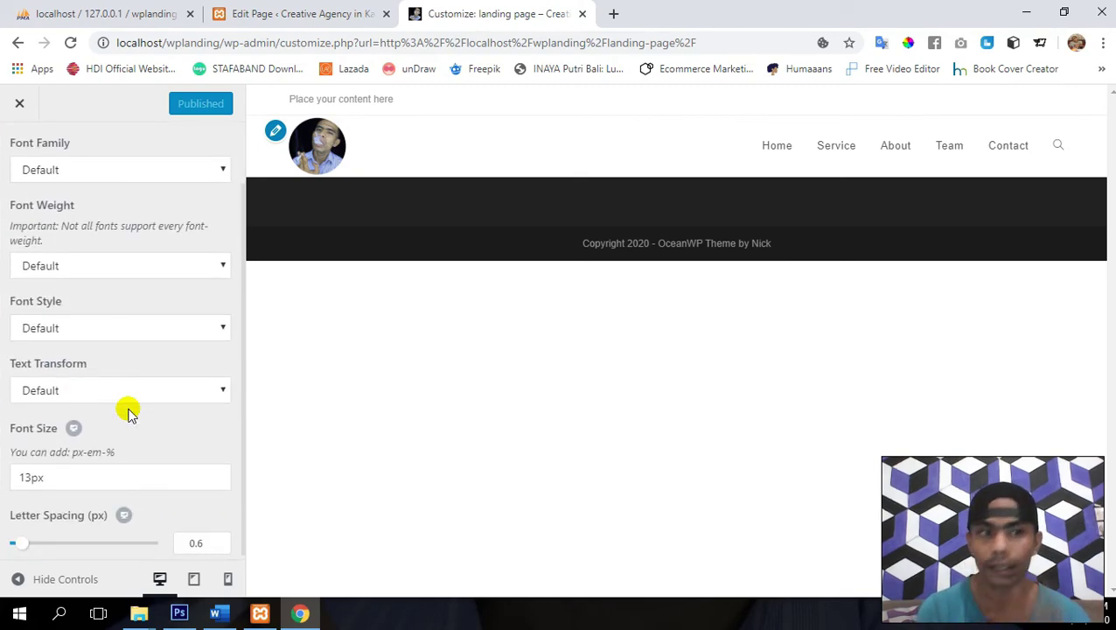
{"action": "left_click", "coordinate": [147, 326]}
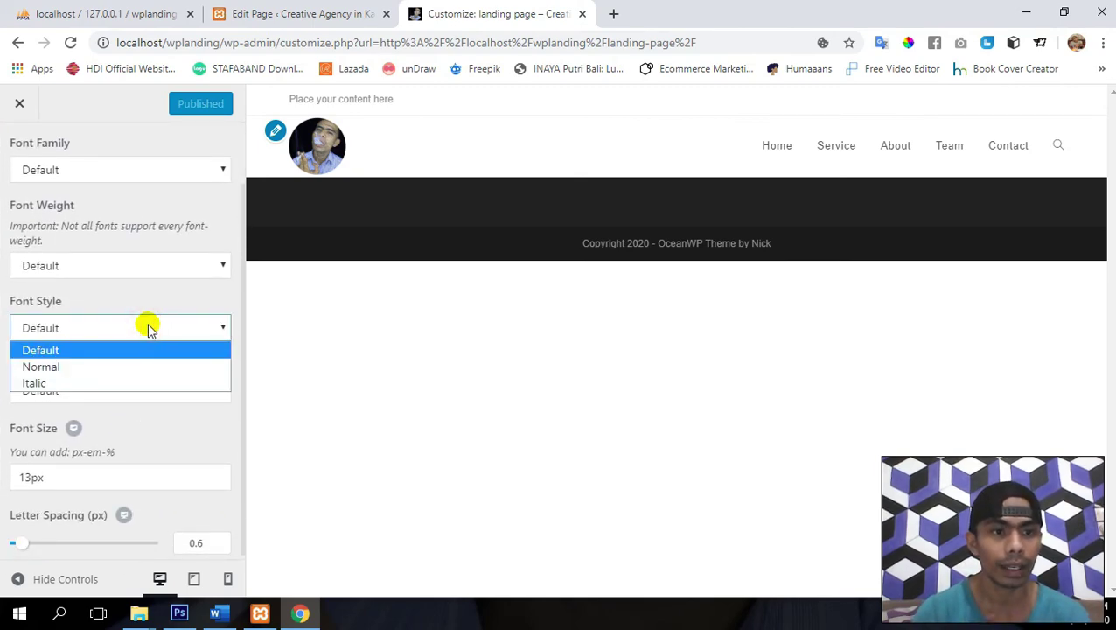
{"action": "left_click", "coordinate": [147, 326]}
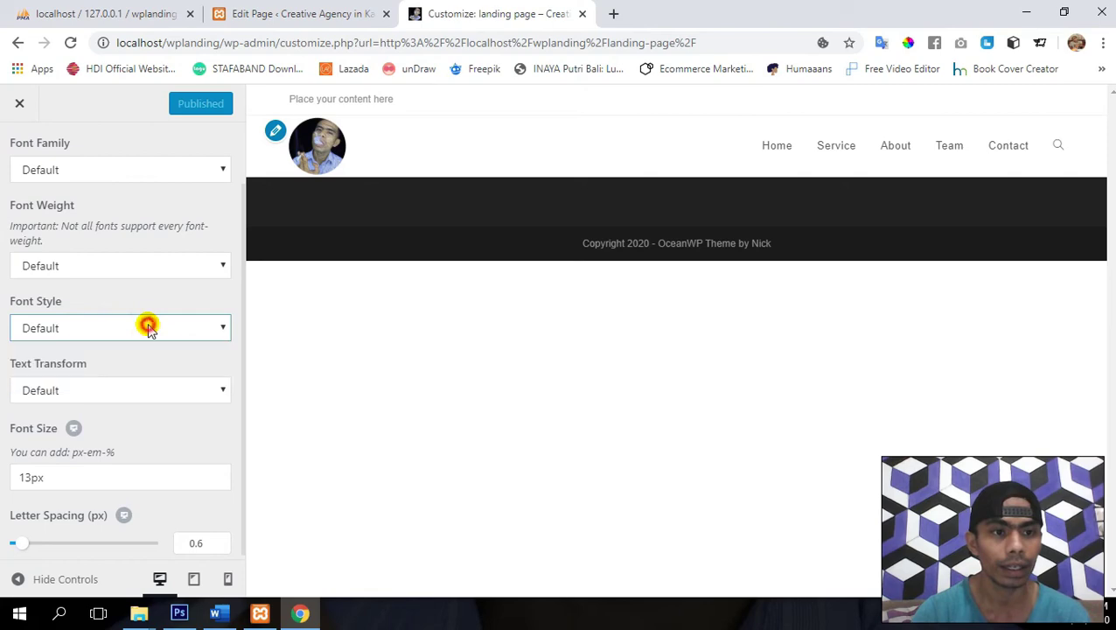
{"action": "left_click", "coordinate": [140, 392]}
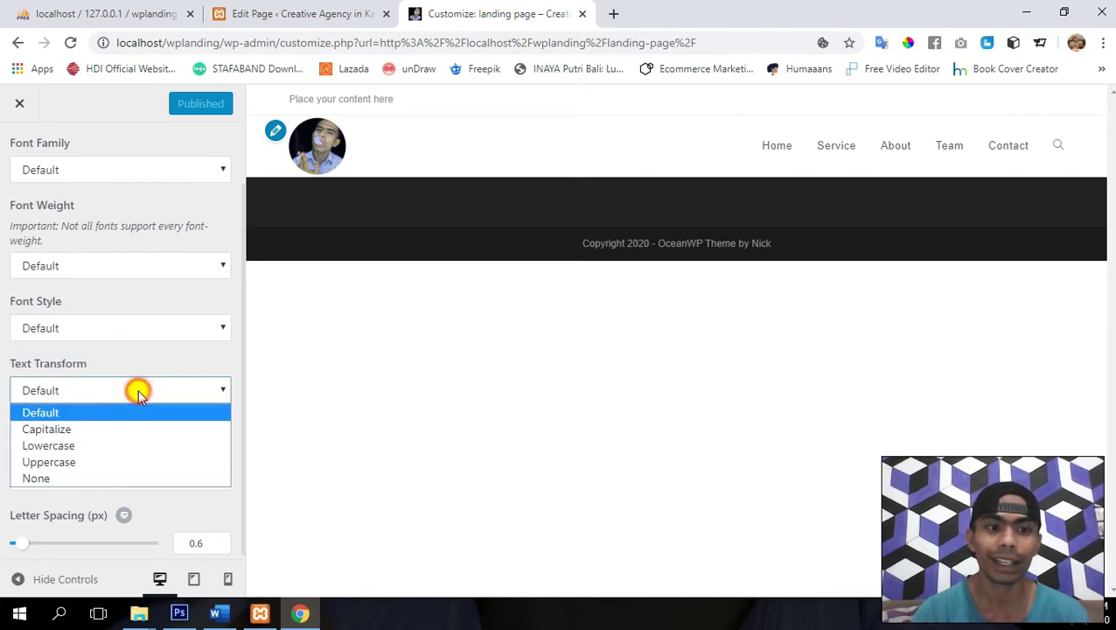
{"action": "left_click", "coordinate": [140, 462]}
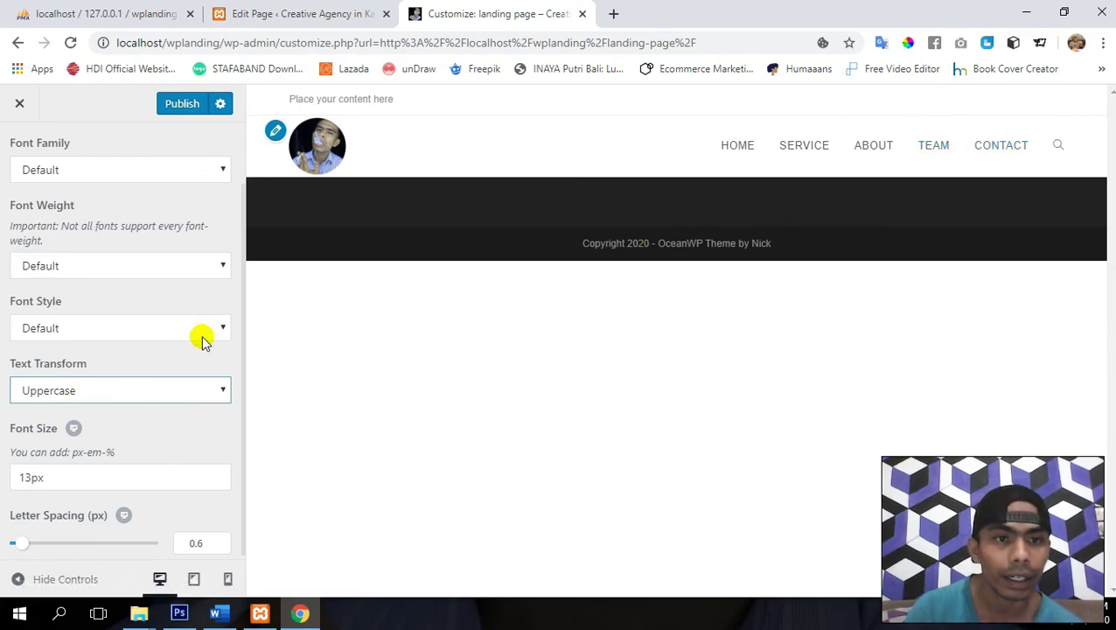
- Make the menu links Bold 700 and Italic
{"action": "scroll", "coordinate": [112, 375], "scroll_direction": "down", "scroll_amount": 1}
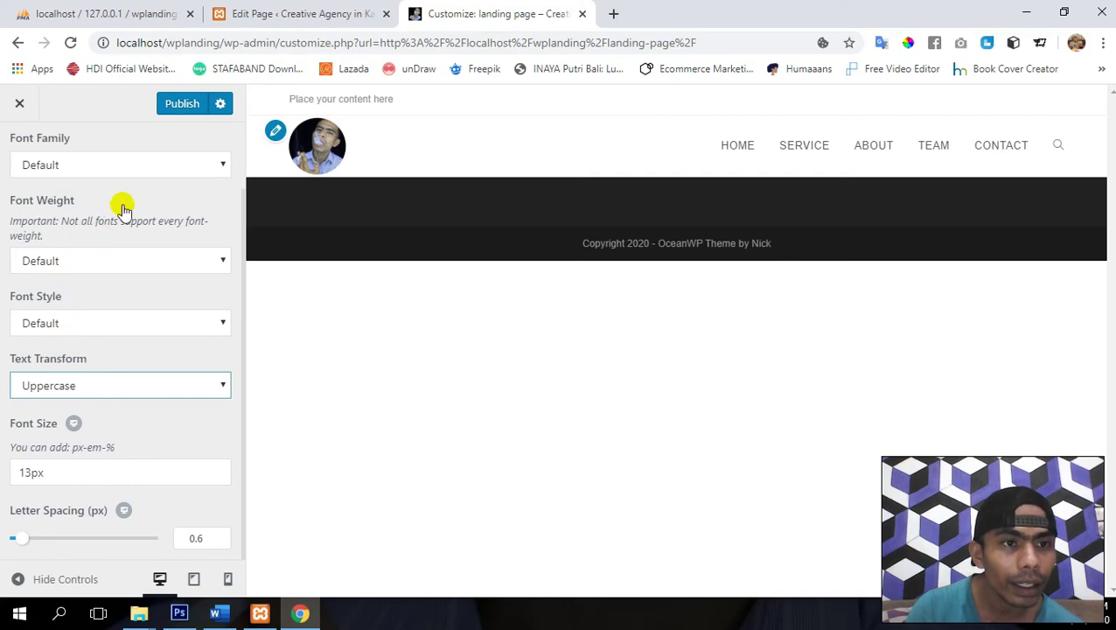
{"action": "left_click", "coordinate": [106, 263]}
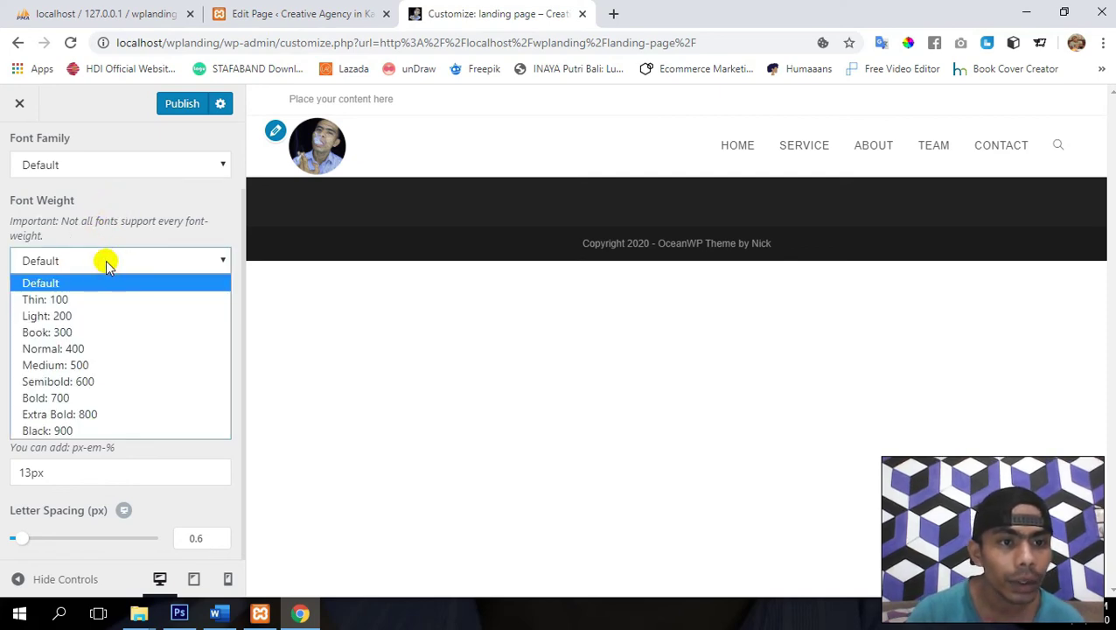
{"action": "left_click", "coordinate": [109, 399]}
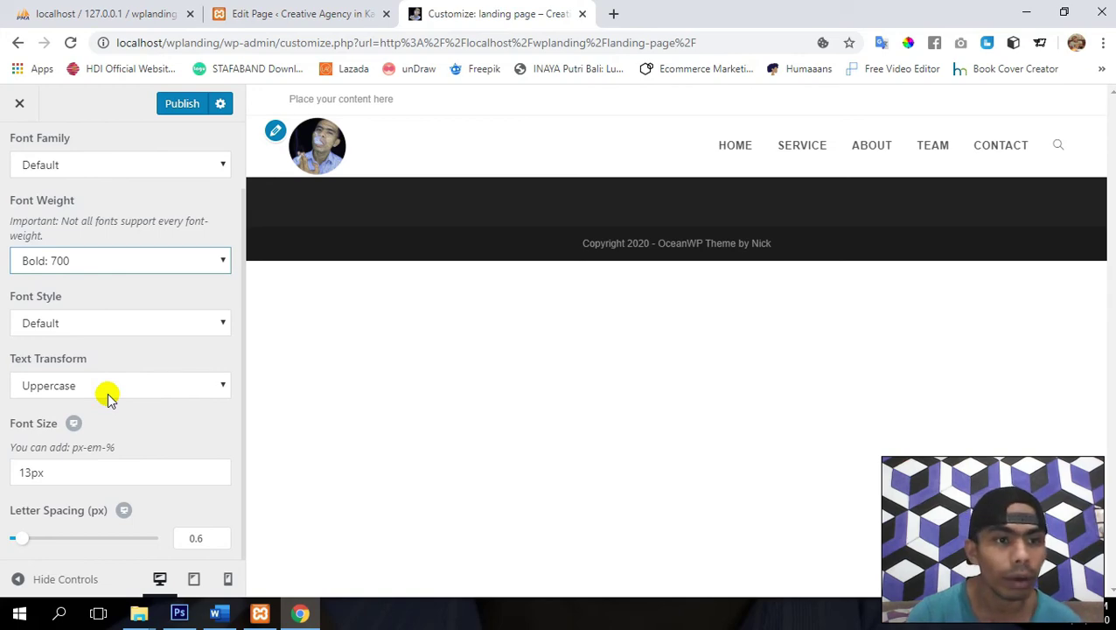
{"action": "left_click", "coordinate": [136, 329]}
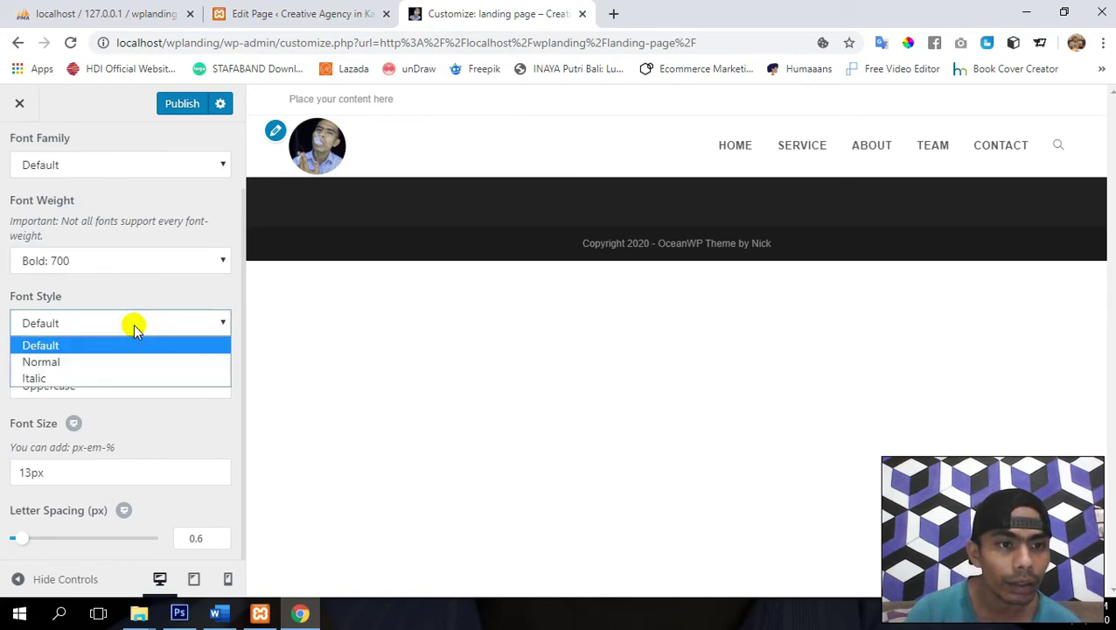
{"action": "left_click", "coordinate": [120, 377]}
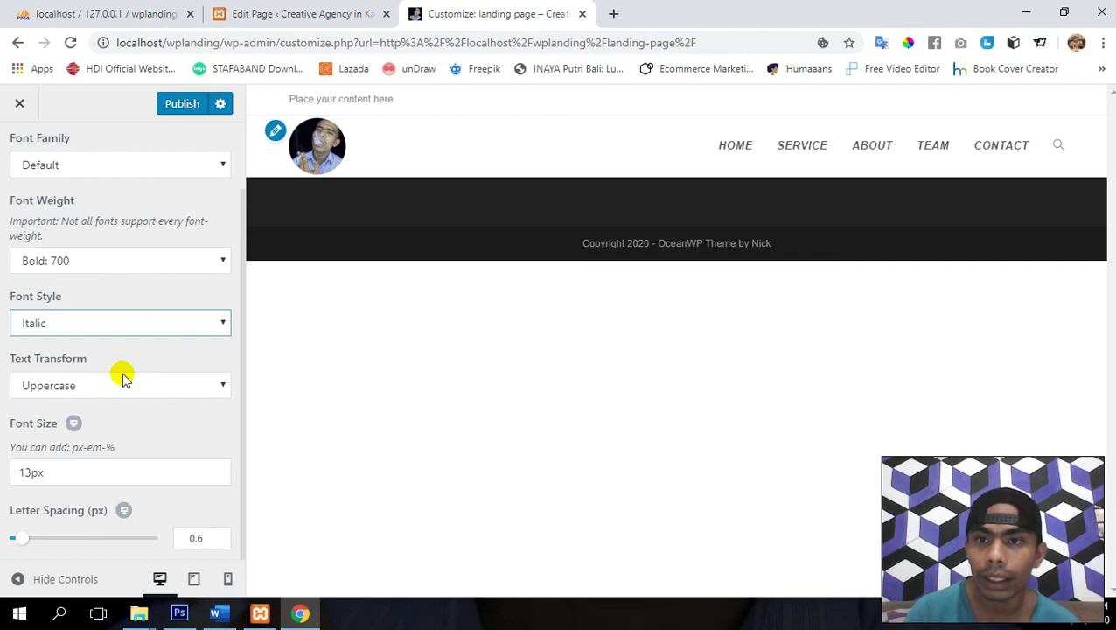
{"action": "scroll", "coordinate": [142, 182], "scroll_direction": "up", "scroll_amount": 1}
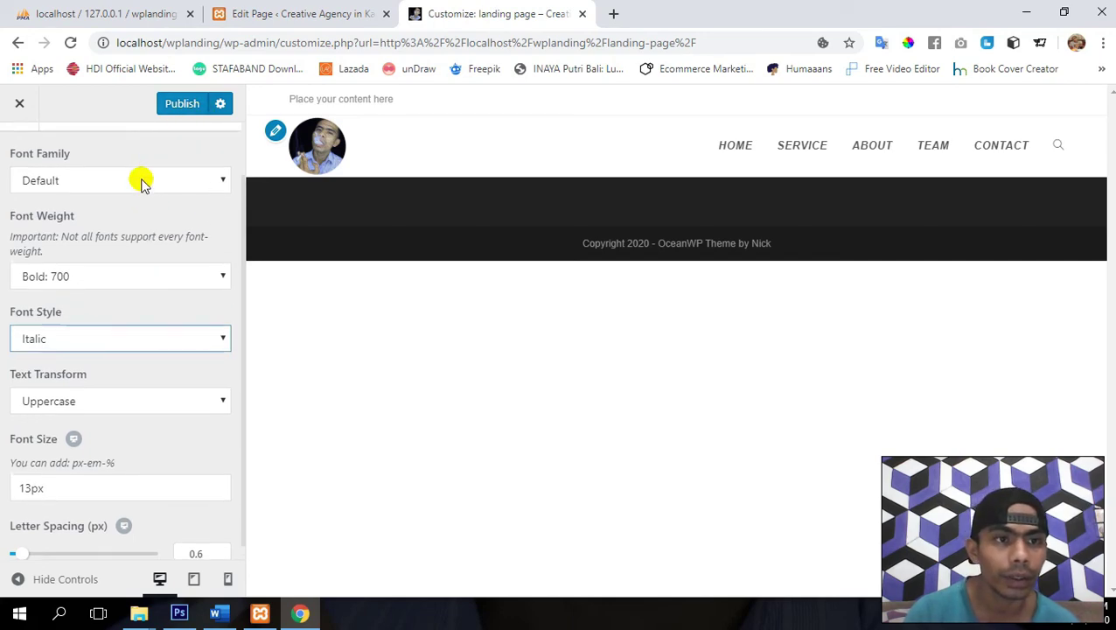
- Set the menu font family to Arial Black after briefly trying Open Sans, publish, and go back
{"action": "left_click", "coordinate": [122, 185]}
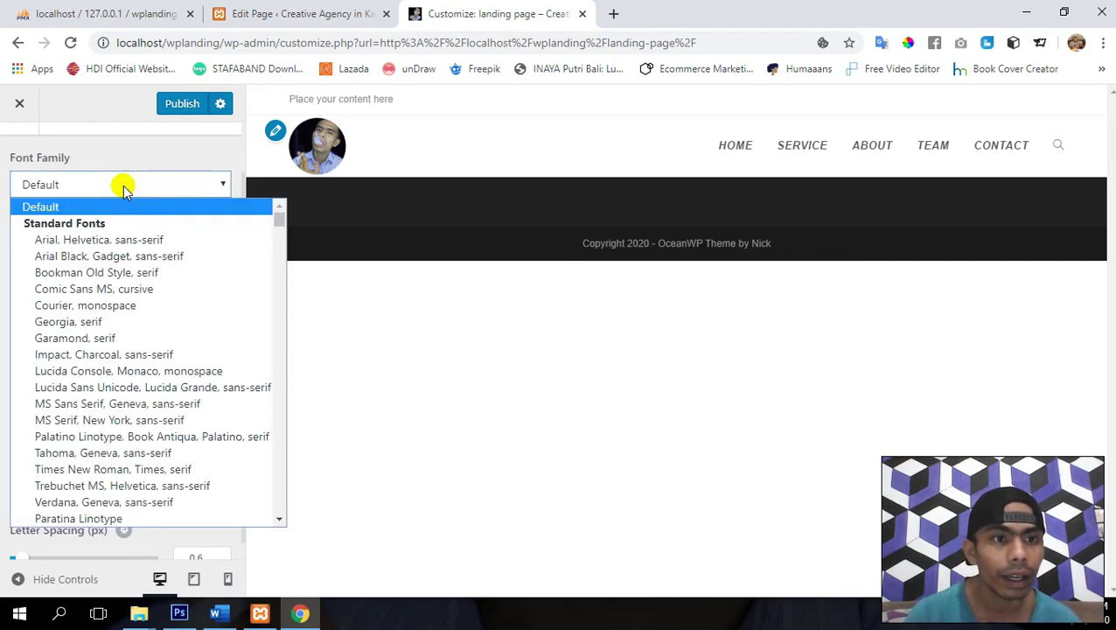
{"action": "key", "text": "o"}
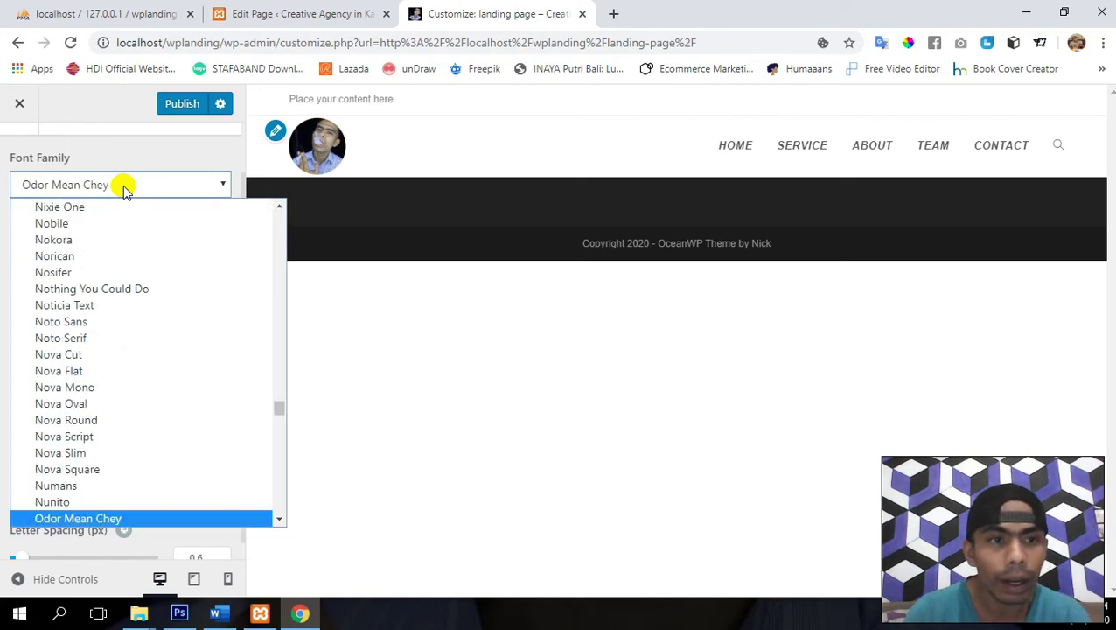
{"action": "key", "text": "p"}
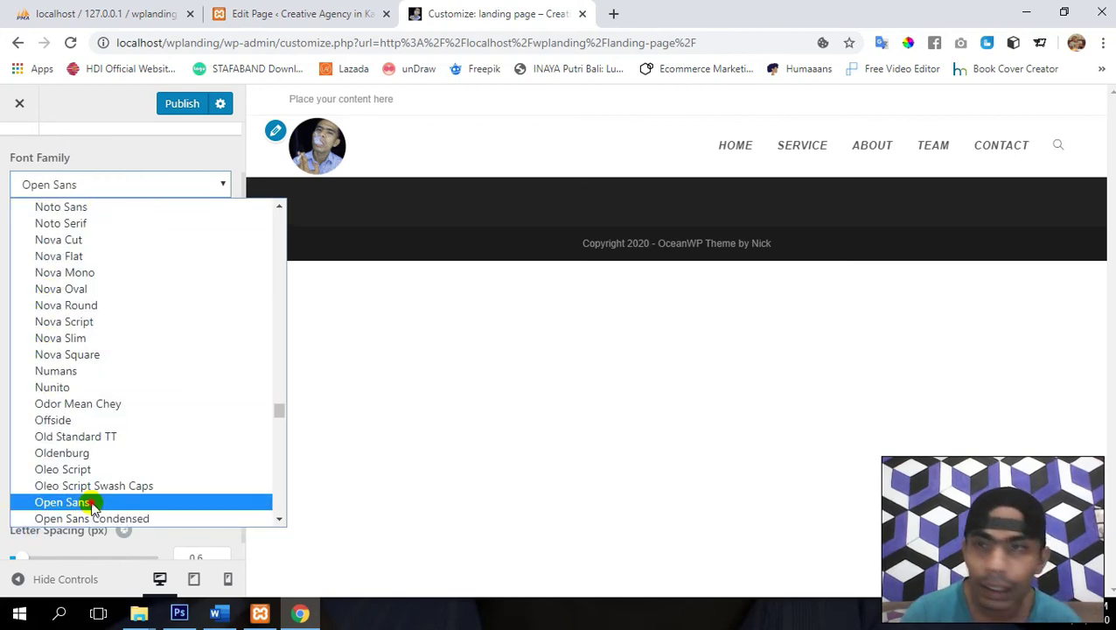
{"action": "left_click", "coordinate": [92, 503]}
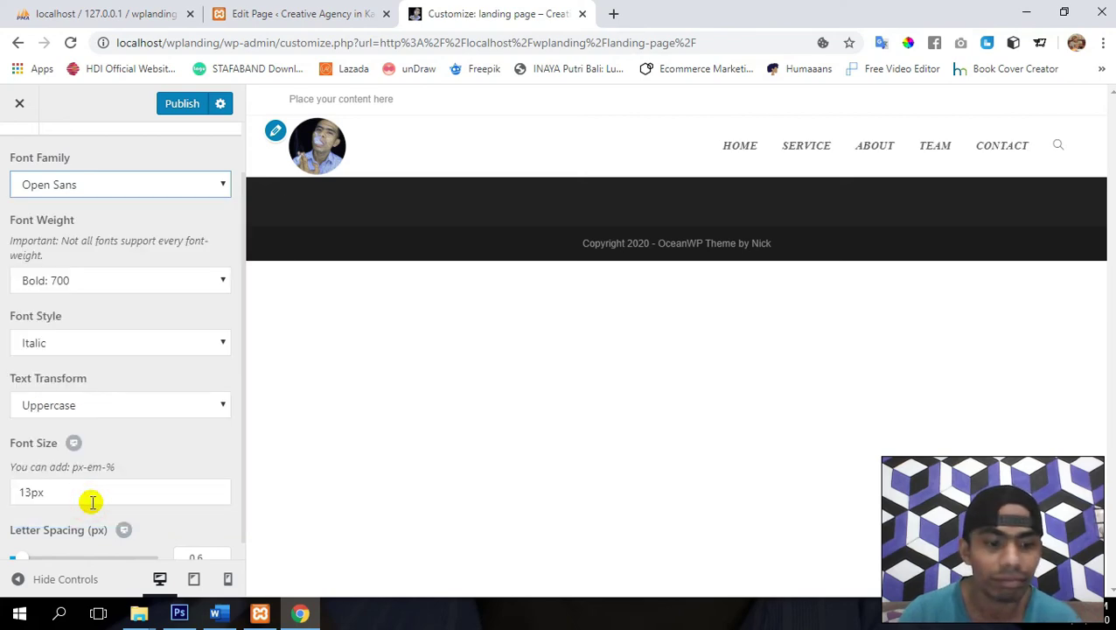
{"action": "left_click", "coordinate": [133, 190]}
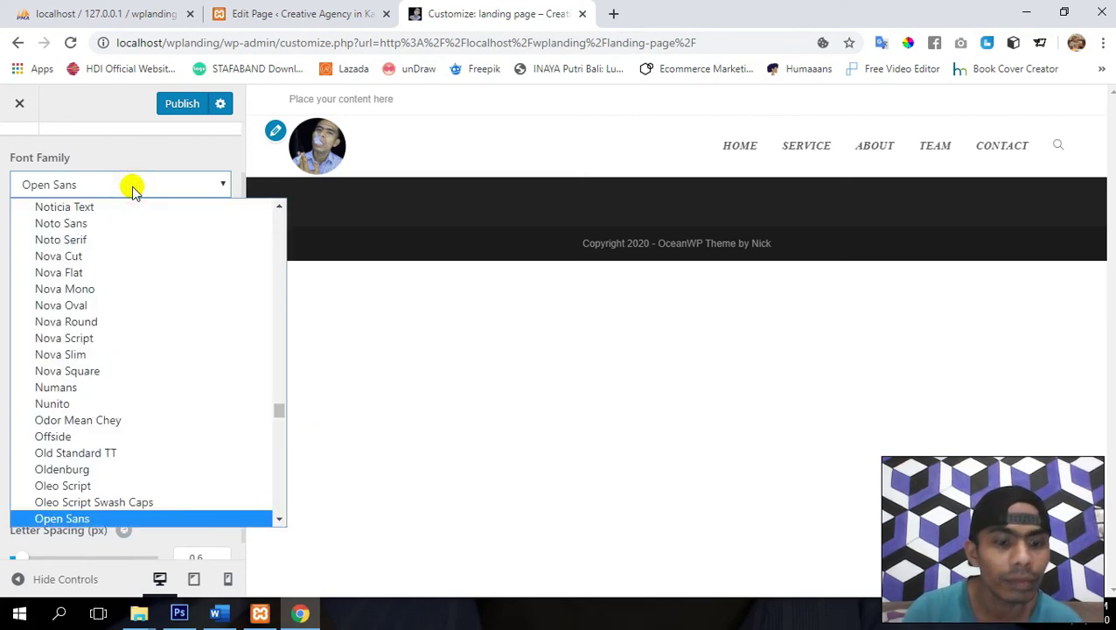
{"action": "key", "text": "a"}
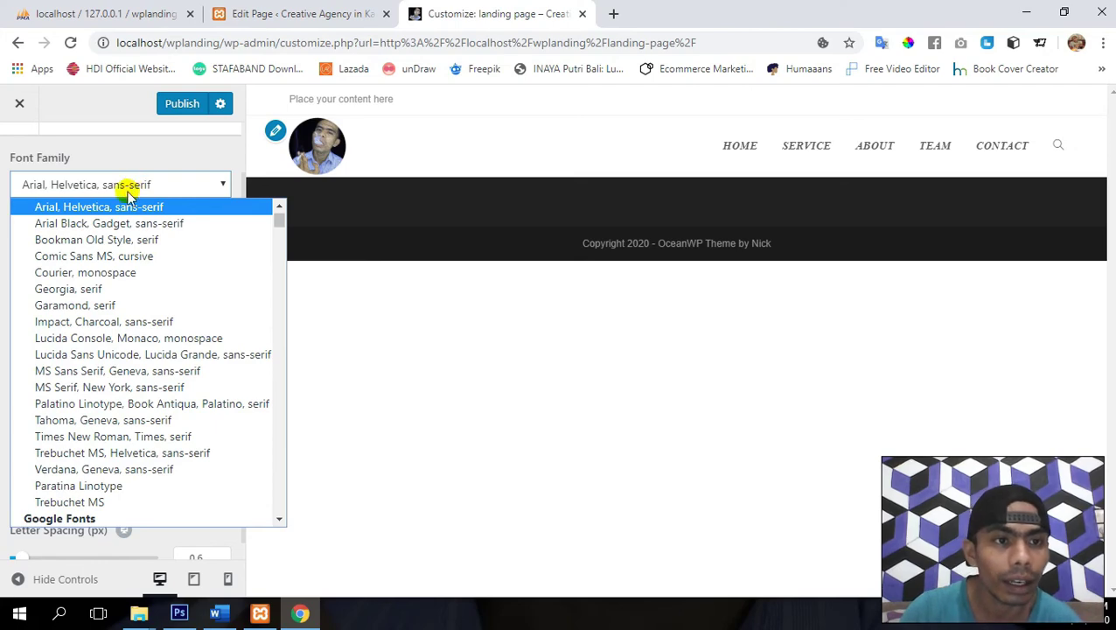
{"action": "left_click", "coordinate": [106, 223]}
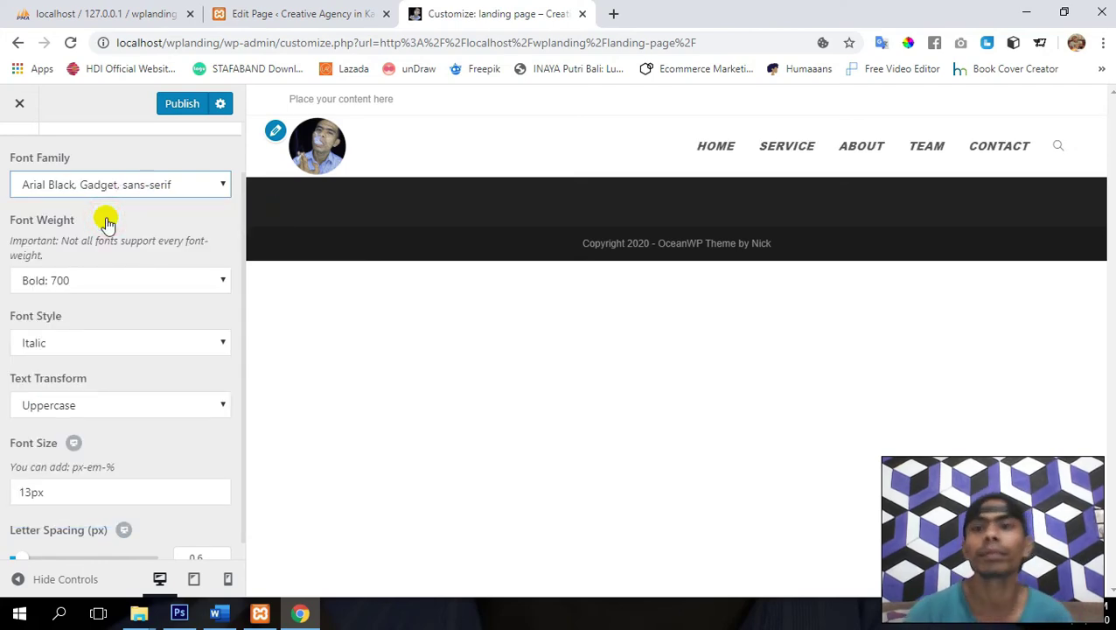
{"action": "left_click", "coordinate": [175, 104]}
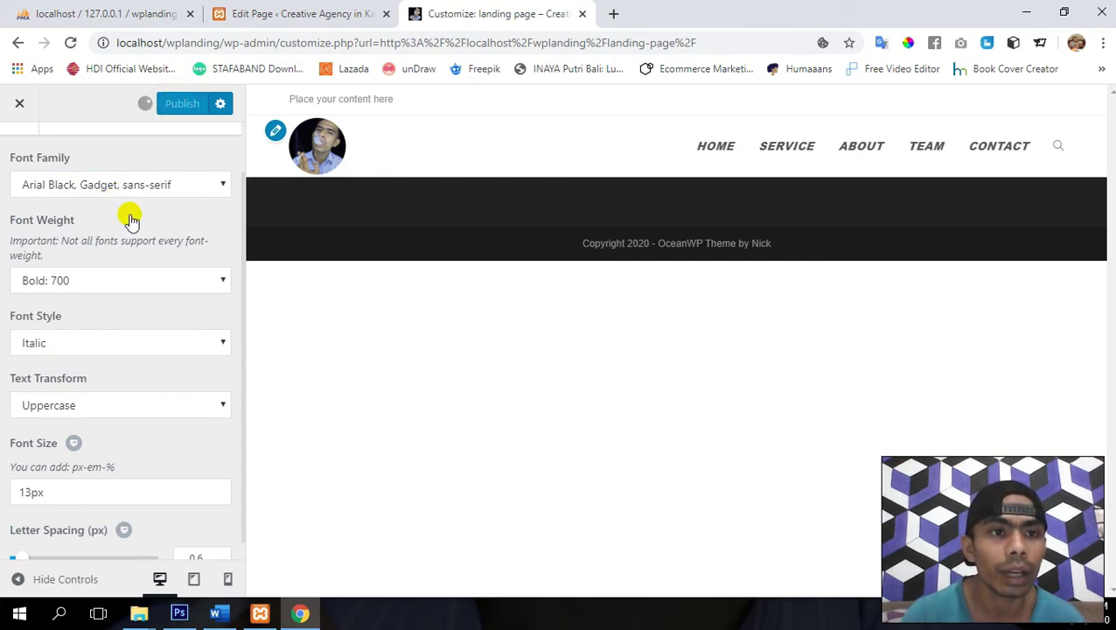
{"action": "scroll", "coordinate": [130, 220], "scroll_direction": "up", "scroll_amount": 3}
{"action": "left_click", "coordinate": [20, 152]}
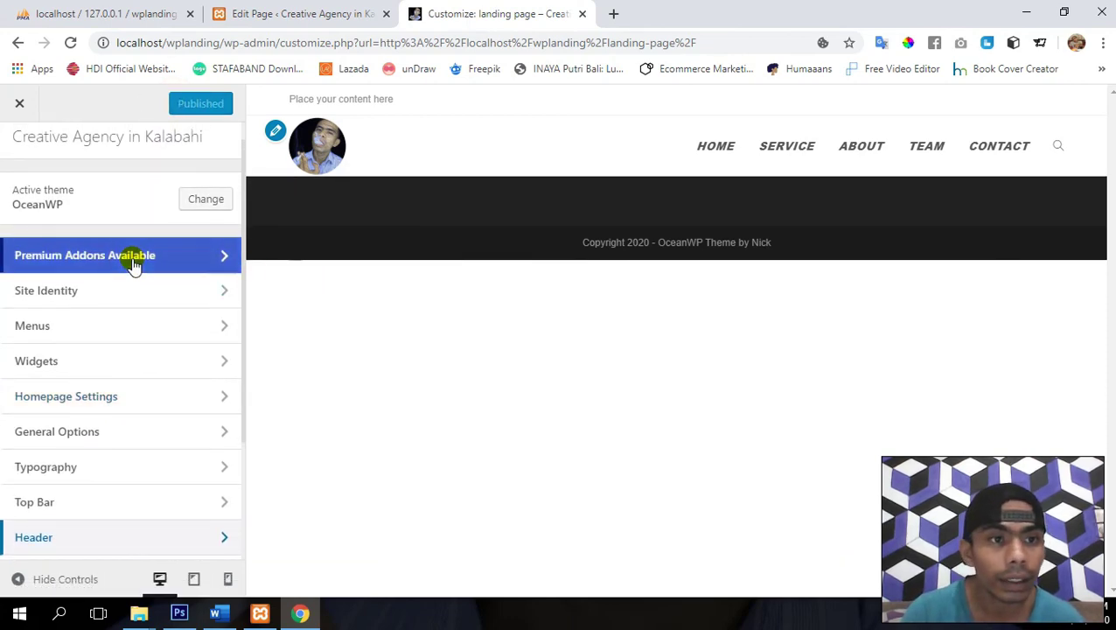
- In Homepage Settings, show a static page with 'landing page' as homepage, publish, and go back
{"action": "scroll", "coordinate": [132, 260], "scroll_direction": "down", "scroll_amount": 1}
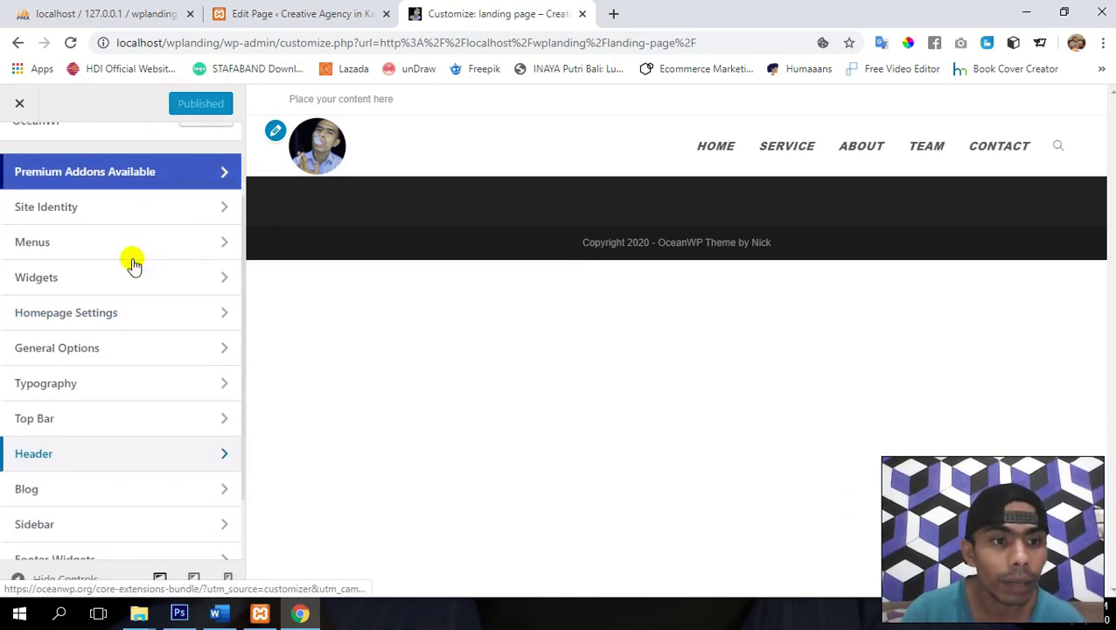
{"action": "left_click", "coordinate": [77, 322]}
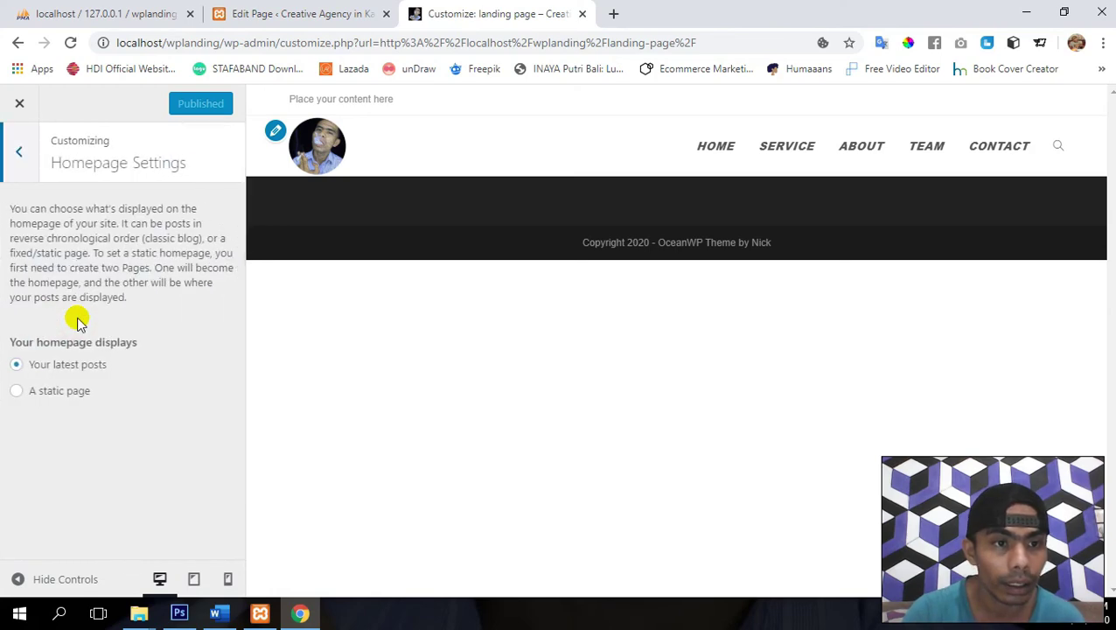
{"action": "left_click", "coordinate": [39, 392]}
{"action": "scroll", "coordinate": [134, 369], "scroll_direction": "down", "scroll_amount": 1}
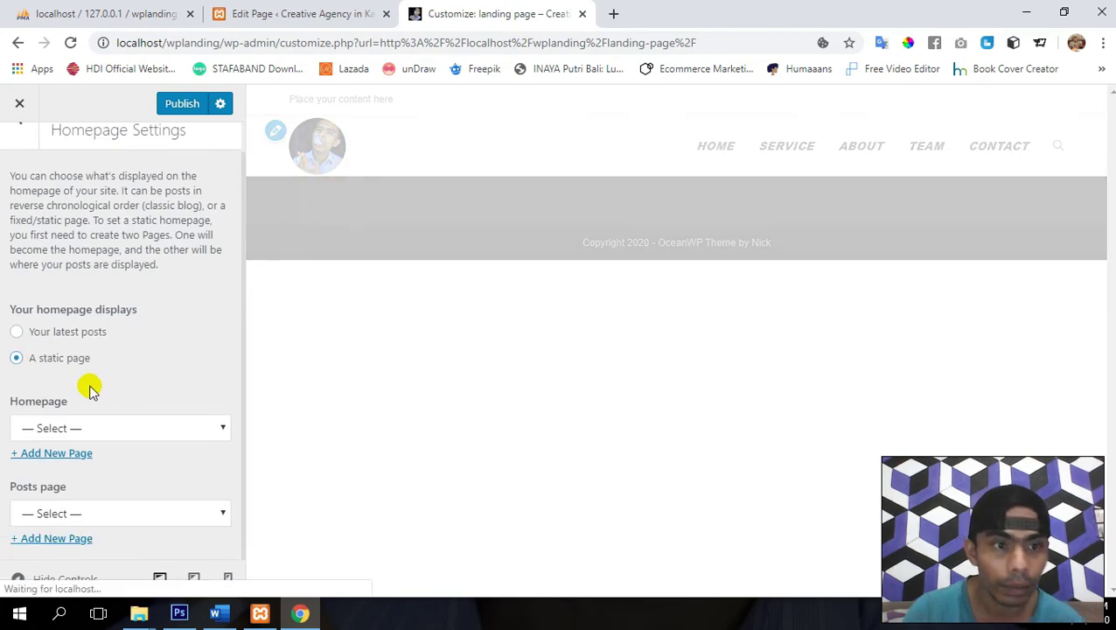
{"action": "left_click", "coordinate": [119, 428]}
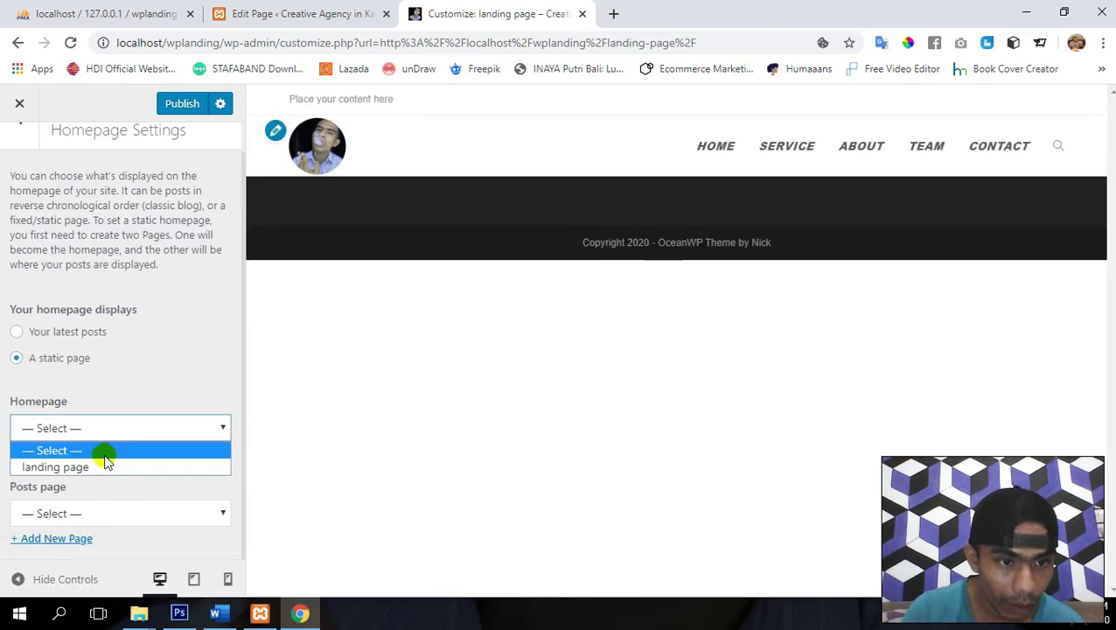
{"action": "left_click", "coordinate": [105, 467]}
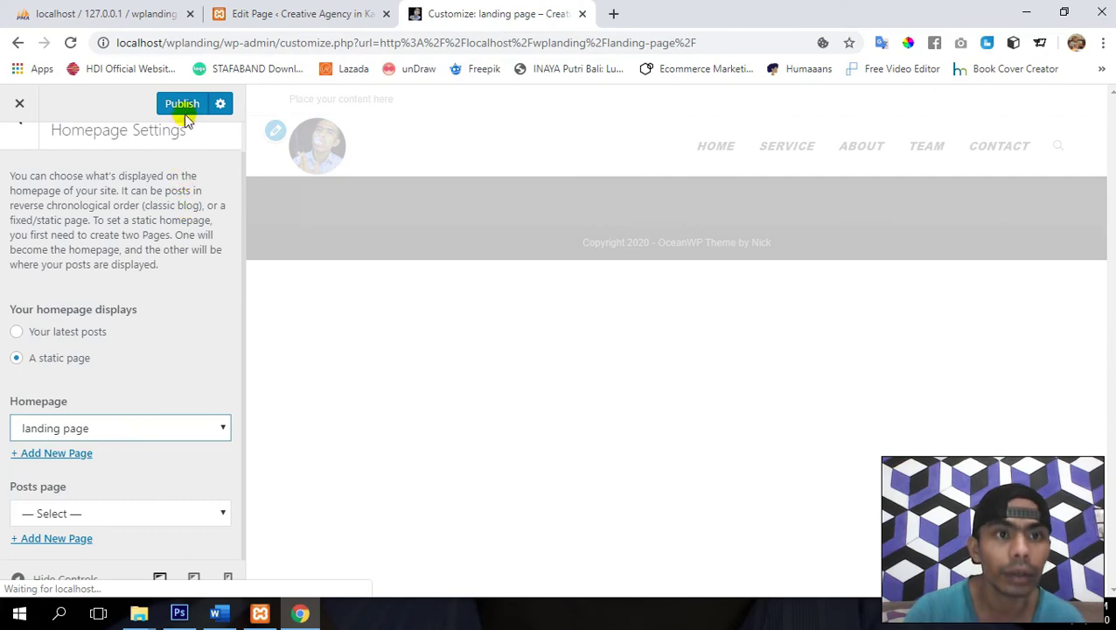
{"action": "left_click", "coordinate": [182, 105]}
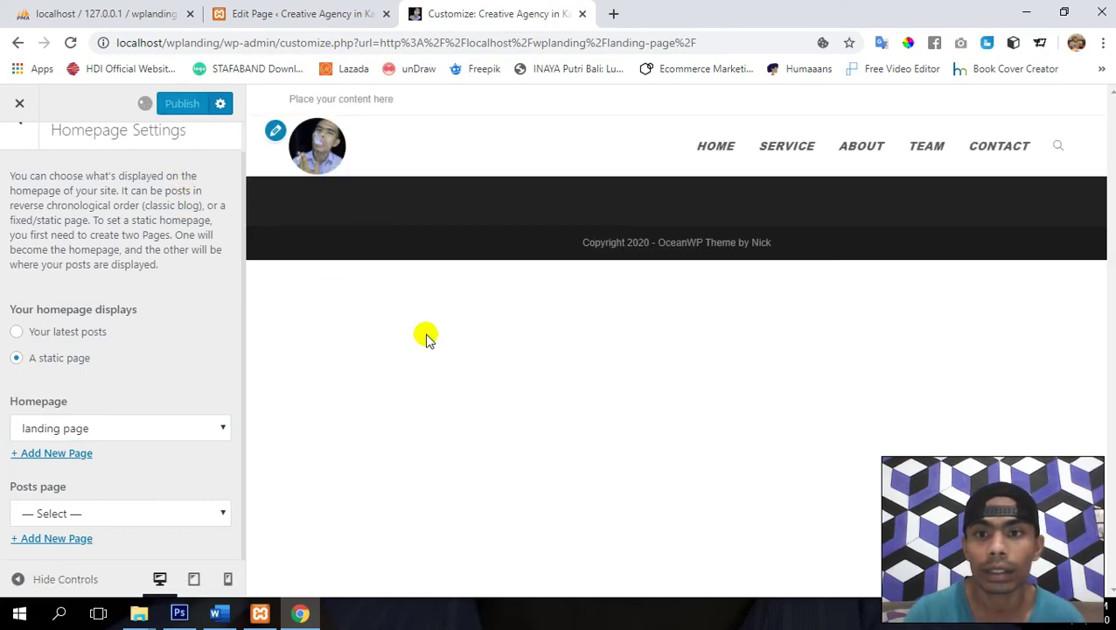
{"action": "triple_click", "coordinate": [661, 242]}
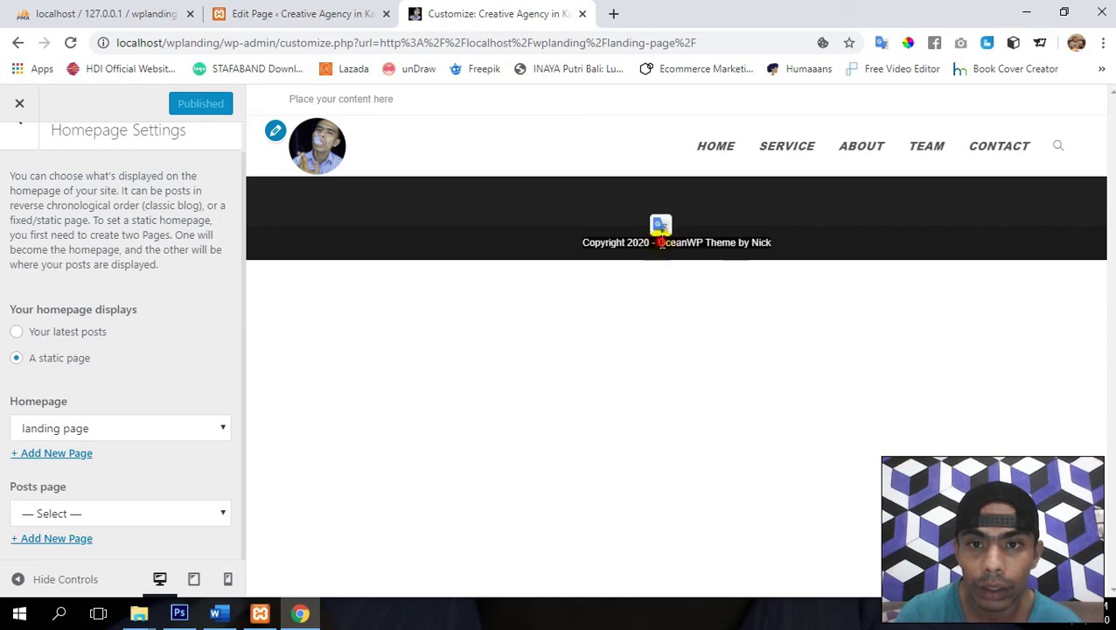
{"action": "left_click", "coordinate": [559, 250]}
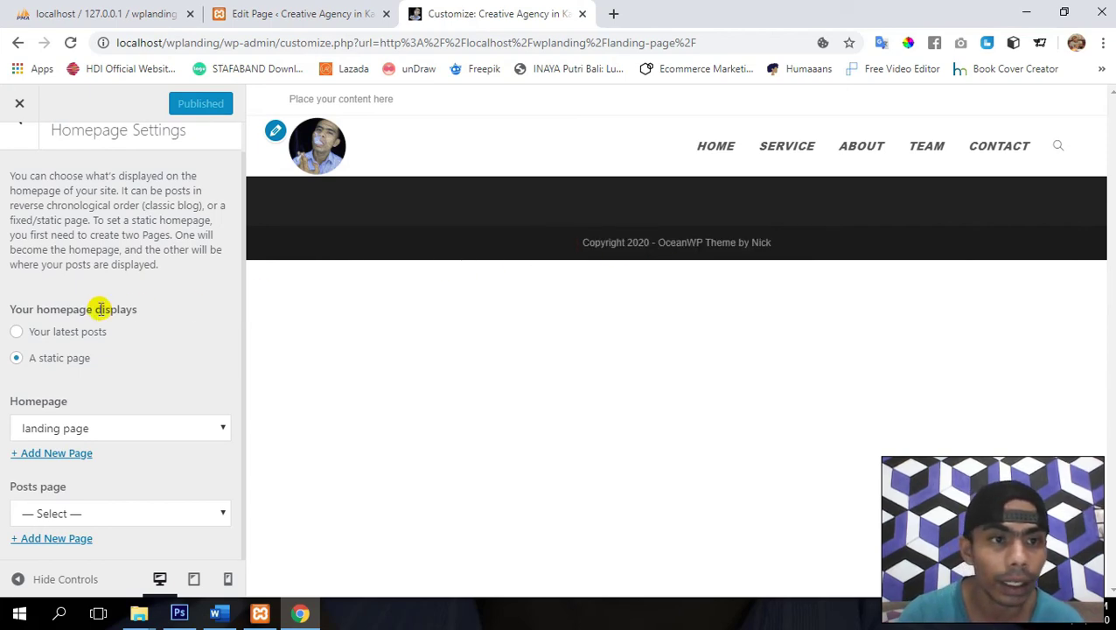
{"action": "scroll", "coordinate": [99, 311], "scroll_direction": "up", "scroll_amount": 1}
{"action": "left_click", "coordinate": [16, 154]}
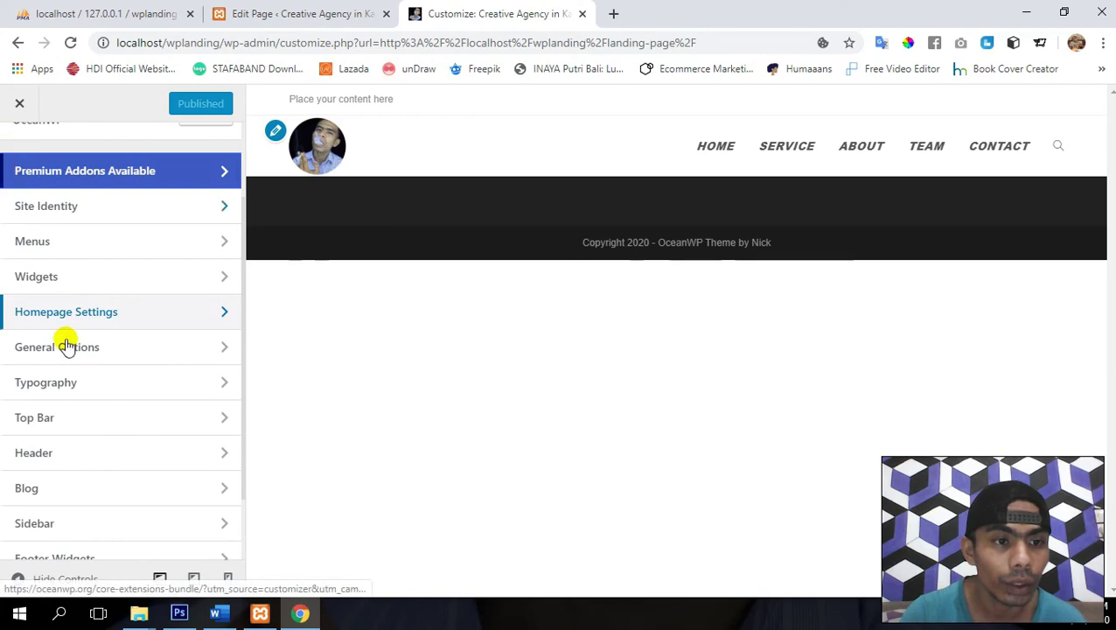
- In Footer Bottom, keep the footer visibility set to show on all devices
{"action": "scroll", "coordinate": [131, 367], "scroll_direction": "down", "scroll_amount": 1}
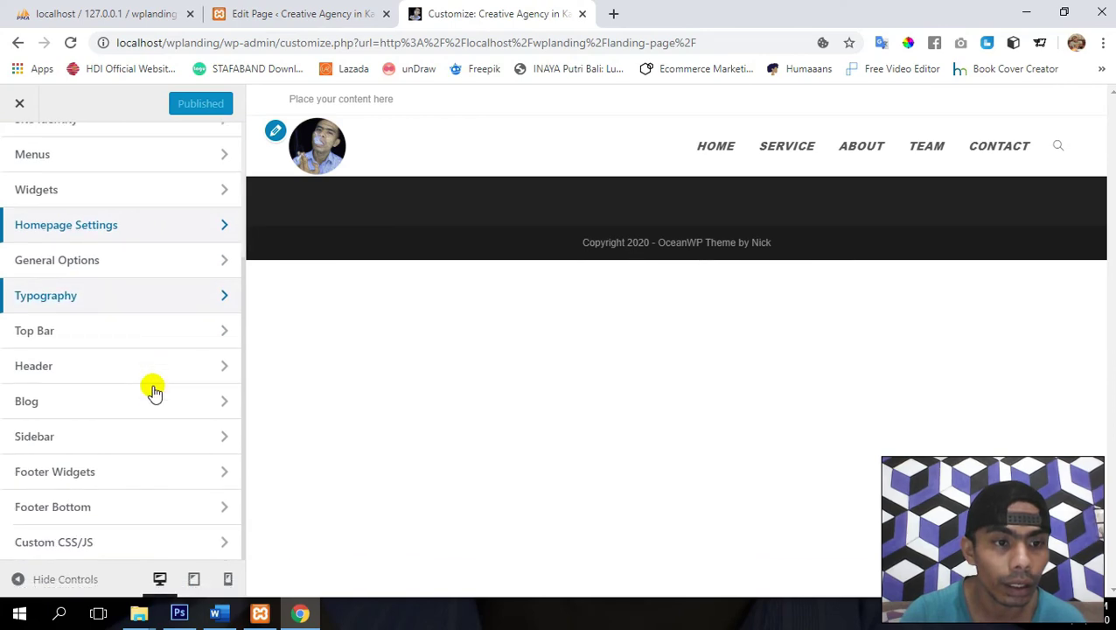
{"action": "left_click", "coordinate": [138, 507]}
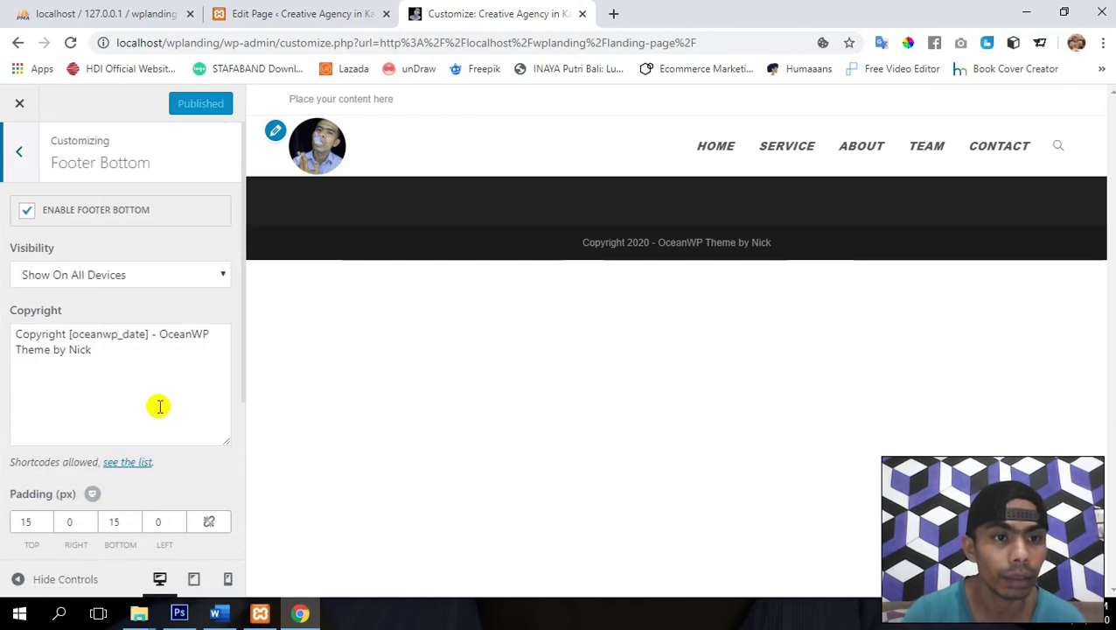
{"action": "left_click", "coordinate": [142, 275]}
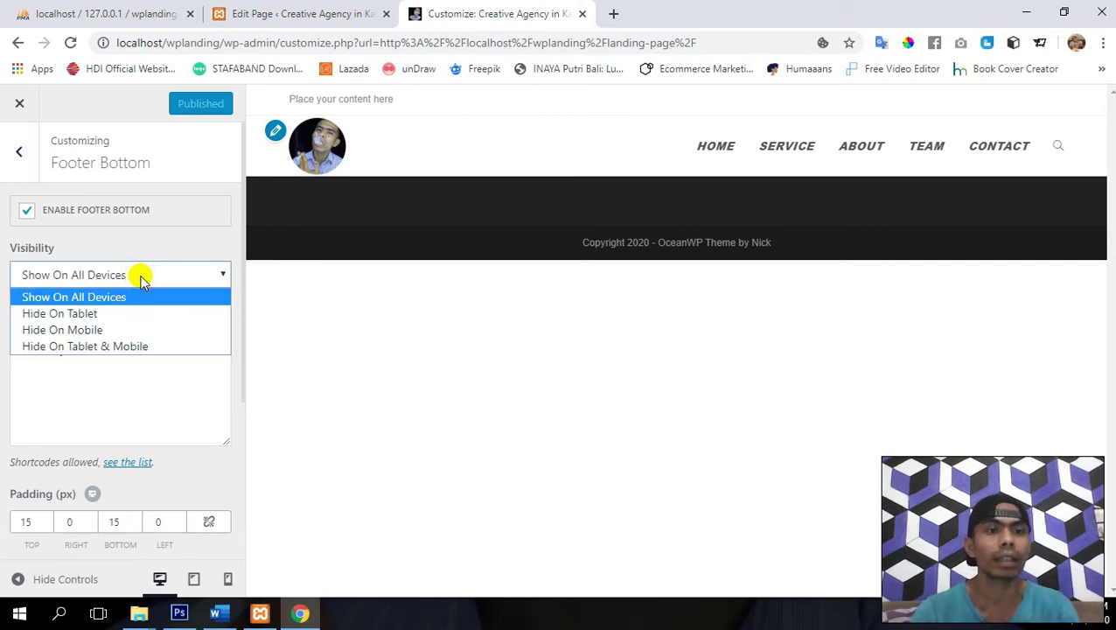
{"action": "left_click", "coordinate": [142, 275]}
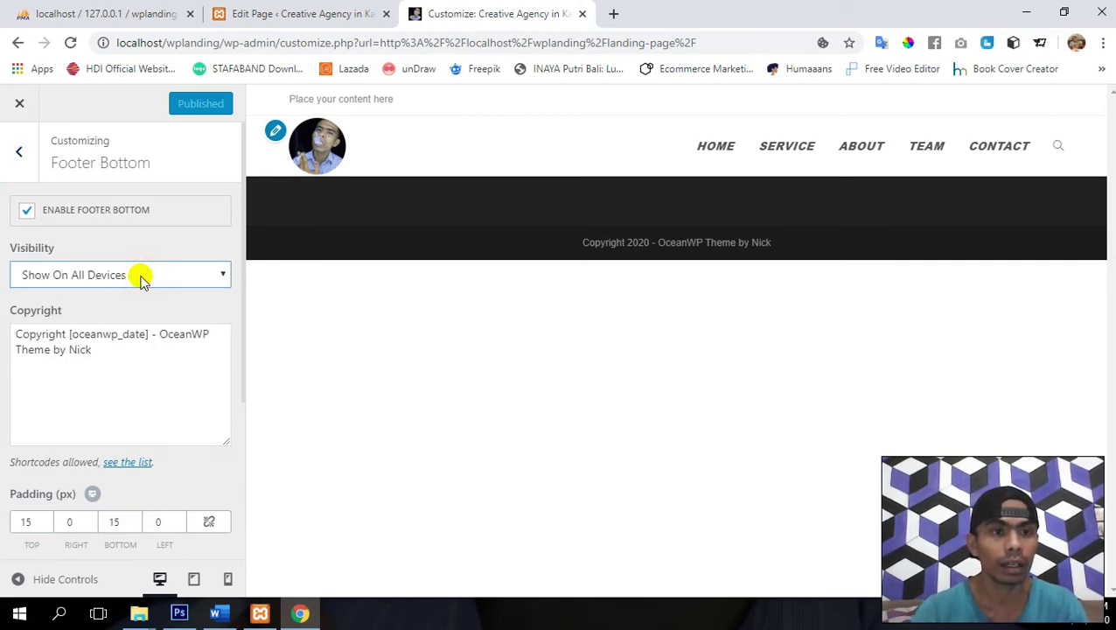
{"action": "left_click", "coordinate": [141, 276]}
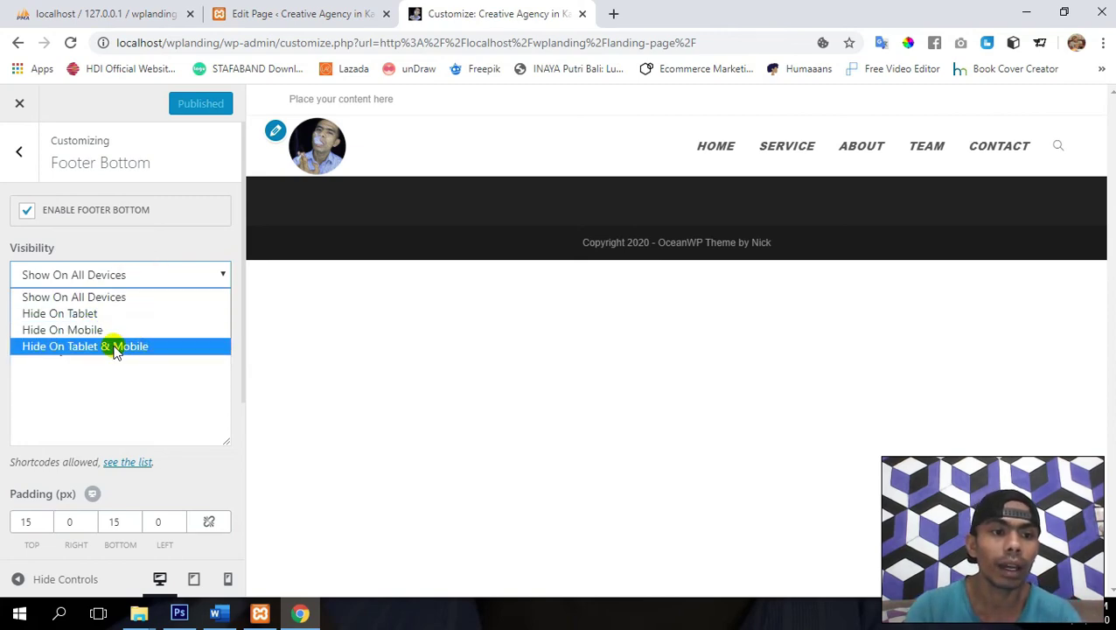
{"action": "left_click", "coordinate": [100, 294]}
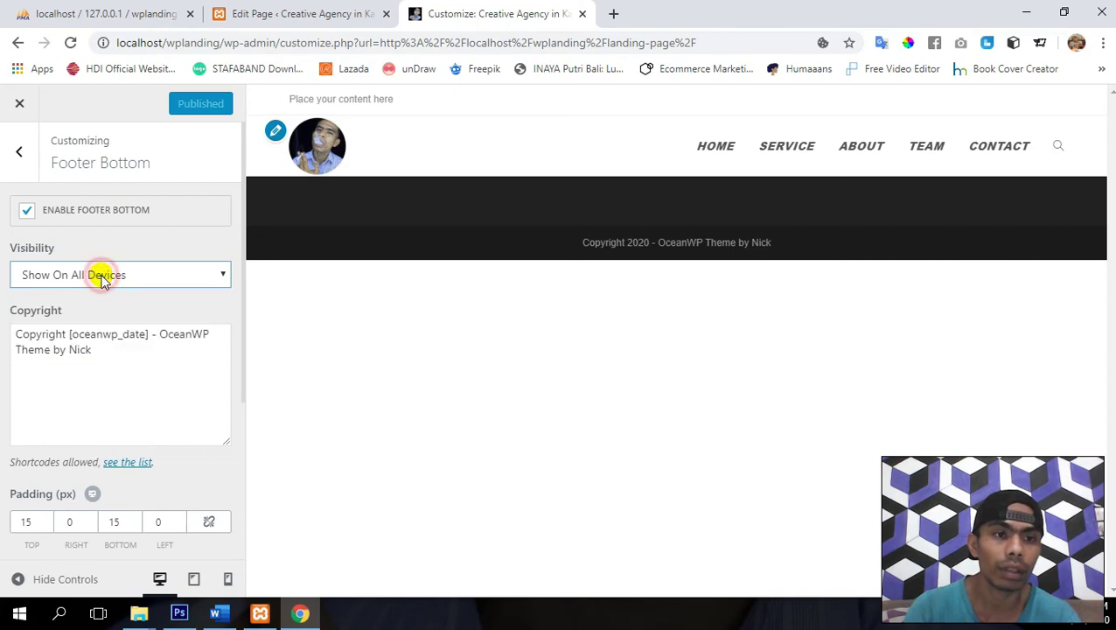
- Replace the OceanWP credit with 'Landing Page Website by' plus the author's name, and publish
{"action": "left_click", "coordinate": [127, 338]}
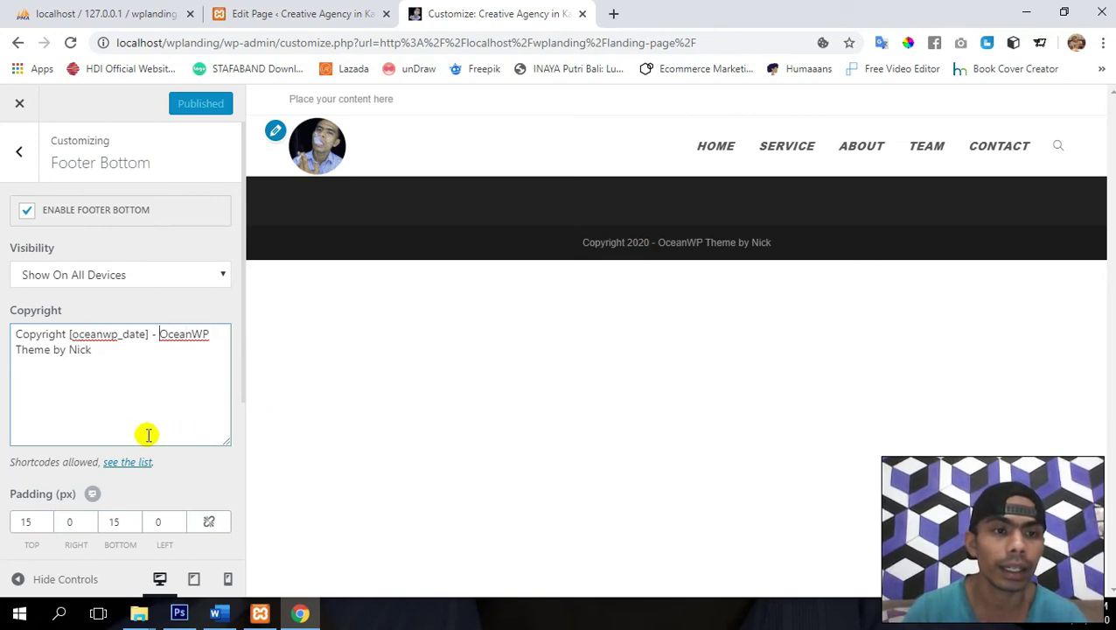
{"action": "key", "text": "shift+Right"}
{"action": "key", "text": "shift+Right"}
{"action": "key", "text": "shift+Right"}
{"action": "key", "text": "shift+Right"}
{"action": "key", "text": "shift+Right"}
{"action": "key", "text": "shift+Right"}
{"action": "key", "text": "shift+Right"}
{"action": "key", "text": "shift+Right"}
{"action": "key", "text": "shift+Right"}
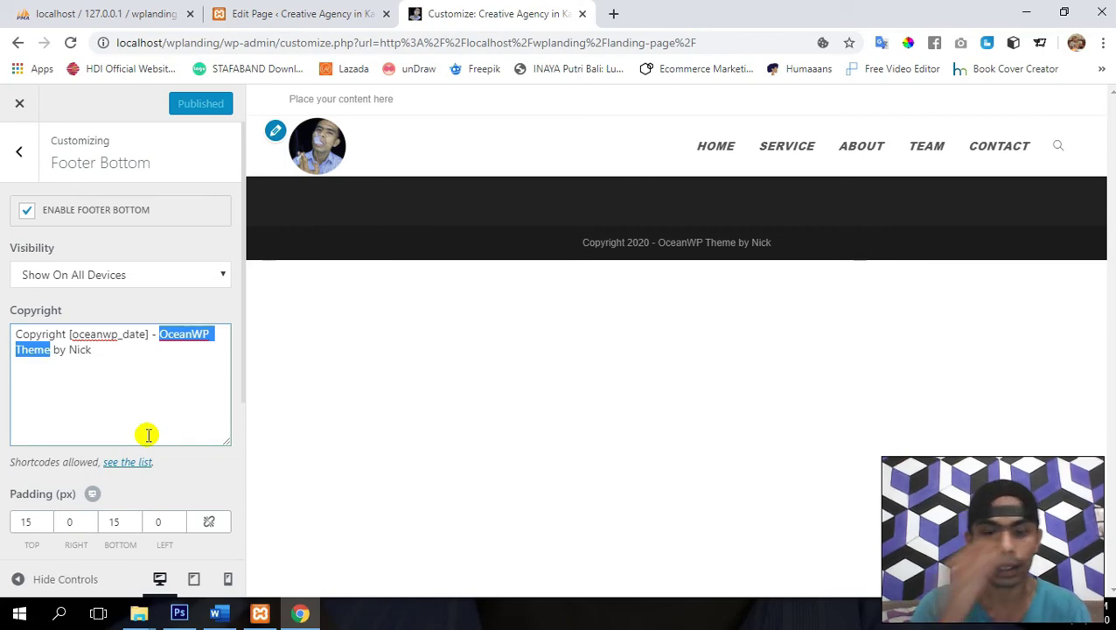
{"action": "type", "text": "Landing"}
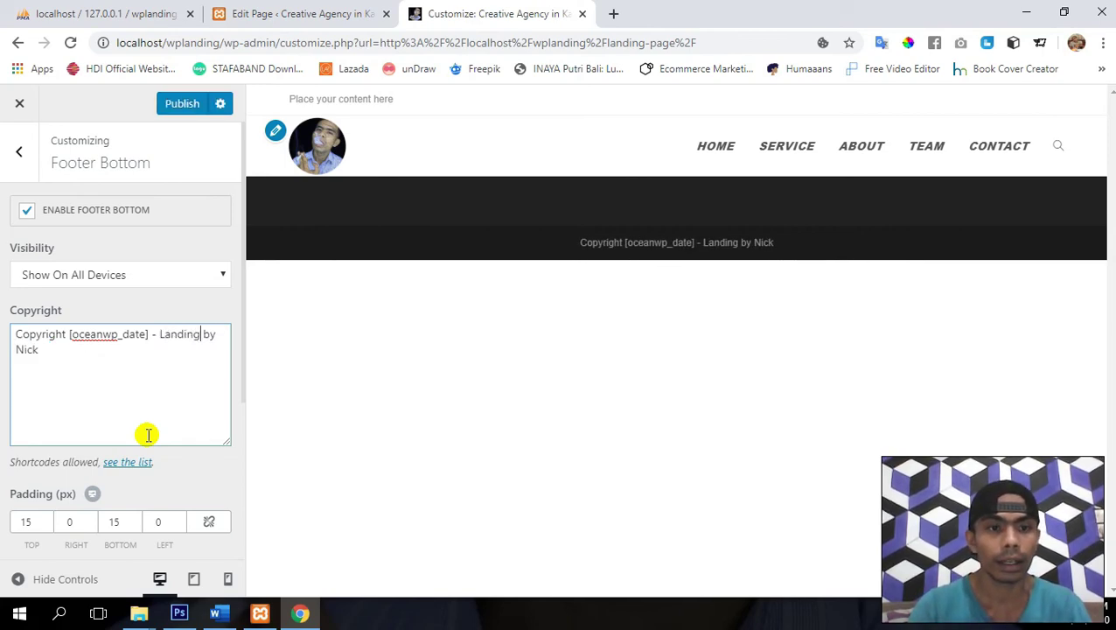
{"action": "type", "text": " Page"}
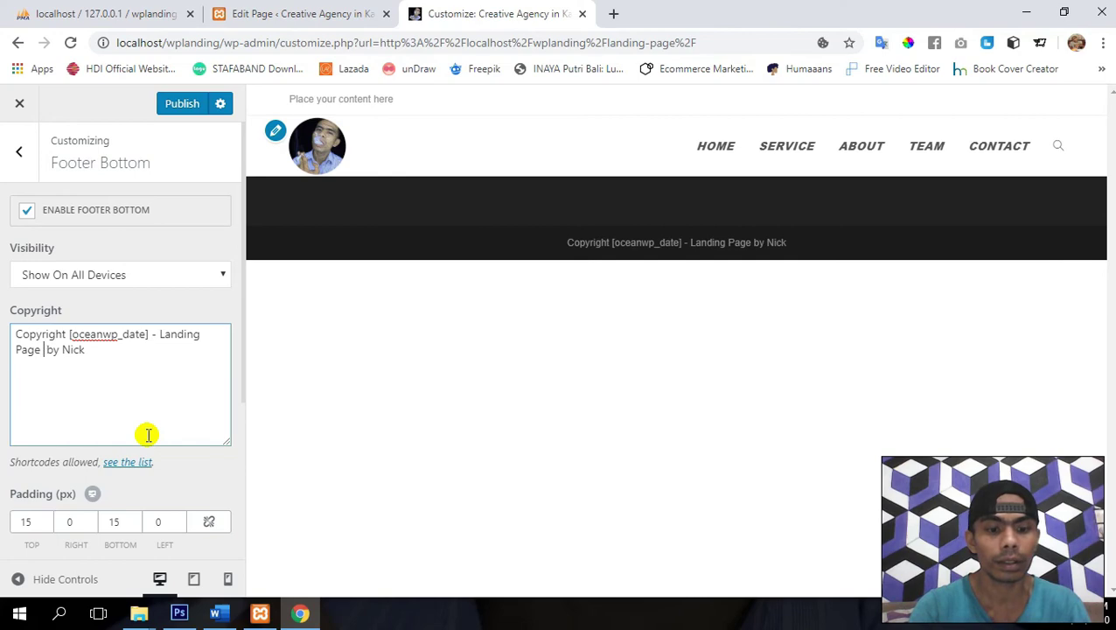
{"action": "type", "text": " Website by "}
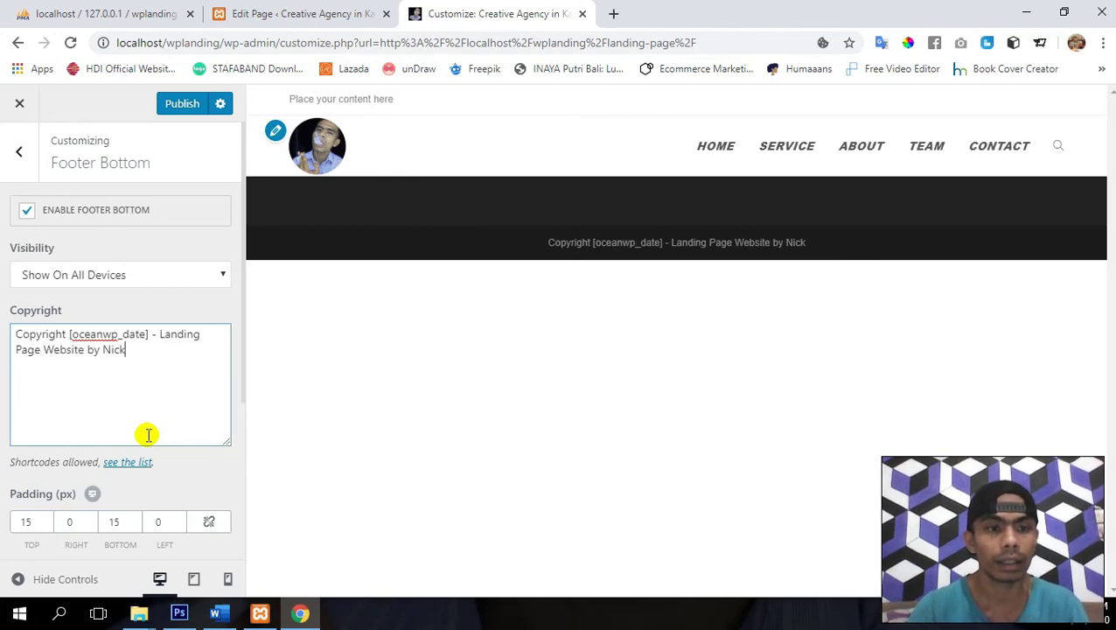
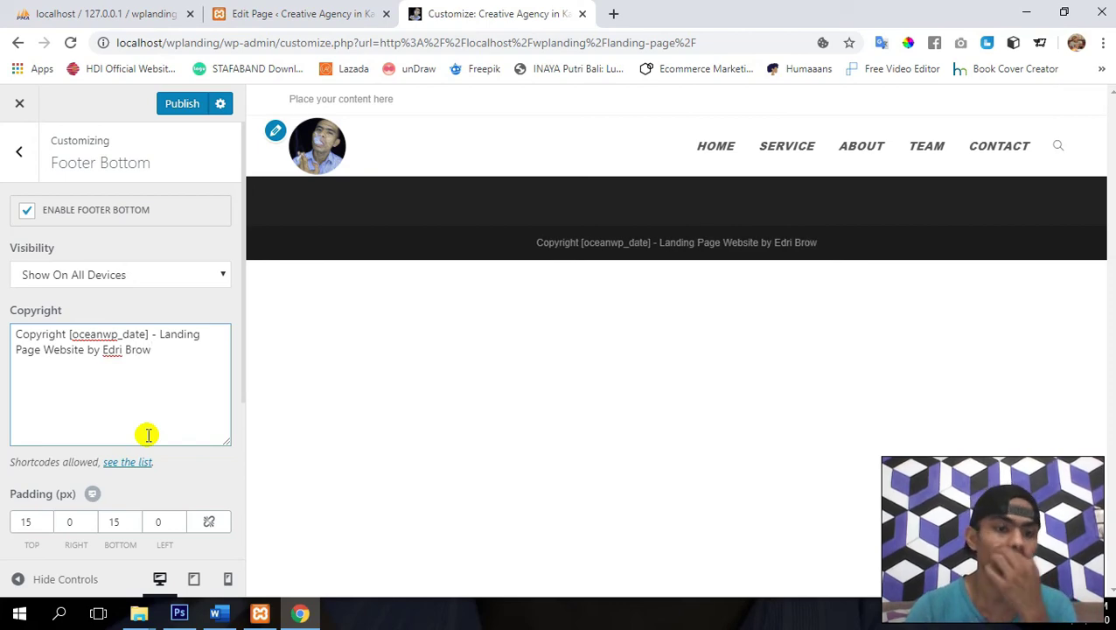
{"action": "left_click", "coordinate": [177, 106]}
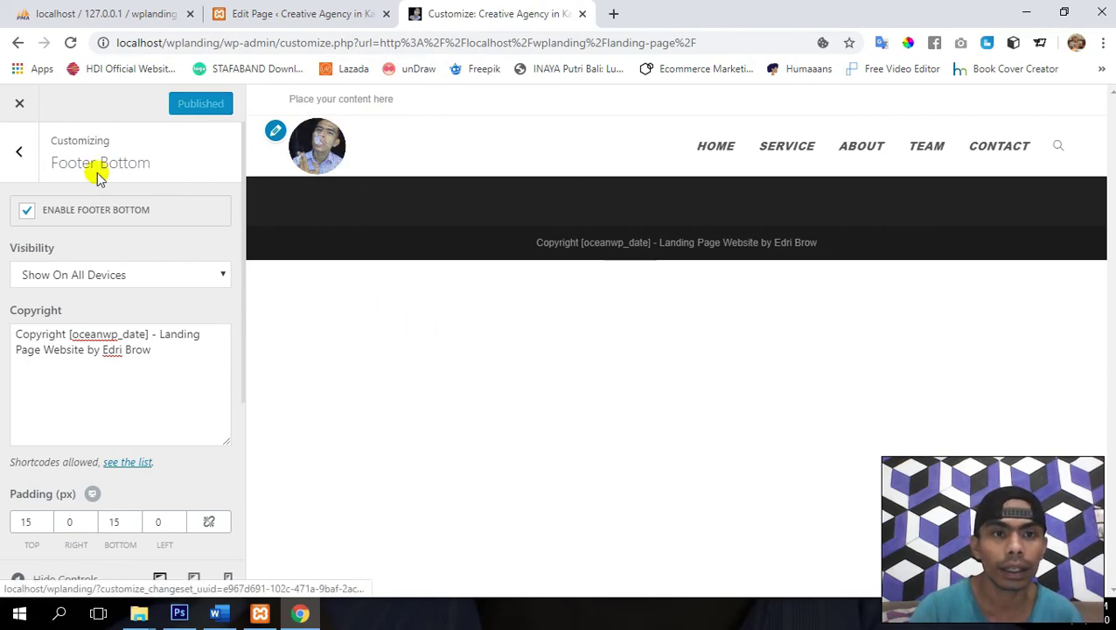
{"action": "left_click", "coordinate": [23, 162]}
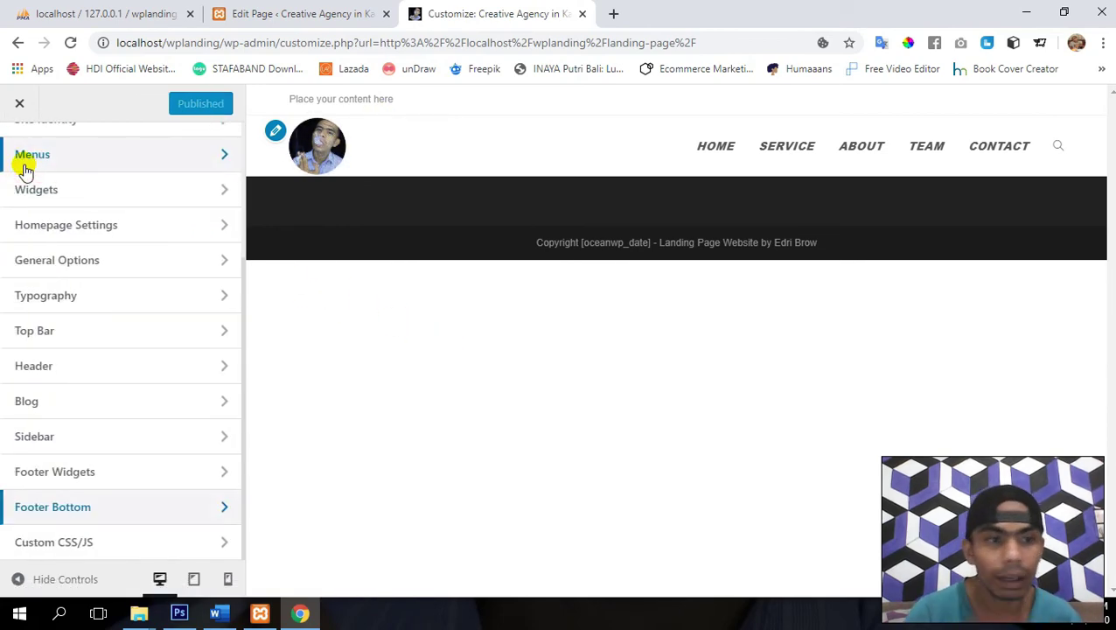
- Review the Top Bar General layout, keeping Left Content & Right Social, then return to Top Bar groups
{"action": "scroll", "coordinate": [120, 472], "scroll_direction": "up", "scroll_amount": 1}
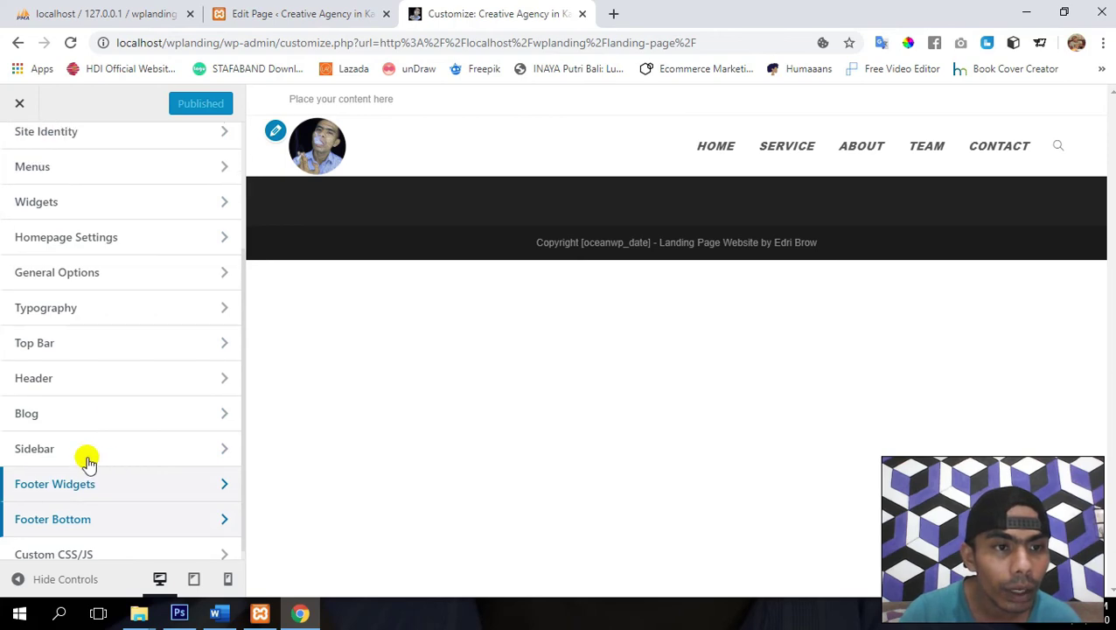
{"action": "left_click", "coordinate": [111, 354]}
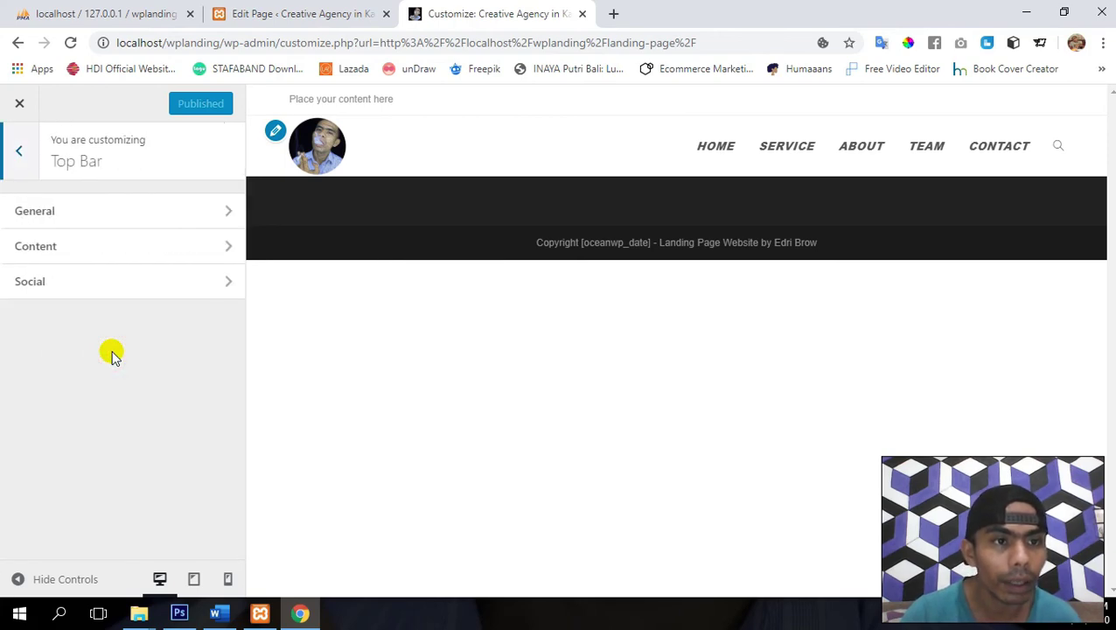
{"action": "left_click", "coordinate": [145, 214]}
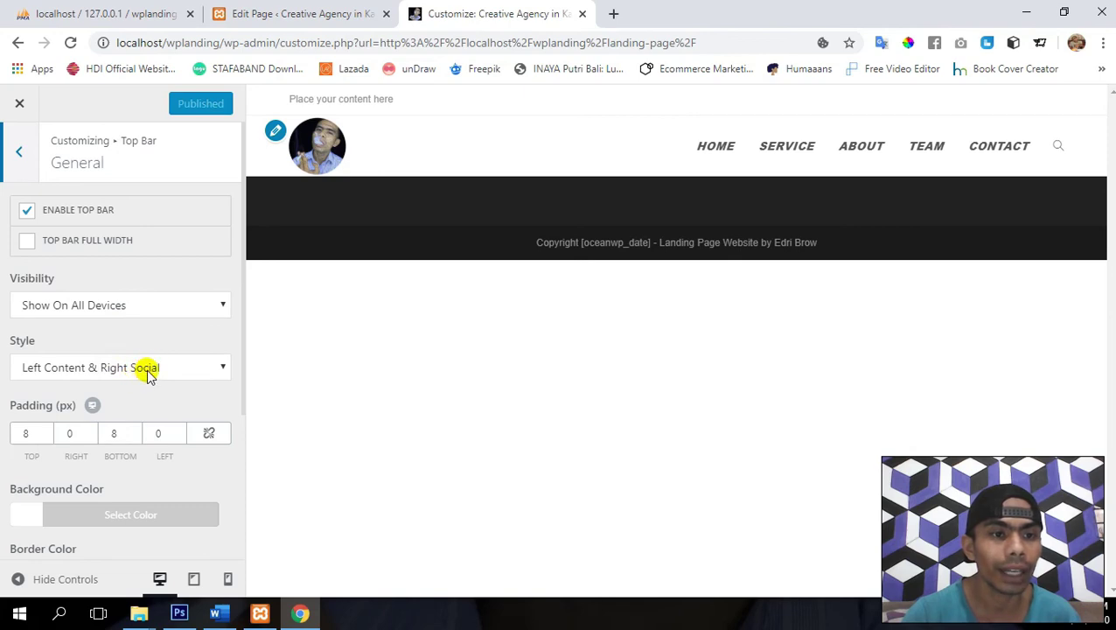
{"action": "left_click", "coordinate": [148, 373]}
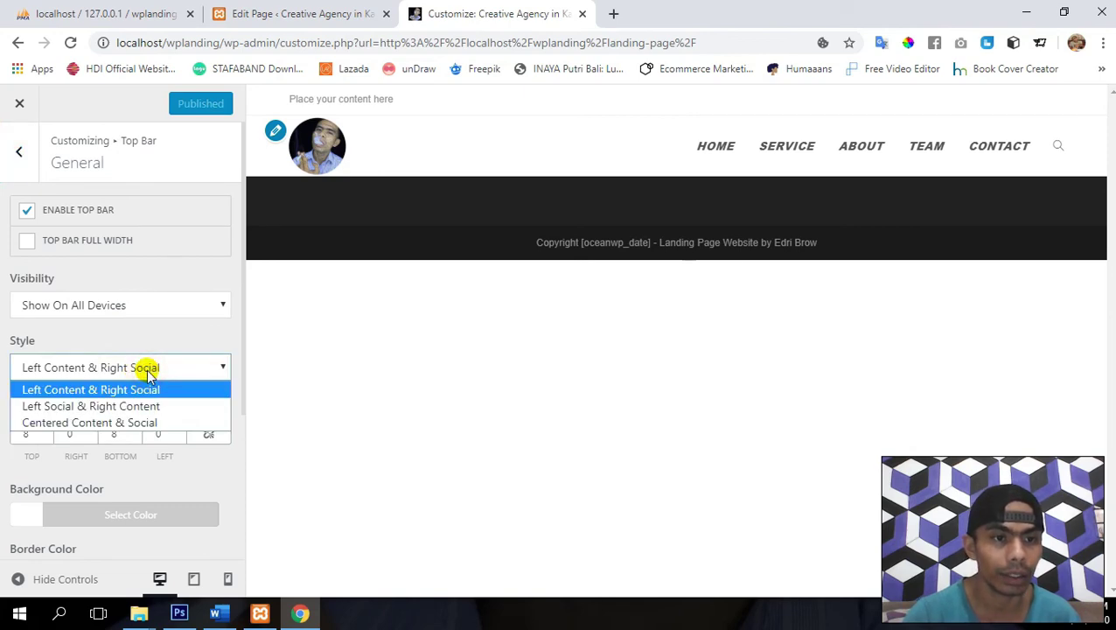
{"action": "left_click", "coordinate": [147, 372]}
{"action": "left_click", "coordinate": [148, 372]}
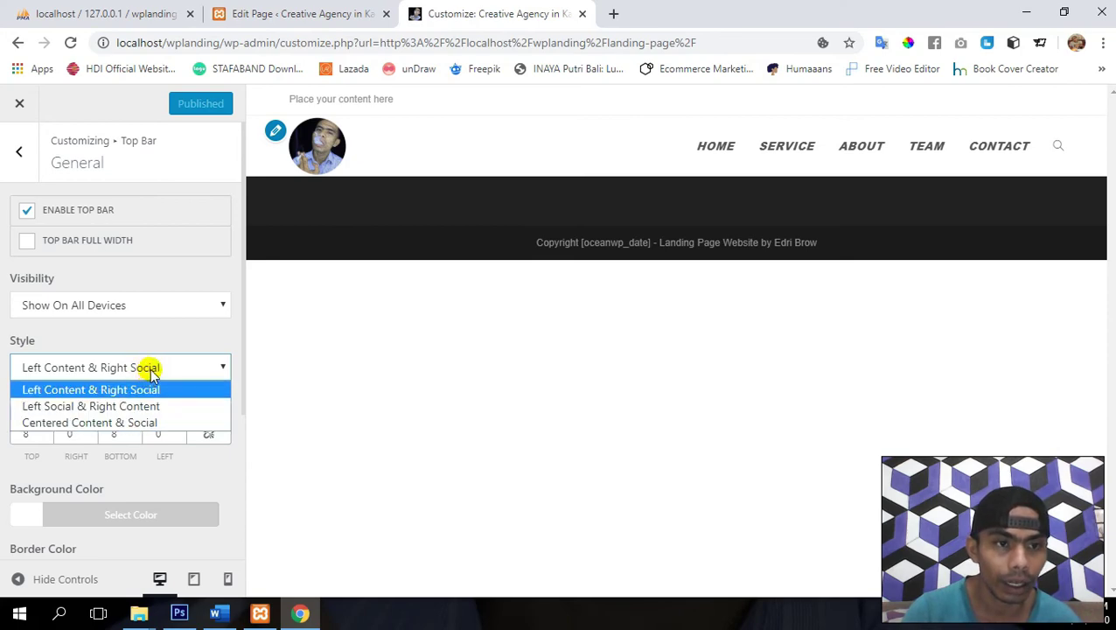
{"action": "left_click", "coordinate": [149, 370]}
{"action": "scroll", "coordinate": [150, 371], "scroll_direction": "down", "scroll_amount": 3}
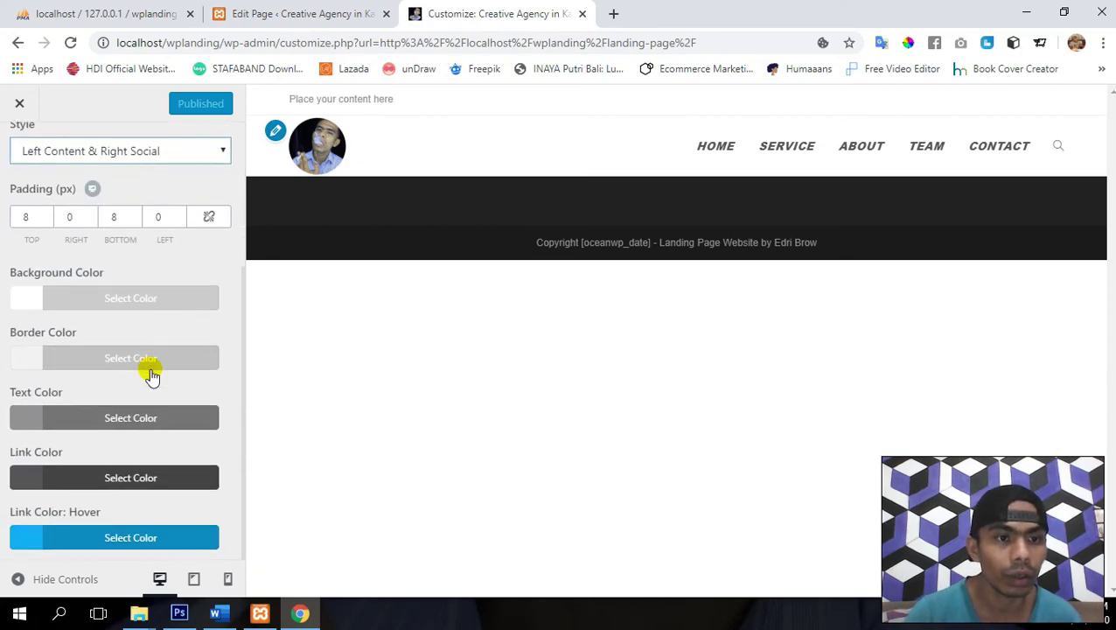
{"action": "scroll", "coordinate": [150, 373], "scroll_direction": "up", "scroll_amount": 1}
{"action": "scroll", "coordinate": [149, 374], "scroll_direction": "down", "scroll_amount": 1}
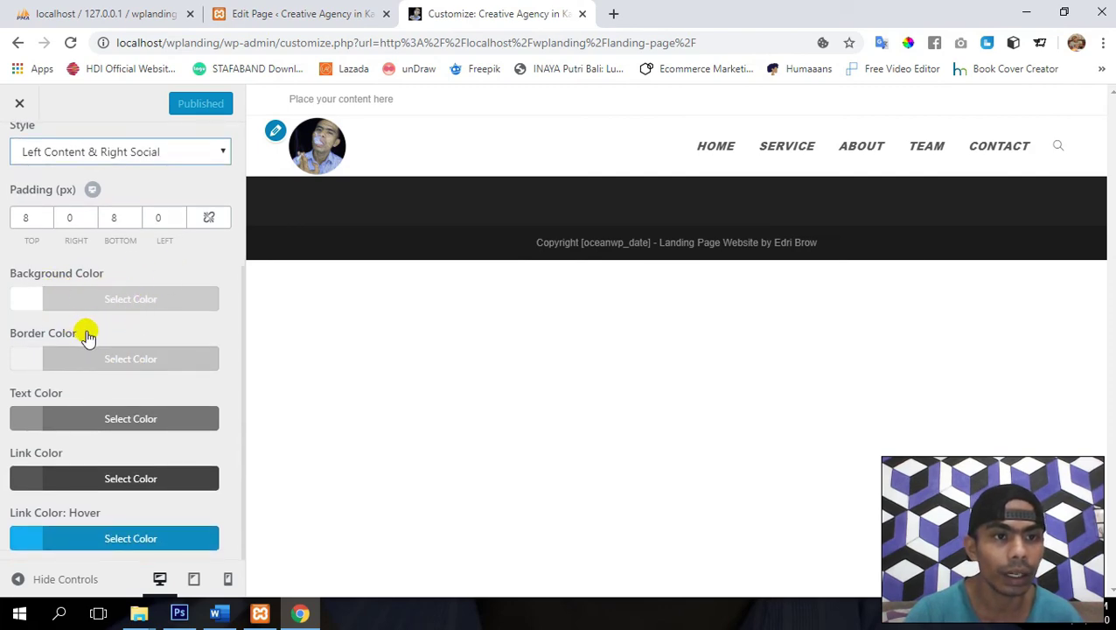
{"action": "scroll", "coordinate": [88, 336], "scroll_direction": "up", "scroll_amount": 5}
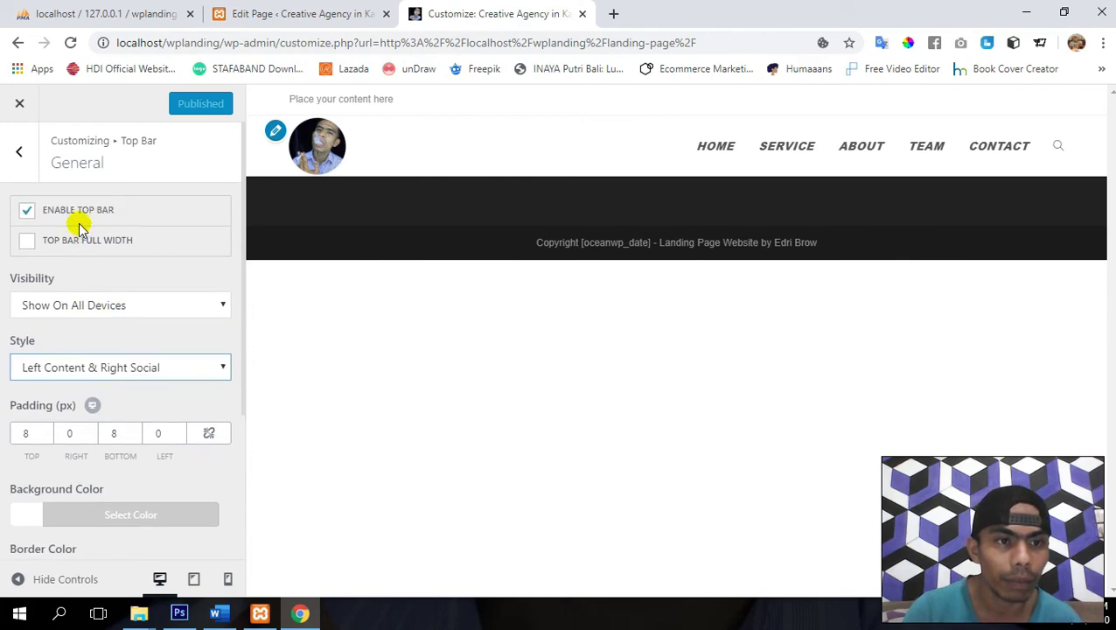
{"action": "left_click", "coordinate": [19, 154]}
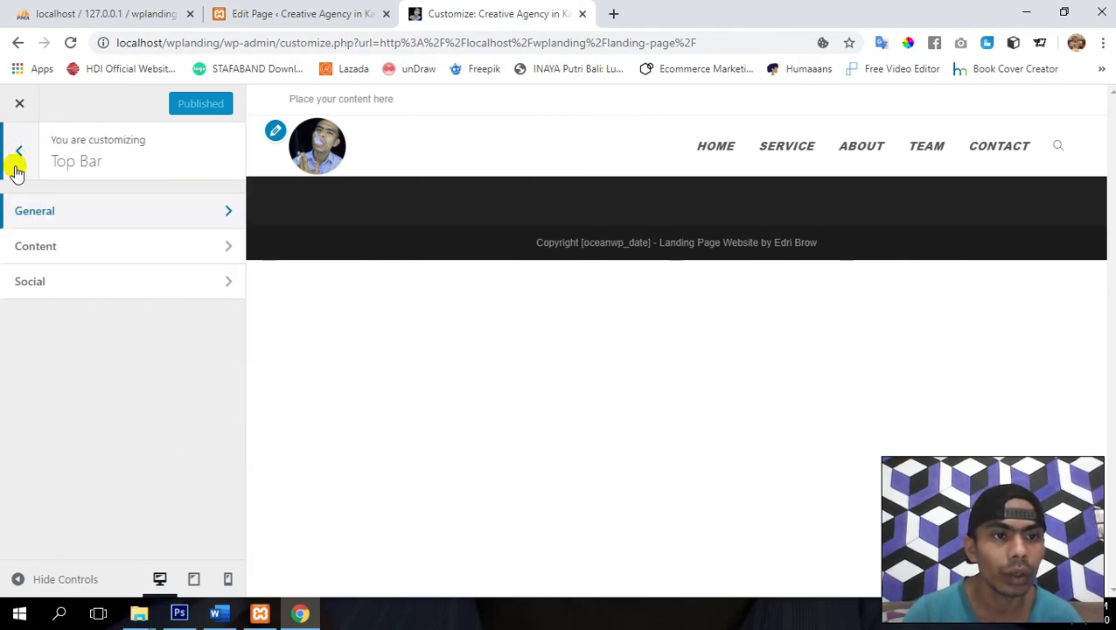
- With no template selected, replace the Top Bar Content text with 'We are give you all in one Solution', publish, and go back
{"action": "left_click", "coordinate": [79, 246]}
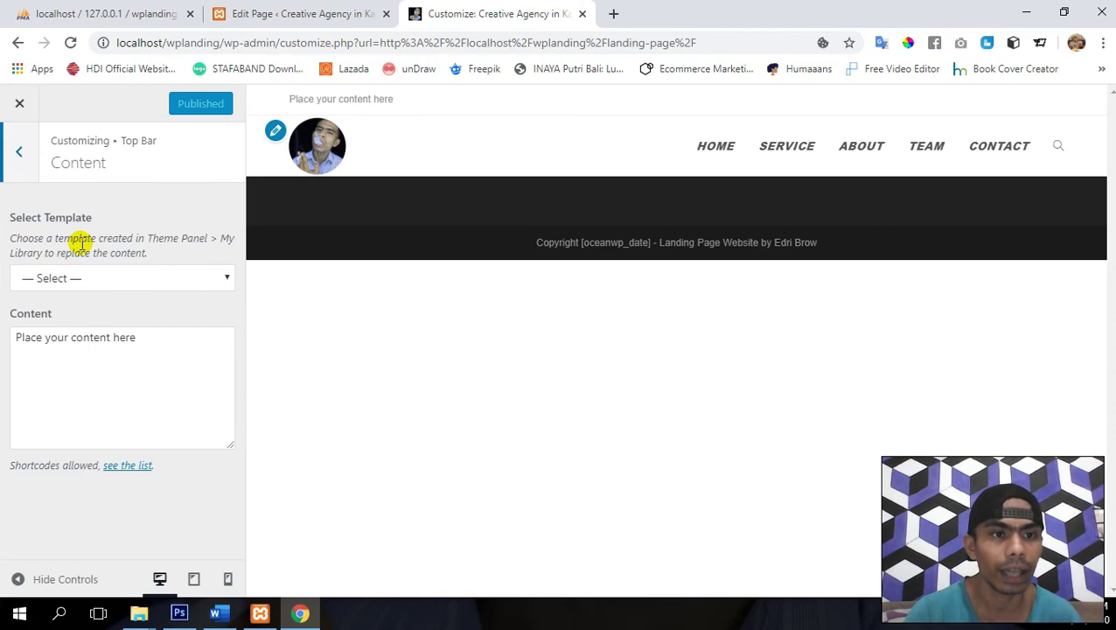
{"action": "left_click", "coordinate": [155, 338]}
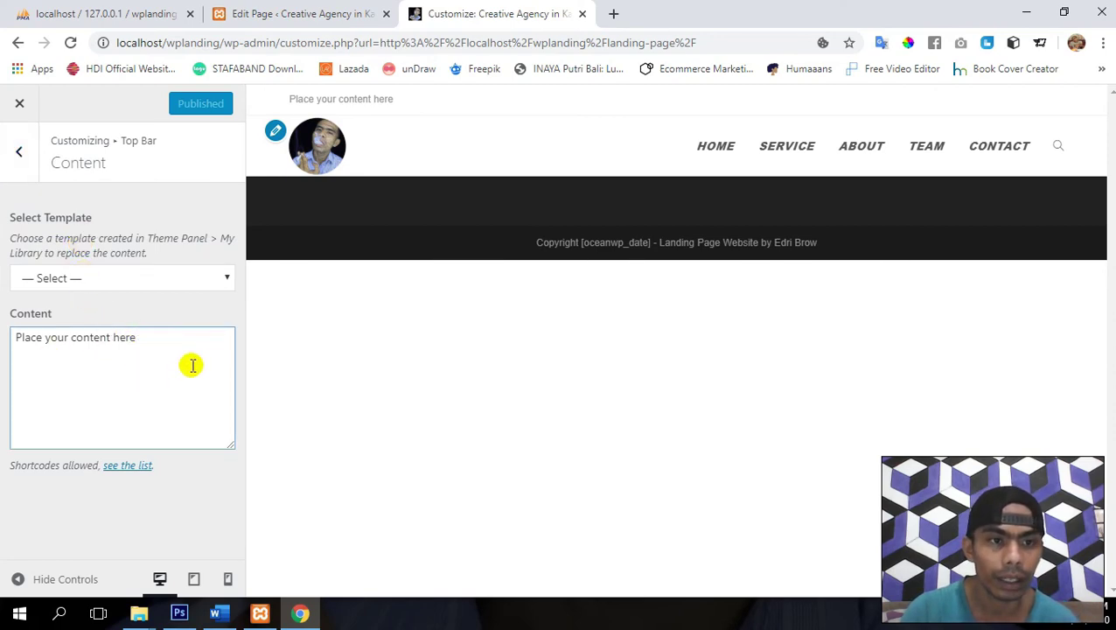
{"action": "left_click", "coordinate": [123, 278]}
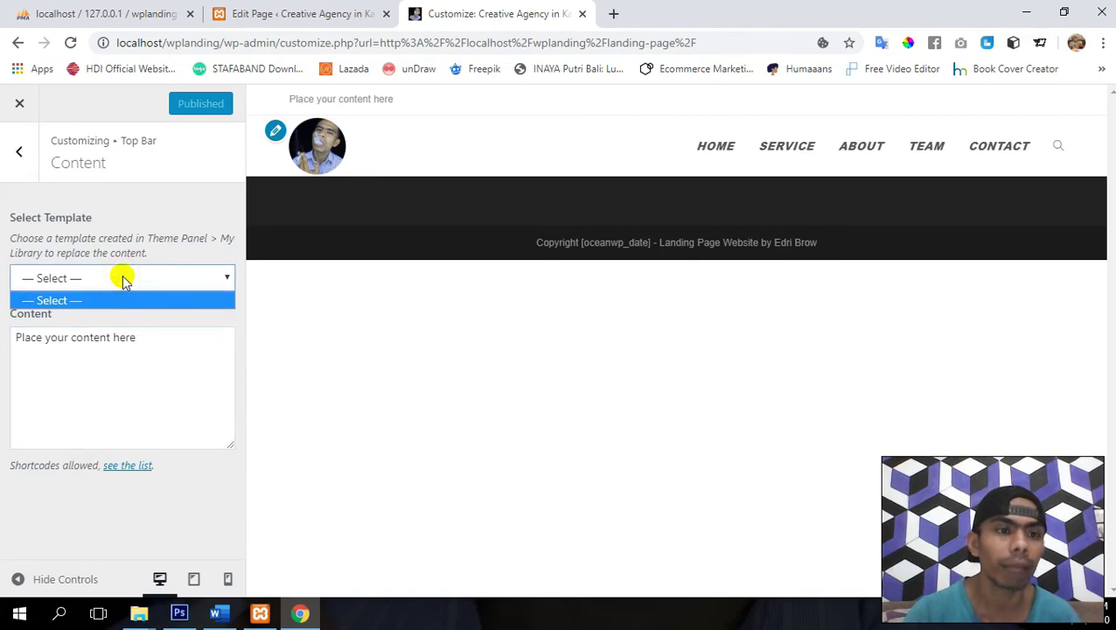
{"action": "left_click", "coordinate": [123, 278]}
{"action": "left_click", "coordinate": [191, 349]}
{"action": "triple_click", "coordinate": [191, 349]}
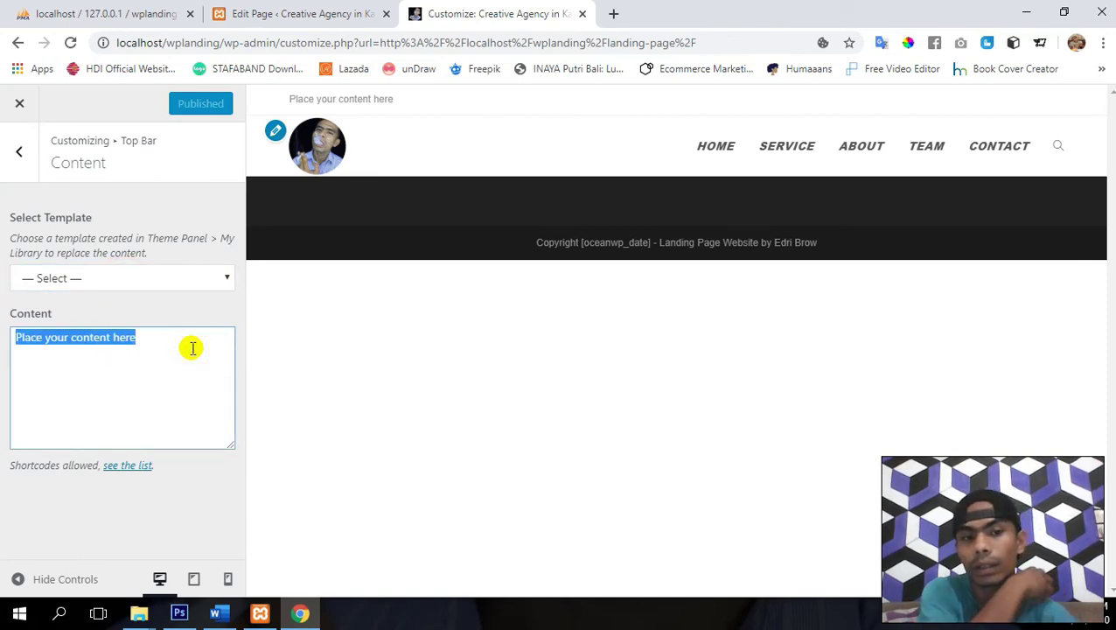
{"action": "key", "text": "BackSpace"}
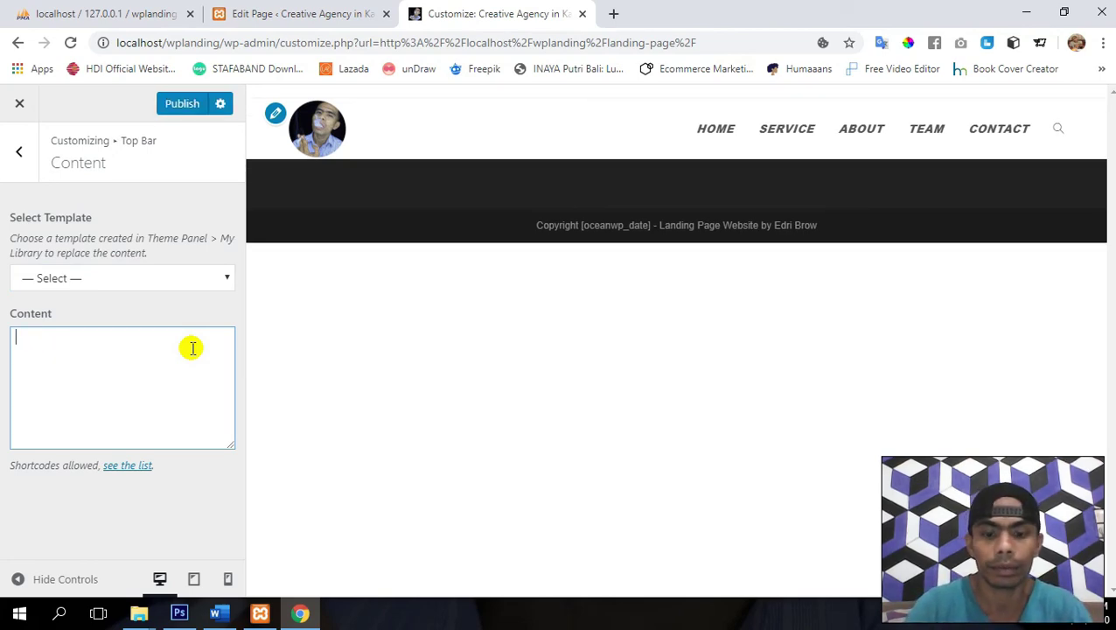
{"action": "type", "text": "We are give"}
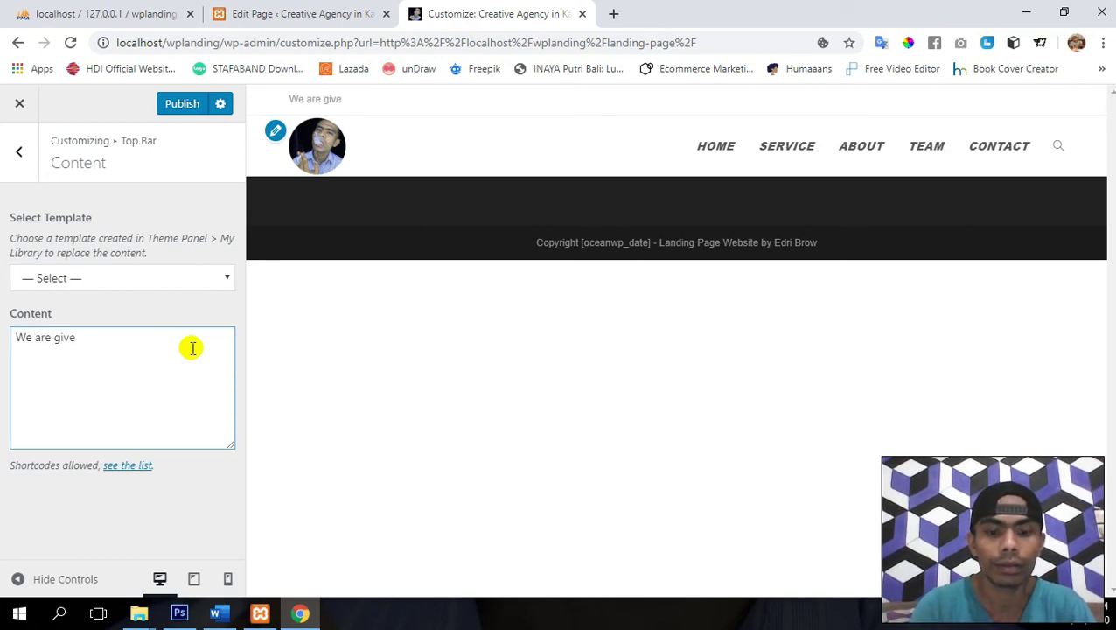
{"action": "type", "text": " you "}
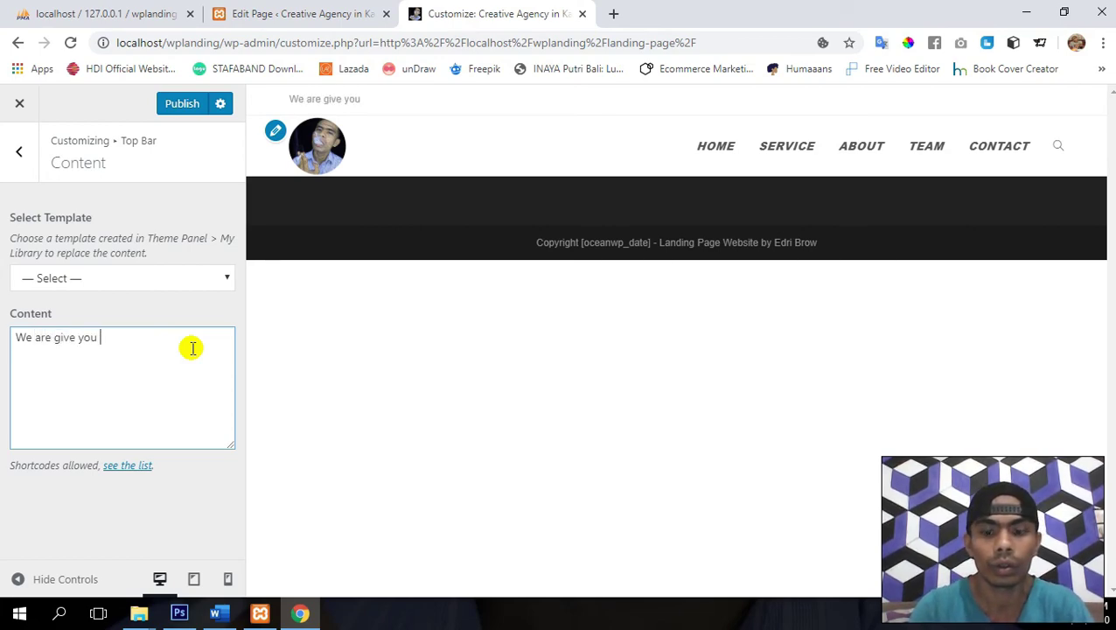
{"action": "type", "text": "all in"}
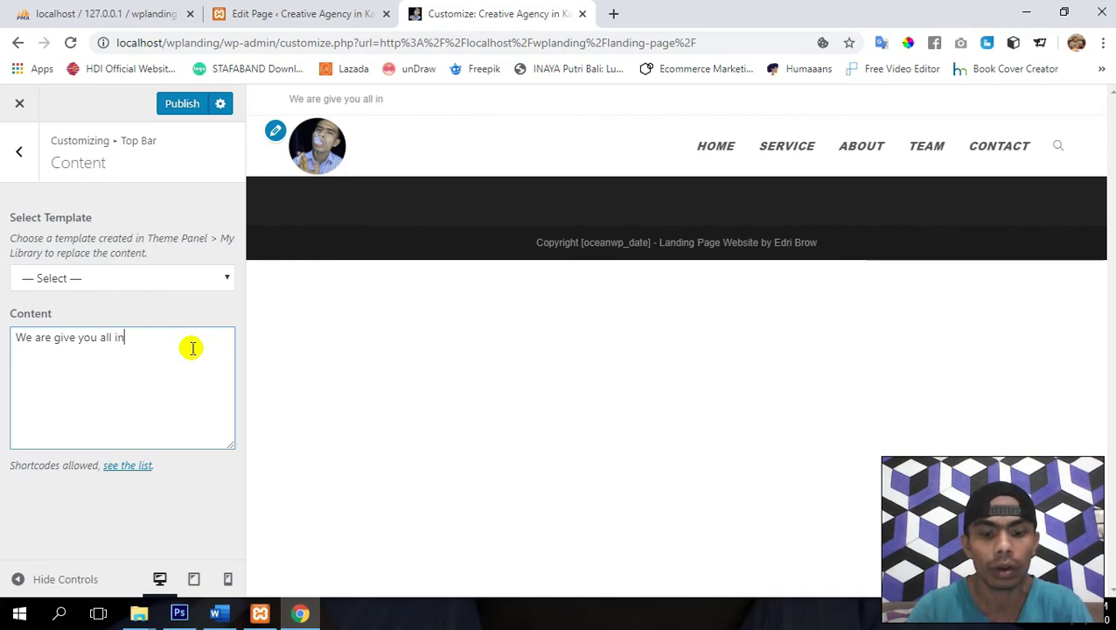
{"action": "type", "text": " one Solution"}
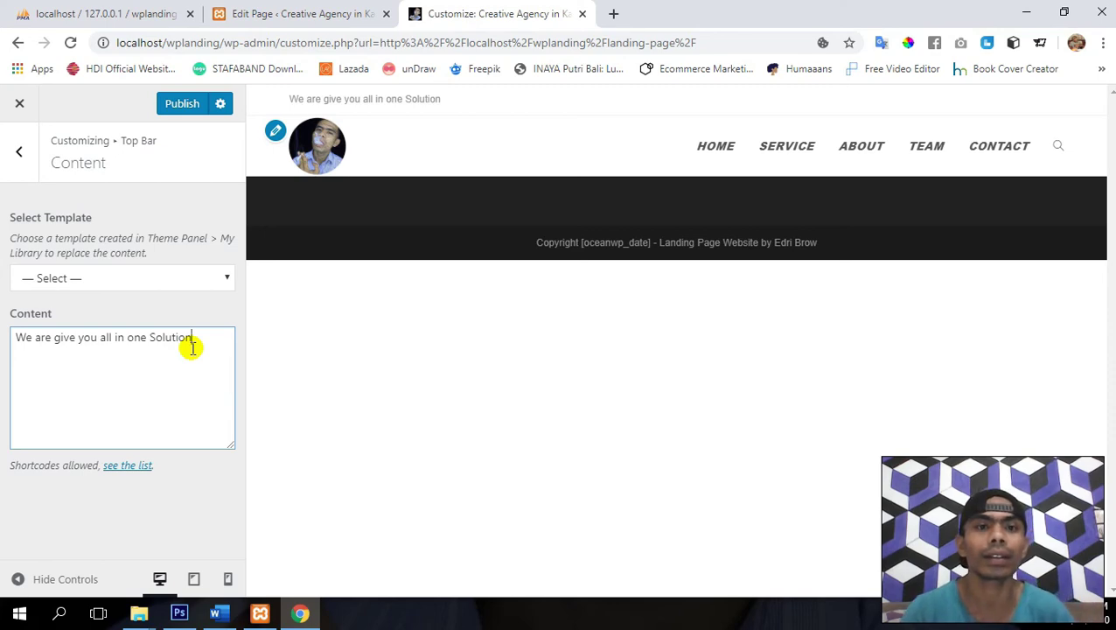
{"action": "left_click", "coordinate": [182, 105]}
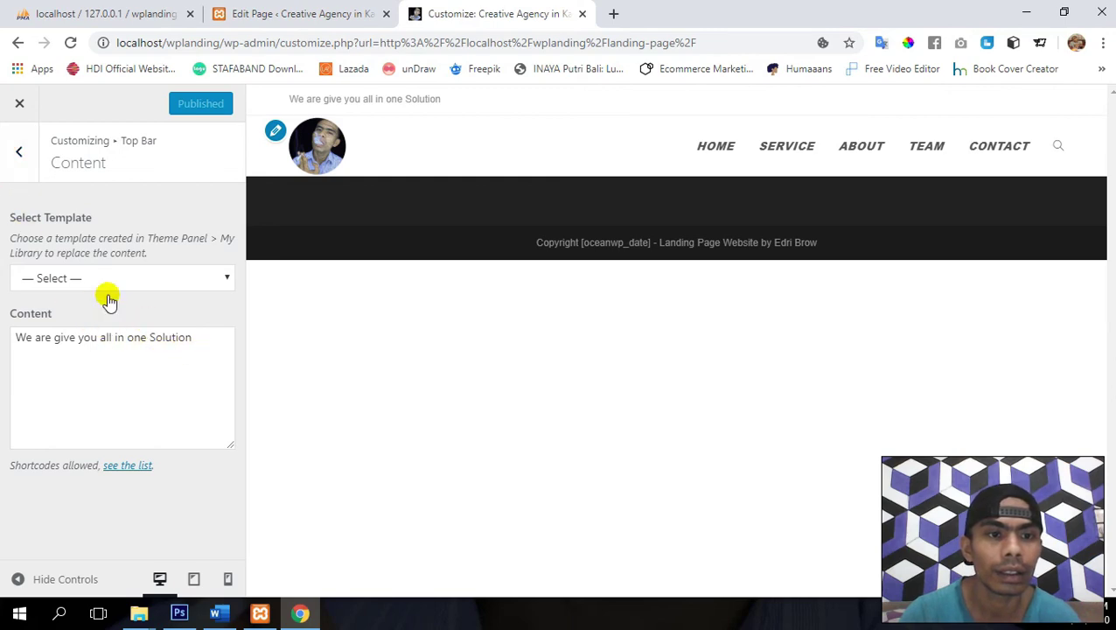
{"action": "left_click", "coordinate": [15, 165]}
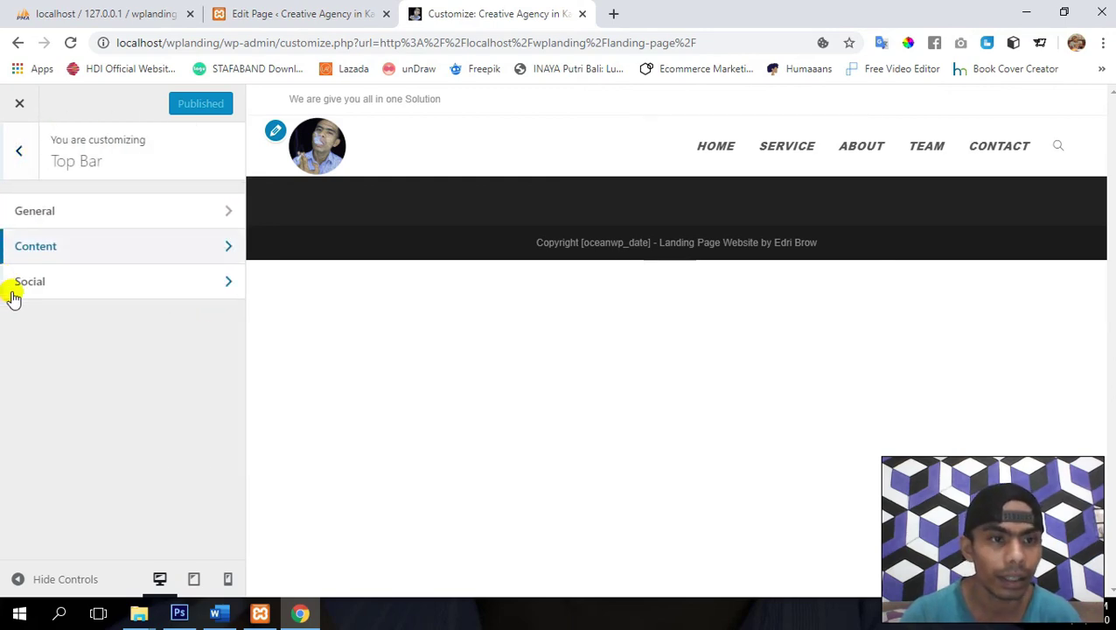
- In the Top Bar social settings, set the Twitter link to '#' and move to Facebook
{"action": "left_click", "coordinate": [81, 292]}
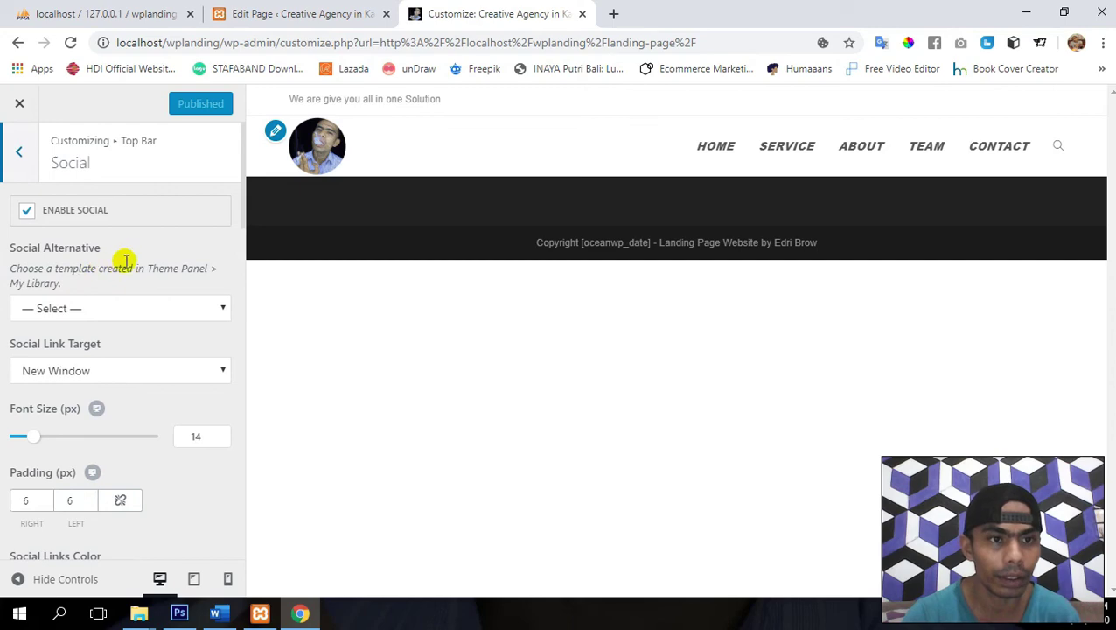
{"action": "scroll", "coordinate": [126, 261], "scroll_direction": "down", "scroll_amount": 4}
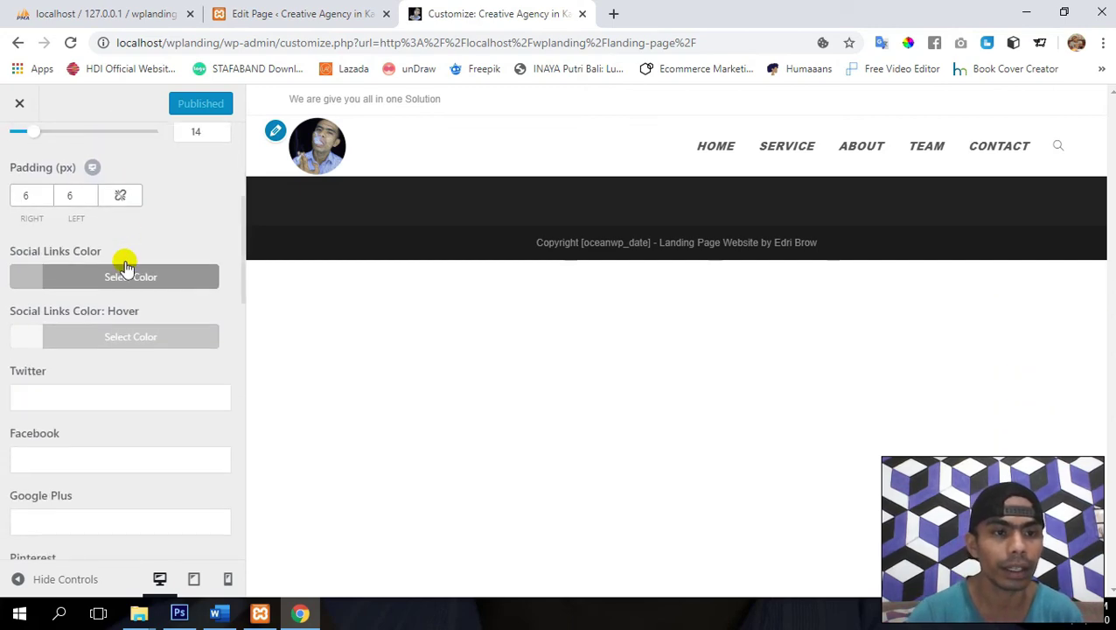
{"action": "left_click", "coordinate": [90, 402]}
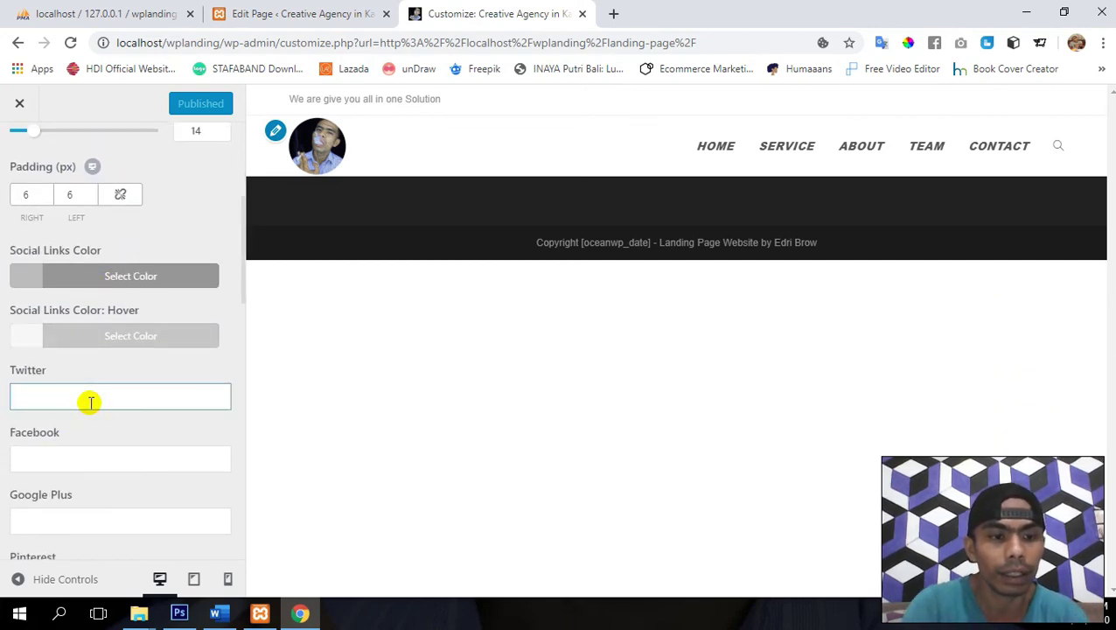
{"action": "type", "text": "#"}
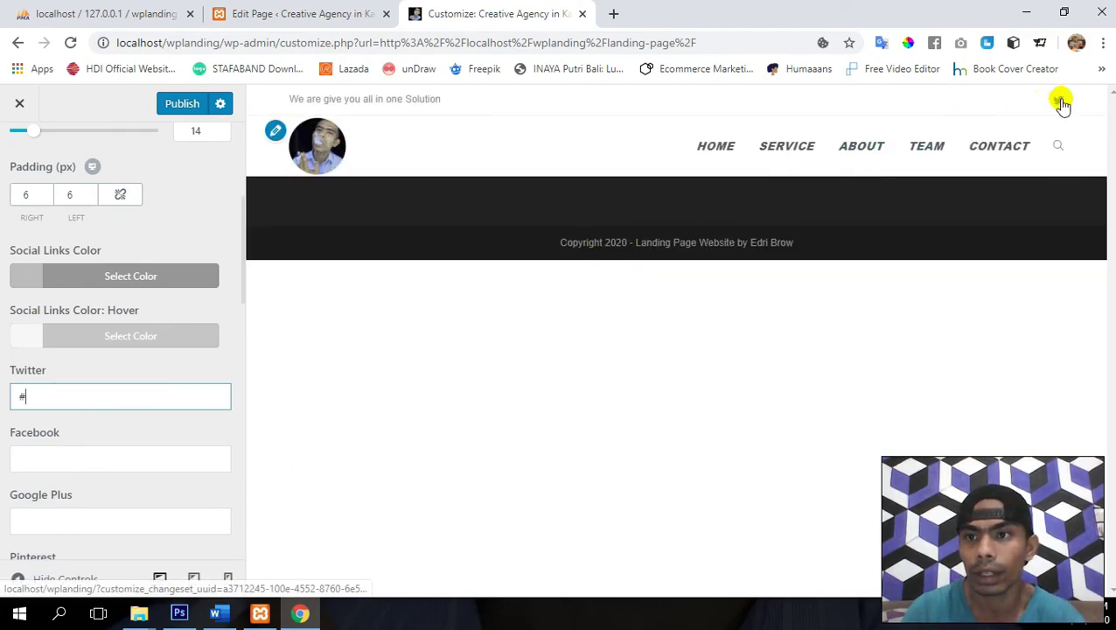
{"action": "key", "text": "Tab"}
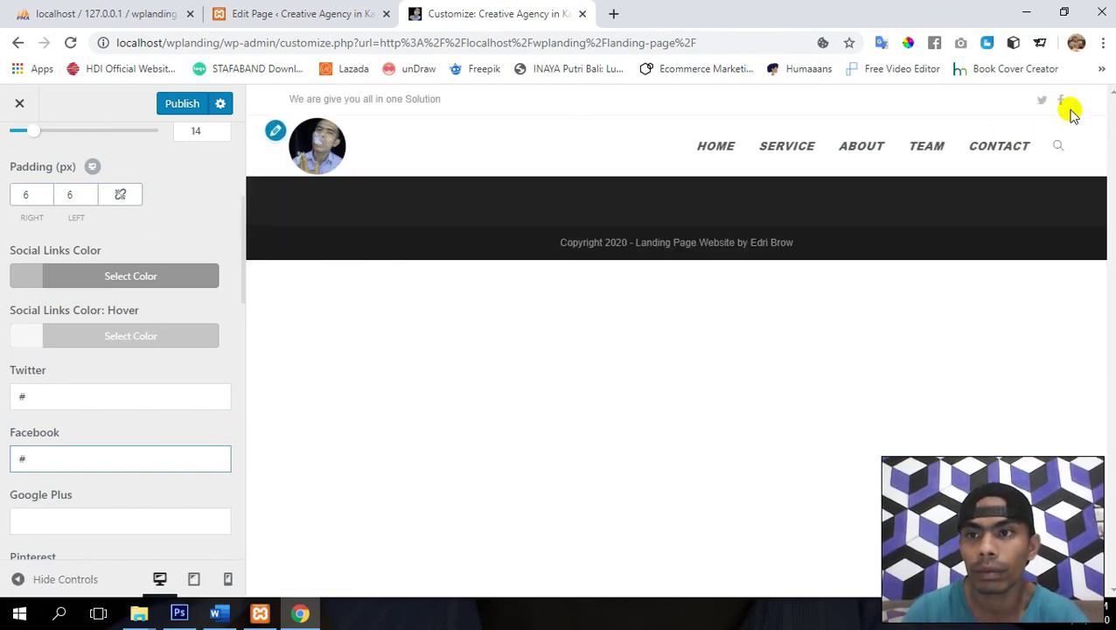
{"action": "scroll", "coordinate": [152, 437], "scroll_direction": "down", "scroll_amount": 2}
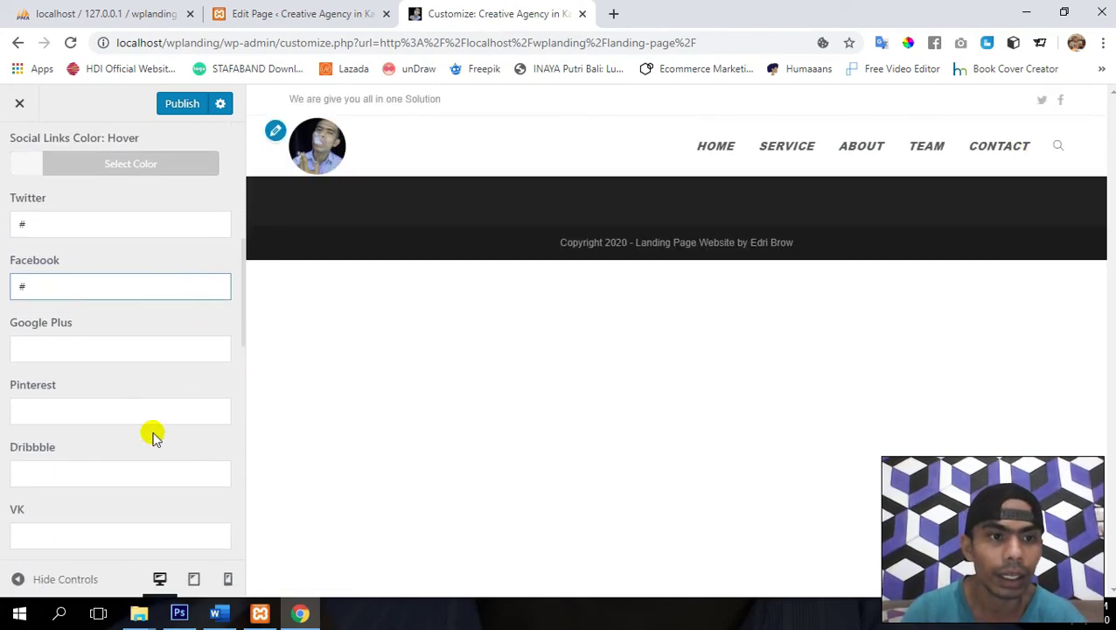
{"action": "left_click", "coordinate": [129, 286]}
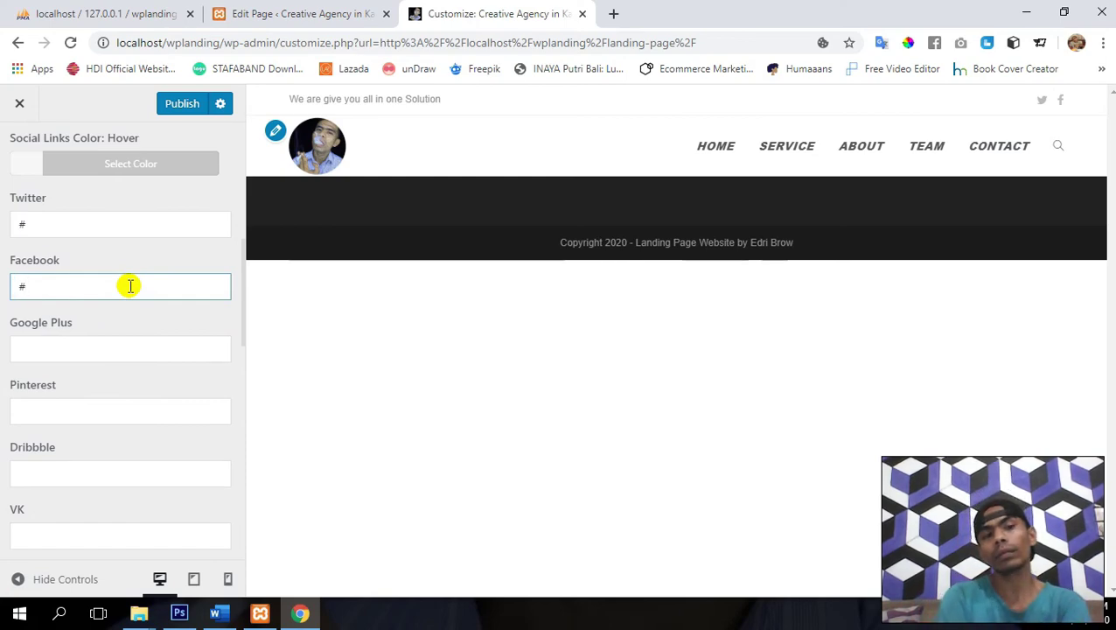
- Set the LinkedIn and YouTube links to '#' and publish the Customizer changes
{"action": "key", "text": "Tab"}
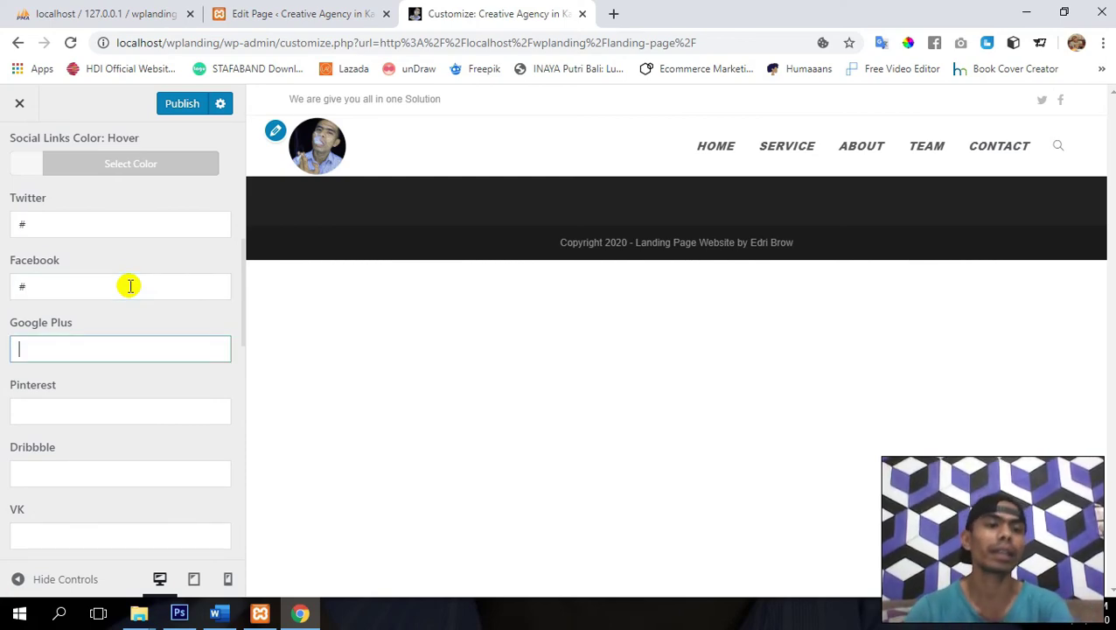
{"action": "key", "text": "Tab"}
{"action": "key", "text": "Tab"}
{"action": "key", "text": "Tab"}
{"action": "key", "text": "Tab"}
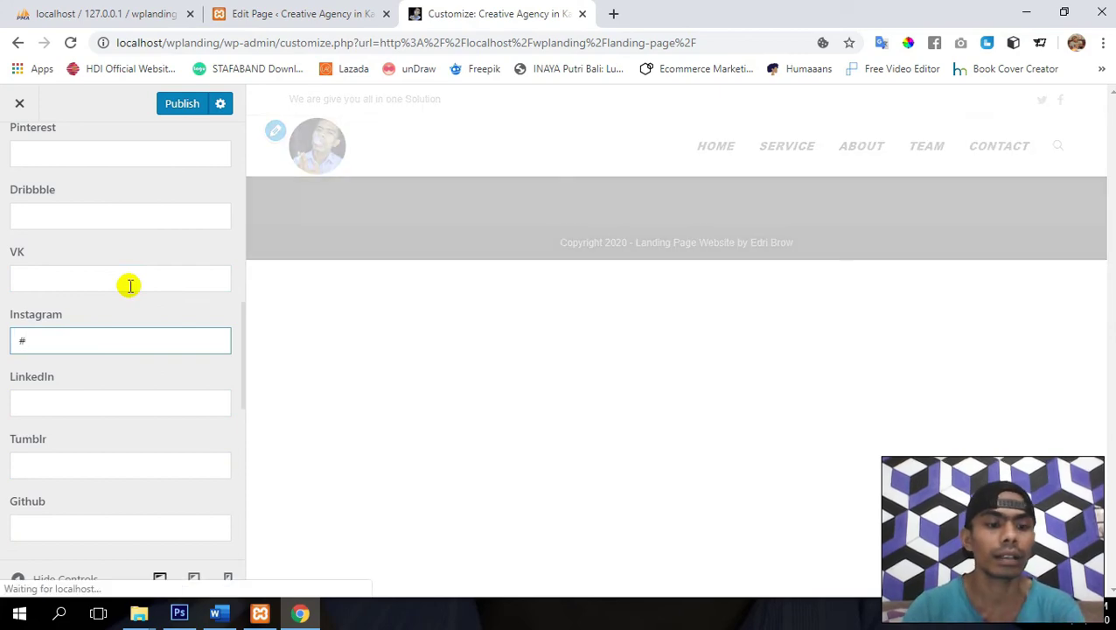
{"action": "key", "text": "Tab"}
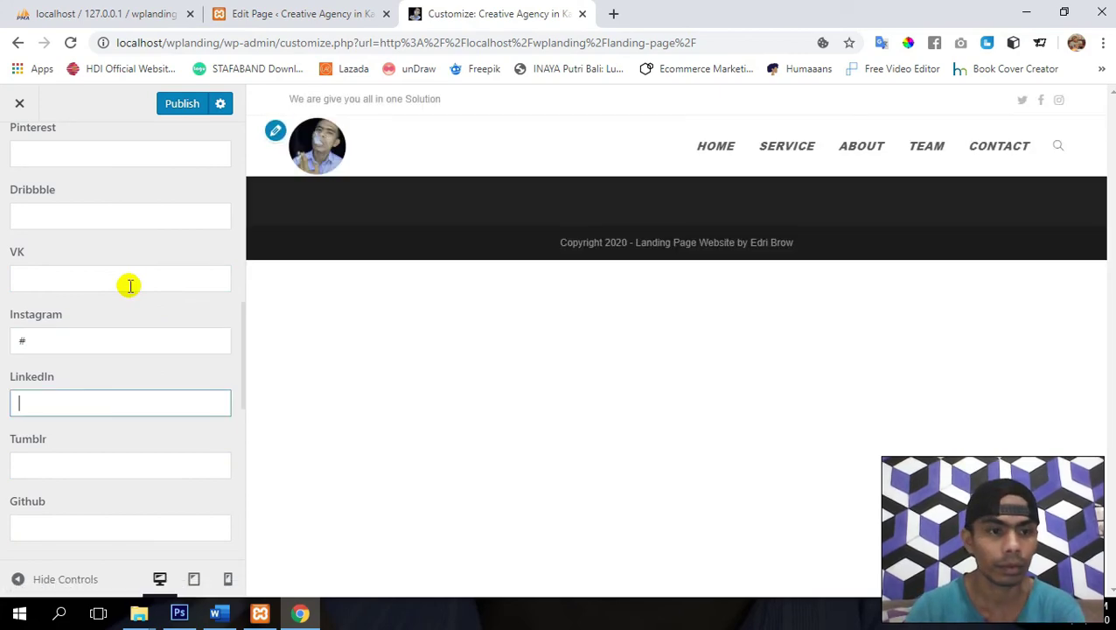
{"action": "type", "text": "#"}
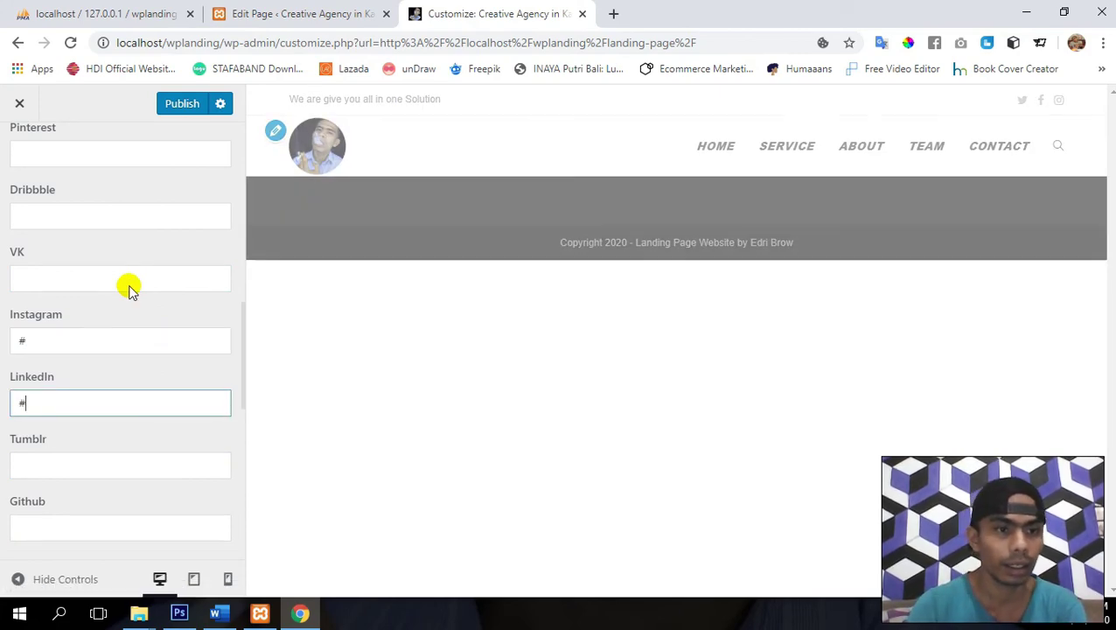
{"action": "key", "text": "Tab"}
{"action": "key", "text": "Tab"}
{"action": "key", "text": "Tab"}
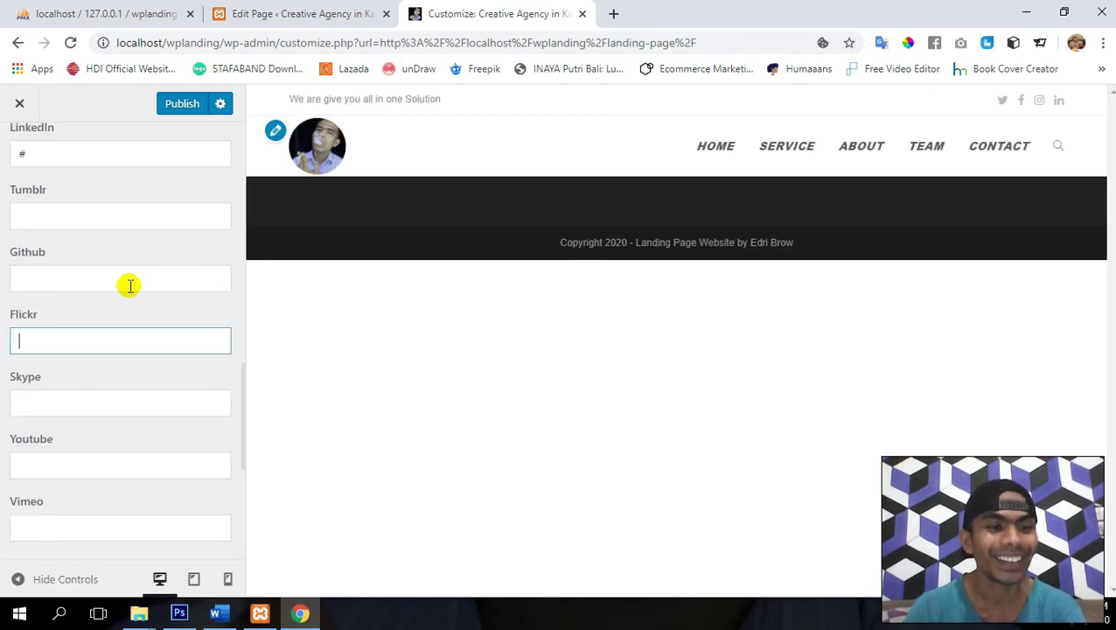
{"action": "key", "text": "Tab"}
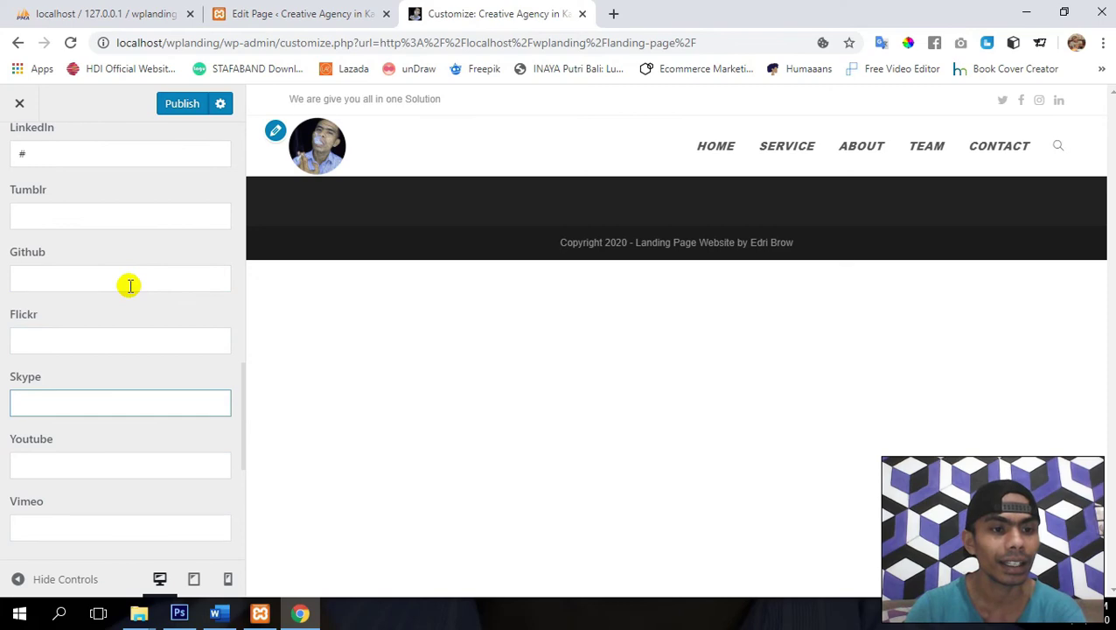
{"action": "key", "text": "Tab"}
{"action": "type", "text": "#"}
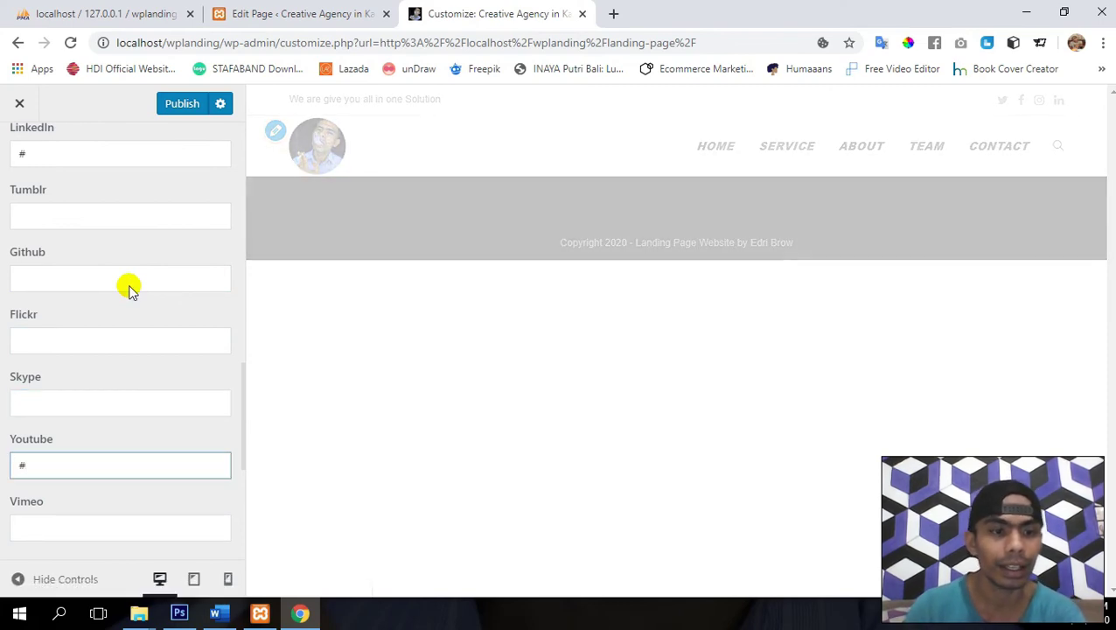
{"action": "key", "text": "Tab"}
{"action": "key", "text": "Tab"}
{"action": "key", "text": "Tab"}
{"action": "key", "text": "Tab"}
{"action": "key", "text": "Tab"}
{"action": "key", "text": "Tab"}
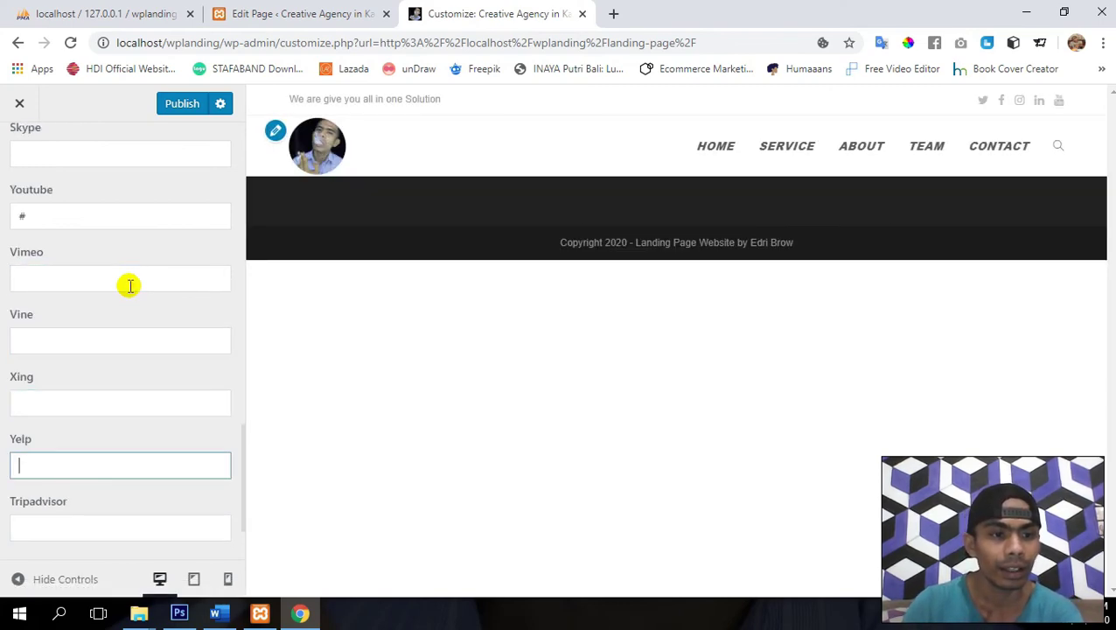
{"action": "key", "text": "Tab"}
{"action": "key", "text": "Tab"}
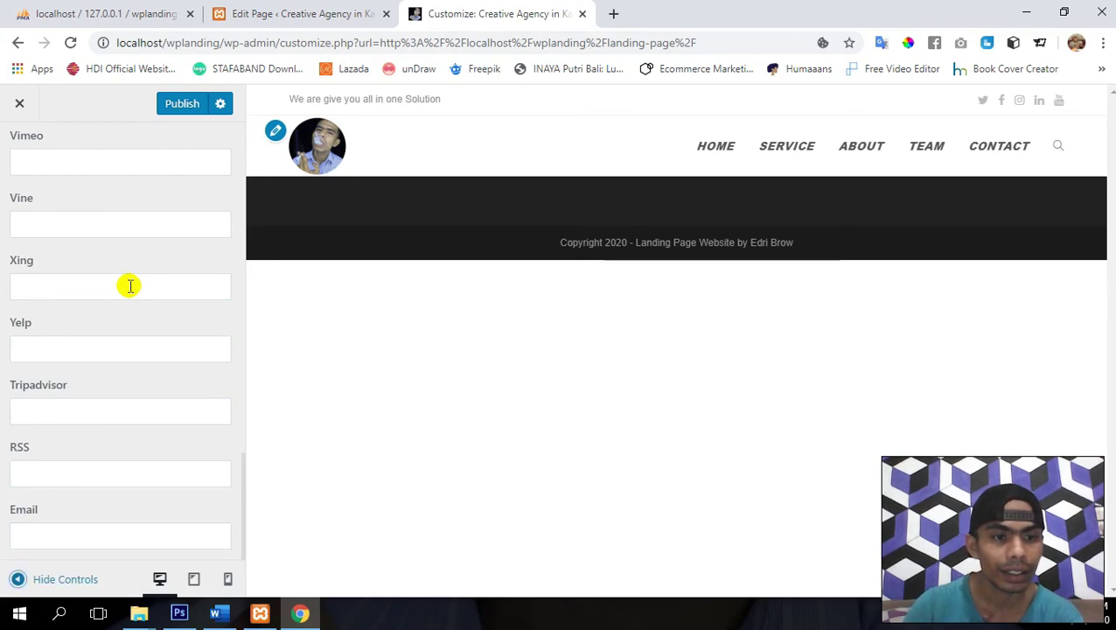
{"action": "left_click", "coordinate": [181, 106]}
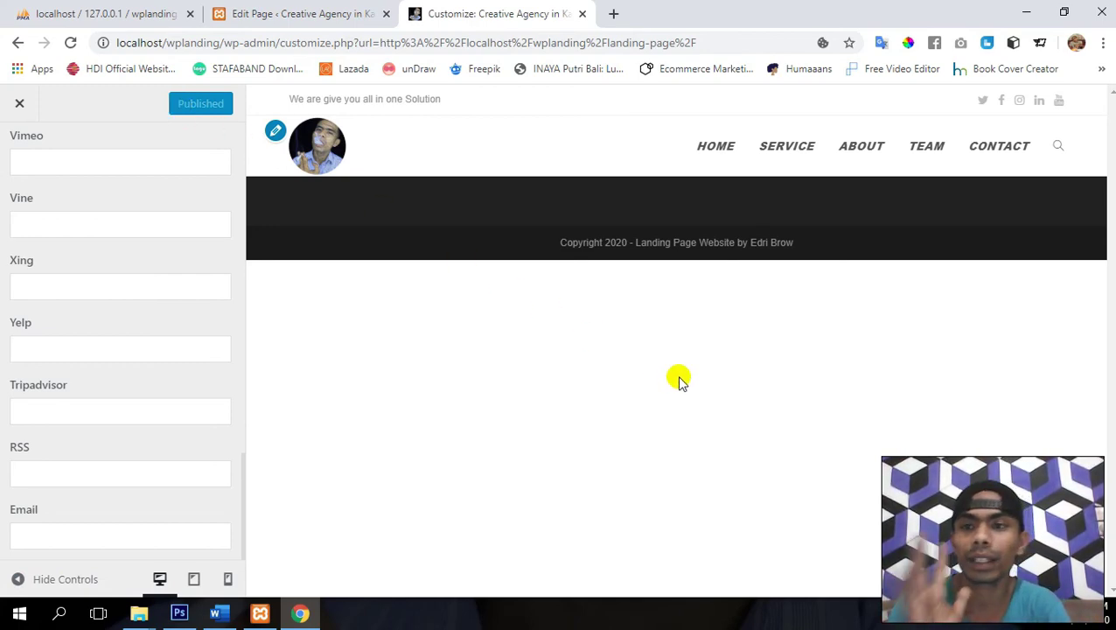
{"action": "scroll", "coordinate": [212, 242], "scroll_direction": "up", "scroll_amount": 10}
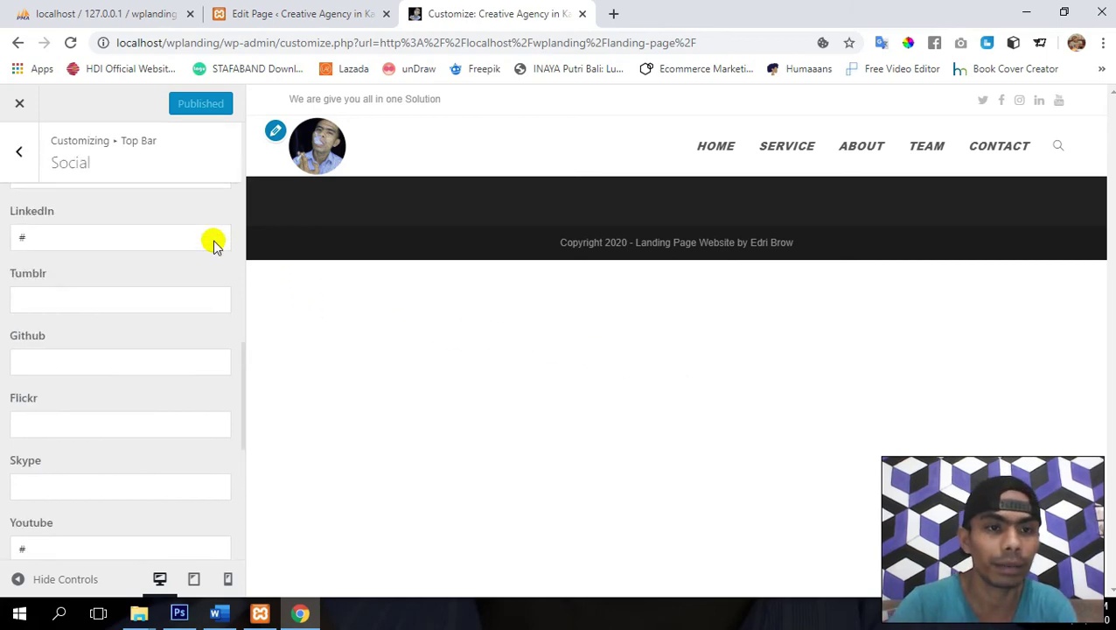
- Back out from Top Bar to the main Customizer list and close it to the live page
{"action": "left_click", "coordinate": [24, 163]}
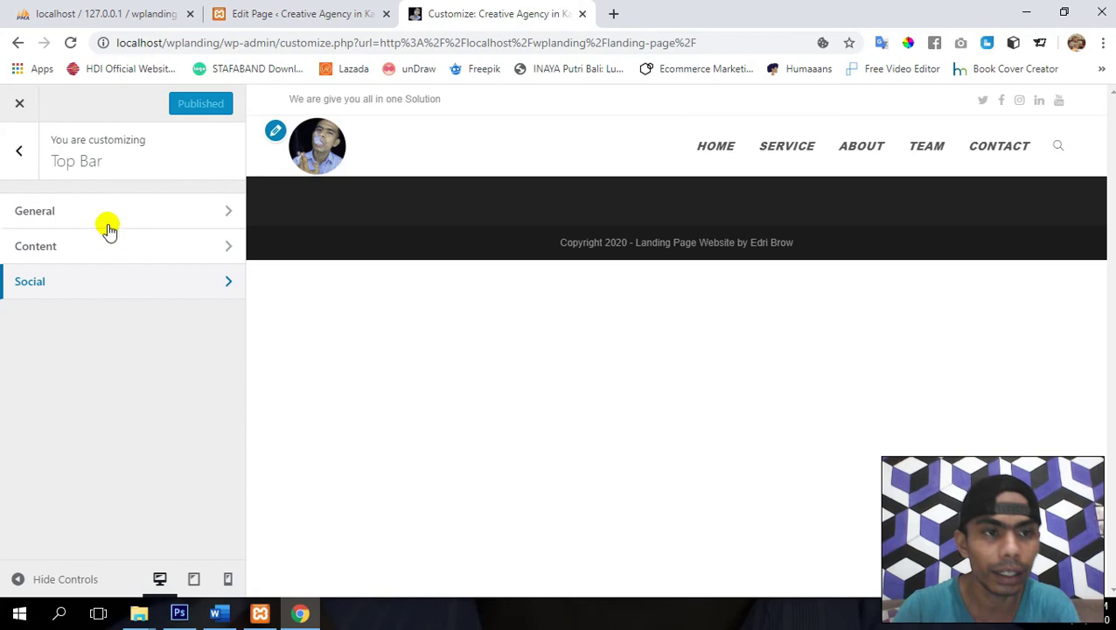
{"action": "left_click", "coordinate": [17, 154]}
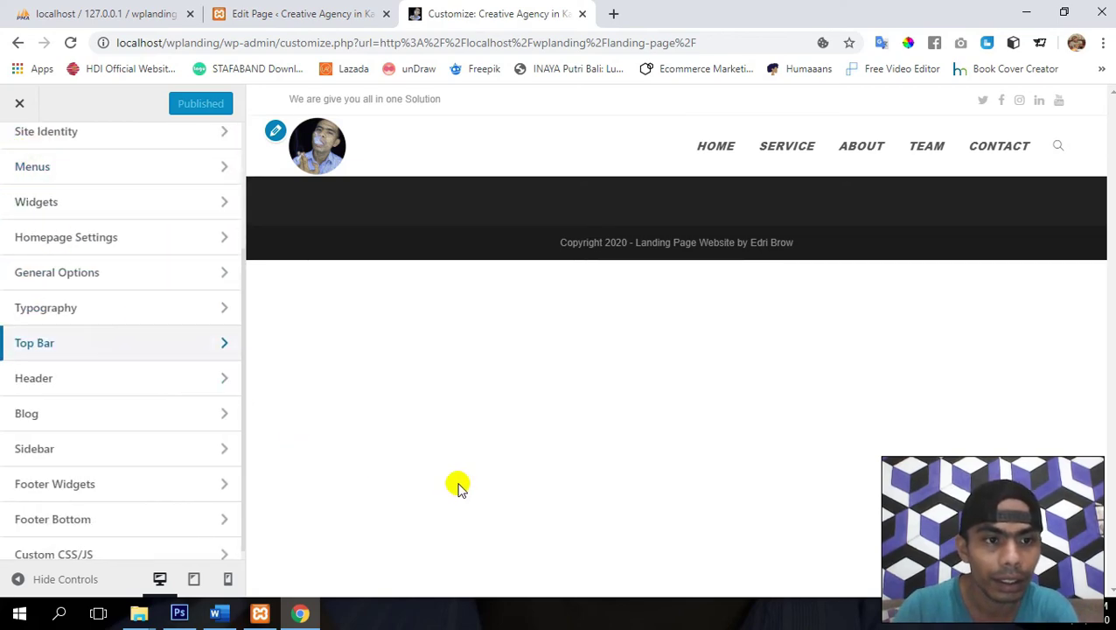
{"action": "scroll", "coordinate": [120, 394], "scroll_direction": "down", "scroll_amount": 1}
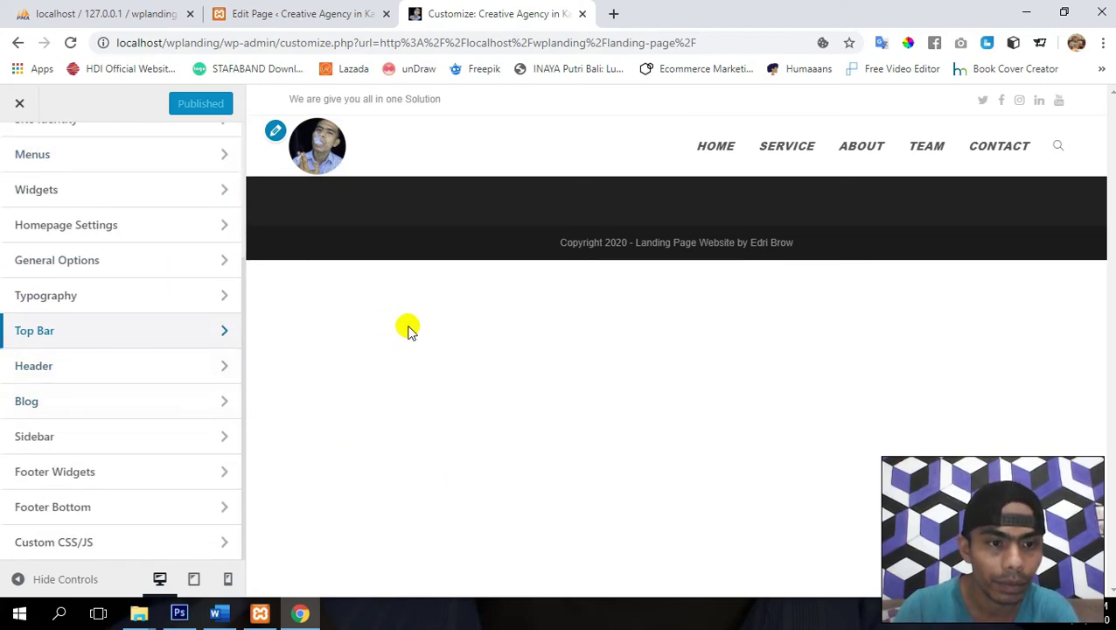
{"action": "scroll", "coordinate": [42, 368], "scroll_direction": "up", "scroll_amount": 2}
{"action": "scroll", "coordinate": [42, 369], "scroll_direction": "up", "scroll_amount": 3}
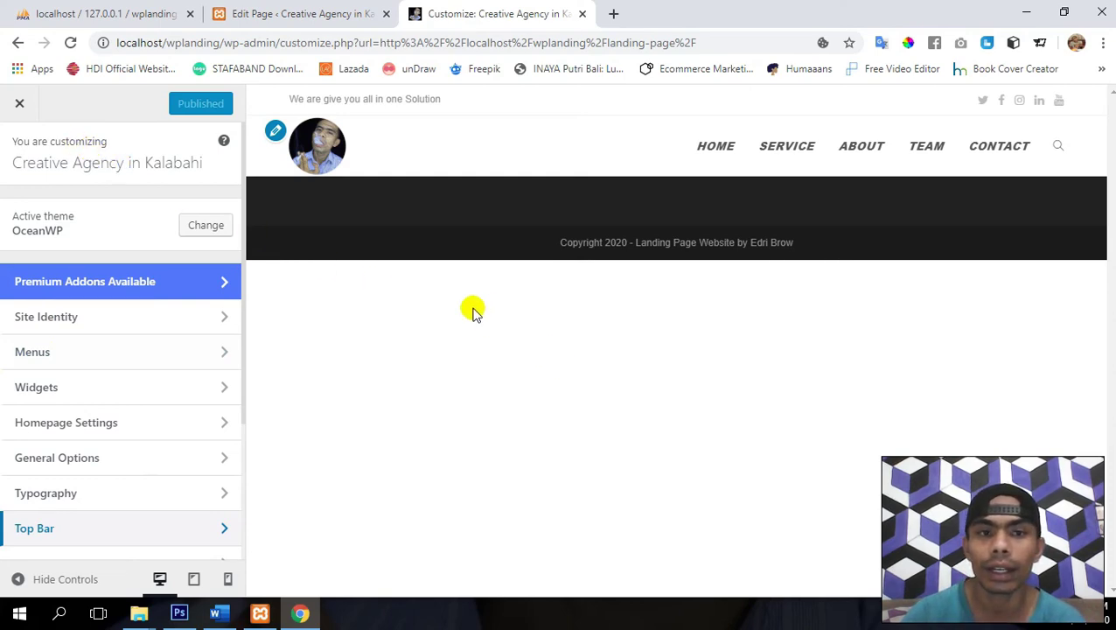
{"action": "left_click", "coordinate": [20, 104]}
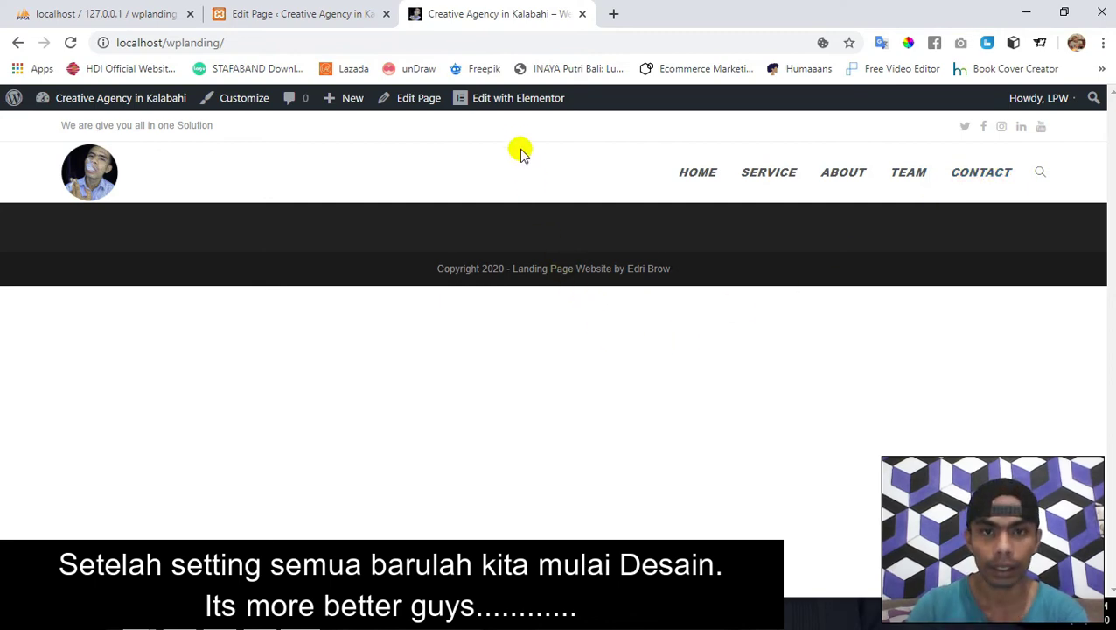
- Edit the page with Elementor, search 'sli', and drop a Slides widget into the empty section
{"action": "left_click", "coordinate": [510, 105]}
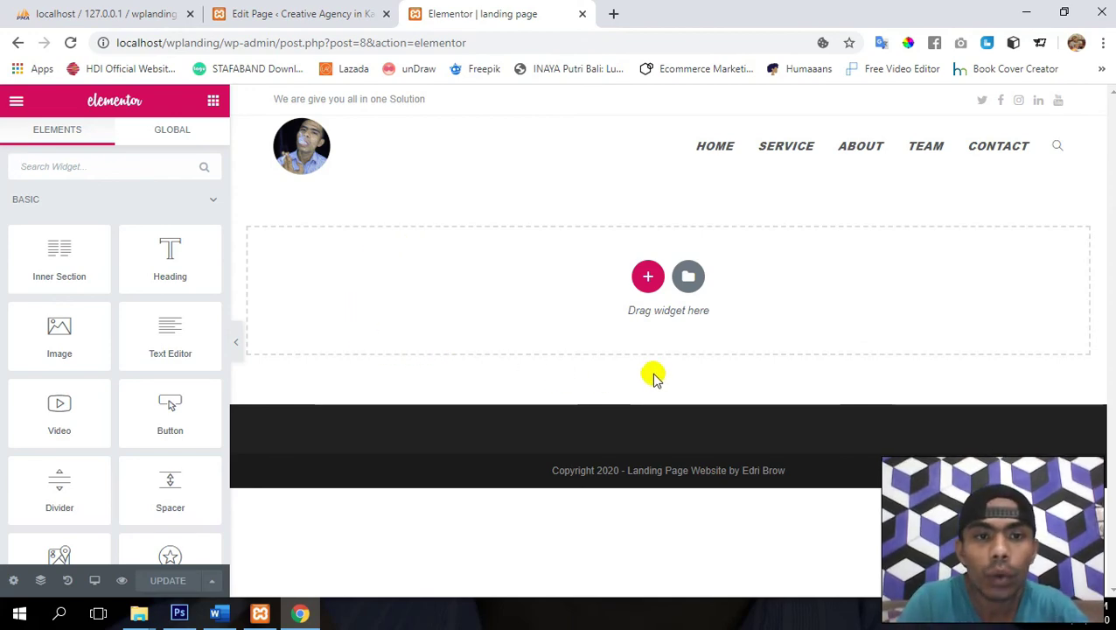
{"action": "left_click", "coordinate": [97, 166]}
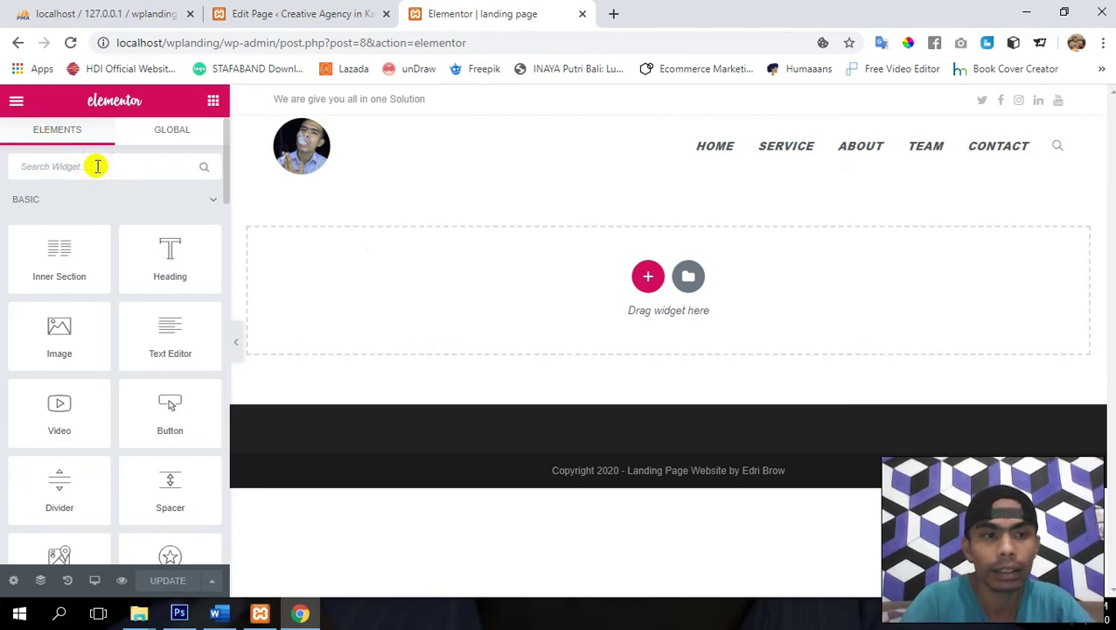
{"action": "type", "text": "sli"}
{"action": "left_click_drag", "start_coordinate": [179, 247], "coordinate": [512, 277]}
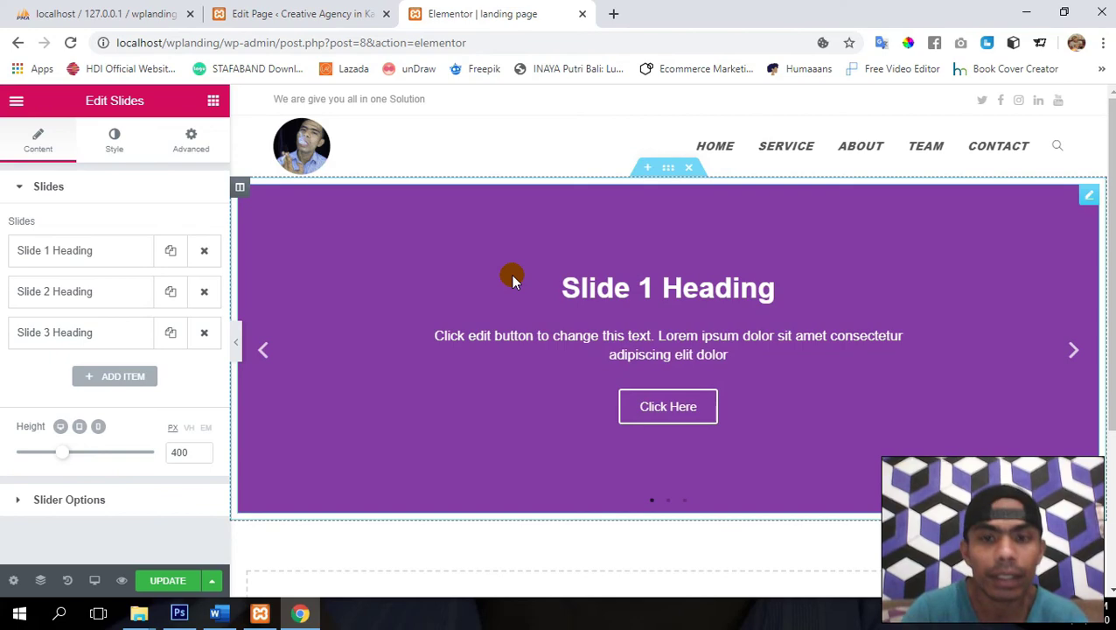
- Upload Slider 1 from the Image folder and insert it as Slide 1's background
{"action": "left_click", "coordinate": [98, 249]}
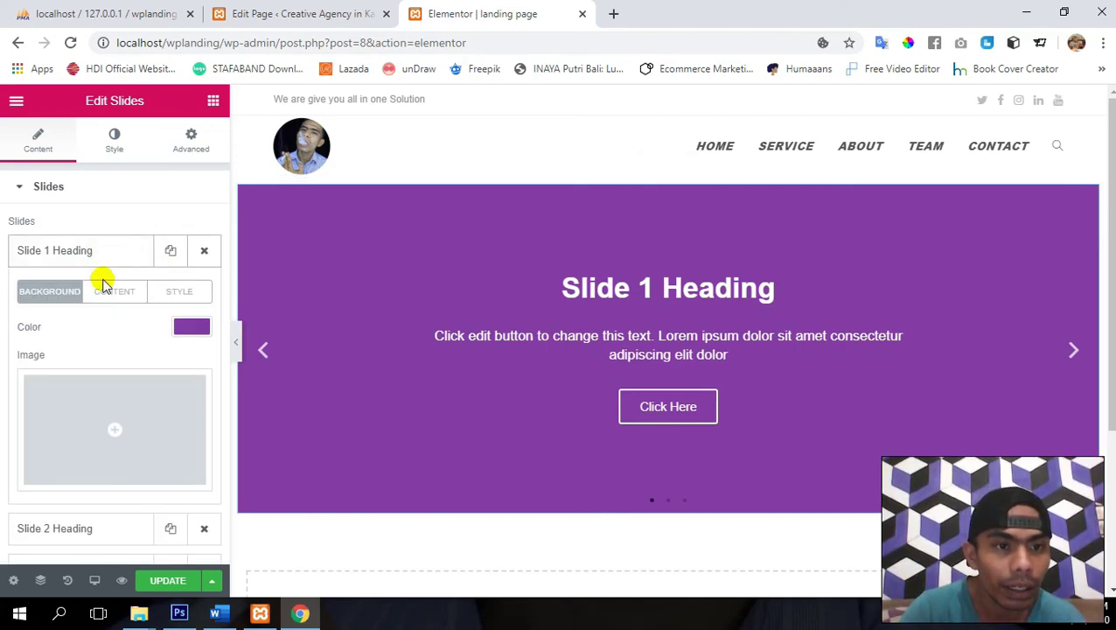
{"action": "left_click", "coordinate": [127, 428]}
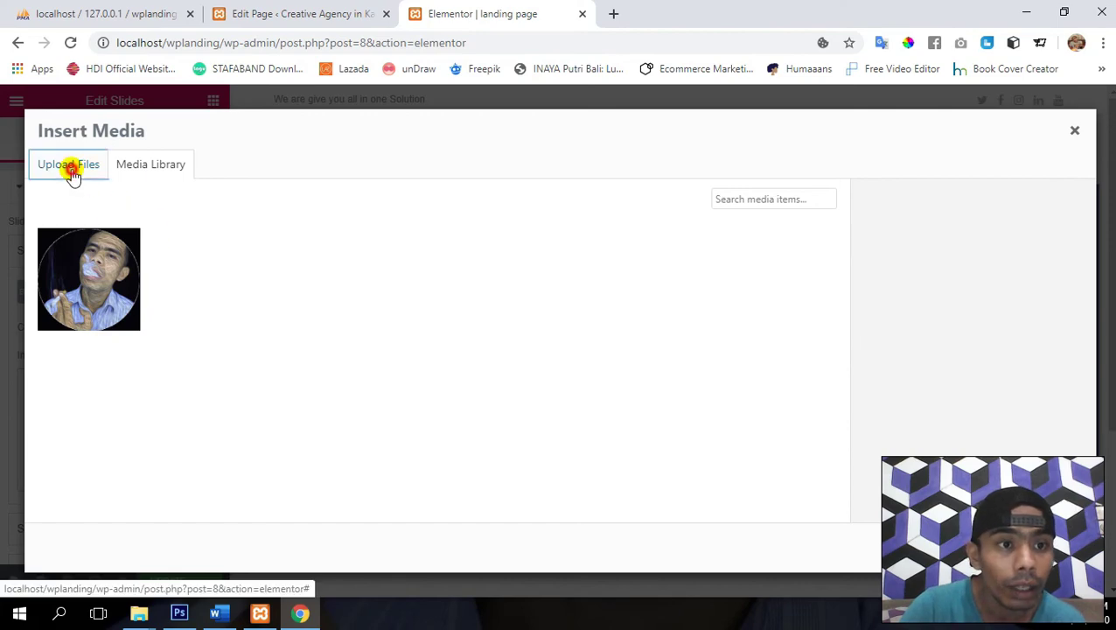
{"action": "left_click", "coordinate": [70, 172]}
{"action": "left_click", "coordinate": [538, 367]}
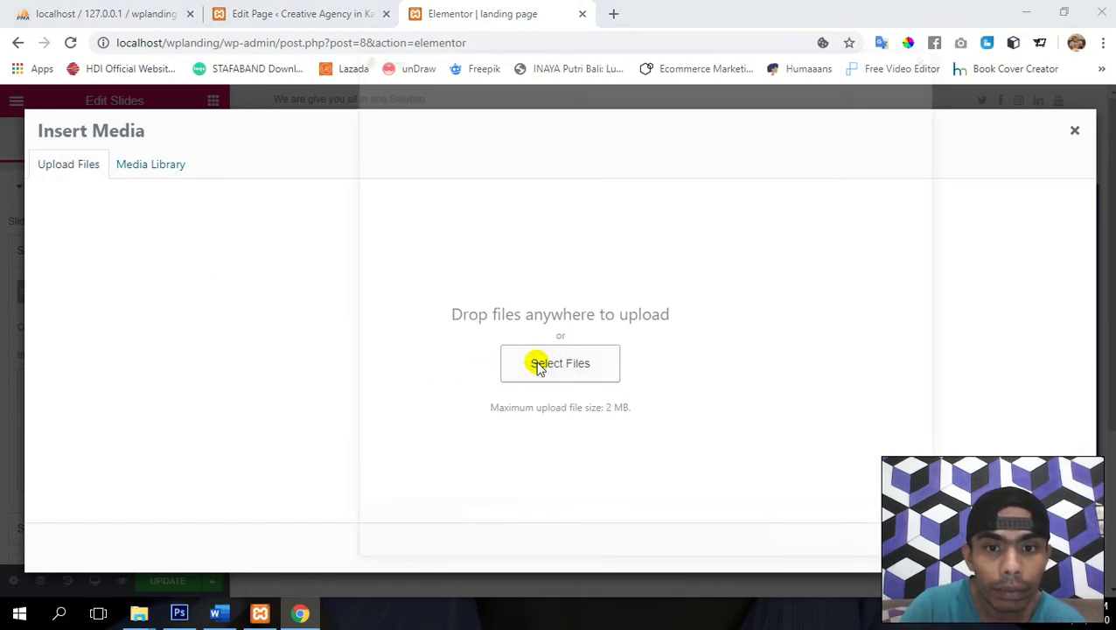
{"action": "key", "text": "alt+Up"}
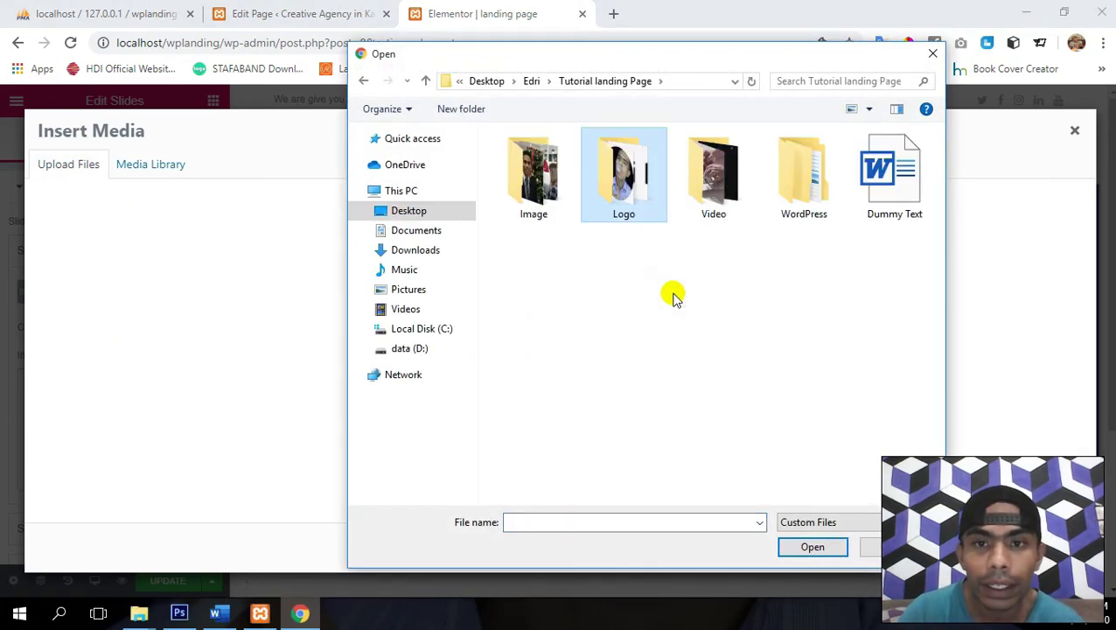
{"action": "key", "text": "Left"}
{"action": "key", "text": "Return"}
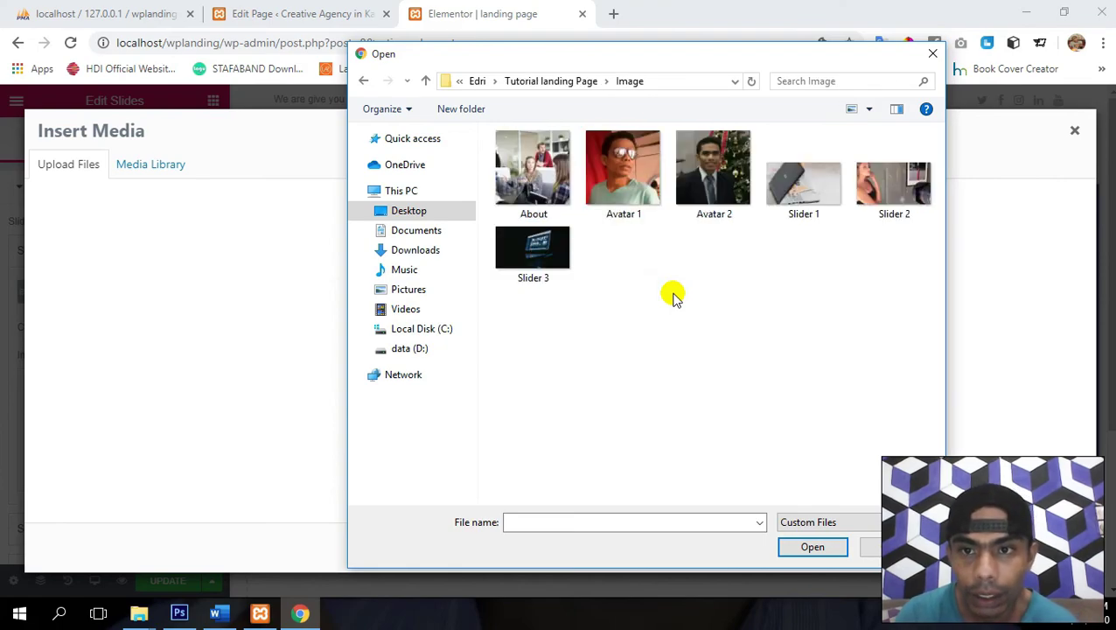
{"action": "key", "text": "Right"}
{"action": "key", "text": "Right"}
{"action": "key", "text": "Right"}
{"action": "key", "text": "Return"}
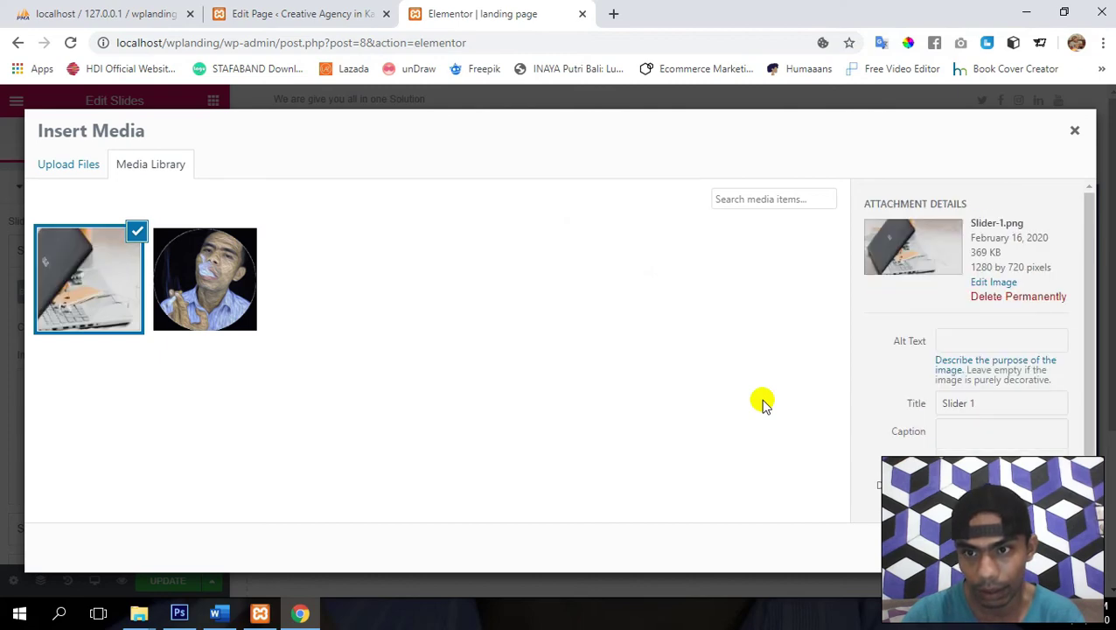
{"action": "left_click", "coordinate": [1045, 546]}
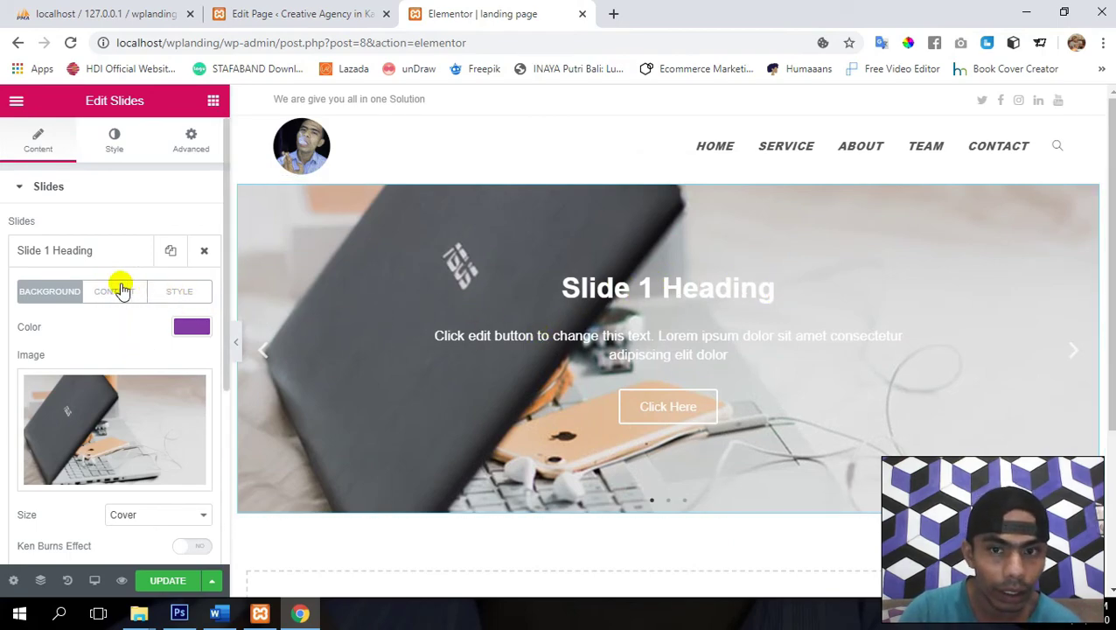
- Rename the first slide's title to 'Webdesign'
{"action": "left_click", "coordinate": [123, 291]}
{"action": "triple_click", "coordinate": [163, 350]}
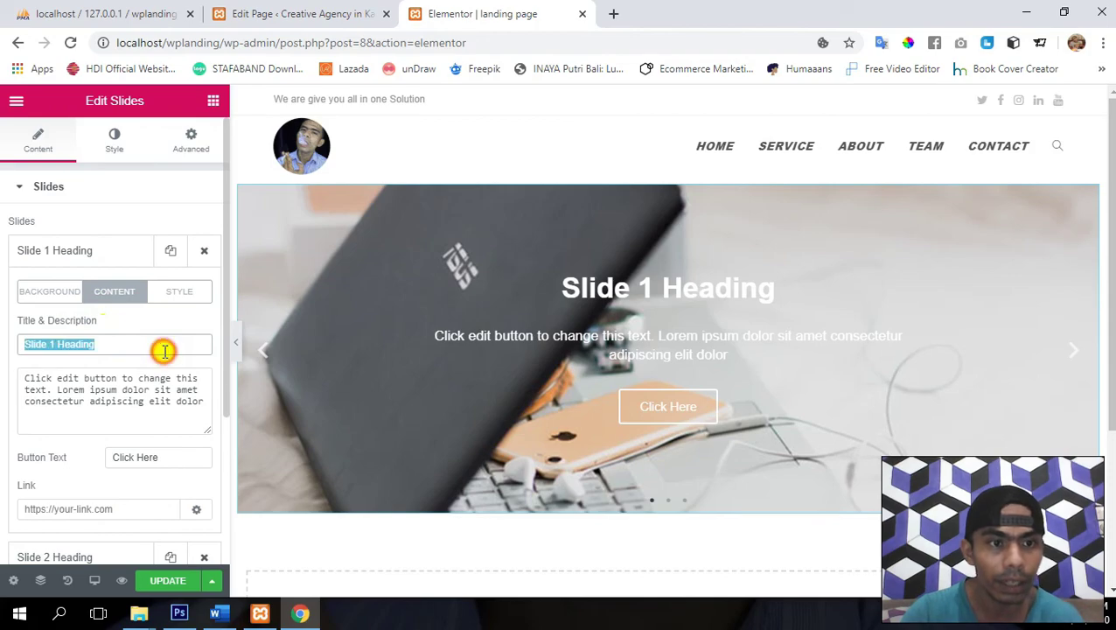
{"action": "type", "text": "Web"}
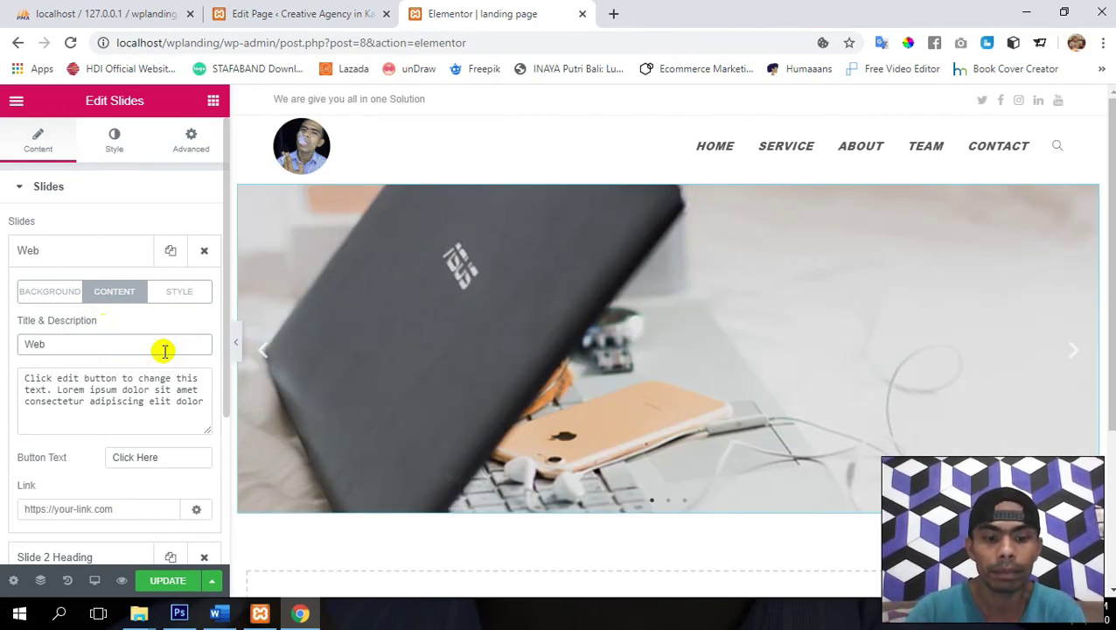
{"action": "type", "text": "design"}
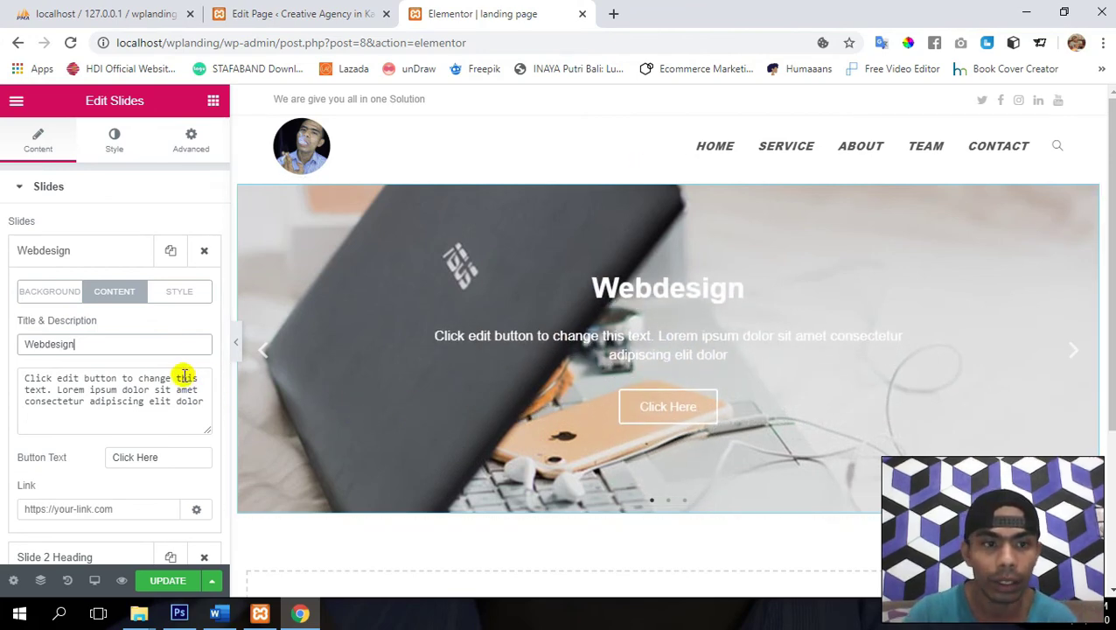
- Replace the slide description with 'We are make the beauty website for your Bisnis'
{"action": "left_click", "coordinate": [185, 376]}
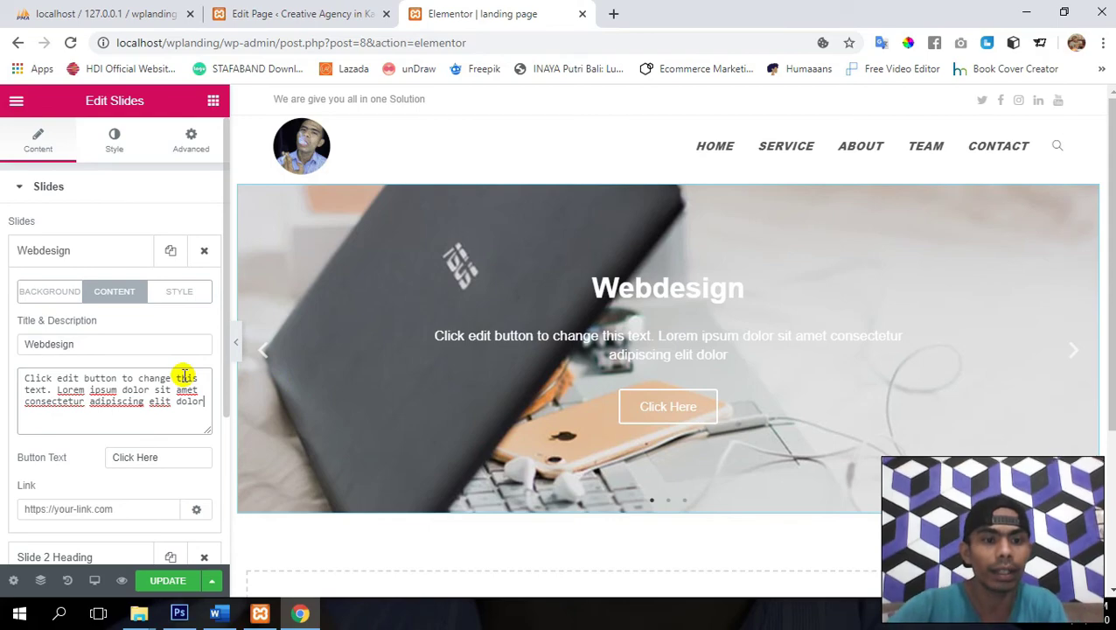
{"action": "key", "text": "ctrl+a"}
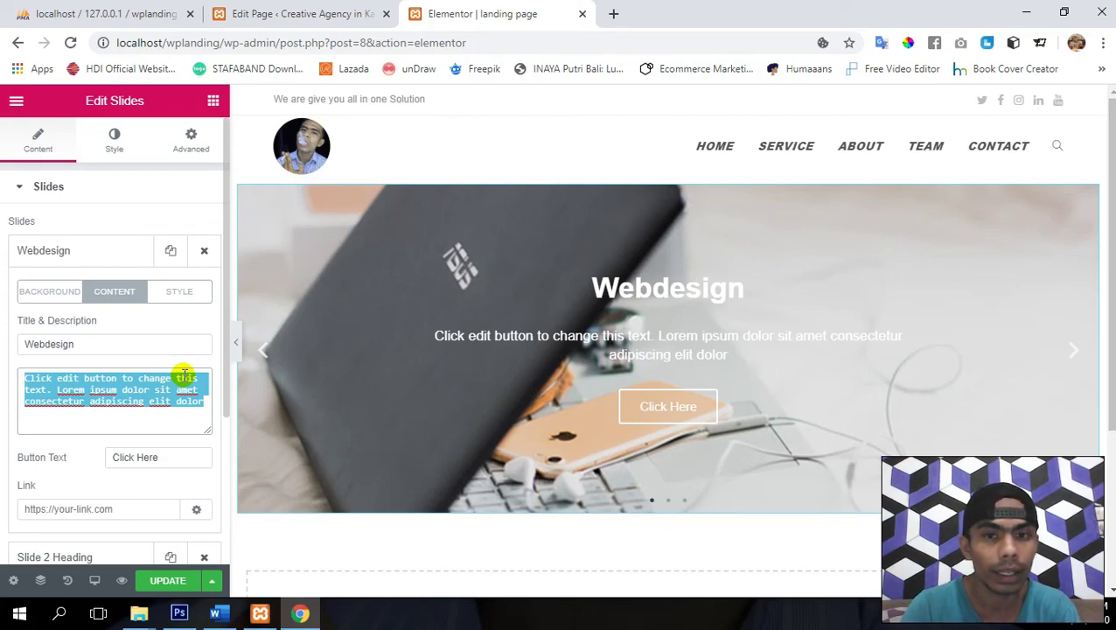
{"action": "type", "text": "We "}
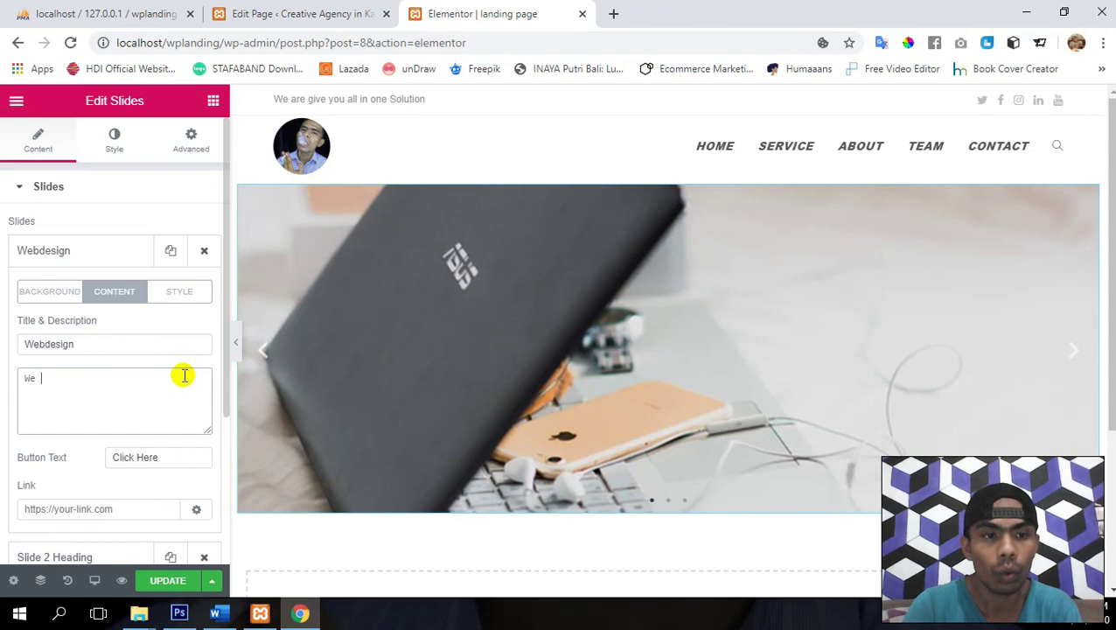
{"action": "type", "text": "are "}
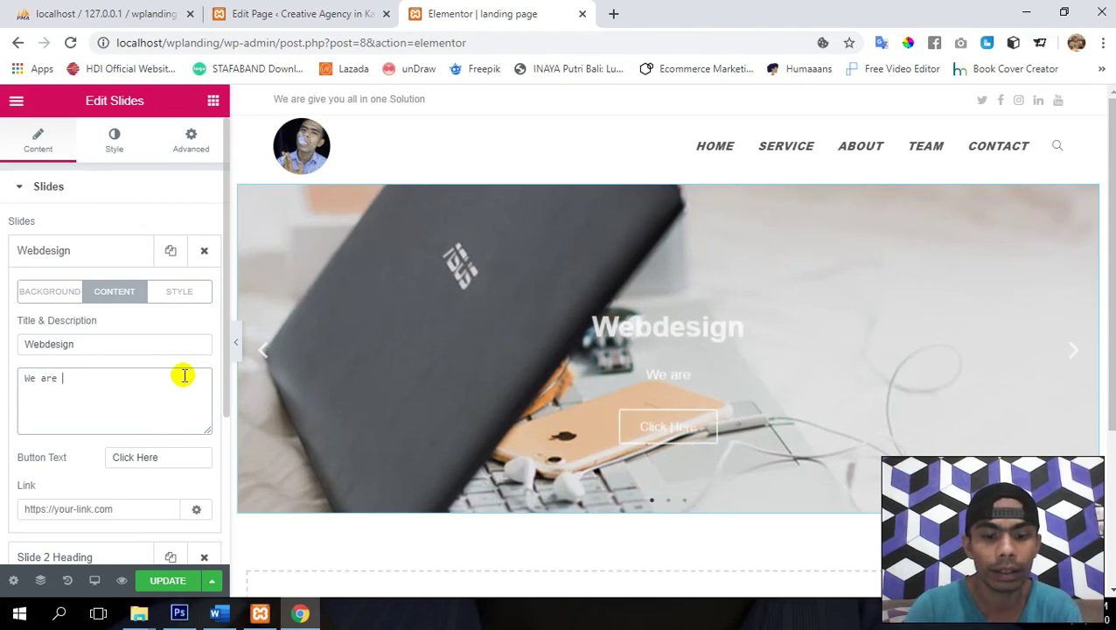
{"action": "type", "text": "mad"}
{"action": "key", "text": "BackSpace"}
{"action": "type", "text": "ke"}
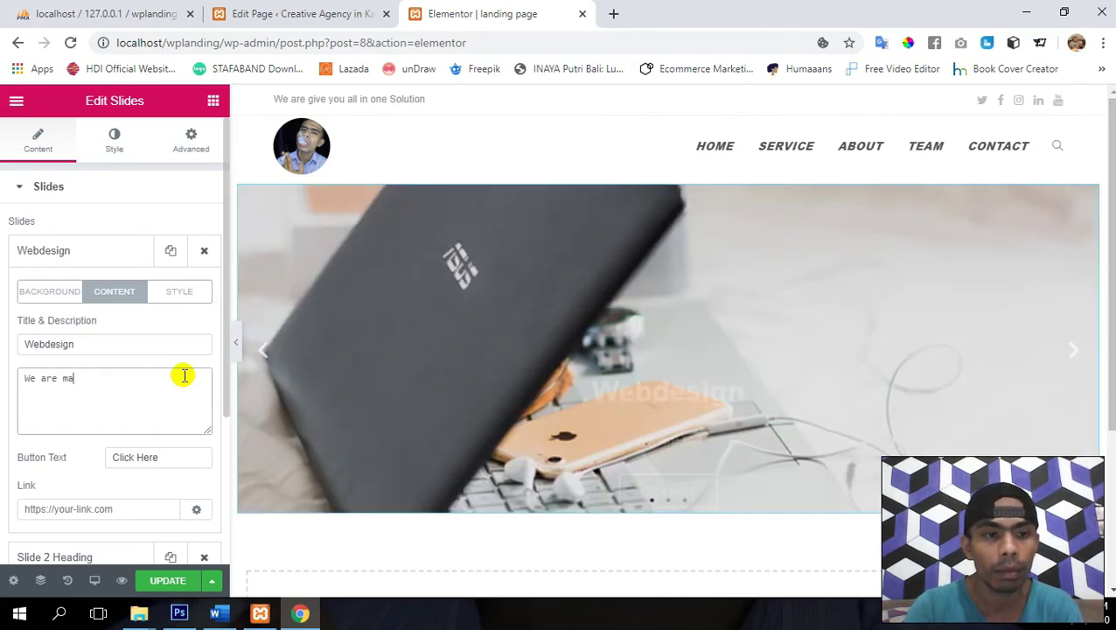
{"action": "type", "text": " the be"}
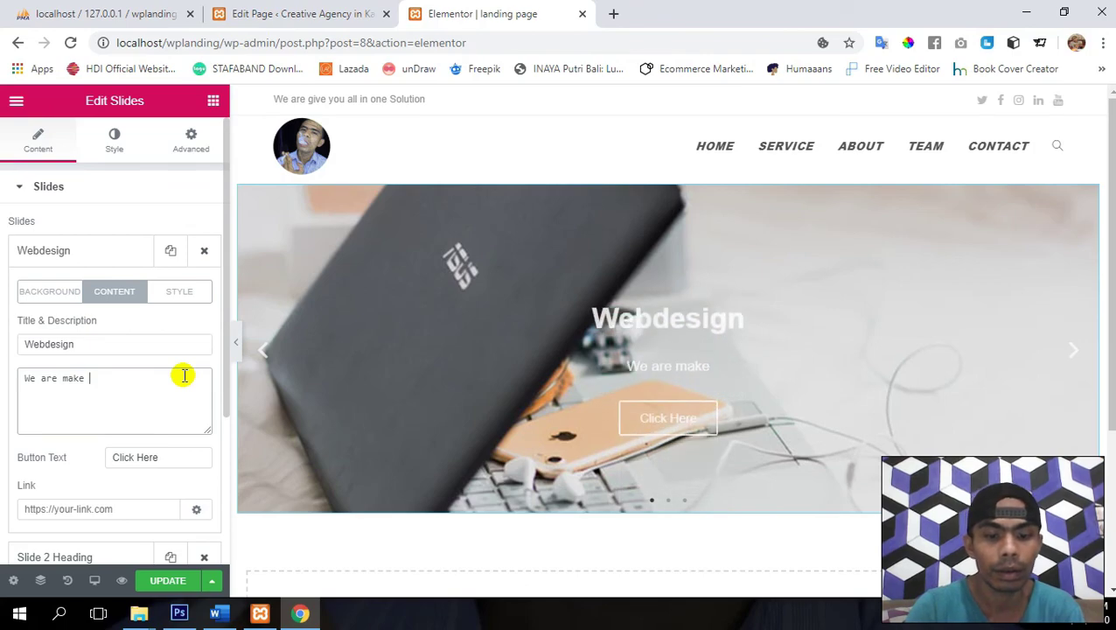
{"action": "type", "text": "u"}
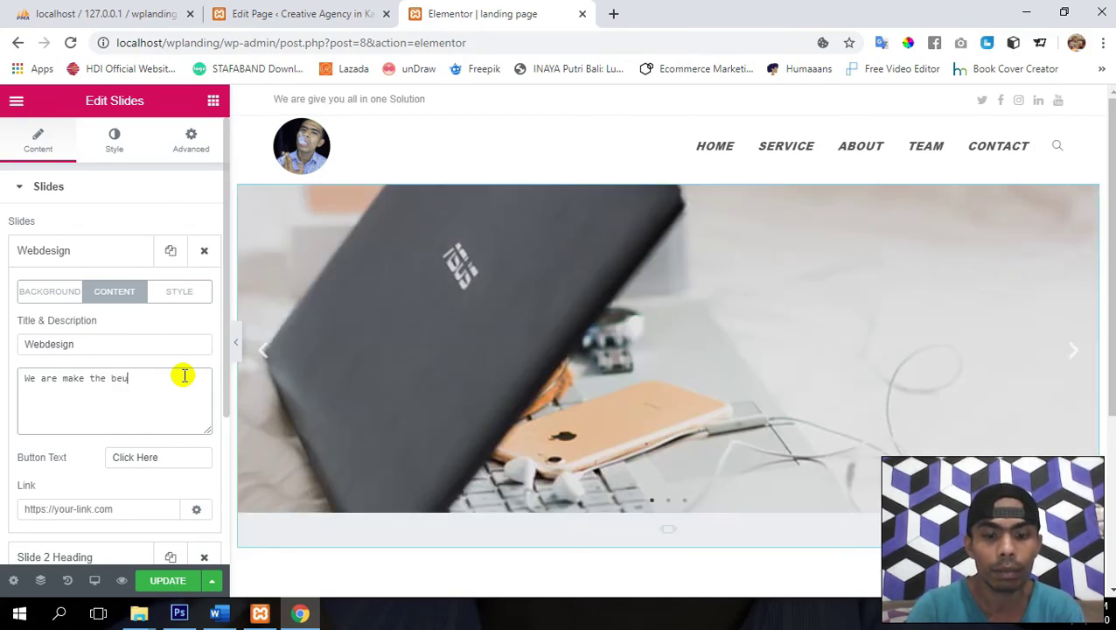
{"action": "key", "text": "BackSpace"}
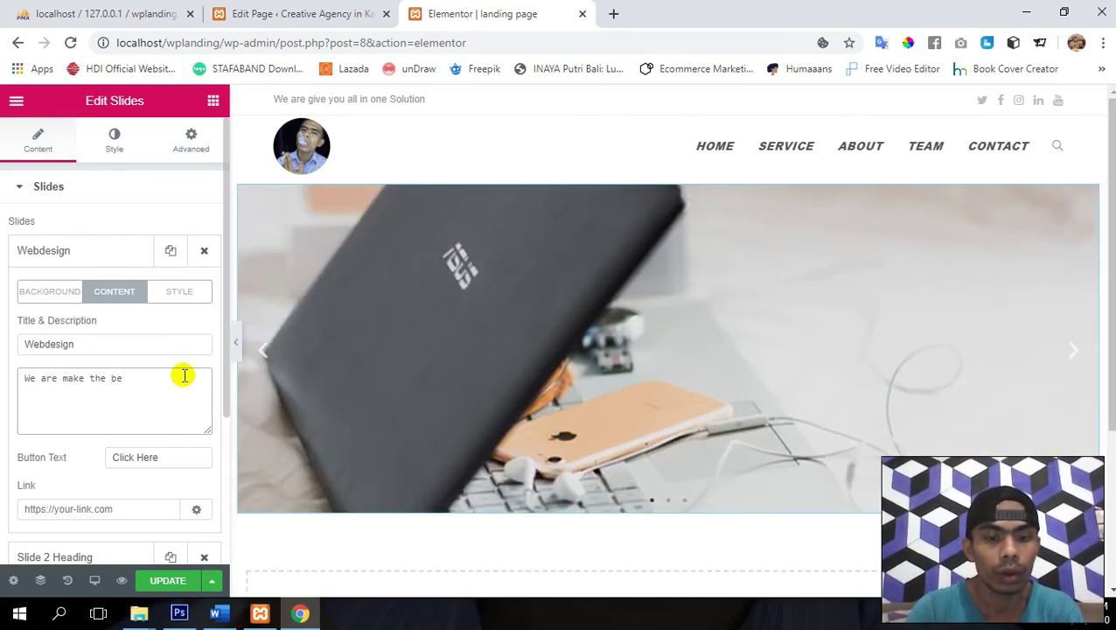
{"action": "type", "text": "a"}
{"action": "type", "text": "uty "}
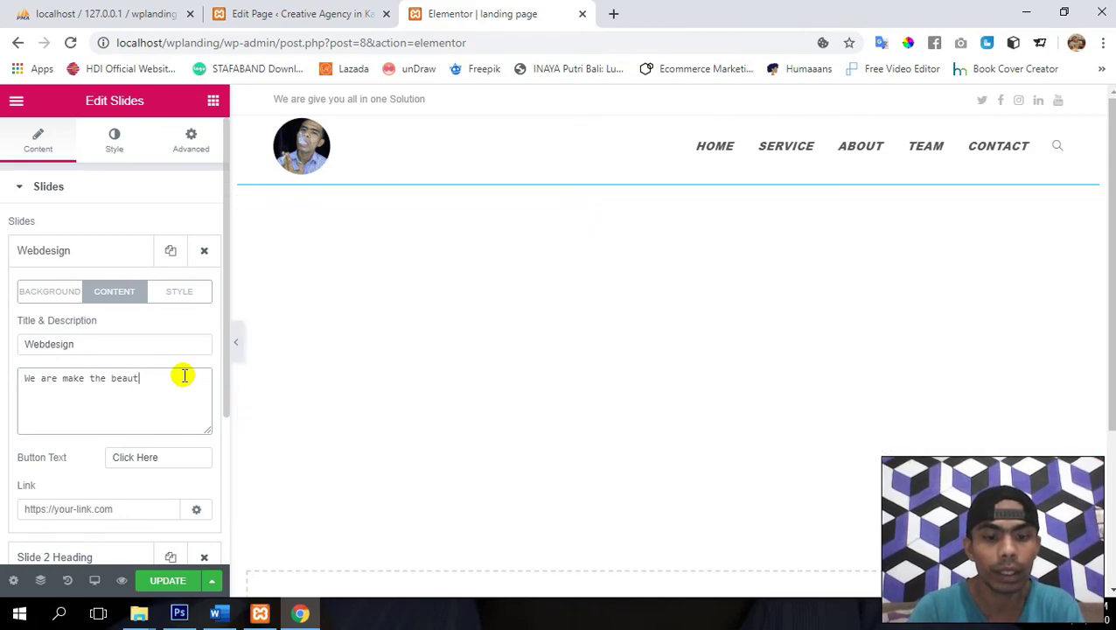
{"action": "type", "text": "website fo"}
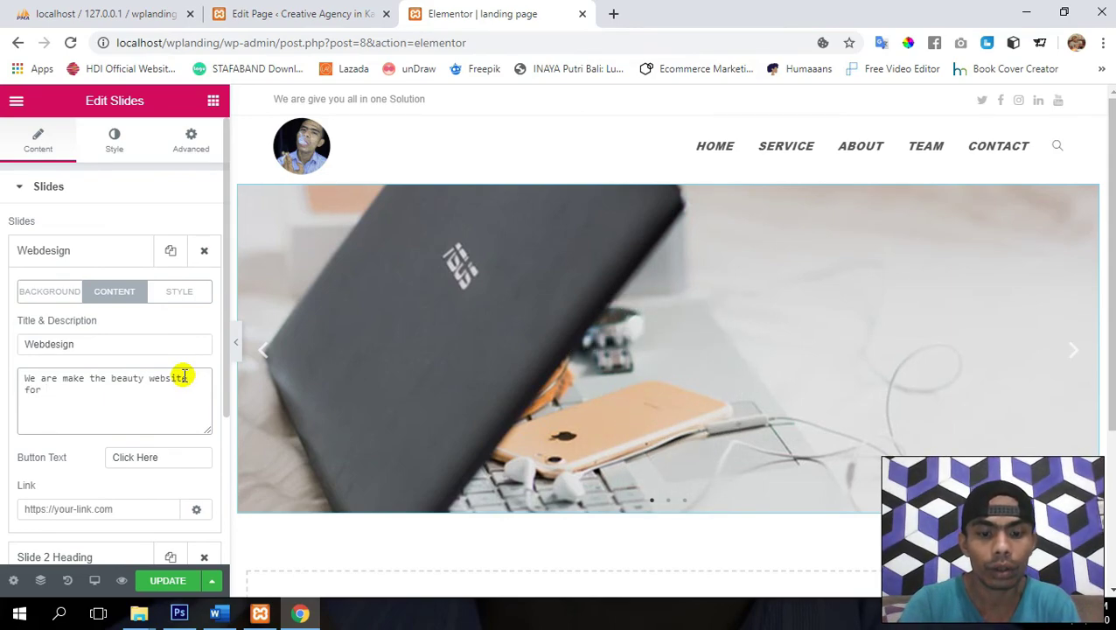
{"action": "type", "text": "r B"}
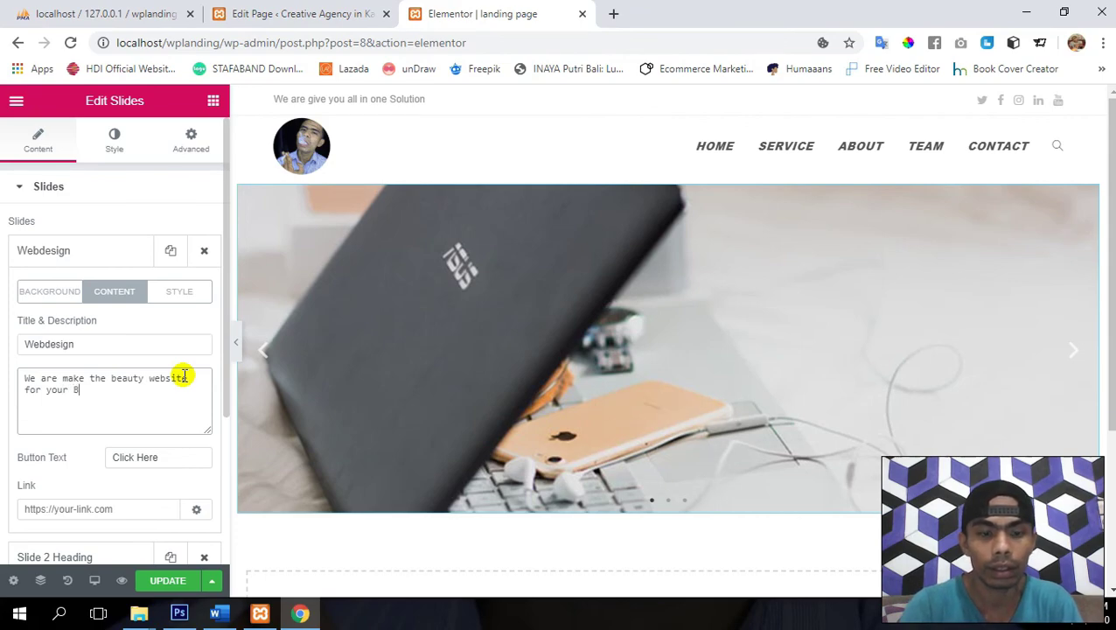
{"action": "type", "text": "isnis"}
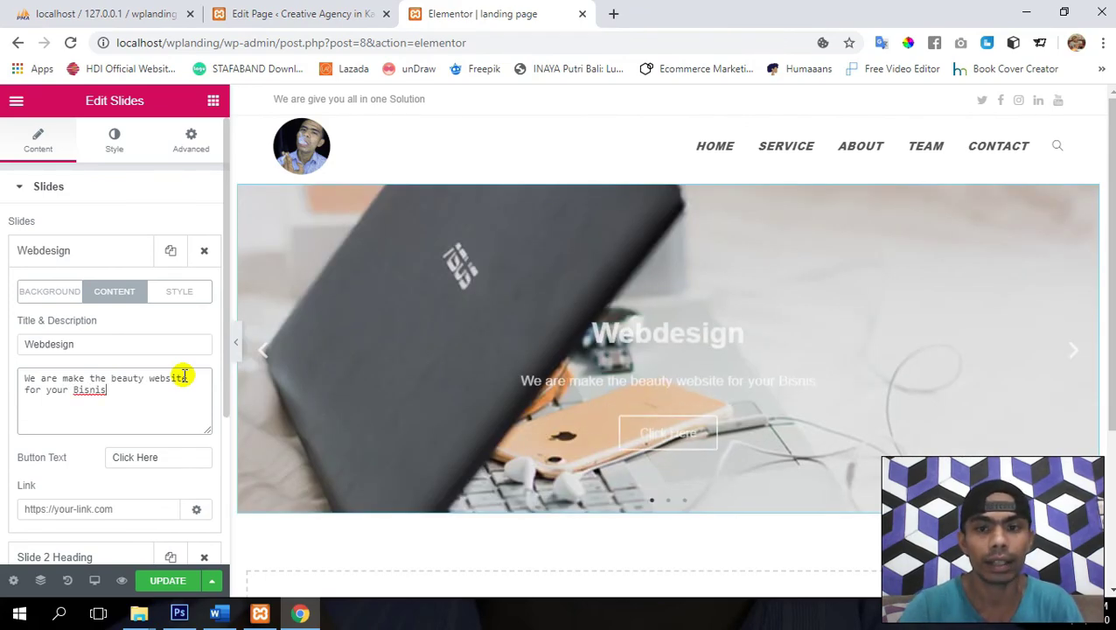
- Label the button 'Contact Us', link the slide to #contact, and delete slides 2 and 3
{"action": "triple_click", "coordinate": [180, 453]}
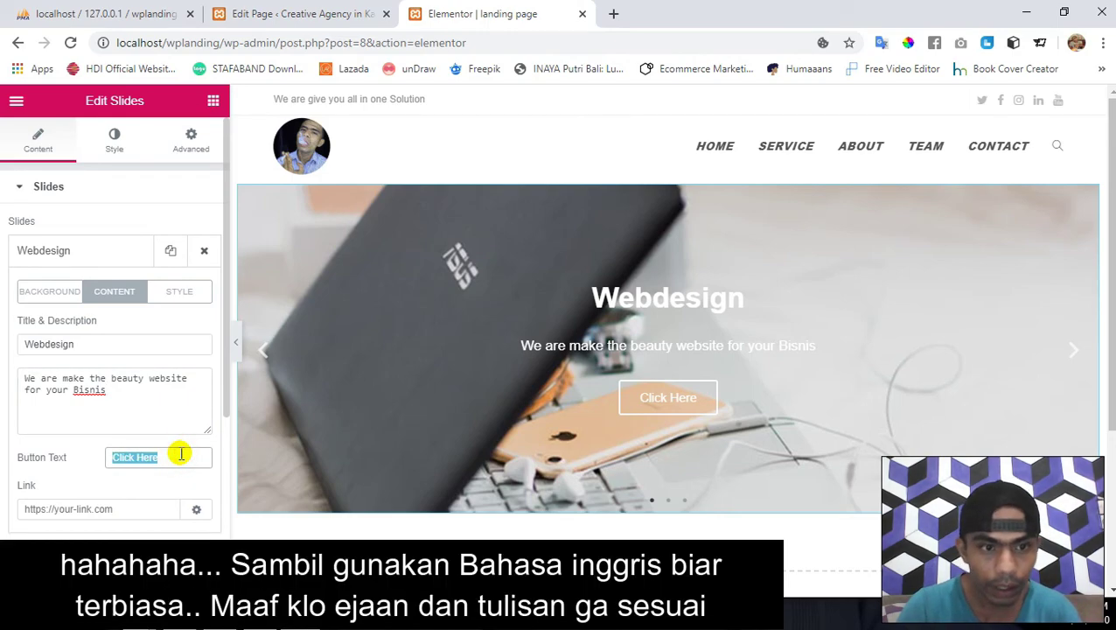
{"action": "type", "text": "Conta"}
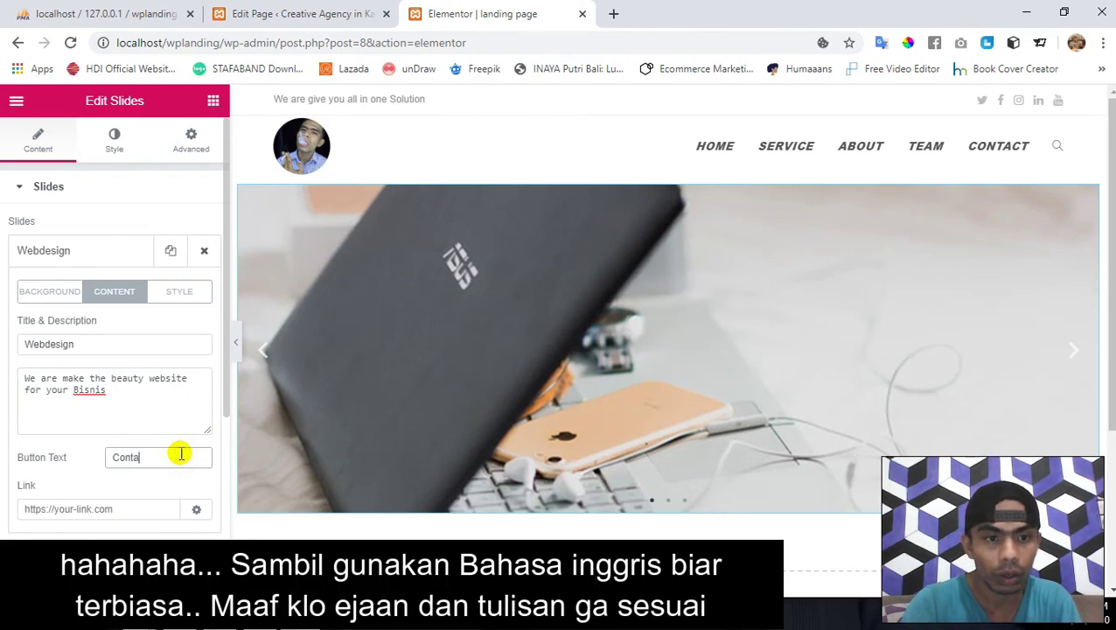
{"action": "type", "text": "ct Us"}
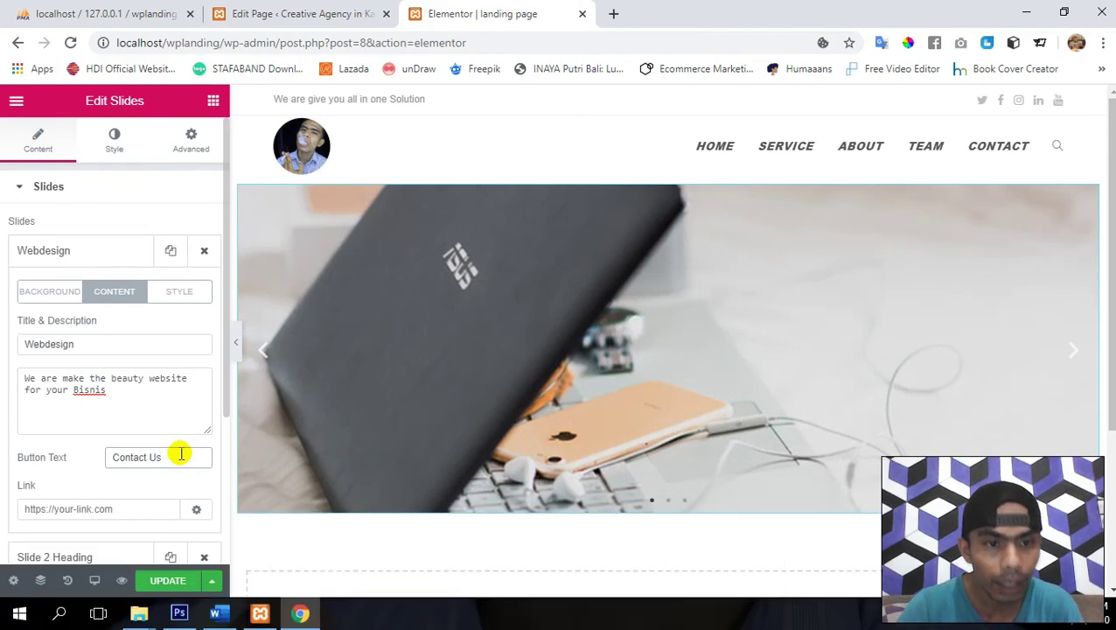
{"action": "scroll", "coordinate": [179, 455], "scroll_direction": "down", "scroll_amount": 3}
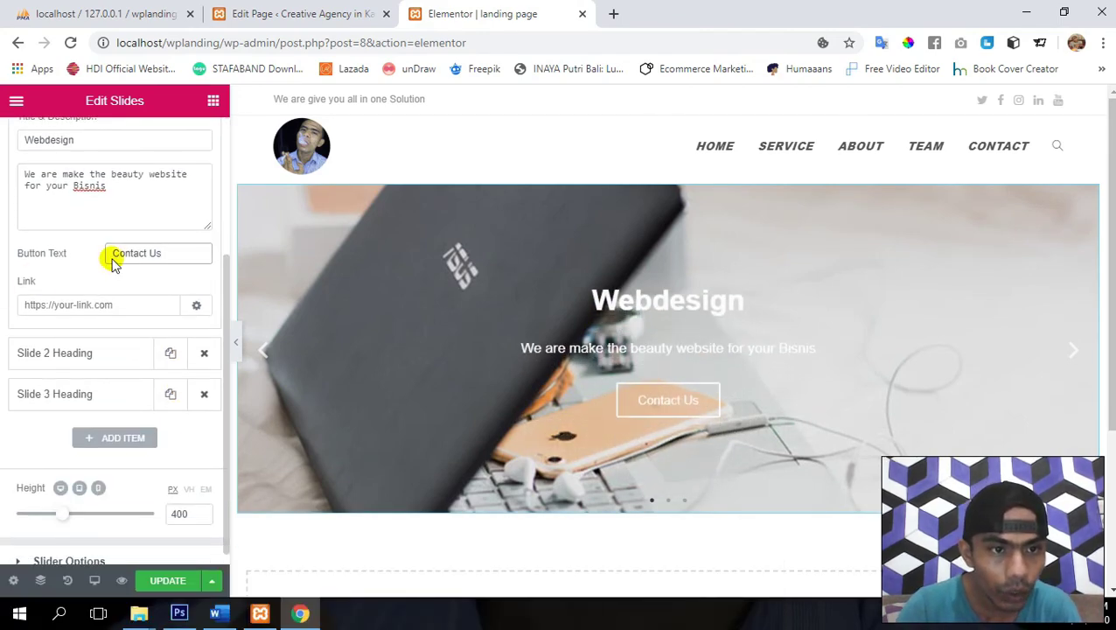
{"action": "left_click", "coordinate": [153, 304]}
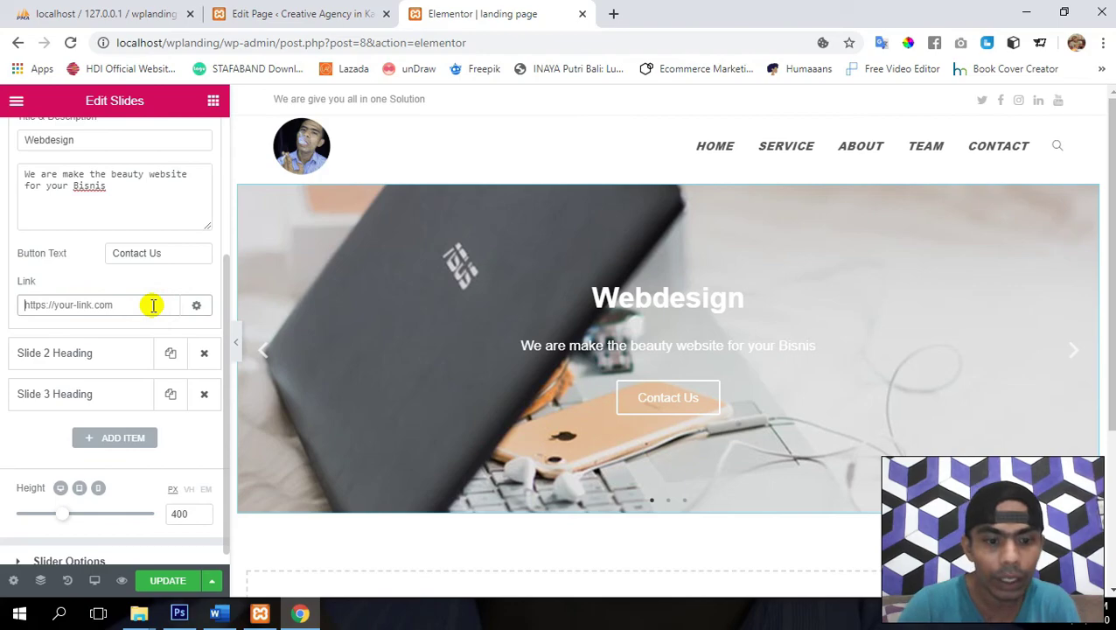
{"action": "type", "text": "#c"}
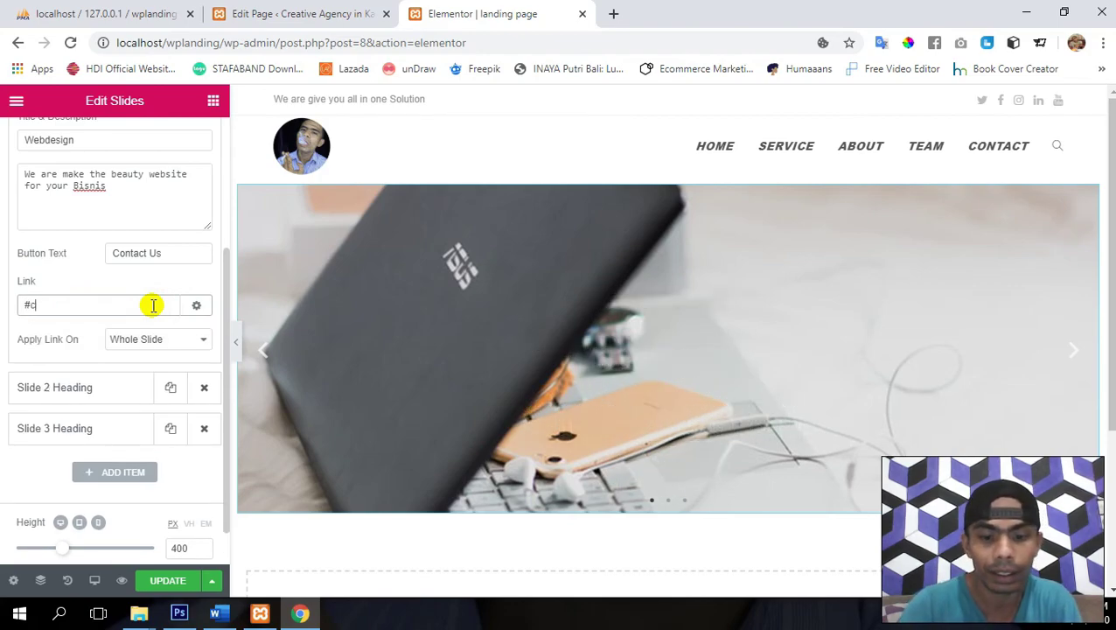
{"action": "type", "text": "ontact"}
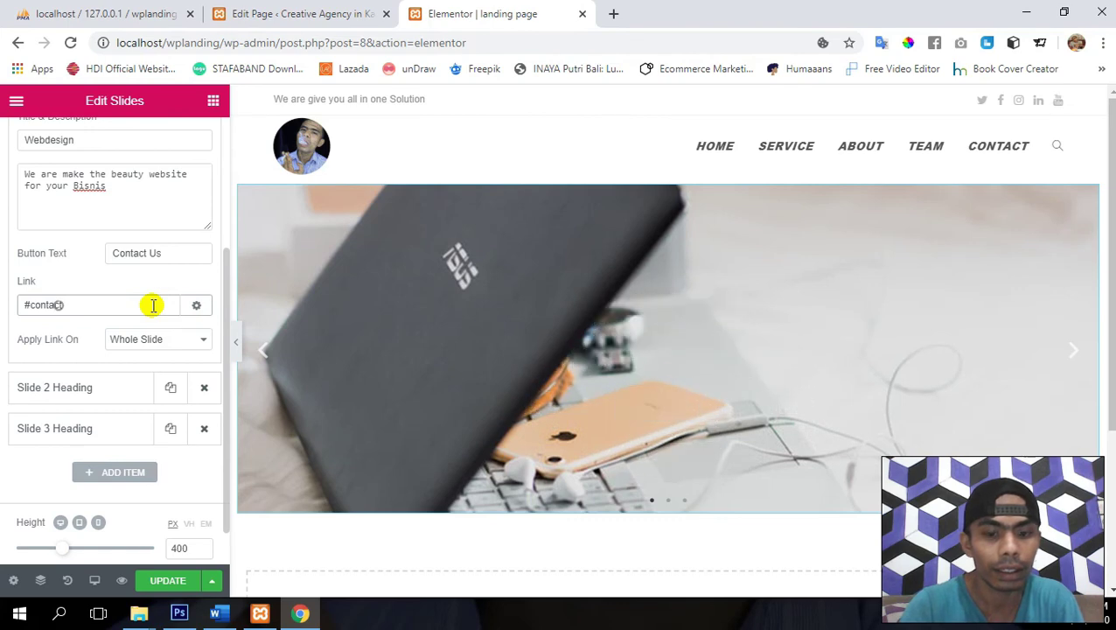
{"action": "key", "text": "BackSpace"}
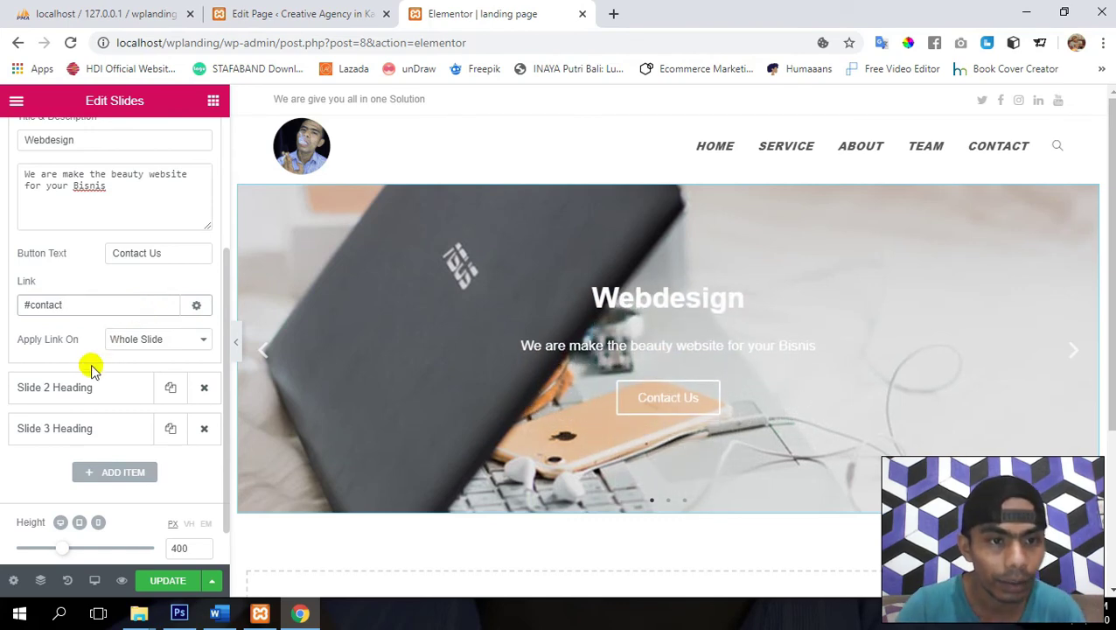
{"action": "left_click", "coordinate": [204, 387]}
{"action": "left_click", "coordinate": [207, 387]}
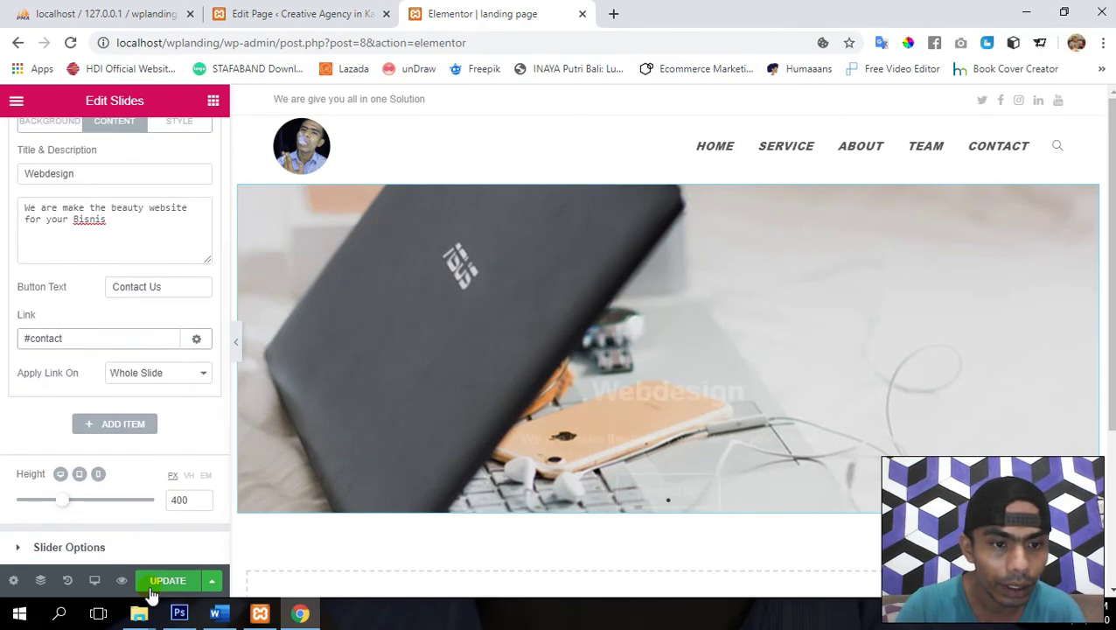
- Save the page and collapse the slider's Slides list
{"action": "left_click", "coordinate": [157, 584]}
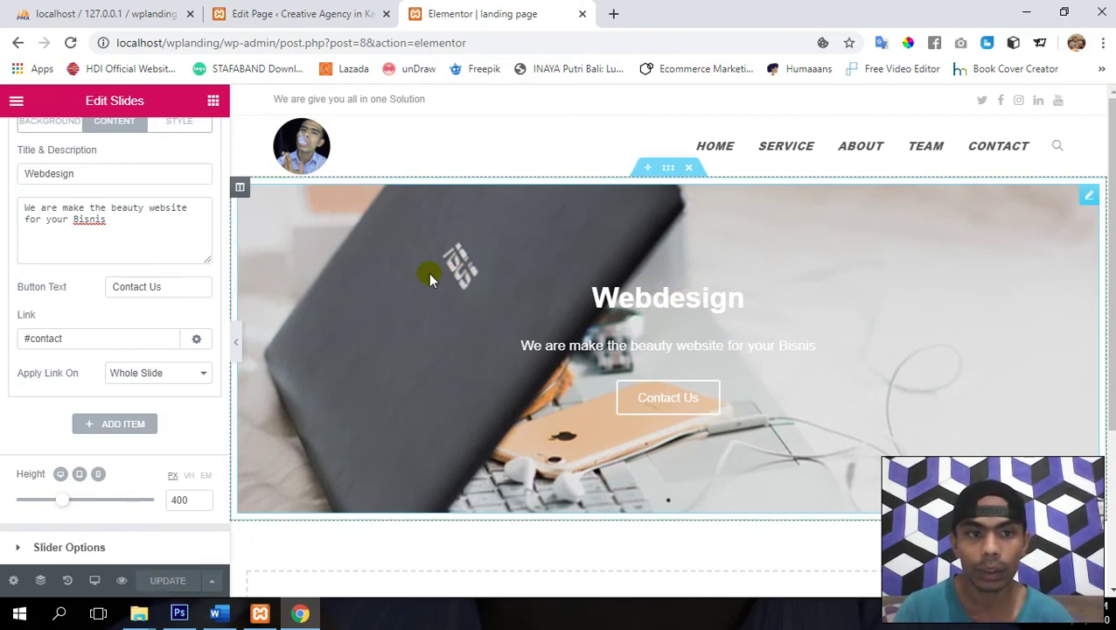
{"action": "scroll", "coordinate": [101, 297], "scroll_direction": "up", "scroll_amount": 2}
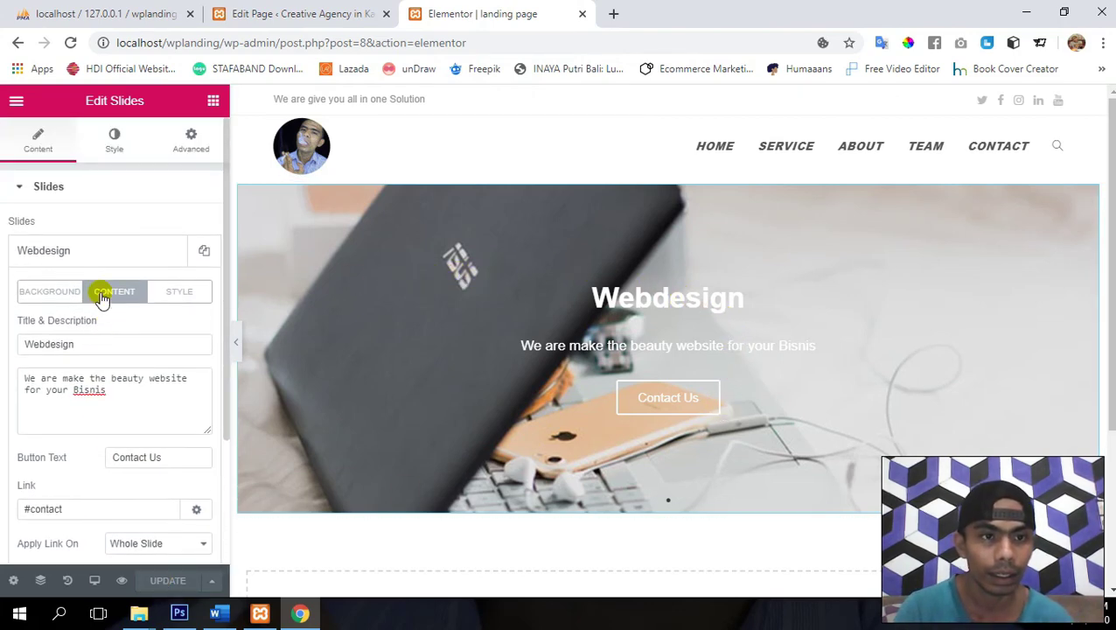
{"action": "left_click", "coordinate": [58, 191]}
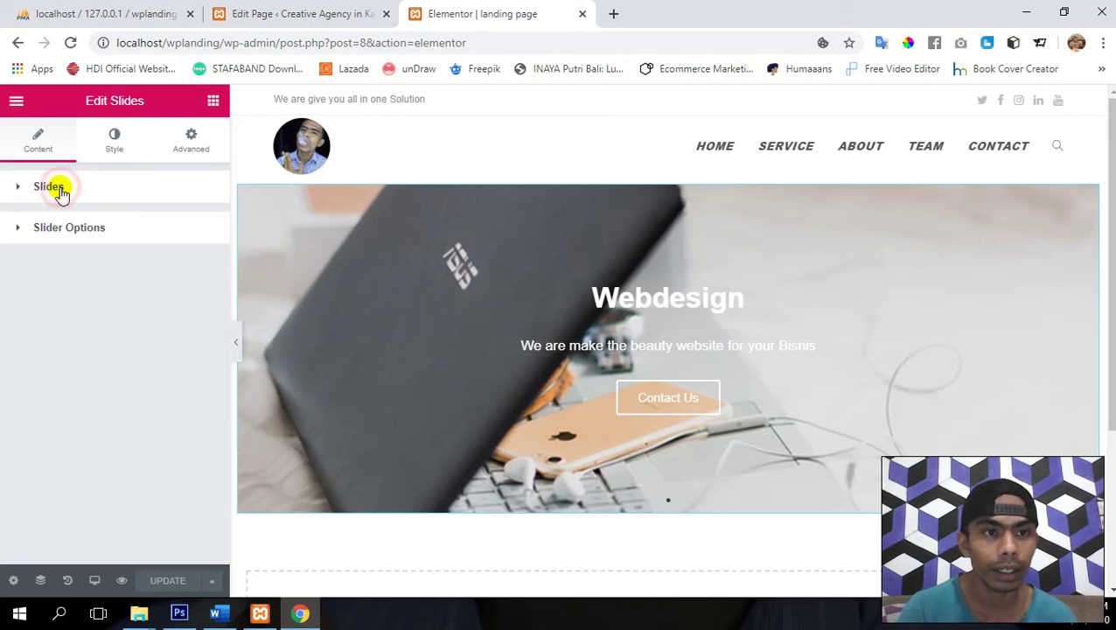
{"action": "left_click", "coordinate": [84, 231]}
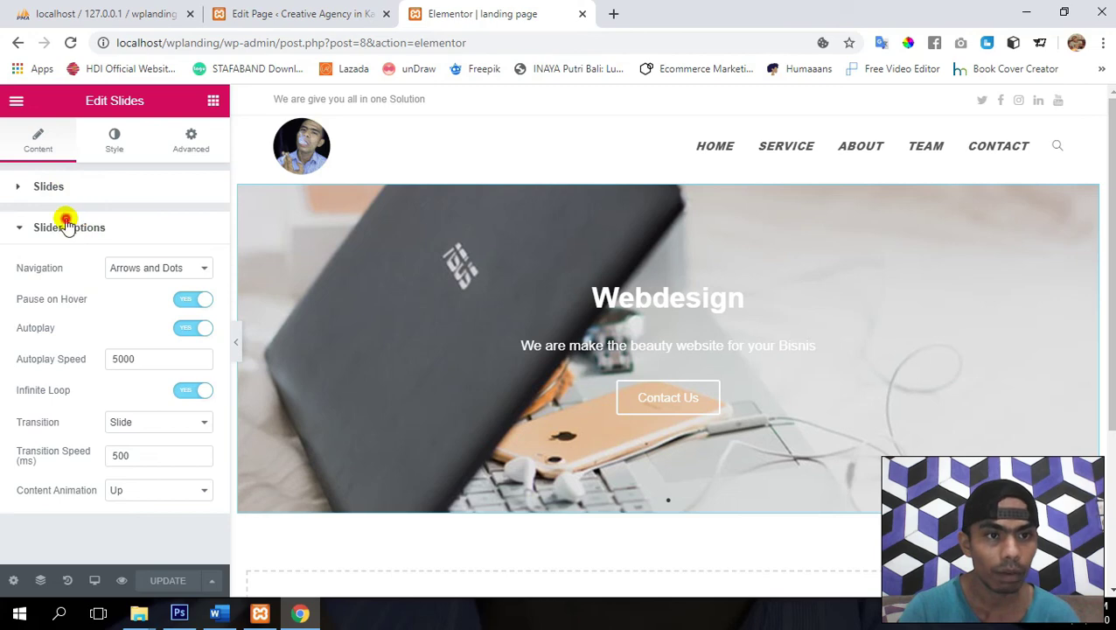
{"action": "left_click", "coordinate": [67, 223]}
- In the slider's Style tab, expand the Title and Description style sections
{"action": "left_click", "coordinate": [111, 142]}
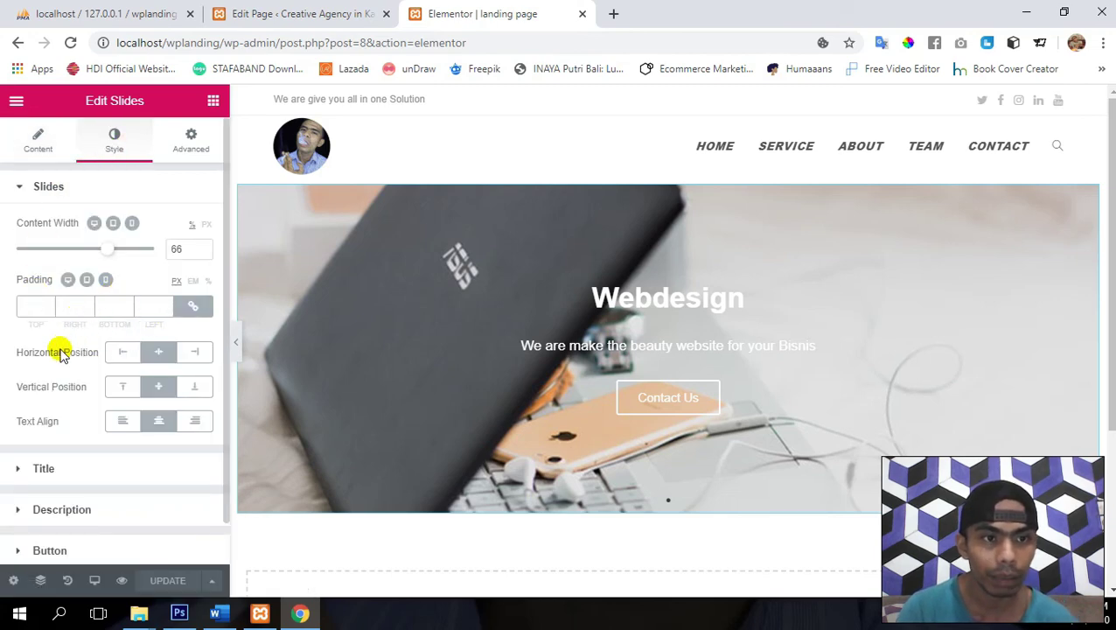
{"action": "scroll", "coordinate": [59, 353], "scroll_direction": "down", "scroll_amount": 1}
{"action": "scroll", "coordinate": [60, 351], "scroll_direction": "up", "scroll_amount": 1}
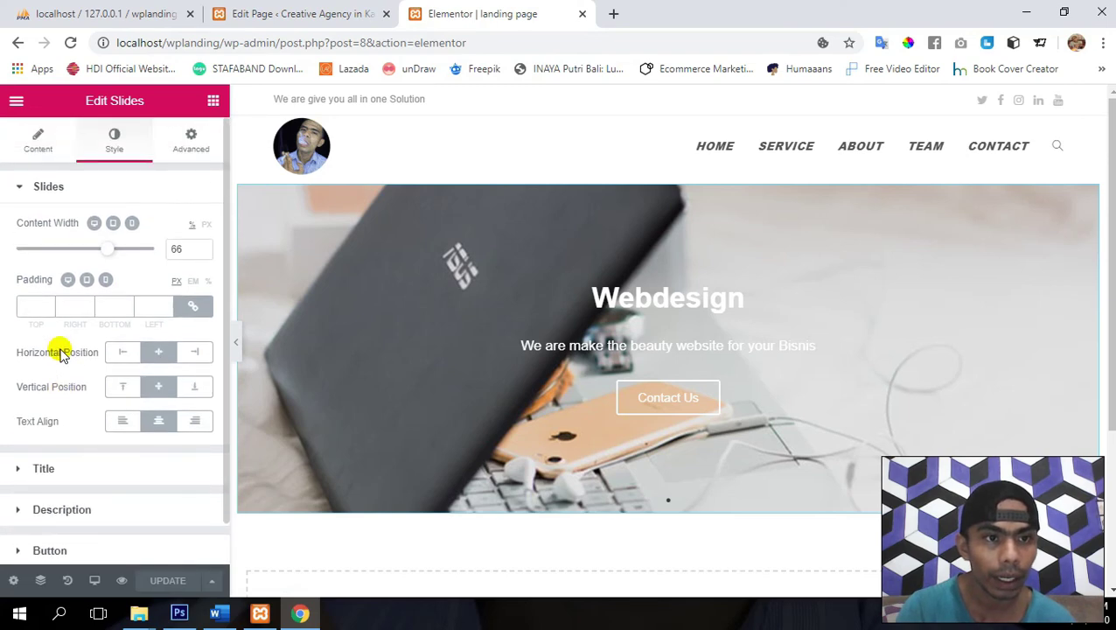
{"action": "left_click", "coordinate": [49, 187]}
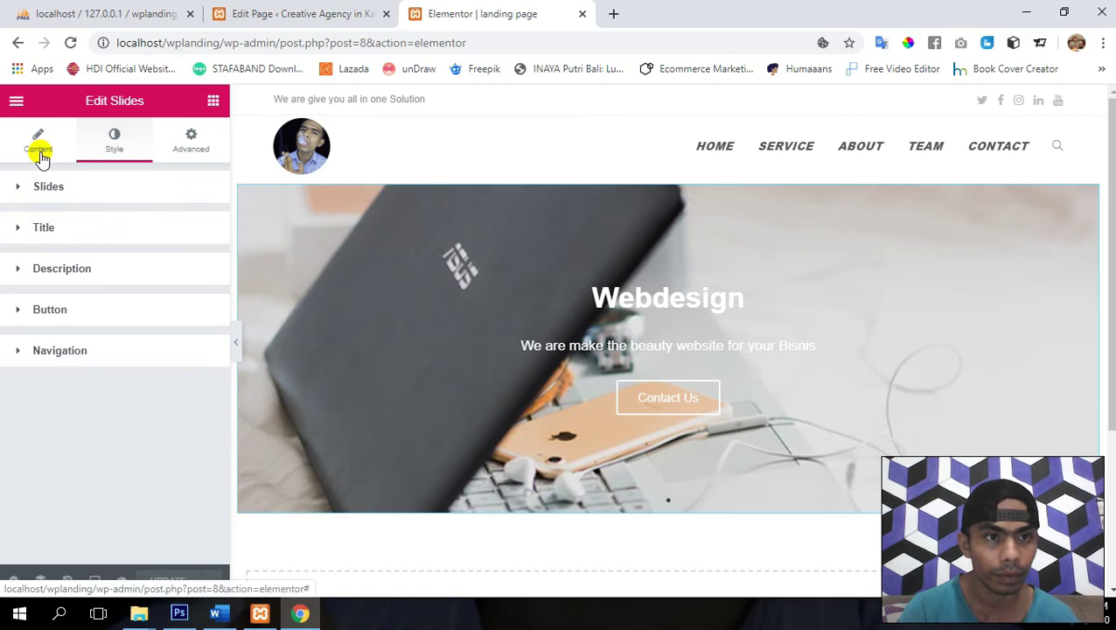
{"action": "left_click", "coordinate": [18, 188]}
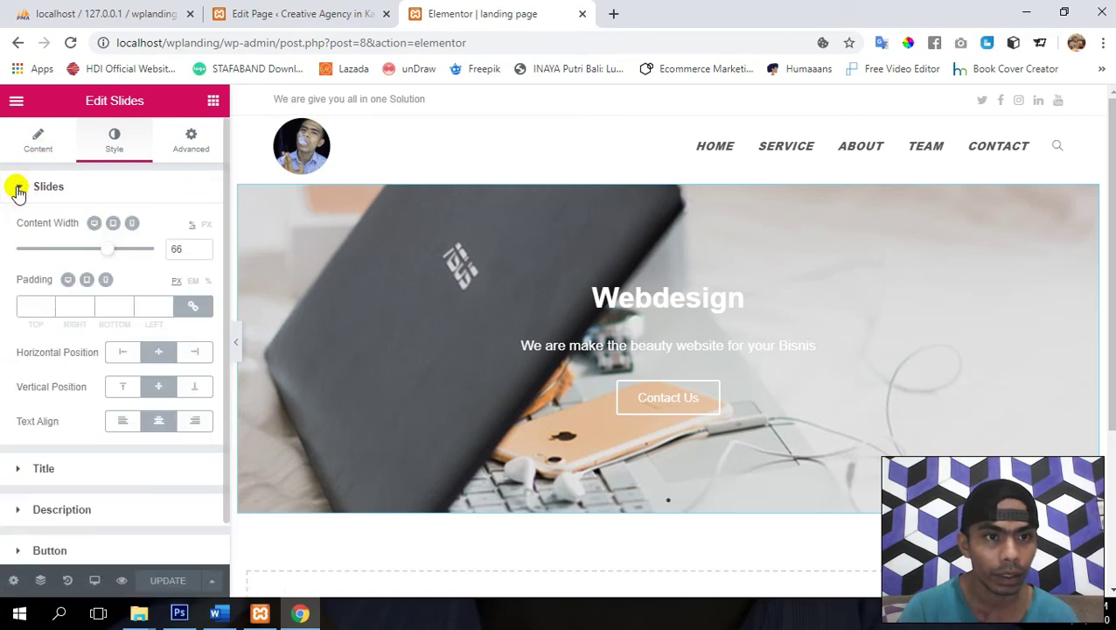
{"action": "scroll", "coordinate": [75, 383], "scroll_direction": "down", "scroll_amount": 1}
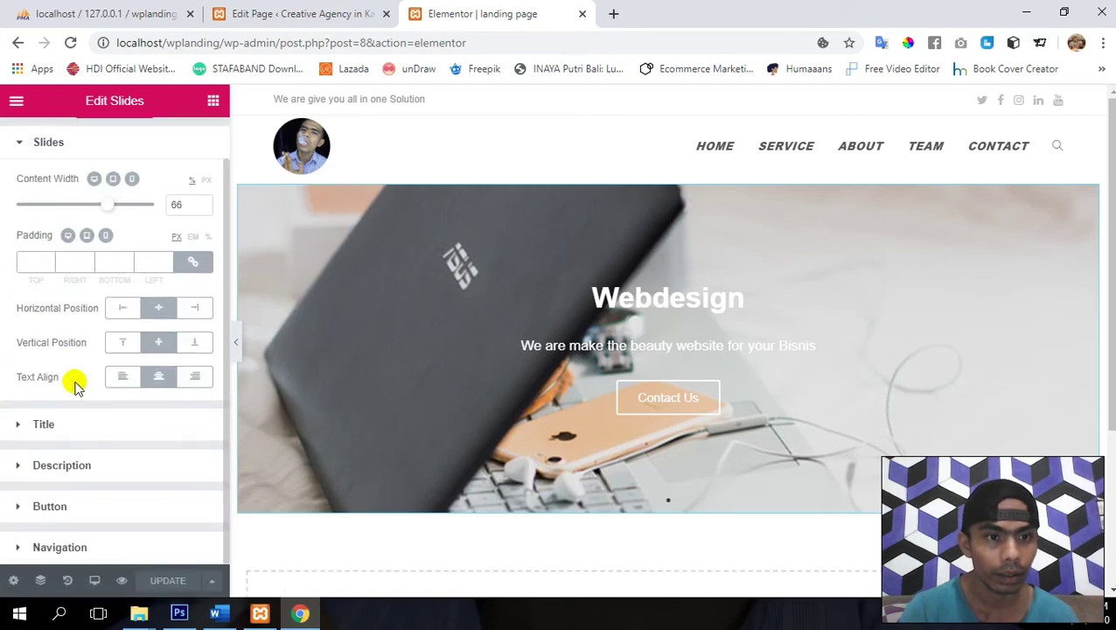
{"action": "left_click", "coordinate": [27, 424]}
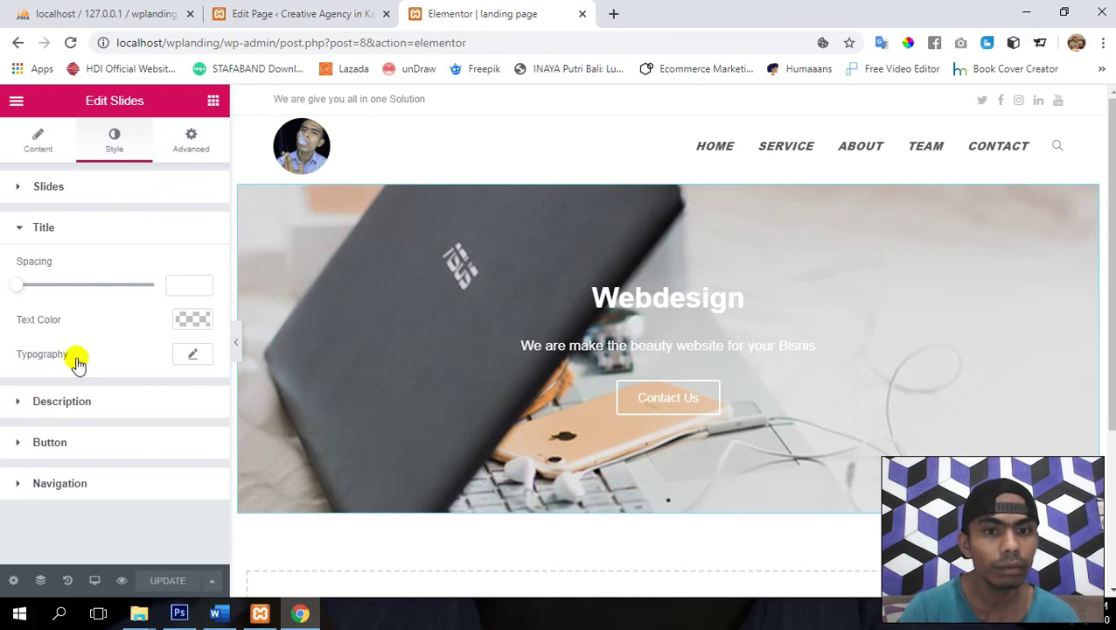
{"action": "left_click", "coordinate": [23, 402]}
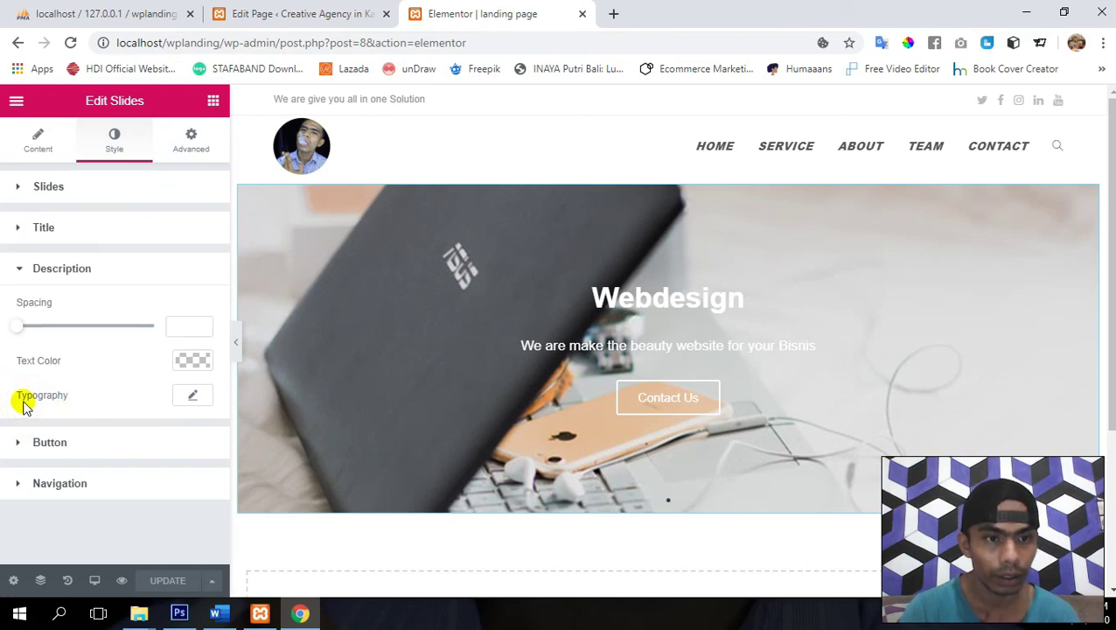
- Set the description's typography Transform back to Default case
{"action": "left_click", "coordinate": [196, 393]}
{"action": "scroll", "coordinate": [102, 371], "scroll_direction": "down", "scroll_amount": 2}
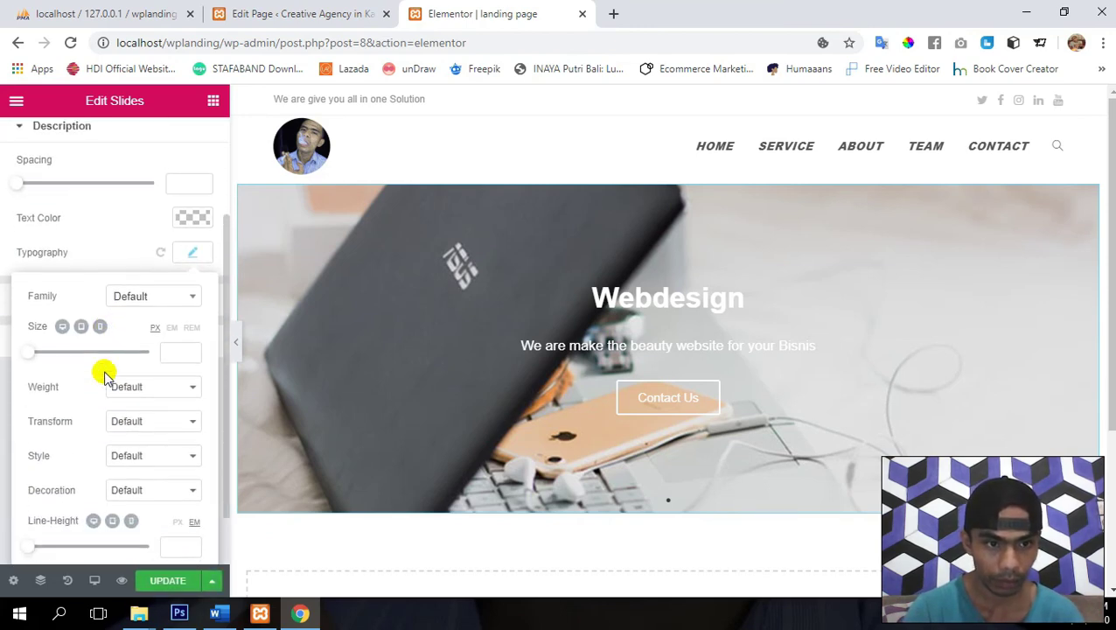
{"action": "left_click", "coordinate": [145, 418]}
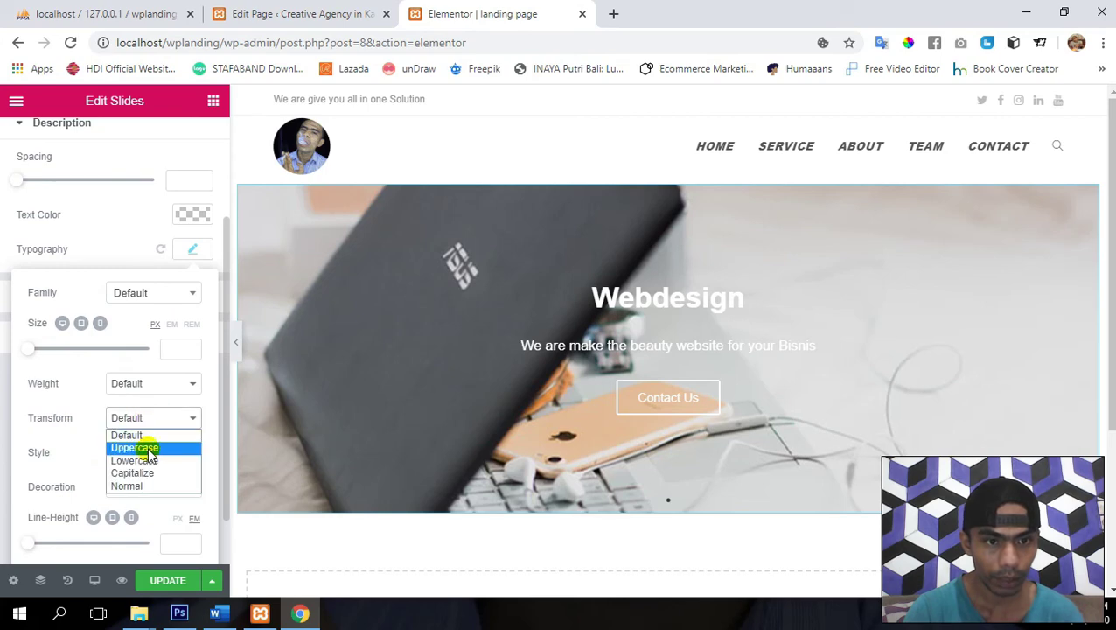
{"action": "left_click", "coordinate": [136, 448]}
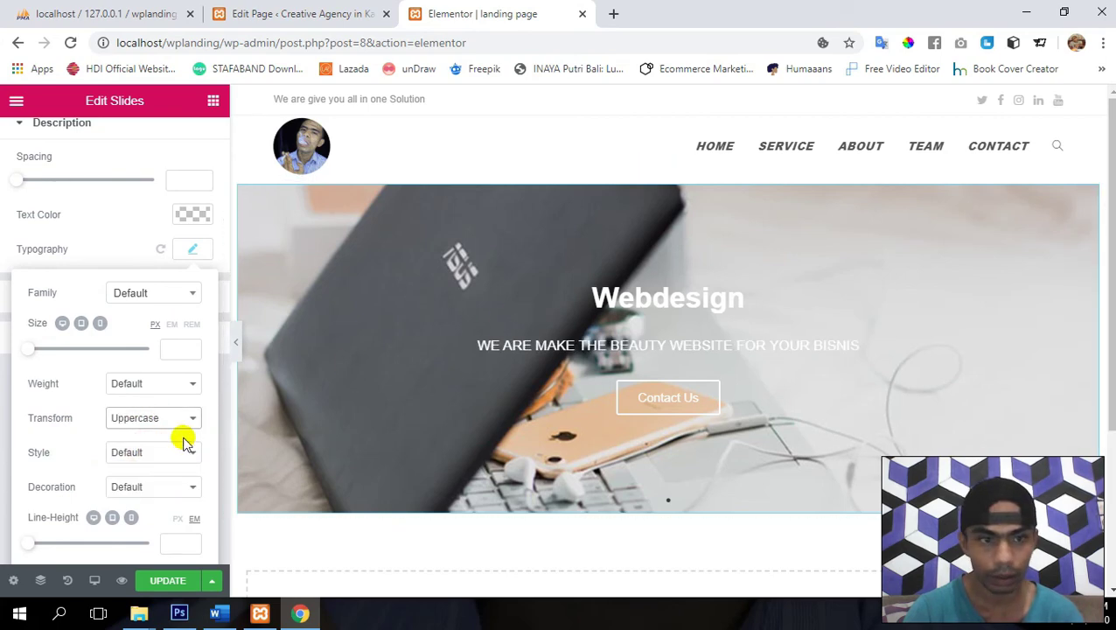
{"action": "left_click", "coordinate": [156, 420]}
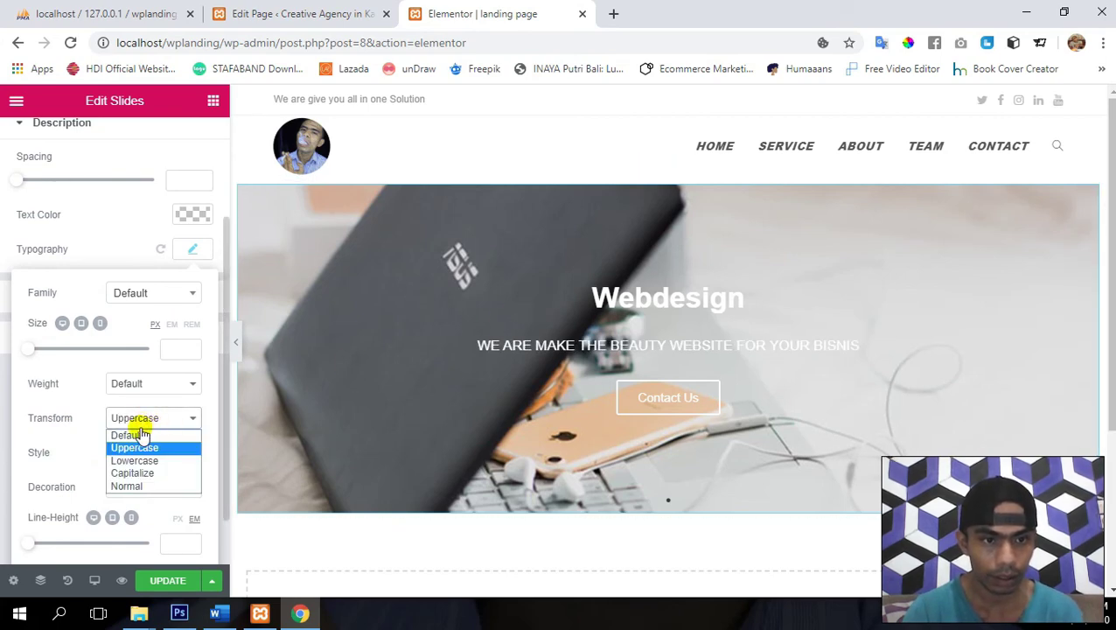
{"action": "left_click", "coordinate": [127, 436]}
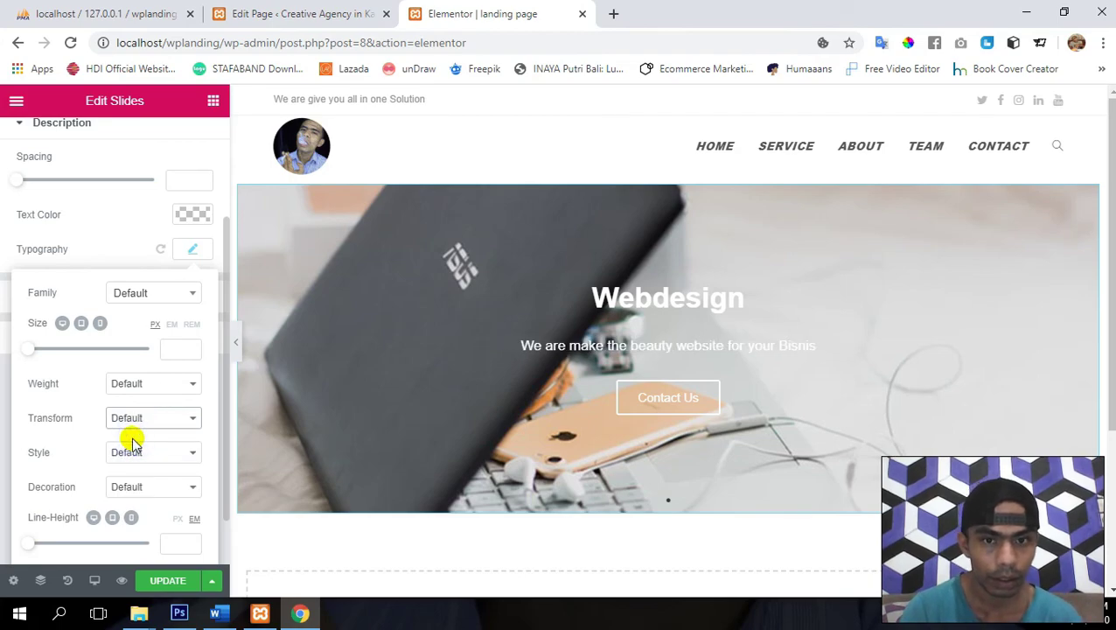
{"action": "left_click", "coordinate": [192, 253]}
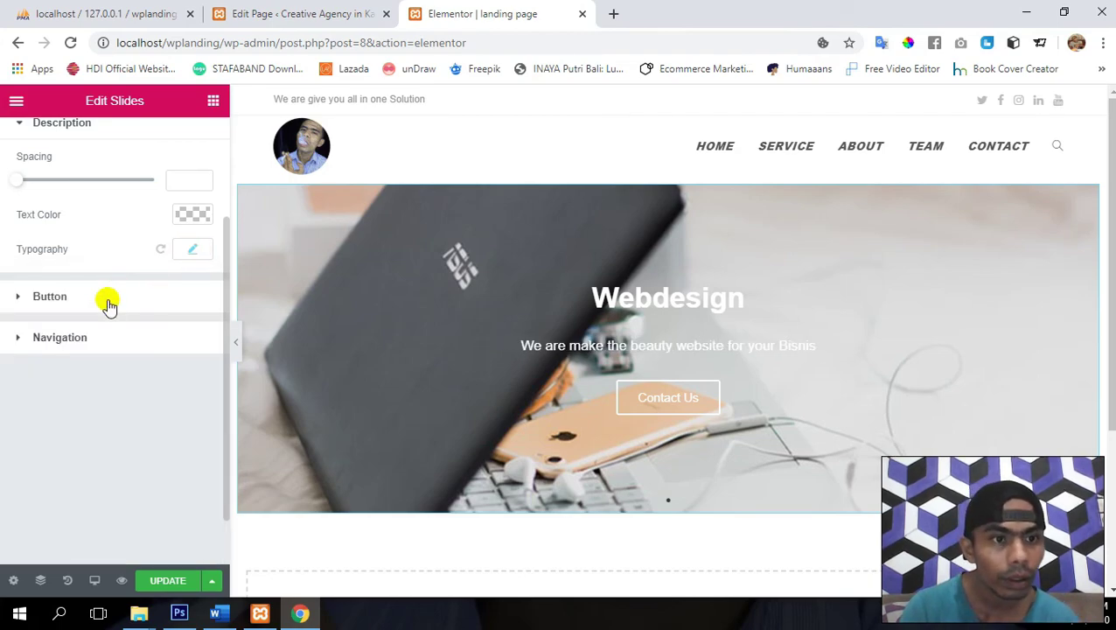
{"action": "scroll", "coordinate": [107, 302], "scroll_direction": "up", "scroll_amount": 1}
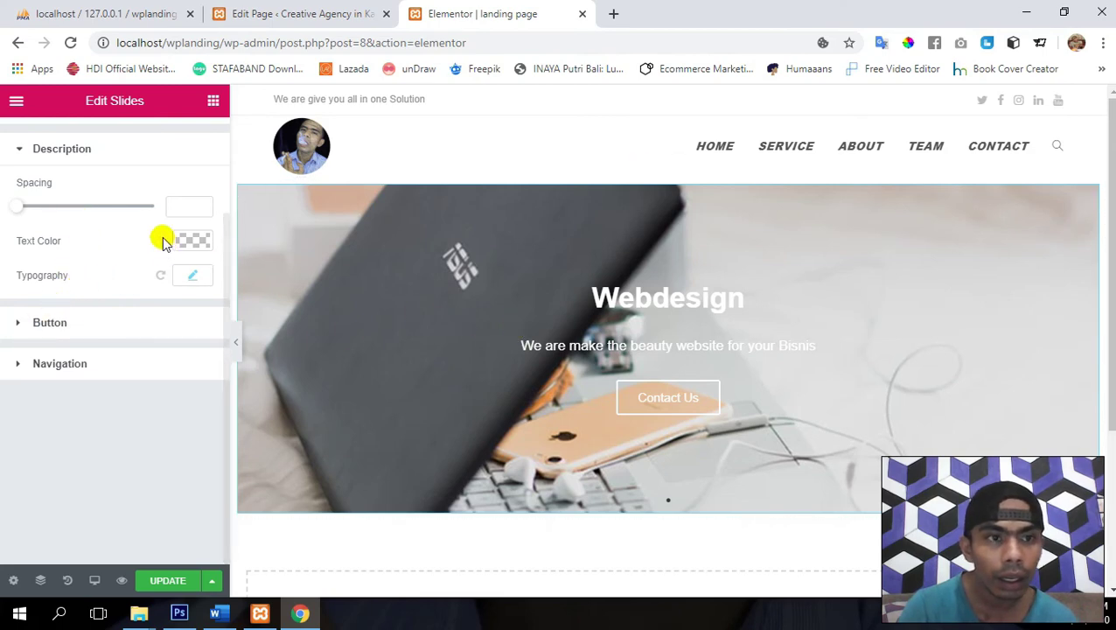
{"action": "scroll", "coordinate": [92, 253], "scroll_direction": "up", "scroll_amount": 3}
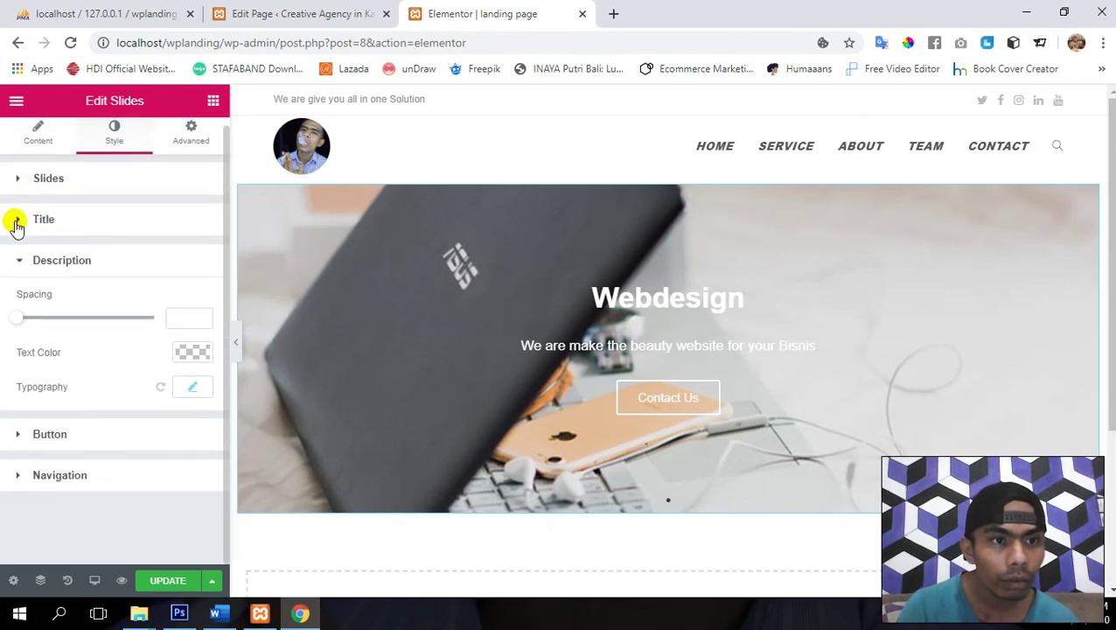
- Set the title's typography Transform to Uppercase and save the page
{"action": "left_click", "coordinate": [16, 225]}
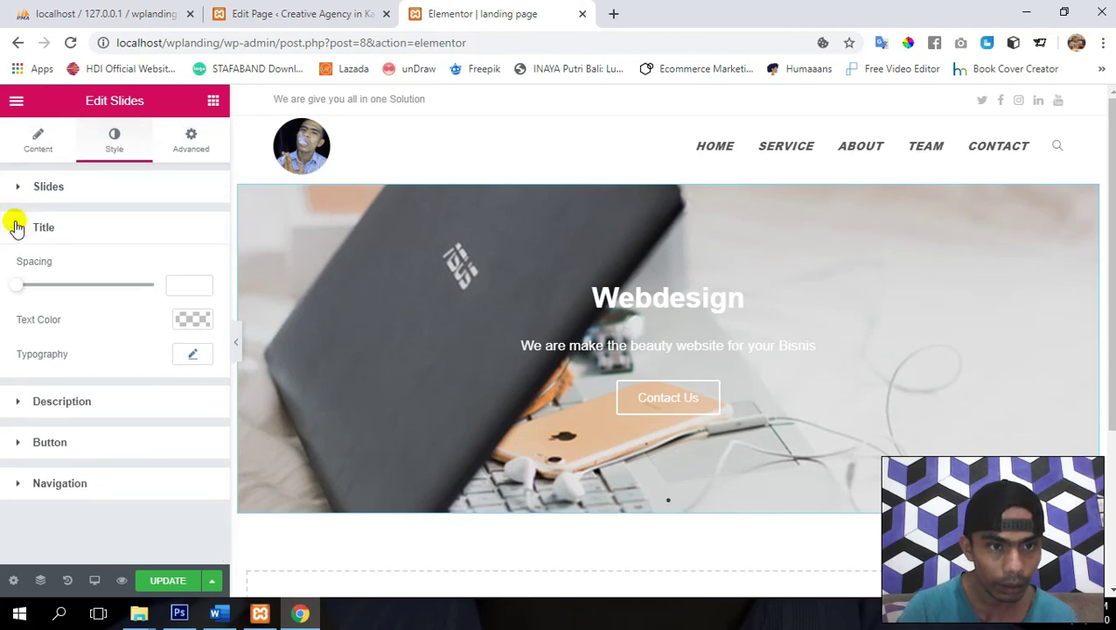
{"action": "left_click", "coordinate": [193, 354]}
{"action": "scroll", "coordinate": [124, 494], "scroll_direction": "down", "scroll_amount": 1}
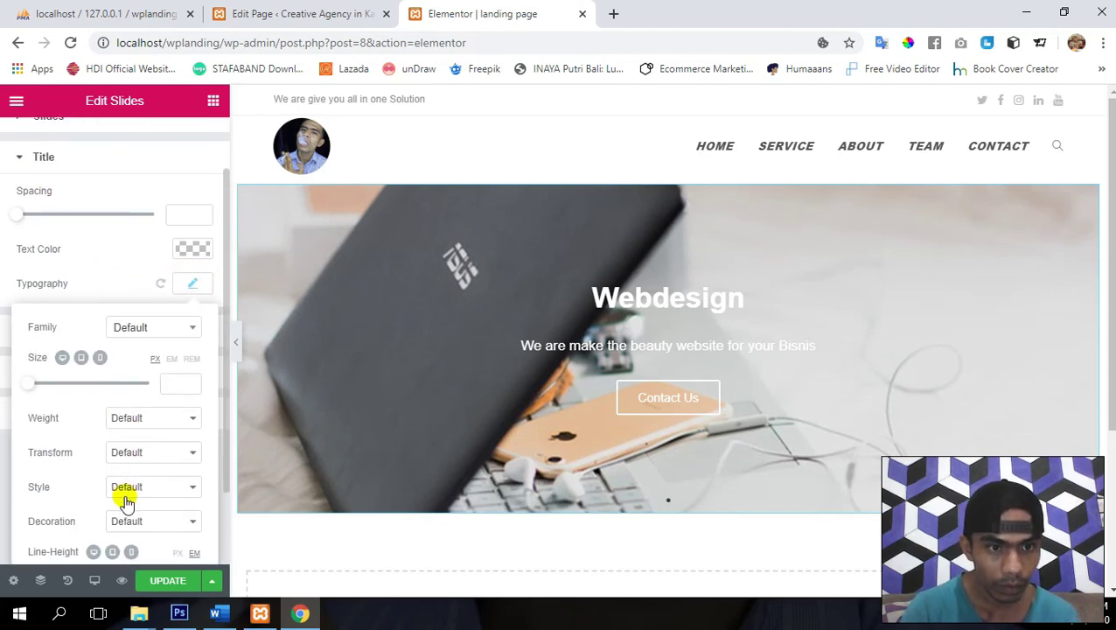
{"action": "left_click", "coordinate": [138, 453]}
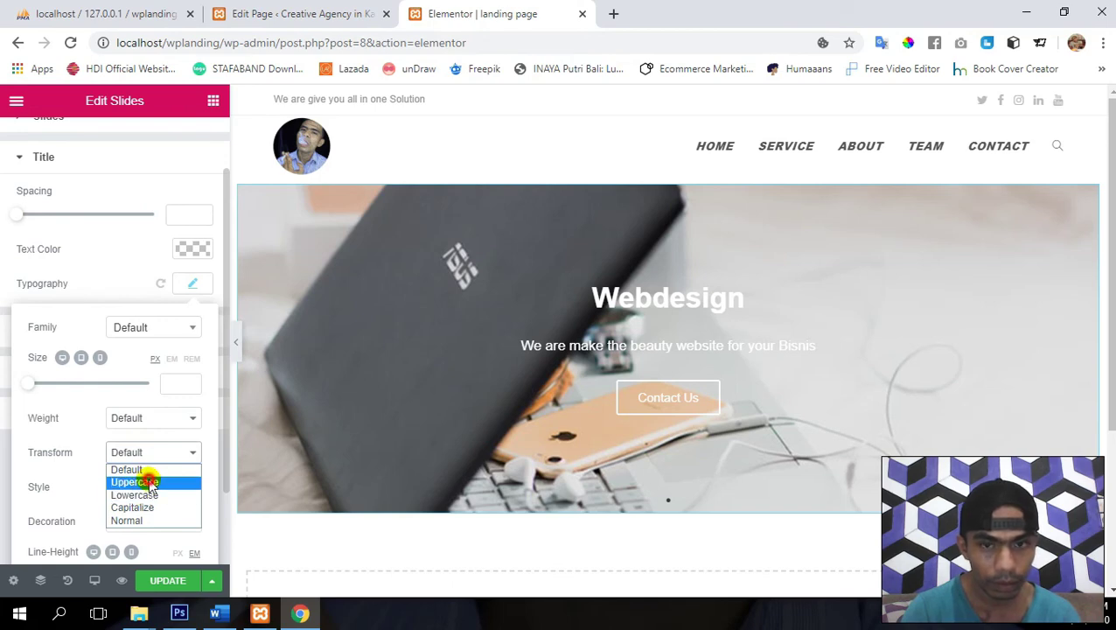
{"action": "left_click", "coordinate": [151, 484]}
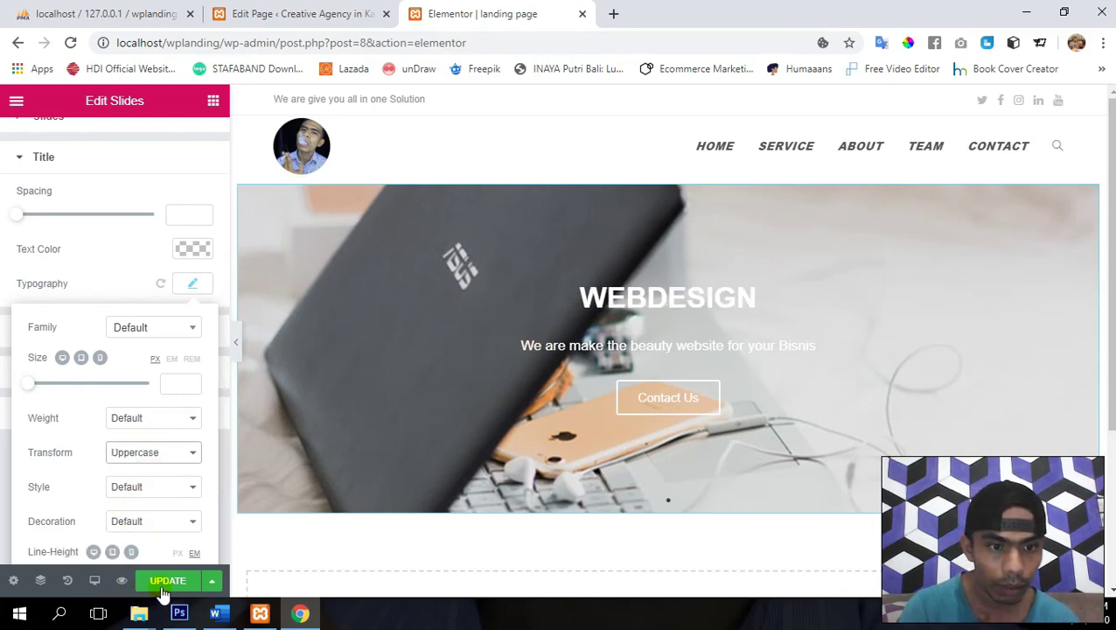
{"action": "scroll", "coordinate": [75, 490], "scroll_direction": "down", "scroll_amount": 1}
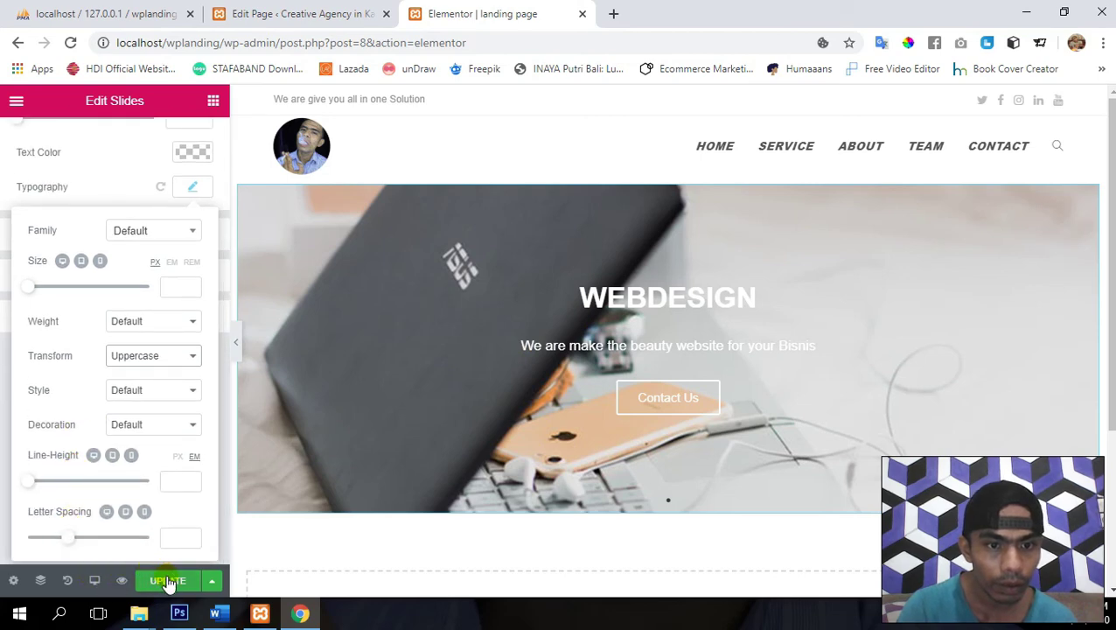
{"action": "left_click", "coordinate": [169, 582]}
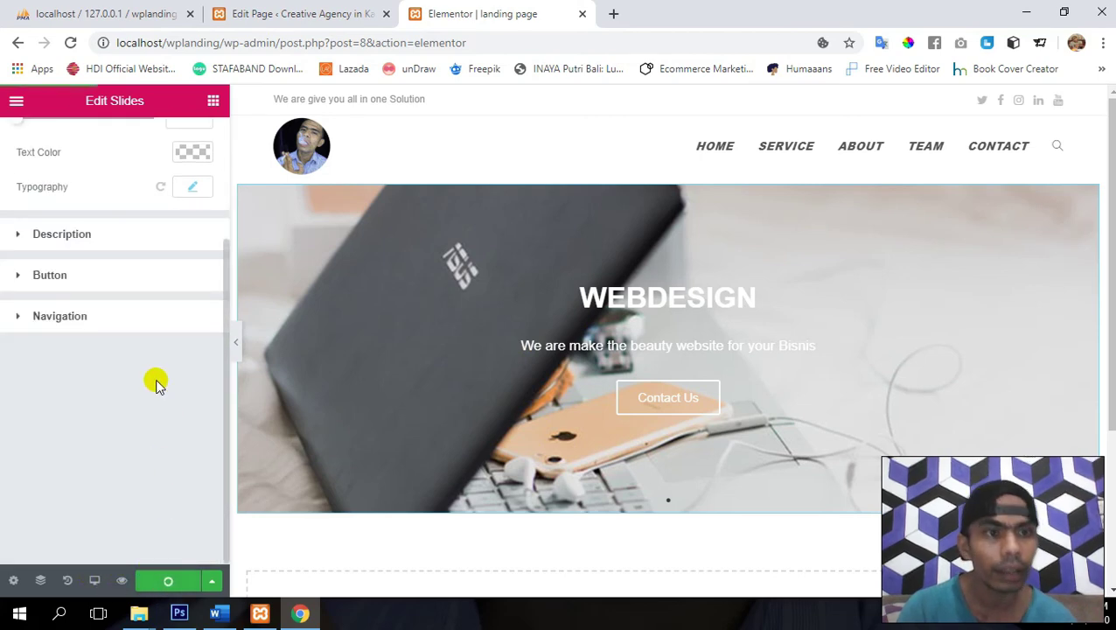
- Enlarge the description typography size to about 25 px and save the page
{"action": "left_click", "coordinate": [19, 240]}
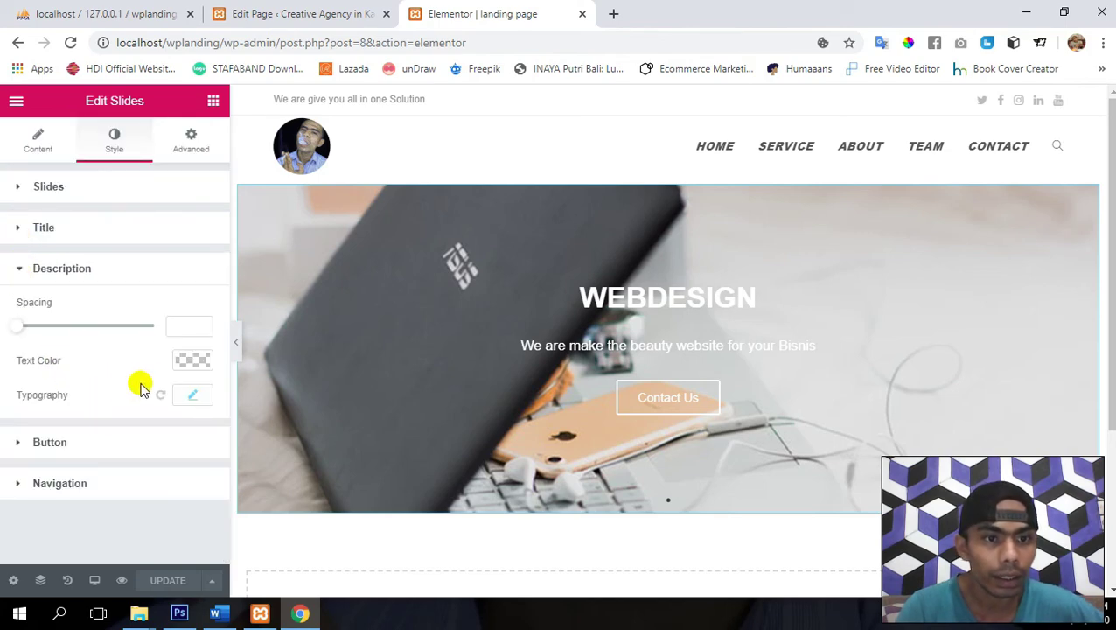
{"action": "left_click", "coordinate": [194, 398]}
{"action": "left_click", "coordinate": [31, 497]}
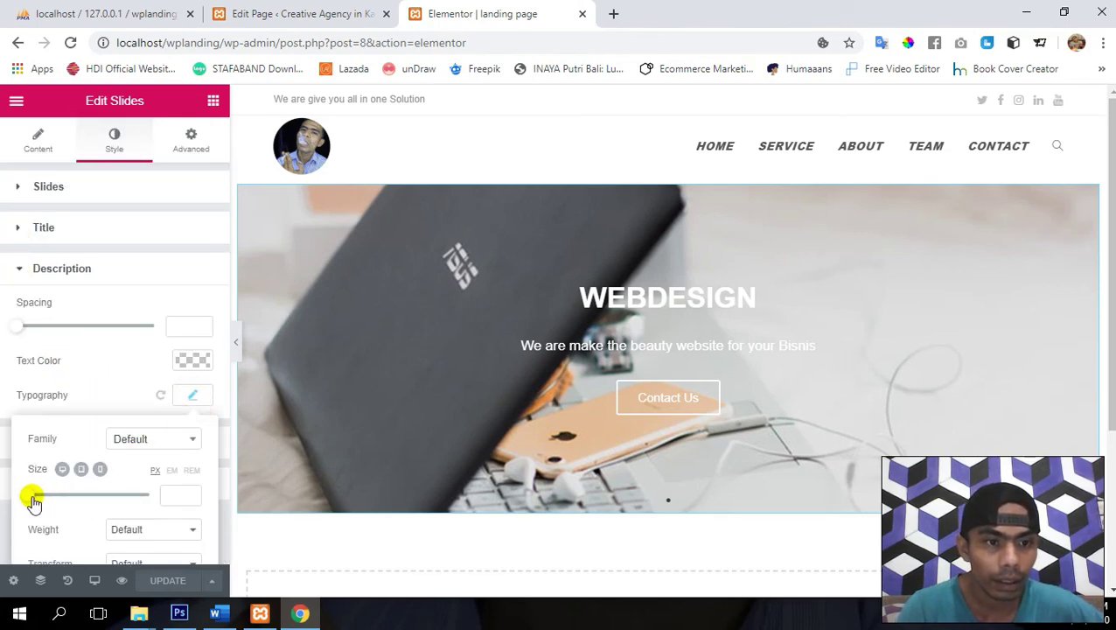
{"action": "mouse_move", "coordinate": [32, 500]}
{"action": "left_mouse_down"}
{"action": "mouse_move", "coordinate": [56, 502]}
{"action": "mouse_move", "coordinate": [48, 505]}
{"action": "left_mouse_up"}
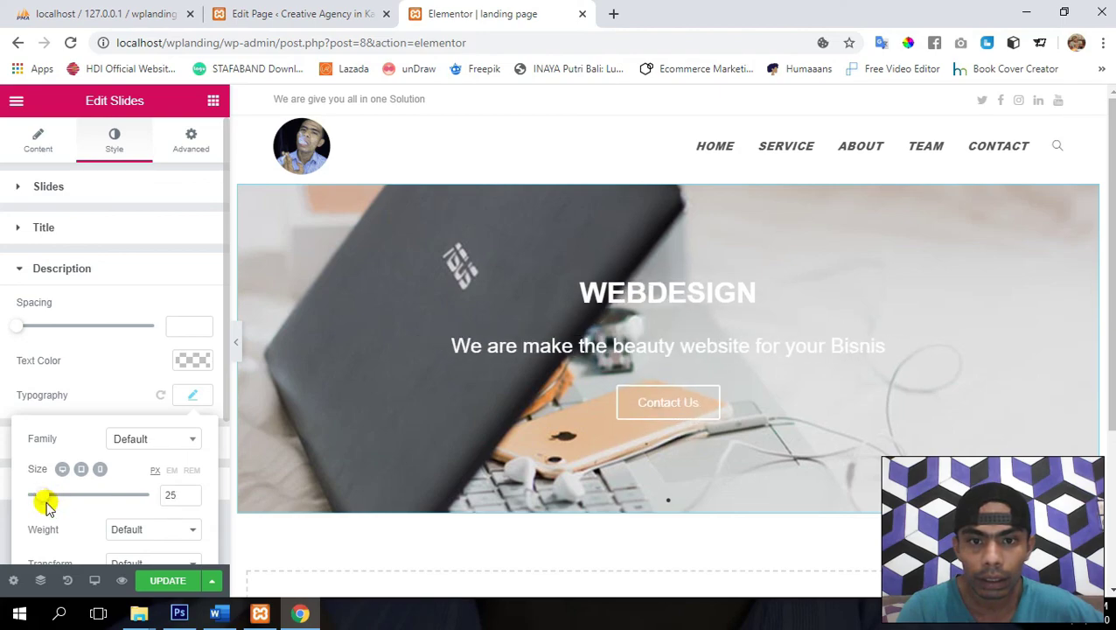
{"action": "left_click", "coordinate": [163, 580]}
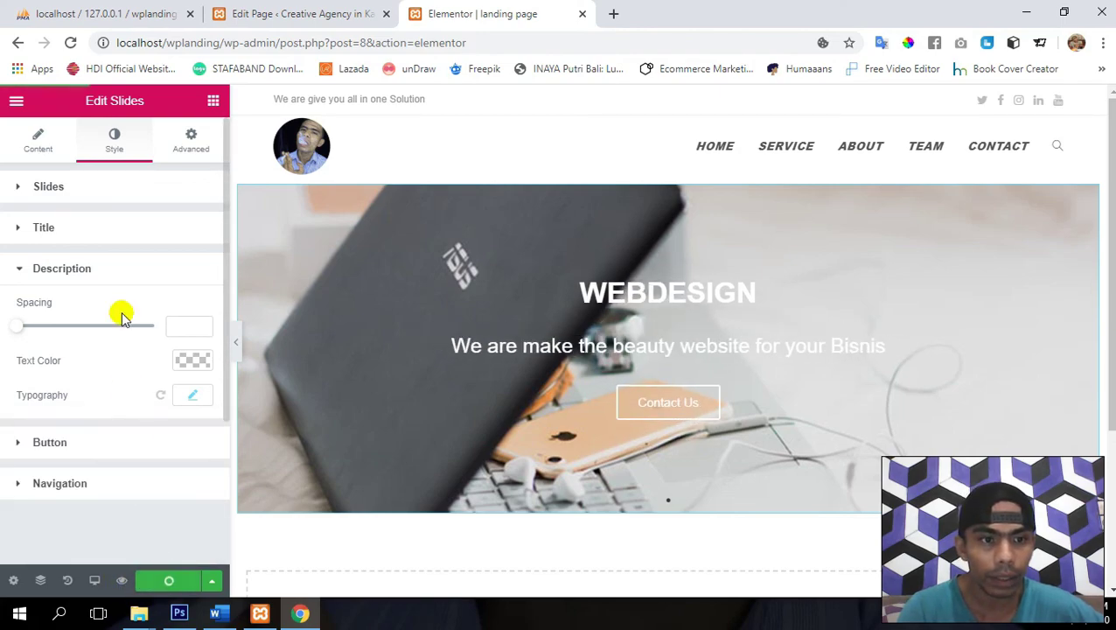
{"action": "left_click", "coordinate": [22, 228]}
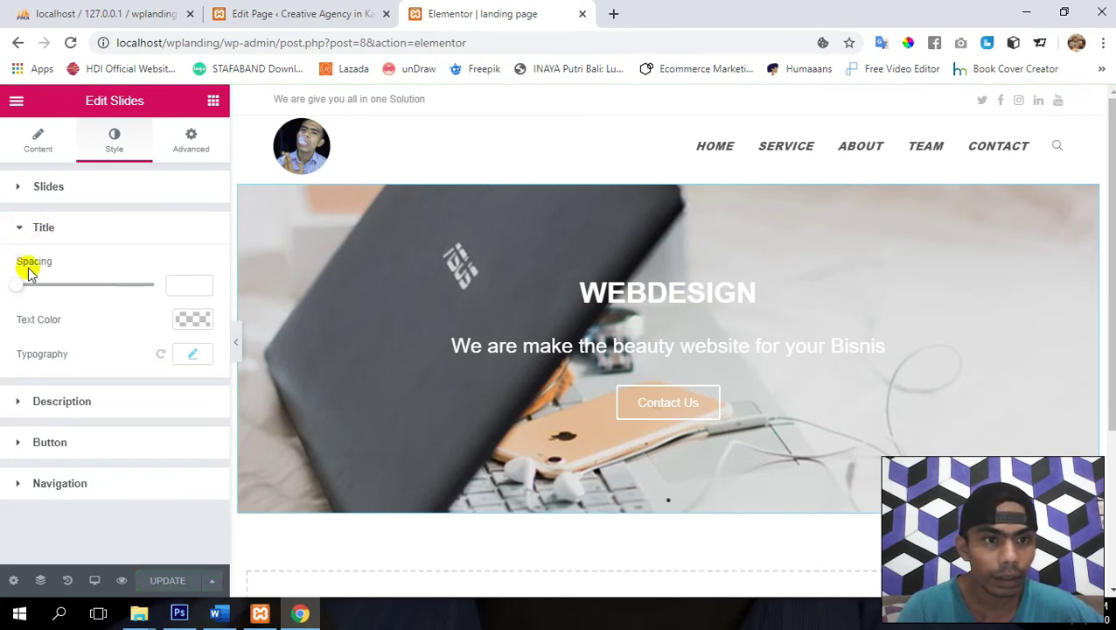
{"action": "left_click", "coordinate": [184, 354]}
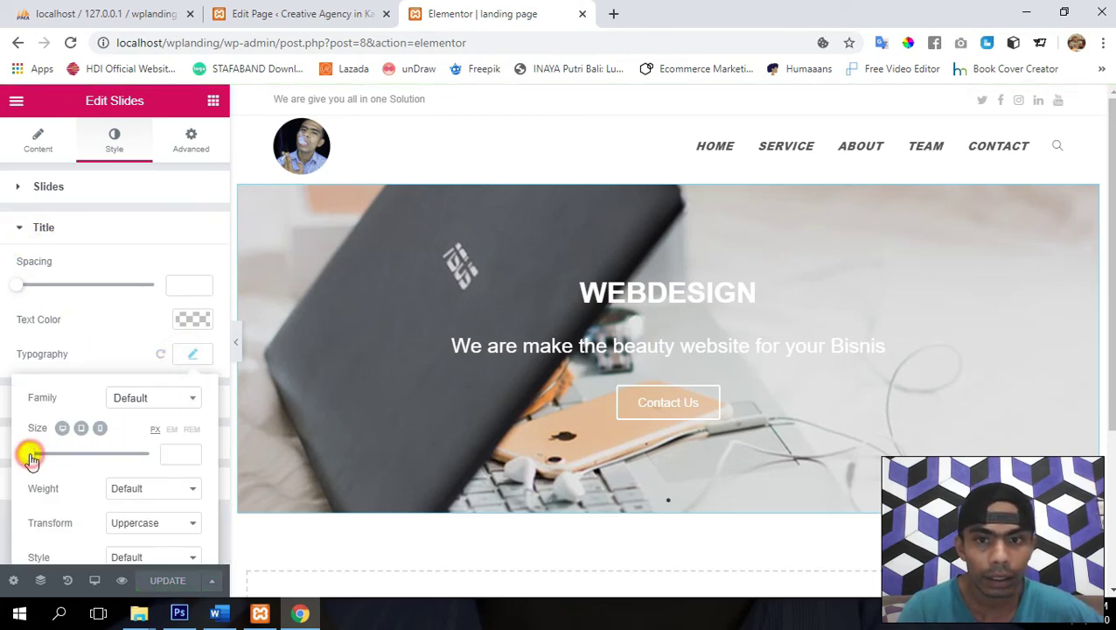
- Set the WEBDESIGN title's typography size to 52 px and save the page
{"action": "left_click_drag", "start_coordinate": [30, 457], "coordinate": [61, 459]}
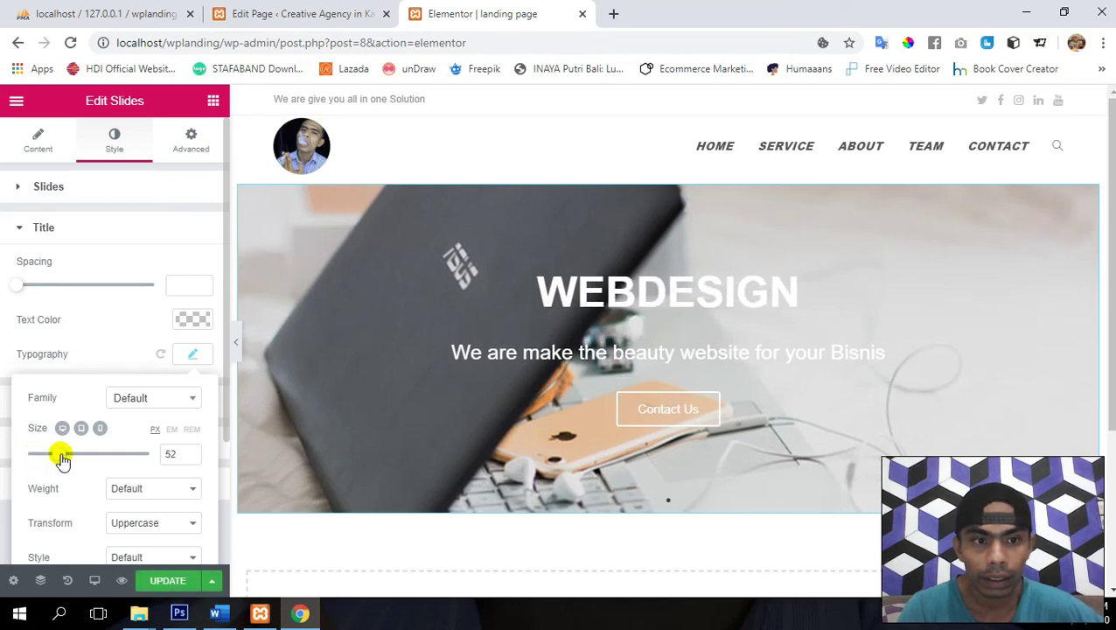
{"action": "scroll", "coordinate": [60, 456], "scroll_direction": "down", "scroll_amount": 1}
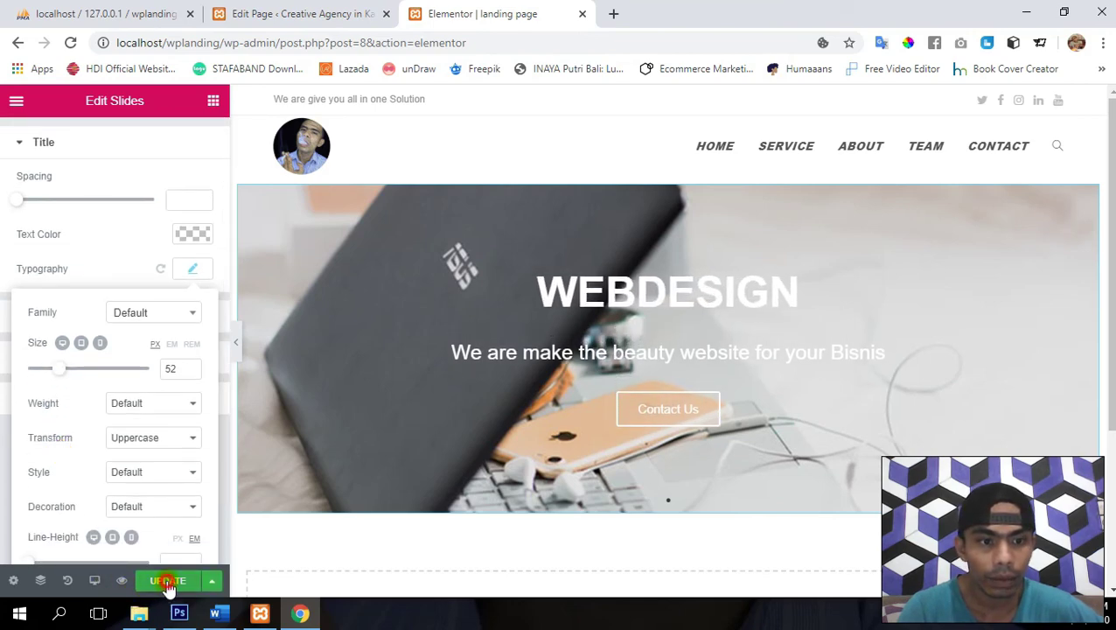
{"action": "left_click", "coordinate": [168, 582]}
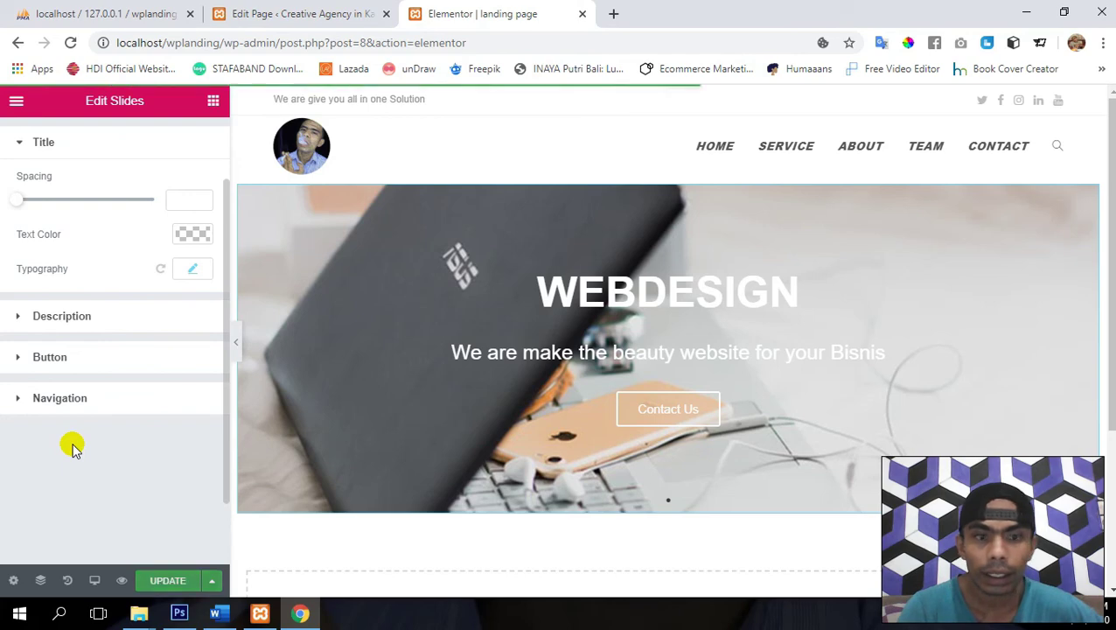
{"action": "scroll", "coordinate": [79, 320], "scroll_direction": "up", "scroll_amount": 1}
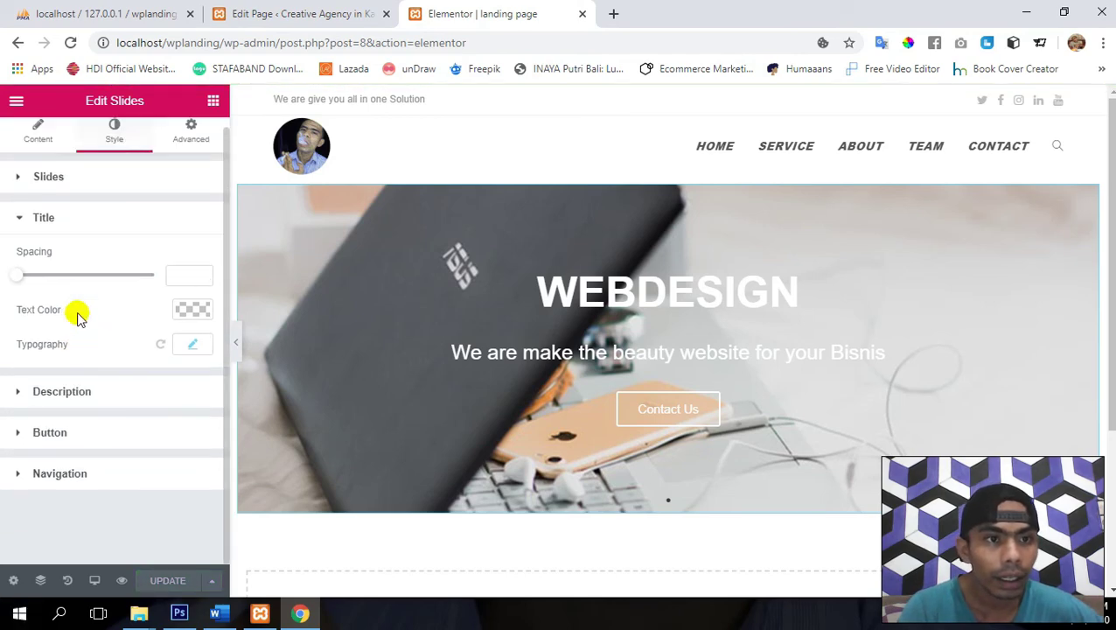
- Widen the slide content to 100 under Style > Slides and update the page
{"action": "left_click", "coordinate": [21, 178]}
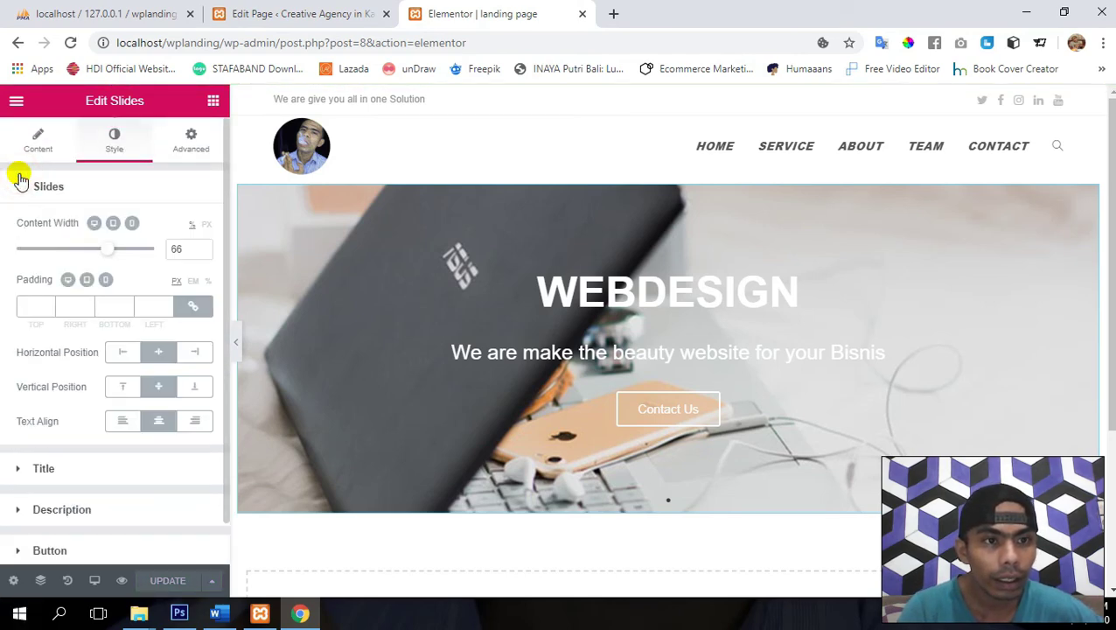
{"action": "mouse_move", "coordinate": [107, 252]}
{"action": "left_mouse_down"}
{"action": "mouse_move", "coordinate": [64, 250]}
{"action": "mouse_move", "coordinate": [105, 254]}
{"action": "left_mouse_up"}
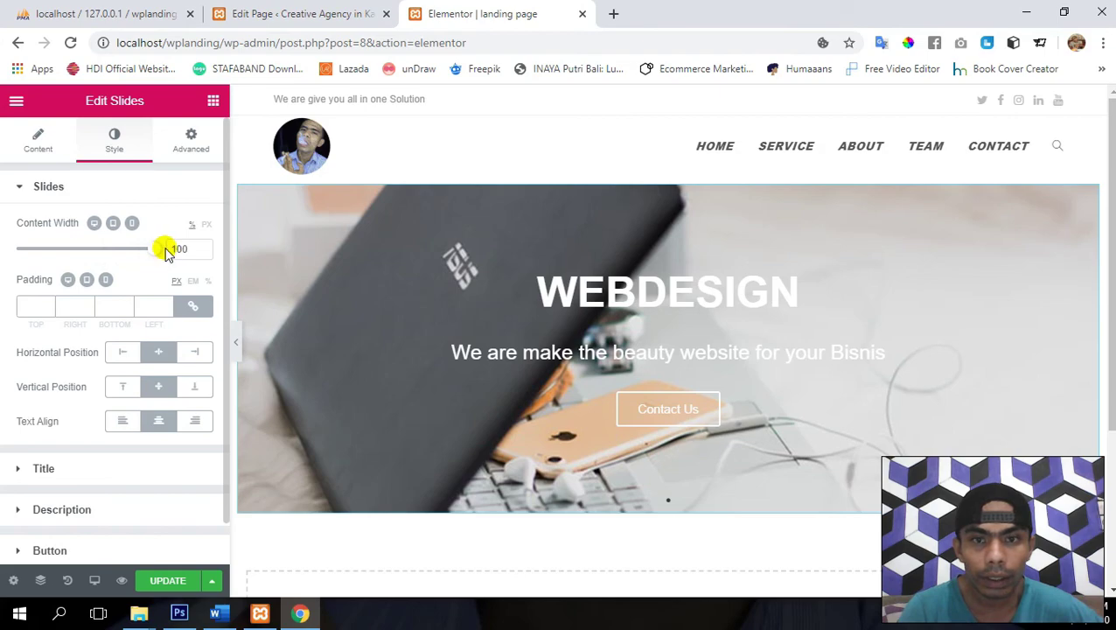
{"action": "mouse_move", "coordinate": [172, 248]}
{"action": "left_mouse_down"}
{"action": "mouse_move", "coordinate": [22, 249]}
{"action": "mouse_move", "coordinate": [180, 252]}
{"action": "left_mouse_up"}
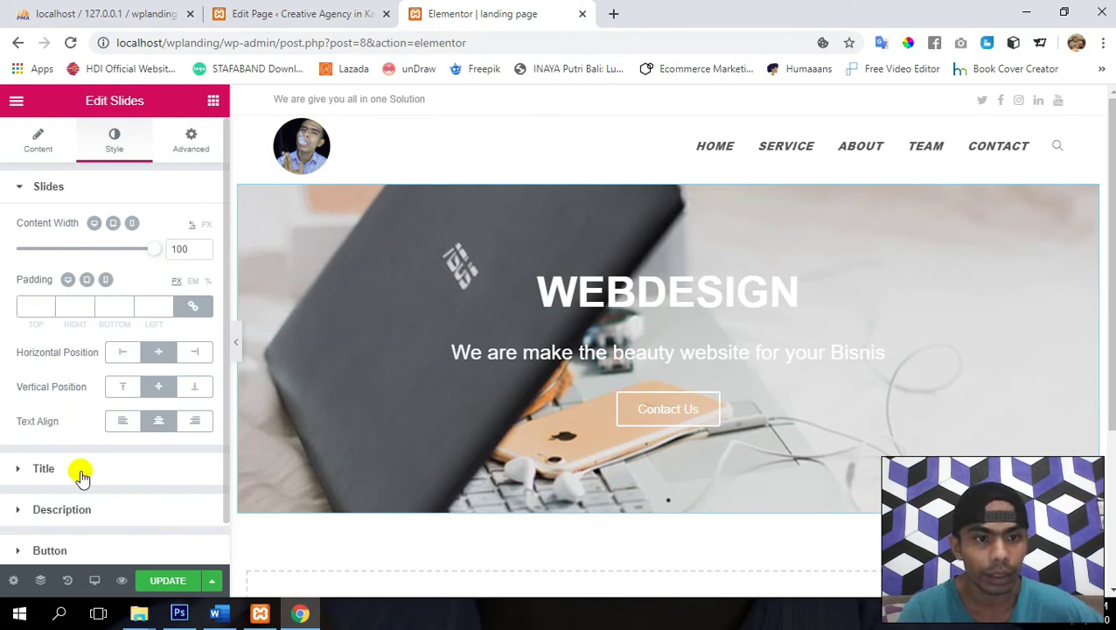
{"action": "left_click", "coordinate": [168, 581]}
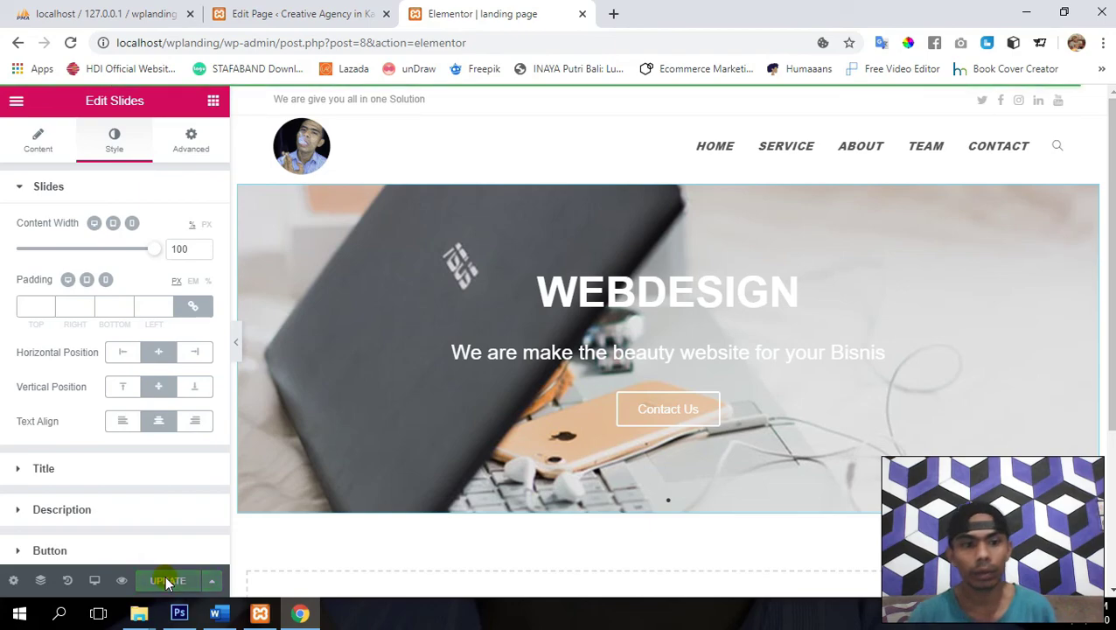
{"action": "left_click", "coordinate": [20, 186]}
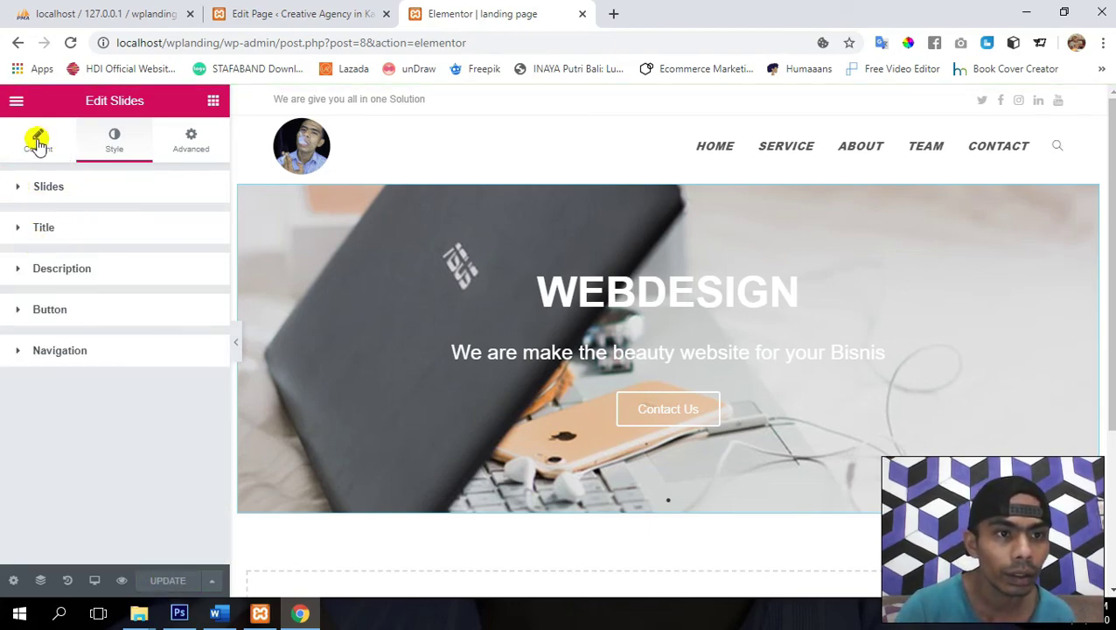
- Expand the Webdesign slide in Edit Slides and reveal its Background settings
{"action": "left_click", "coordinate": [31, 147]}
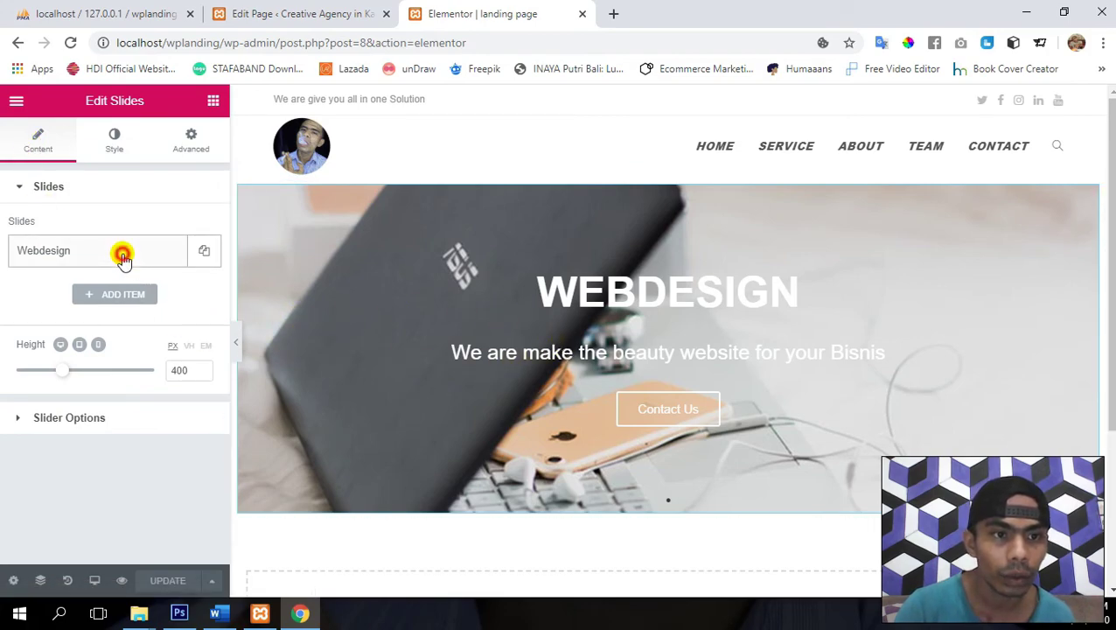
{"action": "left_click", "coordinate": [122, 256]}
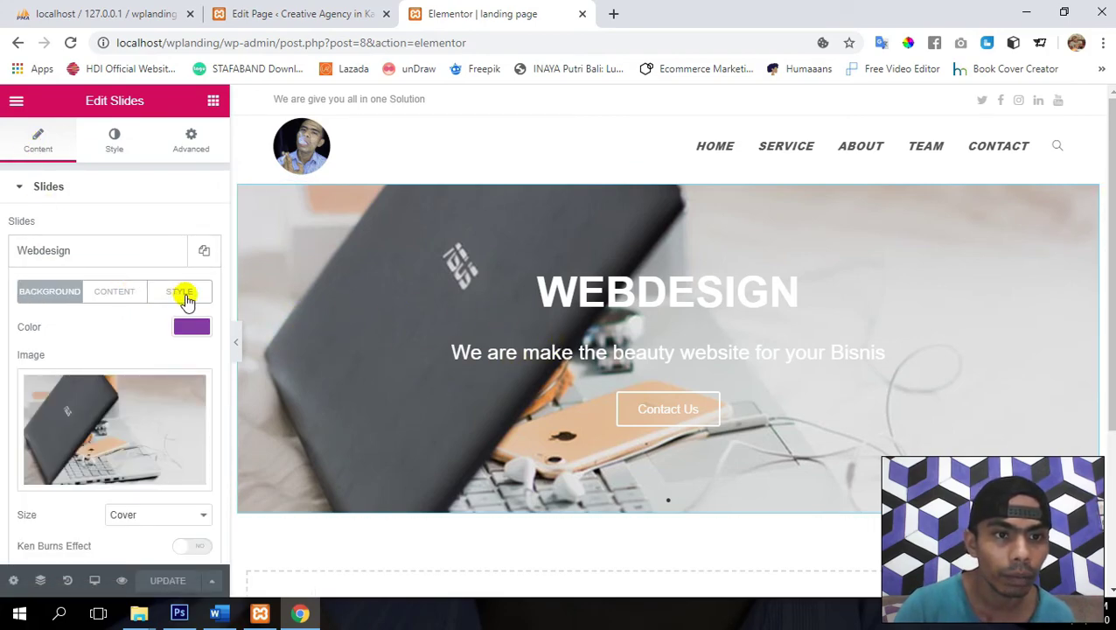
{"action": "left_click", "coordinate": [182, 294]}
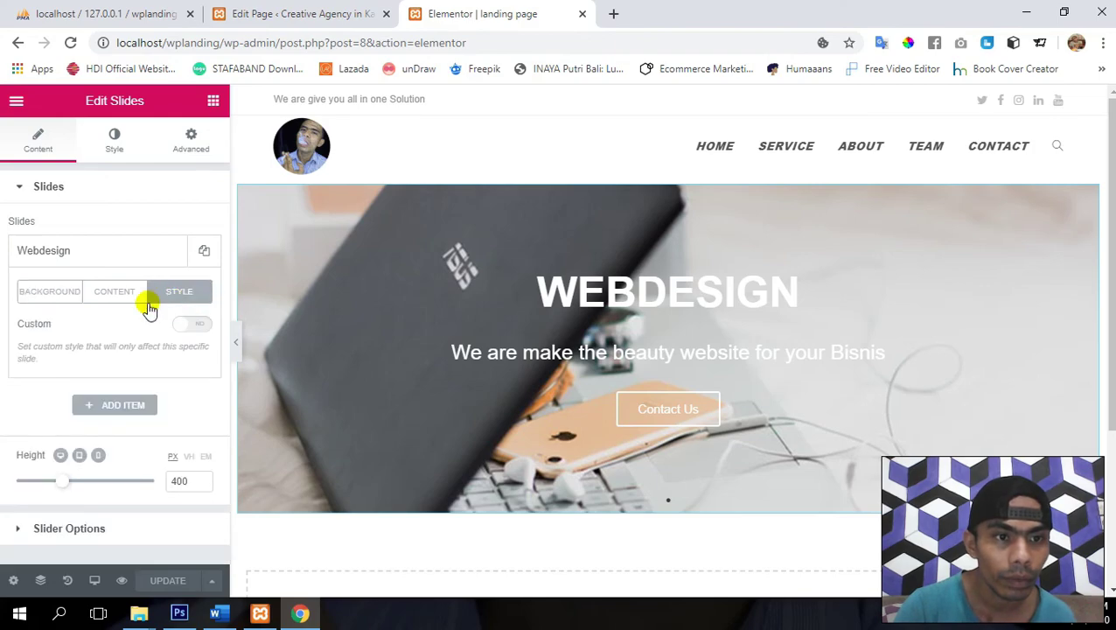
{"action": "left_click", "coordinate": [191, 324]}
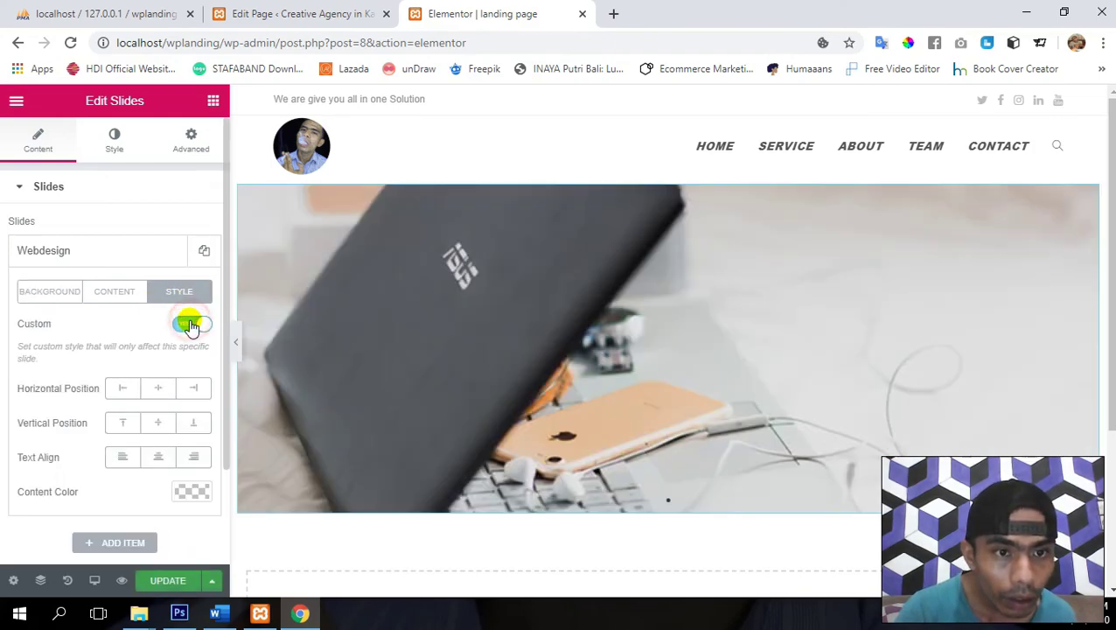
{"action": "left_click", "coordinate": [191, 324]}
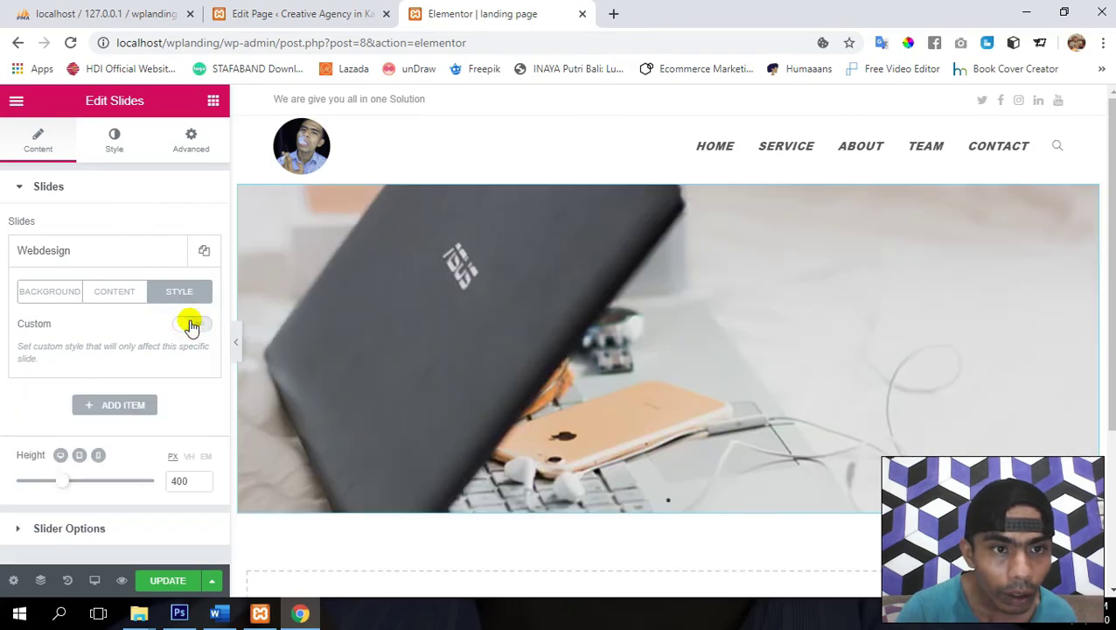
{"action": "left_click", "coordinate": [121, 298]}
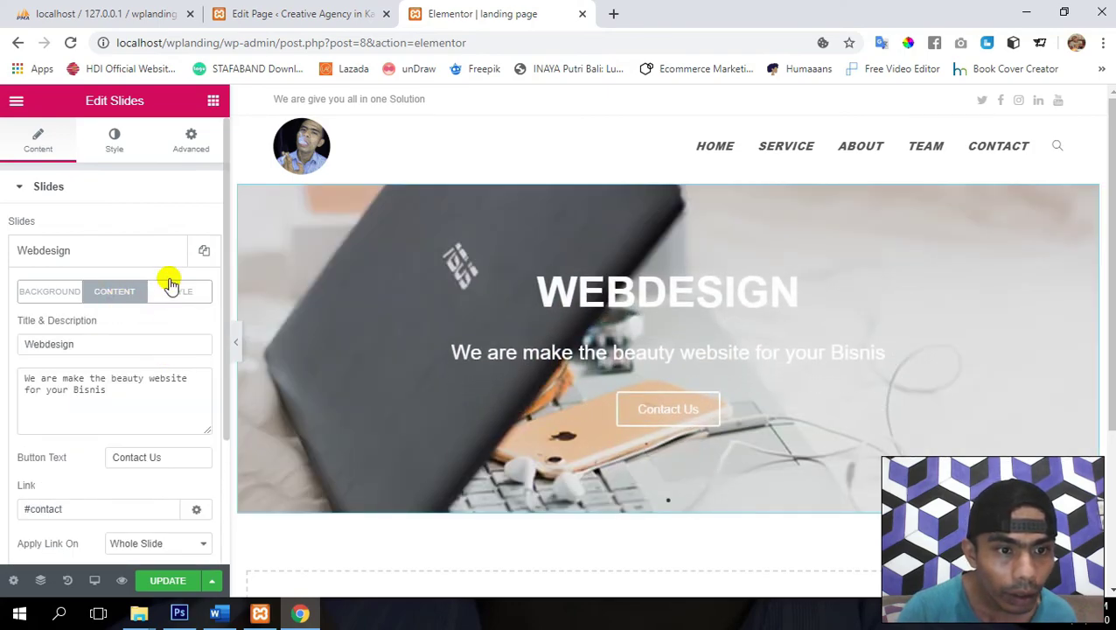
{"action": "scroll", "coordinate": [170, 284], "scroll_direction": "down", "scroll_amount": 1}
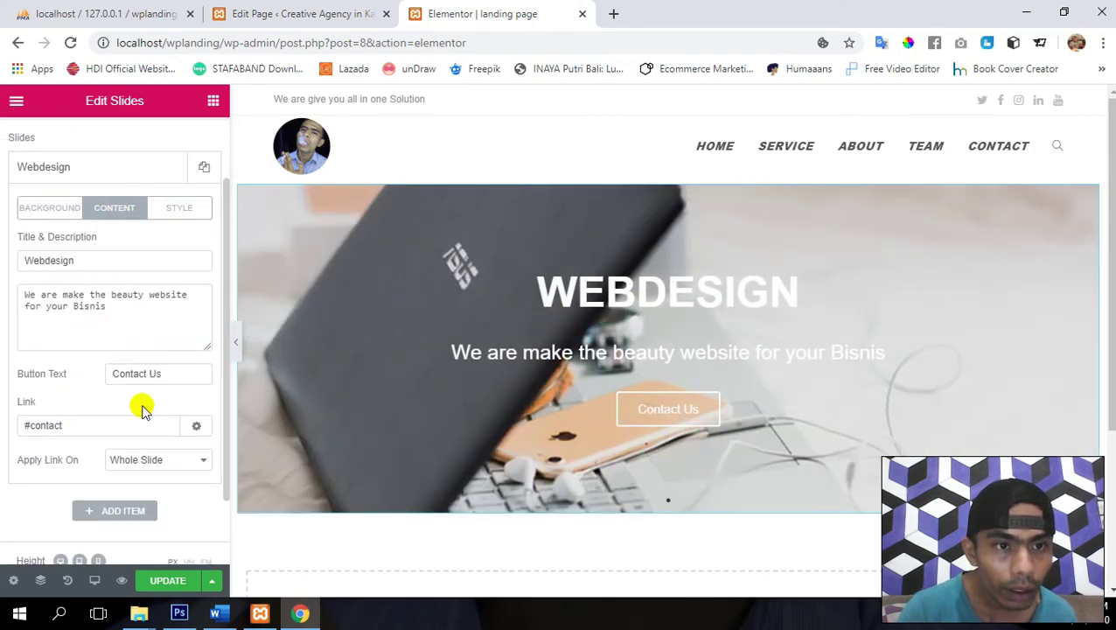
{"action": "scroll", "coordinate": [144, 398], "scroll_direction": "up", "scroll_amount": 1}
{"action": "left_click", "coordinate": [66, 267]}
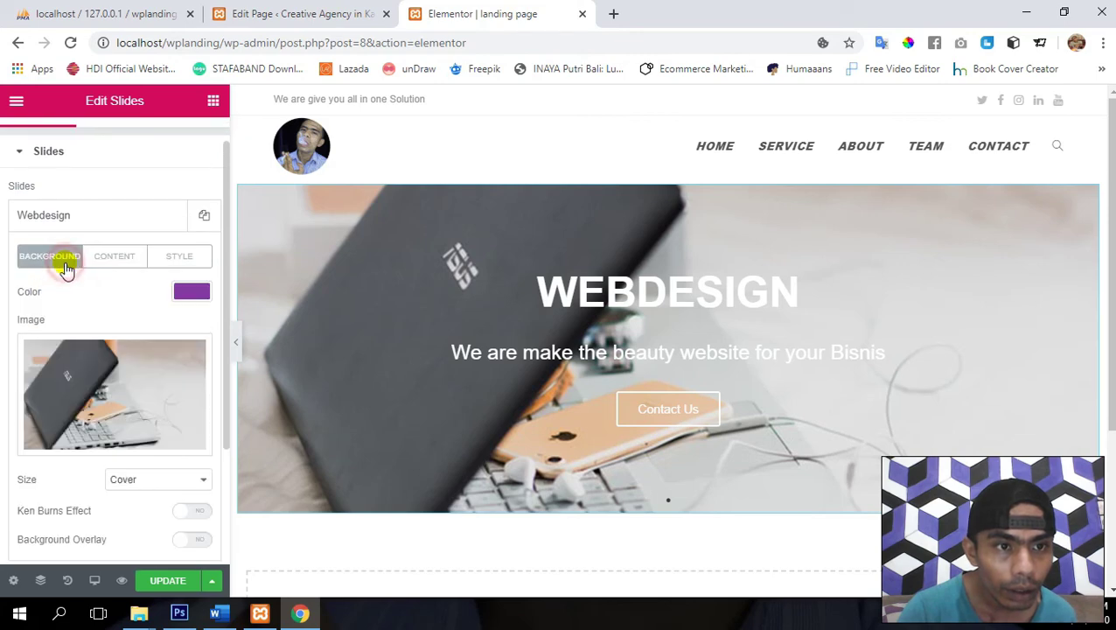
{"action": "scroll", "coordinate": [124, 311], "scroll_direction": "down", "scroll_amount": 1}
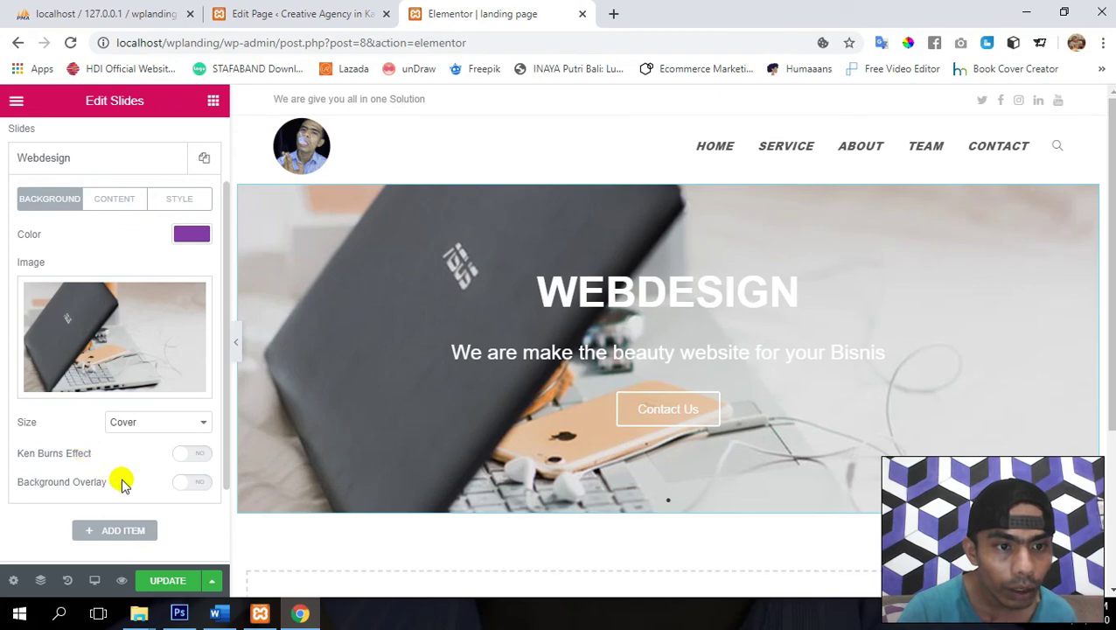
- Enable the Ken Burns effect on the Webdesign slide background with zoom direction Out
{"action": "left_click", "coordinate": [188, 456]}
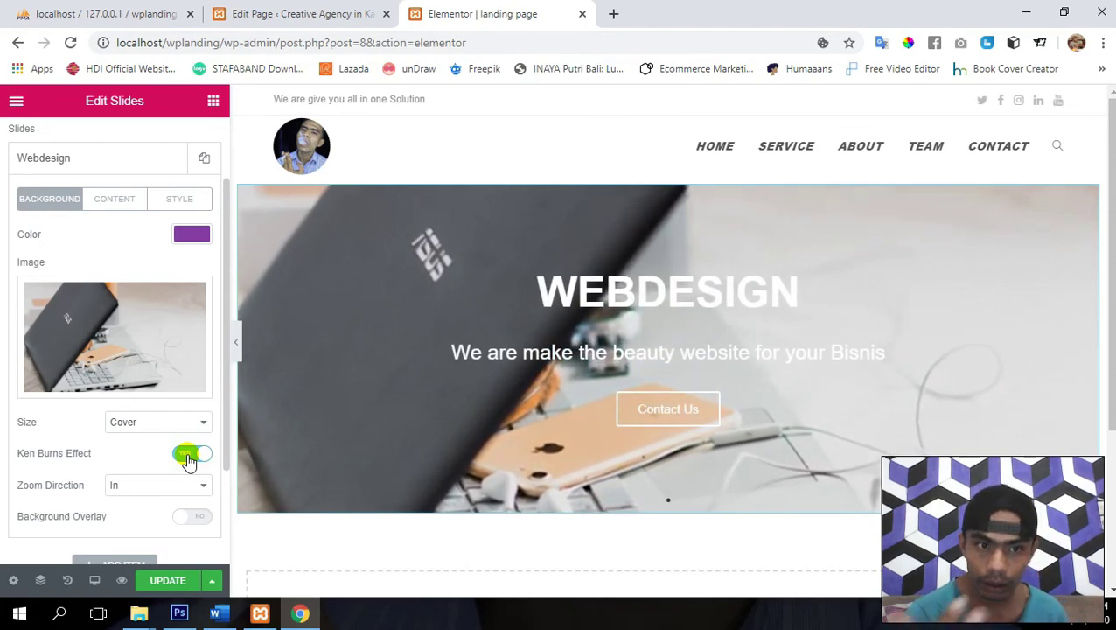
{"action": "scroll", "coordinate": [92, 460], "scroll_direction": "down", "scroll_amount": 1}
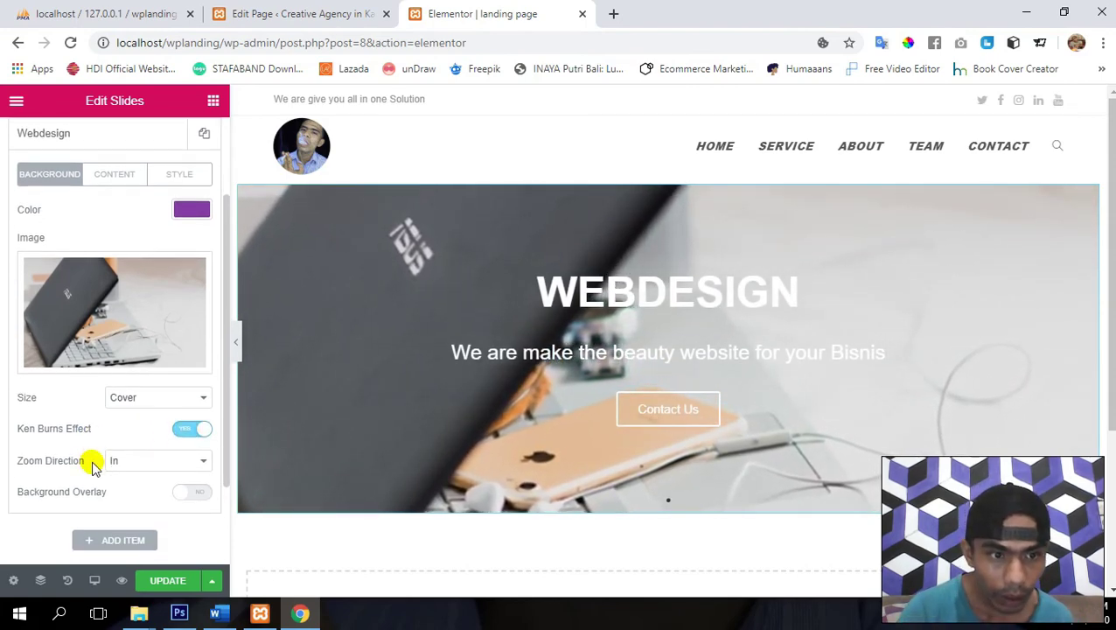
{"action": "left_click", "coordinate": [151, 466]}
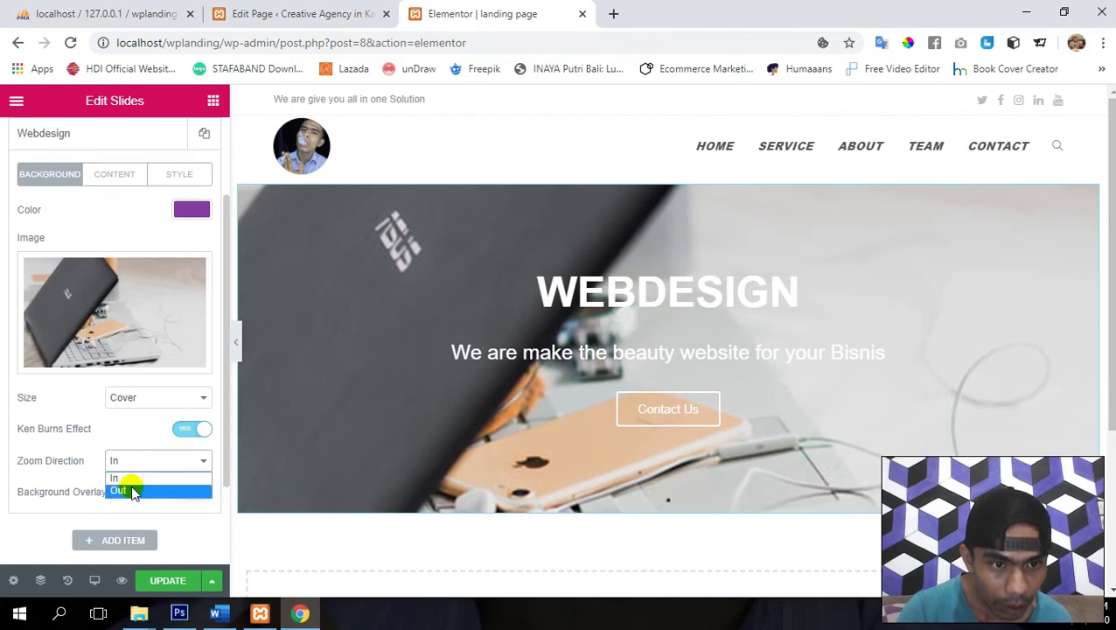
{"action": "left_click", "coordinate": [131, 490]}
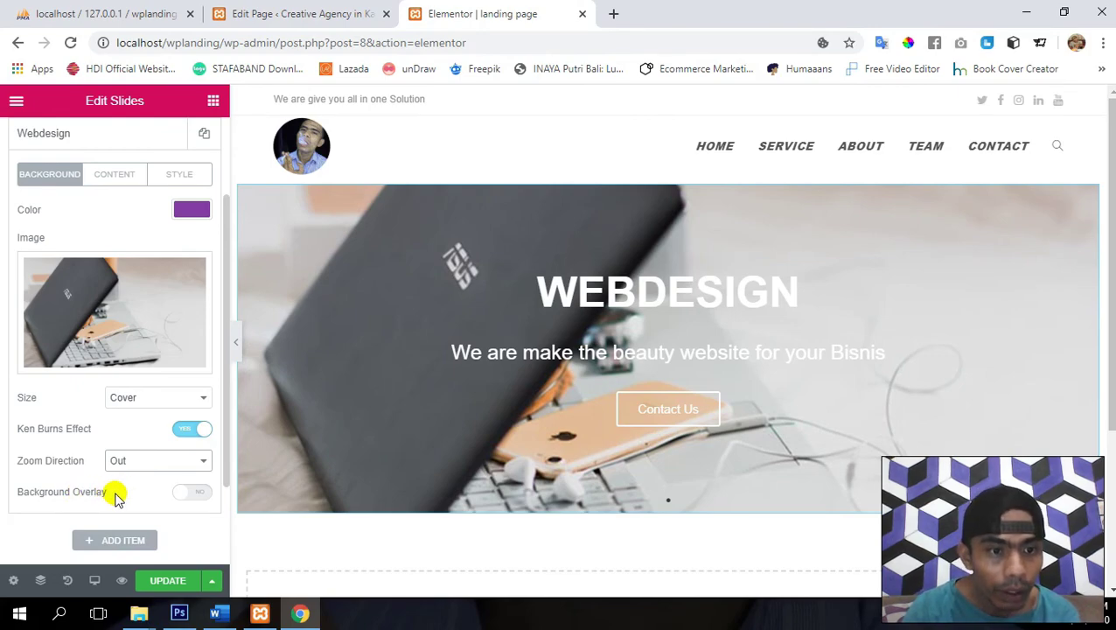
- Add a black background overlay at about 0.45 opacity to the Webdesign slide
{"action": "left_click", "coordinate": [189, 494]}
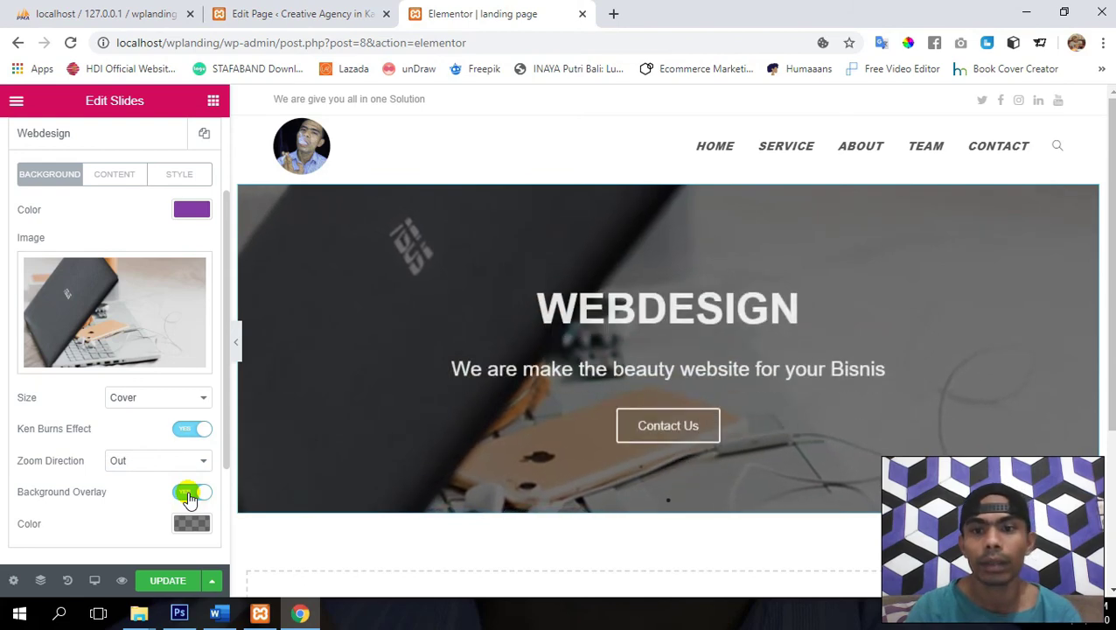
{"action": "scroll", "coordinate": [100, 493], "scroll_direction": "down", "scroll_amount": 3}
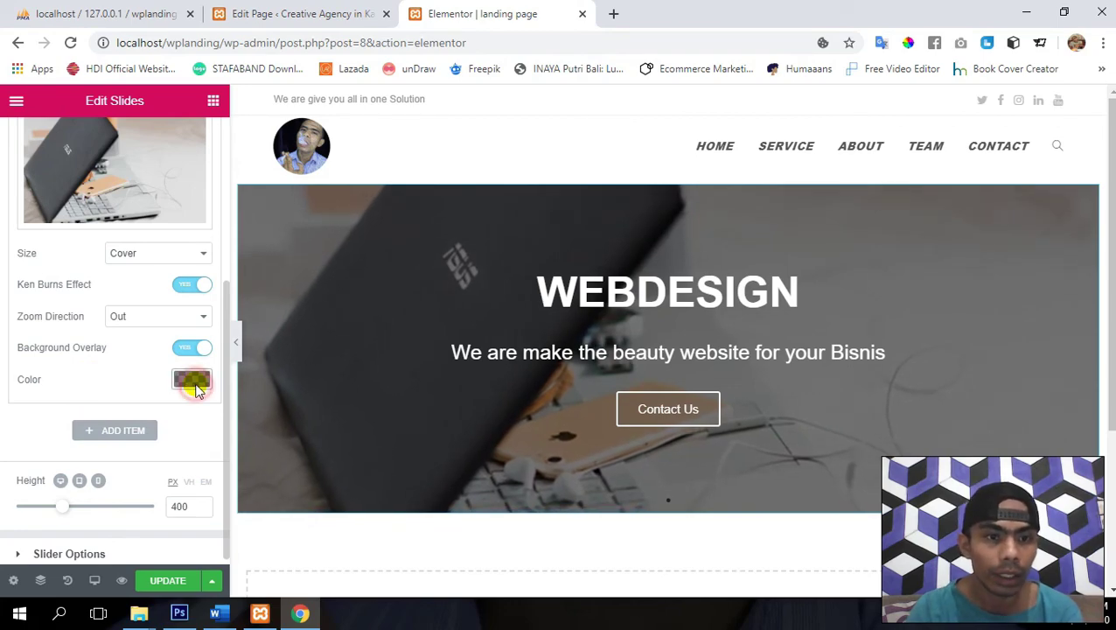
{"action": "left_click", "coordinate": [191, 382]}
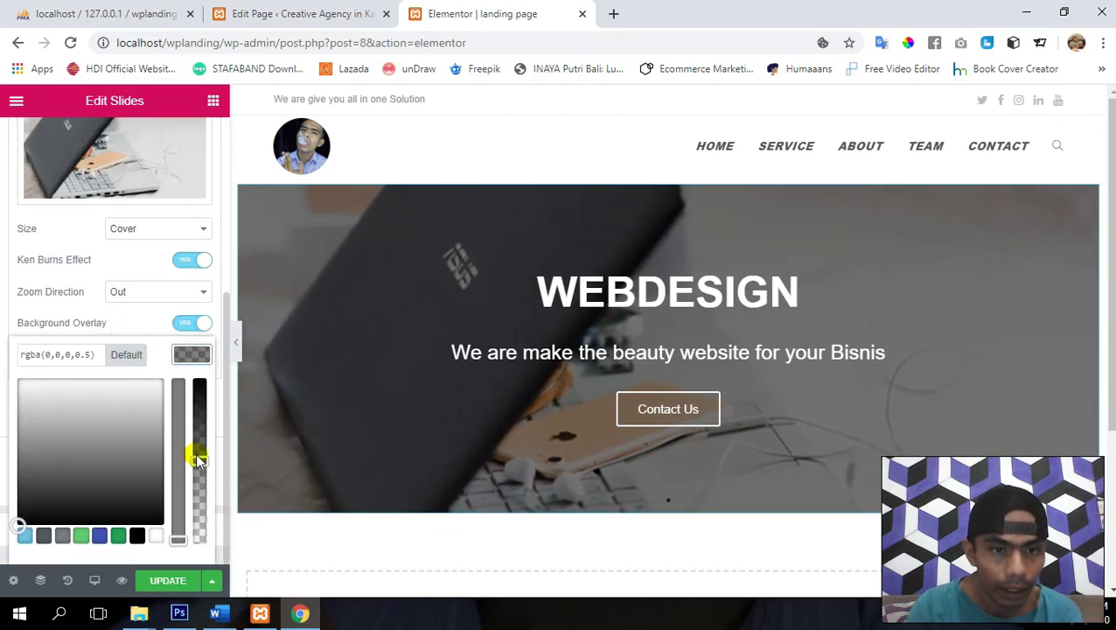
{"action": "mouse_move", "coordinate": [200, 459]}
{"action": "left_mouse_down"}
{"action": "mouse_move", "coordinate": [200, 377]}
{"action": "mouse_move", "coordinate": [202, 470]}
{"action": "left_mouse_up"}
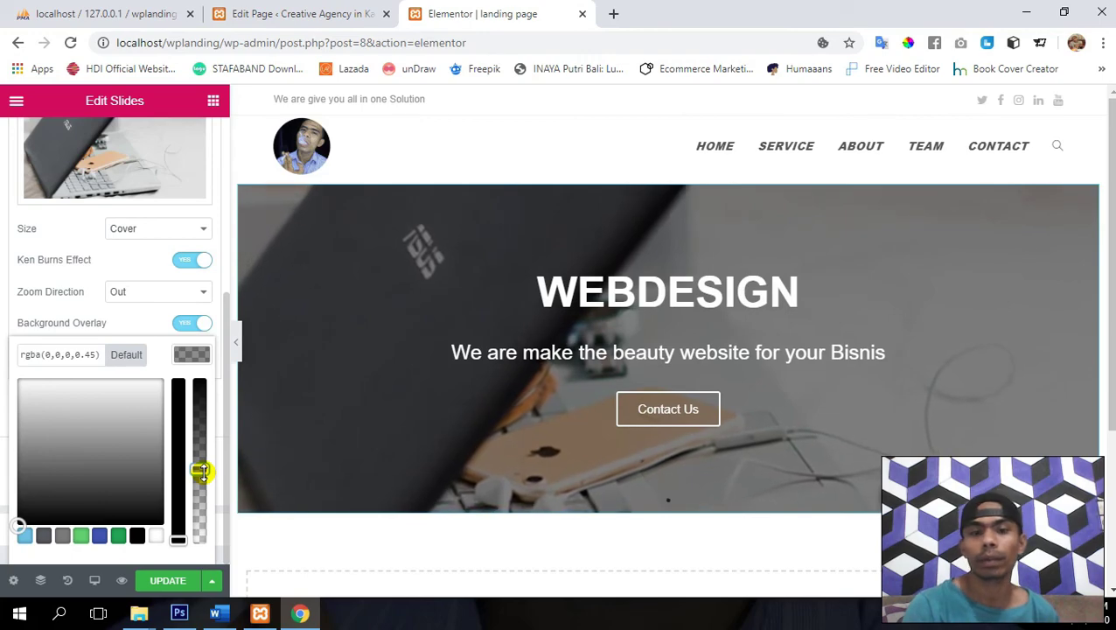
- Save the page with UPDATE
{"action": "left_click", "coordinate": [173, 585]}
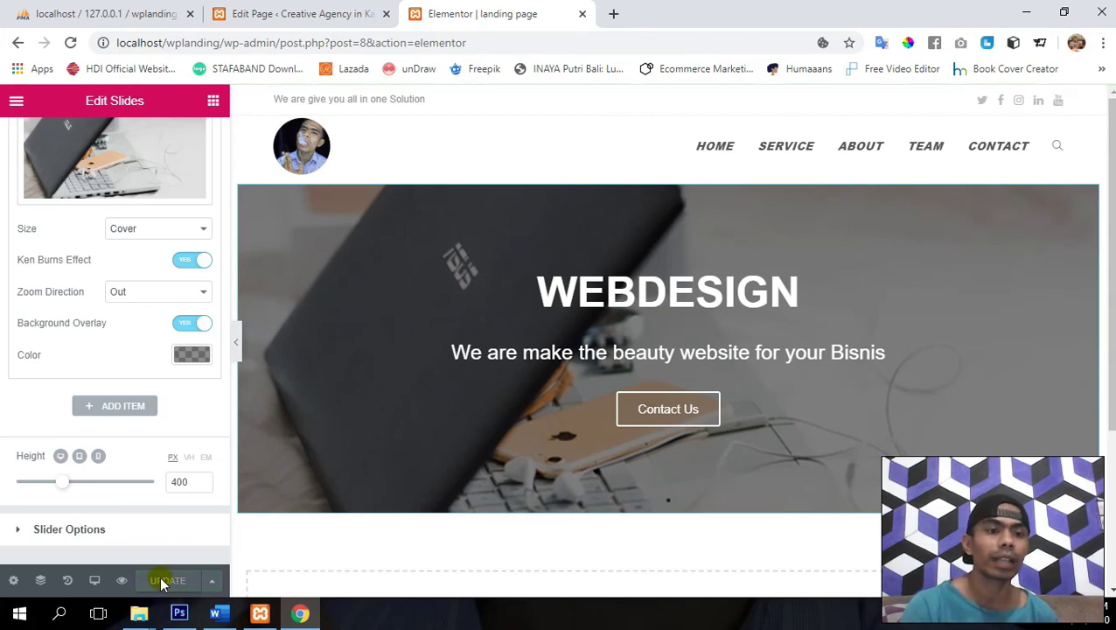
{"action": "scroll", "coordinate": [55, 494], "scroll_direction": "up", "scroll_amount": 1}
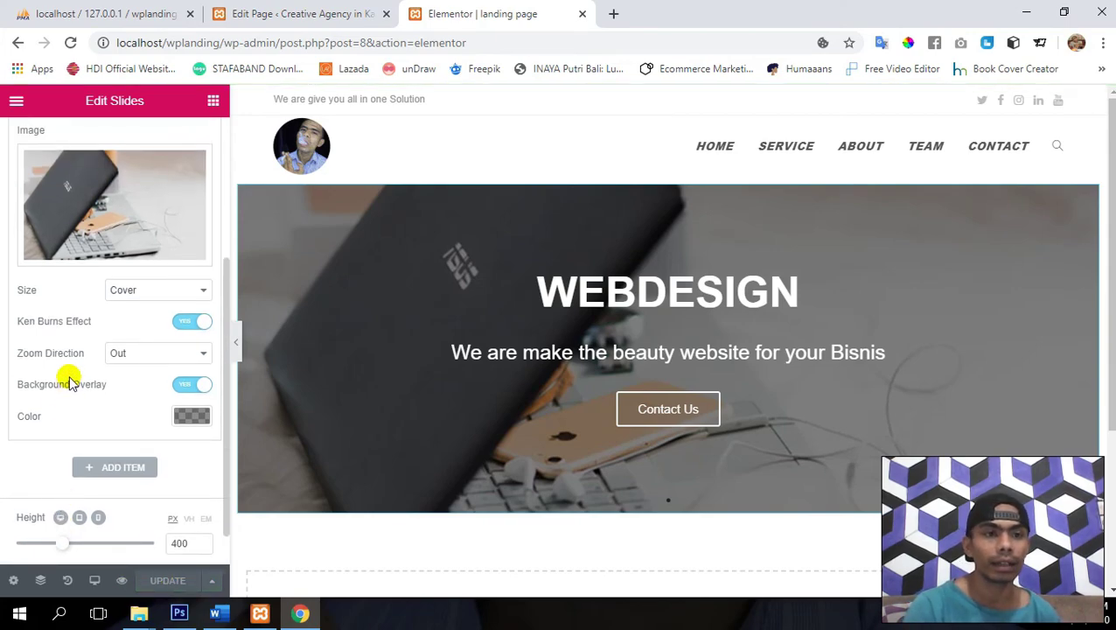
{"action": "scroll", "coordinate": [68, 378], "scroll_direction": "up", "scroll_amount": 1}
{"action": "scroll", "coordinate": [56, 262], "scroll_direction": "up", "scroll_amount": 1}
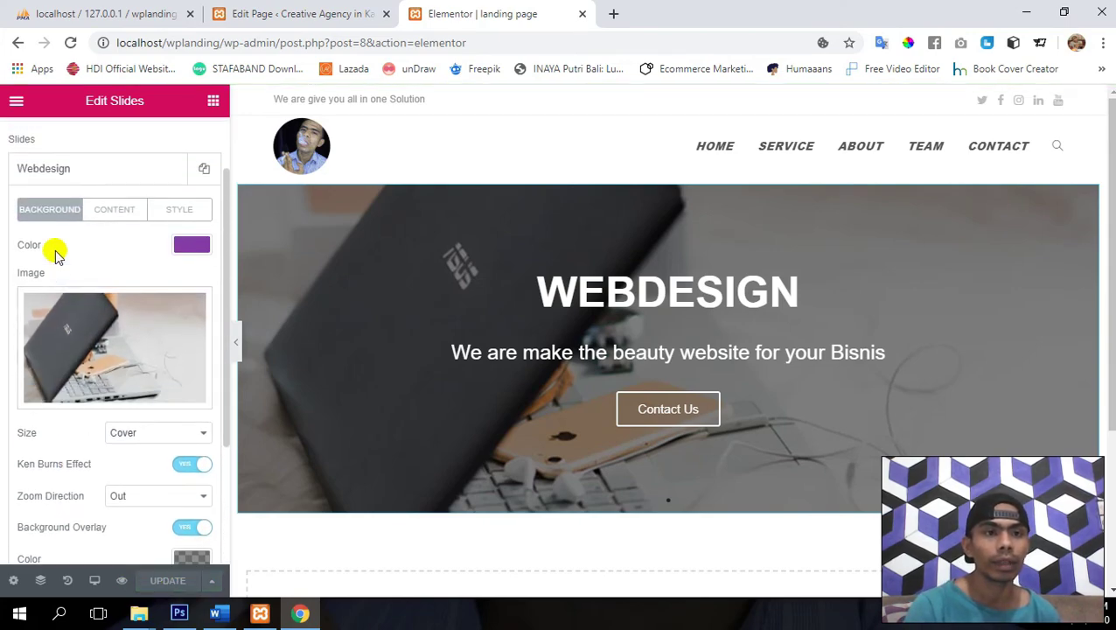
- Duplicate the Webdesign slide and open the image picker for the copy's background
{"action": "left_click", "coordinate": [58, 170]}
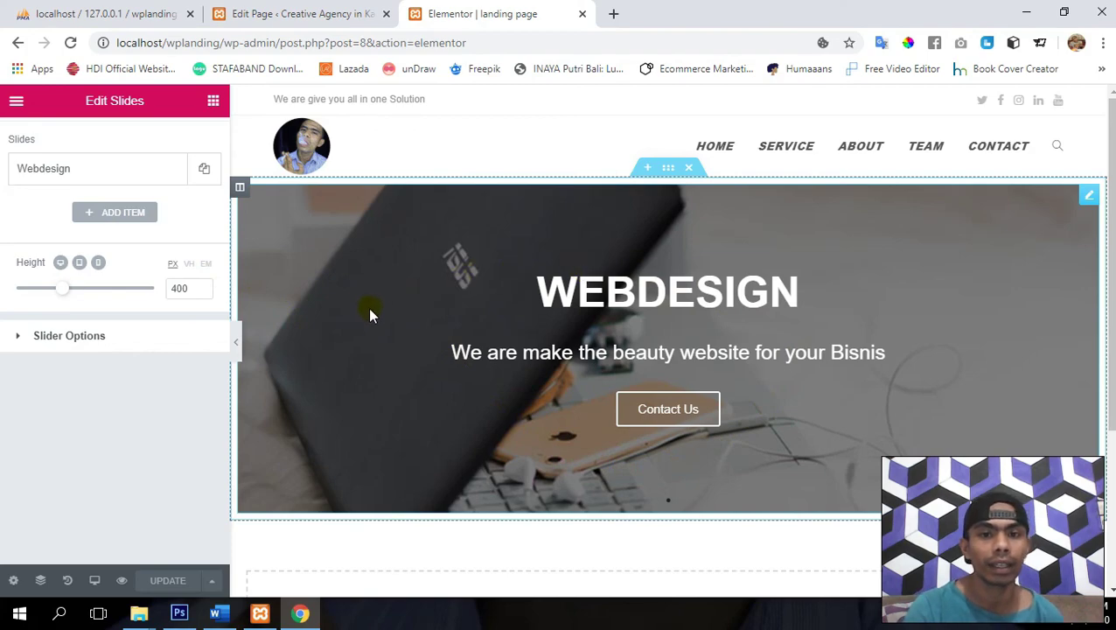
{"action": "left_click", "coordinate": [203, 173]}
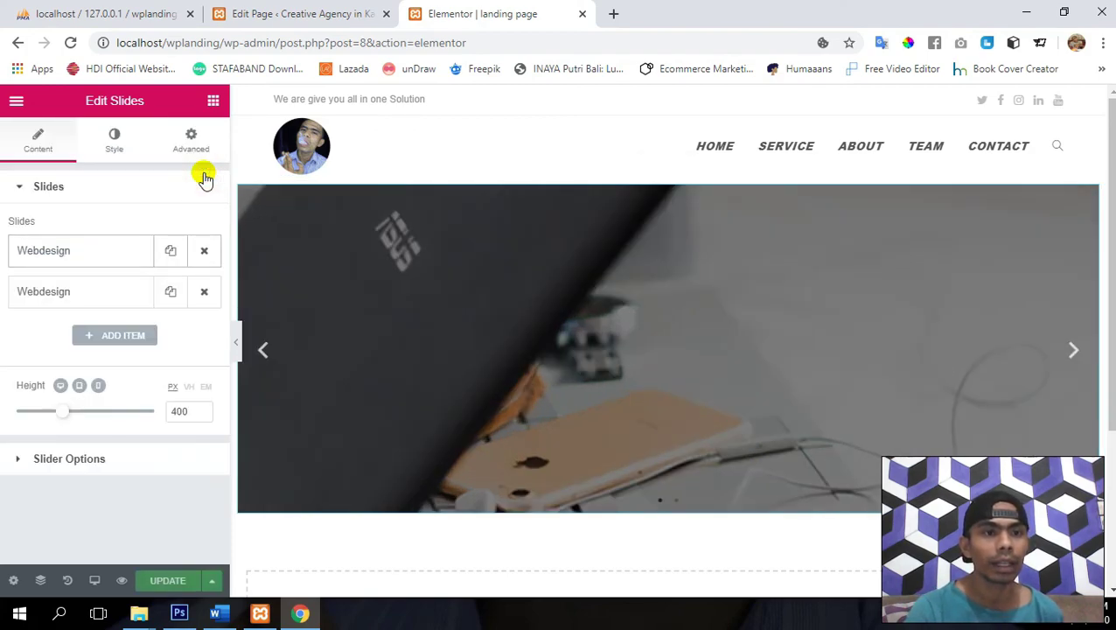
{"action": "left_click", "coordinate": [88, 293]}
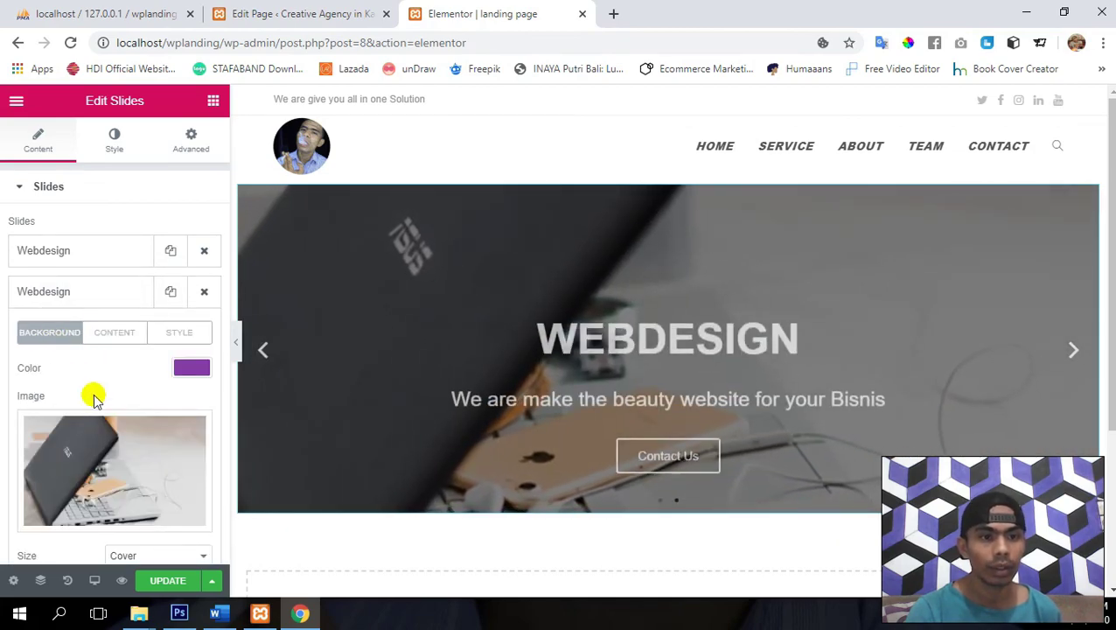
{"action": "mouse_move", "coordinate": [111, 448]}
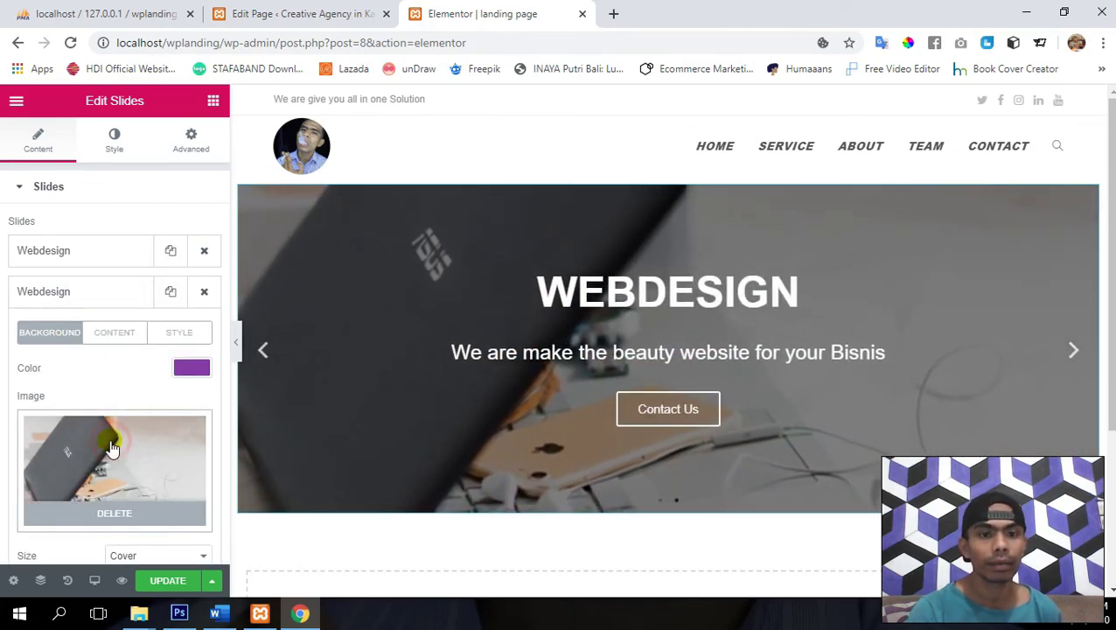
{"action": "left_click", "coordinate": [111, 447]}
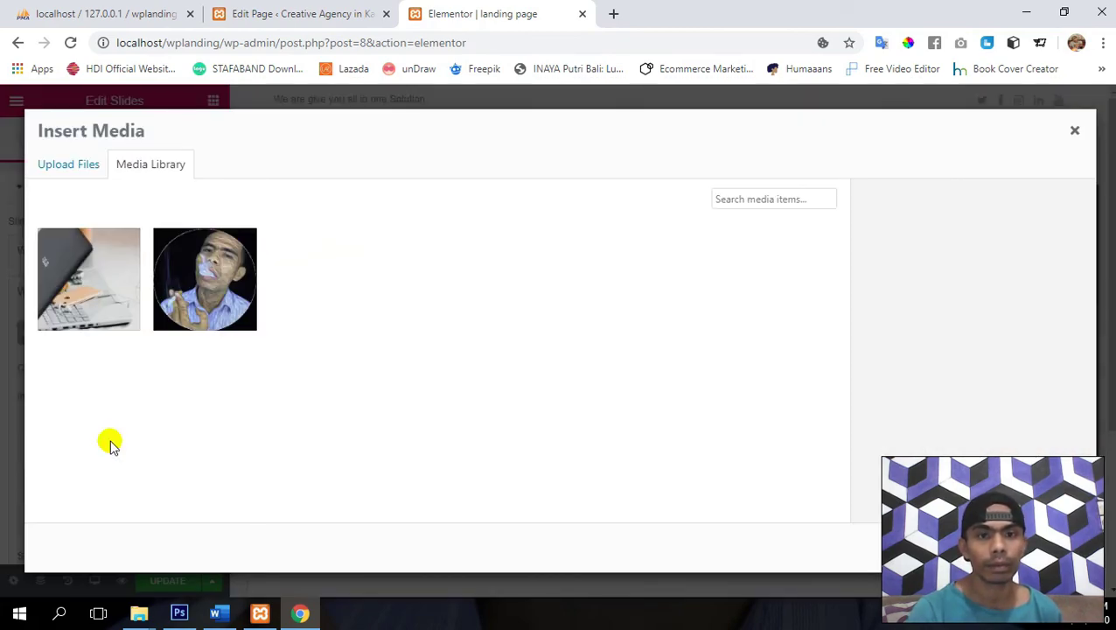
- Upload Slider 2 from the computer and insert it as the second slide's image
{"action": "left_click", "coordinate": [80, 172]}
{"action": "left_click", "coordinate": [577, 366]}
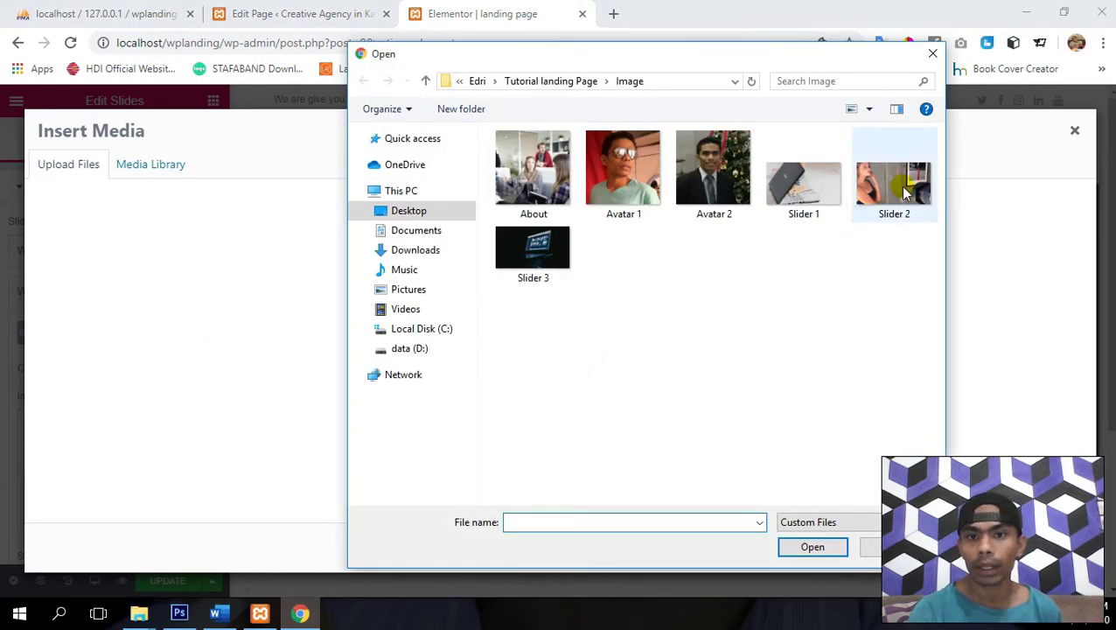
{"action": "double_click", "coordinate": [905, 192]}
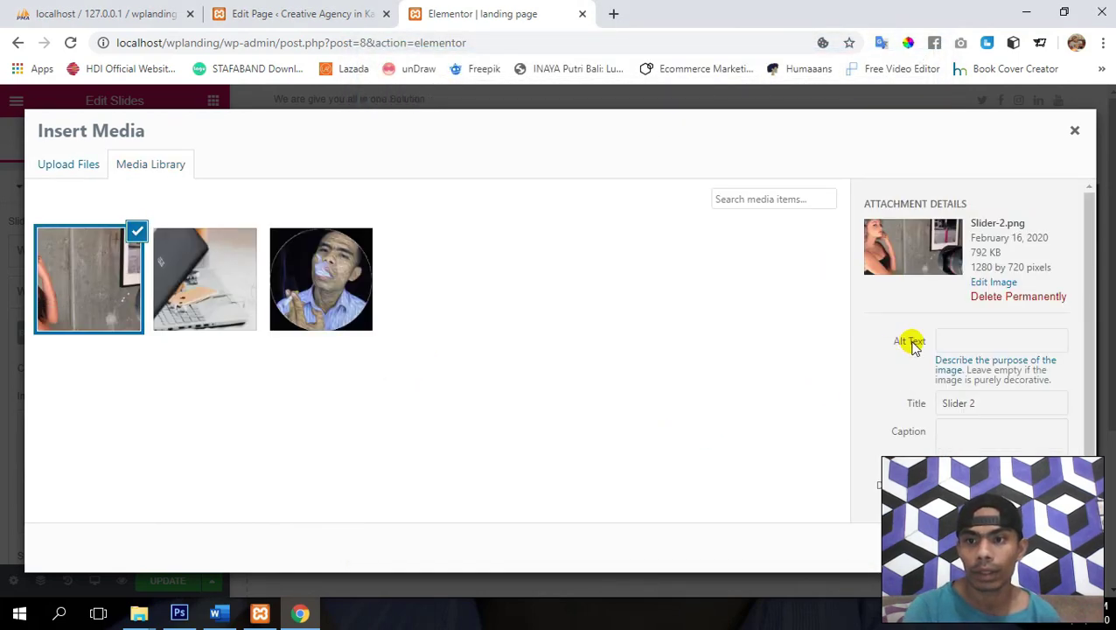
{"action": "left_click", "coordinate": [1032, 547]}
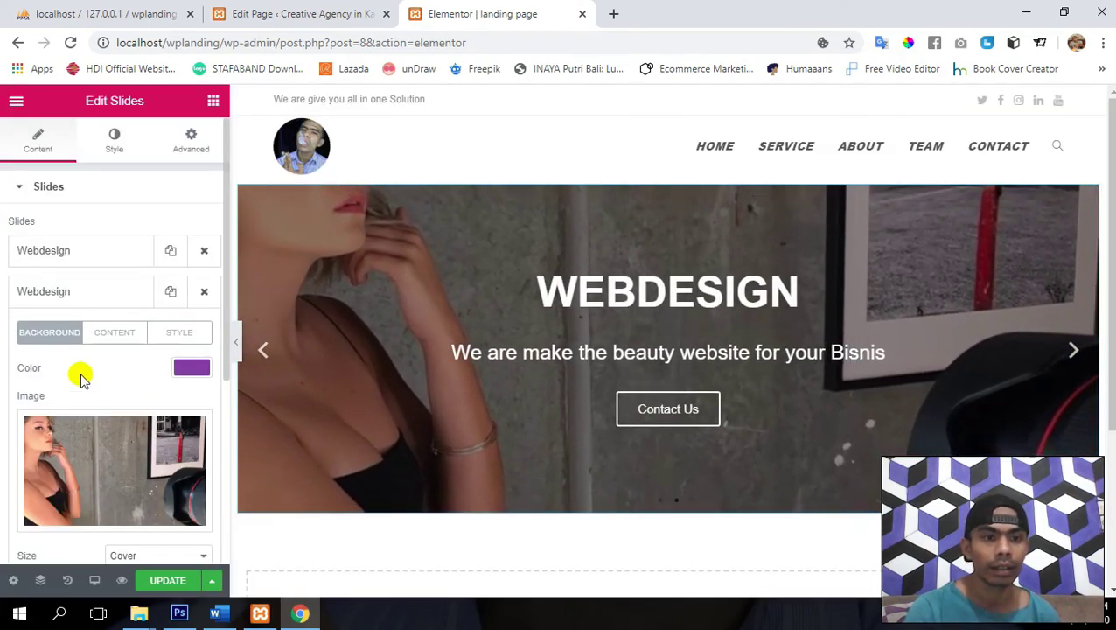
- Type 'photography' as the second slide's title on its Content tab
{"action": "scroll", "coordinate": [80, 378], "scroll_direction": "down", "scroll_amount": 1}
{"action": "scroll", "coordinate": [80, 378], "scroll_direction": "up", "scroll_amount": 1}
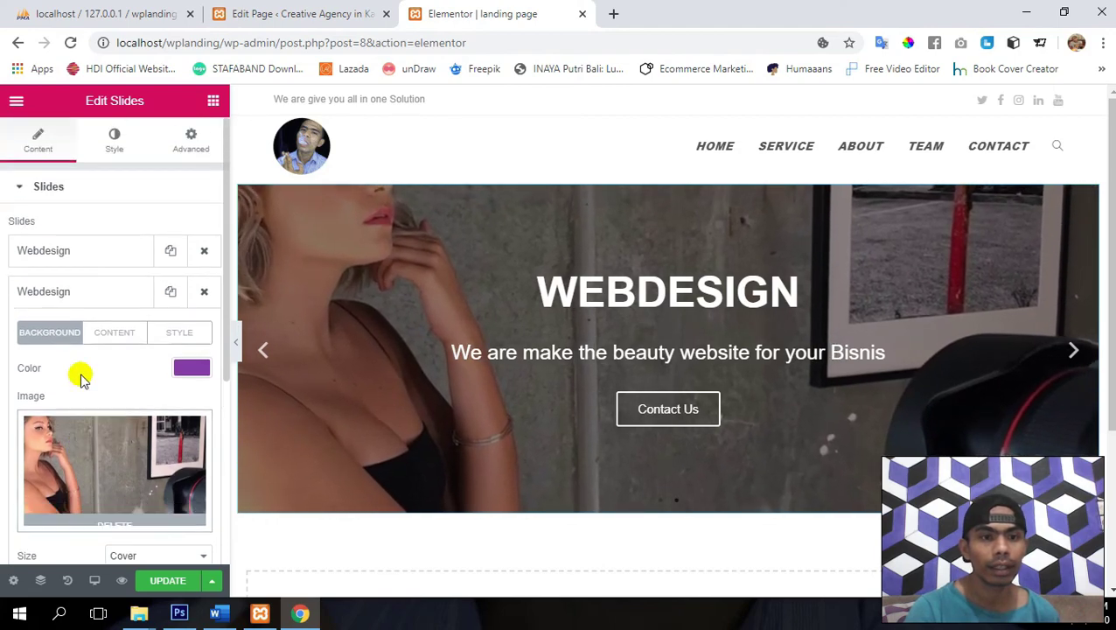
{"action": "left_click", "coordinate": [116, 336]}
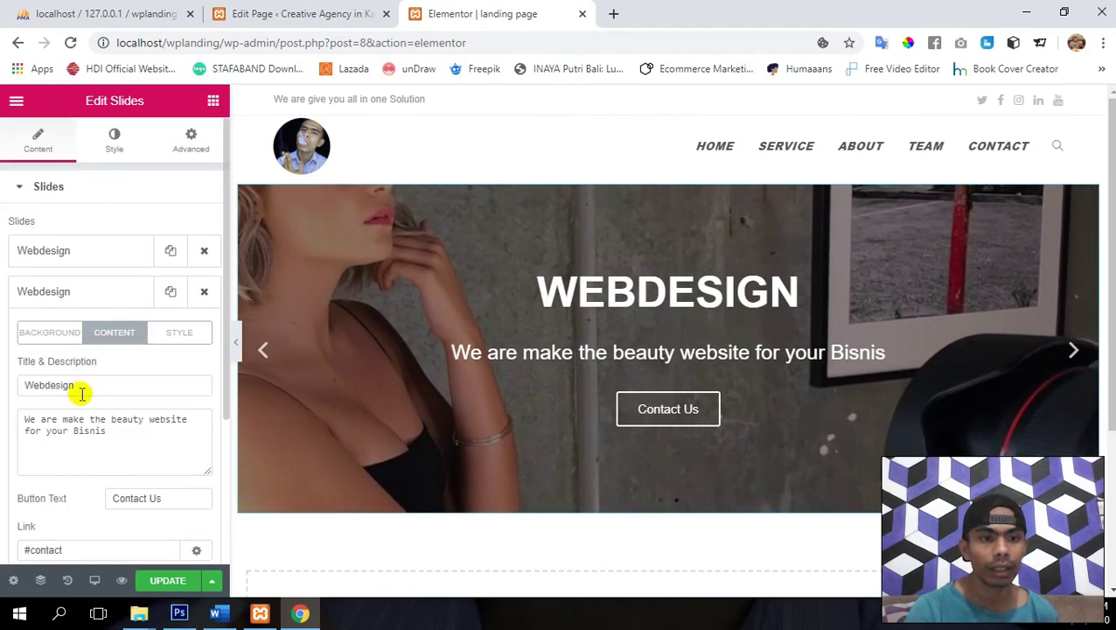
{"action": "type", "text": "p"}
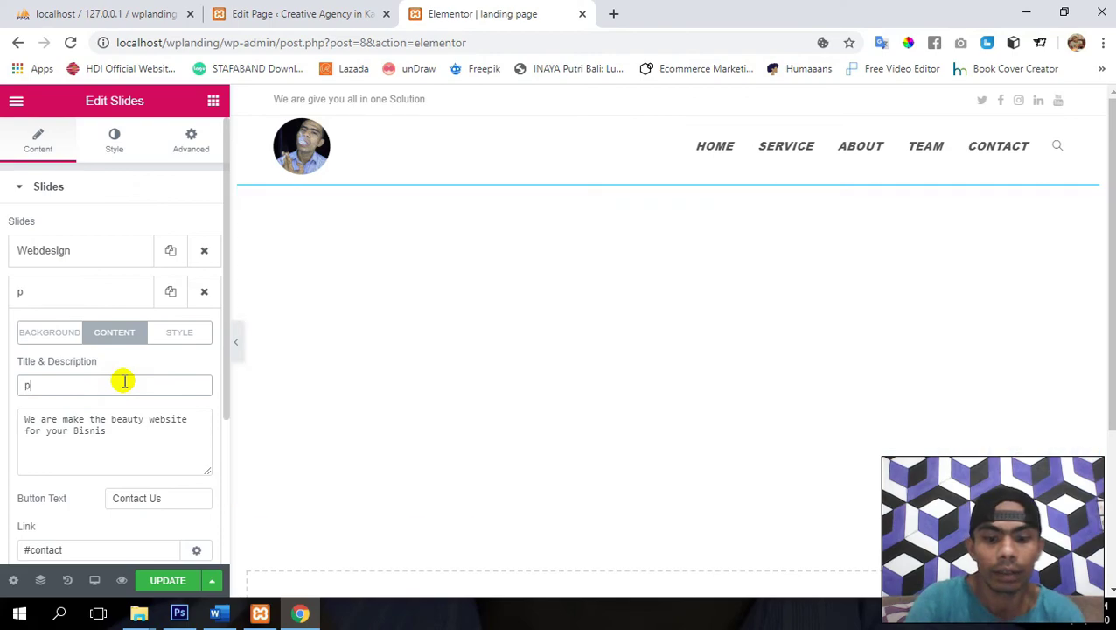
{"action": "type", "text": "hotog"}
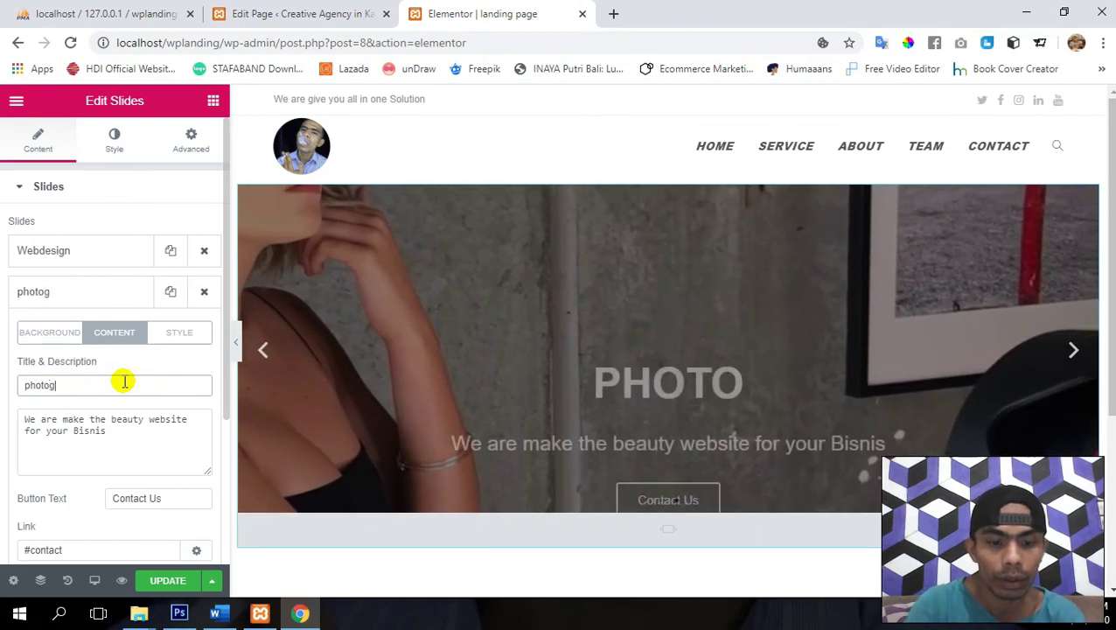
{"action": "type", "text": "raphy"}
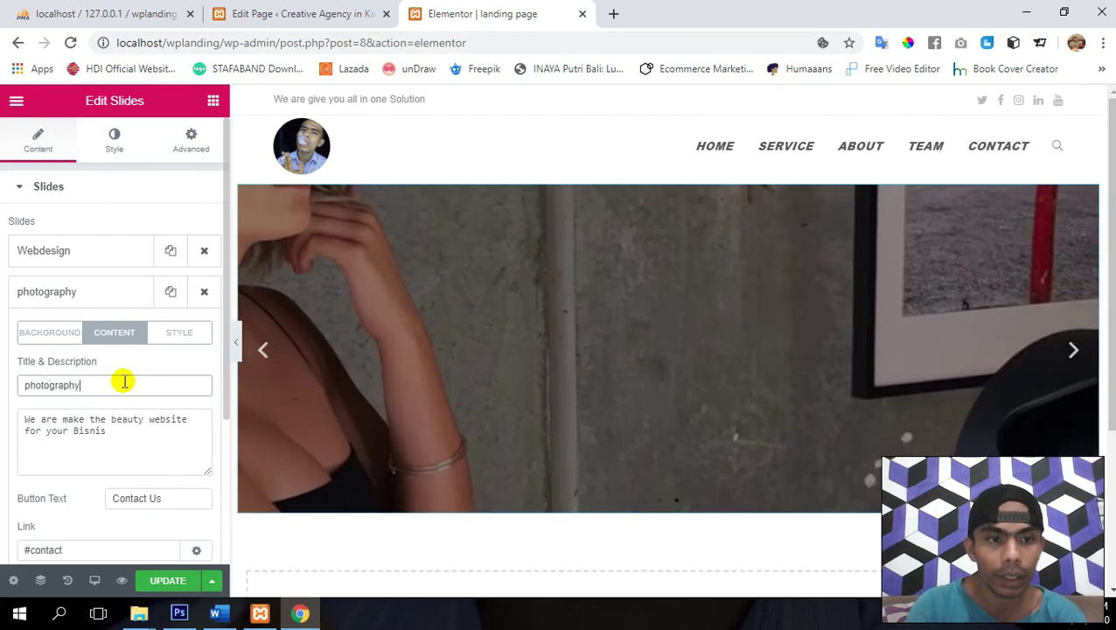
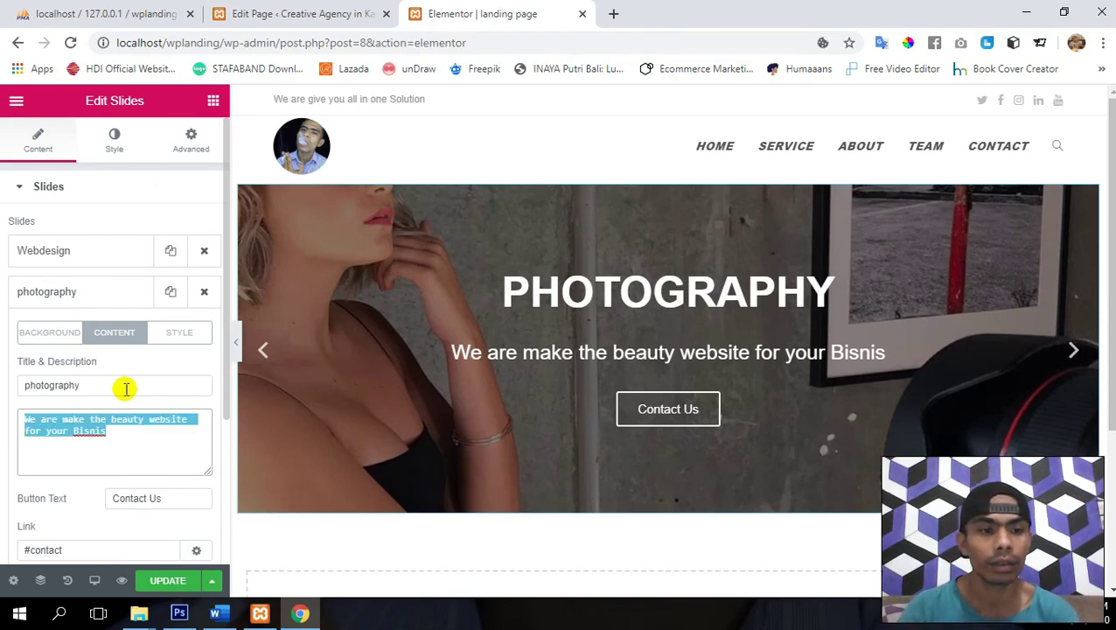
- Change the photography slide's caption to 'We have the great team to take your product picture' and save
{"action": "type", "text": "We"}
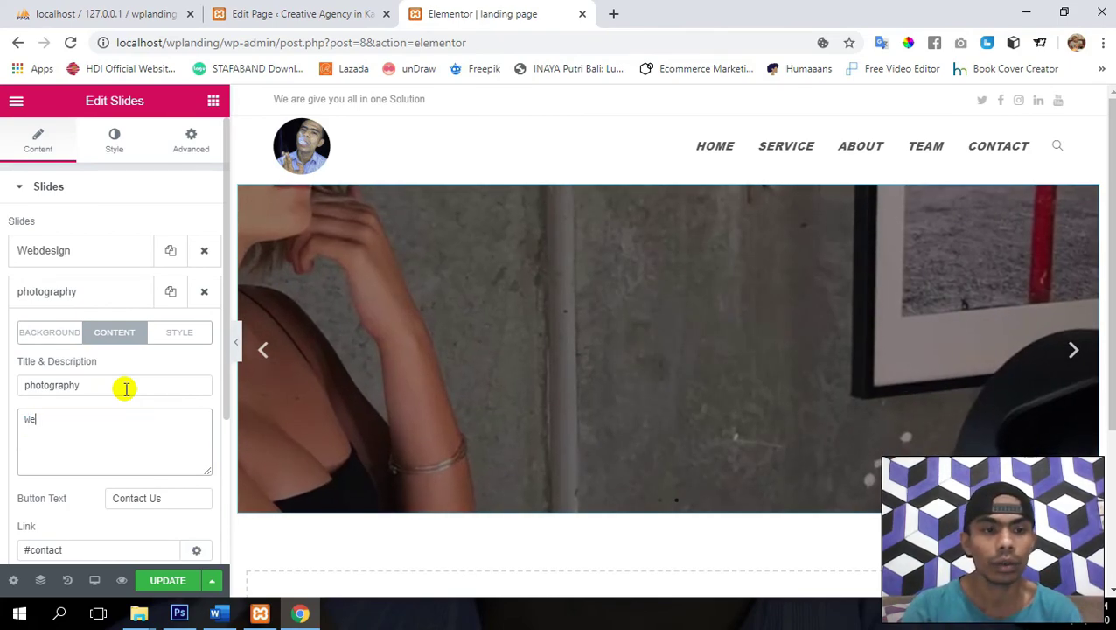
{"action": "type", "text": " have th"}
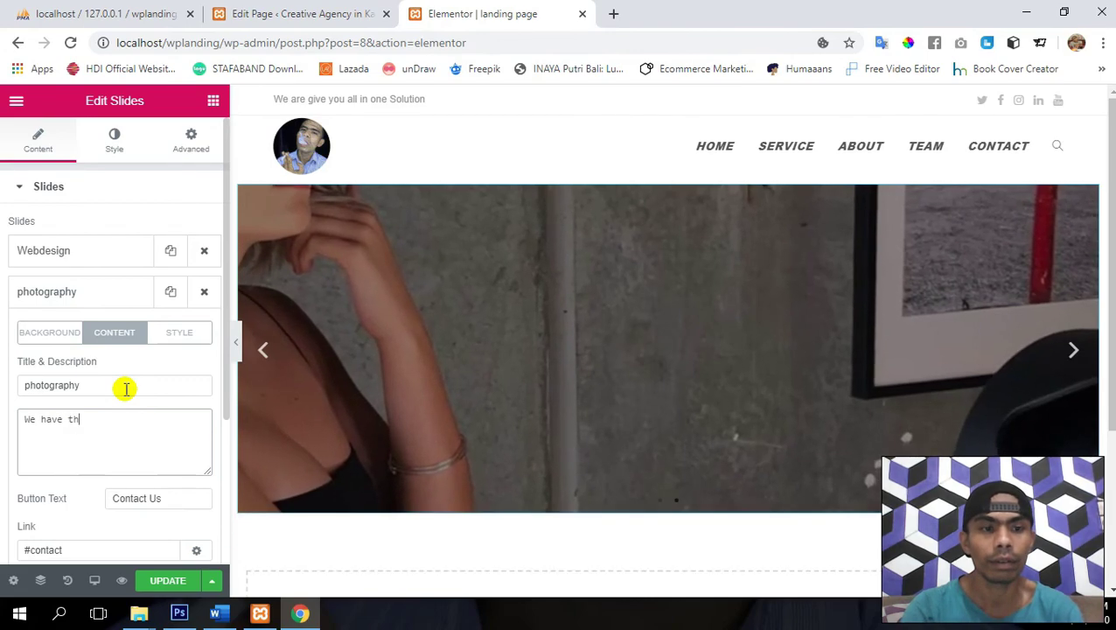
{"action": "type", "text": "e grae"}
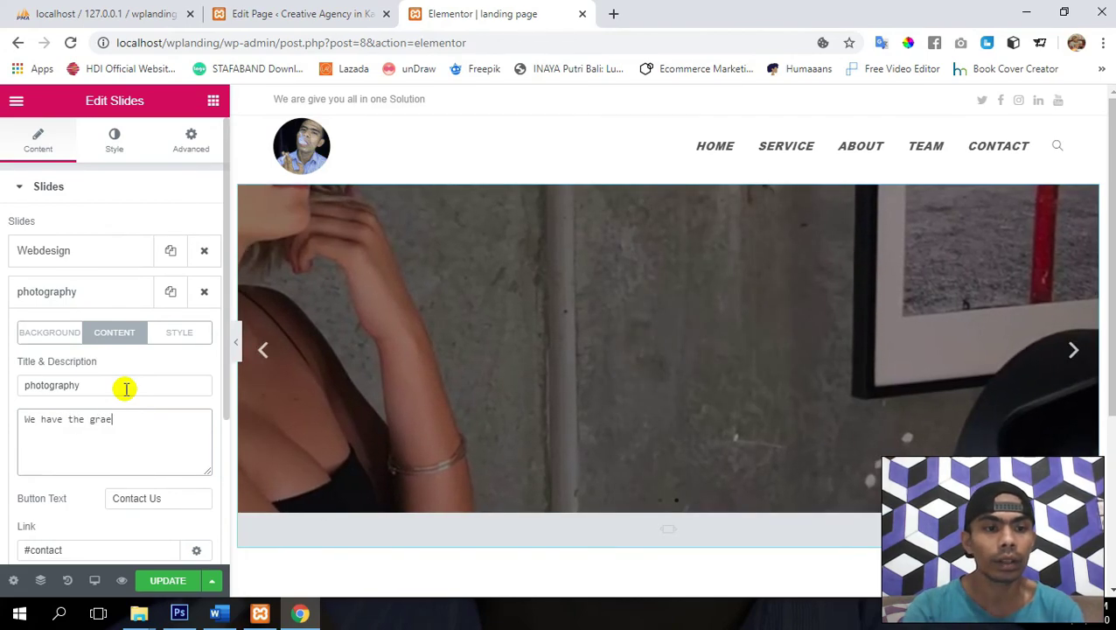
{"action": "key", "text": "BackSpace"}
{"action": "key", "text": "BackSpace"}
{"action": "type", "text": "eat tea"}
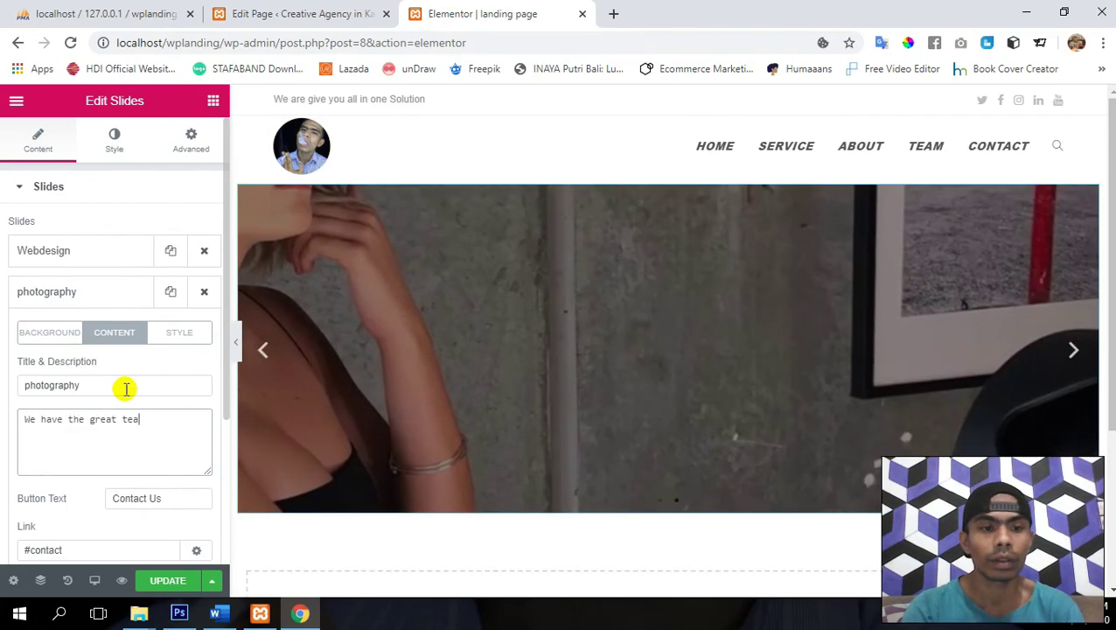
{"action": "type", "text": "m to"}
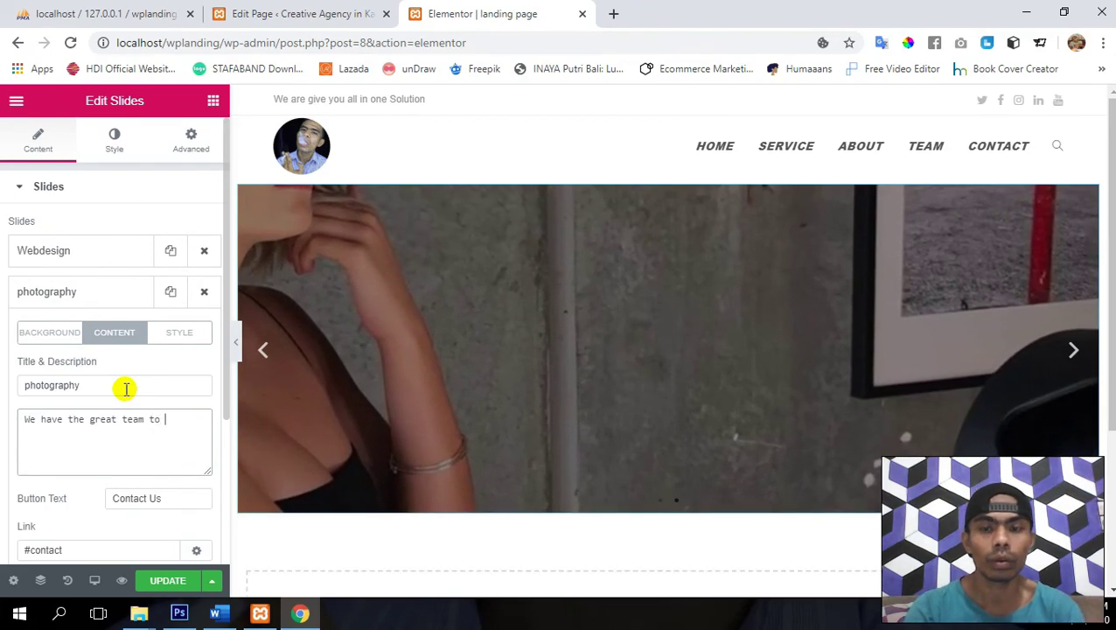
{"action": "type", "text": " take your"}
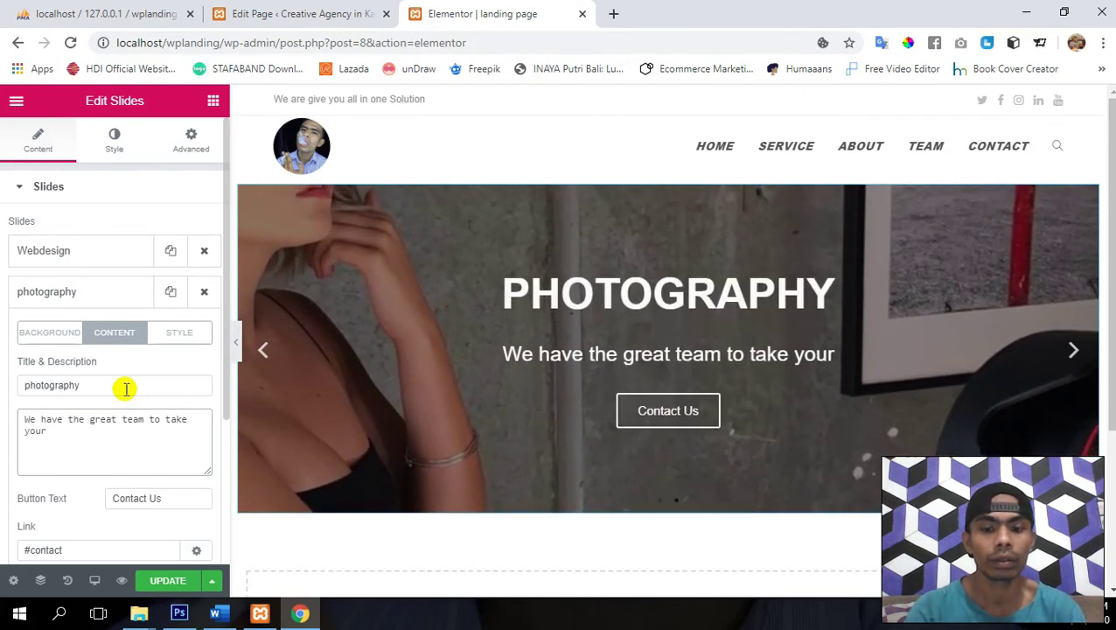
{"action": "type", "text": " pr"}
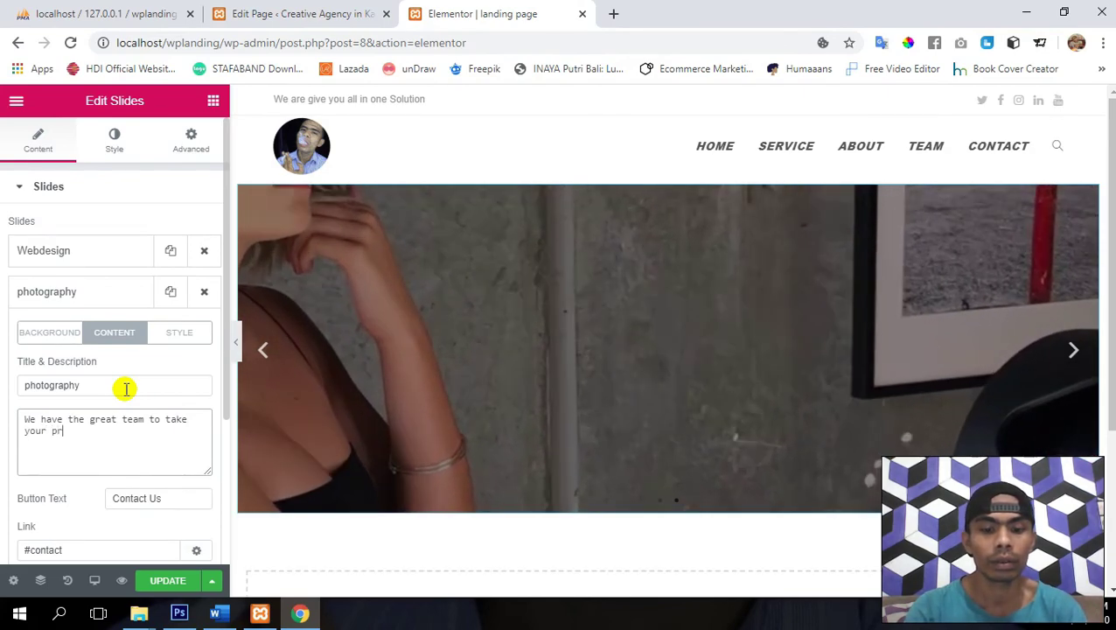
{"action": "type", "text": "o"}
{"action": "type", "text": "duc"}
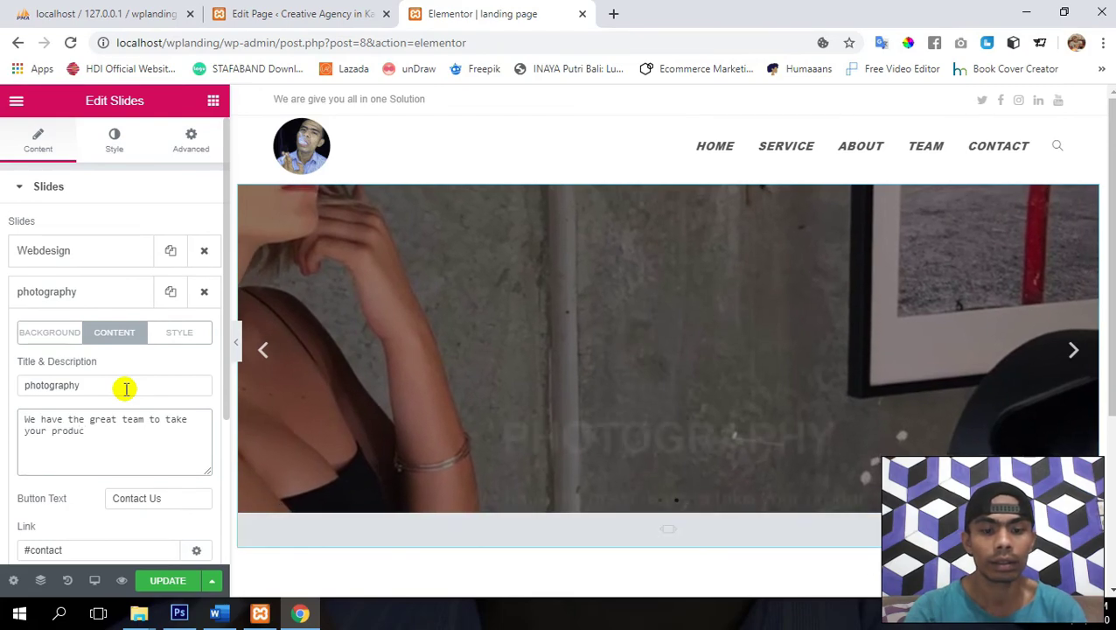
{"action": "type", "text": "t pictu"}
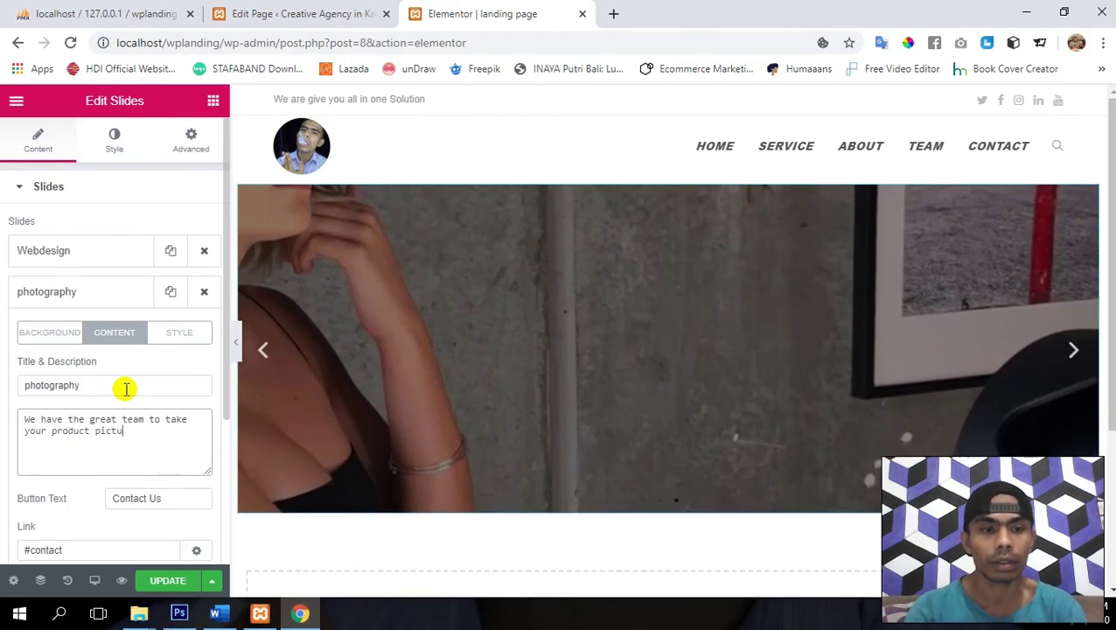
{"action": "type", "text": "re"}
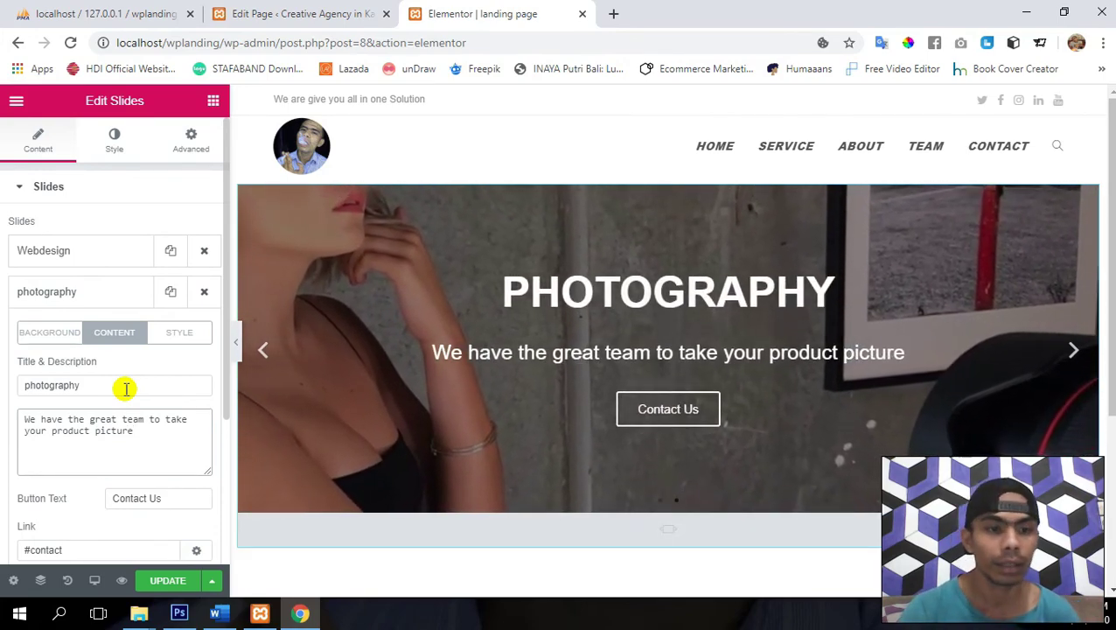
{"action": "left_click", "coordinate": [163, 580]}
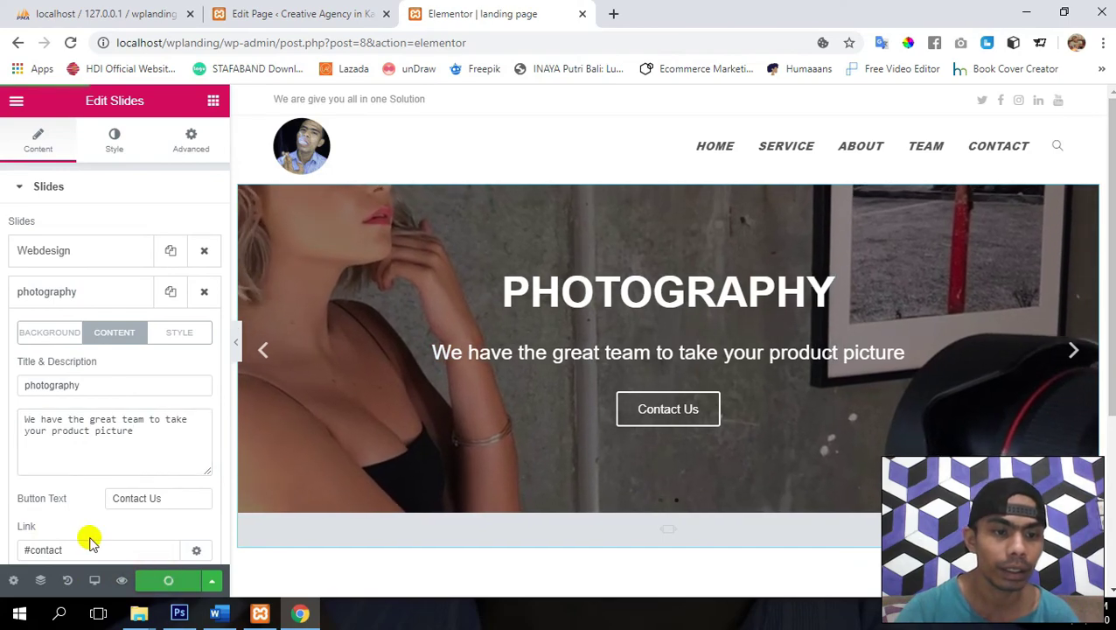
{"action": "scroll", "coordinate": [87, 526], "scroll_direction": "down", "scroll_amount": 1}
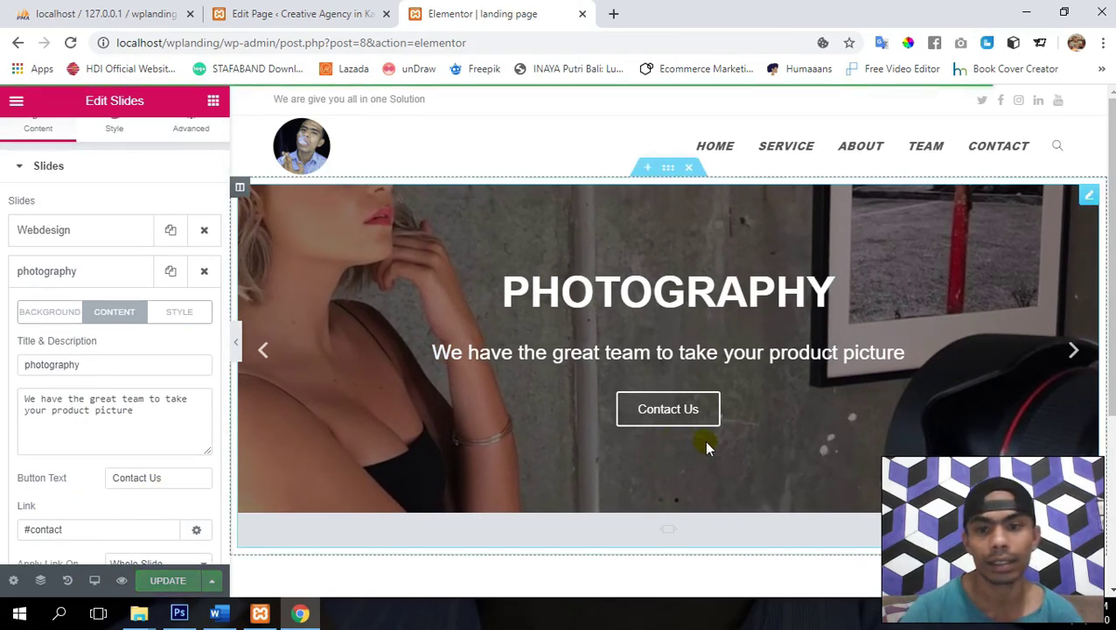
- Duplicate the photography slide to create a third slide and open its settings
{"action": "left_click", "coordinate": [67, 271]}
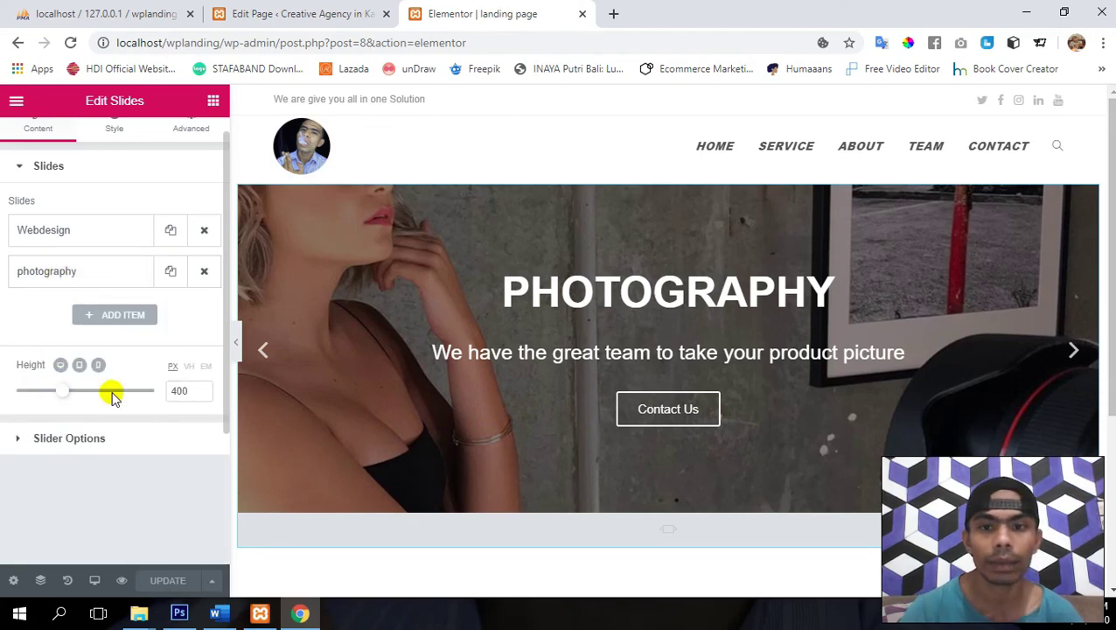
{"action": "left_click", "coordinate": [170, 271]}
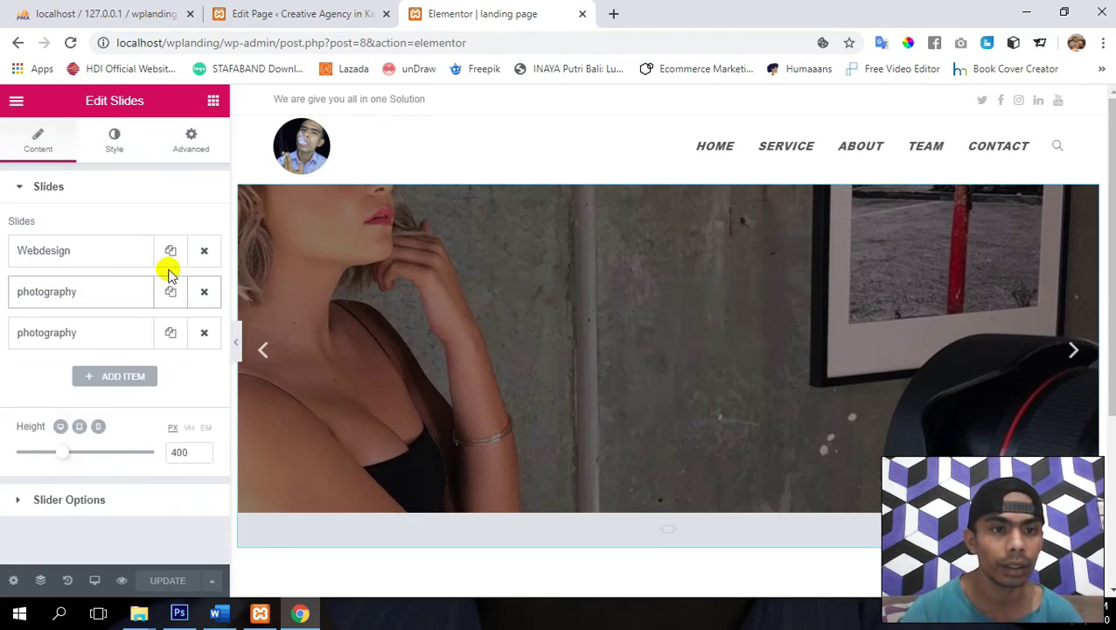
{"action": "left_click", "coordinate": [87, 339]}
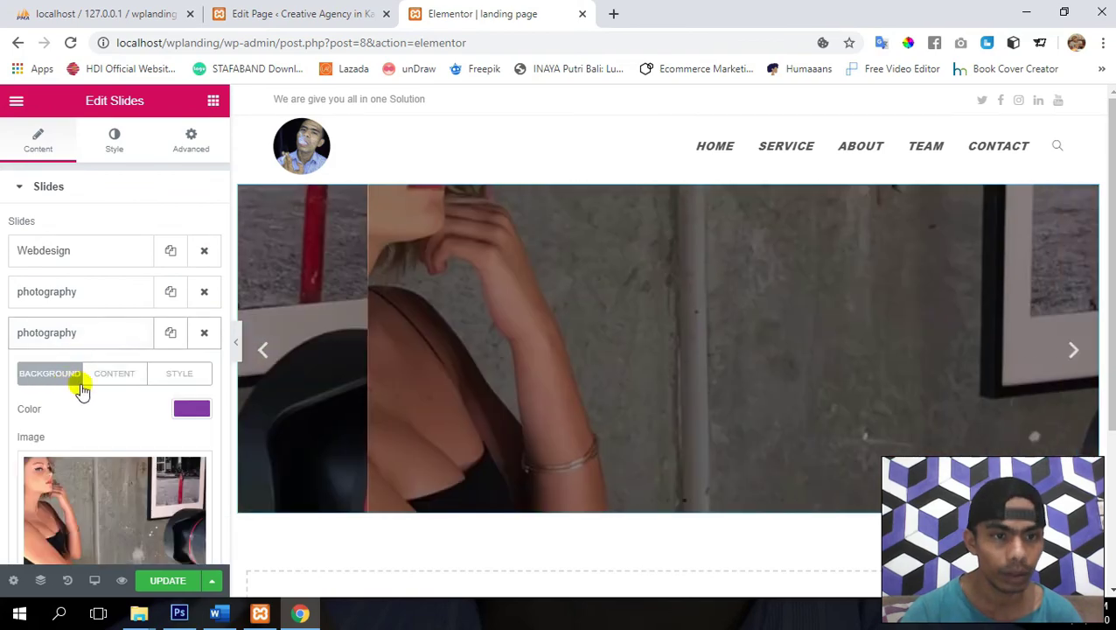
{"action": "scroll", "coordinate": [113, 481], "scroll_direction": "down", "scroll_amount": 1}
- Upload 'Slider 3.png' and use it as the third slide's background image
{"action": "left_click", "coordinate": [91, 496]}
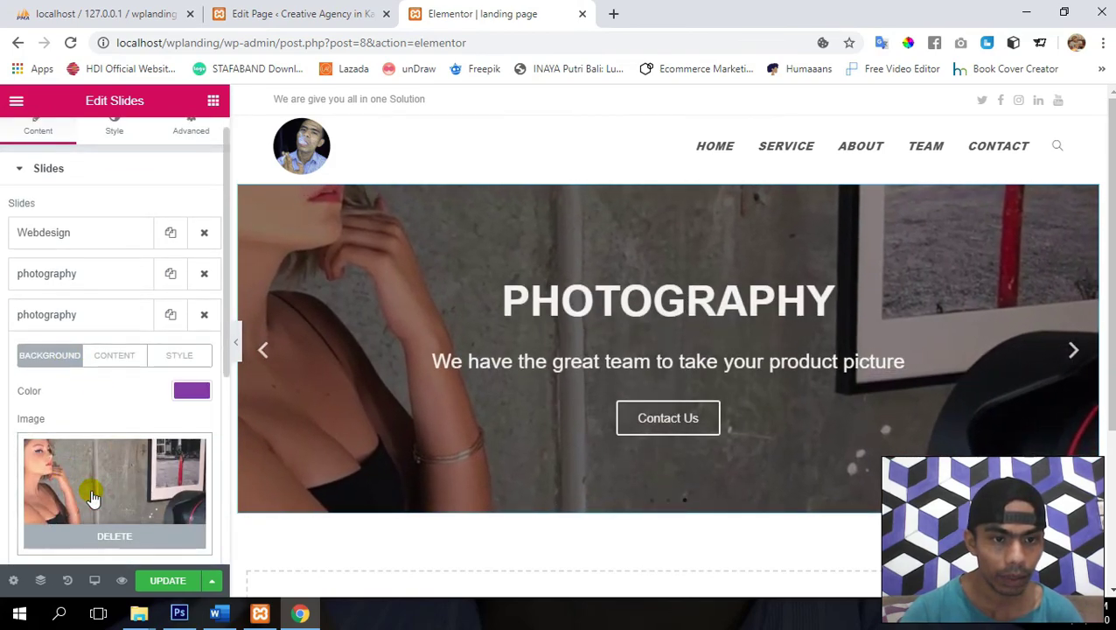
{"action": "left_click", "coordinate": [99, 173]}
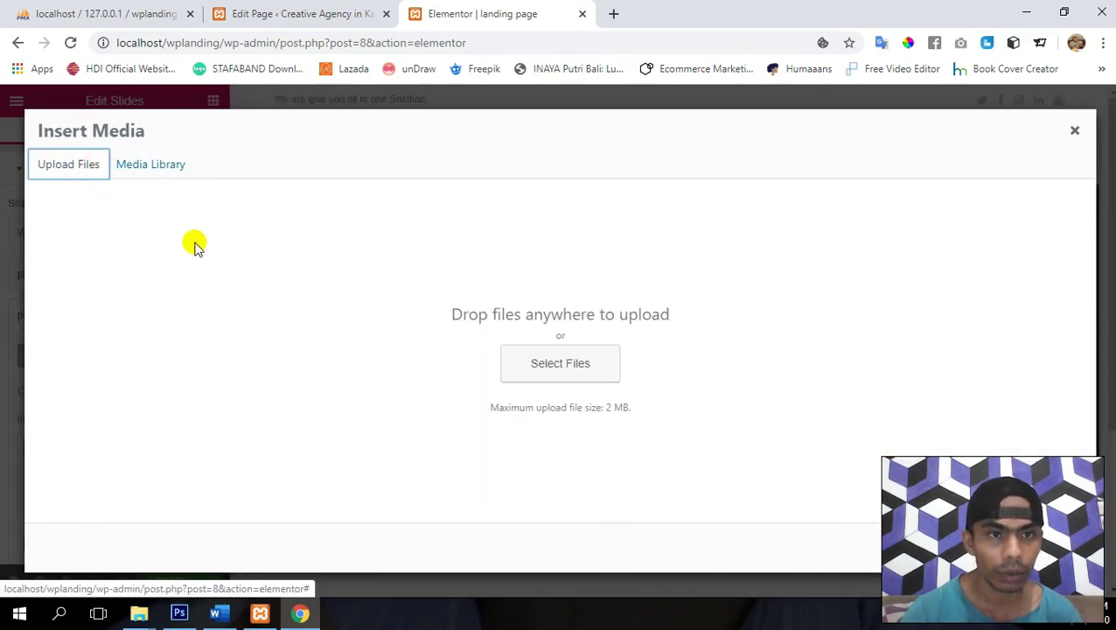
{"action": "left_click", "coordinate": [549, 364]}
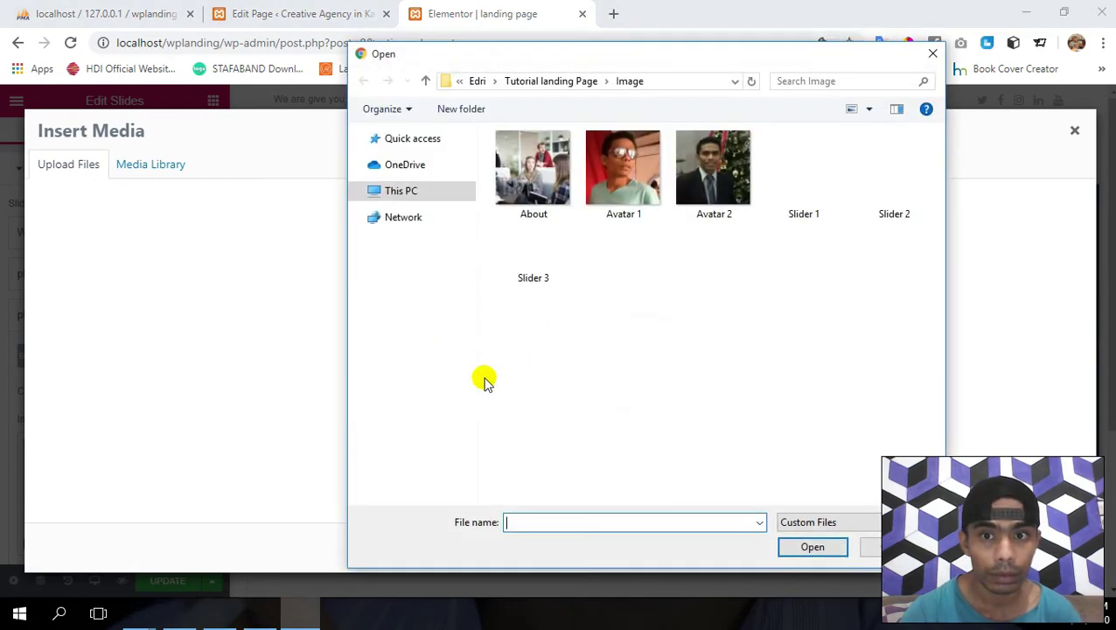
{"action": "double_click", "coordinate": [531, 263]}
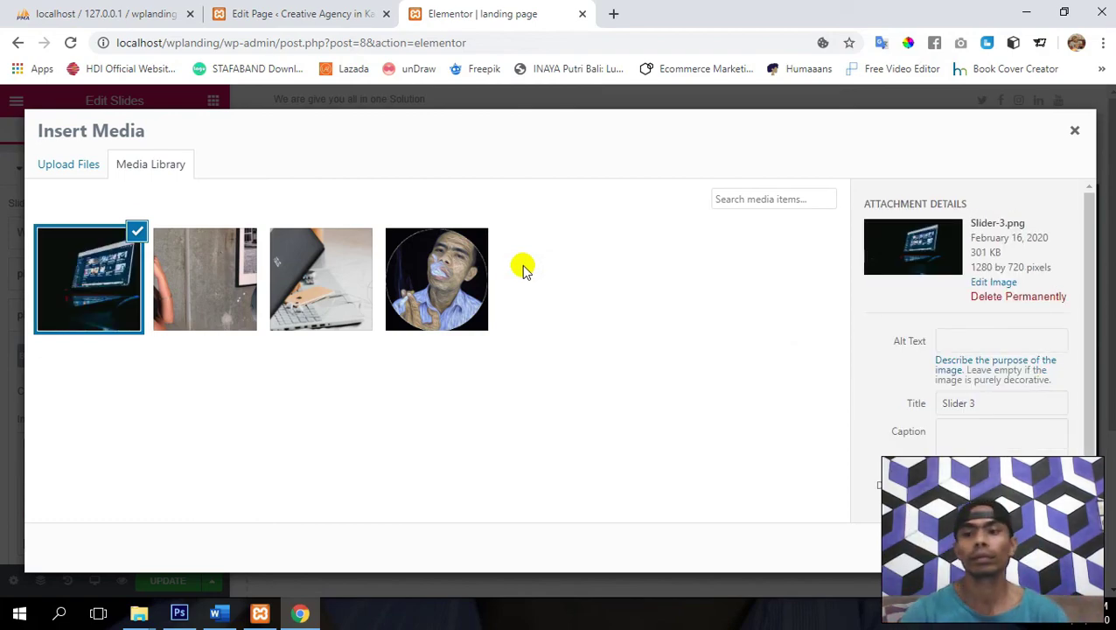
{"action": "left_click", "coordinate": [1041, 547]}
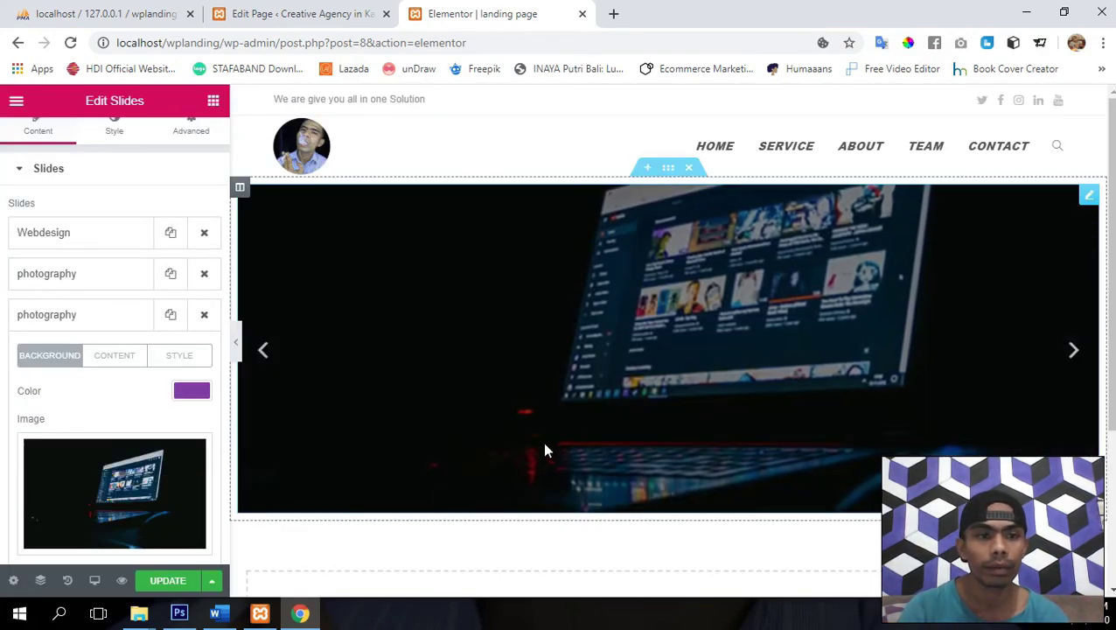
- Retitle the third slide 'Creative Content'
{"action": "left_click", "coordinate": [132, 365]}
{"action": "double_click", "coordinate": [124, 415]}
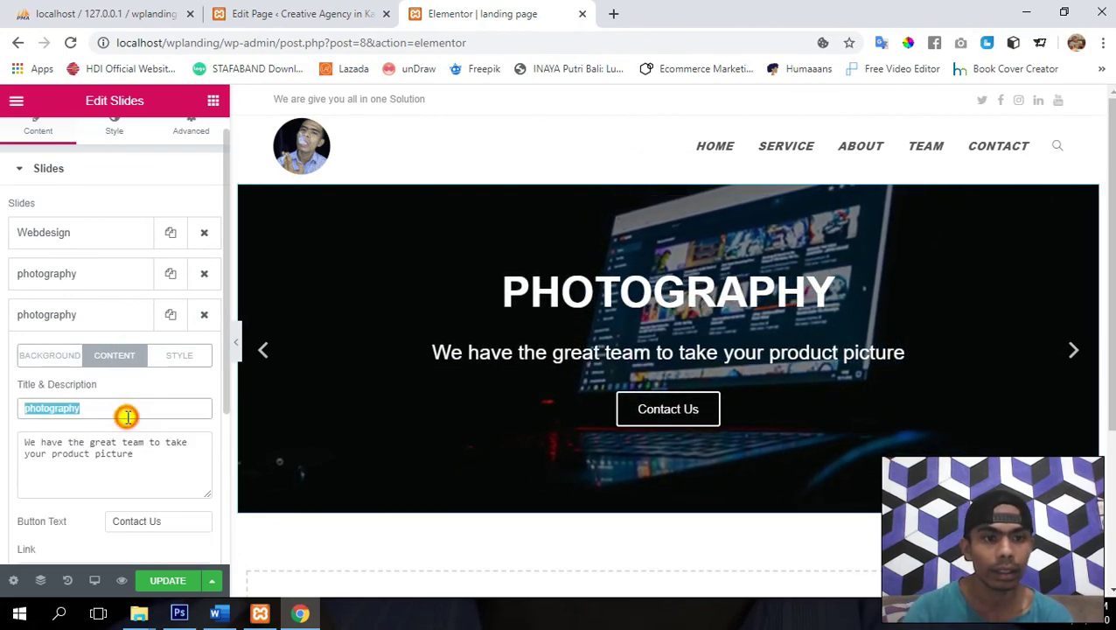
{"action": "type", "text": "Crea"}
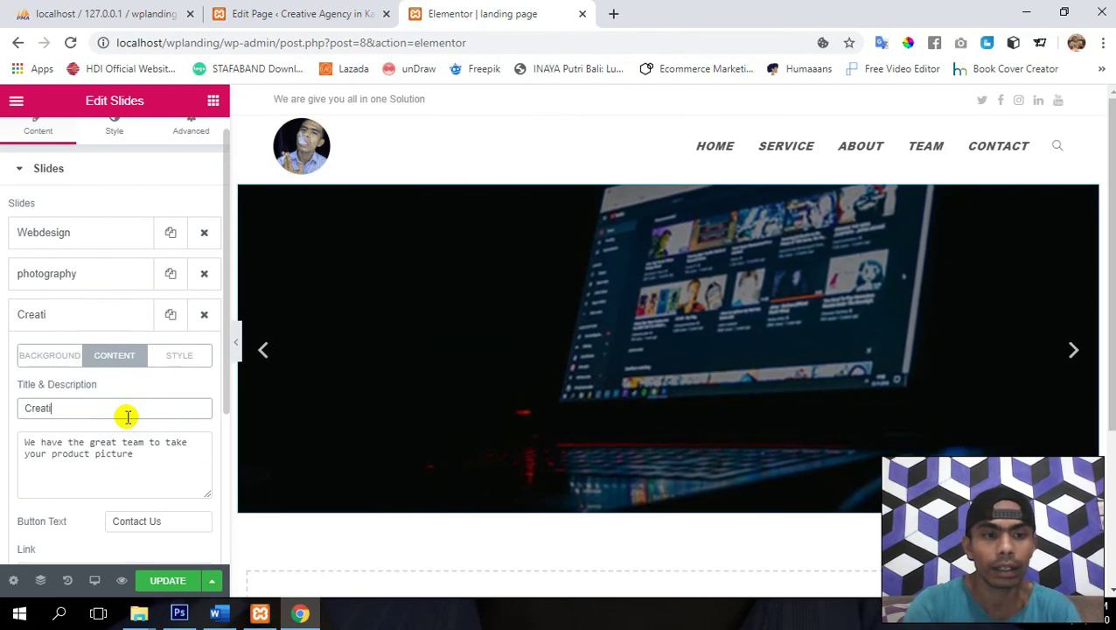
{"action": "type", "text": "tive C"}
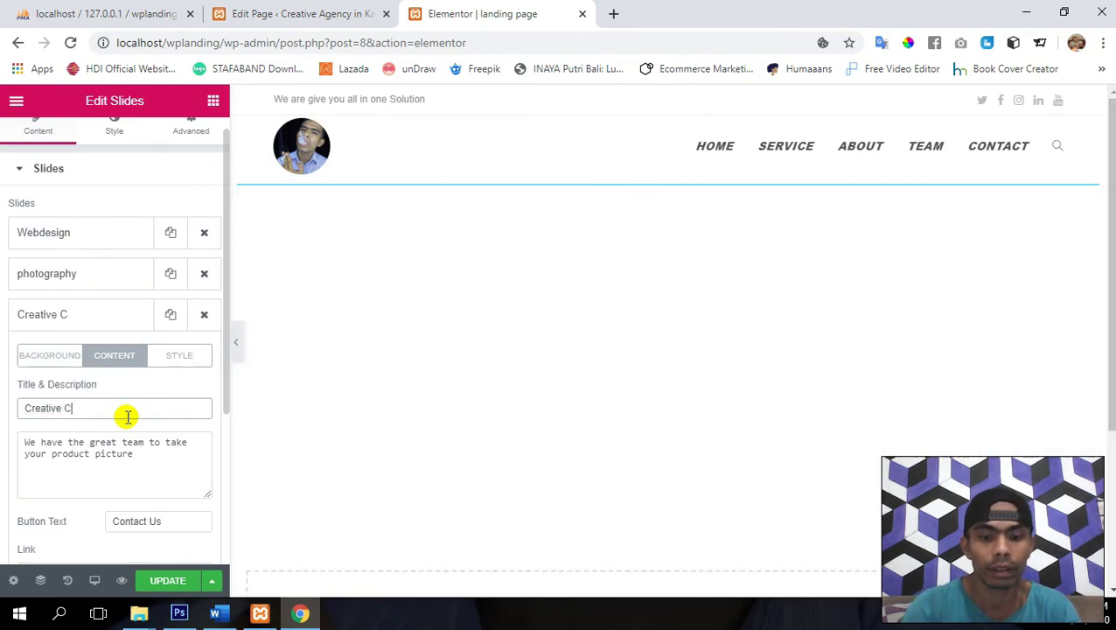
{"action": "type", "text": "ontent"}
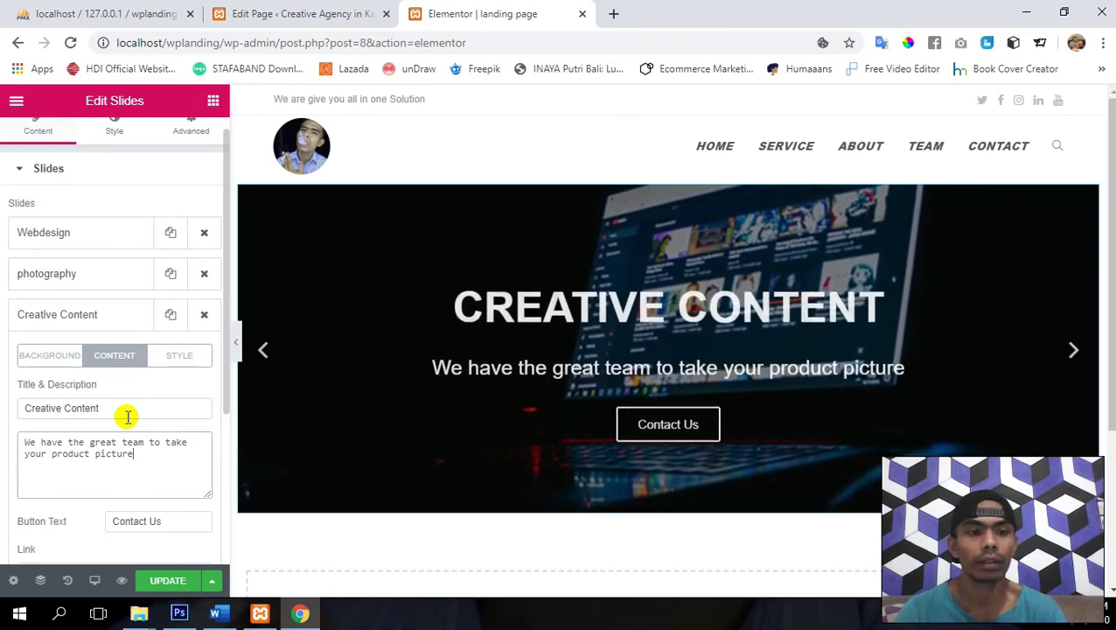
- Set the slide's description to 'We Design the representative image for your Bisnis'
{"action": "key", "text": "Tab"}
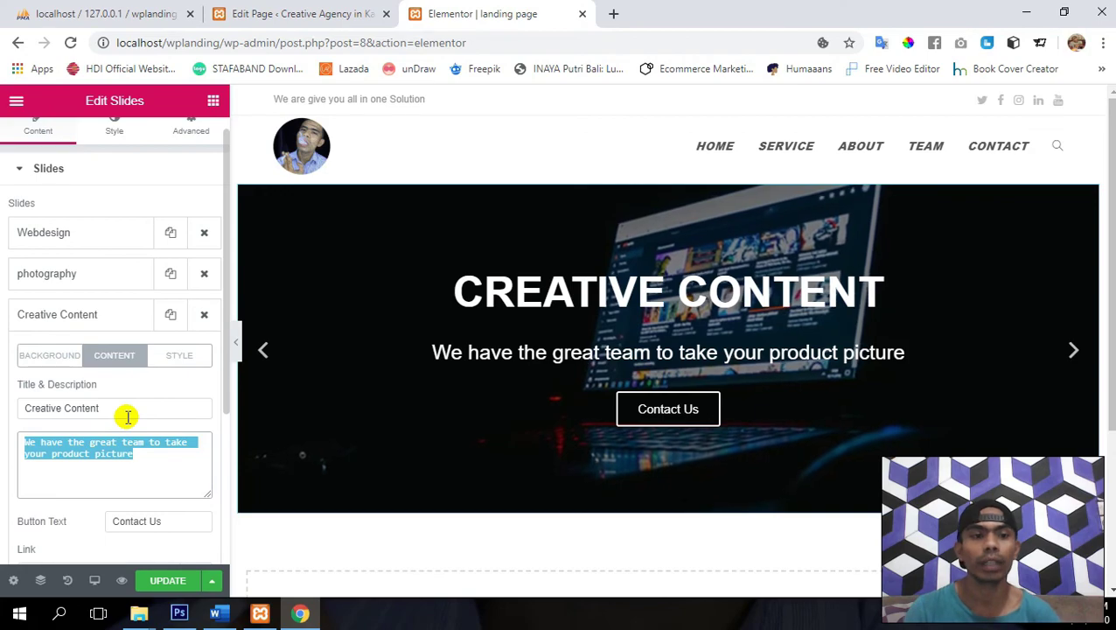
{"action": "type", "text": "We "}
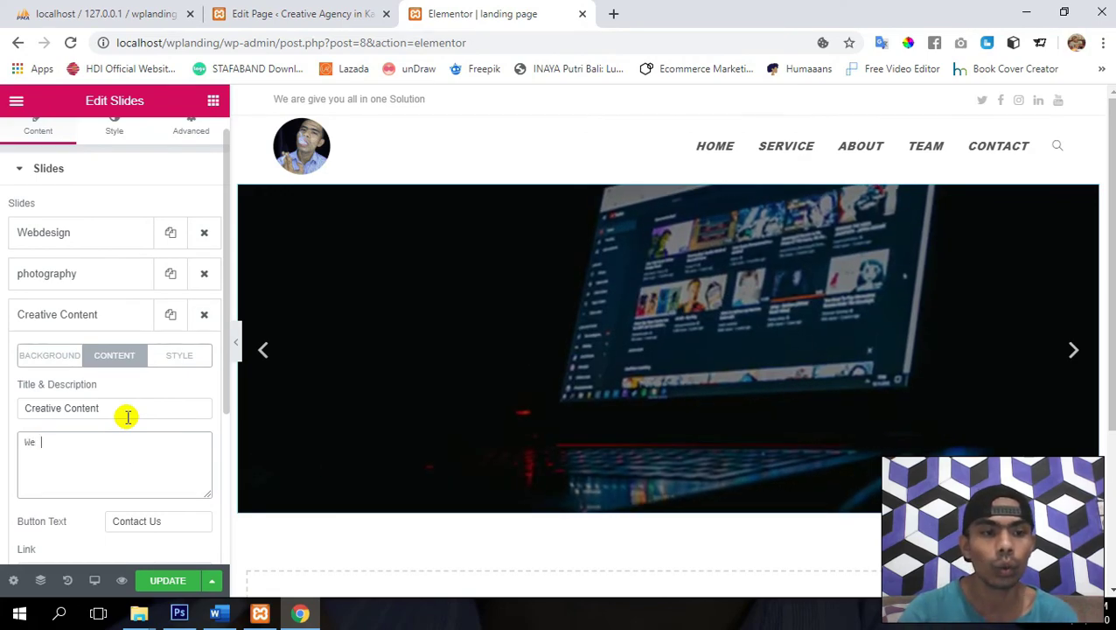
{"action": "type", "text": "de"}
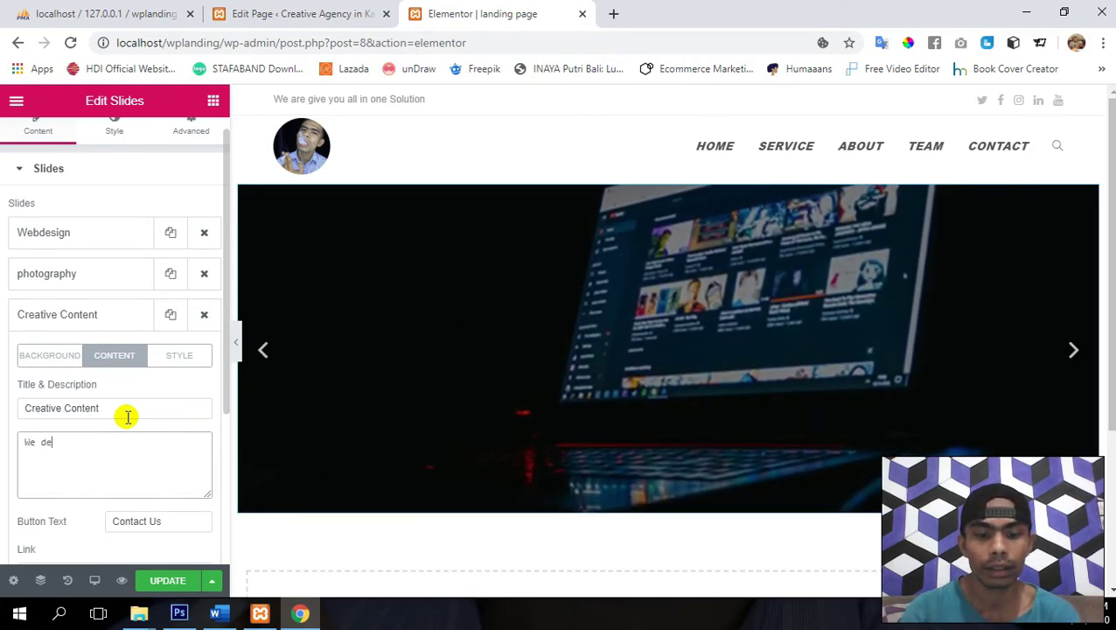
{"action": "type", "text": "sign"}
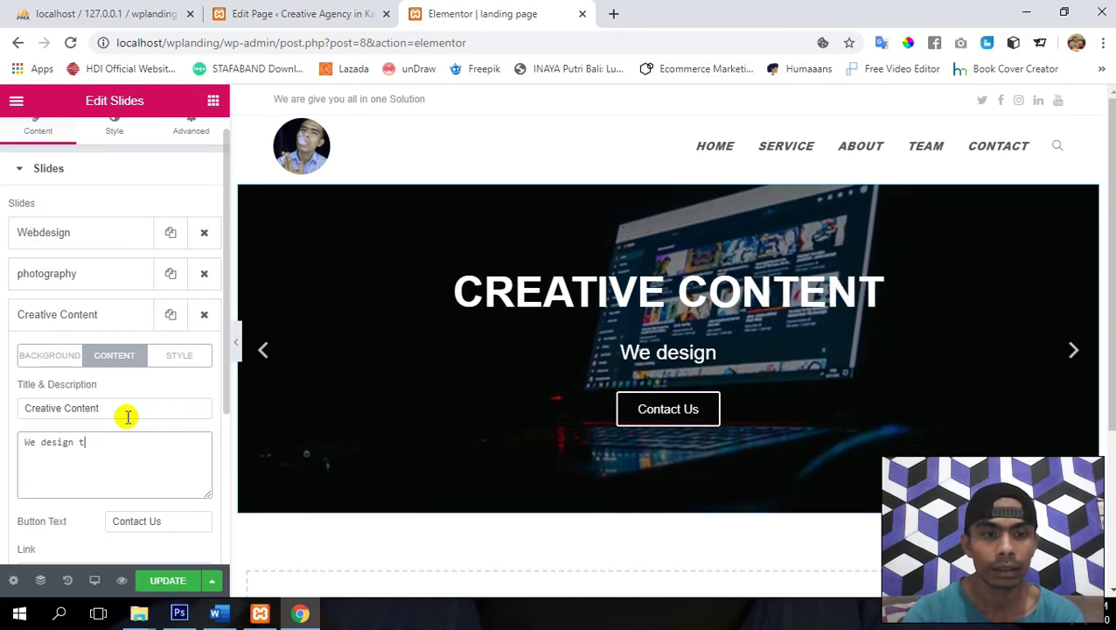
{"action": "type", "text": "the"}
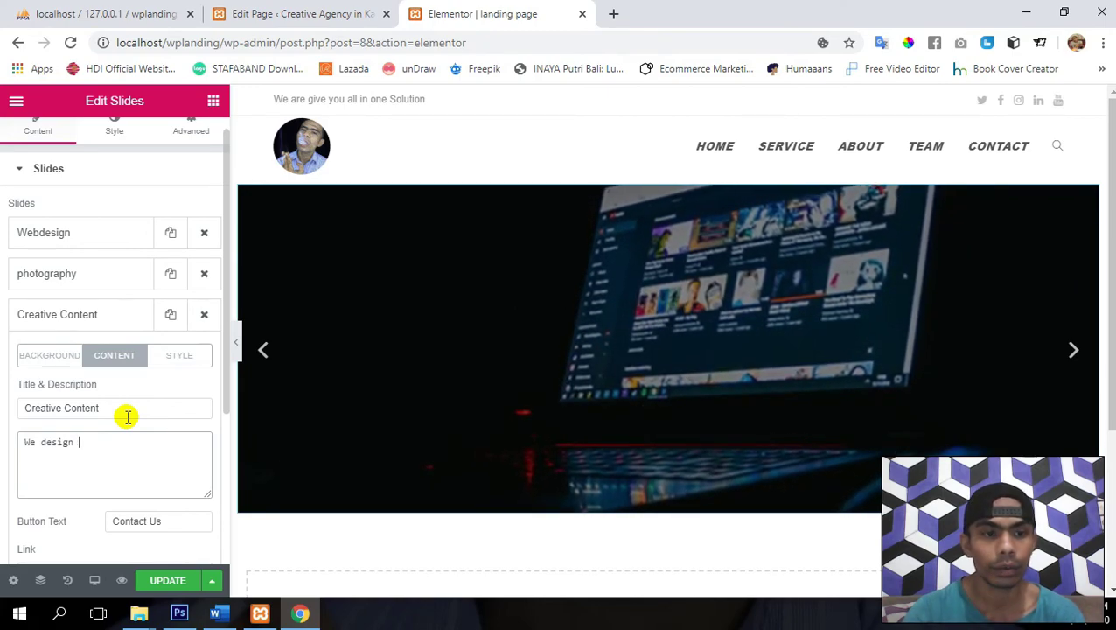
{"action": "key", "text": "BackSpace"}
{"action": "key", "text": "BackSpace"}
{"action": "key", "text": "BackSpace"}
{"action": "key", "text": "BackSpace"}
{"action": "key", "text": "BackSpace"}
{"action": "key", "text": "BackSpace"}
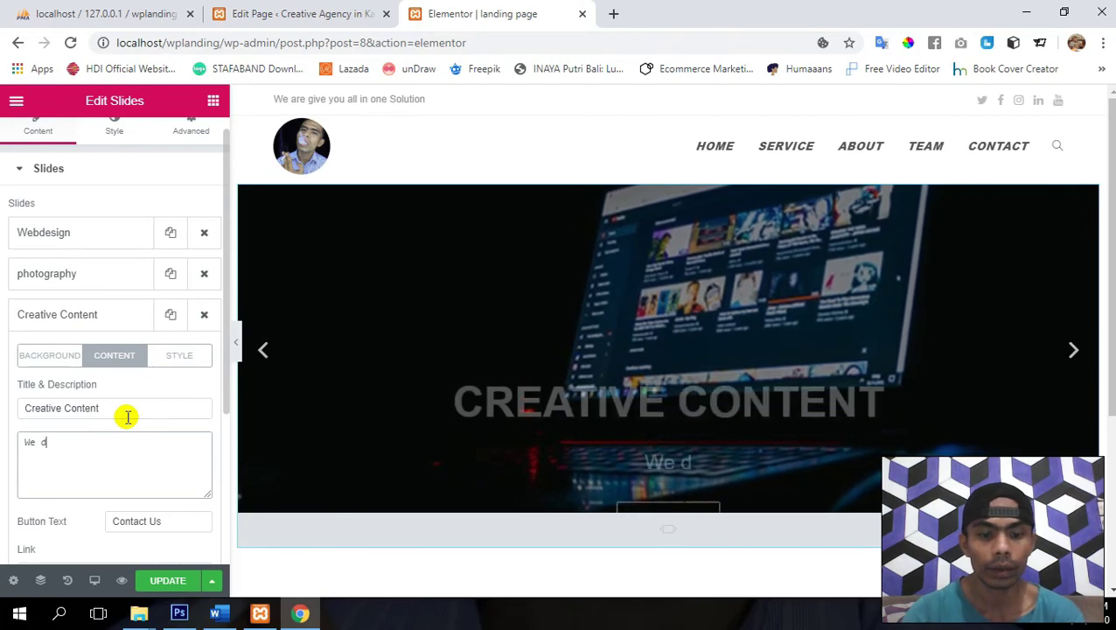
{"action": "type", "text": "esign for"}
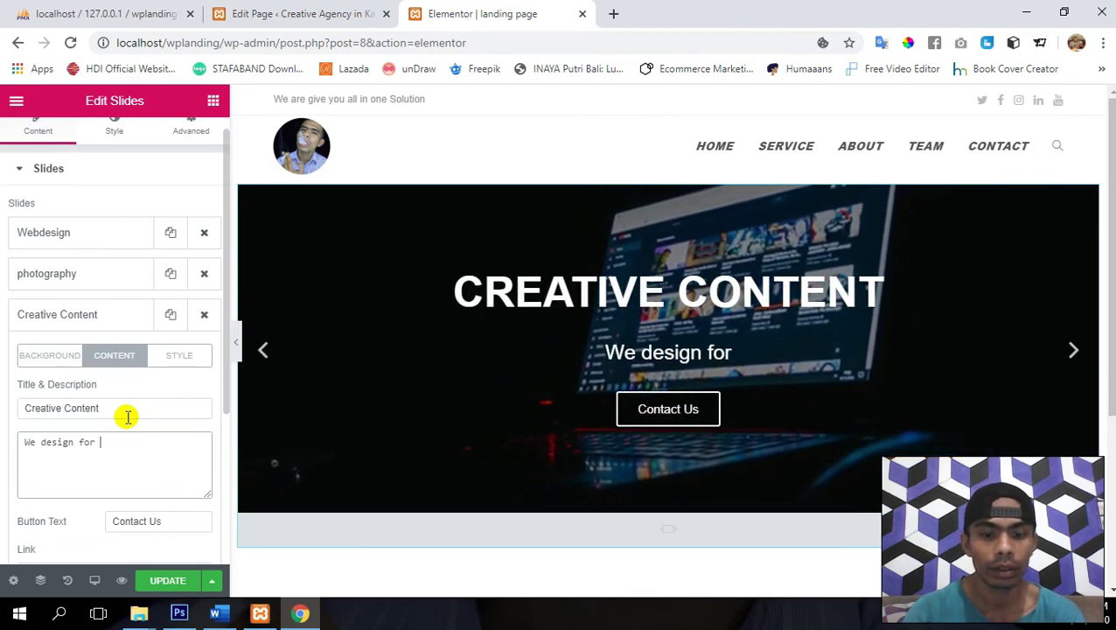
{"action": "type", "text": "you"}
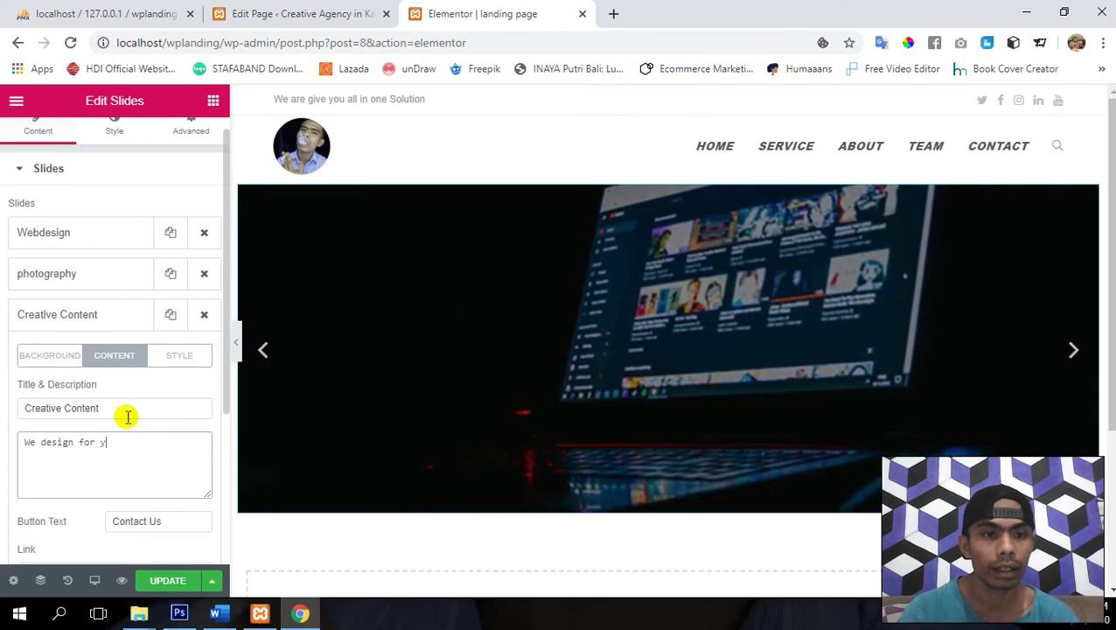
{"action": "key", "text": "BackSpace"}
{"action": "key", "text": "BackSpace"}
{"action": "key", "text": "BackSpace"}
{"action": "key", "text": "BackSpace"}
{"action": "key", "text": "BackSpace"}
{"action": "key", "text": "BackSpace"}
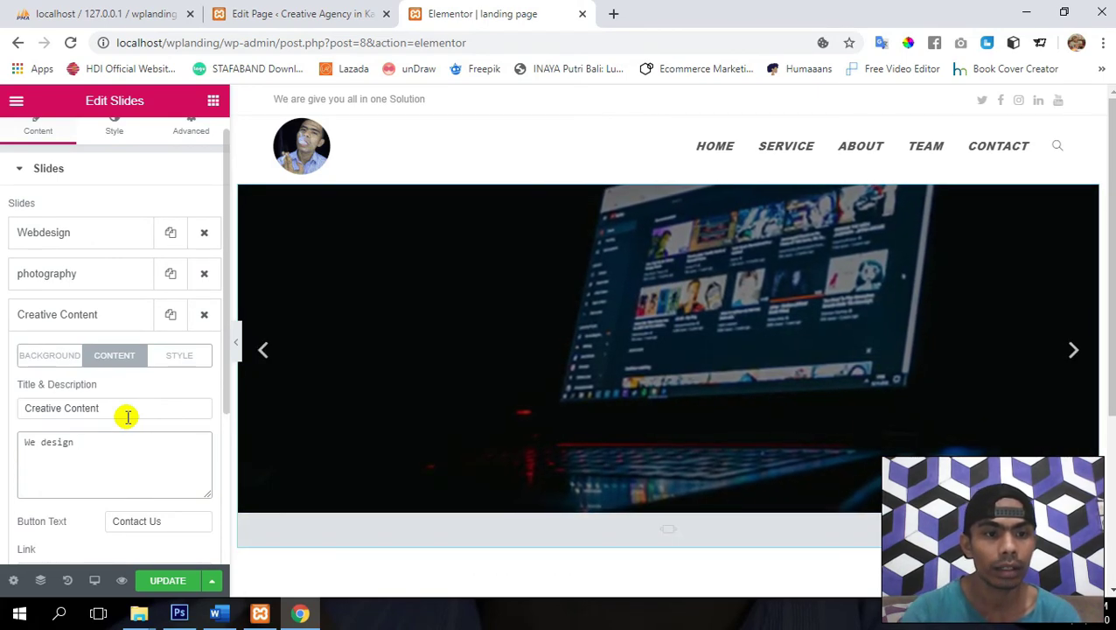
{"action": "type", "text": "the"}
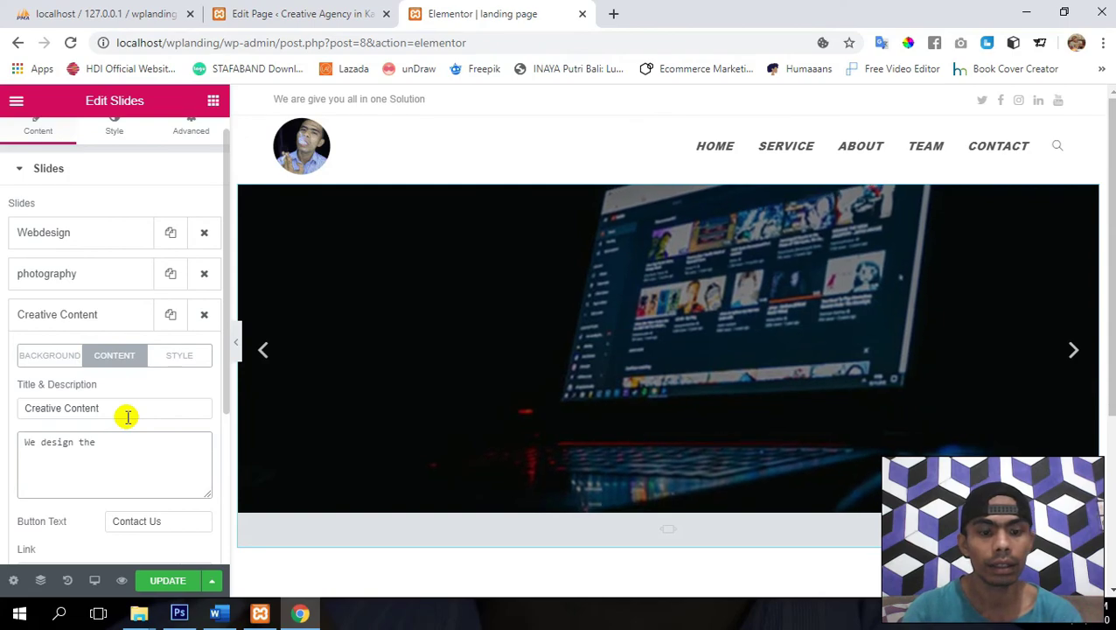
{"action": "type", "text": " repre"}
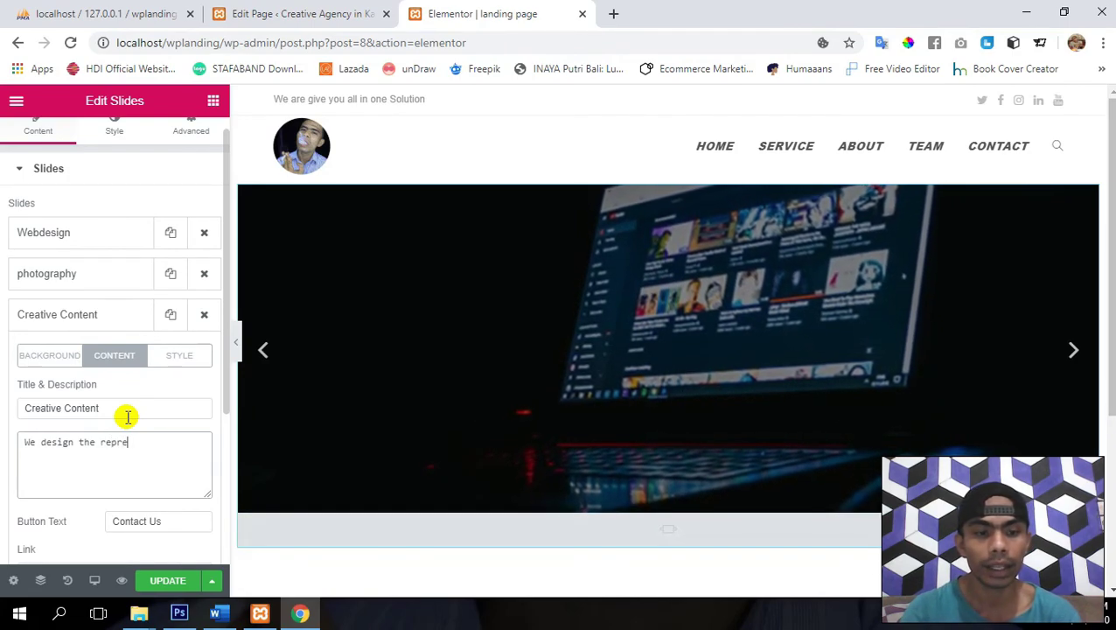
{"action": "type", "text": "sen"}
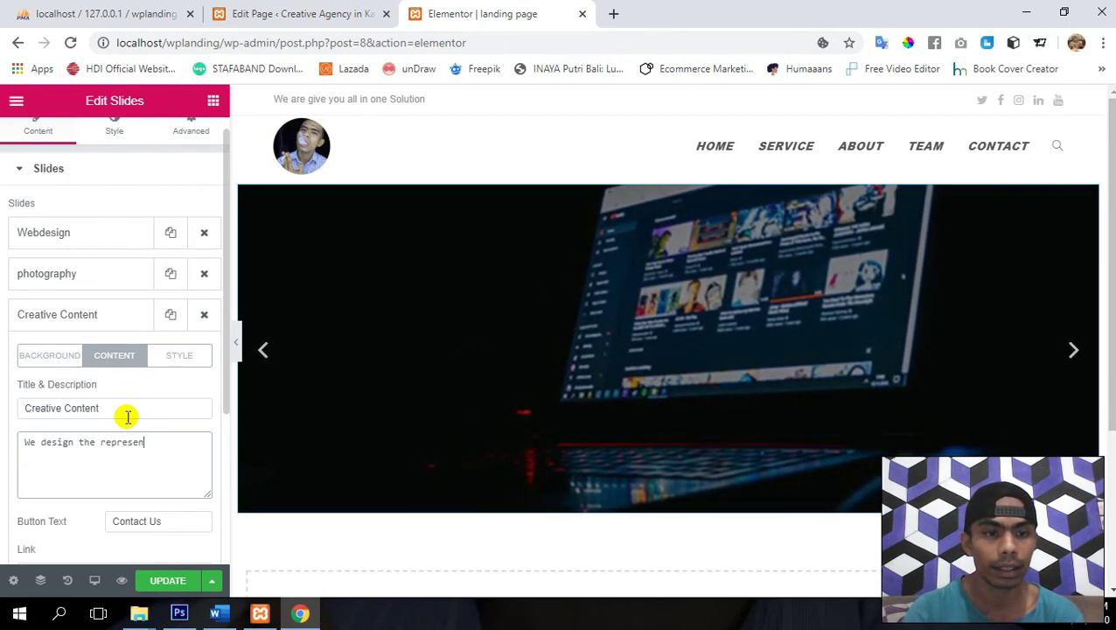
{"action": "type", "text": "tative"}
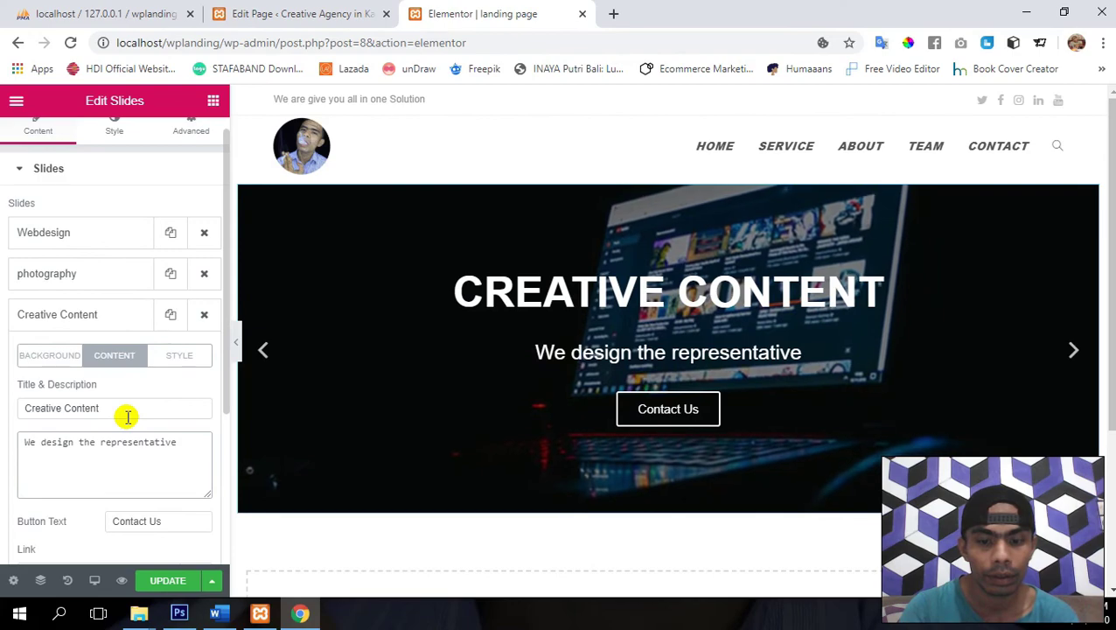
{"action": "type", "text": "pic"}
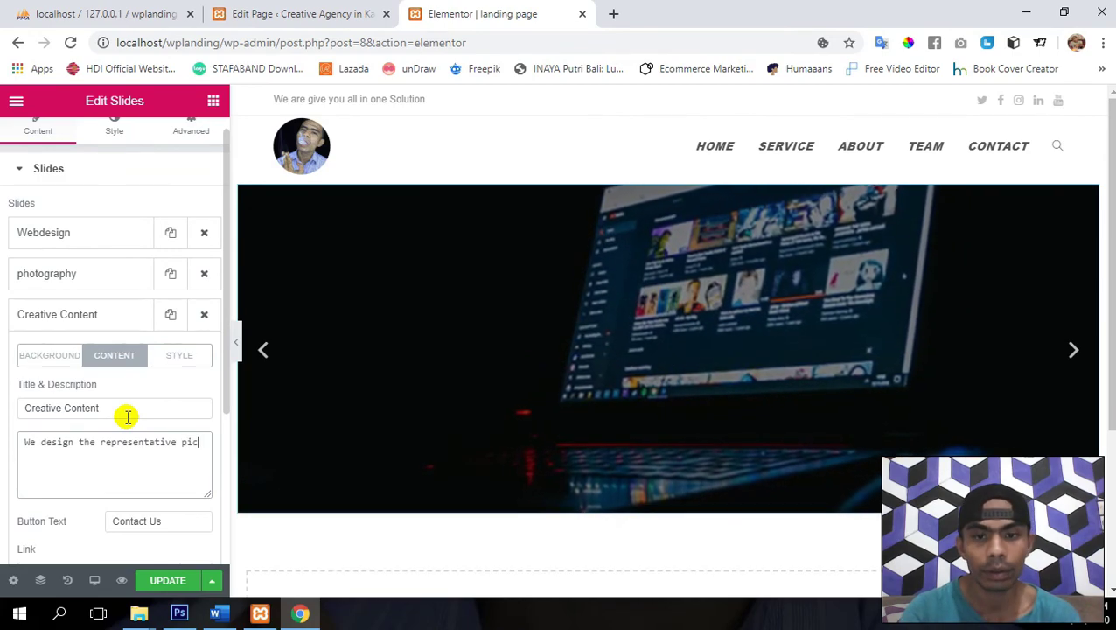
{"action": "type", "text": "image"}
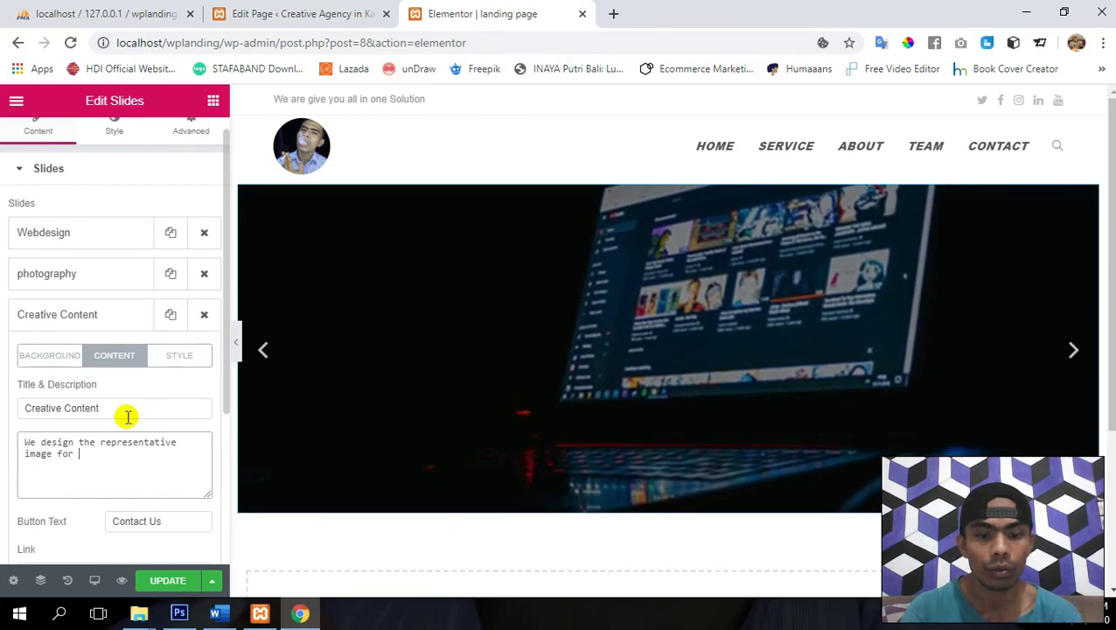
{"action": "type", "text": " for your Bi"}
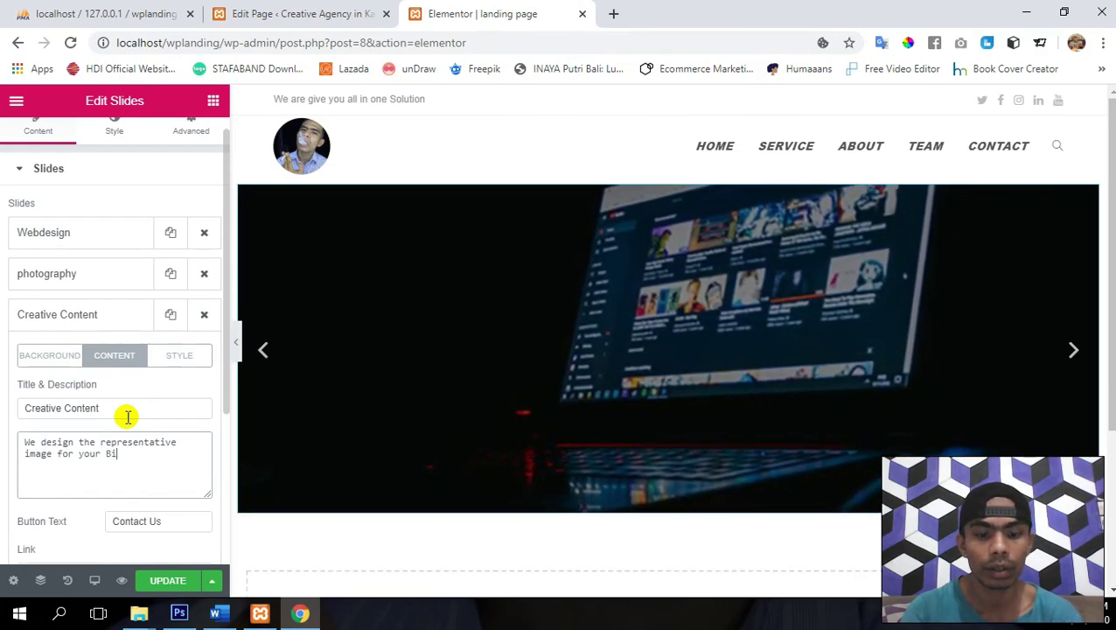
{"action": "type", "text": "snis"}
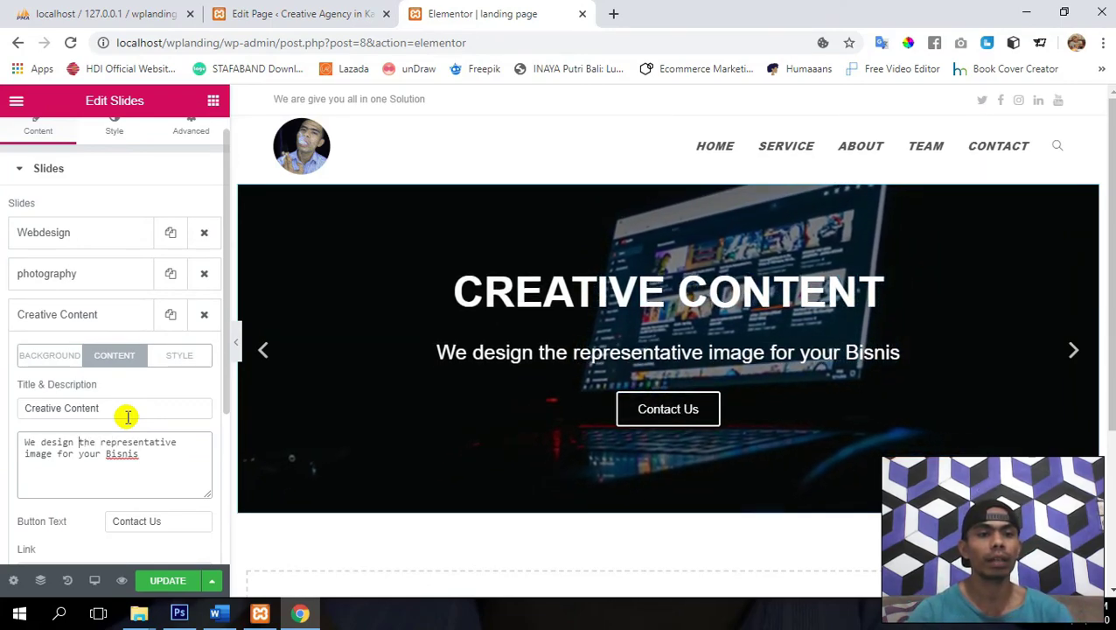
{"action": "key", "text": "BackSpace"}
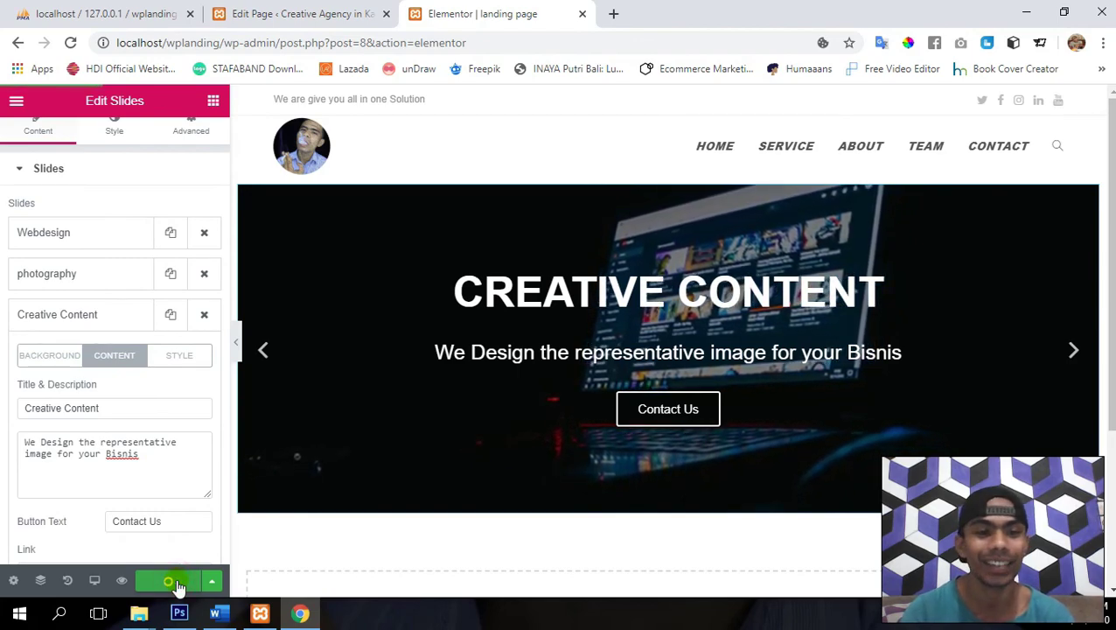
{"action": "left_click", "coordinate": [85, 320]}
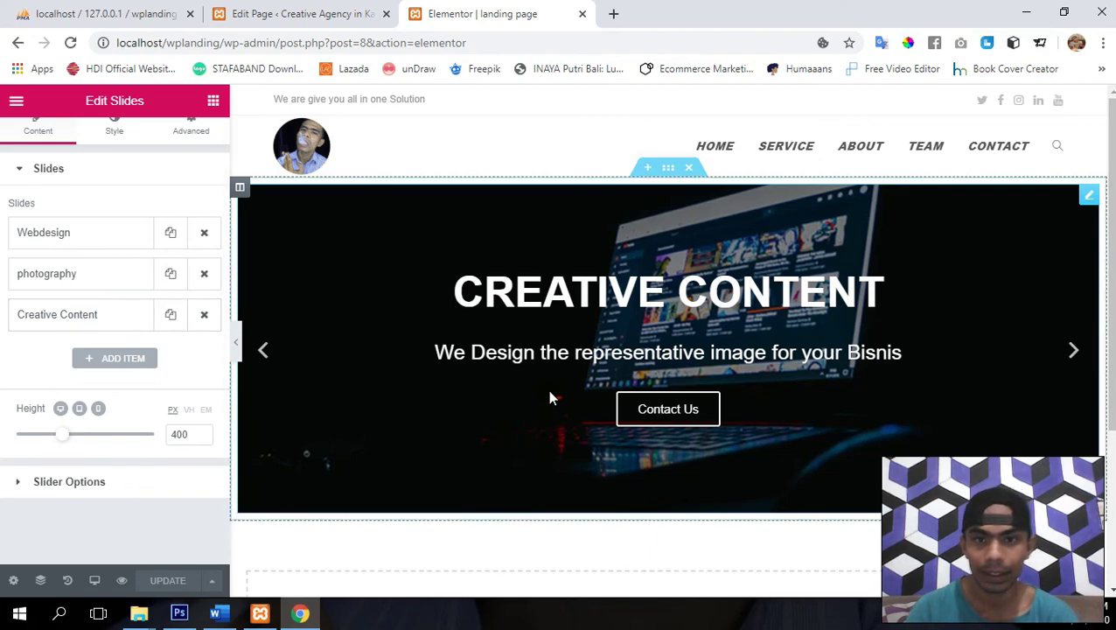
- Check the landing page's live slider in a preview tab, then return to the editor
{"action": "left_click", "coordinate": [121, 580]}
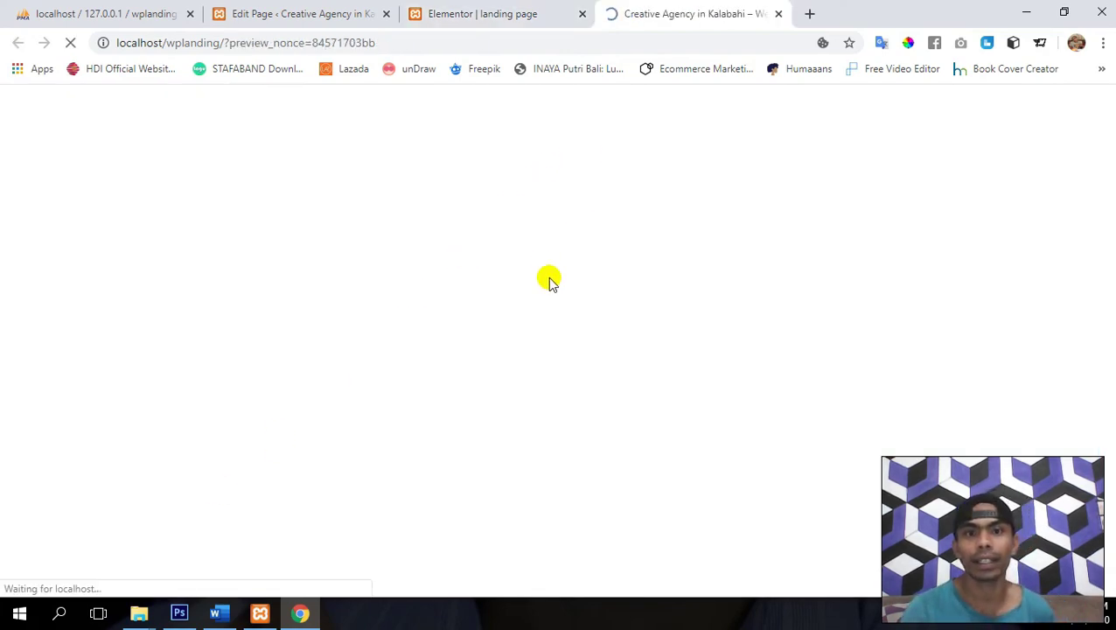
{"action": "scroll", "coordinate": [550, 281], "scroll_direction": "down", "scroll_amount": 1}
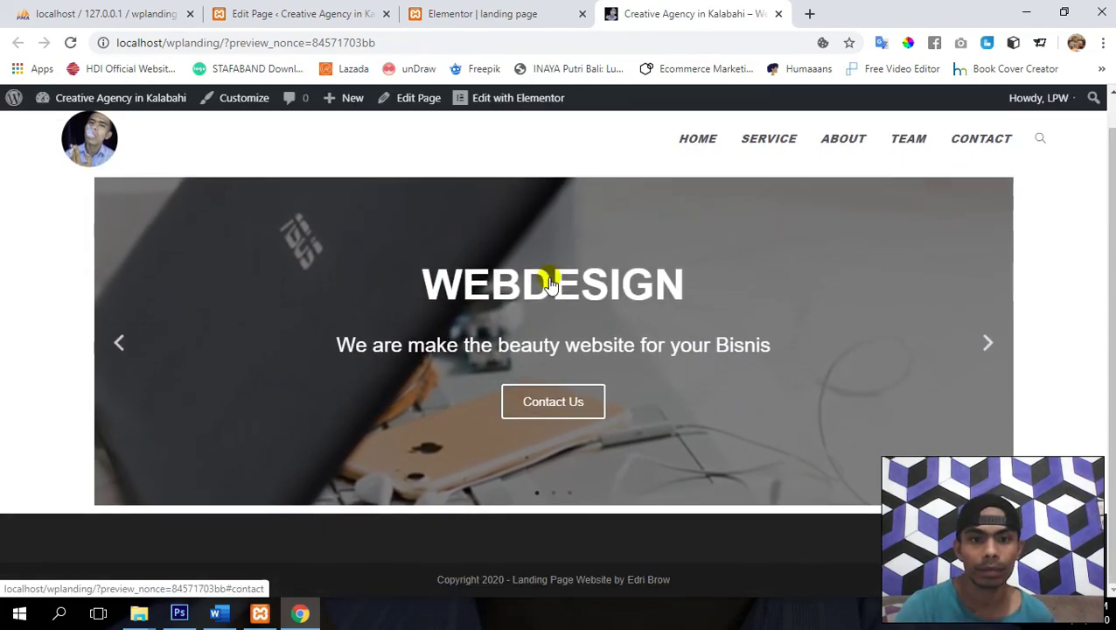
{"action": "scroll", "coordinate": [549, 282], "scroll_direction": "up", "scroll_amount": 1}
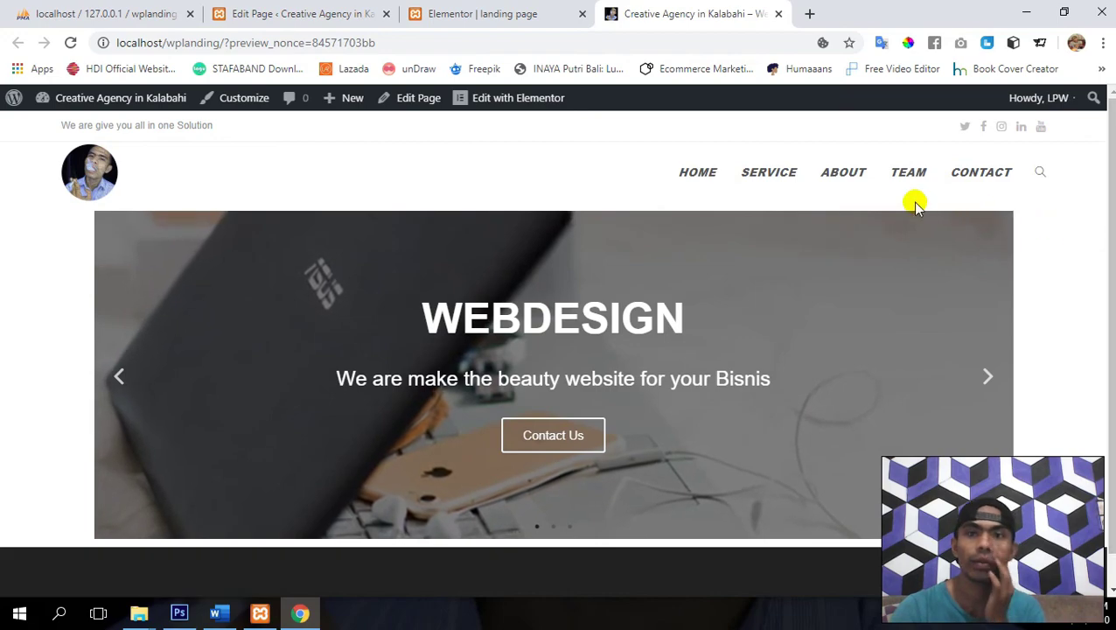
{"action": "left_click", "coordinate": [504, 11]}
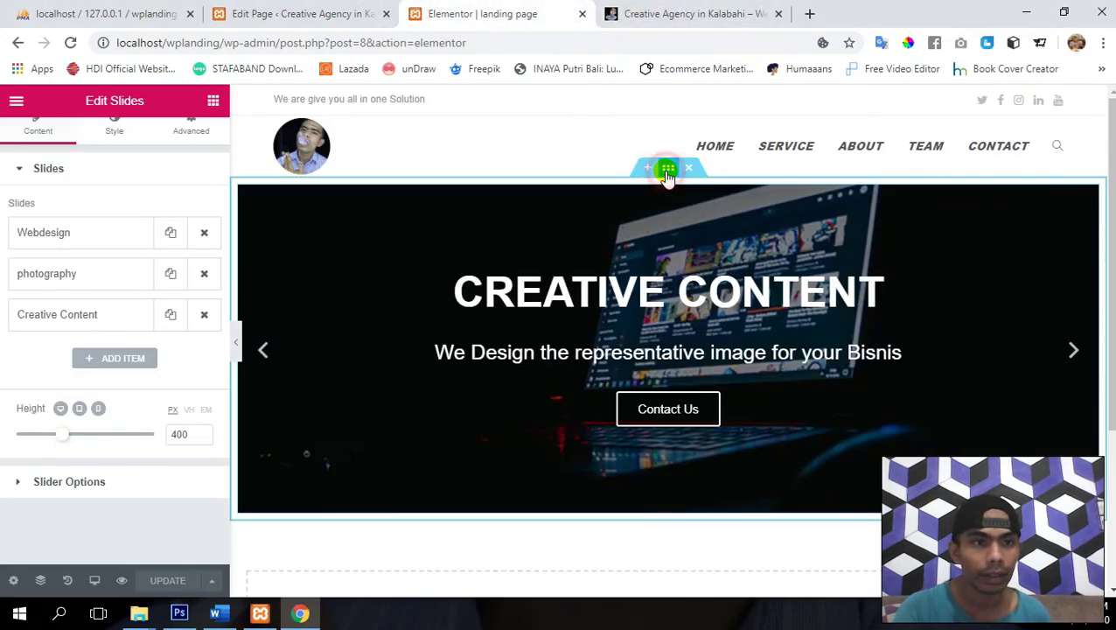
- Stretch the slider section with Full Width content, save, and view it in the preview
{"action": "left_click", "coordinate": [668, 169]}
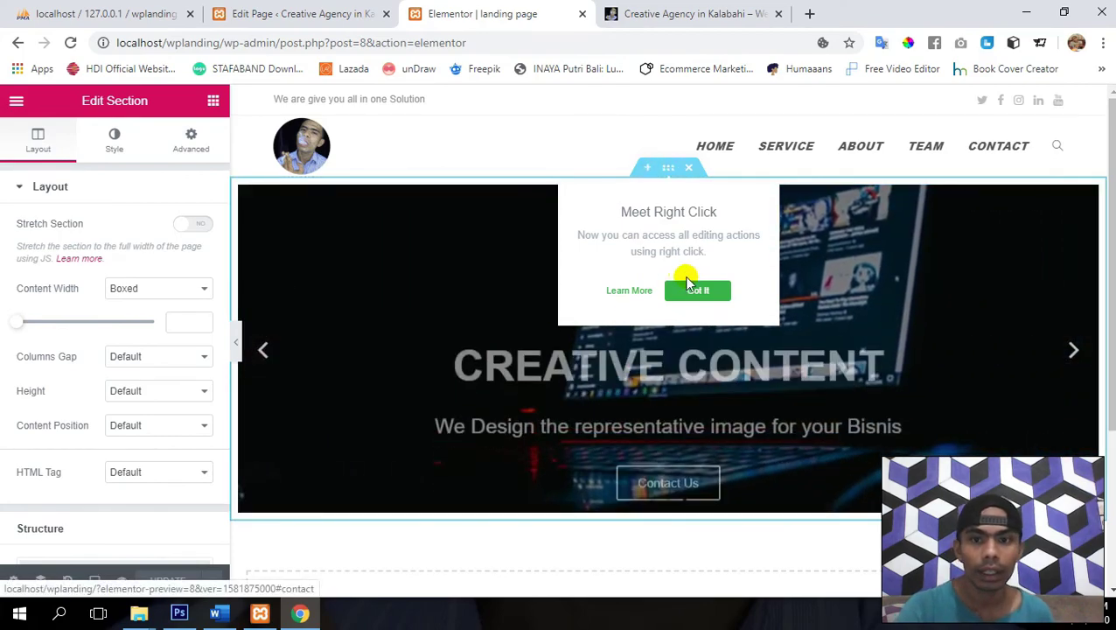
{"action": "left_click", "coordinate": [699, 291]}
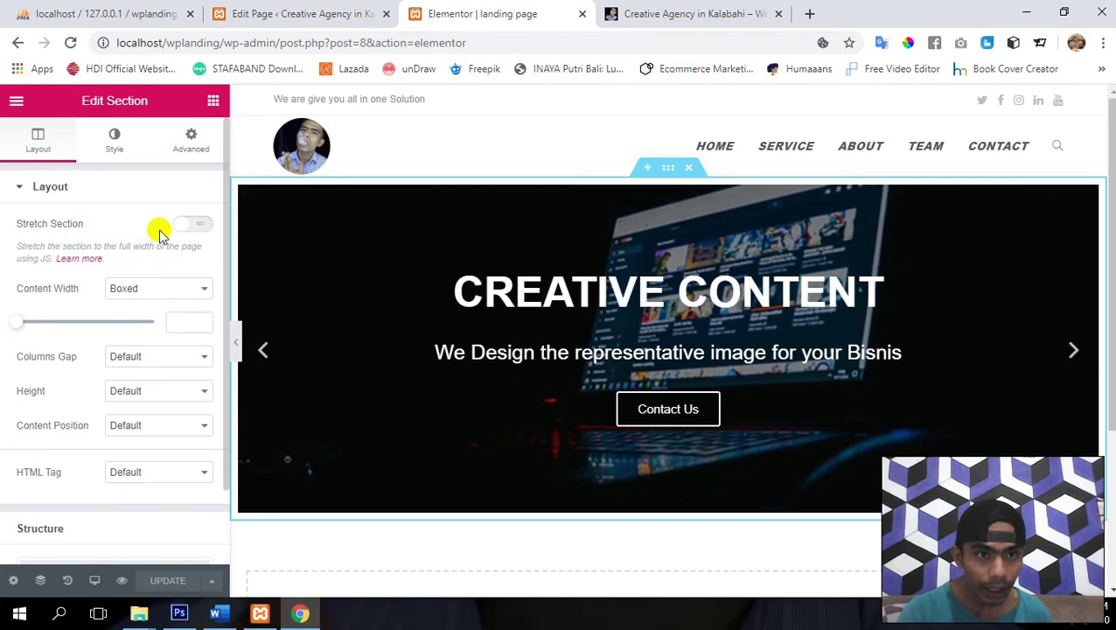
{"action": "left_click", "coordinate": [189, 229]}
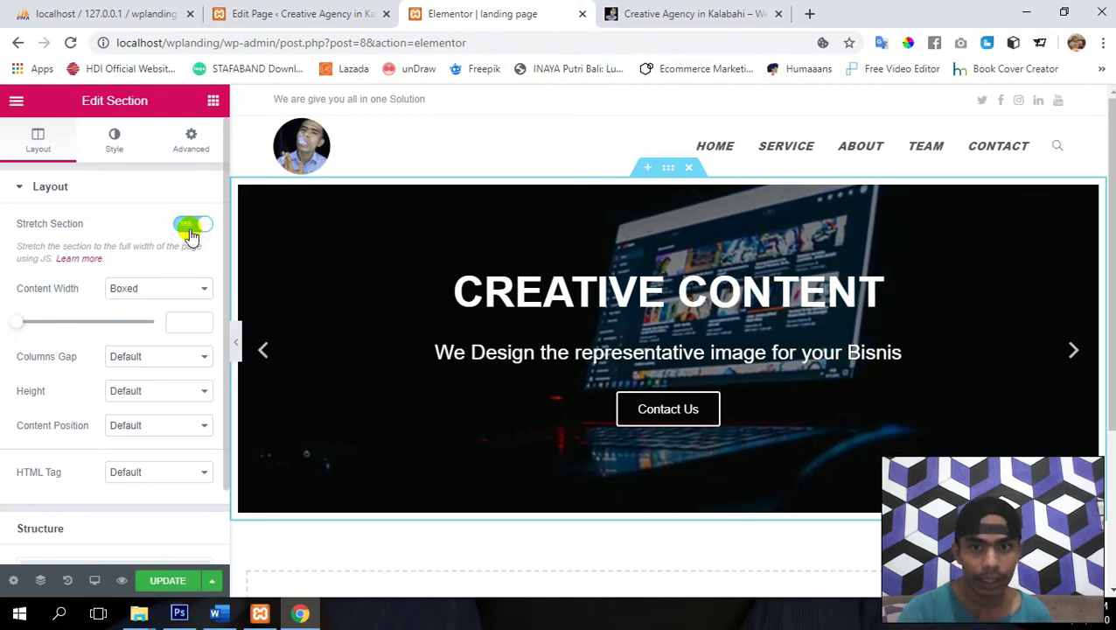
{"action": "left_click", "coordinate": [155, 291]}
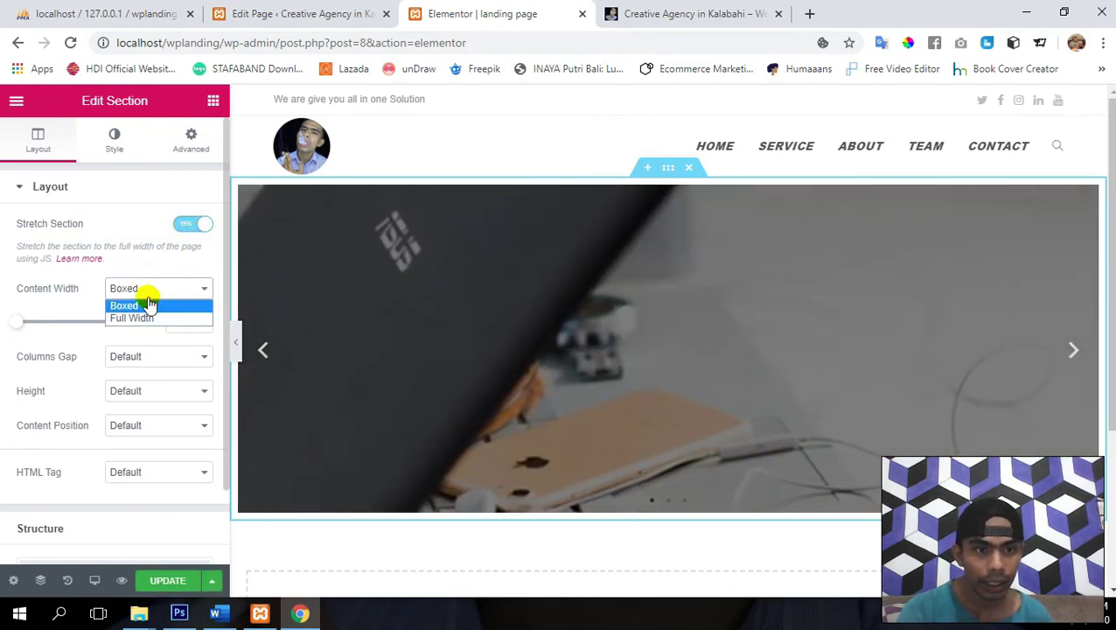
{"action": "left_click", "coordinate": [149, 318]}
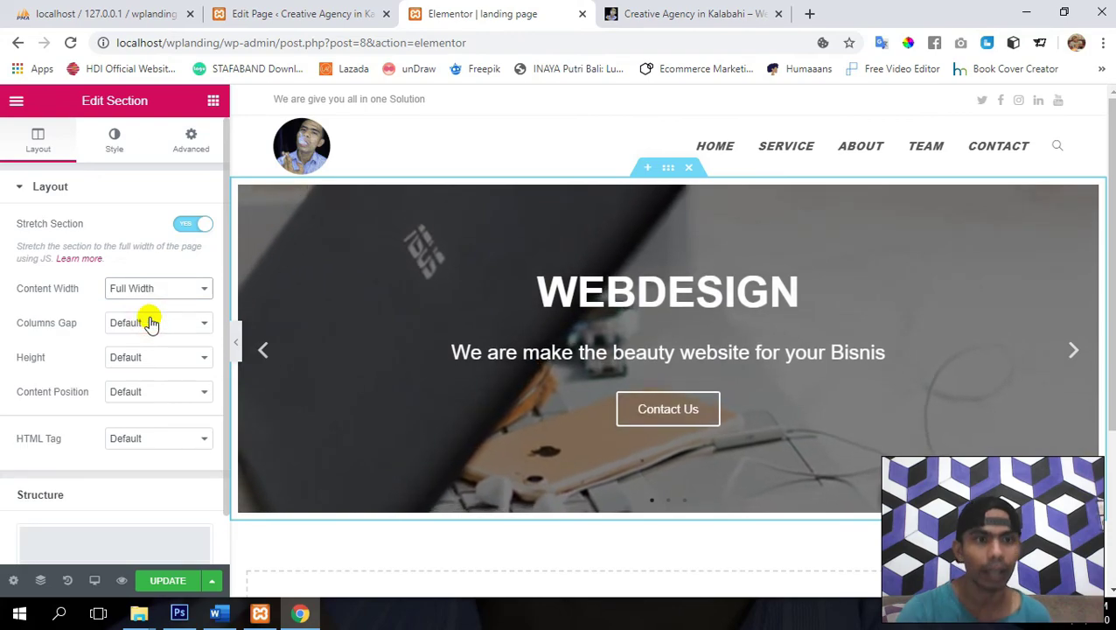
{"action": "left_click", "coordinate": [163, 581]}
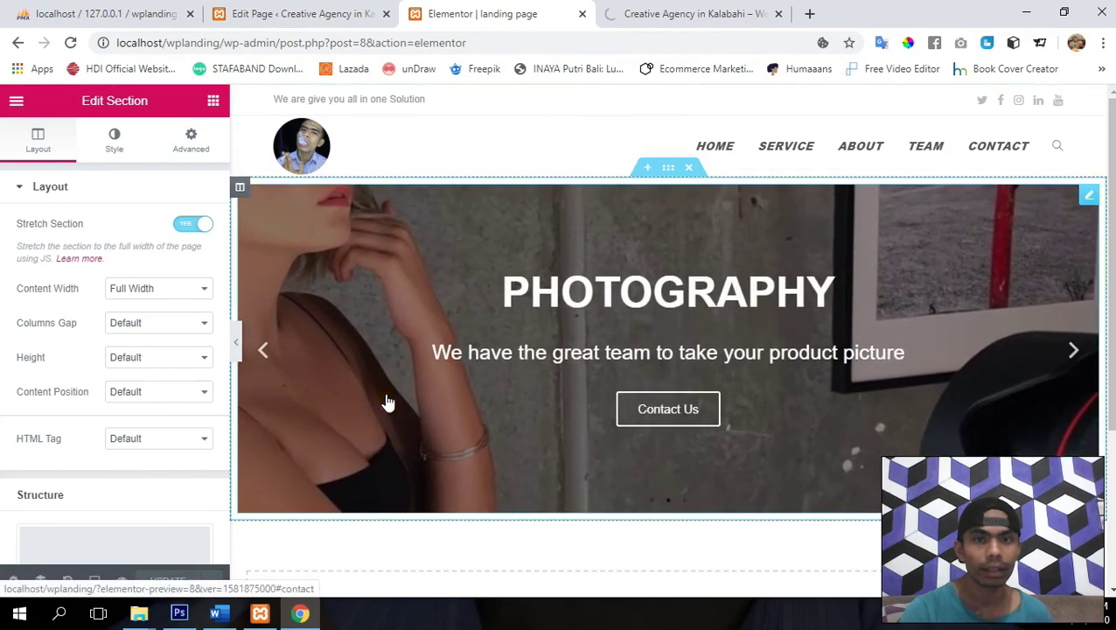
{"action": "left_click", "coordinate": [707, 11]}
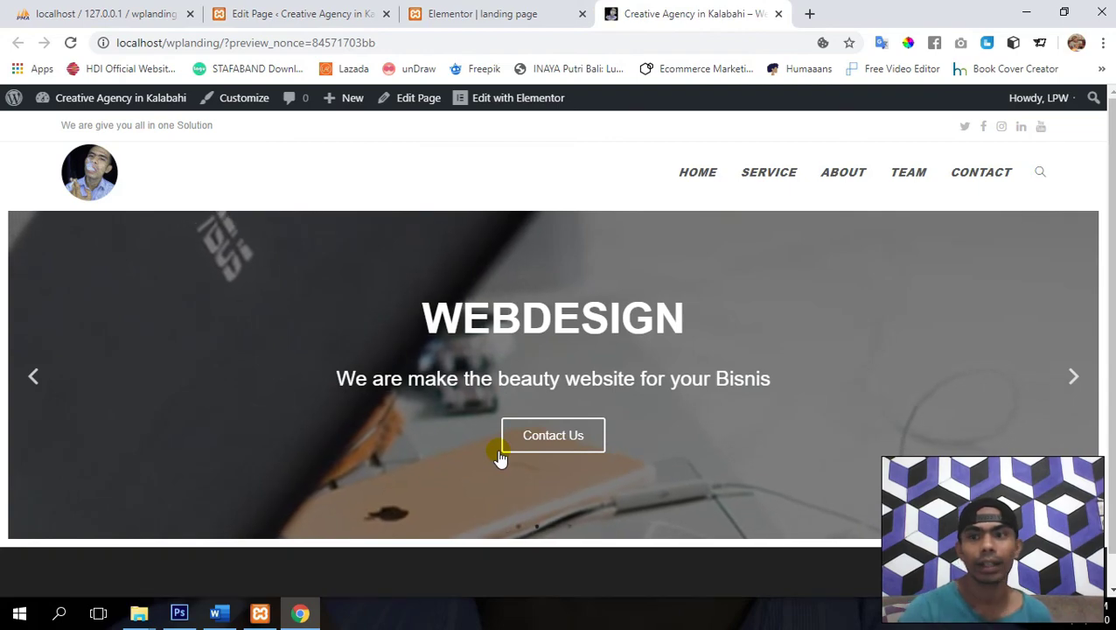
- Scroll the preview to watch the full-width slider, then return to the Elementor tab
{"action": "scroll", "coordinate": [500, 457], "scroll_direction": "down", "scroll_amount": 1}
{"action": "scroll", "coordinate": [501, 457], "scroll_direction": "up", "scroll_amount": 1}
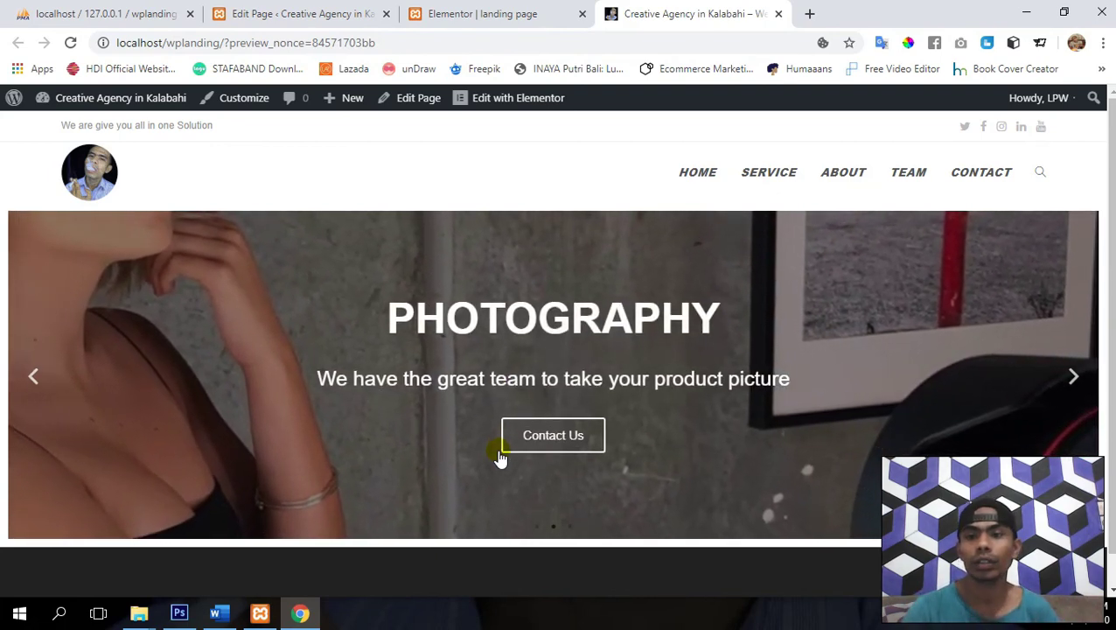
{"action": "scroll", "coordinate": [499, 457], "scroll_direction": "down", "scroll_amount": 1}
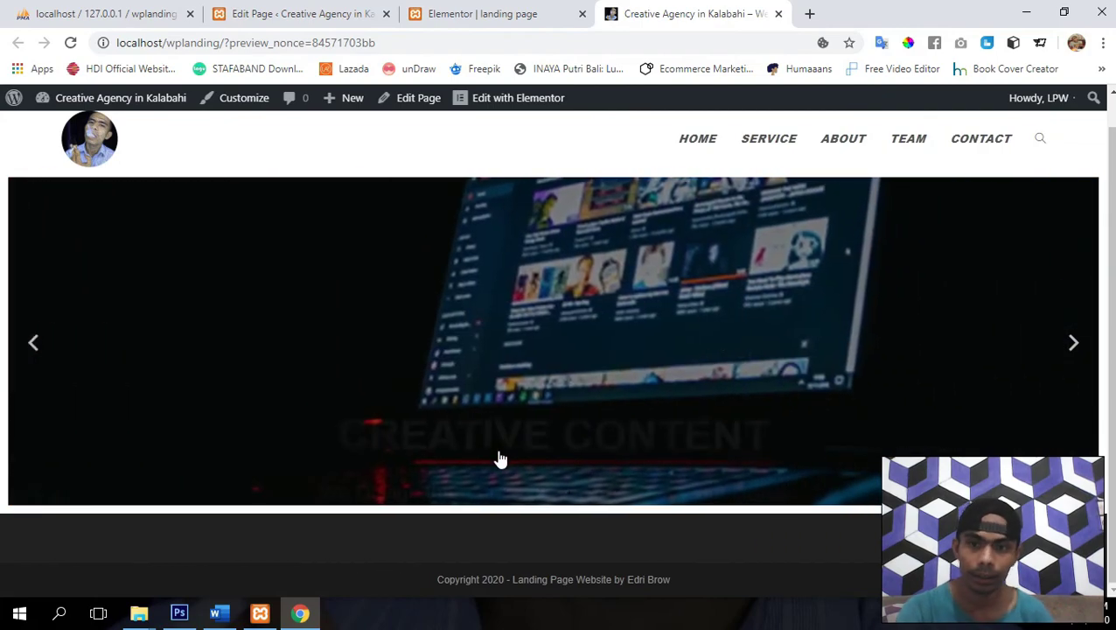
{"action": "scroll", "coordinate": [499, 457], "scroll_direction": "up", "scroll_amount": 1}
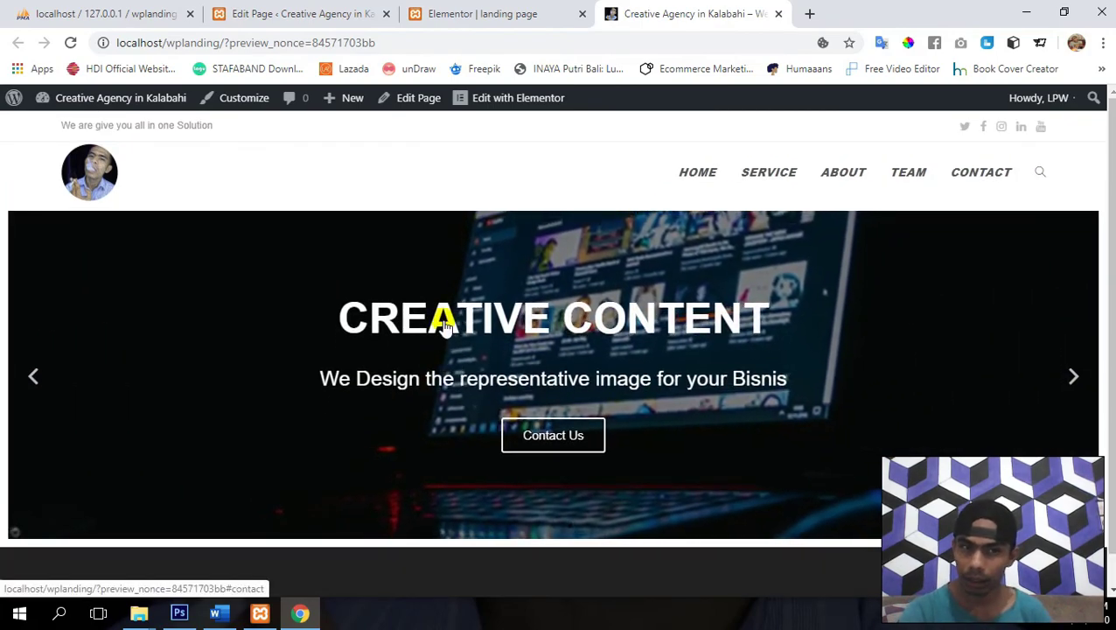
{"action": "scroll", "coordinate": [445, 322], "scroll_direction": "down", "scroll_amount": 1}
{"action": "scroll", "coordinate": [216, 341], "scroll_direction": "up", "scroll_amount": 1}
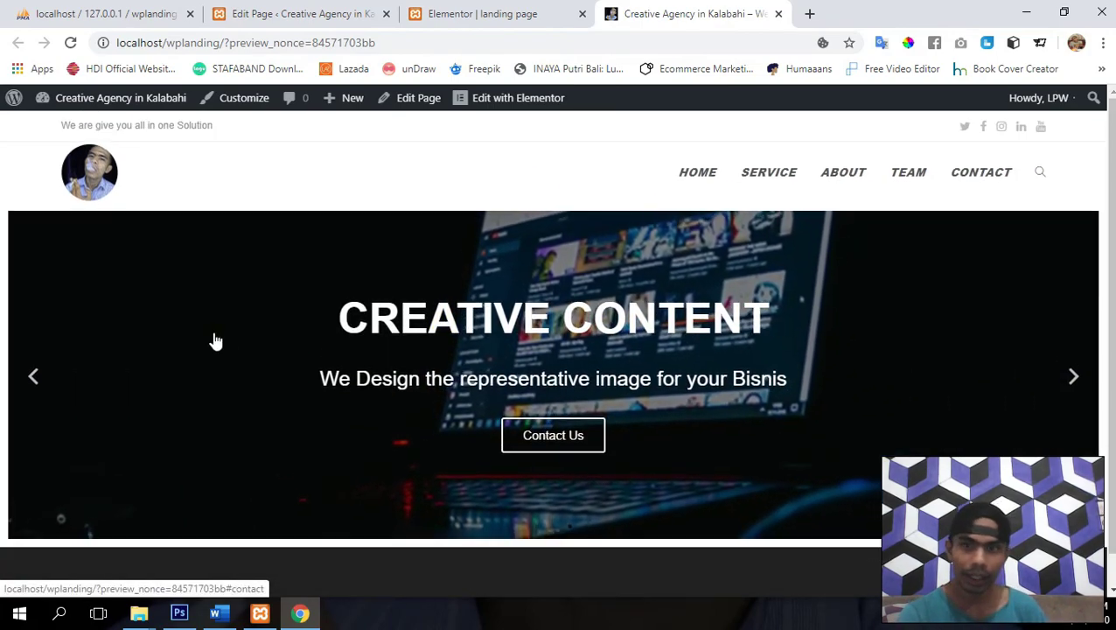
{"action": "left_click", "coordinate": [492, 10]}
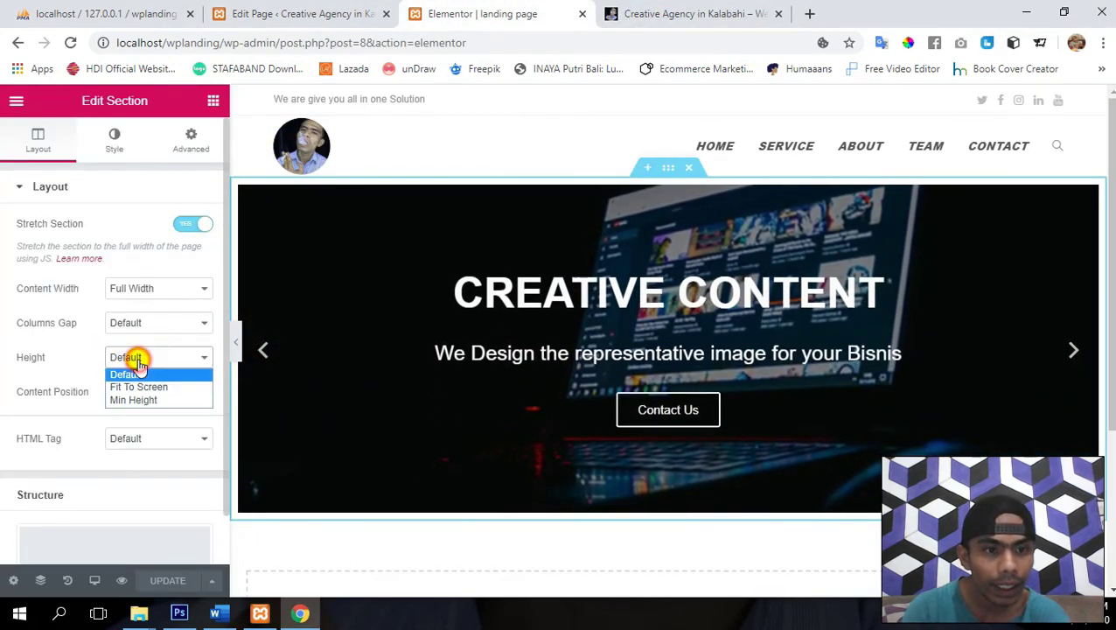
- Set the hero section's Height to Min Height of 211 px and save
{"action": "left_click", "coordinate": [137, 405]}
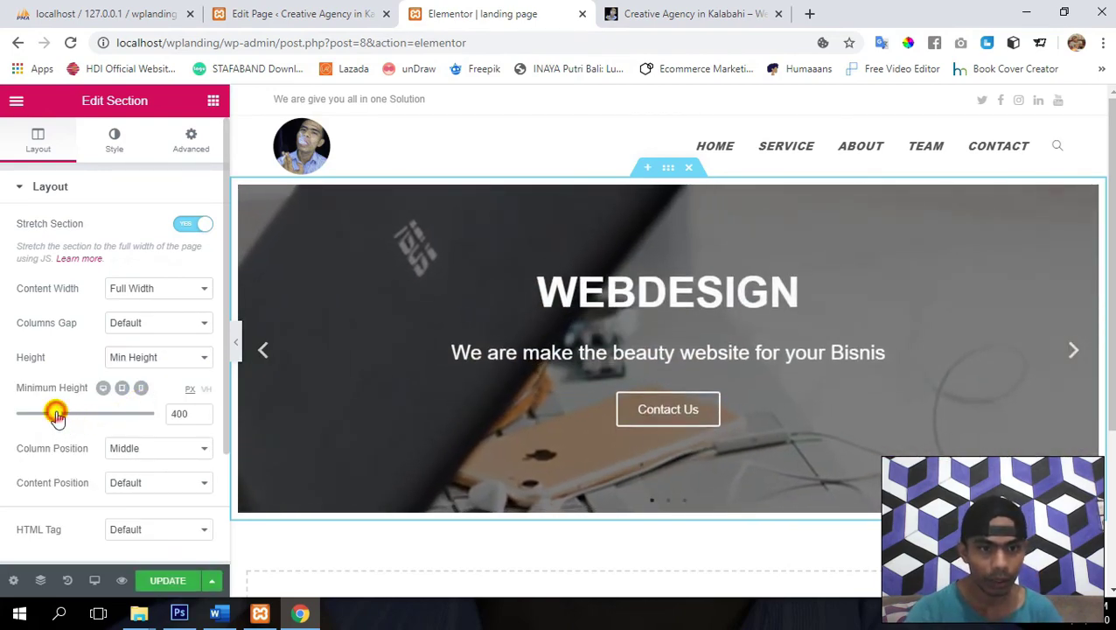
{"action": "mouse_move", "coordinate": [55, 415]}
{"action": "left_mouse_down"}
{"action": "mouse_move", "coordinate": [75, 416]}
{"action": "mouse_move", "coordinate": [39, 419]}
{"action": "left_mouse_up"}
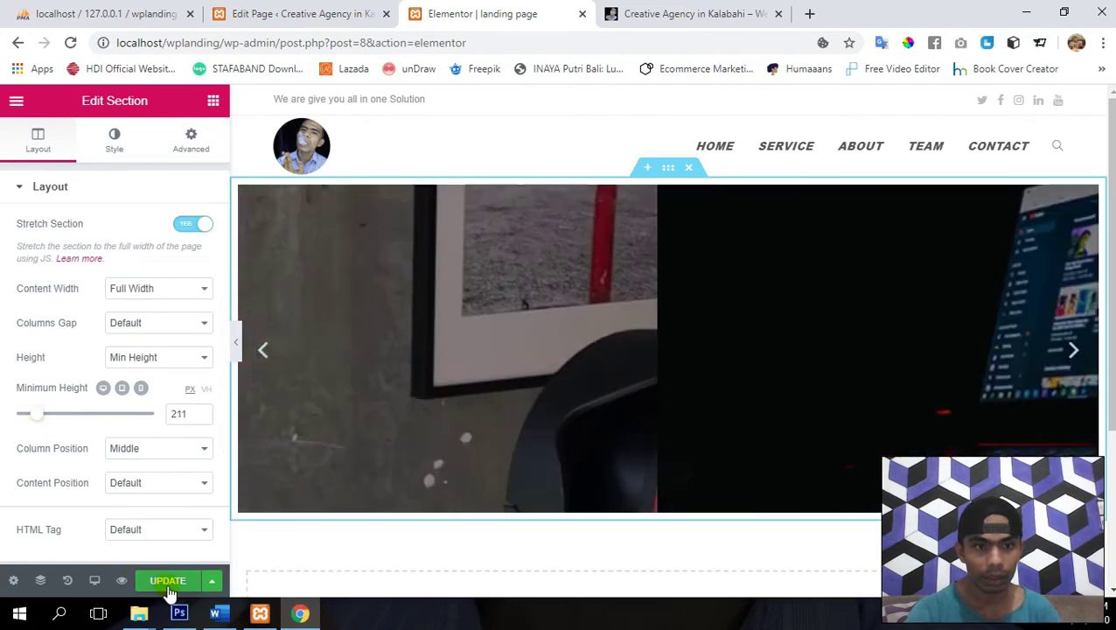
{"action": "left_click", "coordinate": [169, 587]}
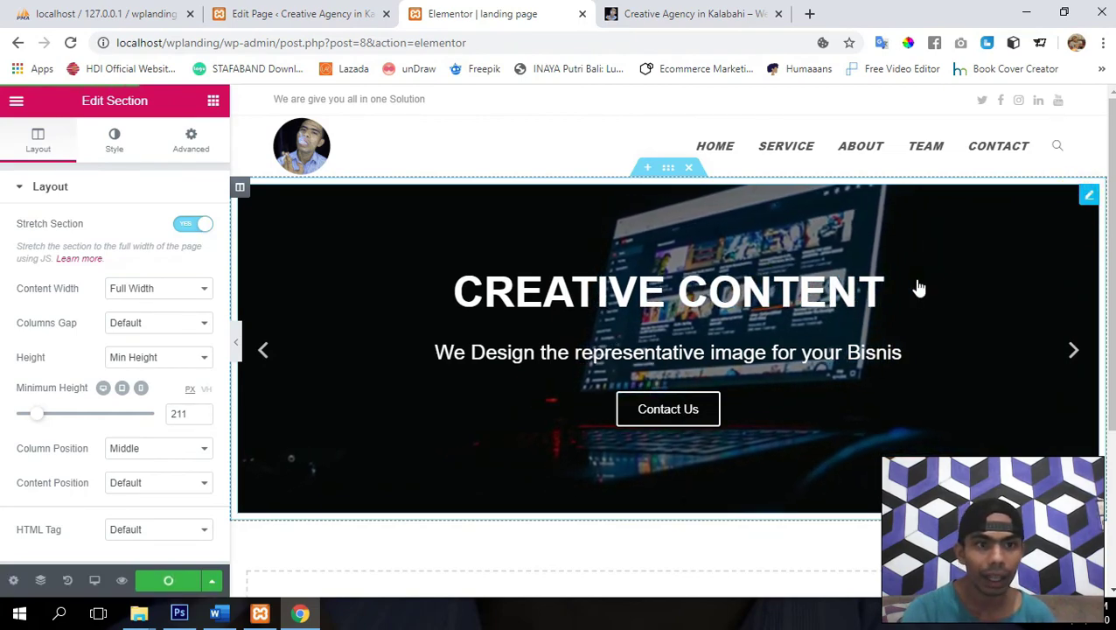
{"action": "left_click", "coordinate": [1089, 197]}
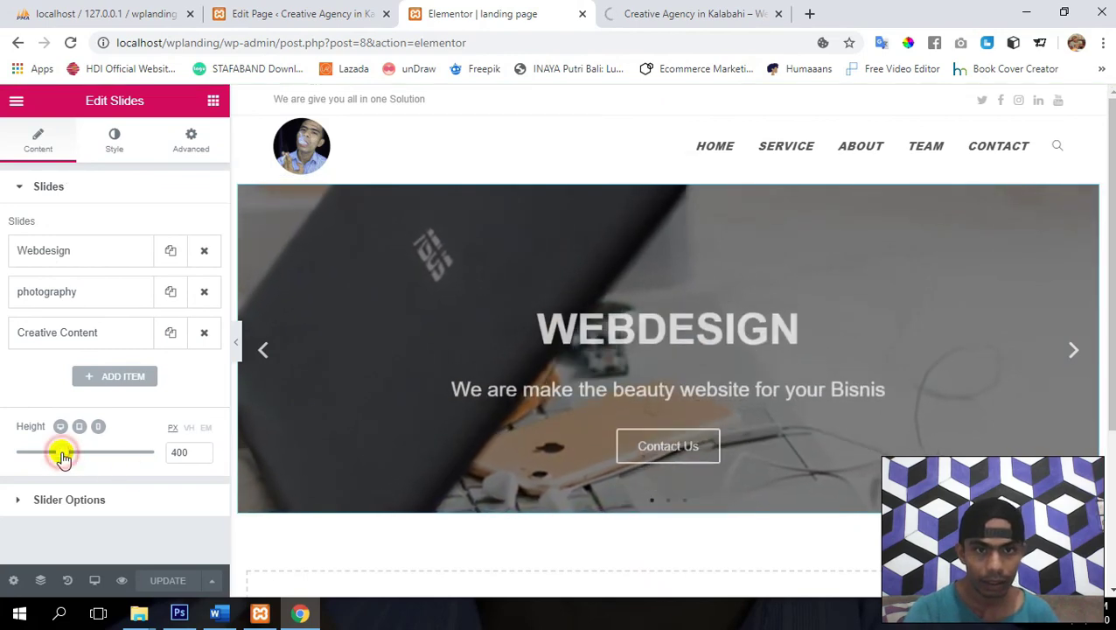
- Try a 500 px slider height in the preview, then settle on 450 px and save
{"action": "mouse_move", "coordinate": [63, 456]}
{"action": "left_mouse_down"}
{"action": "mouse_move", "coordinate": [96, 456]}
{"action": "mouse_move", "coordinate": [82, 456]}
{"action": "left_mouse_up"}
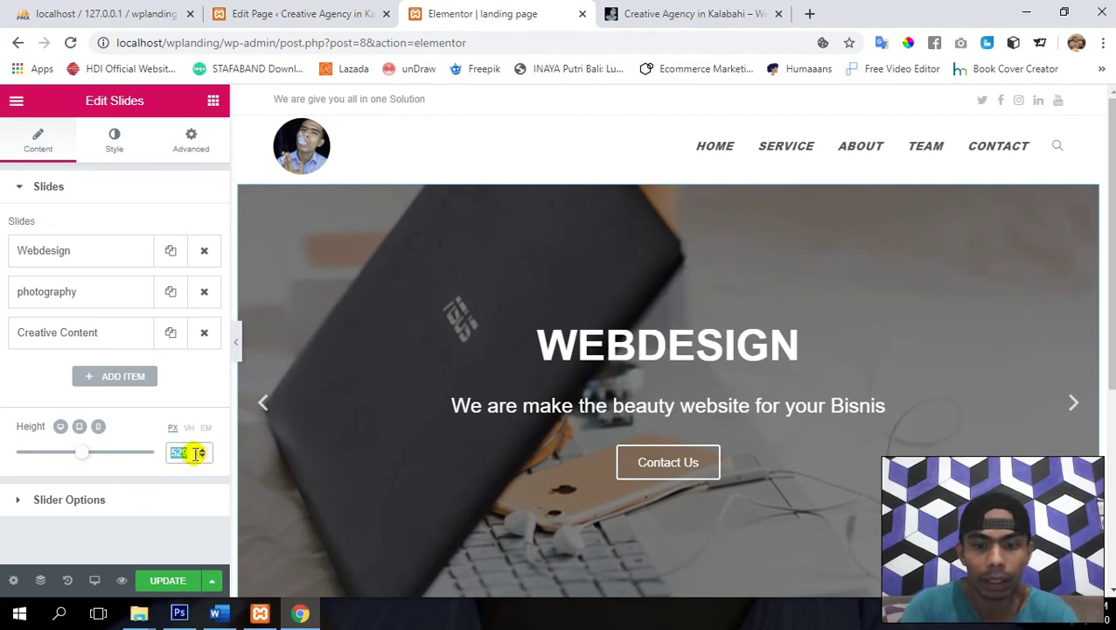
{"action": "type", "text": "500"}
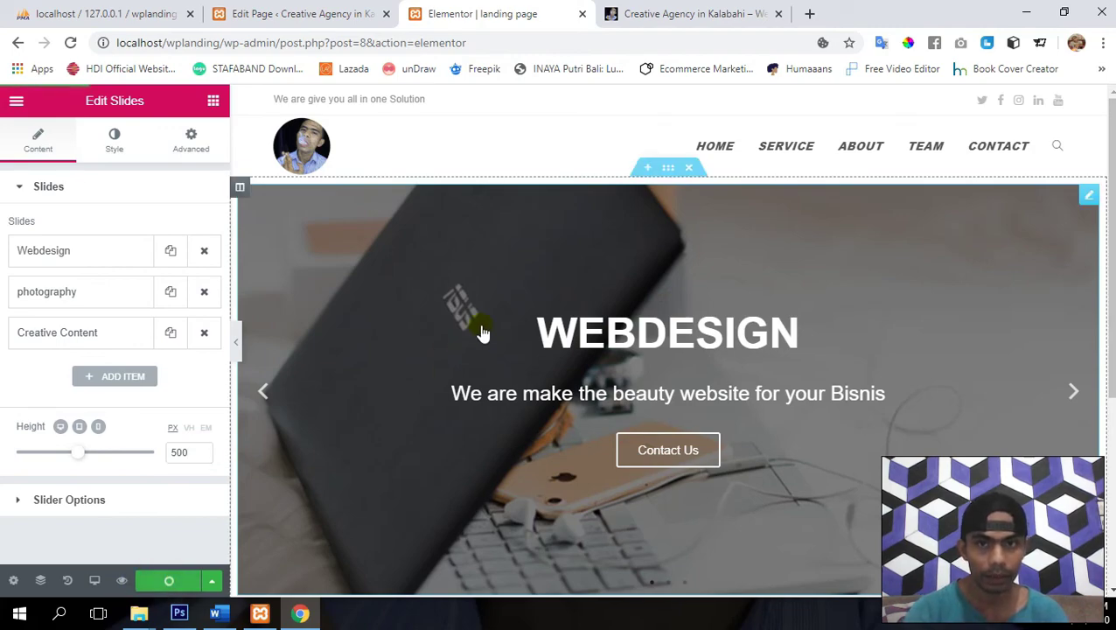
{"action": "left_click", "coordinate": [630, 12]}
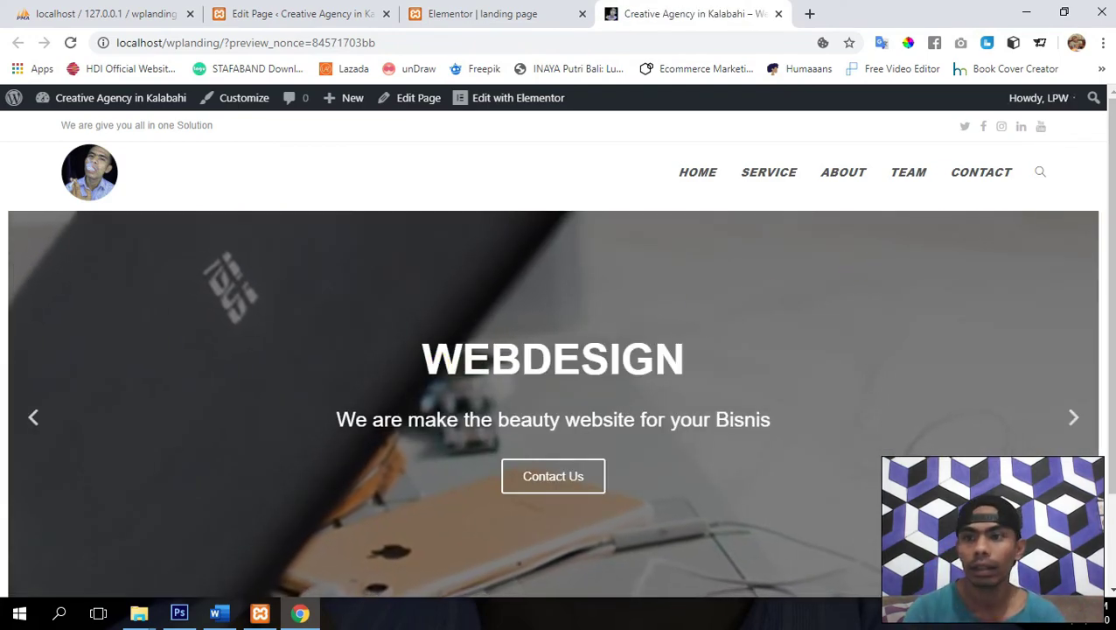
{"action": "scroll", "coordinate": [440, 369], "scroll_direction": "down", "scroll_amount": 1}
{"action": "scroll", "coordinate": [556, 352], "scroll_direction": "up", "scroll_amount": 2}
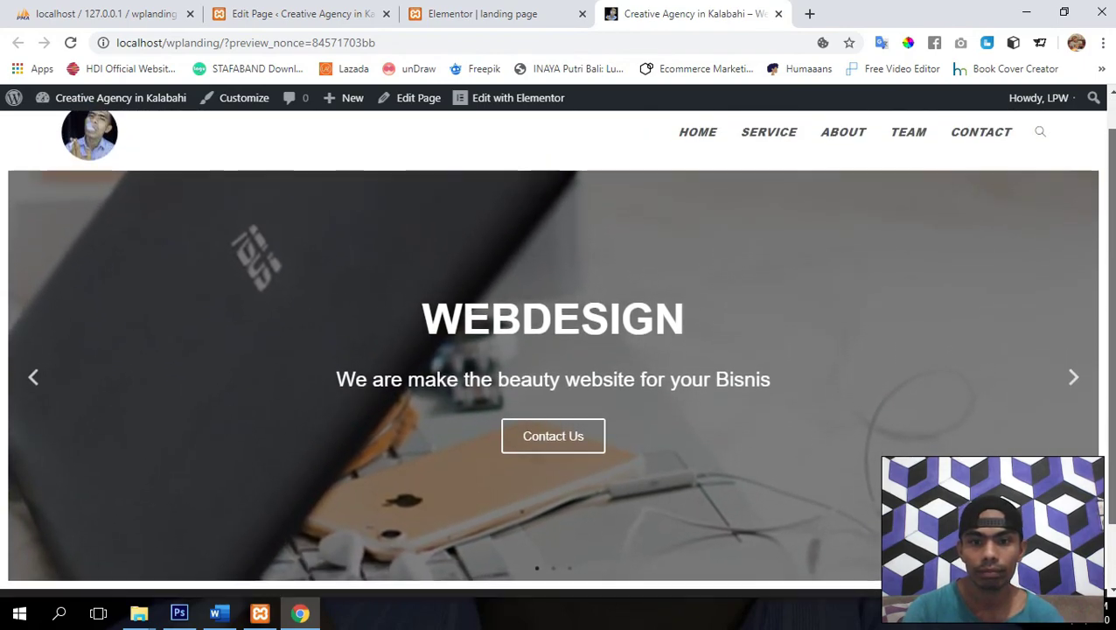
{"action": "left_click", "coordinate": [475, 11]}
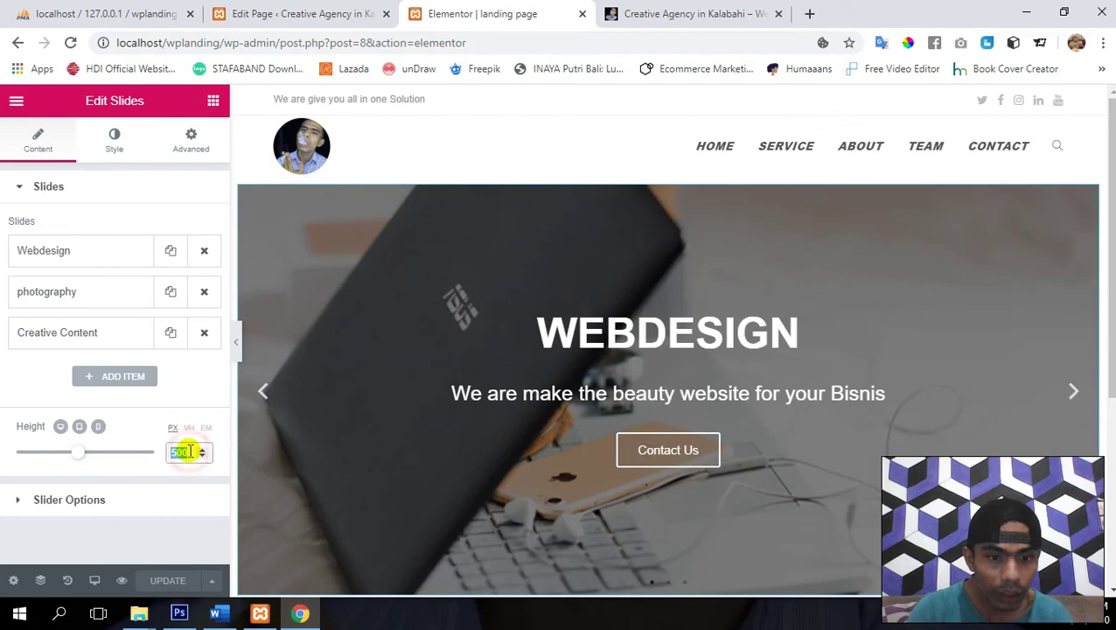
{"action": "type", "text": "450"}
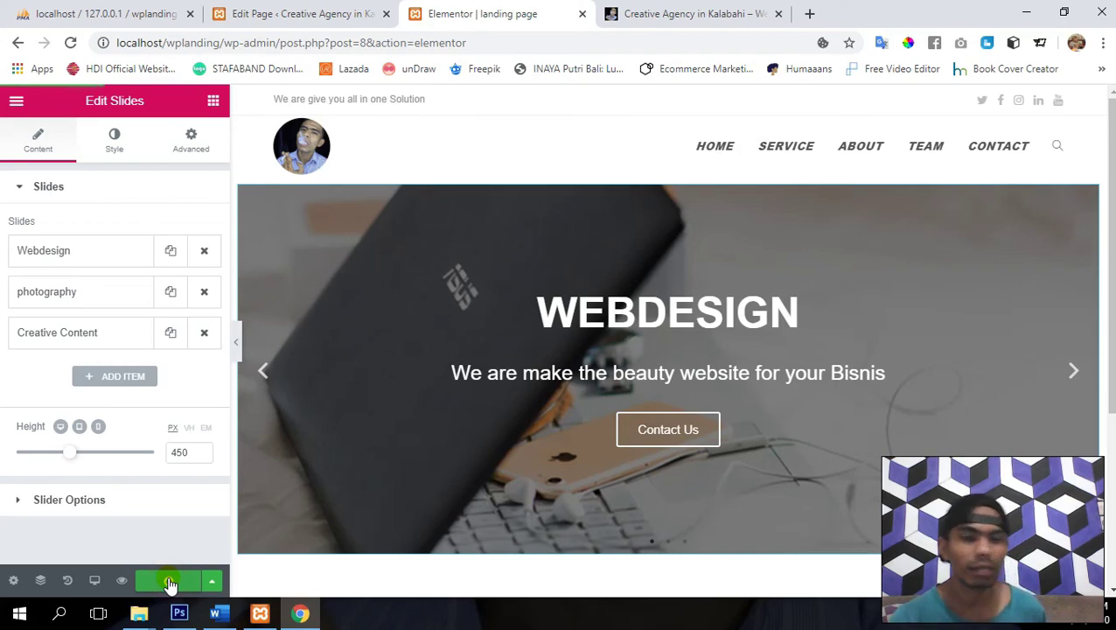
{"action": "left_click", "coordinate": [171, 583]}
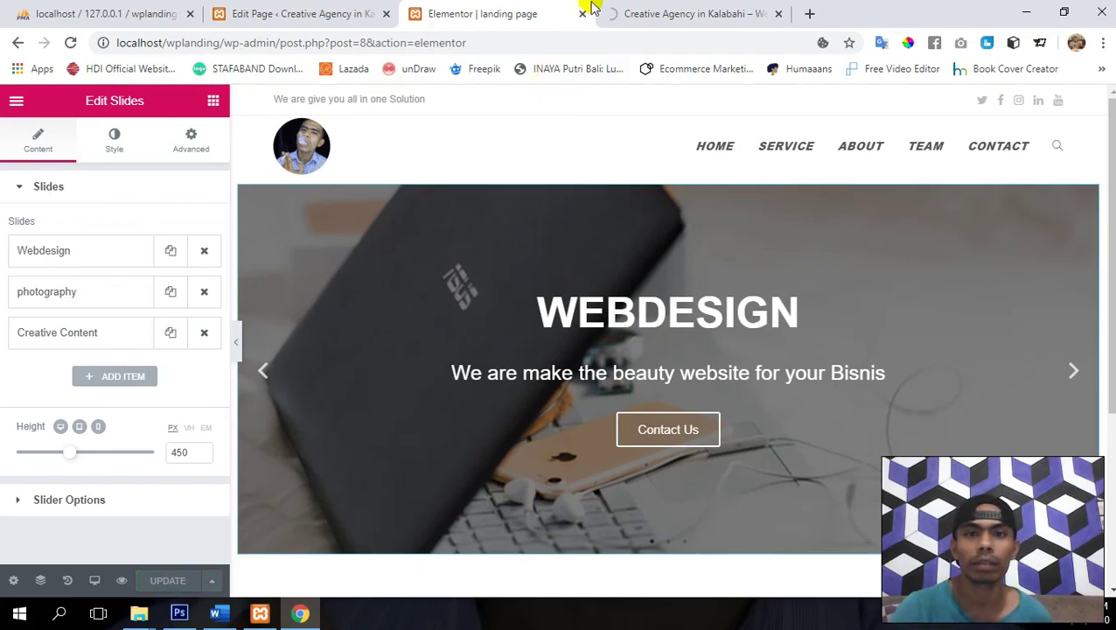
{"action": "left_click", "coordinate": [647, 13]}
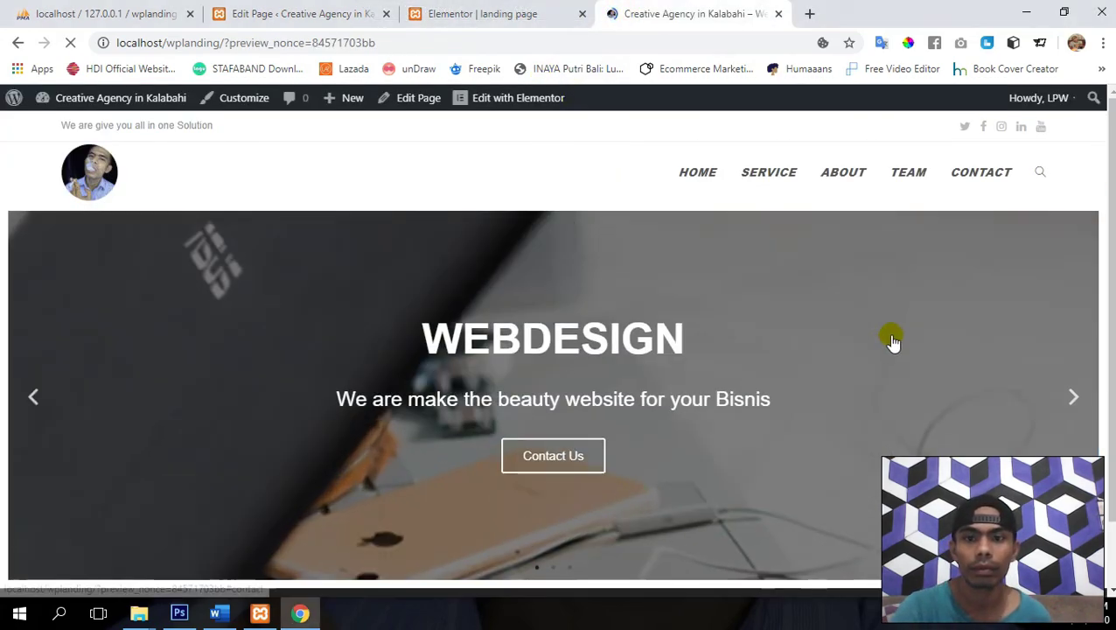
{"action": "scroll", "coordinate": [1107, 375], "scroll_direction": "down", "scroll_amount": 1}
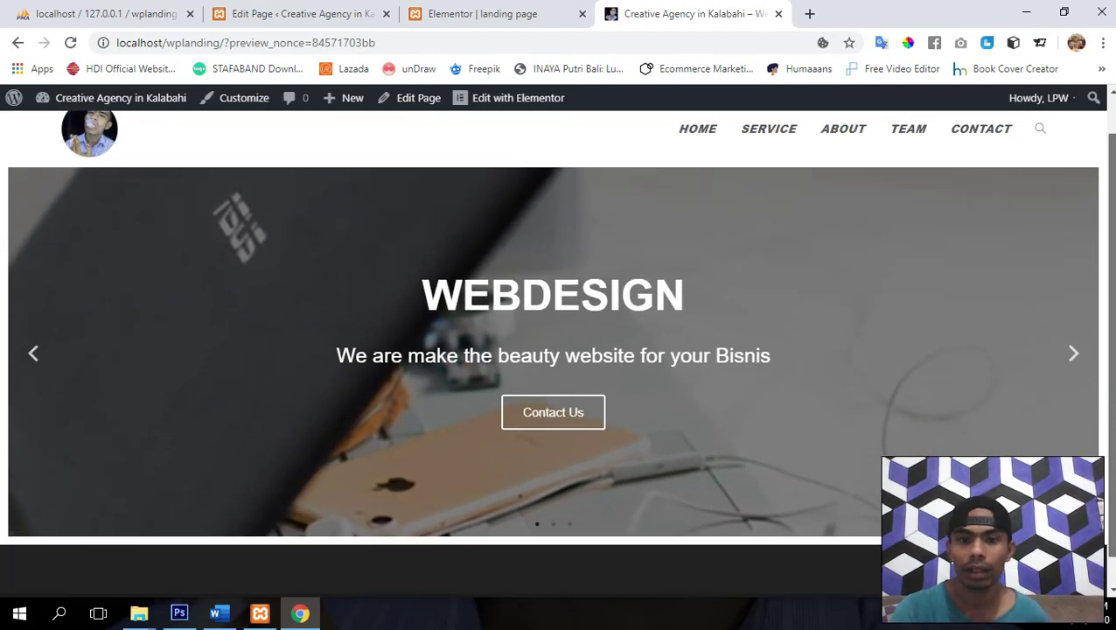
{"action": "scroll", "coordinate": [1107, 374], "scroll_direction": "up", "scroll_amount": 2}
{"action": "scroll", "coordinate": [1107, 398], "scroll_direction": "down", "scroll_amount": 1}
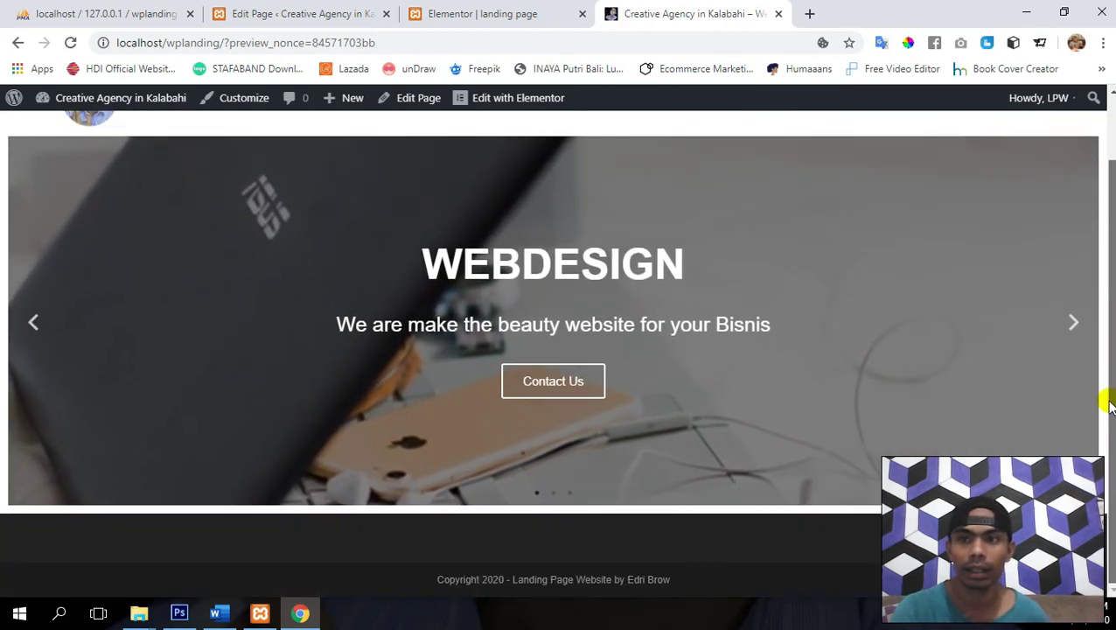
{"action": "scroll", "coordinate": [1107, 399], "scroll_direction": "up", "scroll_amount": 1}
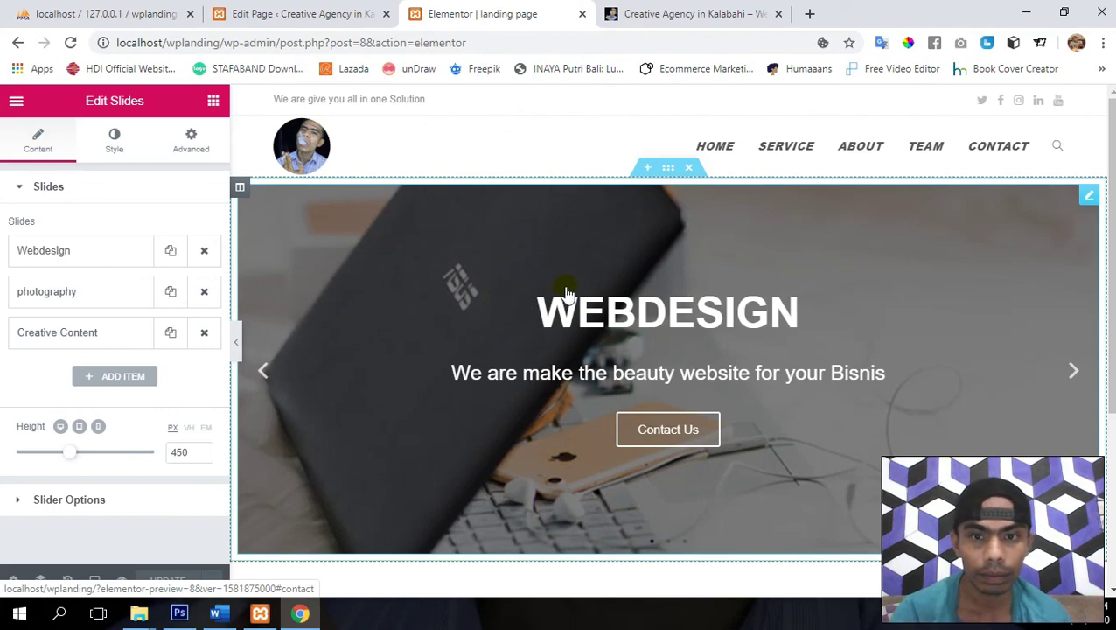
- Add a new single-column section below the slider
{"action": "scroll", "coordinate": [566, 294], "scroll_direction": "down", "scroll_amount": 2}
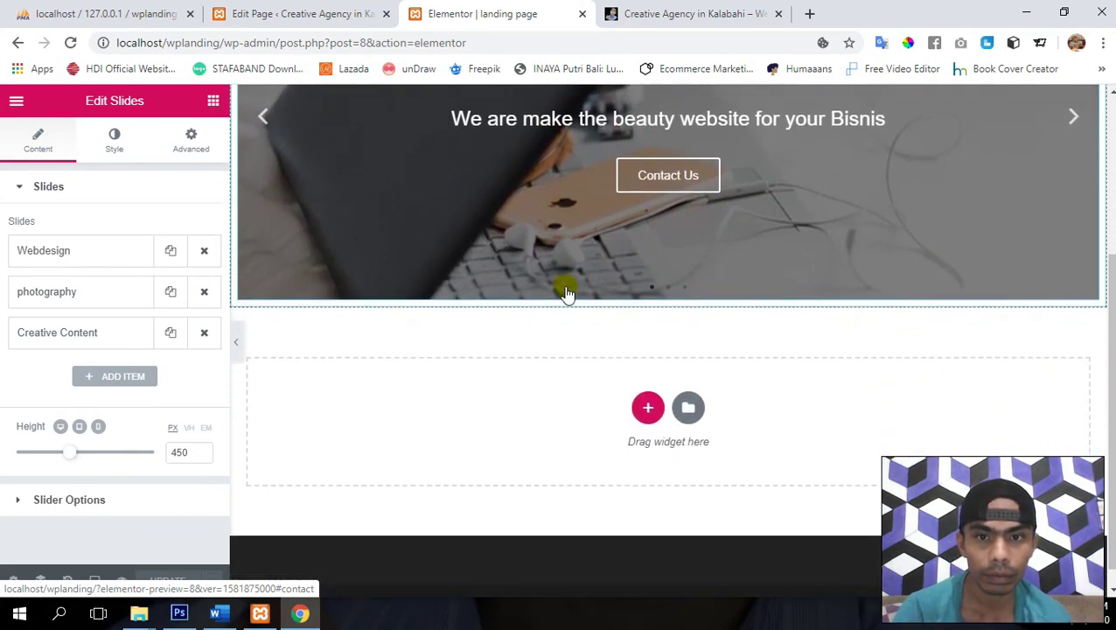
{"action": "scroll", "coordinate": [566, 294], "scroll_direction": "up", "scroll_amount": 3}
{"action": "scroll", "coordinate": [566, 294], "scroll_direction": "down", "scroll_amount": 1}
{"action": "scroll", "coordinate": [566, 294], "scroll_direction": "up", "scroll_amount": 1}
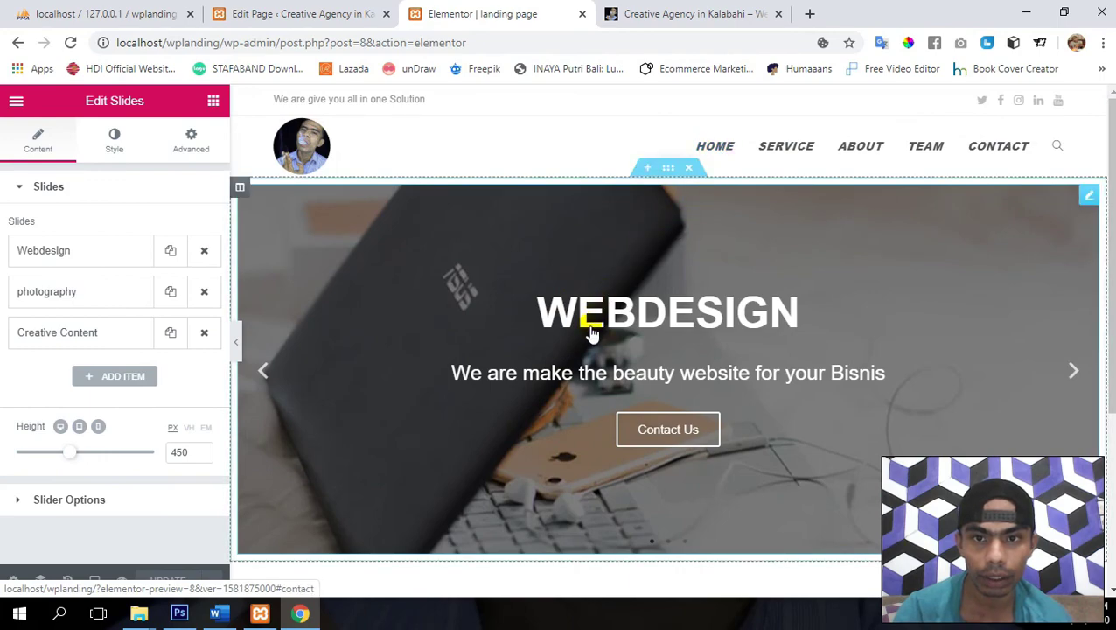
{"action": "scroll", "coordinate": [591, 333], "scroll_direction": "down", "scroll_amount": 2}
{"action": "scroll", "coordinate": [592, 332], "scroll_direction": "up", "scroll_amount": 2}
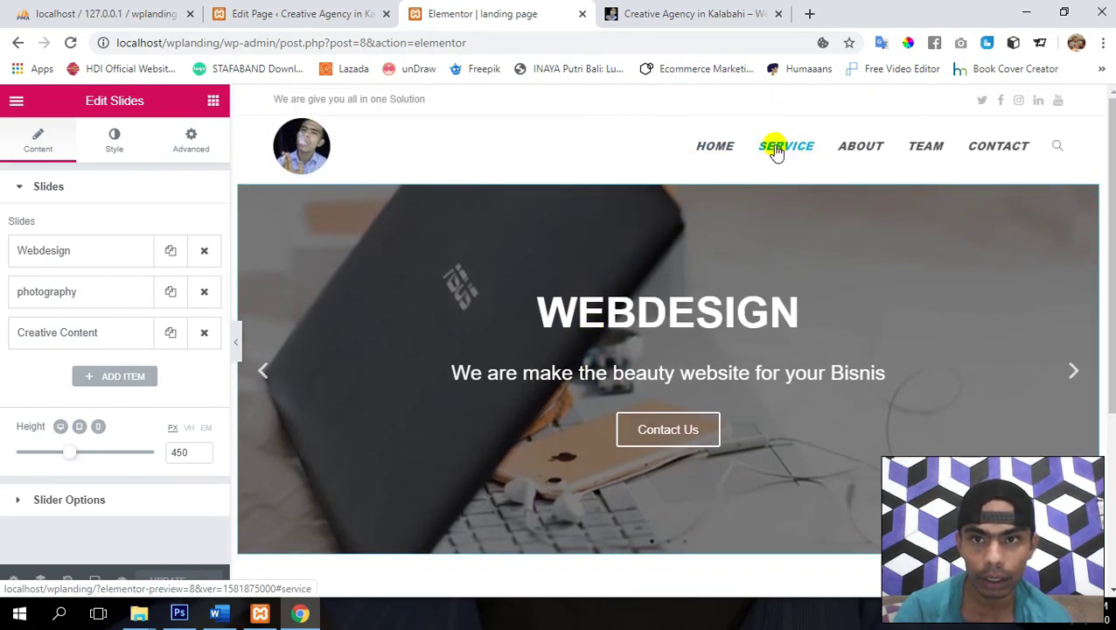
{"action": "scroll", "coordinate": [490, 337], "scroll_direction": "down", "scroll_amount": 1}
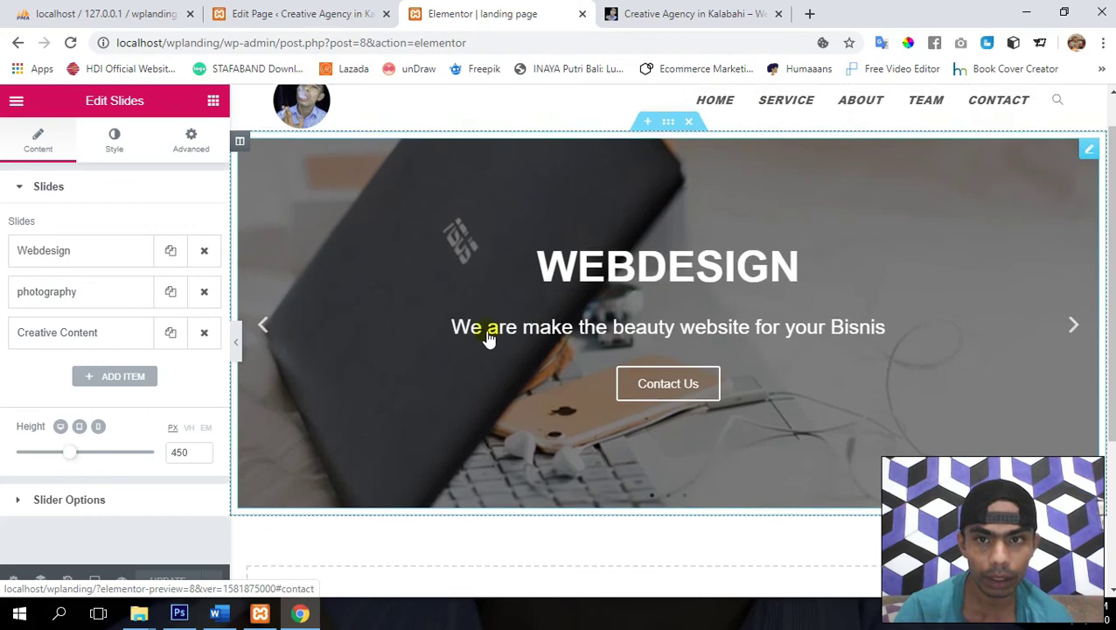
{"action": "scroll", "coordinate": [489, 338], "scroll_direction": "up", "scroll_amount": 1}
{"action": "scroll", "coordinate": [489, 339], "scroll_direction": "down", "scroll_amount": 1}
{"action": "scroll", "coordinate": [488, 339], "scroll_direction": "up", "scroll_amount": 1}
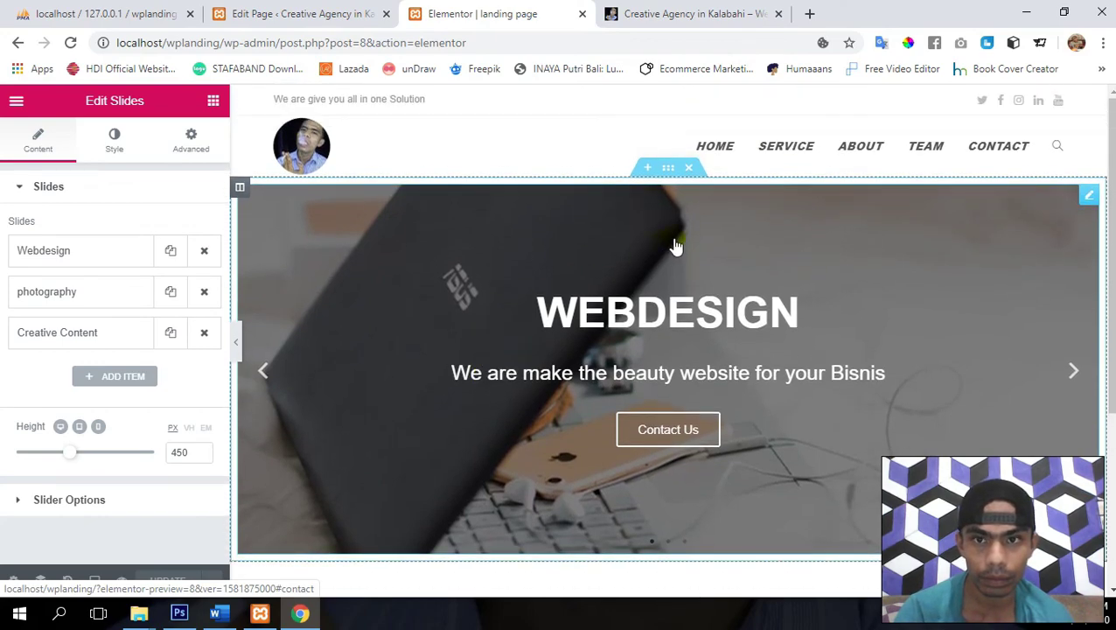
{"action": "scroll", "coordinate": [564, 291], "scroll_direction": "down", "scroll_amount": 3}
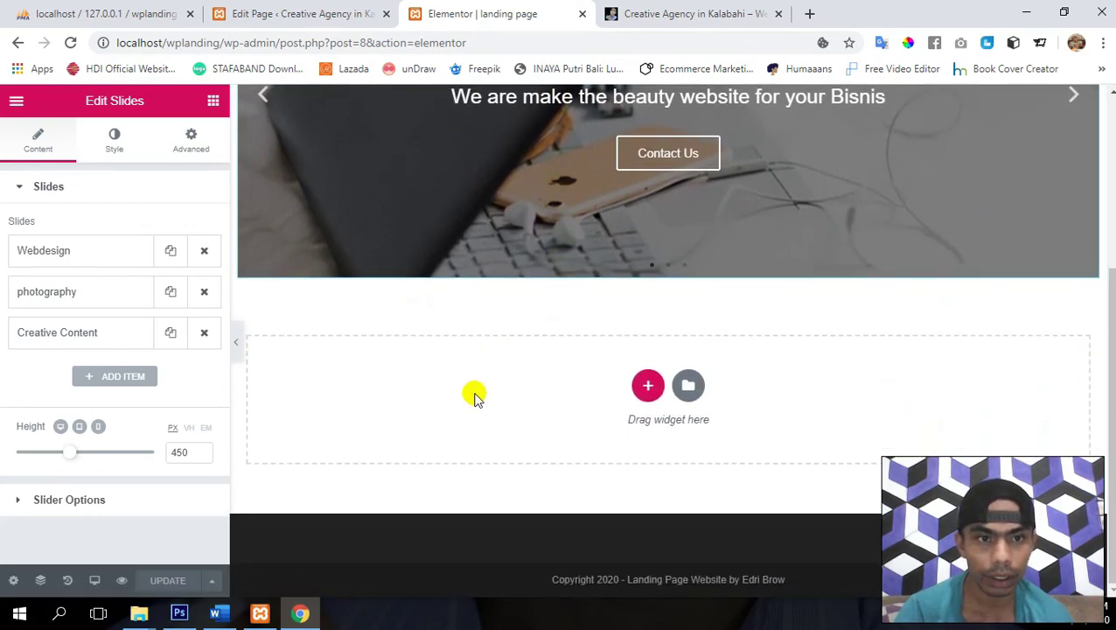
{"action": "left_click", "coordinate": [645, 392]}
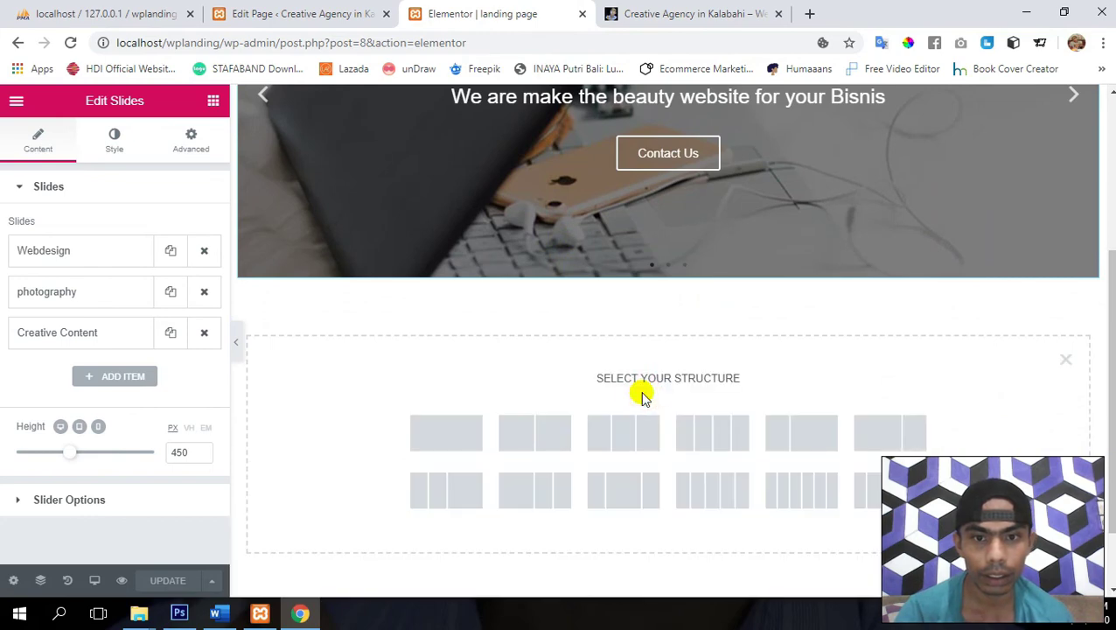
{"action": "left_click", "coordinate": [446, 435]}
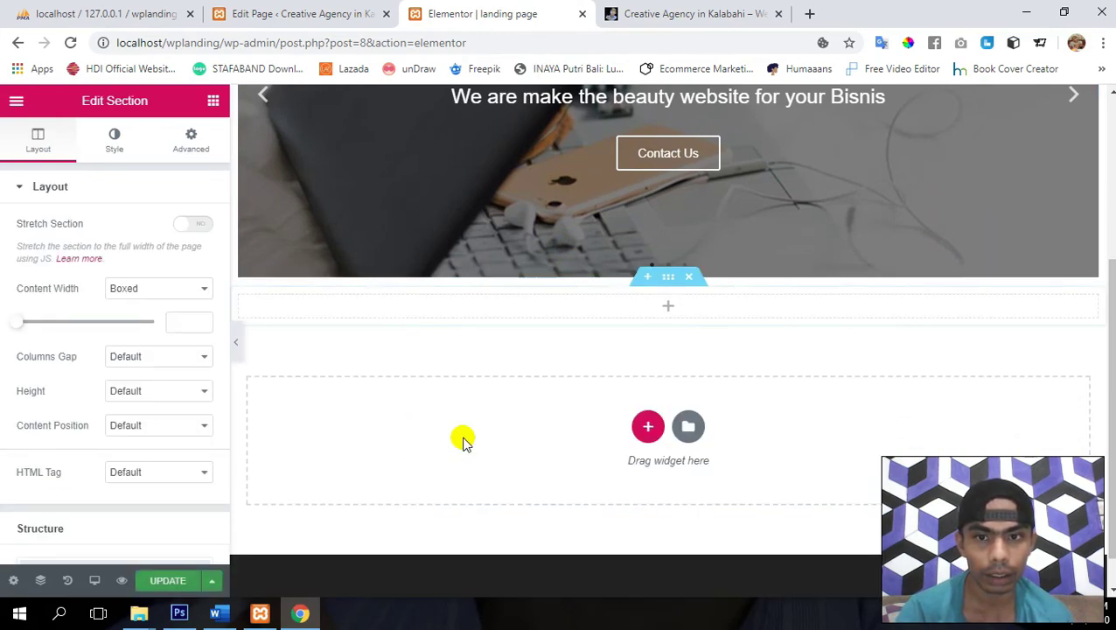
- Place a centred Heading widget reading 'Service' in the new section
{"action": "left_click", "coordinate": [213, 103]}
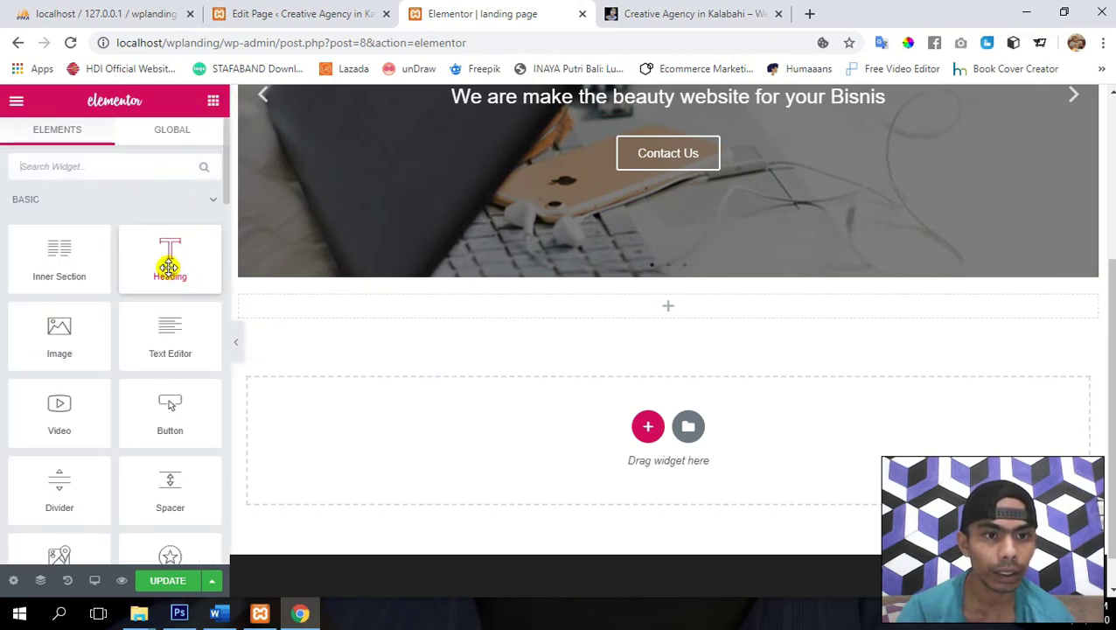
{"action": "left_click_drag", "start_coordinate": [169, 267], "coordinate": [517, 315]}
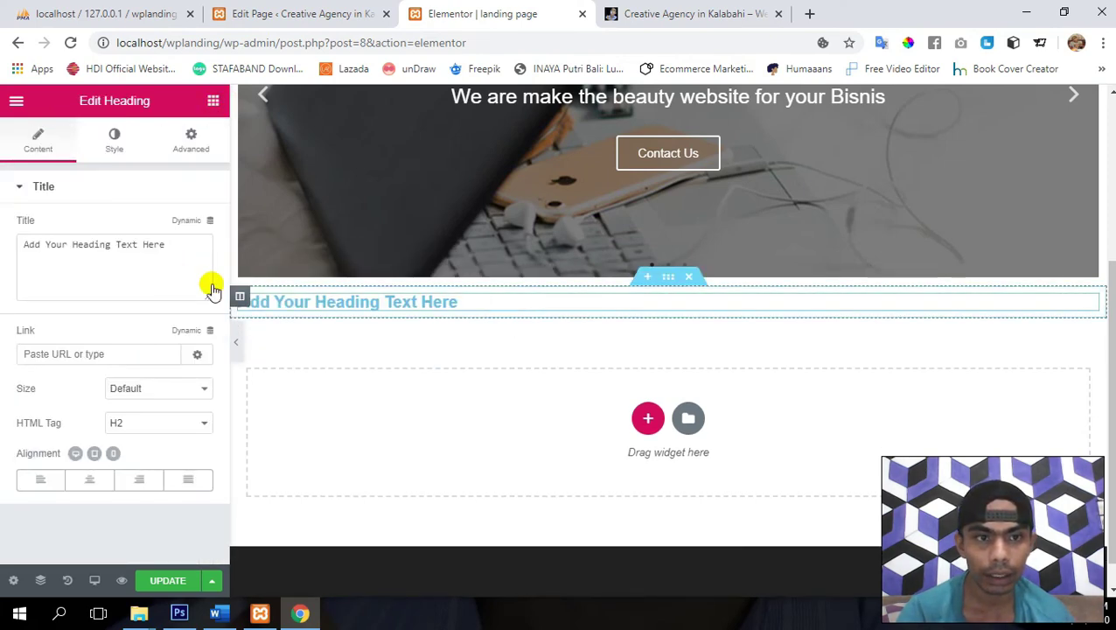
{"action": "triple_click", "coordinate": [147, 260]}
{"action": "type", "text": "Service"}
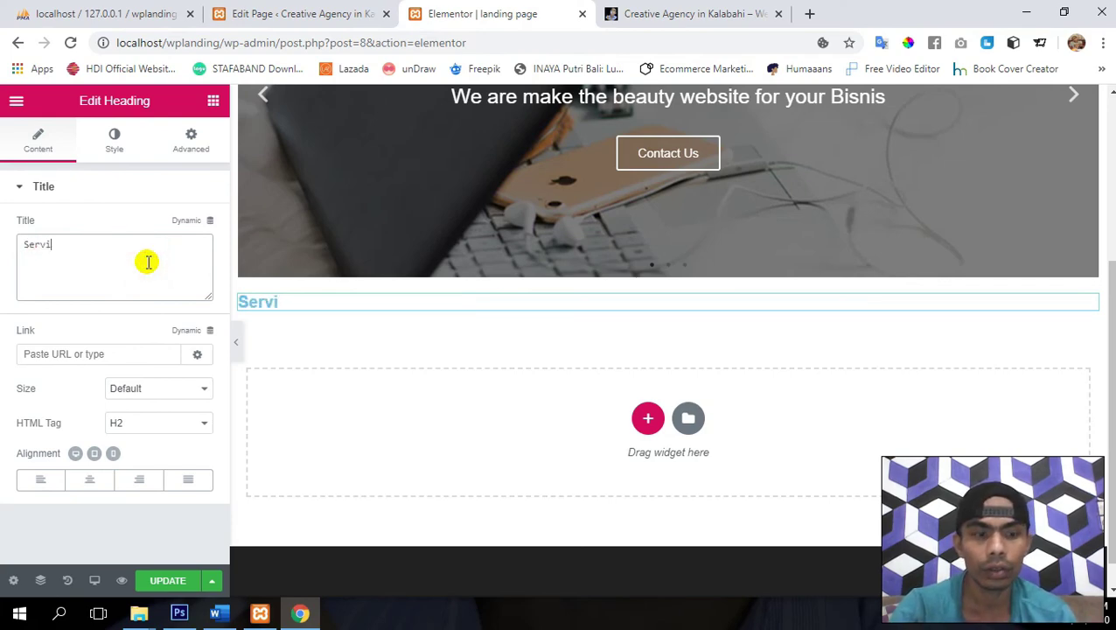
{"action": "left_click", "coordinate": [89, 482]}
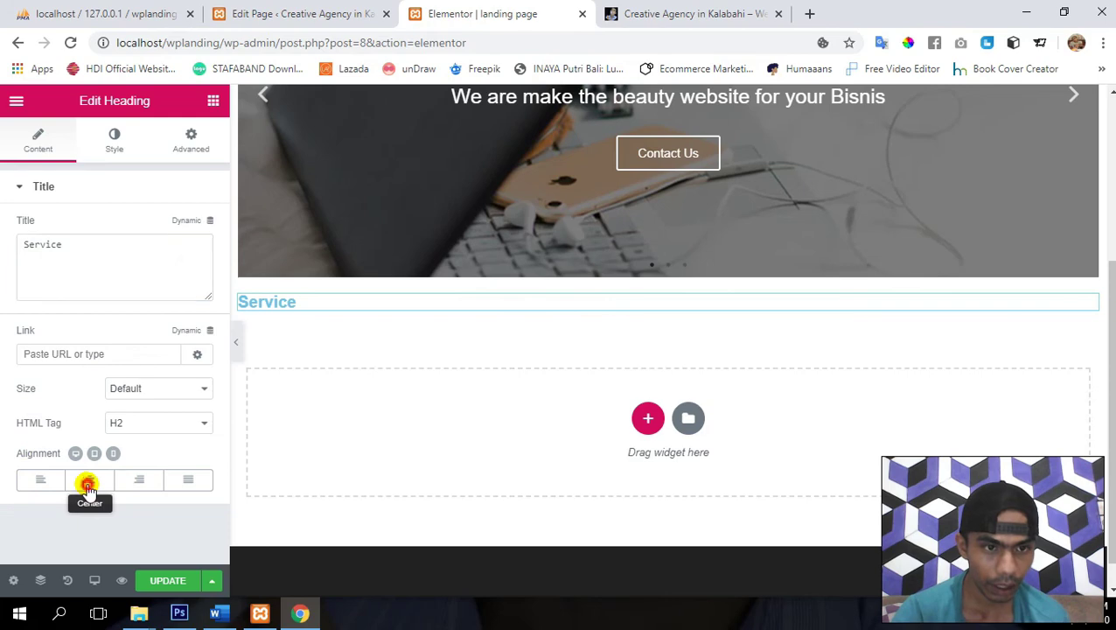
- Make the heading uppercase, reading SERVICE, and enlarge its font size to 48 px
{"action": "left_click", "coordinate": [104, 143]}
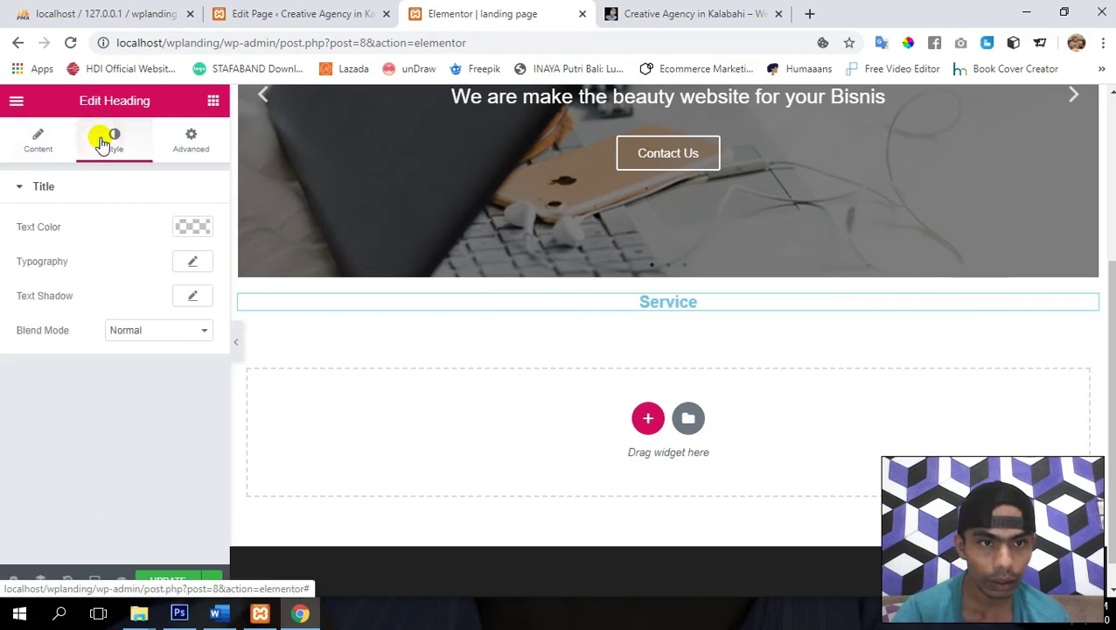
{"action": "left_click", "coordinate": [186, 262]}
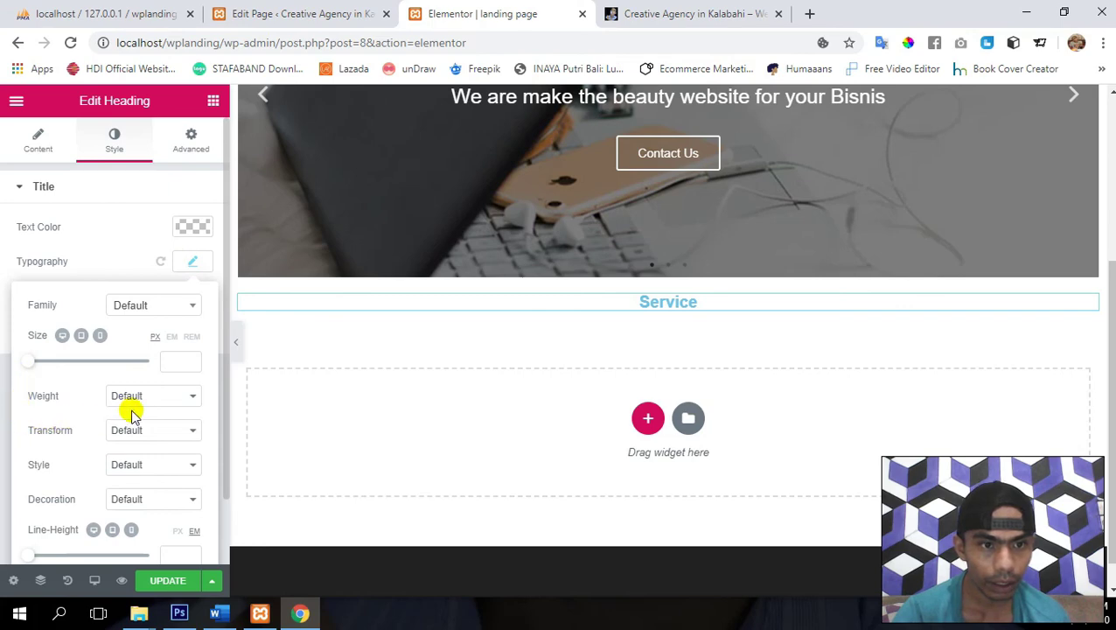
{"action": "left_click", "coordinate": [138, 433]}
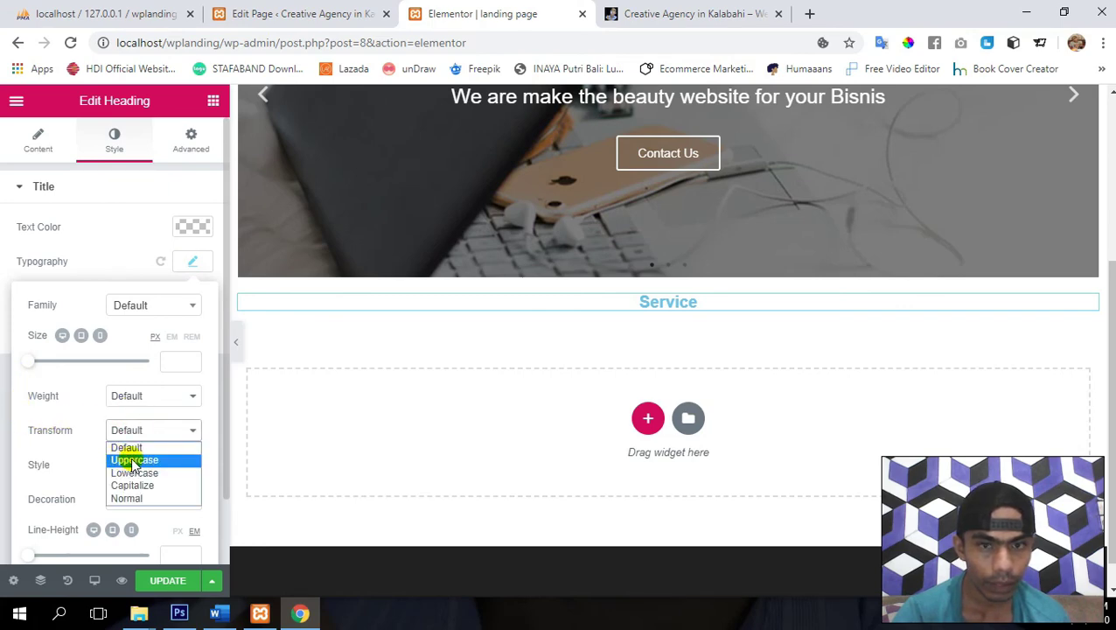
{"action": "left_click", "coordinate": [134, 461]}
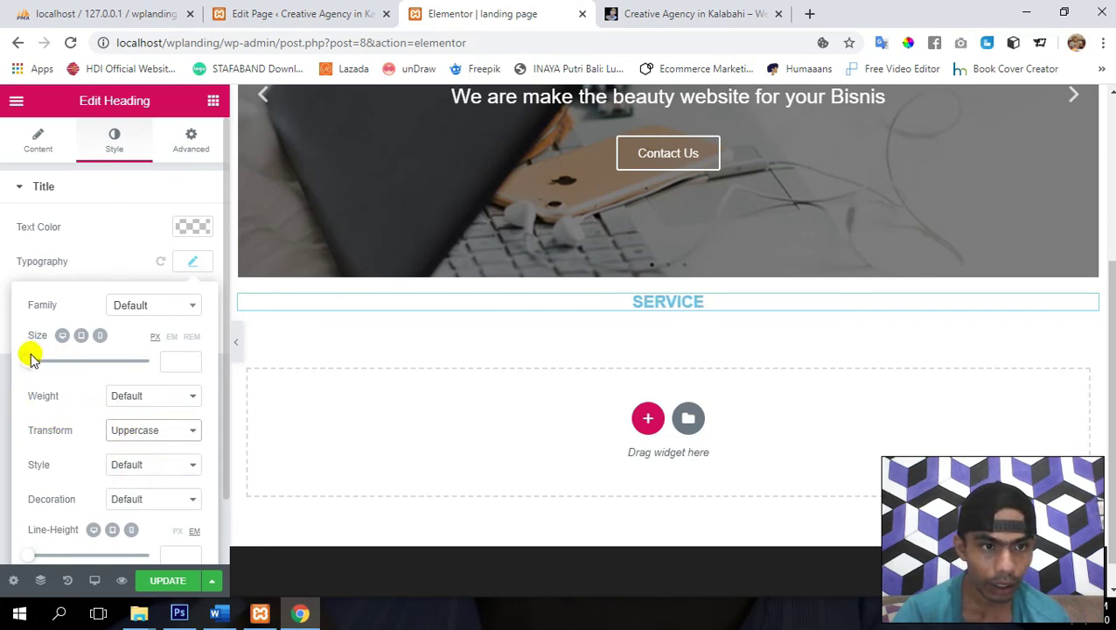
{"action": "left_click_drag", "start_coordinate": [35, 365], "coordinate": [53, 372]}
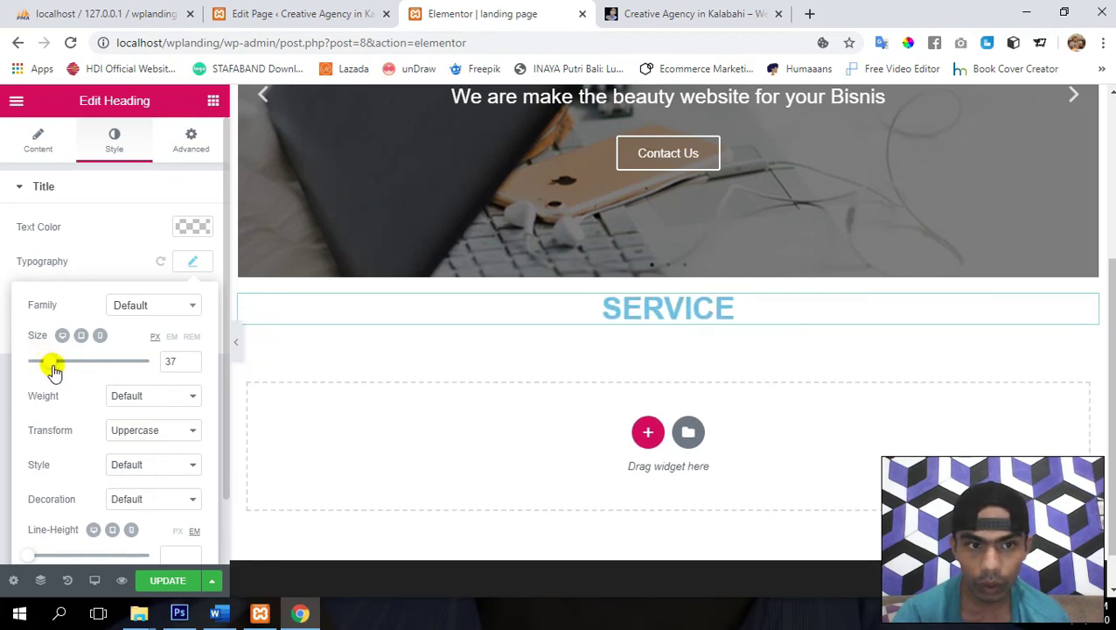
{"action": "double_click", "coordinate": [172, 364]}
{"action": "type", "text": "45"}
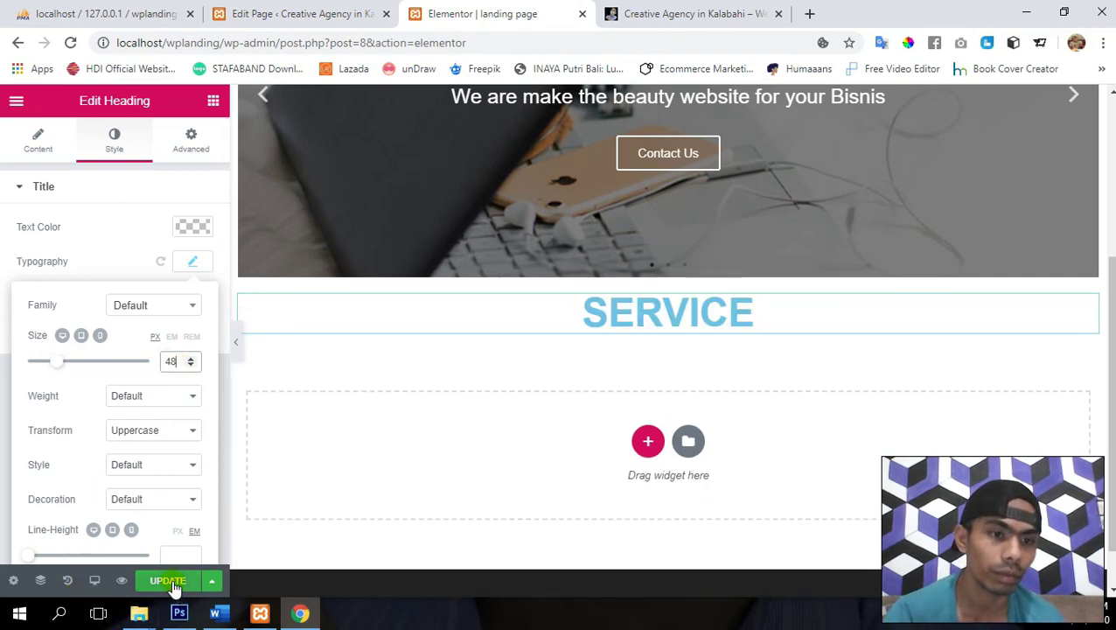
- Set the SERVICE heading's font style to Italic and save the page
{"action": "scroll", "coordinate": [48, 454], "scroll_direction": "down", "scroll_amount": 1}
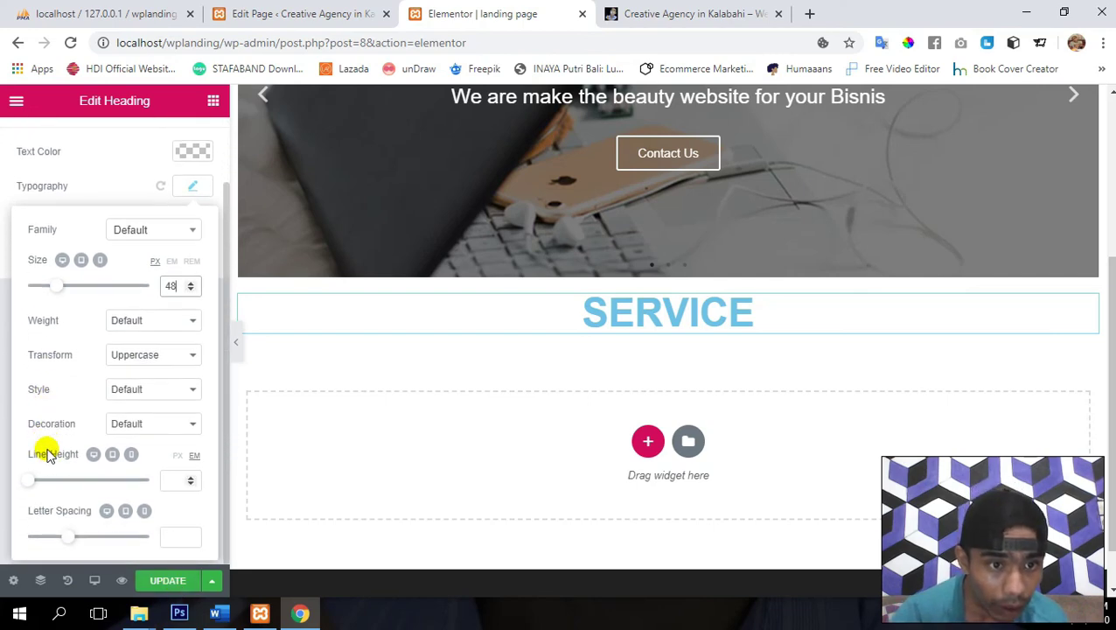
{"action": "left_click", "coordinate": [130, 396]}
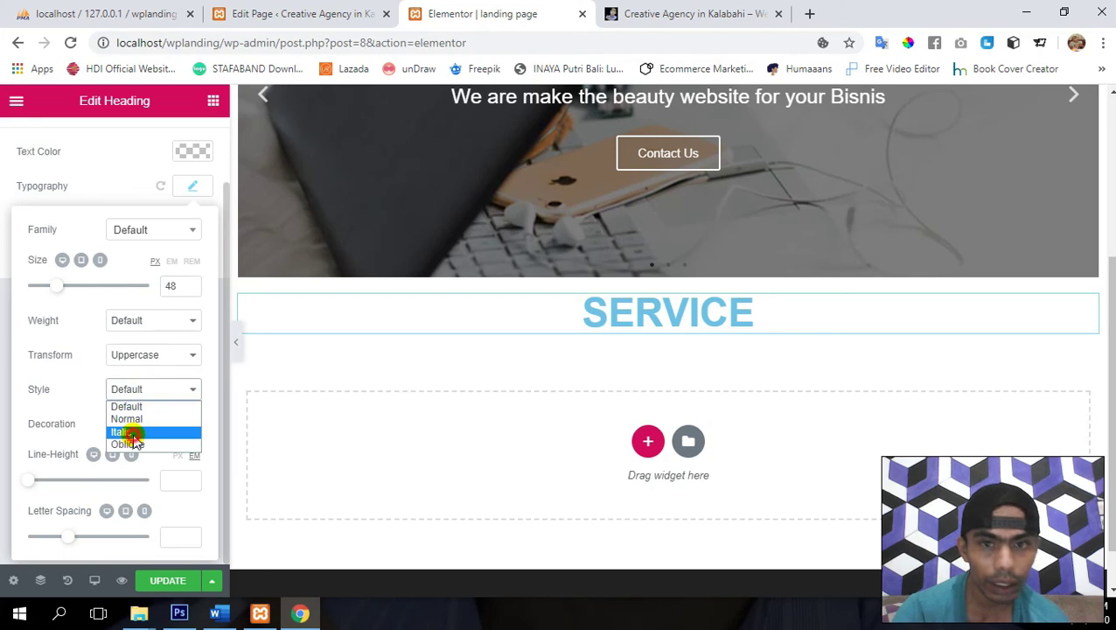
{"action": "left_click", "coordinate": [135, 432]}
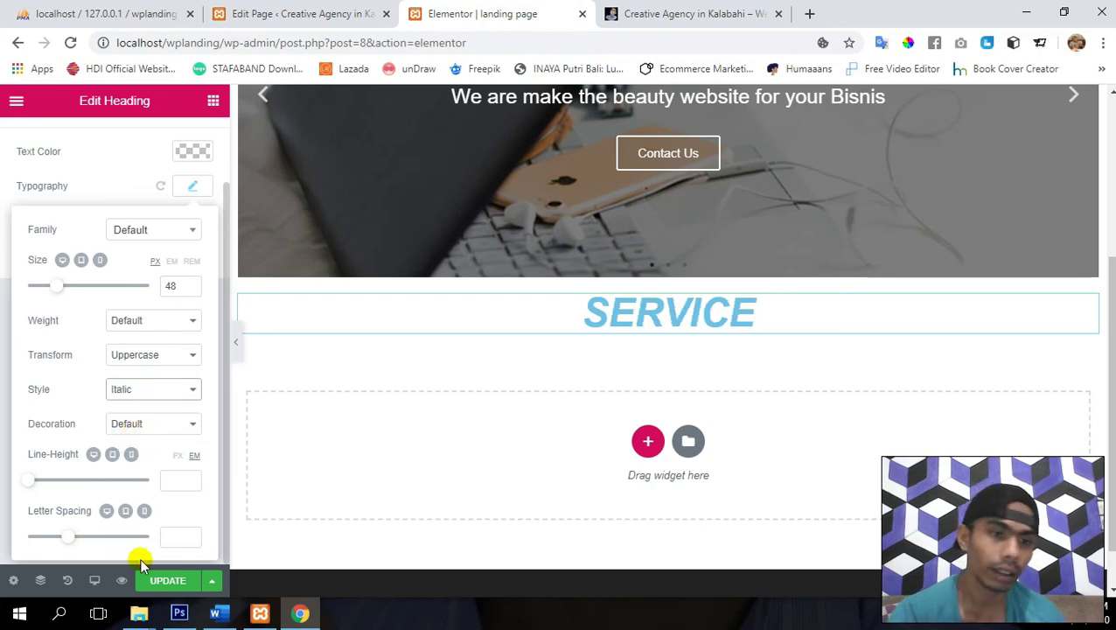
{"action": "left_click", "coordinate": [160, 582]}
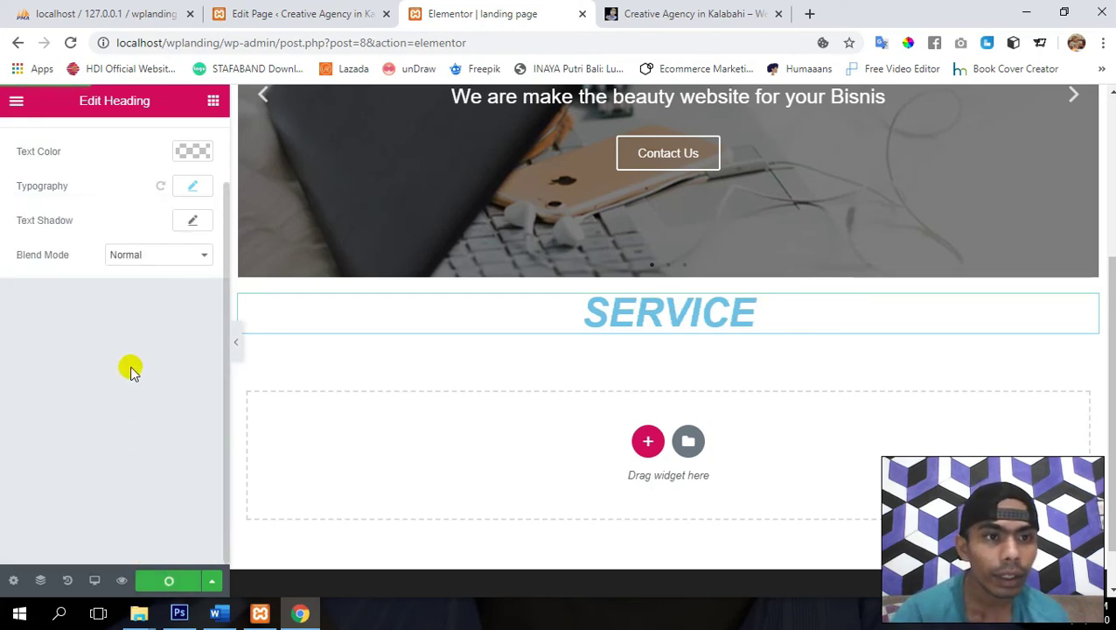
- Give the SERVICE heading a text shadow with Blur 0, Horizontal 2 and Vertical 1, then save
{"action": "left_click", "coordinate": [188, 218]}
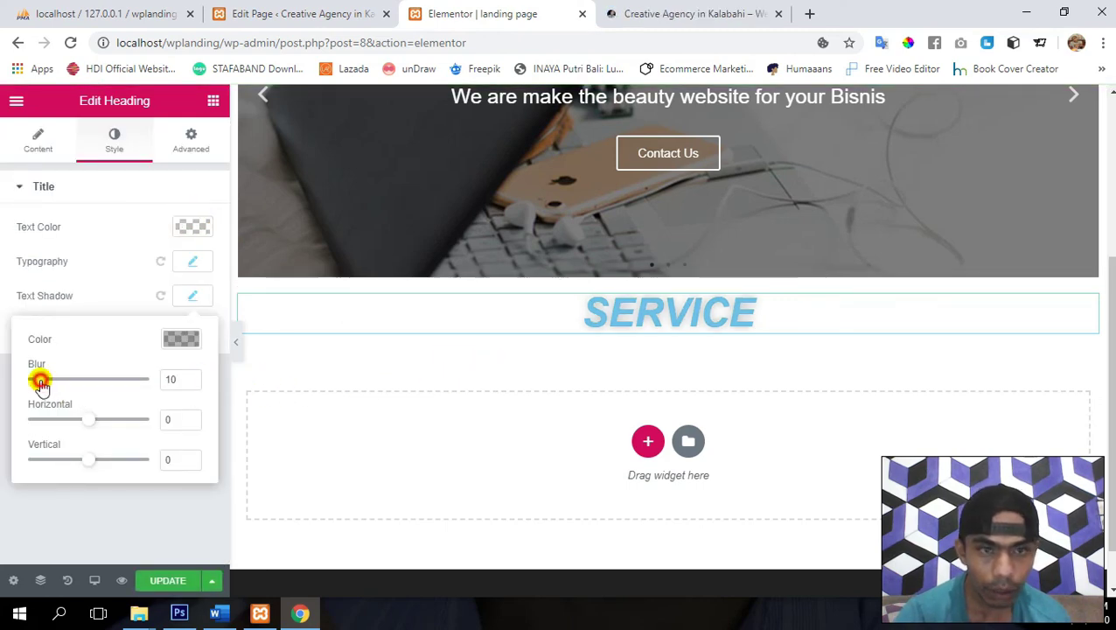
{"action": "left_click_drag", "start_coordinate": [40, 383], "coordinate": [33, 383]}
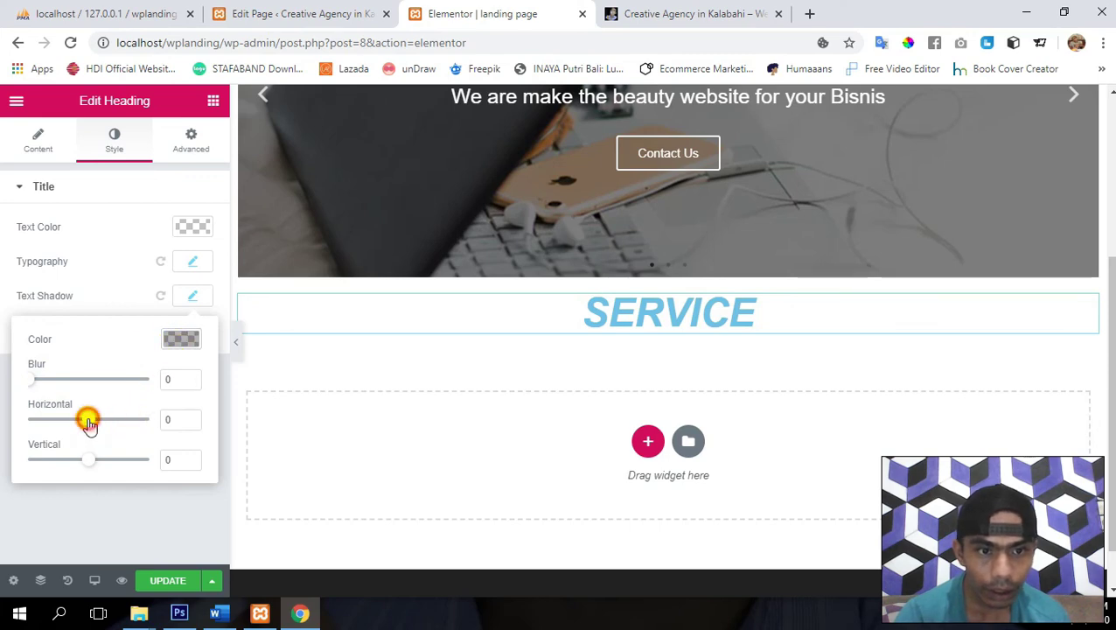
{"action": "left_click", "coordinate": [191, 417]}
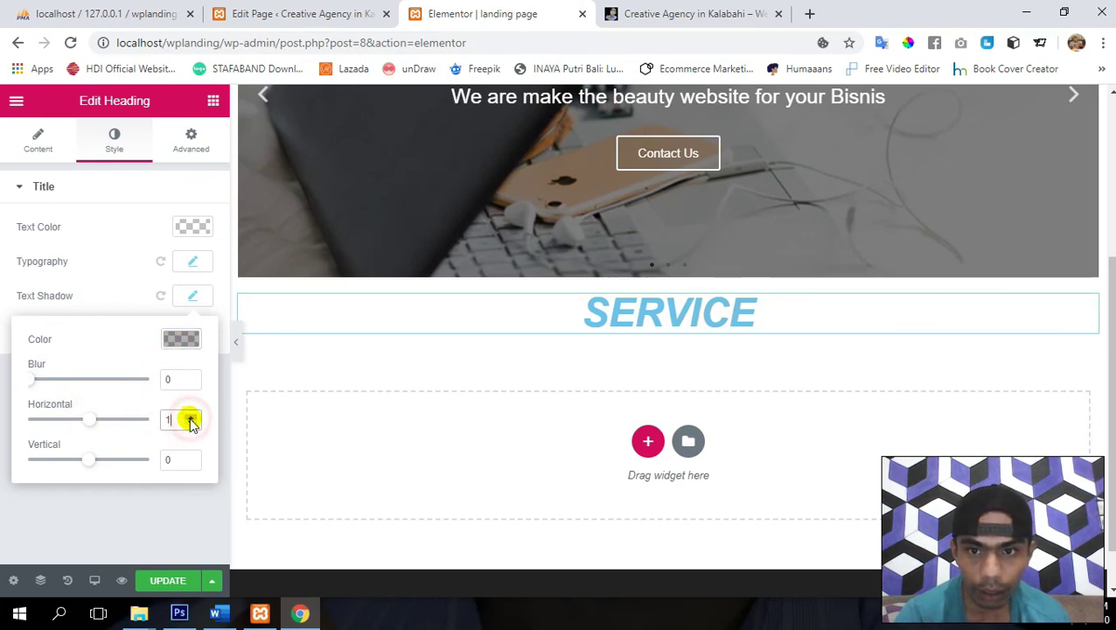
{"action": "left_click", "coordinate": [192, 417]}
{"action": "left_click", "coordinate": [192, 417]}
{"action": "left_click", "coordinate": [192, 418]}
{"action": "left_click", "coordinate": [192, 418]}
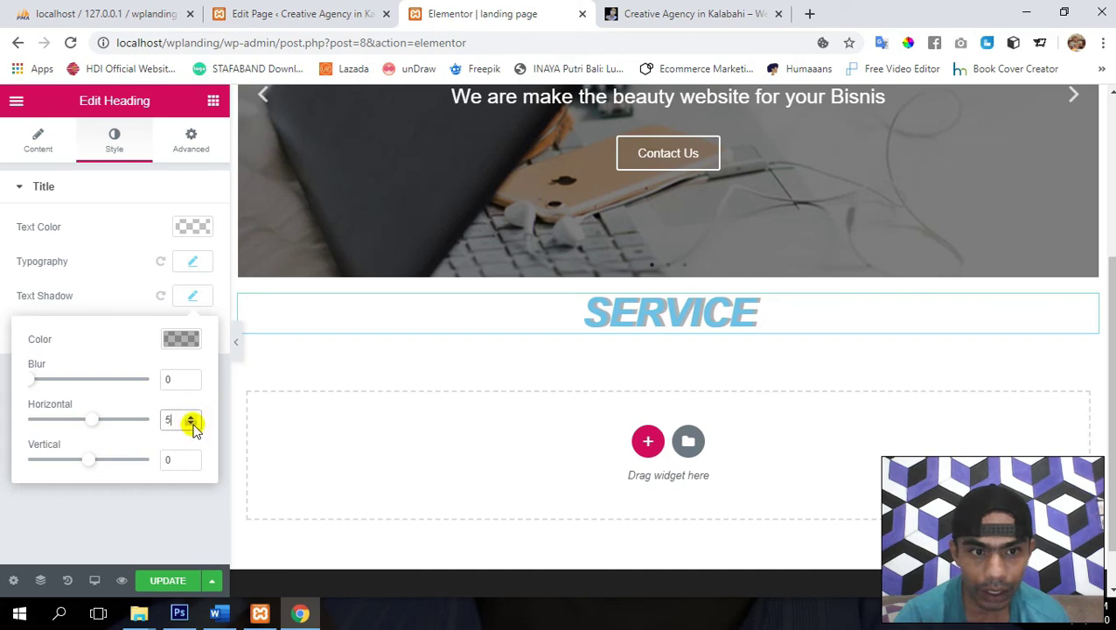
{"action": "left_click", "coordinate": [193, 422]}
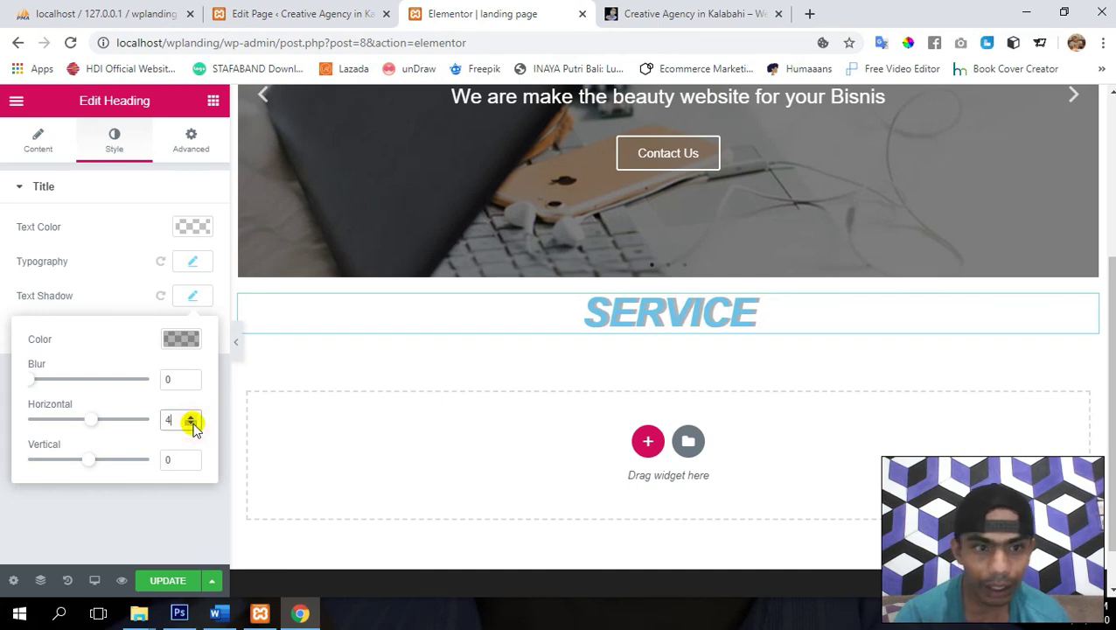
{"action": "left_click", "coordinate": [191, 457]}
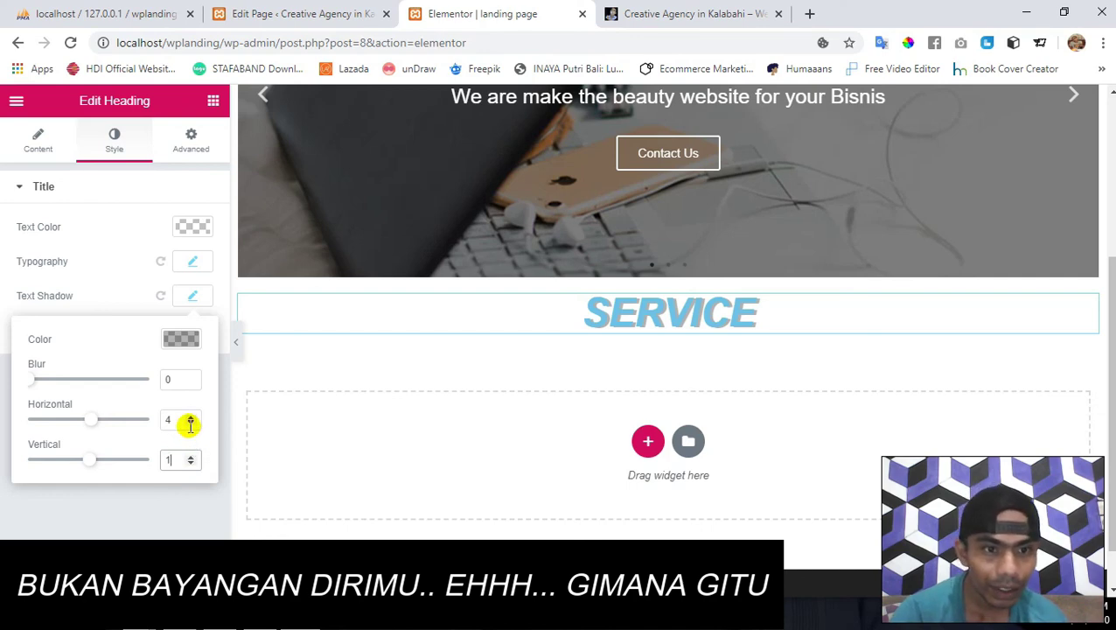
{"action": "left_click", "coordinate": [191, 424]}
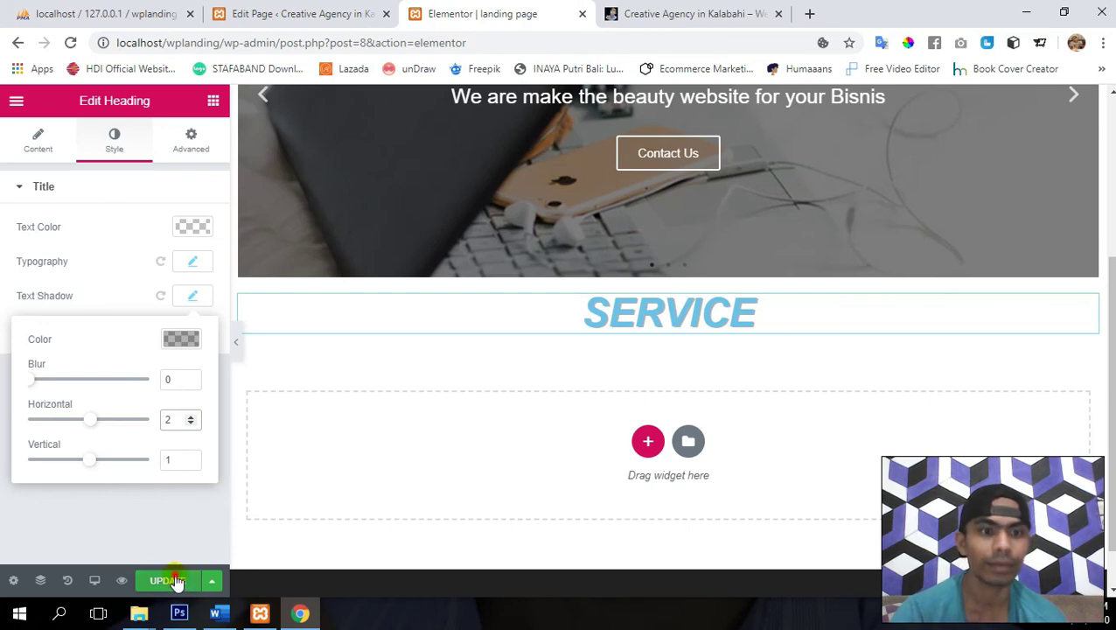
{"action": "left_click", "coordinate": [174, 581]}
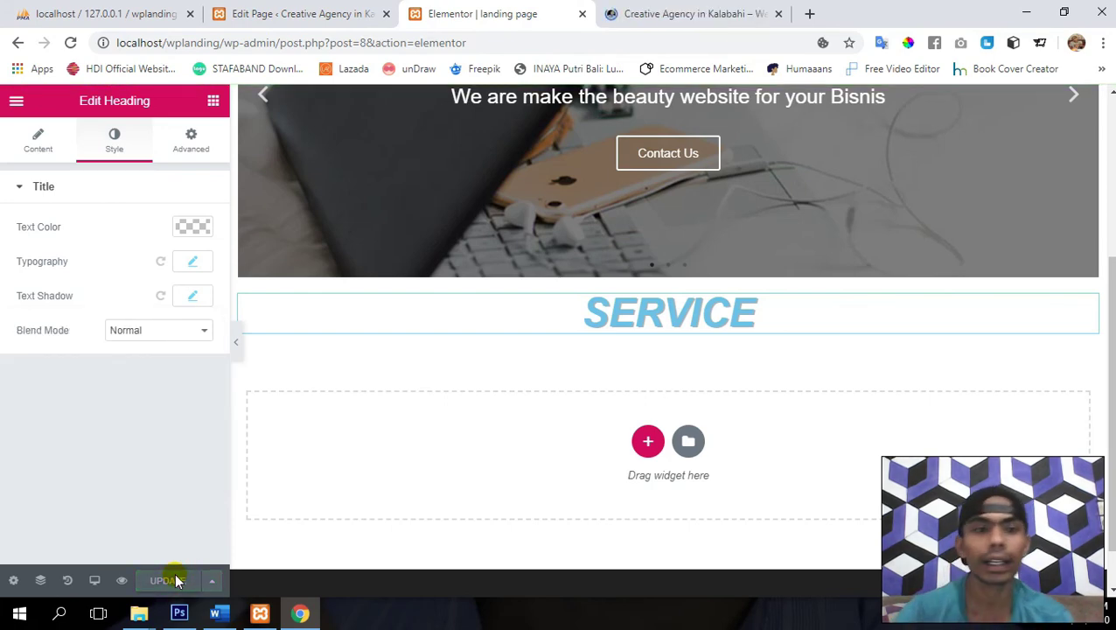
- Unlink the heading's padding, set Top to 9 and Bottom to 10, and save
{"action": "left_click", "coordinate": [187, 136]}
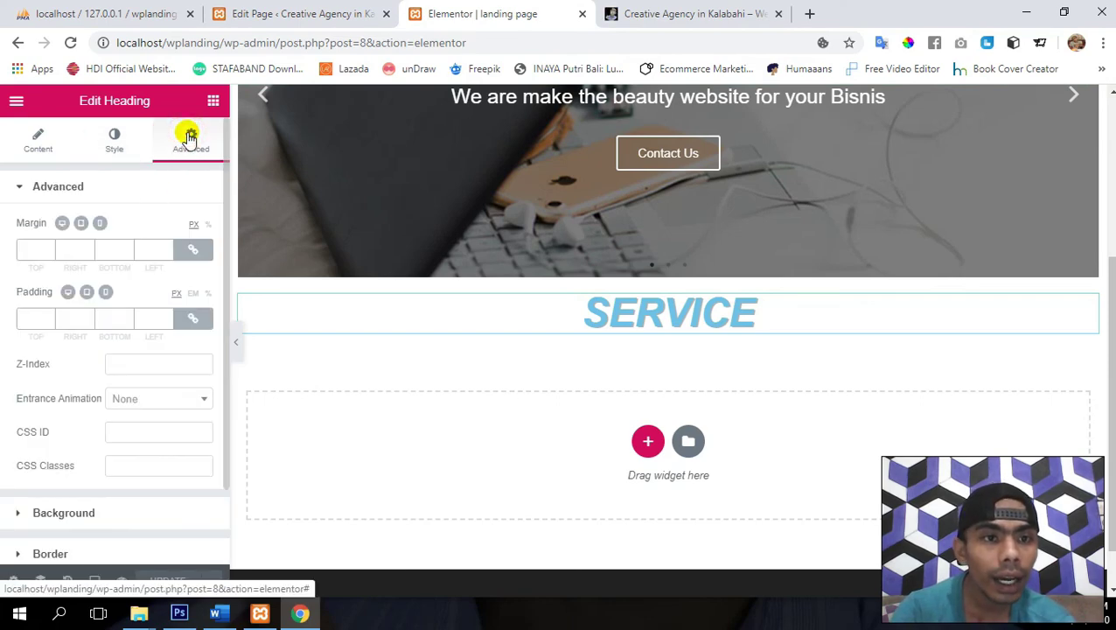
{"action": "left_click", "coordinate": [194, 323]}
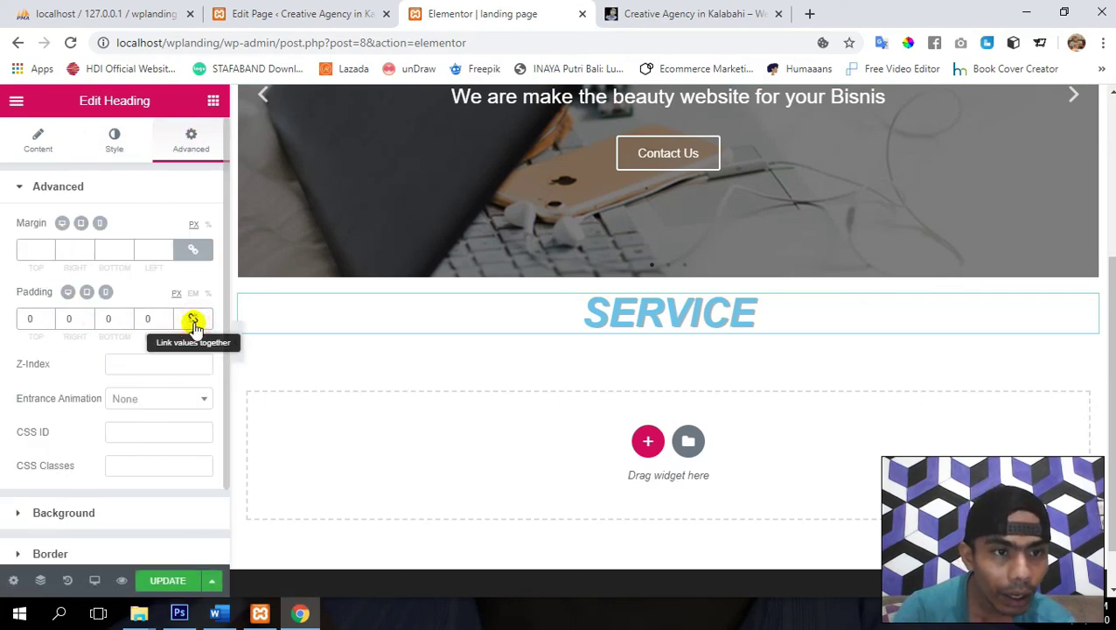
{"action": "left_click", "coordinate": [49, 320]}
{"action": "key", "text": "Up"}
{"action": "key", "text": "Up"}
{"action": "key", "text": "Up"}
{"action": "key", "text": "Up"}
{"action": "key", "text": "Up"}
{"action": "key", "text": "Up"}
{"action": "key", "text": "Up"}
{"action": "key", "text": "Up"}
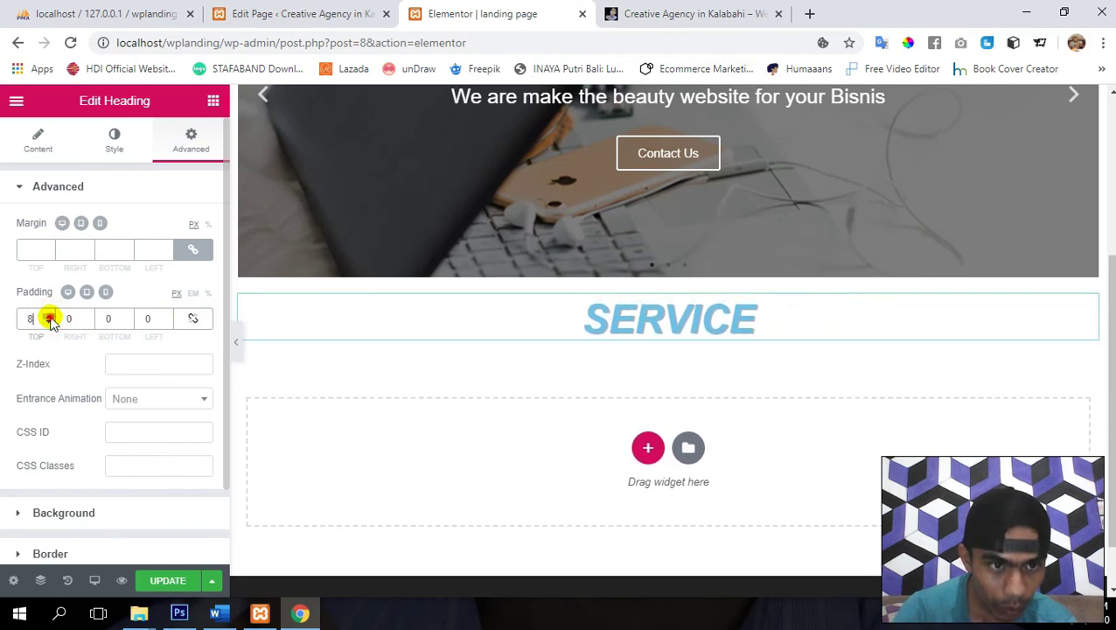
{"action": "key", "text": "Up"}
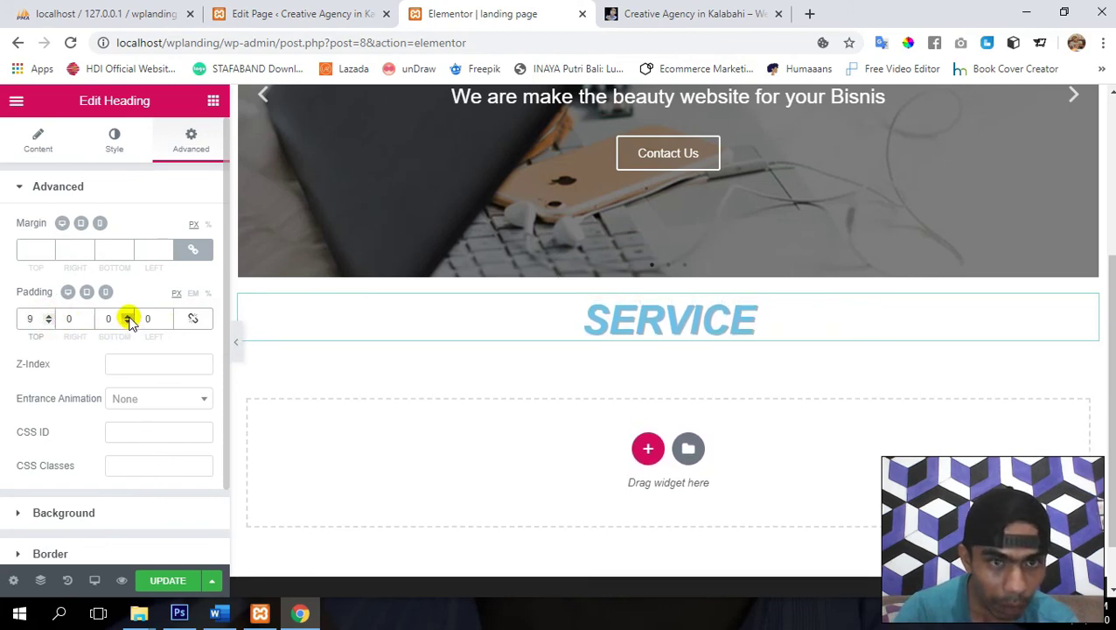
{"action": "left_click", "coordinate": [127, 318]}
{"action": "key", "text": "Up"}
{"action": "key", "text": "Up"}
{"action": "key", "text": "Up"}
{"action": "key", "text": "Up"}
{"action": "key", "text": "Up"}
{"action": "key", "text": "Up"}
{"action": "key", "text": "Up"}
{"action": "key", "text": "Up"}
{"action": "key", "text": "Up"}
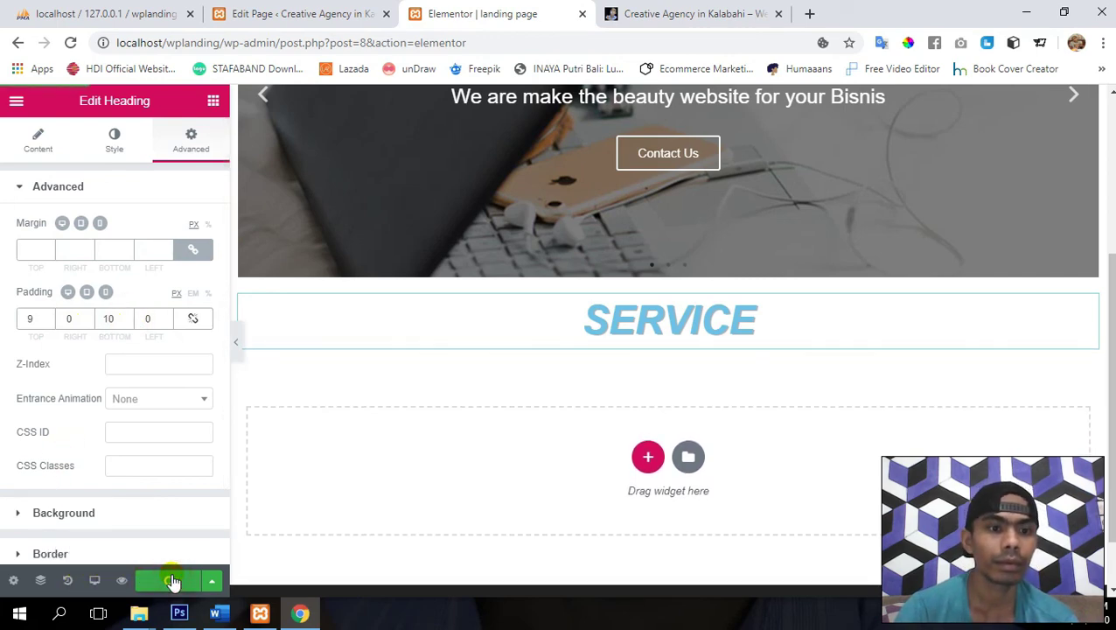
{"action": "left_click", "coordinate": [172, 581]}
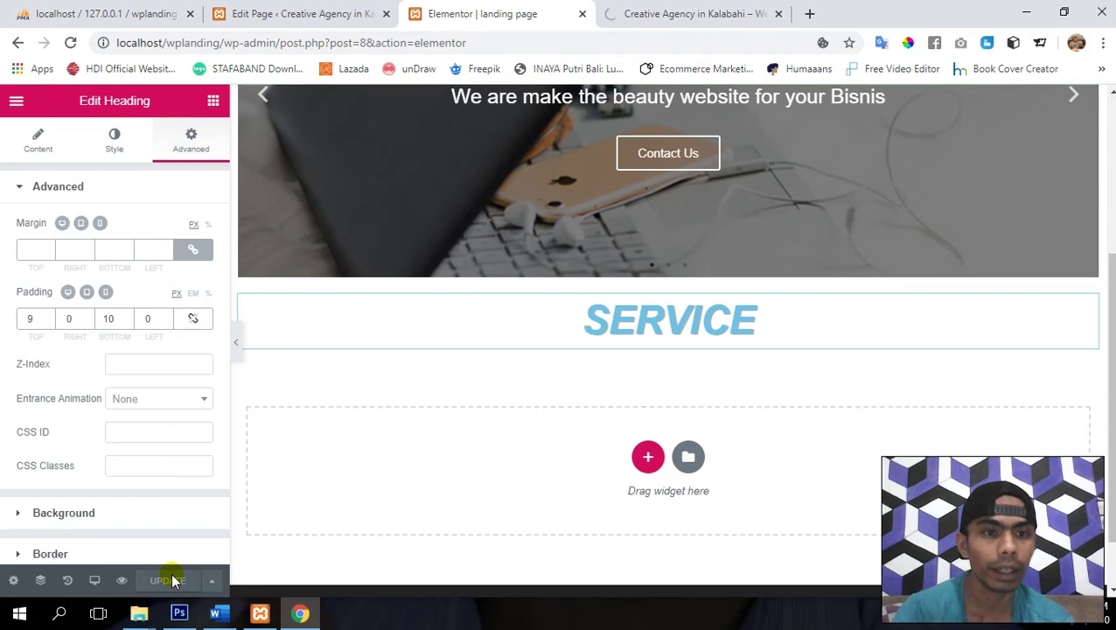
- Preview the slider by advancing to the PHOTOGRAPHY and CREATIVE CONTENT slides
{"action": "scroll", "coordinate": [473, 362], "scroll_direction": "up", "scroll_amount": 4}
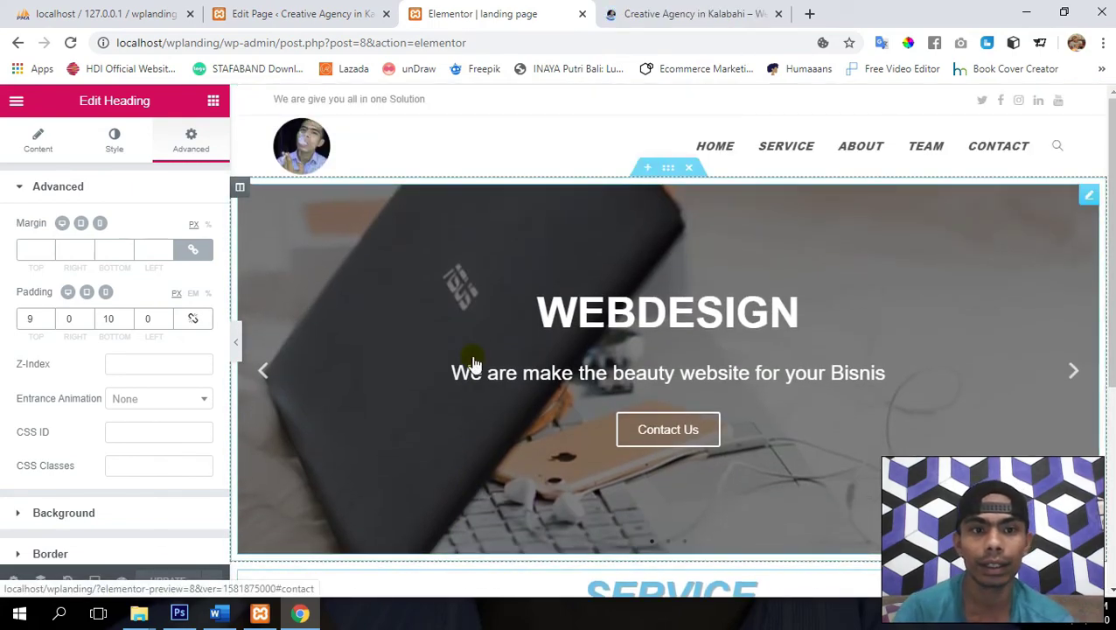
{"action": "scroll", "coordinate": [474, 358], "scroll_direction": "down", "scroll_amount": 2}
{"action": "scroll", "coordinate": [485, 543], "scroll_direction": "down", "scroll_amount": 2}
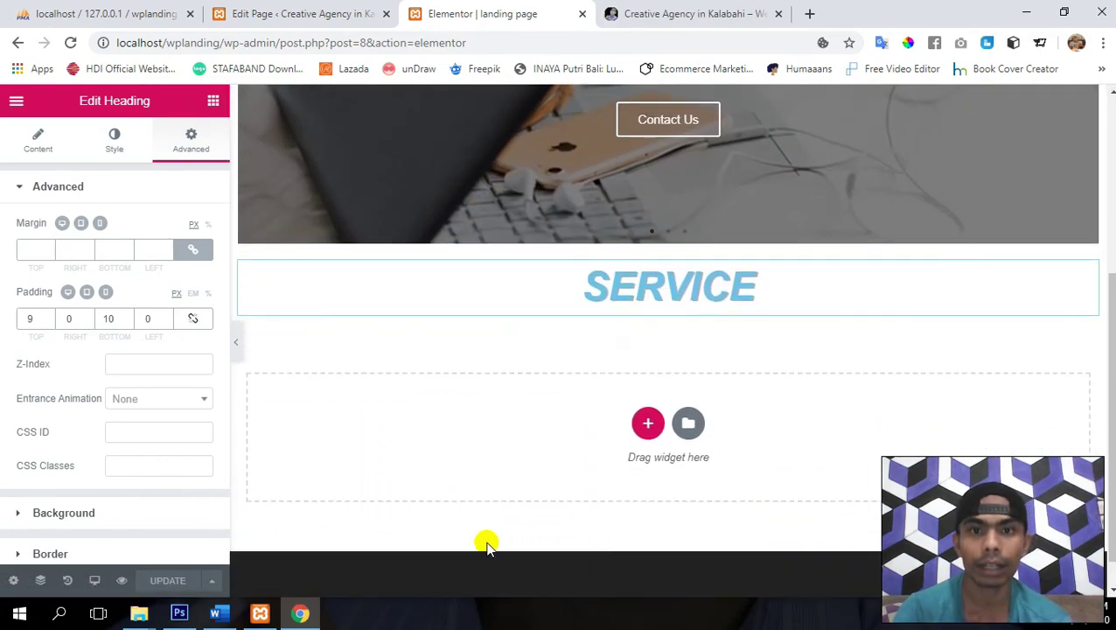
{"action": "scroll", "coordinate": [485, 543], "scroll_direction": "up", "scroll_amount": 3}
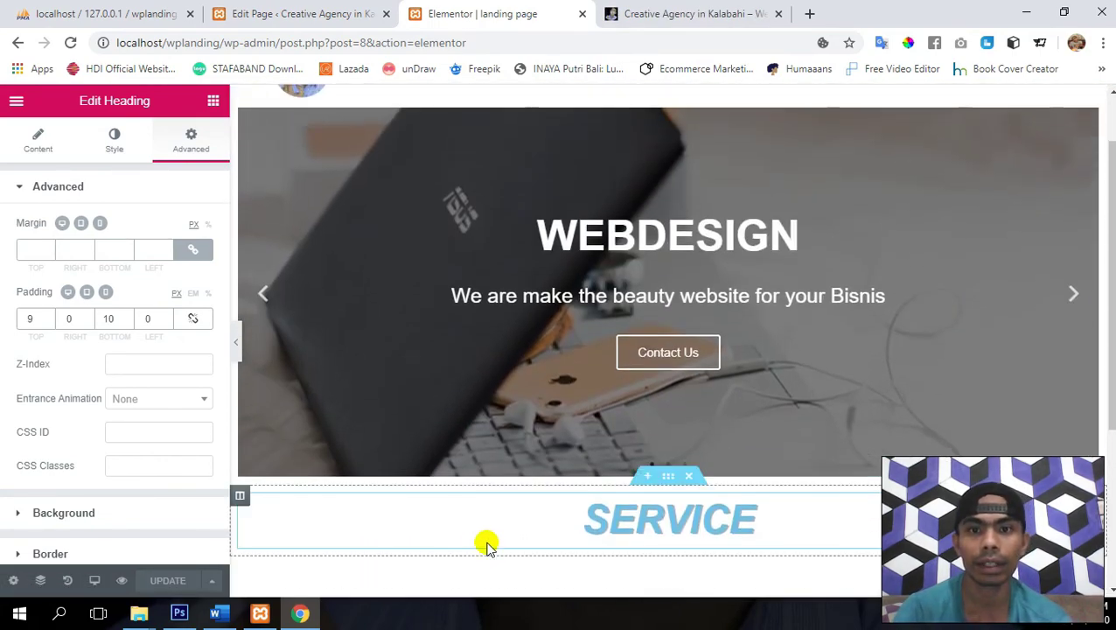
{"action": "left_click", "coordinate": [1074, 292]}
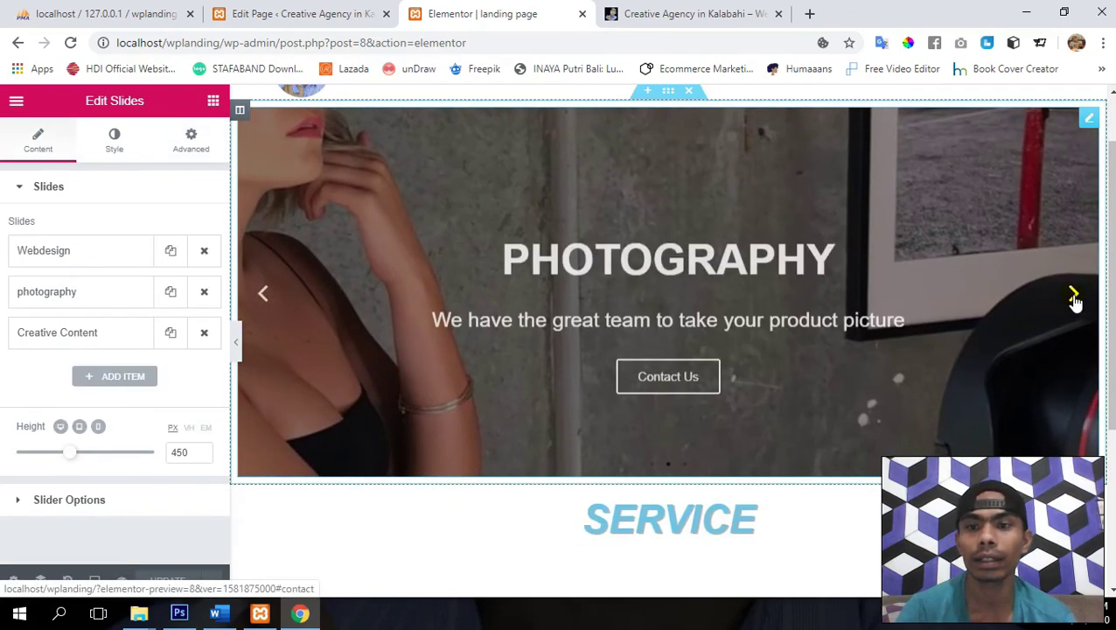
{"action": "left_click", "coordinate": [1075, 296]}
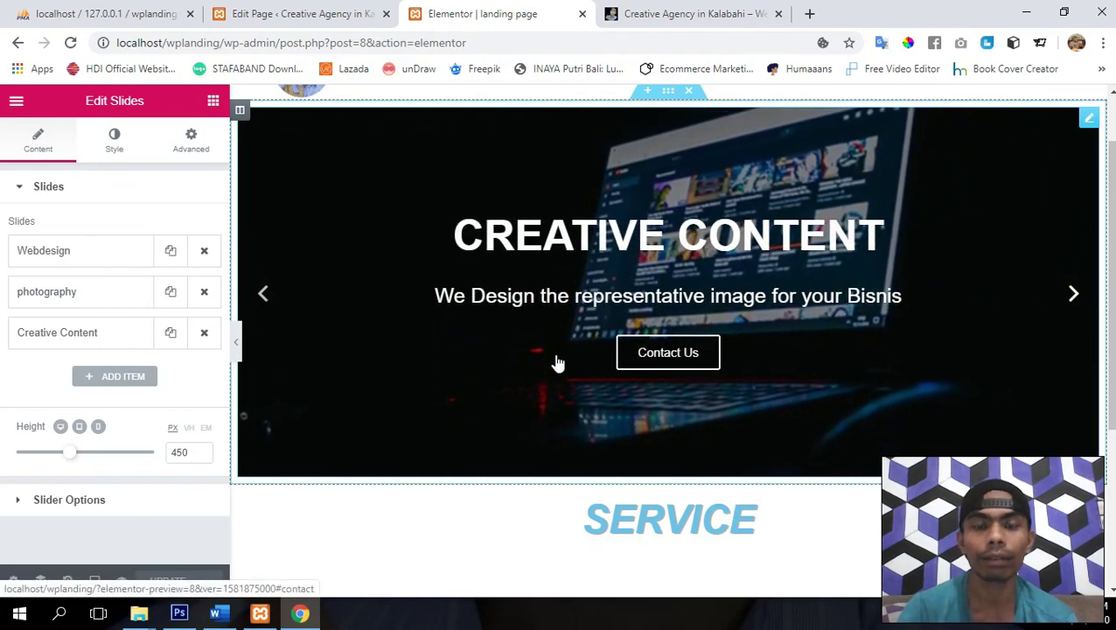
{"action": "scroll", "coordinate": [557, 362], "scroll_direction": "down", "scroll_amount": 3}
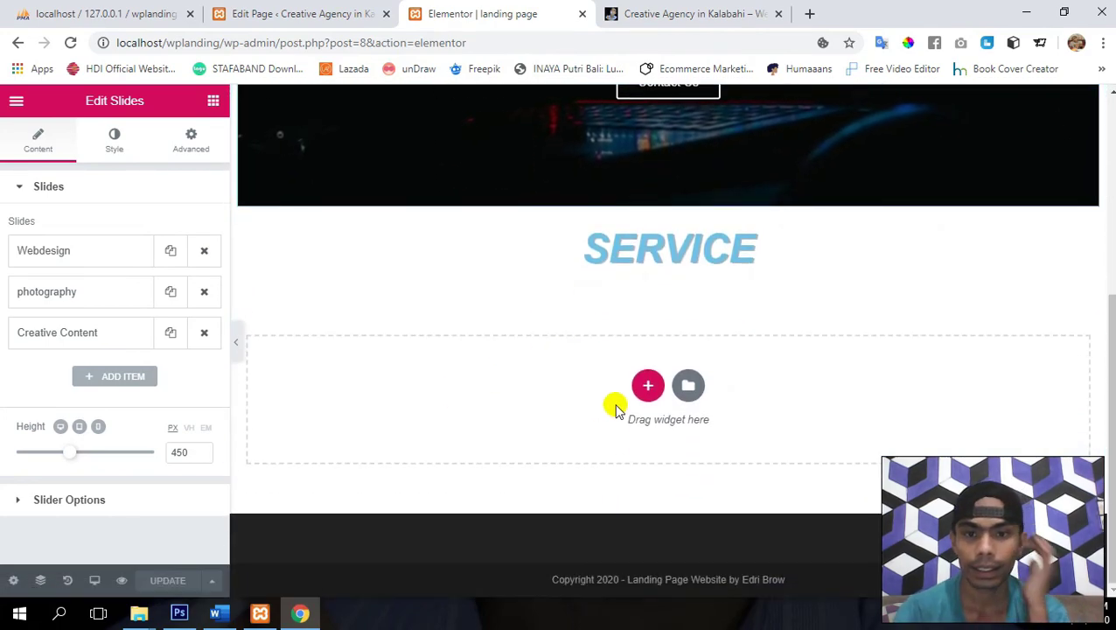
- Insert a three-column section below the SERVICE heading
{"action": "left_click", "coordinate": [649, 386]}
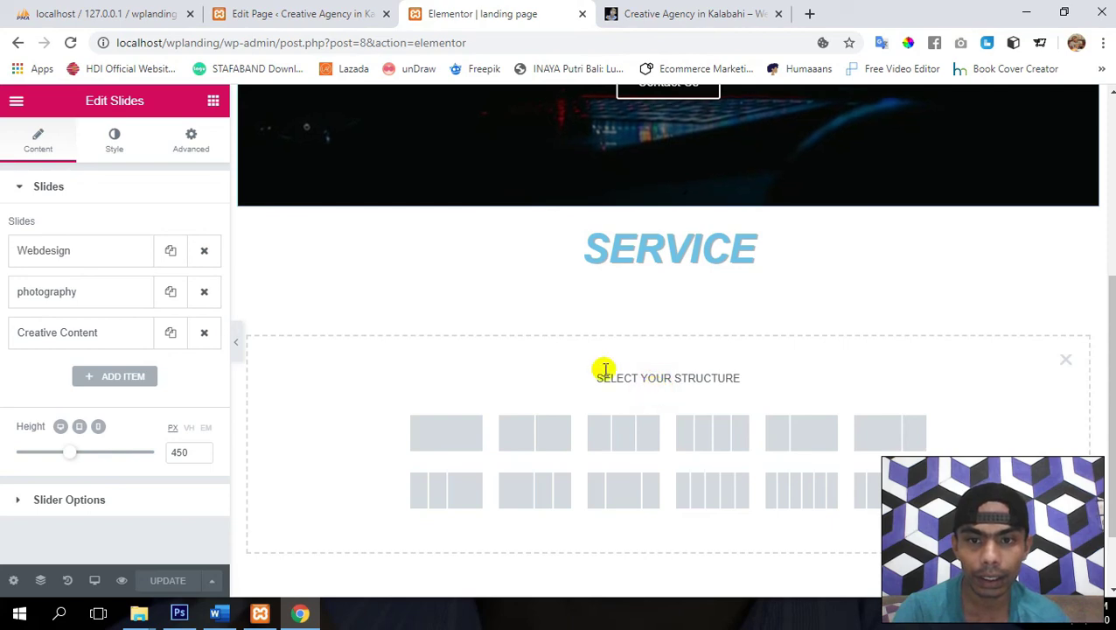
{"action": "scroll", "coordinate": [520, 354], "scroll_direction": "down", "scroll_amount": 1}
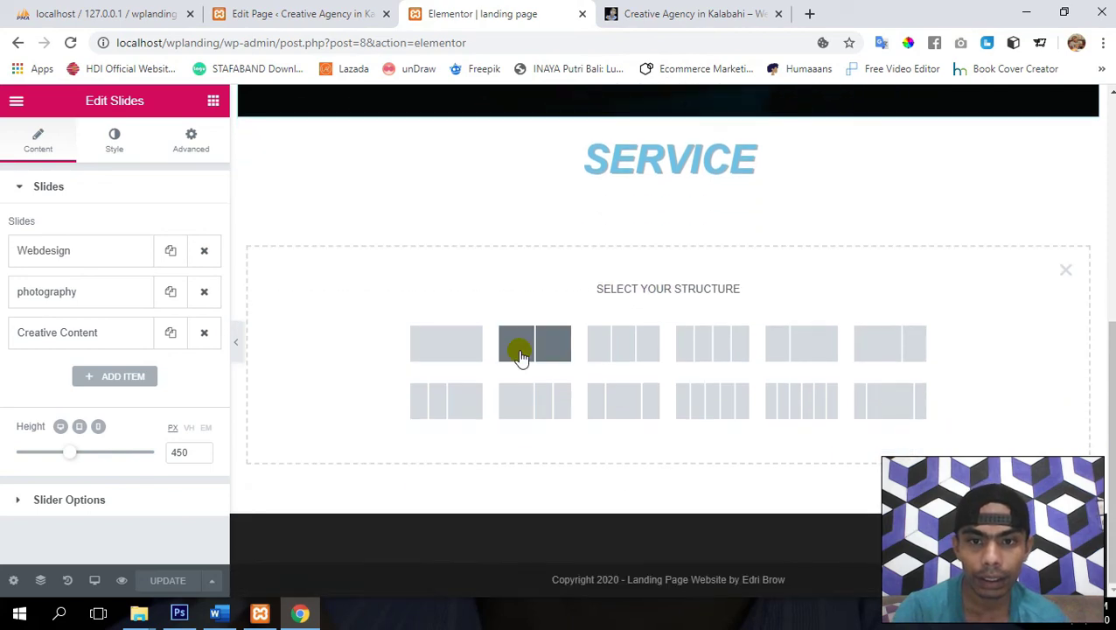
{"action": "left_click", "coordinate": [609, 349]}
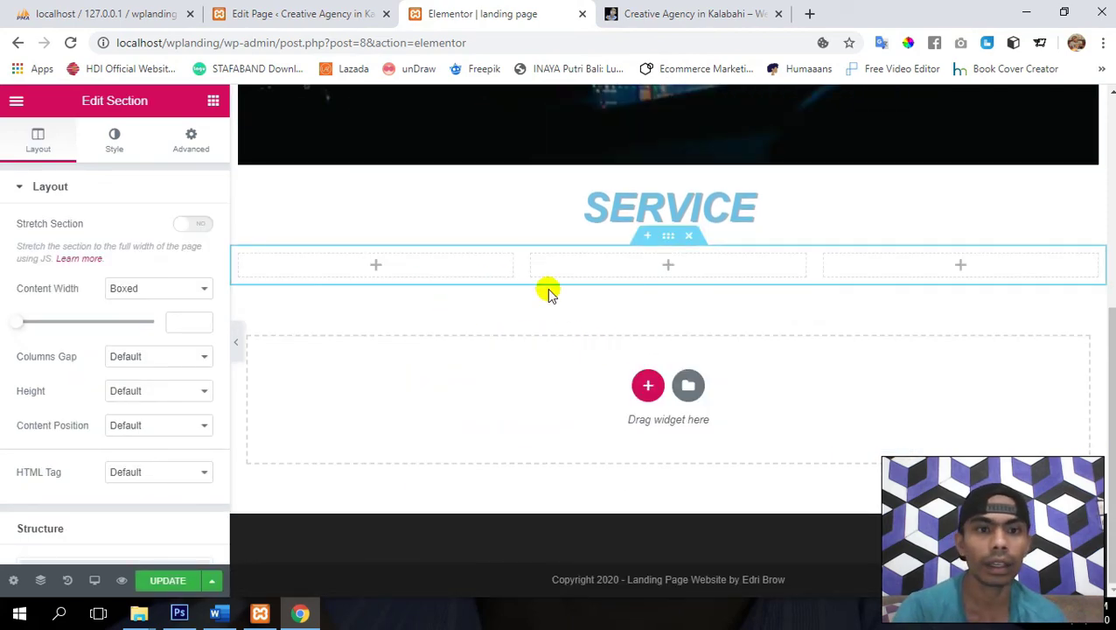
{"action": "scroll", "coordinate": [538, 378], "scroll_direction": "up", "scroll_amount": 1}
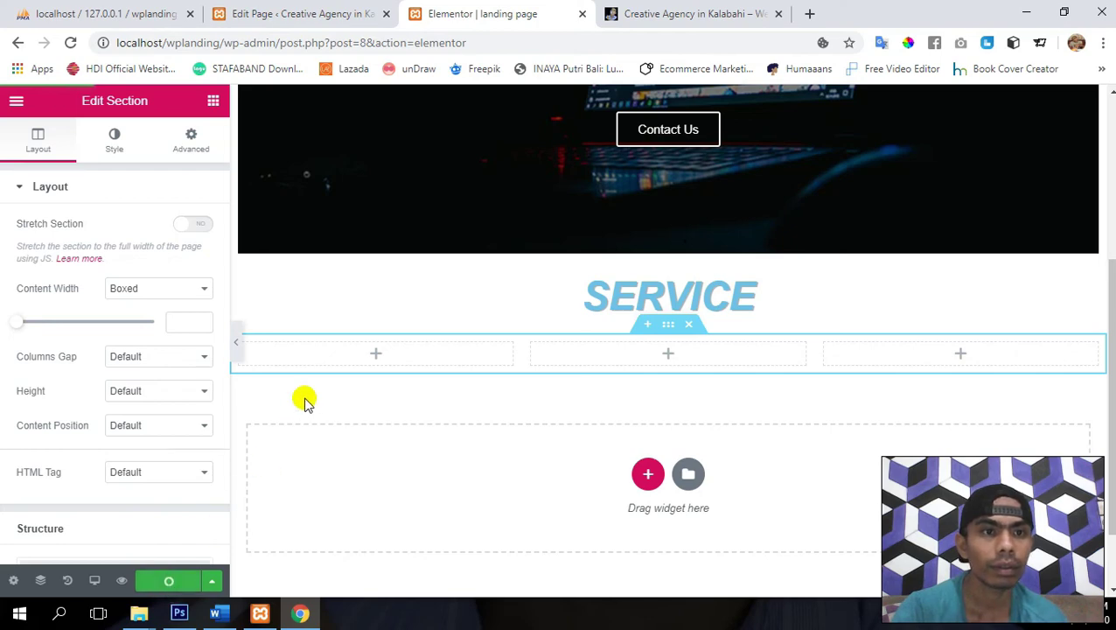
- Search widgets for 'ico', drop an Icon Box into the first column, and retitle it Webdesign
{"action": "left_click", "coordinate": [213, 102]}
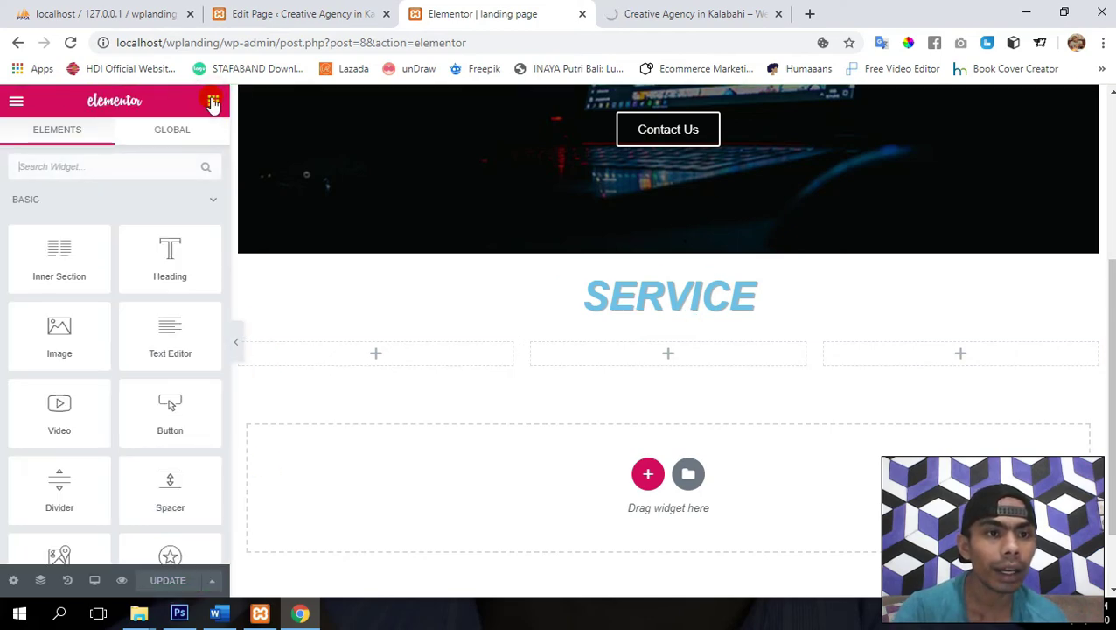
{"action": "scroll", "coordinate": [85, 414], "scroll_direction": "down", "scroll_amount": 2}
{"action": "scroll", "coordinate": [88, 416], "scroll_direction": "down", "scroll_amount": 2}
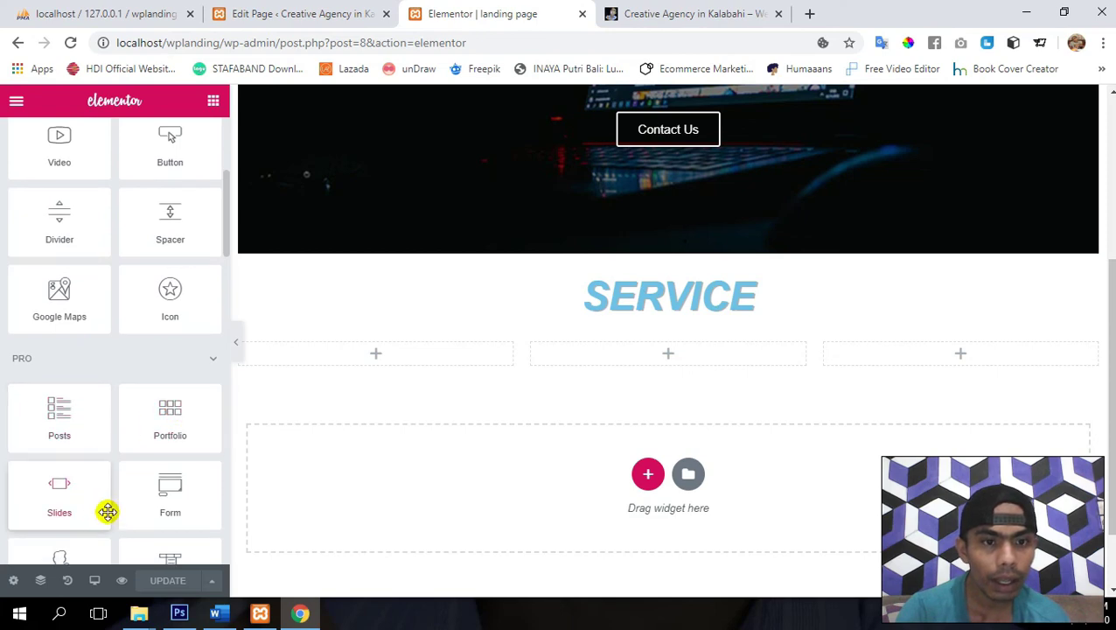
{"action": "scroll", "coordinate": [125, 403], "scroll_direction": "down", "scroll_amount": 1}
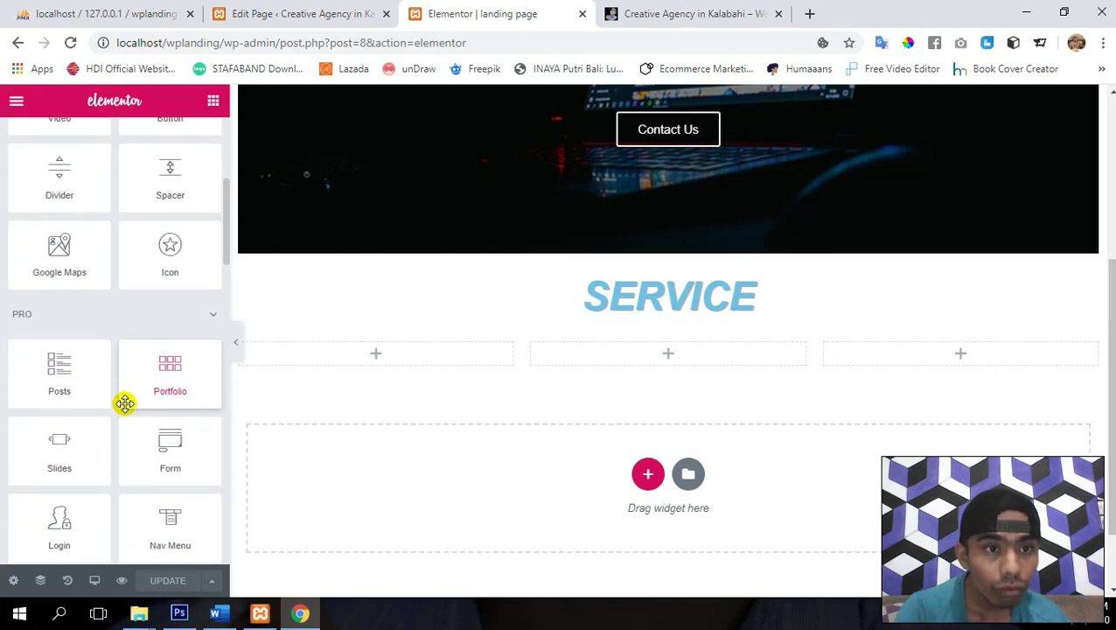
{"action": "scroll", "coordinate": [125, 403], "scroll_direction": "up", "scroll_amount": 5}
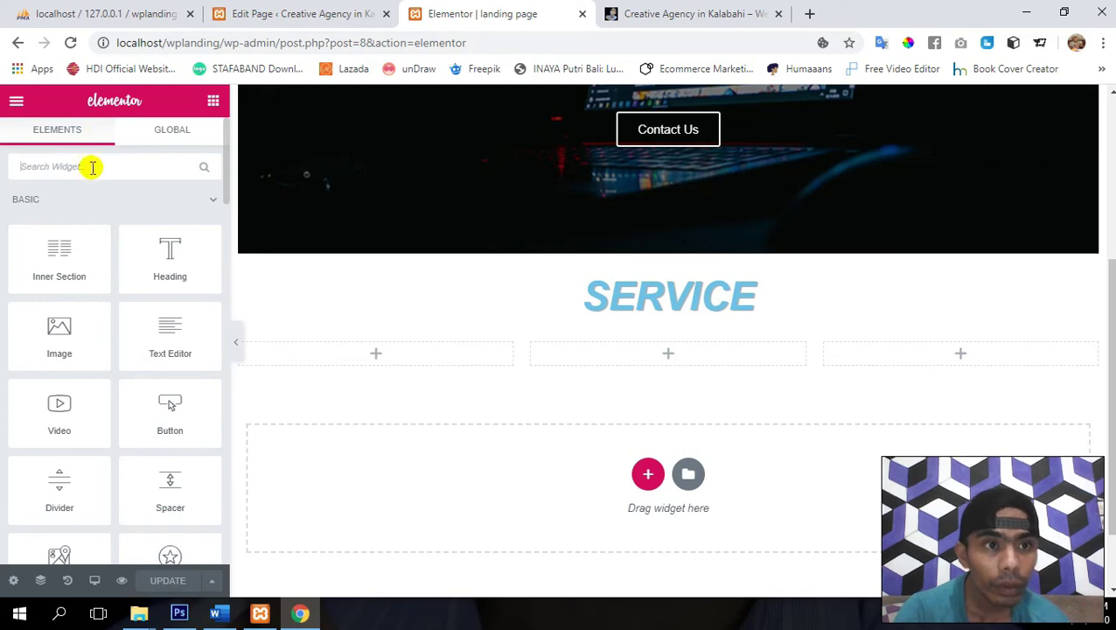
{"action": "left_click", "coordinate": [91, 167]}
{"action": "type", "text": "icon"}
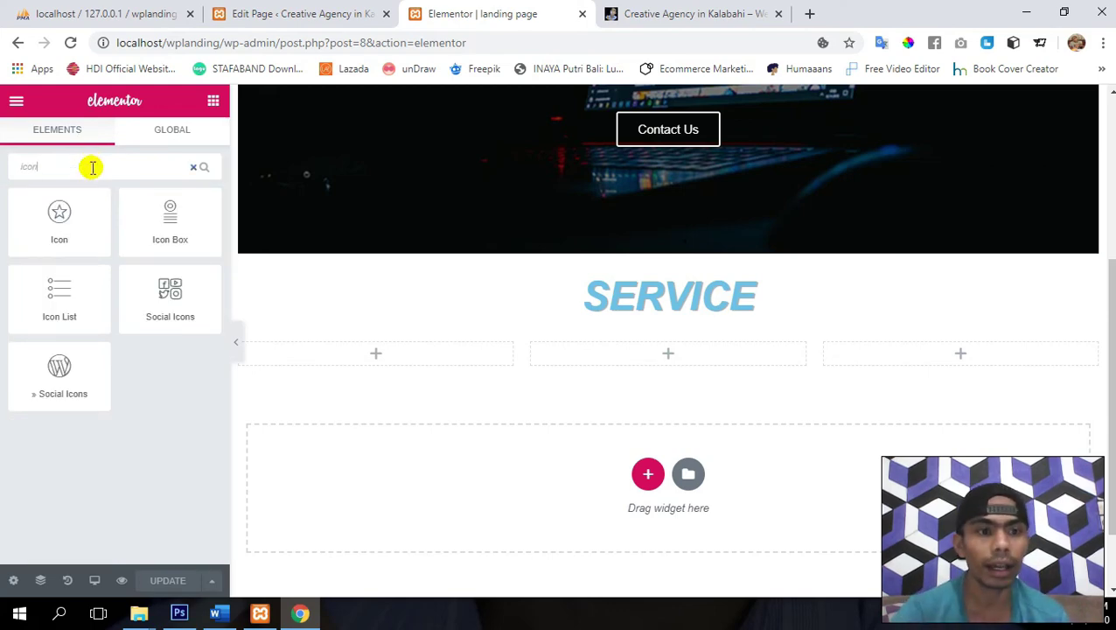
{"action": "left_click_drag", "start_coordinate": [184, 220], "coordinate": [384, 354]}
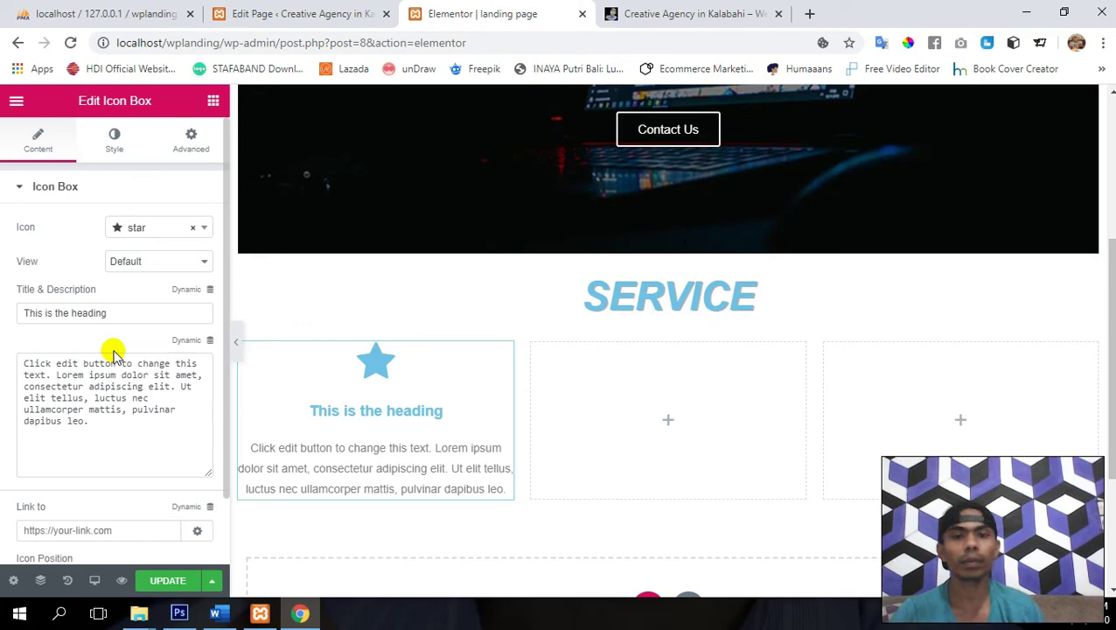
{"action": "triple_click", "coordinate": [141, 304]}
{"action": "type", "text": "We"}
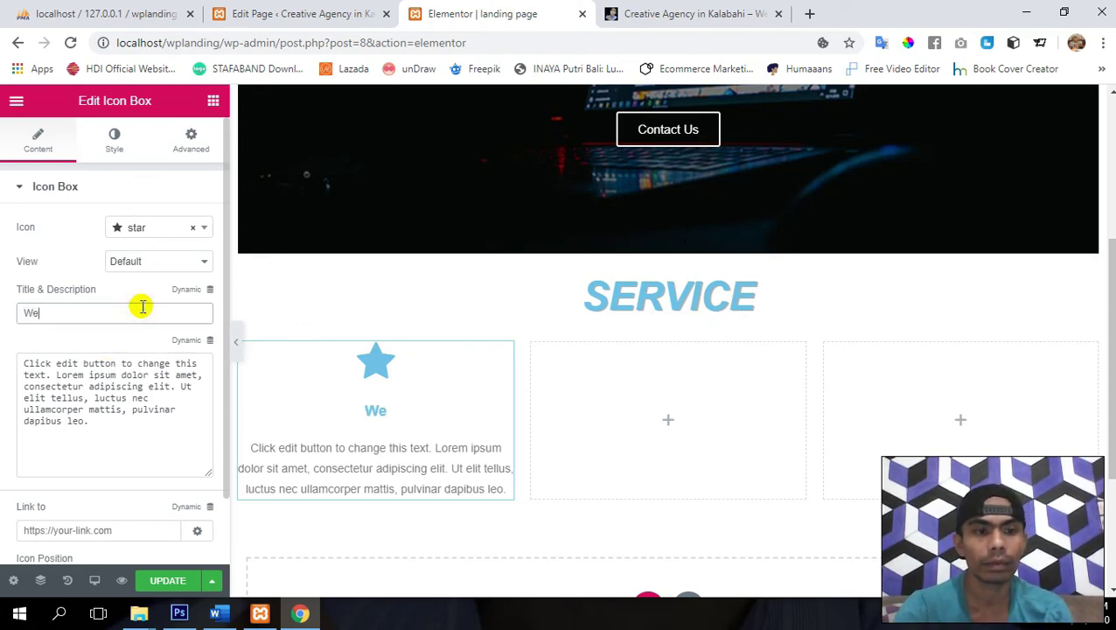
{"action": "type", "text": "bdesig"}
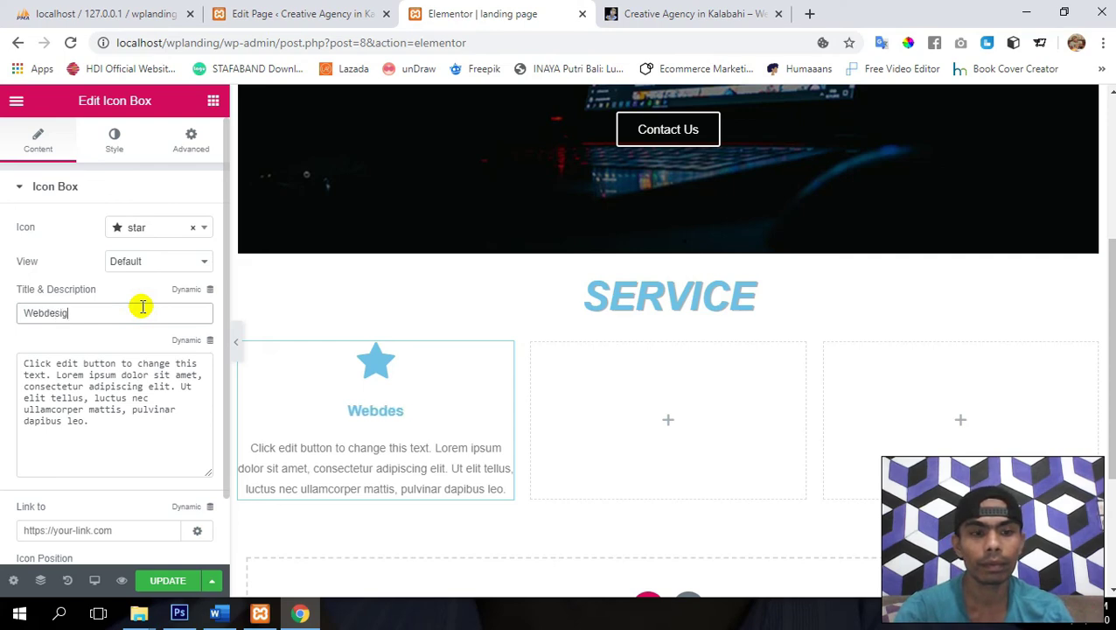
{"action": "type", "text": "n"}
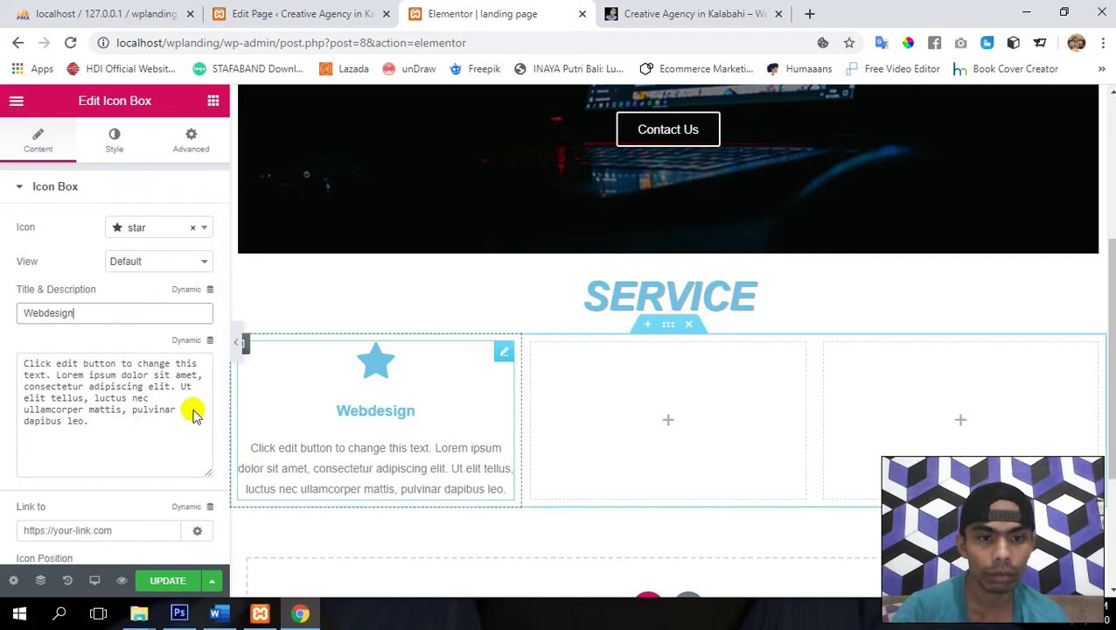
- Copy the 'In enim justo…' paragraph from Word and paste it over the placeholder description
{"action": "left_click", "coordinate": [220, 614]}
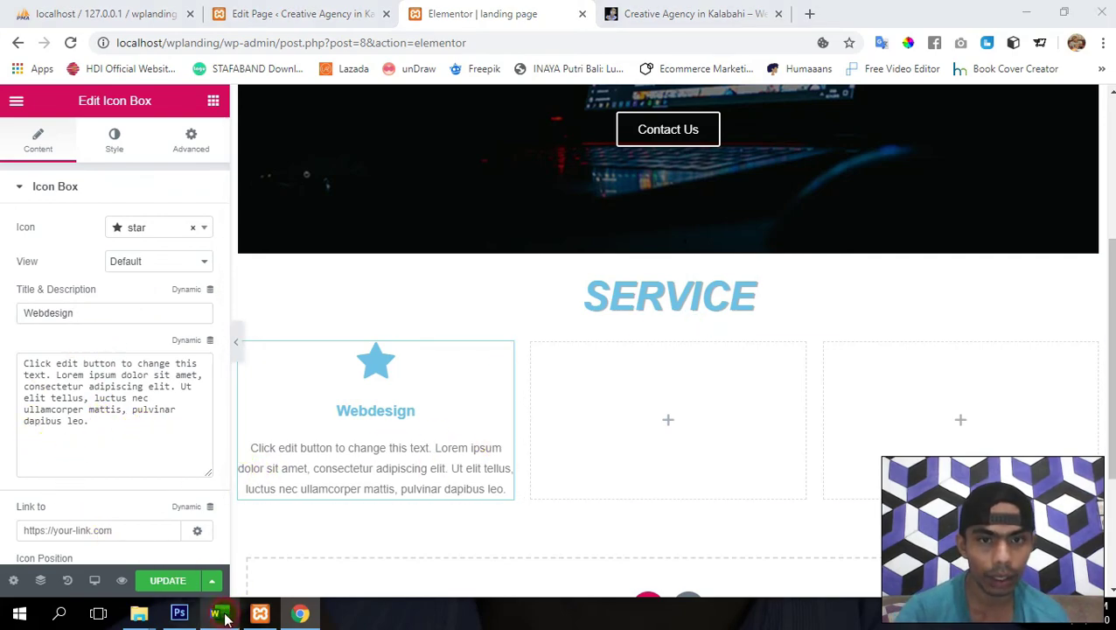
{"action": "key", "text": "Left"}
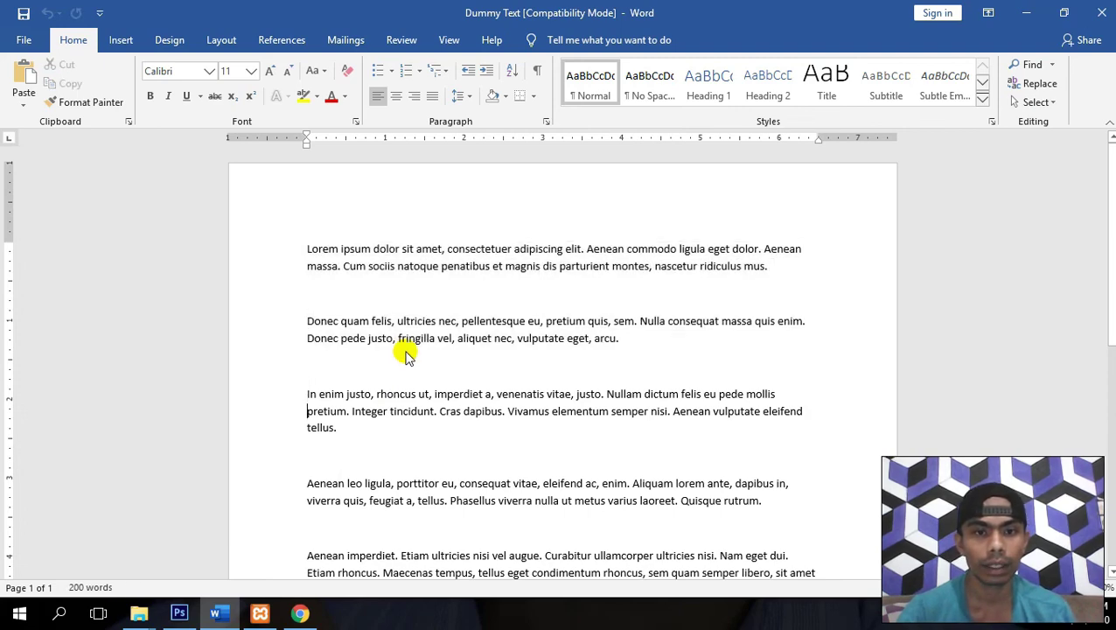
{"action": "key", "text": "shift+Down"}
{"action": "key", "text": "shift+Down"}
{"action": "key", "text": "shift+Down"}
{"action": "key", "text": "ctrl+c"}
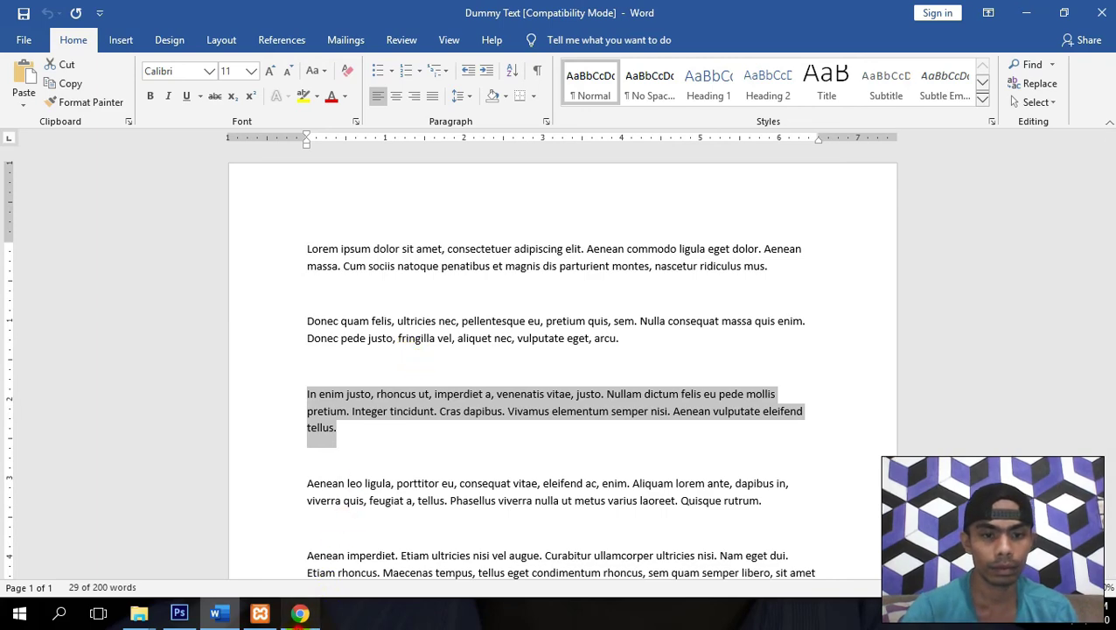
{"action": "left_click", "coordinate": [301, 613]}
{"action": "left_click", "coordinate": [120, 423]}
{"action": "key", "text": "ctrl+a"}
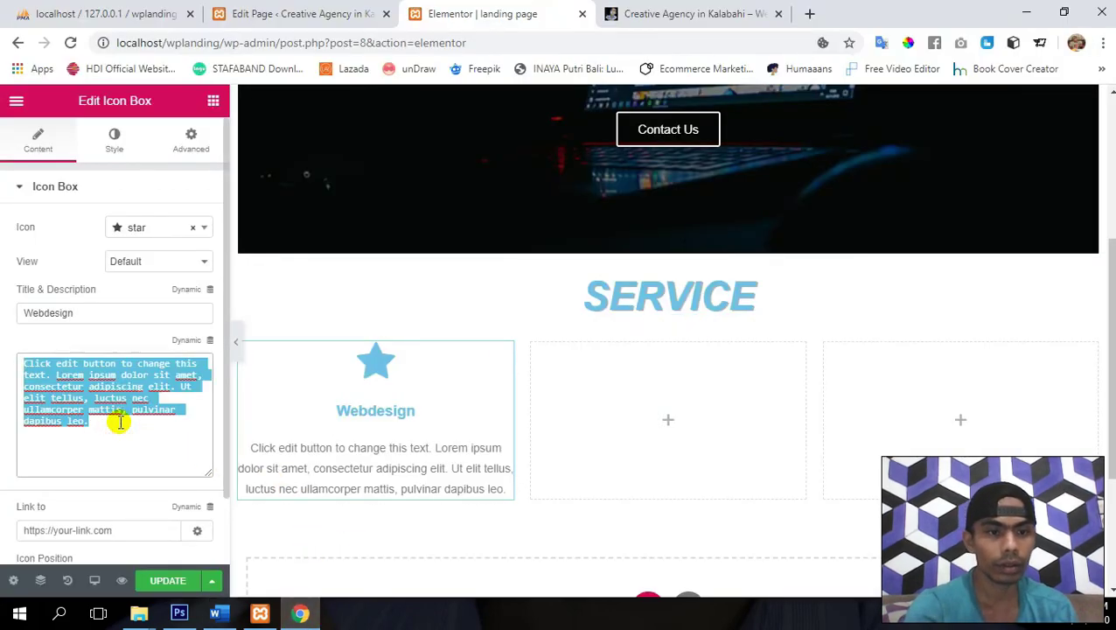
{"action": "key", "text": "ctrl+v"}
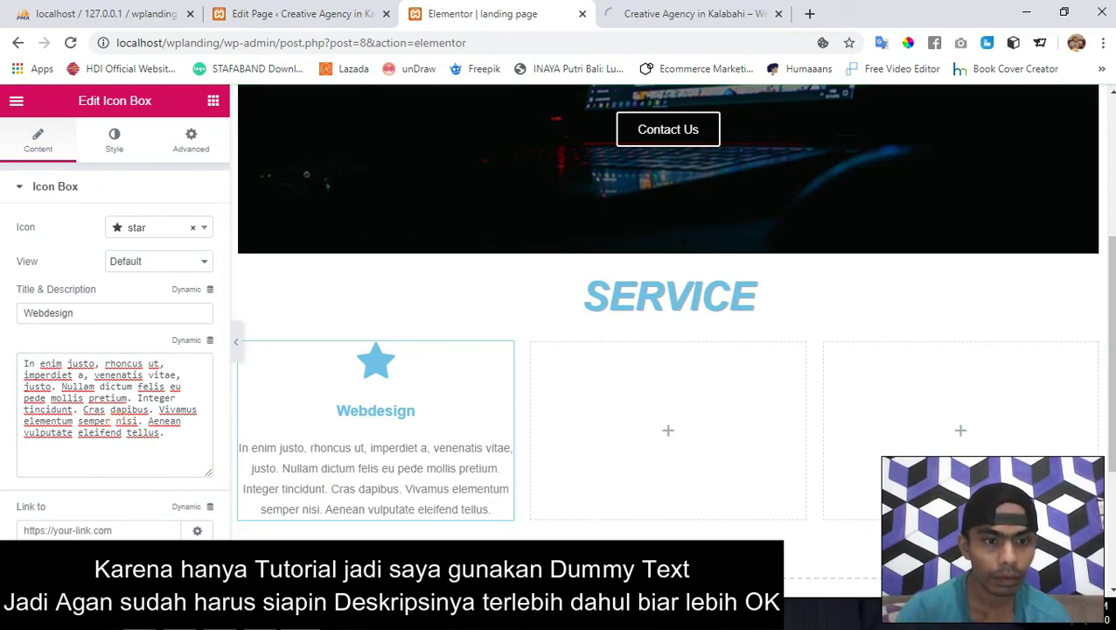
- Set the Webdesign box's Link to '#contact' and save the page
{"action": "scroll", "coordinate": [86, 323], "scroll_direction": "down", "scroll_amount": 1}
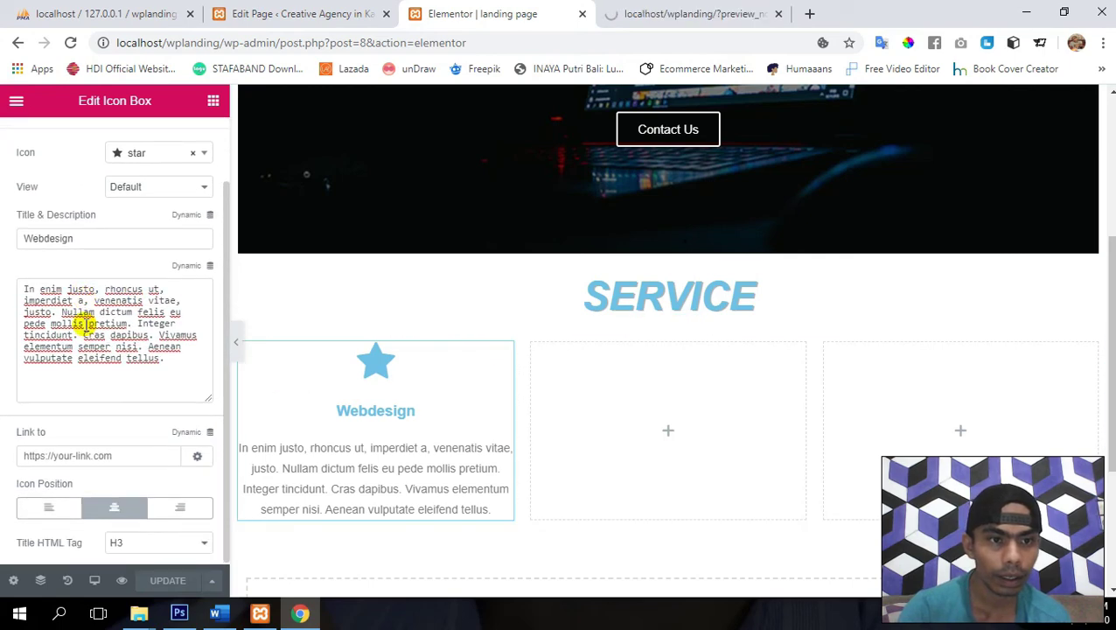
{"action": "left_click", "coordinate": [78, 460]}
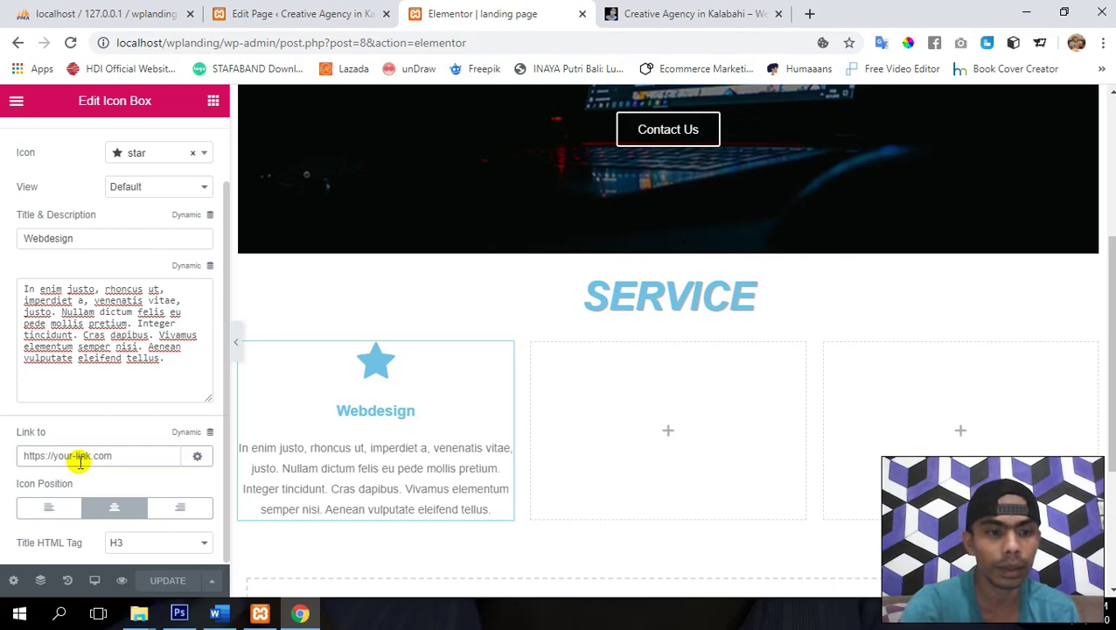
{"action": "type", "text": "#contact"}
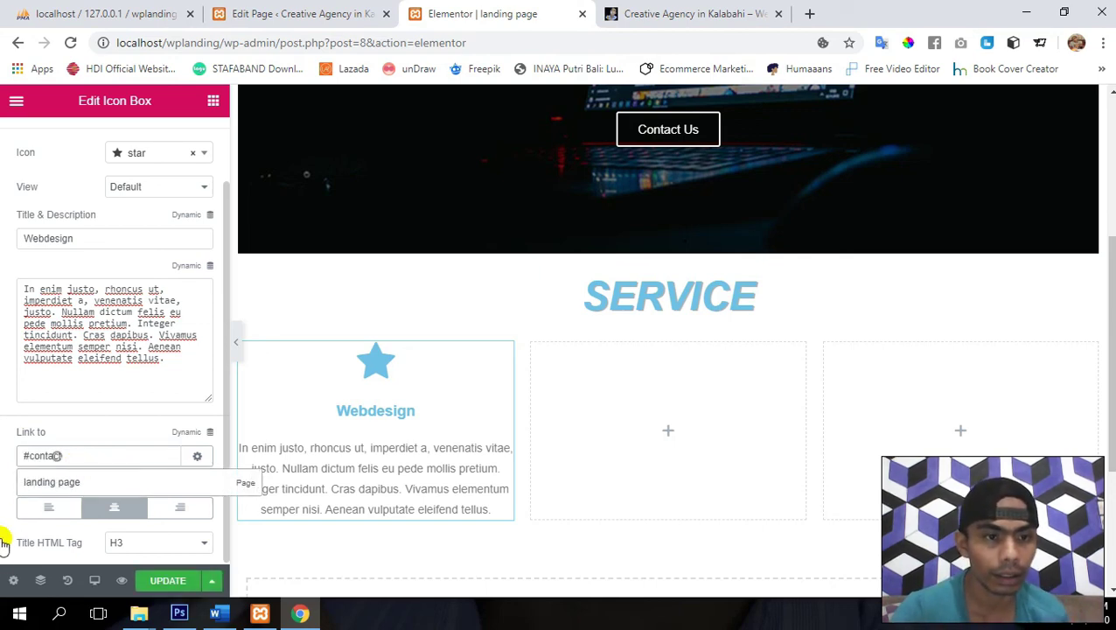
{"action": "left_click", "coordinate": [171, 582]}
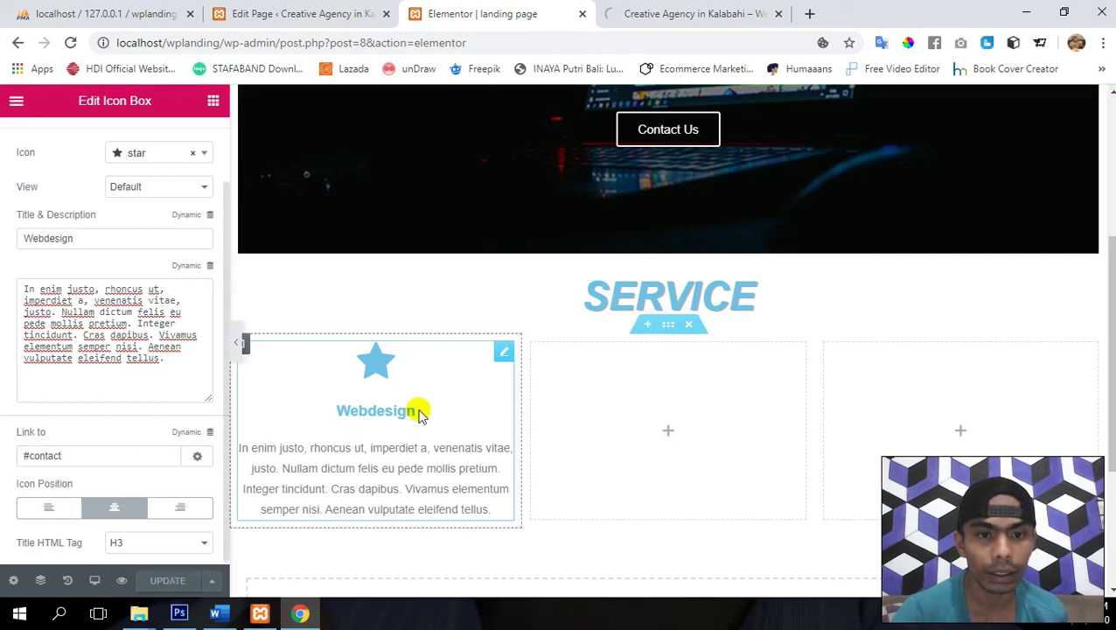
{"action": "scroll", "coordinate": [45, 229], "scroll_direction": "up", "scroll_amount": 2}
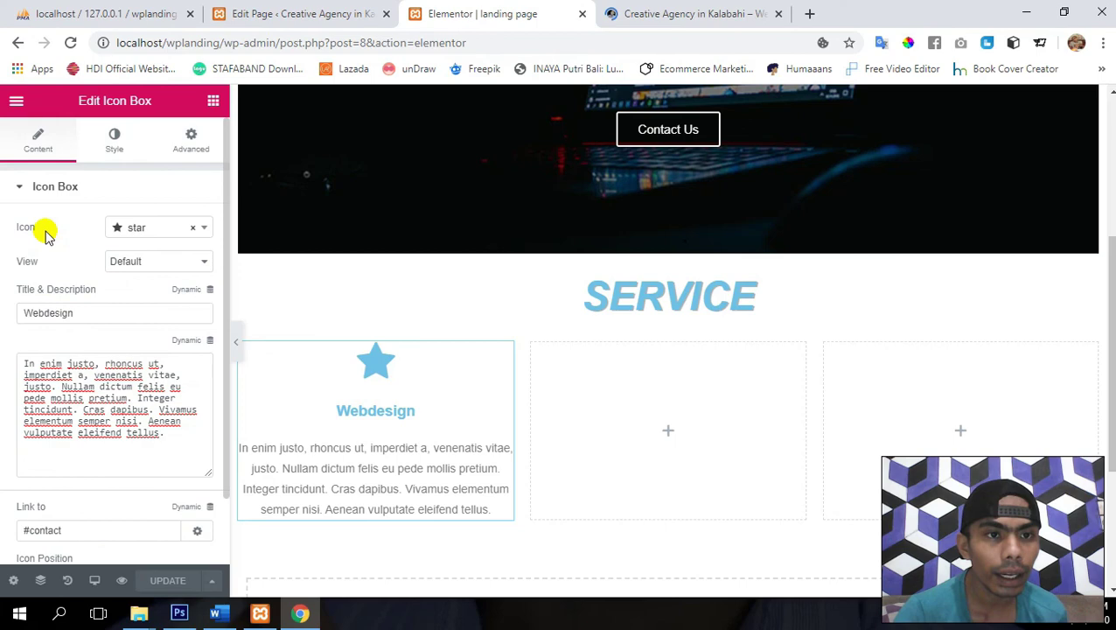
- Search the icon library for 'des' and swap the star for the desktop icon
{"action": "left_click", "coordinate": [139, 230]}
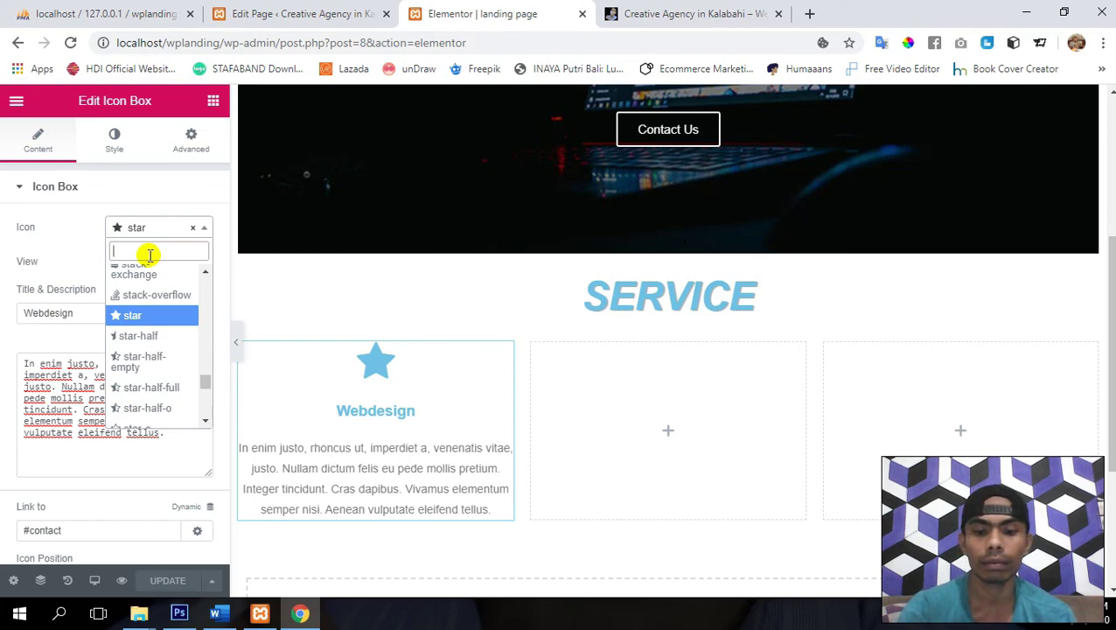
{"action": "type", "text": "des"}
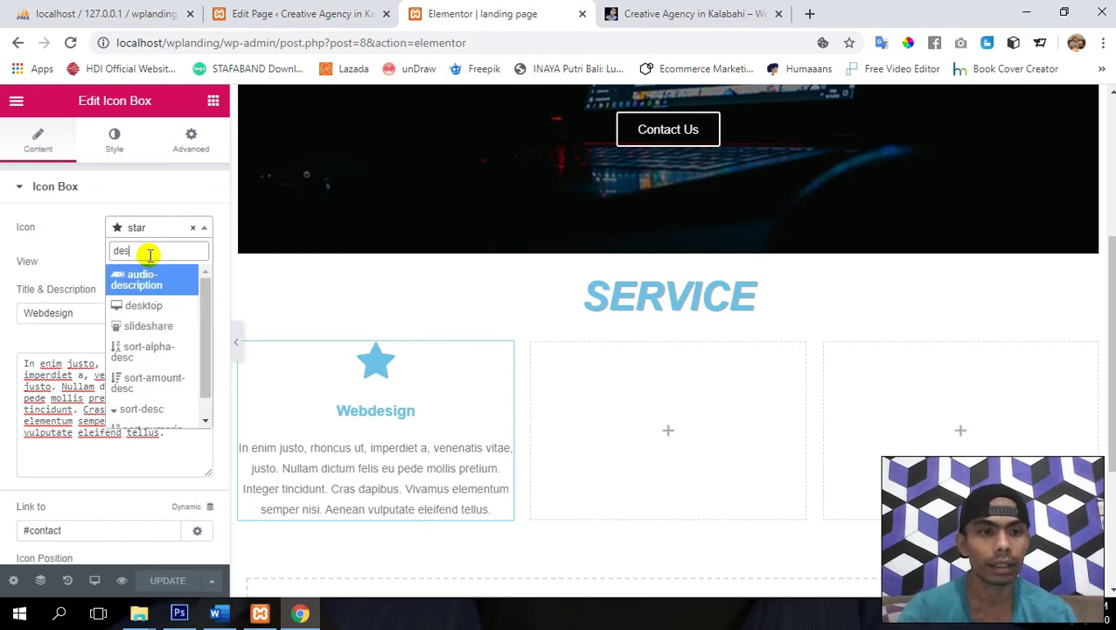
{"action": "left_click", "coordinate": [151, 308]}
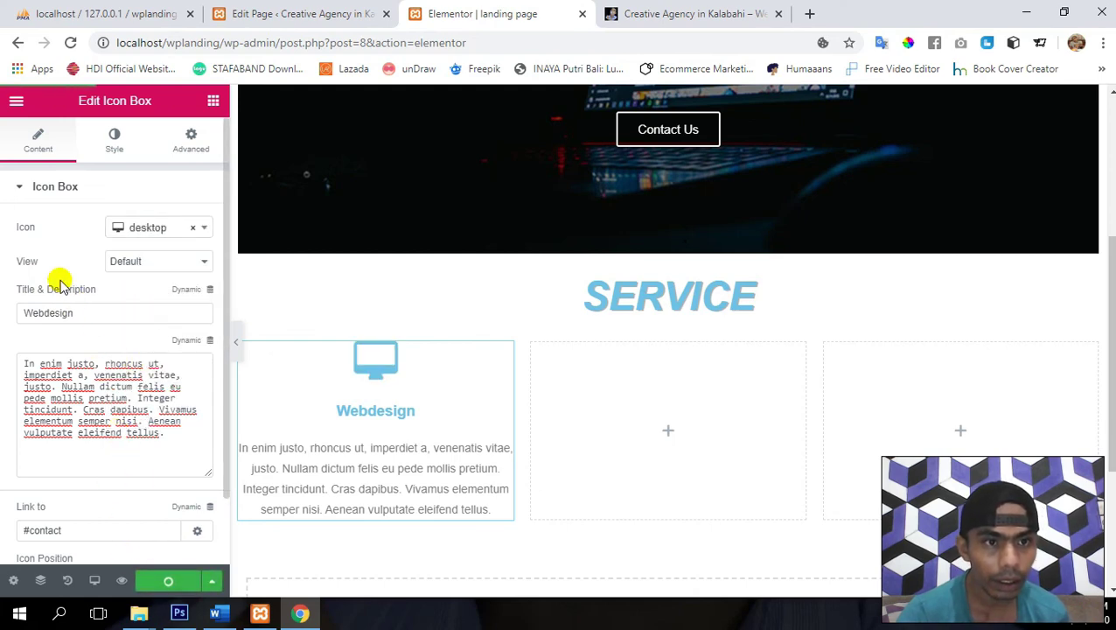
{"action": "scroll", "coordinate": [59, 283], "scroll_direction": "down", "scroll_amount": 1}
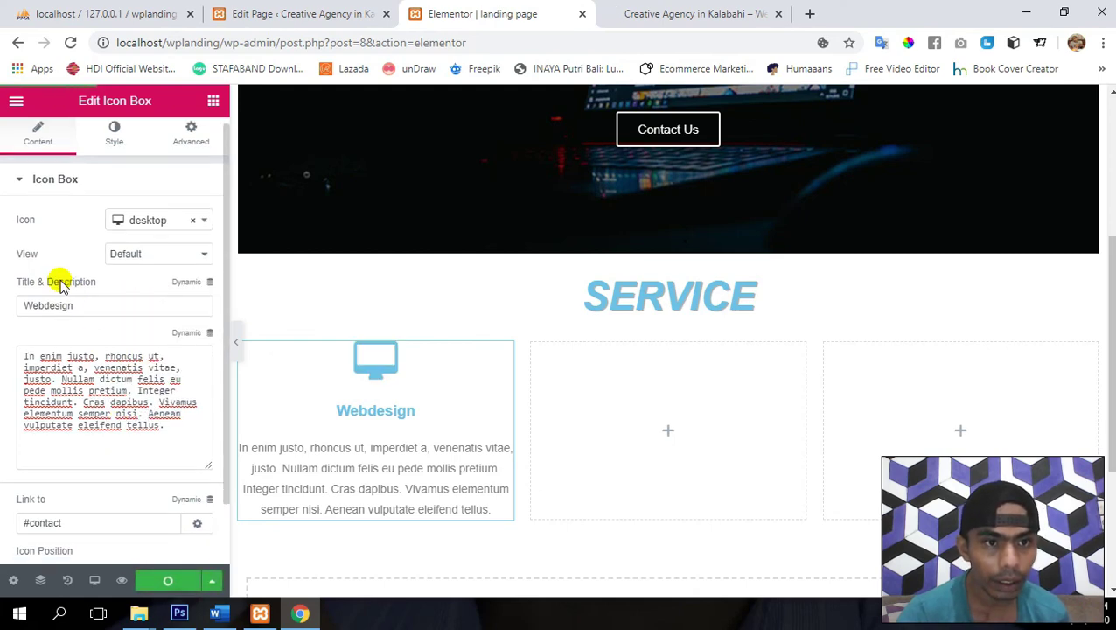
- Style the icon with Framed view and Circle shape, after trying Stacked and Square
{"action": "left_click", "coordinate": [142, 240]}
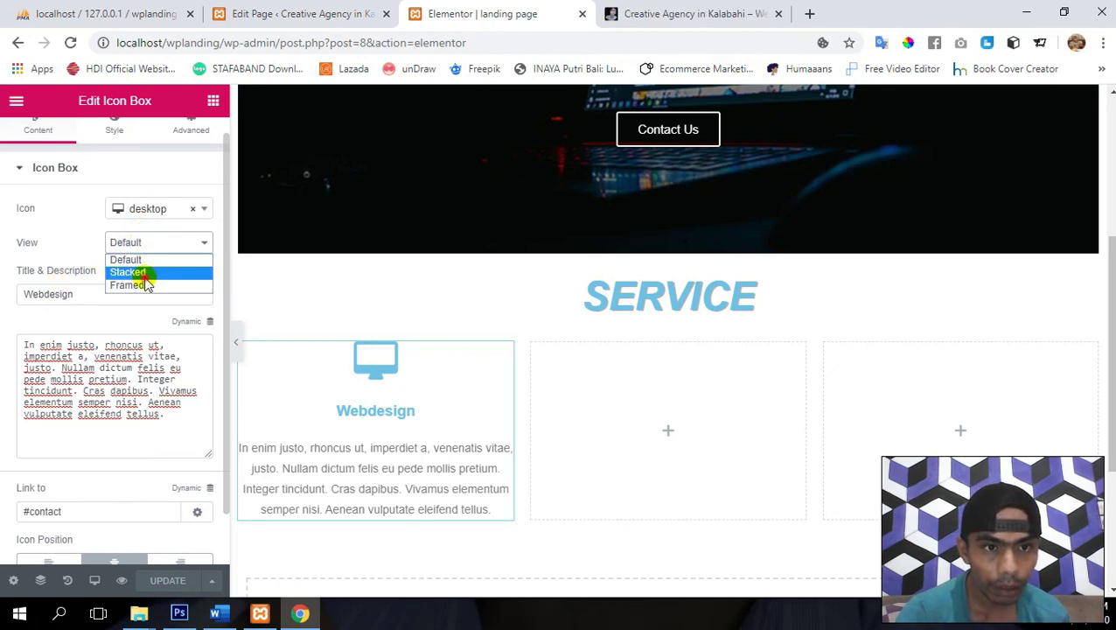
{"action": "left_click", "coordinate": [144, 275]}
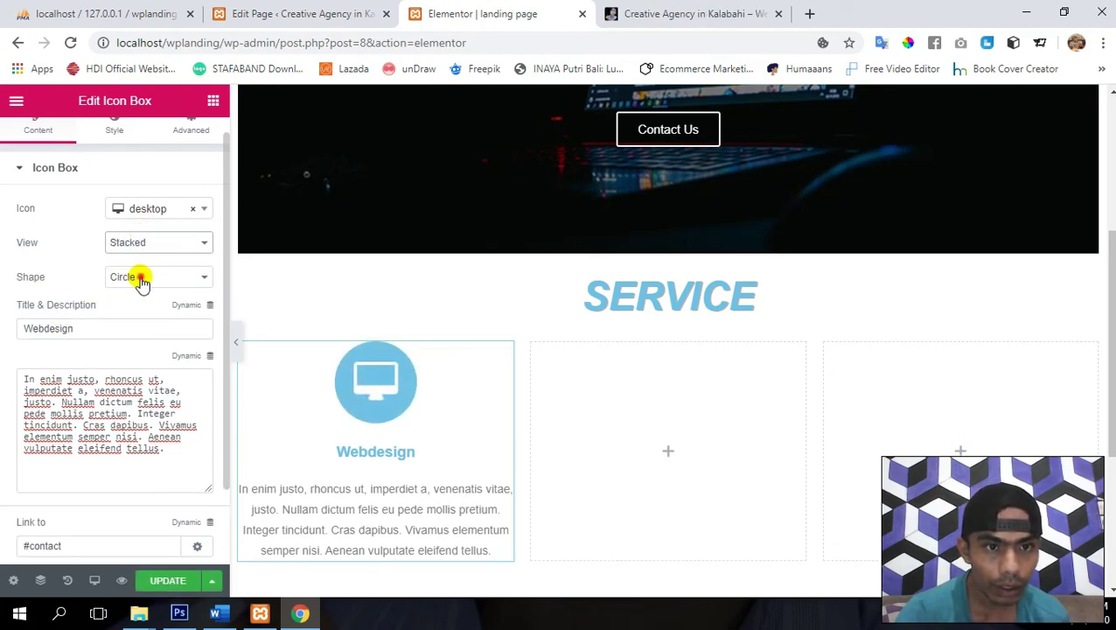
{"action": "left_click", "coordinate": [141, 279]}
{"action": "left_click", "coordinate": [141, 280]}
{"action": "left_click", "coordinate": [141, 280]}
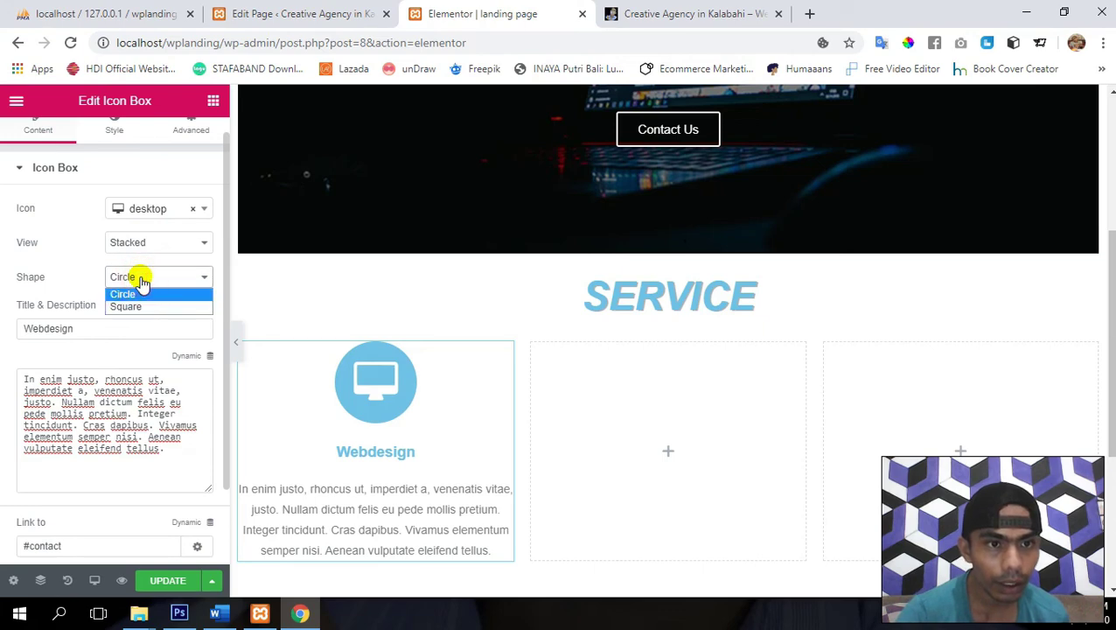
{"action": "left_click", "coordinate": [140, 306]}
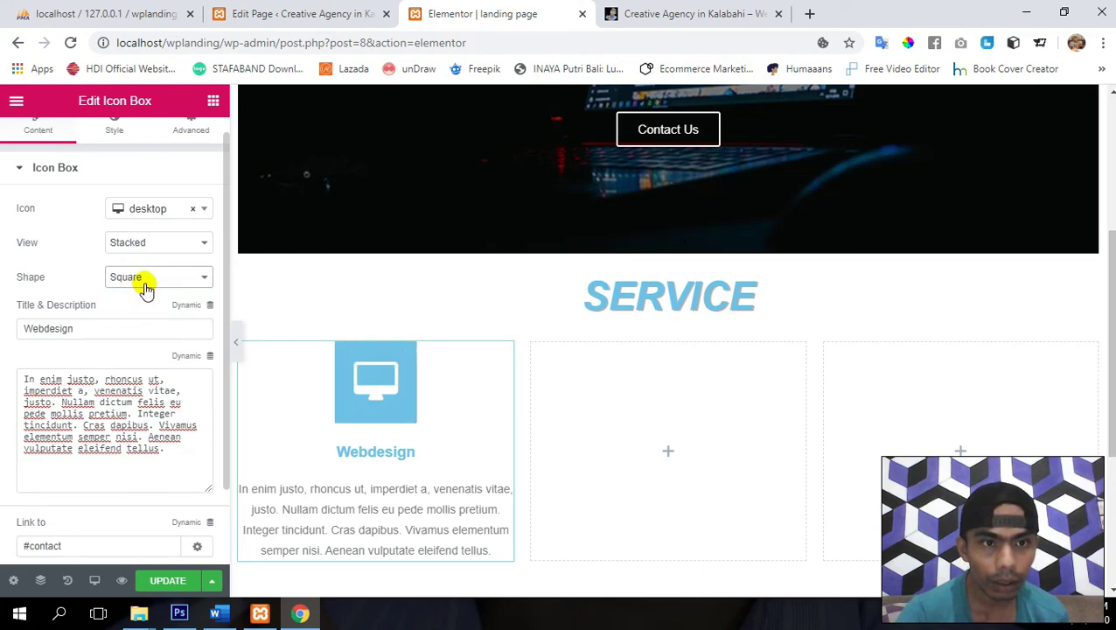
{"action": "left_click", "coordinate": [144, 281]}
{"action": "left_click", "coordinate": [137, 291]}
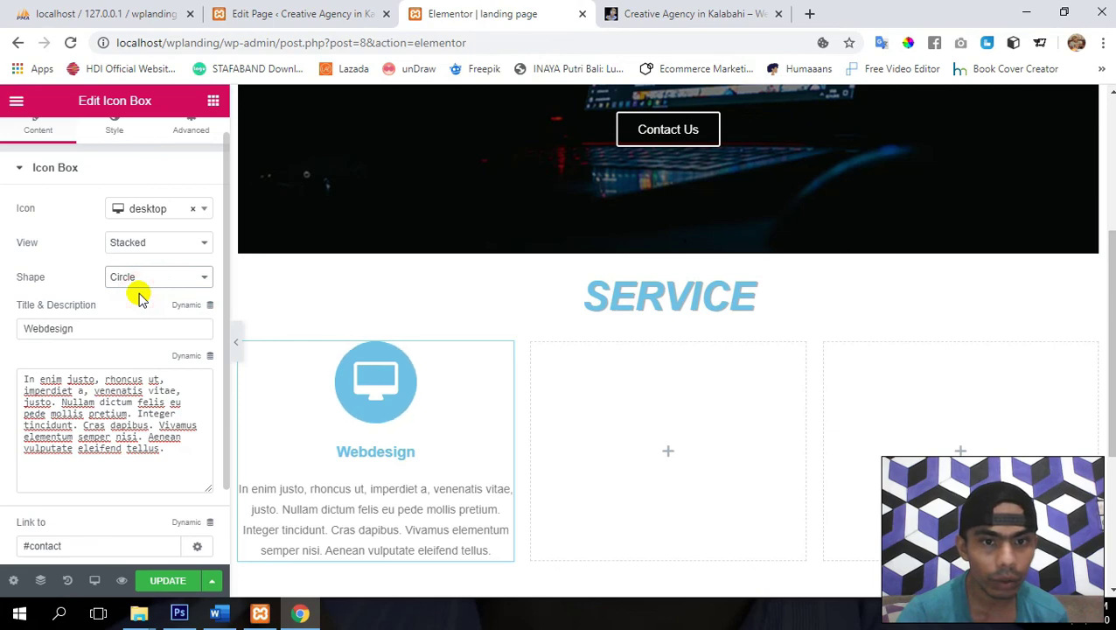
{"action": "left_click", "coordinate": [144, 243]}
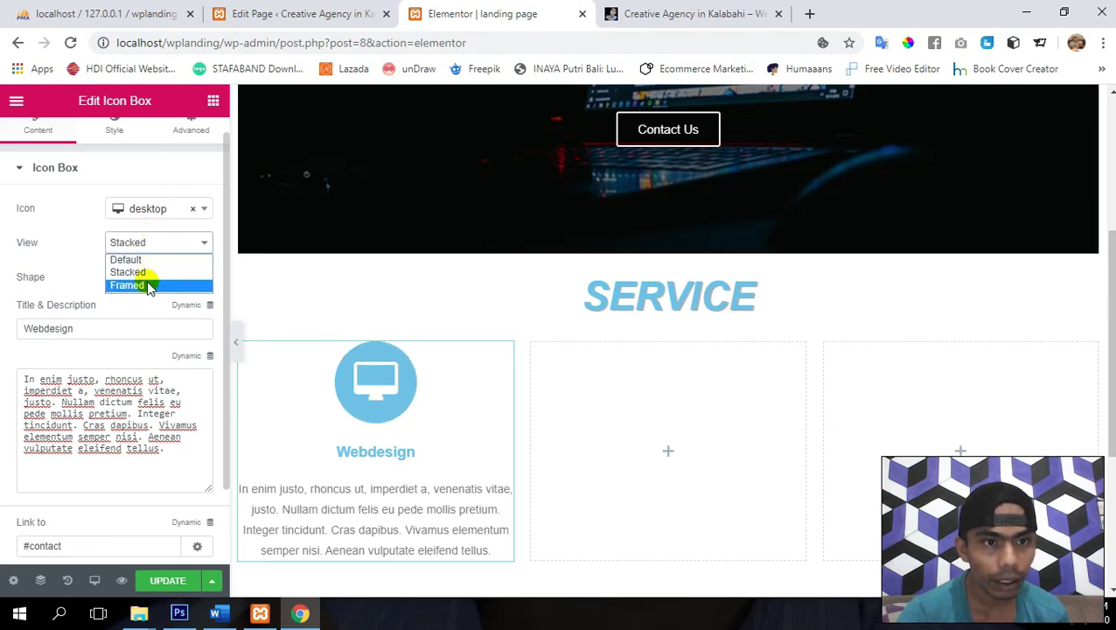
{"action": "left_click", "coordinate": [148, 286]}
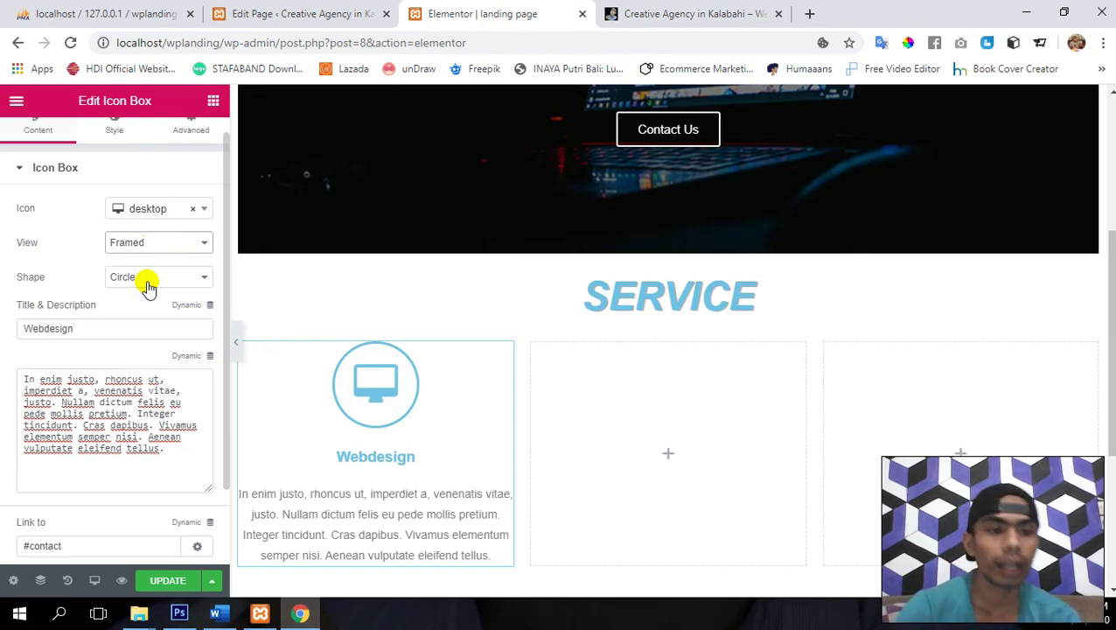
- Save the page and collapse the Icon Box content section
{"action": "left_click", "coordinate": [175, 581]}
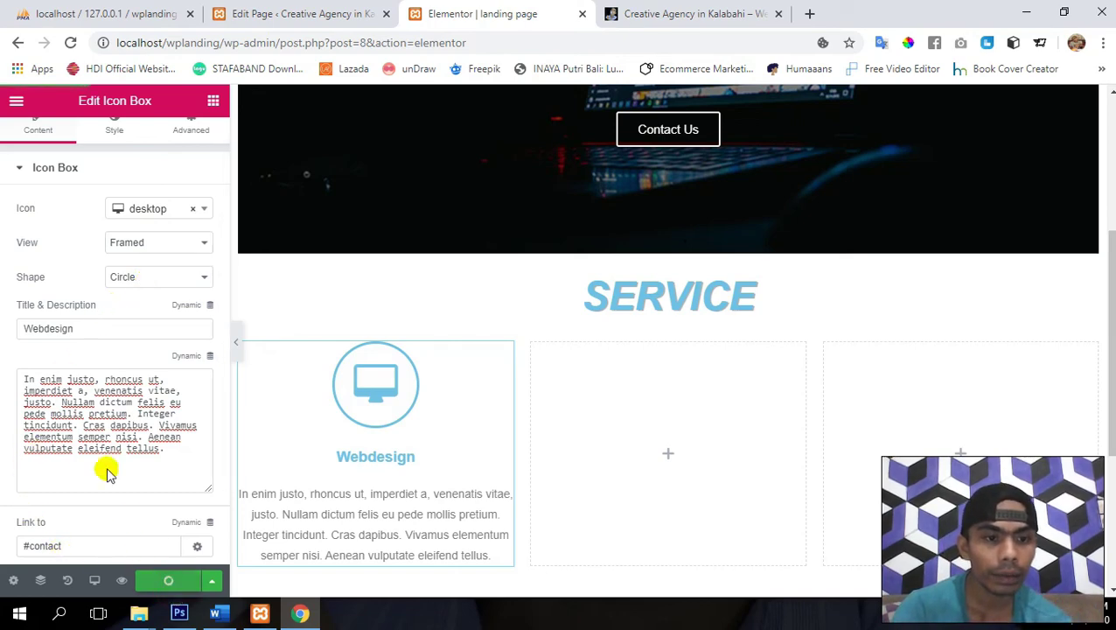
{"action": "scroll", "coordinate": [38, 268], "scroll_direction": "down", "scroll_amount": 2}
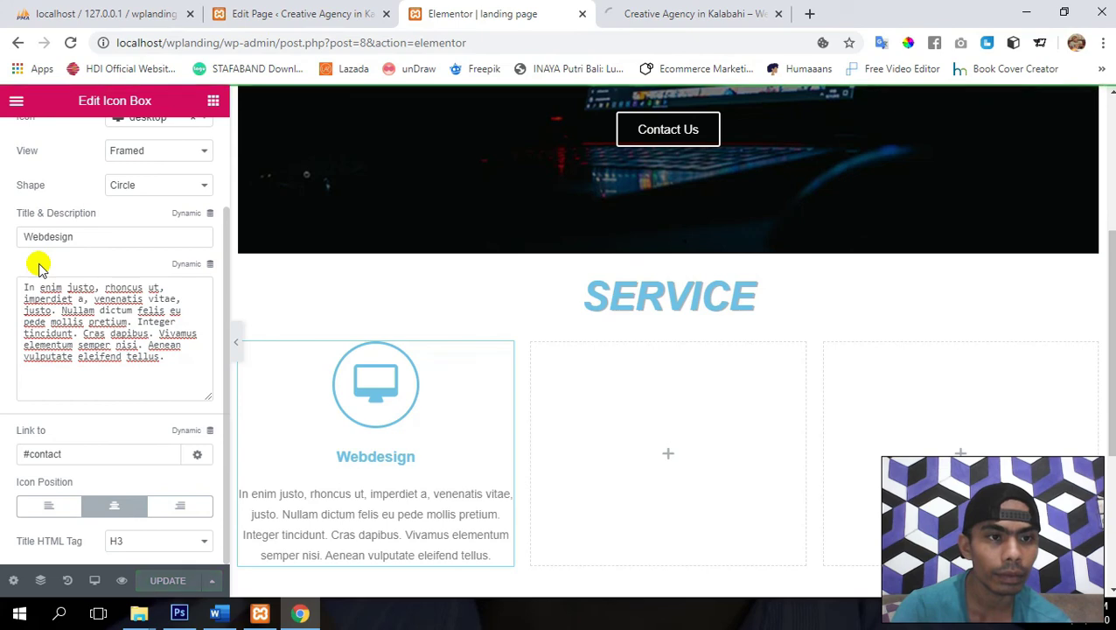
{"action": "scroll", "coordinate": [38, 267], "scroll_direction": "up", "scroll_amount": 2}
{"action": "left_click", "coordinate": [42, 192]}
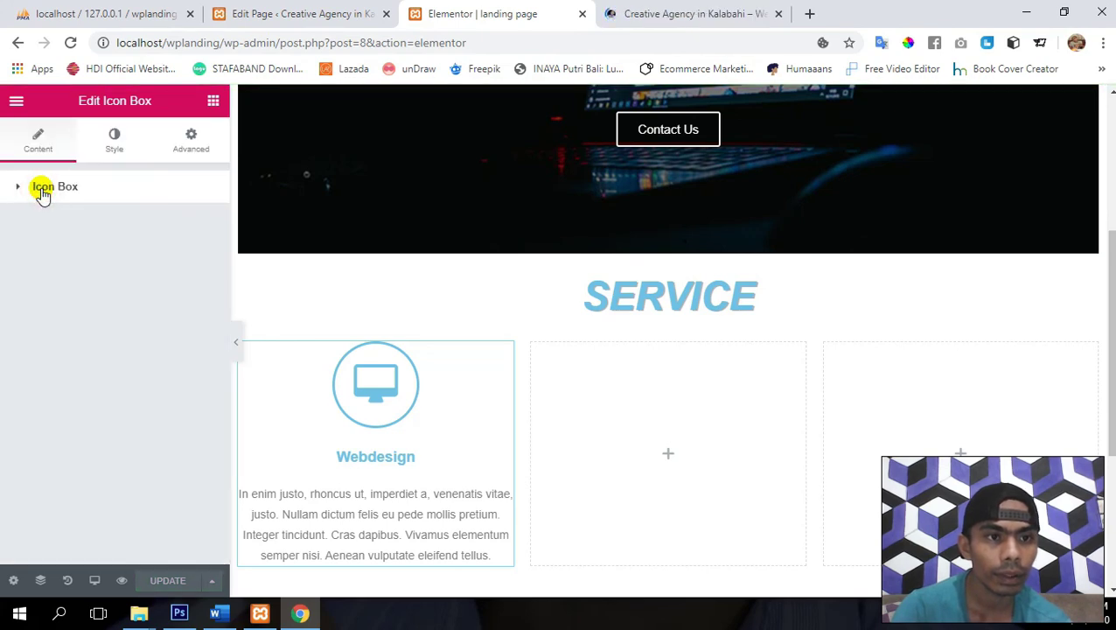
{"action": "scroll", "coordinate": [458, 379], "scroll_direction": "down", "scroll_amount": 1}
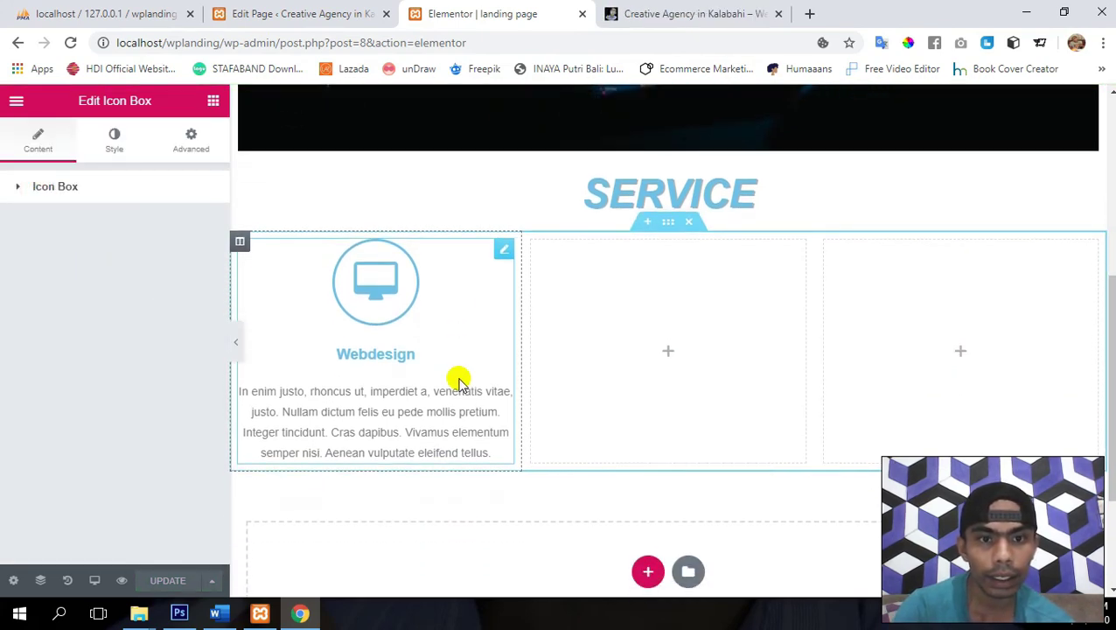
- In the Style tab, lower Icon Spacing to 4 and raise icon Size to 57
{"action": "left_click", "coordinate": [115, 141]}
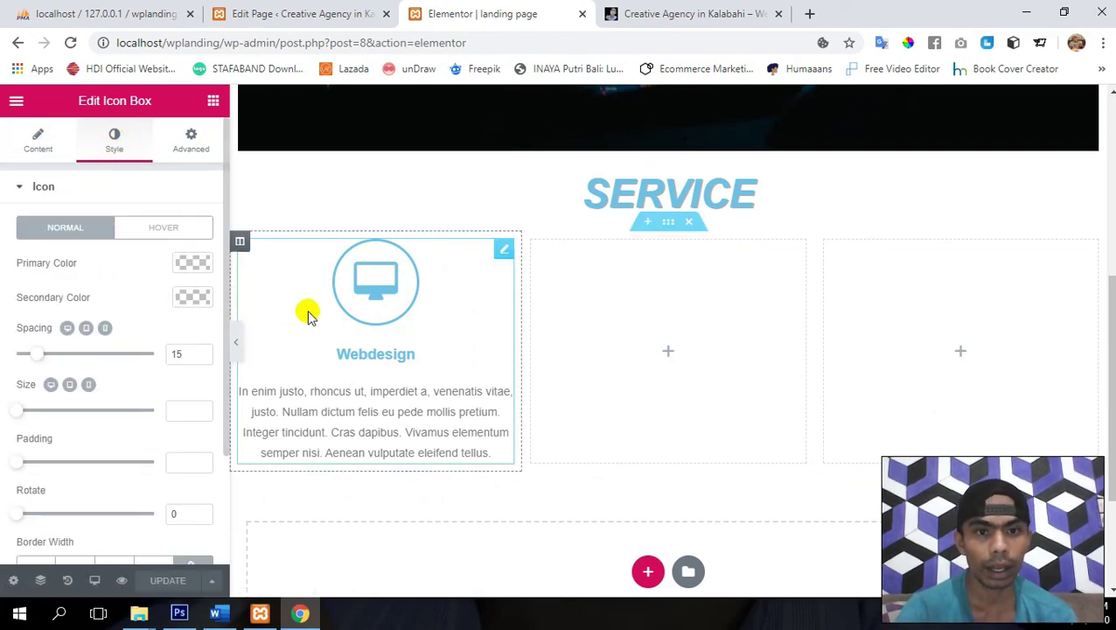
{"action": "scroll", "coordinate": [331, 348], "scroll_direction": "up", "scroll_amount": 3}
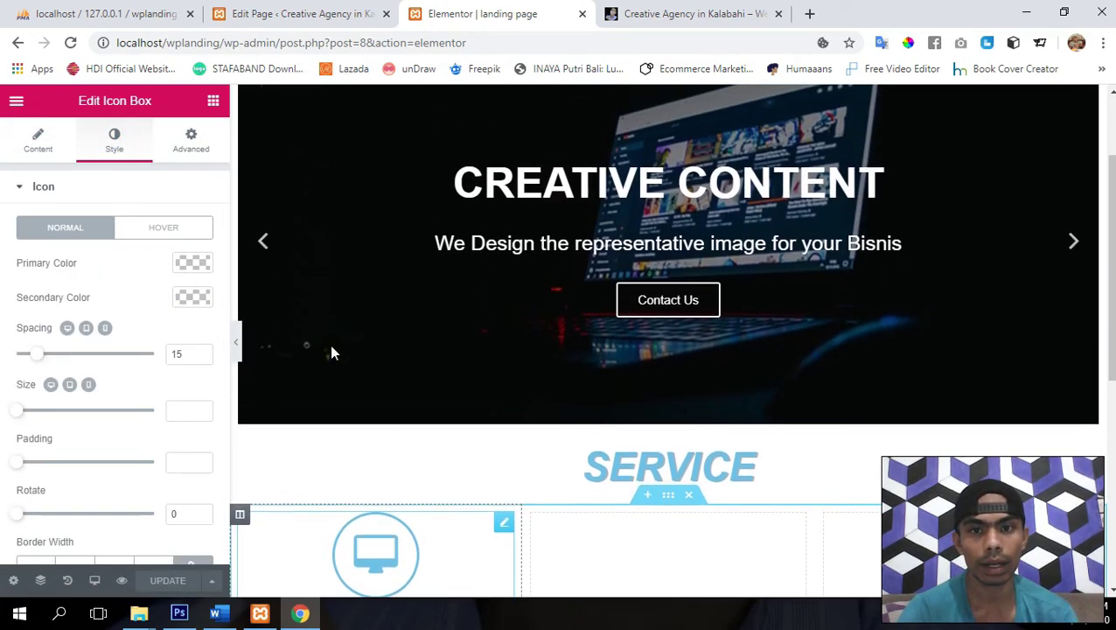
{"action": "scroll", "coordinate": [330, 349], "scroll_direction": "down", "scroll_amount": 1}
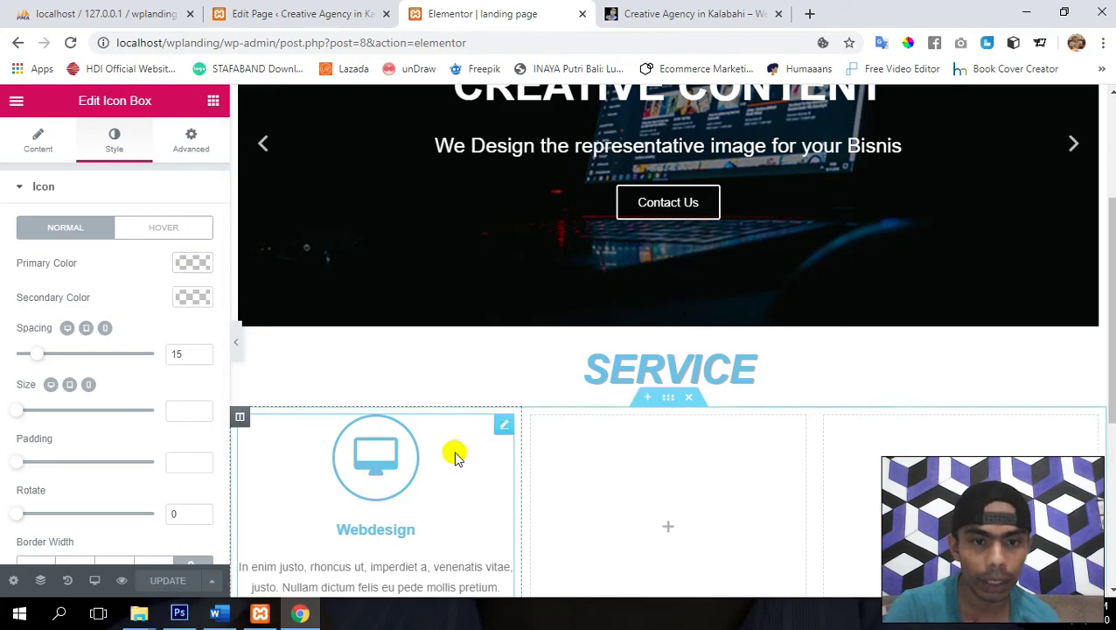
{"action": "scroll", "coordinate": [453, 453], "scroll_direction": "down", "scroll_amount": 1}
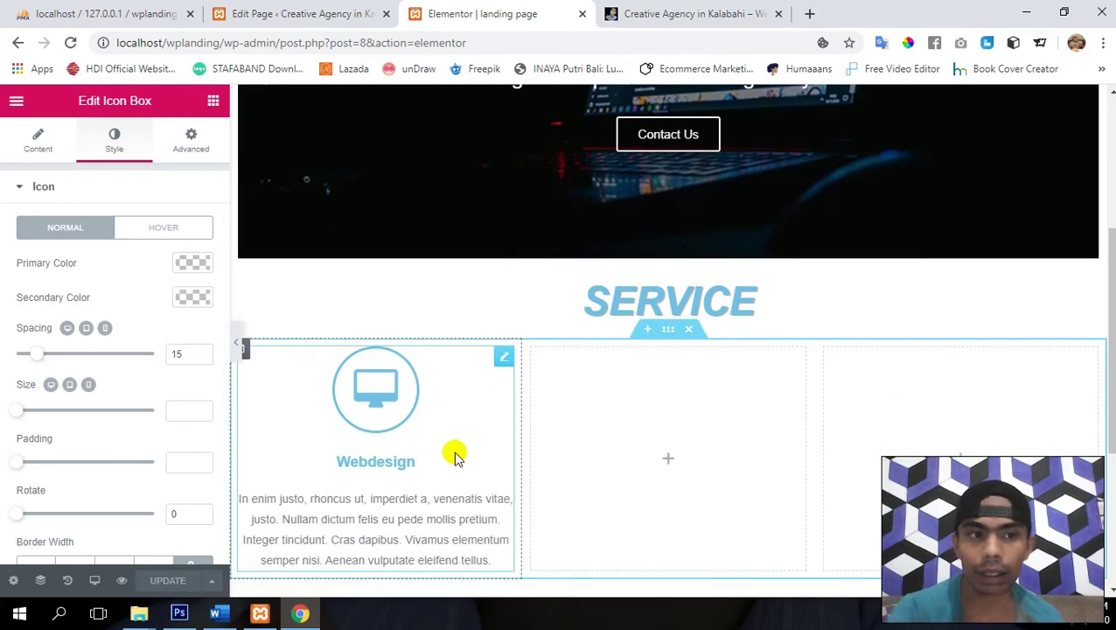
{"action": "scroll", "coordinate": [324, 429], "scroll_direction": "down", "scroll_amount": 1}
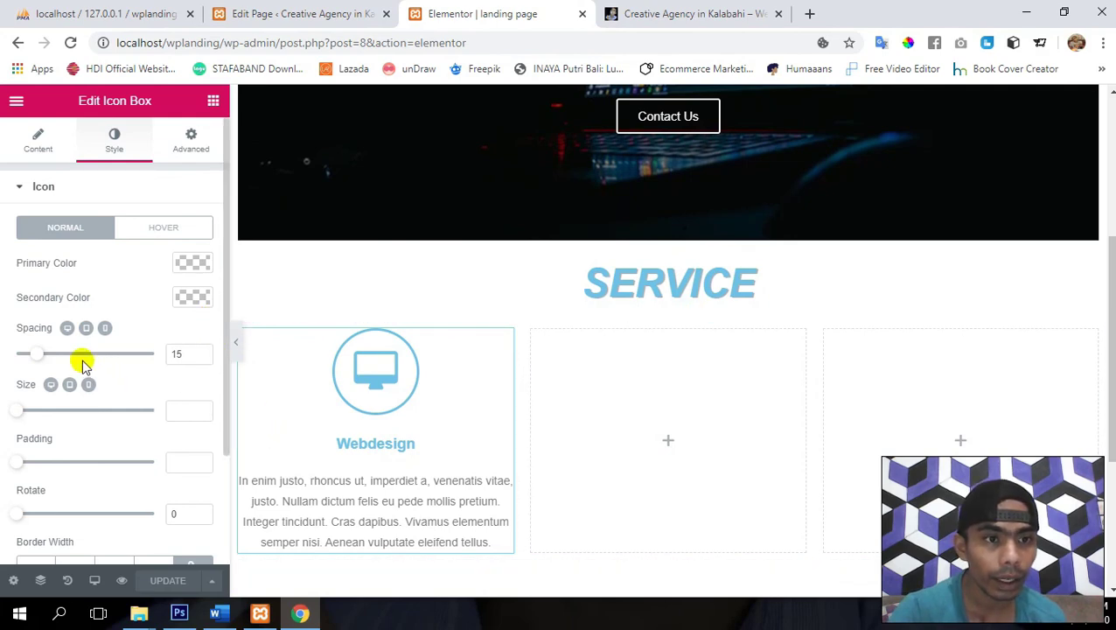
{"action": "scroll", "coordinate": [63, 334], "scroll_direction": "down", "scroll_amount": 1}
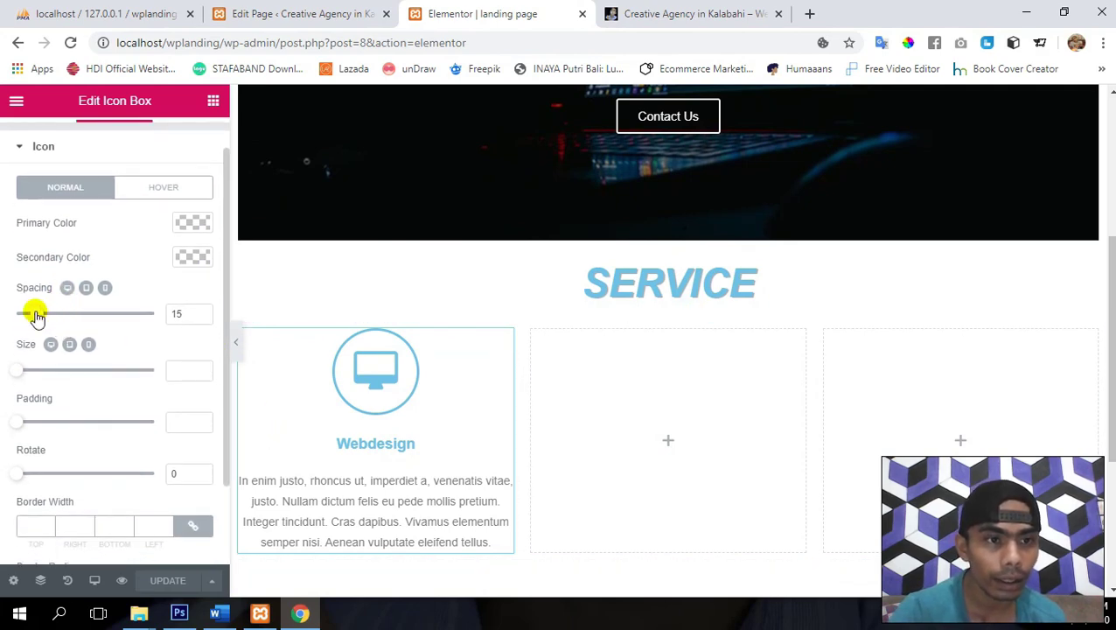
{"action": "mouse_move", "coordinate": [35, 315]}
{"action": "left_mouse_down"}
{"action": "mouse_move", "coordinate": [44, 317]}
{"action": "mouse_move", "coordinate": [28, 322]}
{"action": "mouse_move", "coordinate": [57, 318]}
{"action": "mouse_move", "coordinate": [22, 321]}
{"action": "left_mouse_up"}
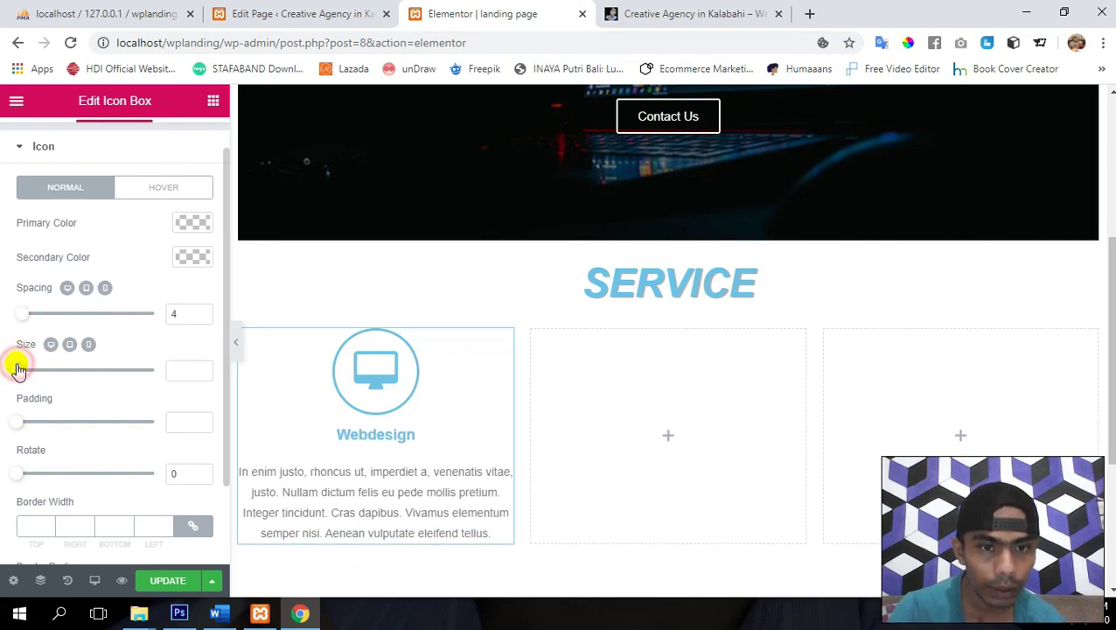
{"action": "left_click_drag", "start_coordinate": [19, 368], "coordinate": [41, 379]}
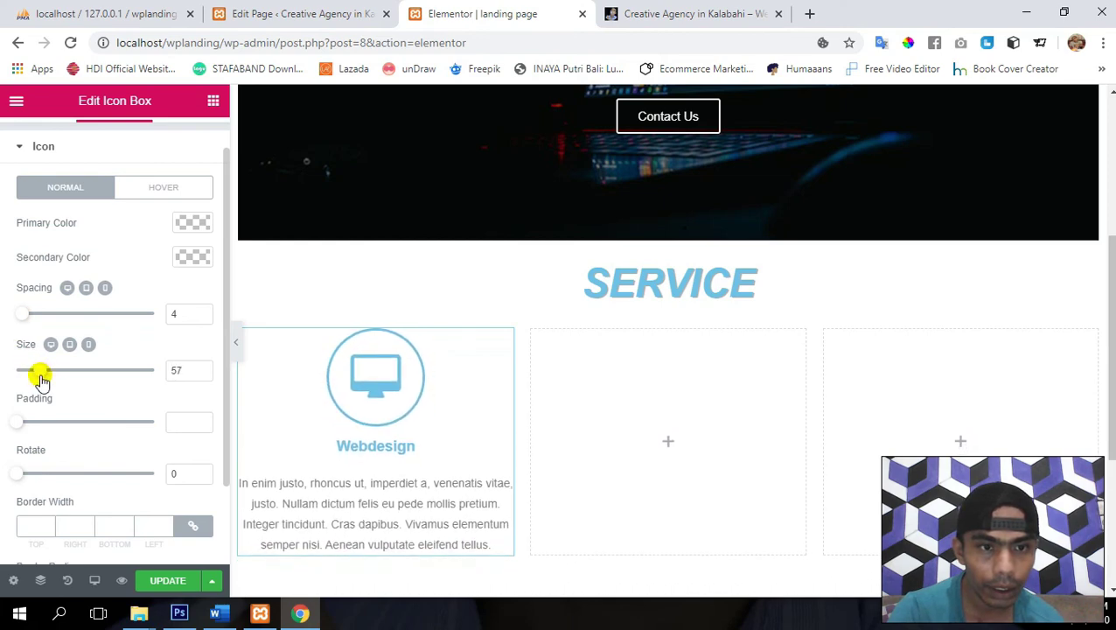
{"action": "scroll", "coordinate": [41, 379], "scroll_direction": "down", "scroll_amount": 3}
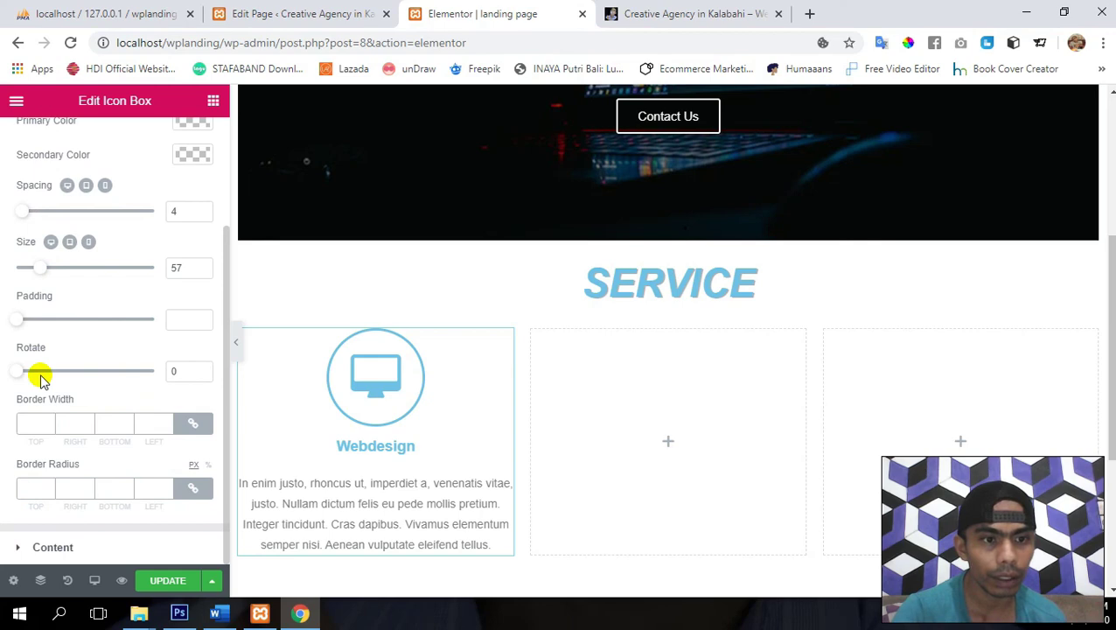
{"action": "scroll", "coordinate": [41, 379], "scroll_direction": "up", "scroll_amount": 4}
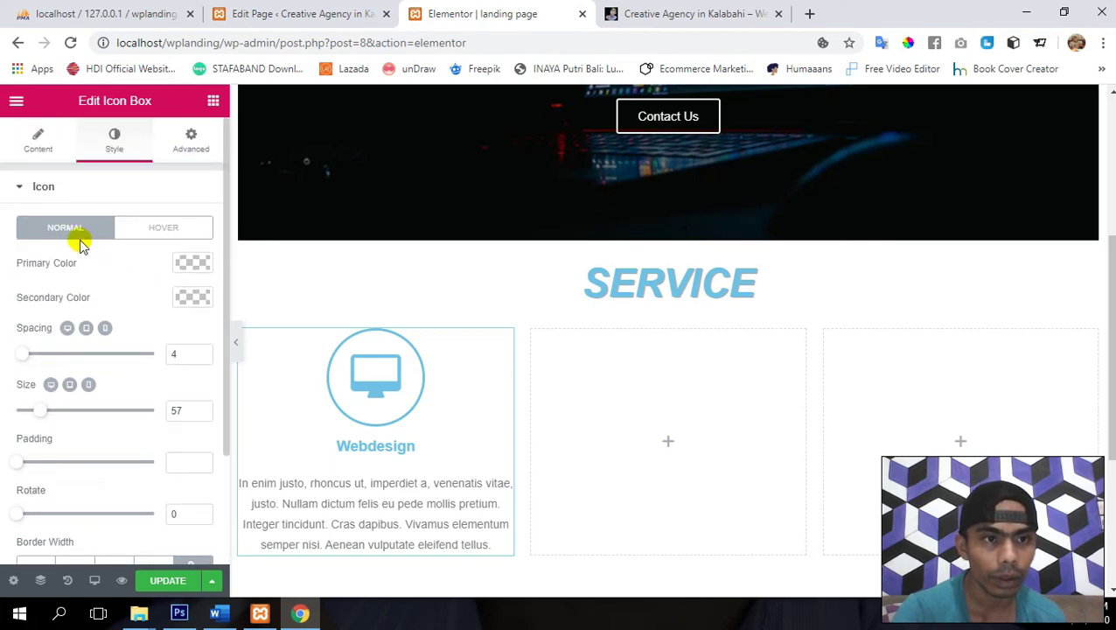
- Expand Content style and, after trying Left, Right and Justified, set alignment to Center
{"action": "left_click", "coordinate": [38, 188]}
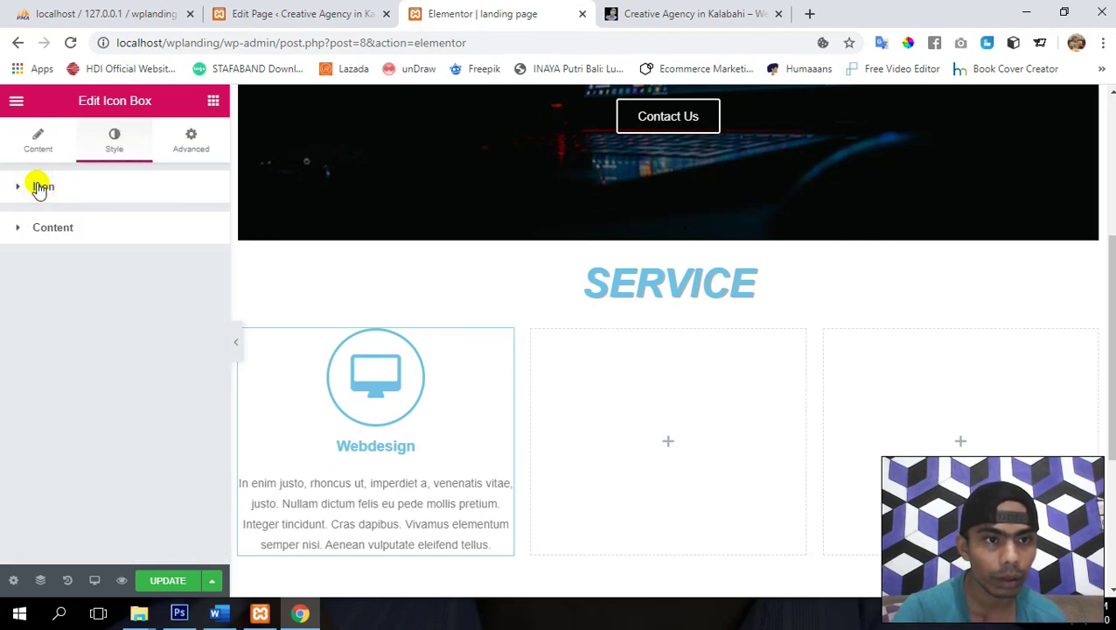
{"action": "left_click", "coordinate": [53, 227]}
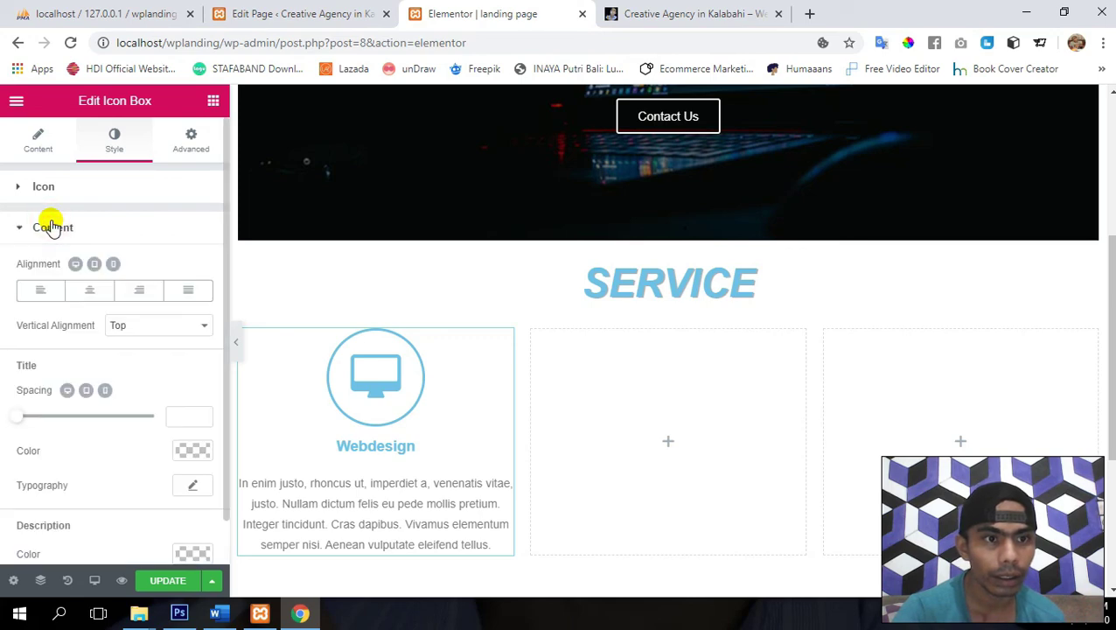
{"action": "scroll", "coordinate": [391, 401], "scroll_direction": "down", "scroll_amount": 1}
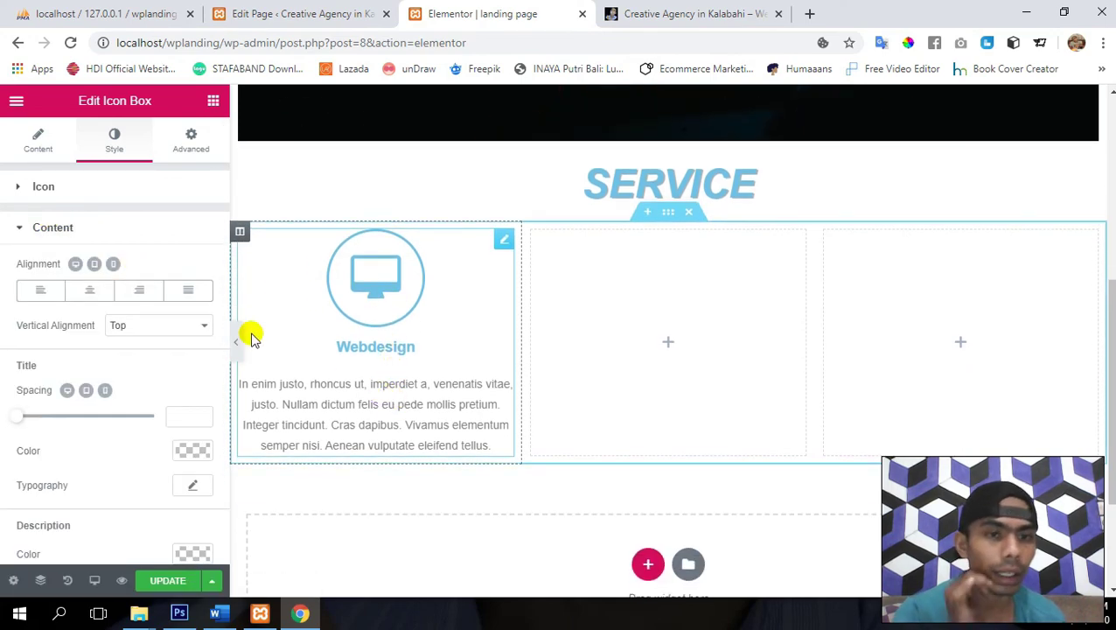
{"action": "left_click", "coordinate": [39, 291]}
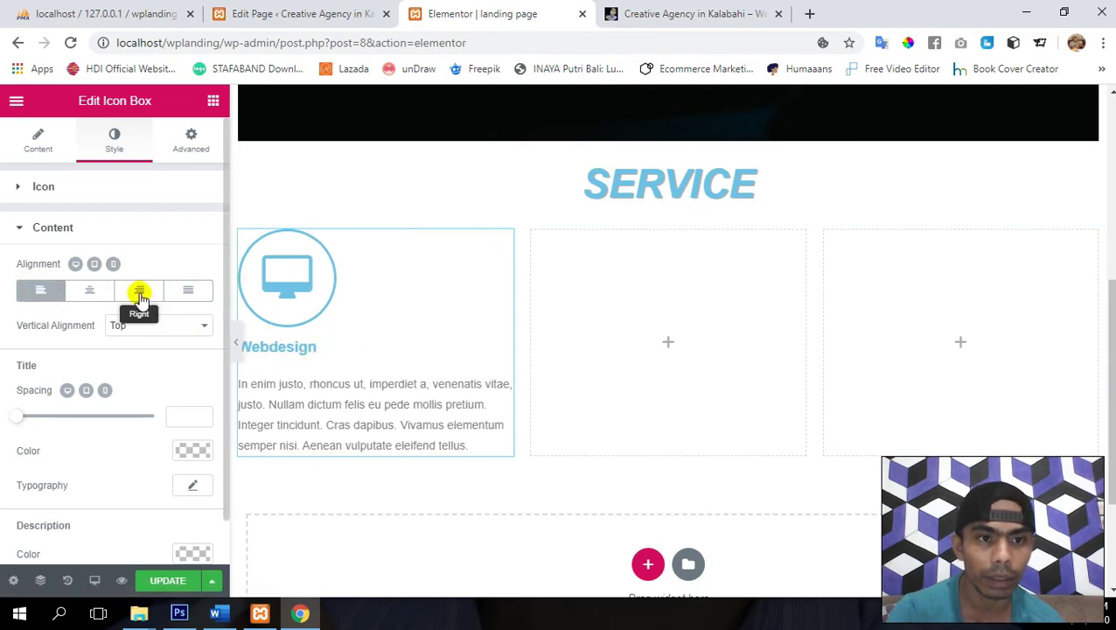
{"action": "left_click", "coordinate": [140, 294]}
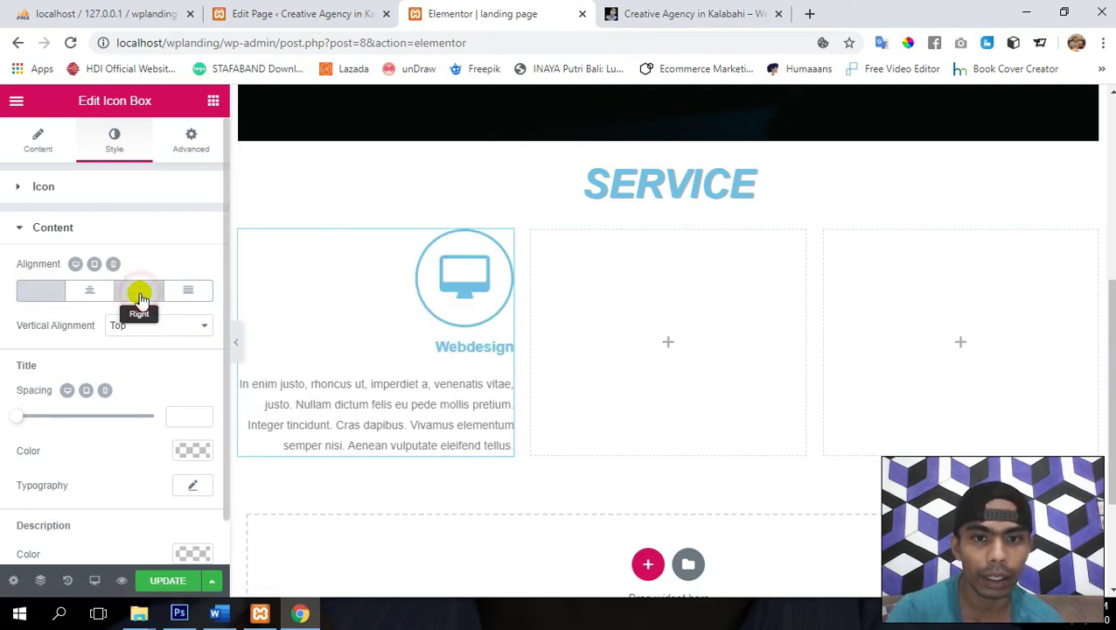
{"action": "left_click", "coordinate": [185, 297]}
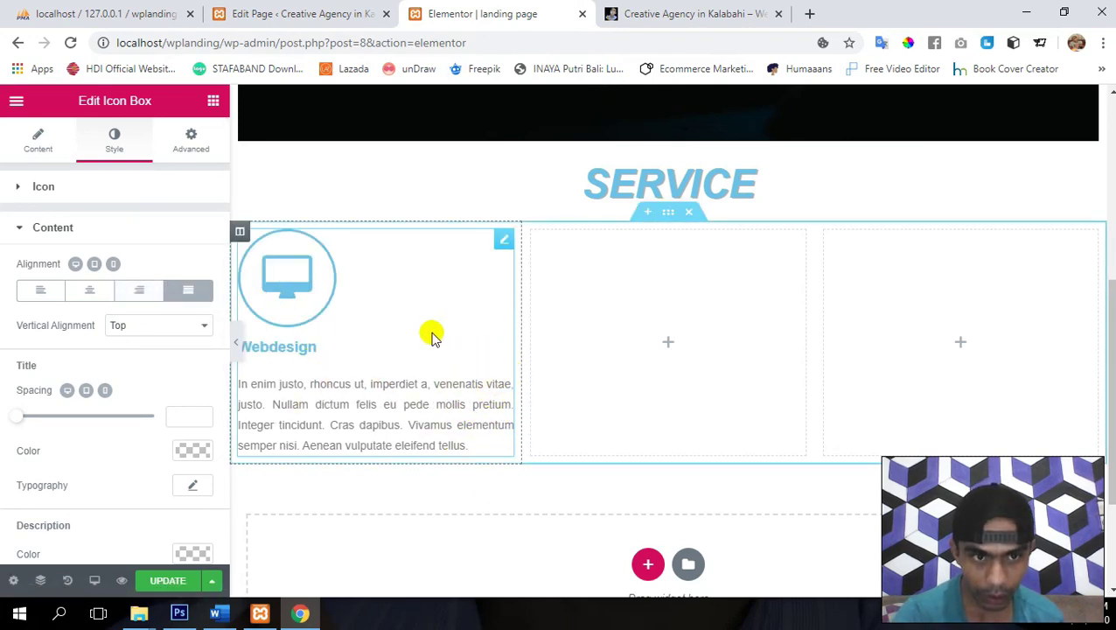
{"action": "left_click", "coordinate": [86, 292]}
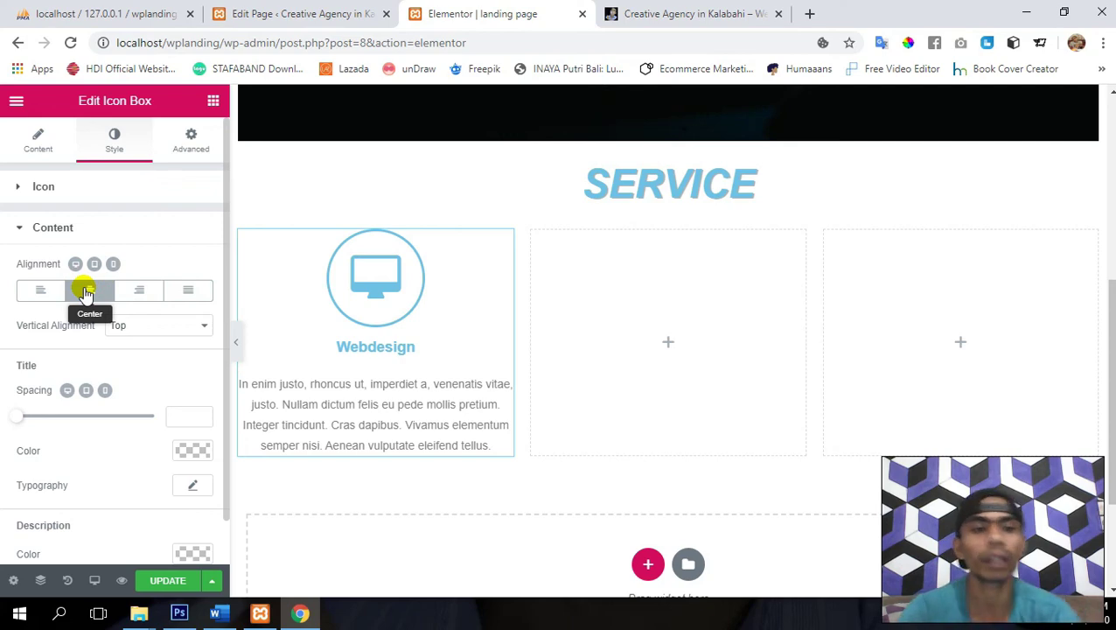
- Reduce the Webdesign Title Spacing to 5
{"action": "scroll", "coordinate": [54, 448], "scroll_direction": "down", "scroll_amount": 1}
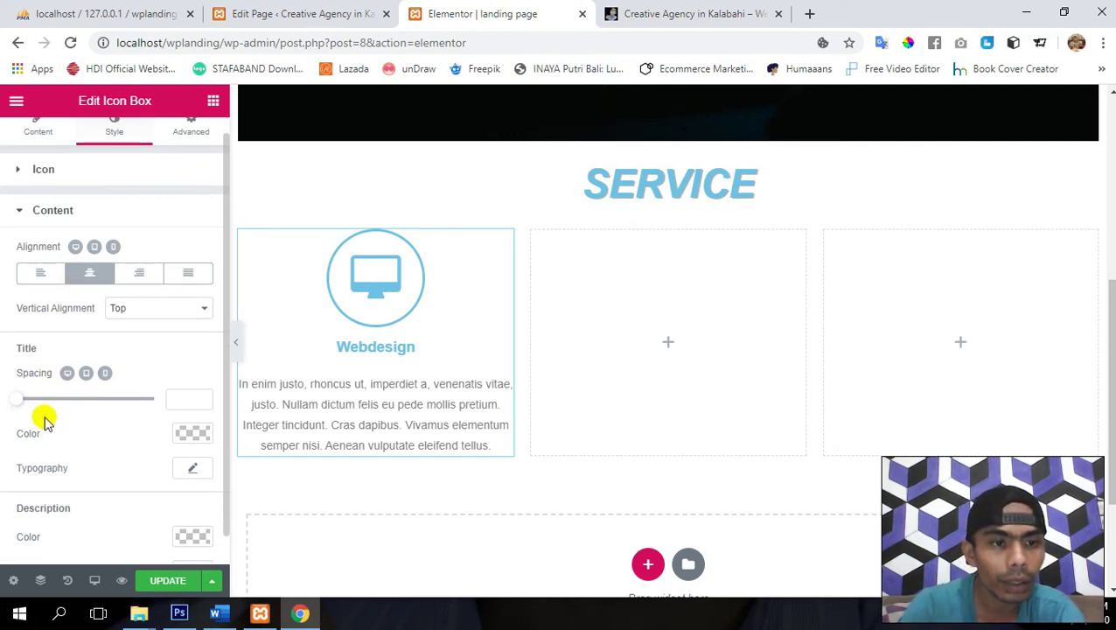
{"action": "left_click_drag", "start_coordinate": [19, 402], "coordinate": [25, 406]}
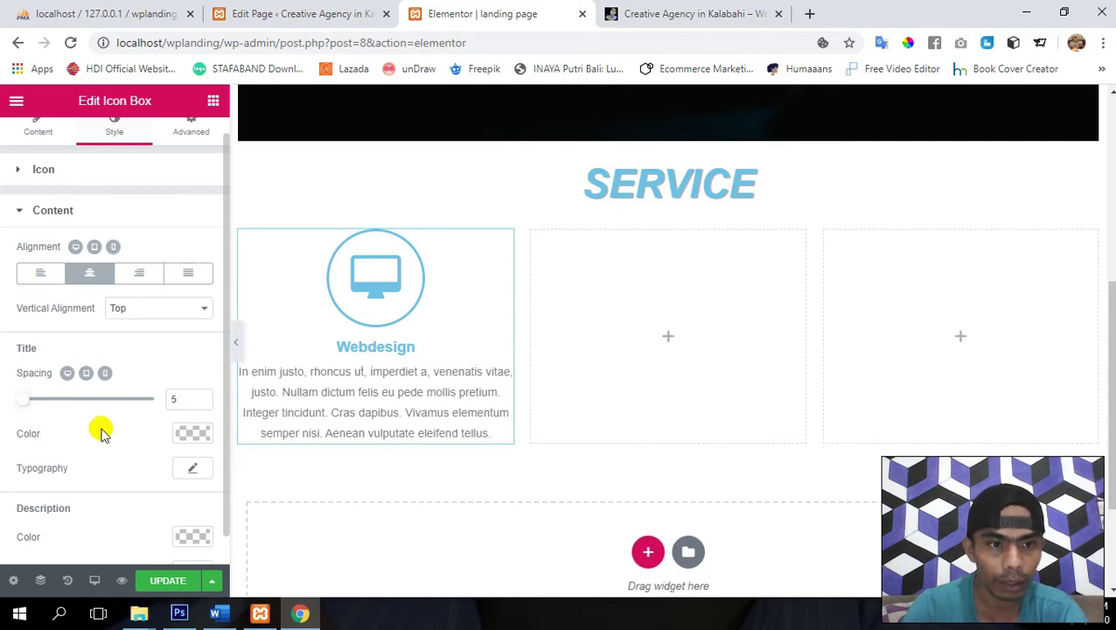
{"action": "scroll", "coordinate": [101, 433], "scroll_direction": "down", "scroll_amount": 1}
- Give the title Uppercase transform and size 25 in Title Typography, then save
{"action": "left_click", "coordinate": [193, 437]}
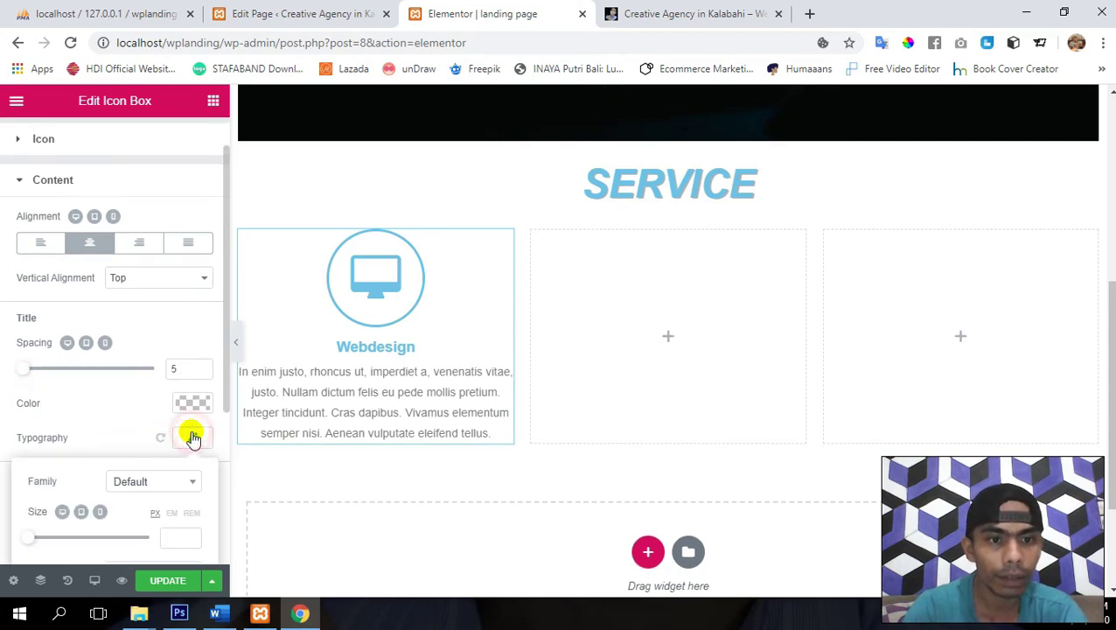
{"action": "scroll", "coordinate": [105, 413], "scroll_direction": "down", "scroll_amount": 3}
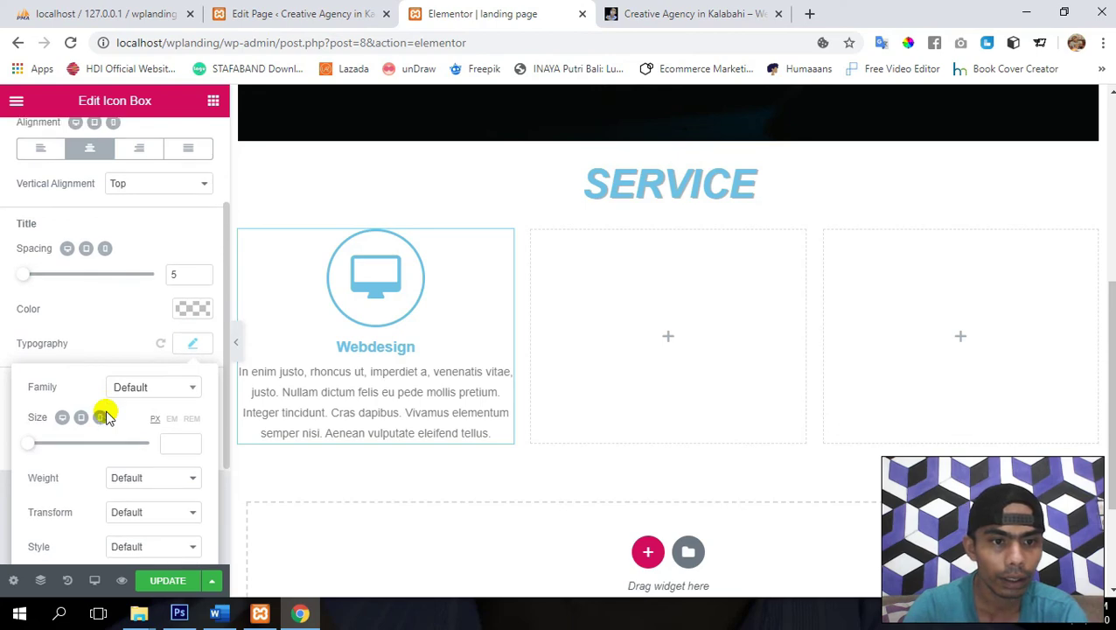
{"action": "scroll", "coordinate": [102, 418], "scroll_direction": "down", "scroll_amount": 3}
{"action": "left_click", "coordinate": [134, 438]}
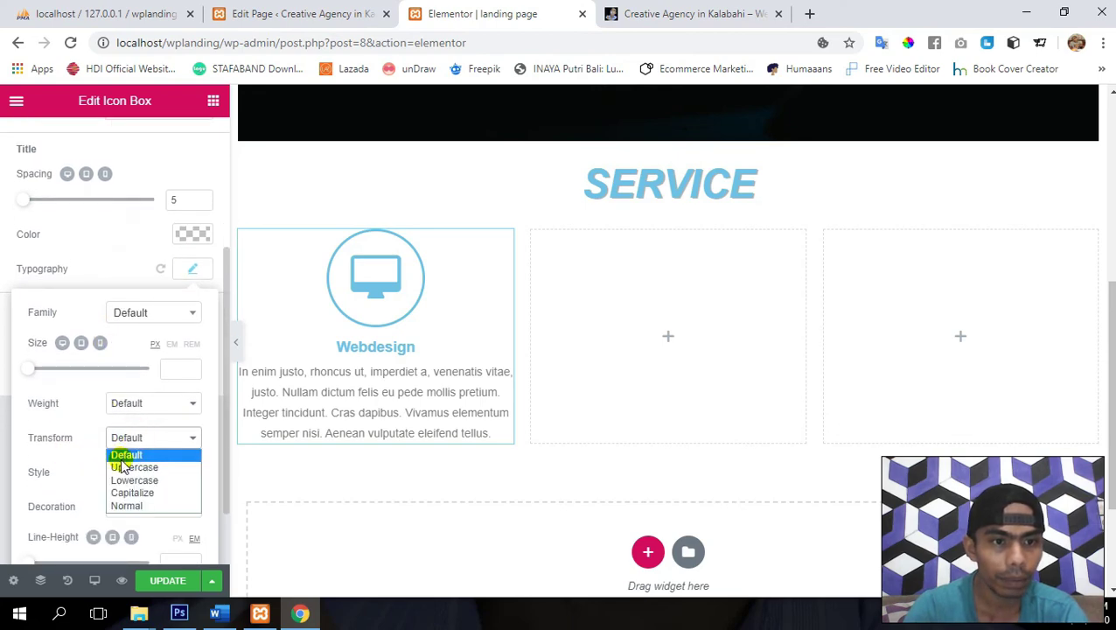
{"action": "left_click", "coordinate": [122, 467]}
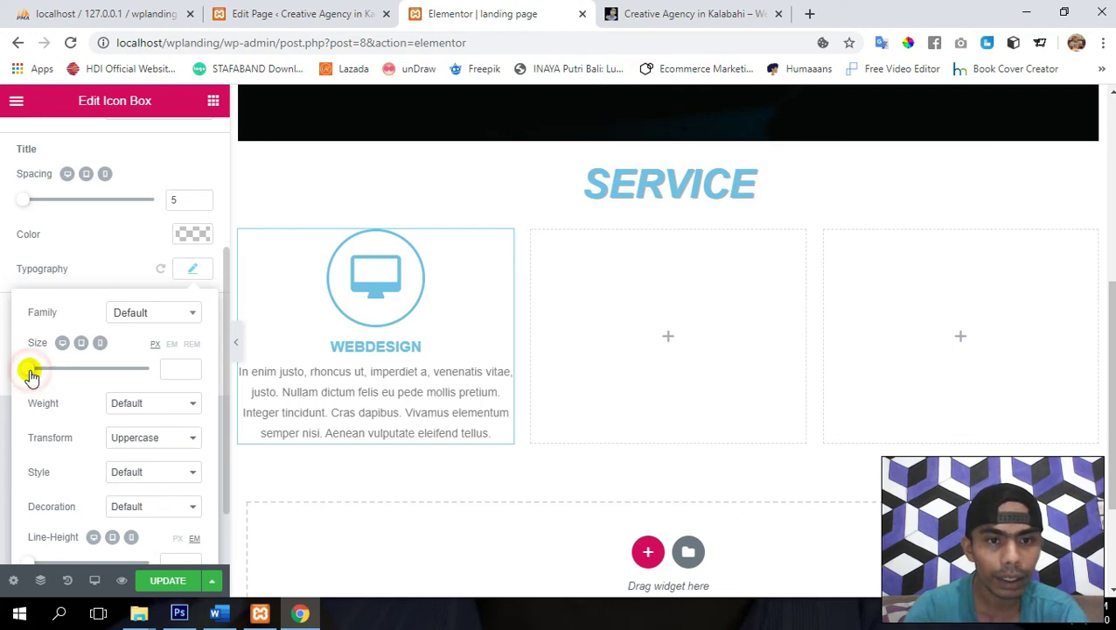
{"action": "left_click_drag", "start_coordinate": [29, 372], "coordinate": [45, 376]}
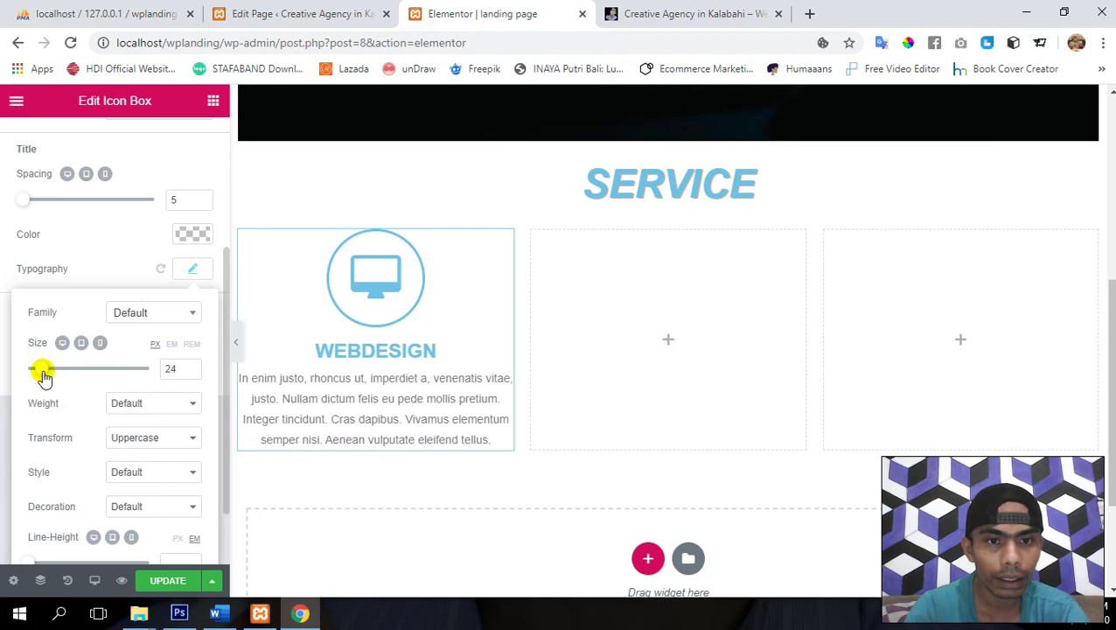
{"action": "left_click", "coordinate": [192, 365]}
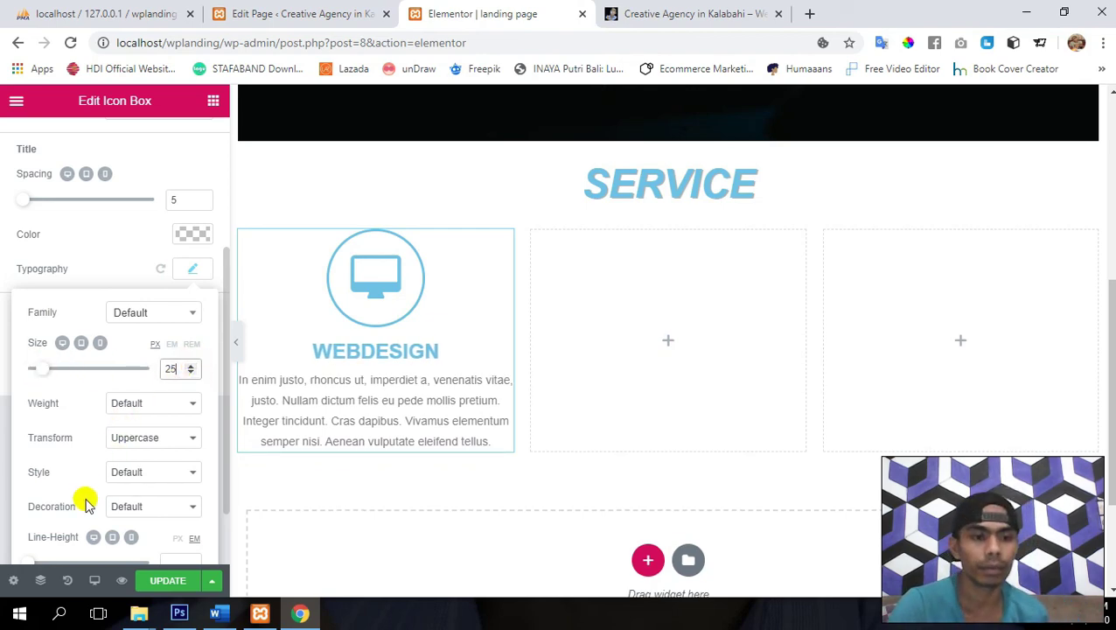
{"action": "left_click", "coordinate": [167, 581]}
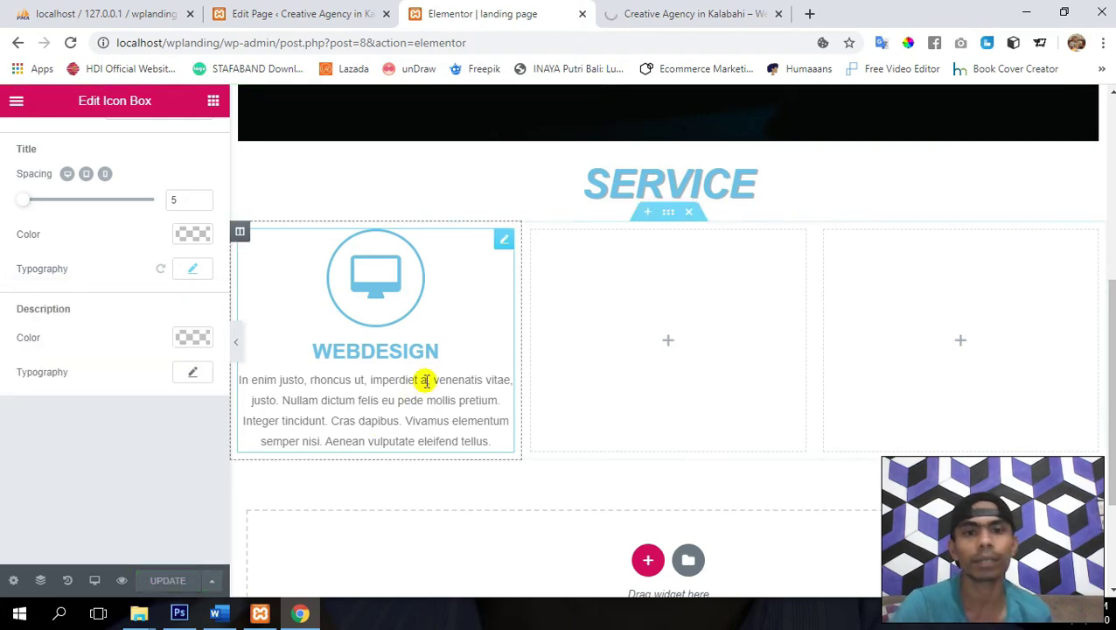
{"action": "scroll", "coordinate": [426, 381], "scroll_direction": "up", "scroll_amount": 1}
{"action": "scroll", "coordinate": [426, 380], "scroll_direction": "down", "scroll_amount": 2}
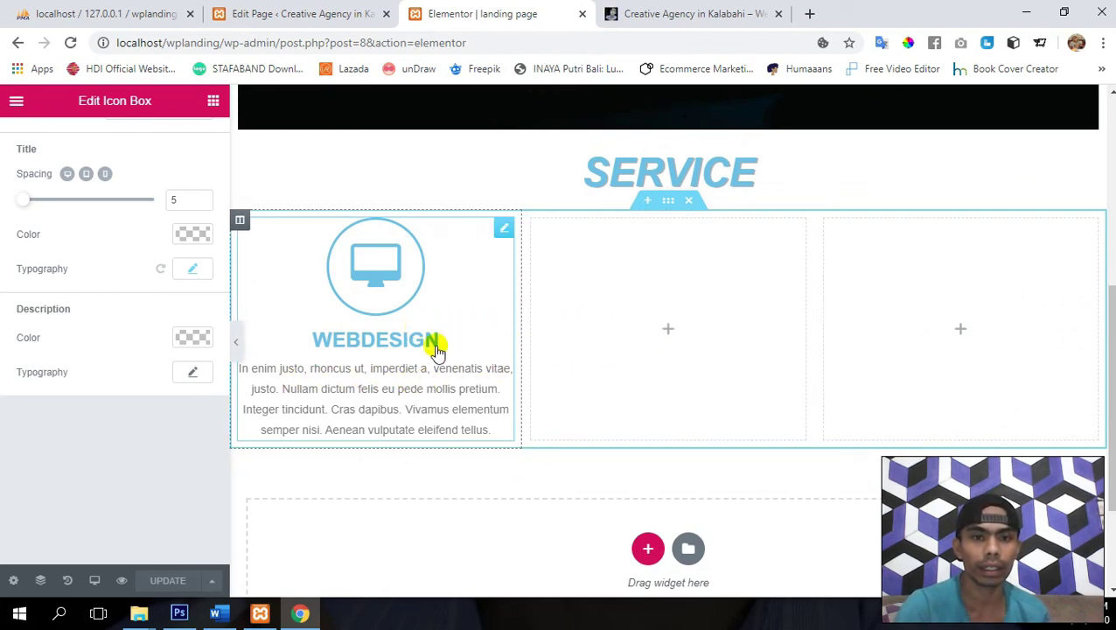
{"action": "scroll", "coordinate": [432, 348], "scroll_direction": "up", "scroll_amount": 1}
{"action": "scroll", "coordinate": [430, 352], "scroll_direction": "up", "scroll_amount": 5}
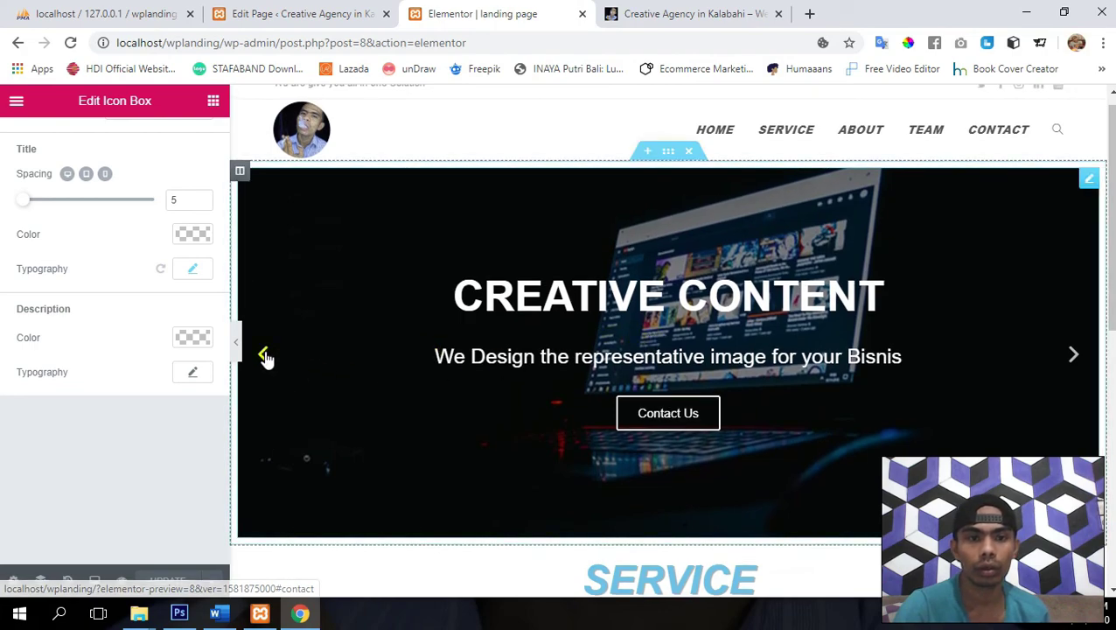
{"action": "left_click", "coordinate": [265, 356]}
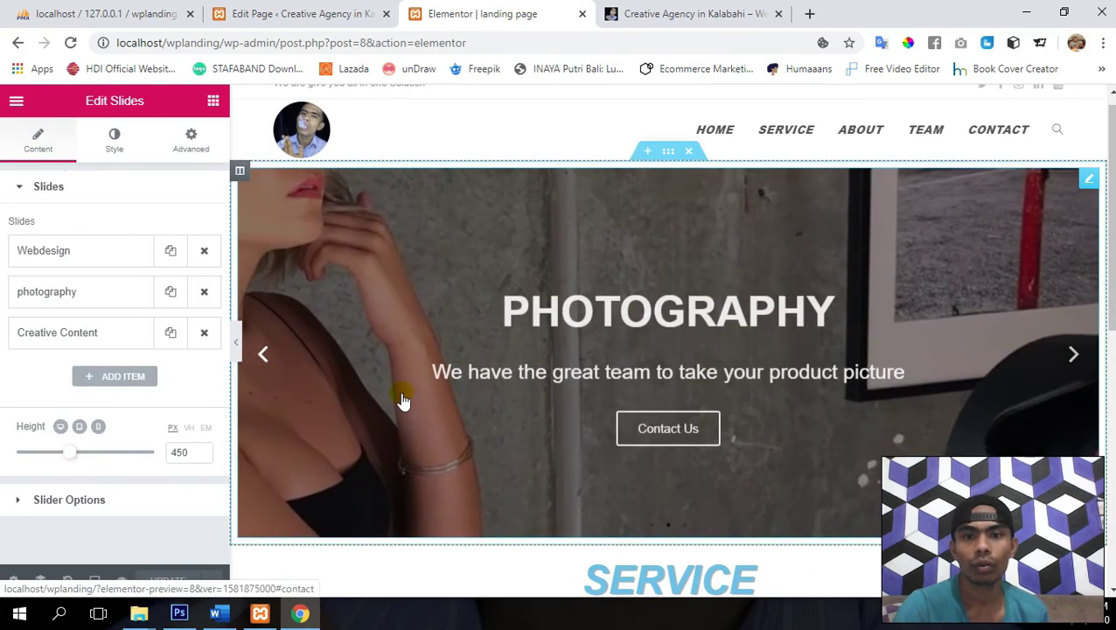
{"action": "scroll", "coordinate": [405, 400], "scroll_direction": "down", "scroll_amount": 5}
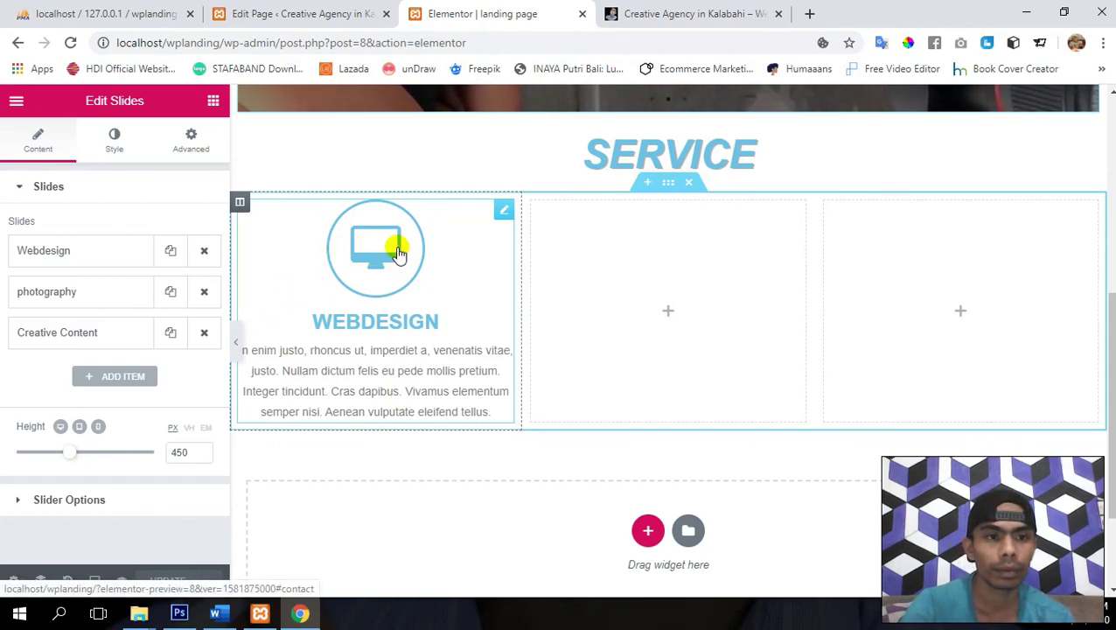
{"action": "left_click", "coordinate": [505, 211]}
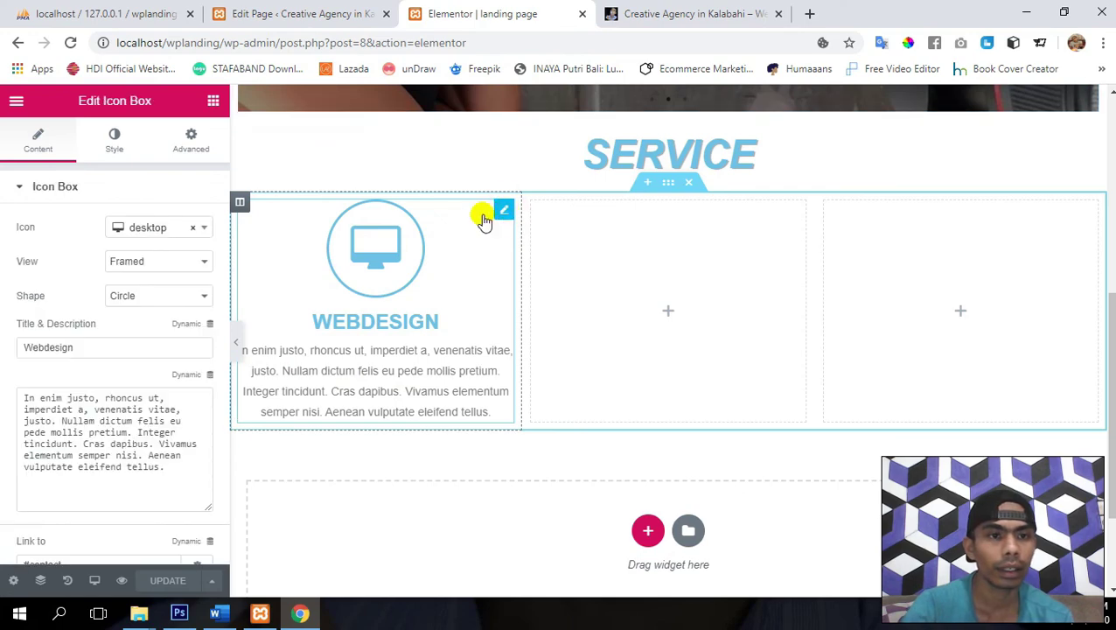
{"action": "left_click", "coordinate": [35, 186]}
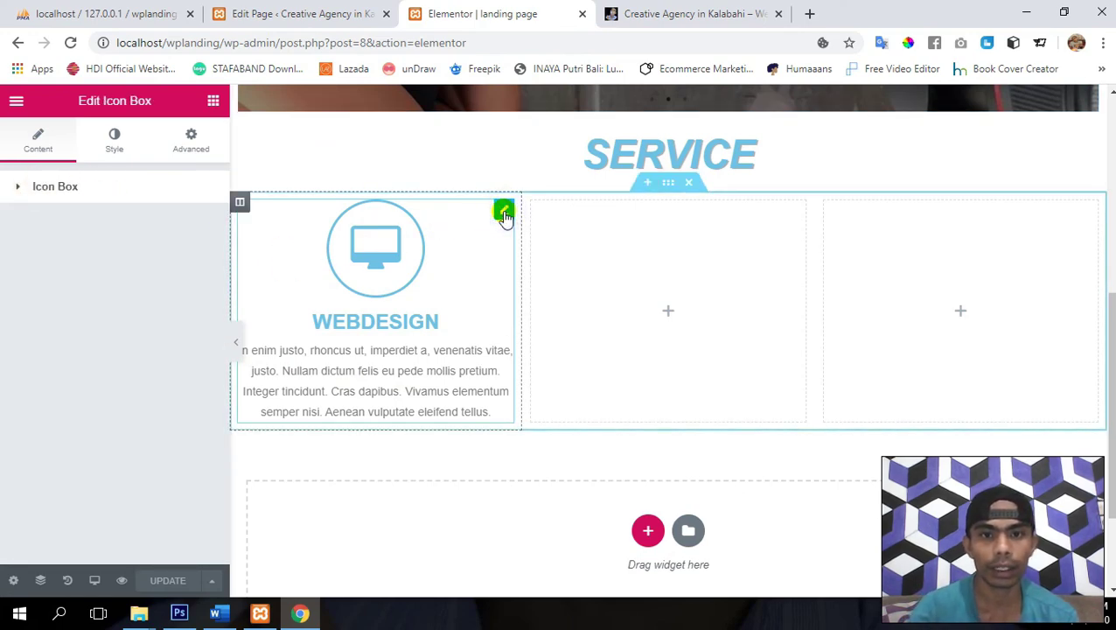
{"action": "right_click", "coordinate": [505, 215]}
{"action": "right_click", "coordinate": [506, 215]}
{"action": "left_click", "coordinate": [458, 218]}
{"action": "left_click", "coordinate": [461, 221]}
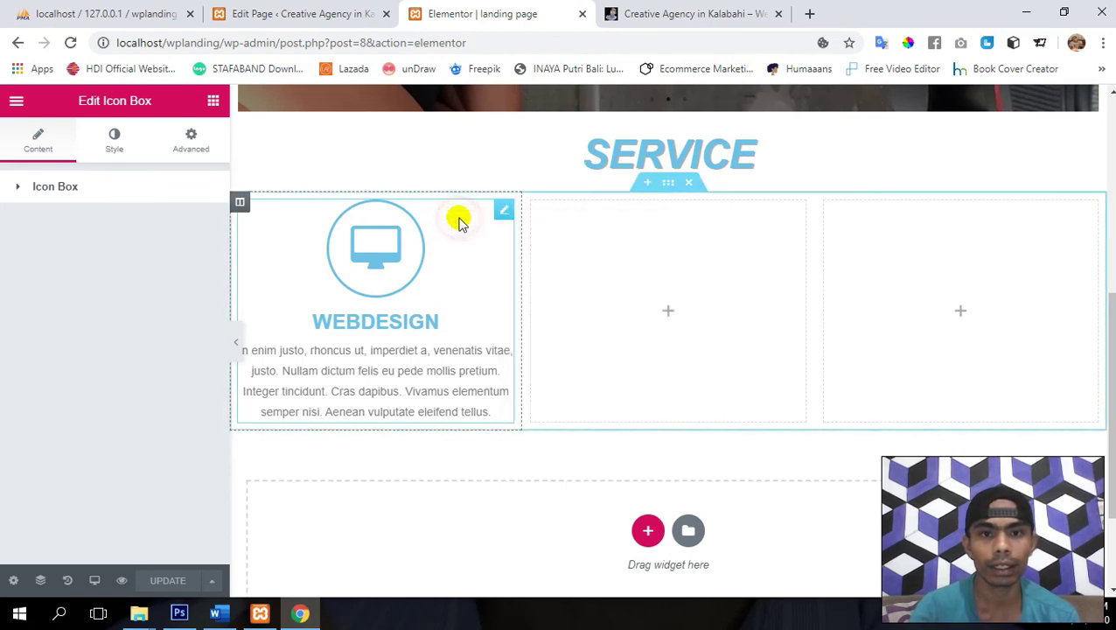
- Duplicate the Webdesign icon box and move the copy into the empty middle service column
{"action": "right_click", "coordinate": [505, 216]}
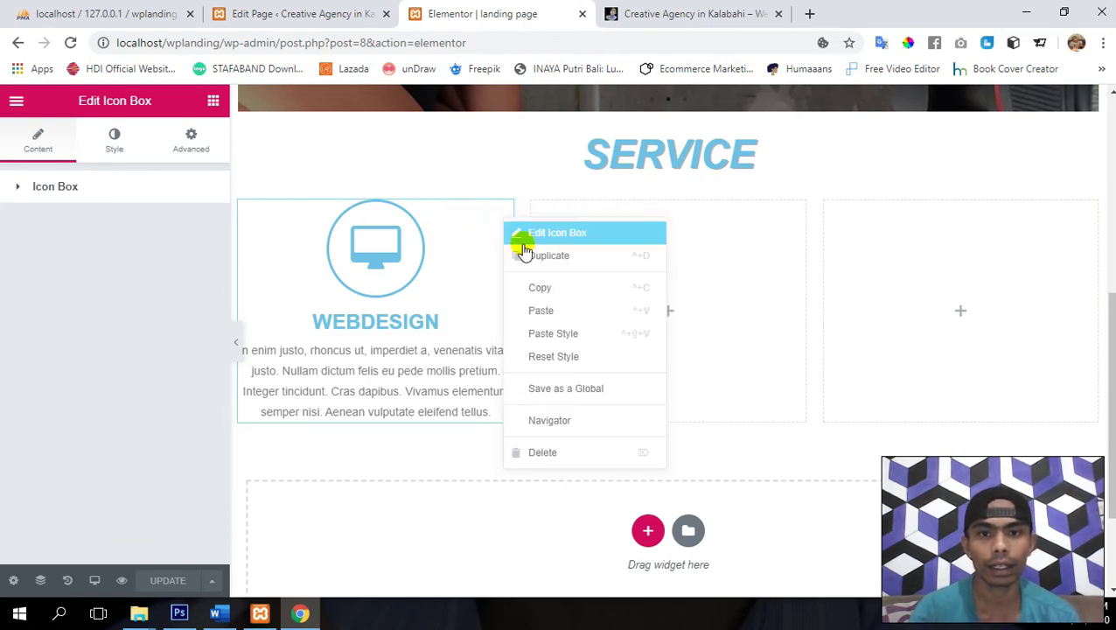
{"action": "left_click", "coordinate": [525, 252]}
{"action": "scroll", "coordinate": [399, 402], "scroll_direction": "down", "scroll_amount": 2}
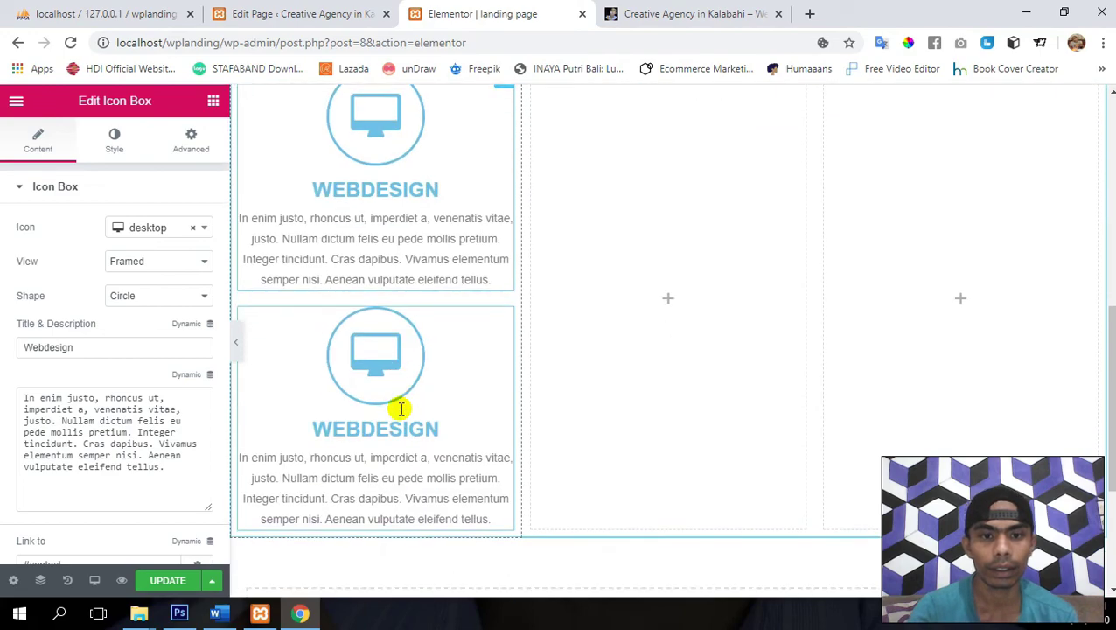
{"action": "left_click_drag", "start_coordinate": [501, 285], "coordinate": [663, 182]}
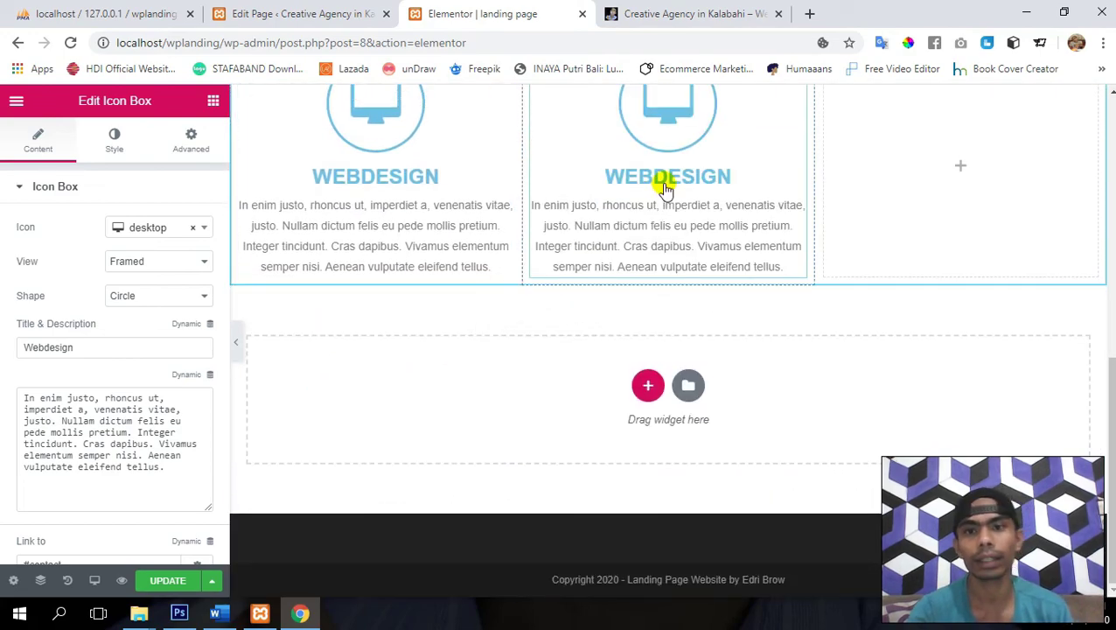
{"action": "scroll", "coordinate": [663, 182], "scroll_direction": "up", "scroll_amount": 2}
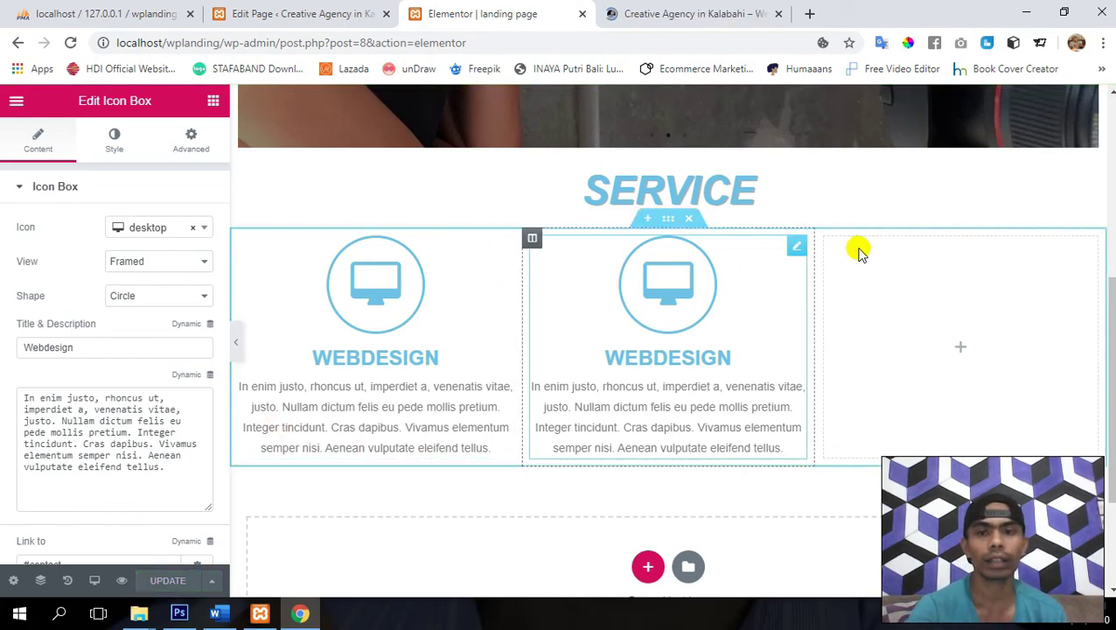
- Retitle the copied middle icon box 'Photography' and save the page
{"action": "left_click", "coordinate": [795, 252]}
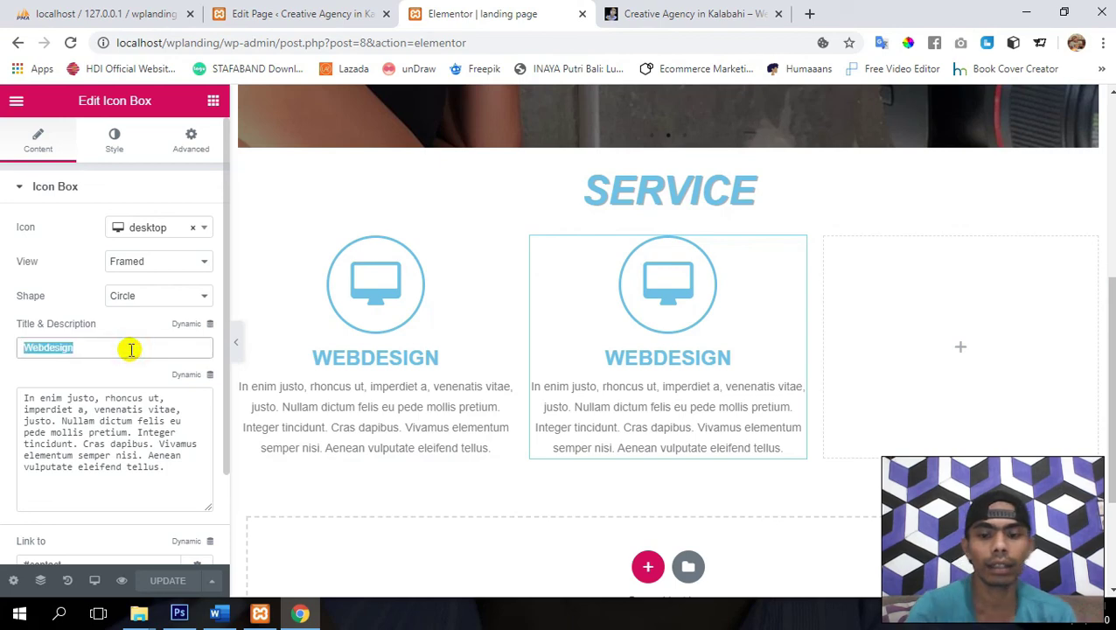
{"action": "type", "text": "Photo"}
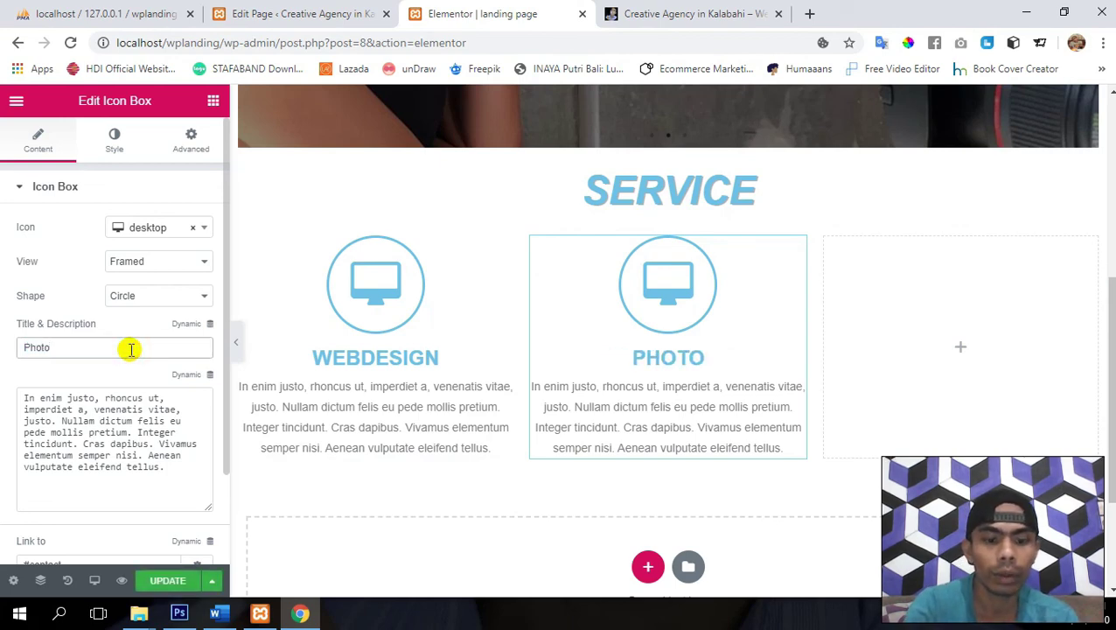
{"action": "type", "text": "grap"}
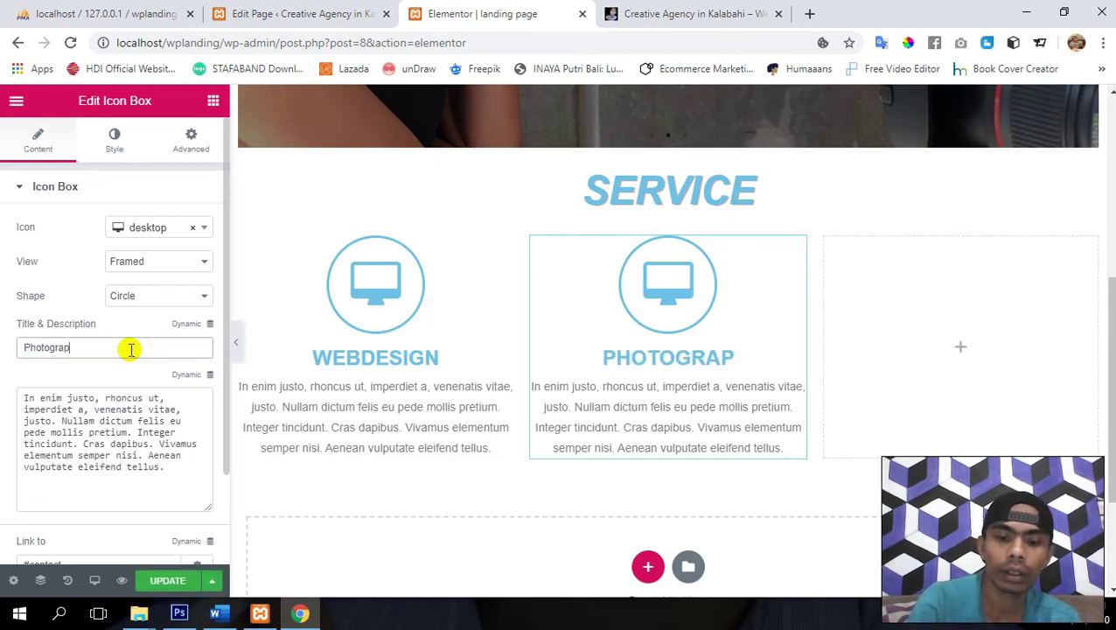
{"action": "type", "text": "hy"}
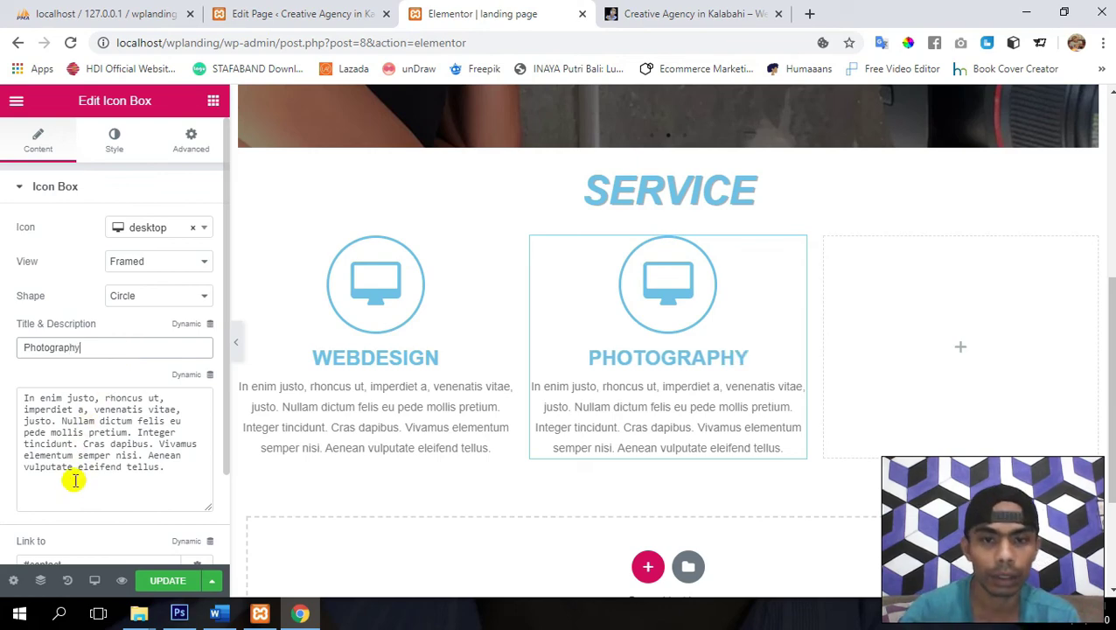
{"action": "left_click", "coordinate": [156, 583]}
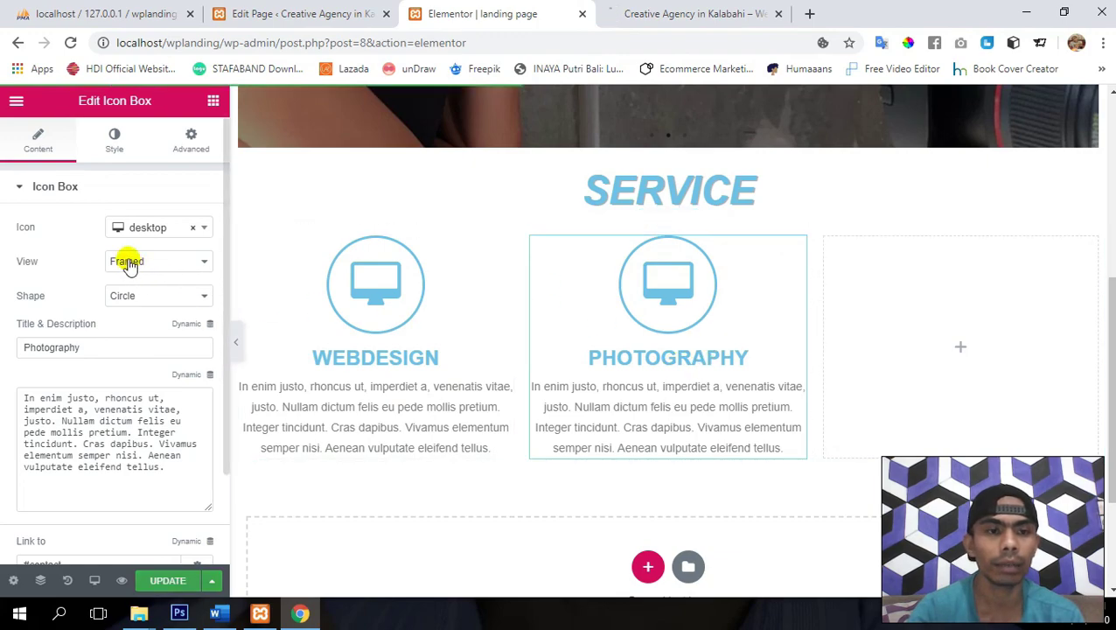
- Give the Photography box a camera icon, found by searching 'cam'
{"action": "left_click", "coordinate": [146, 228]}
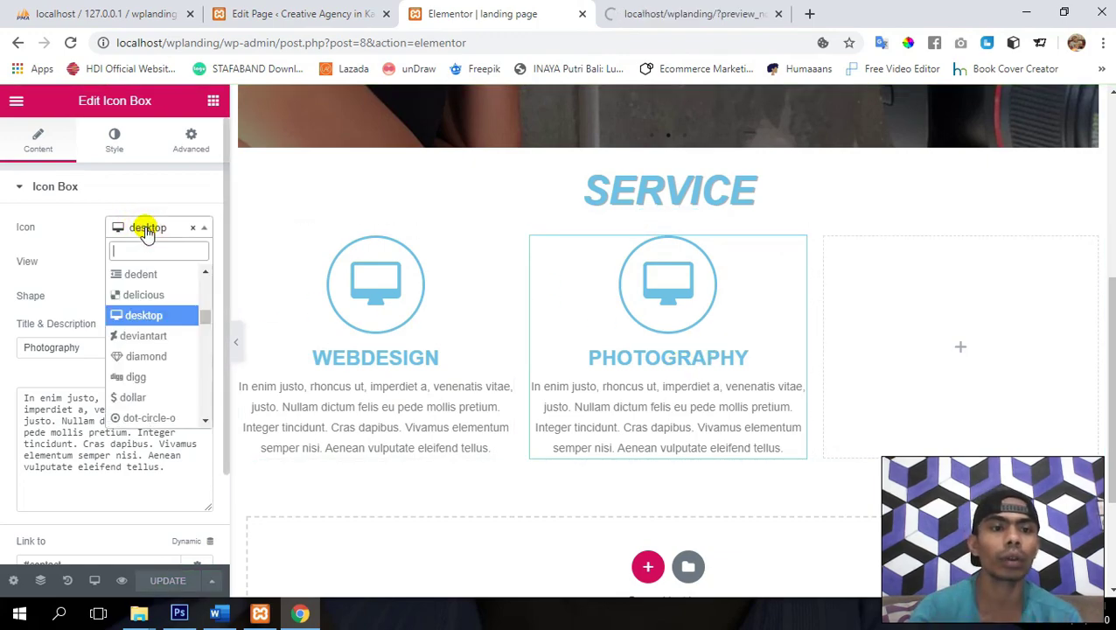
{"action": "type", "text": "cam"}
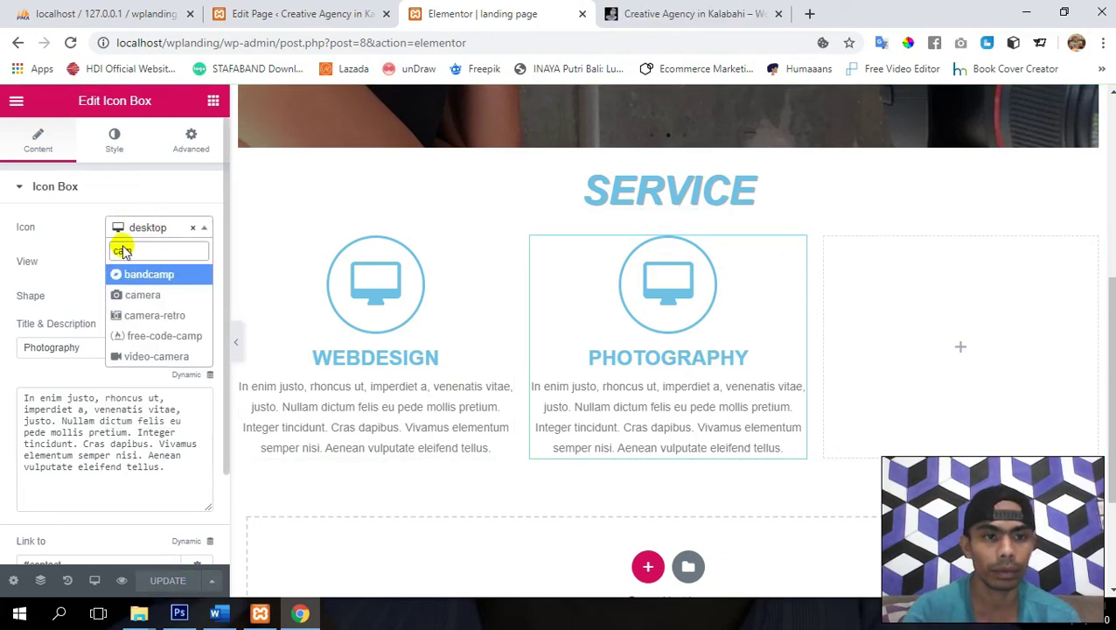
{"action": "left_click", "coordinate": [149, 316]}
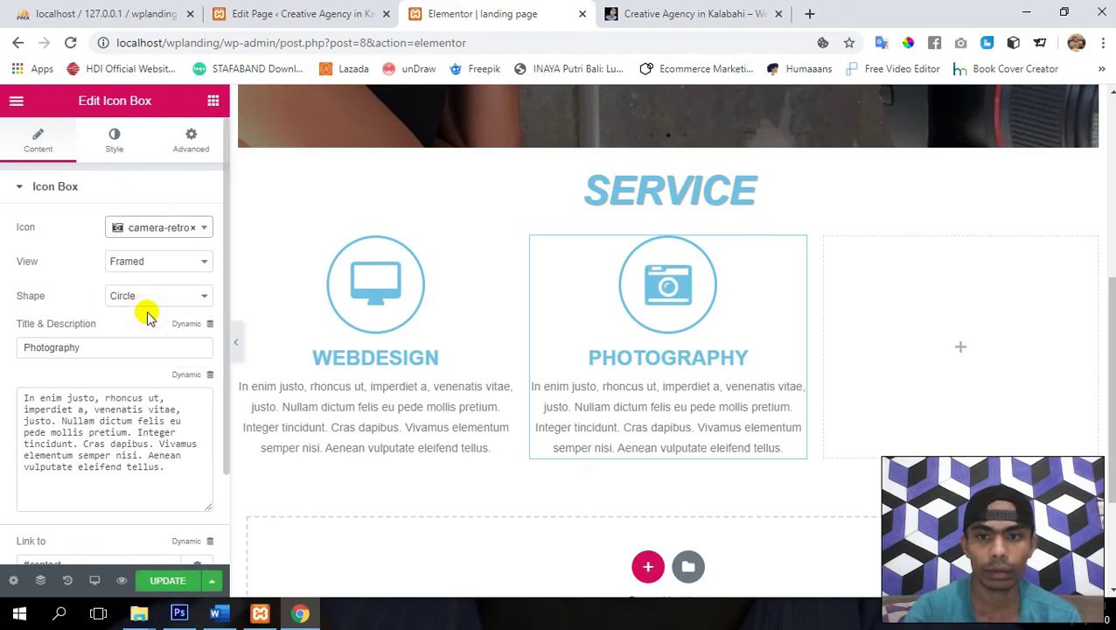
{"action": "left_click", "coordinate": [151, 231]}
{"action": "key", "text": "Up"}
{"action": "key", "text": "Return"}
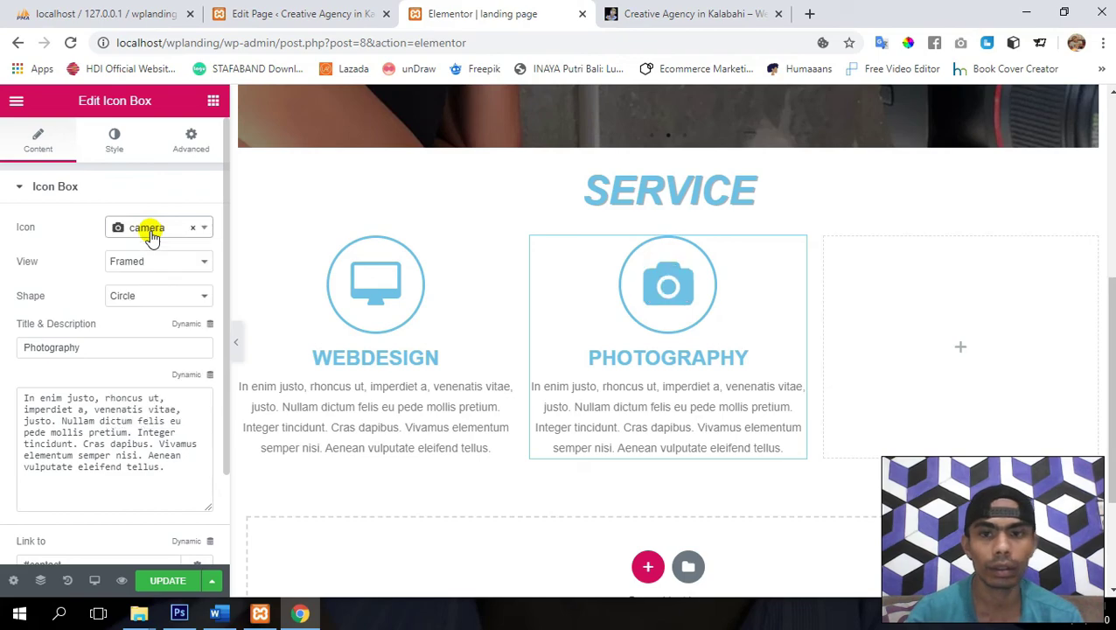
- Set the Photography icon's primary colour to deep pink #f7225e and save the page
{"action": "left_click", "coordinate": [169, 583]}
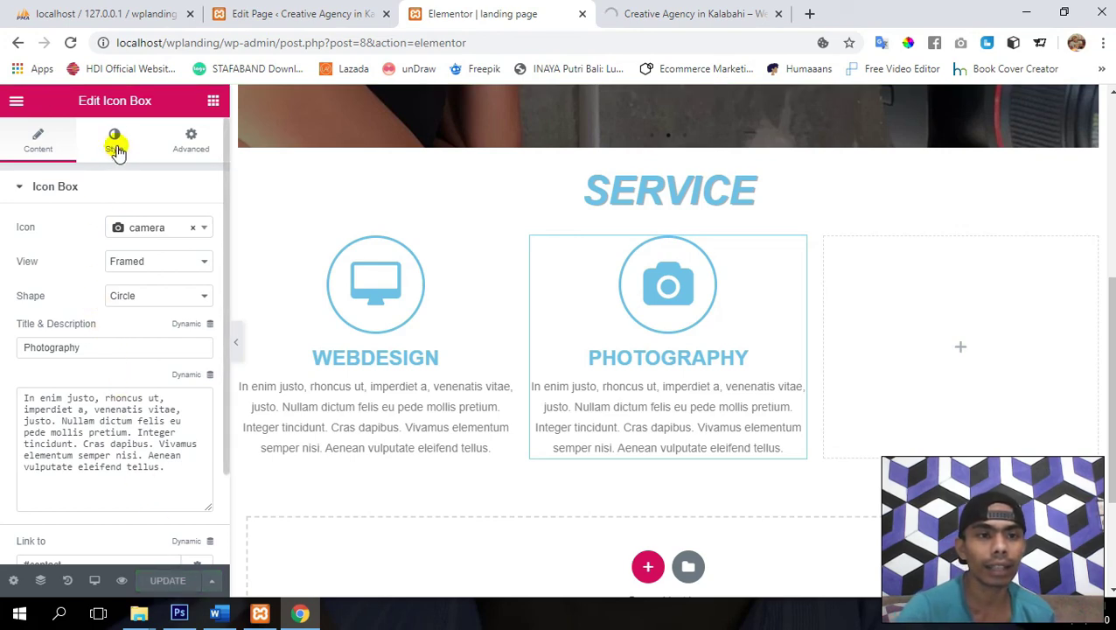
{"action": "left_click", "coordinate": [115, 144]}
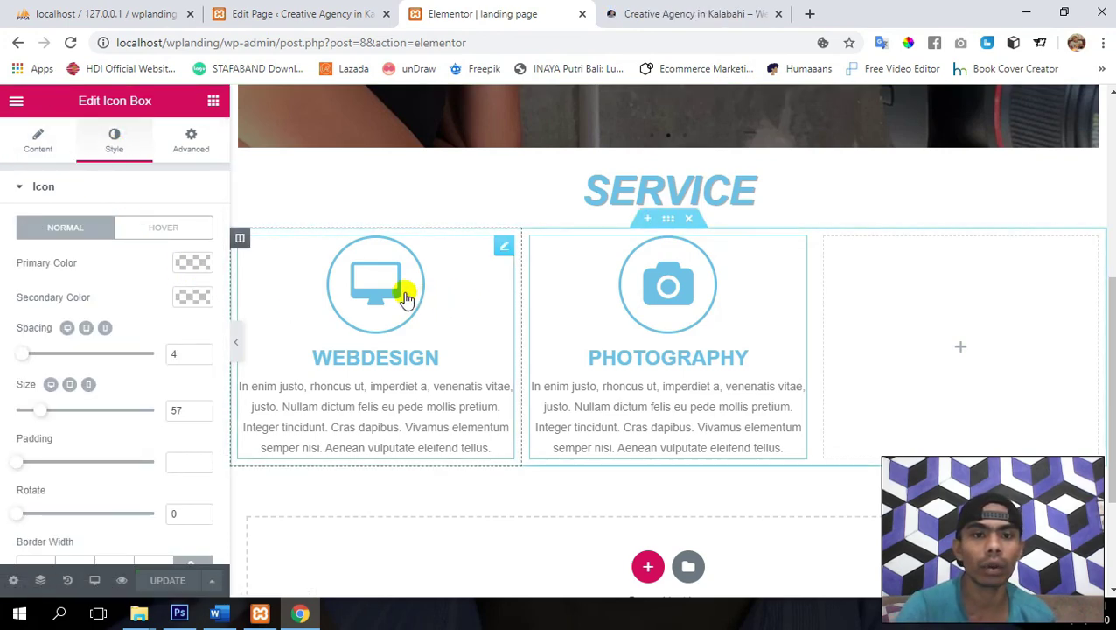
{"action": "left_click", "coordinate": [193, 265]}
{"action": "left_click", "coordinate": [80, 444]}
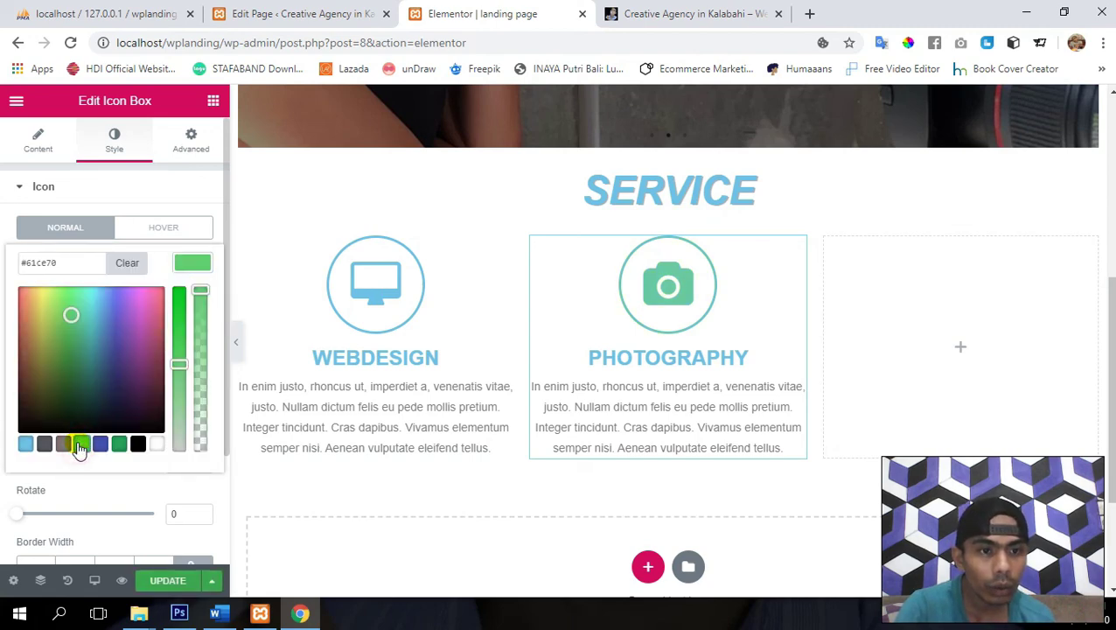
{"action": "left_click_drag", "start_coordinate": [70, 315], "coordinate": [160, 294]}
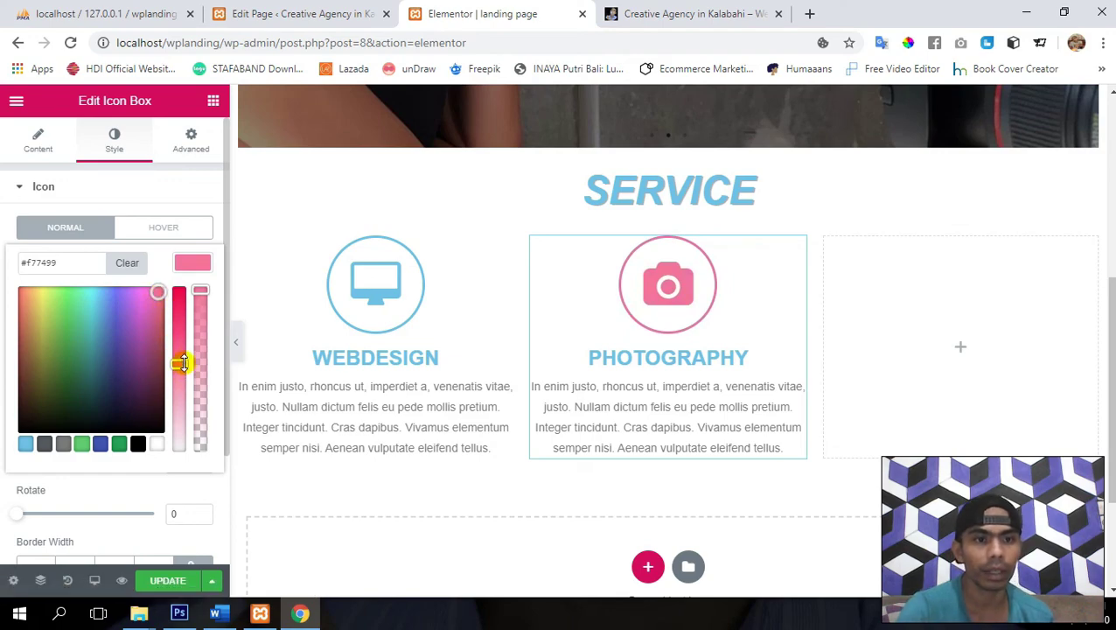
{"action": "left_click_drag", "start_coordinate": [182, 364], "coordinate": [180, 313]}
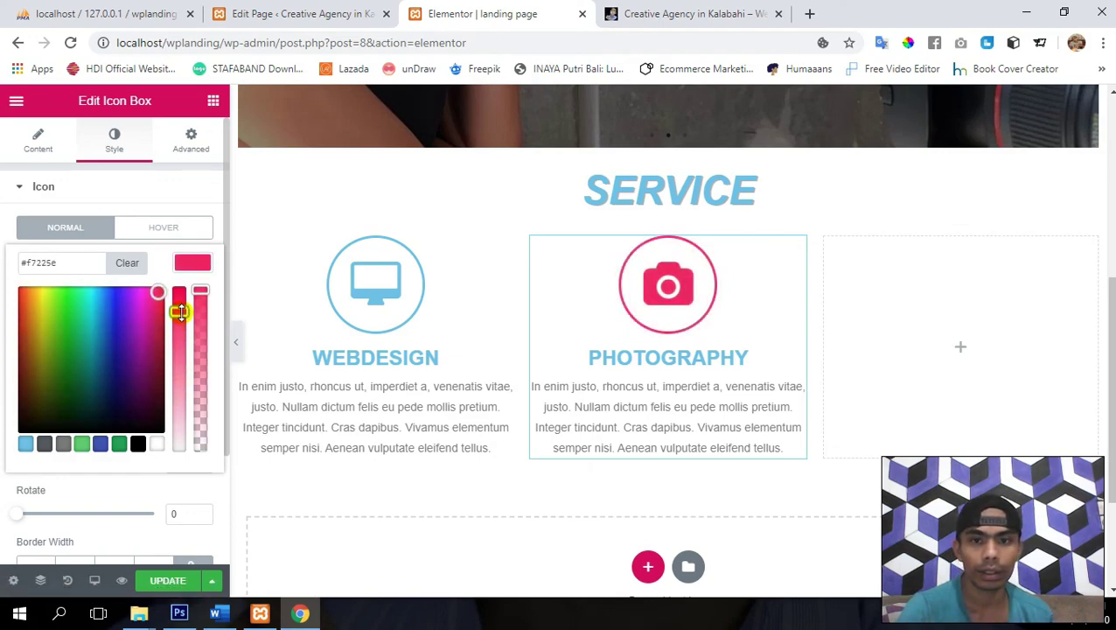
{"action": "triple_click", "coordinate": [80, 258]}
{"action": "key", "text": "ctrl+c"}
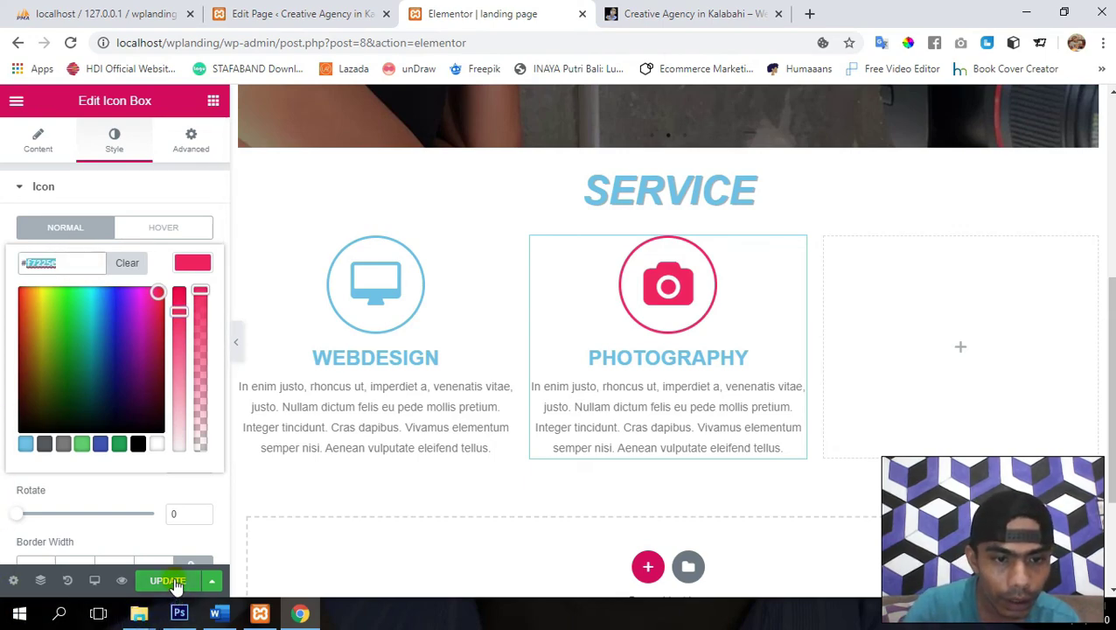
{"action": "left_click", "coordinate": [171, 581]}
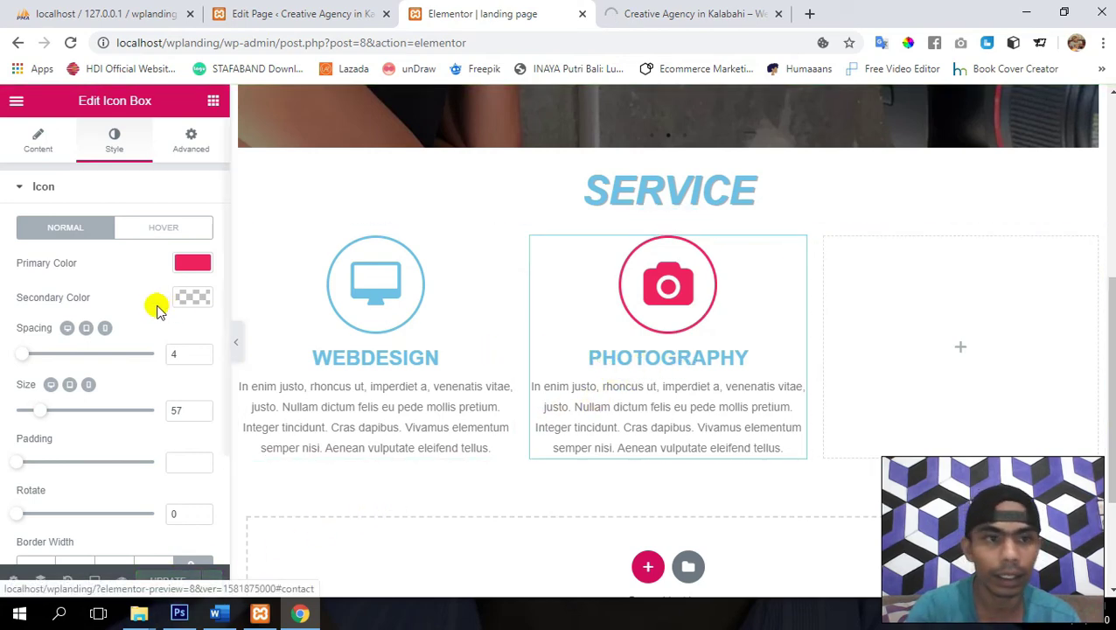
- Paste #f7225e as the PHOTOGRAPHY title colour, save, and return to the widget list
{"action": "left_click", "coordinate": [42, 189]}
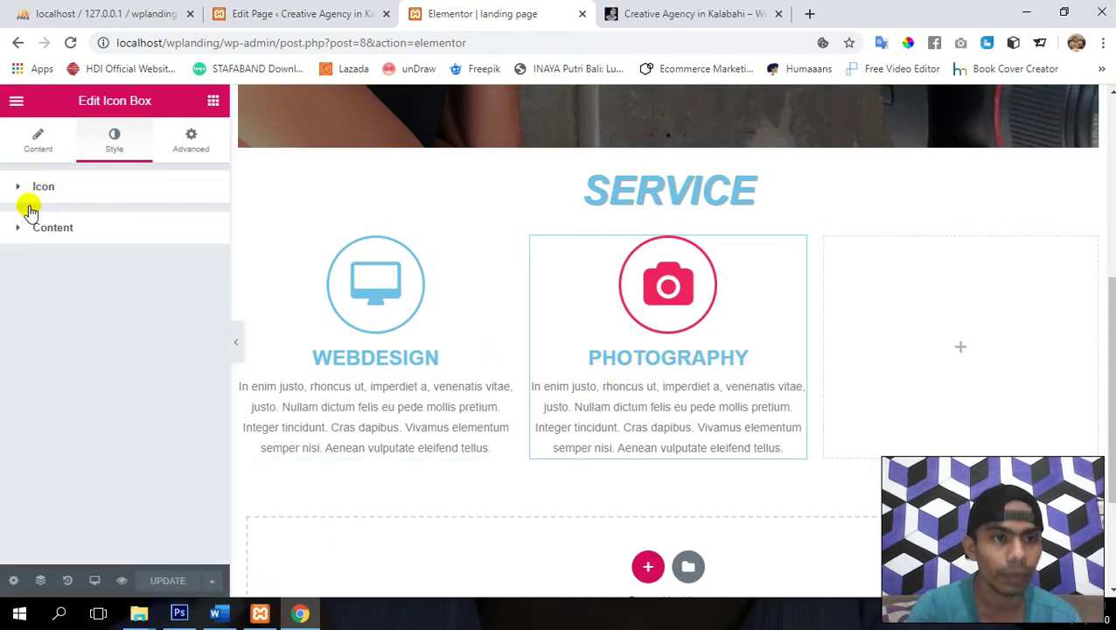
{"action": "left_click", "coordinate": [17, 228]}
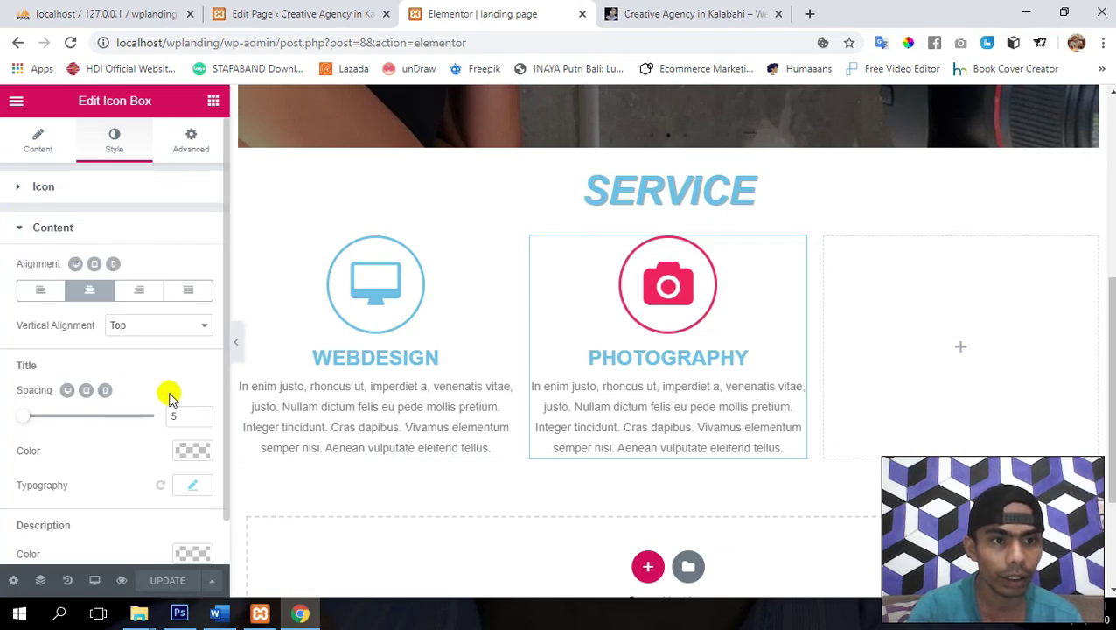
{"action": "scroll", "coordinate": [167, 394], "scroll_direction": "down", "scroll_amount": 1}
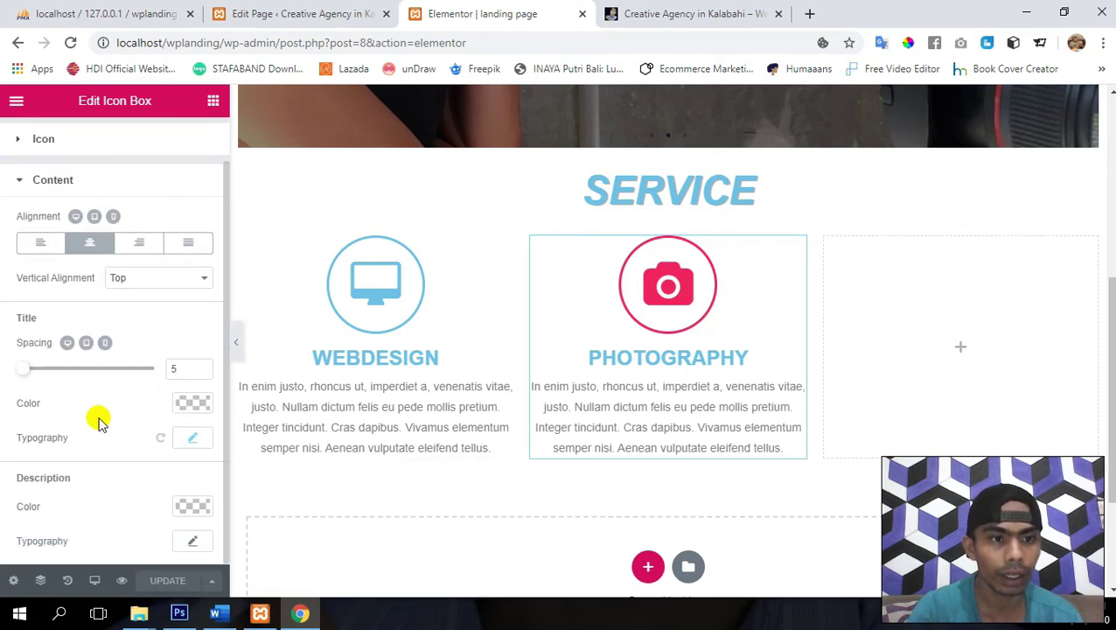
{"action": "left_click", "coordinate": [194, 405]}
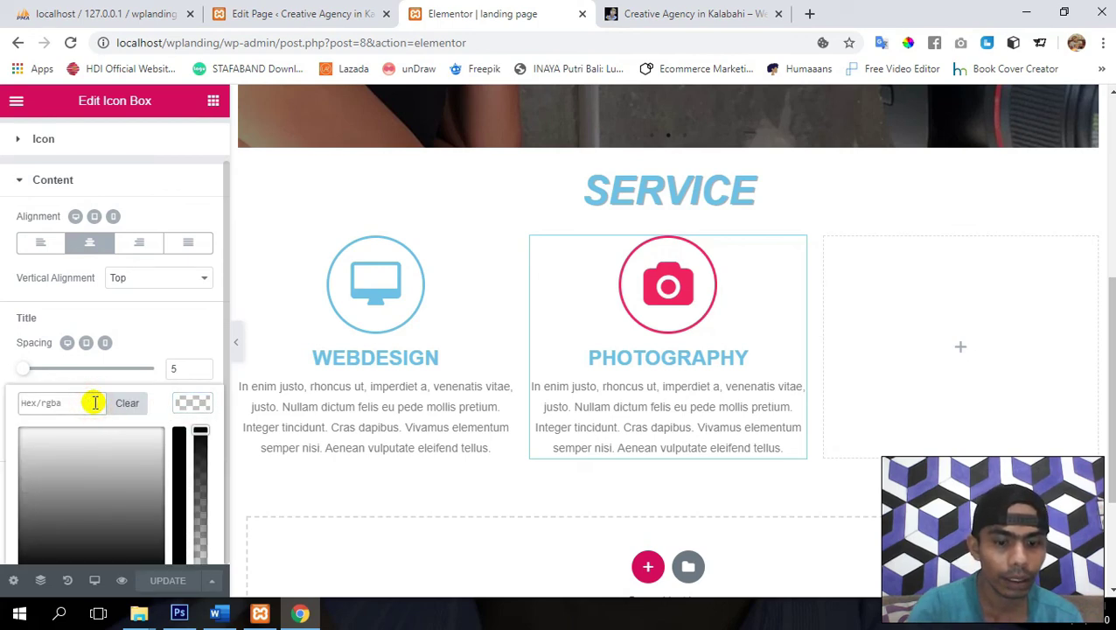
{"action": "key", "text": "ctrl+v"}
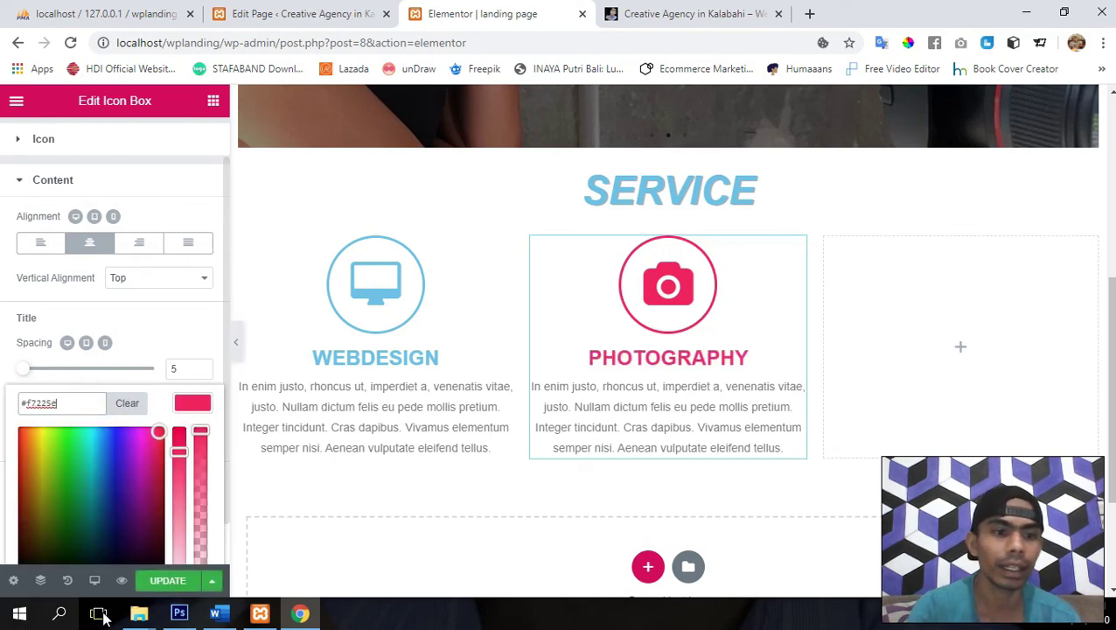
{"action": "left_click", "coordinate": [169, 582]}
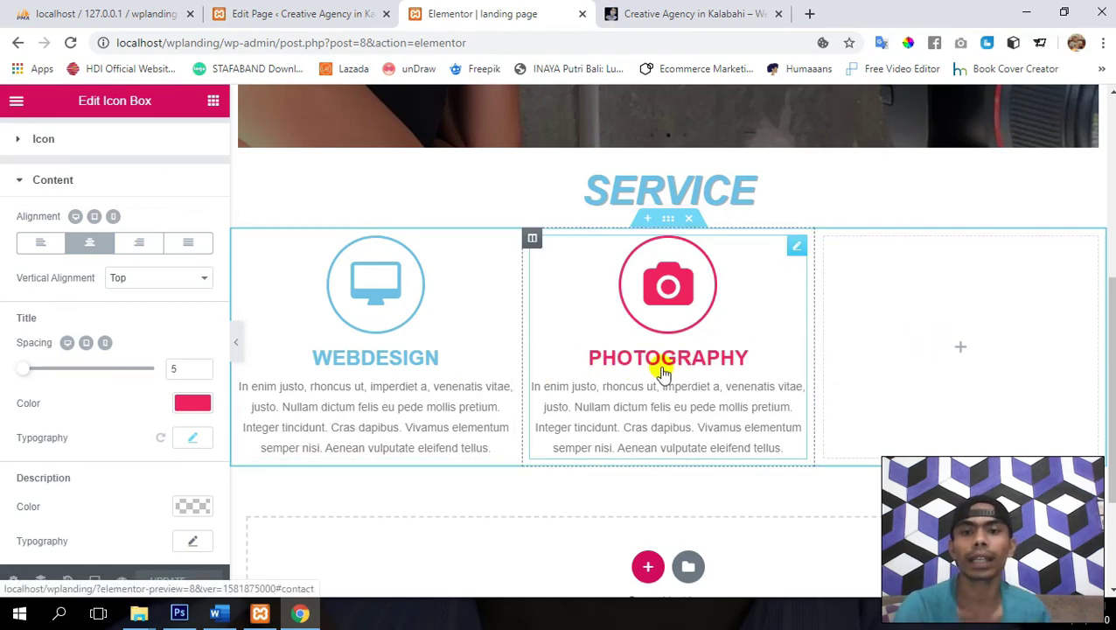
{"action": "scroll", "coordinate": [179, 187], "scroll_direction": "up", "scroll_amount": 1}
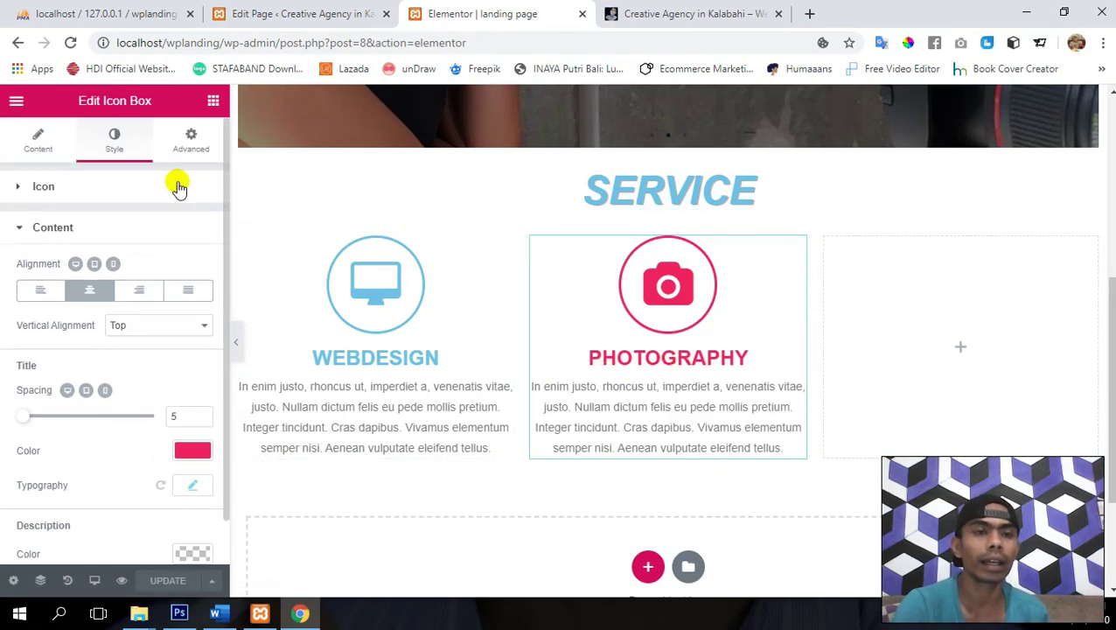
{"action": "left_click", "coordinate": [213, 103]}
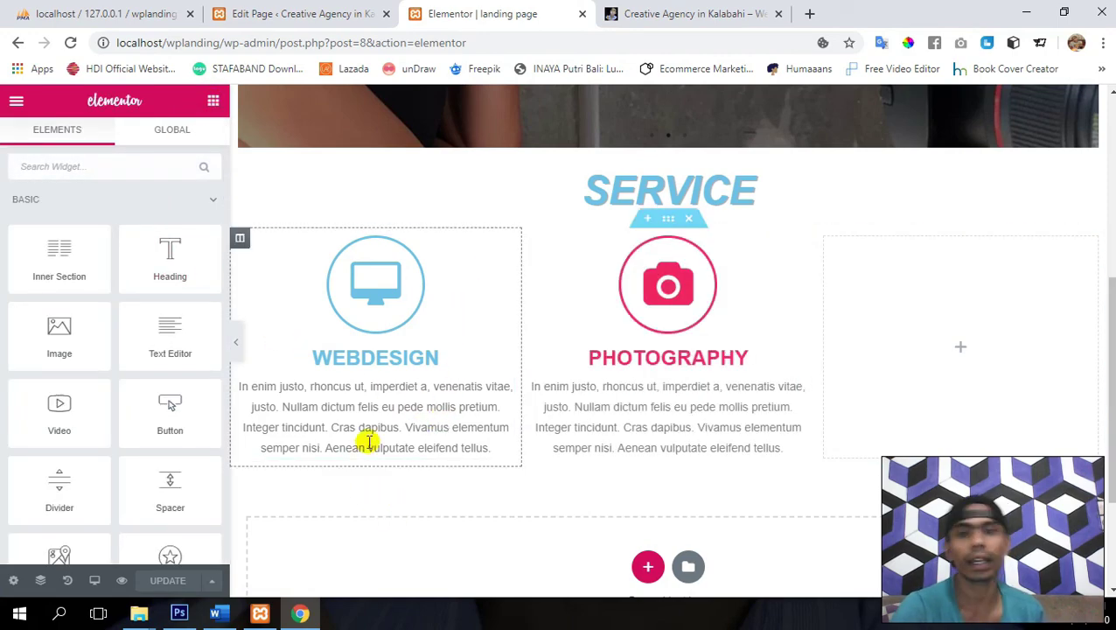
- Search 'icon' and place a new Icon Box in the empty third service column
{"action": "left_click", "coordinate": [90, 162]}
{"action": "type", "text": "icon"}
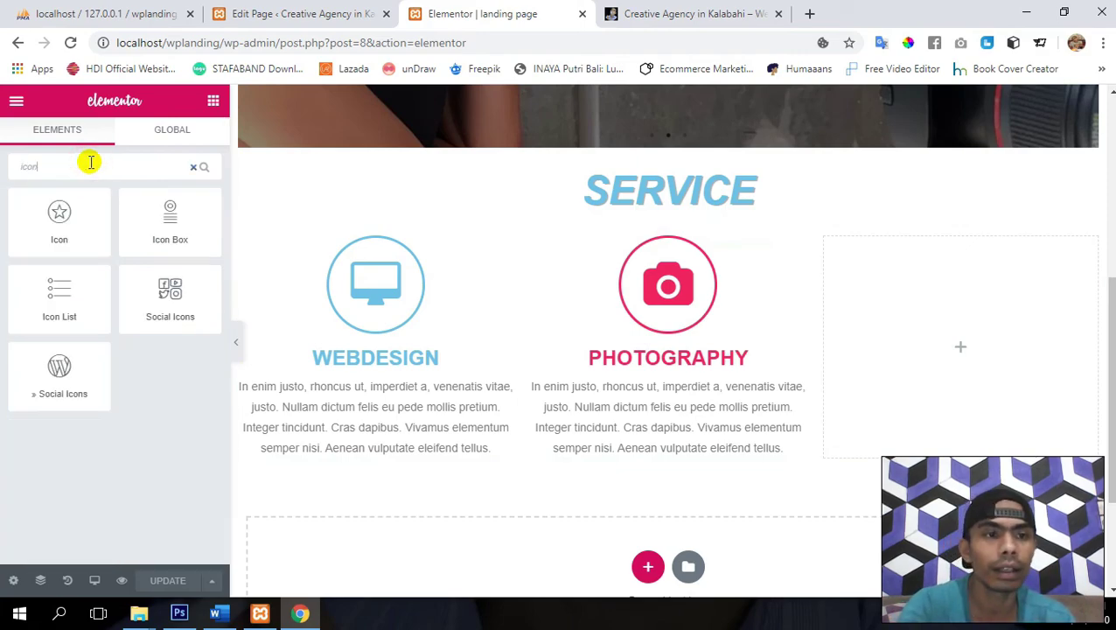
{"action": "left_click_drag", "start_coordinate": [167, 219], "coordinate": [702, 355]}
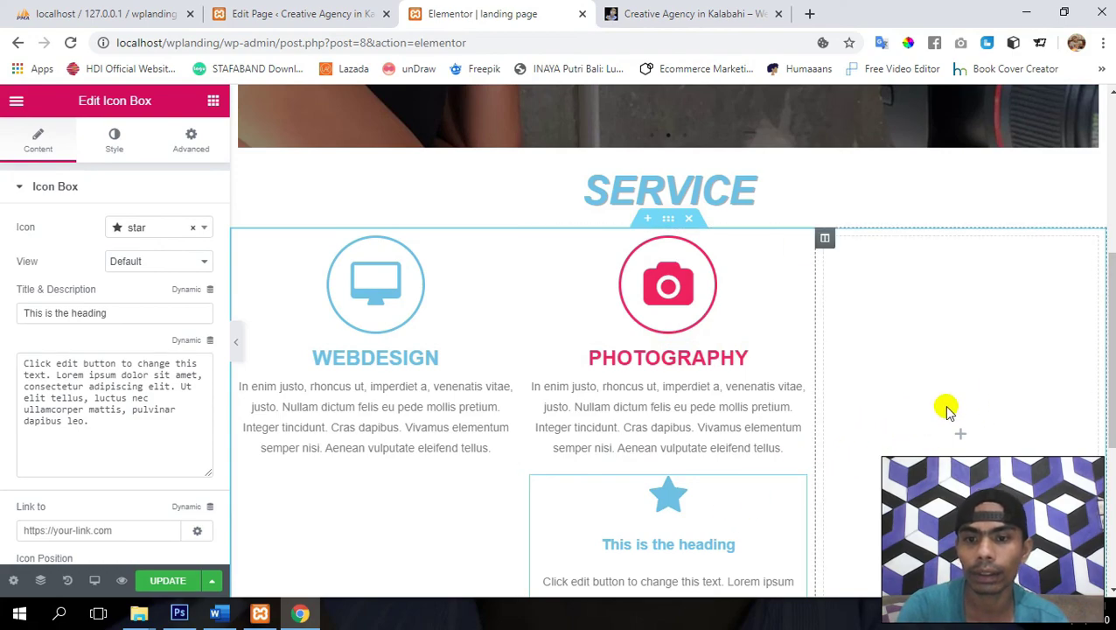
{"action": "left_click_drag", "start_coordinate": [792, 497], "coordinate": [969, 388]}
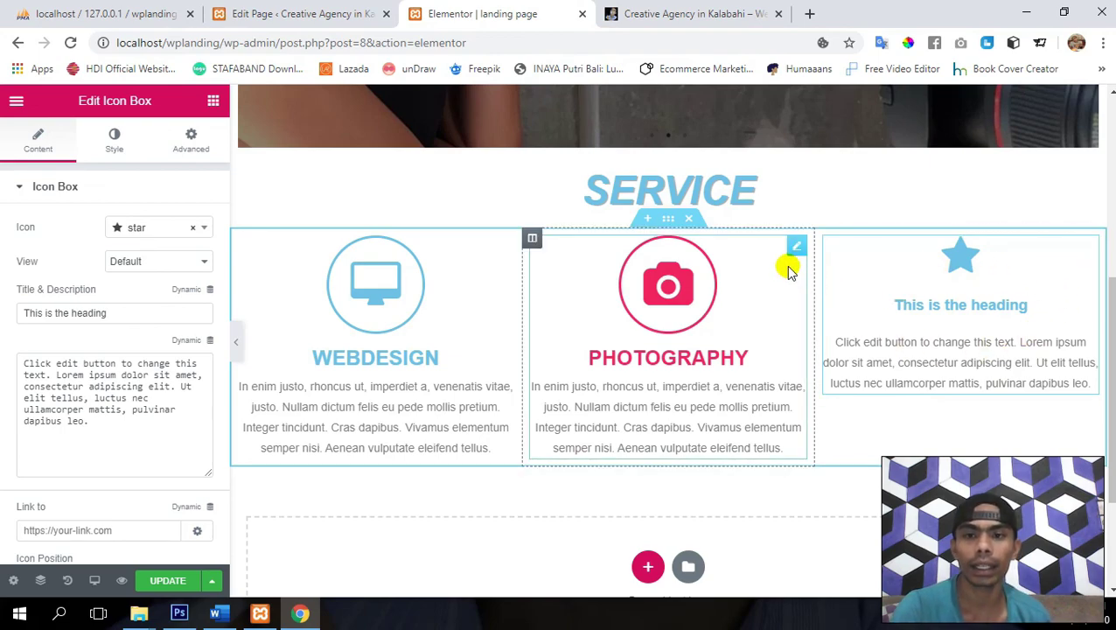
- Copy the PHOTOGRAPHY box and paste its framed pink style onto the new third box
{"action": "right_click", "coordinate": [793, 252]}
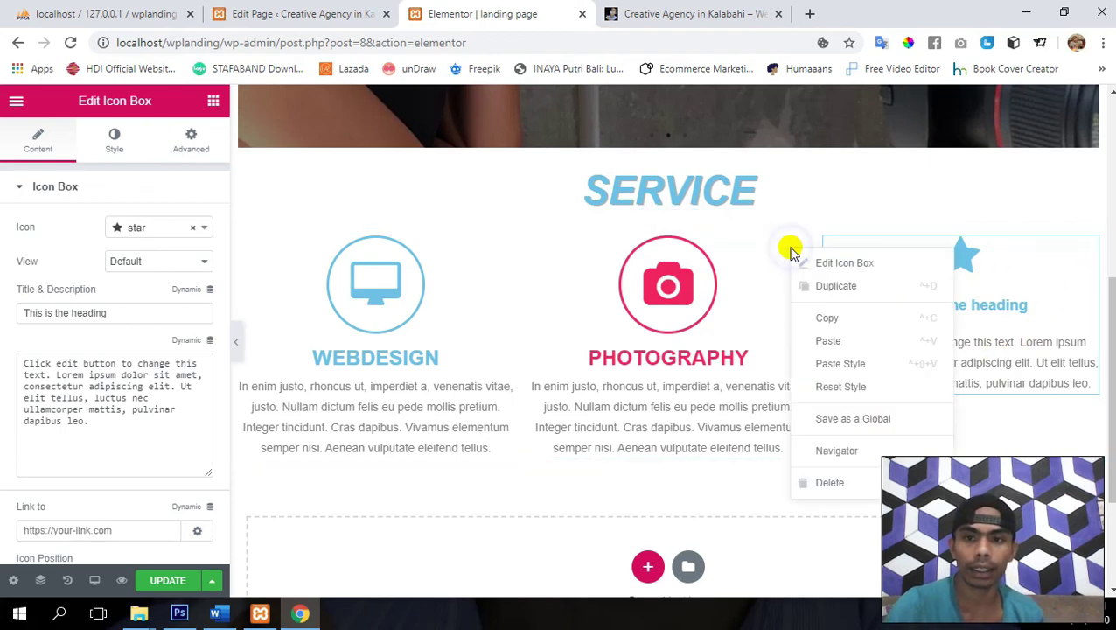
{"action": "left_click", "coordinate": [824, 319]}
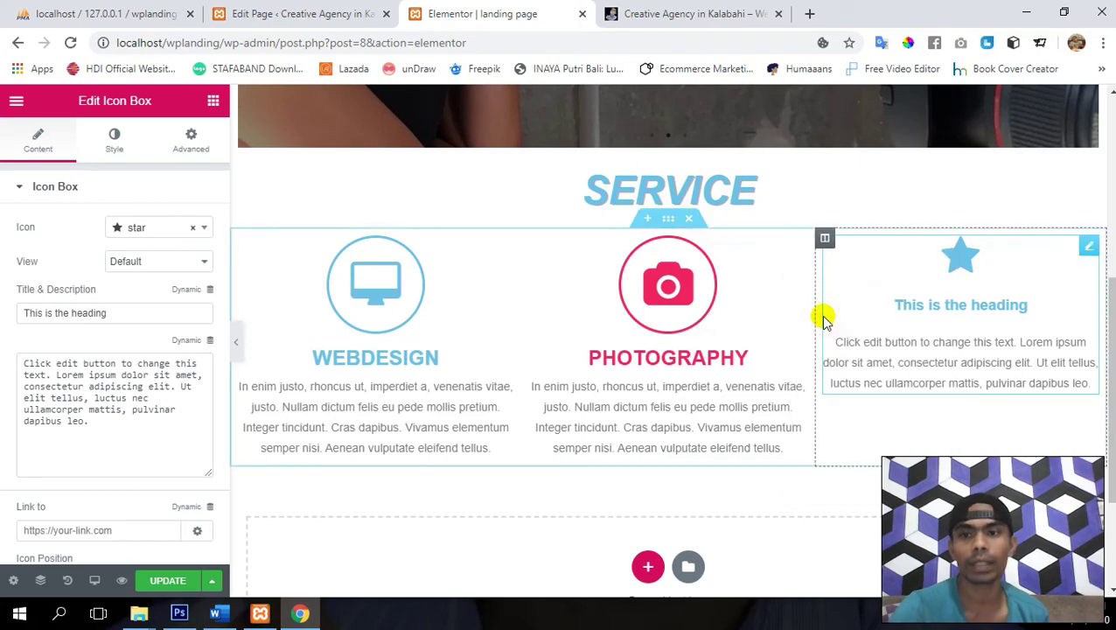
{"action": "right_click", "coordinate": [1085, 249]}
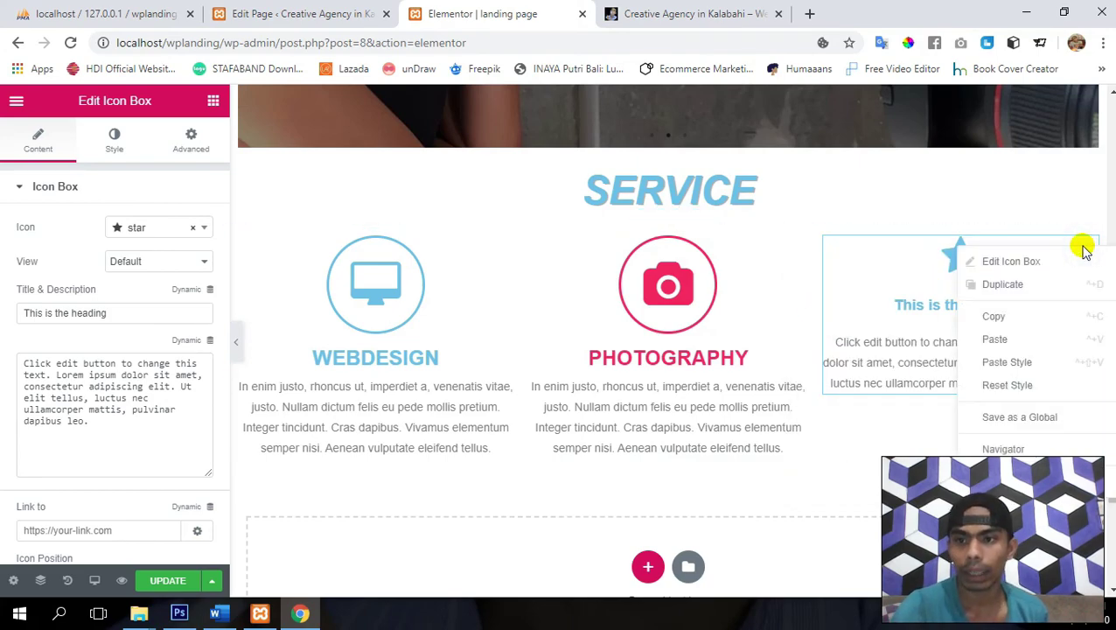
{"action": "left_click", "coordinate": [1041, 364]}
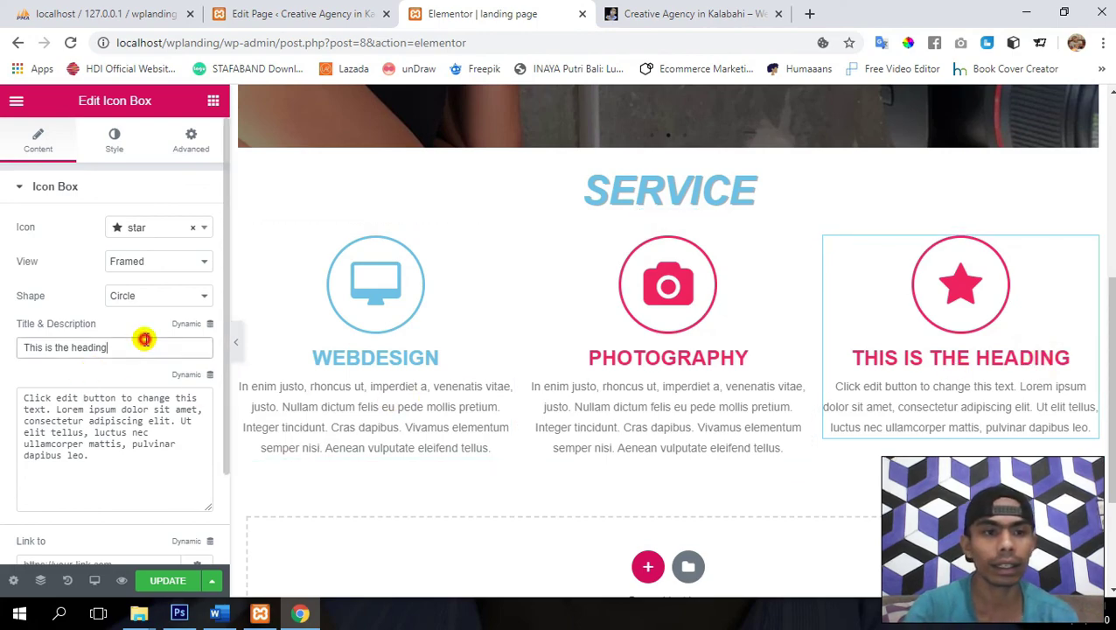
- Title the third box 'Creative Content' and give it PHOTOGRAPHY's description text
{"action": "triple_click", "coordinate": [144, 340]}
{"action": "type", "text": "Crea"}
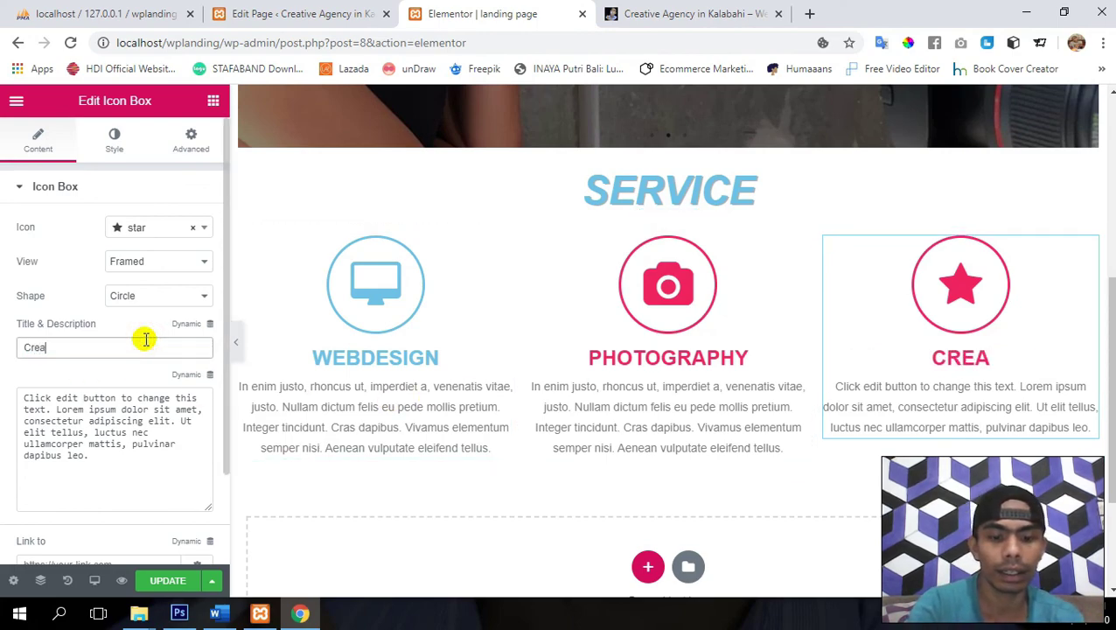
{"action": "type", "text": "tive"}
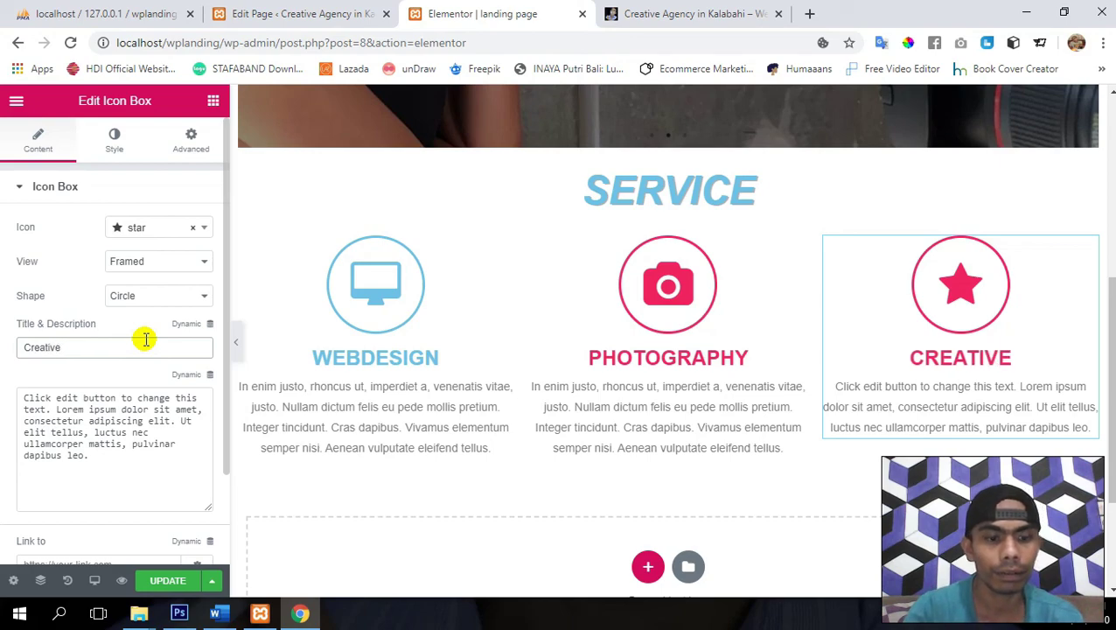
{"action": "type", "text": " Conten"}
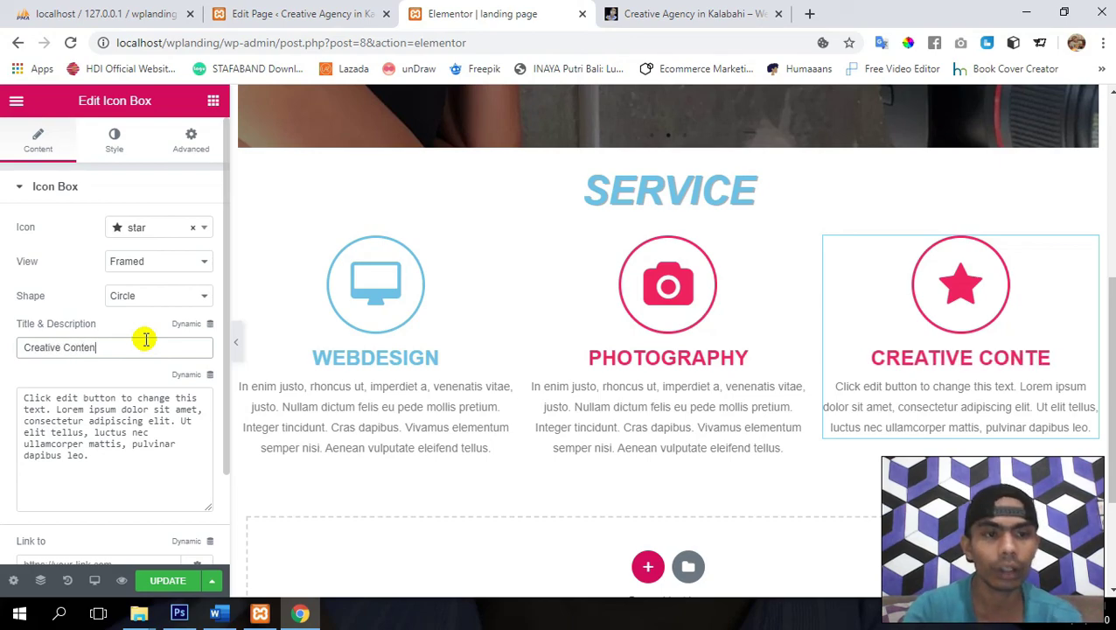
{"action": "type", "text": "t"}
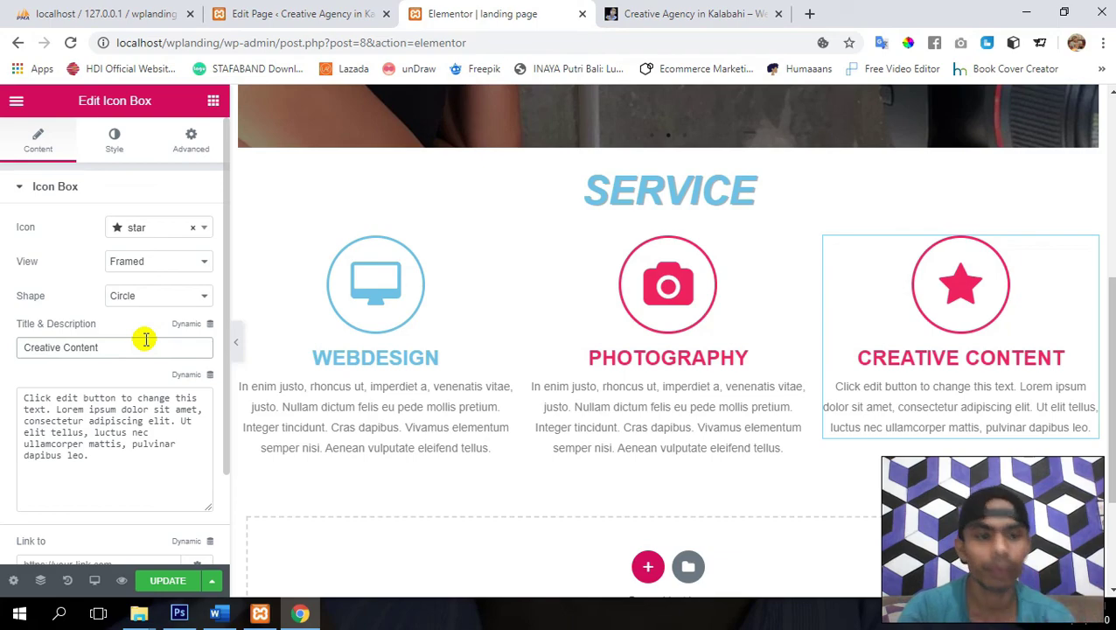
{"action": "left_click", "coordinate": [643, 386]}
{"action": "left_click", "coordinate": [140, 444]}
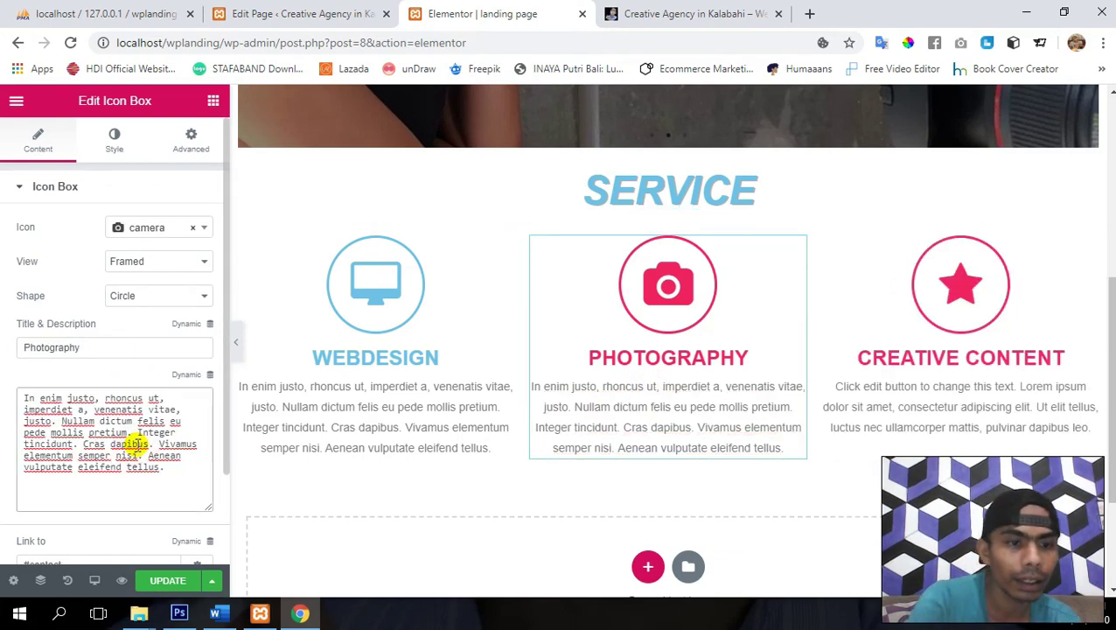
{"action": "key", "text": "ctrl+a"}
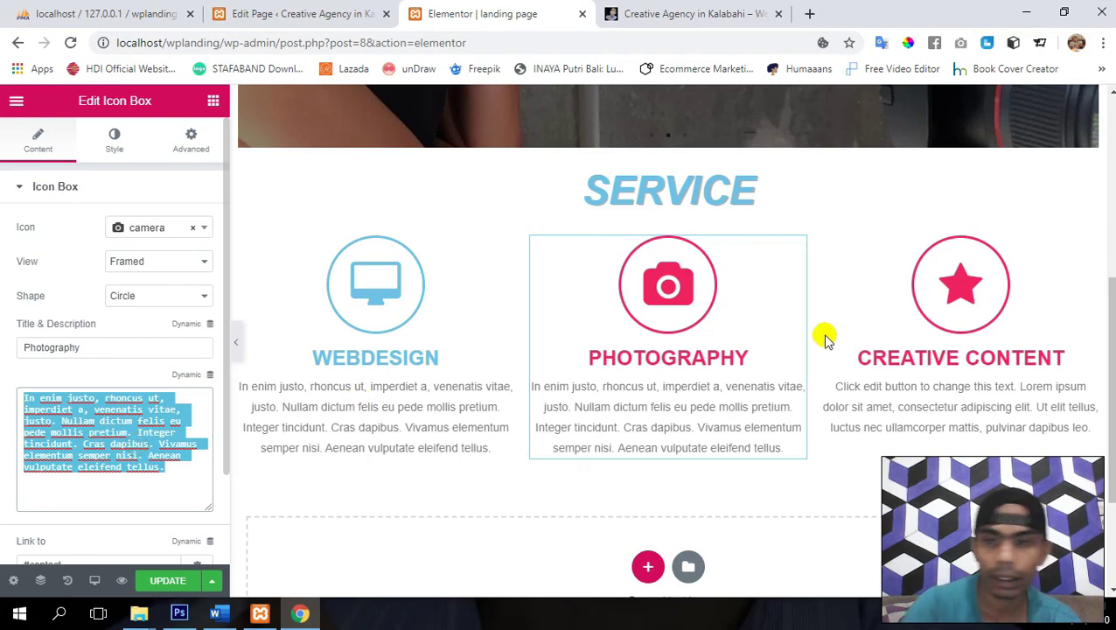
{"action": "left_click", "coordinate": [955, 321]}
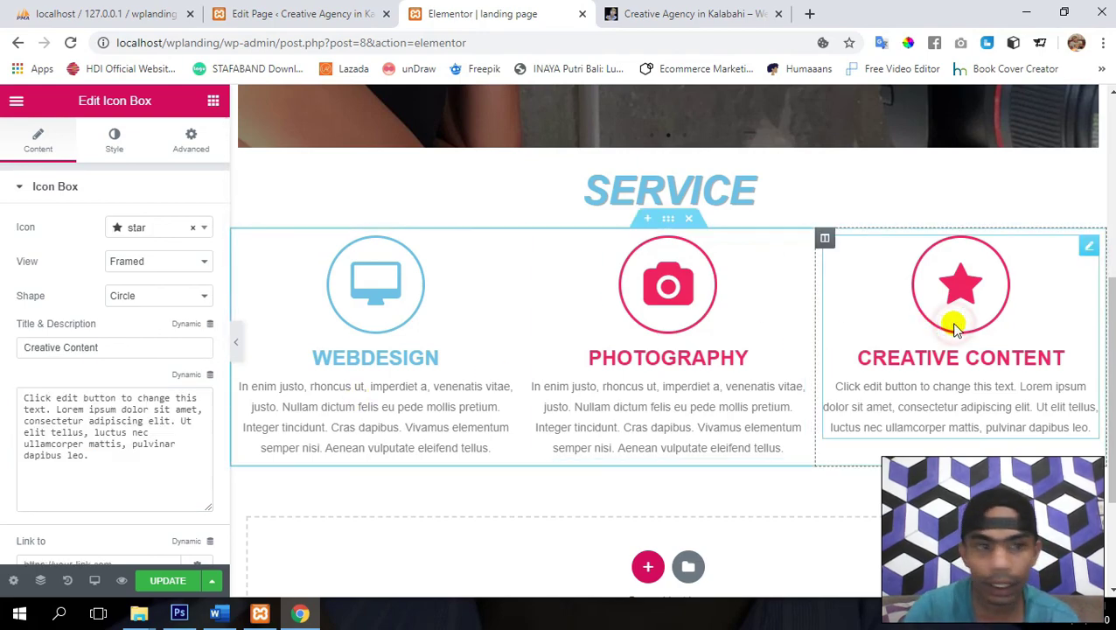
{"action": "left_click", "coordinate": [101, 461]}
{"action": "key", "text": "ctrl+a"}
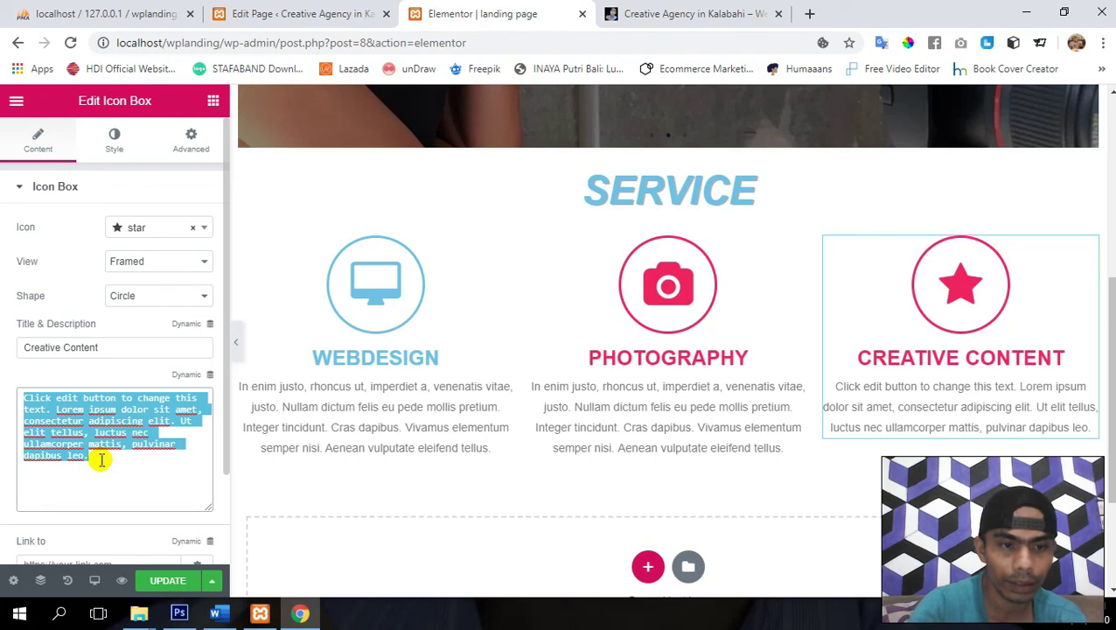
{"action": "key", "text": "ctrl+v"}
- Set the Creative Content box's link to #contact and save the page
{"action": "scroll", "coordinate": [109, 397], "scroll_direction": "down", "scroll_amount": 1}
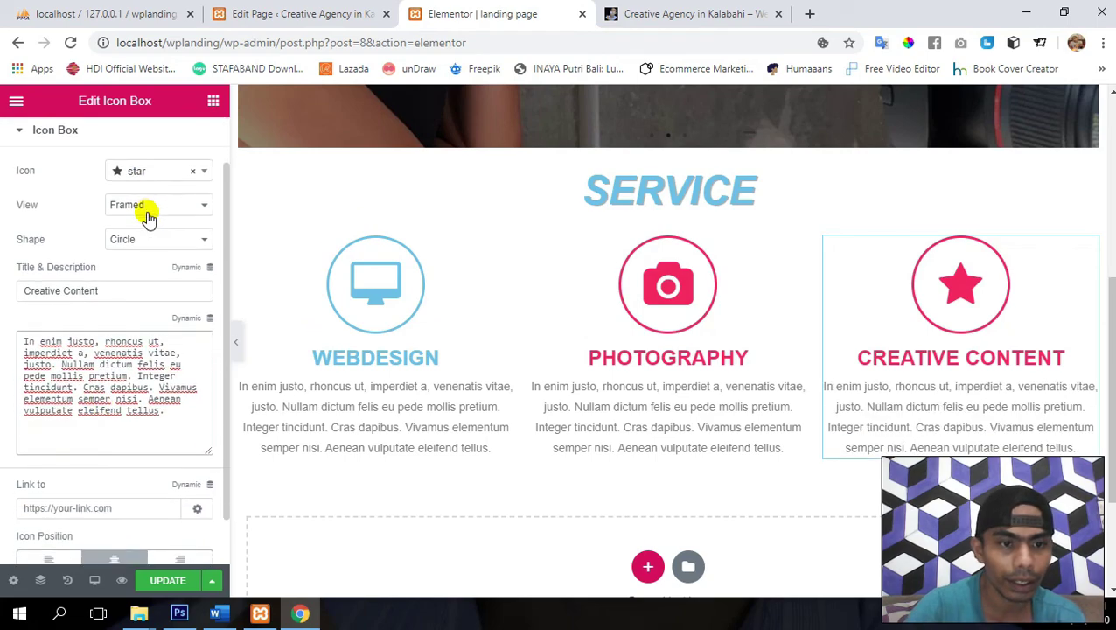
{"action": "left_click", "coordinate": [117, 501]}
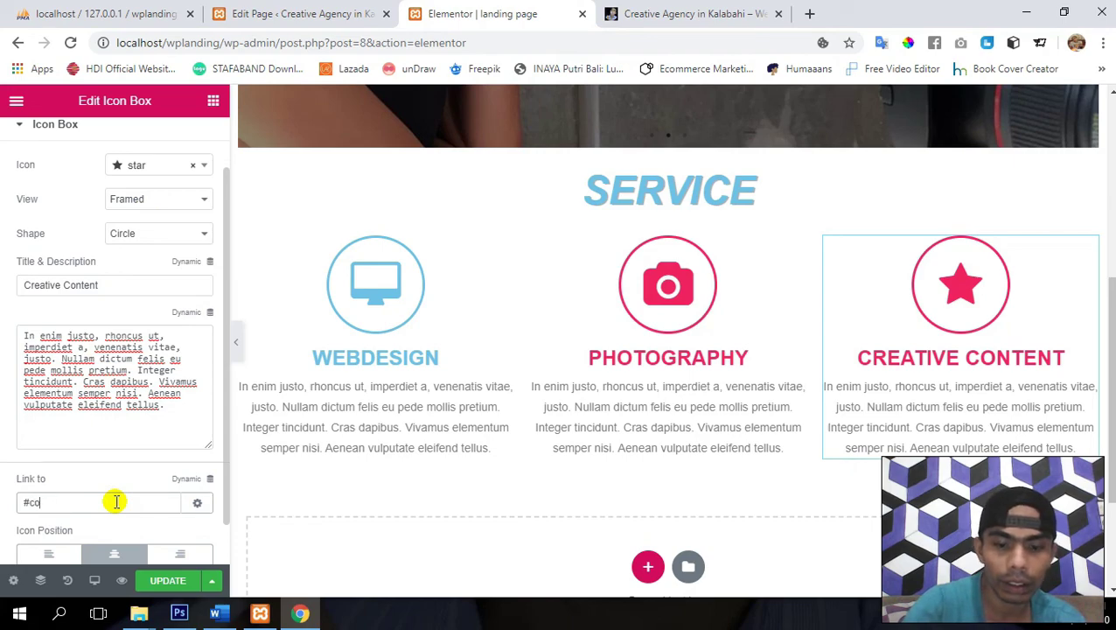
{"action": "left_click", "coordinate": [171, 583]}
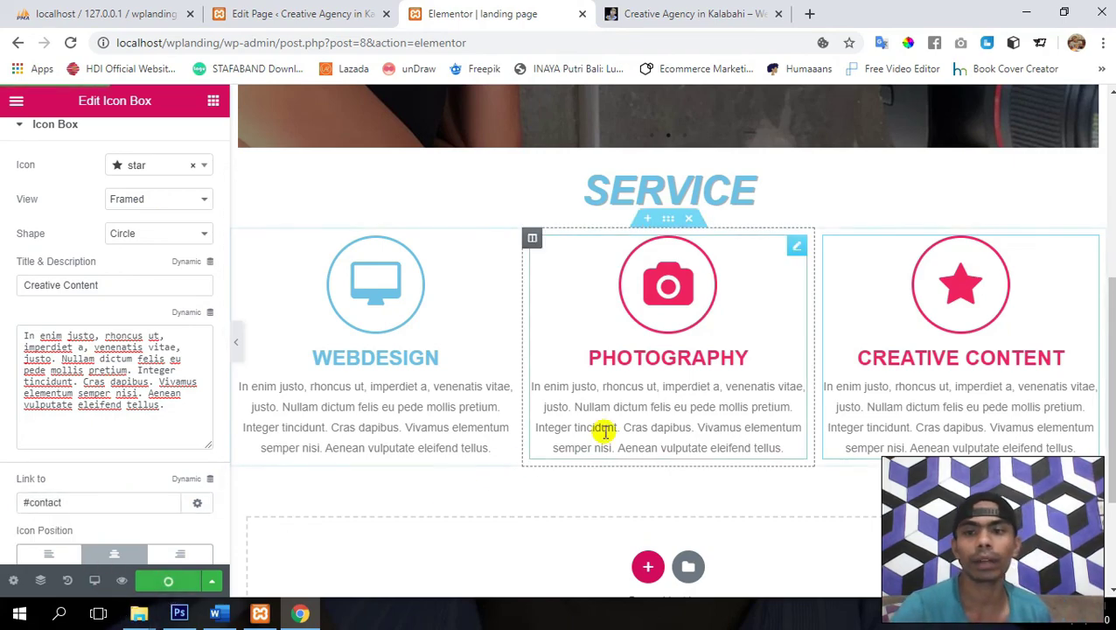
{"action": "scroll", "coordinate": [24, 233], "scroll_direction": "up", "scroll_amount": 2}
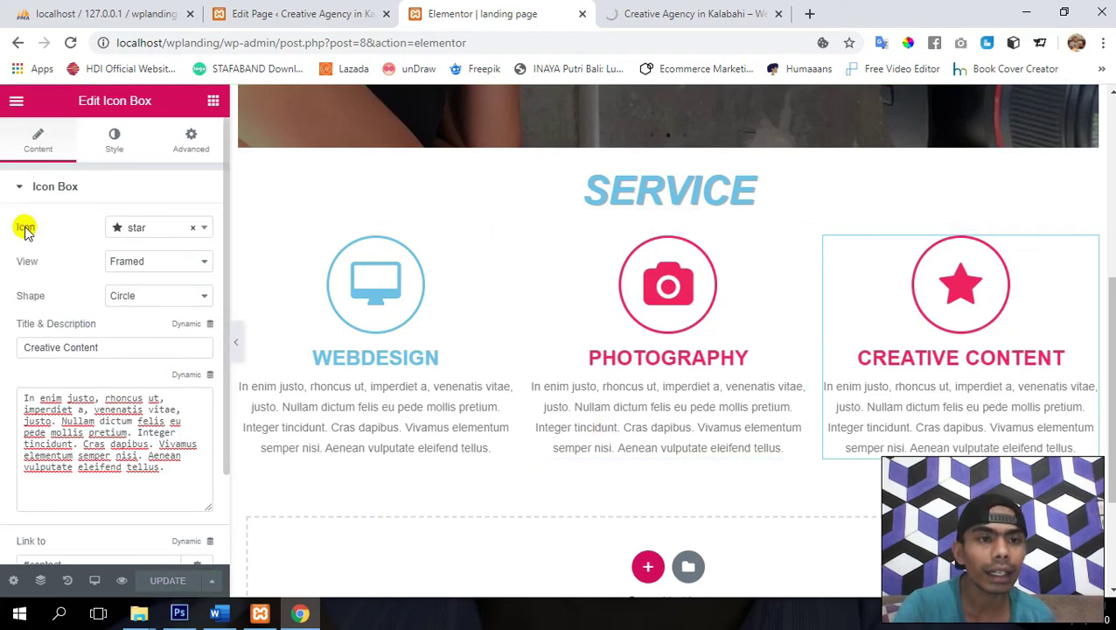
- Try a file-picture icon for the Creative Content box by searching 'pic'
{"action": "left_click", "coordinate": [104, 146]}
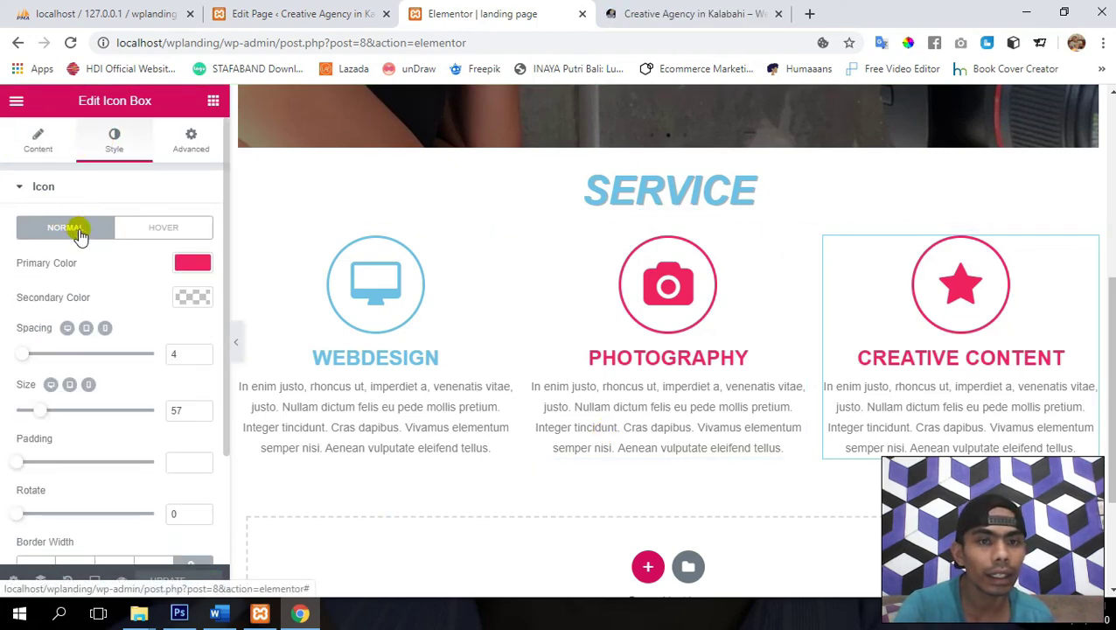
{"action": "left_click", "coordinate": [37, 137]}
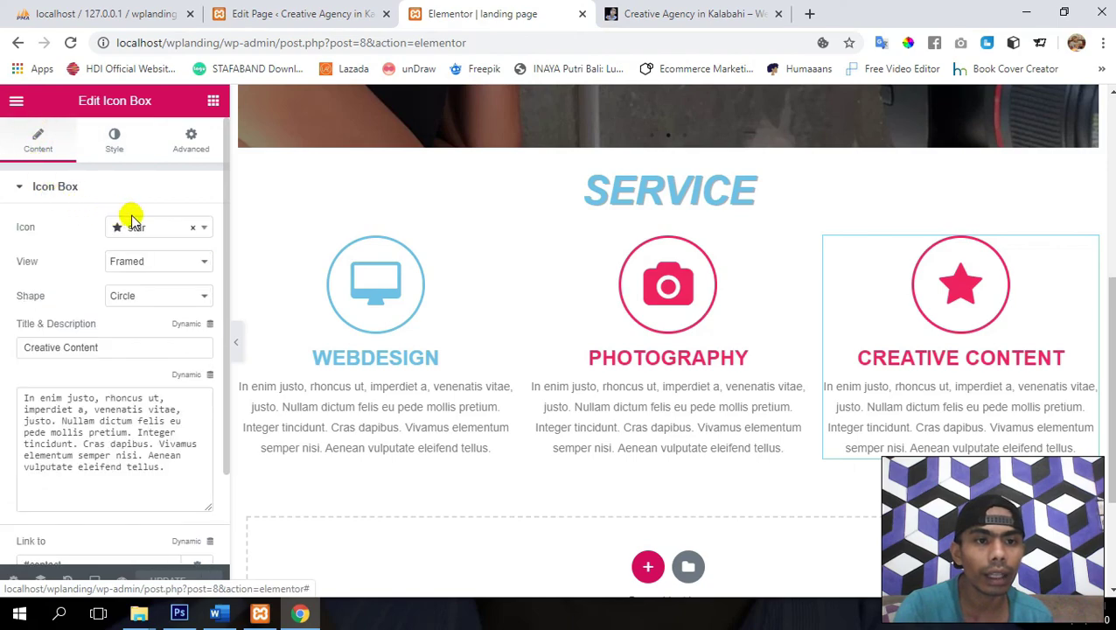
{"action": "left_click", "coordinate": [152, 235]}
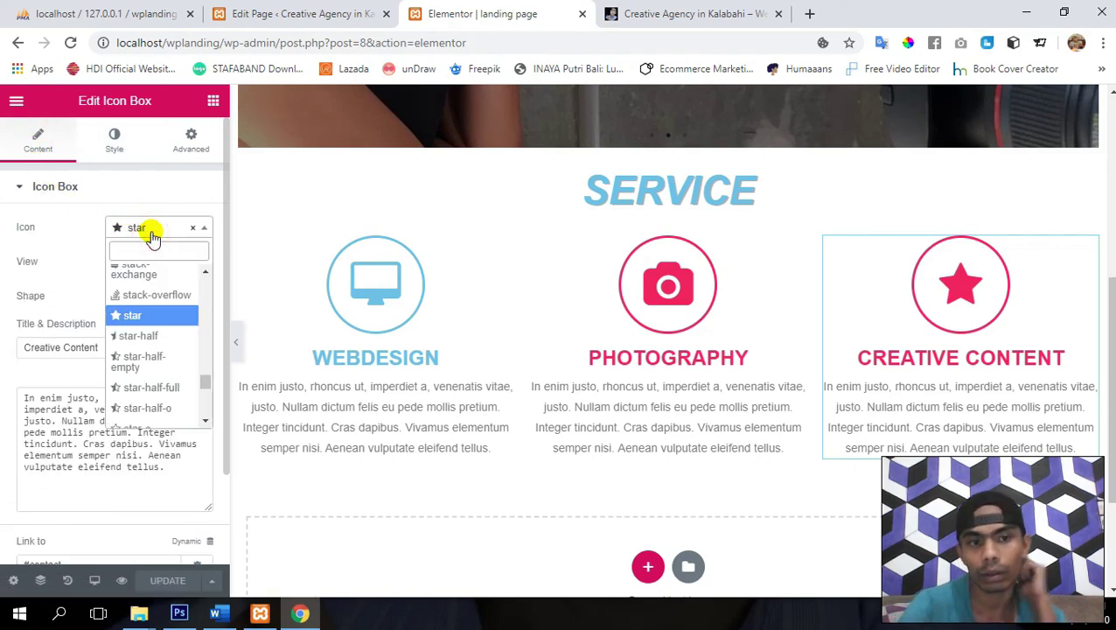
{"action": "type", "text": "pic"}
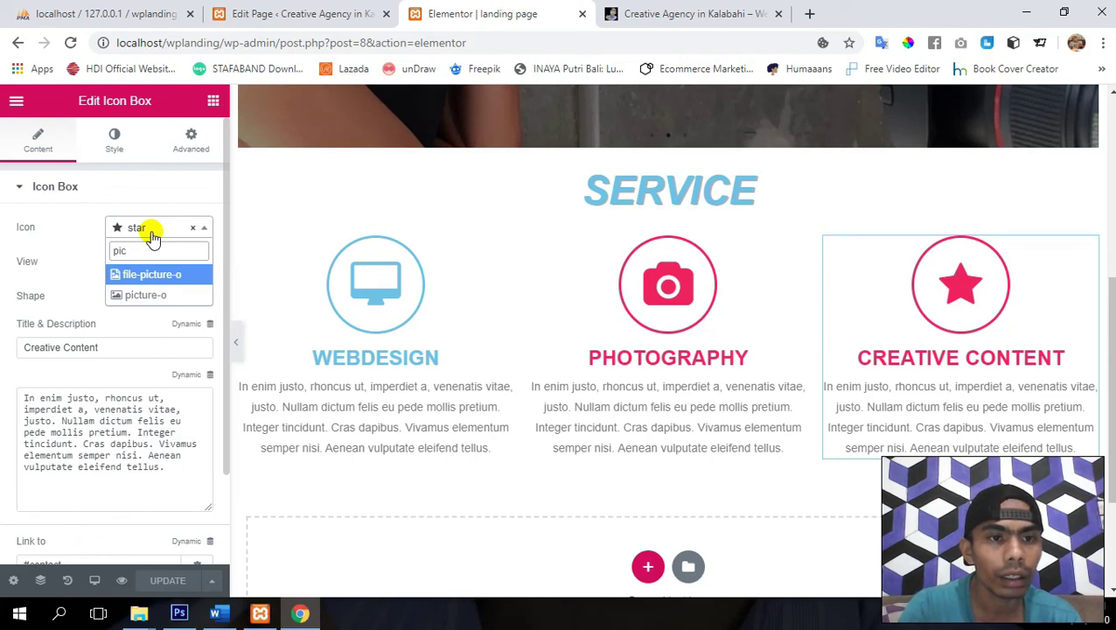
{"action": "key", "text": "Return"}
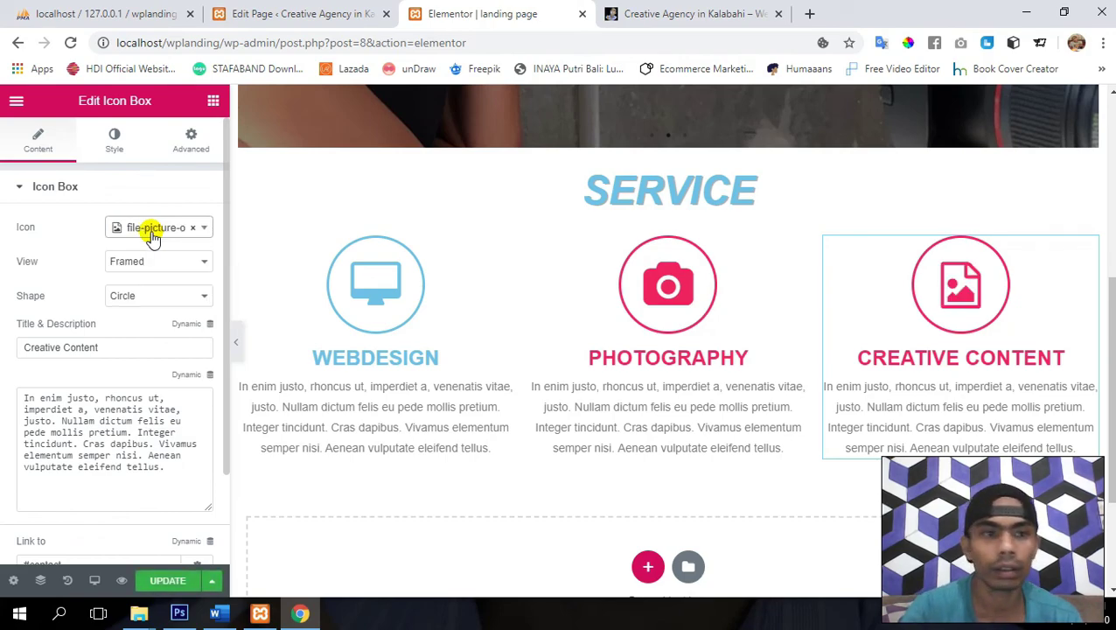
{"action": "left_click", "coordinate": [153, 234]}
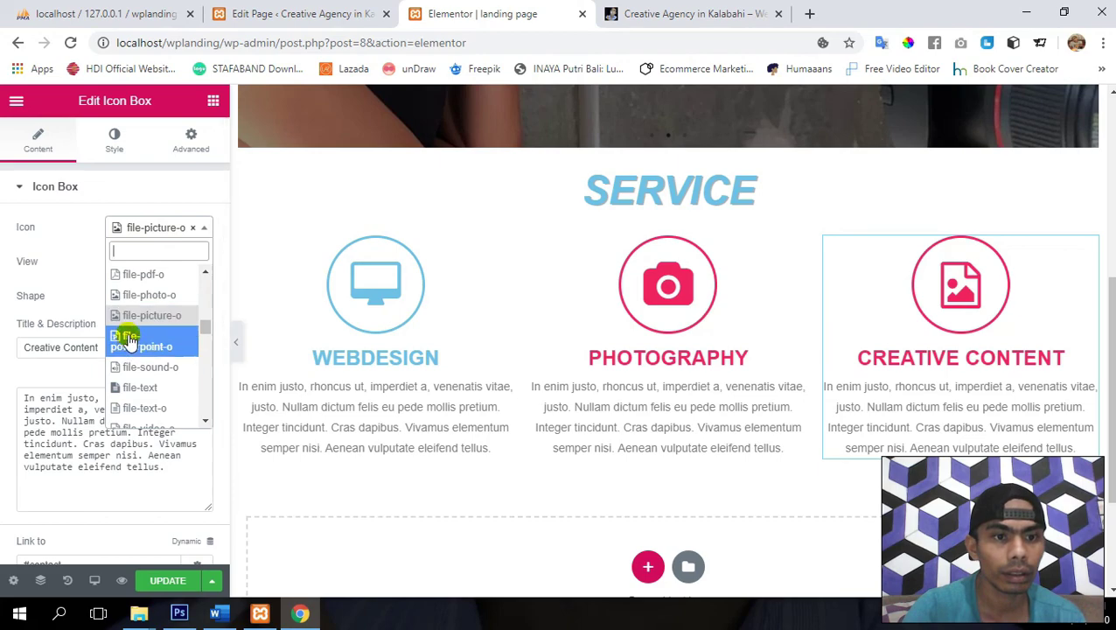
{"action": "left_click", "coordinate": [152, 296]}
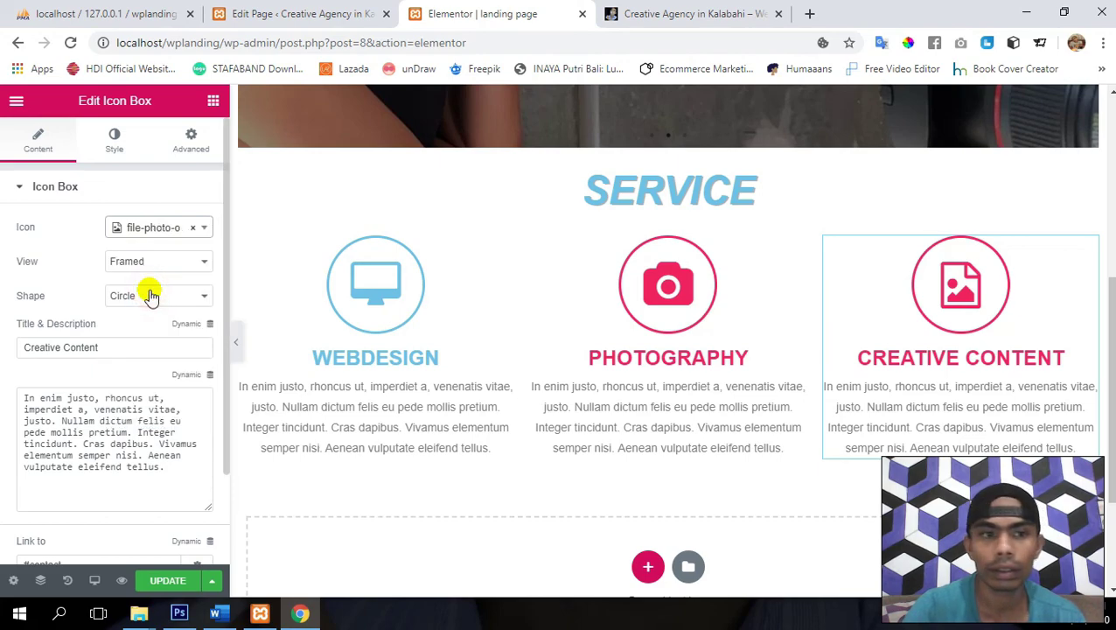
- Switch the Creative Content icon to the eyedropper
{"action": "left_click", "coordinate": [146, 227]}
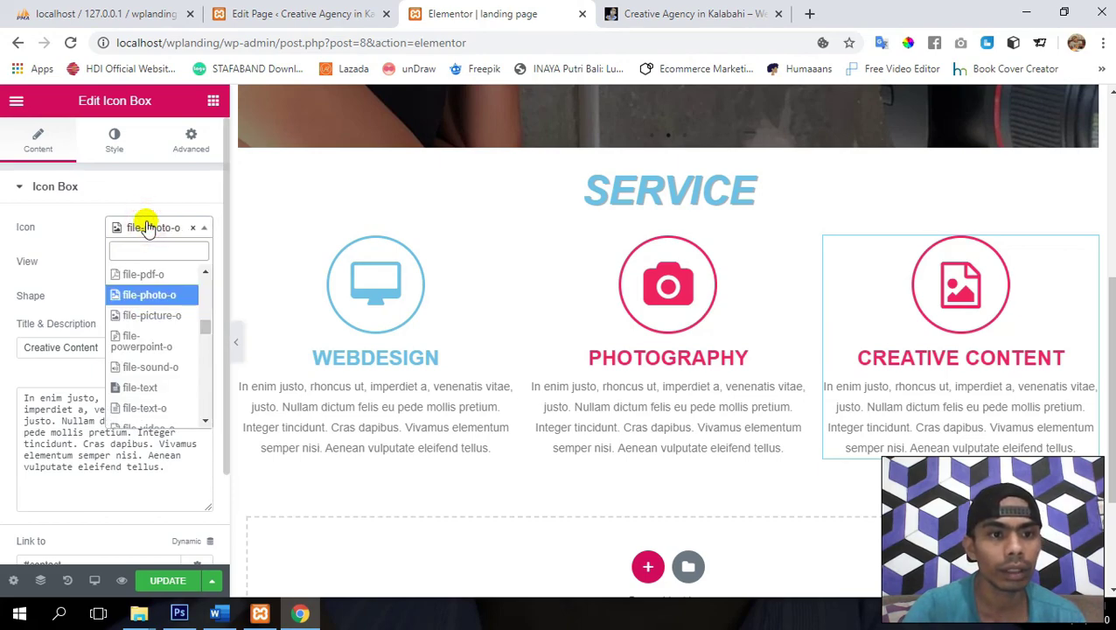
{"action": "key", "text": "Up"}
{"action": "key", "text": "Up"}
{"action": "key", "text": "Up"}
{"action": "key", "text": "Up"}
{"action": "key", "text": "Up"}
{"action": "key", "text": "Up"}
{"action": "key", "text": "Up"}
{"action": "key", "text": "Up"}
{"action": "key", "text": "Up"}
{"action": "key", "text": "Up"}
{"action": "key", "text": "Up"}
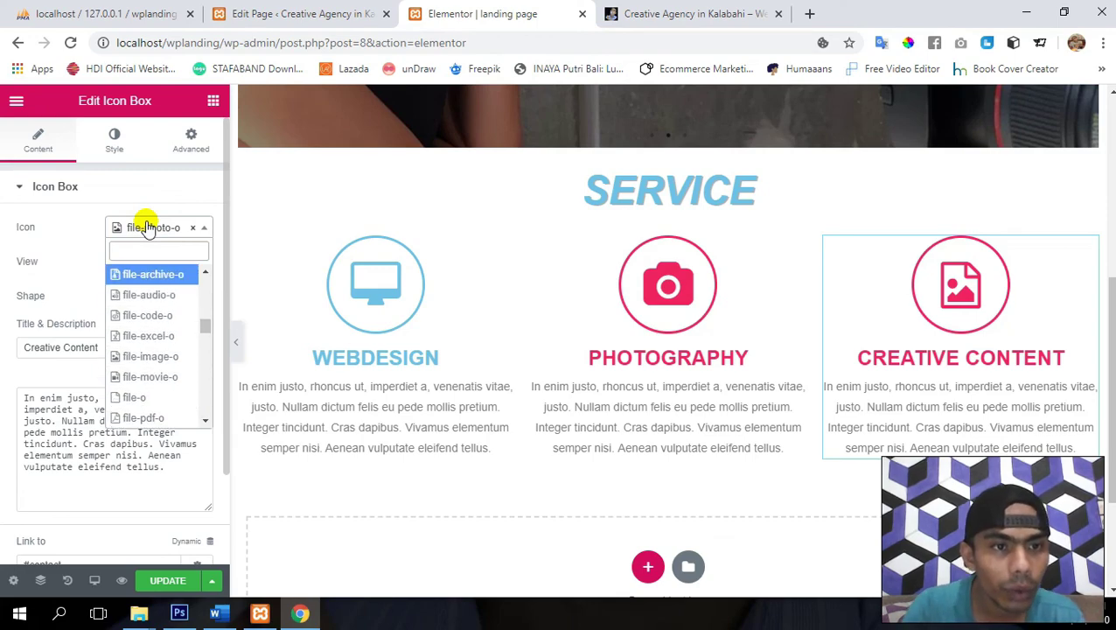
{"action": "key", "text": "Up"}
{"action": "key", "text": "Up"}
{"action": "key", "text": "Up"}
{"action": "key", "text": "Up"}
{"action": "key", "text": "Up"}
{"action": "key", "text": "Up"}
{"action": "key", "text": "Up"}
{"action": "key", "text": "Up"}
{"action": "key", "text": "Up"}
{"action": "key", "text": "Up"}
{"action": "key", "text": "Up"}
{"action": "key", "text": "Up"}
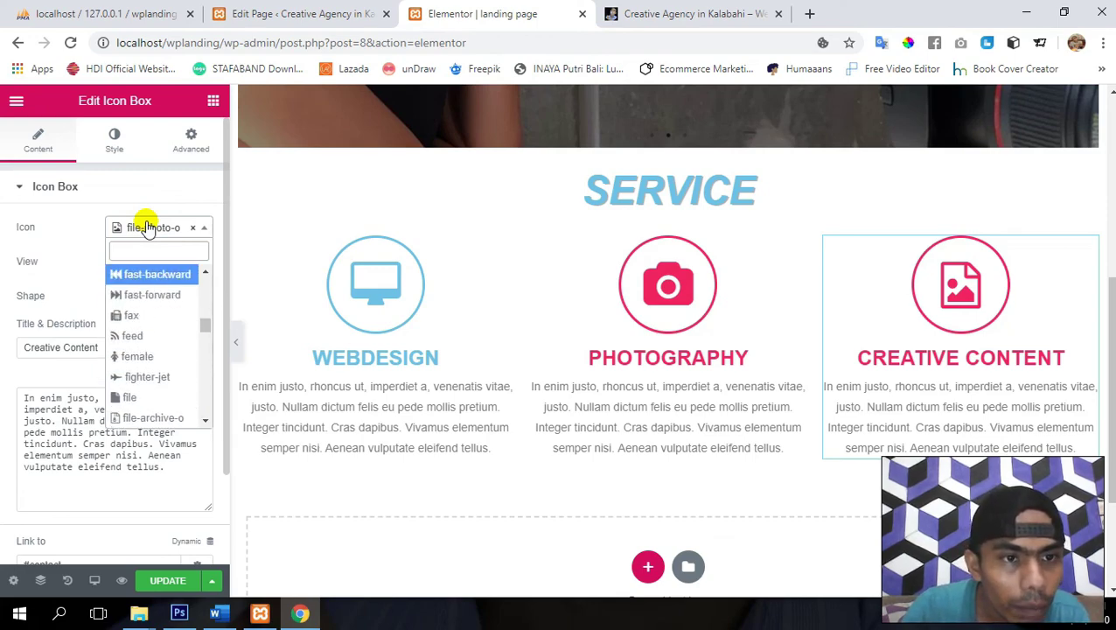
{"action": "key", "text": "Up"}
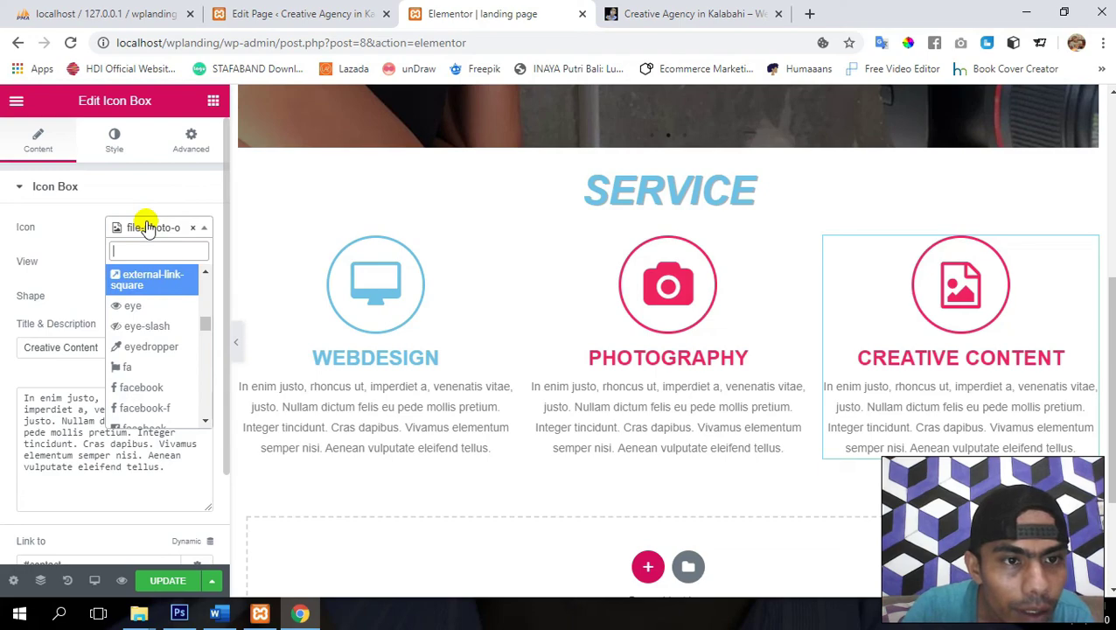
{"action": "key", "text": "Down"}
{"action": "key", "text": "Down"}
{"action": "key", "text": "Down"}
{"action": "key", "text": "Return"}
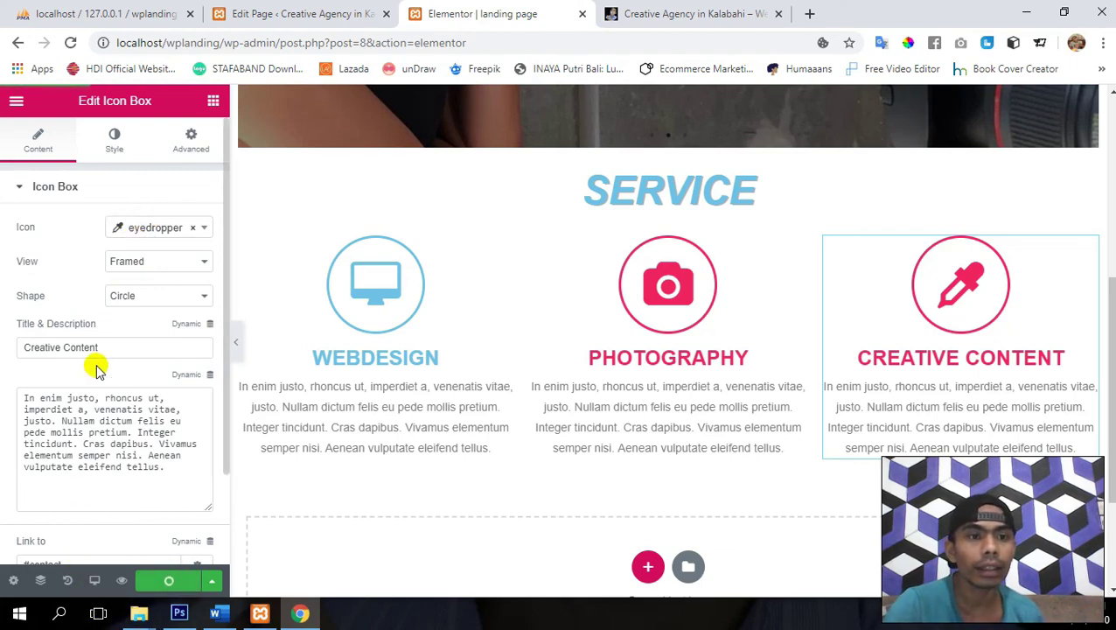
{"action": "left_click", "coordinate": [114, 143]}
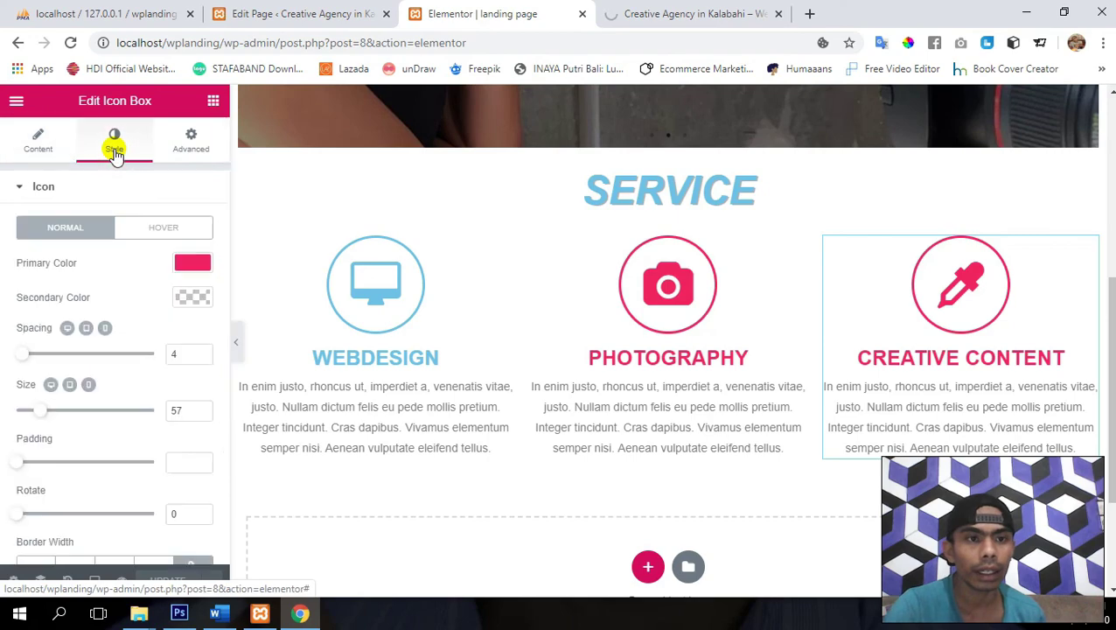
- Make the Creative Content icon's primary colour green and save the page
{"action": "left_click", "coordinate": [185, 266]}
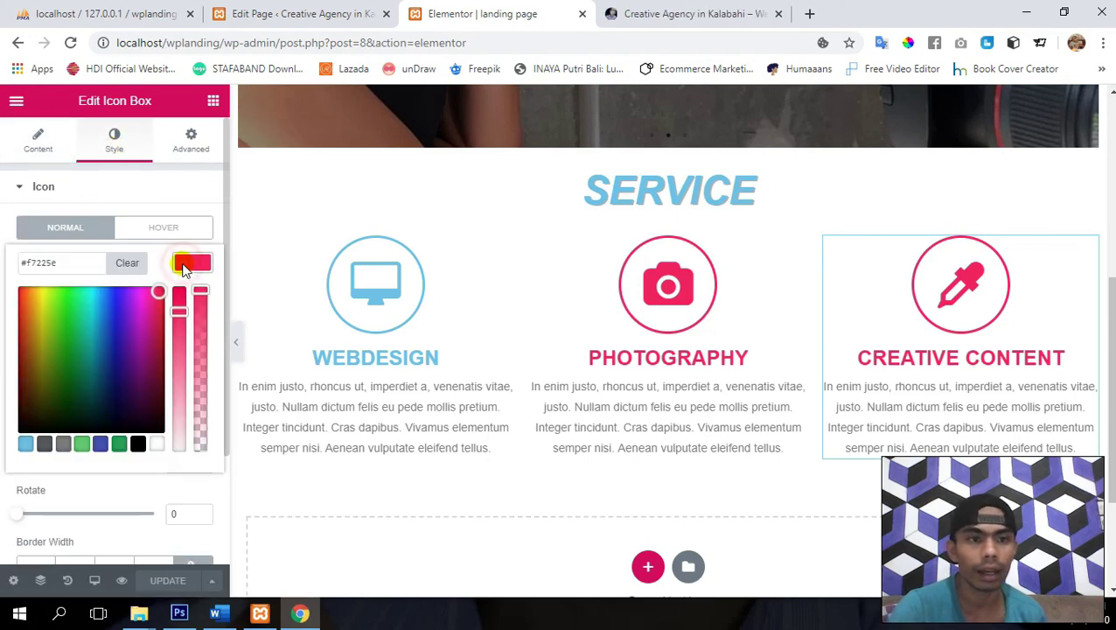
{"action": "left_click", "coordinate": [105, 326]}
{"action": "left_click_drag", "start_coordinate": [107, 328], "coordinate": [61, 302]}
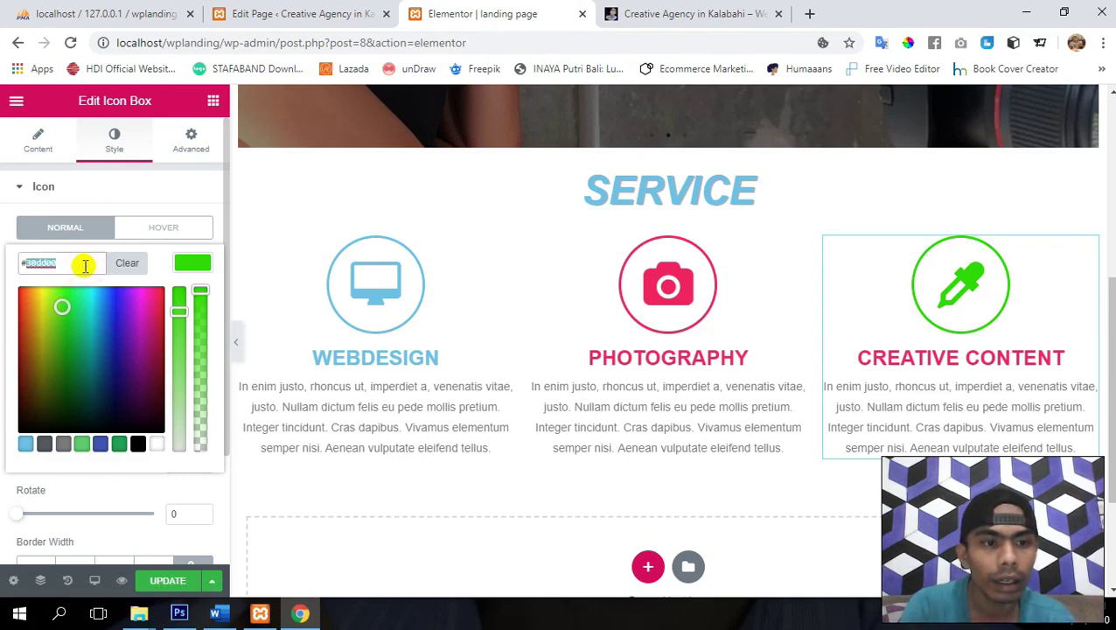
{"action": "left_click", "coordinate": [158, 580]}
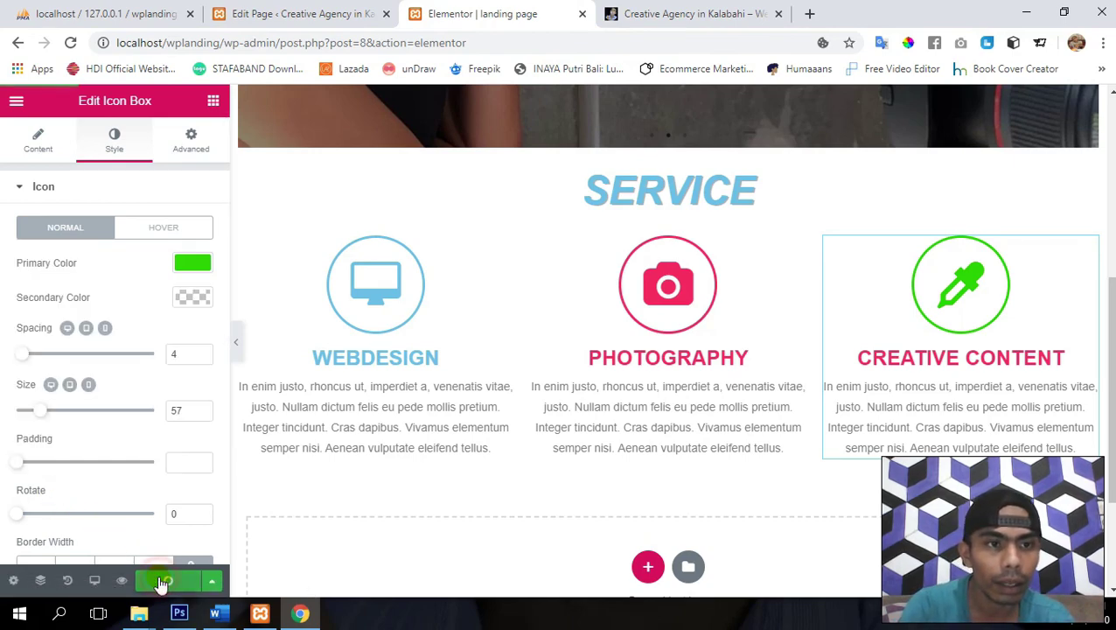
- Set the Creative Content title colour to green #30dd00 and save
{"action": "scroll", "coordinate": [96, 350], "scroll_direction": "down", "scroll_amount": 2}
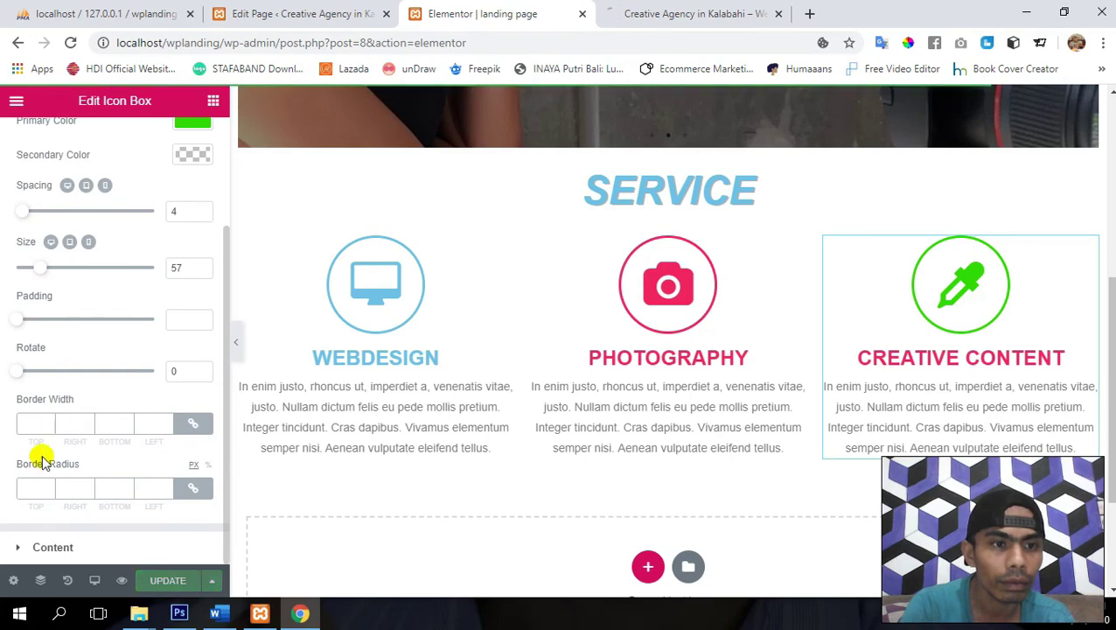
{"action": "left_click", "coordinate": [25, 550]}
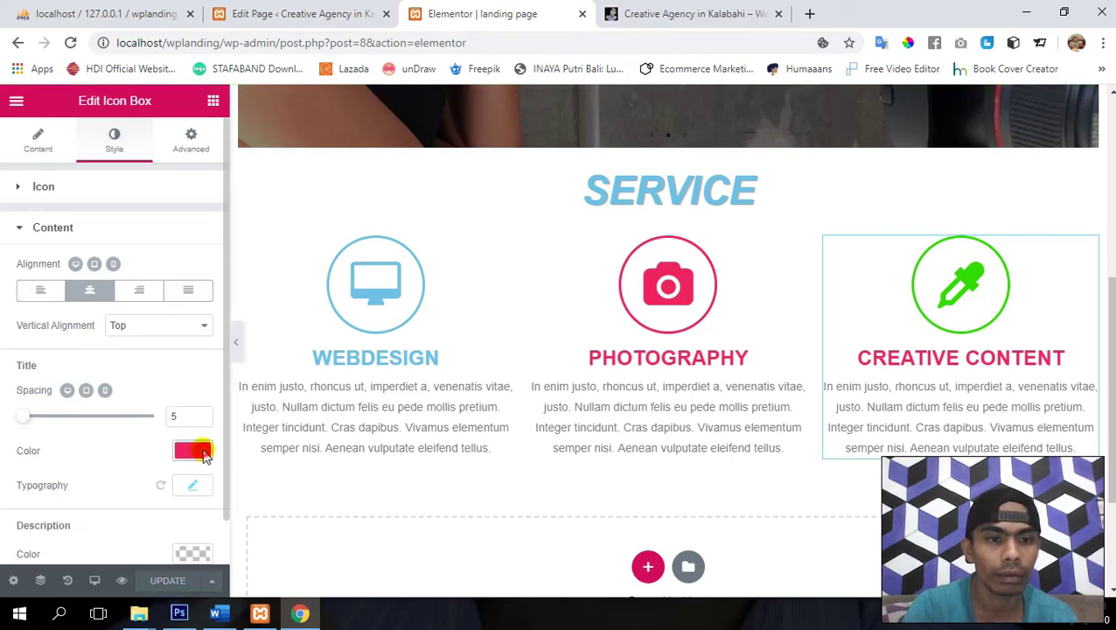
{"action": "left_click", "coordinate": [194, 451]}
{"action": "scroll", "coordinate": [131, 437], "scroll_direction": "down", "scroll_amount": 1}
{"action": "double_click", "coordinate": [89, 428]}
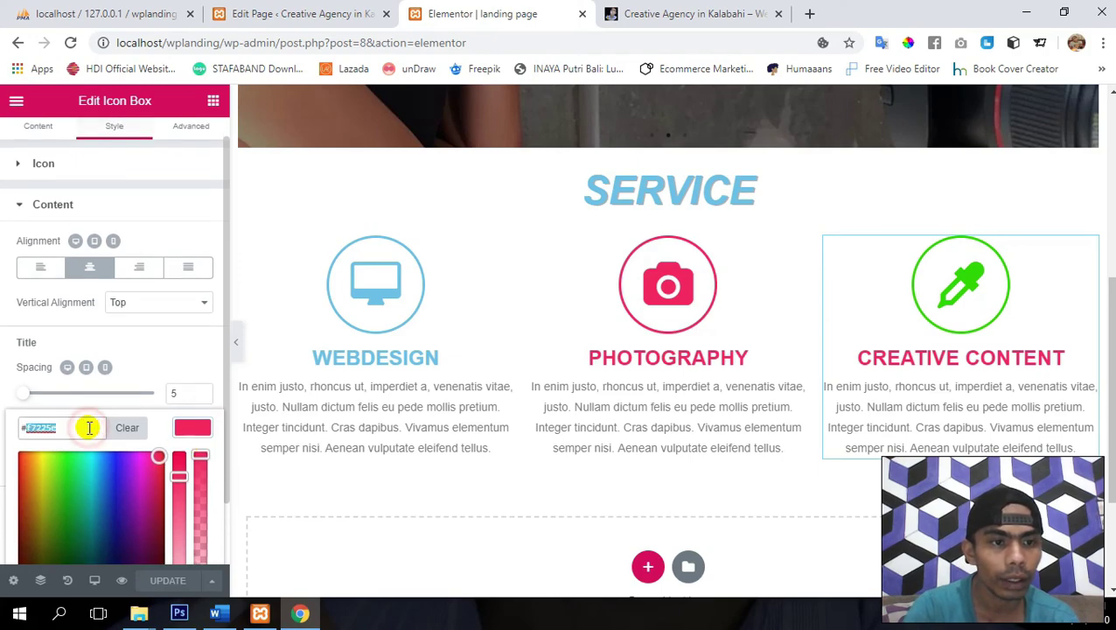
{"action": "type", "text": "30dd00"}
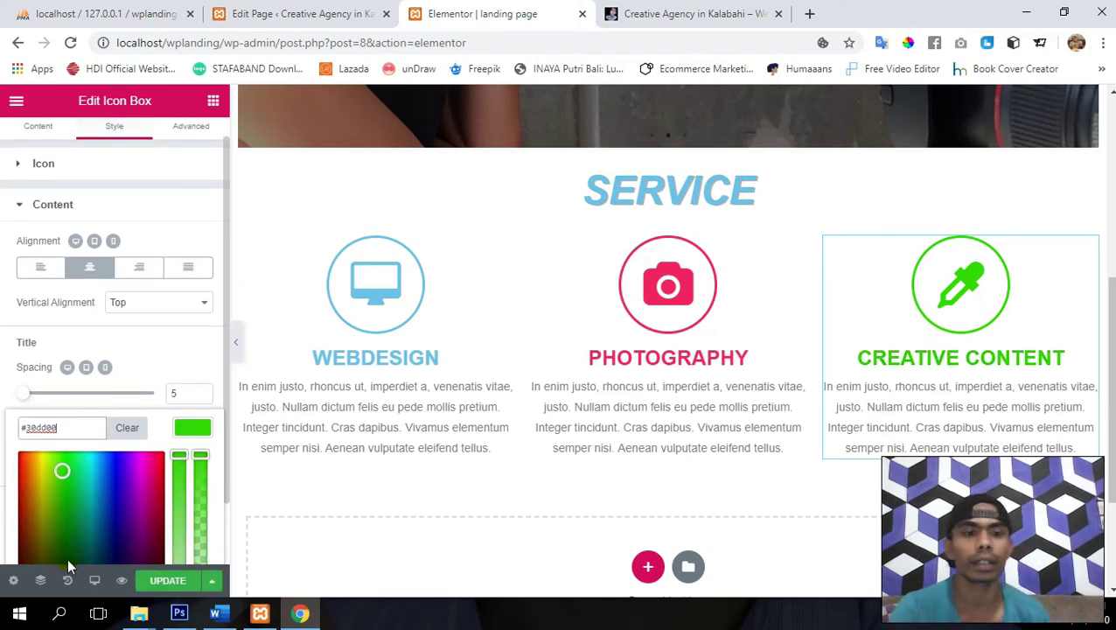
{"action": "left_click", "coordinate": [167, 581]}
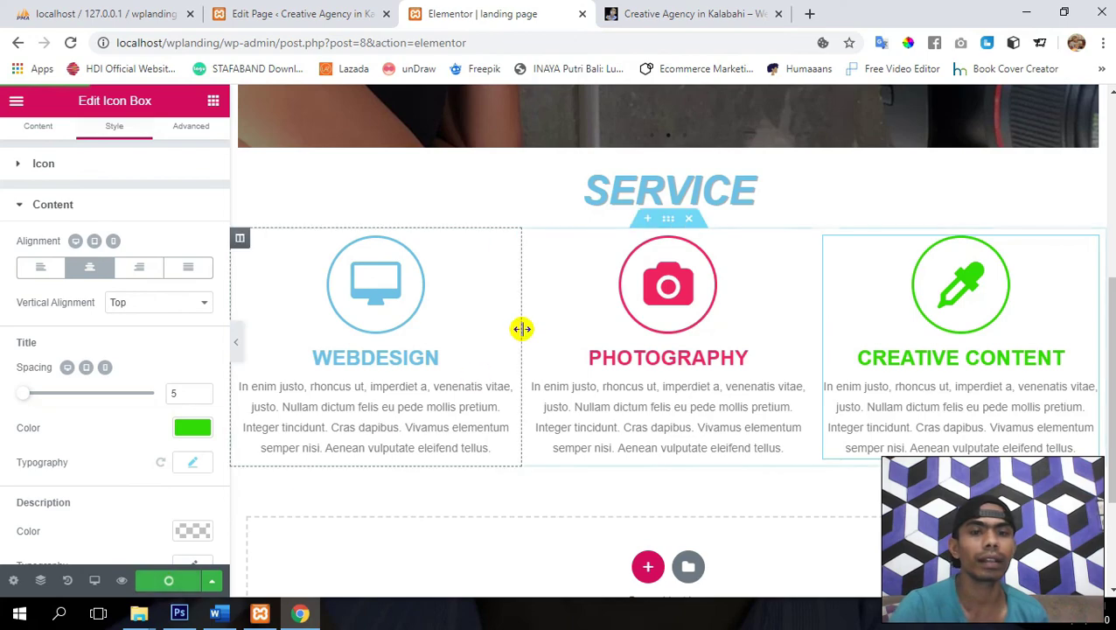
{"action": "scroll", "coordinate": [520, 331], "scroll_direction": "up", "scroll_amount": 4}
{"action": "scroll", "coordinate": [520, 337], "scroll_direction": "down", "scroll_amount": 2}
{"action": "scroll", "coordinate": [522, 332], "scroll_direction": "down", "scroll_amount": 1}
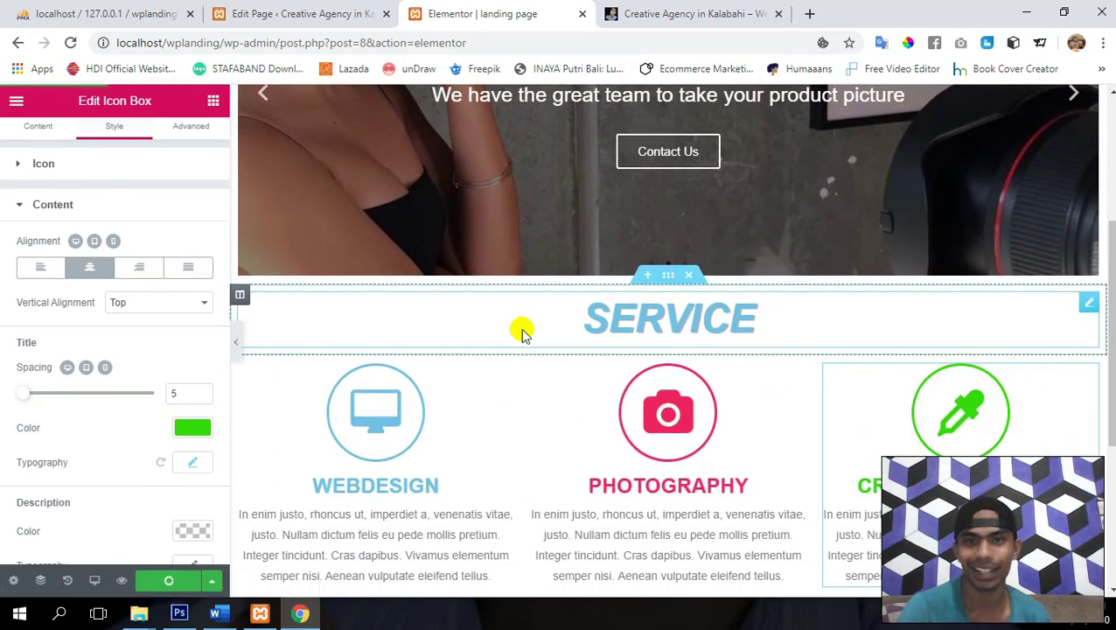
- View the live site's SERVICE row with the green Creative Content box
{"action": "left_click", "coordinate": [713, 12]}
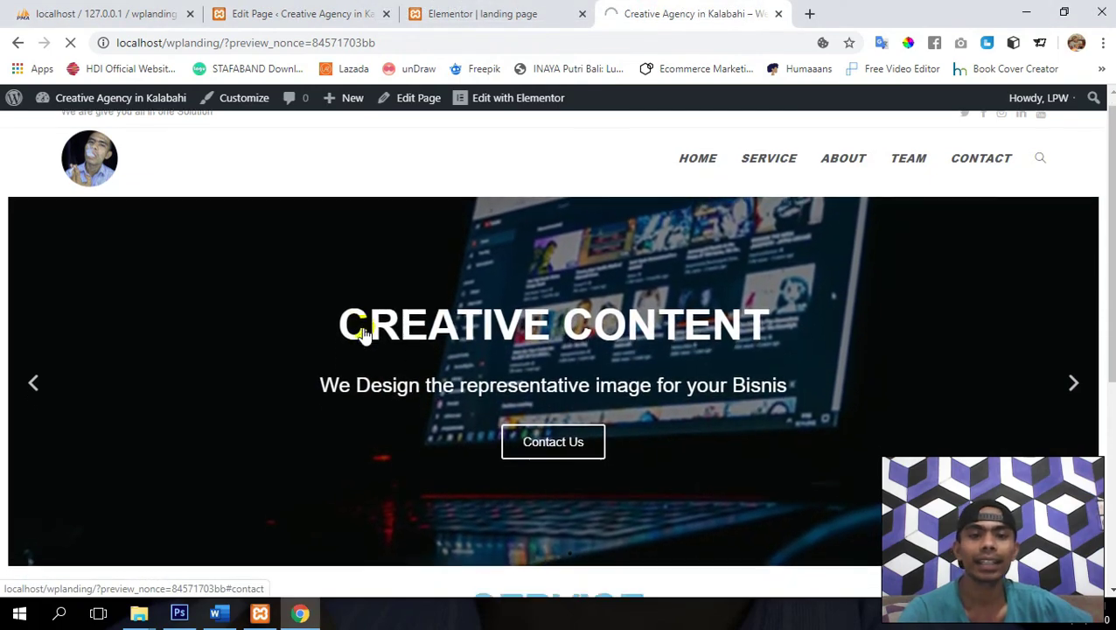
{"action": "scroll", "coordinate": [364, 336], "scroll_direction": "down", "scroll_amount": 5}
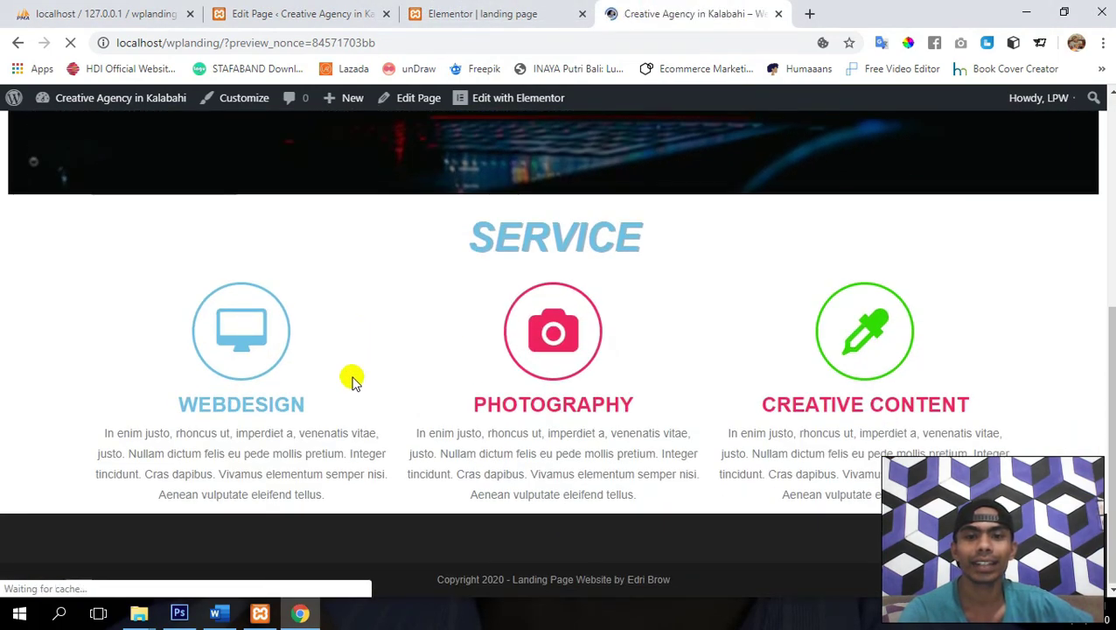
{"action": "scroll", "coordinate": [326, 393], "scroll_direction": "down", "scroll_amount": 4}
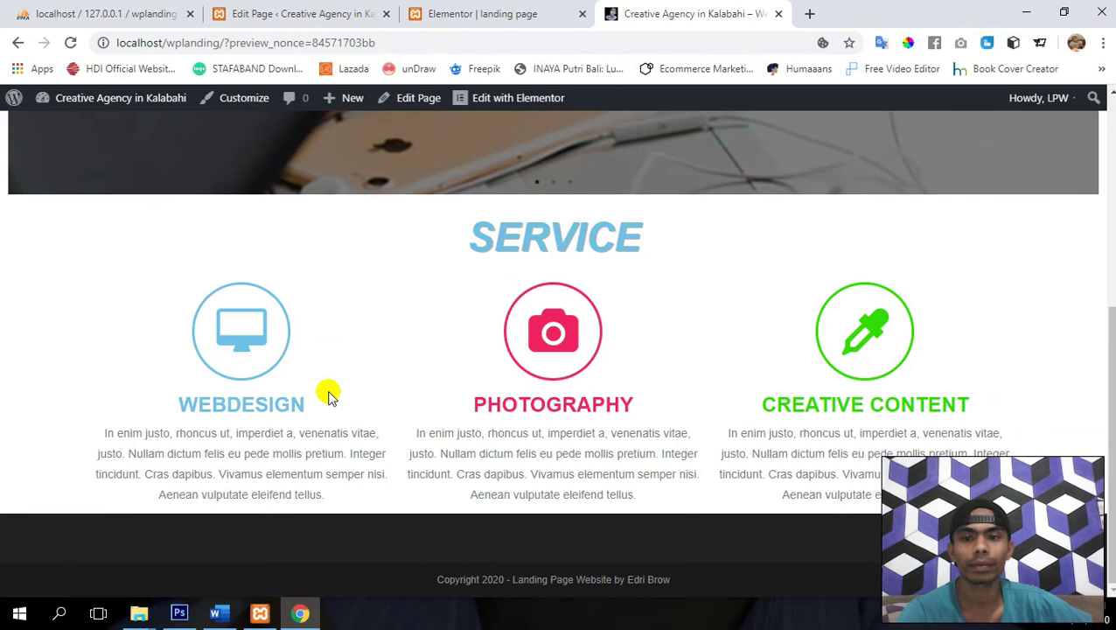
{"action": "scroll", "coordinate": [338, 308], "scroll_direction": "up", "scroll_amount": 3}
{"action": "scroll", "coordinate": [338, 309], "scroll_direction": "down", "scroll_amount": 3}
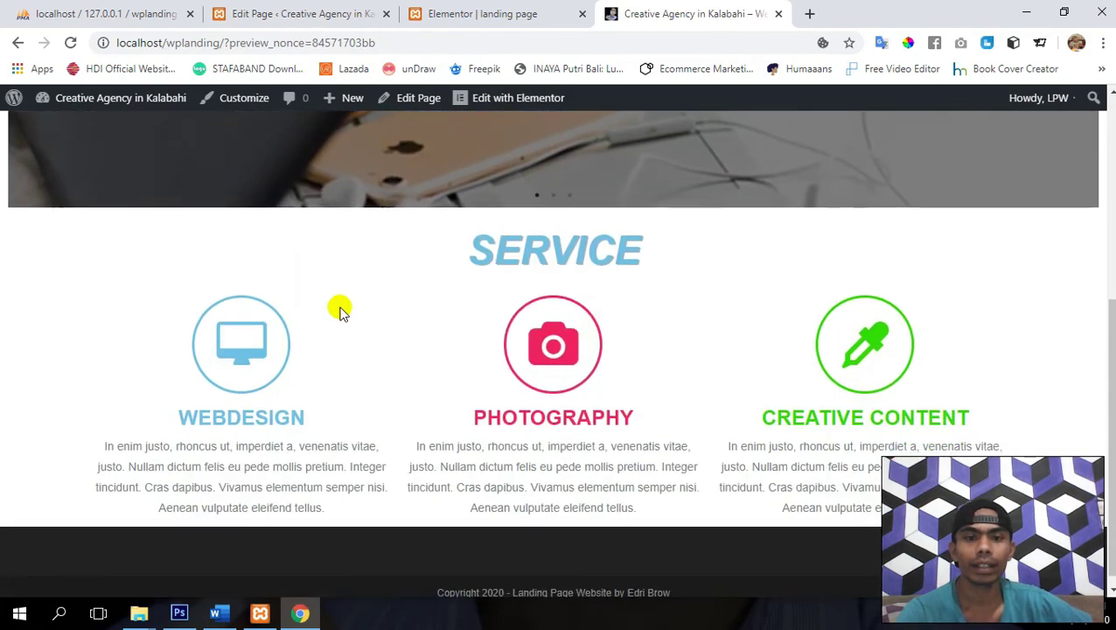
{"action": "scroll", "coordinate": [338, 309], "scroll_direction": "down", "scroll_amount": 1}
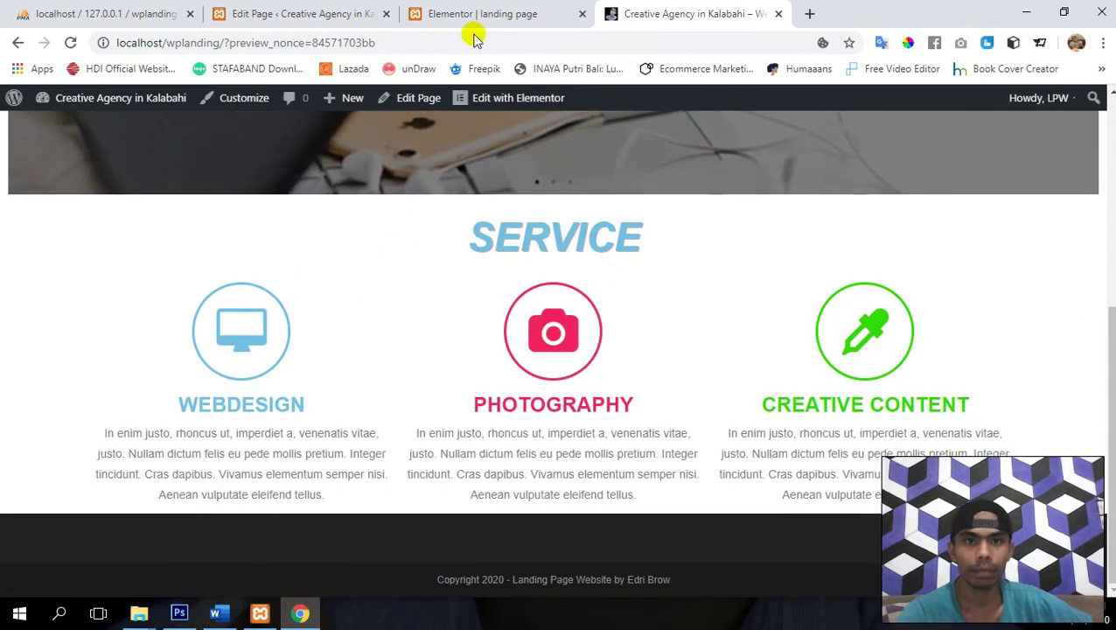
{"action": "left_click", "coordinate": [470, 7]}
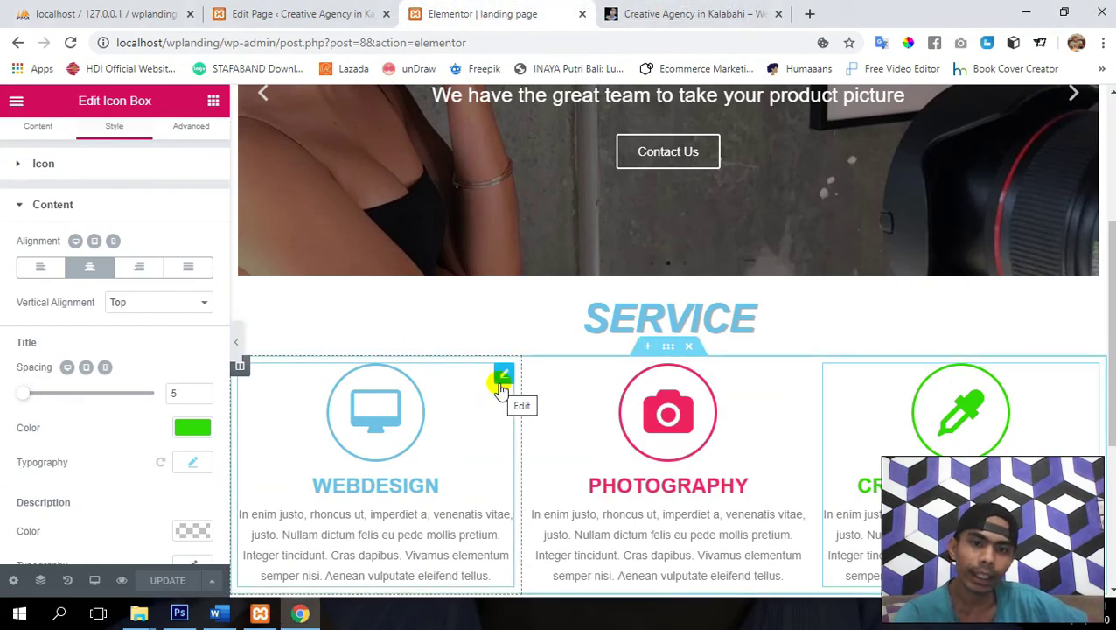
{"action": "left_click", "coordinate": [691, 13]}
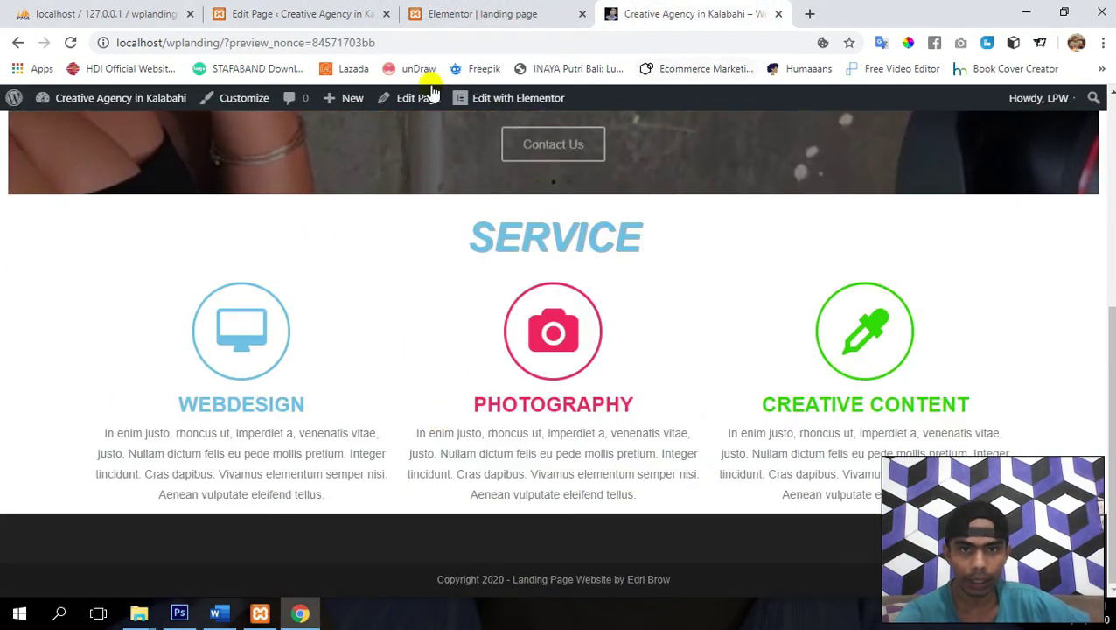
- Select the SERVICE heading in the editor and raise its top padding to 20
{"action": "left_click", "coordinate": [486, 13]}
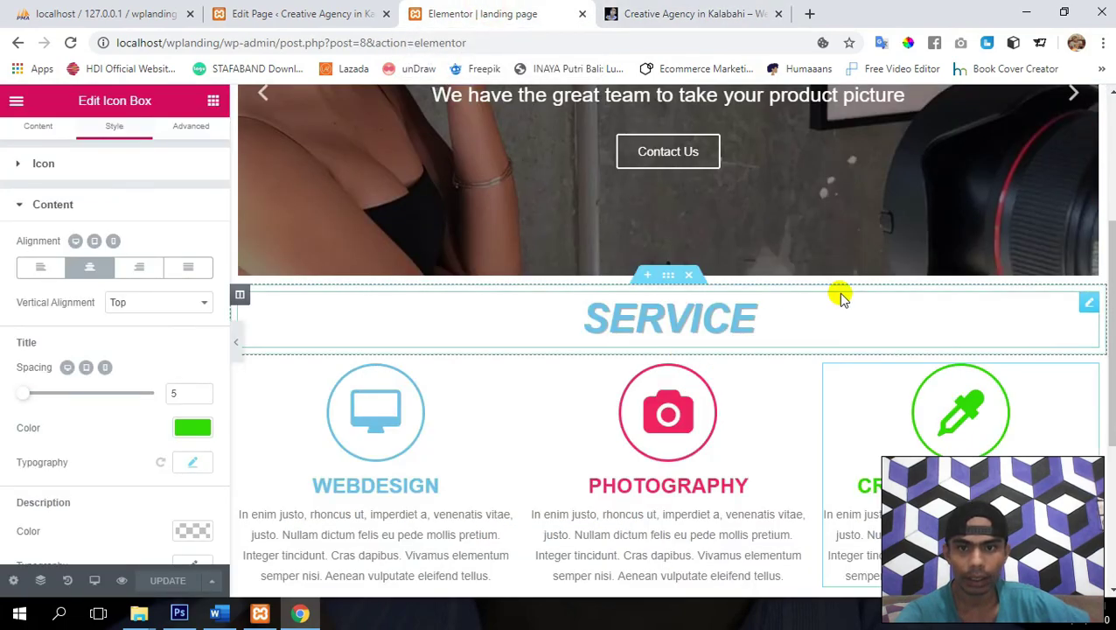
{"action": "left_click", "coordinate": [1087, 308]}
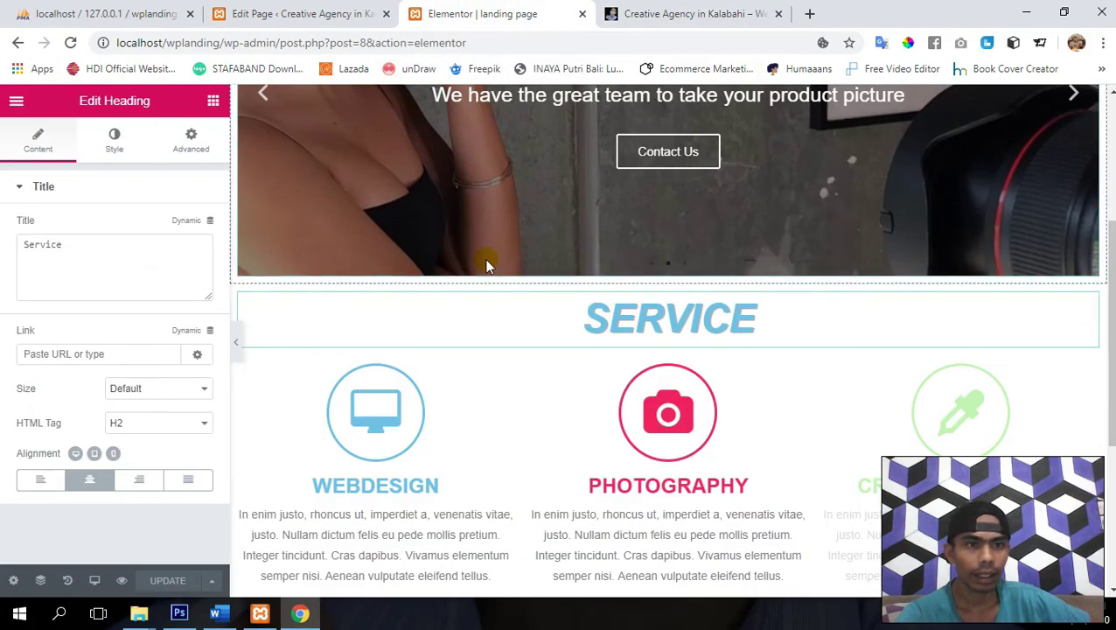
{"action": "left_click", "coordinate": [190, 140]}
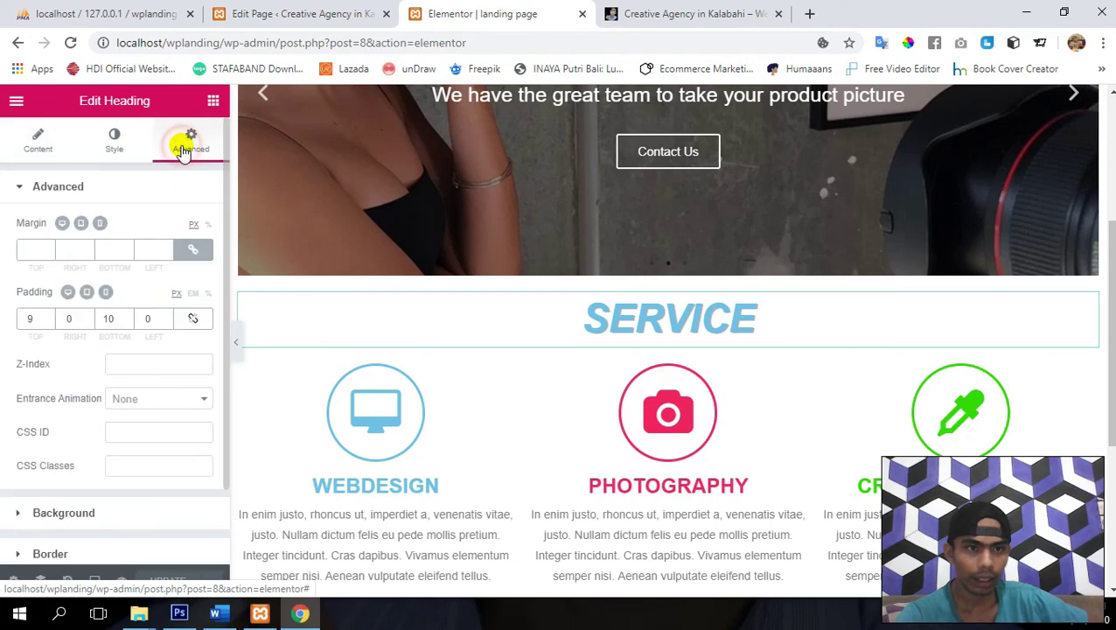
{"action": "scroll", "coordinate": [48, 321], "scroll_direction": "up", "scroll_amount": 6}
{"action": "left_click", "coordinate": [48, 318]}
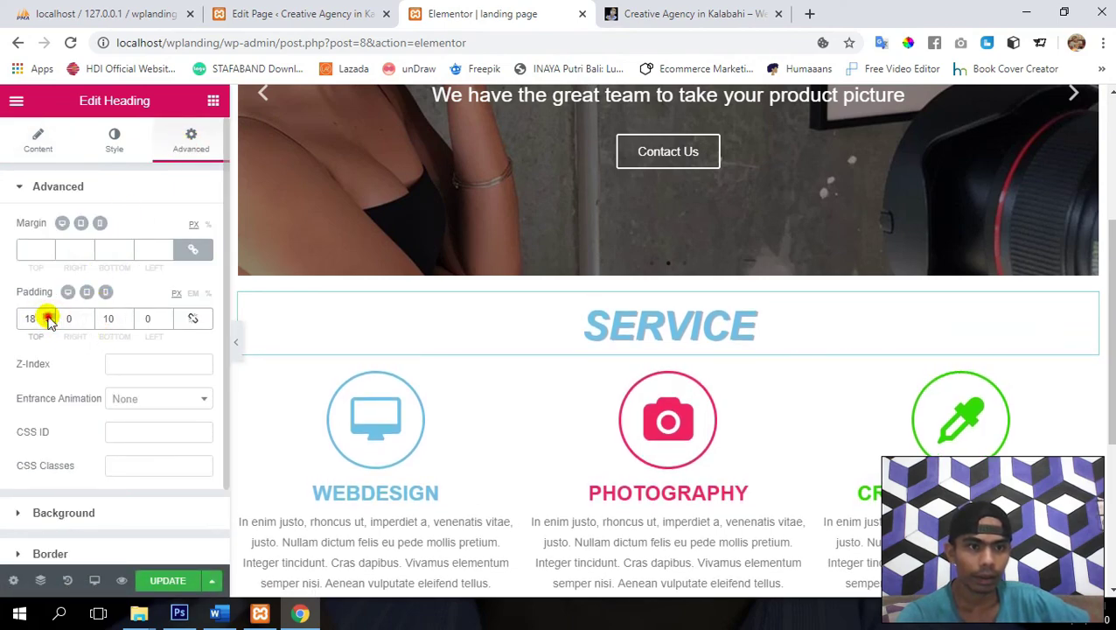
{"action": "left_click", "coordinate": [49, 319]}
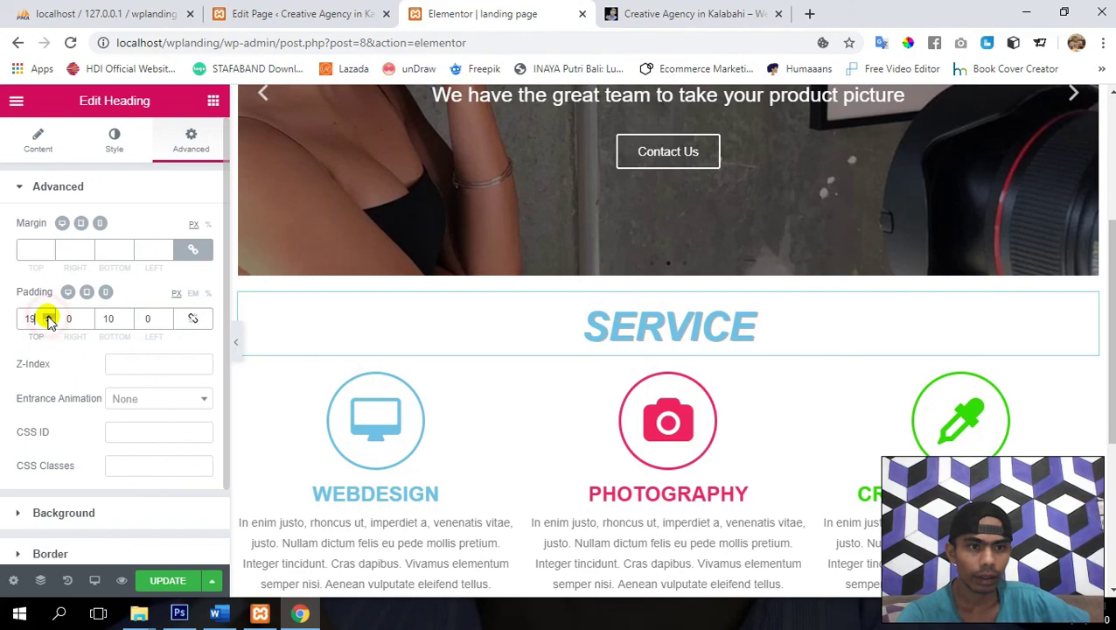
- Set the SERVICE heading's bottom padding to 30 px
{"action": "left_click", "coordinate": [111, 319]}
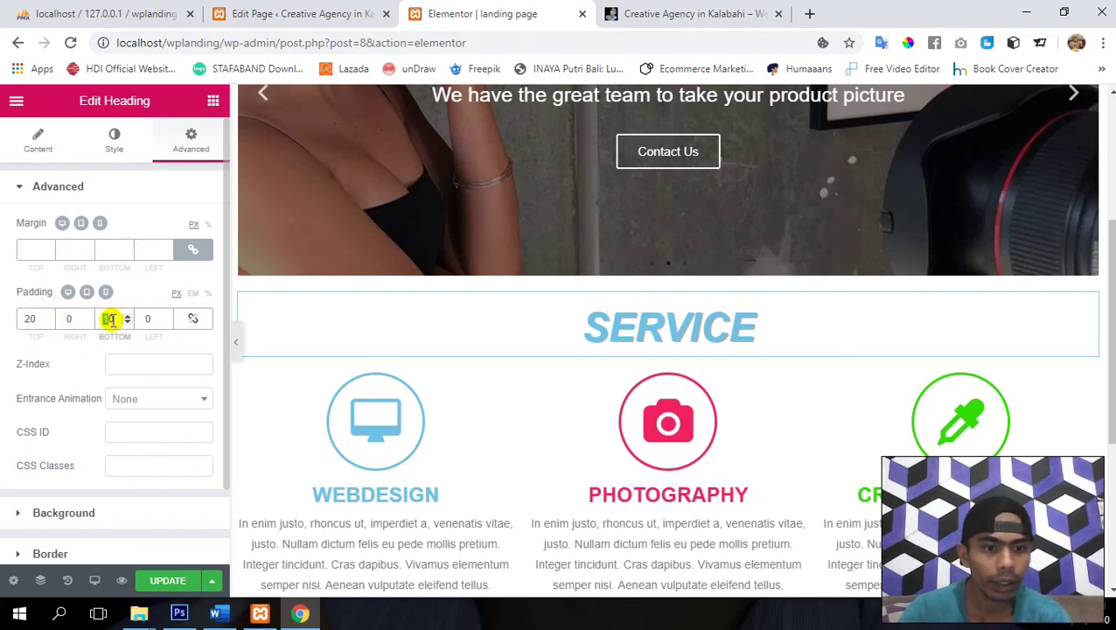
{"action": "type", "text": "20"}
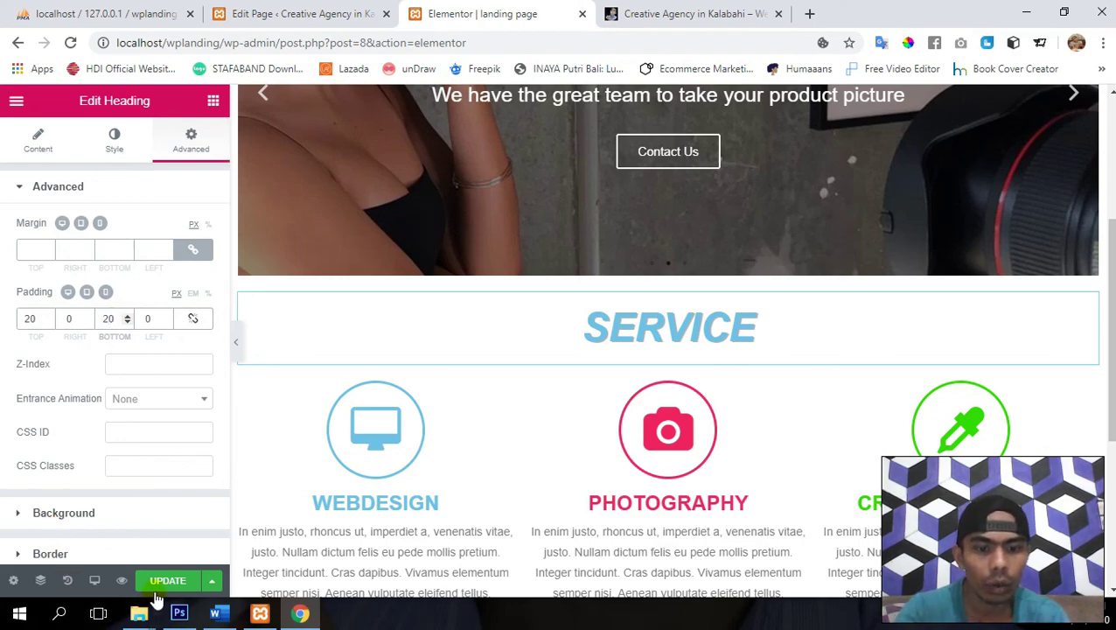
{"action": "key", "text": "BackSpace"}
{"action": "type", "text": "5"}
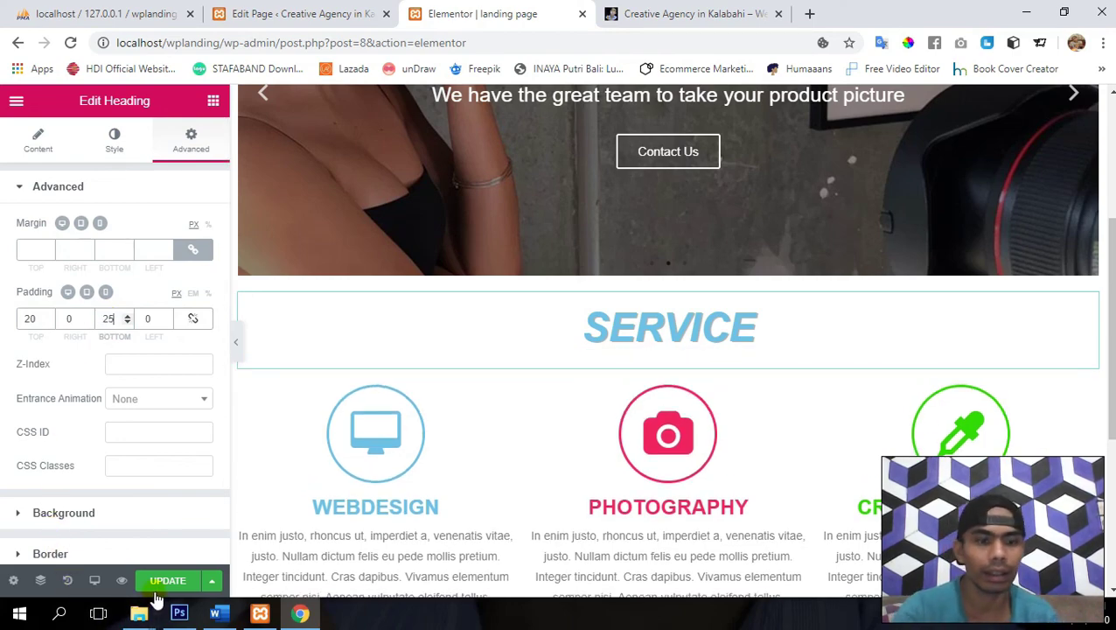
{"action": "key", "text": "BackSpace"}
{"action": "key", "text": "BackSpace"}
{"action": "type", "text": "030"}
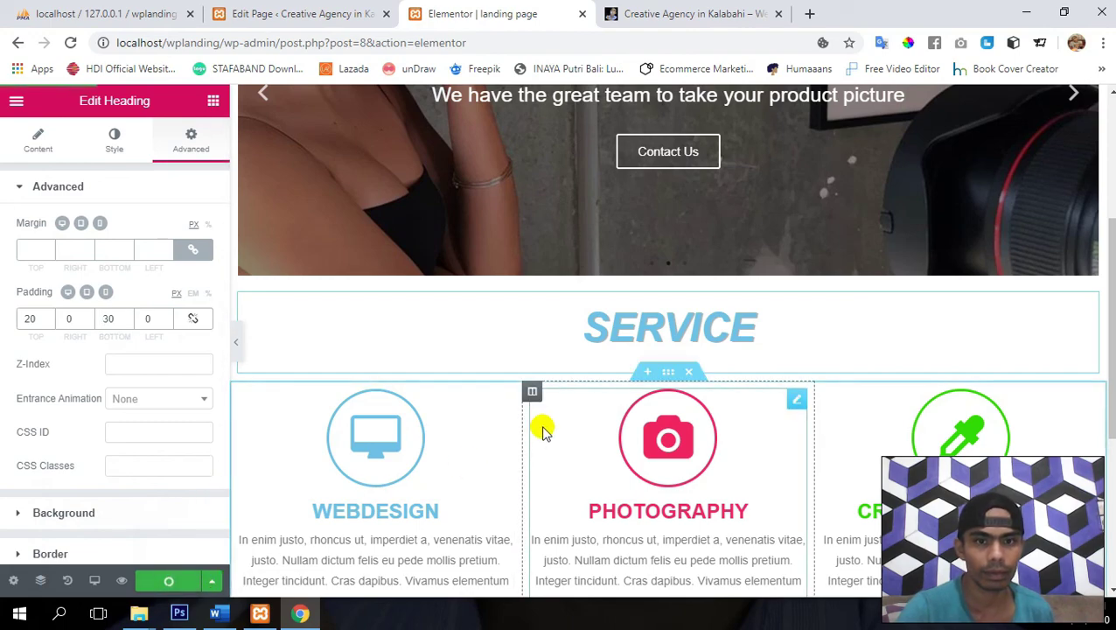
{"action": "scroll", "coordinate": [540, 426], "scroll_direction": "down", "scroll_amount": 2}
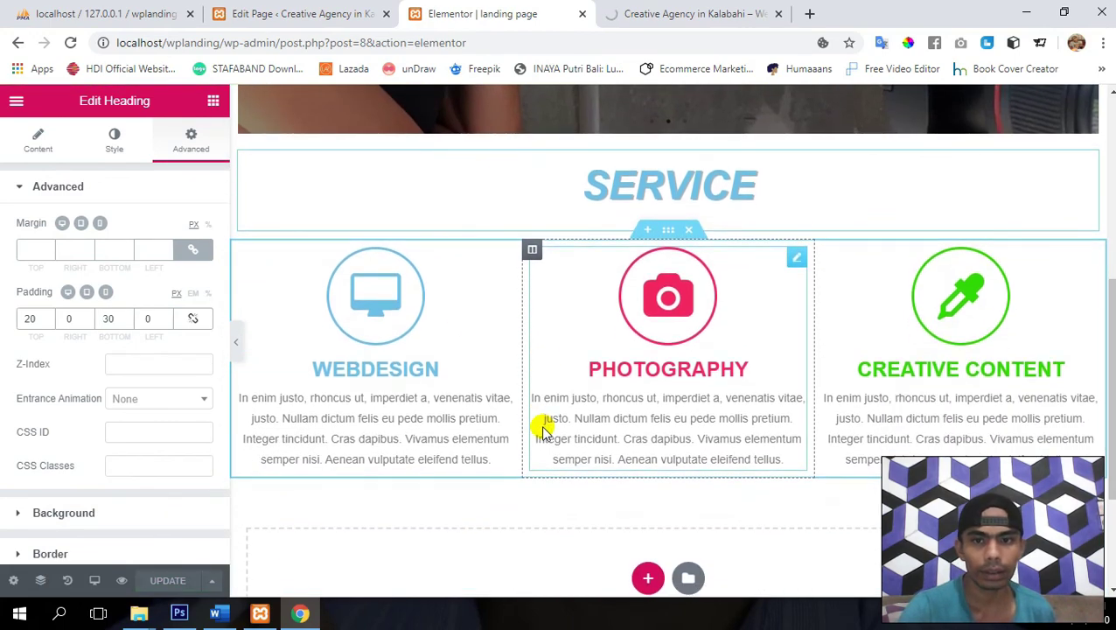
{"action": "left_click", "coordinate": [627, 9]}
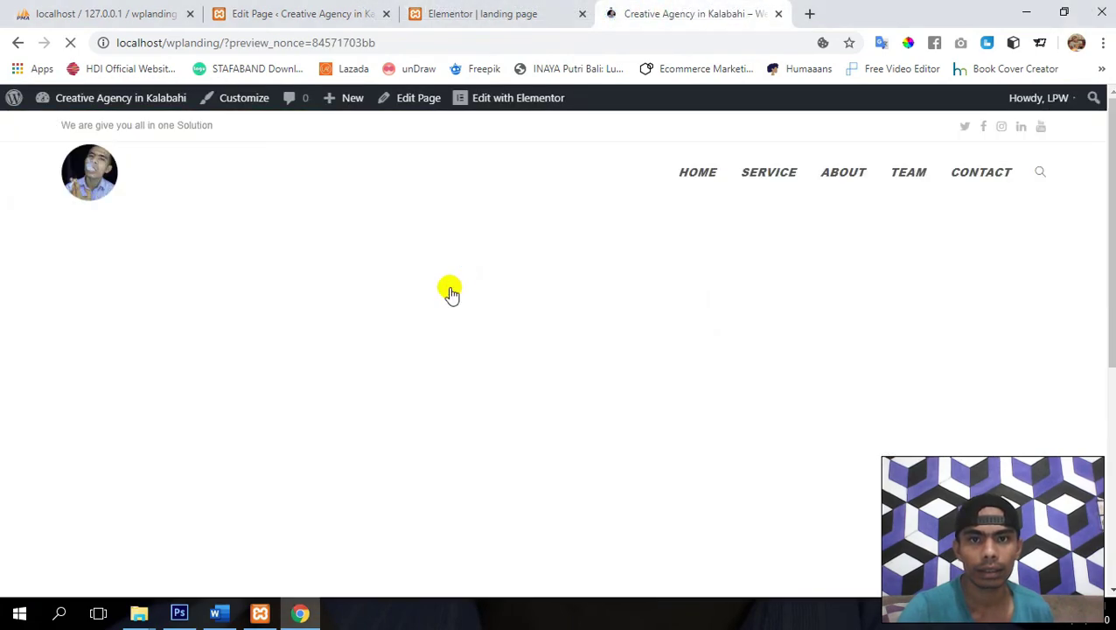
{"action": "scroll", "coordinate": [450, 295], "scroll_direction": "down", "scroll_amount": 5}
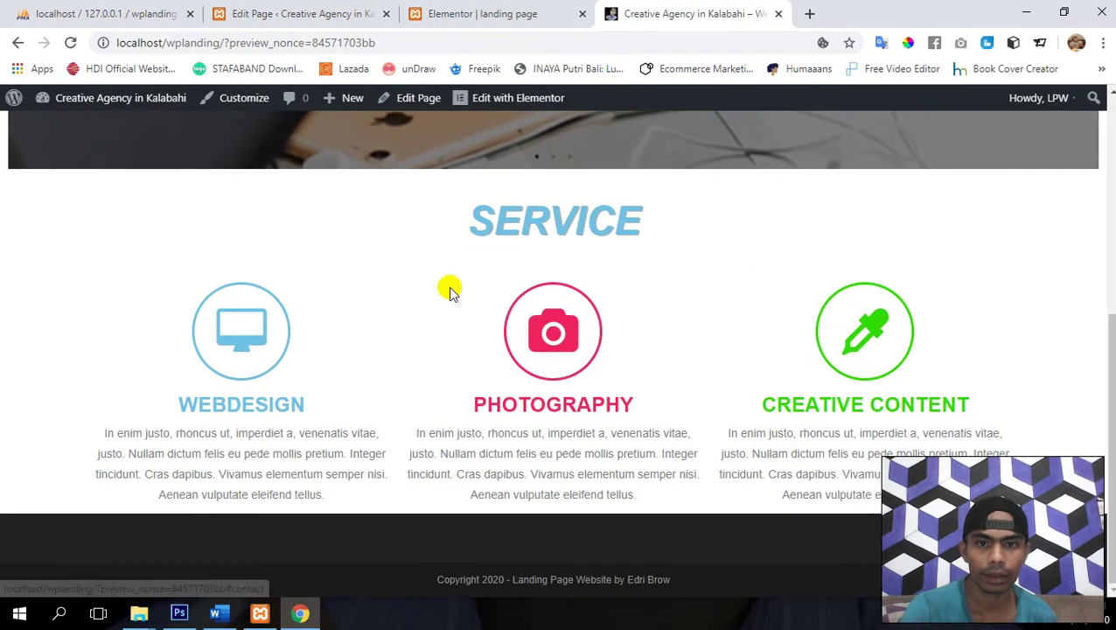
{"action": "scroll", "coordinate": [449, 292], "scroll_direction": "up", "scroll_amount": 5}
{"action": "scroll", "coordinate": [450, 291], "scroll_direction": "down", "scroll_amount": 3}
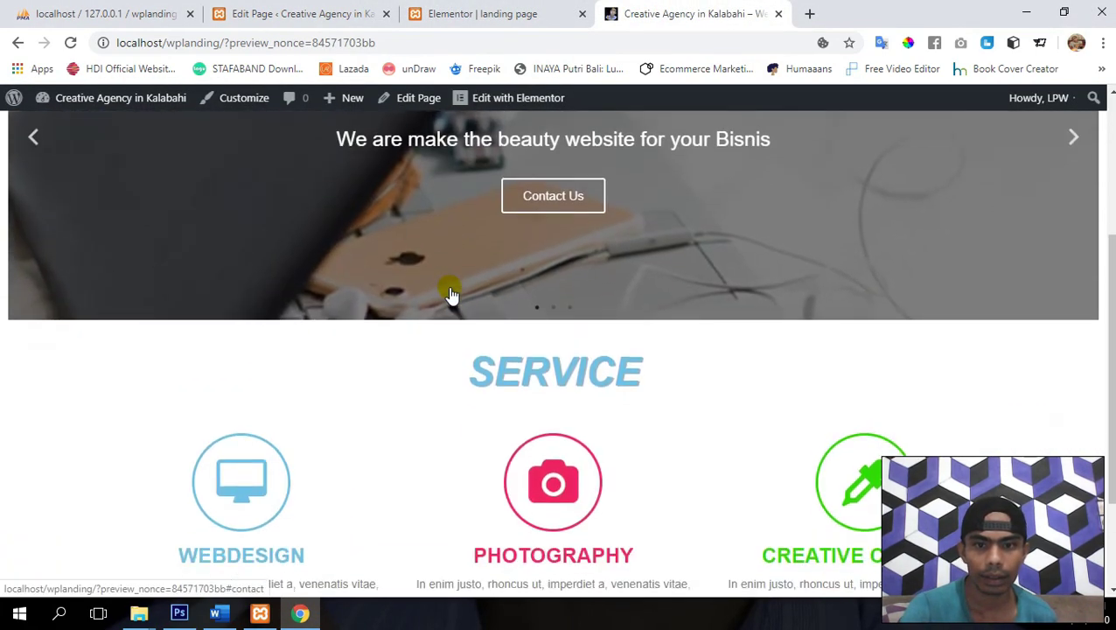
{"action": "scroll", "coordinate": [451, 296], "scroll_direction": "up", "scroll_amount": 3}
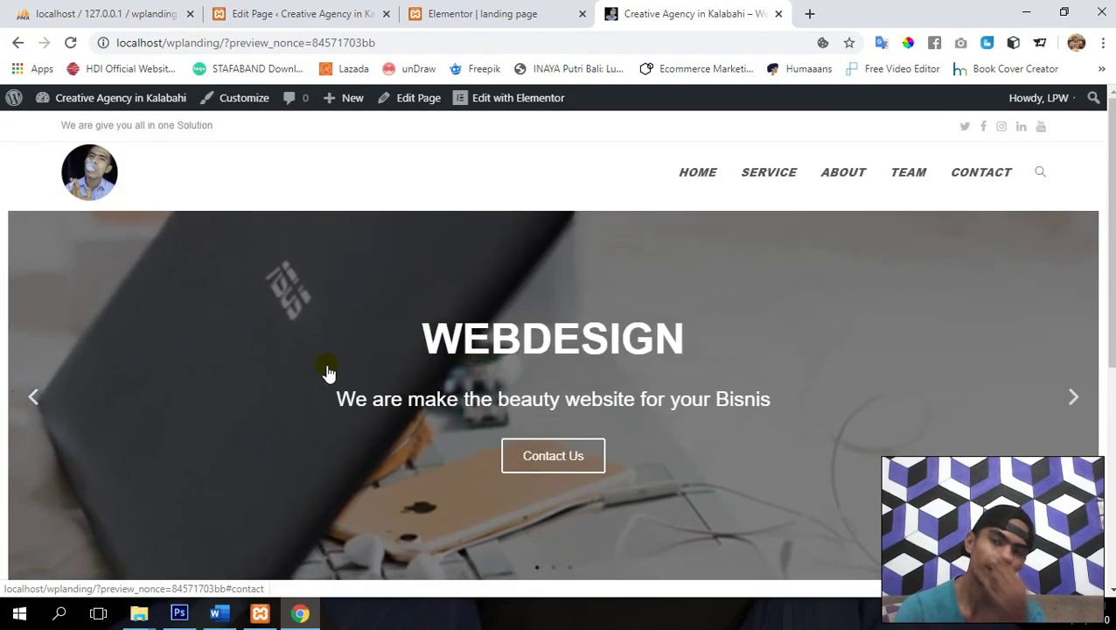
{"action": "scroll", "coordinate": [328, 372], "scroll_direction": "down", "scroll_amount": 3}
{"action": "scroll", "coordinate": [328, 371], "scroll_direction": "down", "scroll_amount": 2}
{"action": "scroll", "coordinate": [323, 365], "scroll_direction": "up", "scroll_amount": 4}
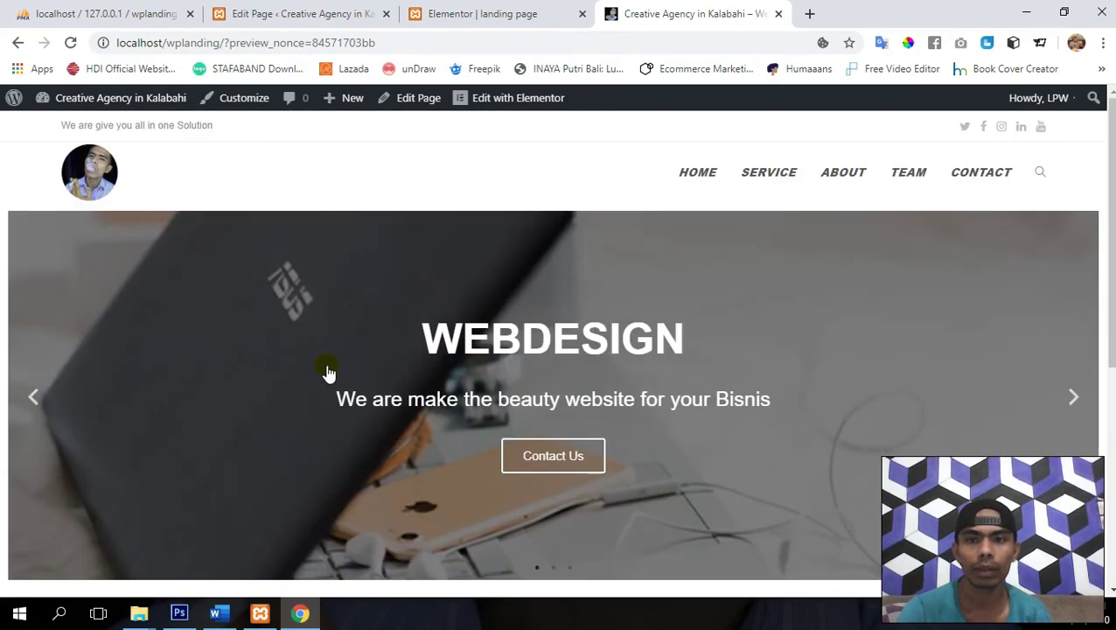
{"action": "scroll", "coordinate": [324, 366], "scroll_direction": "down", "scroll_amount": 3}
{"action": "scroll", "coordinate": [323, 367], "scroll_direction": "down", "scroll_amount": 2}
{"action": "scroll", "coordinate": [323, 367], "scroll_direction": "up", "scroll_amount": 4}
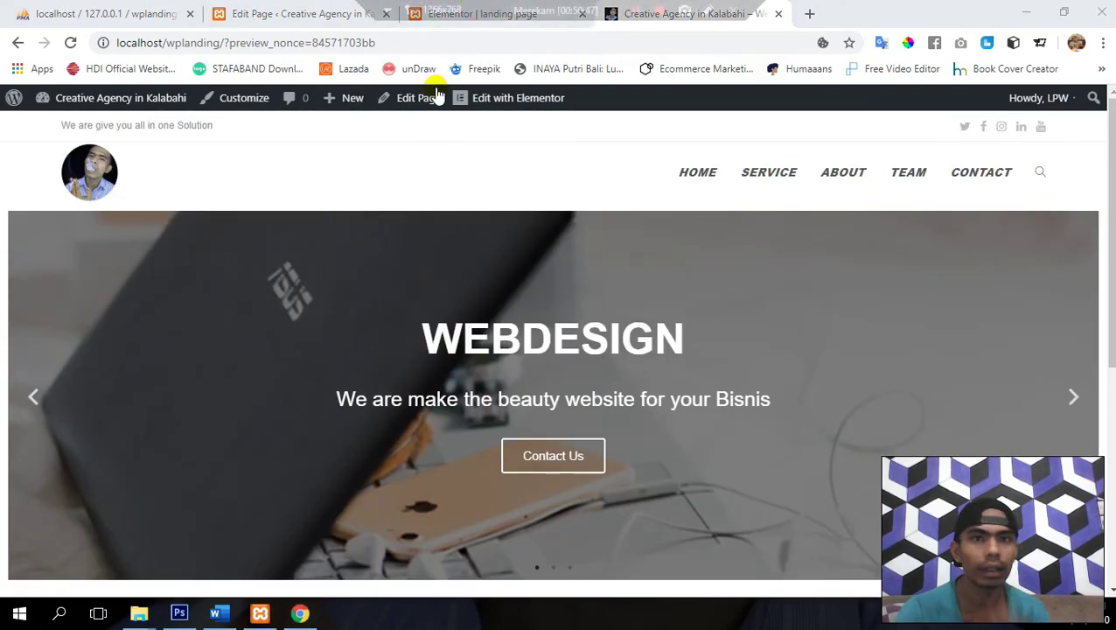
{"action": "left_click", "coordinate": [485, 13]}
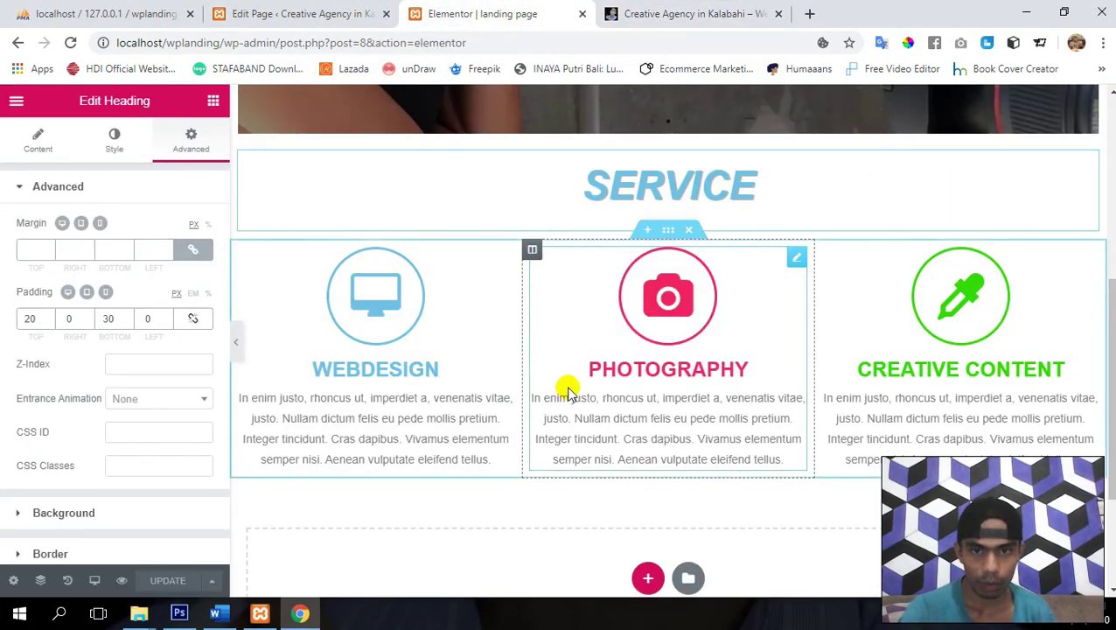
- Add a new single-column section directly below the three service boxes
{"action": "scroll", "coordinate": [568, 393], "scroll_direction": "down", "scroll_amount": 1}
{"action": "scroll", "coordinate": [568, 394], "scroll_direction": "up", "scroll_amount": 5}
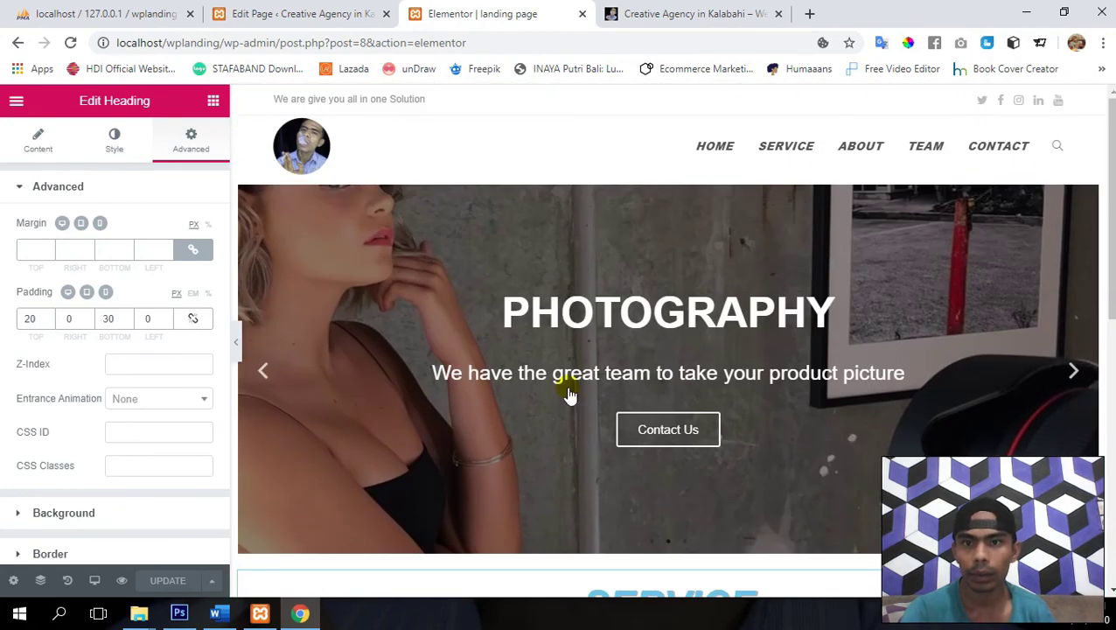
{"action": "scroll", "coordinate": [518, 358], "scroll_direction": "down", "scroll_amount": 4}
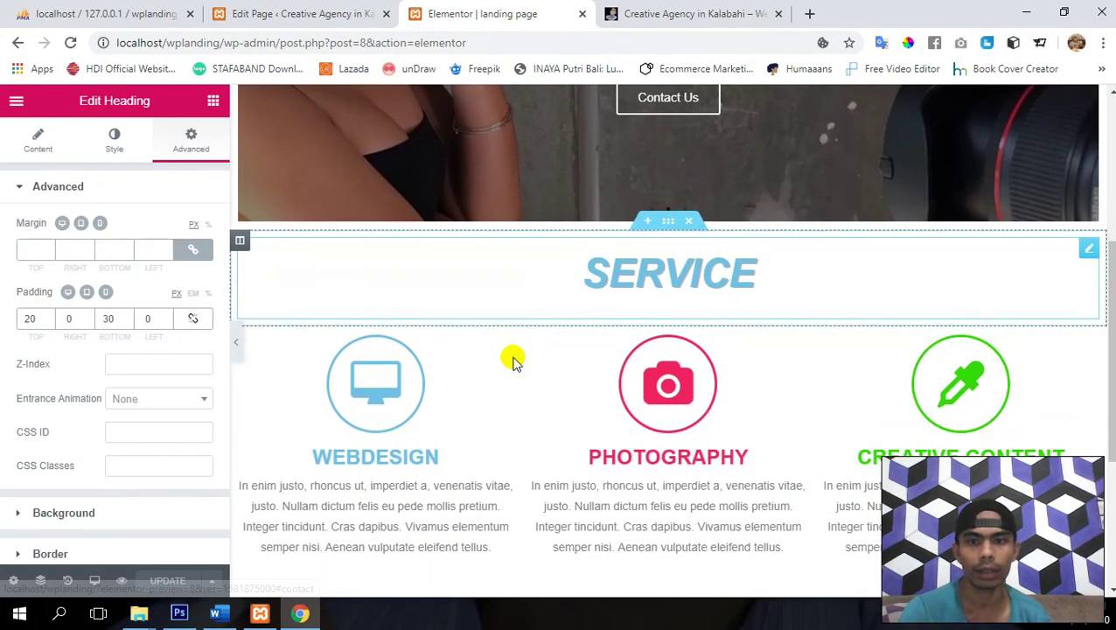
{"action": "scroll", "coordinate": [513, 360], "scroll_direction": "down", "scroll_amount": 2}
{"action": "scroll", "coordinate": [513, 360], "scroll_direction": "down", "scroll_amount": 1}
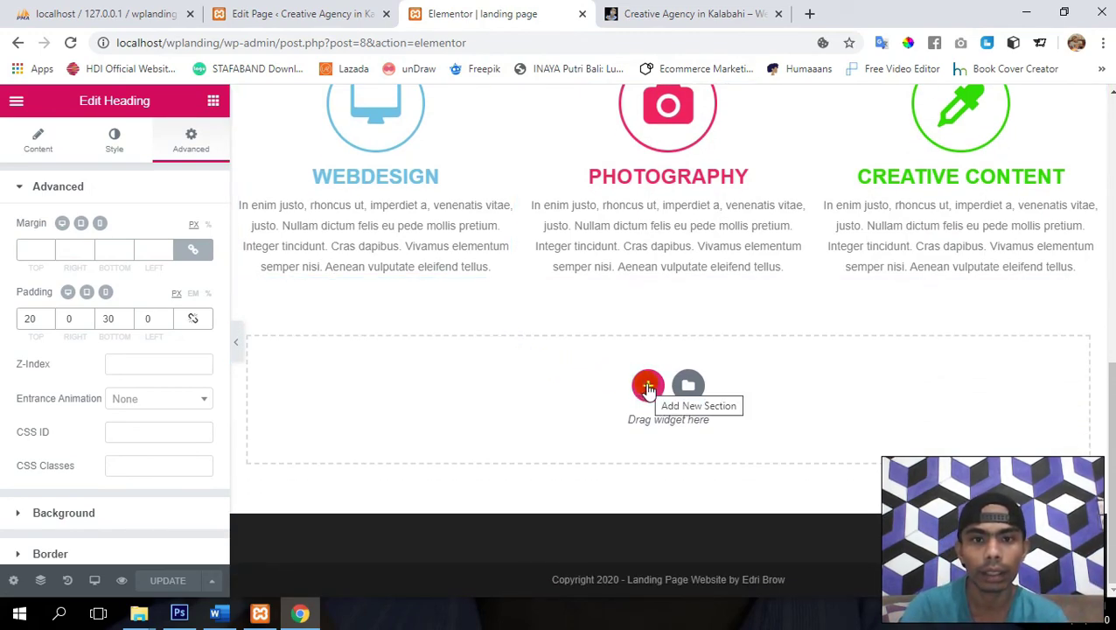
{"action": "left_click", "coordinate": [648, 387]}
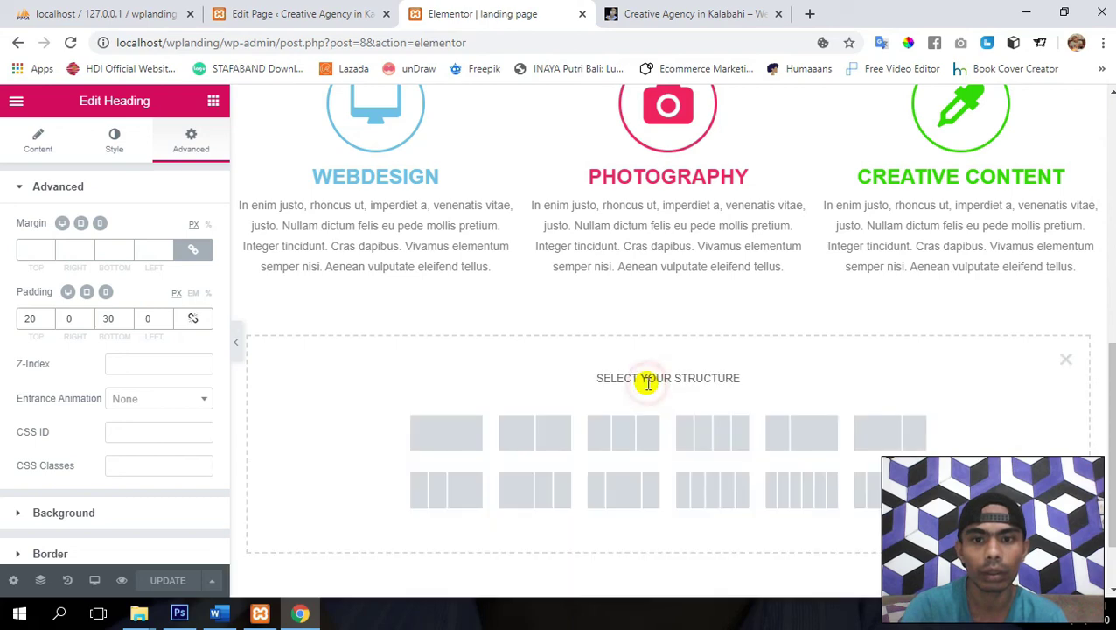
{"action": "left_click", "coordinate": [447, 431]}
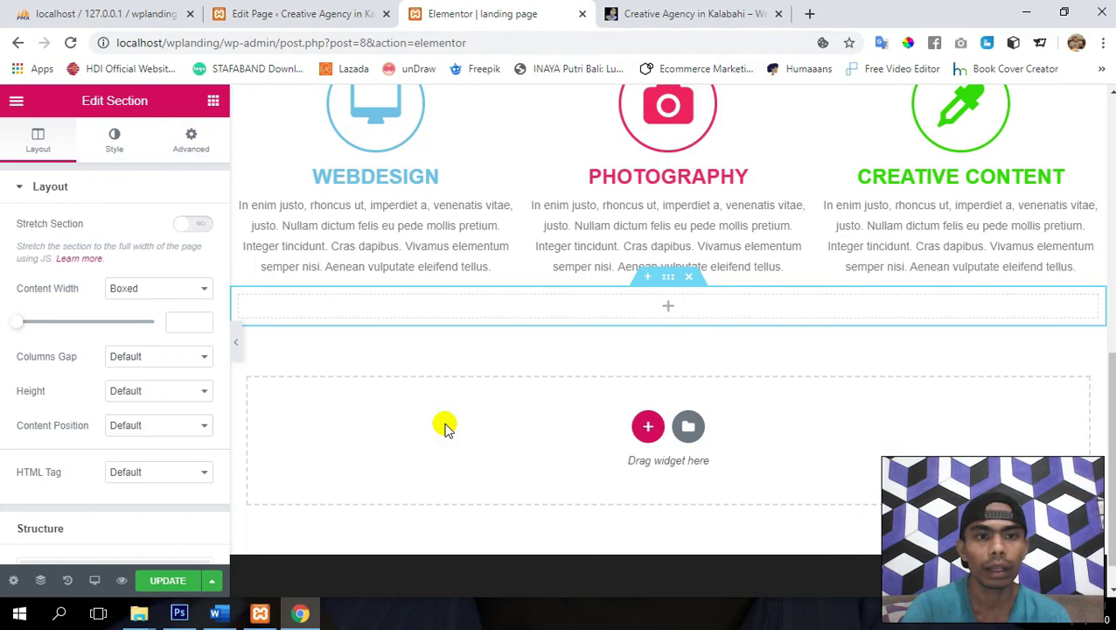
- Toggle Stretch Section on and back off, leaving Column Gap at Default
{"action": "scroll", "coordinate": [317, 404], "scroll_direction": "up", "scroll_amount": 3}
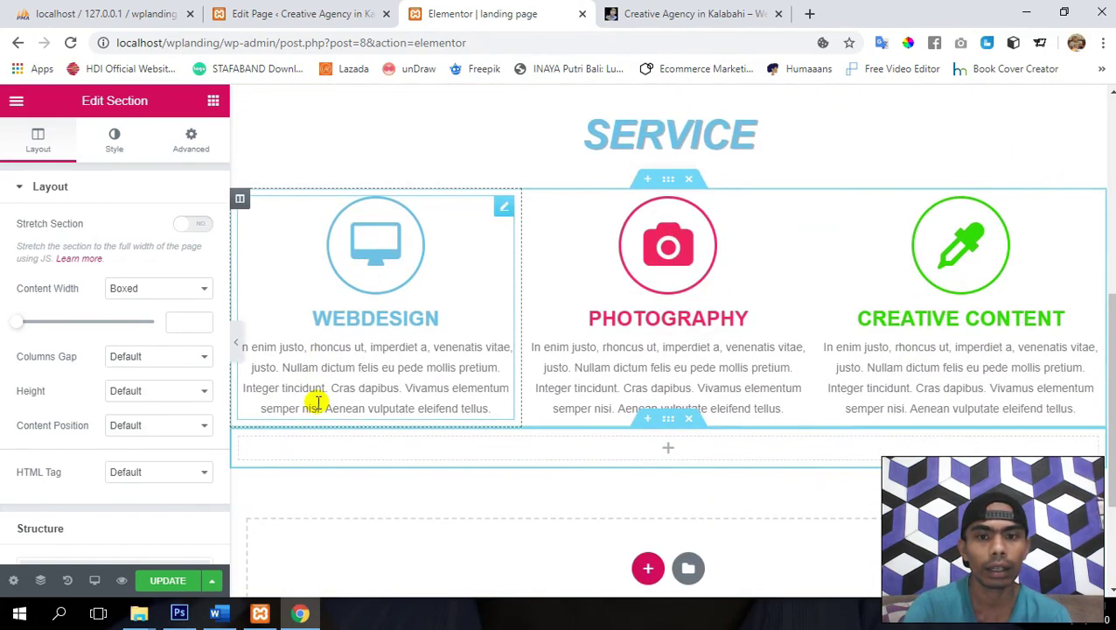
{"action": "left_click", "coordinate": [184, 225]}
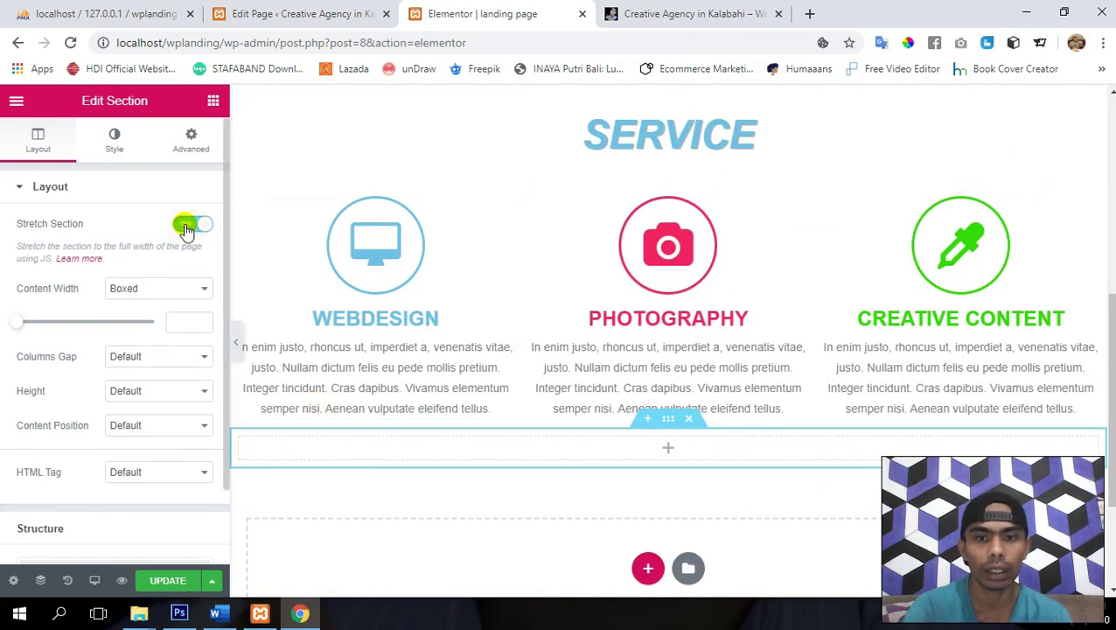
{"action": "left_click", "coordinate": [193, 225]}
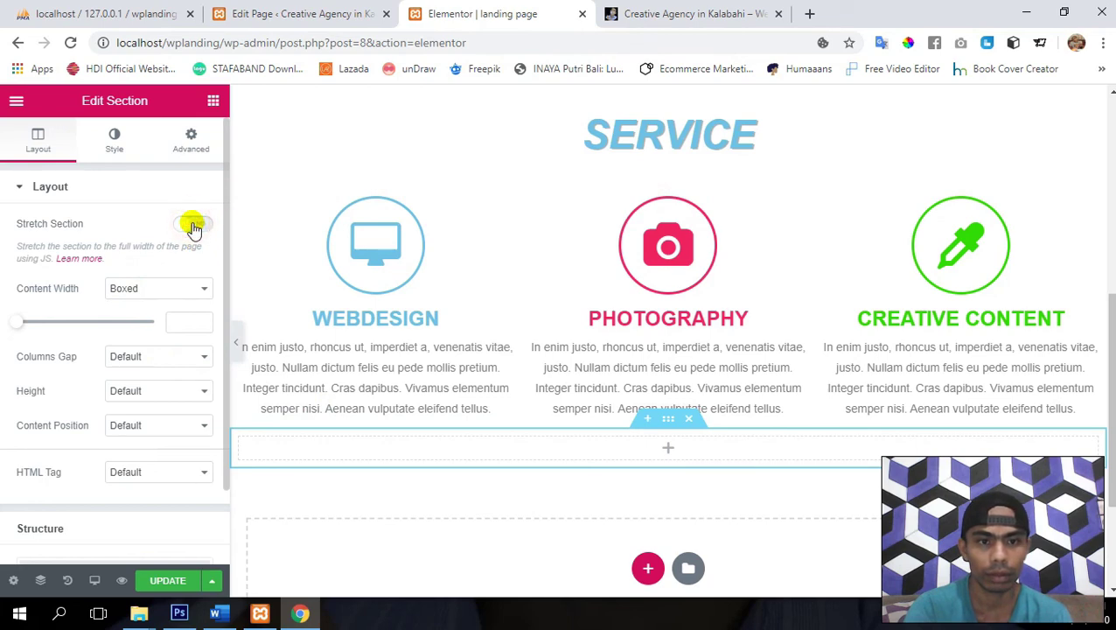
{"action": "left_click", "coordinate": [133, 362]}
{"action": "left_click", "coordinate": [135, 365]}
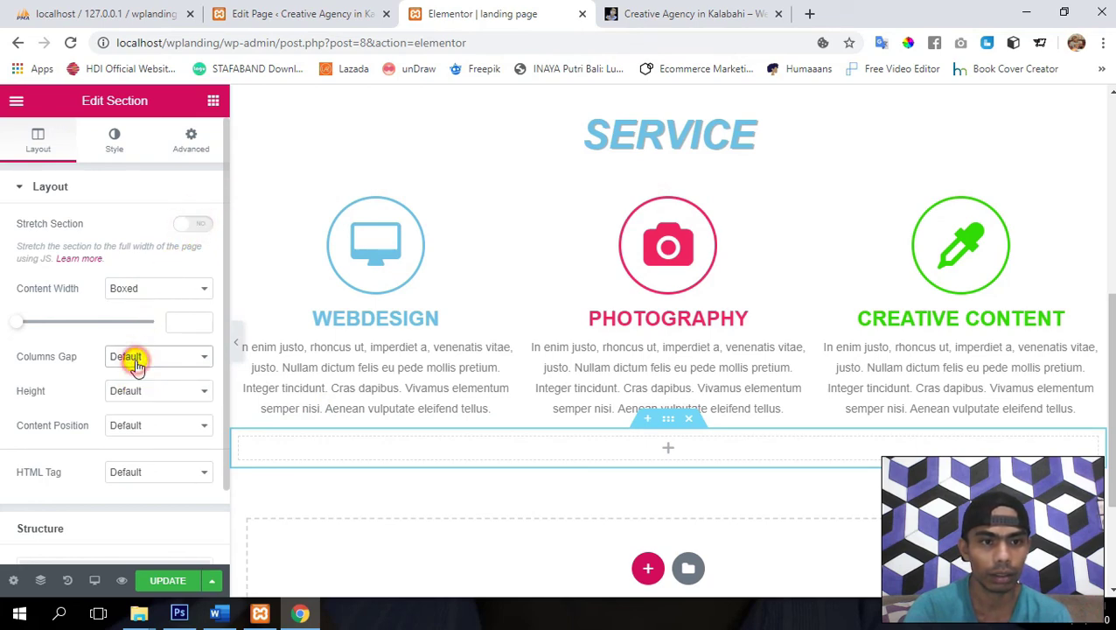
- Set the section Height to Min Height with 400 px
{"action": "left_click", "coordinate": [174, 395]}
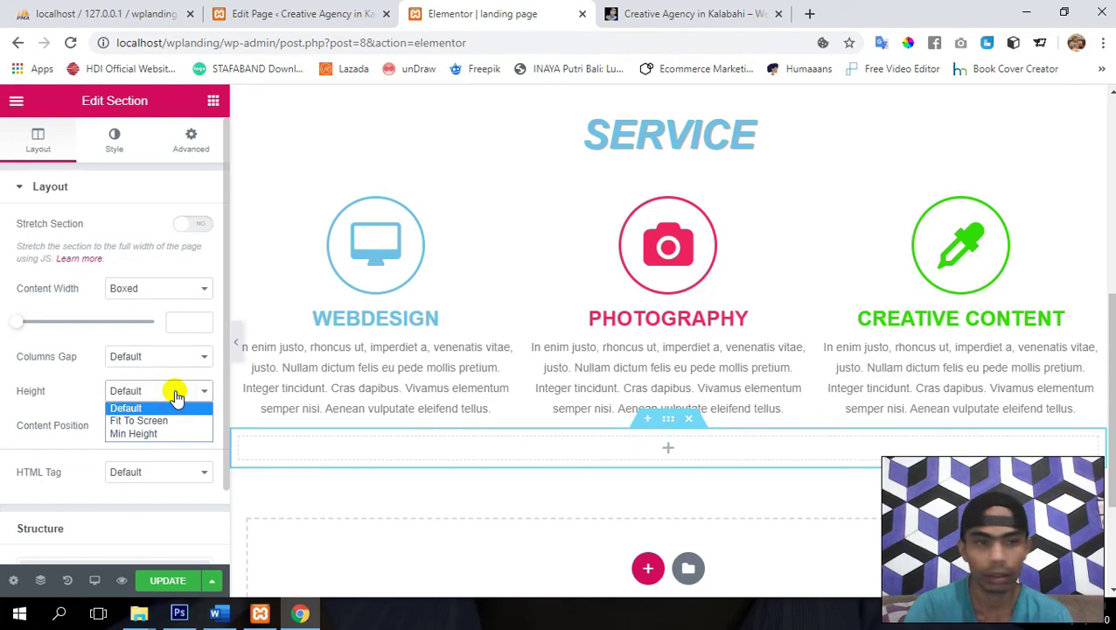
{"action": "left_click", "coordinate": [142, 433]}
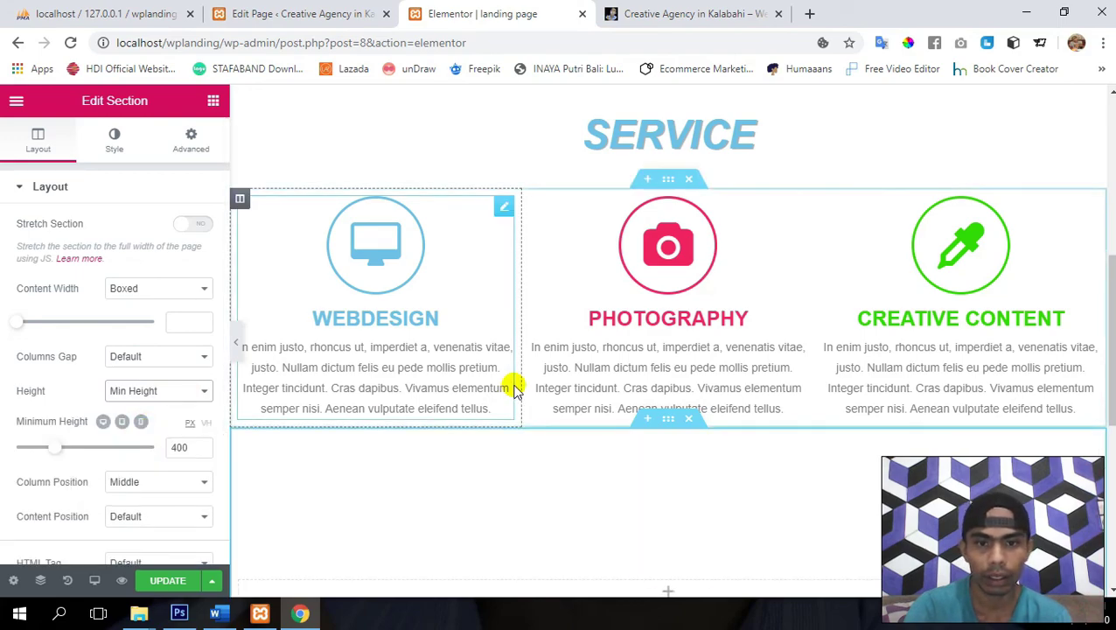
{"action": "scroll", "coordinate": [515, 390], "scroll_direction": "down", "scroll_amount": 4}
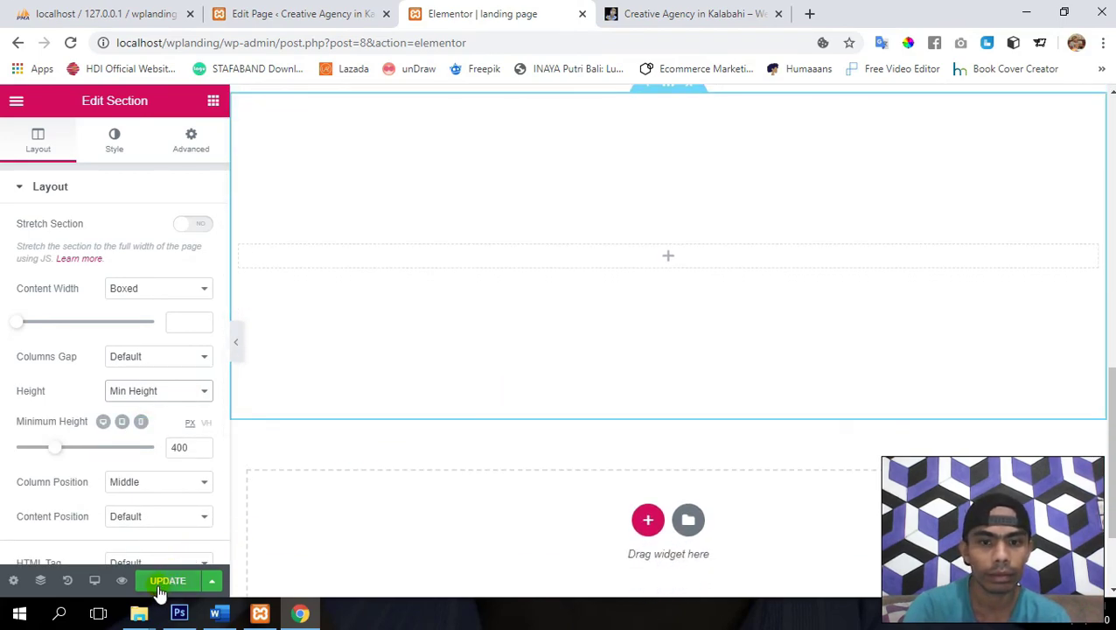
{"action": "scroll", "coordinate": [541, 336], "scroll_direction": "up", "scroll_amount": 1}
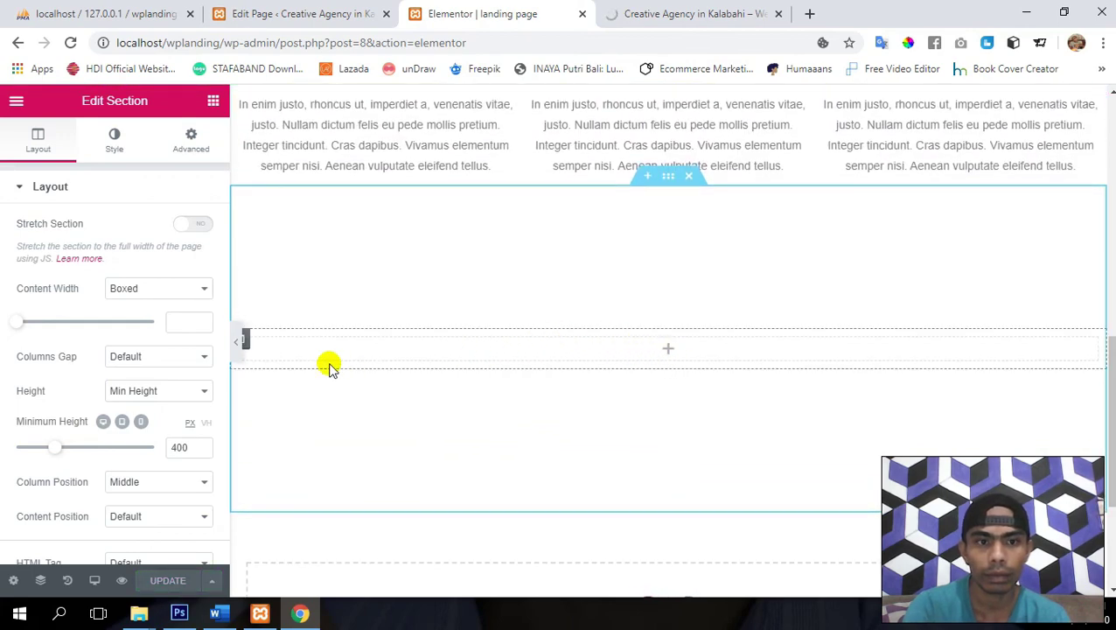
- Add a second column to the empty section, then delete it and start another below the services
{"action": "right_click", "coordinate": [247, 343]}
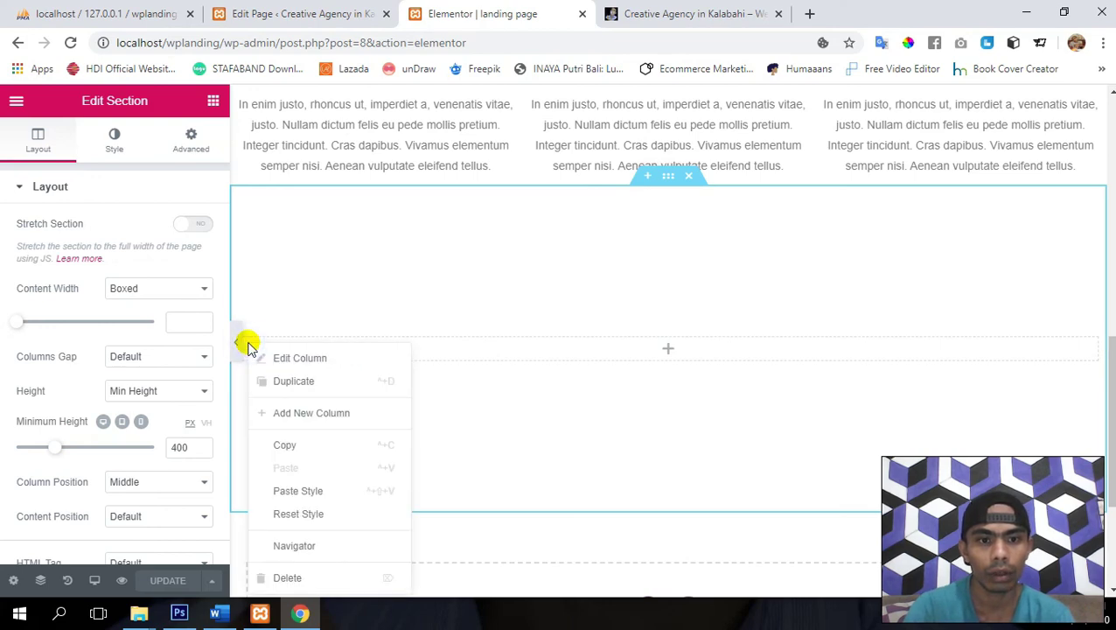
{"action": "left_click", "coordinate": [314, 415]}
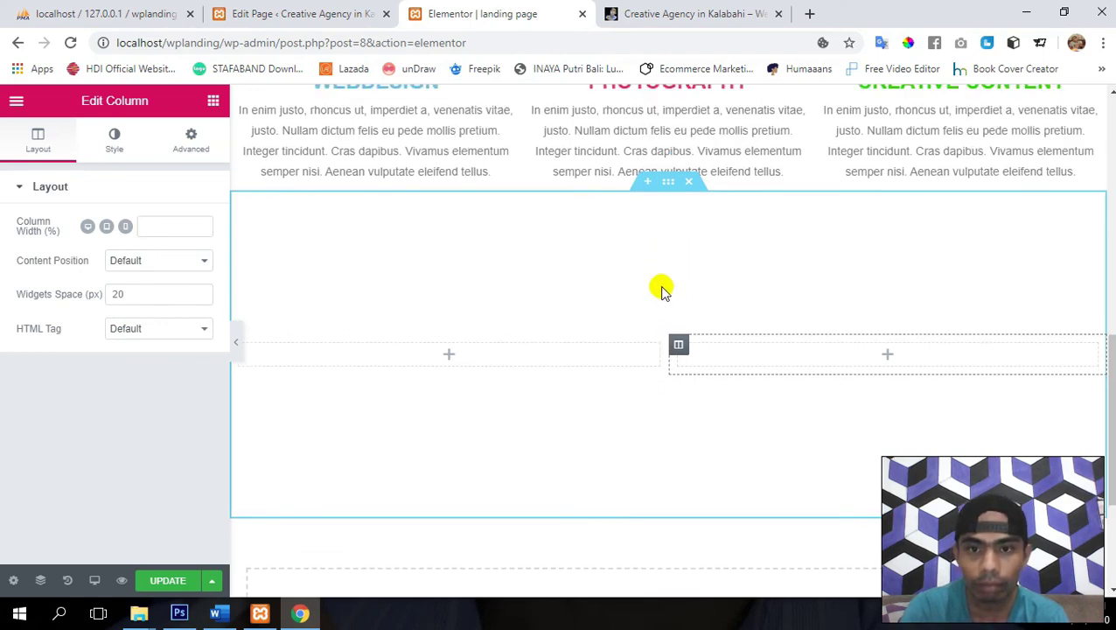
{"action": "scroll", "coordinate": [661, 289], "scroll_direction": "up", "scroll_amount": 1}
{"action": "left_click", "coordinate": [692, 229]}
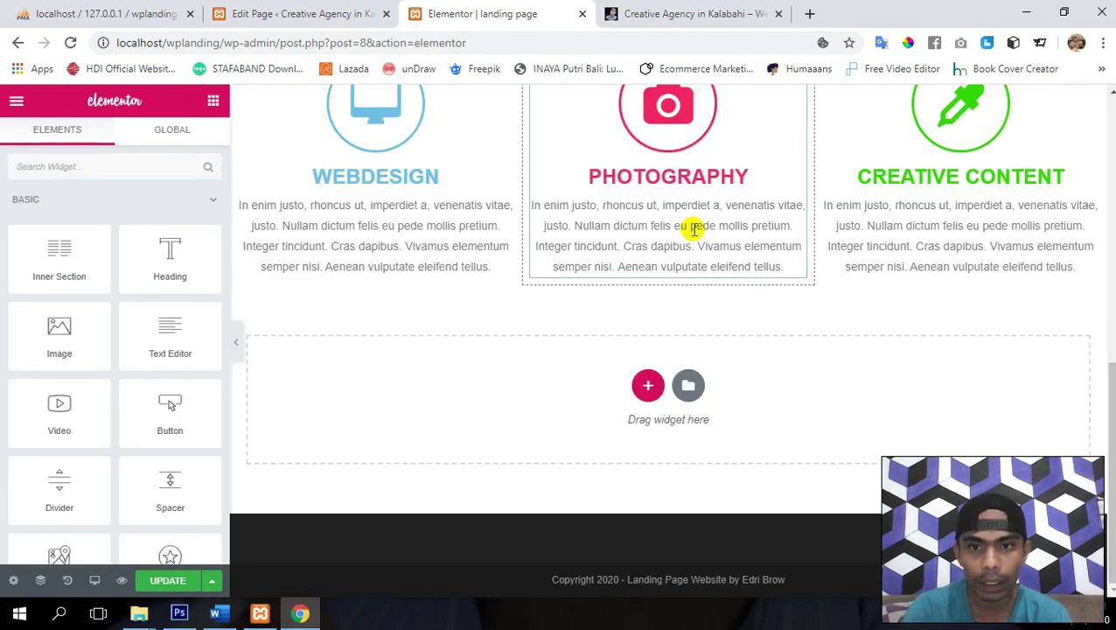
{"action": "left_click", "coordinate": [649, 387]}
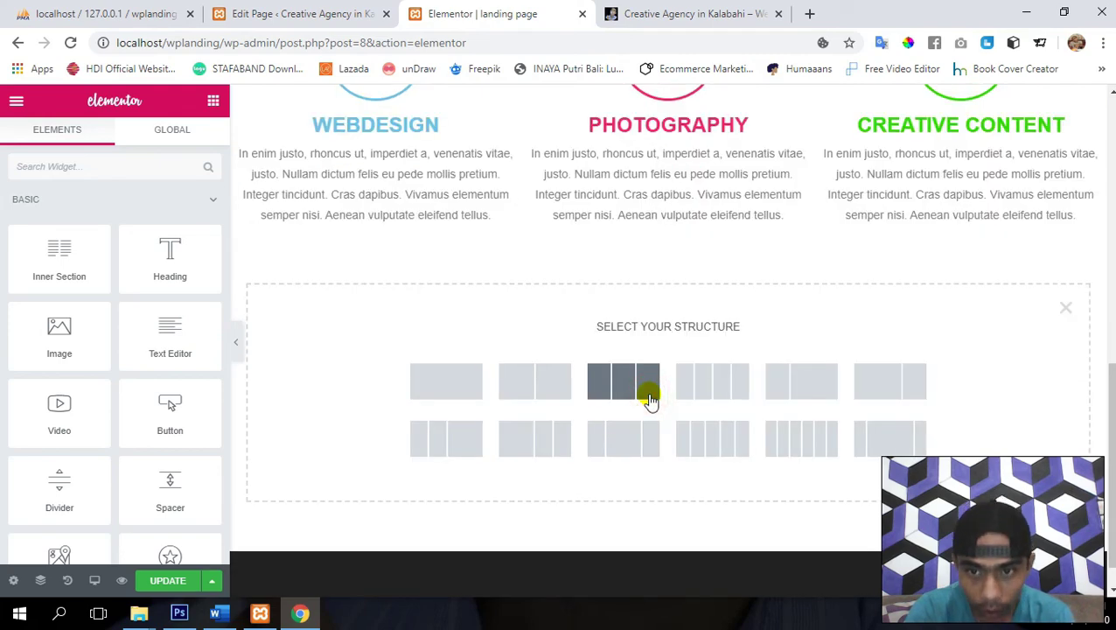
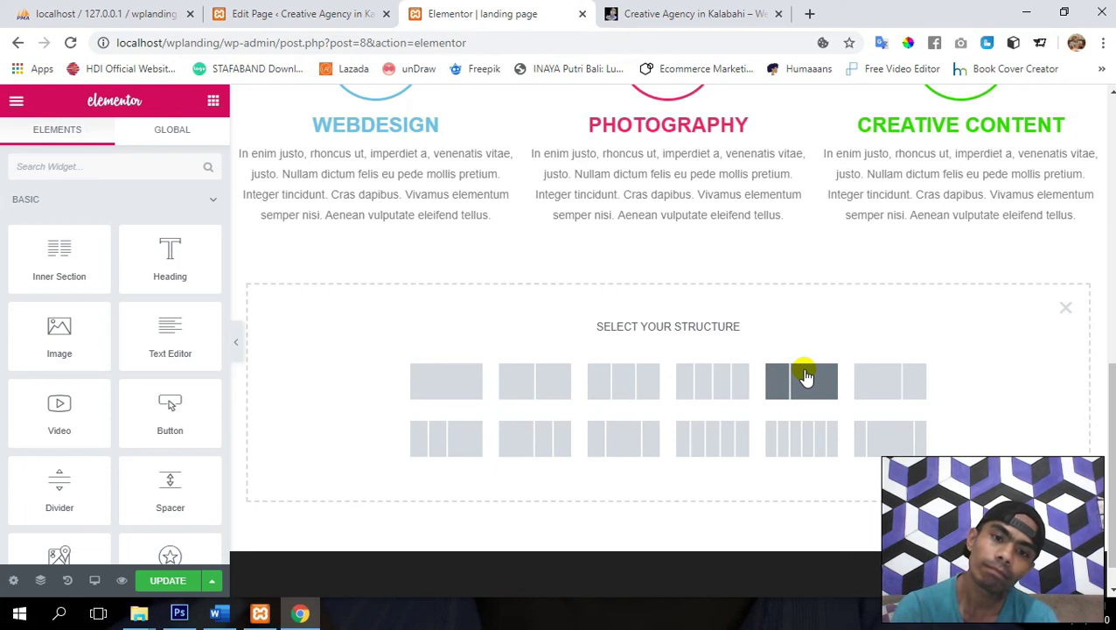
- Add a two-column section below the services and drop an Image widget into its left column
{"action": "left_click", "coordinate": [803, 378]}
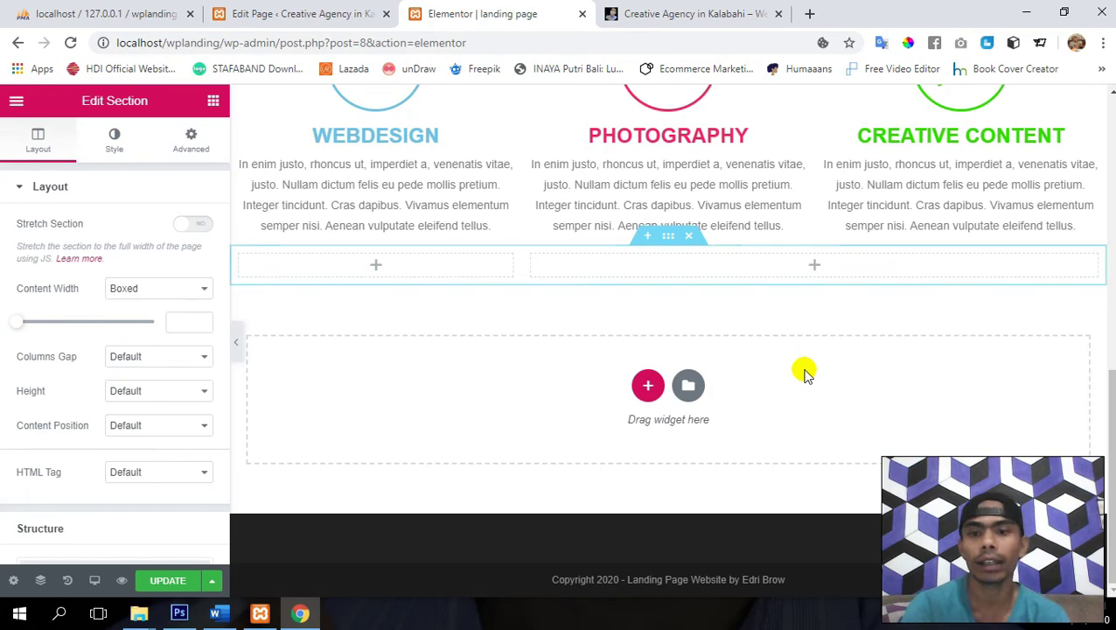
{"action": "scroll", "coordinate": [535, 338], "scroll_direction": "up", "scroll_amount": 2}
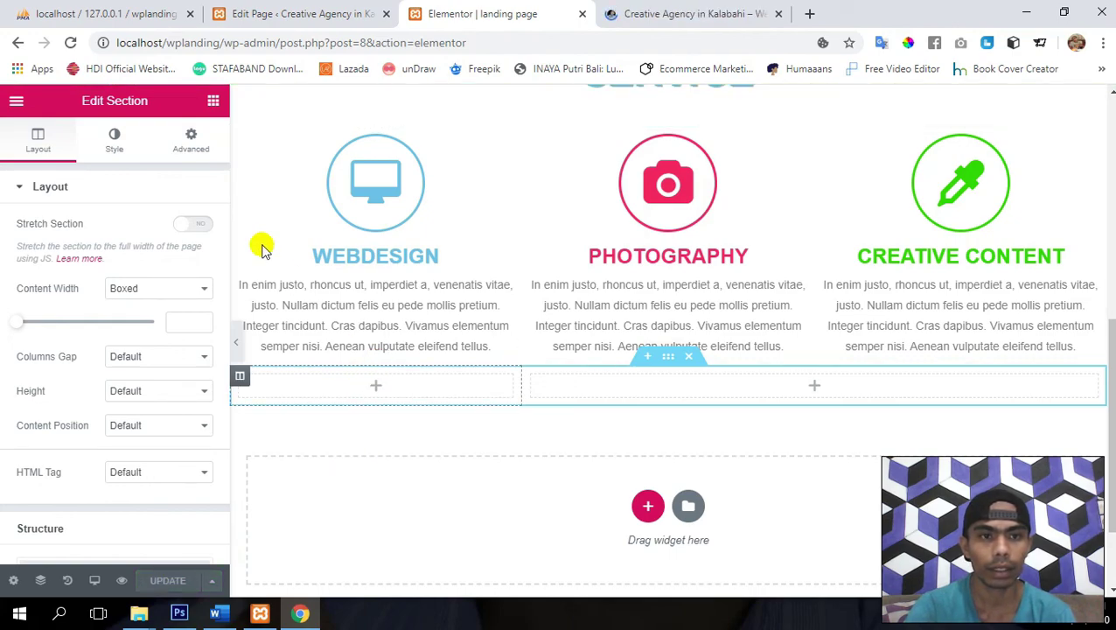
{"action": "left_click", "coordinate": [213, 104]}
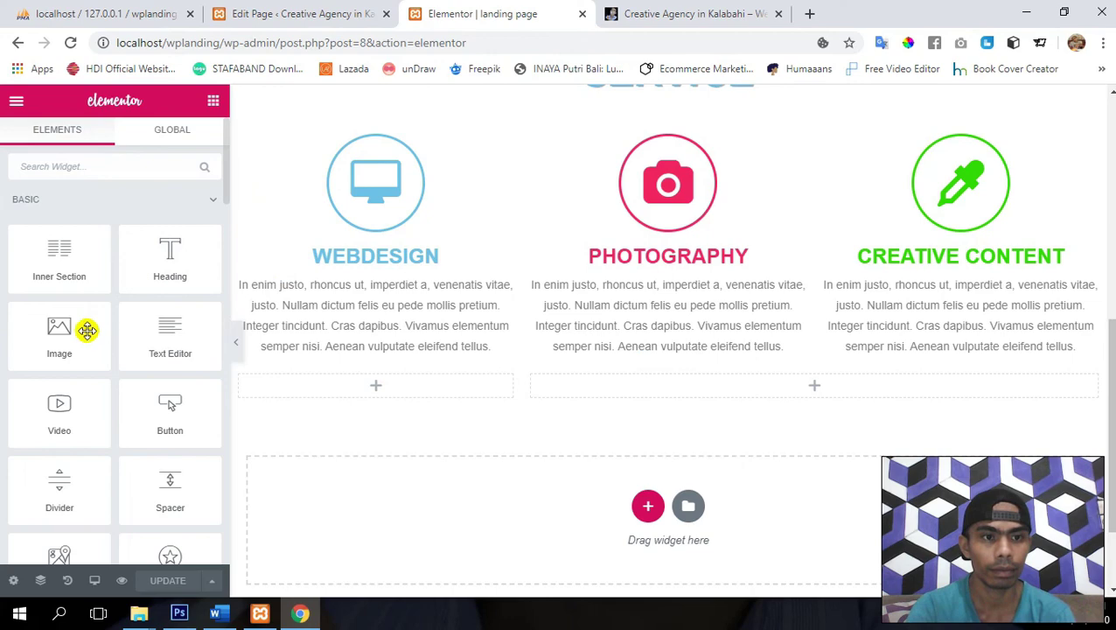
{"action": "left_click_drag", "start_coordinate": [86, 330], "coordinate": [351, 389]}
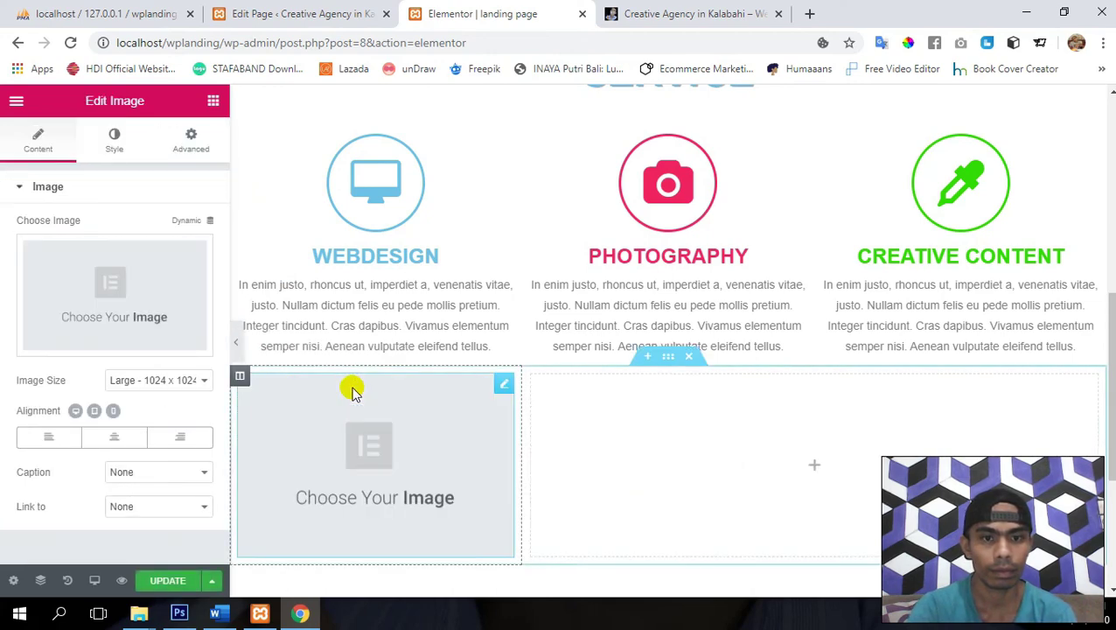
- Upload About.png and insert it as the left column's image
{"action": "left_click", "coordinate": [108, 281]}
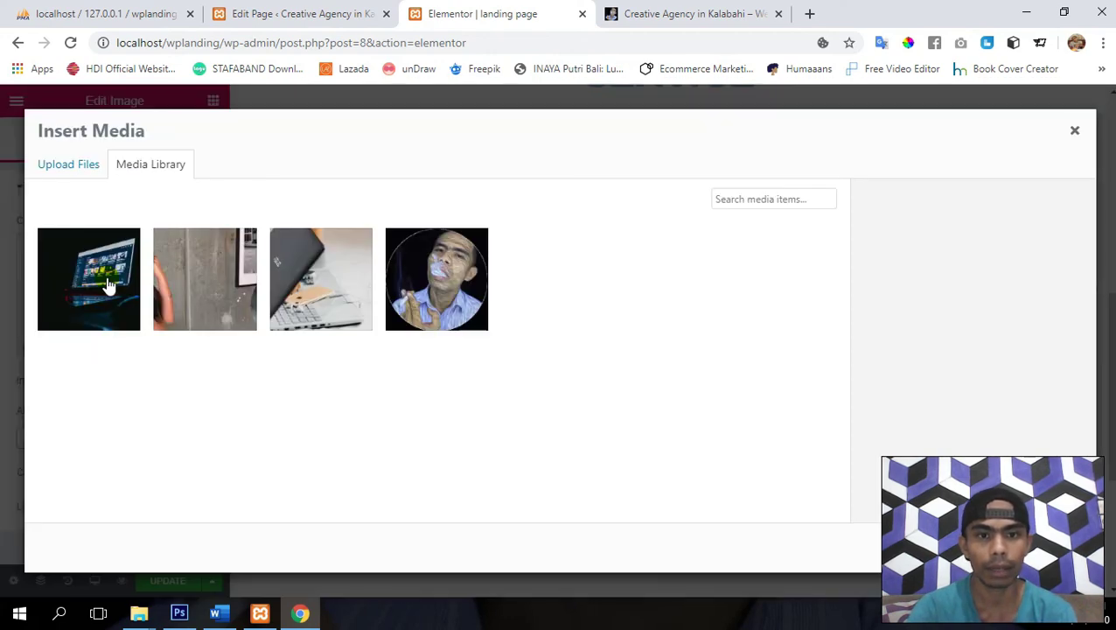
{"action": "left_click", "coordinate": [79, 167]}
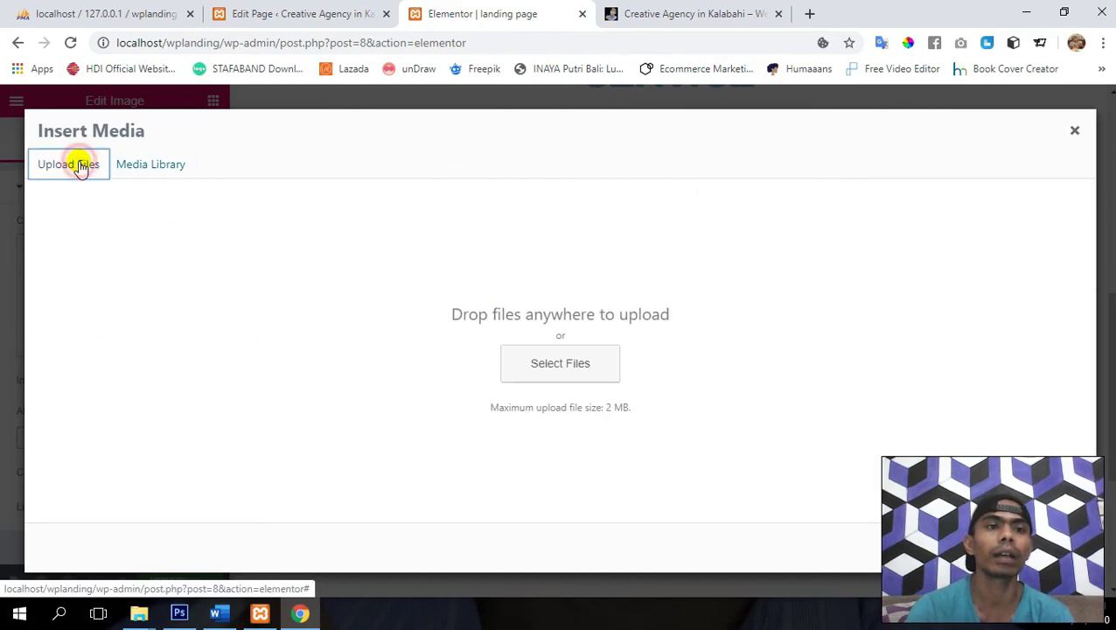
{"action": "left_click", "coordinate": [559, 365]}
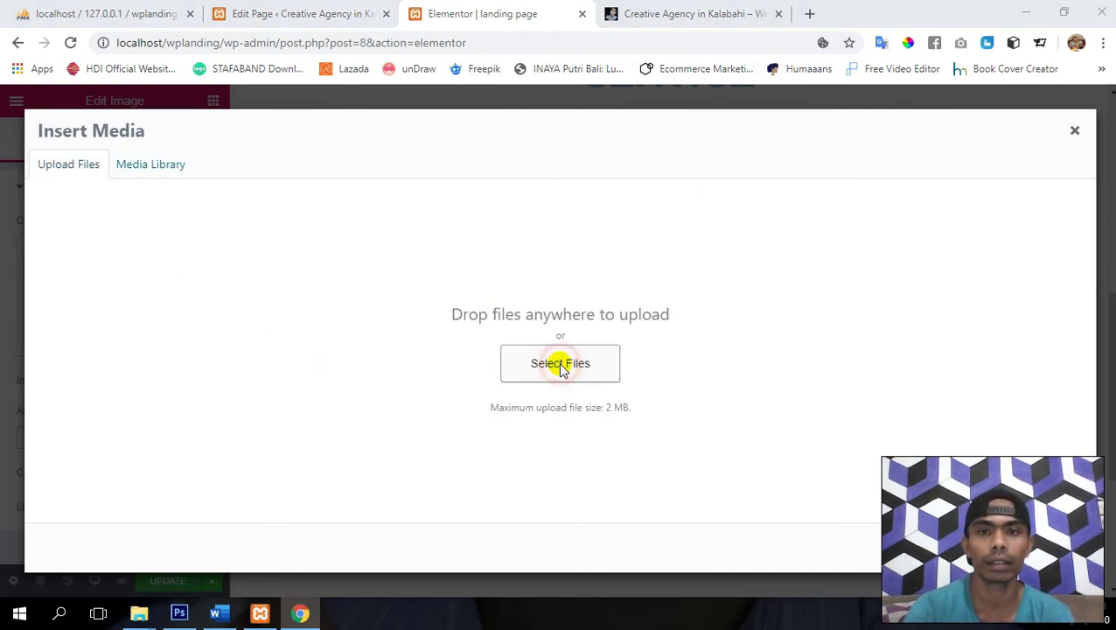
{"action": "double_click", "coordinate": [533, 197]}
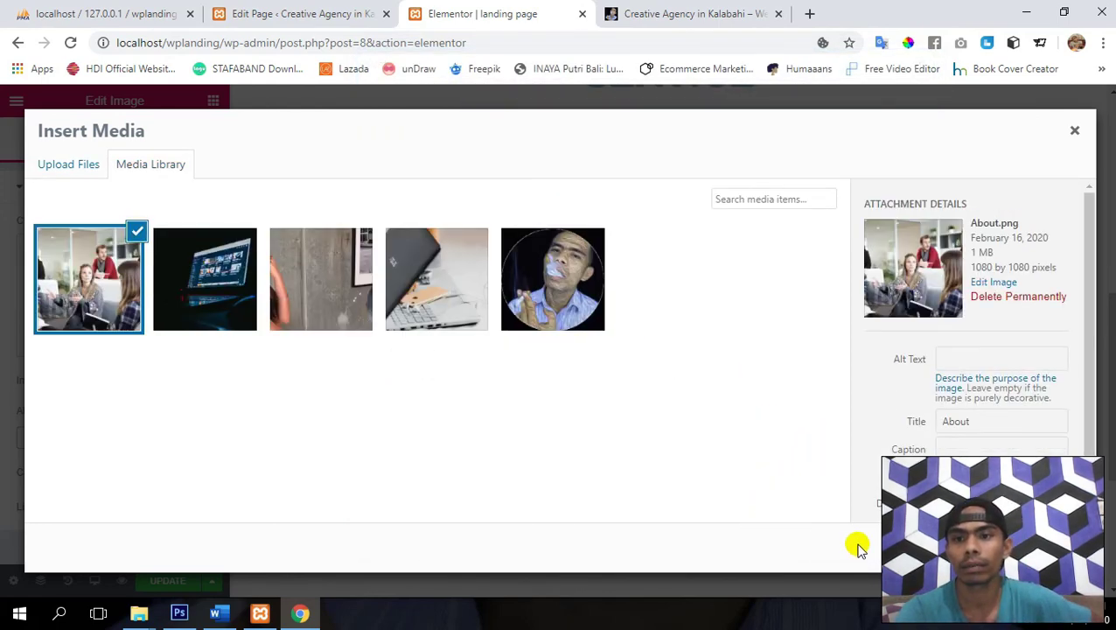
{"action": "left_click", "coordinate": [1045, 547]}
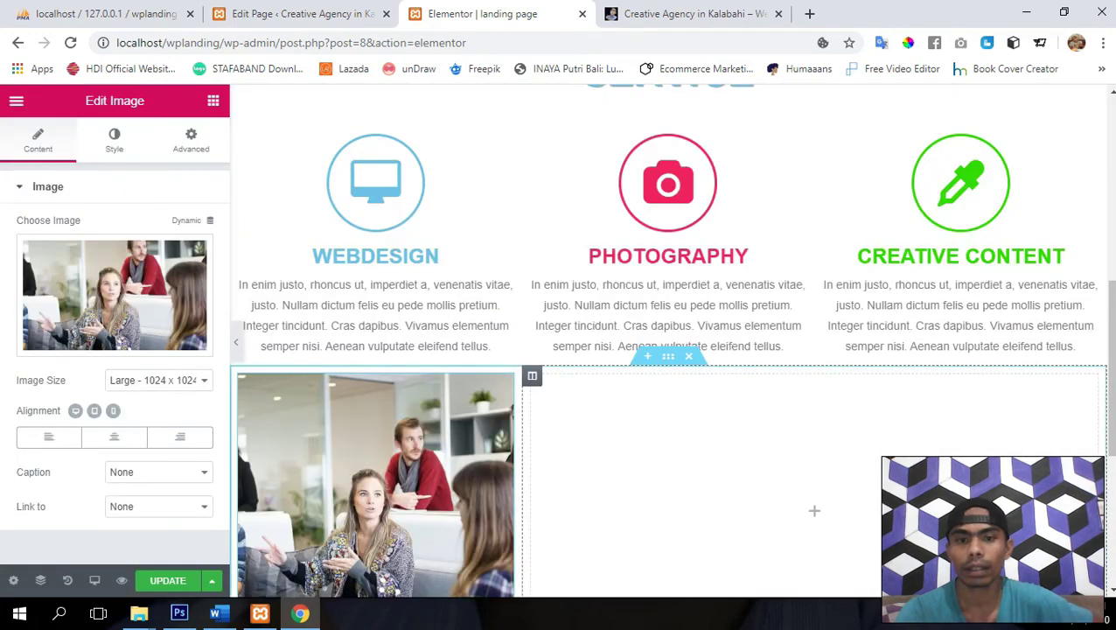
{"action": "scroll", "coordinate": [610, 466], "scroll_direction": "down", "scroll_amount": 2}
{"action": "scroll", "coordinate": [577, 477], "scroll_direction": "up", "scroll_amount": 1}
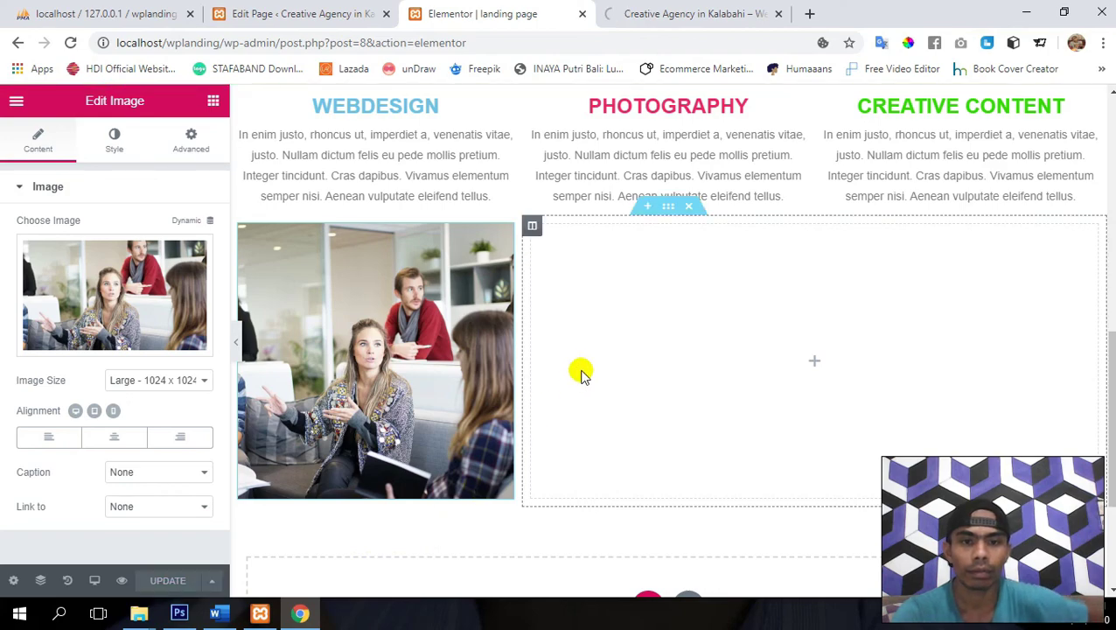
- Add a Heading widget reading 'About Us' to the right column beside the photo
{"action": "left_click", "coordinate": [210, 104]}
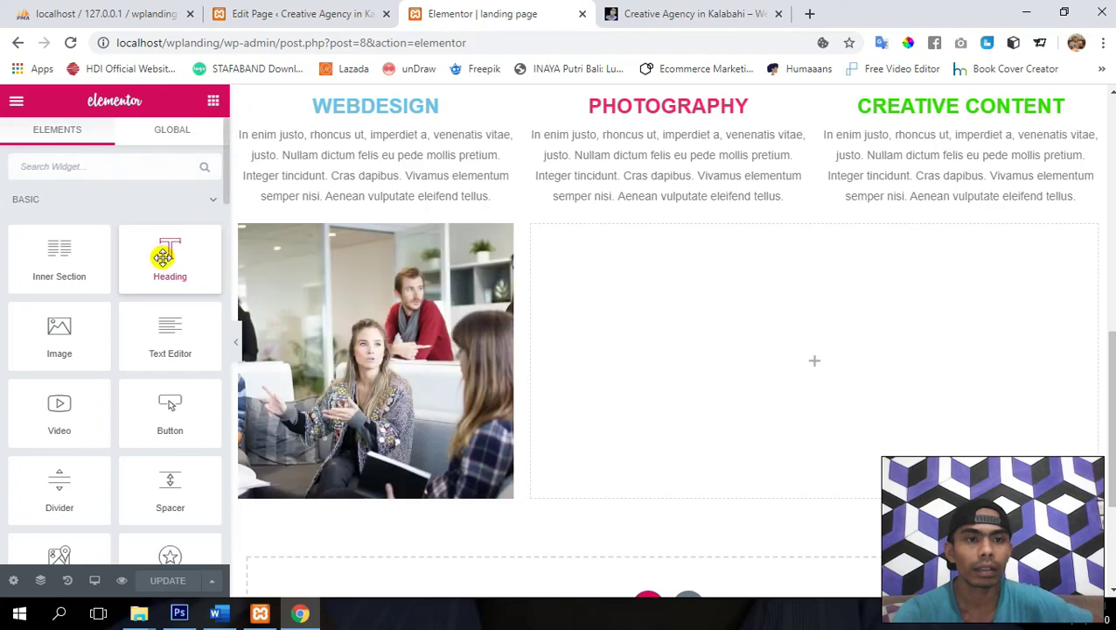
{"action": "left_click_drag", "start_coordinate": [163, 255], "coordinate": [779, 326]}
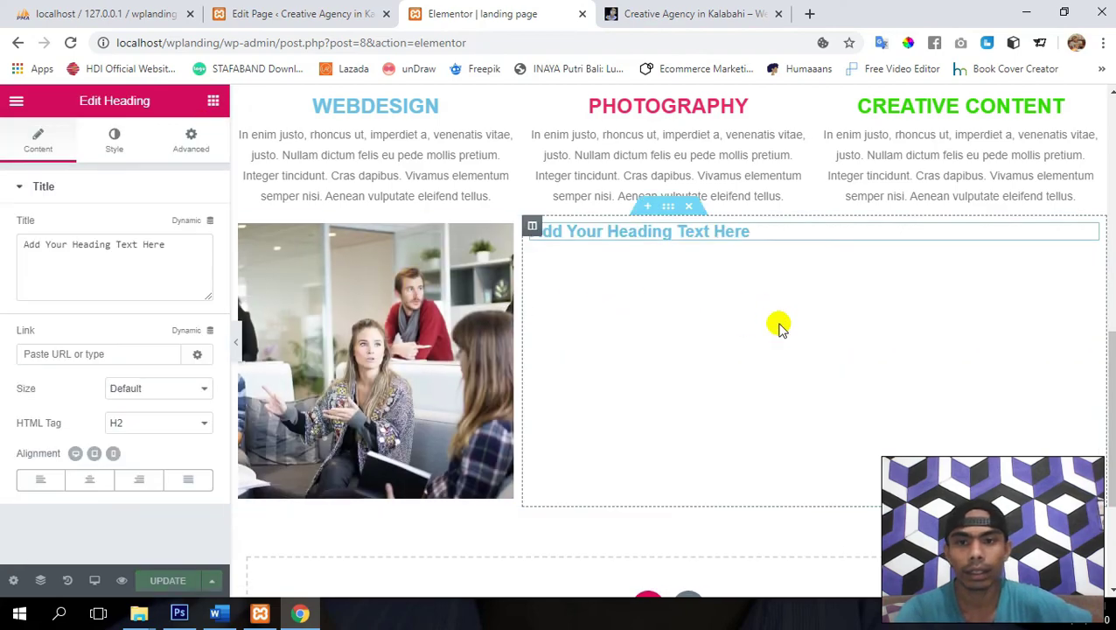
{"action": "triple_click", "coordinate": [138, 249]}
{"action": "type", "text": "About Us"}
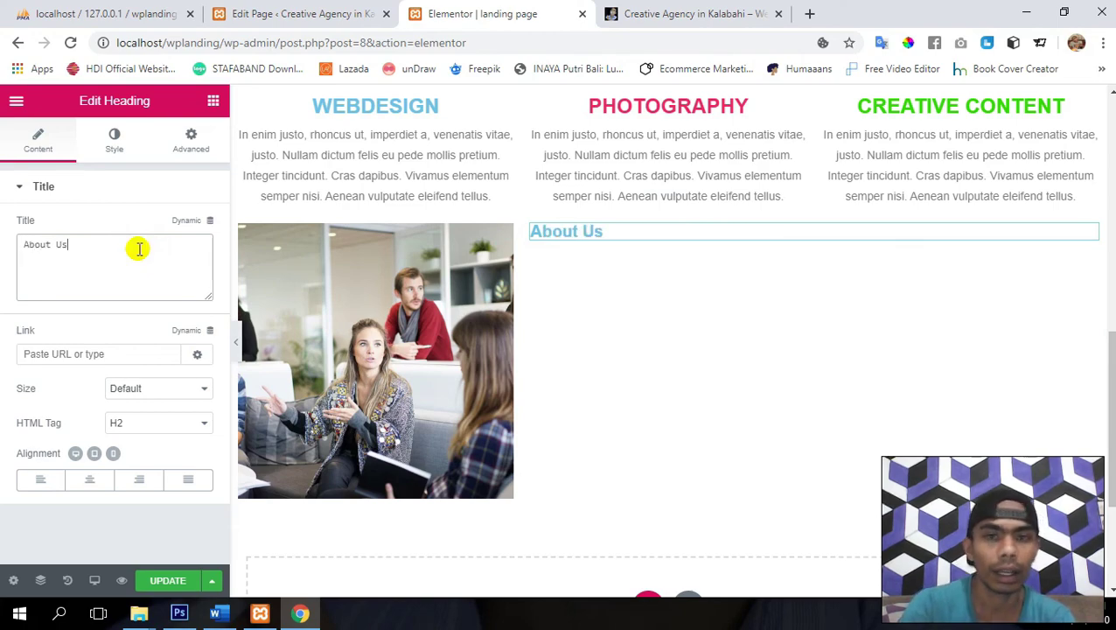
- Update the page to save the new About Us heading
{"action": "left_click", "coordinate": [161, 580]}
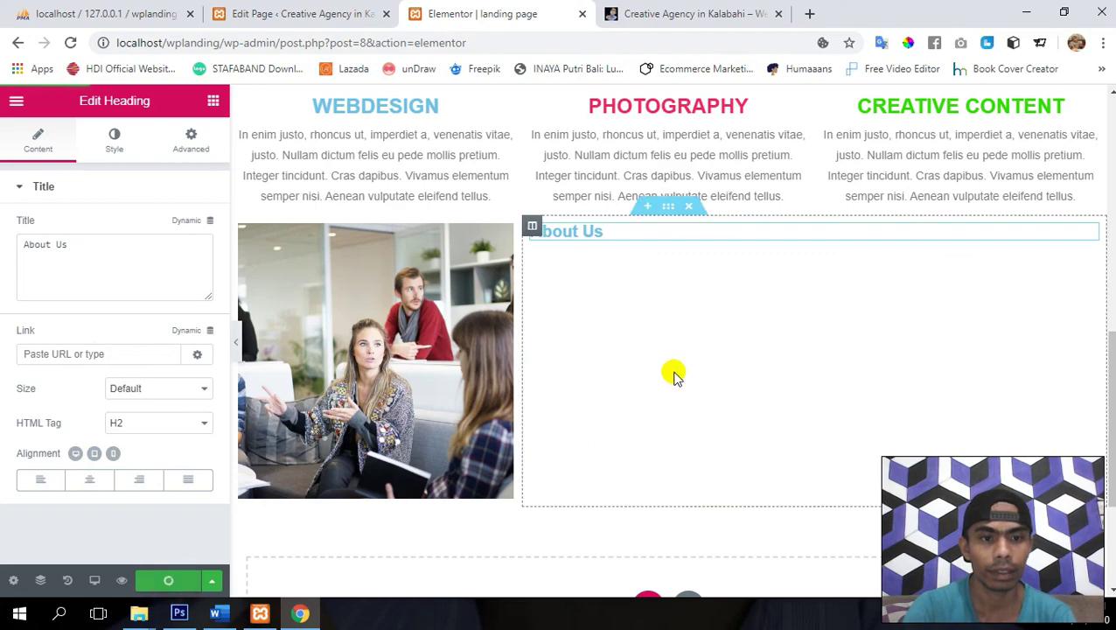
{"action": "scroll", "coordinate": [674, 375], "scroll_direction": "up", "scroll_amount": 2}
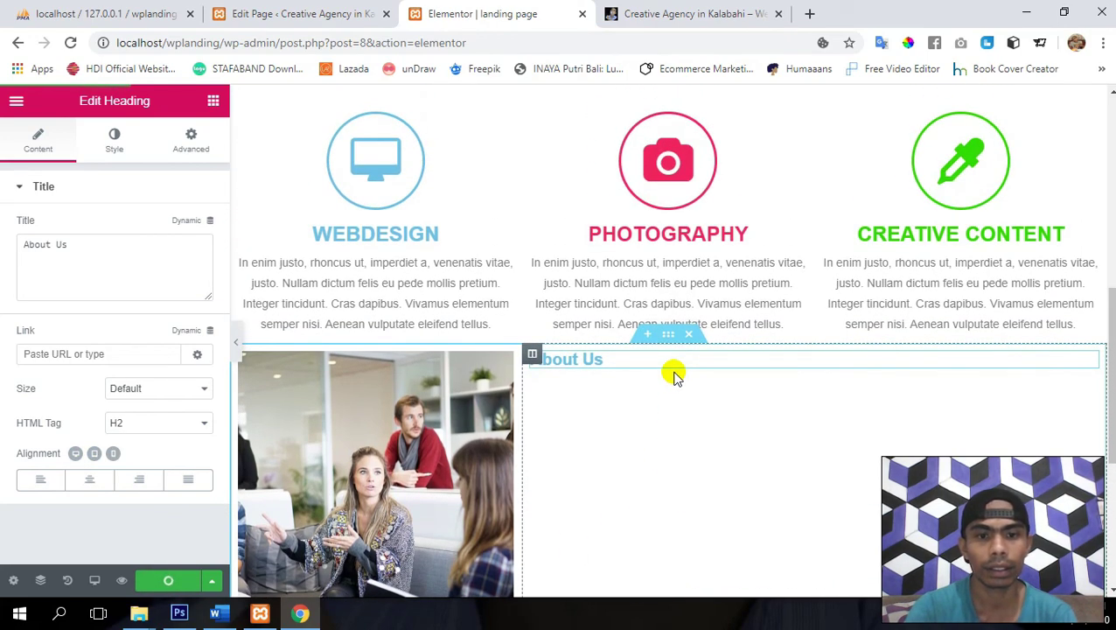
{"action": "scroll", "coordinate": [673, 374], "scroll_direction": "down", "scroll_amount": 2}
{"action": "scroll", "coordinate": [674, 375], "scroll_direction": "up", "scroll_amount": 2}
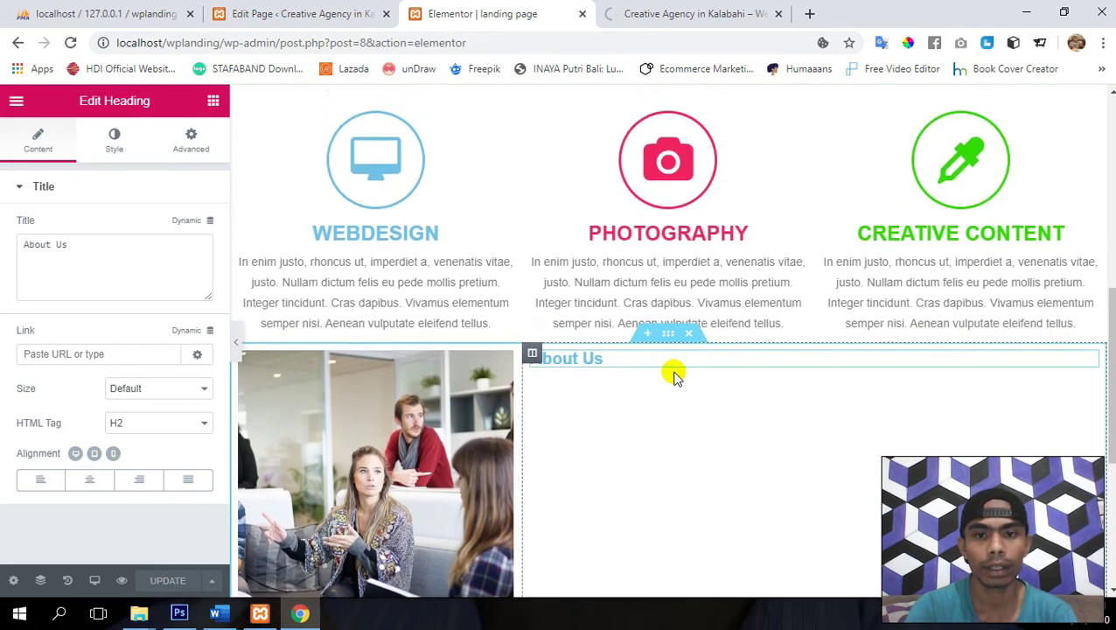
{"action": "scroll", "coordinate": [573, 361], "scroll_direction": "up", "scroll_amount": 3}
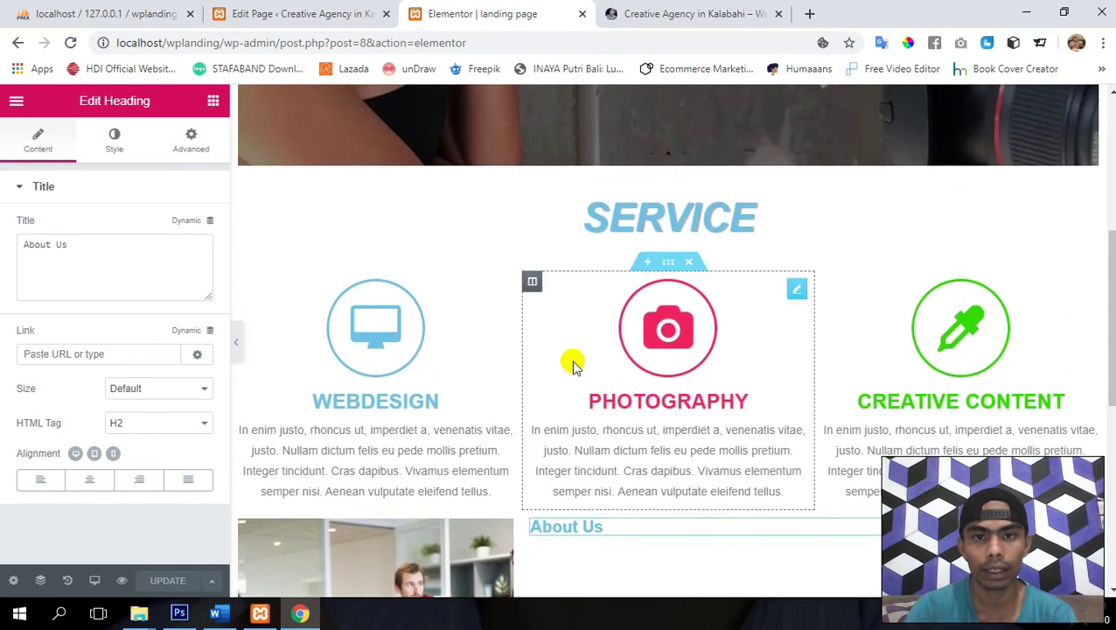
{"action": "scroll", "coordinate": [570, 364], "scroll_direction": "down", "scroll_amount": 2}
{"action": "scroll", "coordinate": [595, 428], "scroll_direction": "up", "scroll_amount": 1}
{"action": "scroll", "coordinate": [603, 429], "scroll_direction": "up", "scroll_amount": 1}
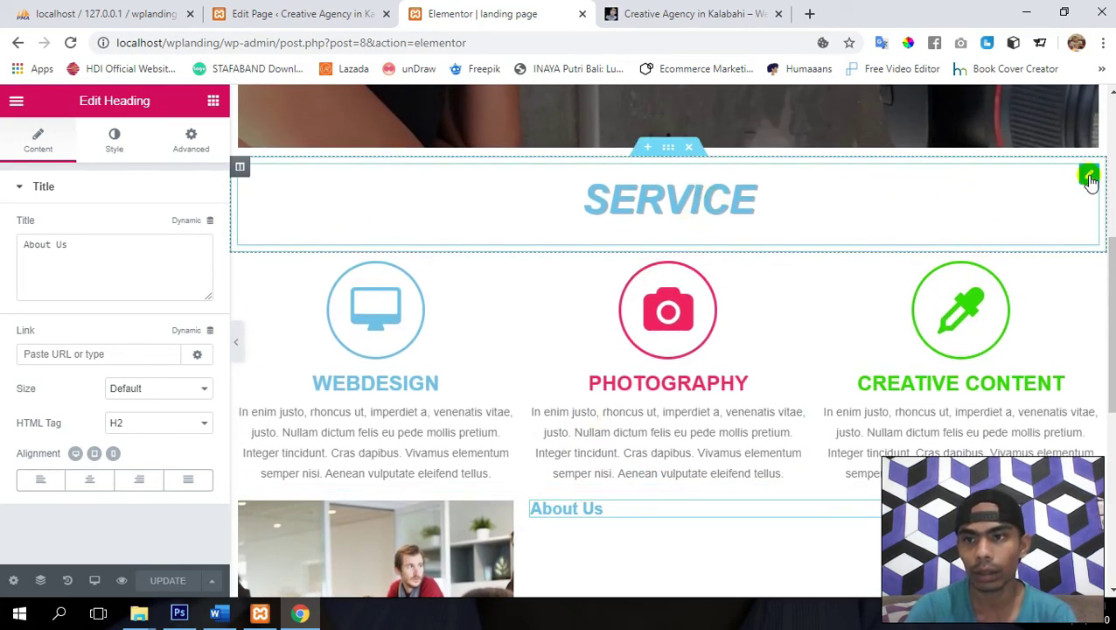
- Paste the SERVICE heading's style onto the About Us heading and align it left
{"action": "right_click", "coordinate": [1089, 179]}
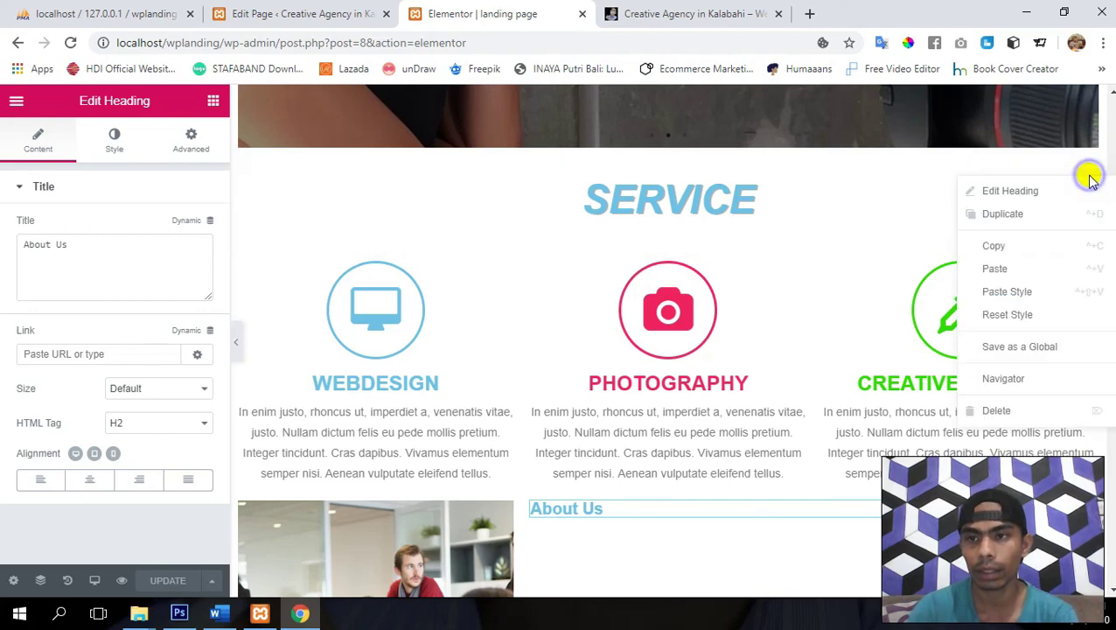
{"action": "left_click", "coordinate": [1012, 243]}
{"action": "scroll", "coordinate": [632, 291], "scroll_direction": "down", "scroll_amount": 3}
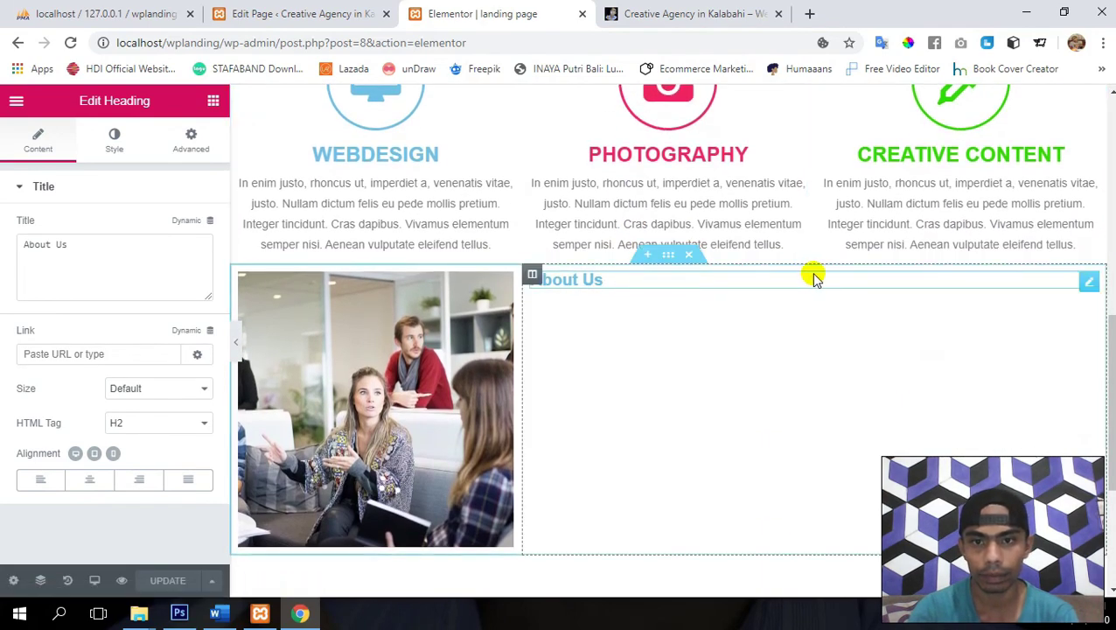
{"action": "right_click", "coordinate": [1089, 281]}
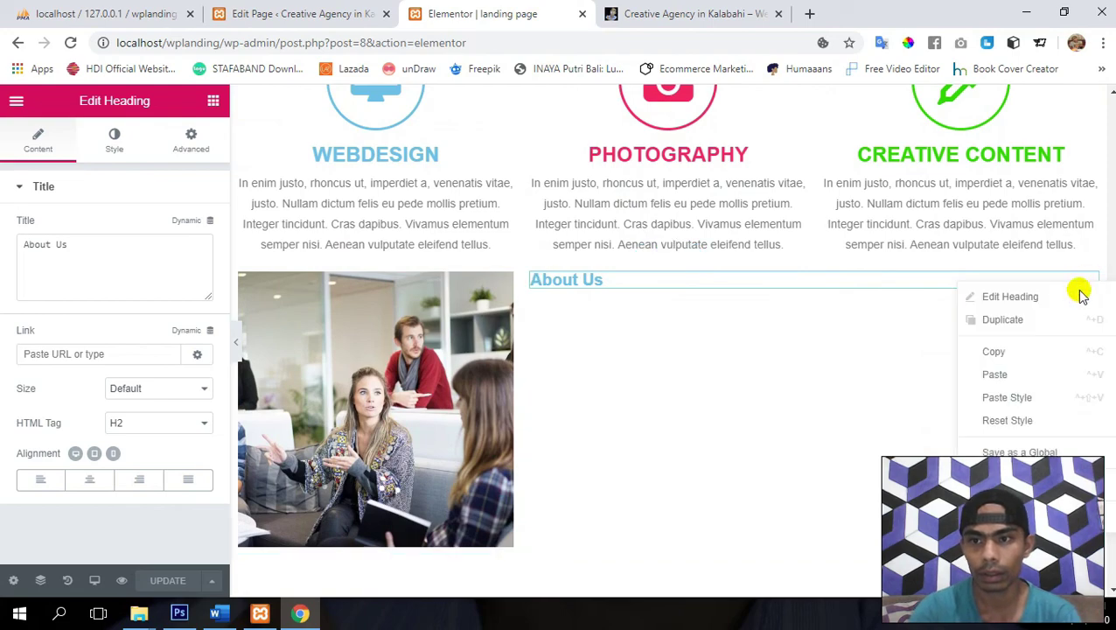
{"action": "left_click", "coordinate": [1025, 397]}
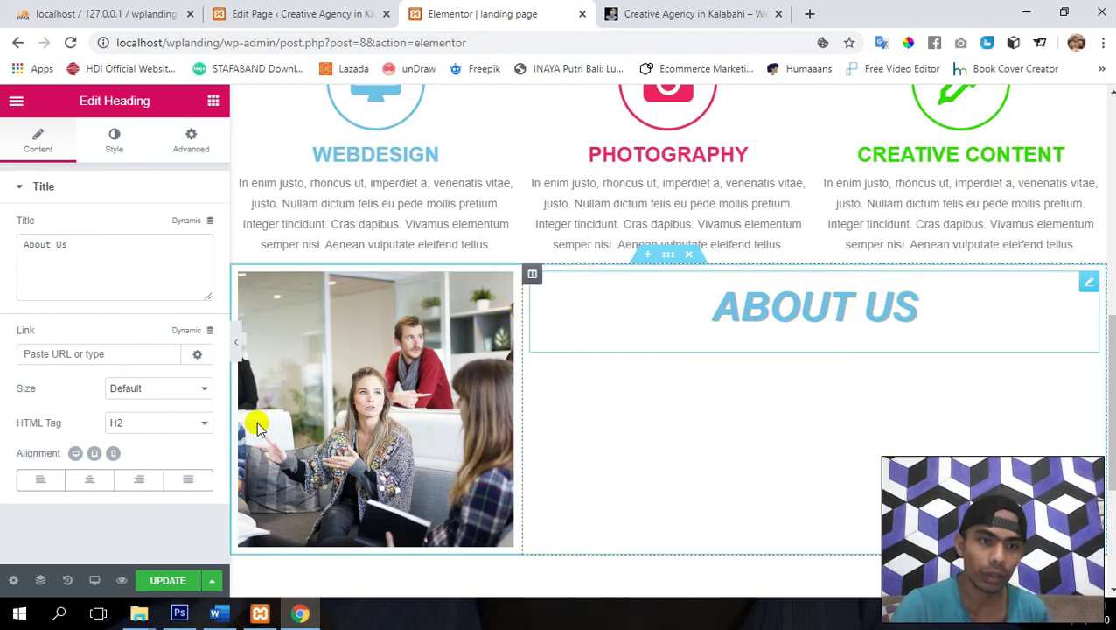
{"action": "left_click", "coordinate": [42, 480]}
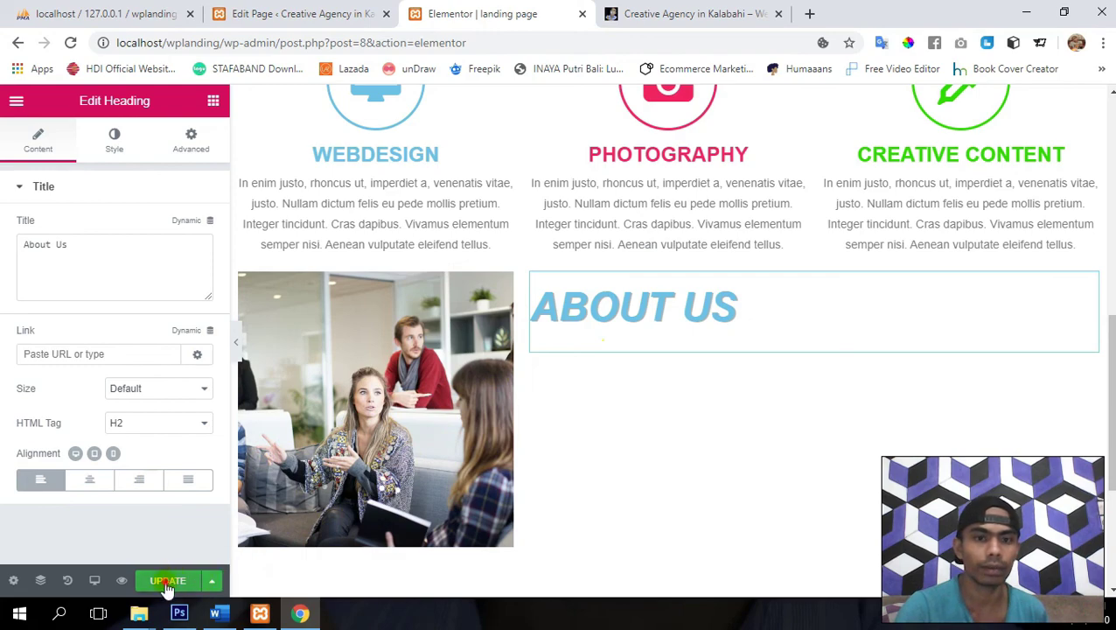
{"action": "scroll", "coordinate": [820, 391], "scroll_direction": "up", "scroll_amount": 3}
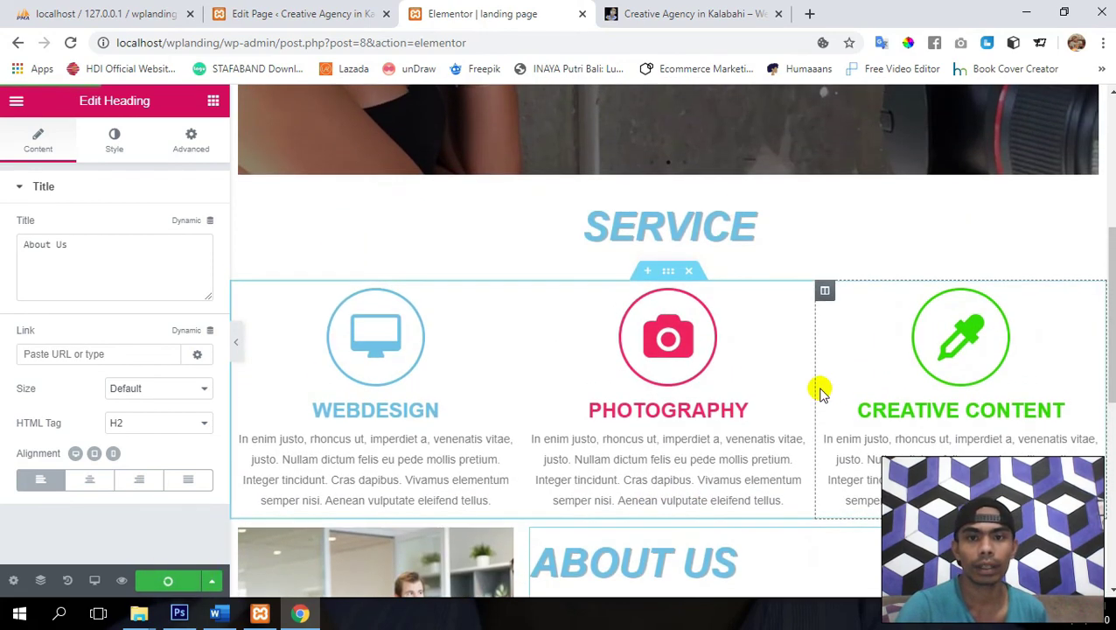
{"action": "scroll", "coordinate": [819, 391], "scroll_direction": "down", "scroll_amount": 2}
{"action": "scroll", "coordinate": [616, 416], "scroll_direction": "down", "scroll_amount": 2}
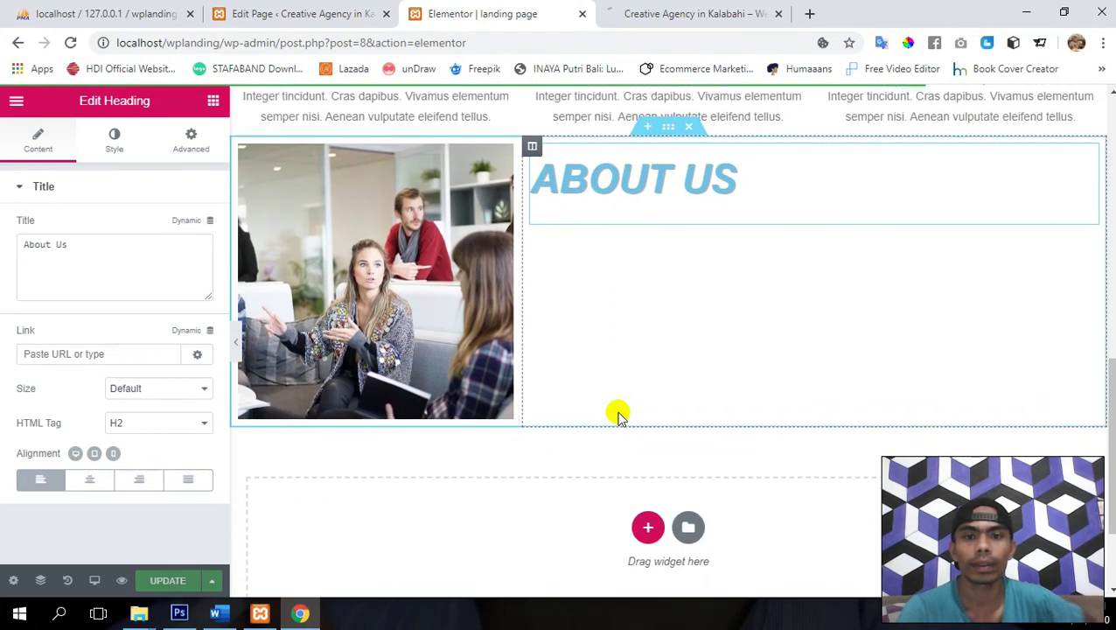
{"action": "scroll", "coordinate": [617, 415], "scroll_direction": "up", "scroll_amount": 2}
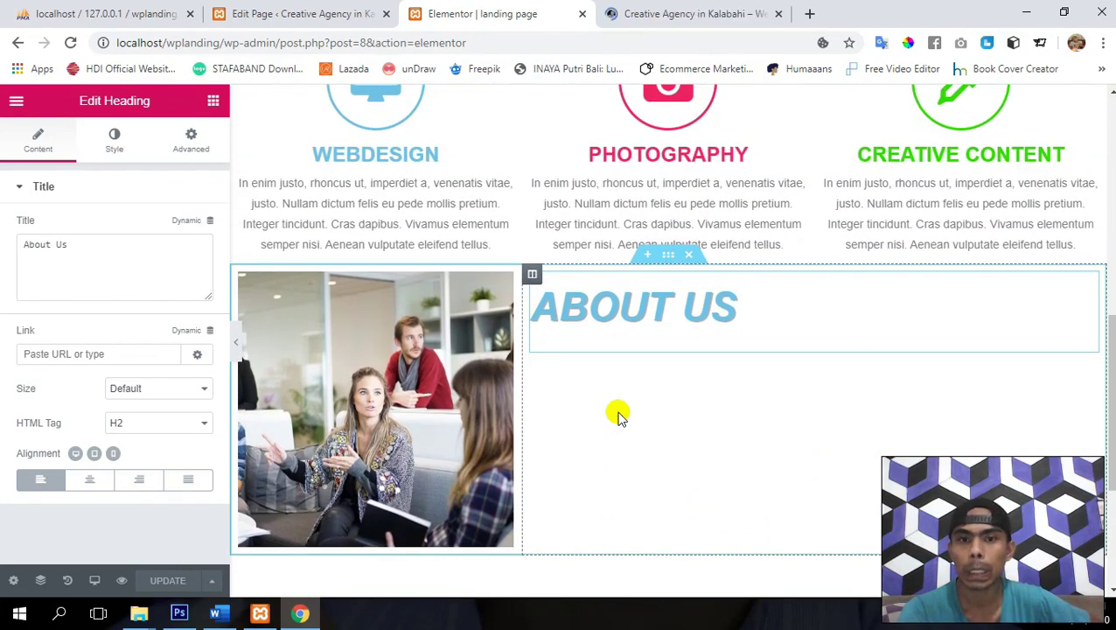
- Add a Text Editor under About Us introducing the first Digital Marketing and Agency in Alor
{"action": "left_click", "coordinate": [214, 102]}
{"action": "scroll", "coordinate": [147, 315], "scroll_direction": "down", "scroll_amount": 1}
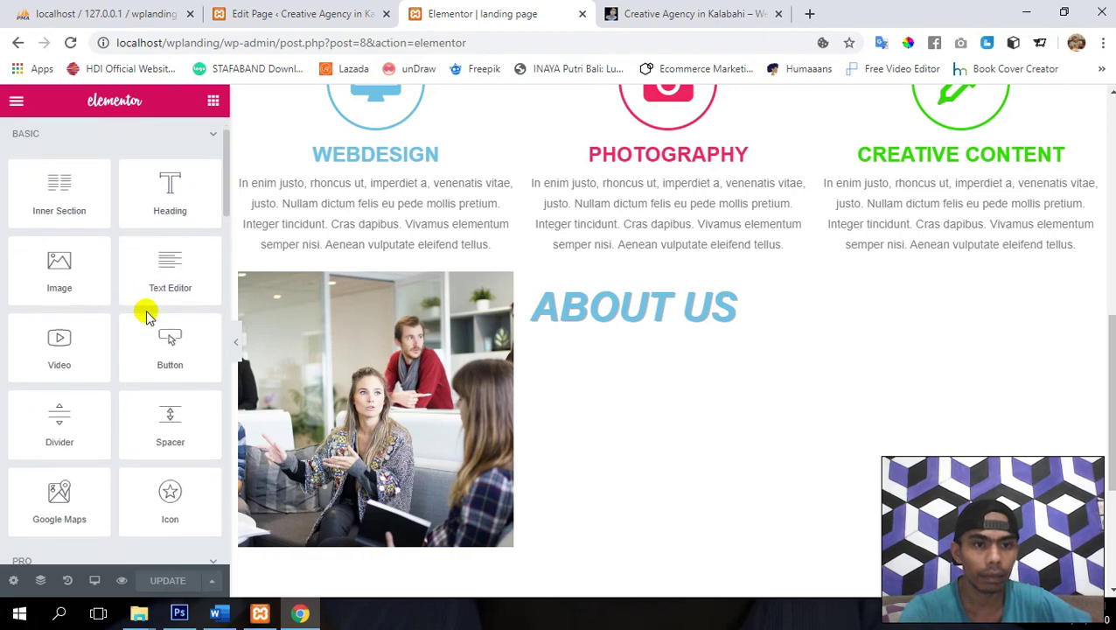
{"action": "left_click_drag", "start_coordinate": [168, 271], "coordinate": [582, 337]}
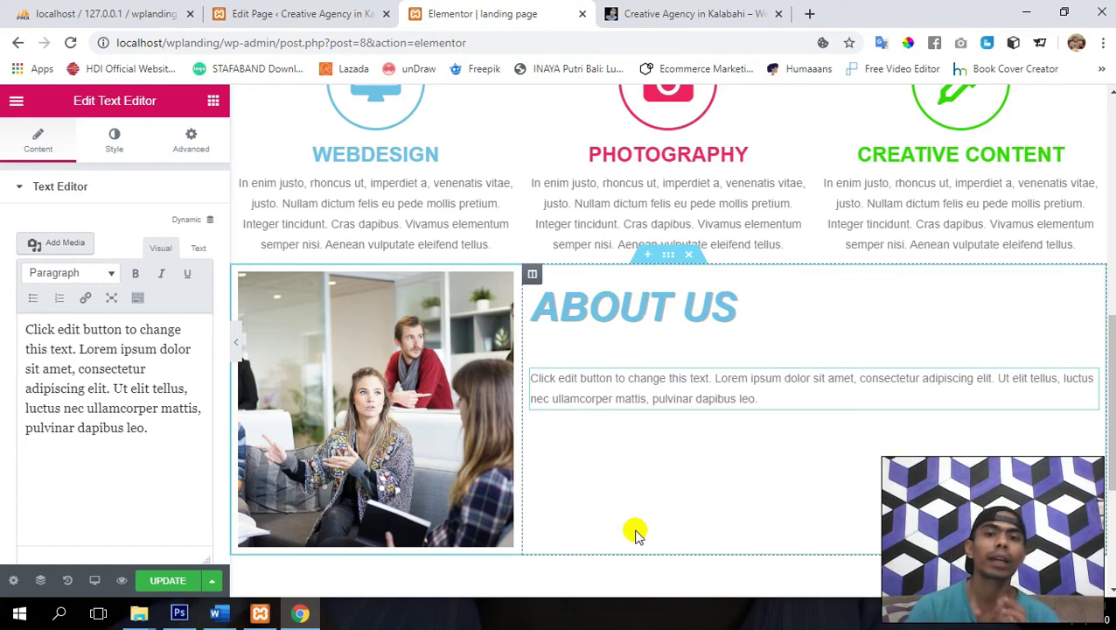
{"action": "triple_click", "coordinate": [81, 353]}
{"action": "type", "text": "We are Digital"}
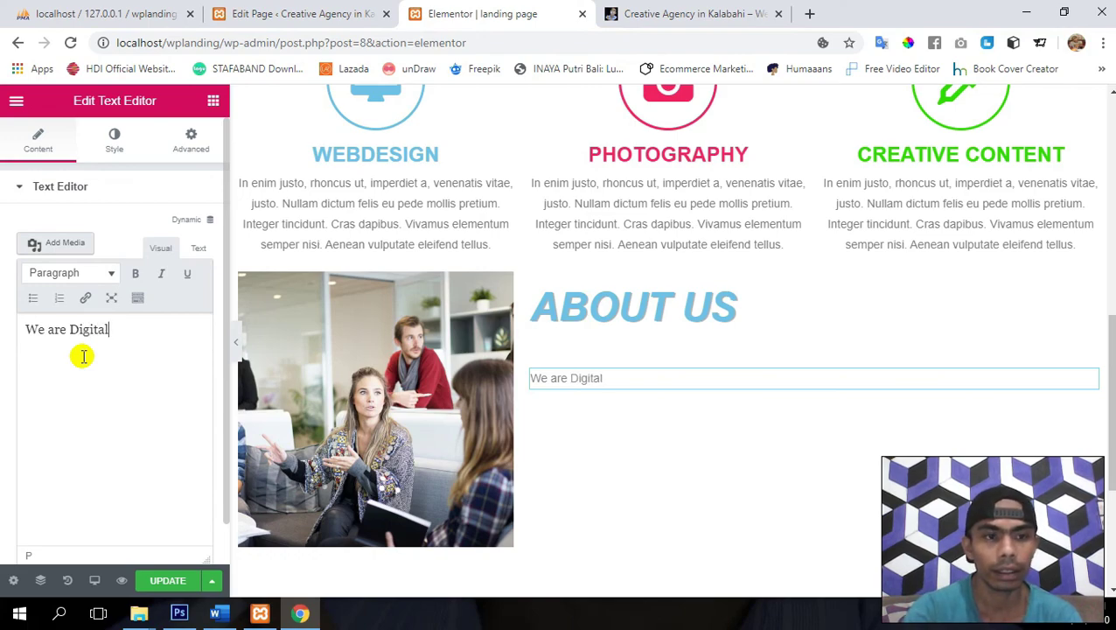
{"action": "type", "text": "e"}
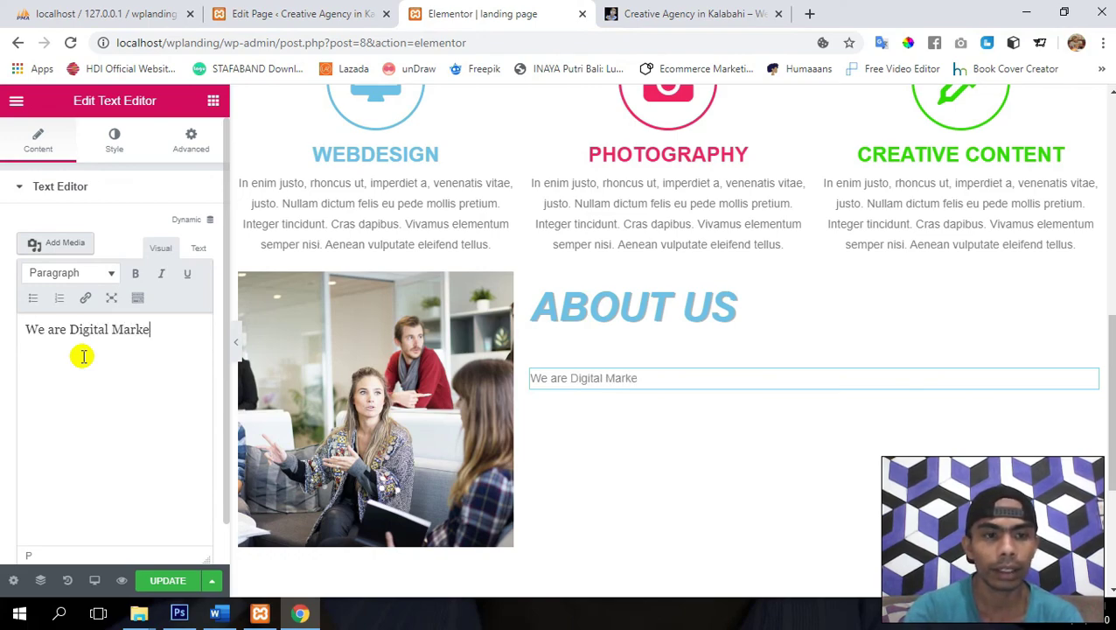
{"action": "type", "text": "ting "}
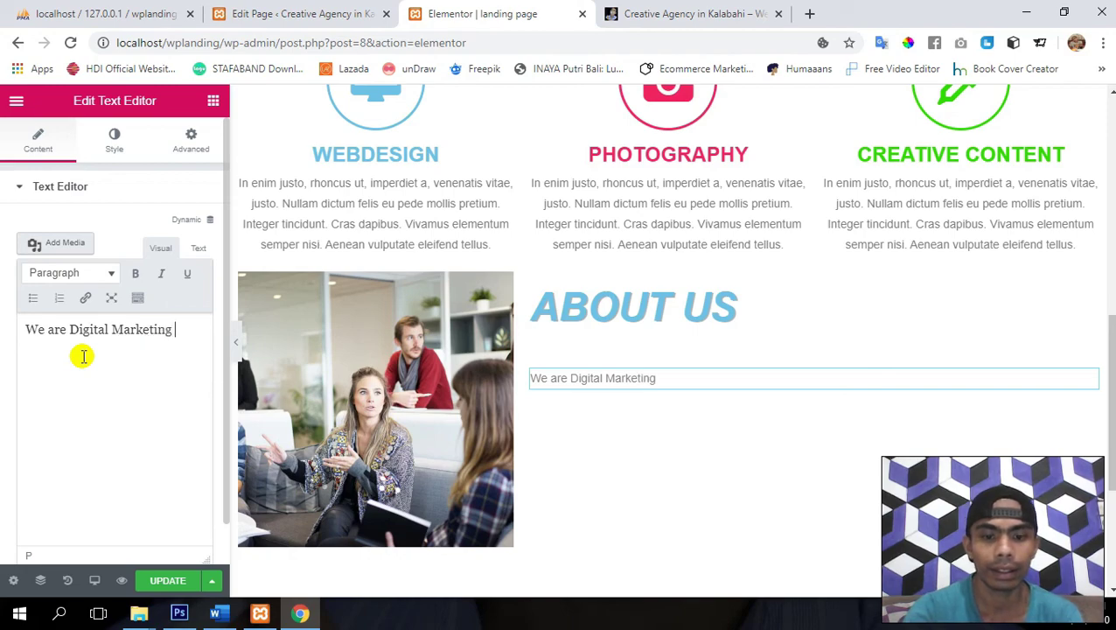
{"action": "type", "text": "and A"}
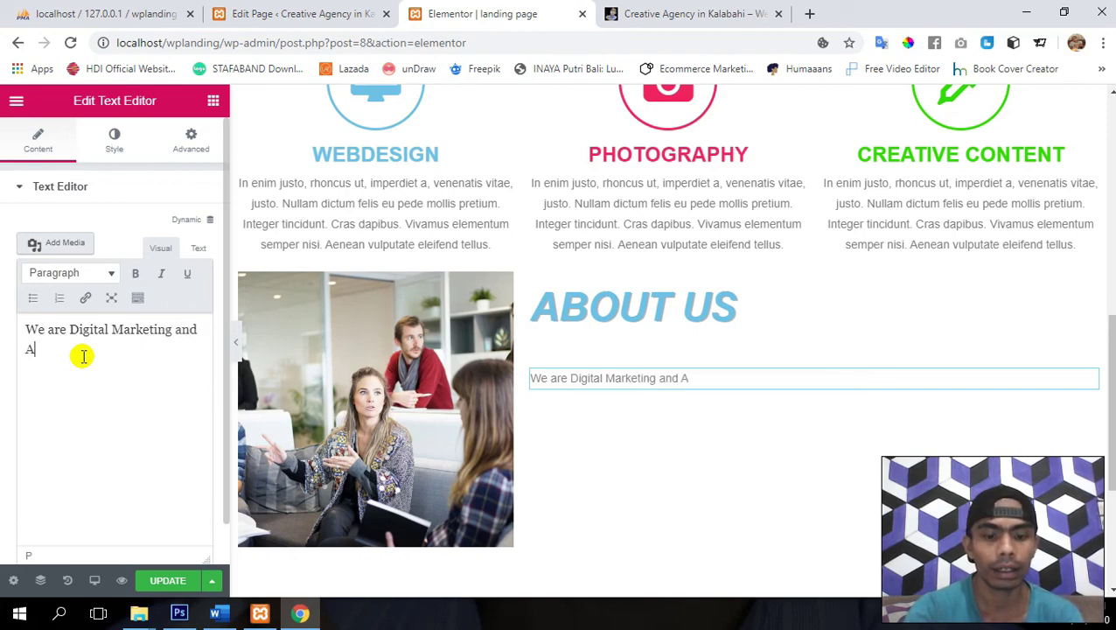
{"action": "type", "text": "gency"}
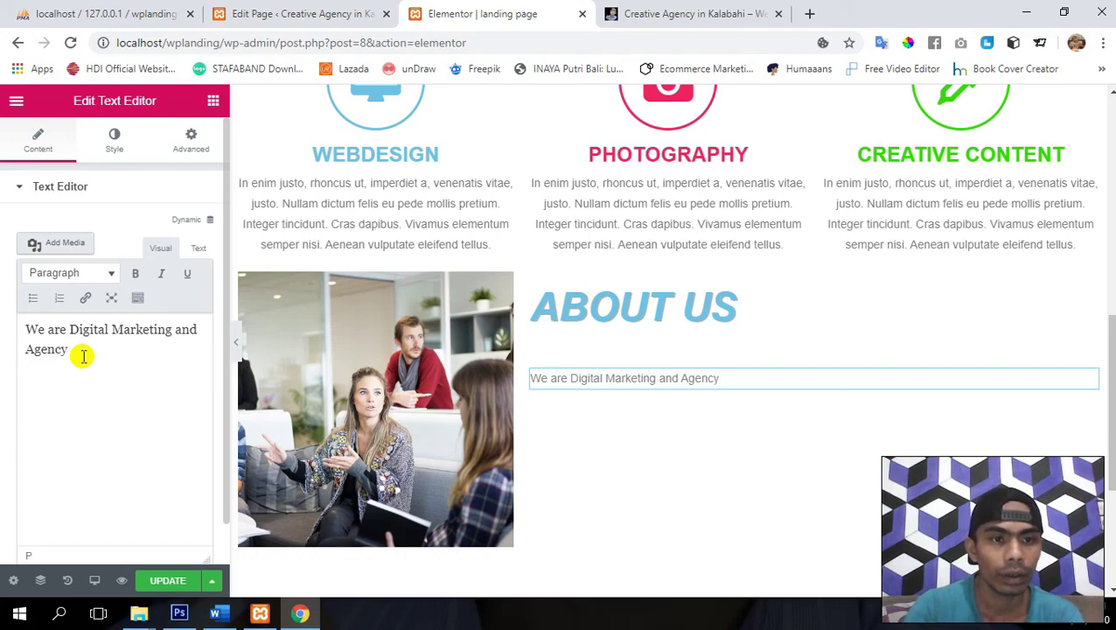
{"action": "key", "text": "Up"}
{"action": "type", "text": "the fi"}
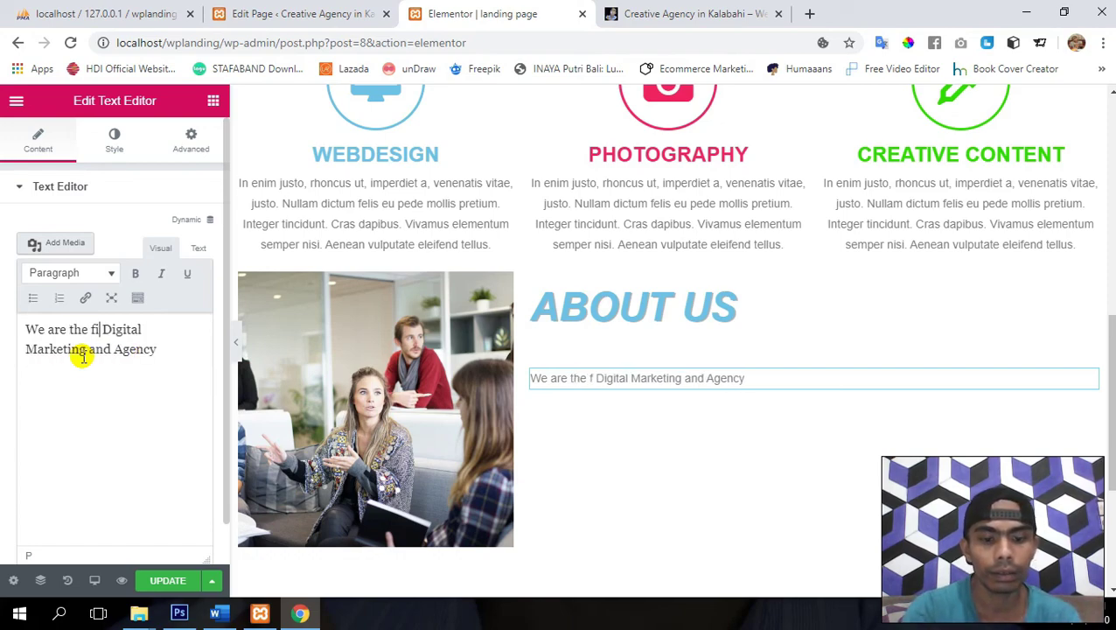
{"action": "type", "text": "rst Digital Marketing and "}
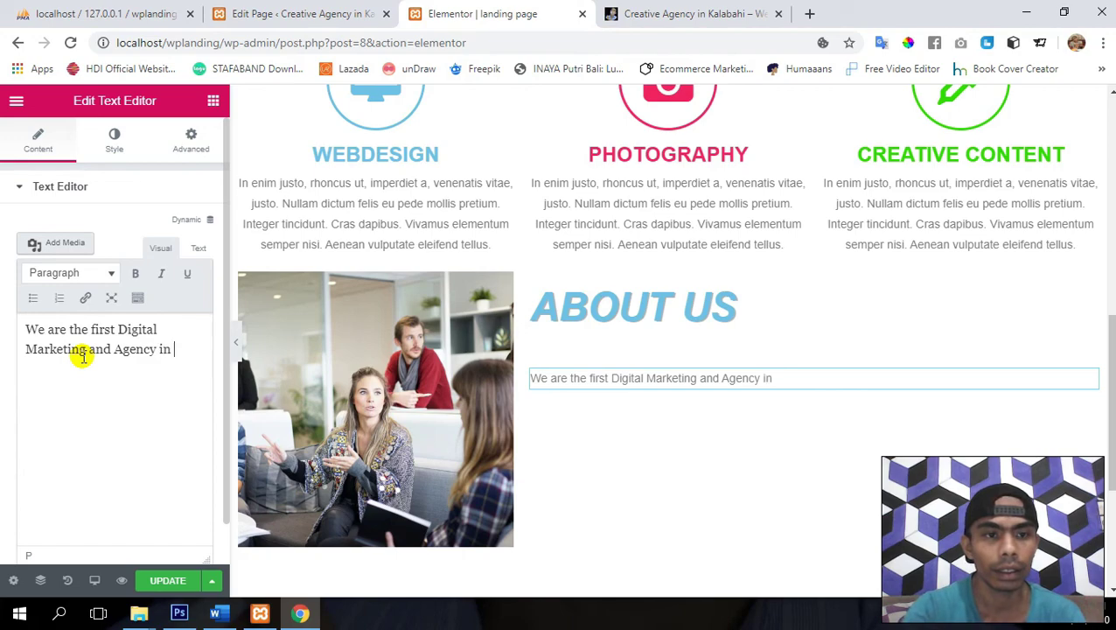
{"action": "type", "text": "Agency in Alor."}
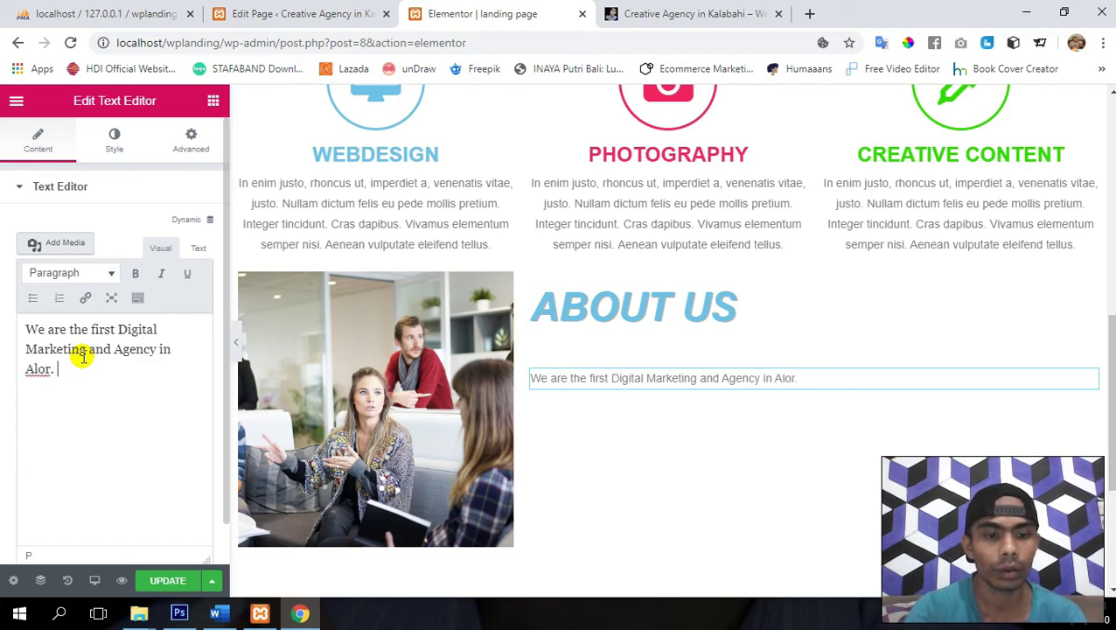
{"action": "type", "text": " We hav"}
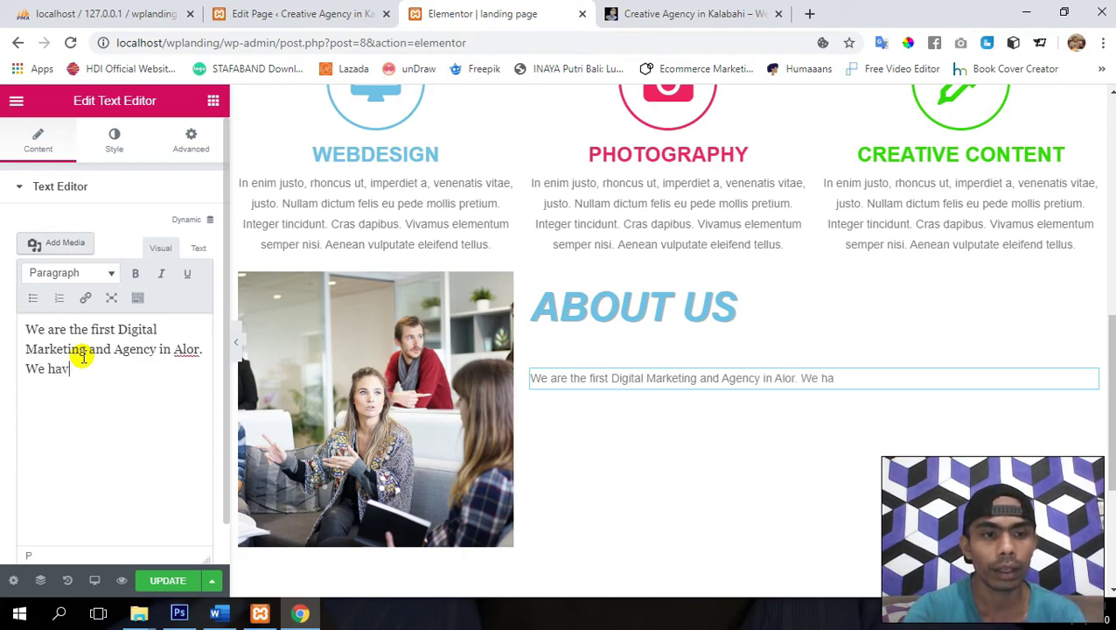
{"action": "type", "text": "e smal"}
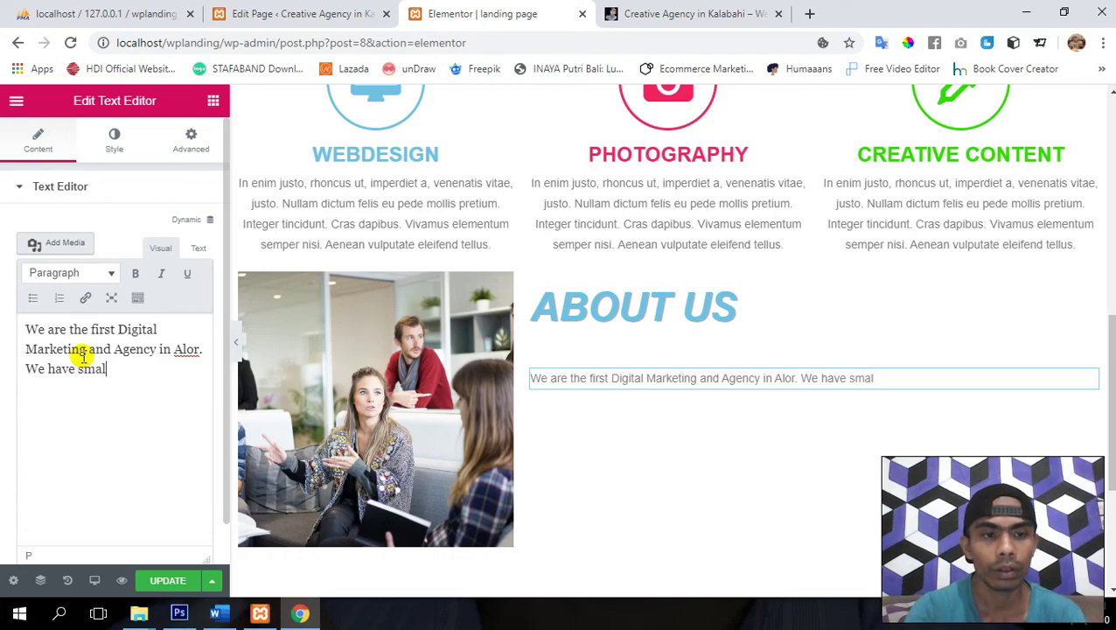
{"action": "type", "text": "l Studi"}
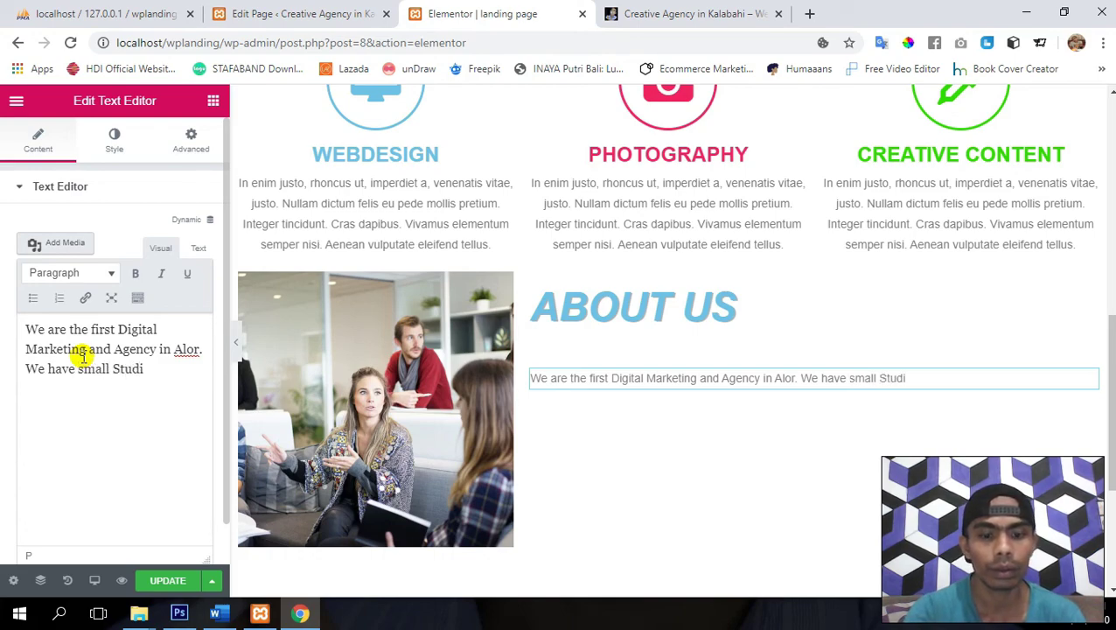
{"action": "type", "text": "o "}
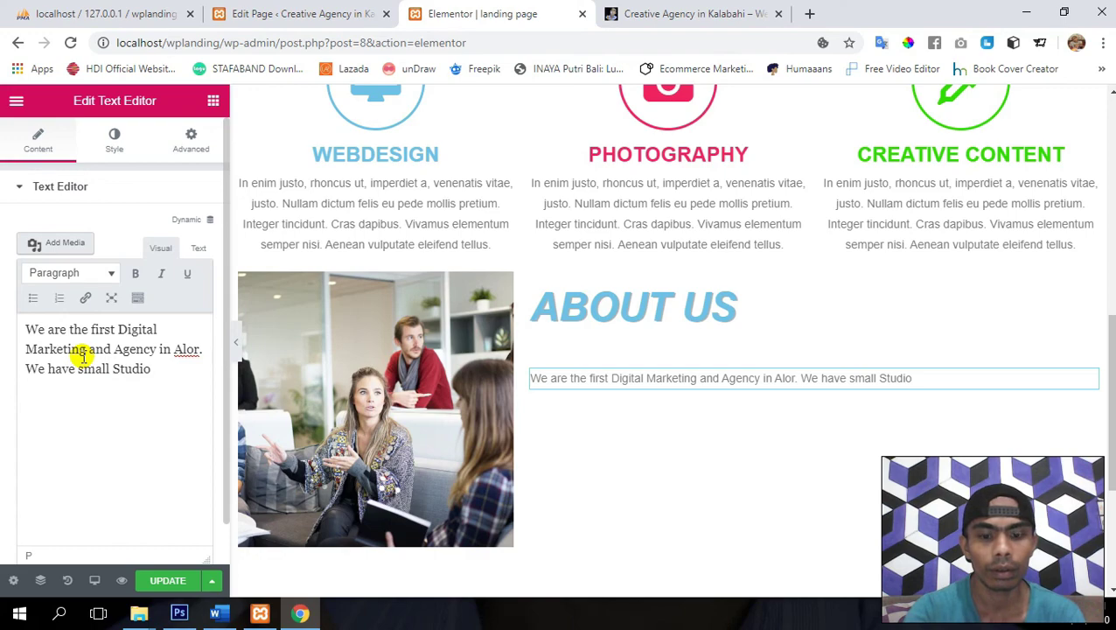
{"action": "type", "text": "b"}
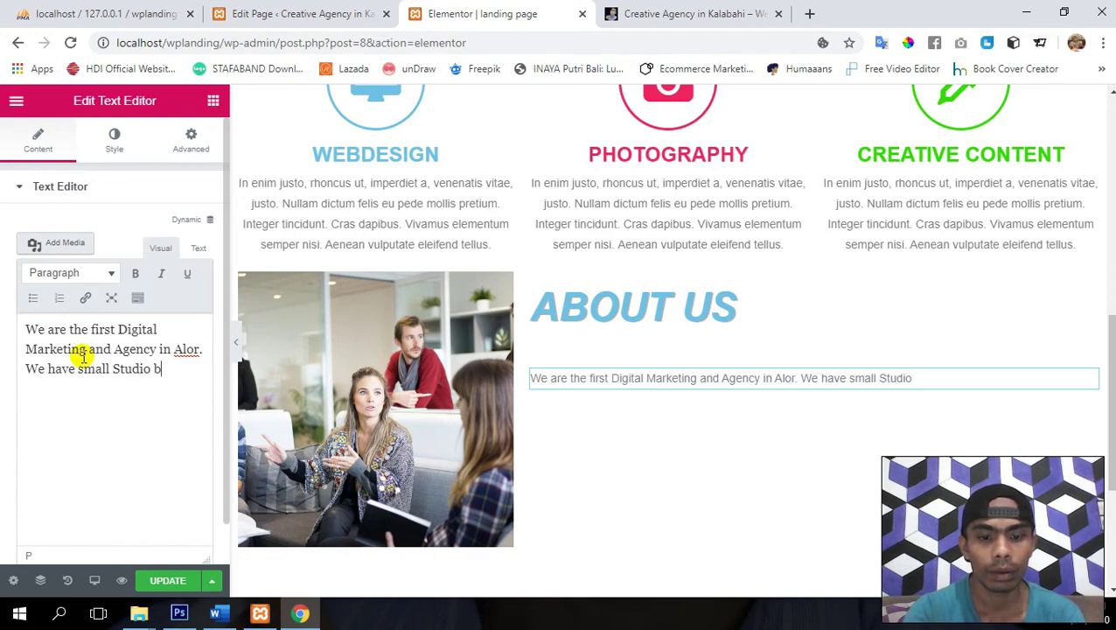
{"action": "type", "text": "ut"}
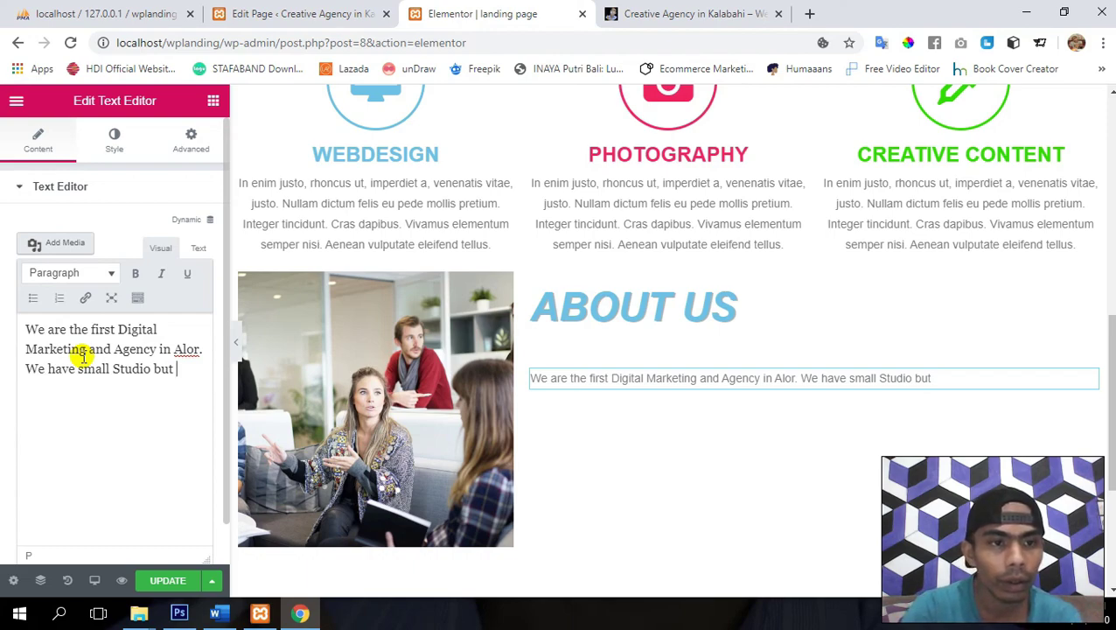
- Continue the paragraph about the small Studio and great team, ending 'all in one Solution for your Company.'
{"action": "key", "text": "shift+Right"}
{"action": "key", "text": "shift+Right"}
{"action": "key", "text": "shift+Right"}
{"action": "key", "text": "shift+Right"}
{"action": "key", "text": "shift+Right"}
{"action": "key", "text": "shift+Right"}
{"action": "key", "text": "shift+Right"}
{"action": "key", "text": "shift+Right"}
{"action": "key", "text": "shift+Right"}
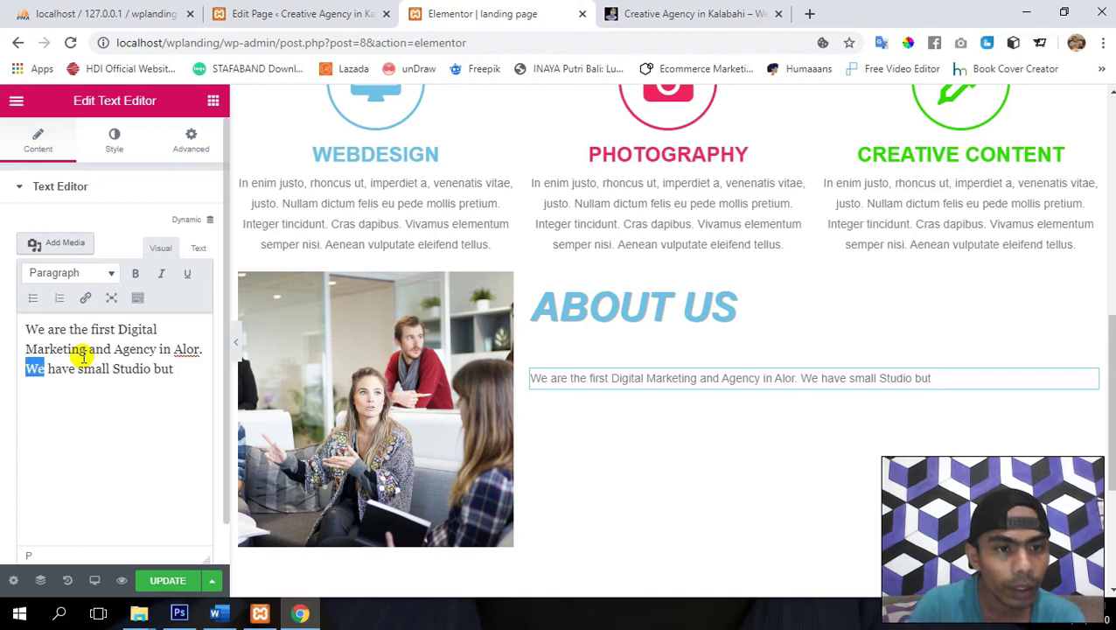
{"action": "type", "text": "S"}
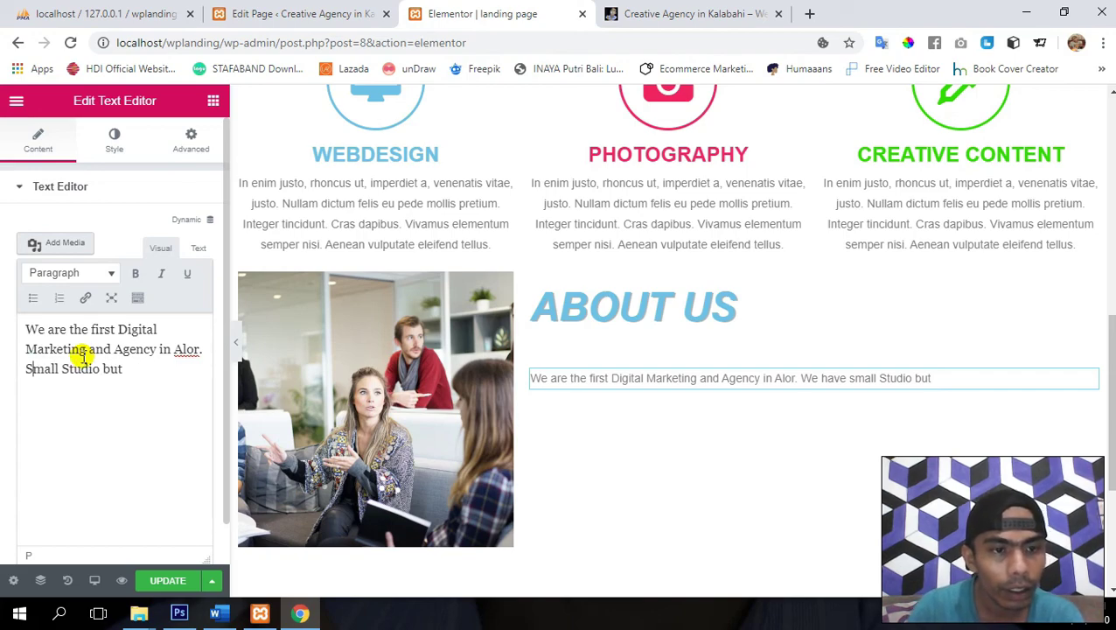
{"action": "key", "text": "End"}
{"action": "type", "text": "w"}
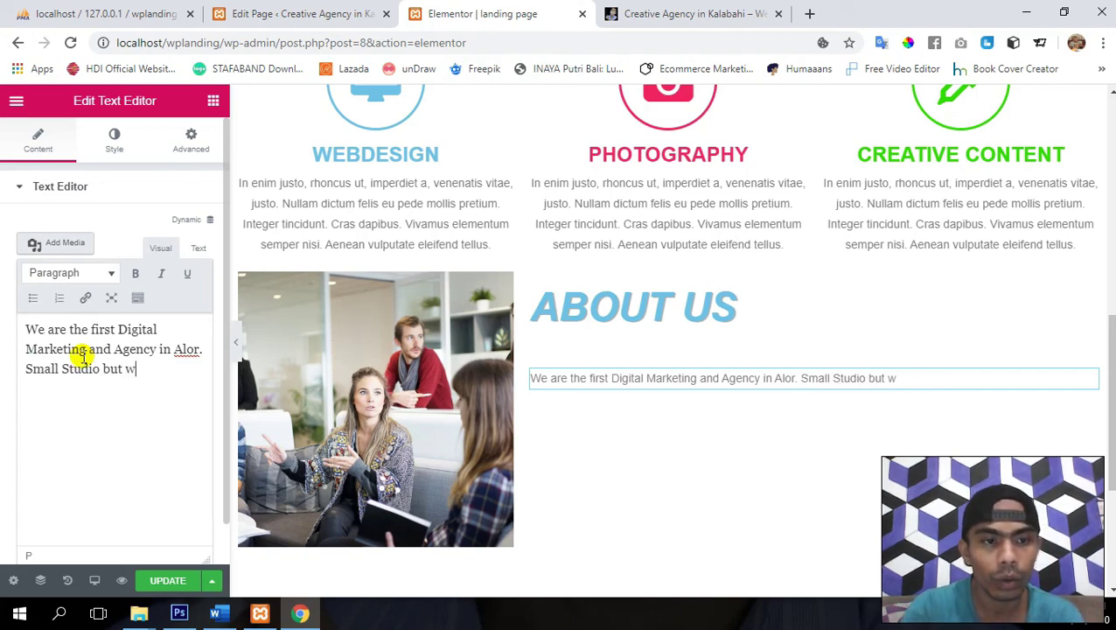
{"action": "type", "text": "e have"}
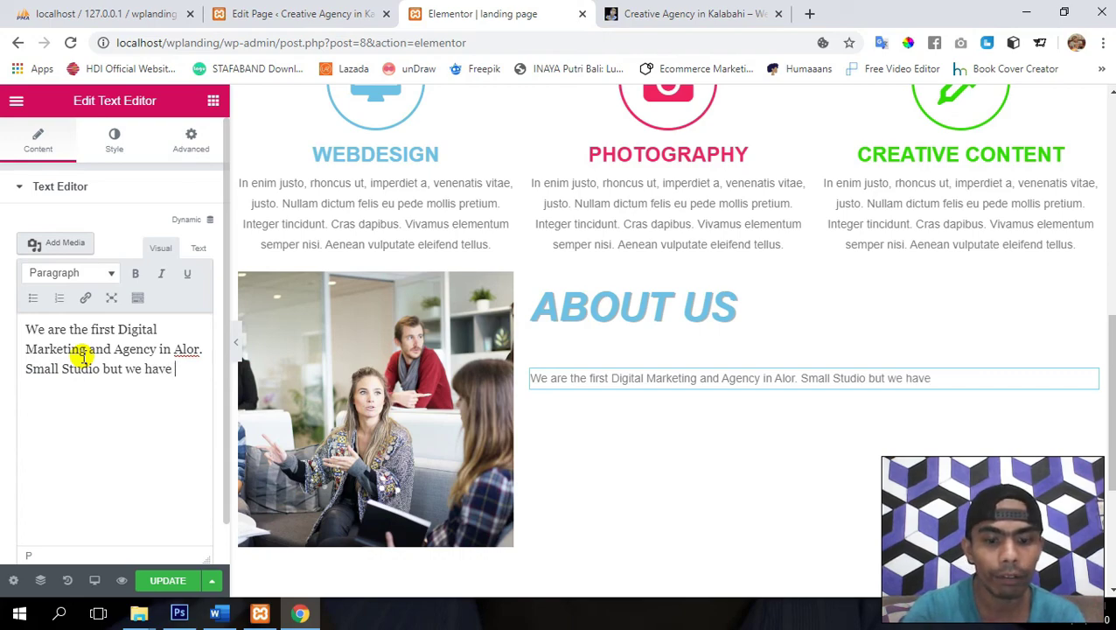
{"action": "type", "text": " gre"}
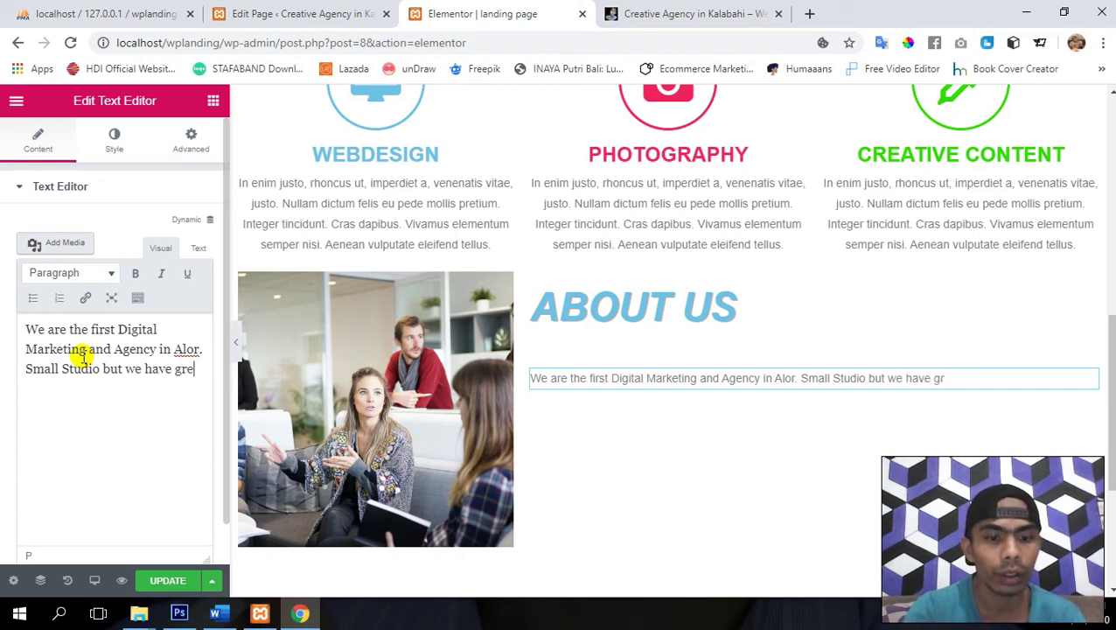
{"action": "type", "text": "at te"}
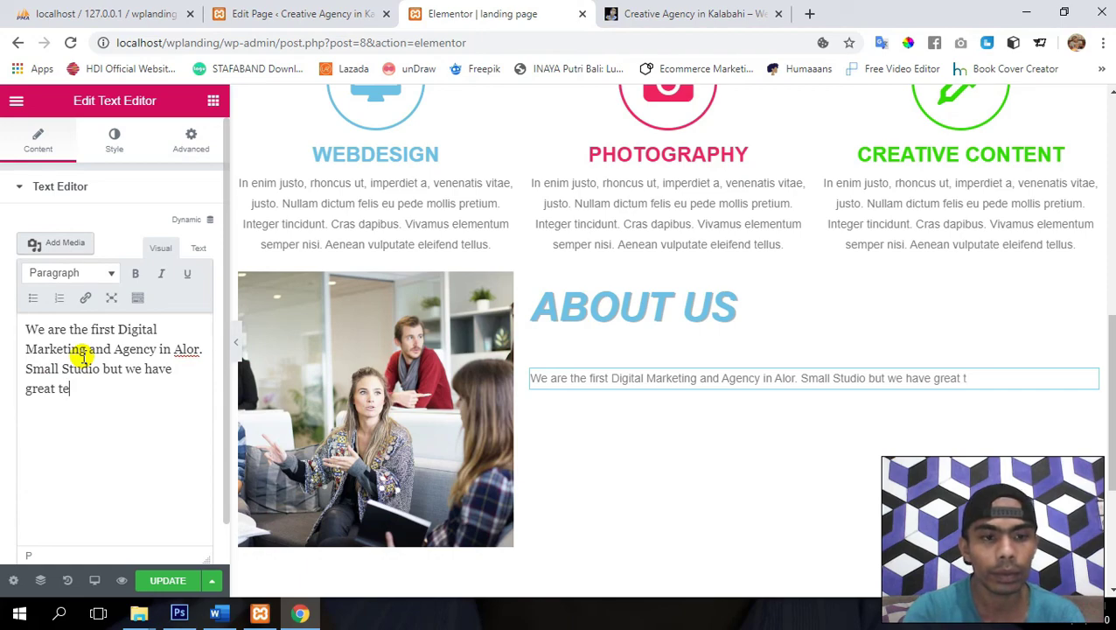
{"action": "type", "text": "am "}
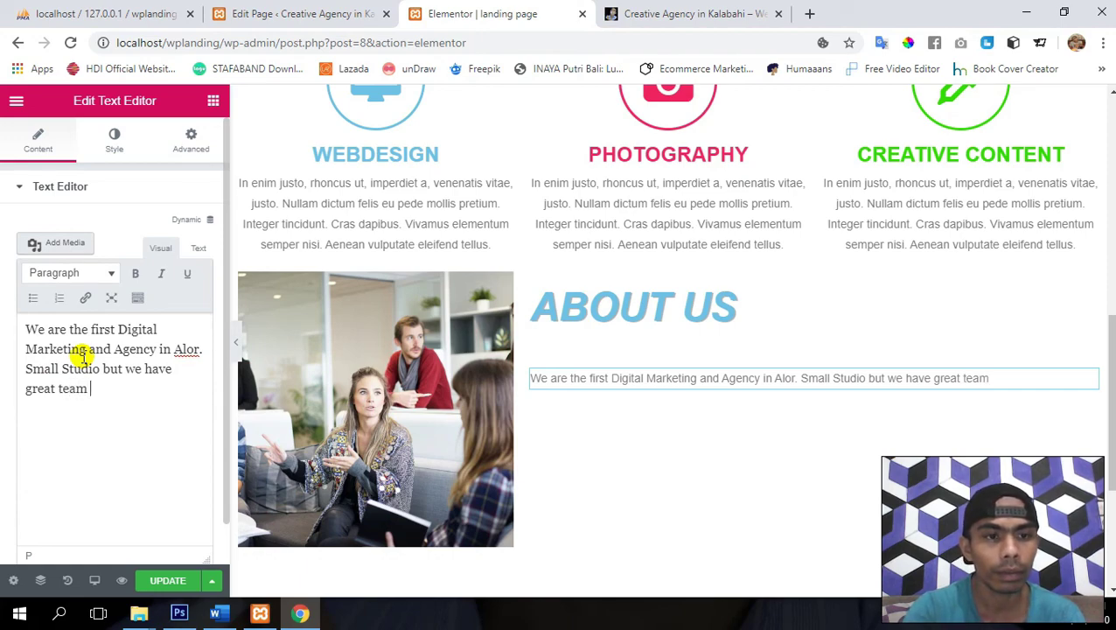
{"action": "type", "text": "and"}
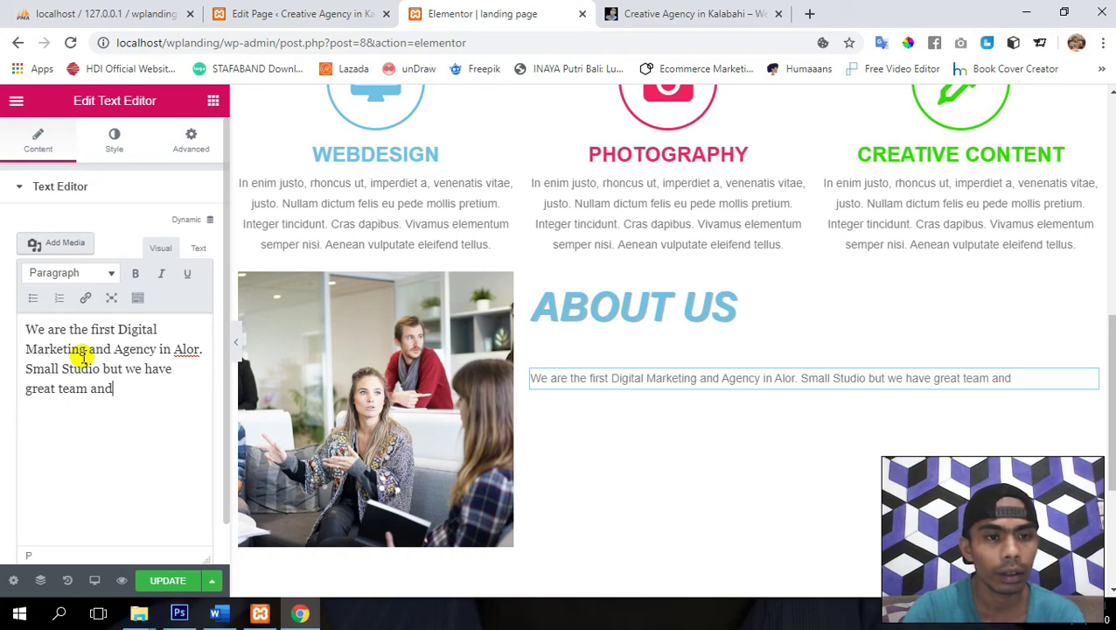
{"action": "key", "text": "BackSpace"}
{"action": "key", "text": "BackSpace"}
{"action": "key", "text": "BackSpace"}
{"action": "key", "text": "BackSpace"}
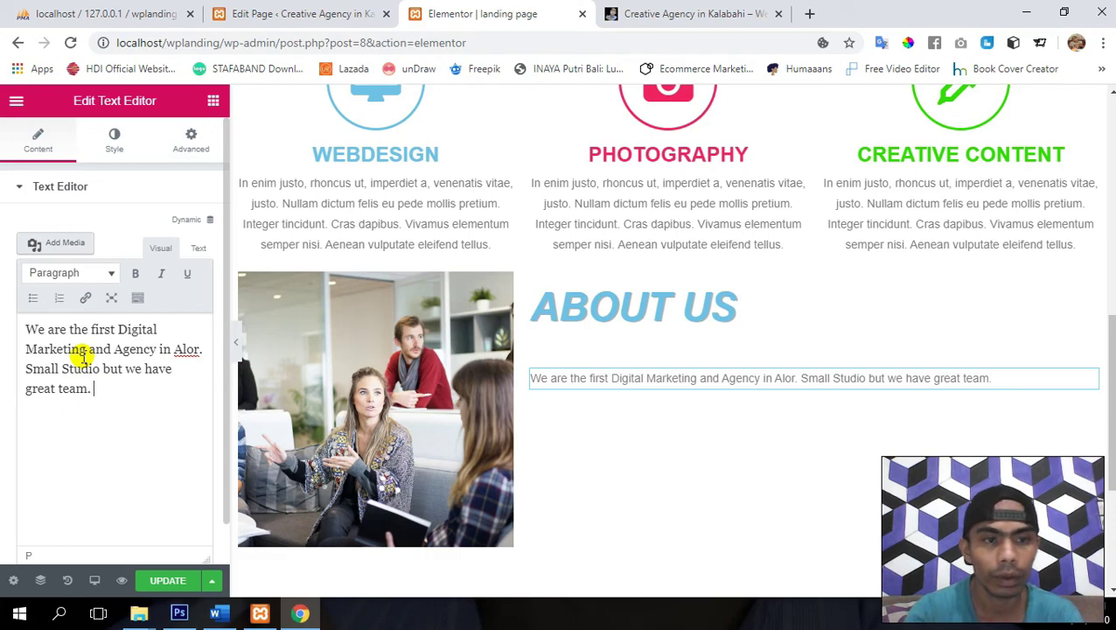
{"action": "type", "text": "We"}
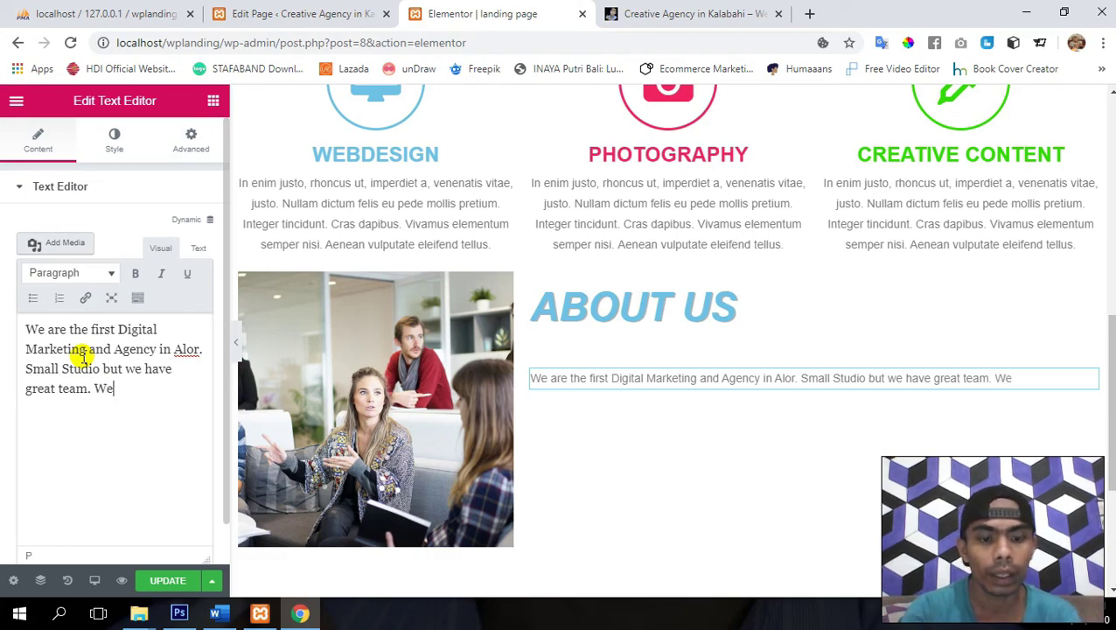
{"action": "type", "text": " give y"}
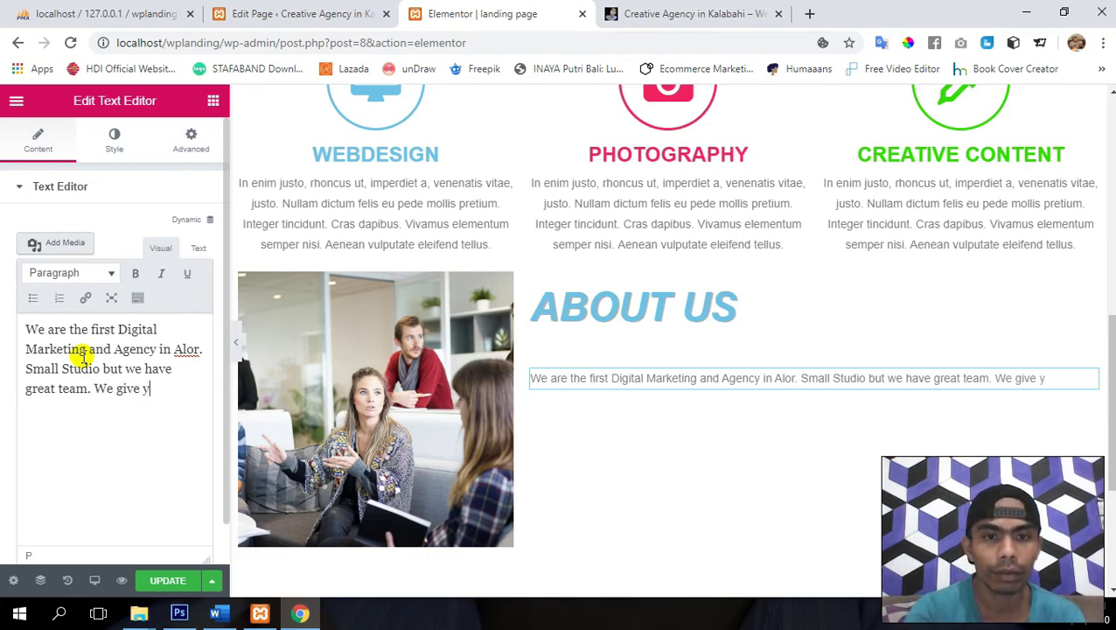
{"action": "type", "text": "ou all"}
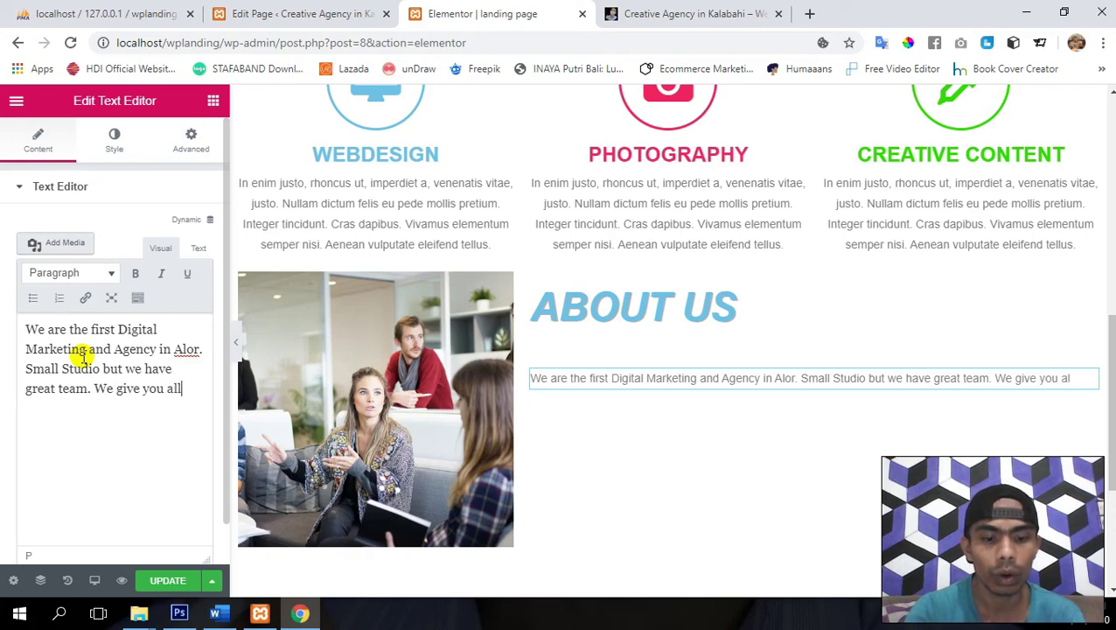
{"action": "type", "text": " in on"}
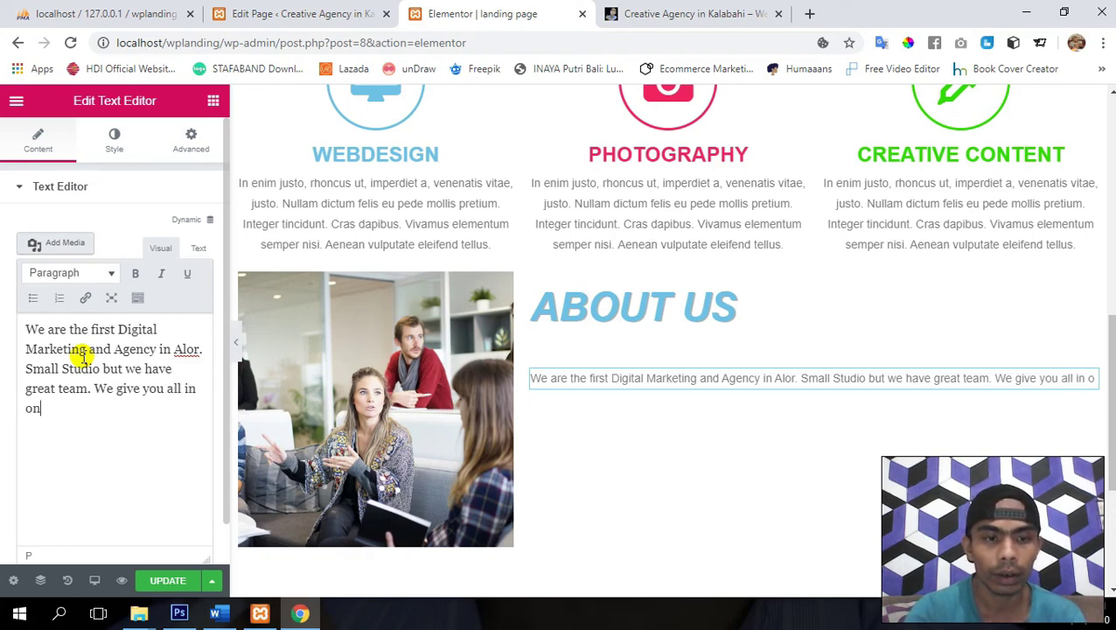
{"action": "type", "text": "e Solutio"}
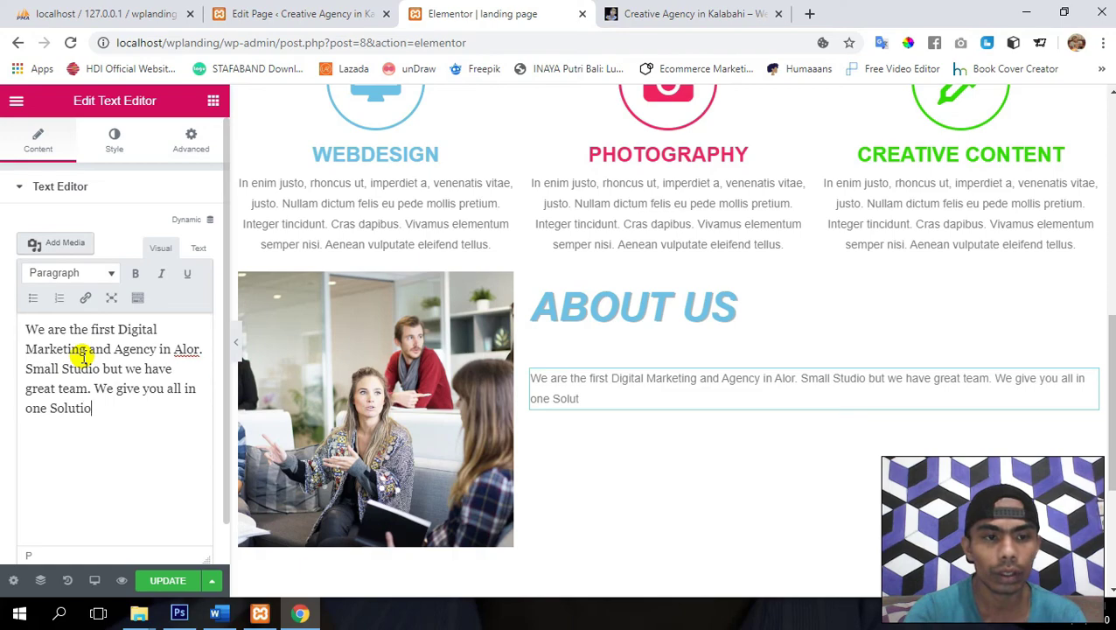
{"action": "type", "text": "n For "}
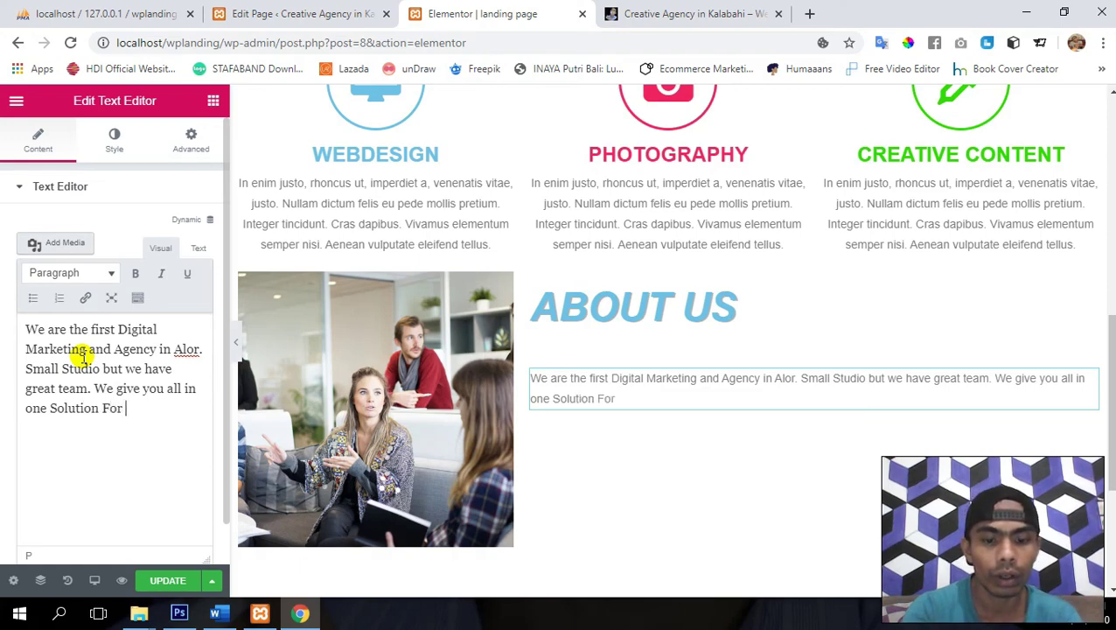
{"action": "type", "text": "You"}
{"action": "key", "text": "BackSpace"}
{"action": "key", "text": "BackSpace"}
{"action": "key", "text": "BackSpace"}
{"action": "key", "text": "BackSpace"}
{"action": "key", "text": "BackSpace"}
{"action": "key", "text": "BackSpace"}
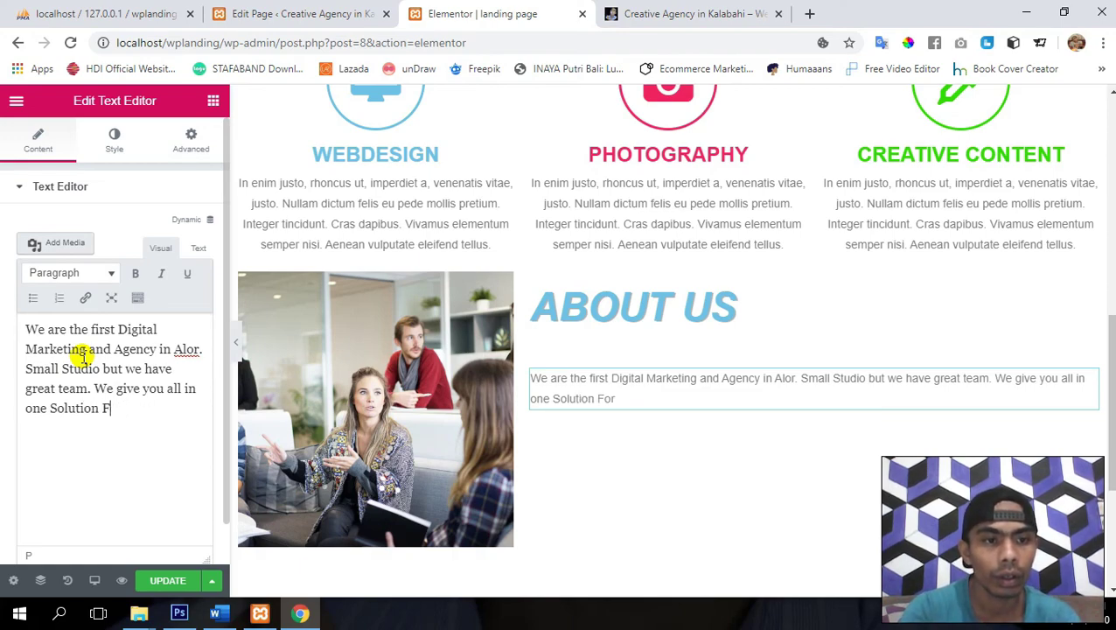
{"action": "key", "text": "BackSpace"}
{"action": "type", "text": "for your Bu"}
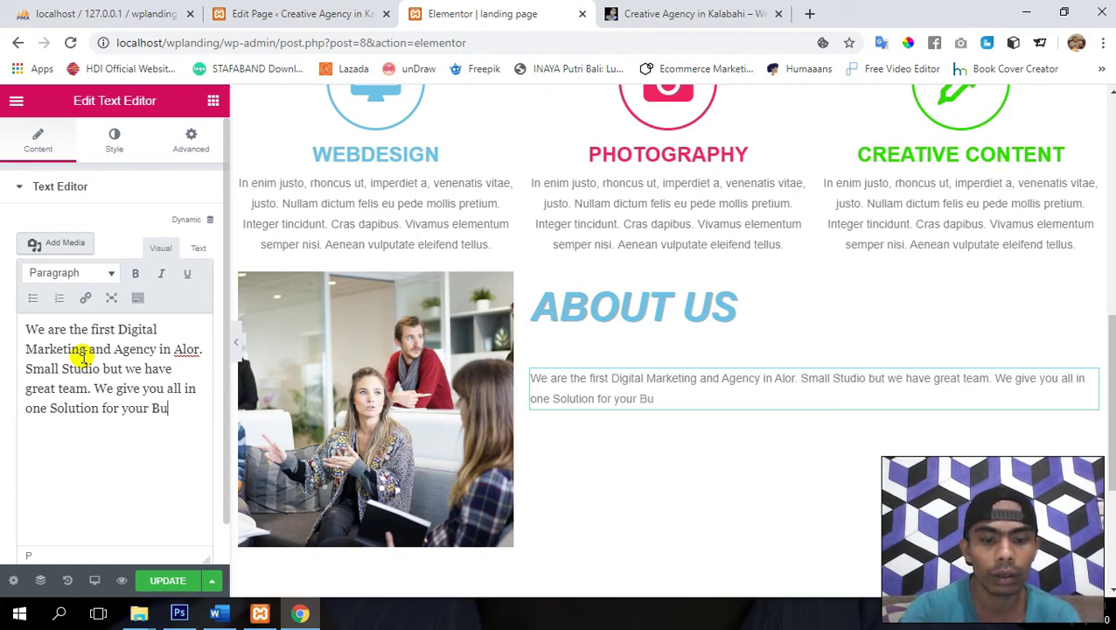
{"action": "key", "text": "BackSpace"}
{"action": "key", "text": "BackSpace"}
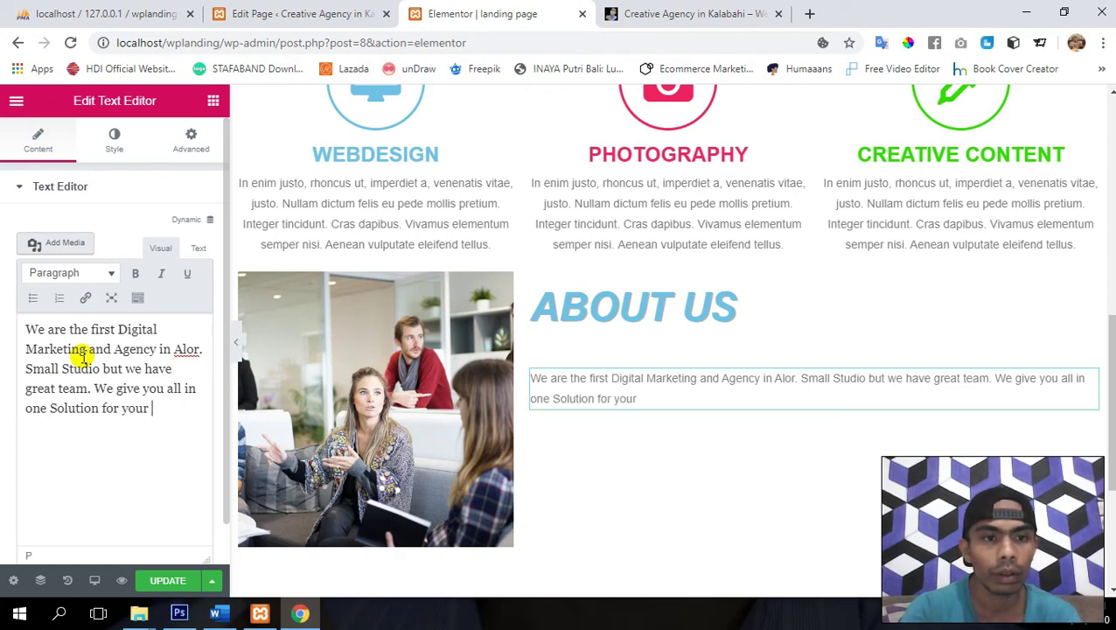
{"action": "type", "text": "Company"}
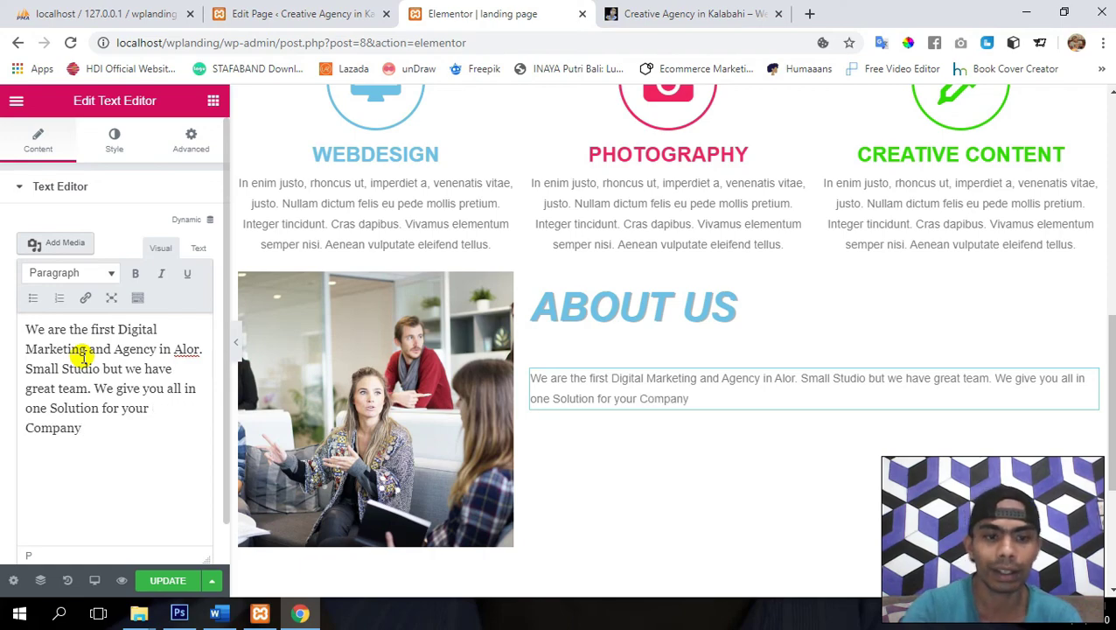
{"action": "type", "text": "."}
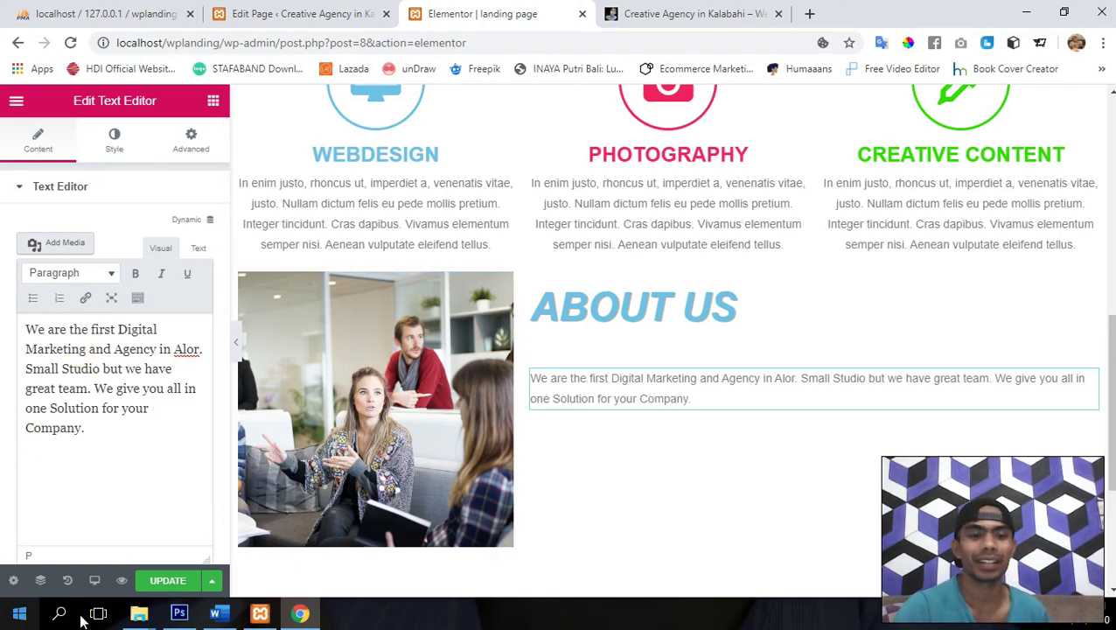
- Update the page with the finished paragraph and put the cursor back after 'Company.'
{"action": "left_click", "coordinate": [168, 580]}
{"action": "scroll", "coordinate": [449, 439], "scroll_direction": "up", "scroll_amount": 3}
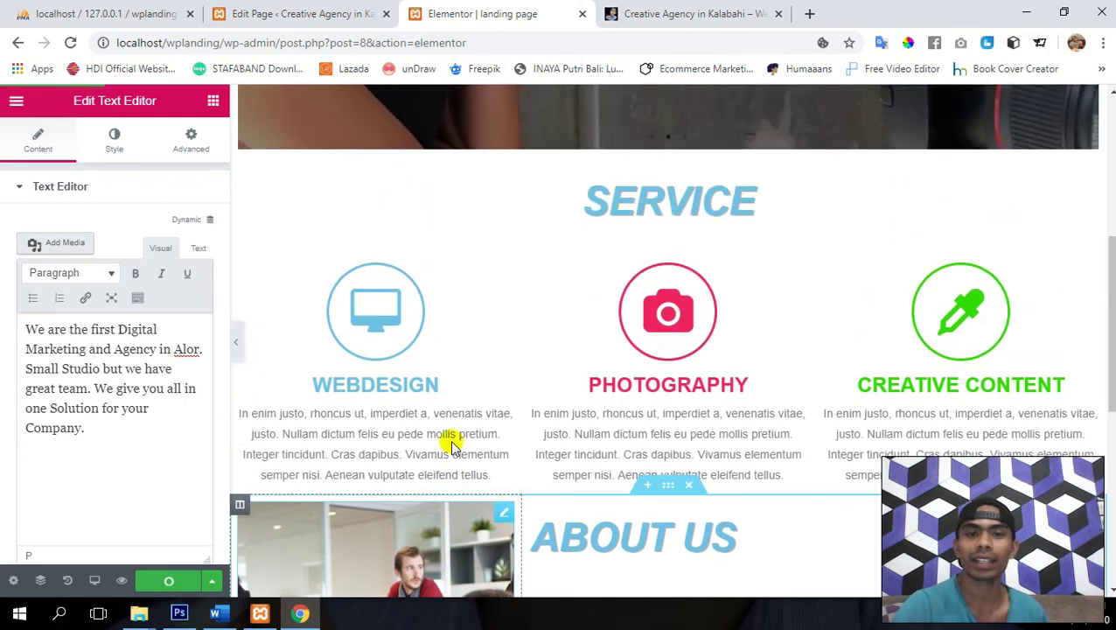
{"action": "scroll", "coordinate": [451, 442], "scroll_direction": "up", "scroll_amount": 5}
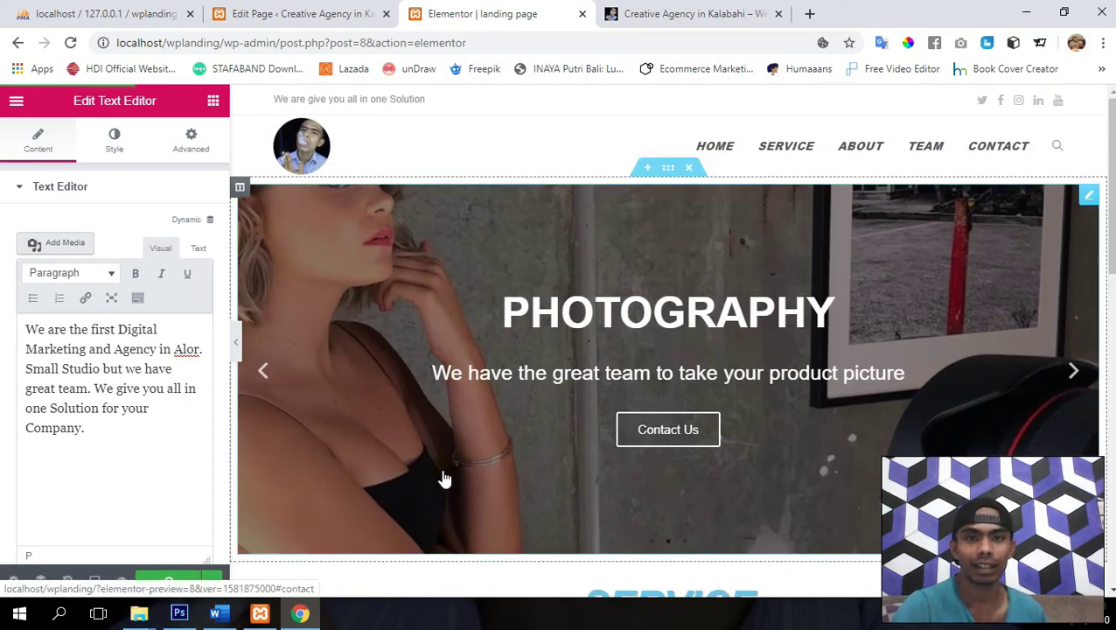
{"action": "scroll", "coordinate": [445, 479], "scroll_direction": "down", "scroll_amount": 10}
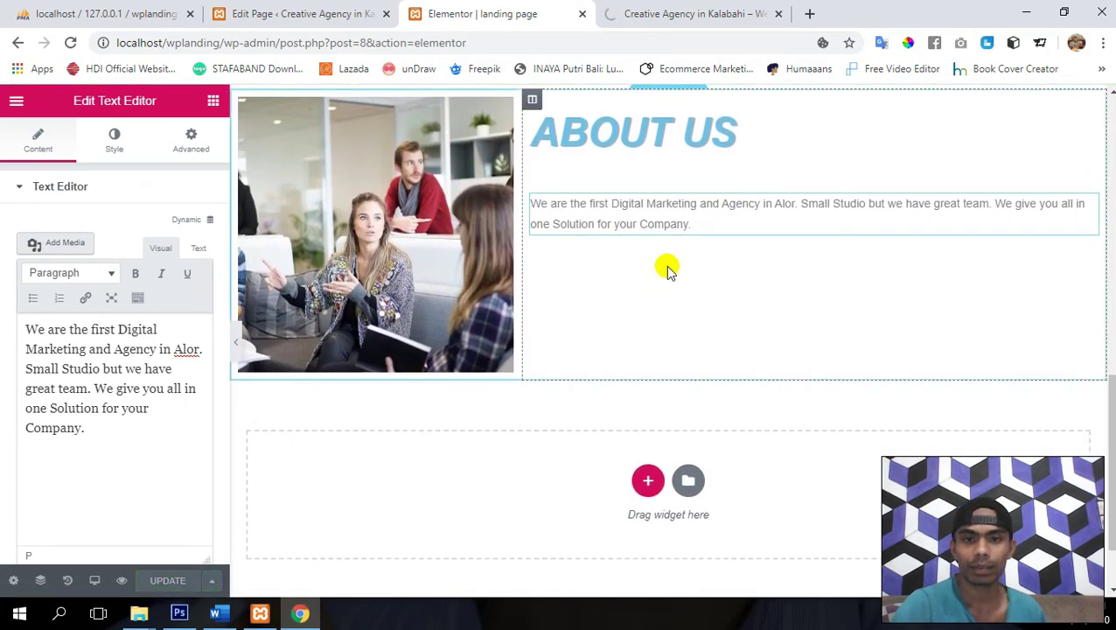
{"action": "left_click", "coordinate": [104, 432]}
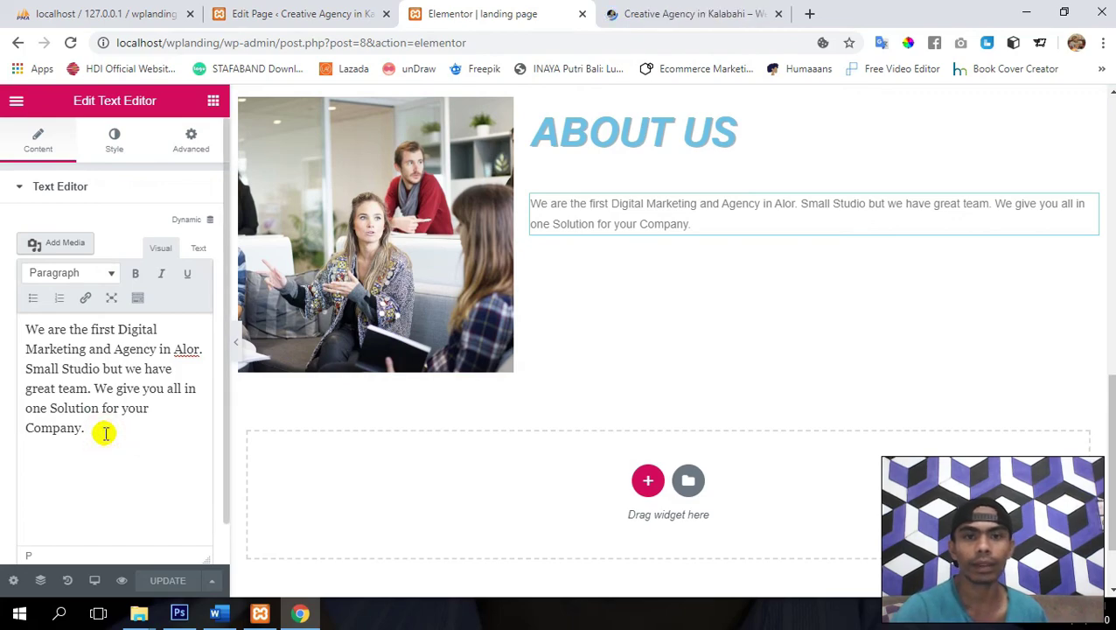
- Add a 'Get in Contact With us' line below the paragraph, format it as Heading 2, and update
{"action": "key", "text": "Return"}
{"action": "type", "text": "Lets"}
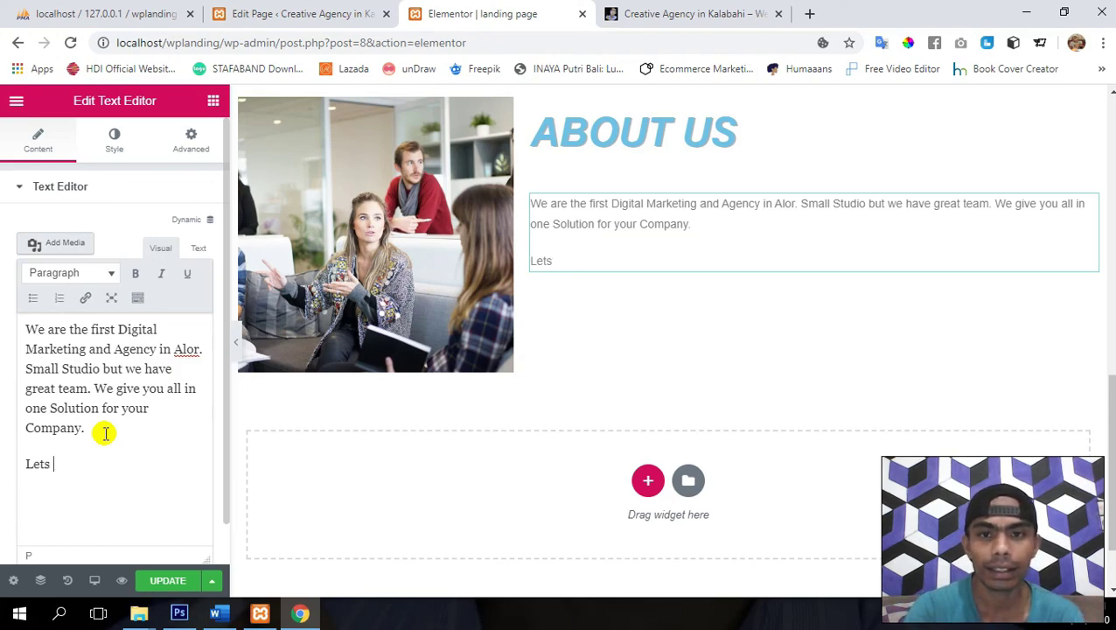
{"action": "key", "text": "shift+Home"}
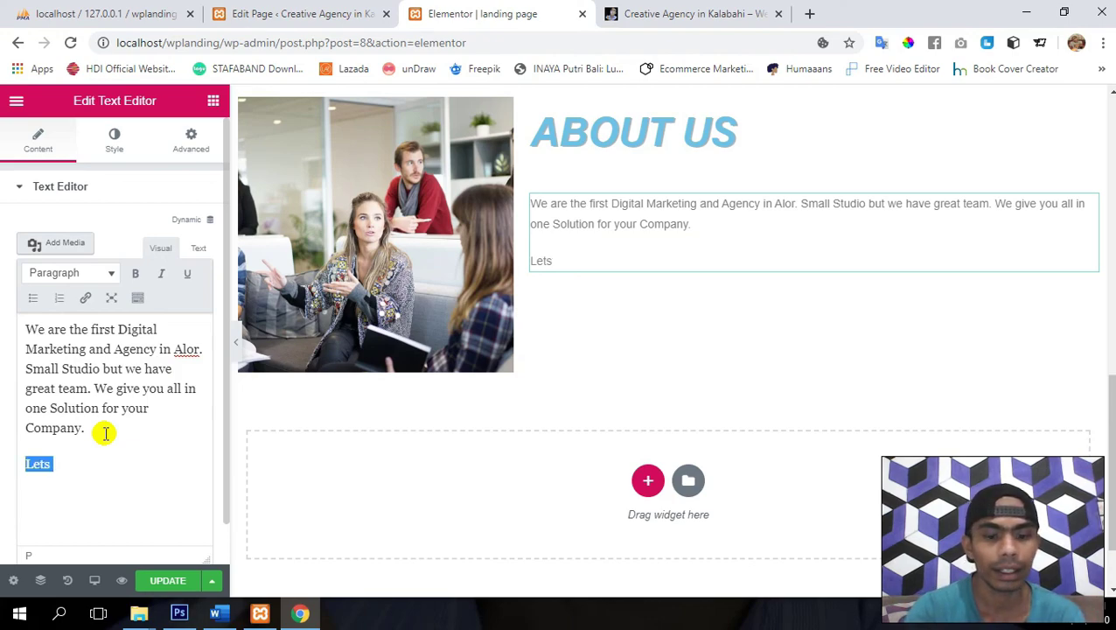
{"action": "type", "text": "g"}
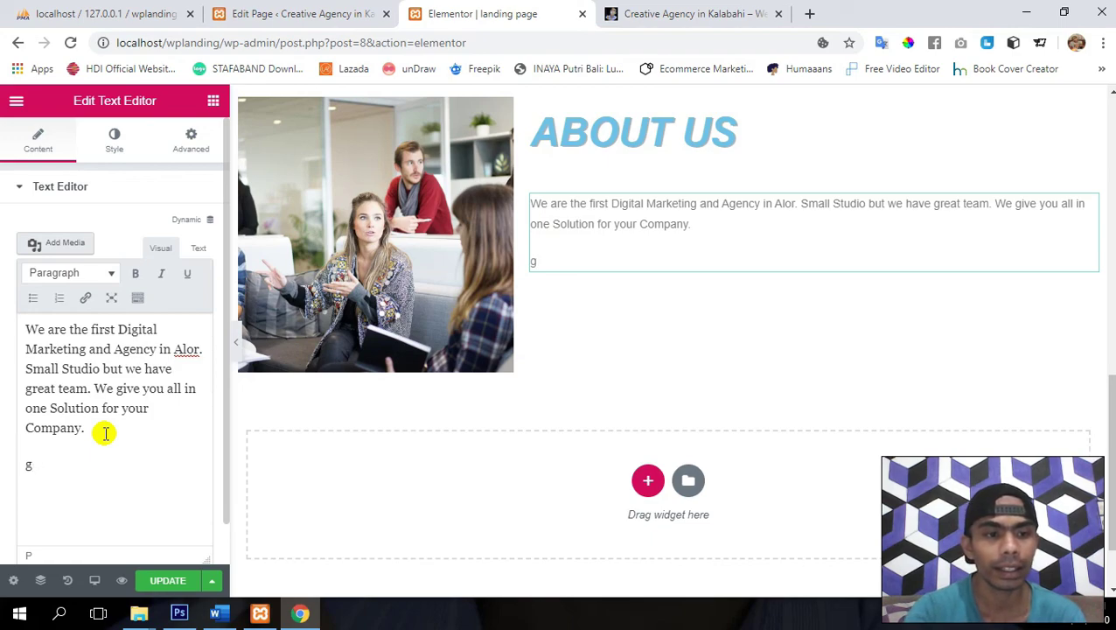
{"action": "type", "text": "etGe"}
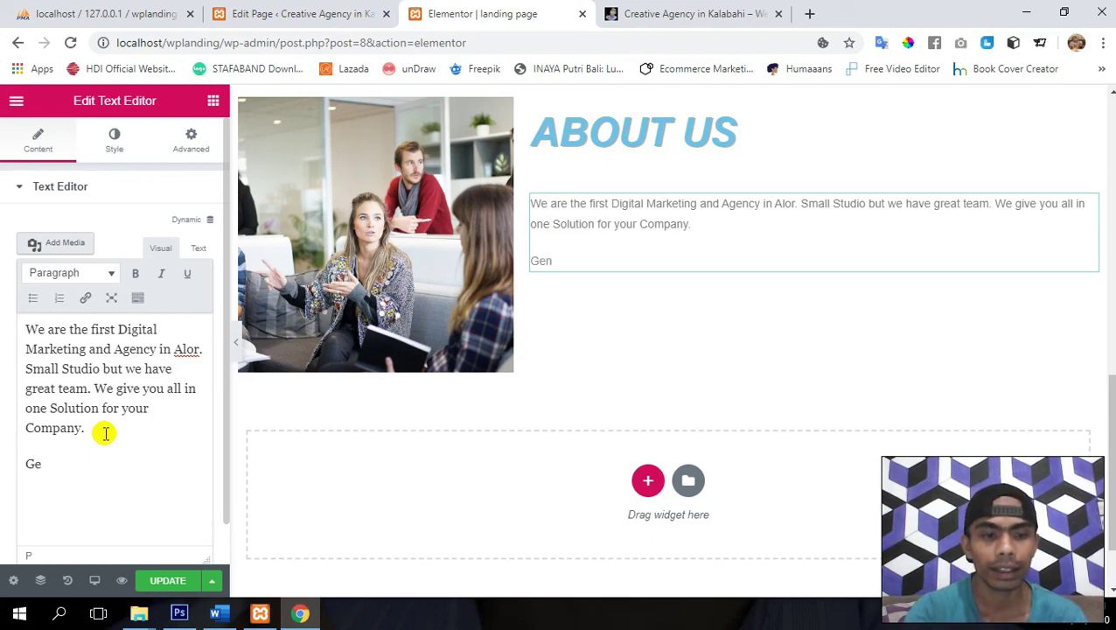
{"action": "type", "text": "nCn"}
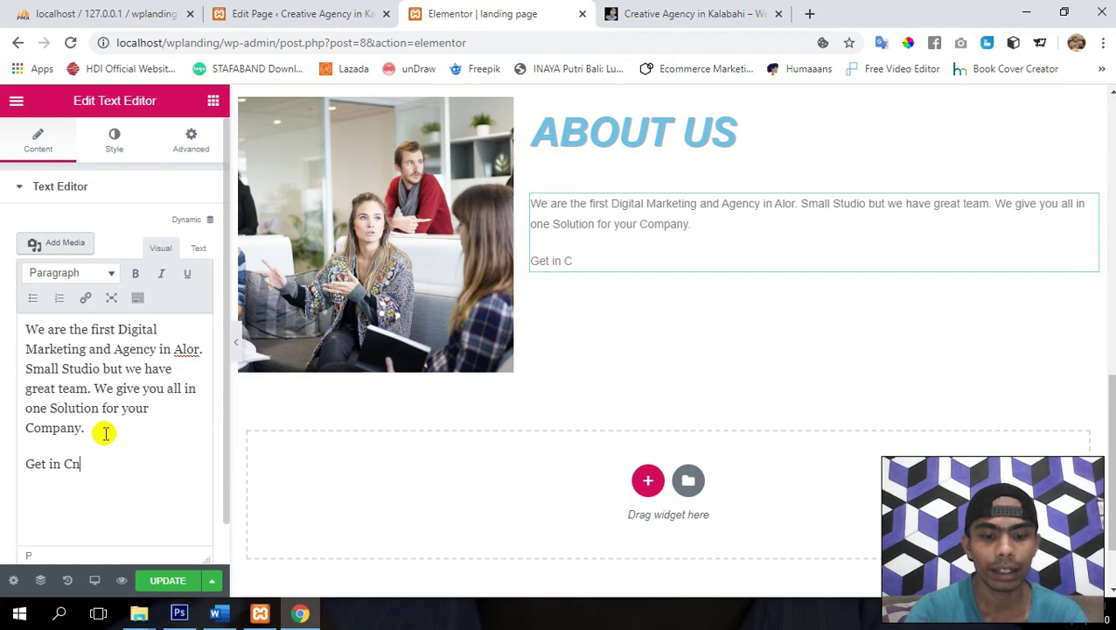
{"action": "key", "text": "BackSpace"}
{"action": "type", "text": "on"}
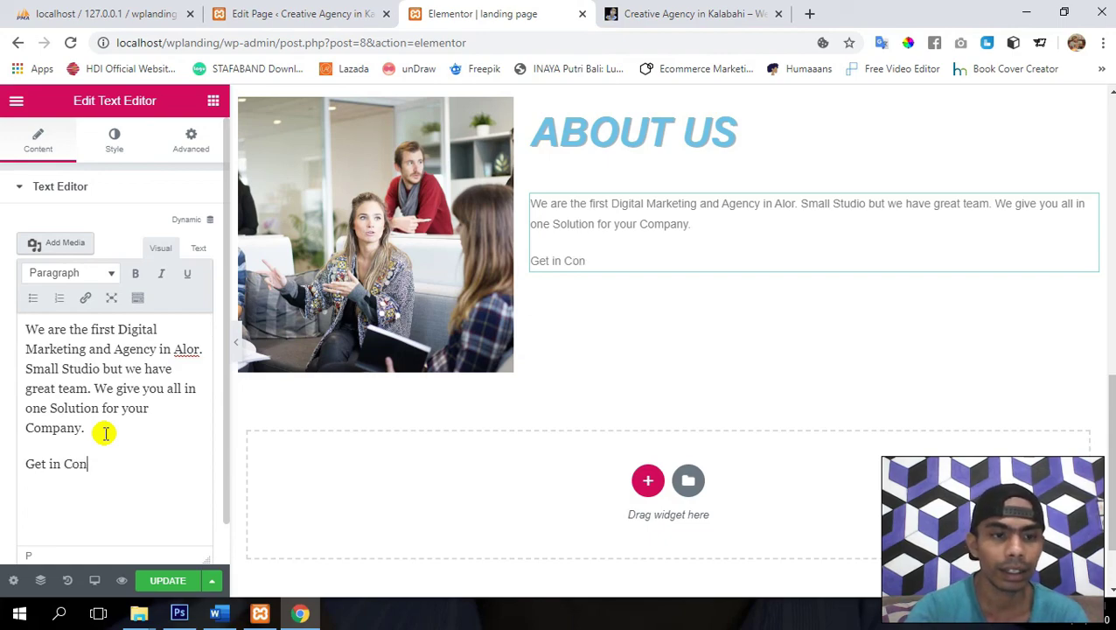
{"action": "type", "text": "tact Wi"}
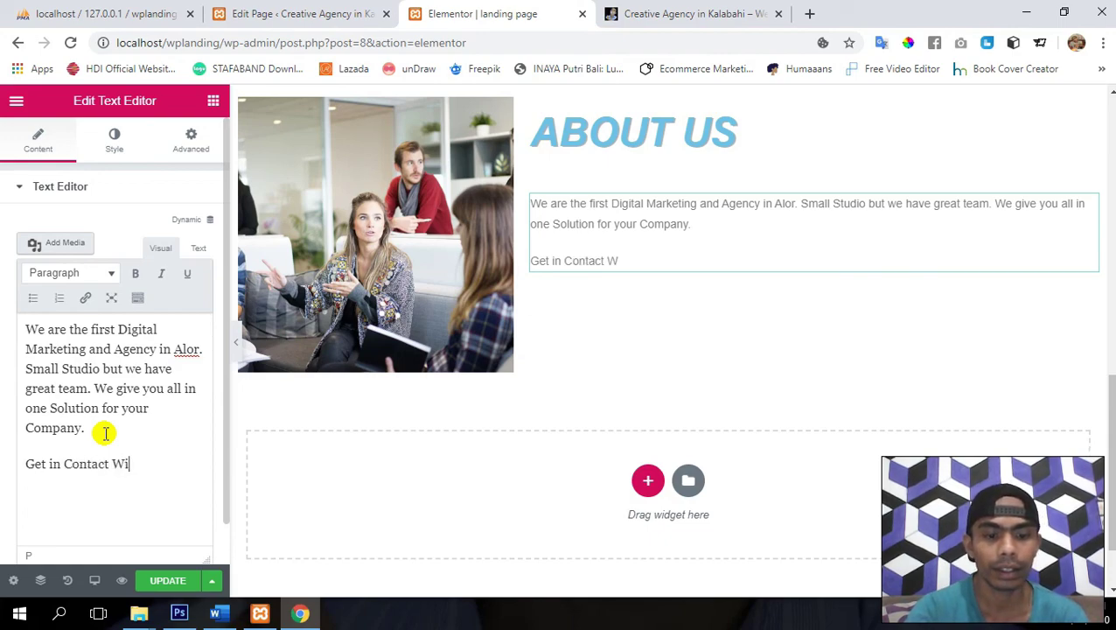
{"action": "type", "text": "th us"}
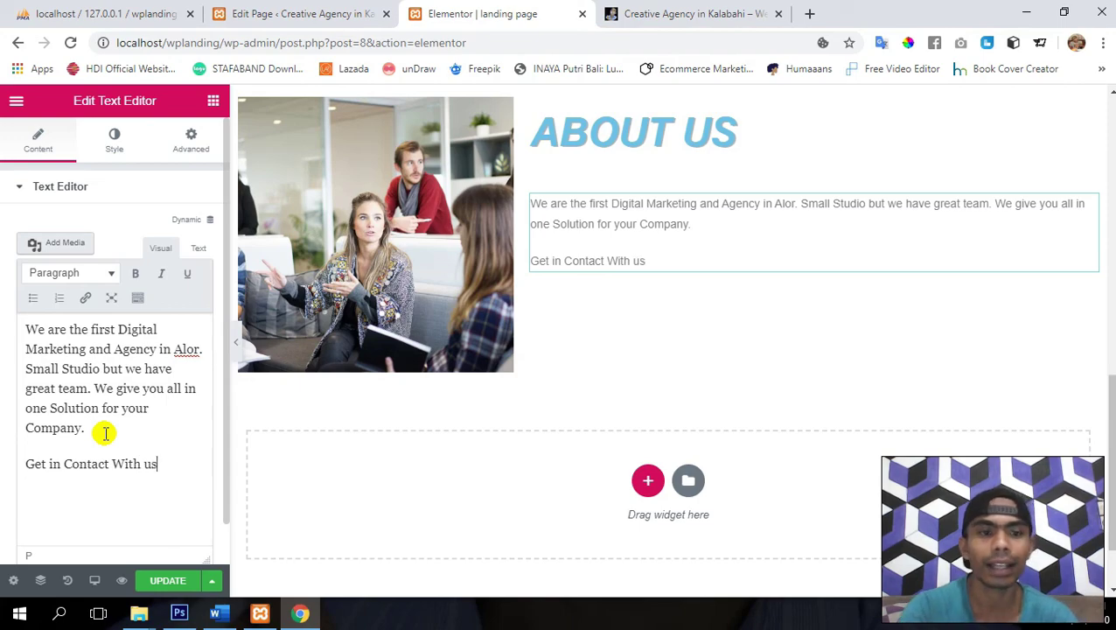
{"action": "left_click", "coordinate": [81, 278]}
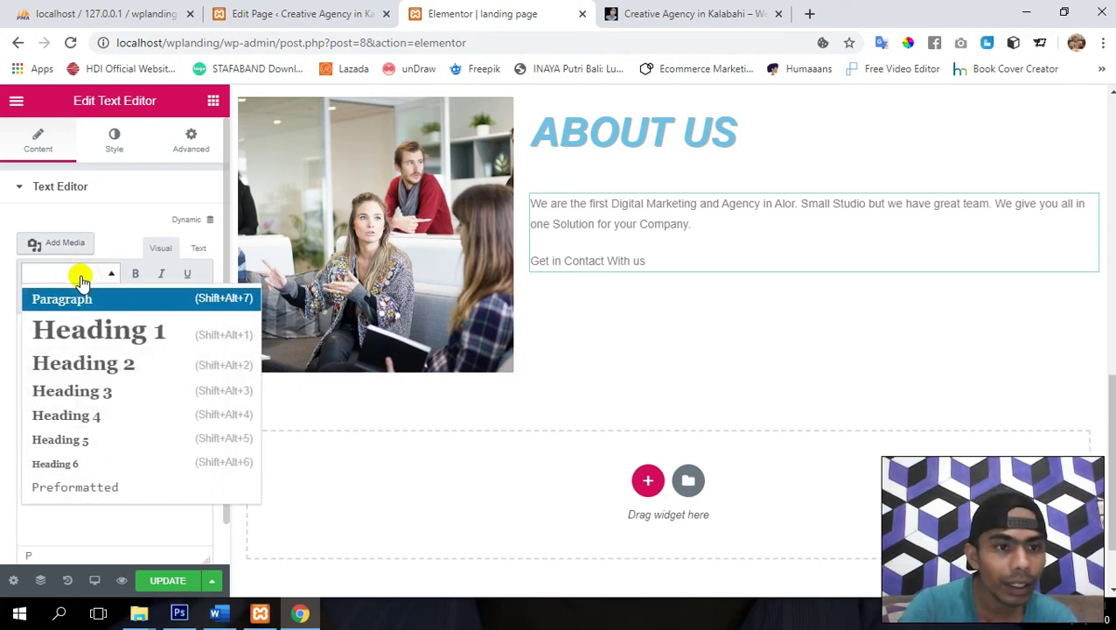
{"action": "left_click", "coordinate": [83, 371]}
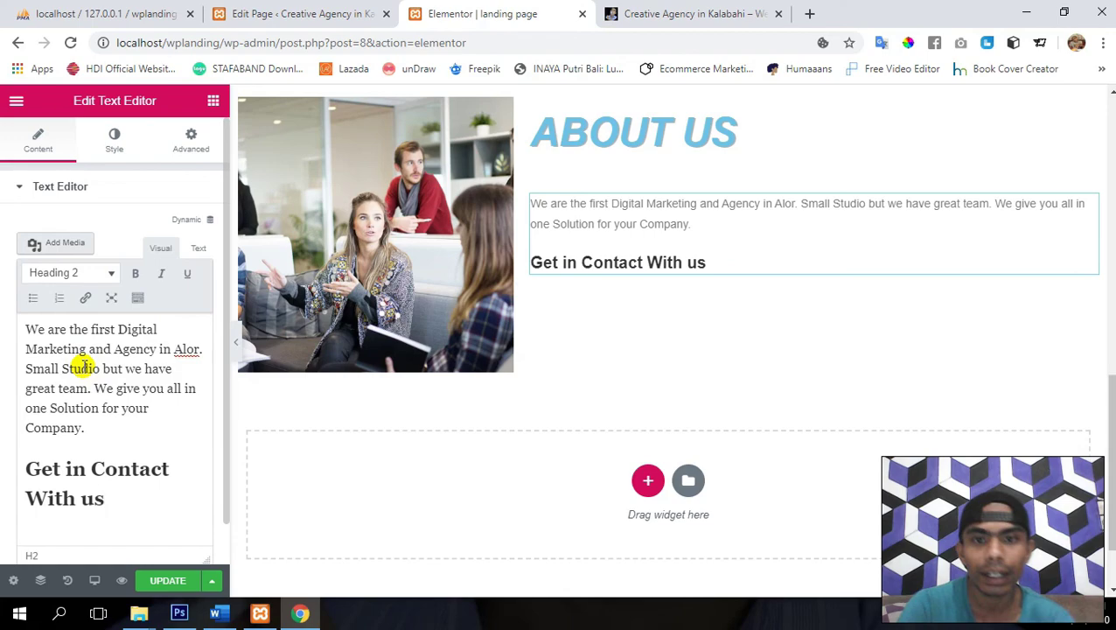
{"action": "left_click", "coordinate": [170, 580]}
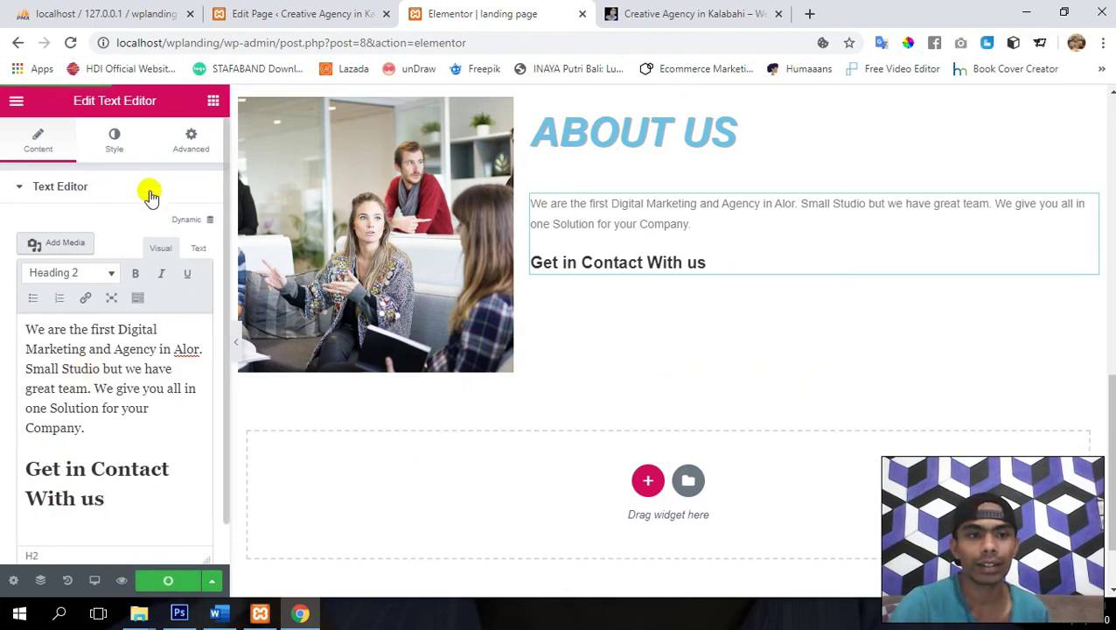
- Set the About Us paragraph's typography size to 25 px
{"action": "left_click", "coordinate": [117, 144]}
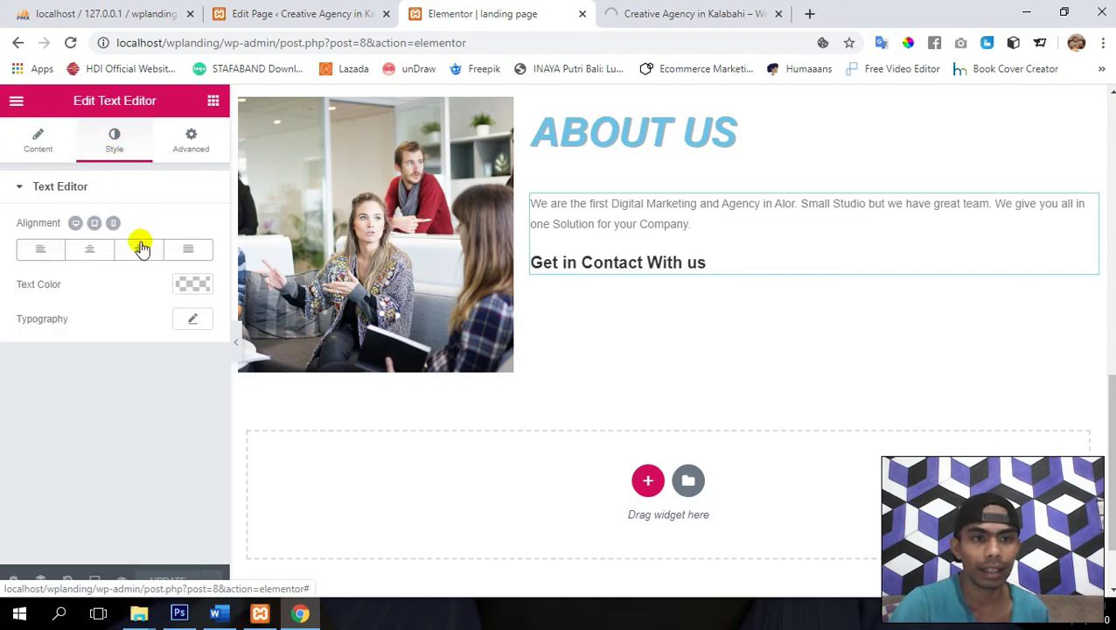
{"action": "left_click", "coordinate": [194, 319]}
{"action": "left_click_drag", "start_coordinate": [31, 422], "coordinate": [44, 430]}
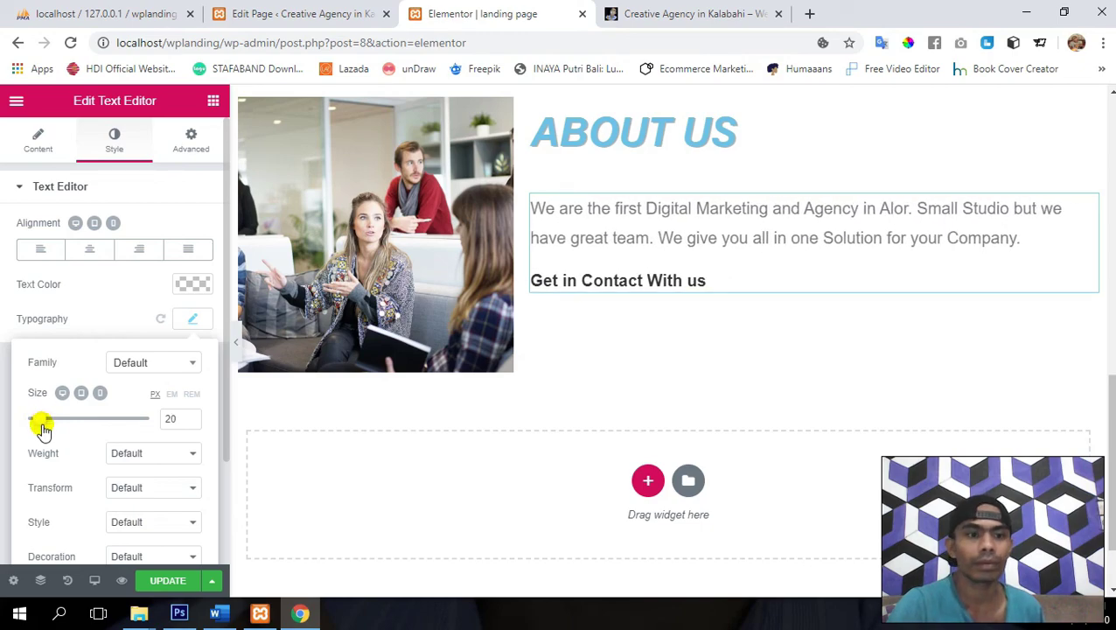
{"action": "left_click", "coordinate": [193, 415]}
{"action": "left_click", "coordinate": [193, 414]}
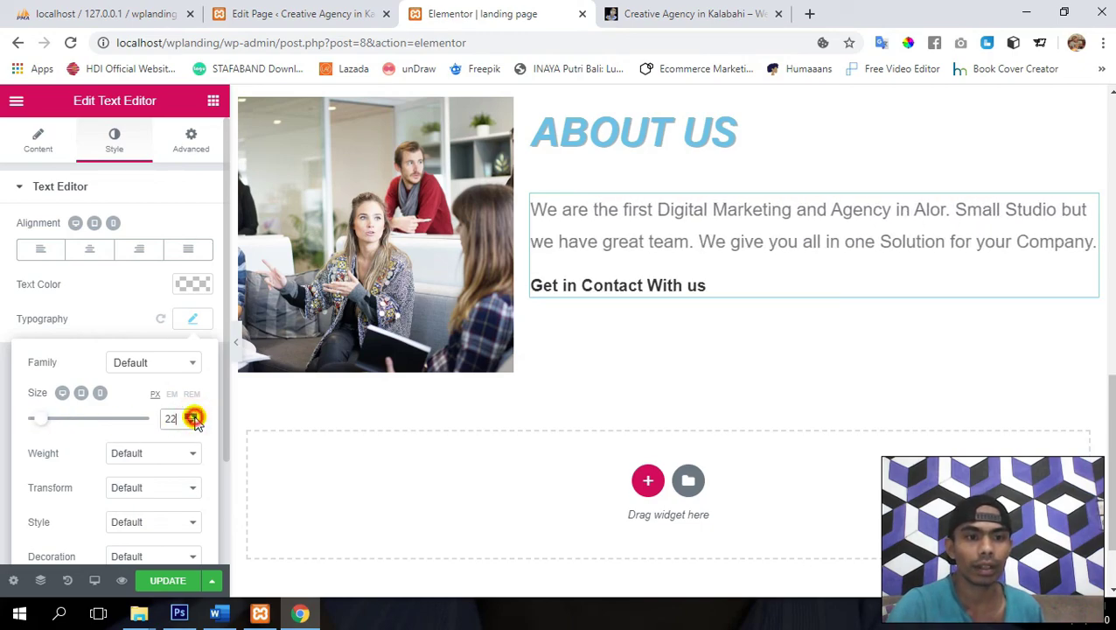
{"action": "left_click", "coordinate": [193, 415]}
{"action": "left_click", "coordinate": [194, 414]}
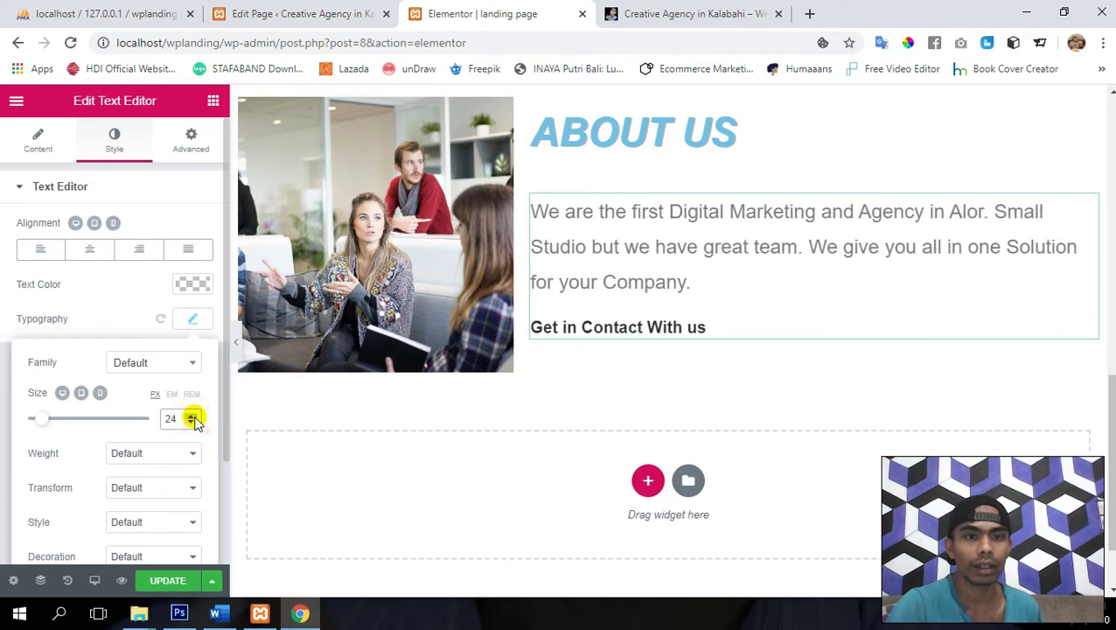
{"action": "left_click", "coordinate": [194, 415]}
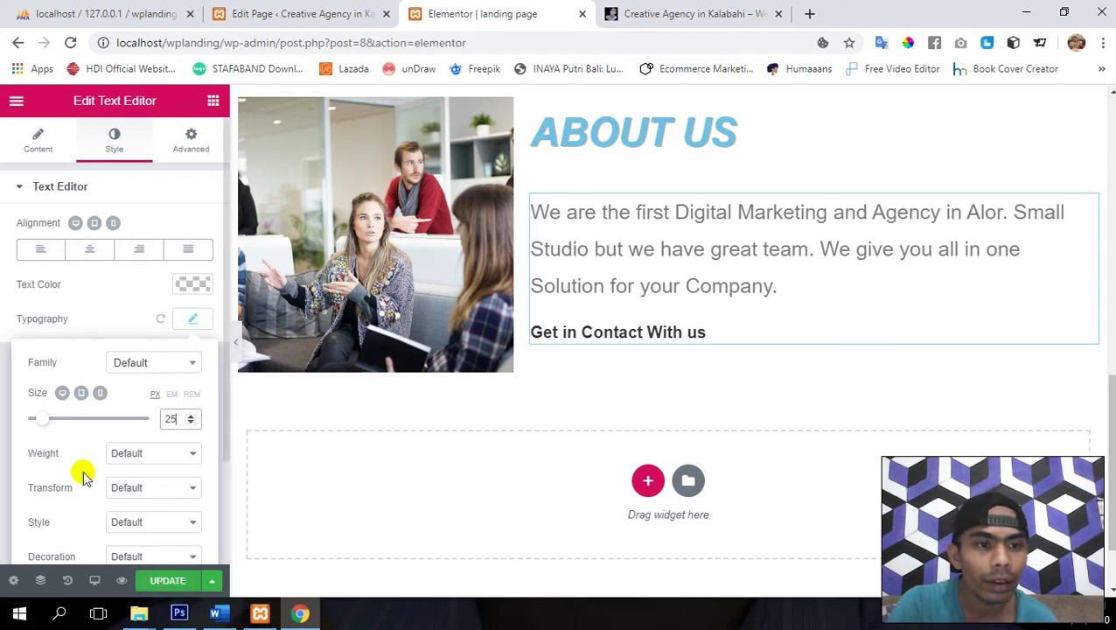
- Adjust the letter spacing, tighten line height to 1.2 em, and update the page
{"action": "left_click", "coordinate": [182, 320]}
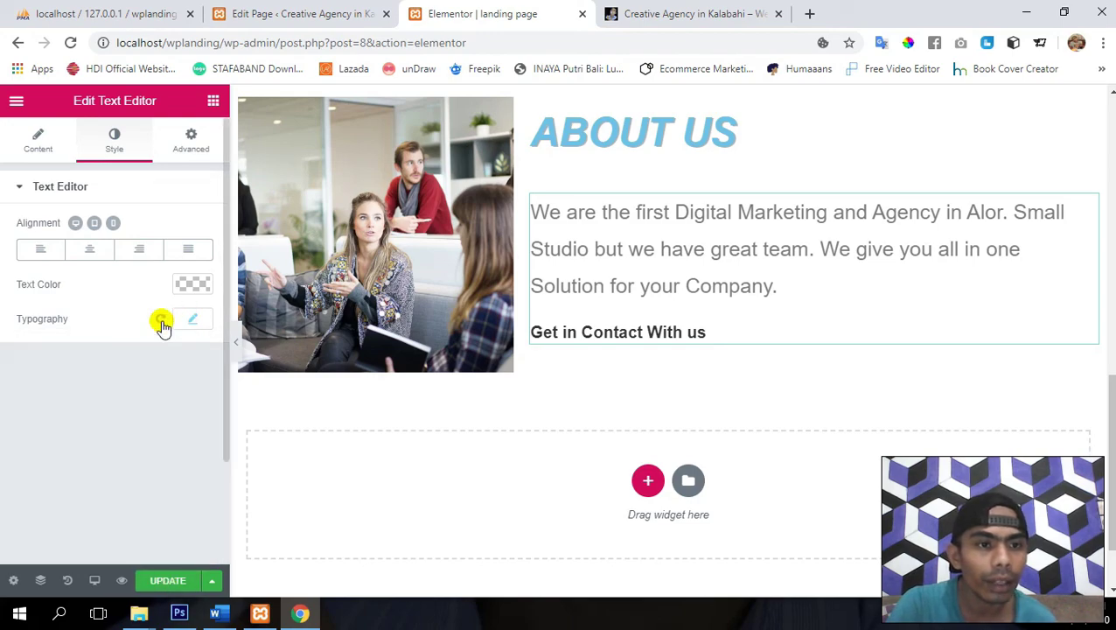
{"action": "left_click", "coordinate": [189, 319]}
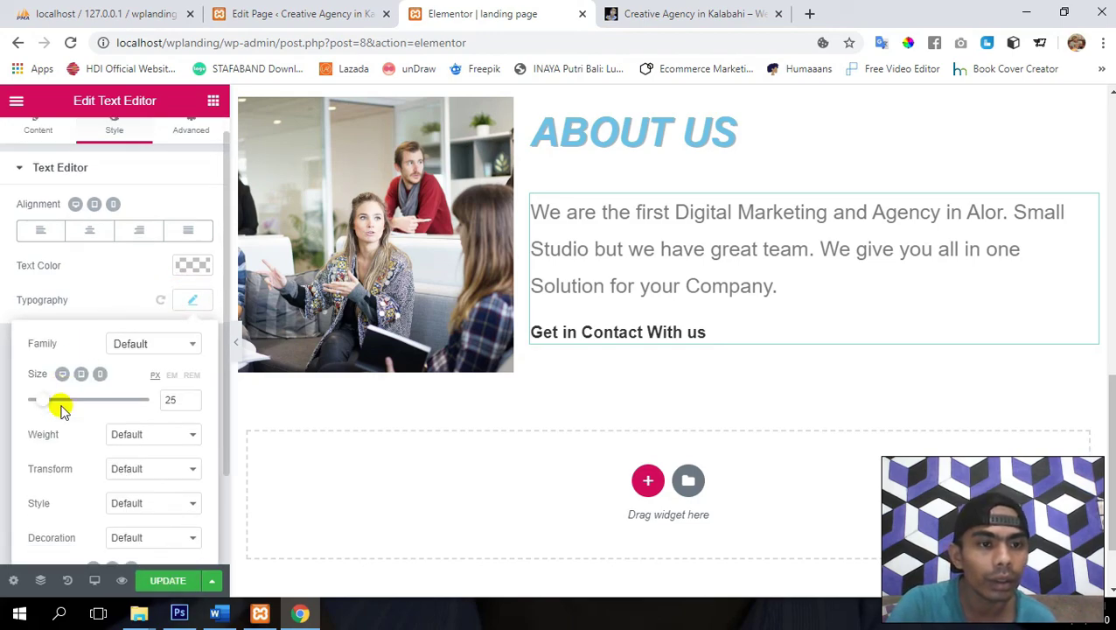
{"action": "scroll", "coordinate": [62, 408], "scroll_direction": "down", "scroll_amount": 2}
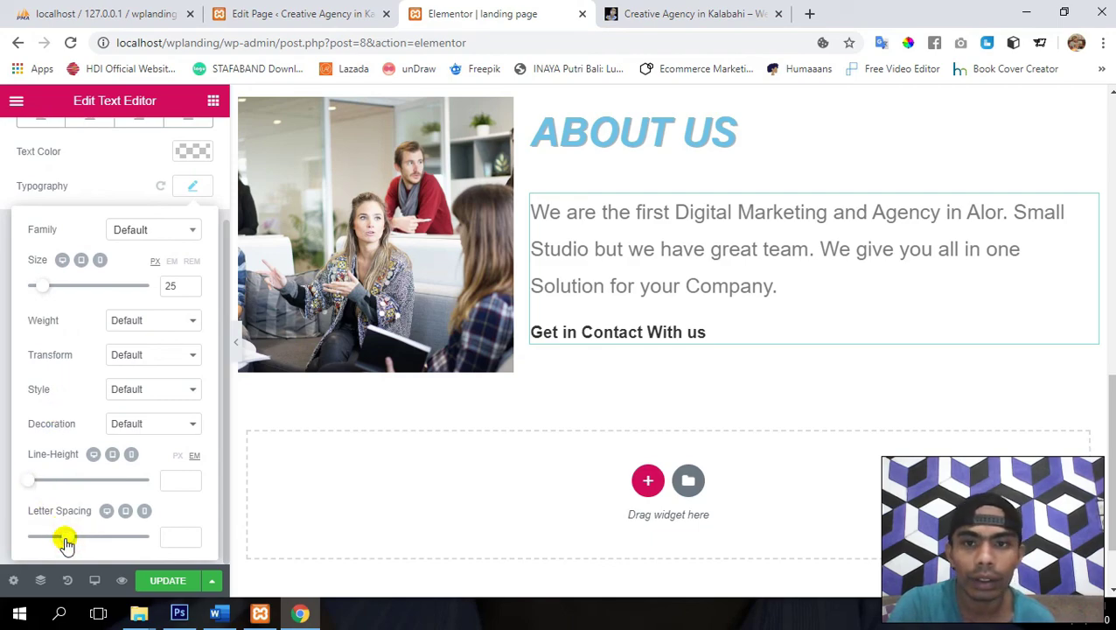
{"action": "mouse_move", "coordinate": [66, 542]}
{"action": "left_mouse_down"}
{"action": "mouse_move", "coordinate": [55, 538]}
{"action": "mouse_move", "coordinate": [68, 536]}
{"action": "left_mouse_up"}
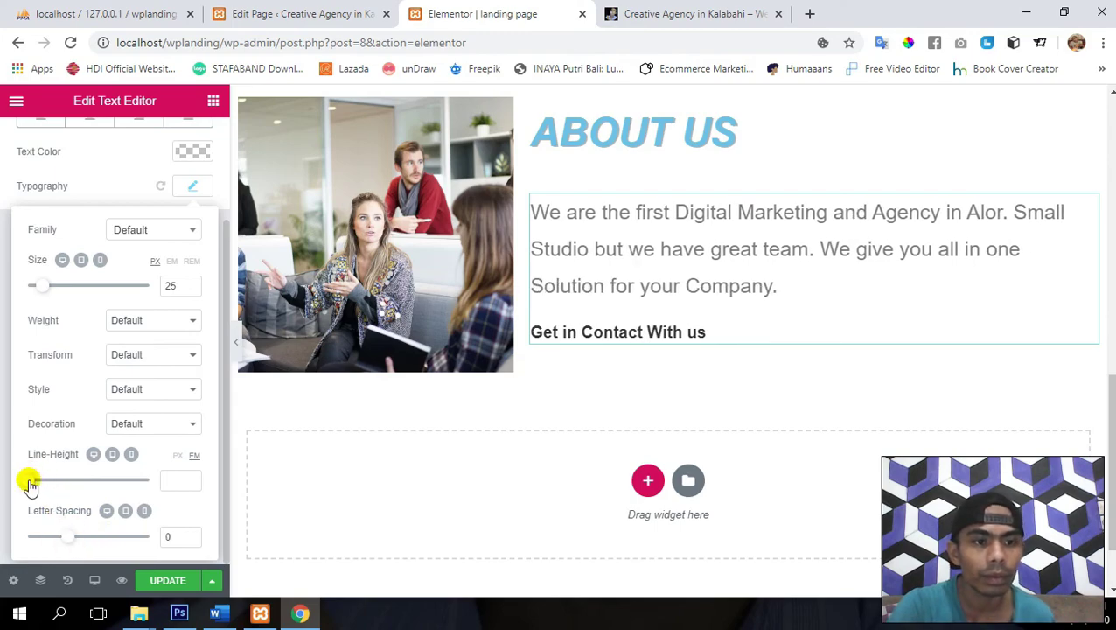
{"action": "left_click_drag", "start_coordinate": [30, 484], "coordinate": [37, 487]}
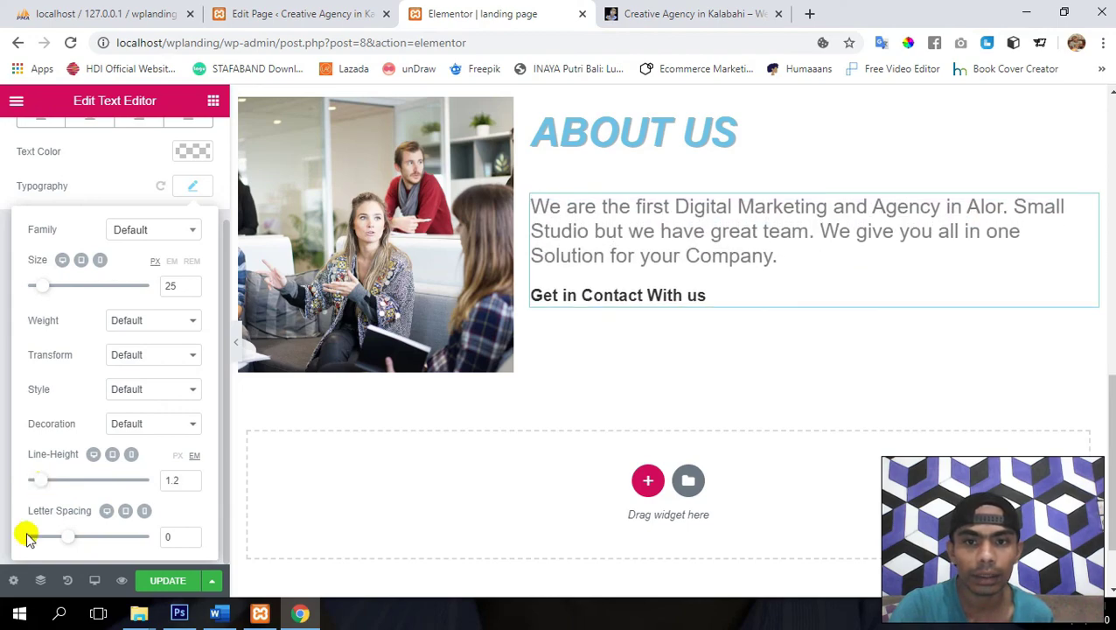
{"action": "left_click", "coordinate": [167, 580]}
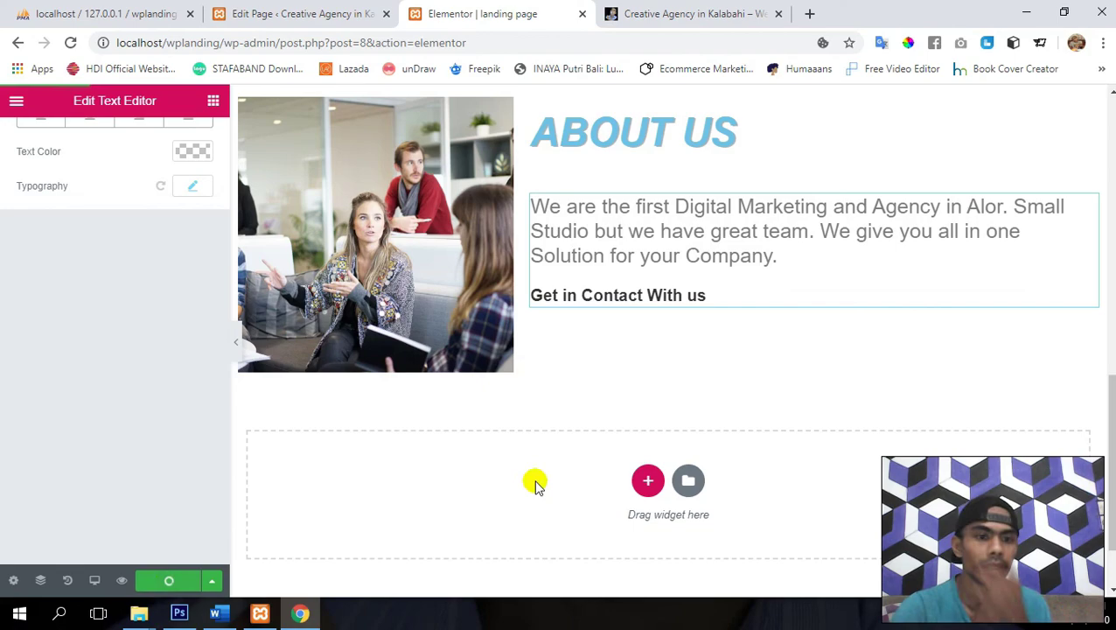
- Drag a Button widget from the Elements panel under the 'Get in Contact With us' line
{"action": "scroll", "coordinate": [536, 483], "scroll_direction": "up", "scroll_amount": 3}
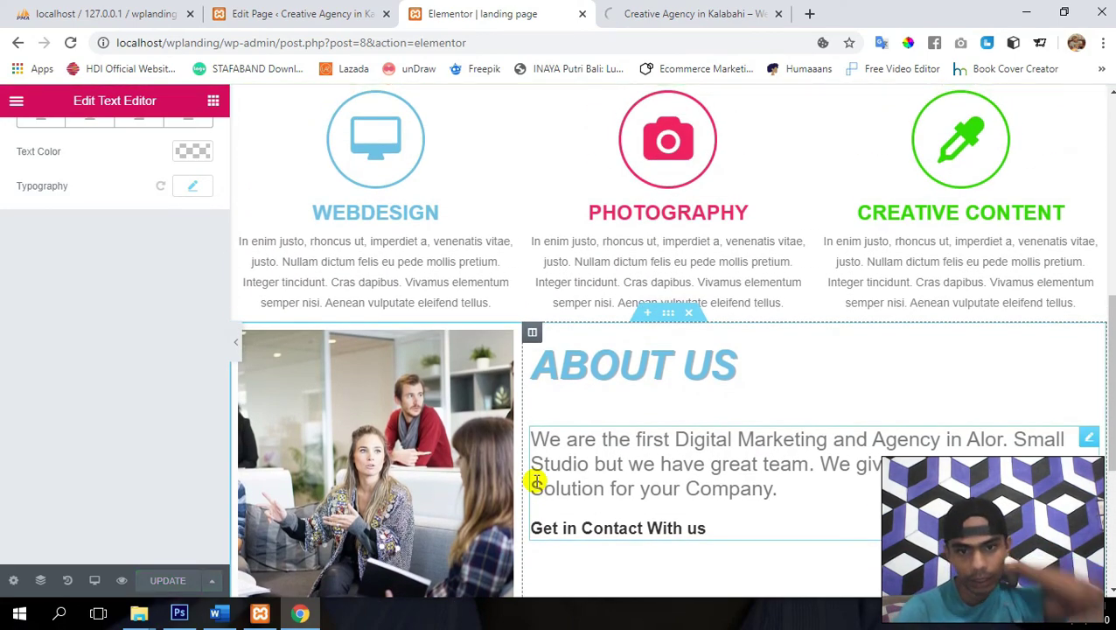
{"action": "scroll", "coordinate": [536, 481], "scroll_direction": "down", "scroll_amount": 2}
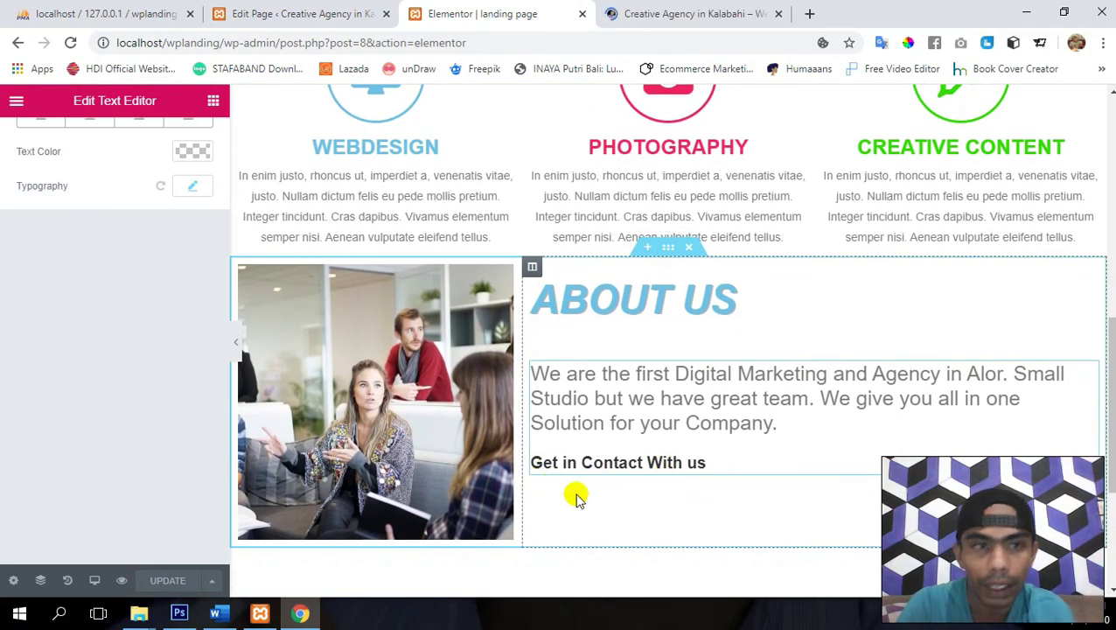
{"action": "left_click", "coordinate": [212, 101]}
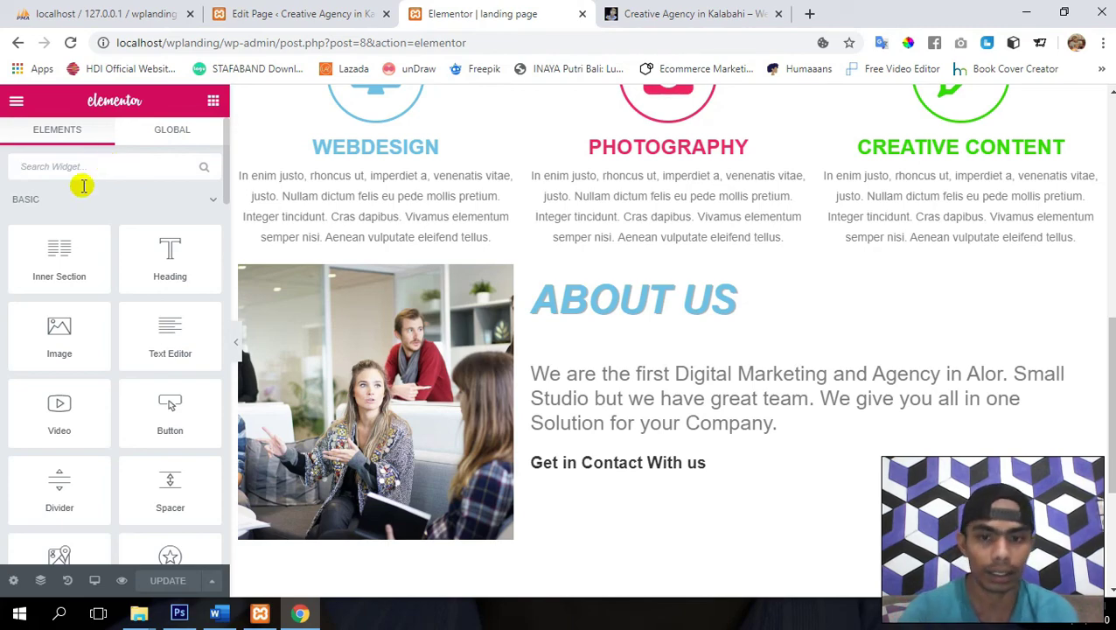
{"action": "left_click_drag", "start_coordinate": [170, 412], "coordinate": [594, 468]}
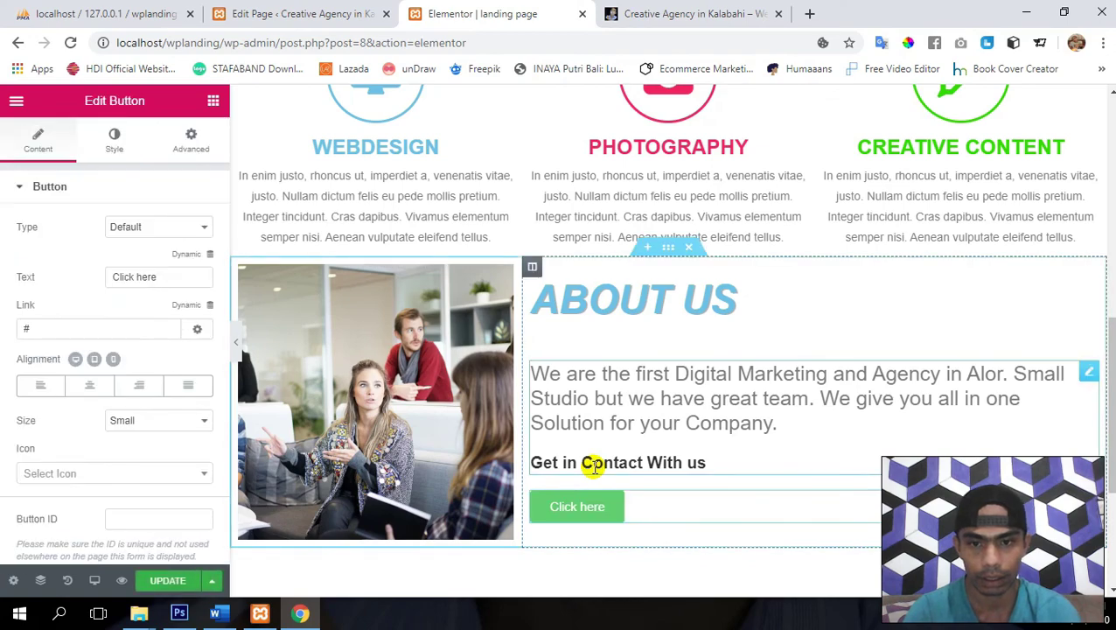
- Set the button text to 'Contact Us' and its link to #contact
{"action": "triple_click", "coordinate": [173, 270]}
{"action": "type", "text": "Conta"}
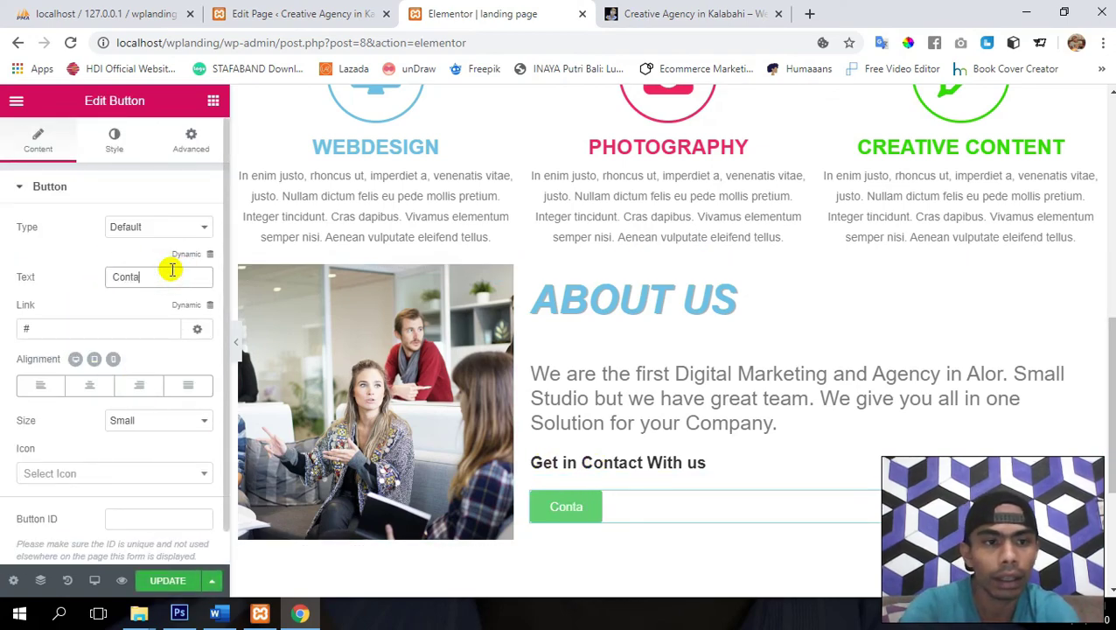
{"action": "type", "text": "ct Us"}
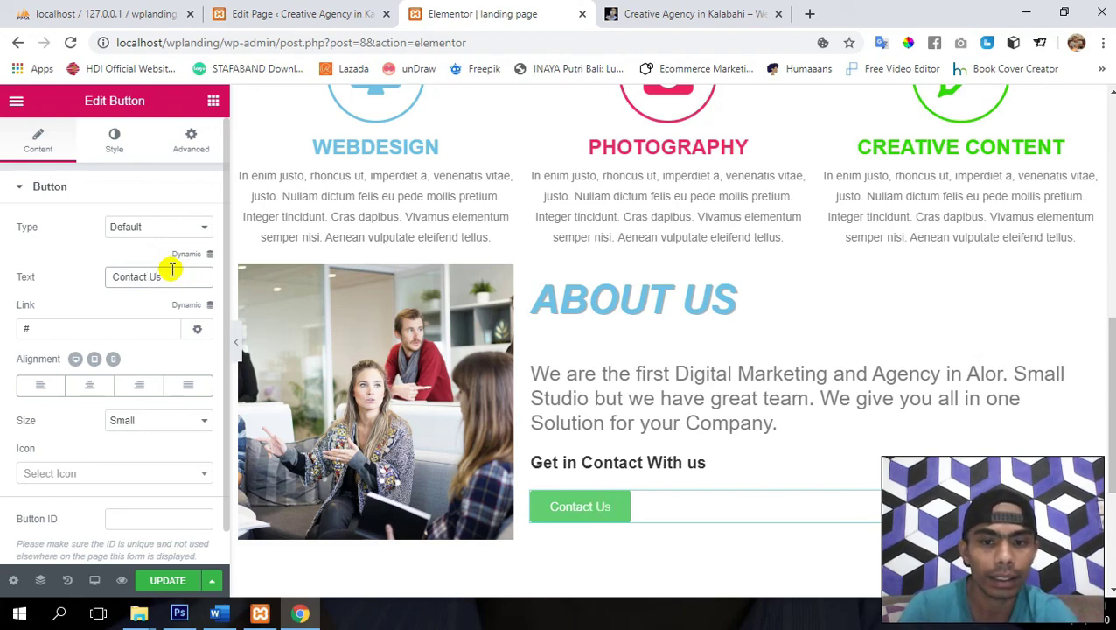
{"action": "key", "text": "Tab"}
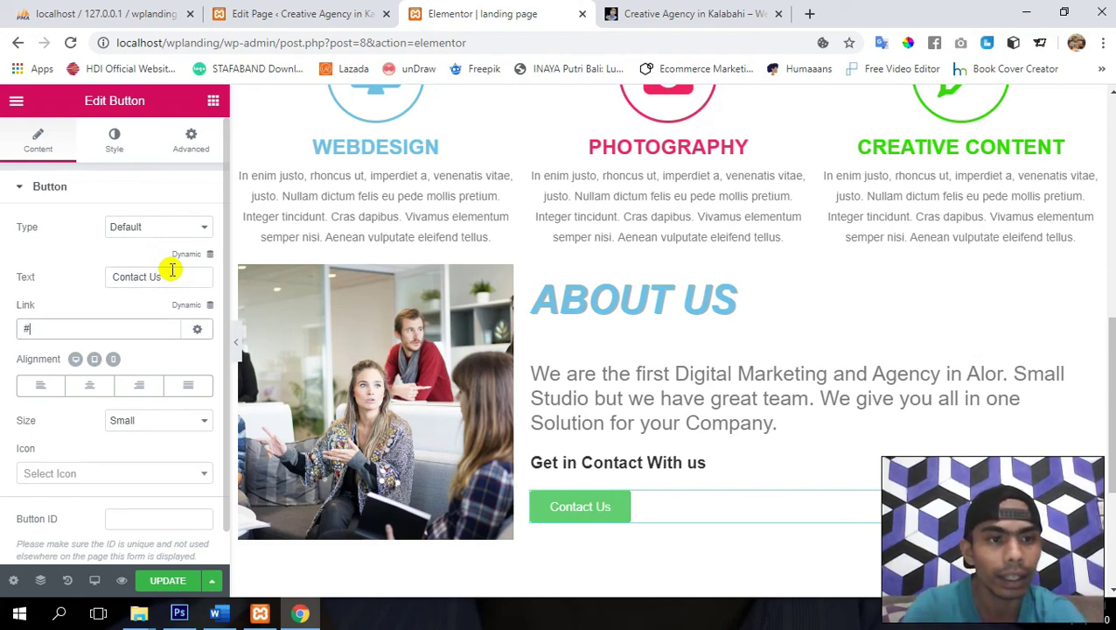
{"action": "type", "text": "contact"}
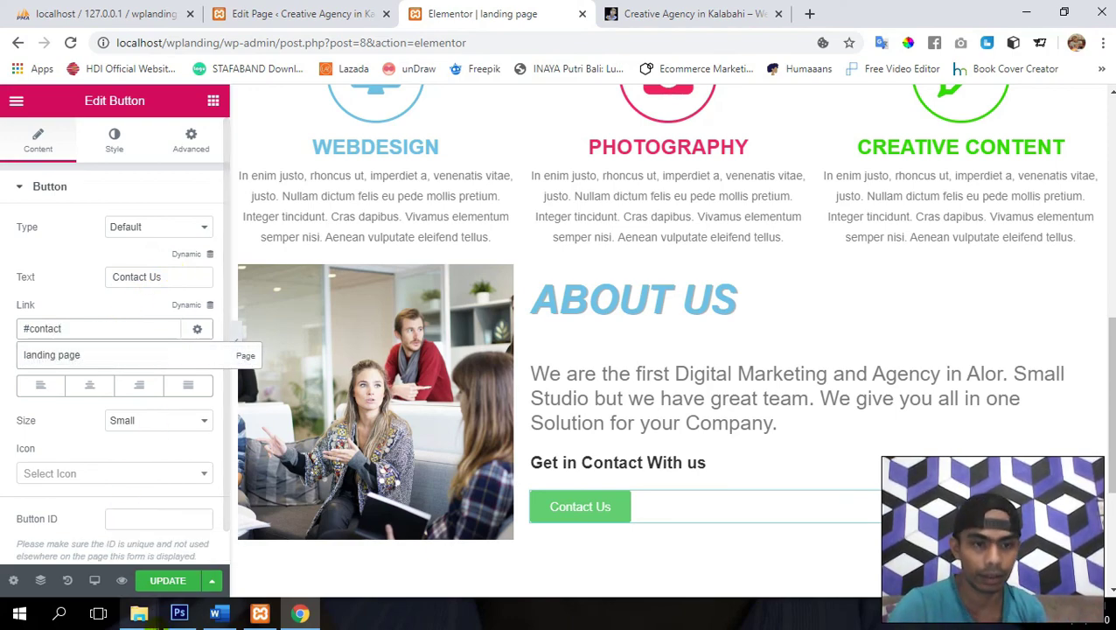
{"action": "left_click", "coordinate": [172, 584]}
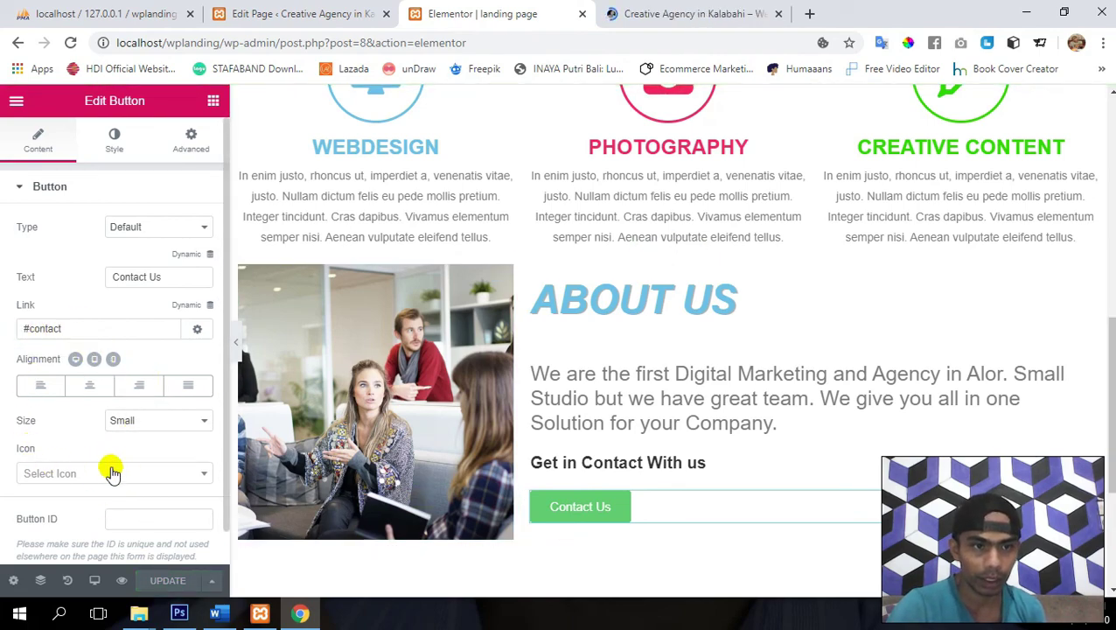
- Give the button the angle-double-right icon
{"action": "scroll", "coordinate": [147, 378], "scroll_direction": "down", "scroll_amount": 1}
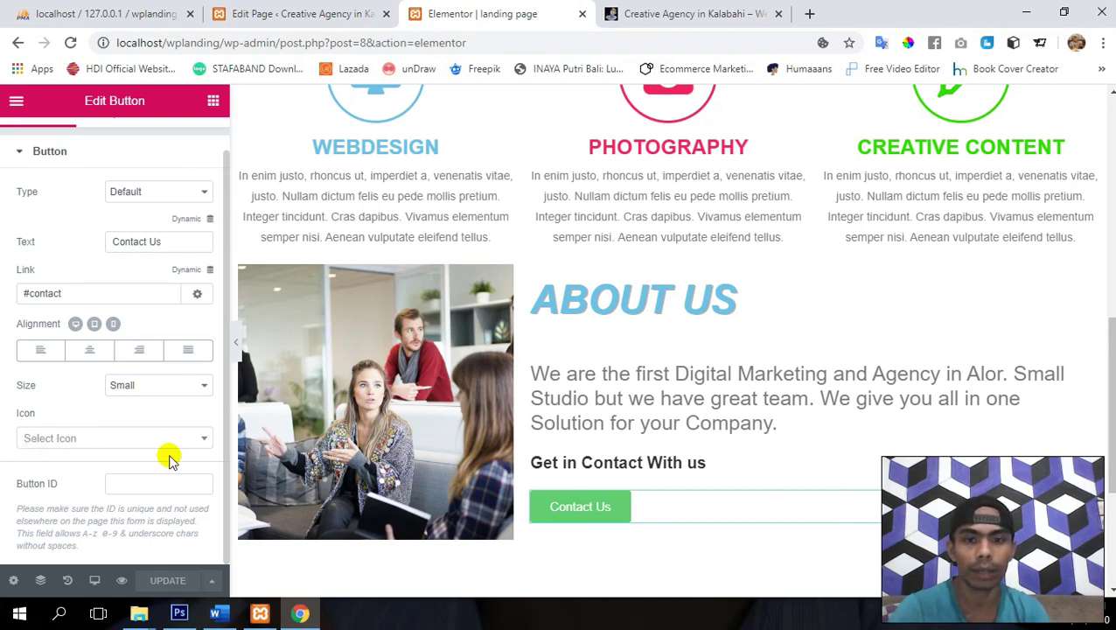
{"action": "left_click", "coordinate": [76, 446]}
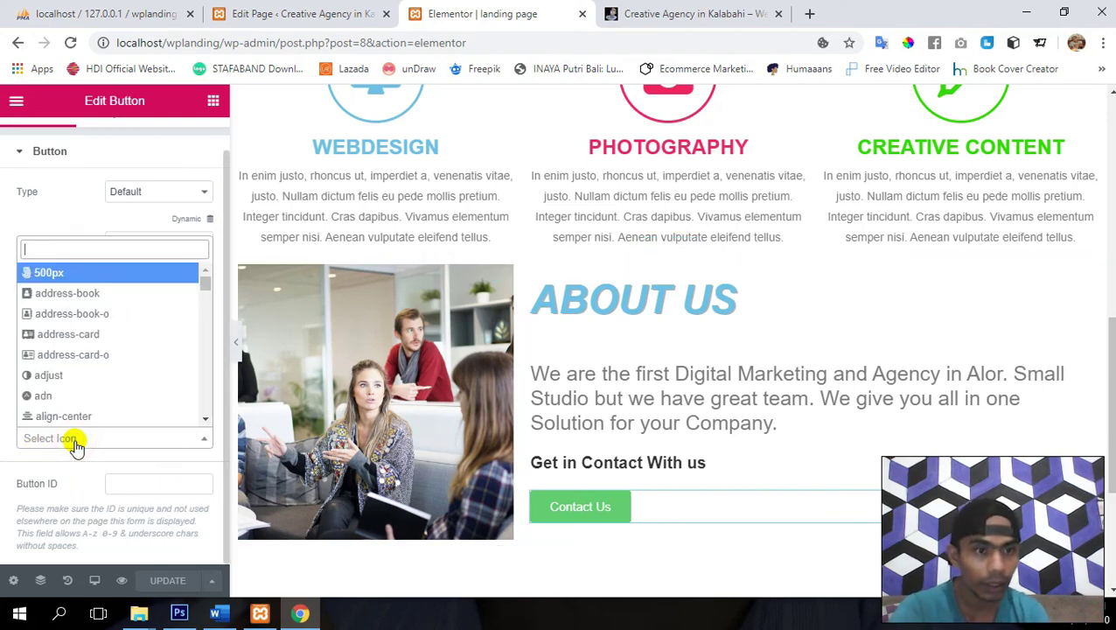
{"action": "key", "text": "Down"}
{"action": "key", "text": "Down"}
{"action": "key", "text": "Down"}
{"action": "key", "text": "Down"}
{"action": "key", "text": "Down"}
{"action": "key", "text": "Down"}
{"action": "key", "text": "Down"}
{"action": "key", "text": "Down"}
{"action": "key", "text": "Down"}
{"action": "key", "text": "Down"}
{"action": "key", "text": "Down"}
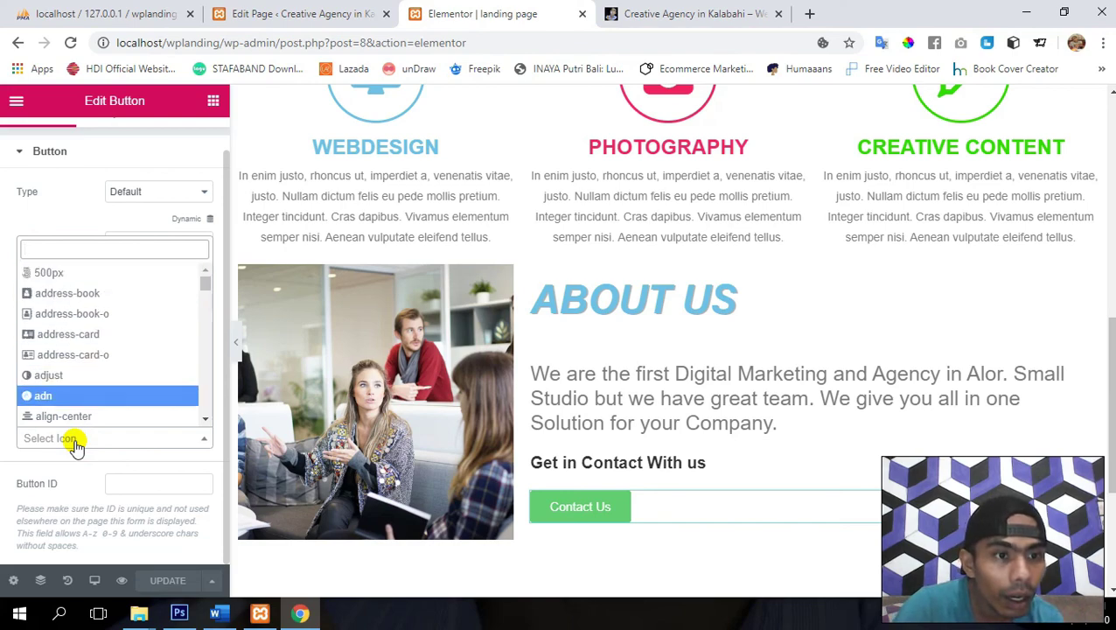
{"action": "key", "text": "Down"}
{"action": "key", "text": "Down"}
{"action": "key", "text": "Down"}
{"action": "key", "text": "Down"}
{"action": "key", "text": "Down"}
{"action": "key", "text": "Down"}
{"action": "key", "text": "Down"}
{"action": "key", "text": "Down"}
{"action": "key", "text": "Down"}
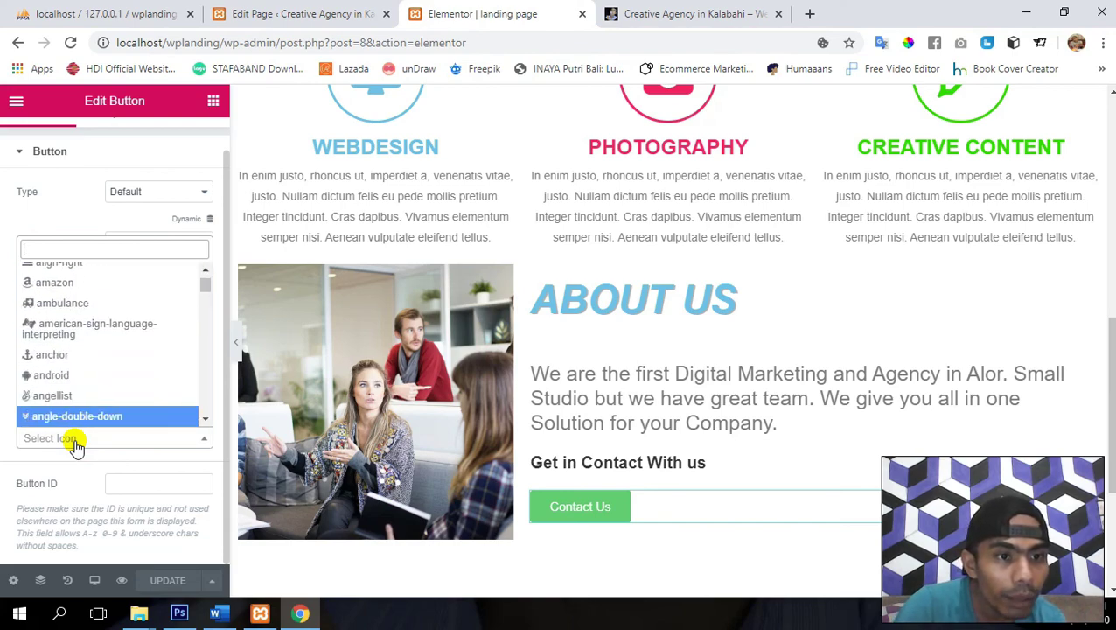
{"action": "key", "text": "Up"}
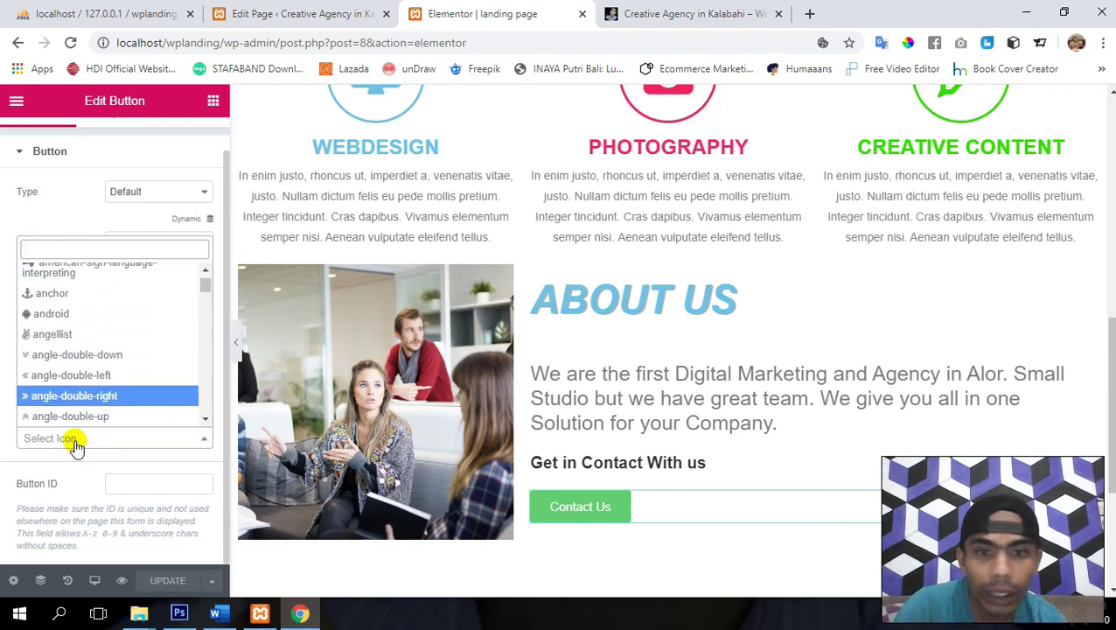
{"action": "key", "text": "Return"}
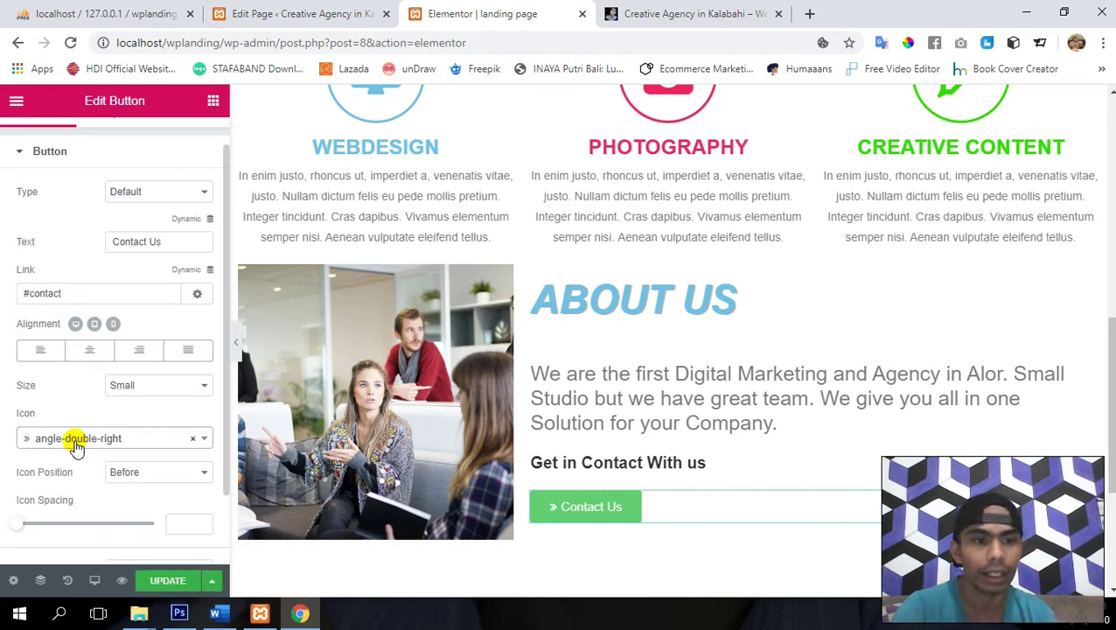
- Place the icon after the text with icon spacing 19
{"action": "scroll", "coordinate": [77, 444], "scroll_direction": "down", "scroll_amount": 1}
{"action": "left_click", "coordinate": [140, 423]}
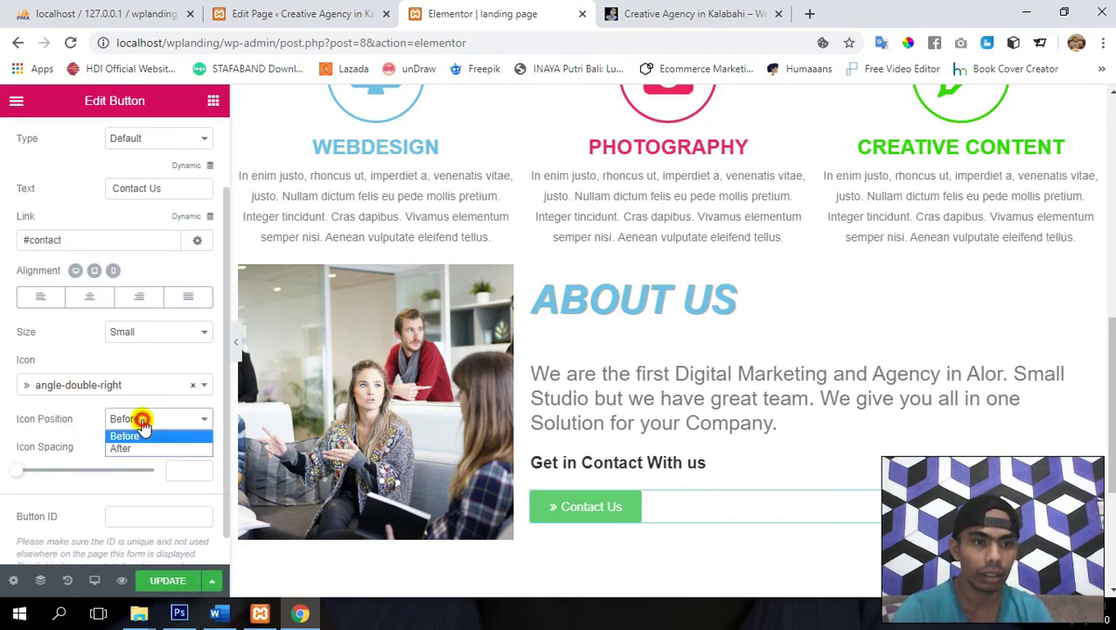
{"action": "left_click", "coordinate": [123, 449]}
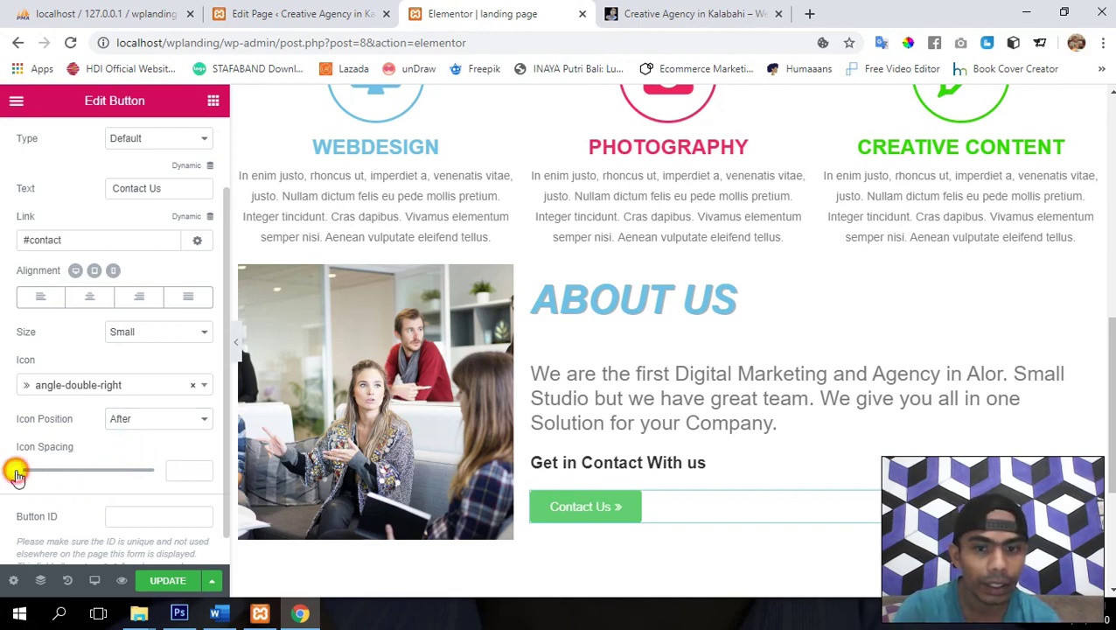
{"action": "left_click_drag", "start_coordinate": [16, 473], "coordinate": [56, 475]}
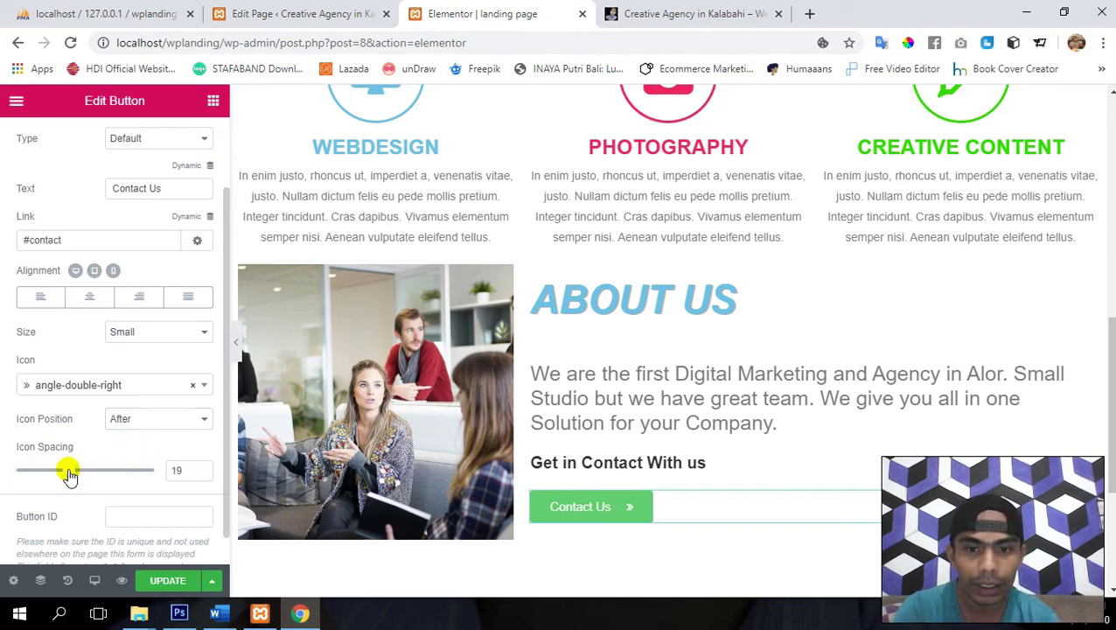
{"action": "scroll", "coordinate": [68, 473], "scroll_direction": "down", "scroll_amount": 1}
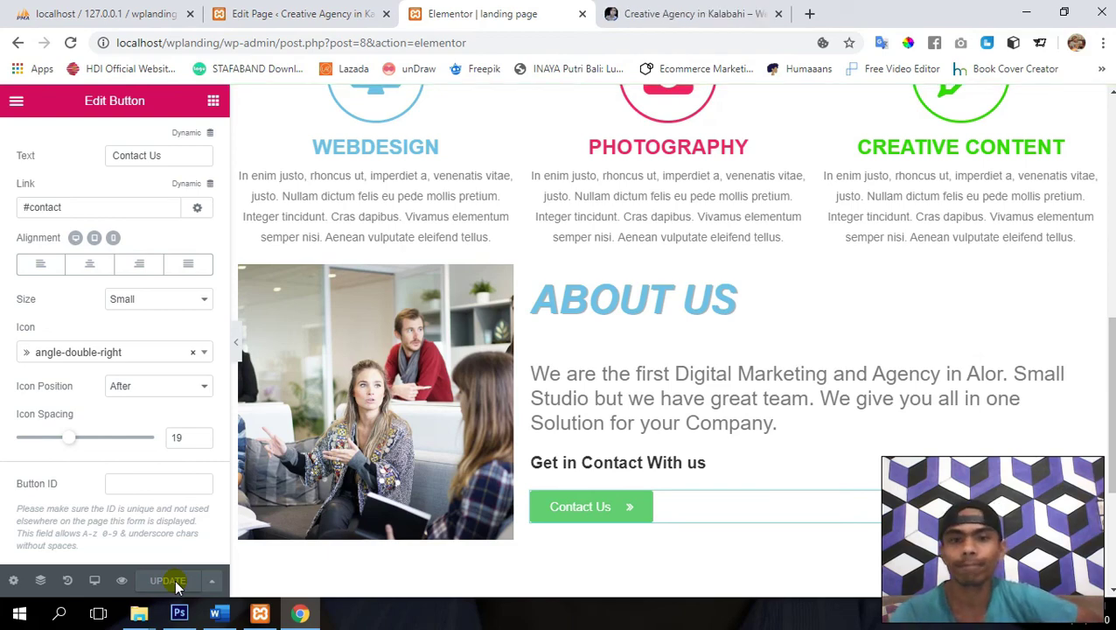
{"action": "scroll", "coordinate": [77, 431], "scroll_direction": "up", "scroll_amount": 4}
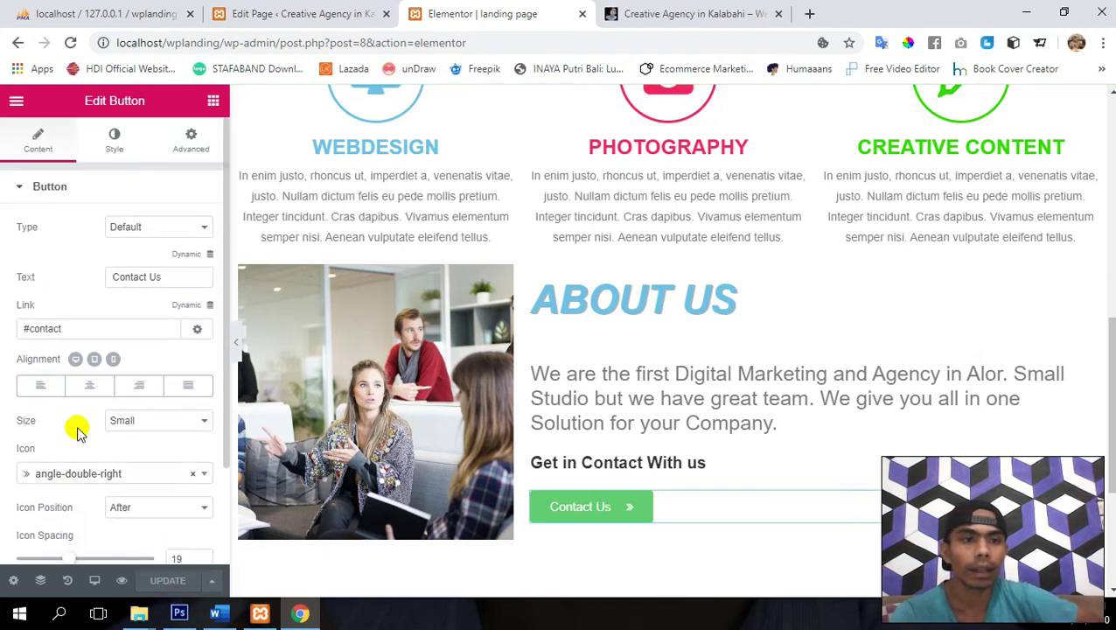
{"action": "left_click", "coordinate": [48, 189]}
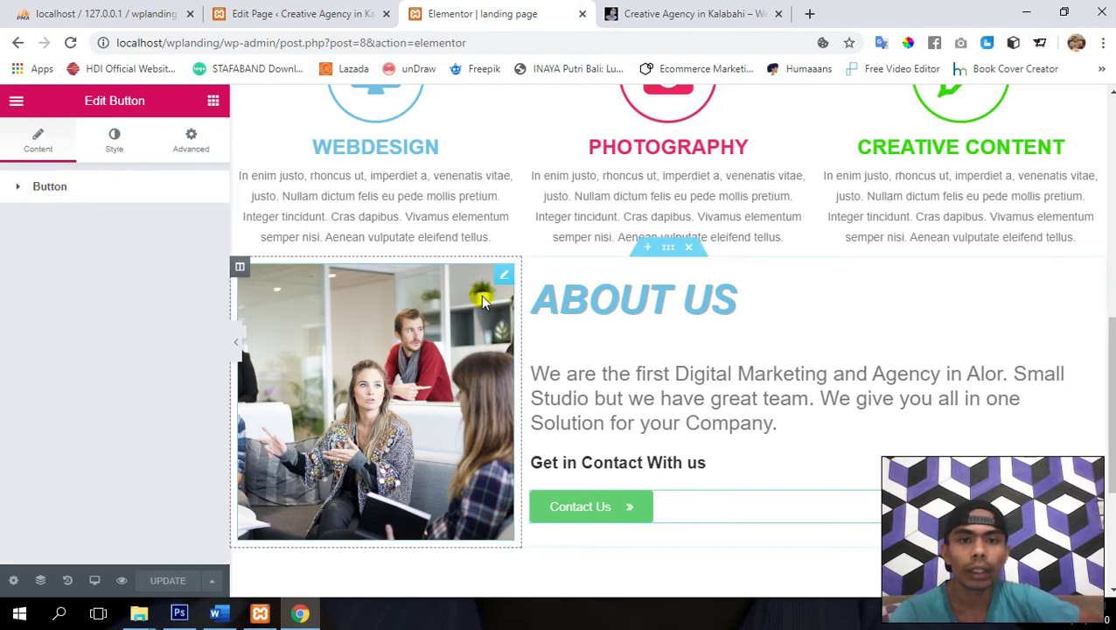
{"action": "scroll", "coordinate": [481, 294], "scroll_direction": "up", "scroll_amount": 3}
{"action": "scroll", "coordinate": [481, 295], "scroll_direction": "down", "scroll_amount": 6}
{"action": "scroll", "coordinate": [483, 299], "scroll_direction": "up", "scroll_amount": 3}
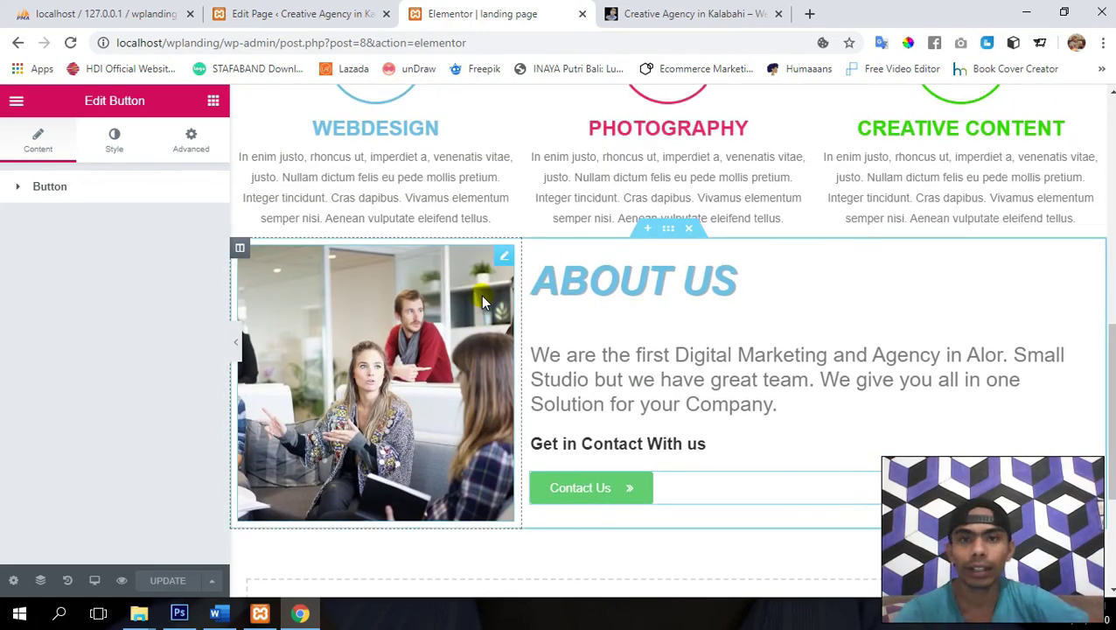
{"action": "left_click", "coordinate": [748, 11]}
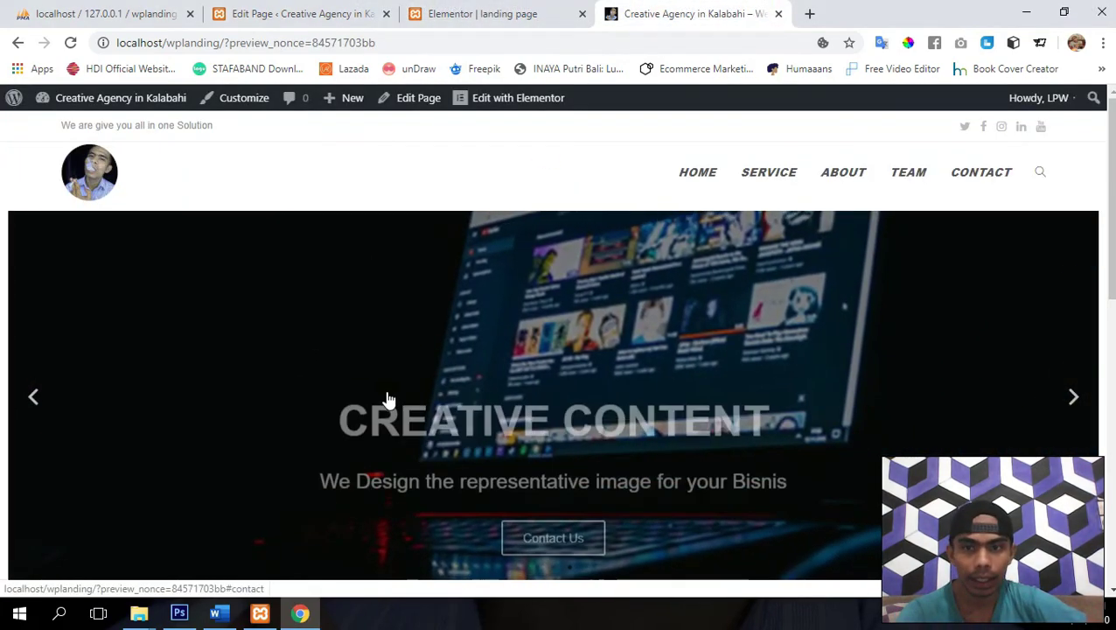
{"action": "scroll", "coordinate": [385, 399], "scroll_direction": "down", "scroll_amount": 8}
{"action": "scroll", "coordinate": [386, 395], "scroll_direction": "up", "scroll_amount": 2}
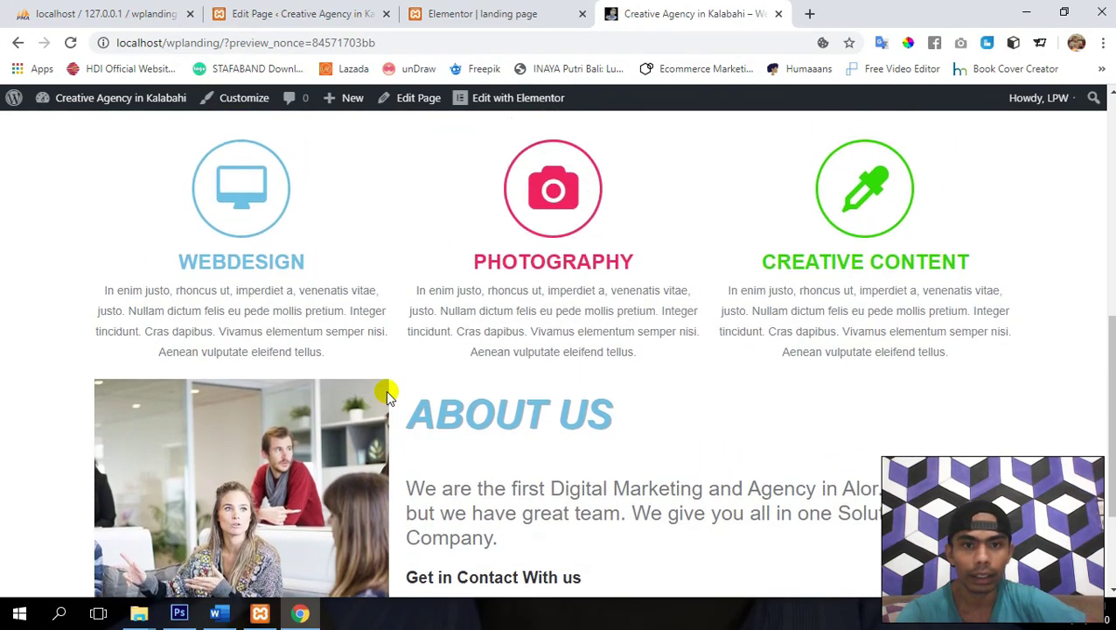
{"action": "scroll", "coordinate": [350, 395], "scroll_direction": "up", "scroll_amount": 2}
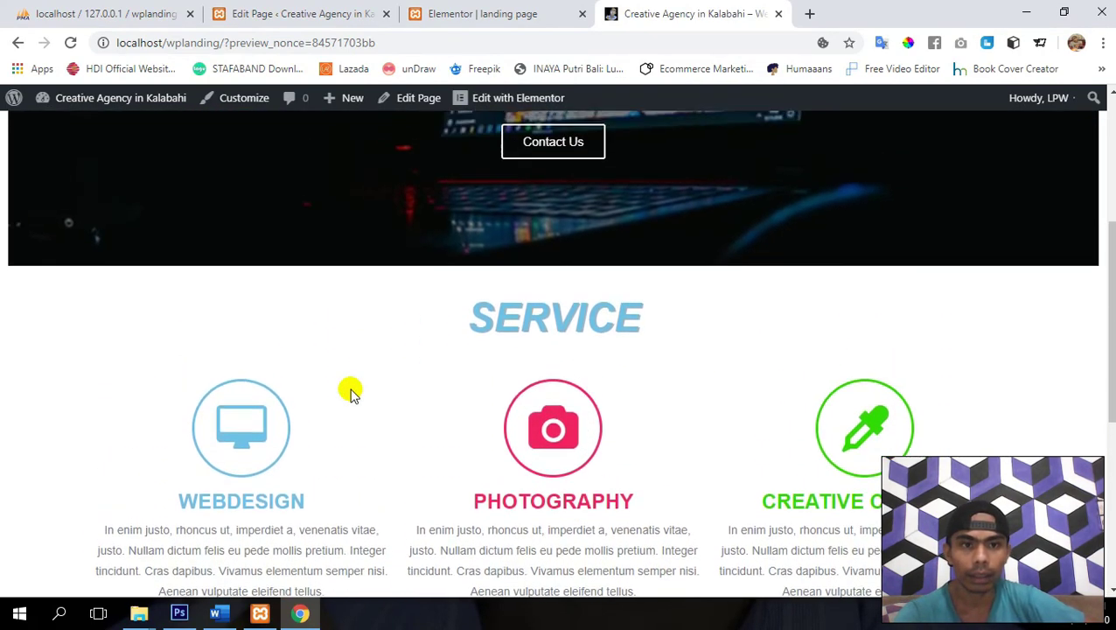
{"action": "scroll", "coordinate": [350, 394], "scroll_direction": "down", "scroll_amount": 1}
{"action": "scroll", "coordinate": [350, 394], "scroll_direction": "up", "scroll_amount": 2}
{"action": "scroll", "coordinate": [351, 395], "scroll_direction": "down", "scroll_amount": 5}
{"action": "scroll", "coordinate": [351, 396], "scroll_direction": "up", "scroll_amount": 1}
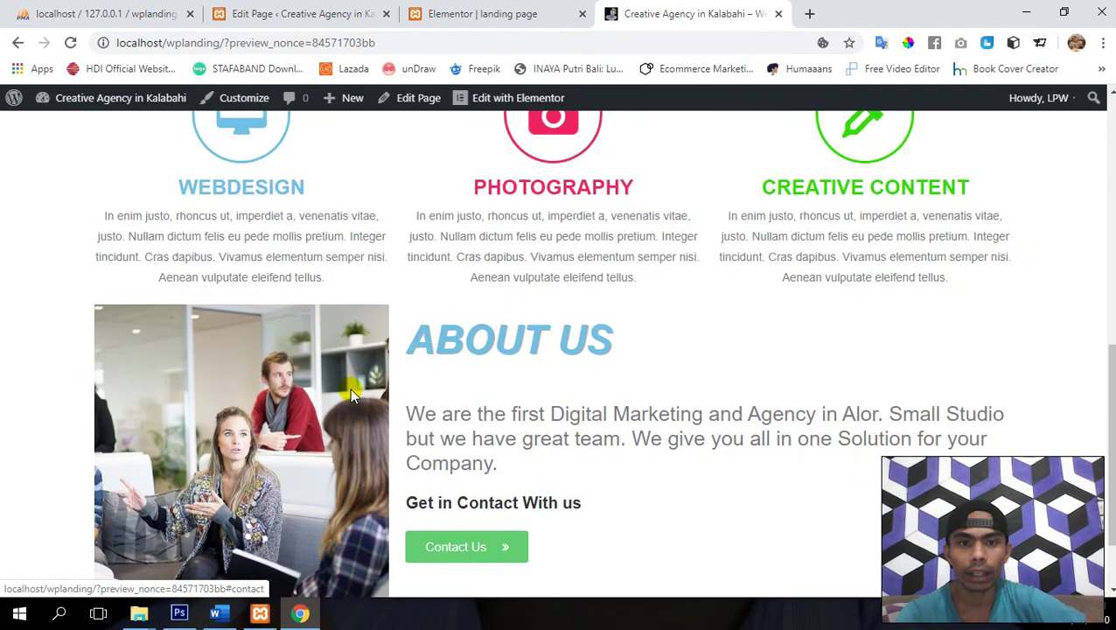
{"action": "scroll", "coordinate": [350, 396], "scroll_direction": "down", "scroll_amount": 1}
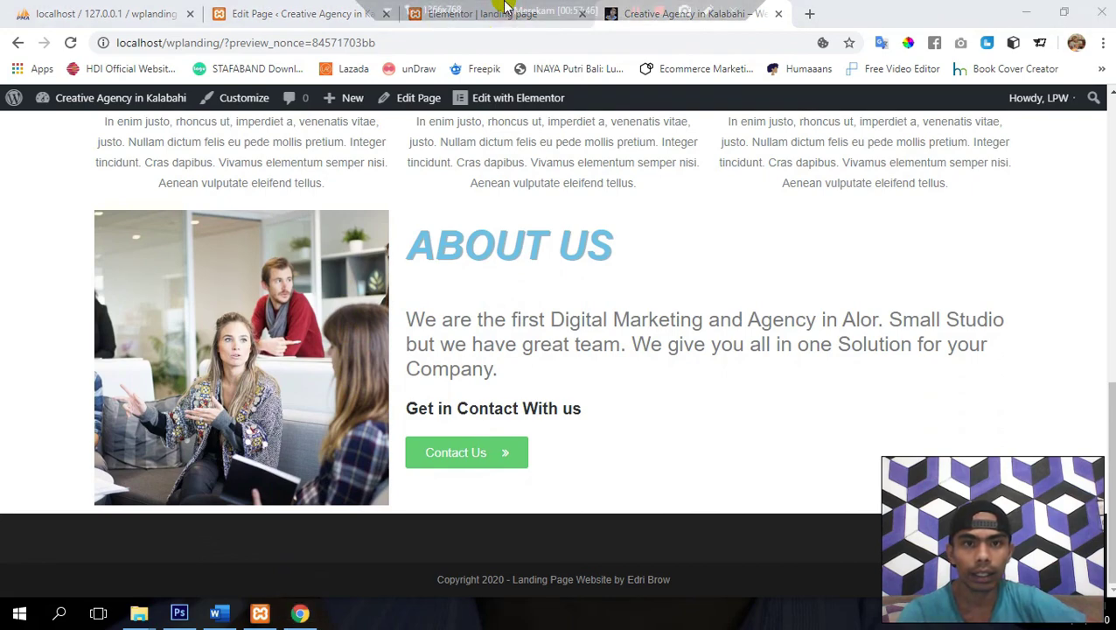
{"action": "left_click", "coordinate": [465, 15]}
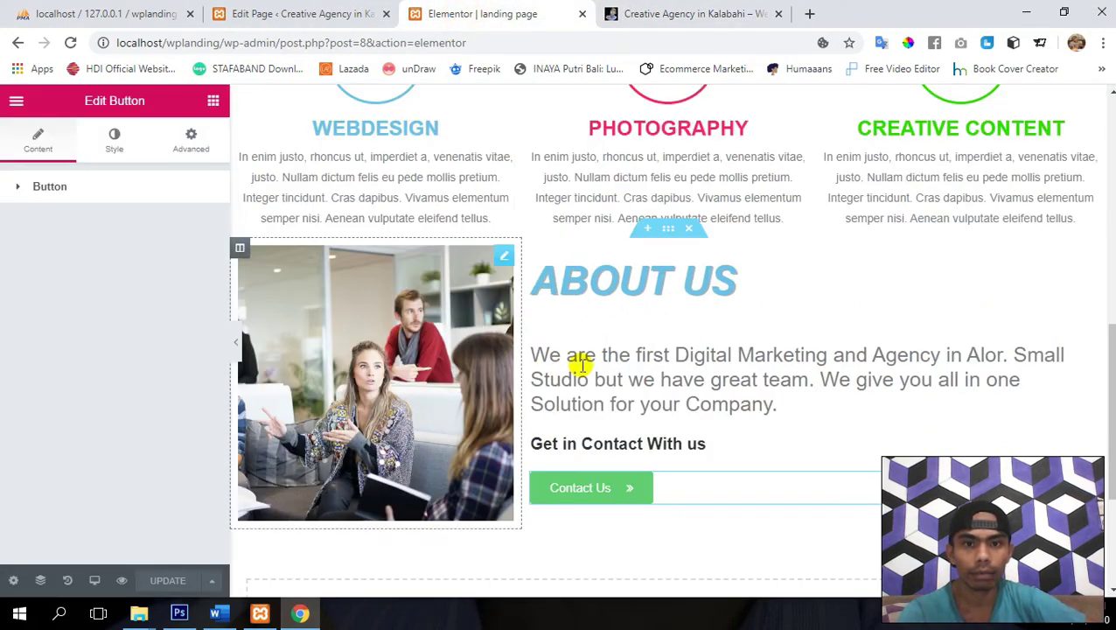
- Give the About Us section 40 px unlinked top padding, update the page, and view the preview
{"action": "left_click", "coordinate": [668, 229]}
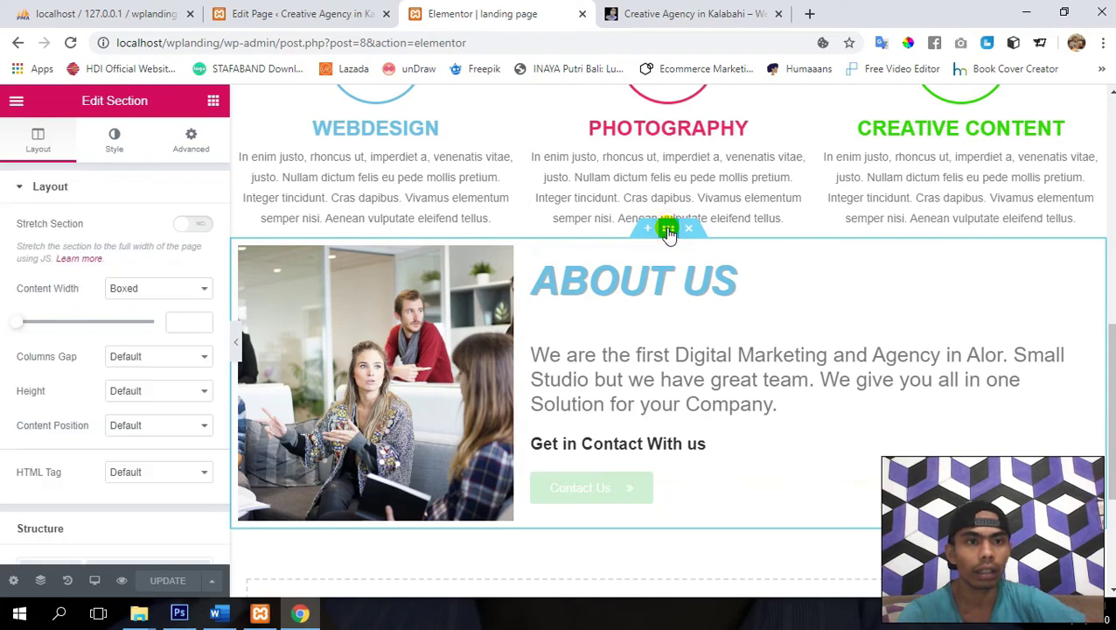
{"action": "left_click", "coordinate": [189, 142]}
{"action": "left_click", "coordinate": [196, 321]}
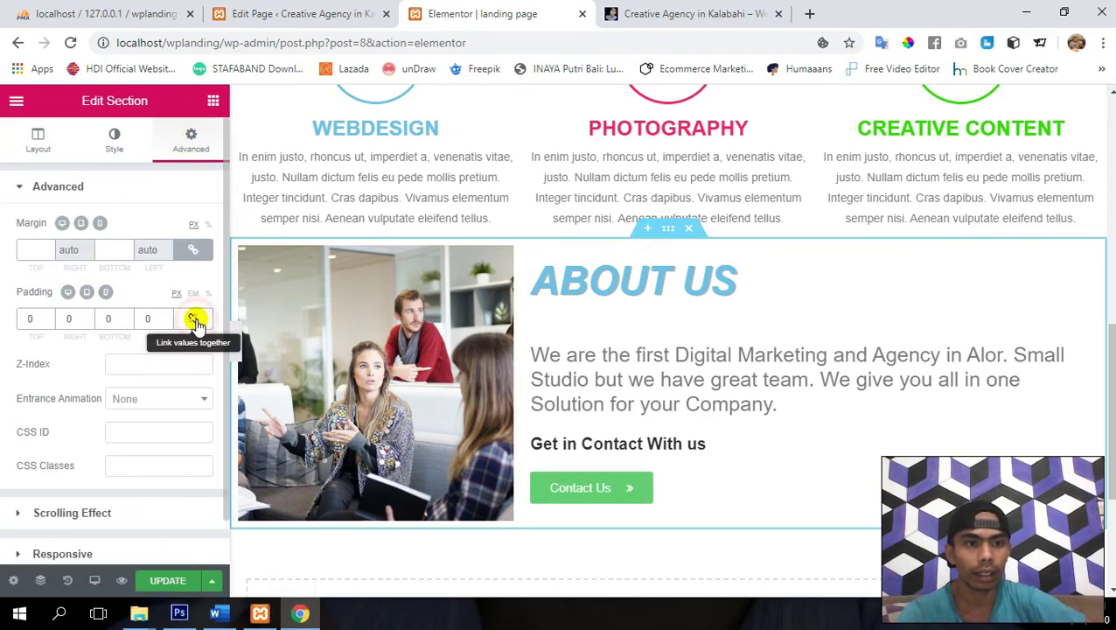
{"action": "left_click", "coordinate": [31, 318]}
{"action": "type", "text": "2"}
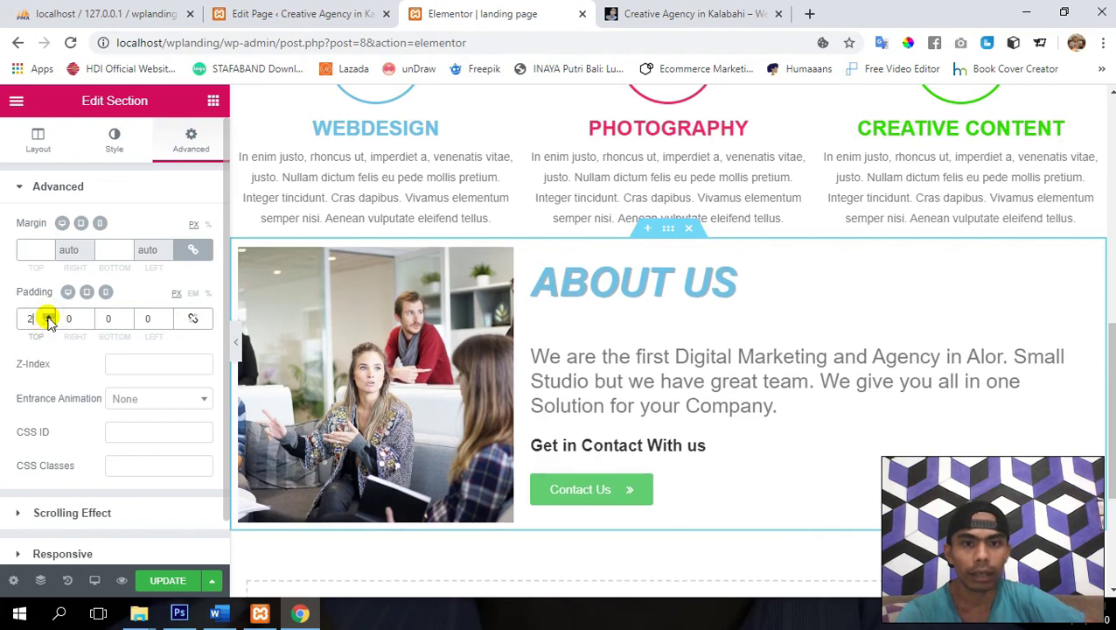
{"action": "left_click_drag", "start_coordinate": [49, 316], "coordinate": [48, 320]}
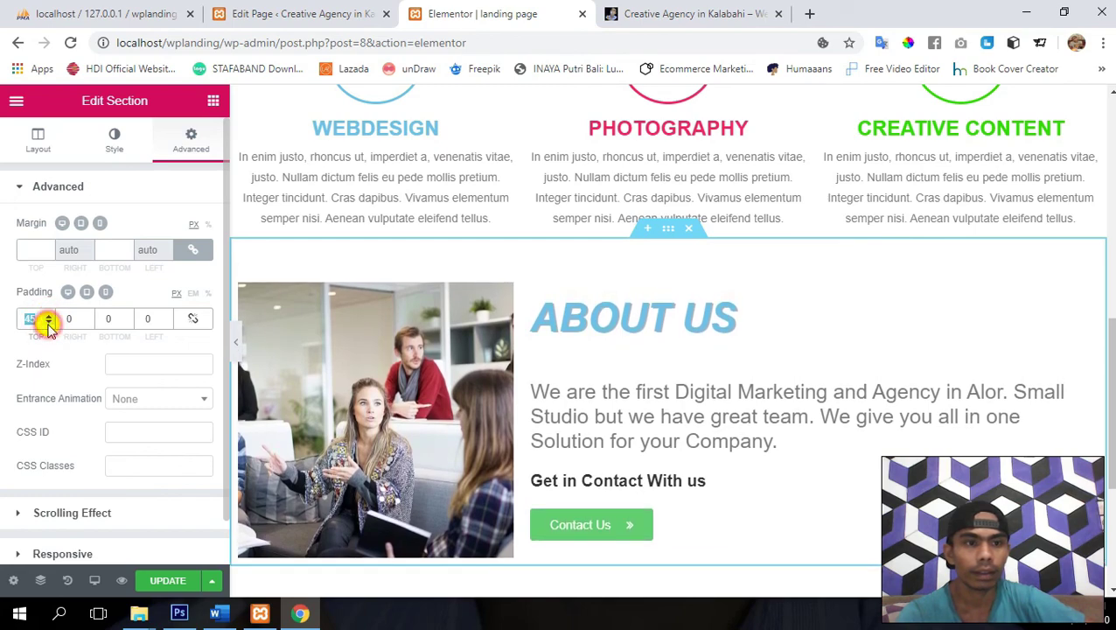
{"action": "left_click_drag", "start_coordinate": [46, 322], "coordinate": [47, 324]}
{"action": "left_click", "coordinate": [48, 316]}
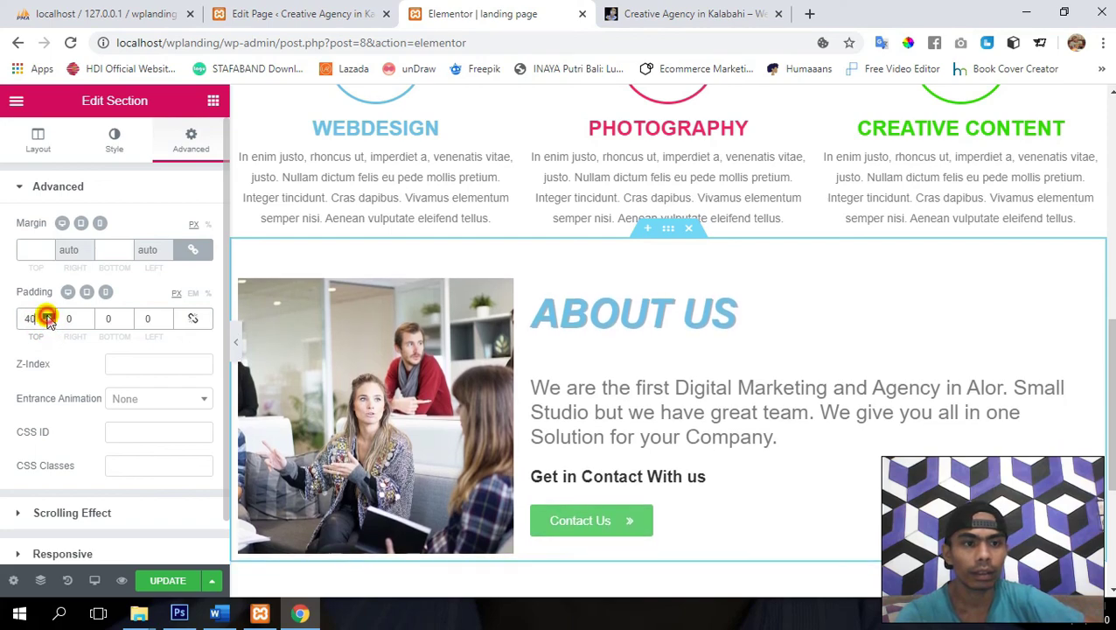
{"action": "left_click", "coordinate": [162, 580]}
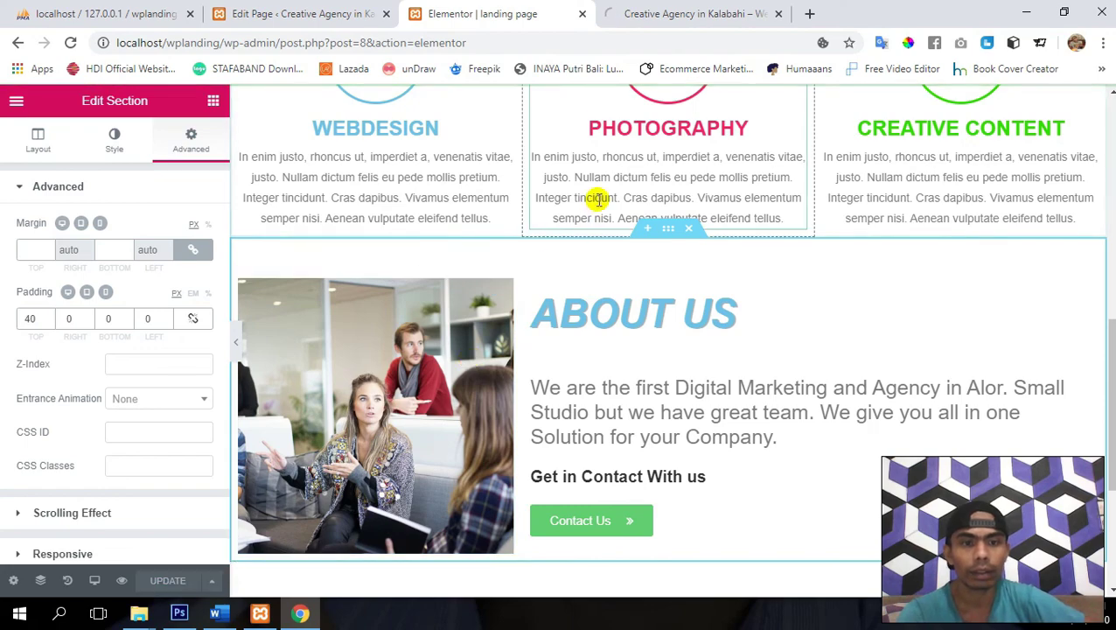
{"action": "left_click", "coordinate": [691, 13]}
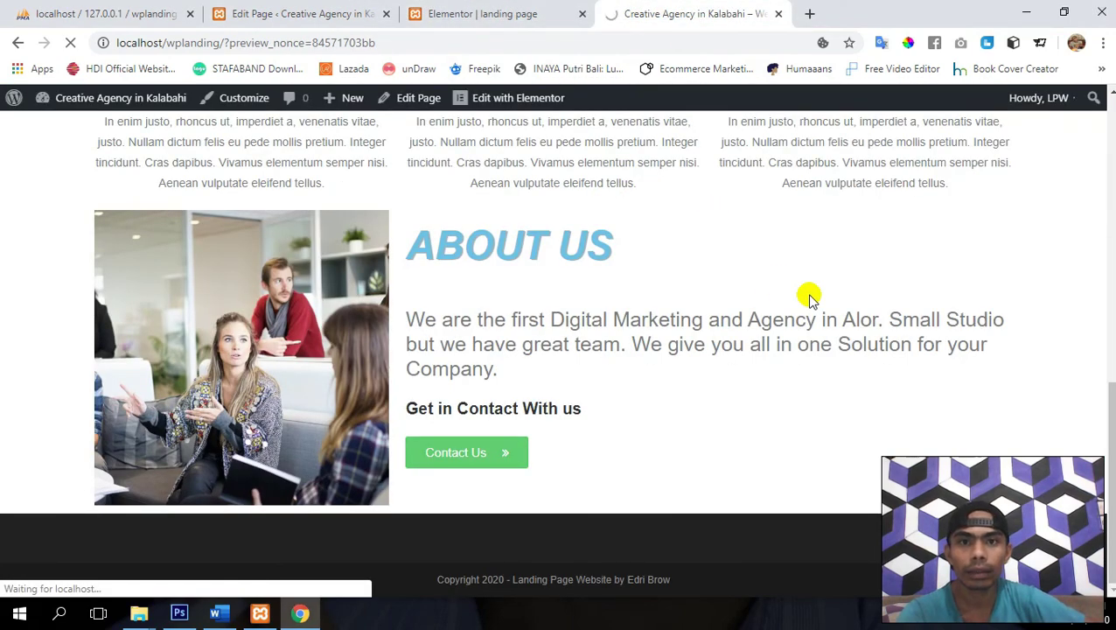
- Scroll the live preview to check the added space above About Us, then go back to the Elementor editor
{"action": "scroll", "coordinate": [809, 298], "scroll_direction": "down", "scroll_amount": 3}
{"action": "scroll", "coordinate": [809, 298], "scroll_direction": "down", "scroll_amount": 5}
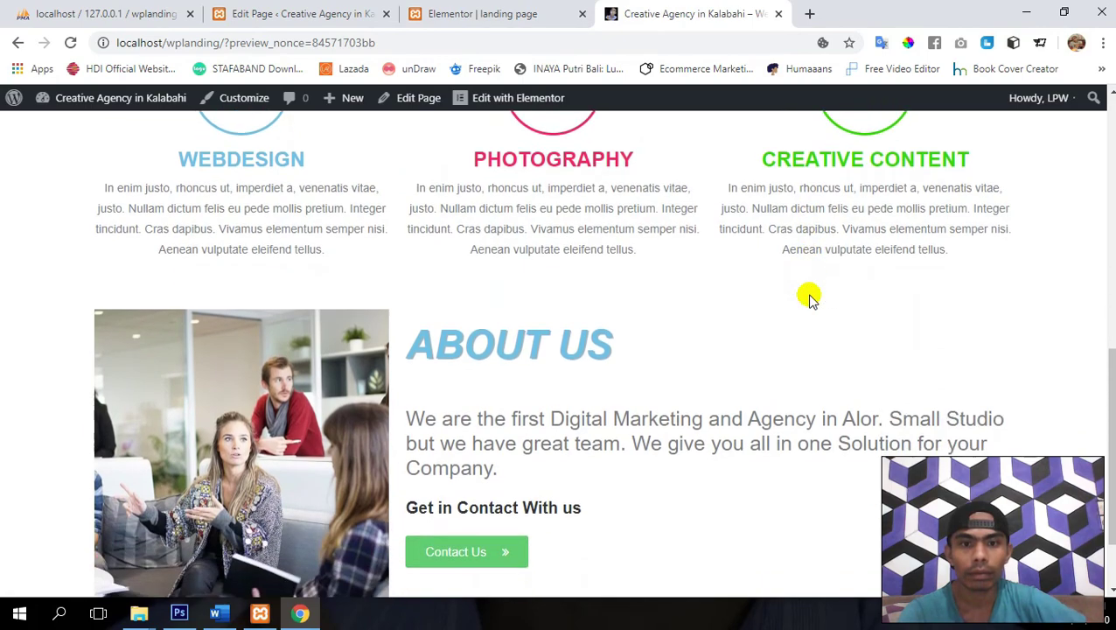
{"action": "scroll", "coordinate": [809, 297], "scroll_direction": "up", "scroll_amount": 1}
{"action": "scroll", "coordinate": [809, 297], "scroll_direction": "up", "scroll_amount": 2}
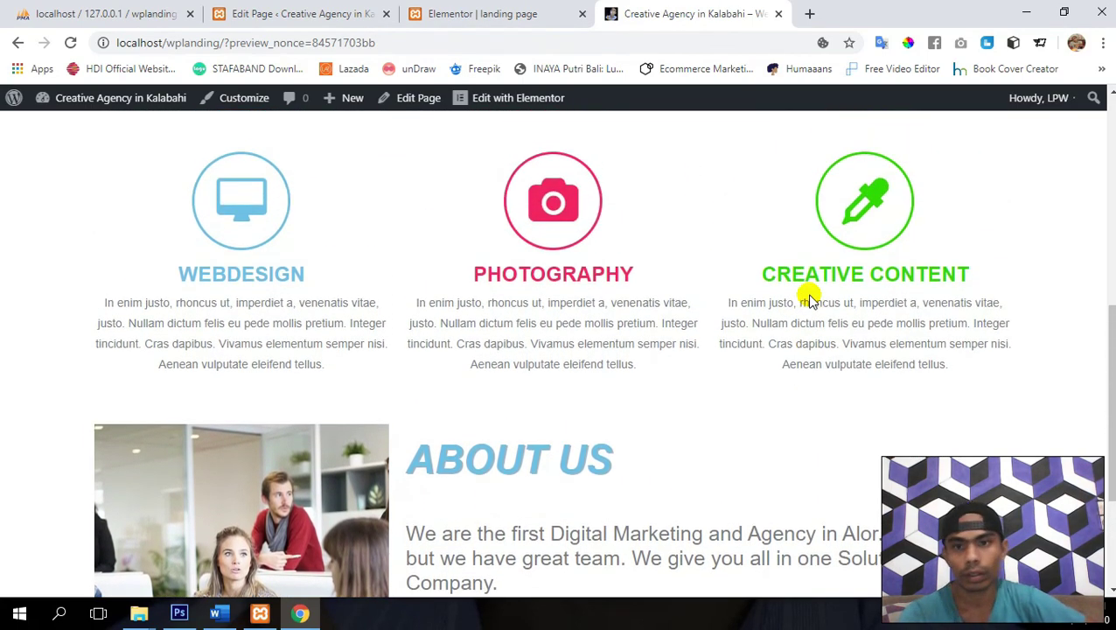
{"action": "scroll", "coordinate": [809, 300], "scroll_direction": "down", "scroll_amount": 2}
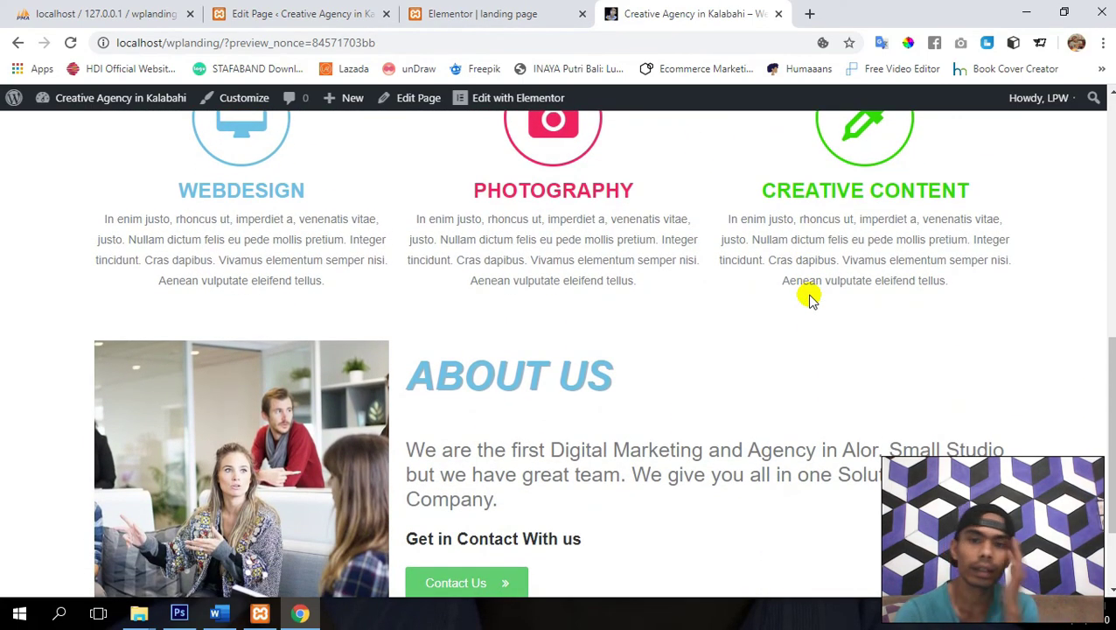
{"action": "scroll", "coordinate": [809, 299], "scroll_direction": "down", "scroll_amount": 1}
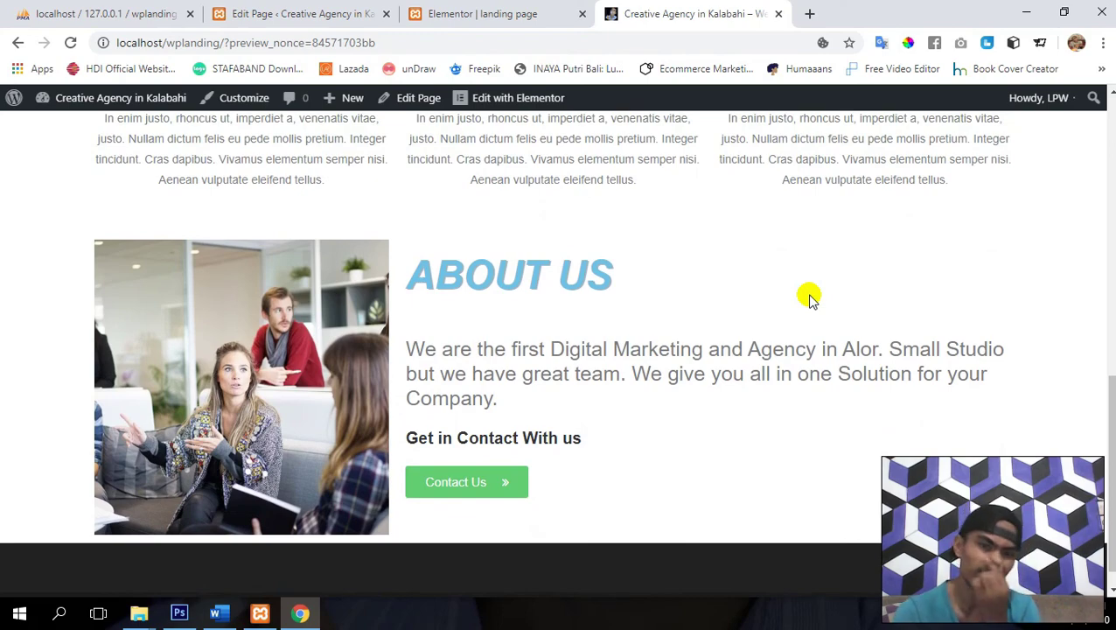
{"action": "scroll", "coordinate": [809, 298], "scroll_direction": "up", "scroll_amount": 1}
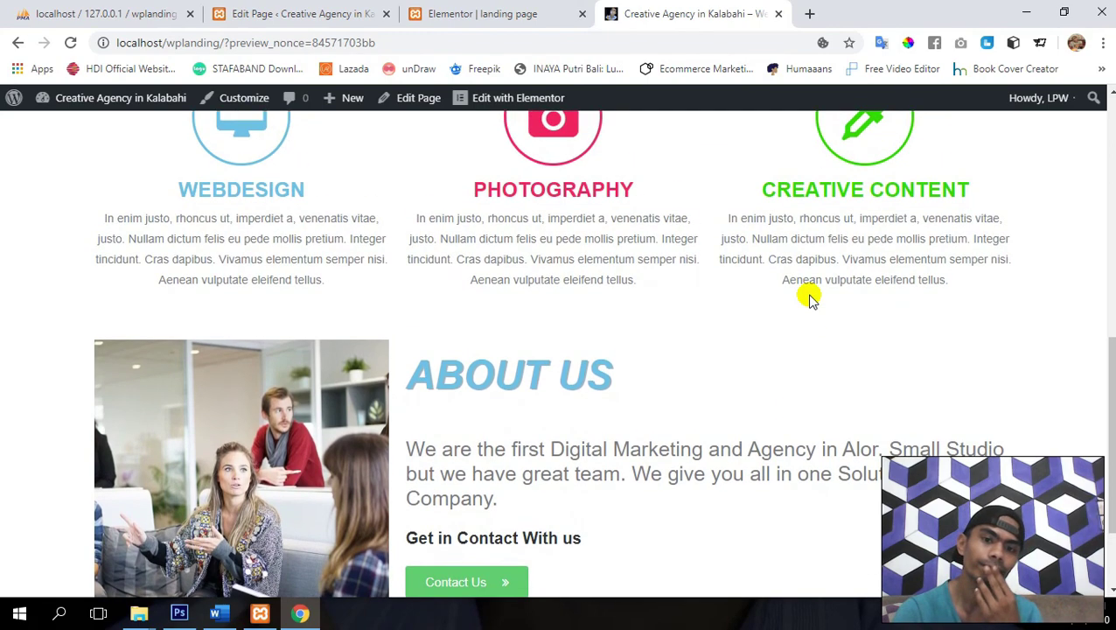
{"action": "scroll", "coordinate": [809, 299], "scroll_direction": "down", "scroll_amount": 1}
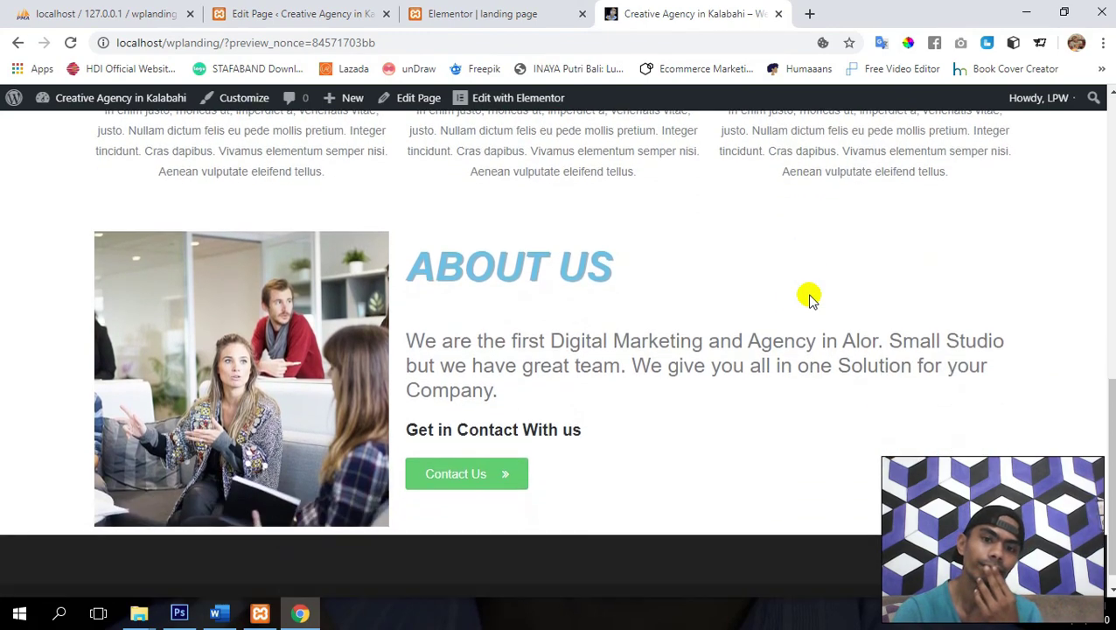
{"action": "left_click", "coordinate": [504, 11]}
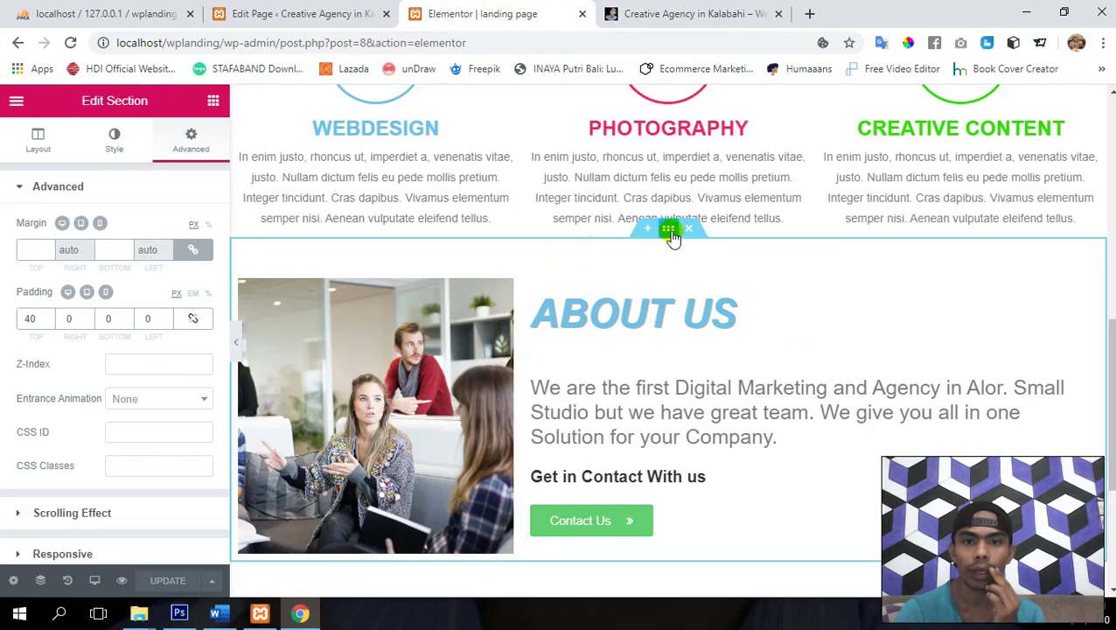
- Switch the section background to Gradient and make its first colour teal
{"action": "left_click", "coordinate": [105, 138]}
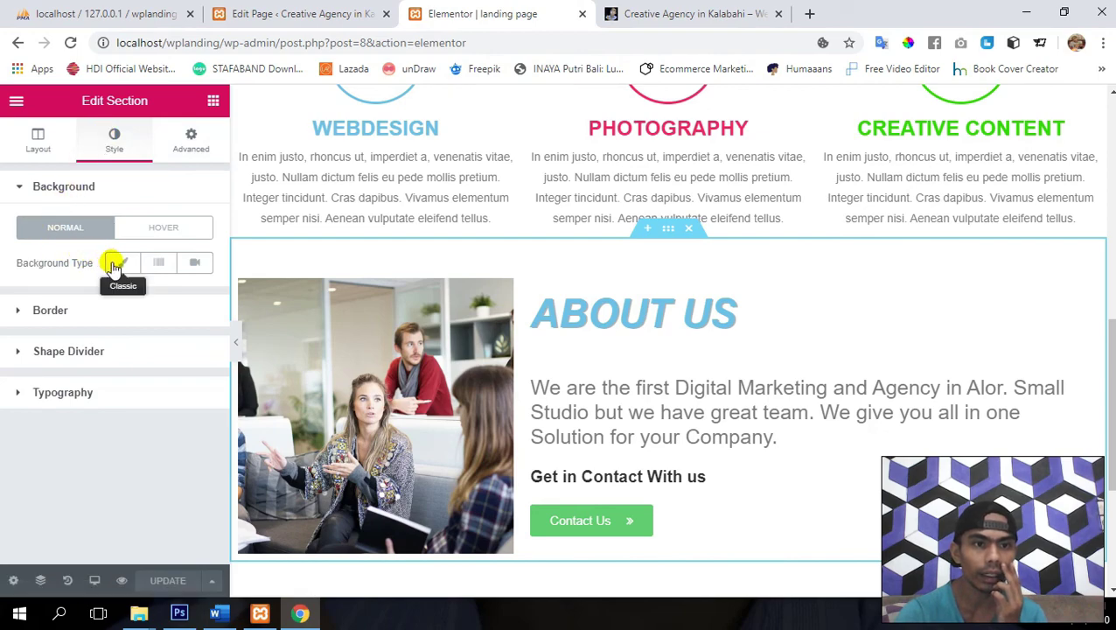
{"action": "left_click", "coordinate": [163, 263]}
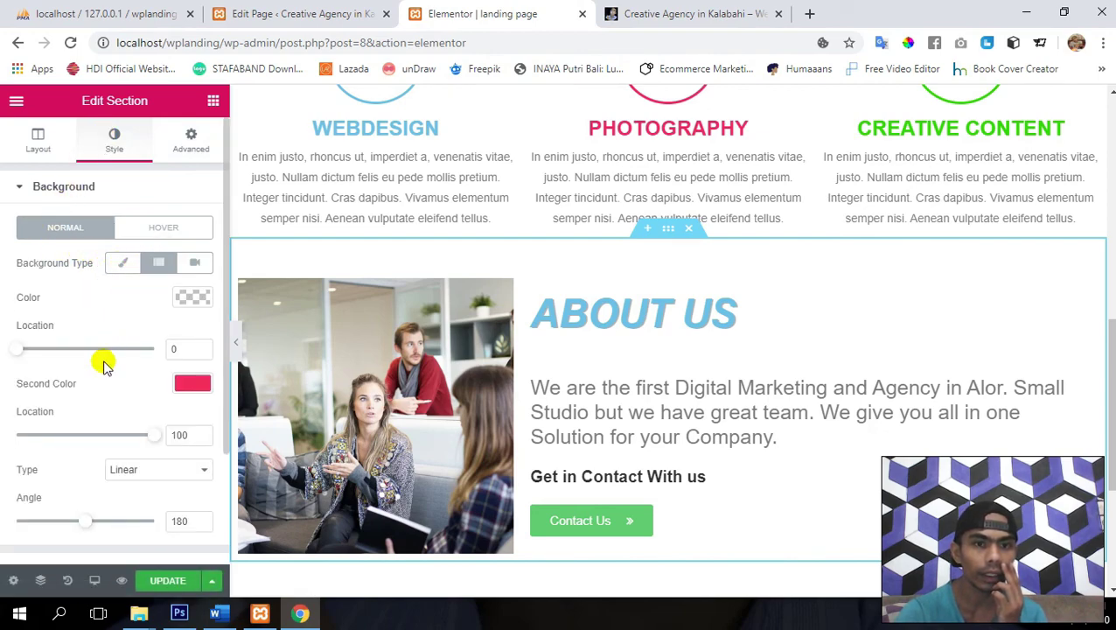
{"action": "left_click", "coordinate": [186, 299]}
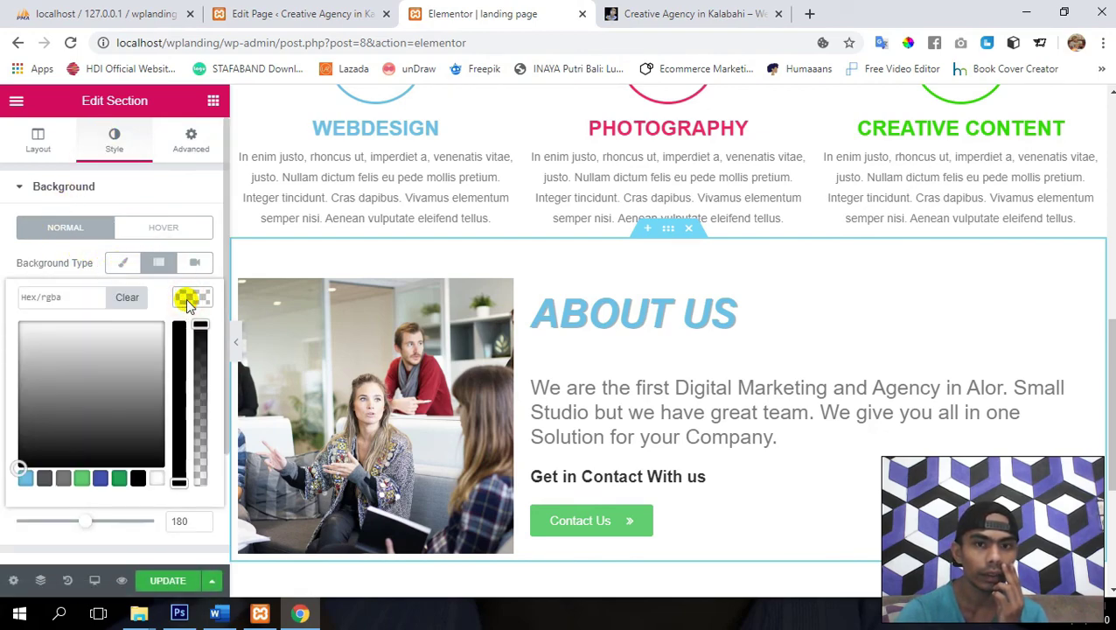
{"action": "scroll", "coordinate": [187, 302], "scroll_direction": "down", "scroll_amount": 2}
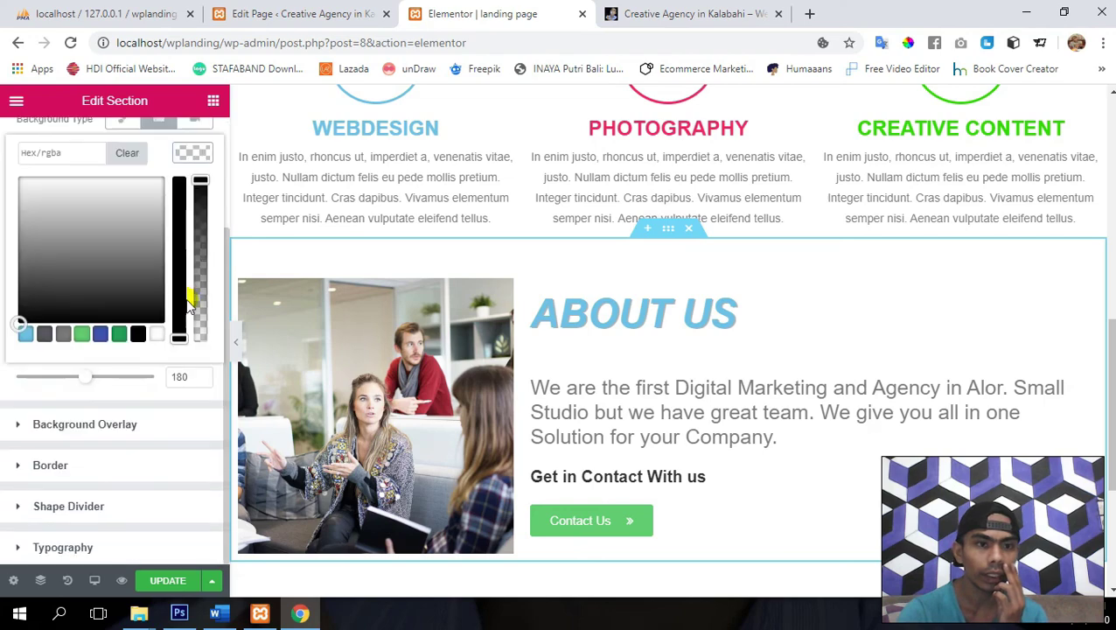
{"action": "left_click", "coordinate": [25, 336]}
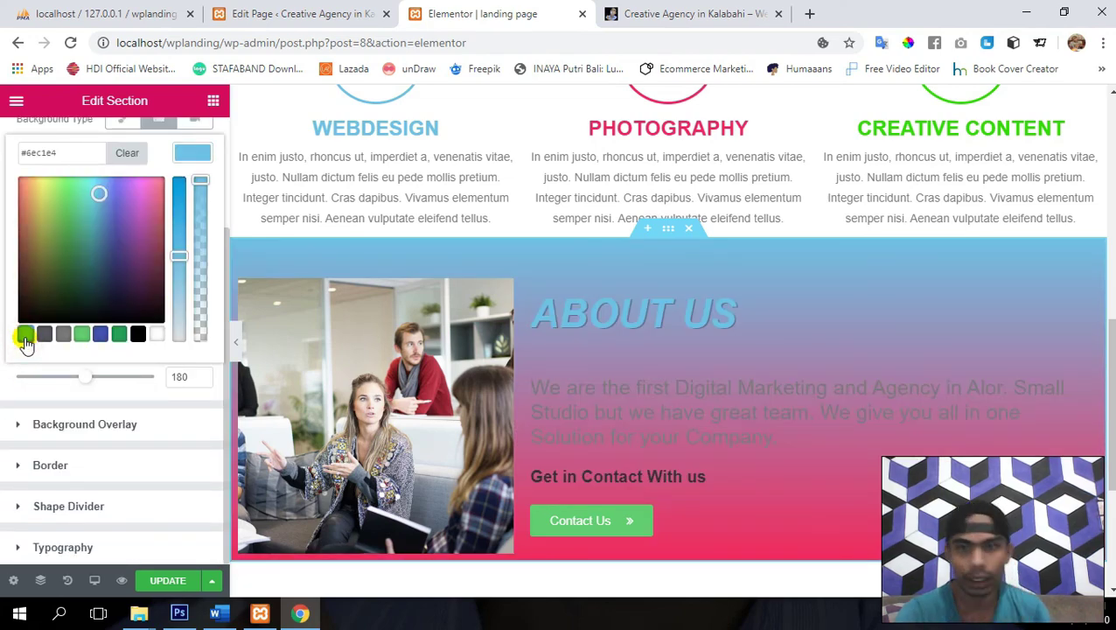
{"action": "left_click", "coordinate": [81, 334]}
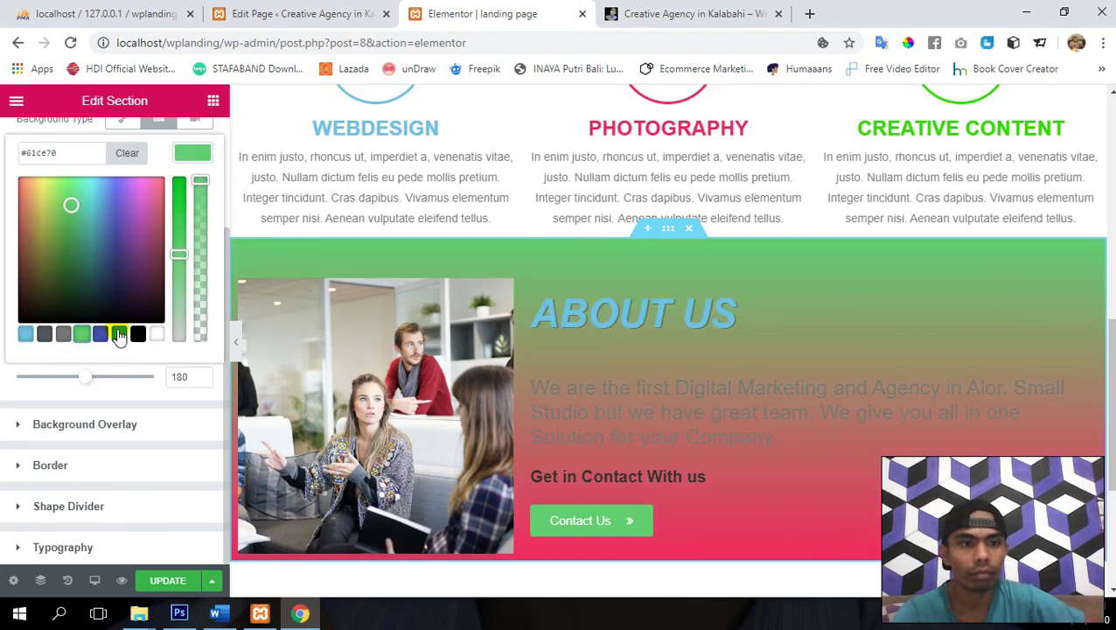
{"action": "left_click", "coordinate": [119, 334]}
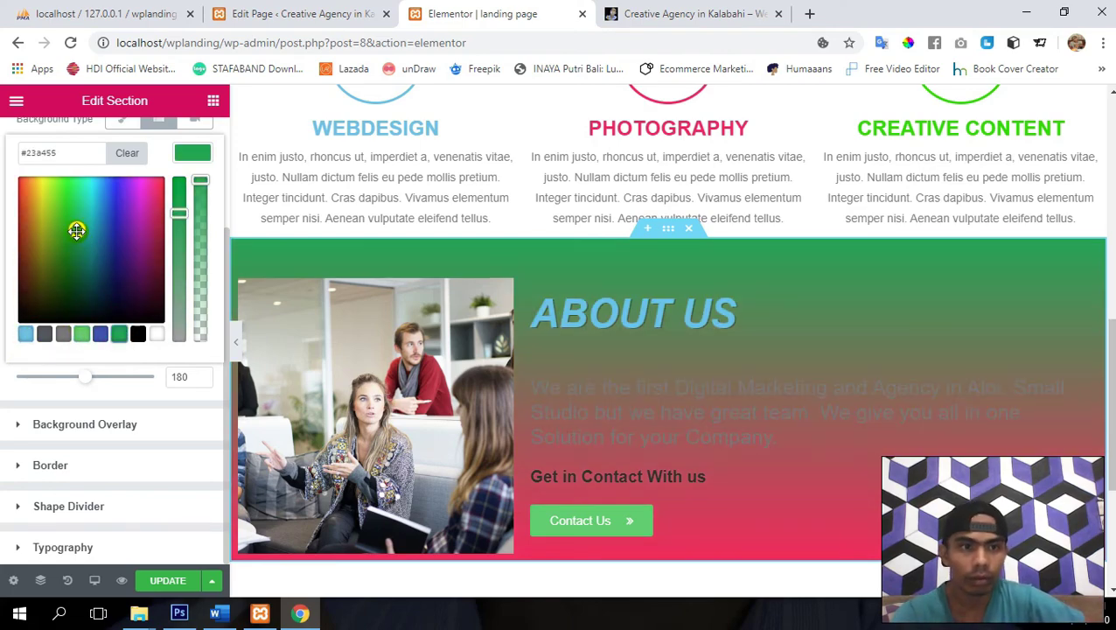
{"action": "mouse_move", "coordinate": [77, 230]}
{"action": "left_mouse_down"}
{"action": "mouse_move", "coordinate": [115, 204]}
{"action": "mouse_move", "coordinate": [22, 198]}
{"action": "mouse_move", "coordinate": [67, 217]}
{"action": "mouse_move", "coordinate": [67, 251]}
{"action": "left_mouse_up"}
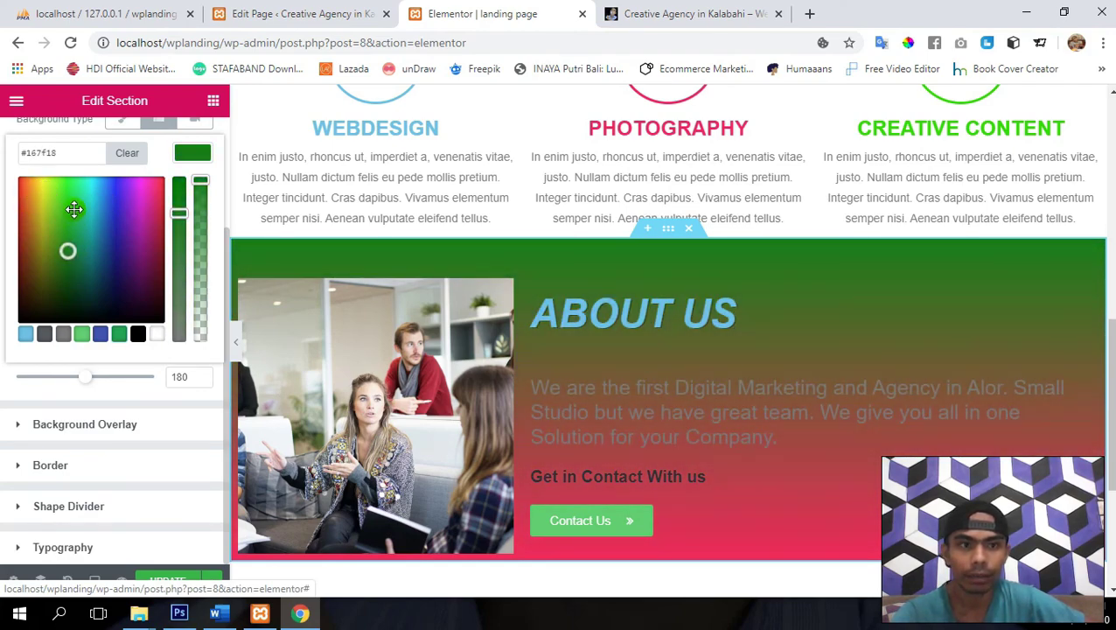
{"action": "mouse_move", "coordinate": [74, 208]}
{"action": "left_mouse_down"}
{"action": "mouse_move", "coordinate": [67, 185]}
{"action": "mouse_move", "coordinate": [25, 185]}
{"action": "mouse_move", "coordinate": [161, 174]}
{"action": "left_mouse_up"}
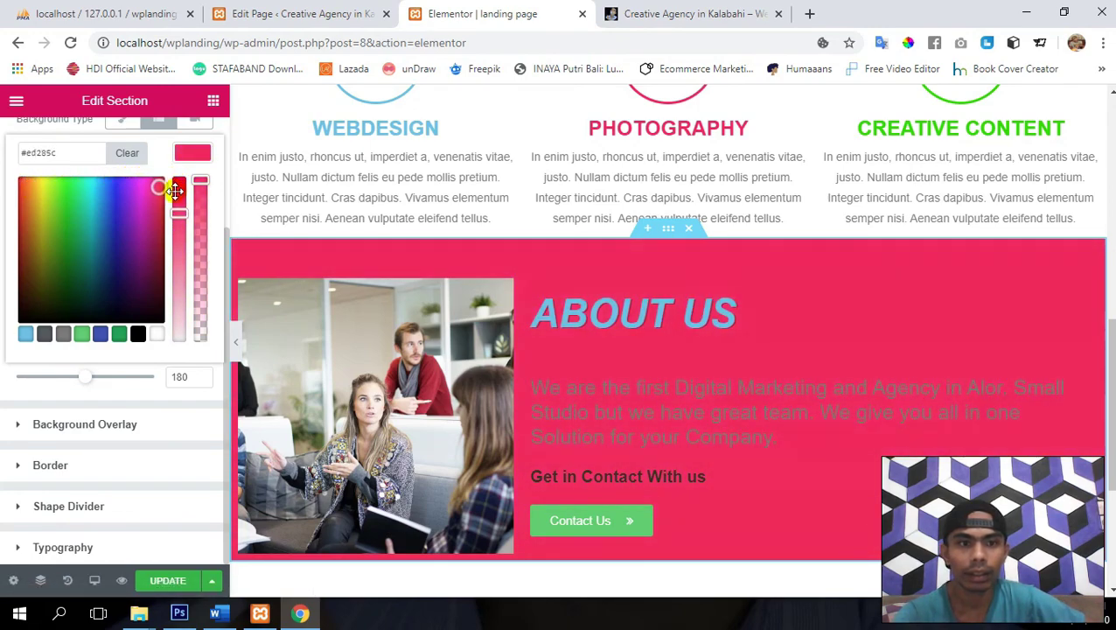
{"action": "mouse_move", "coordinate": [184, 194]}
{"action": "left_mouse_down"}
{"action": "mouse_move", "coordinate": [112, 237]}
{"action": "mouse_move", "coordinate": [82, 294]}
{"action": "mouse_move", "coordinate": [79, 227]}
{"action": "mouse_move", "coordinate": [32, 226]}
{"action": "mouse_move", "coordinate": [11, 313]}
{"action": "mouse_move", "coordinate": [40, 258]}
{"action": "mouse_move", "coordinate": [94, 206]}
{"action": "mouse_move", "coordinate": [82, 194]}
{"action": "mouse_move", "coordinate": [121, 197]}
{"action": "mouse_move", "coordinate": [65, 188]}
{"action": "mouse_move", "coordinate": [94, 189]}
{"action": "mouse_move", "coordinate": [93, 241]}
{"action": "left_mouse_up"}
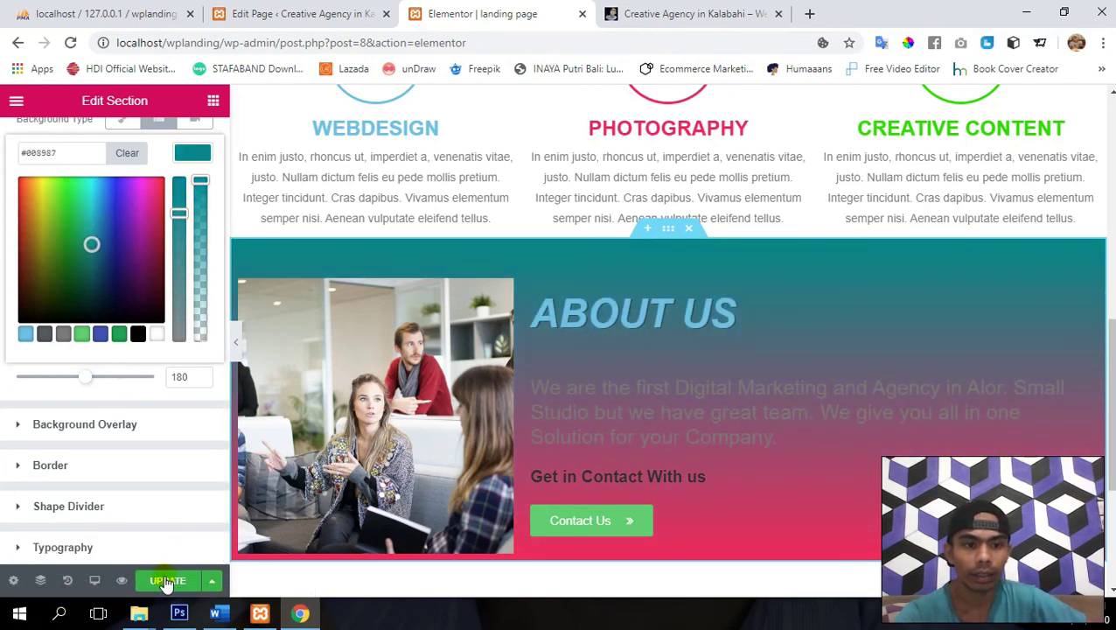
{"action": "left_click", "coordinate": [168, 582]}
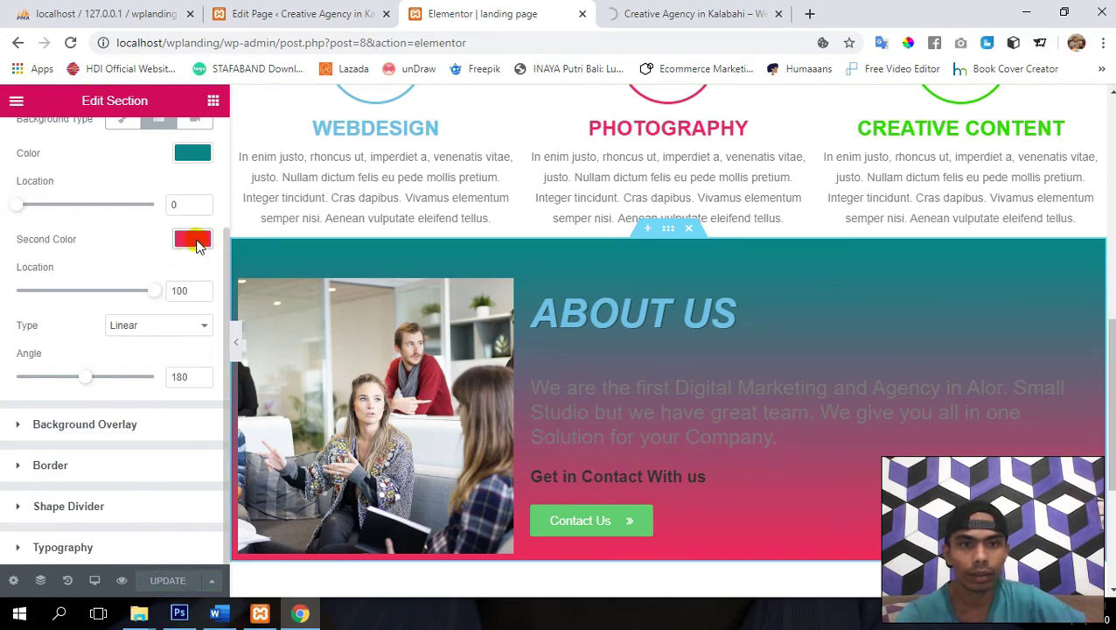
- Make the gradient's second colour deep purple (#31009b) and update the page
{"action": "left_click", "coordinate": [194, 241]}
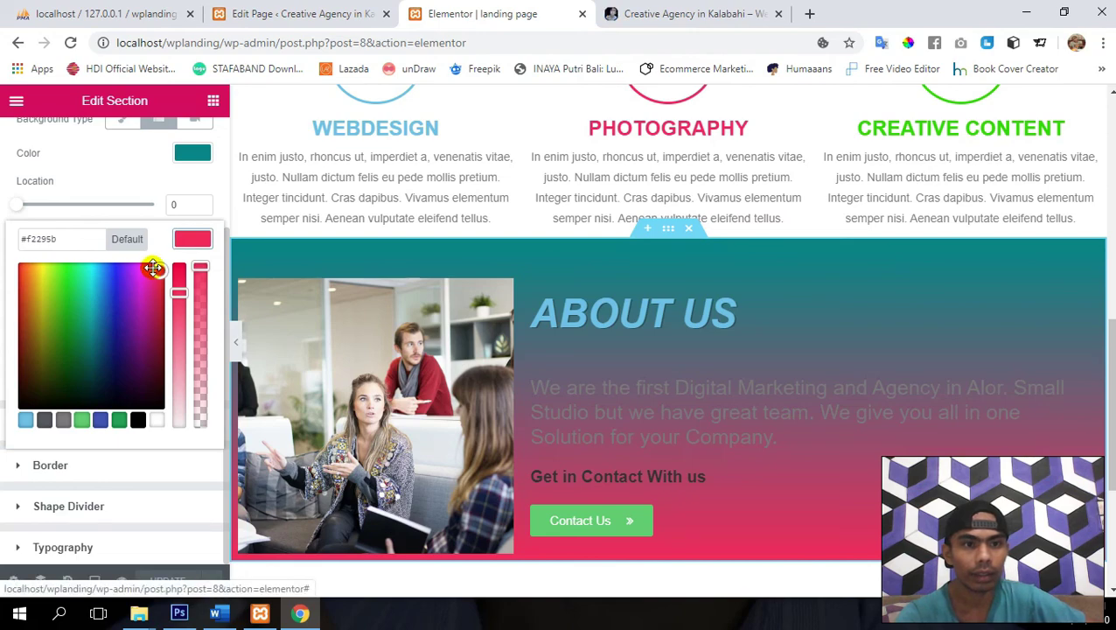
{"action": "left_click_drag", "start_coordinate": [153, 268], "coordinate": [119, 318]}
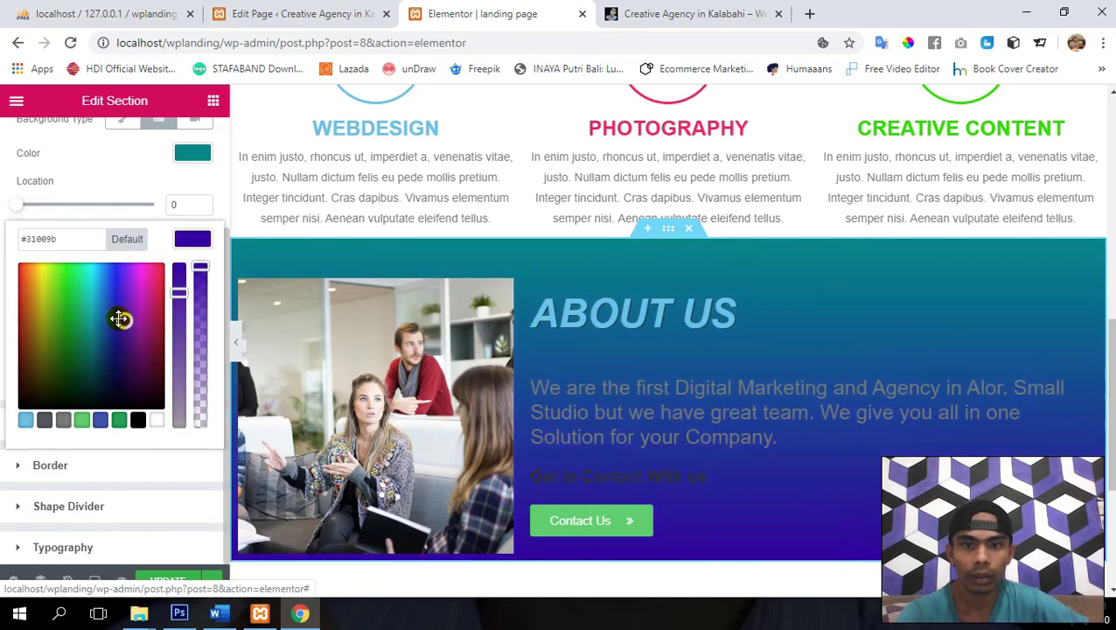
{"action": "left_click", "coordinate": [169, 581]}
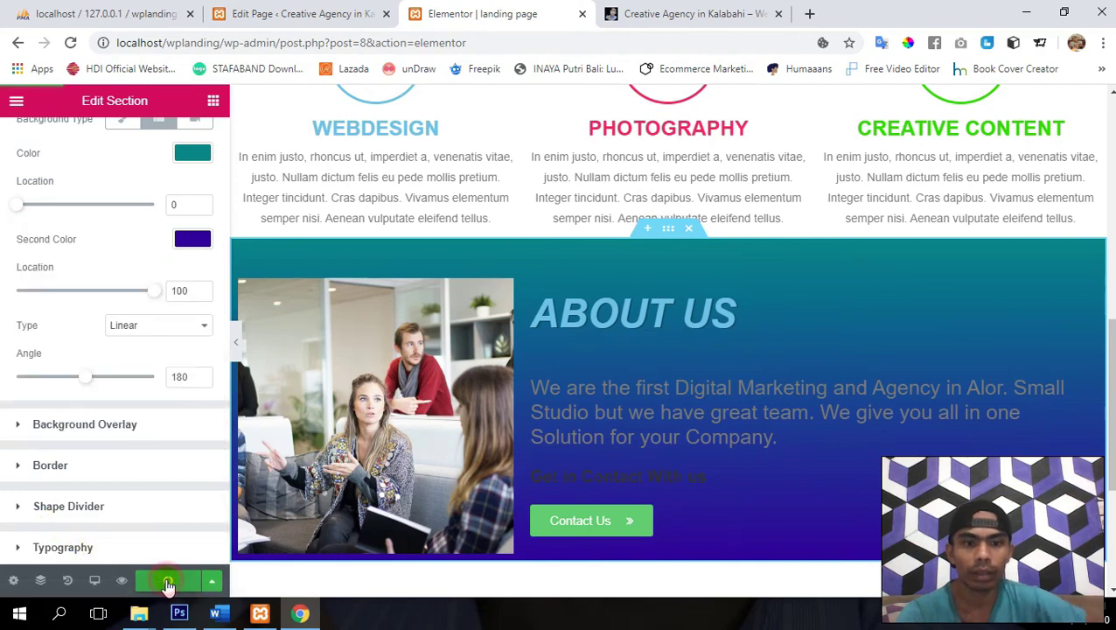
{"action": "scroll", "coordinate": [689, 402], "scroll_direction": "up", "scroll_amount": 2}
{"action": "scroll", "coordinate": [688, 403], "scroll_direction": "down", "scroll_amount": 1}
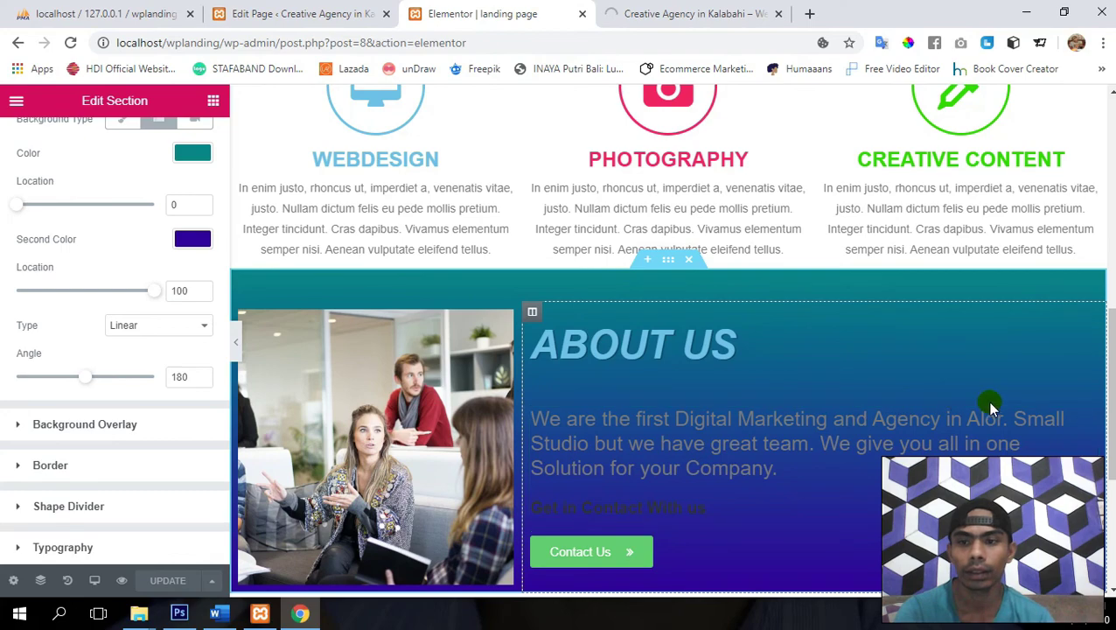
- Set the About Us paragraph's text colour to white (#ffffff) and update the page
{"action": "left_click", "coordinate": [1093, 416]}
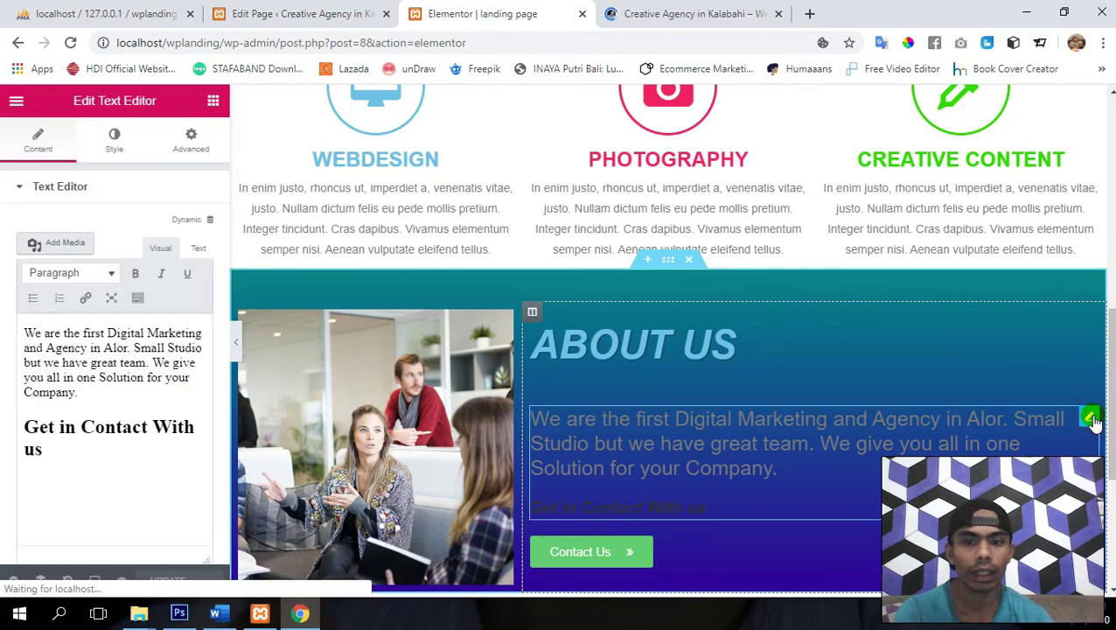
{"action": "left_click", "coordinate": [104, 146]}
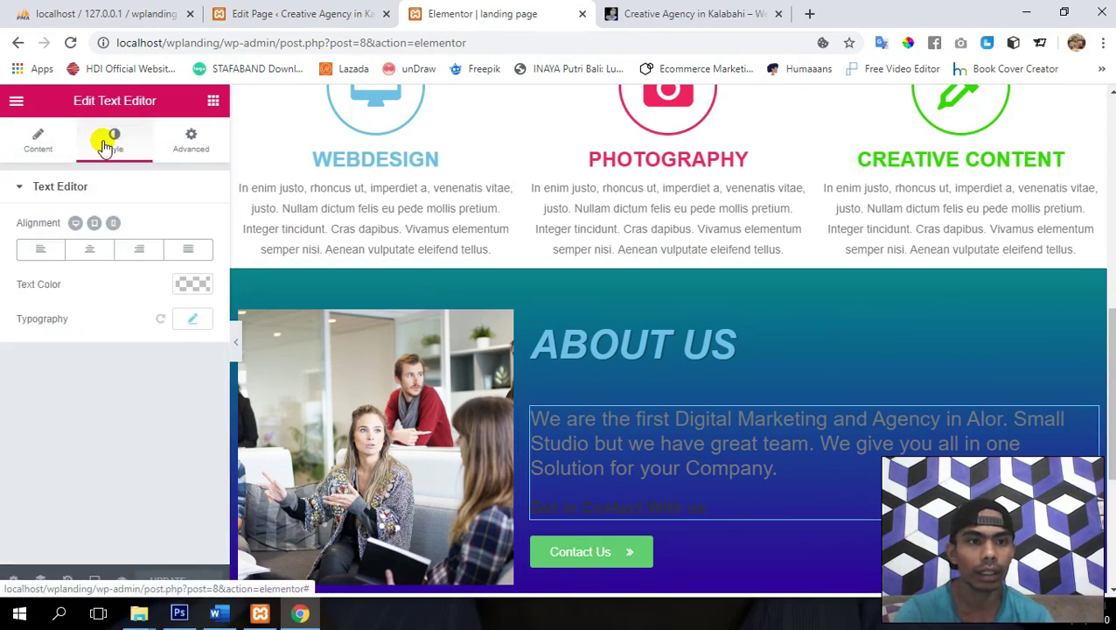
{"action": "left_click", "coordinate": [192, 287]}
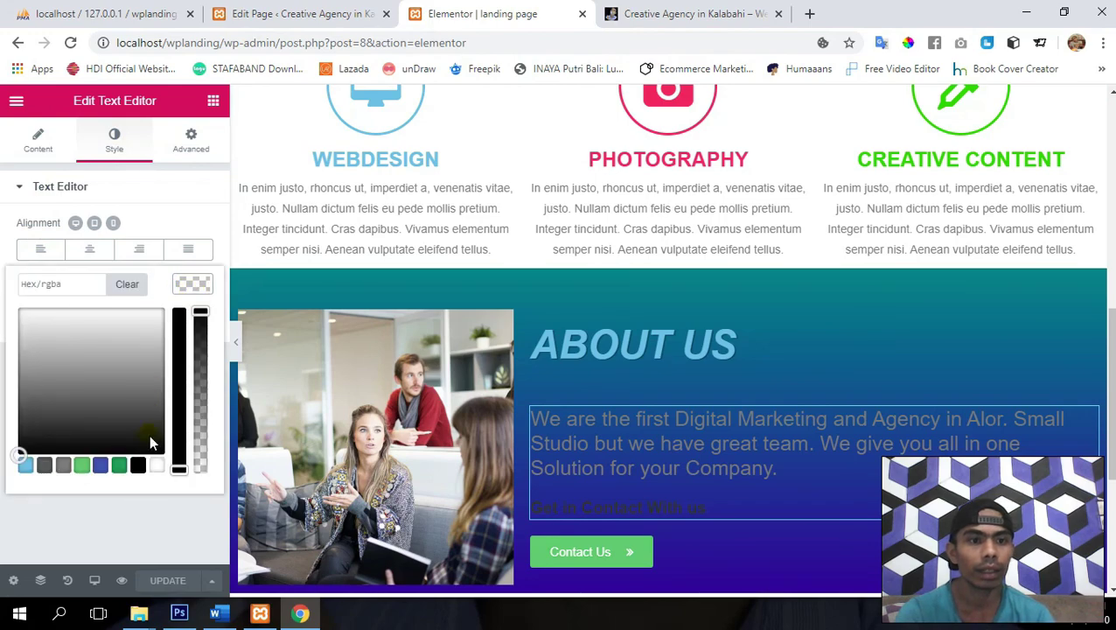
{"action": "left_click", "coordinate": [155, 468]}
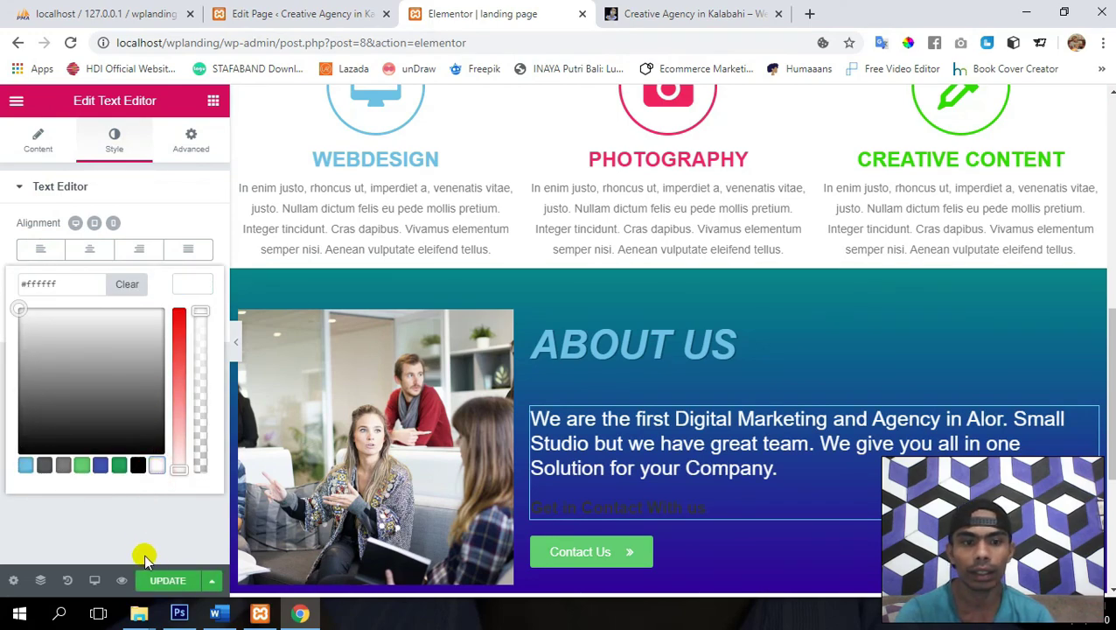
{"action": "left_click", "coordinate": [166, 582]}
{"action": "scroll", "coordinate": [666, 457], "scroll_direction": "down", "scroll_amount": 1}
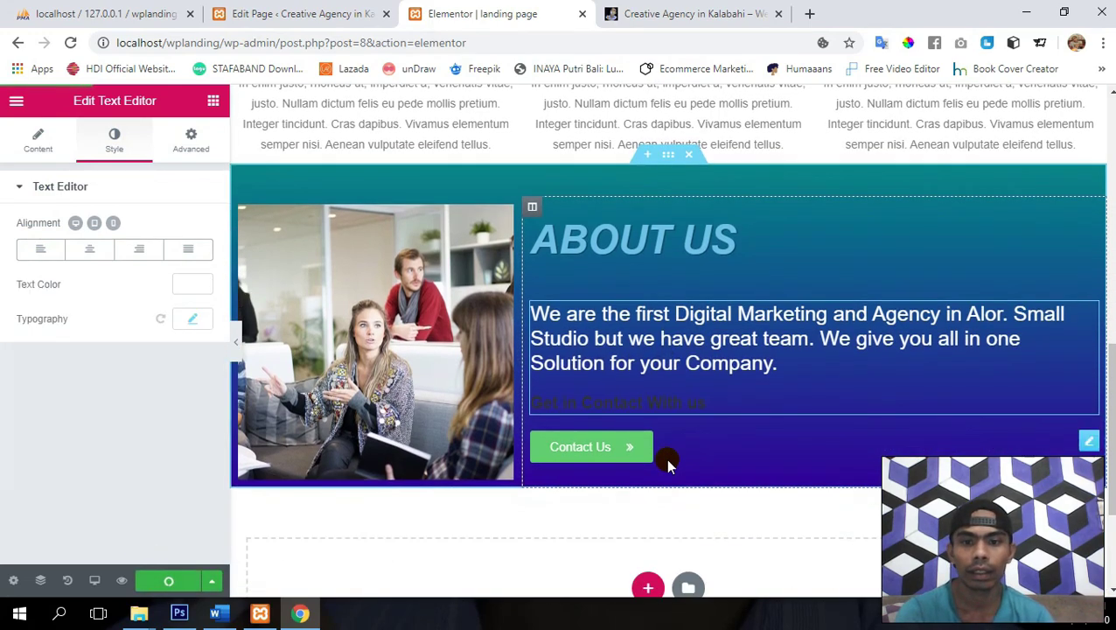
- Colour the 'Get in Contact With us' line white with the text toolbar and update the page
{"action": "left_click", "coordinate": [31, 150]}
{"action": "left_click", "coordinate": [92, 469]}
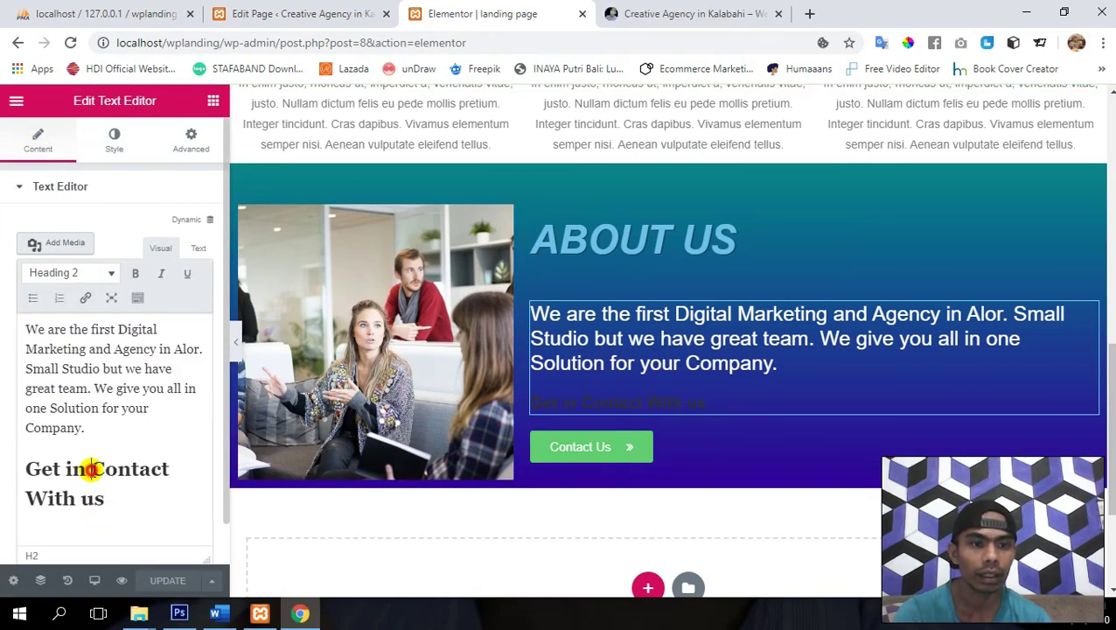
{"action": "triple_click", "coordinate": [92, 470]}
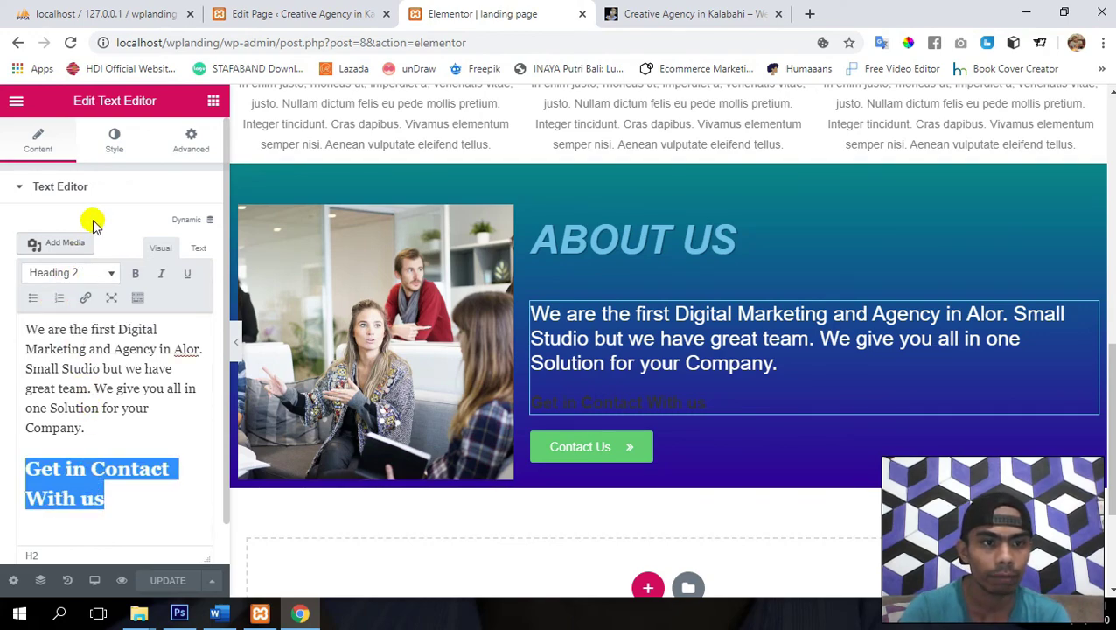
{"action": "left_click", "coordinate": [138, 297]}
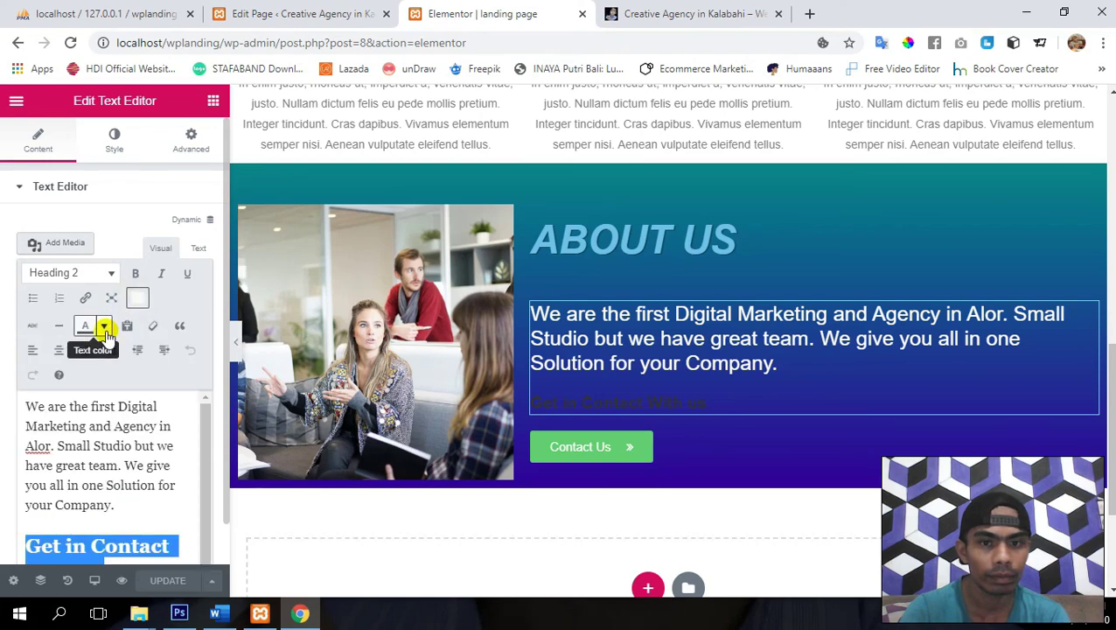
{"action": "left_click", "coordinate": [104, 327]}
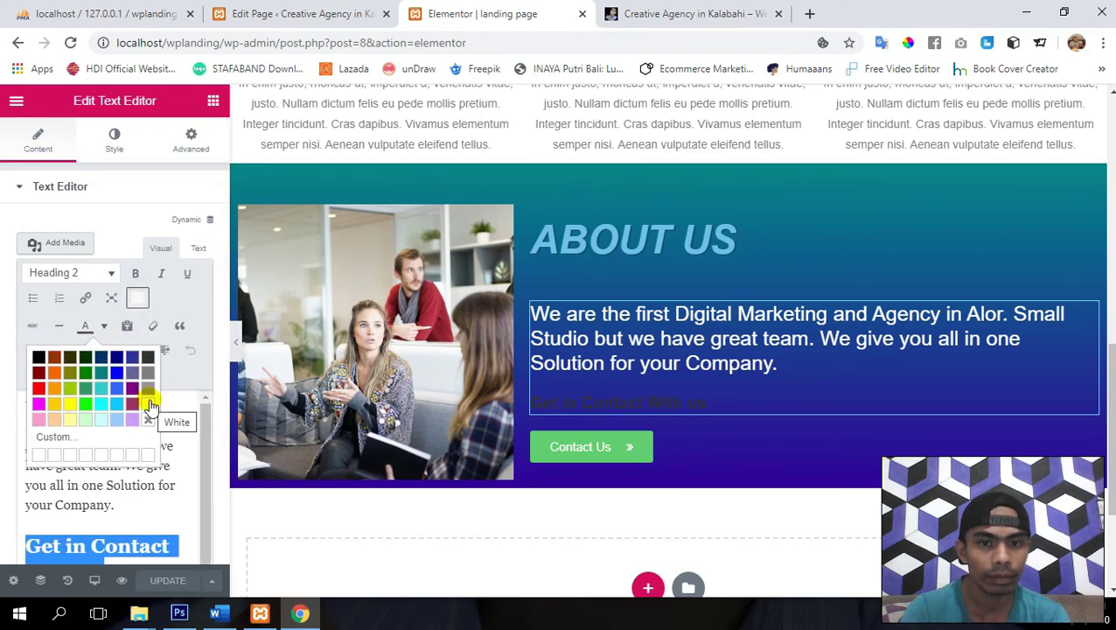
{"action": "left_click", "coordinate": [149, 403]}
{"action": "left_click", "coordinate": [163, 582]}
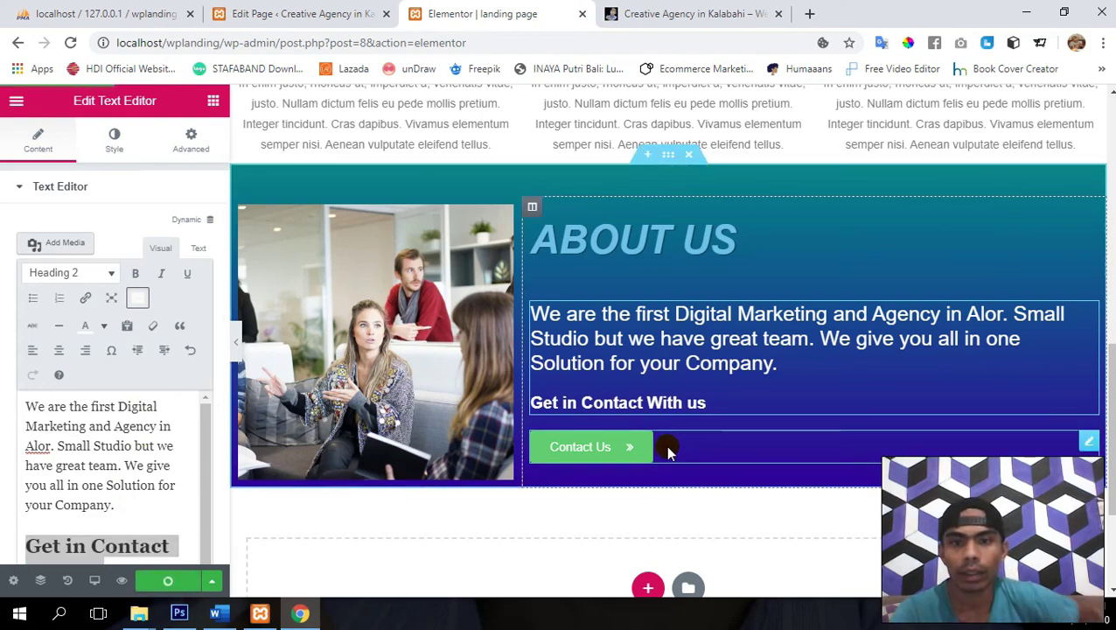
{"action": "scroll", "coordinate": [668, 451], "scroll_direction": "down", "scroll_amount": 1}
{"action": "scroll", "coordinate": [829, 327], "scroll_direction": "up", "scroll_amount": 2}
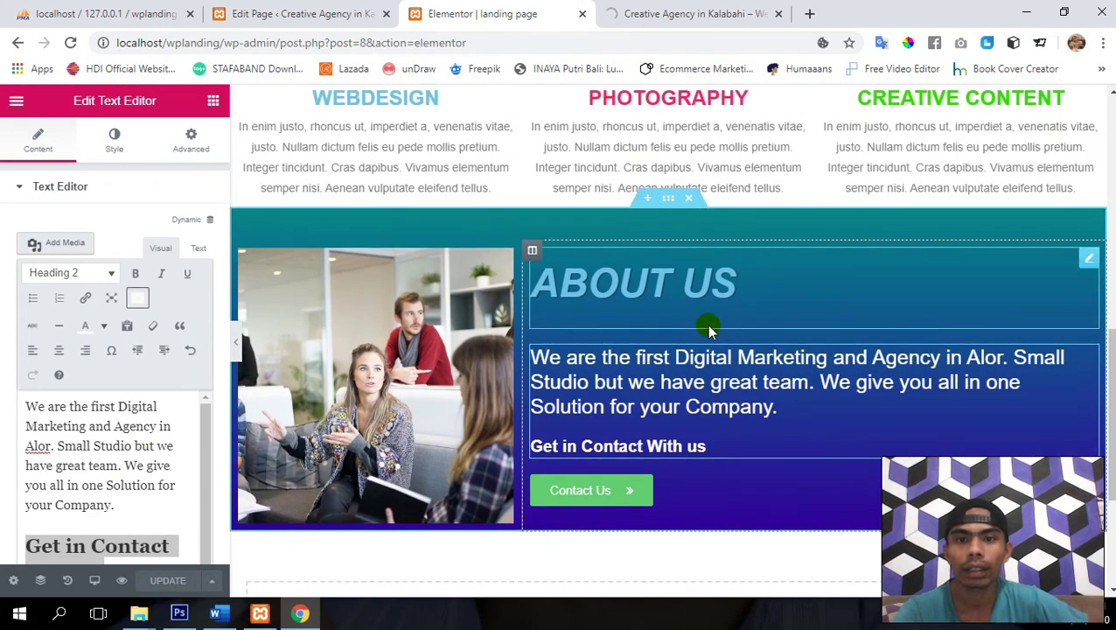
{"action": "left_click", "coordinate": [1090, 260]}
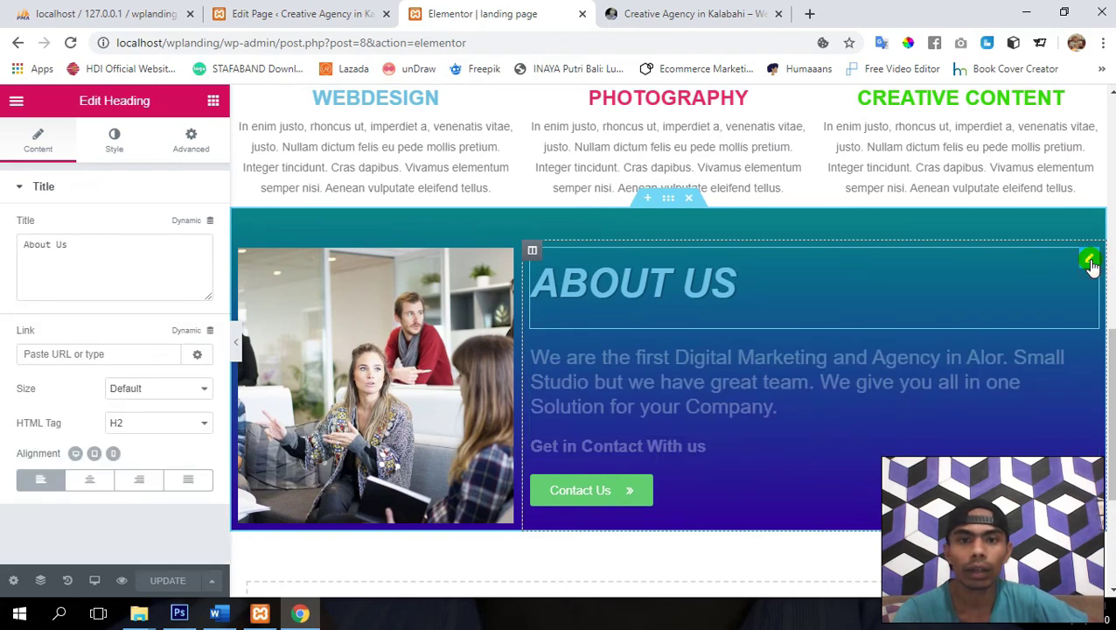
- Make the ABOUT US heading text white (#ffffff) and update the page
{"action": "left_click", "coordinate": [114, 139]}
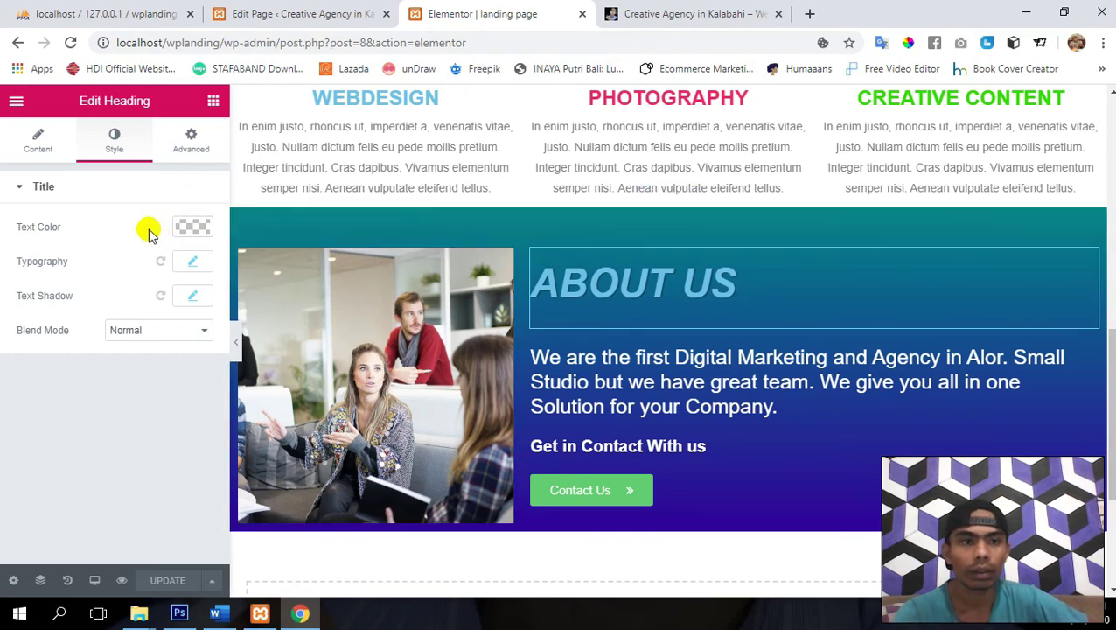
{"action": "left_click", "coordinate": [192, 229]}
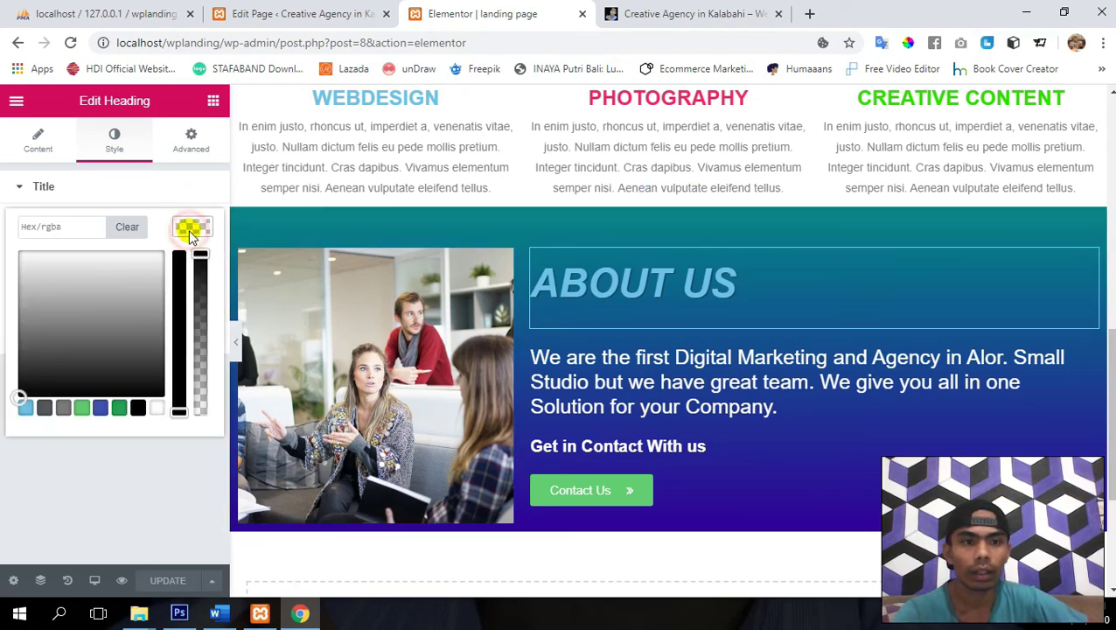
{"action": "left_click", "coordinate": [158, 408]}
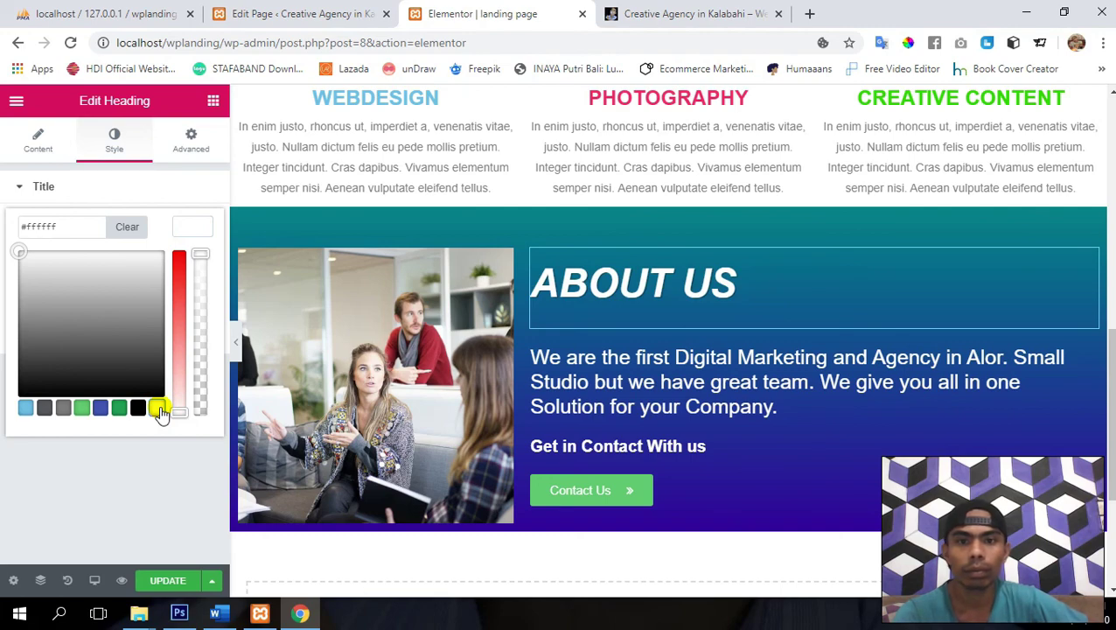
{"action": "left_click", "coordinate": [99, 411]}
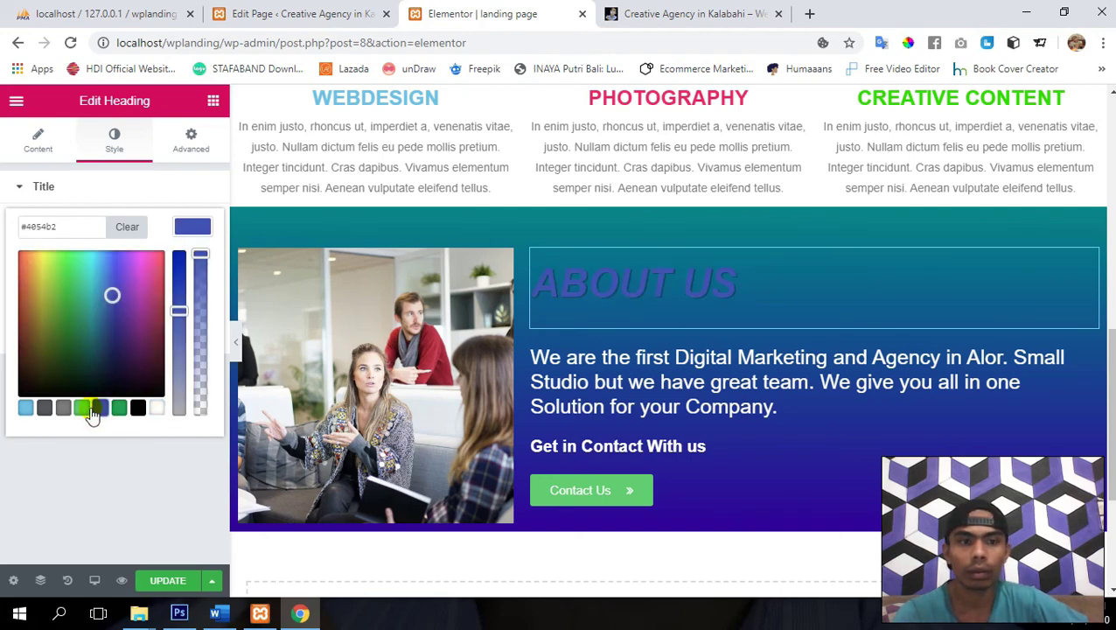
{"action": "left_click", "coordinate": [81, 409]}
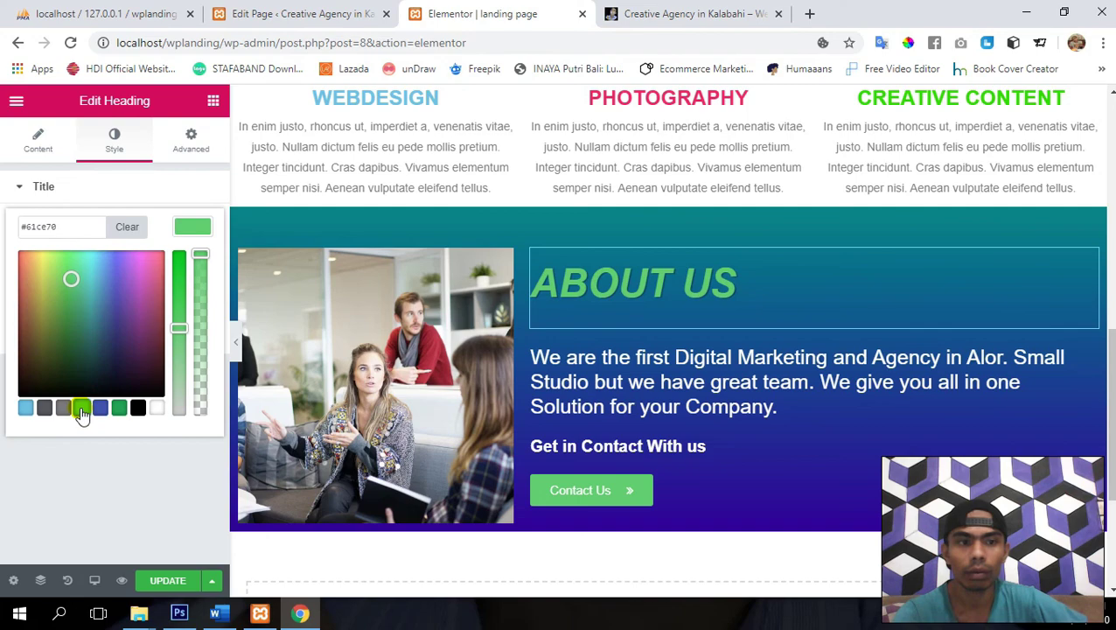
{"action": "left_click", "coordinate": [42, 410]}
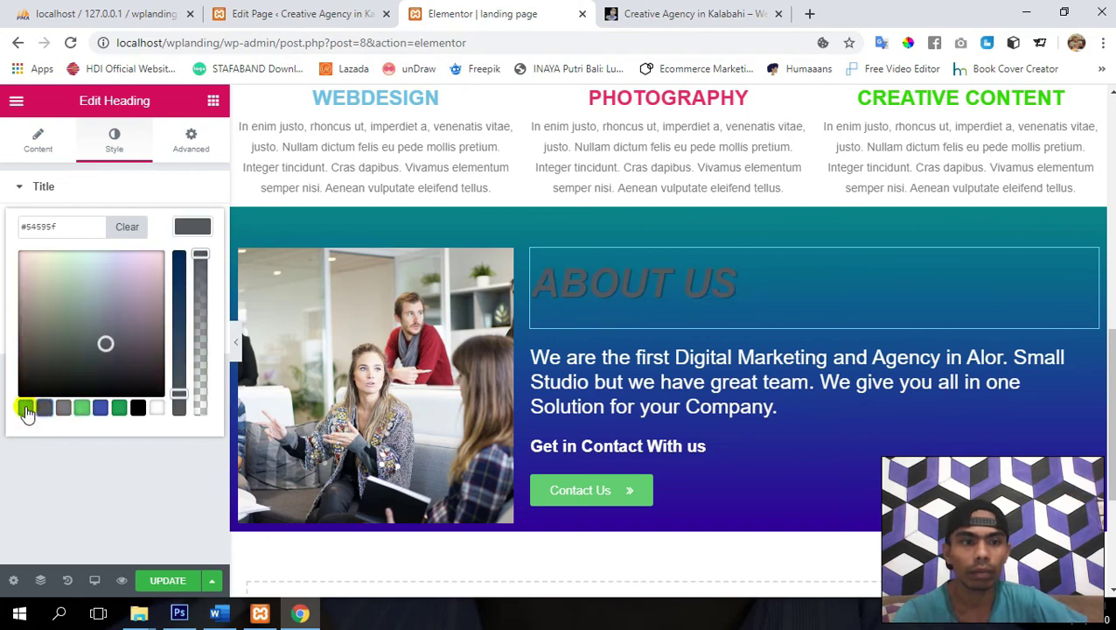
{"action": "left_click", "coordinate": [25, 409]}
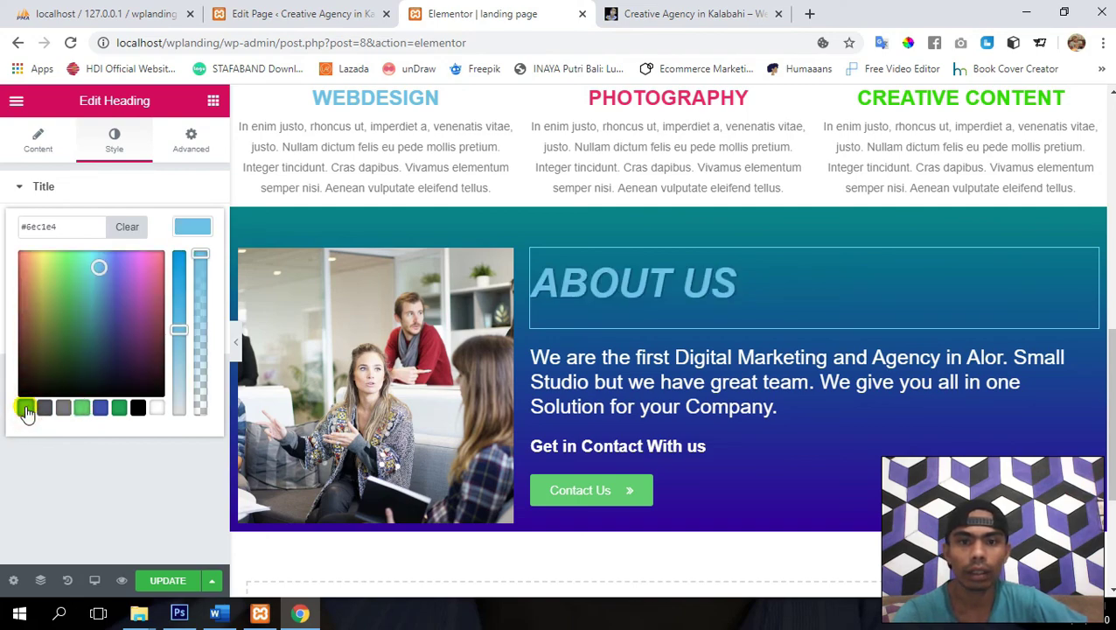
{"action": "left_click", "coordinate": [156, 408]}
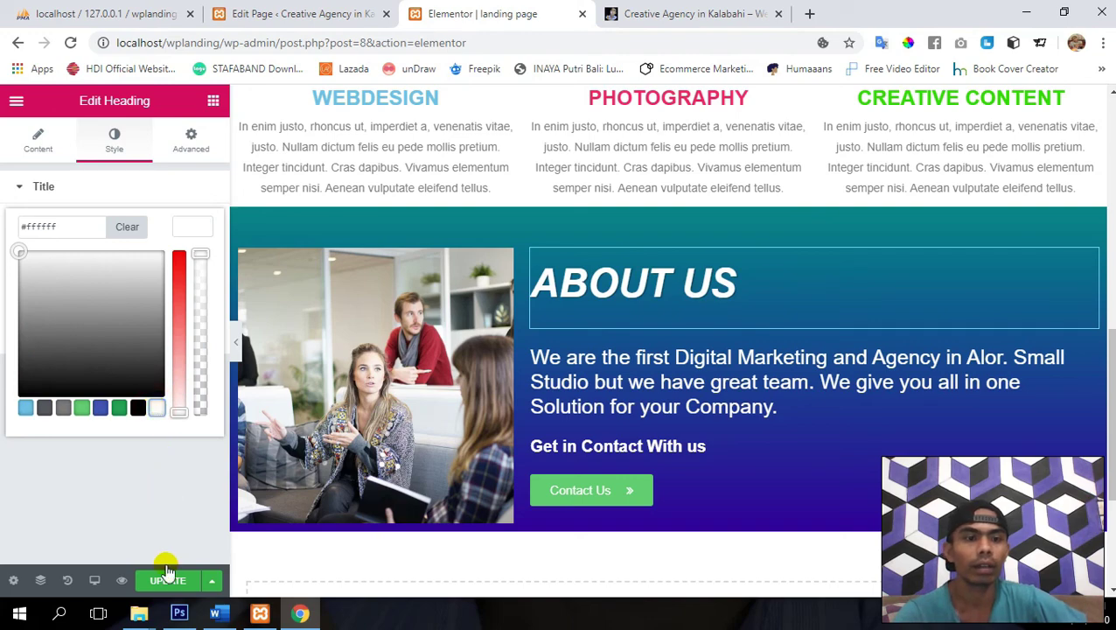
{"action": "left_click", "coordinate": [166, 582]}
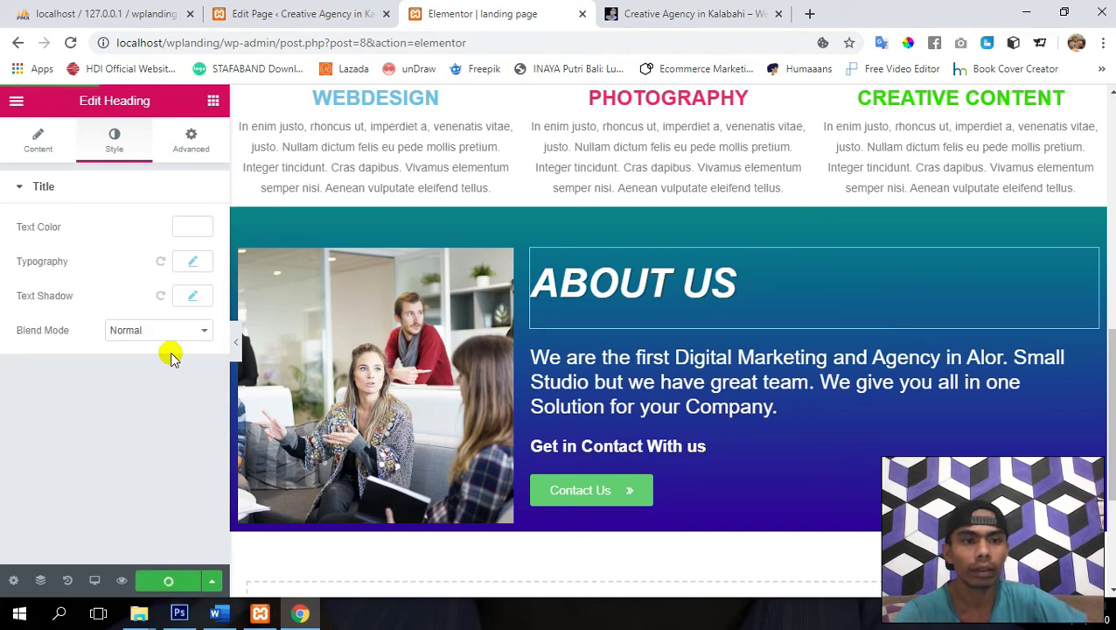
- Give the ABOUT US heading a light blue text shadow and update the page
{"action": "left_click", "coordinate": [190, 297]}
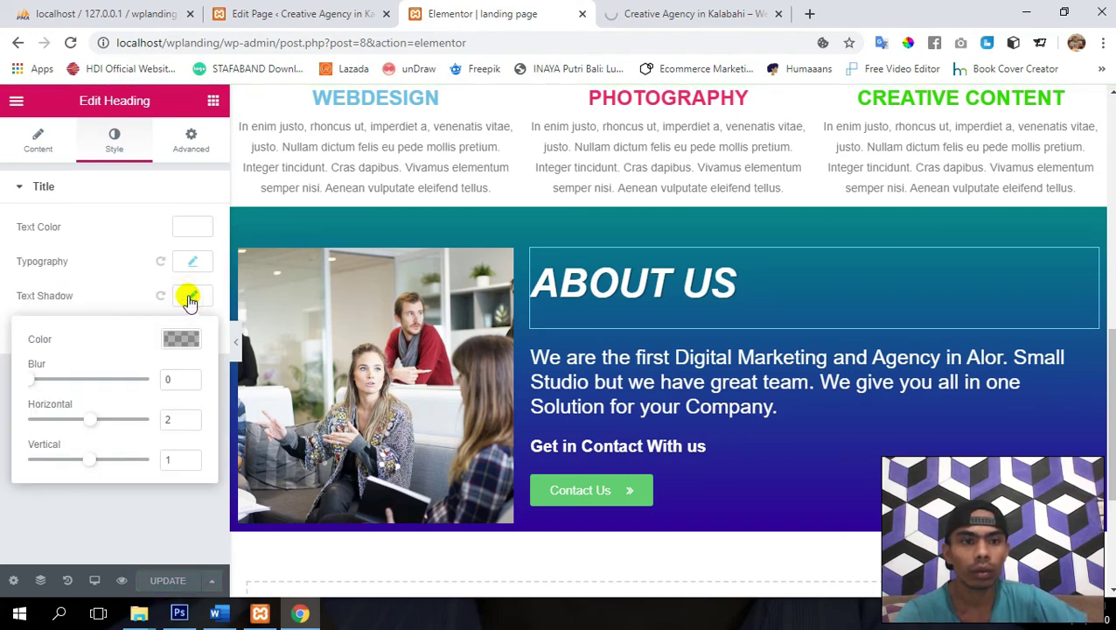
{"action": "left_click", "coordinate": [180, 343]}
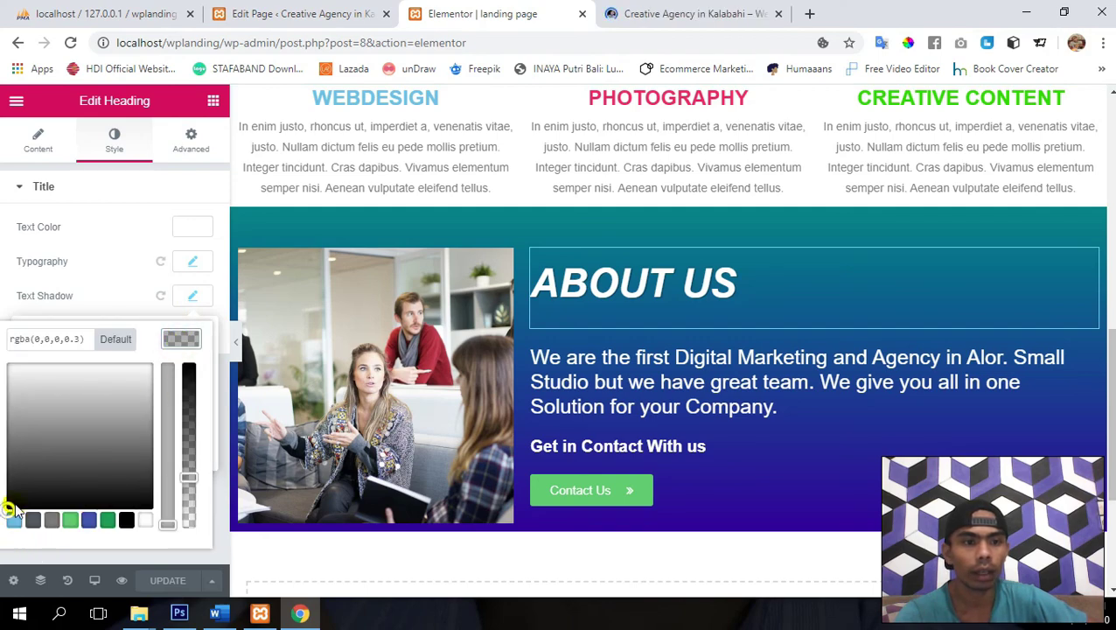
{"action": "left_click", "coordinate": [16, 523]}
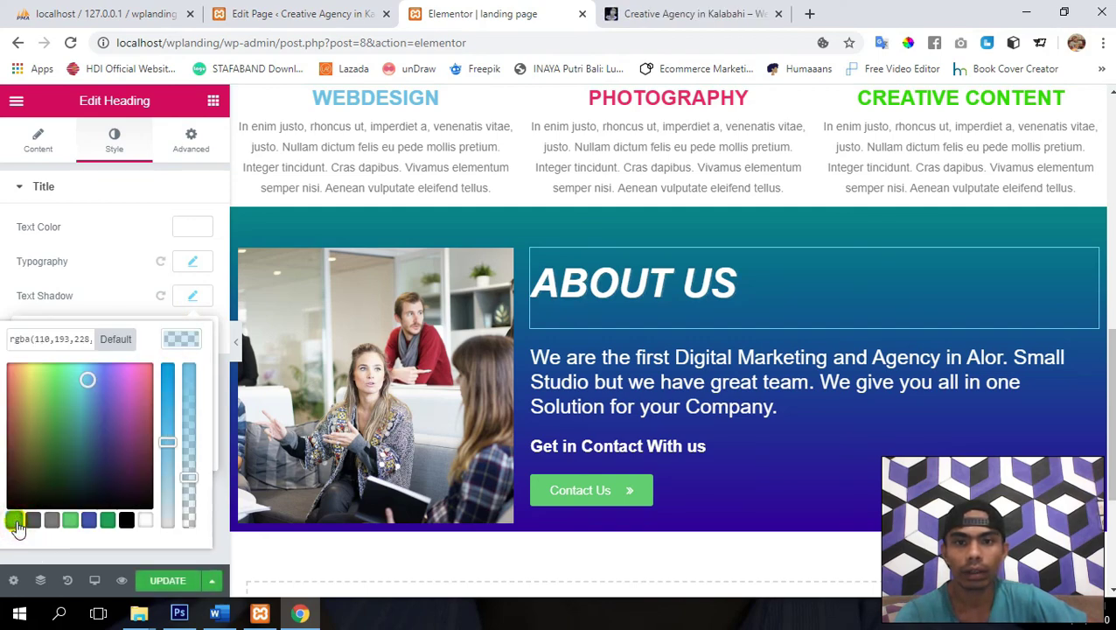
{"action": "left_click", "coordinate": [172, 582]}
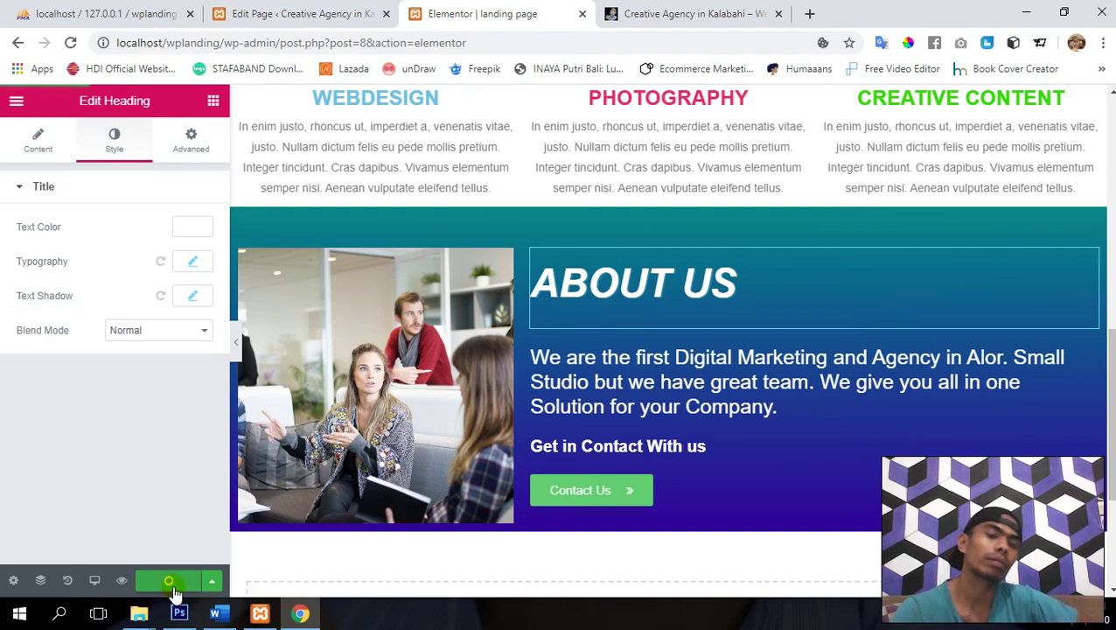
{"action": "scroll", "coordinate": [561, 455], "scroll_direction": "down", "scroll_amount": 1}
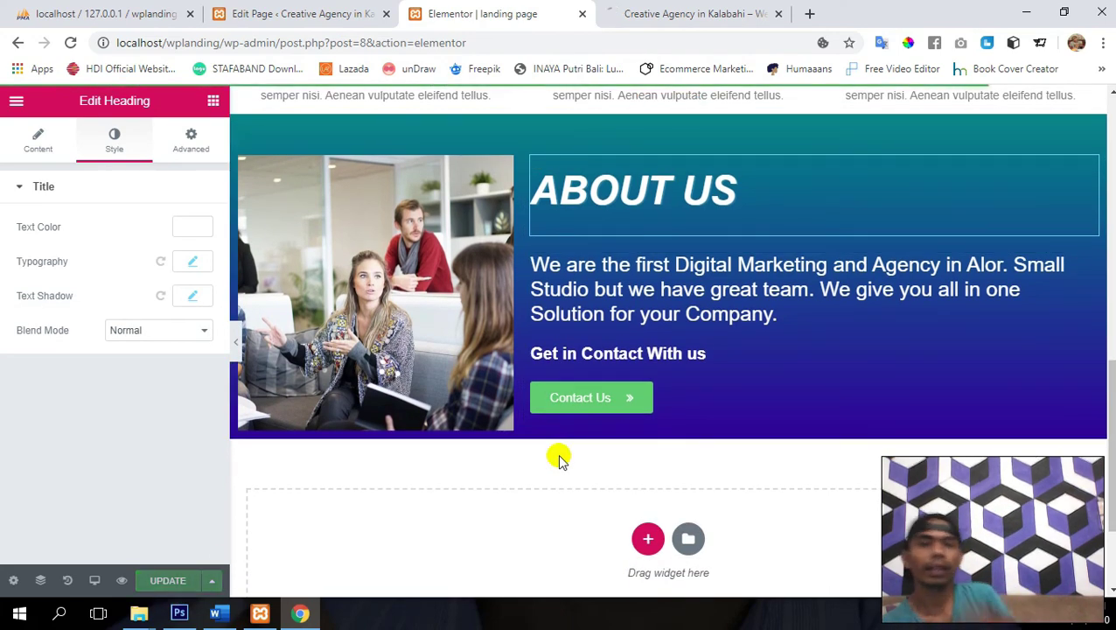
{"action": "scroll", "coordinate": [560, 459], "scroll_direction": "up", "scroll_amount": 1}
{"action": "scroll", "coordinate": [558, 453], "scroll_direction": "down", "scroll_amount": 1}
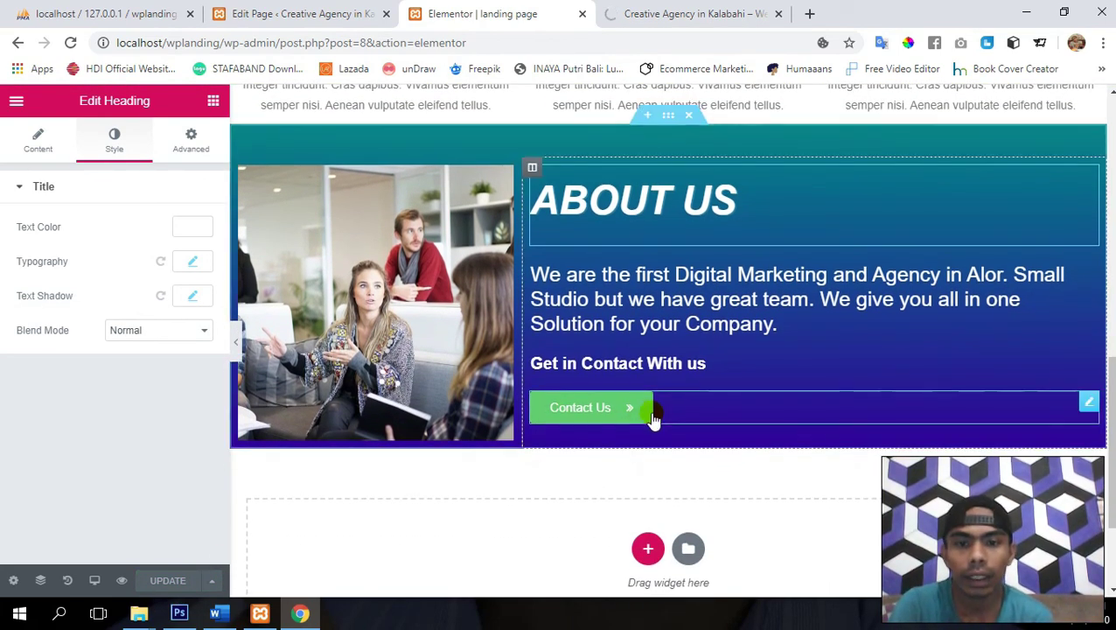
- Set the Contact Us button's background colour to light blue and update the page
{"action": "left_click", "coordinate": [1087, 407]}
{"action": "left_click", "coordinate": [125, 146]}
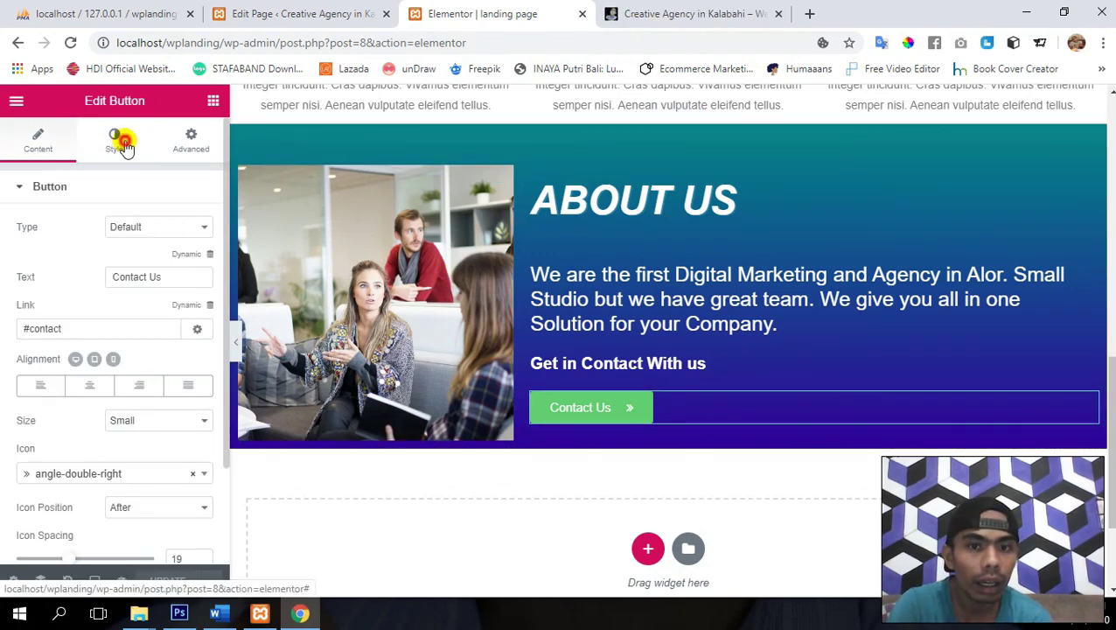
{"action": "scroll", "coordinate": [643, 296], "scroll_direction": "up", "scroll_amount": 10}
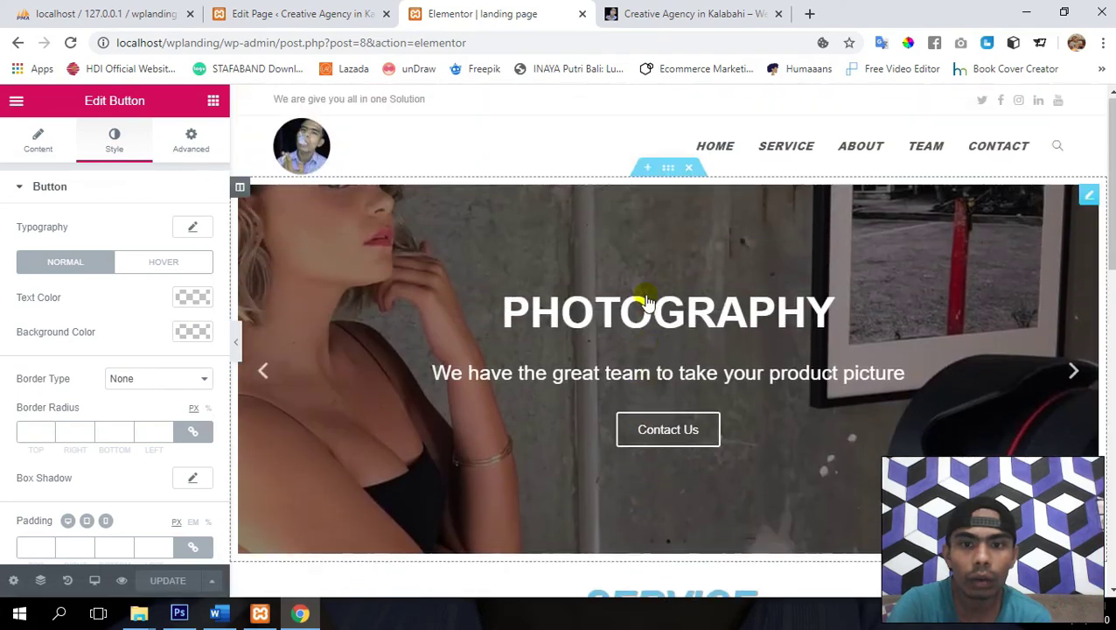
{"action": "scroll", "coordinate": [646, 299], "scroll_direction": "down", "scroll_amount": 7}
{"action": "scroll", "coordinate": [646, 298], "scroll_direction": "down", "scroll_amount": 2}
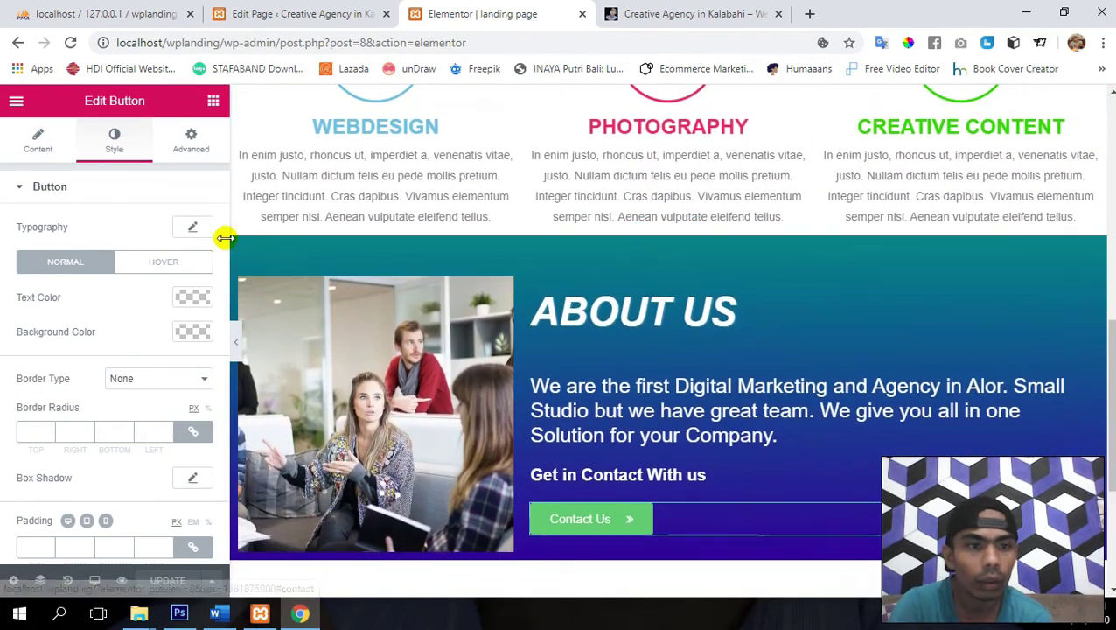
{"action": "left_click", "coordinate": [190, 331]}
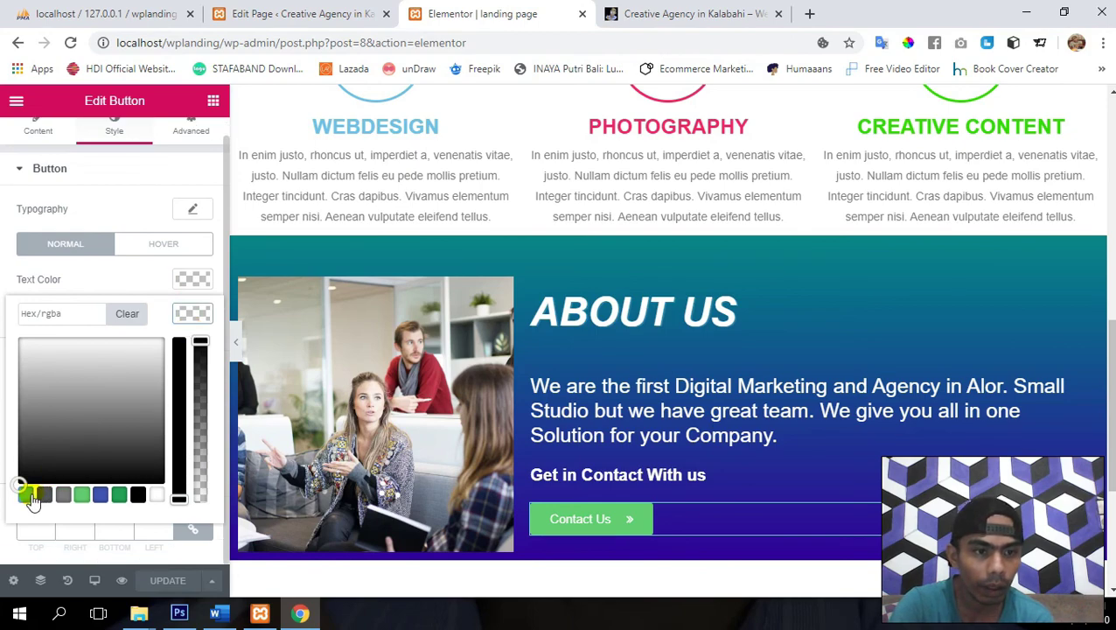
{"action": "left_click", "coordinate": [28, 495]}
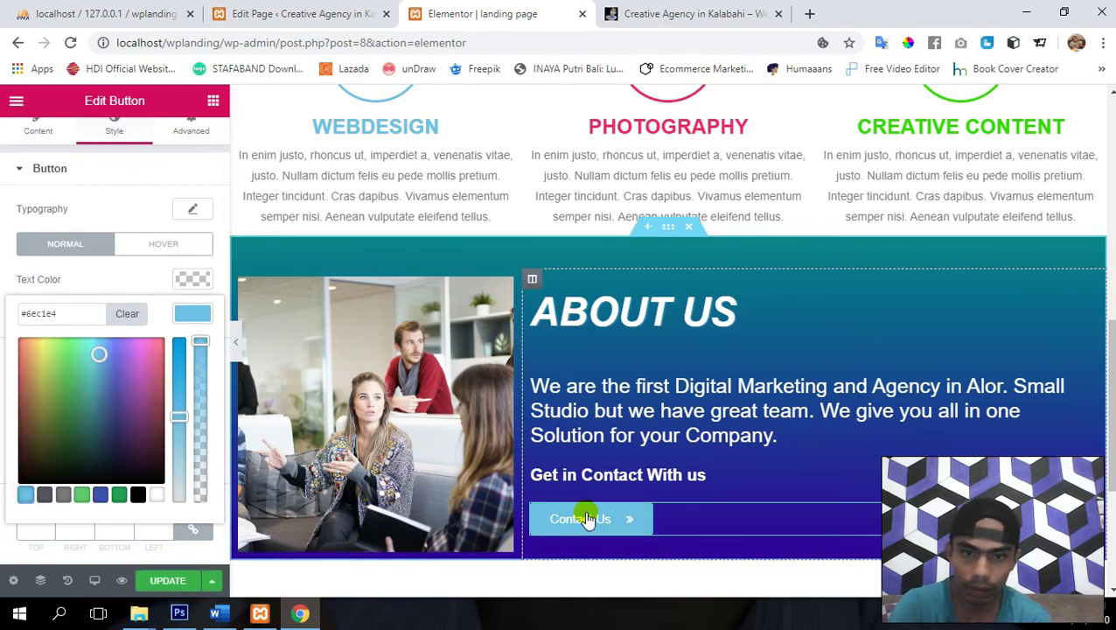
{"action": "left_click", "coordinate": [167, 581]}
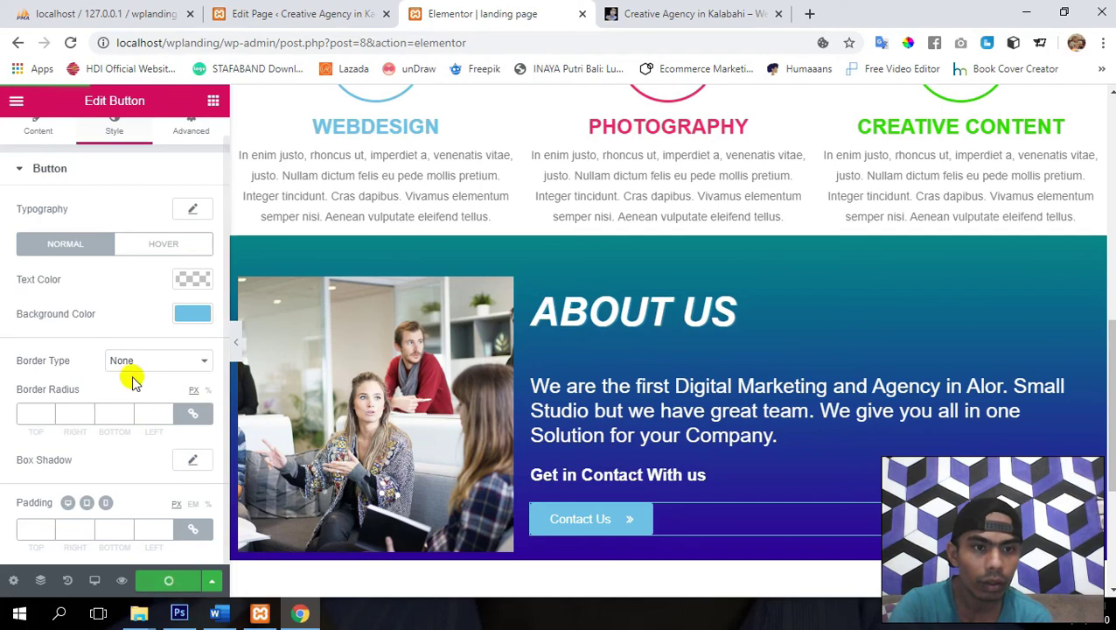
- Set the button typography to Bold weight and Uppercase transform, then update the page
{"action": "left_click", "coordinate": [193, 214]}
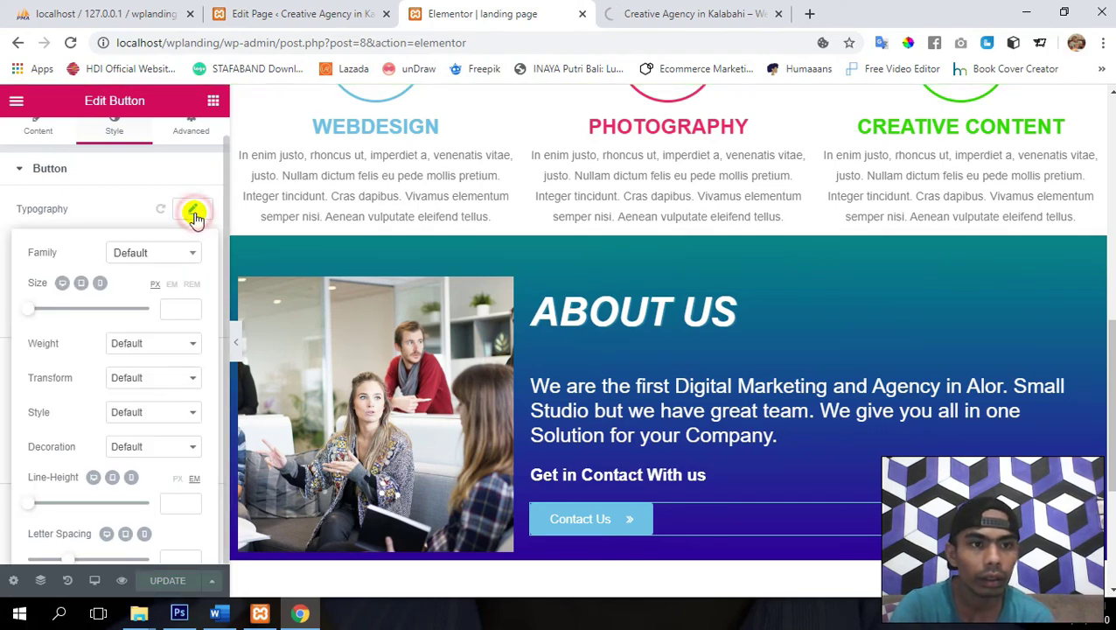
{"action": "left_click", "coordinate": [146, 350]}
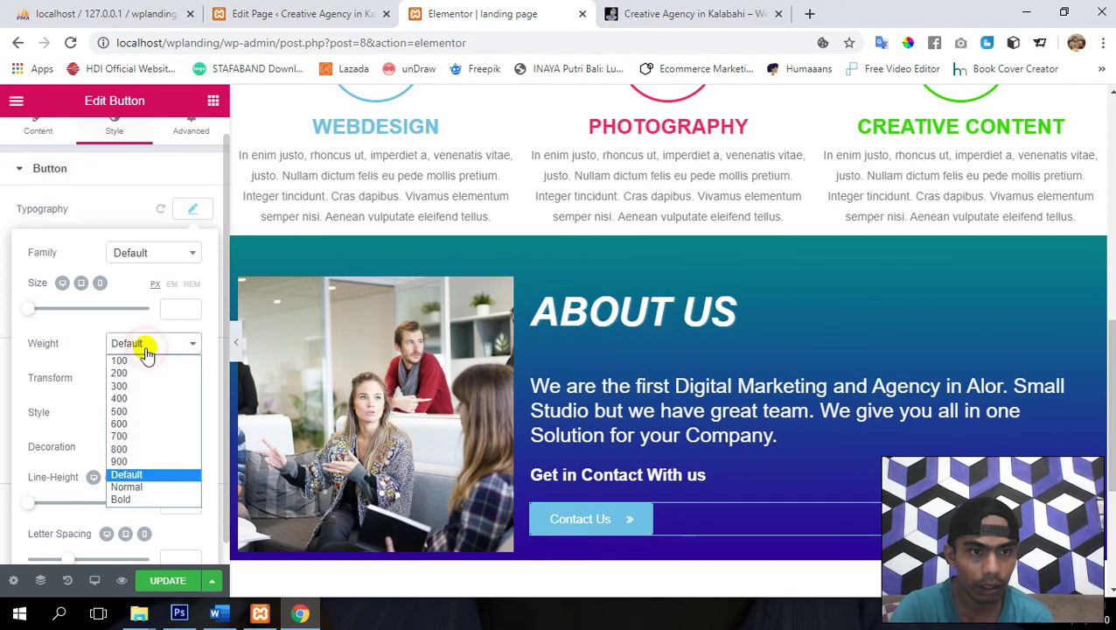
{"action": "left_click", "coordinate": [130, 499]}
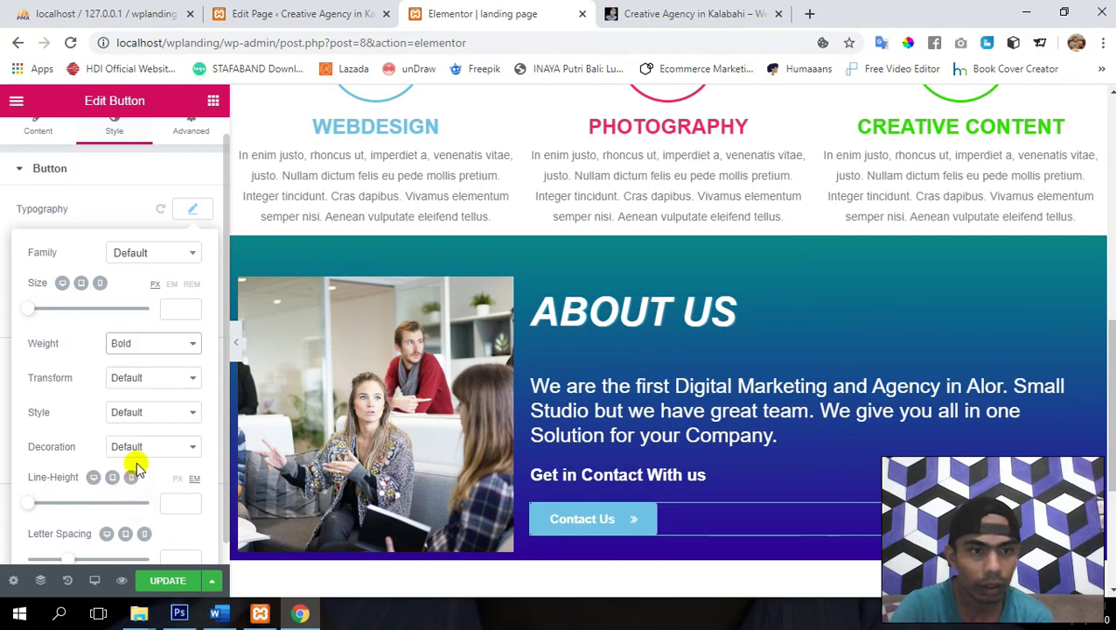
{"action": "left_click", "coordinate": [153, 384]}
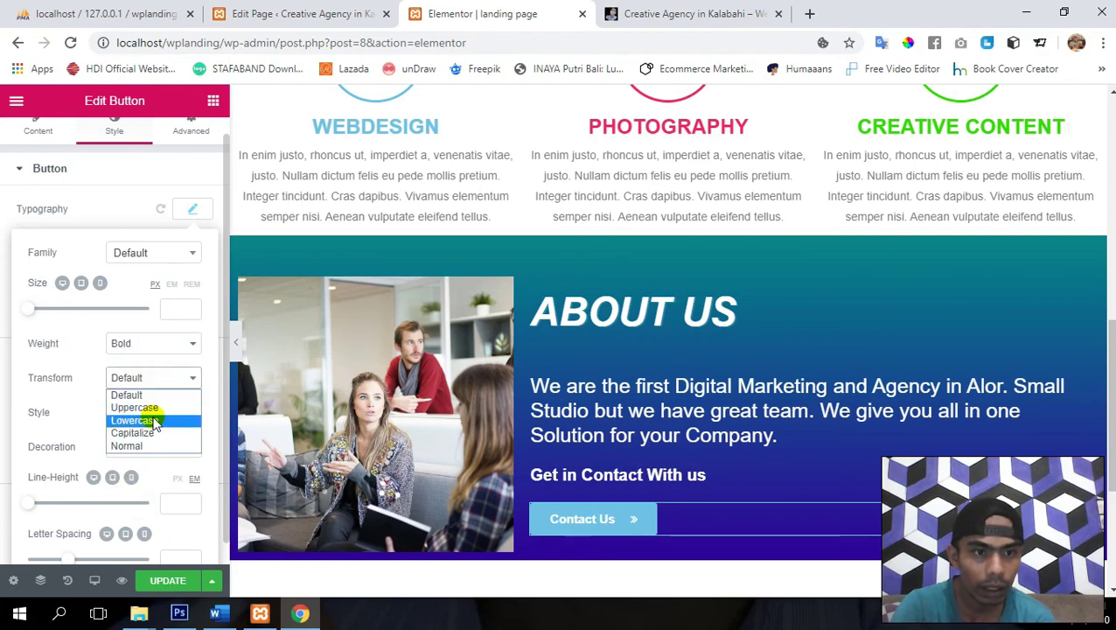
{"action": "left_click", "coordinate": [155, 409]}
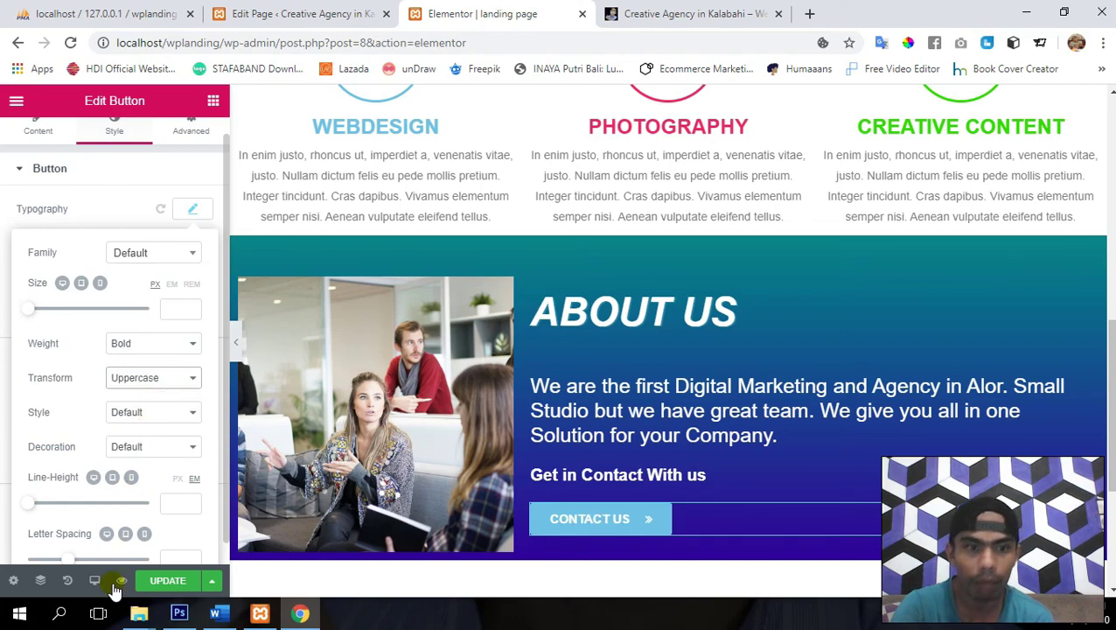
{"action": "left_click", "coordinate": [167, 582]}
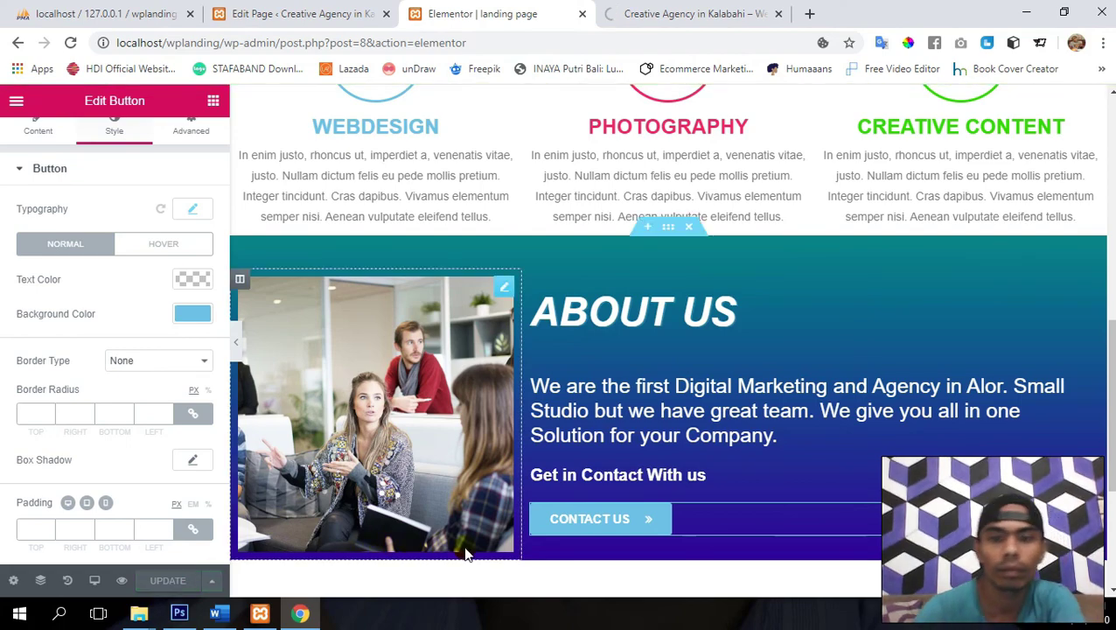
- Give the button a green (#23a455) hover background and a Shrink hover animation, then update
{"action": "left_click", "coordinate": [157, 249]}
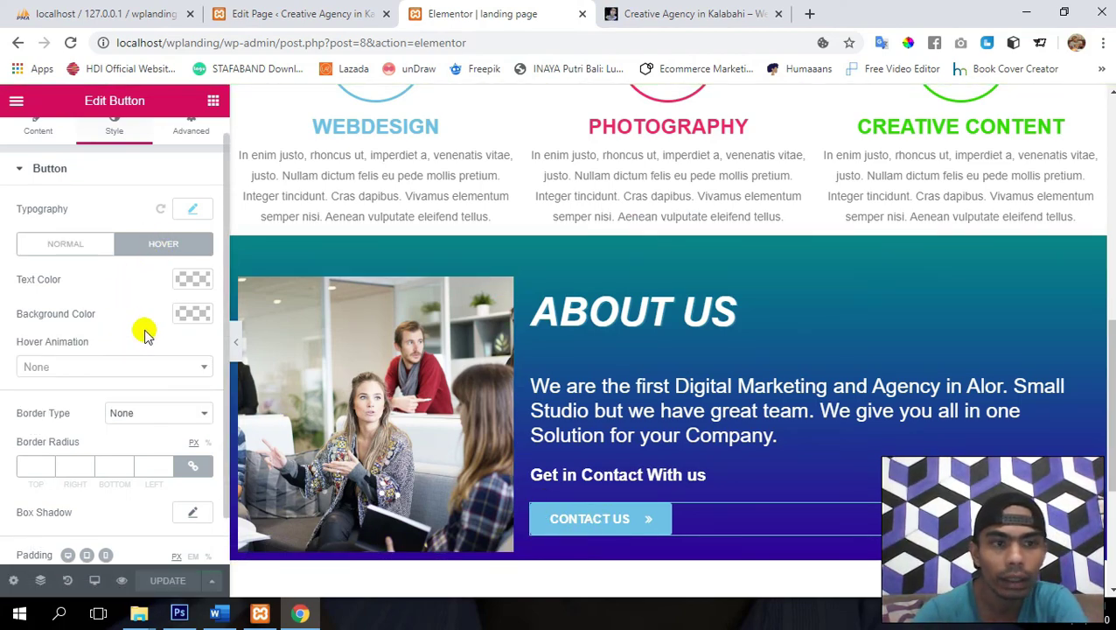
{"action": "left_click", "coordinate": [187, 315]}
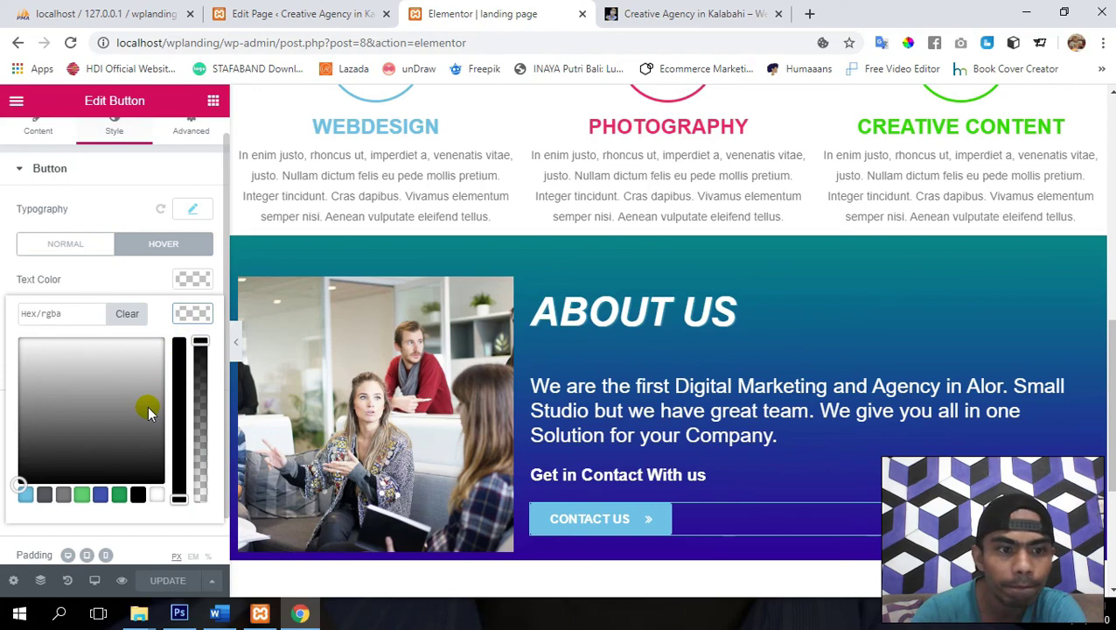
{"action": "left_click", "coordinate": [122, 496]}
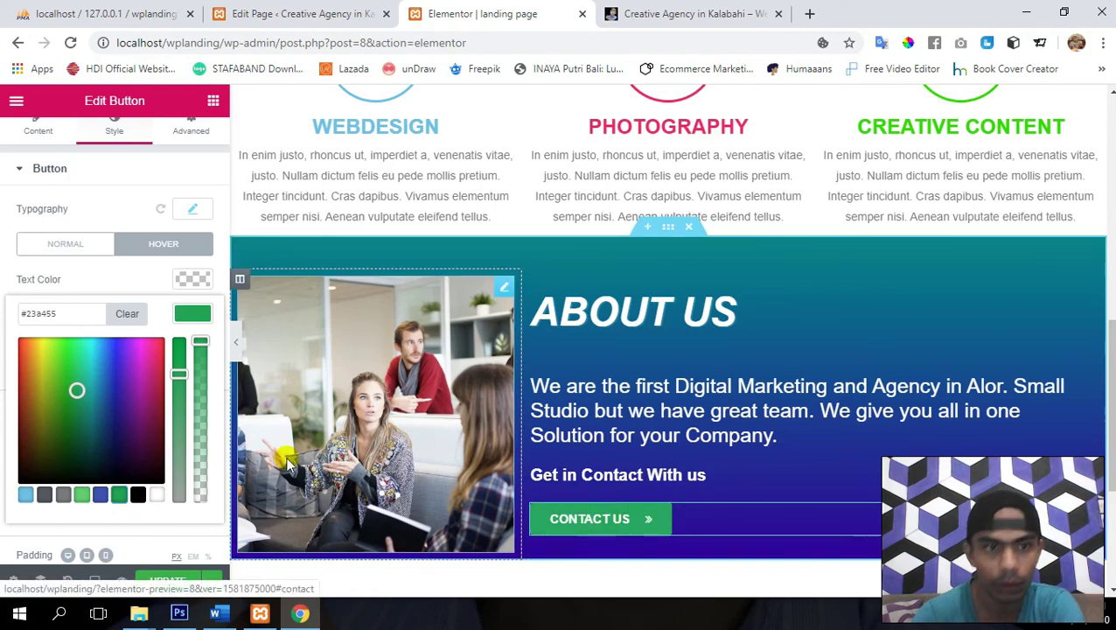
{"action": "left_click", "coordinate": [192, 315]}
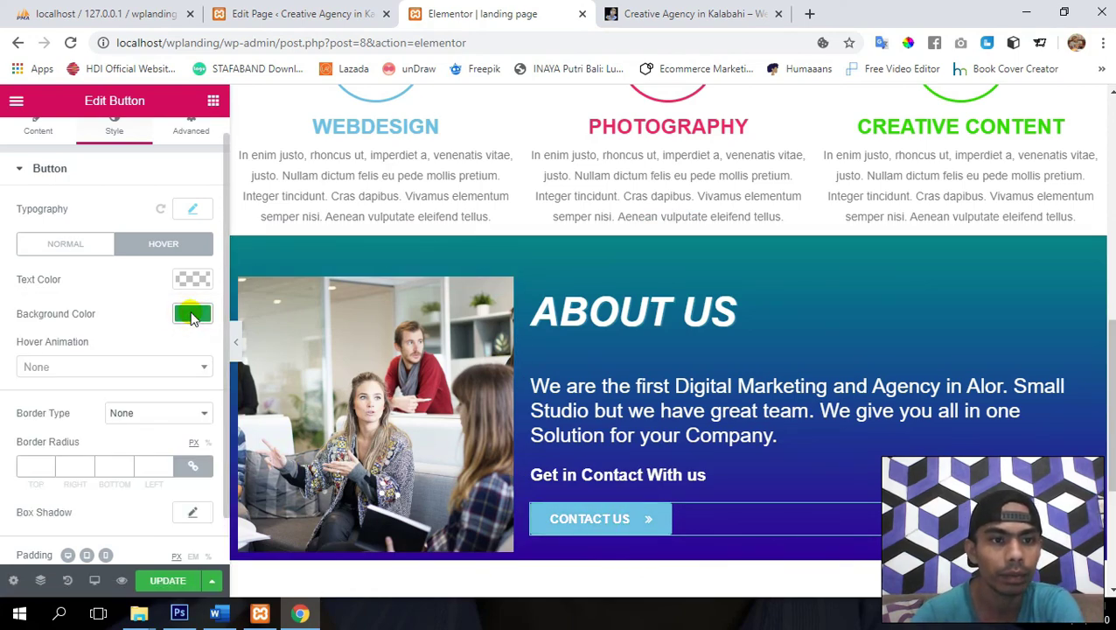
{"action": "left_click", "coordinate": [122, 366]}
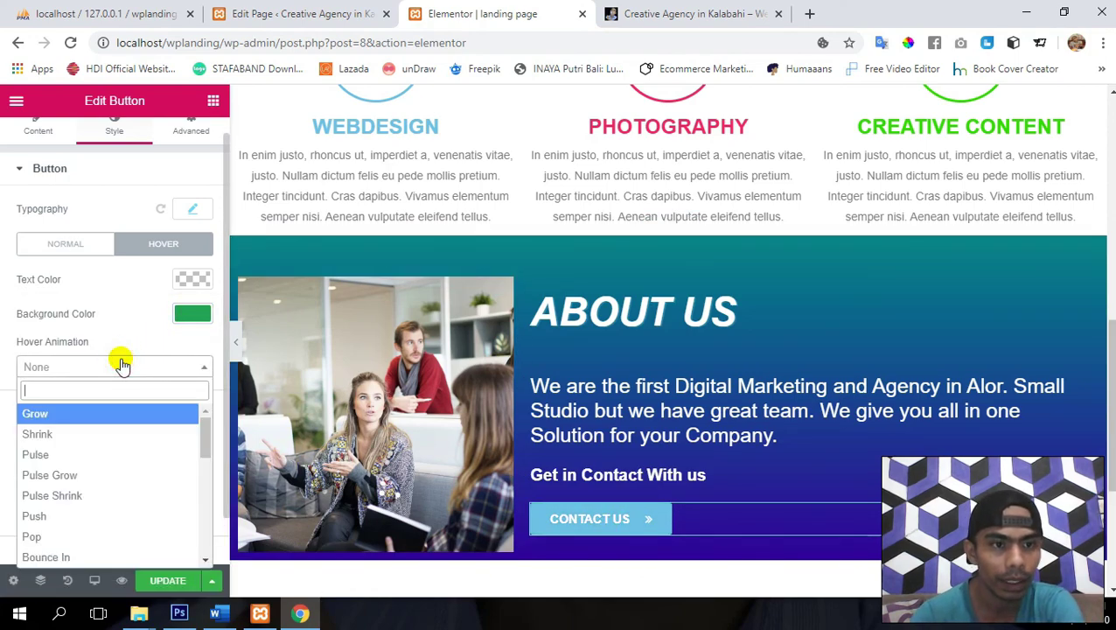
{"action": "left_click", "coordinate": [75, 431]}
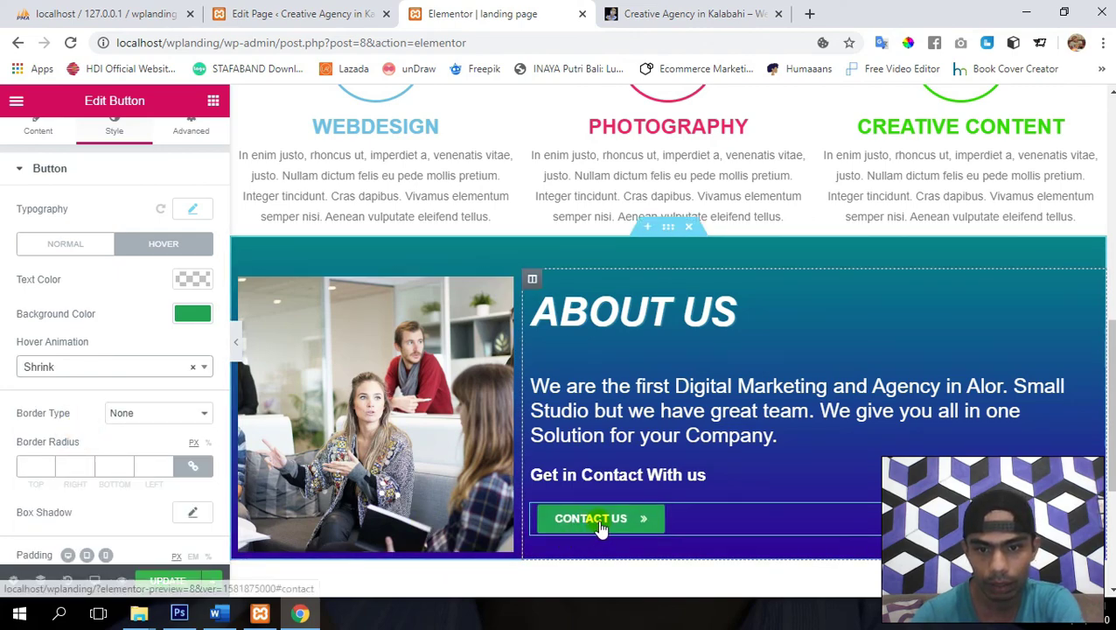
{"action": "left_click", "coordinate": [162, 582]}
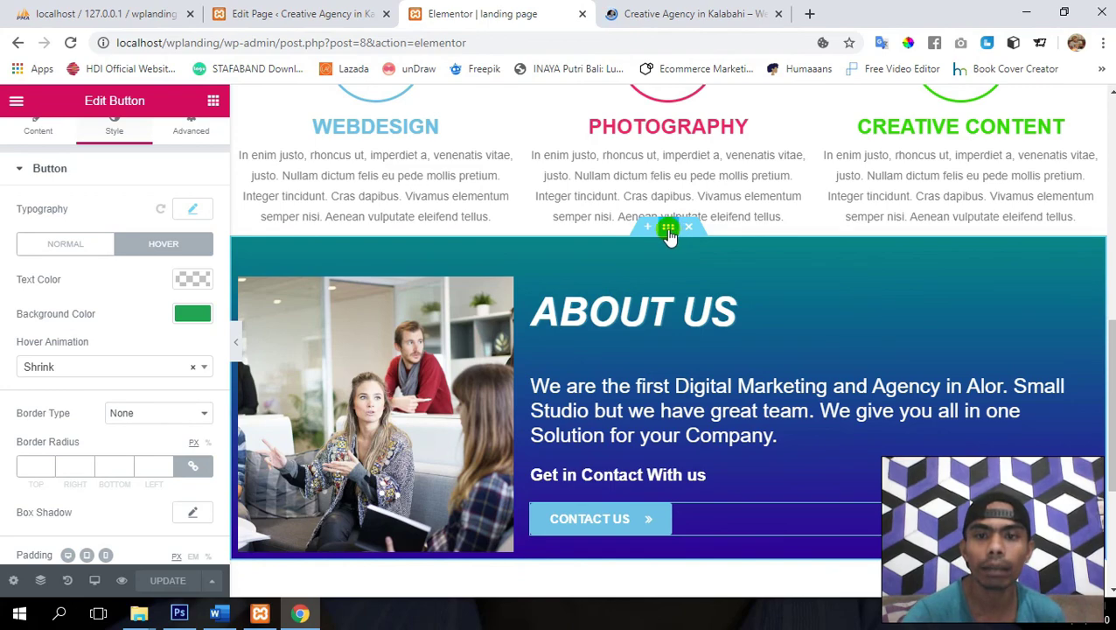
- Set the About Us section's bottom padding to 40 px under Advanced and update the page
{"action": "left_click", "coordinate": [668, 229]}
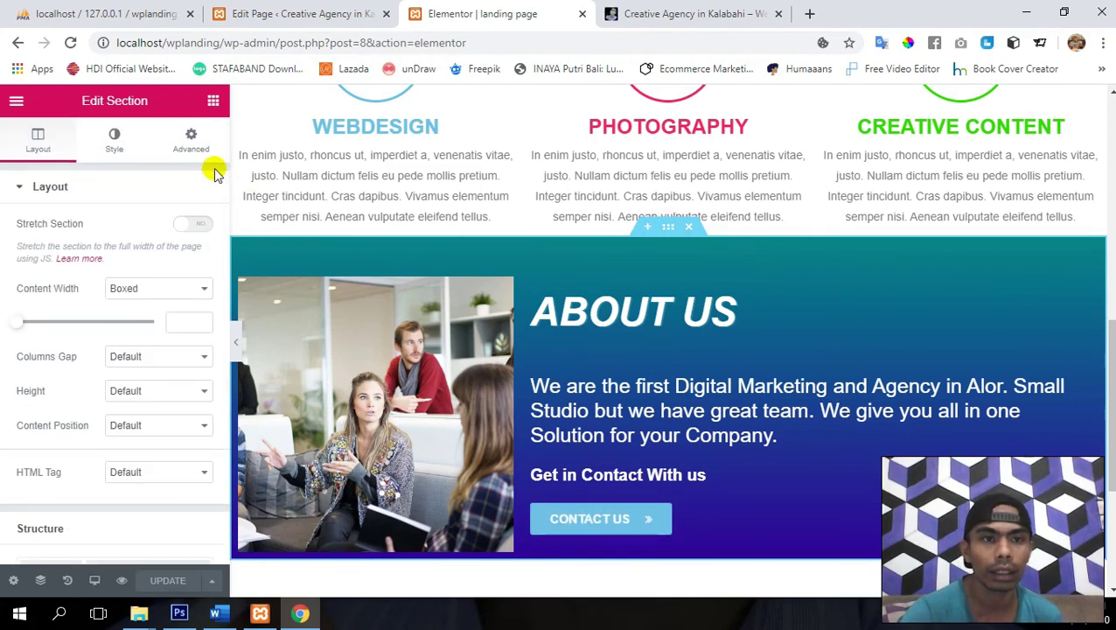
{"action": "left_click", "coordinate": [189, 144]}
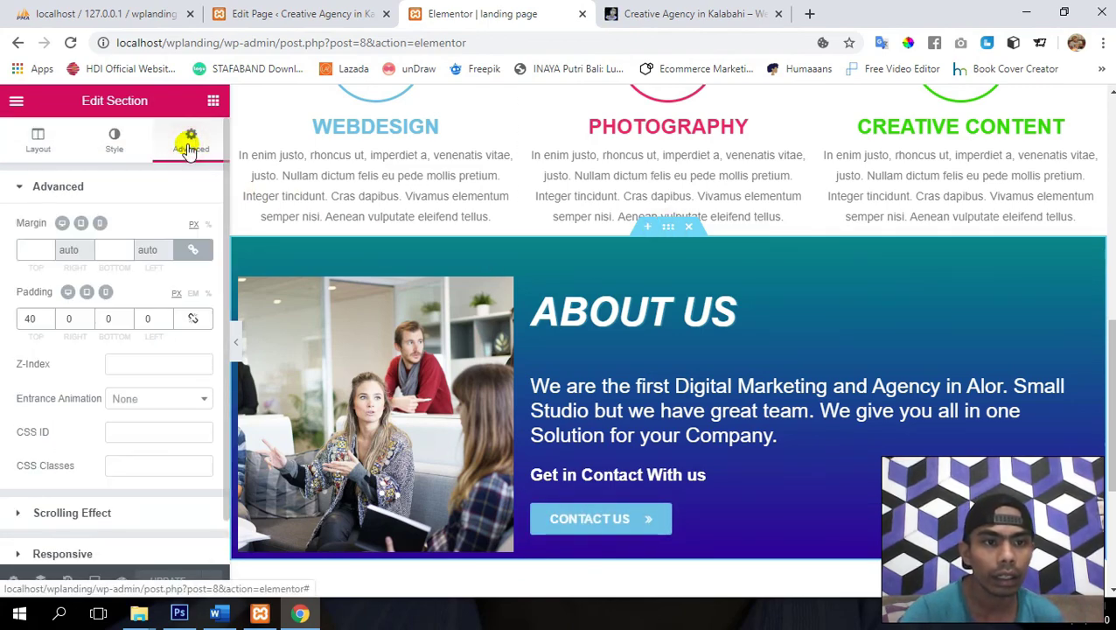
{"action": "left_click", "coordinate": [105, 318]}
{"action": "type", "text": "4"}
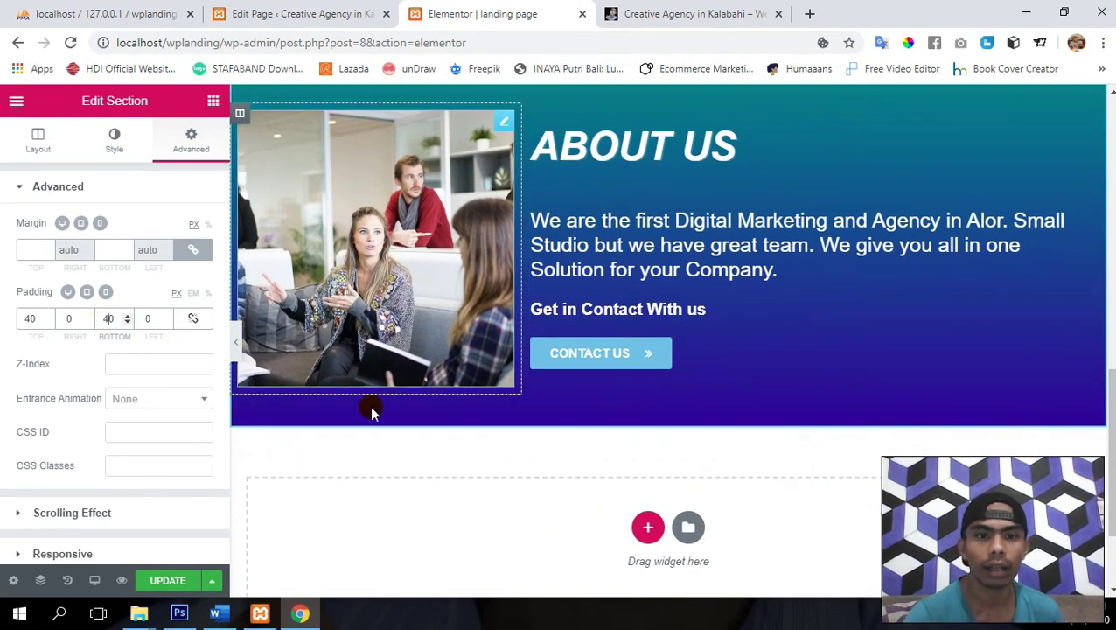
{"action": "scroll", "coordinate": [382, 434], "scroll_direction": "up", "scroll_amount": 1}
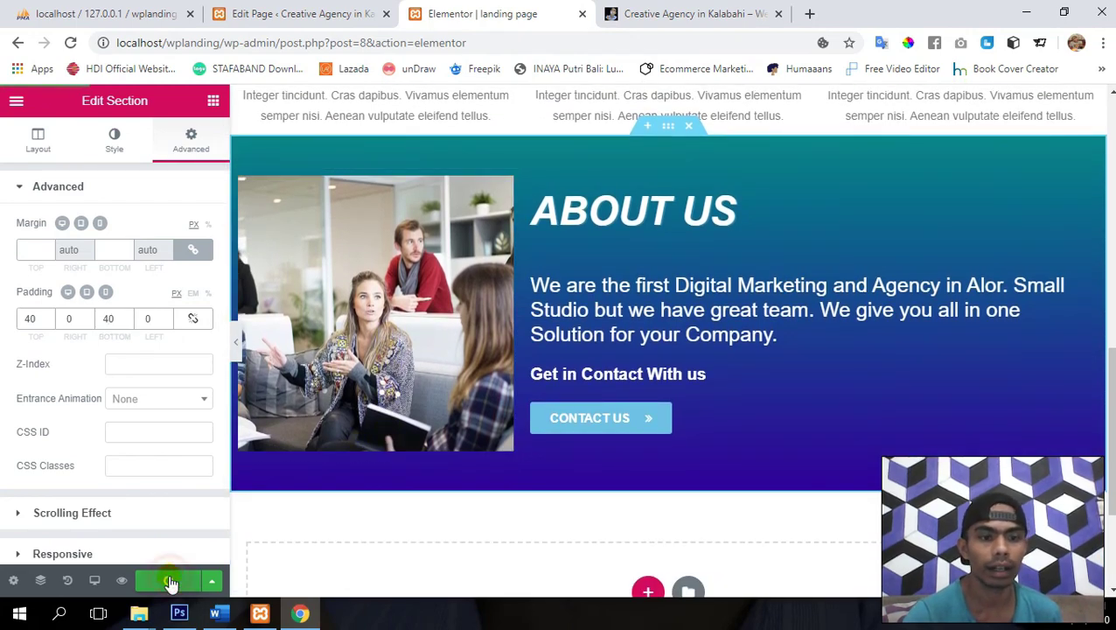
{"action": "left_click", "coordinate": [170, 583]}
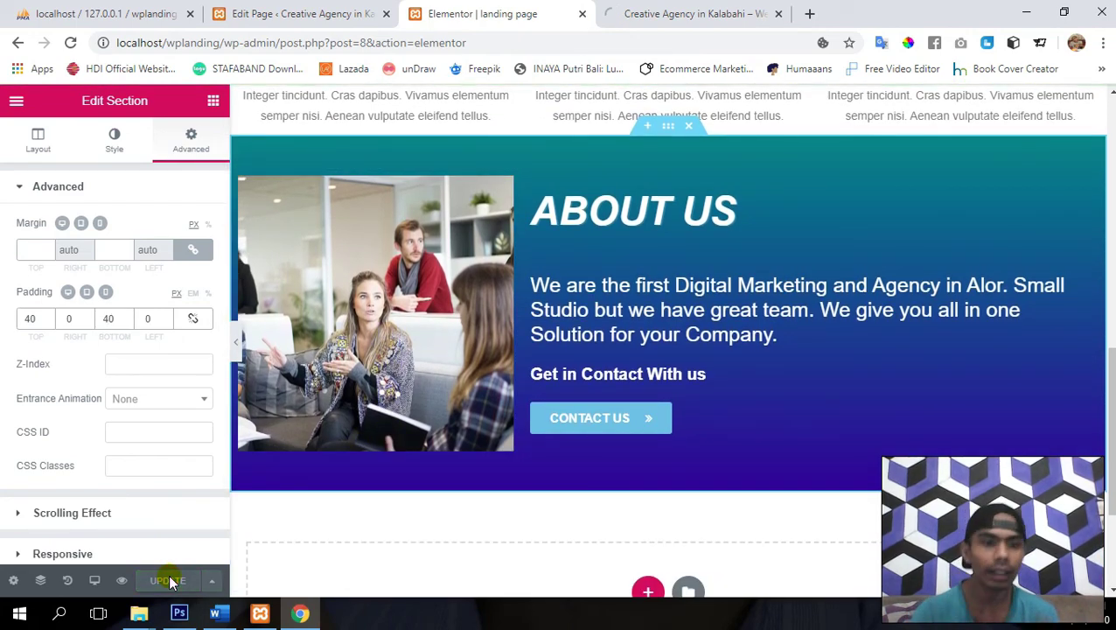
- Scroll the live preview between the slider and the restyled About Us section, then try the TEAM menu link
{"action": "left_click", "coordinate": [658, 12]}
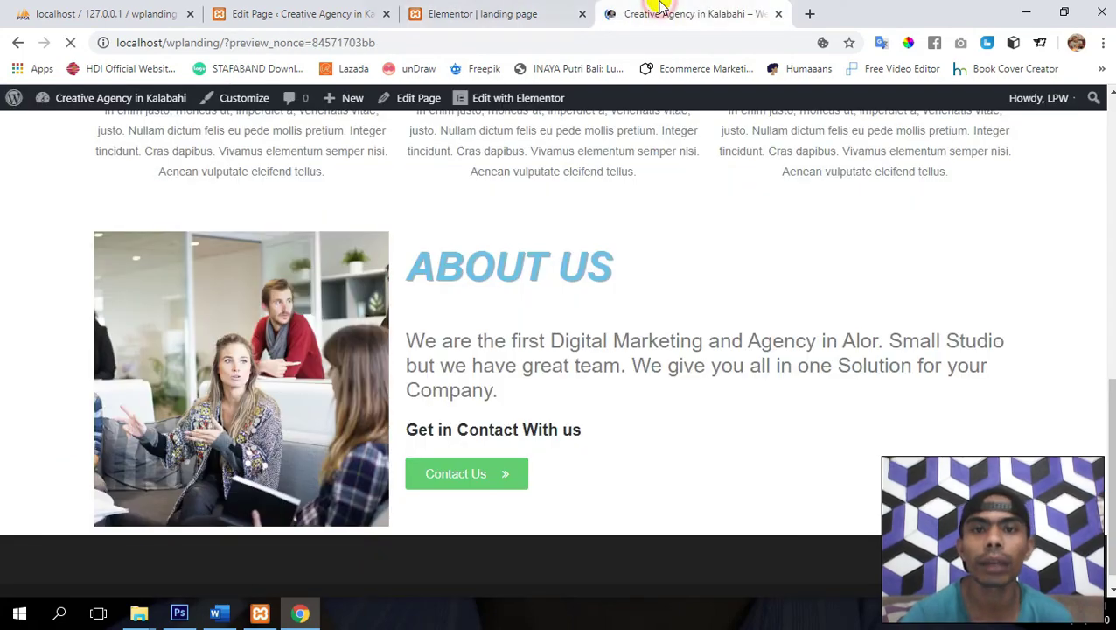
{"action": "scroll", "coordinate": [663, 383], "scroll_direction": "down", "scroll_amount": 6}
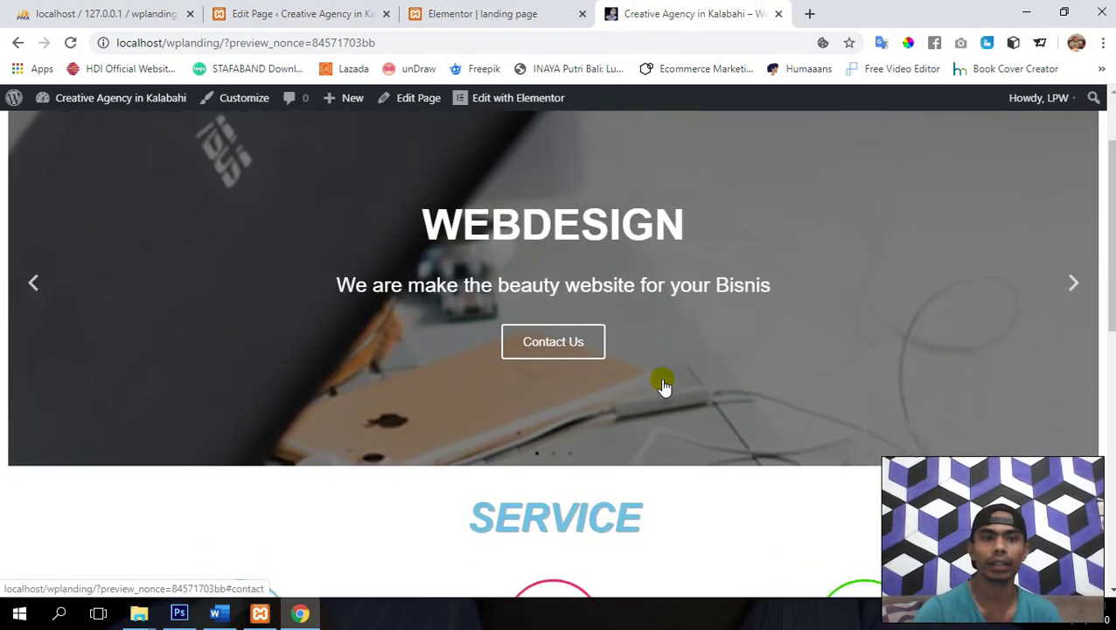
{"action": "scroll", "coordinate": [663, 379], "scroll_direction": "down", "scroll_amount": 3}
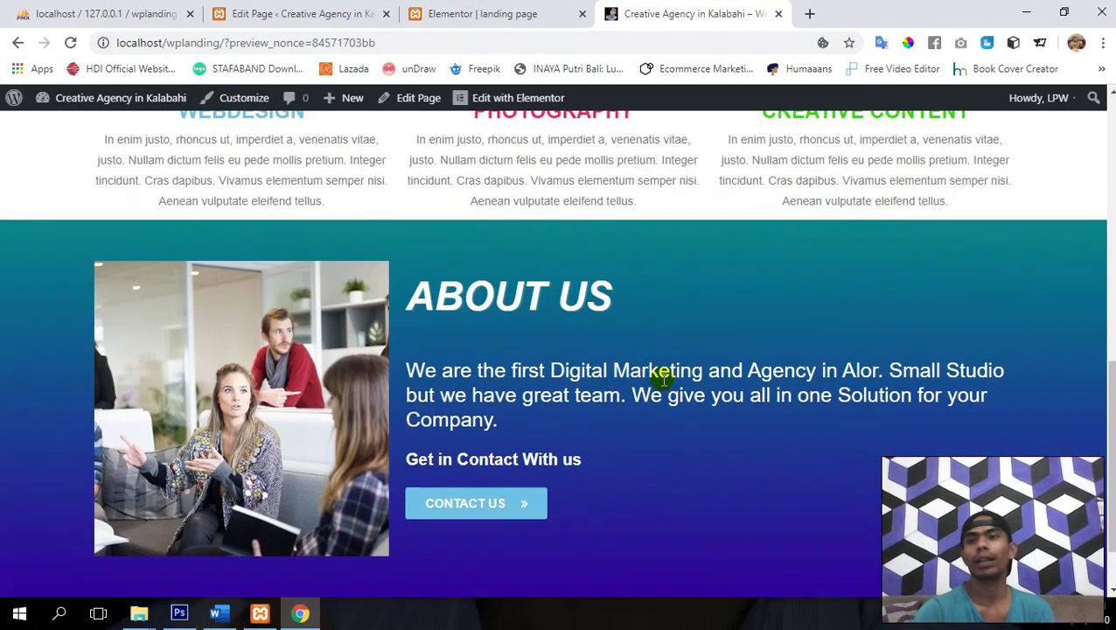
{"action": "scroll", "coordinate": [663, 383], "scroll_direction": "up", "scroll_amount": 2}
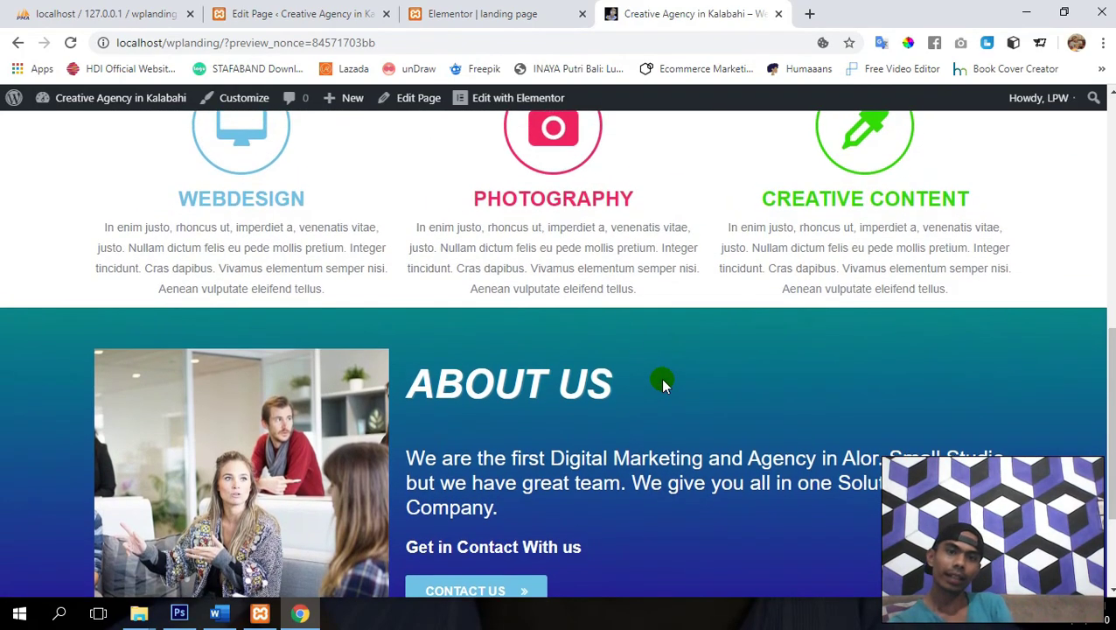
{"action": "scroll", "coordinate": [663, 383], "scroll_direction": "down", "scroll_amount": 2}
{"action": "scroll", "coordinate": [663, 383], "scroll_direction": "up", "scroll_amount": 9}
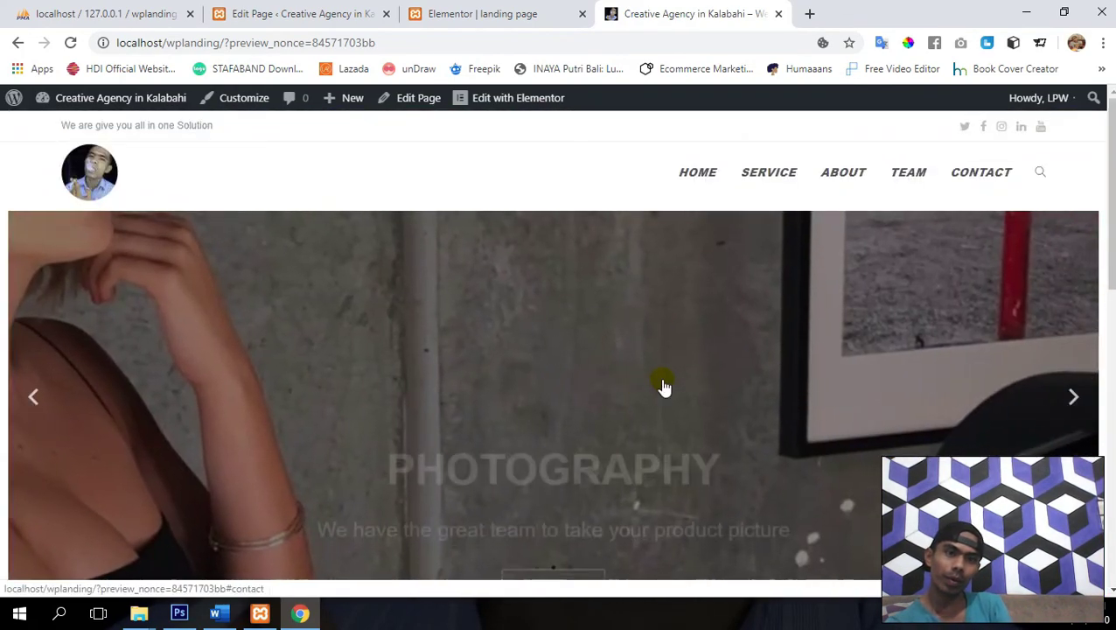
{"action": "scroll", "coordinate": [663, 383], "scroll_direction": "down", "scroll_amount": 9}
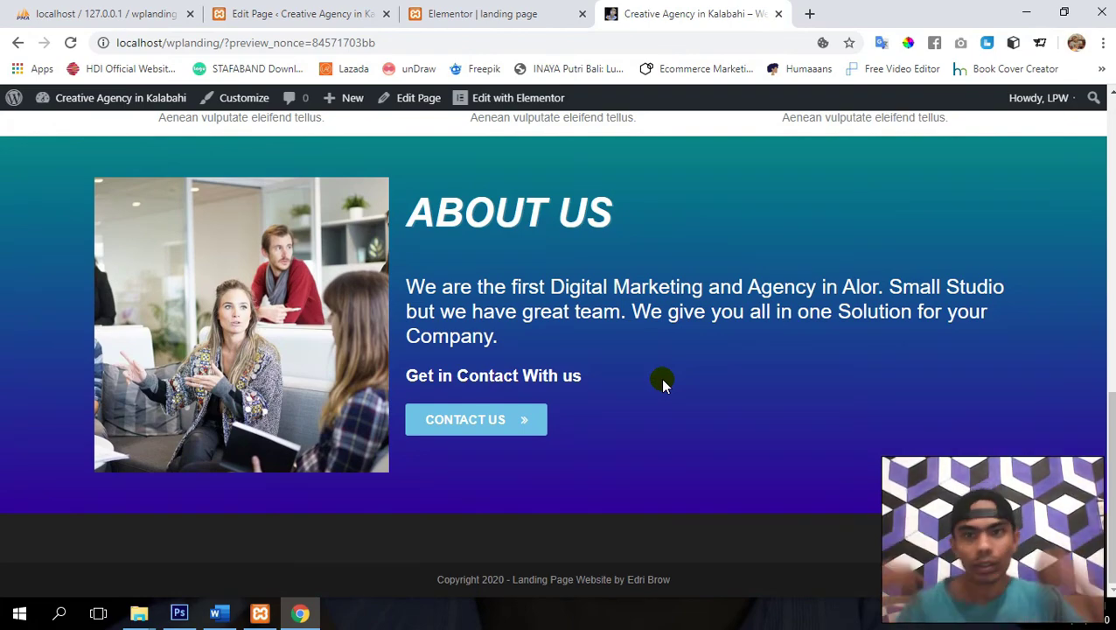
{"action": "scroll", "coordinate": [663, 383], "scroll_direction": "up", "scroll_amount": 1}
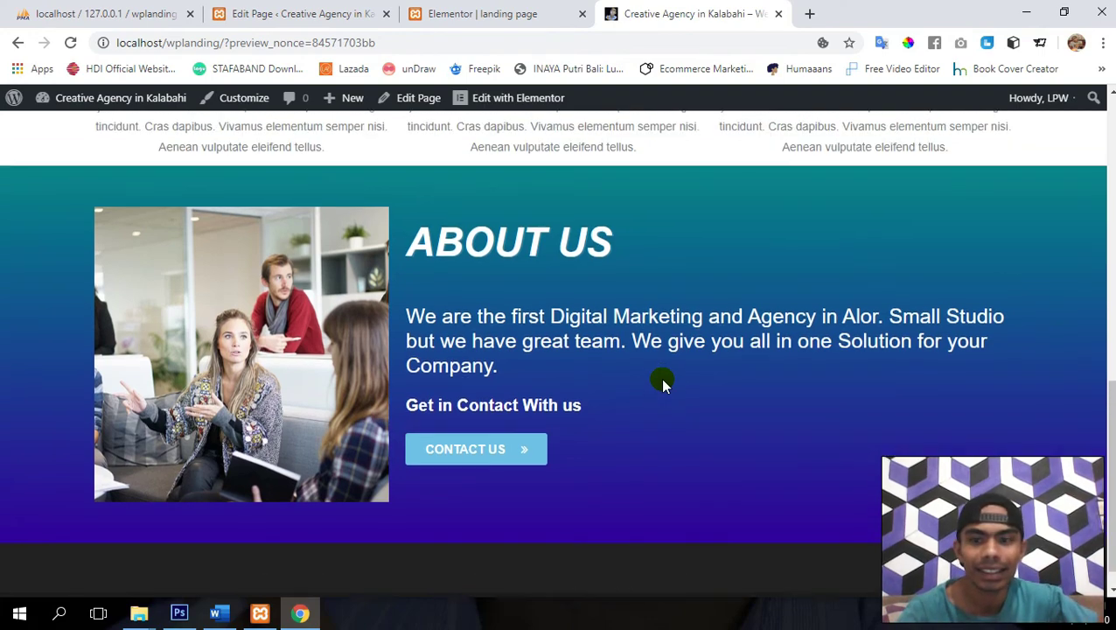
{"action": "scroll", "coordinate": [664, 383], "scroll_direction": "down", "scroll_amount": 1}
{"action": "scroll", "coordinate": [663, 383], "scroll_direction": "up", "scroll_amount": 15}
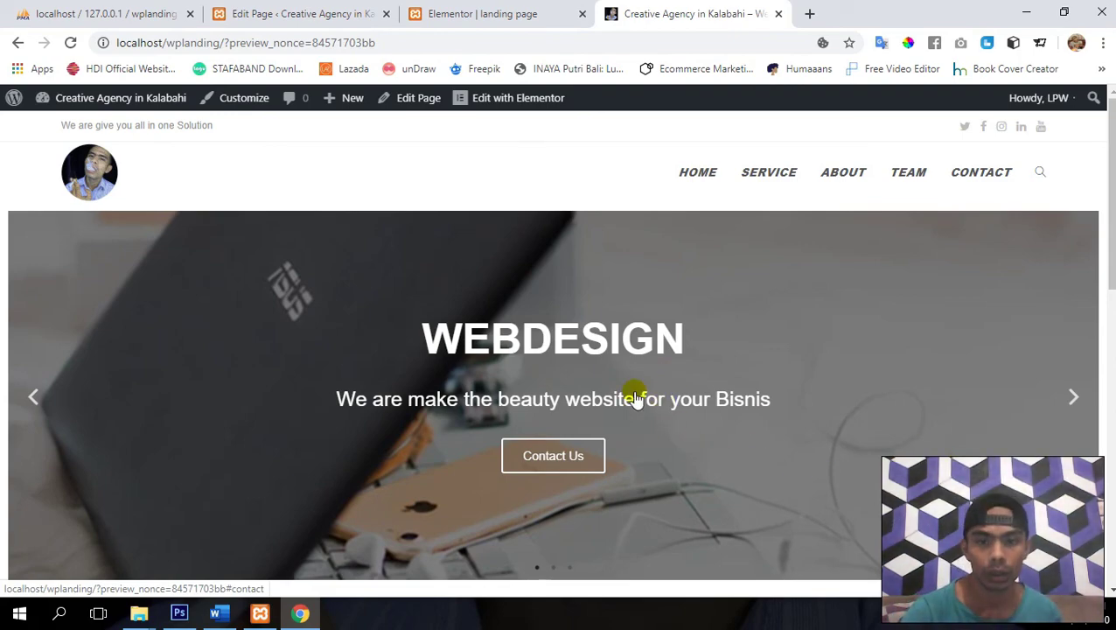
{"action": "scroll", "coordinate": [636, 398], "scroll_direction": "down", "scroll_amount": 10}
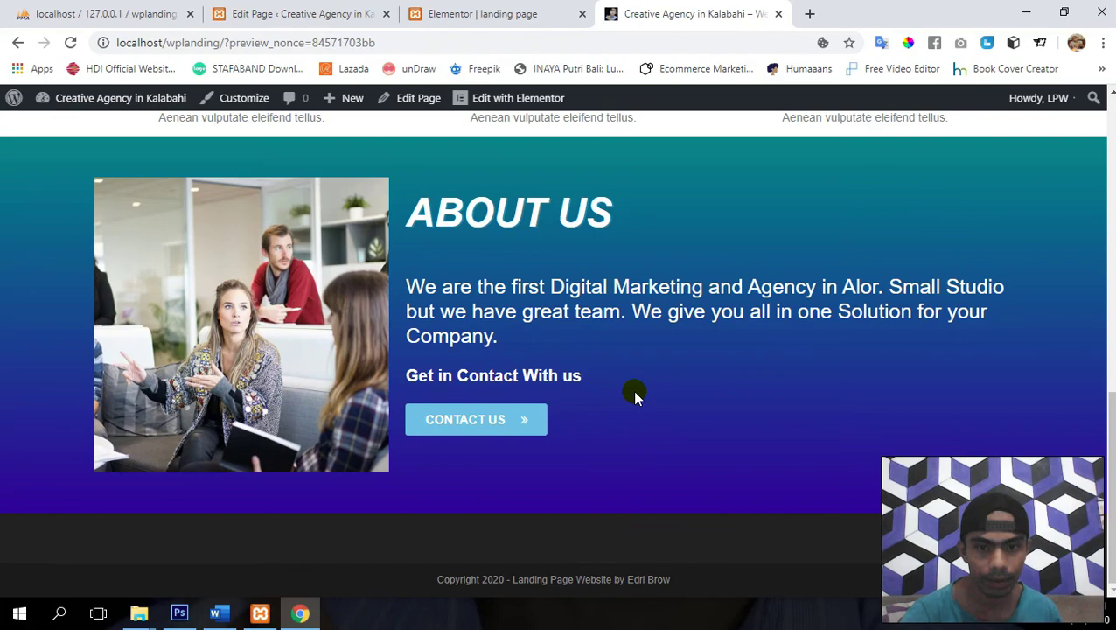
{"action": "scroll", "coordinate": [636, 398], "scroll_direction": "up", "scroll_amount": 1}
{"action": "scroll", "coordinate": [636, 399], "scroll_direction": "down", "scroll_amount": 1}
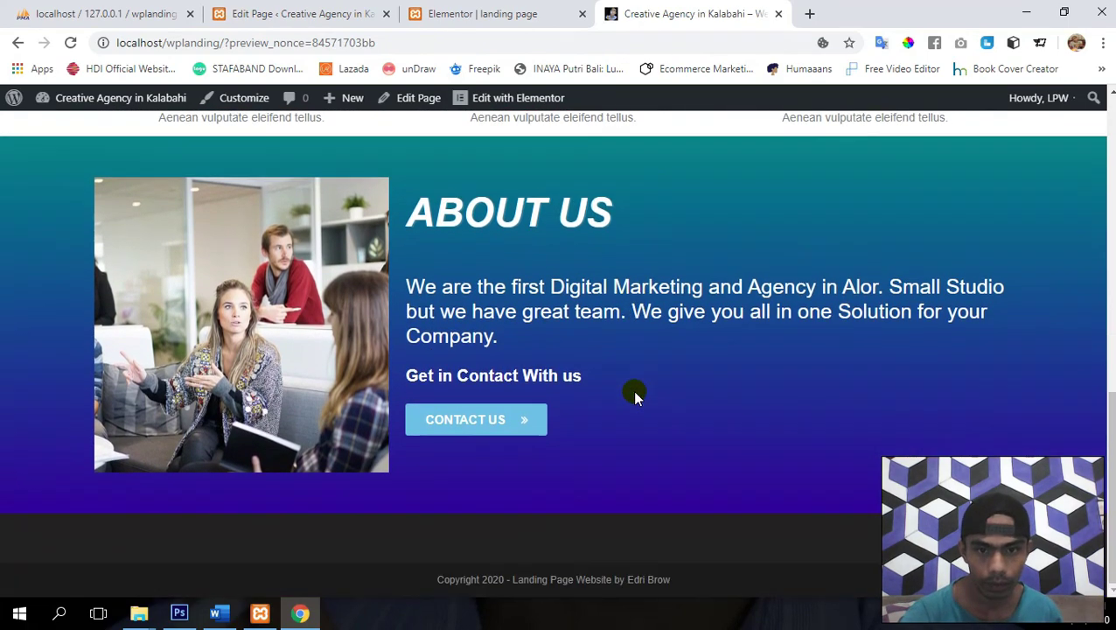
{"action": "scroll", "coordinate": [636, 398], "scroll_direction": "up", "scroll_amount": 10}
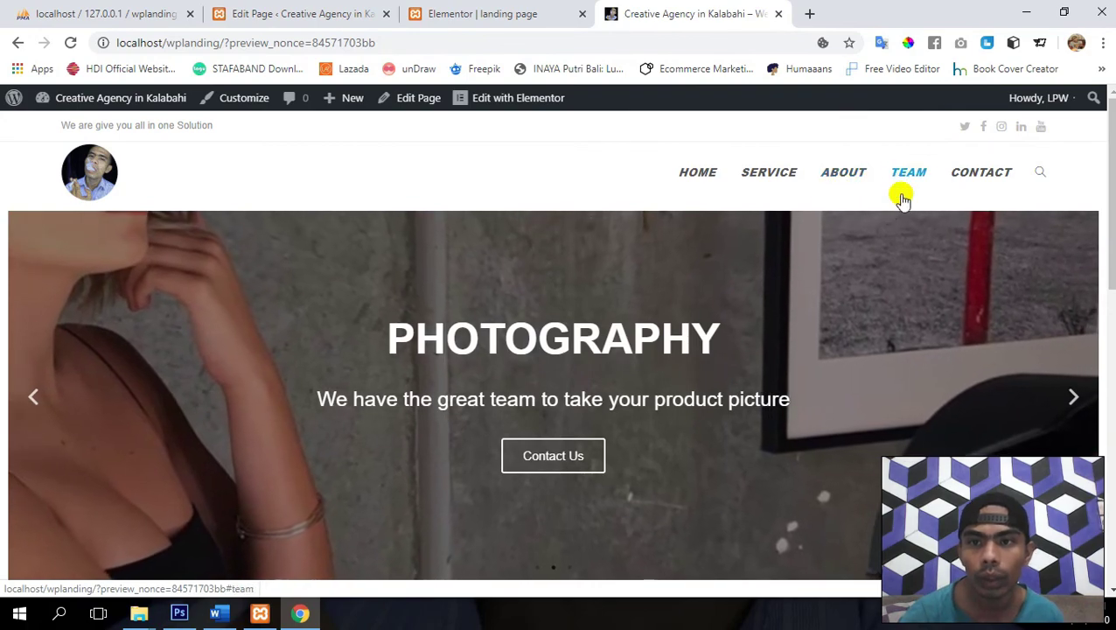
{"action": "left_click", "coordinate": [573, 359]}
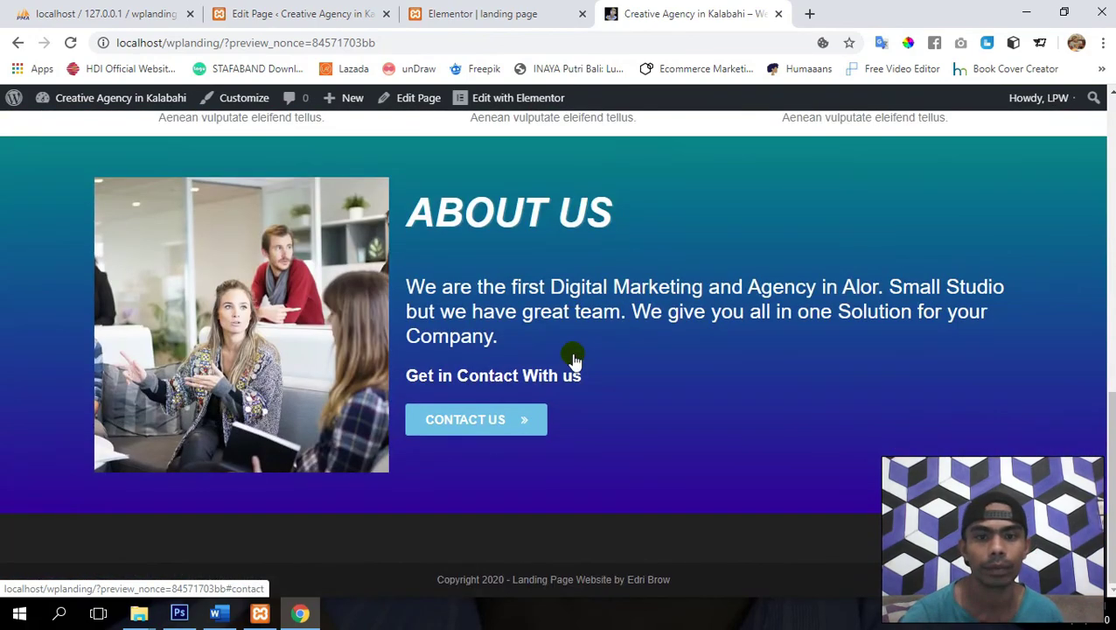
- Back in the editor, copy the SERVICE heading widget
{"action": "left_click", "coordinate": [441, 13]}
{"action": "scroll", "coordinate": [709, 547], "scroll_direction": "down", "scroll_amount": 1}
{"action": "scroll", "coordinate": [709, 547], "scroll_direction": "down", "scroll_amount": 1}
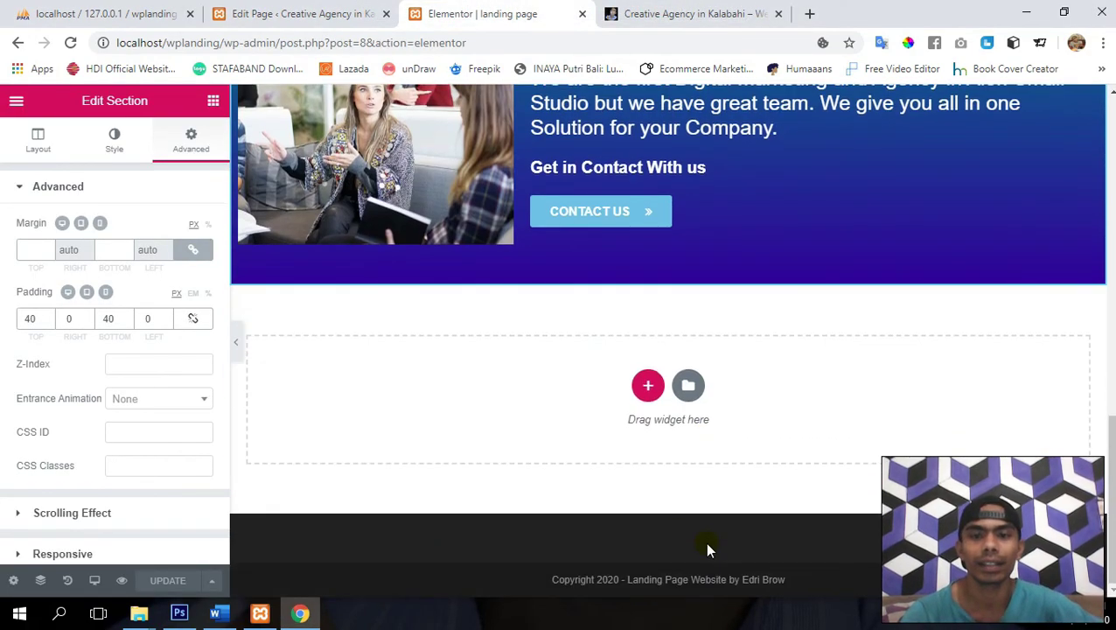
{"action": "scroll", "coordinate": [496, 451], "scroll_direction": "up", "scroll_amount": 3}
{"action": "scroll", "coordinate": [496, 454], "scroll_direction": "down", "scroll_amount": 3}
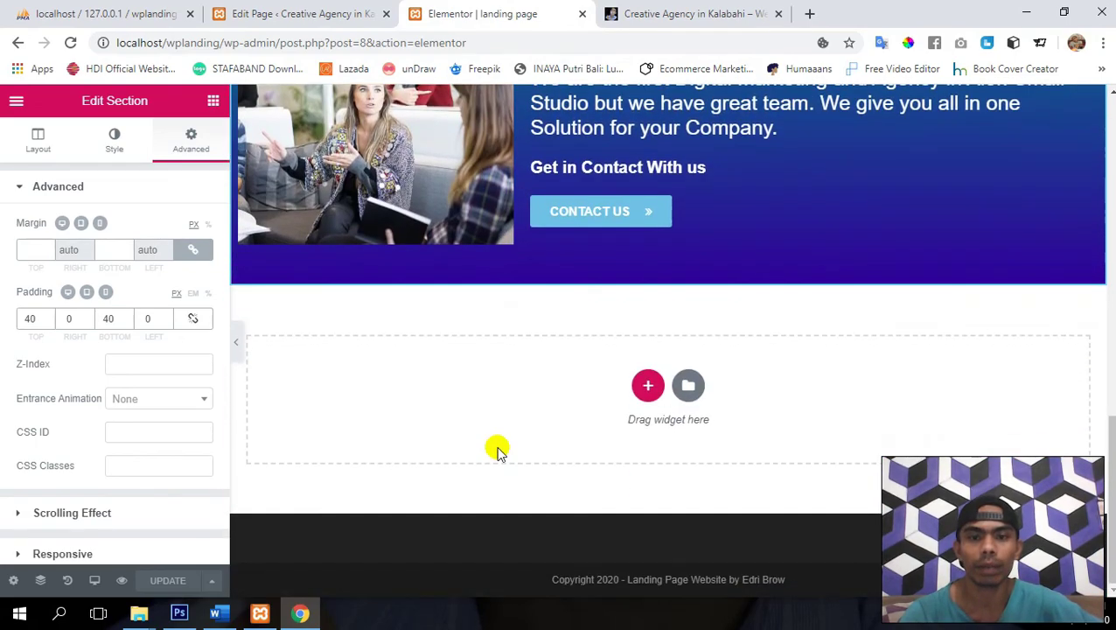
{"action": "scroll", "coordinate": [496, 449], "scroll_direction": "up", "scroll_amount": 7}
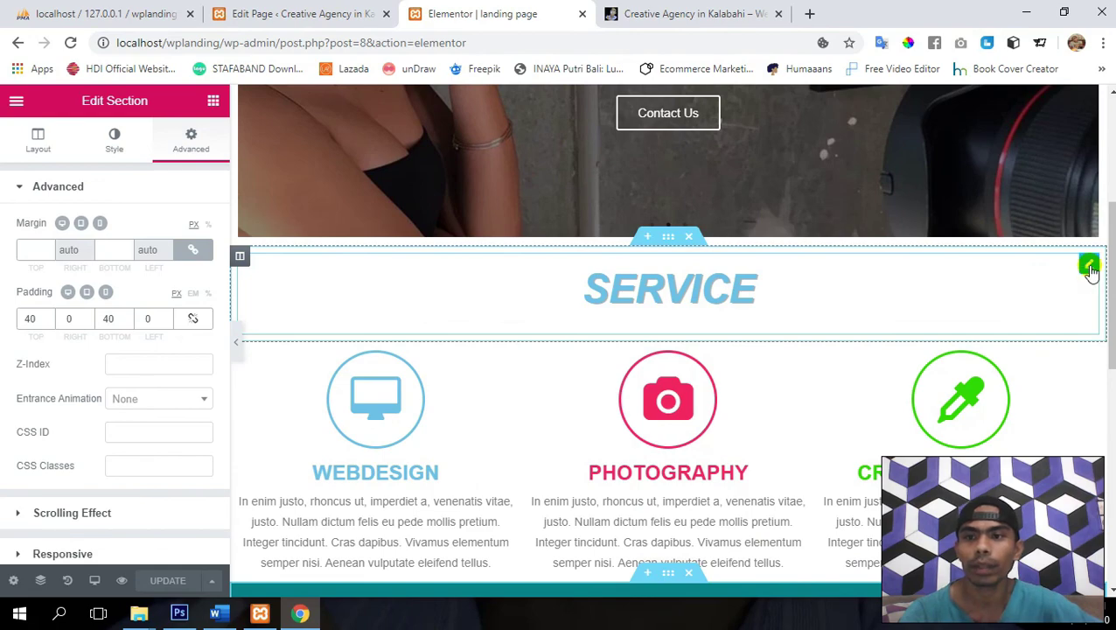
{"action": "right_click", "coordinate": [1090, 267]}
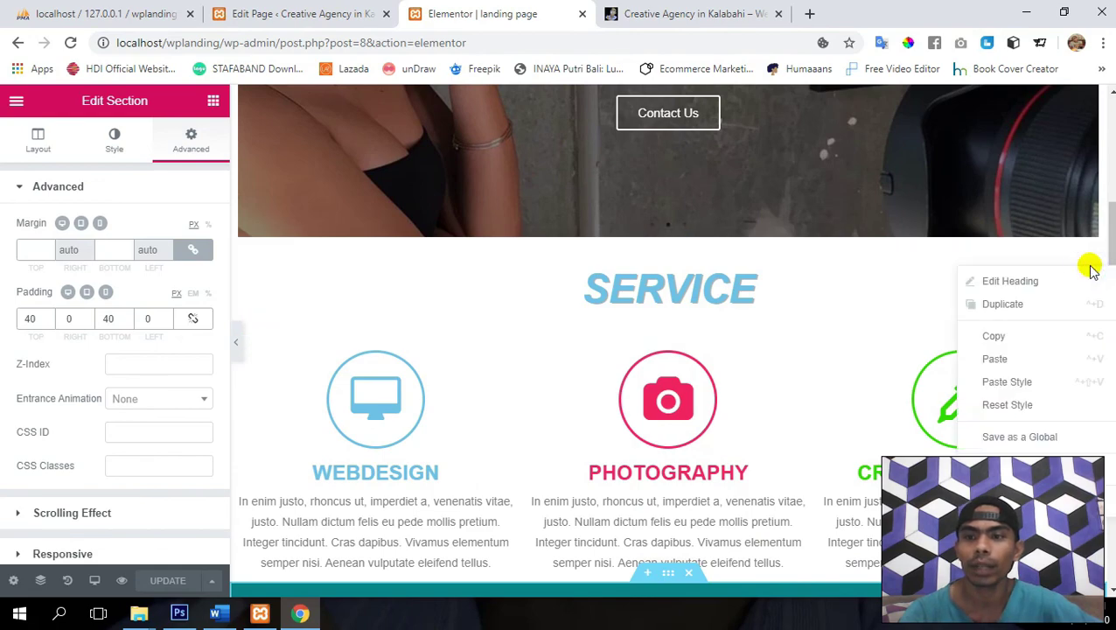
{"action": "left_click", "coordinate": [1015, 340]}
- Paste the heading into the empty section below About Us, retitle it 'Our Team', and update
{"action": "scroll", "coordinate": [598, 341], "scroll_direction": "down", "scroll_amount": 7}
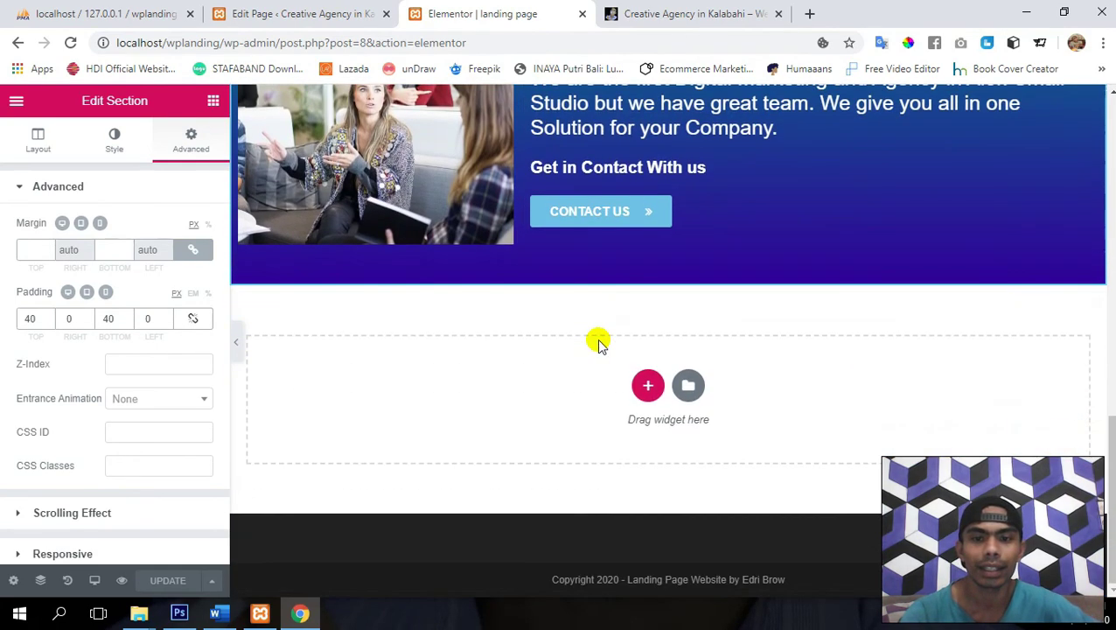
{"action": "right_click", "coordinate": [492, 385]}
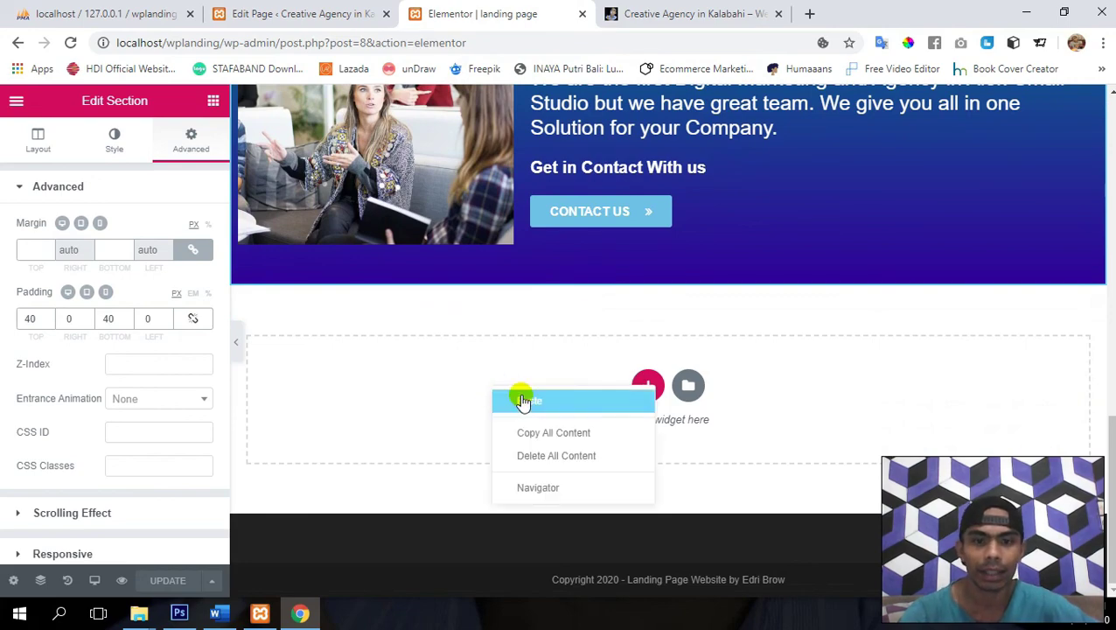
{"action": "left_click", "coordinate": [523, 400]}
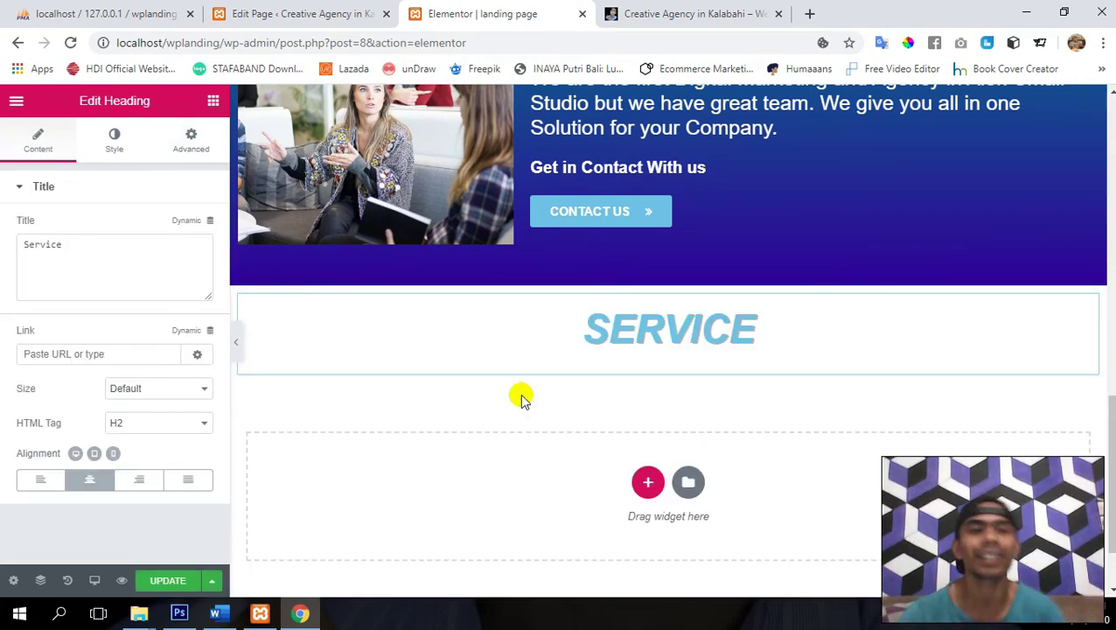
{"action": "left_click", "coordinate": [149, 247]}
{"action": "double_click", "coordinate": [150, 246]}
{"action": "type", "text": "0"}
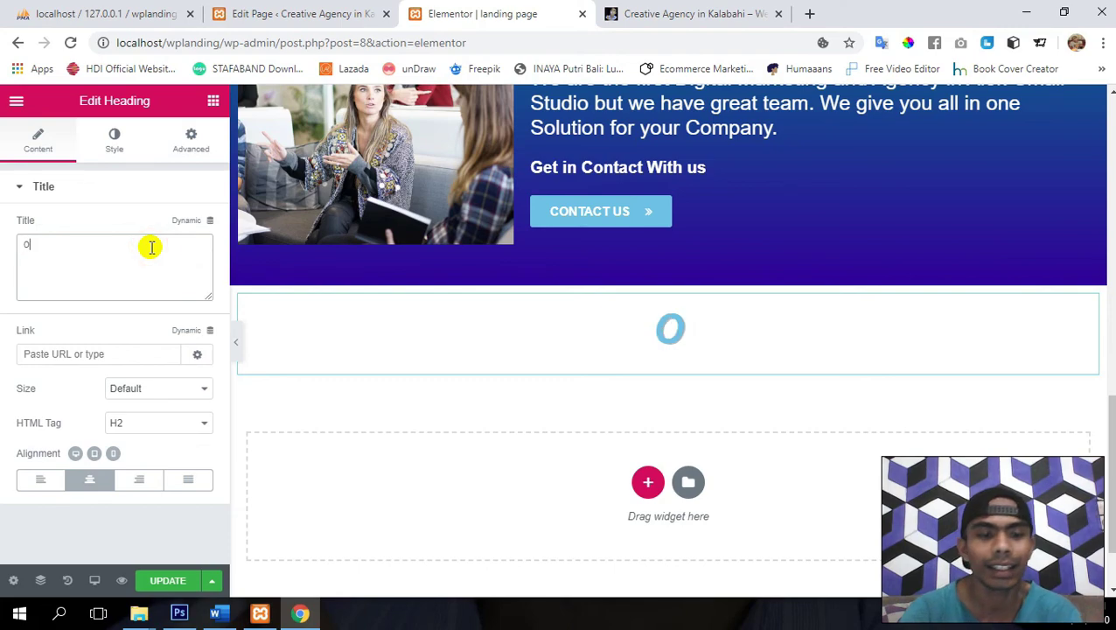
{"action": "type", "text": "ur Team"}
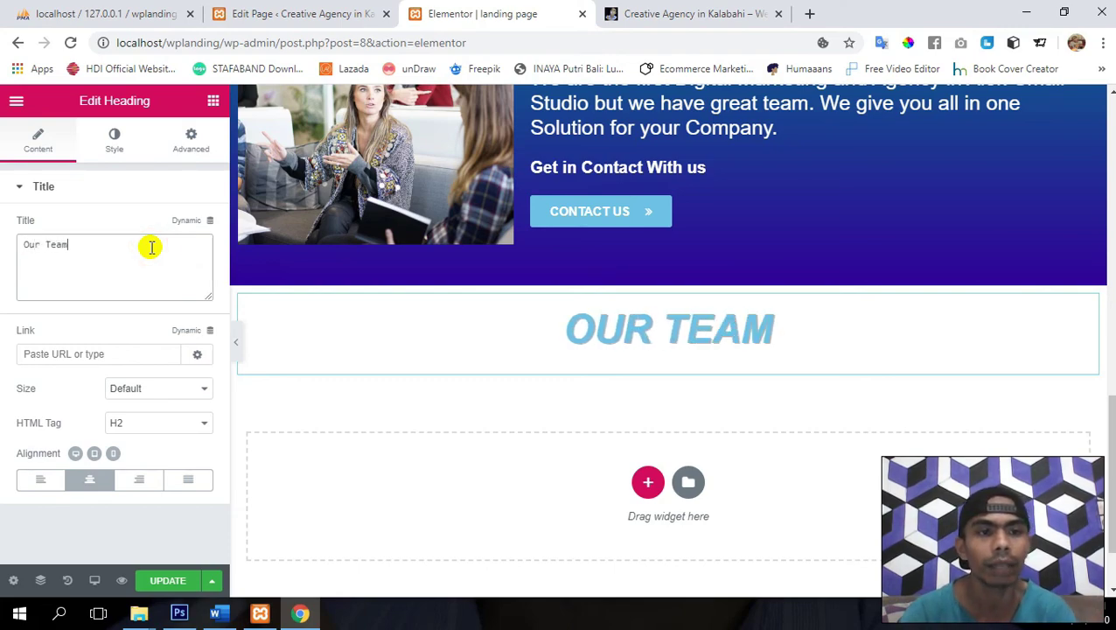
{"action": "left_click", "coordinate": [165, 582]}
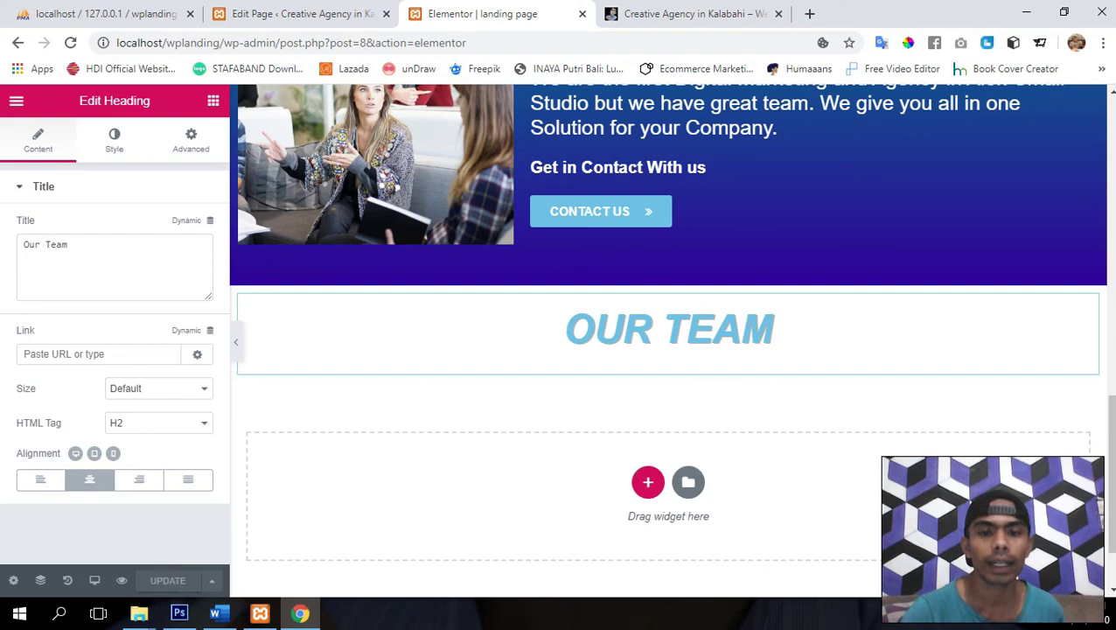
- Add a two-column row under OUR TEAM, then search the widget list for 'team' and scroll it
{"action": "left_click", "coordinate": [647, 490]}
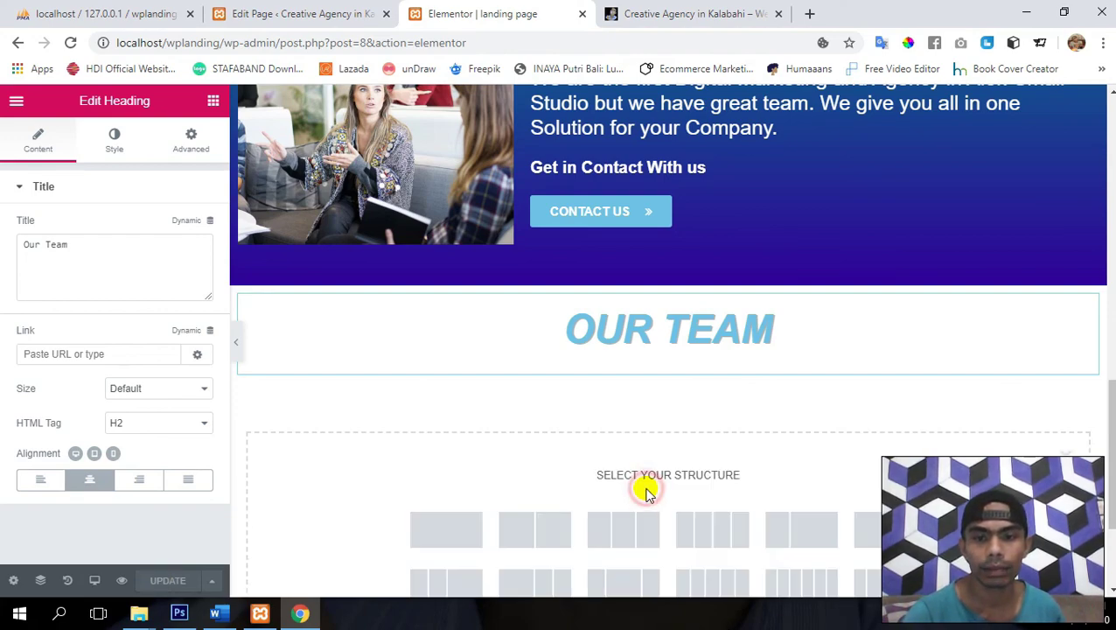
{"action": "left_click", "coordinate": [534, 529]}
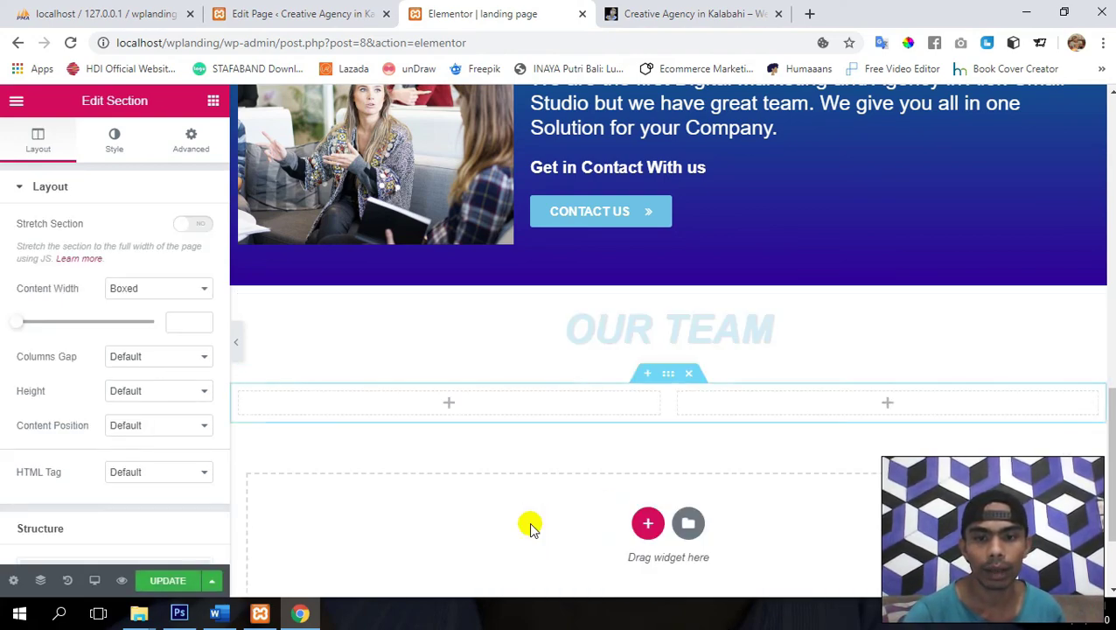
{"action": "left_click", "coordinate": [214, 103]}
{"action": "type", "text": "team"}
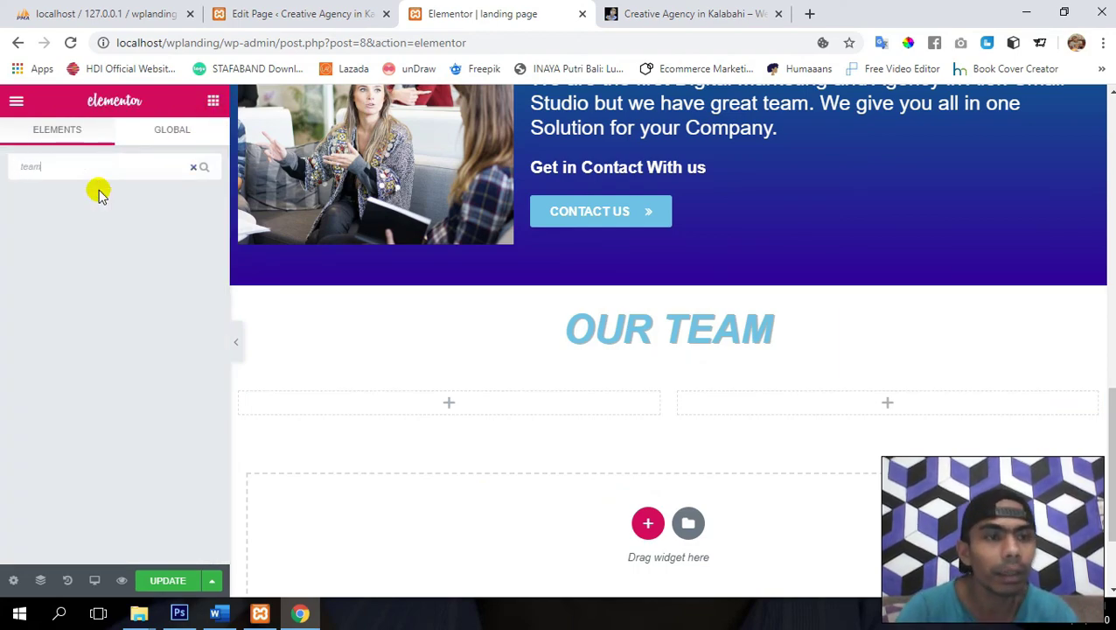
{"action": "key", "text": "BackSpace"}
{"action": "key", "text": "BackSpace"}
{"action": "key", "text": "BackSpace"}
{"action": "key", "text": "BackSpace"}
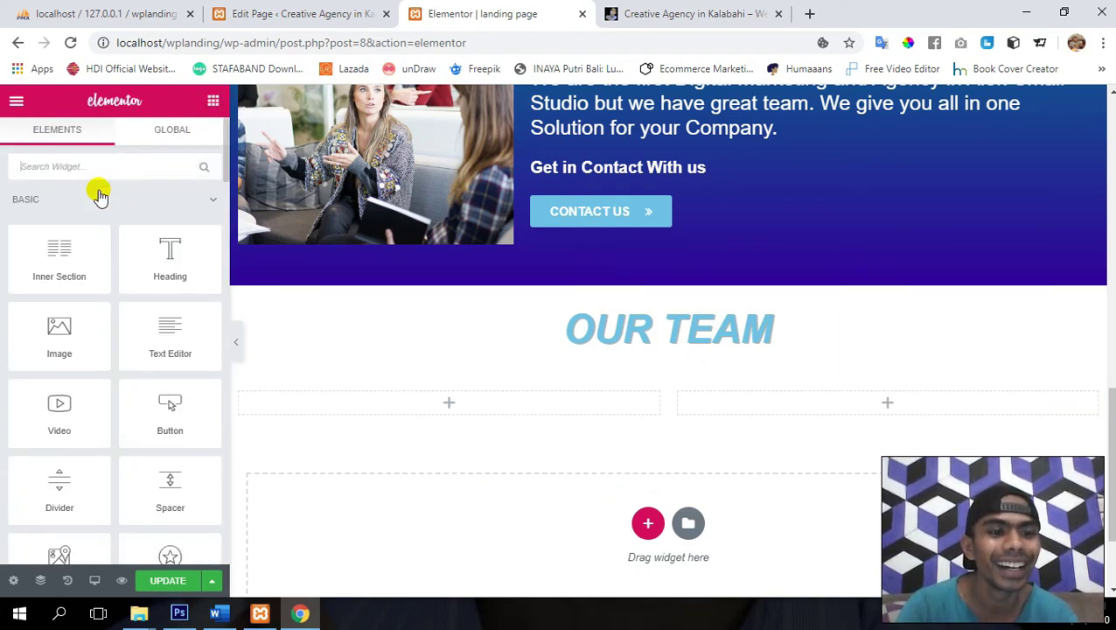
{"action": "scroll", "coordinate": [90, 394], "scroll_direction": "down", "scroll_amount": 15}
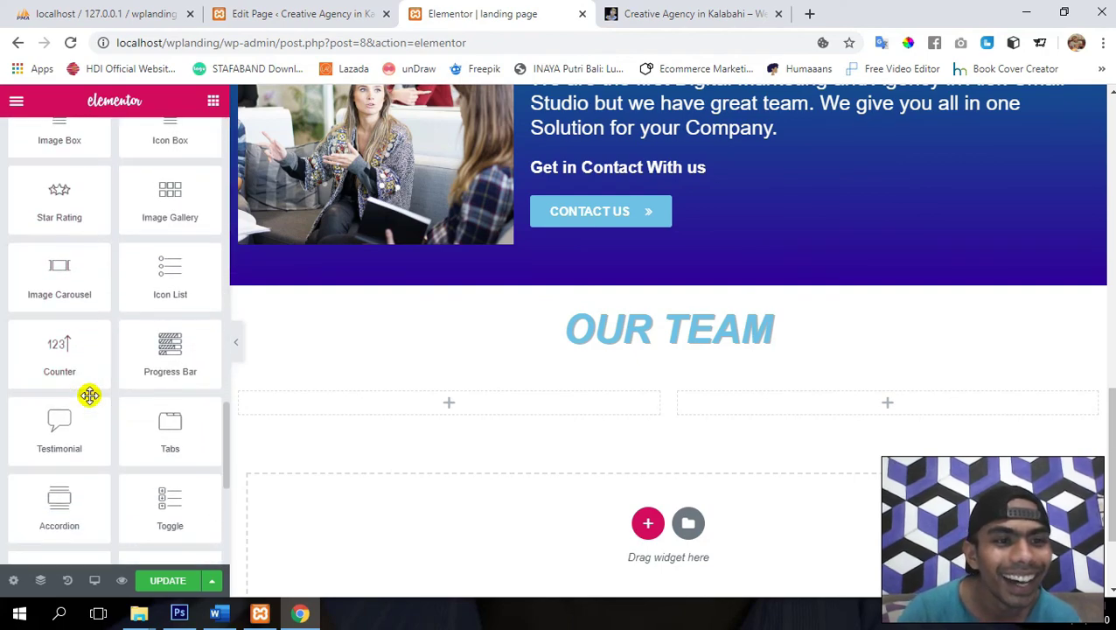
{"action": "scroll", "coordinate": [90, 396], "scroll_direction": "down", "scroll_amount": 2}
{"action": "scroll", "coordinate": [91, 395], "scroll_direction": "up", "scroll_amount": 5}
{"action": "scroll", "coordinate": [90, 395], "scroll_direction": "down", "scroll_amount": 5}
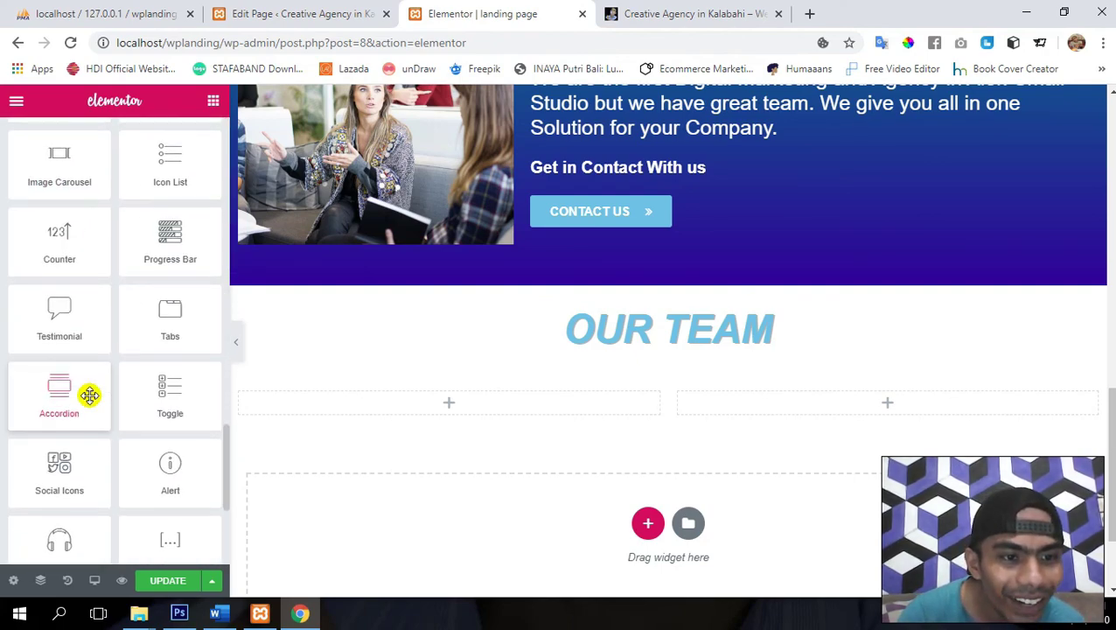
{"action": "scroll", "coordinate": [90, 396], "scroll_direction": "down", "scroll_amount": 3}
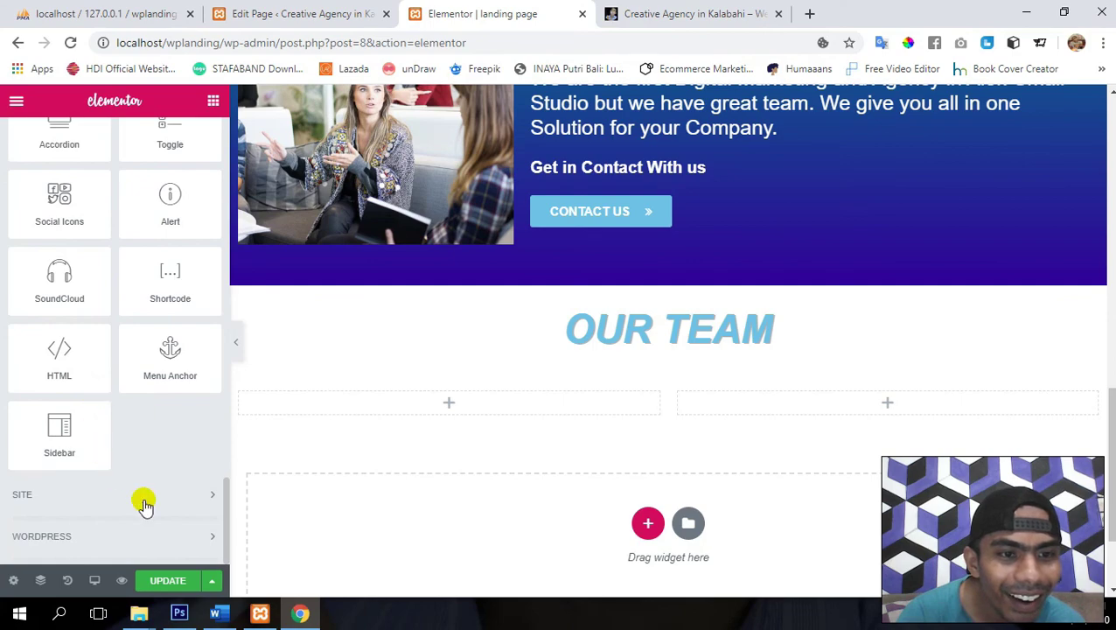
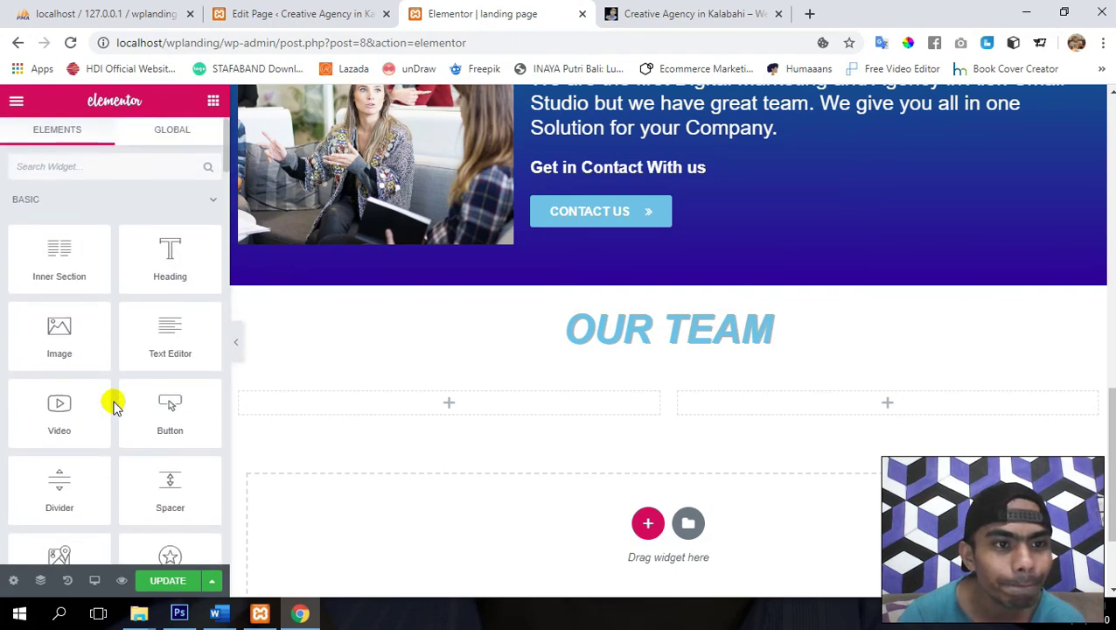
- Add an Image widget to the left column below the OUR TEAM heading
{"action": "scroll", "coordinate": [114, 403], "scroll_direction": "down", "scroll_amount": 2}
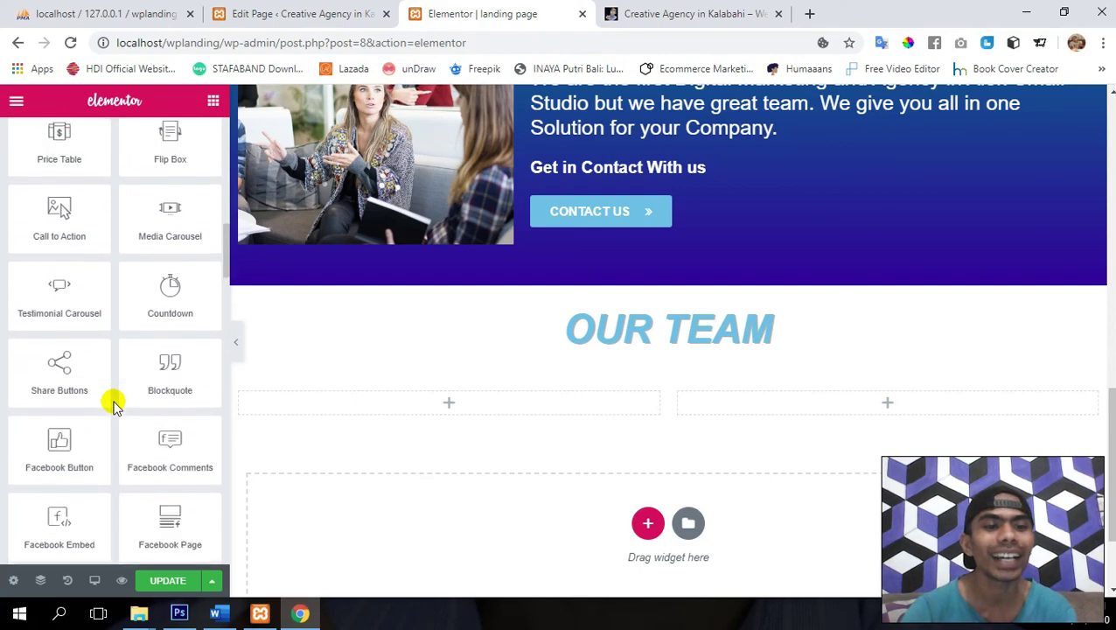
{"action": "scroll", "coordinate": [113, 404], "scroll_direction": "down", "scroll_amount": 3}
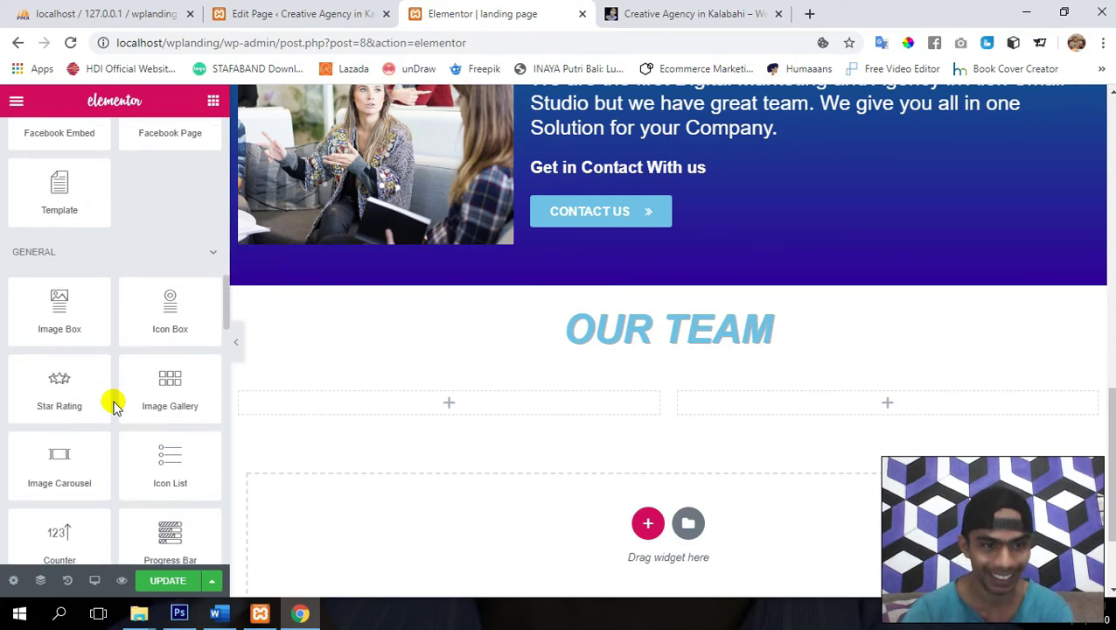
{"action": "scroll", "coordinate": [113, 404], "scroll_direction": "up", "scroll_amount": 3}
{"action": "scroll", "coordinate": [114, 404], "scroll_direction": "up", "scroll_amount": 15}
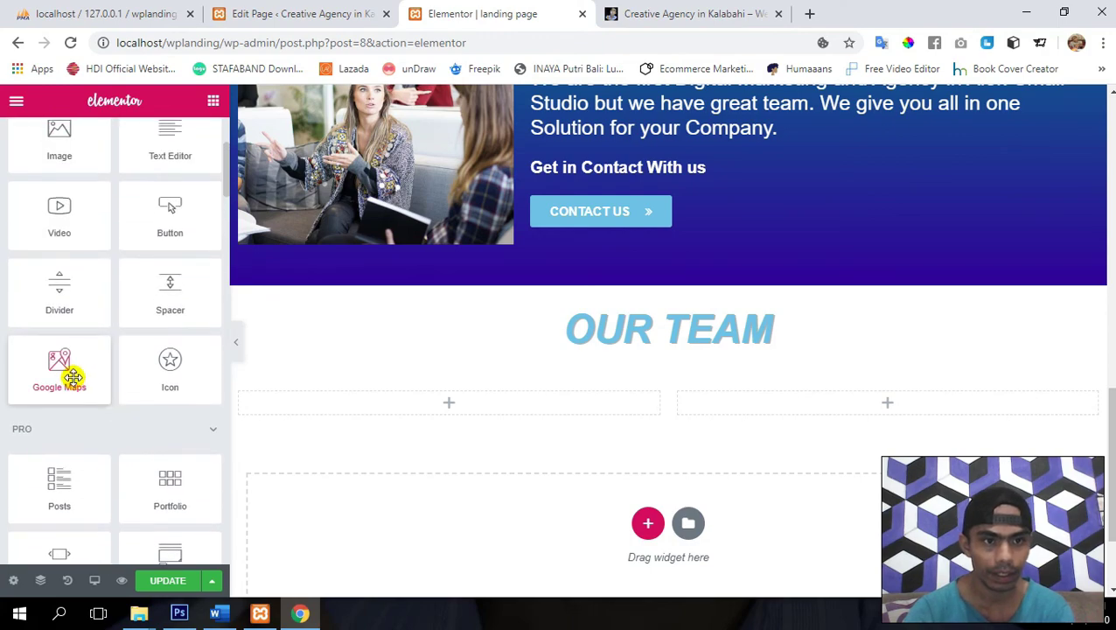
{"action": "scroll", "coordinate": [130, 286], "scroll_direction": "up", "scroll_amount": 2}
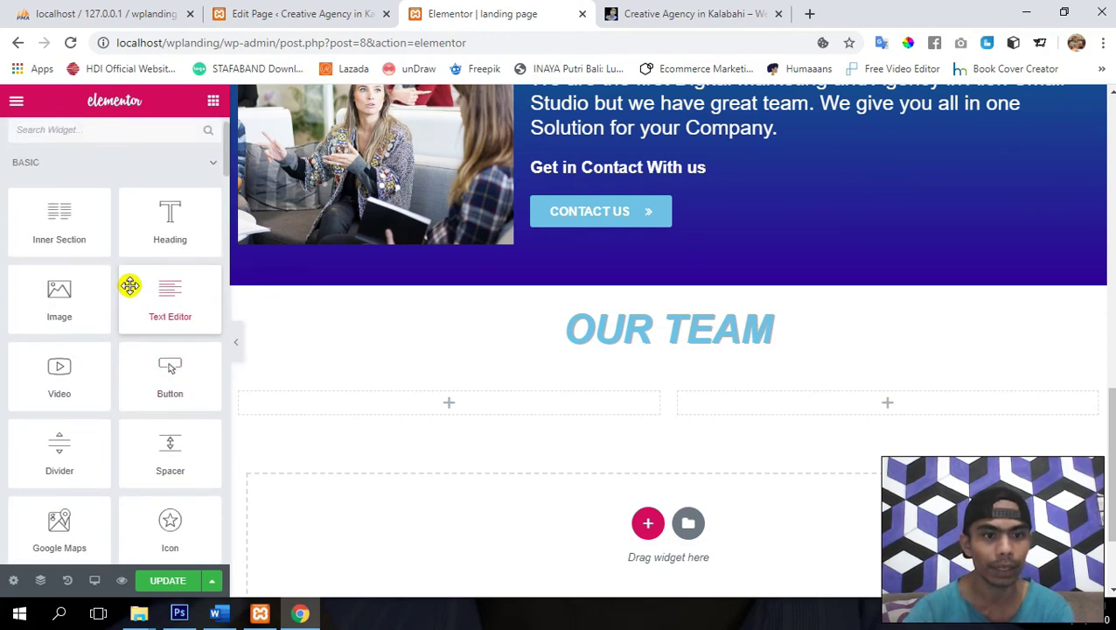
{"action": "scroll", "coordinate": [130, 286], "scroll_direction": "up", "scroll_amount": 1}
{"action": "left_click_drag", "start_coordinate": [85, 336], "coordinate": [429, 404]}
- Upload Avatar 1.png and insert it into the new image widget
{"action": "left_click", "coordinate": [118, 289]}
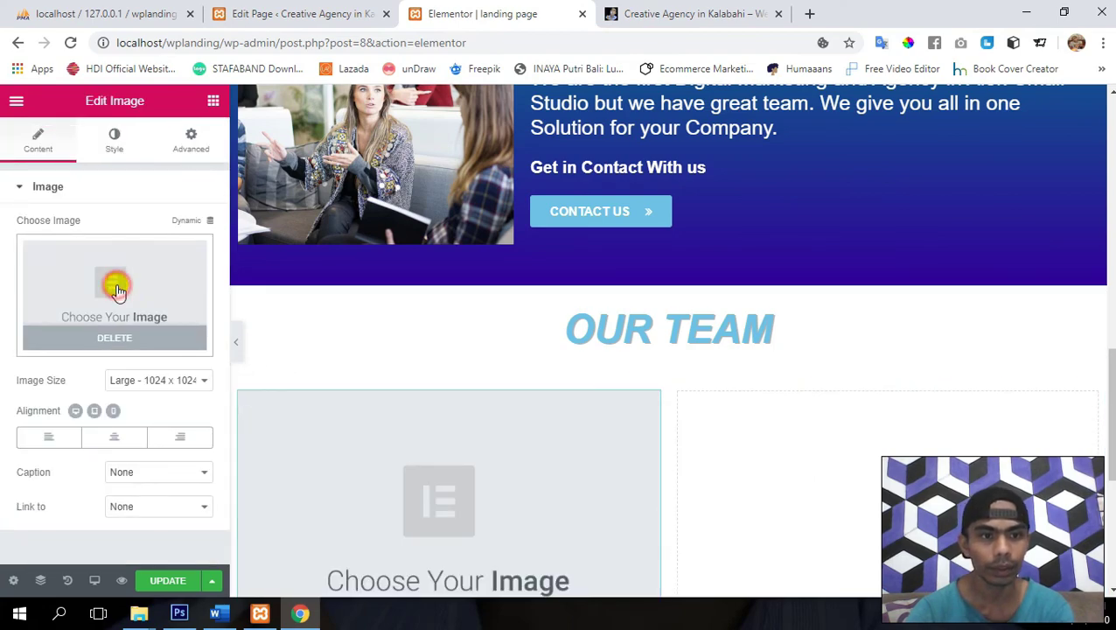
{"action": "left_click", "coordinate": [83, 165]}
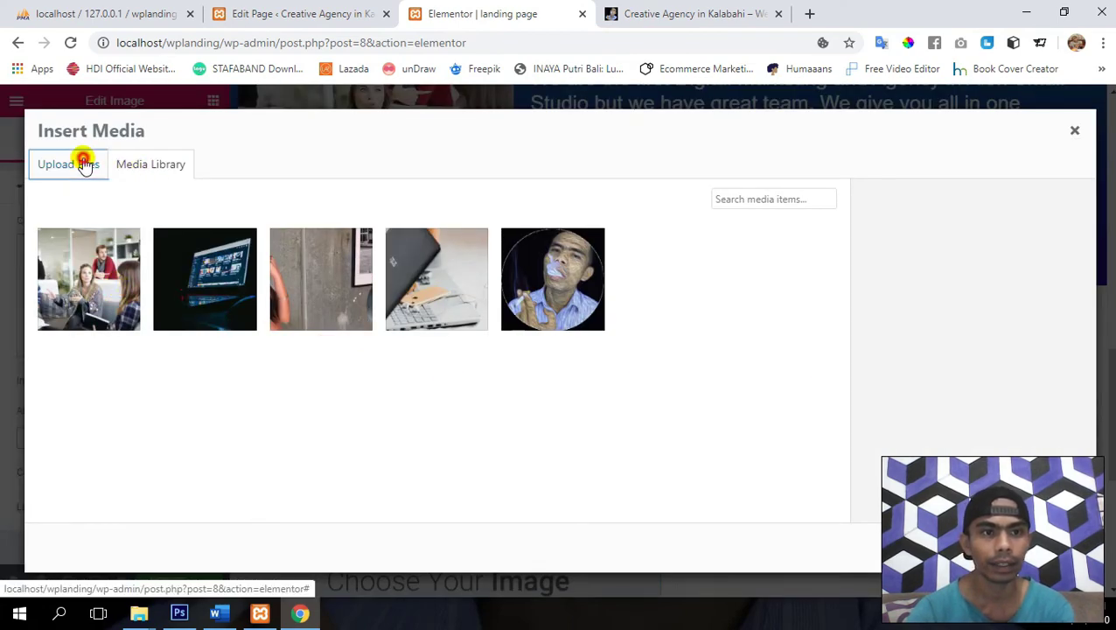
{"action": "left_click", "coordinate": [581, 363]}
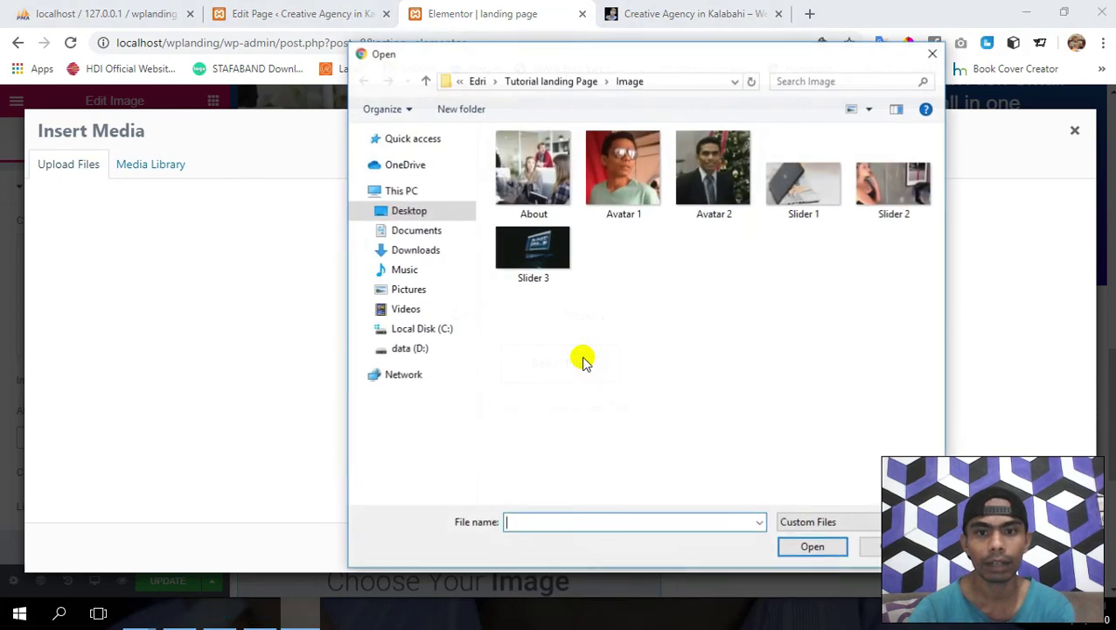
{"action": "double_click", "coordinate": [617, 171]}
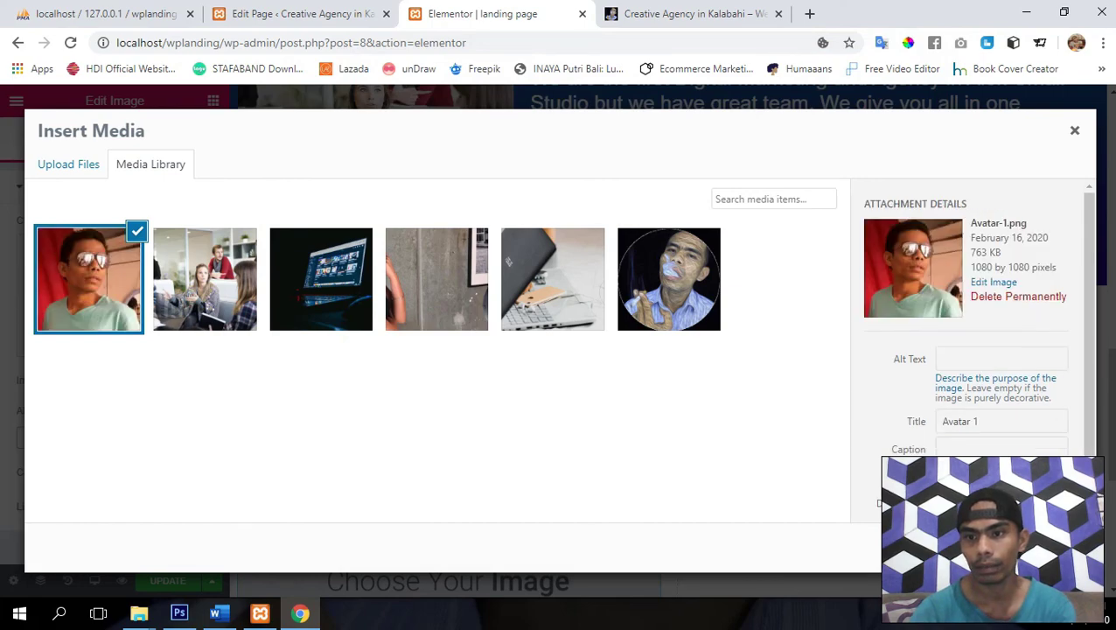
{"action": "left_click", "coordinate": [1045, 547]}
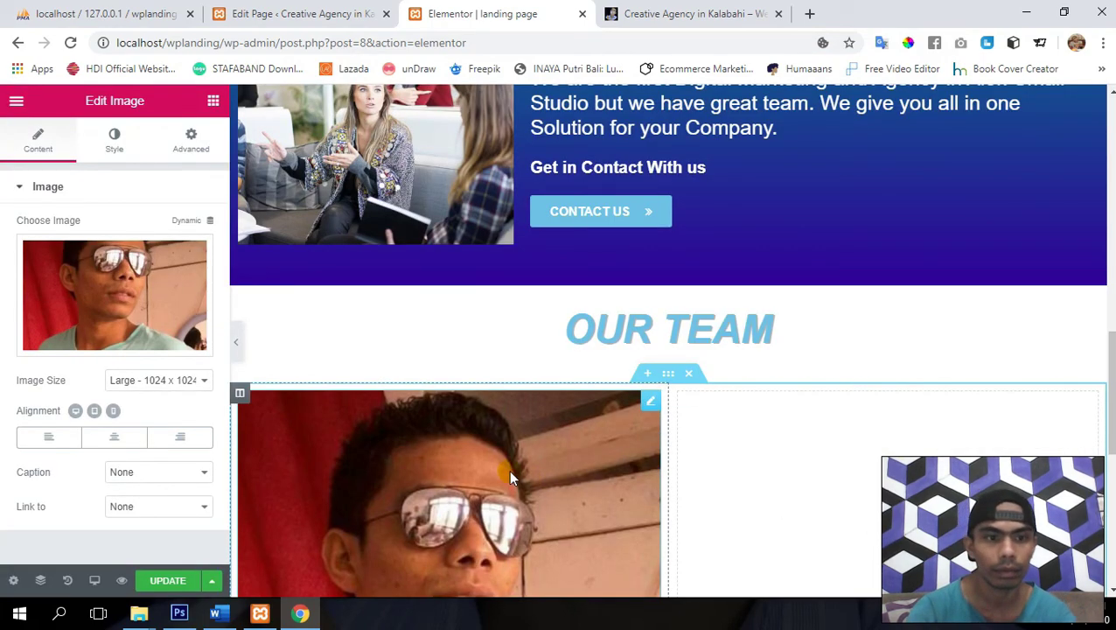
- Set the photo's image size to Full
{"action": "left_click", "coordinate": [174, 379]}
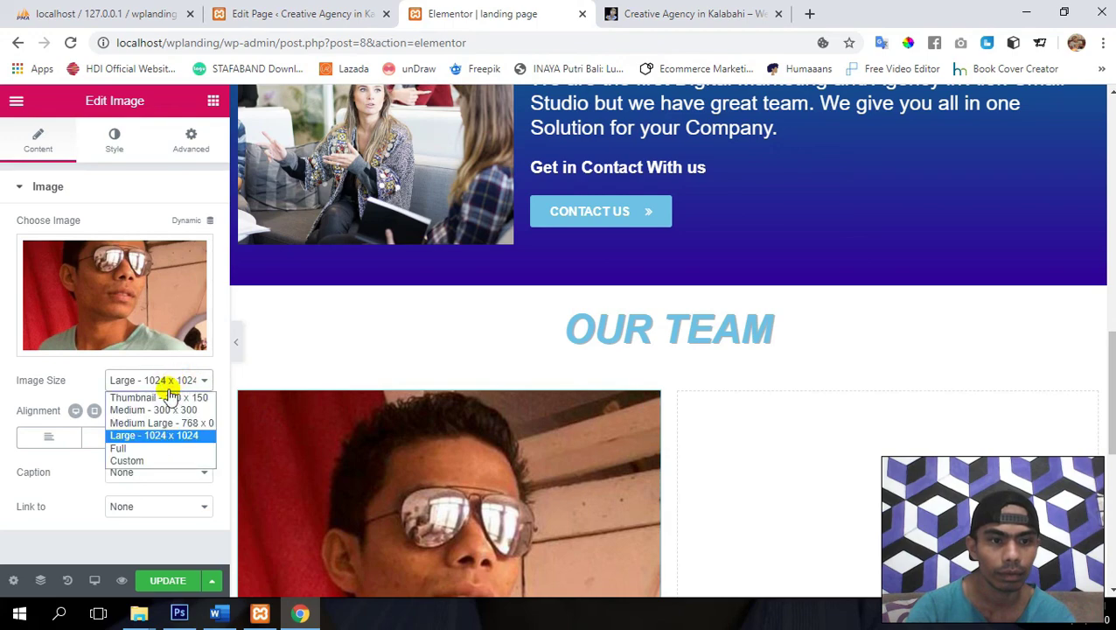
{"action": "left_click", "coordinate": [157, 449]}
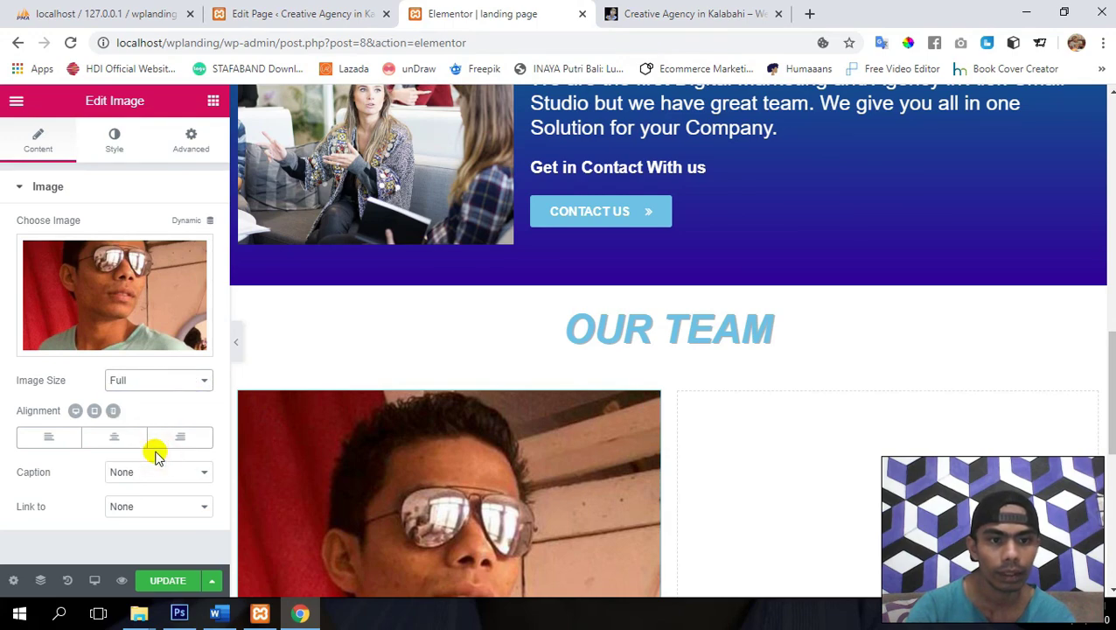
{"action": "scroll", "coordinate": [440, 463], "scroll_direction": "down", "scroll_amount": 3}
{"action": "scroll", "coordinate": [440, 464], "scroll_direction": "up", "scroll_amount": 1}
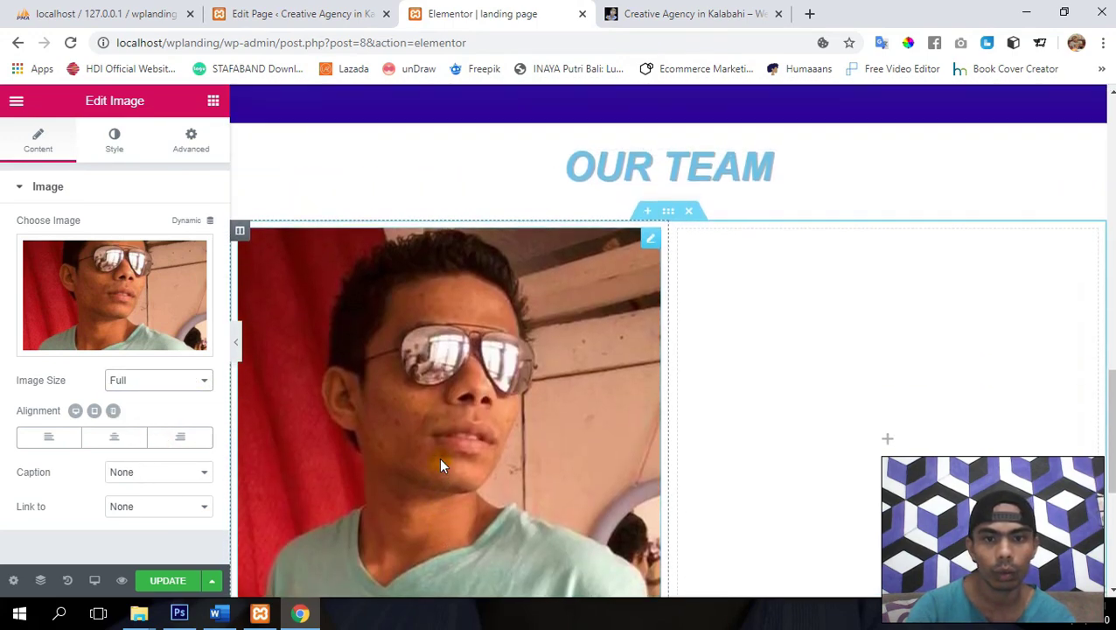
{"action": "left_click", "coordinate": [114, 133]}
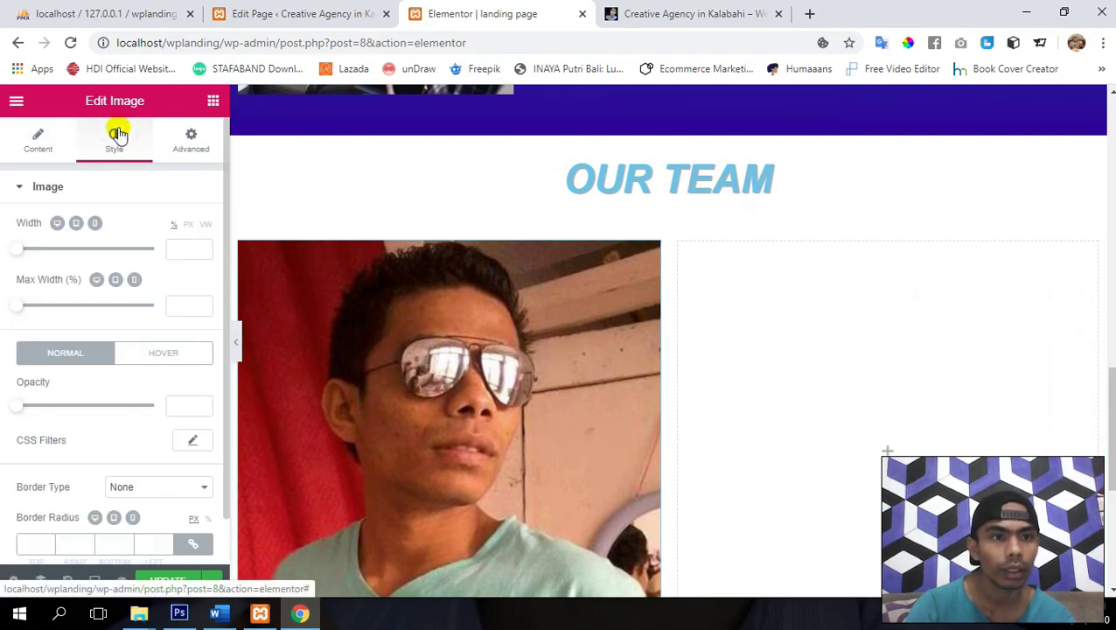
- Shrink the photo to a small thumbnail and give it a solid border
{"action": "left_click_drag", "start_coordinate": [15, 251], "coordinate": [80, 256]}
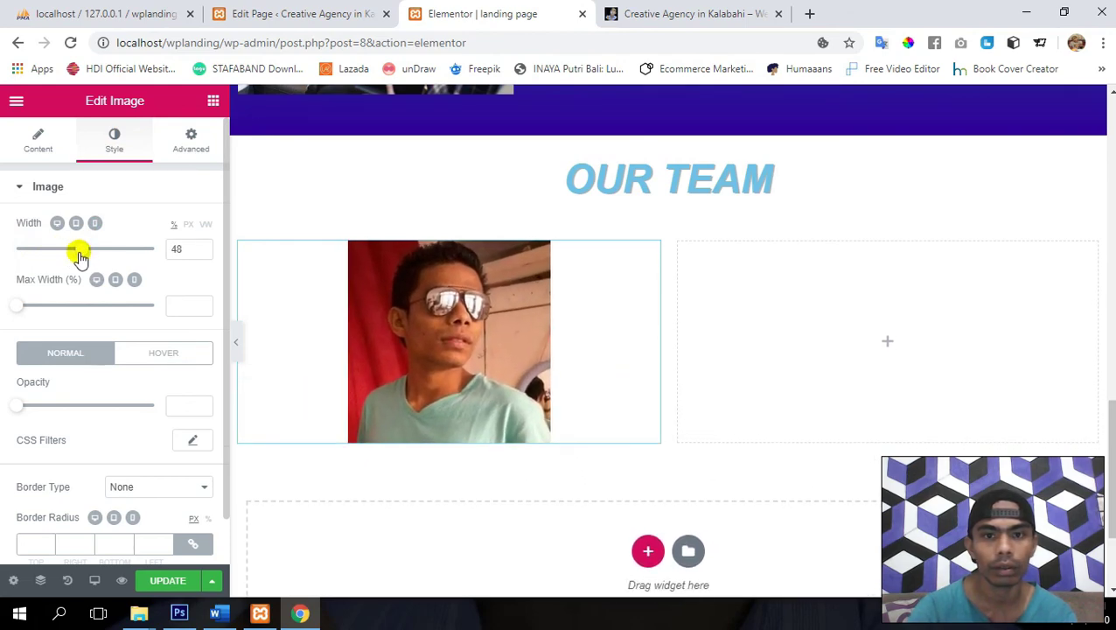
{"action": "scroll", "coordinate": [92, 439], "scroll_direction": "down", "scroll_amount": 1}
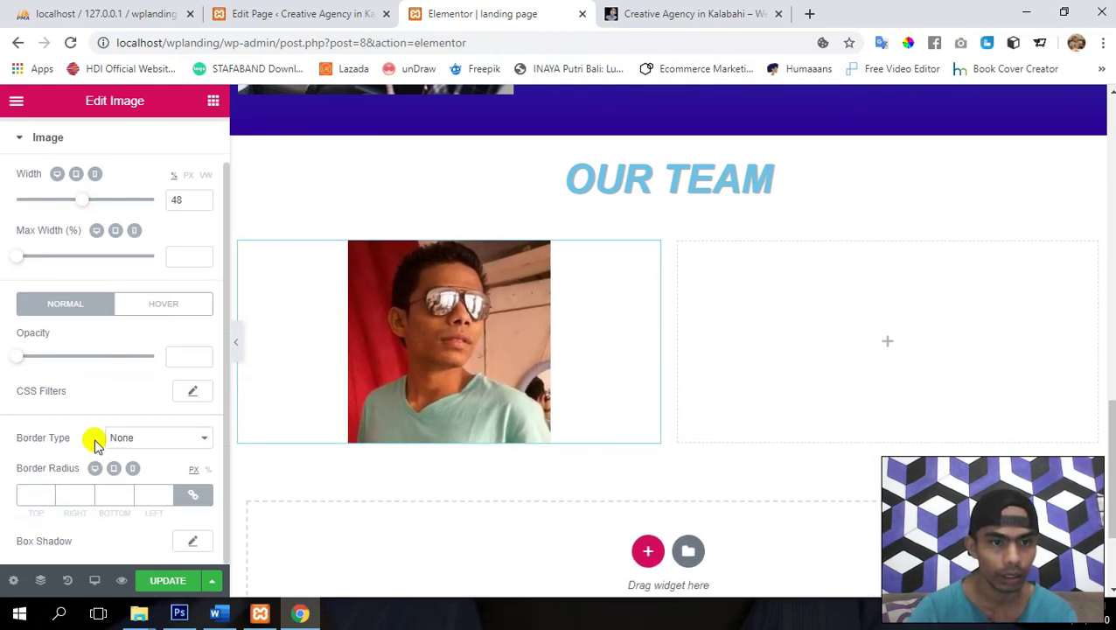
{"action": "left_click", "coordinate": [149, 435]}
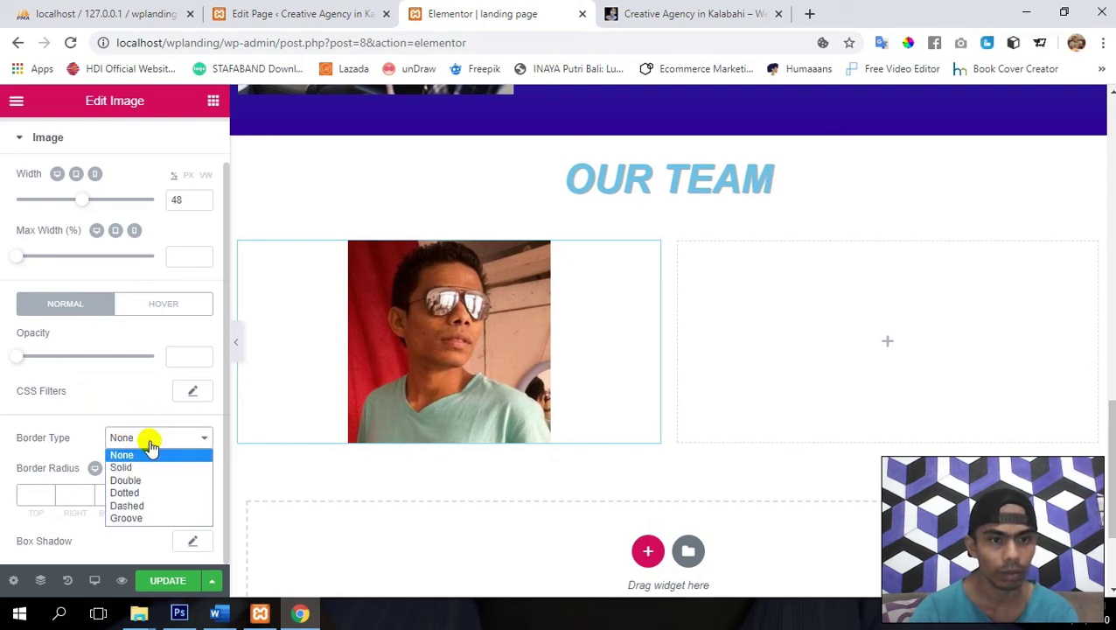
{"action": "left_click", "coordinate": [152, 470]}
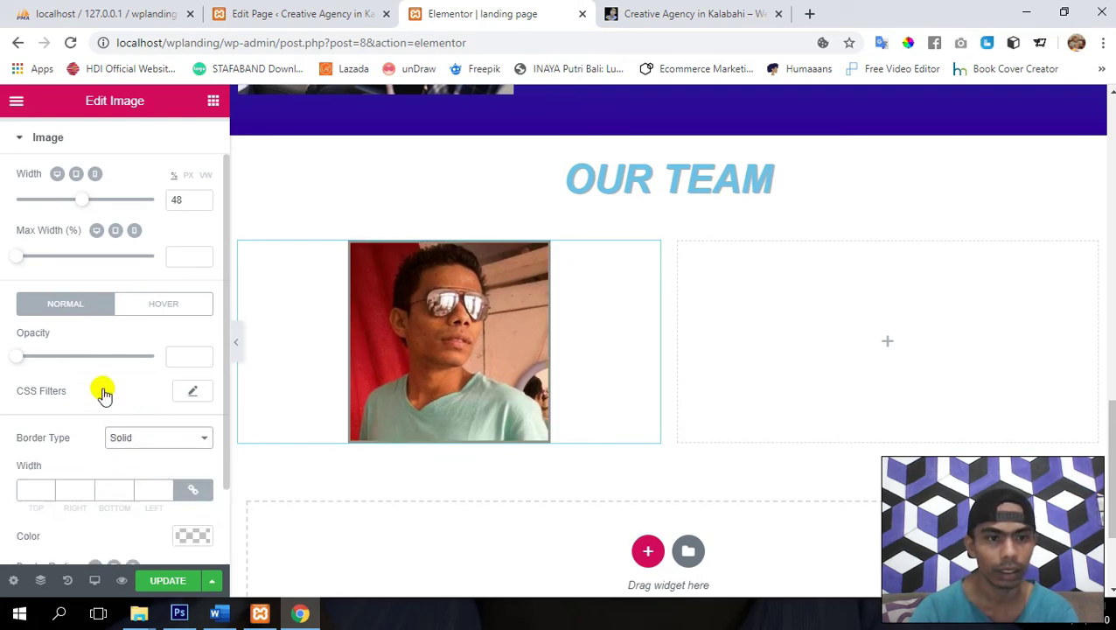
- Adjust the border thickness value, stepping it down to -33
{"action": "scroll", "coordinate": [103, 391], "scroll_direction": "down", "scroll_amount": 2}
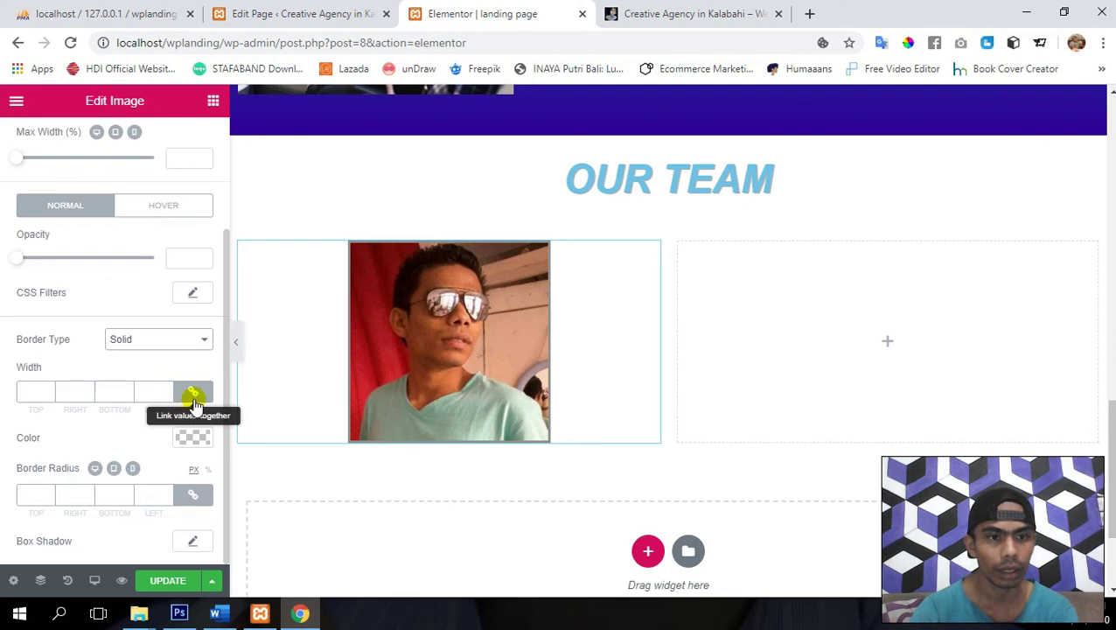
{"action": "left_click", "coordinate": [49, 391]}
{"action": "type", "text": "18"}
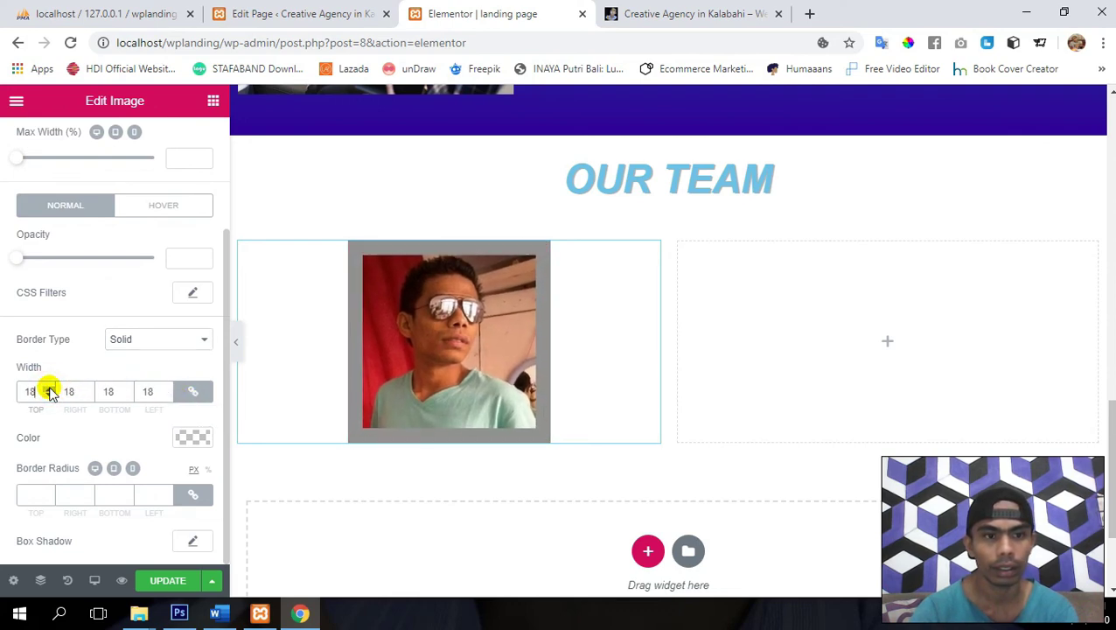
{"action": "key", "text": "ctrl+a"}
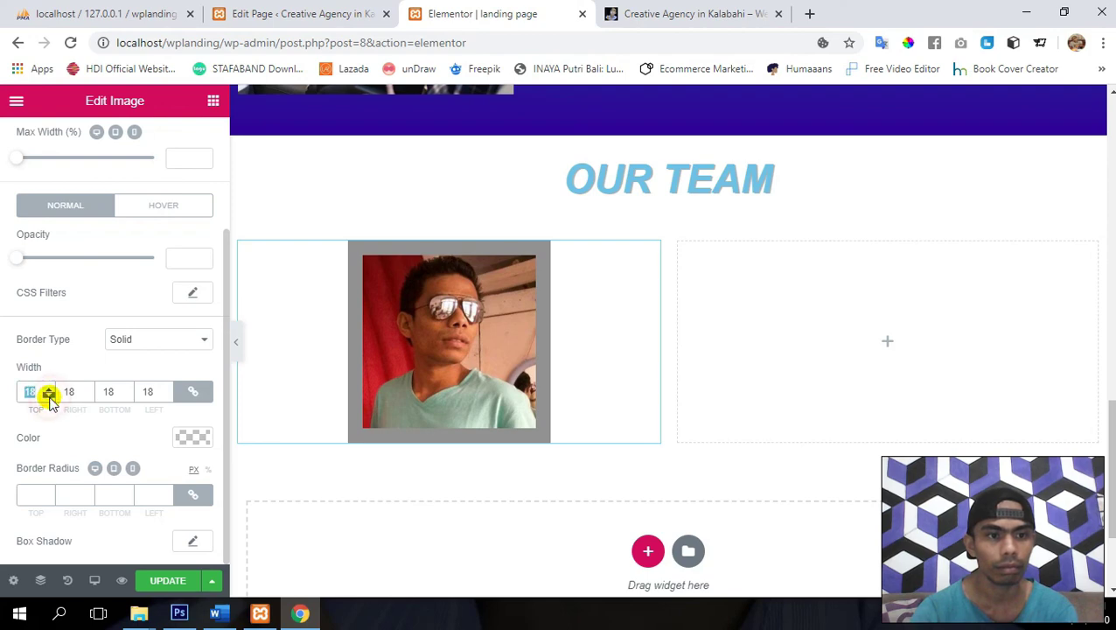
{"action": "key", "text": "ctrl+a"}
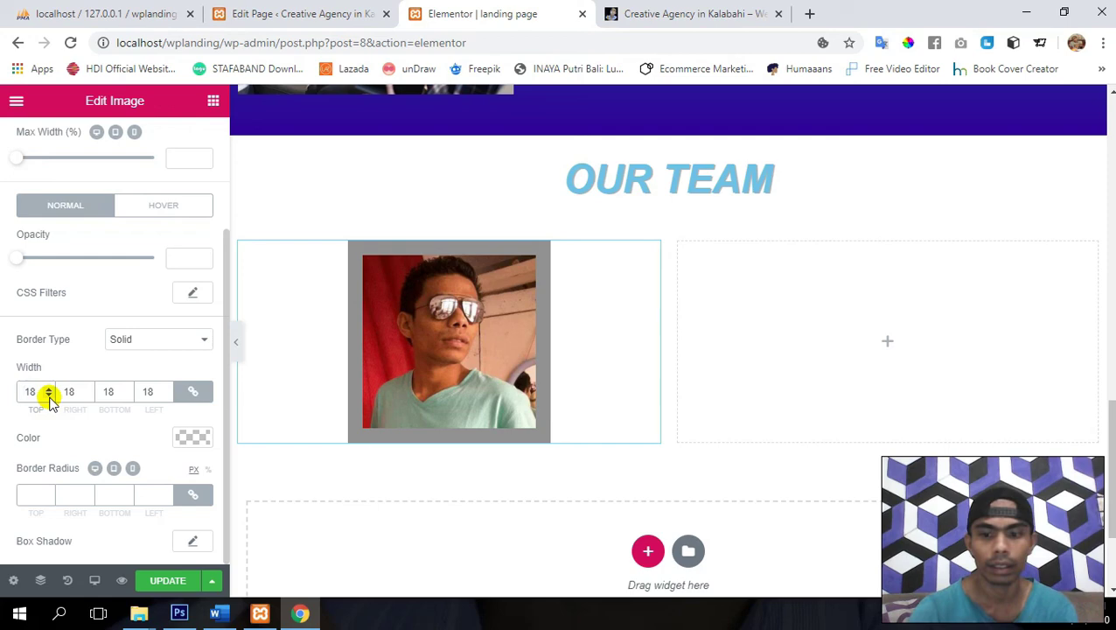
{"action": "type", "text": "-19"}
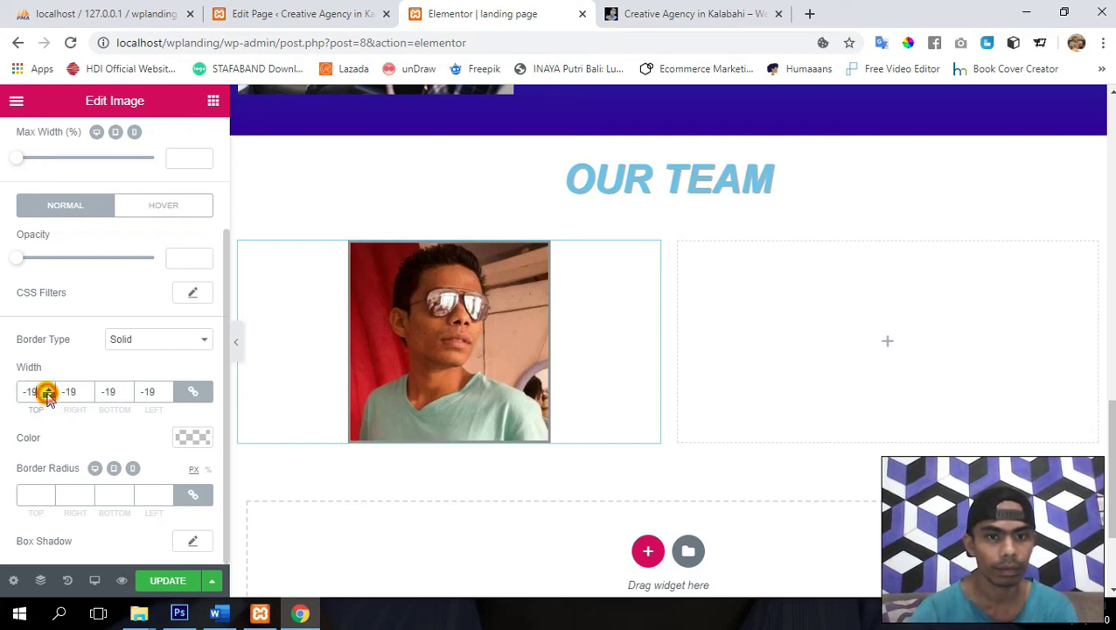
{"action": "left_click", "coordinate": [47, 396]}
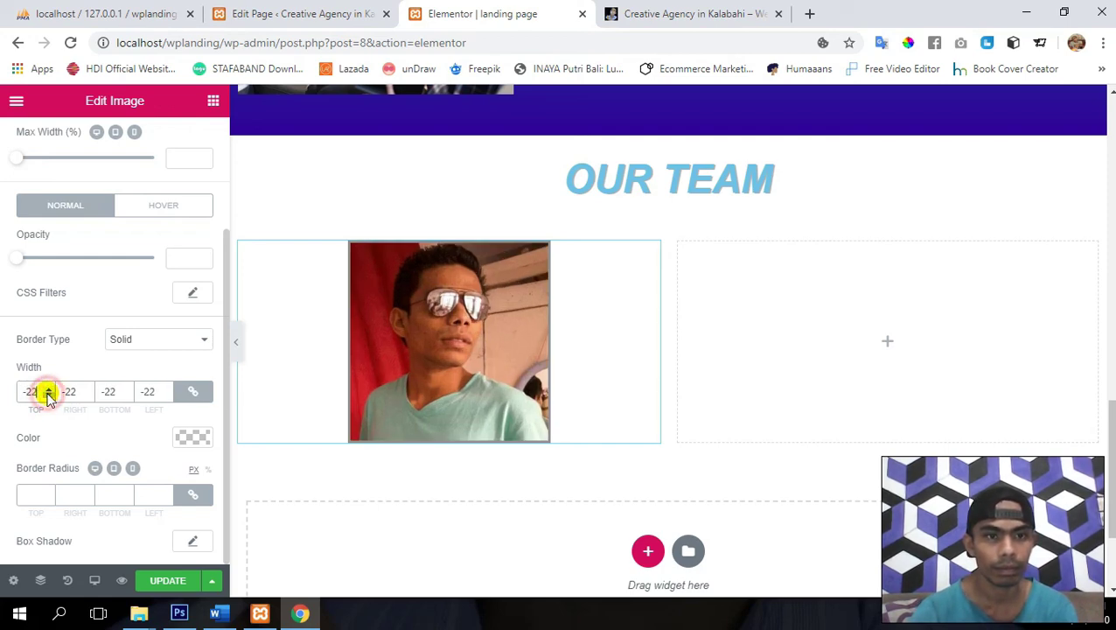
{"action": "left_click", "coordinate": [48, 396]}
{"action": "left_click", "coordinate": [47, 397]}
{"action": "left_click", "coordinate": [47, 396]}
{"action": "left_click", "coordinate": [47, 396]}
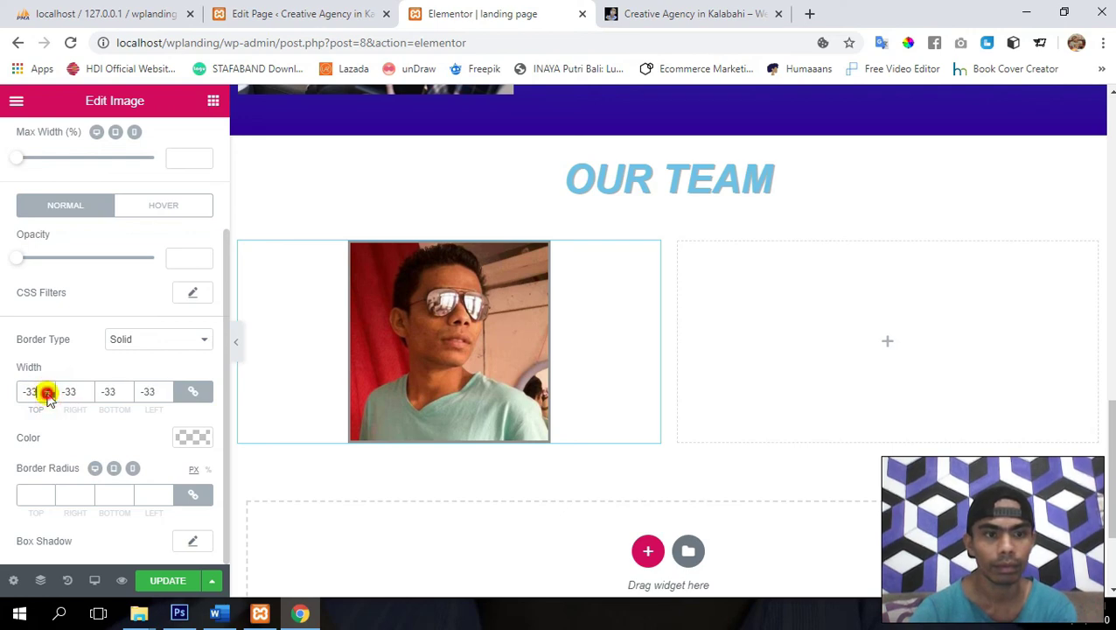
{"action": "left_click", "coordinate": [47, 396]}
{"action": "left_click", "coordinate": [47, 397]}
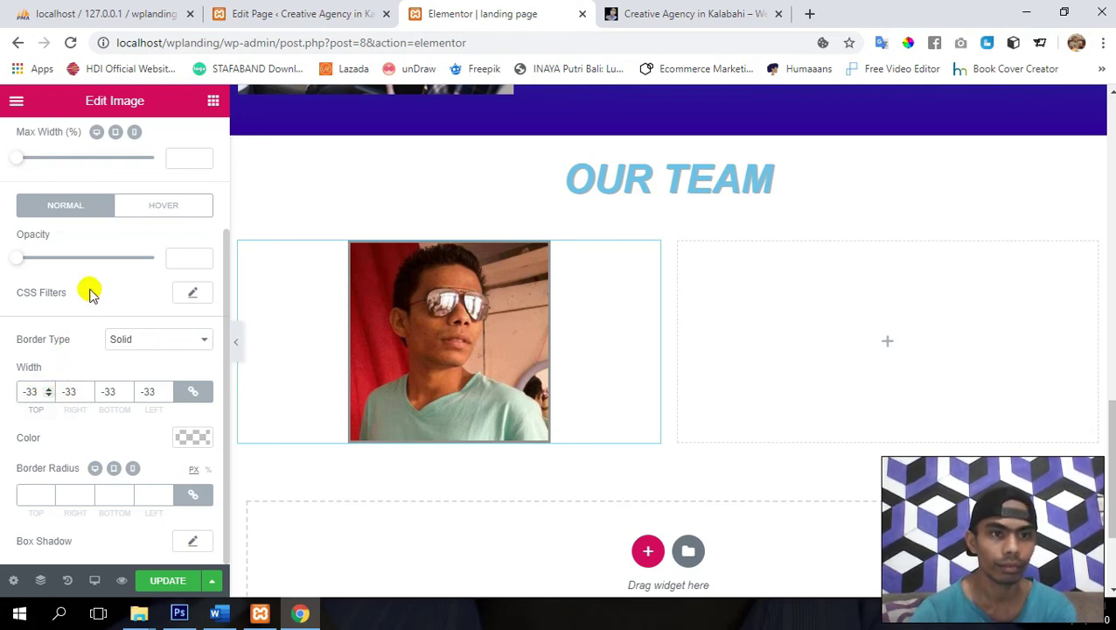
{"action": "scroll", "coordinate": [89, 290], "scroll_direction": "up", "scroll_amount": 1}
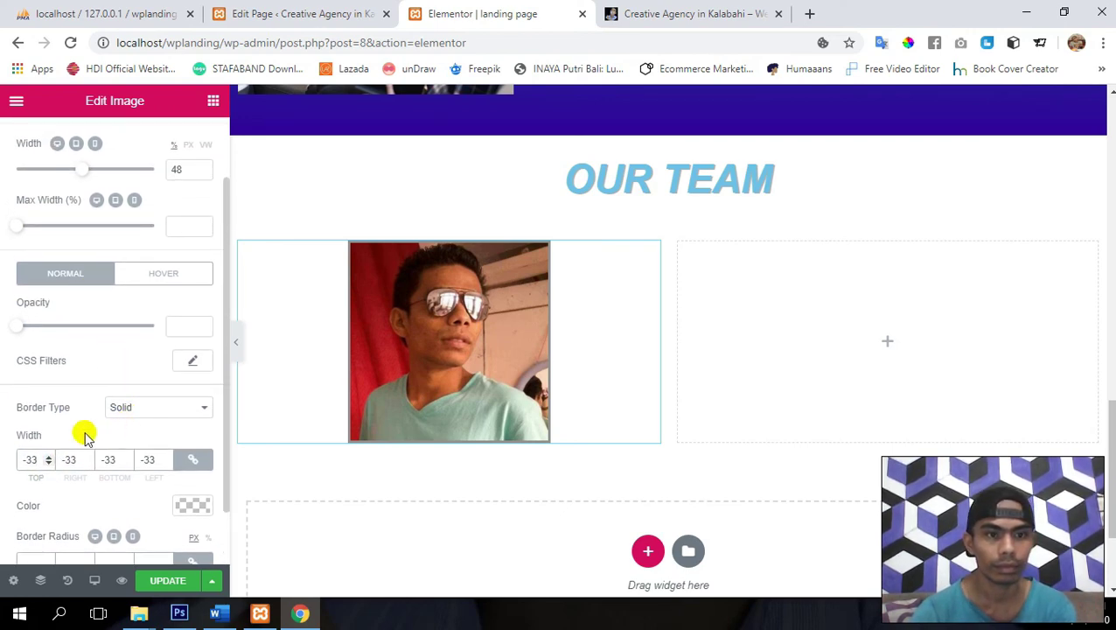
{"action": "scroll", "coordinate": [82, 433], "scroll_direction": "down", "scroll_amount": 1}
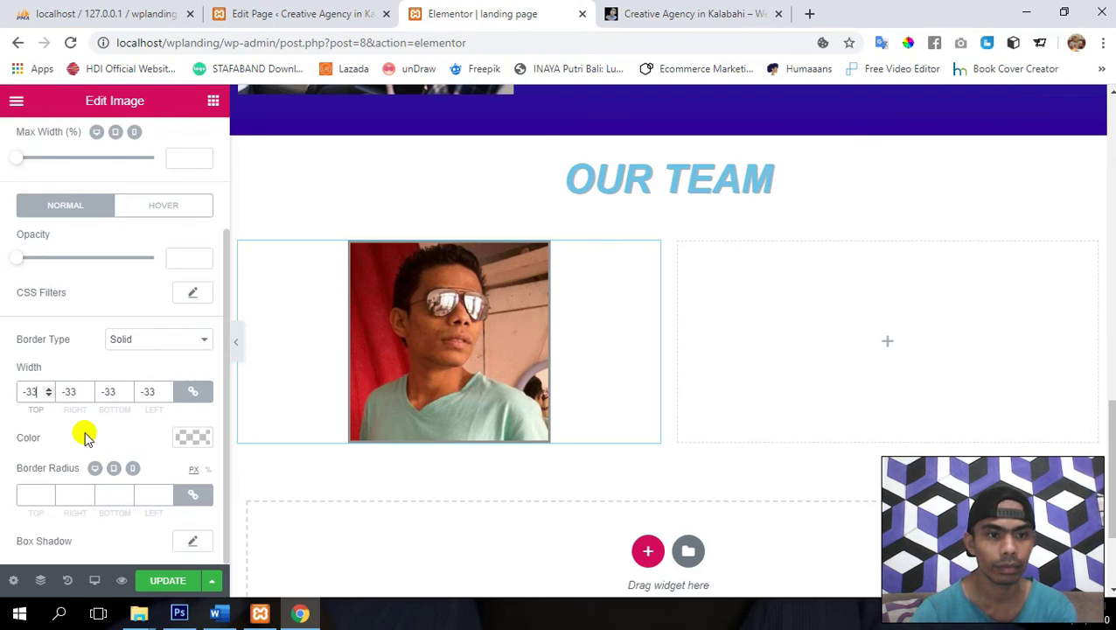
- Set the border colour to light blue #6ec1e4 and save the page
{"action": "left_click", "coordinate": [31, 492]}
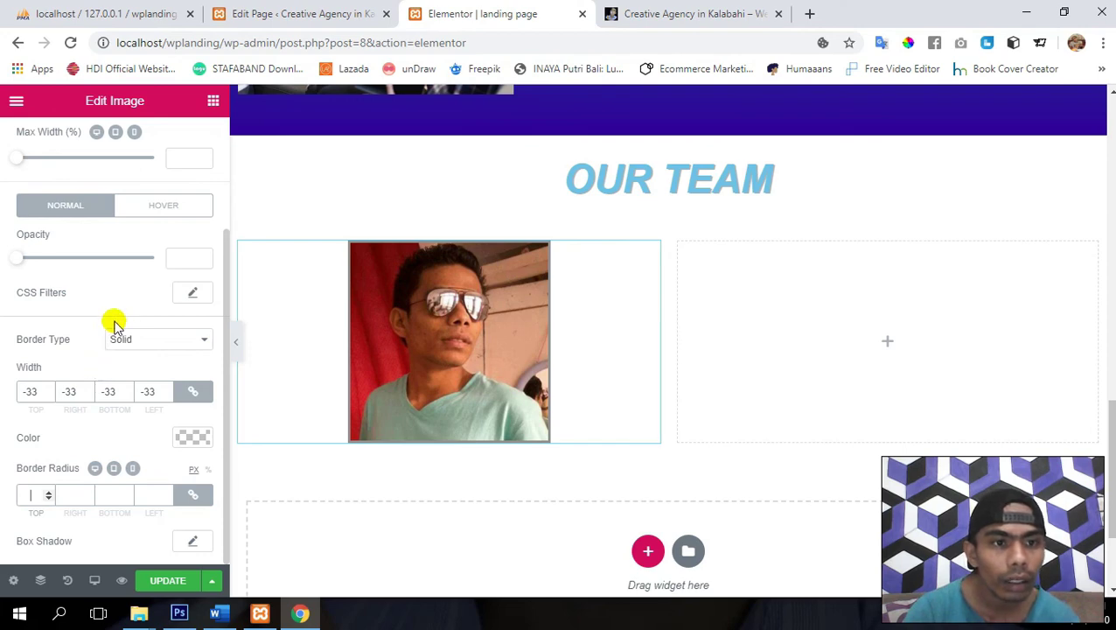
{"action": "left_click", "coordinate": [188, 436]}
{"action": "scroll", "coordinate": [87, 460], "scroll_direction": "down", "scroll_amount": 1}
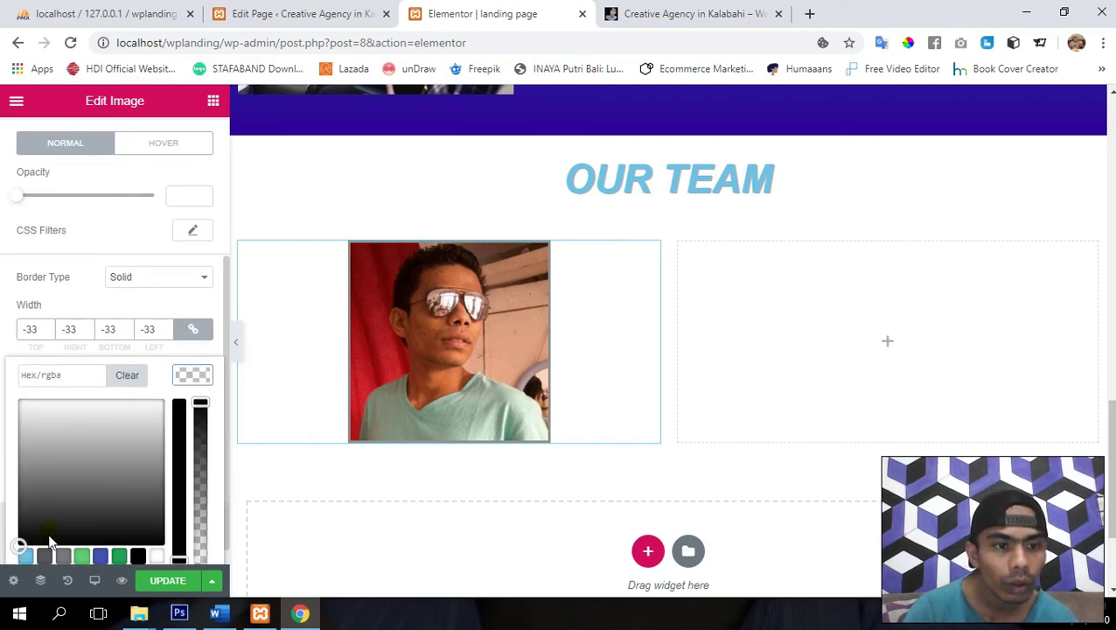
{"action": "left_click", "coordinate": [26, 557]}
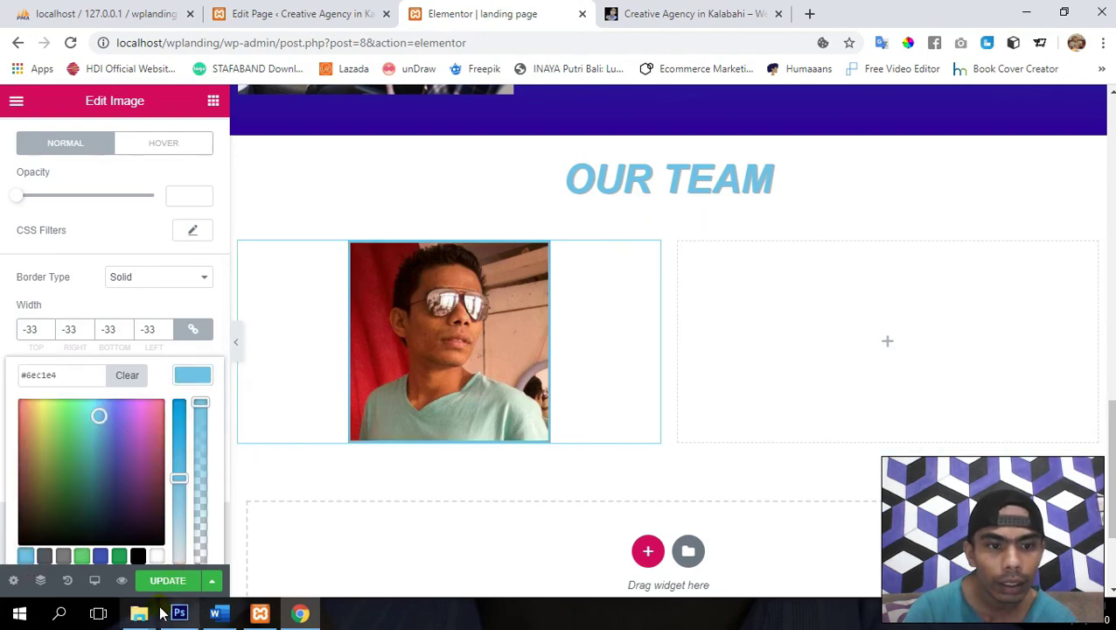
{"action": "left_click", "coordinate": [171, 581]}
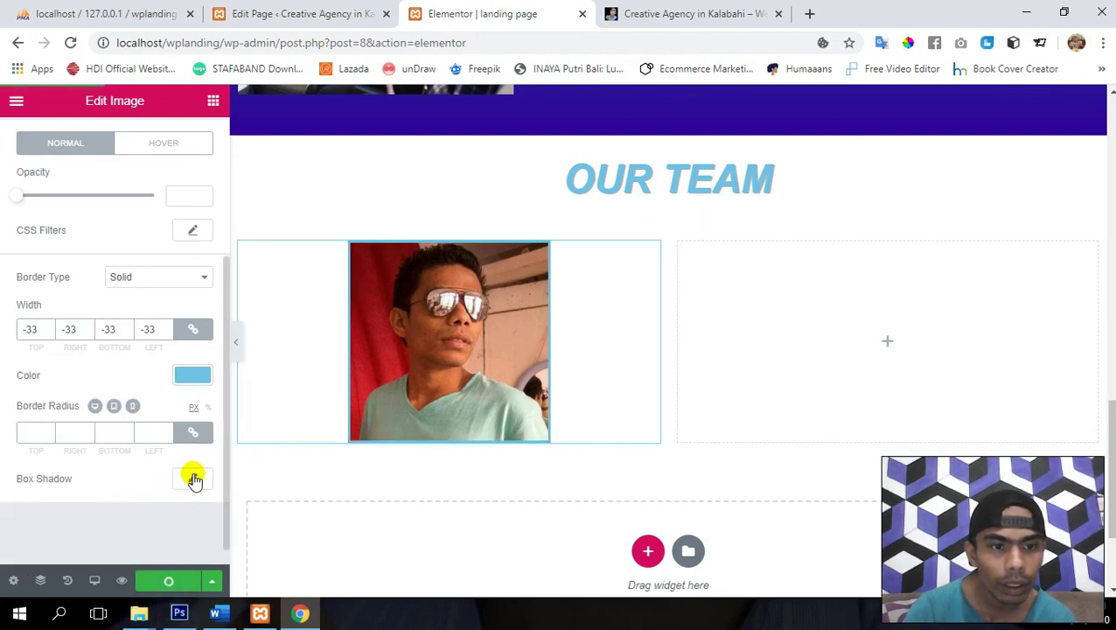
- Set the border radius to 150 px to make the photo circular, then save
{"action": "left_click", "coordinate": [31, 434]}
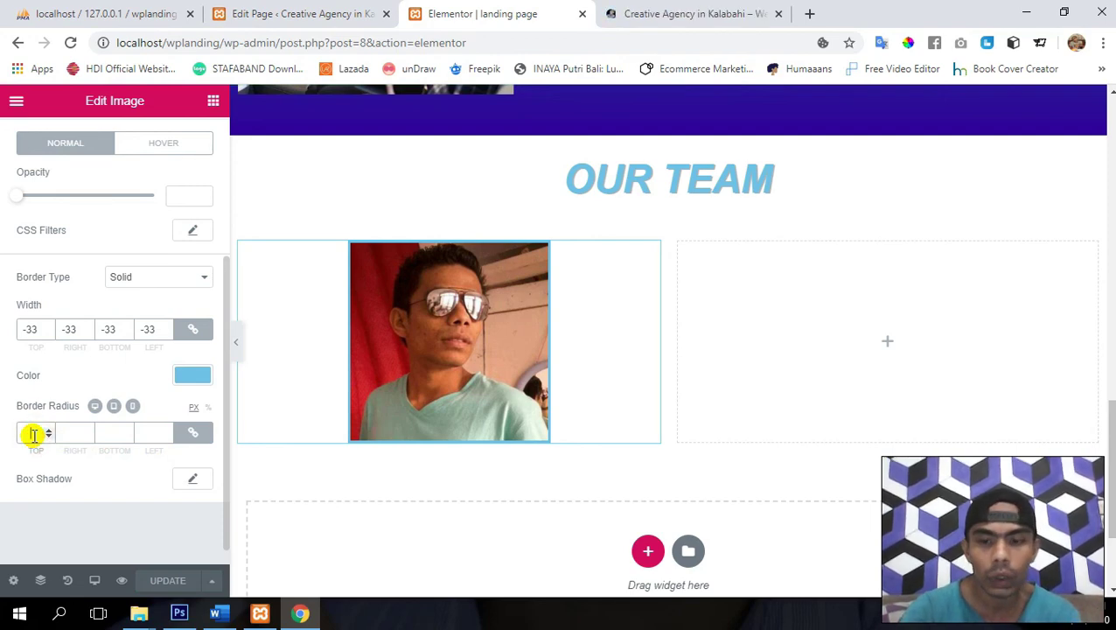
{"action": "type", "text": "10"}
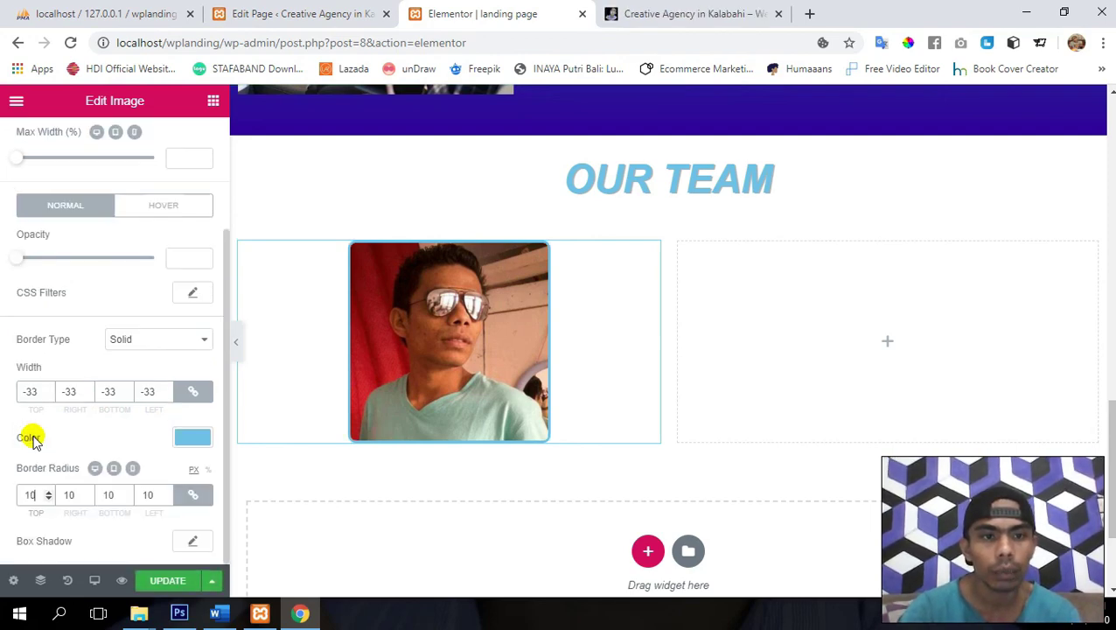
{"action": "type", "text": "0"}
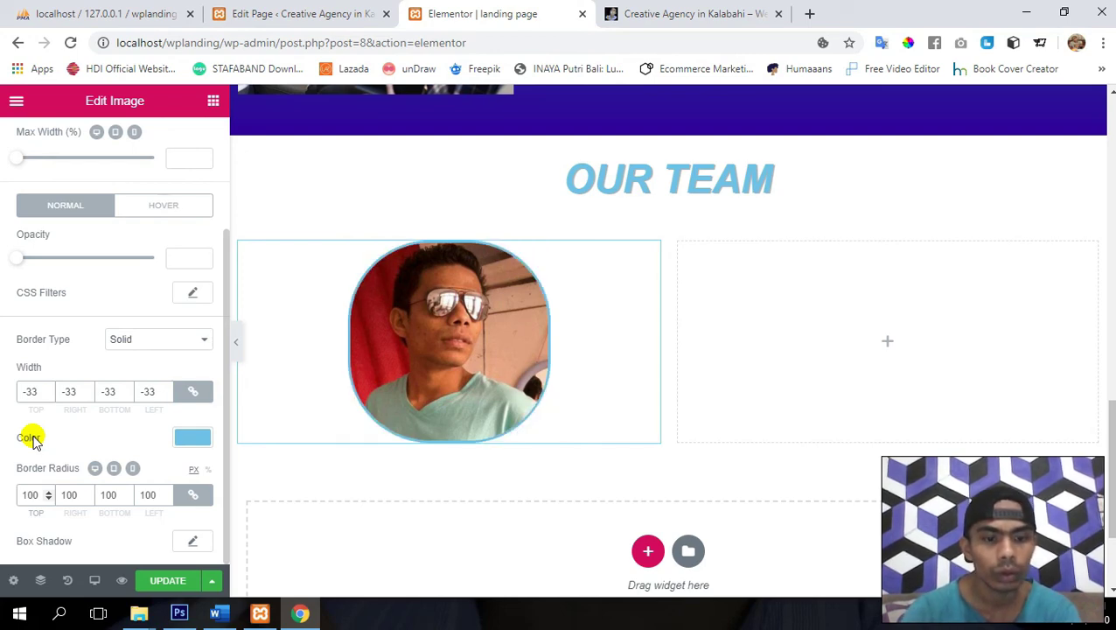
{"action": "key", "text": "BackSpace"}
{"action": "type", "text": "5"}
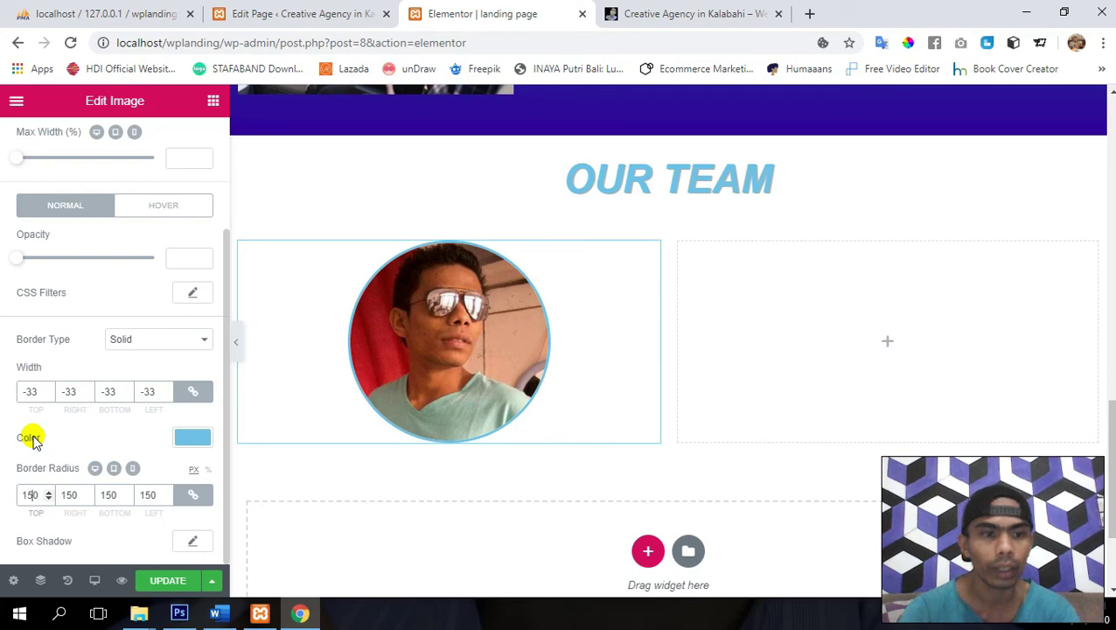
{"action": "left_click", "coordinate": [160, 590]}
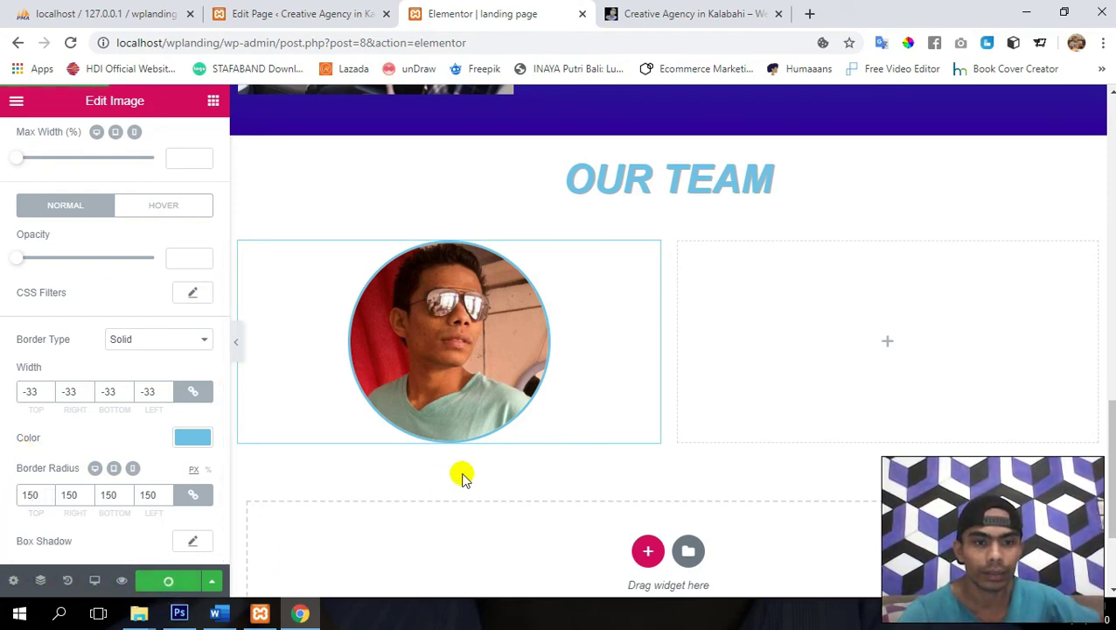
- Search widgets for 'list' and drop an Icon List beneath the team photo
{"action": "scroll", "coordinate": [462, 475], "scroll_direction": "down", "scroll_amount": 2}
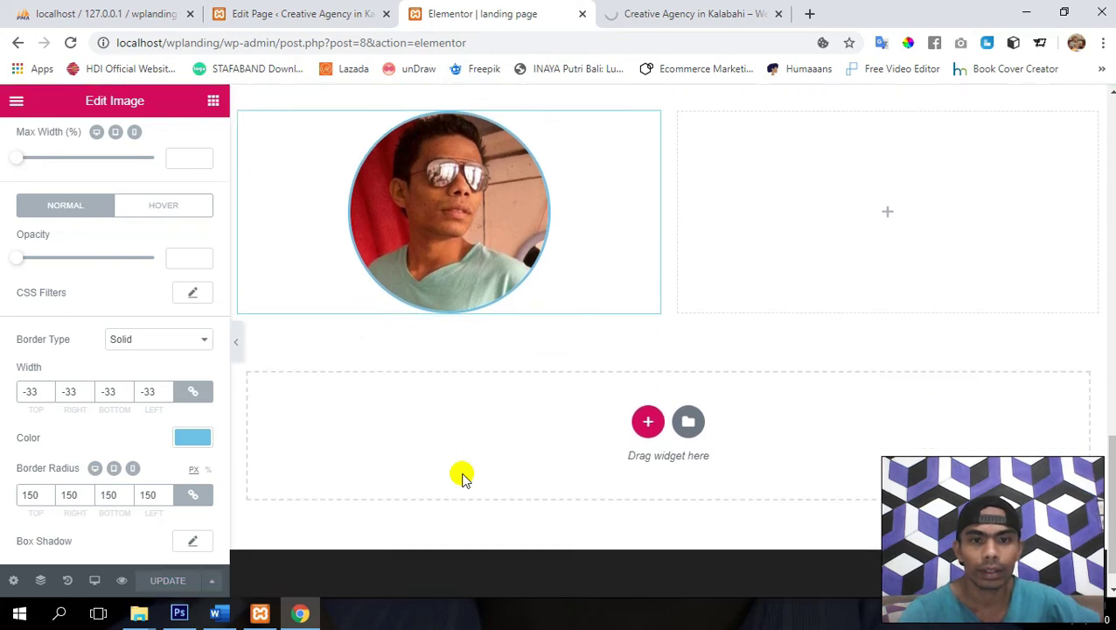
{"action": "scroll", "coordinate": [462, 476], "scroll_direction": "up", "scroll_amount": 1}
{"action": "scroll", "coordinate": [462, 475], "scroll_direction": "up", "scroll_amount": 1}
{"action": "scroll", "coordinate": [462, 475], "scroll_direction": "down", "scroll_amount": 1}
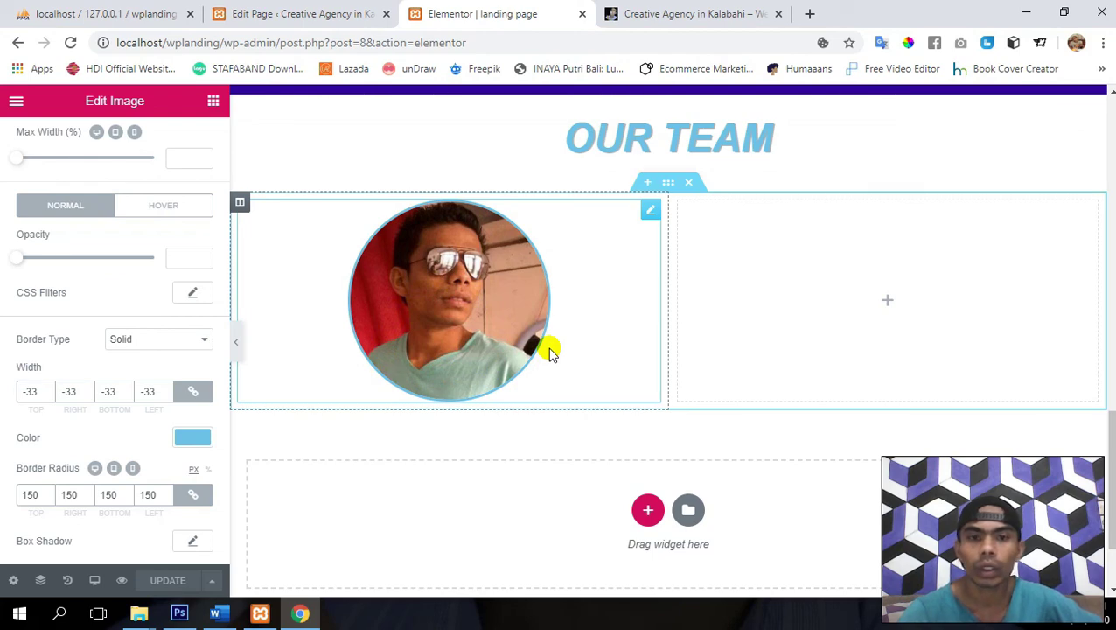
{"action": "scroll", "coordinate": [118, 221], "scroll_direction": "up", "scroll_amount": 2}
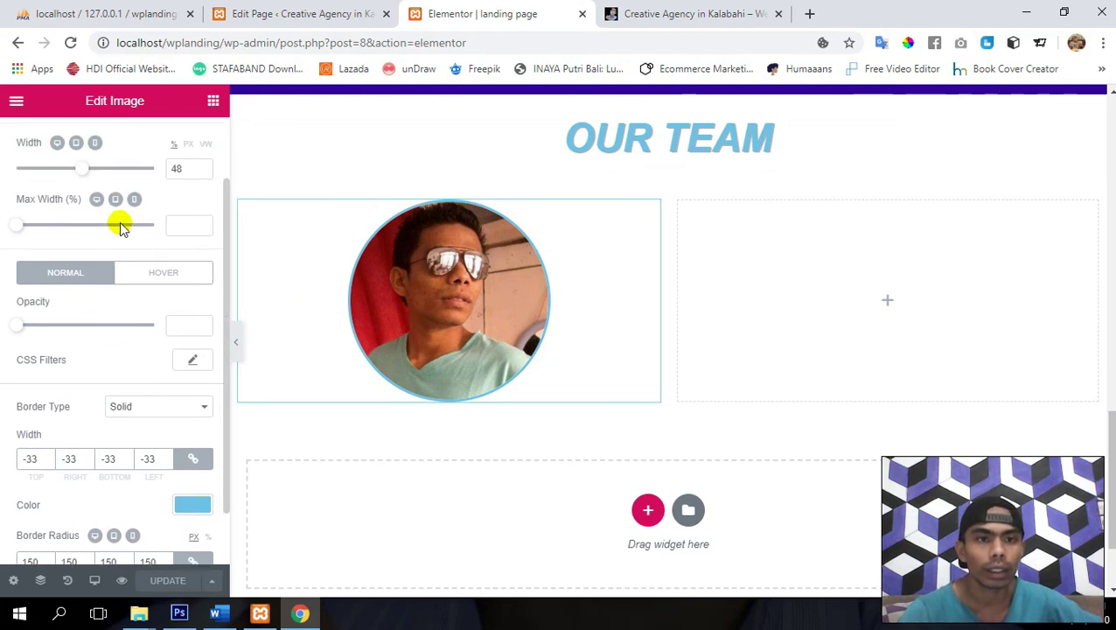
{"action": "left_click", "coordinate": [211, 102]}
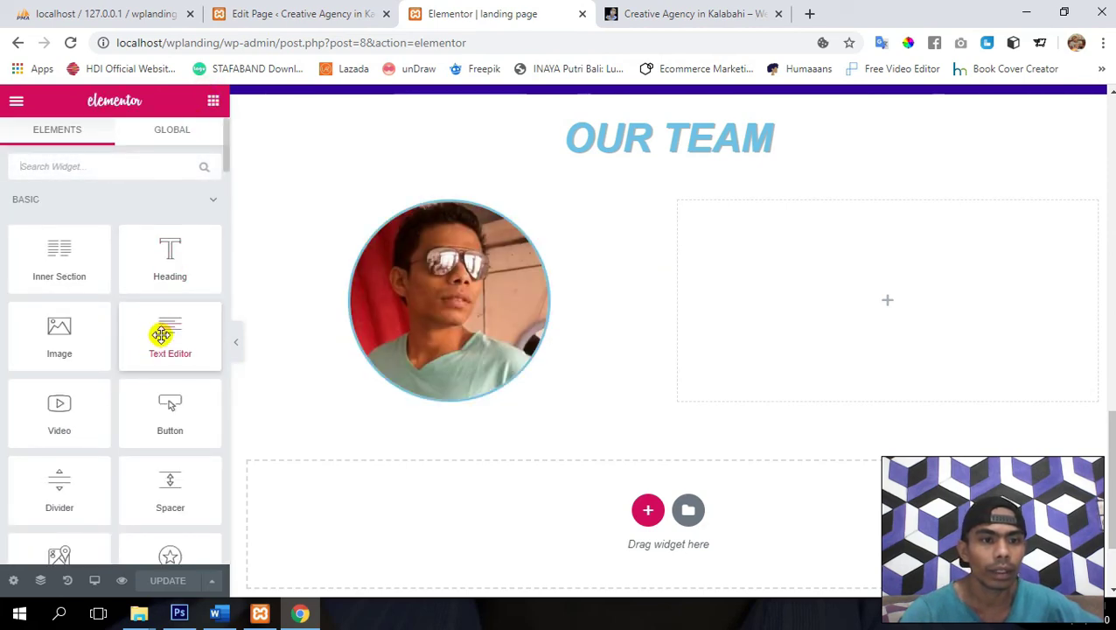
{"action": "scroll", "coordinate": [162, 332], "scroll_direction": "down", "scroll_amount": 2}
{"action": "scroll", "coordinate": [140, 298], "scroll_direction": "up", "scroll_amount": 2}
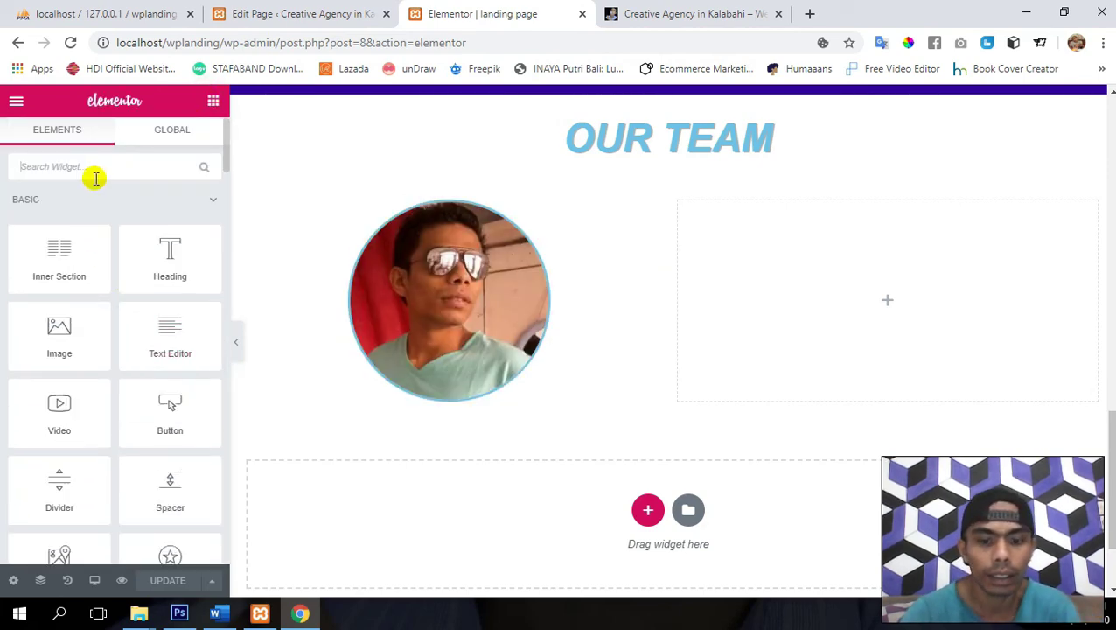
{"action": "type", "text": "list"}
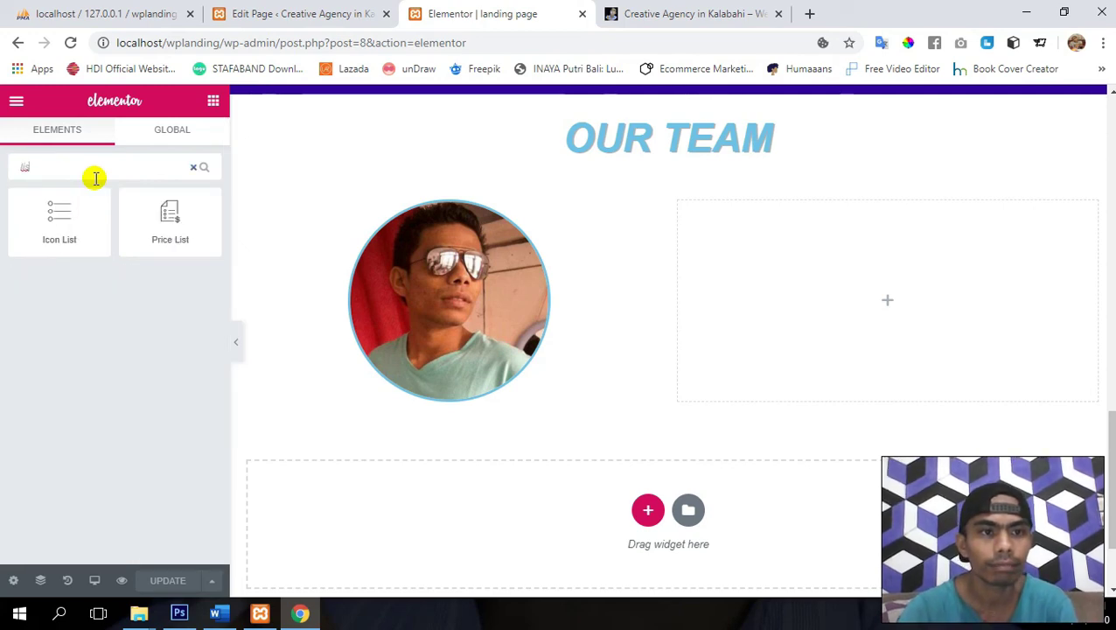
{"action": "left_click_drag", "start_coordinate": [68, 236], "coordinate": [442, 406]}
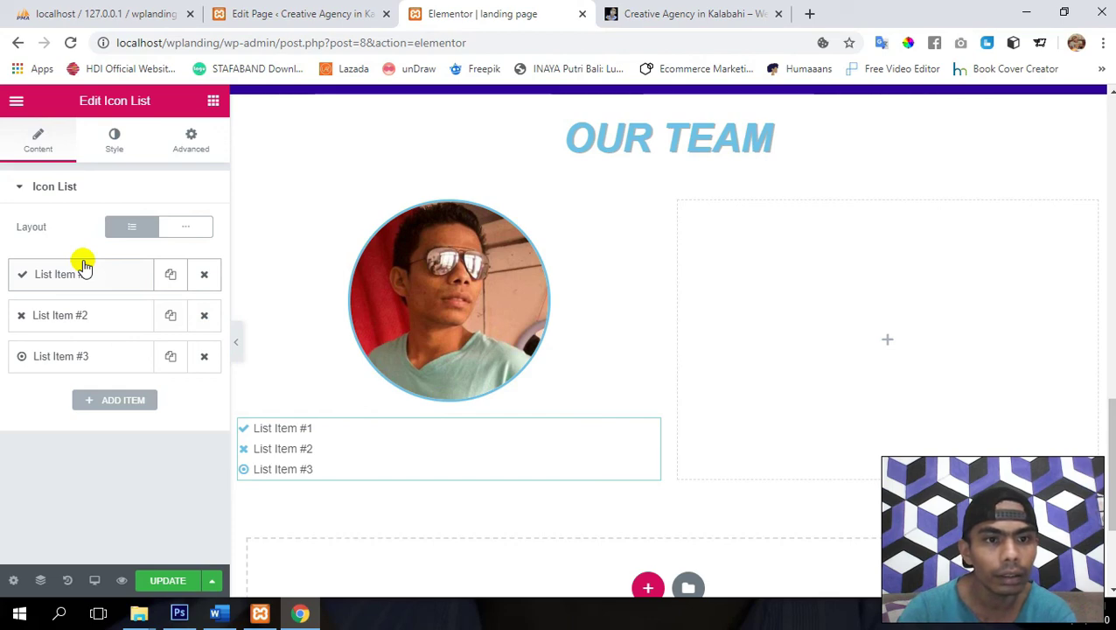
{"action": "left_click", "coordinate": [84, 267]}
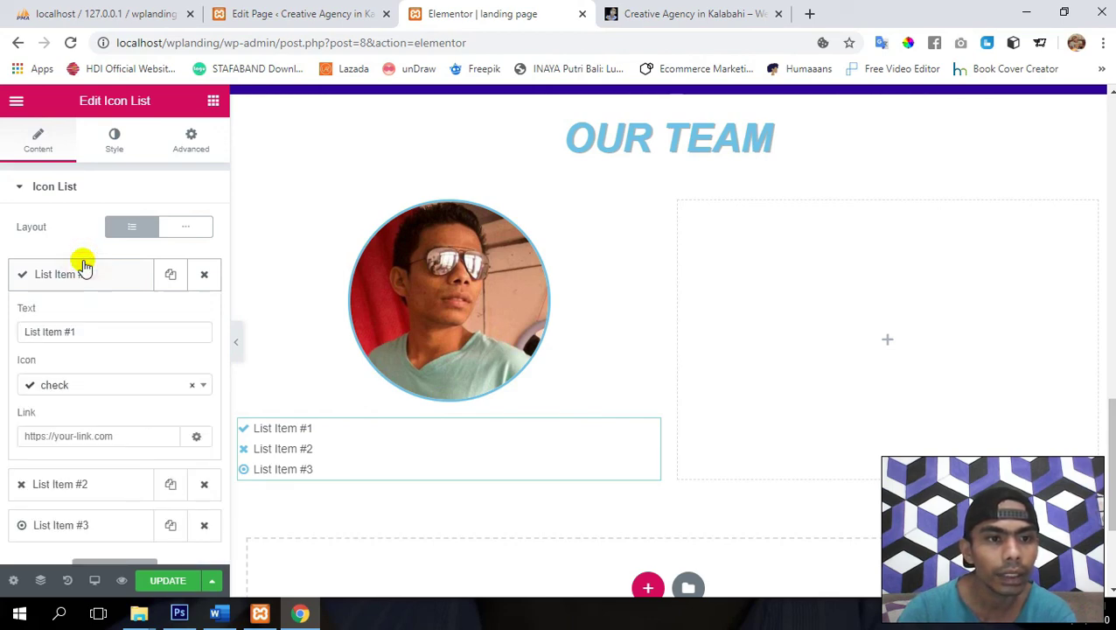
{"action": "left_click", "coordinate": [84, 268]}
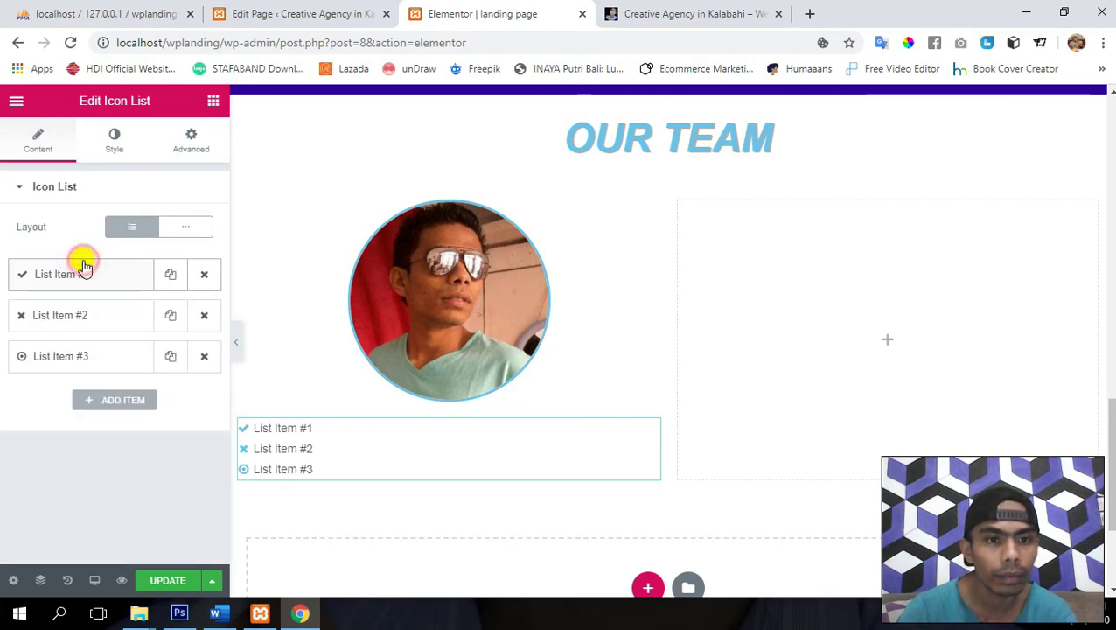
- Insert a Text Editor widget above the icon list and replace its placeholder with the member's name
{"action": "left_click", "coordinate": [210, 114]}
{"action": "left_click_drag", "start_coordinate": [162, 329], "coordinate": [428, 406]}
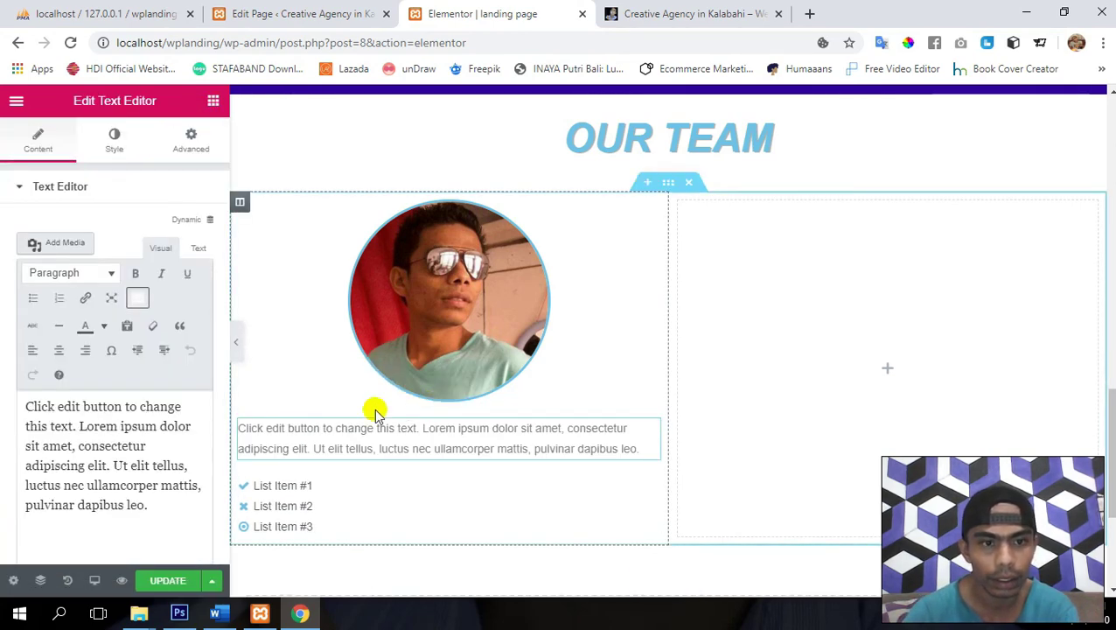
{"action": "key", "text": "ctrl+a"}
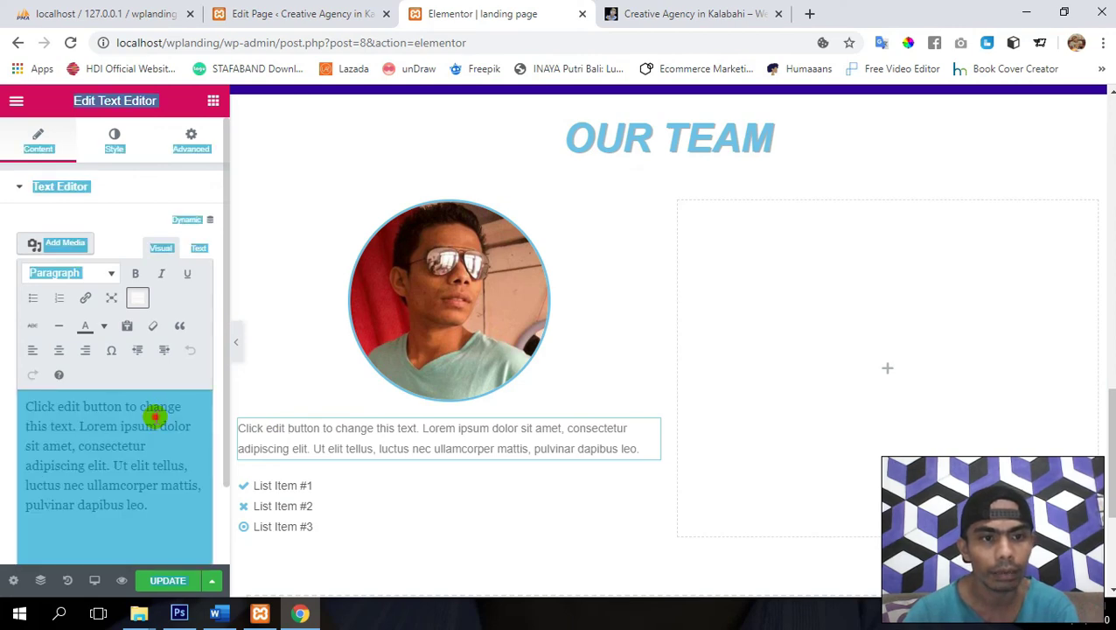
{"action": "left_click", "coordinate": [154, 418]}
{"action": "key", "text": "ctrl+a"}
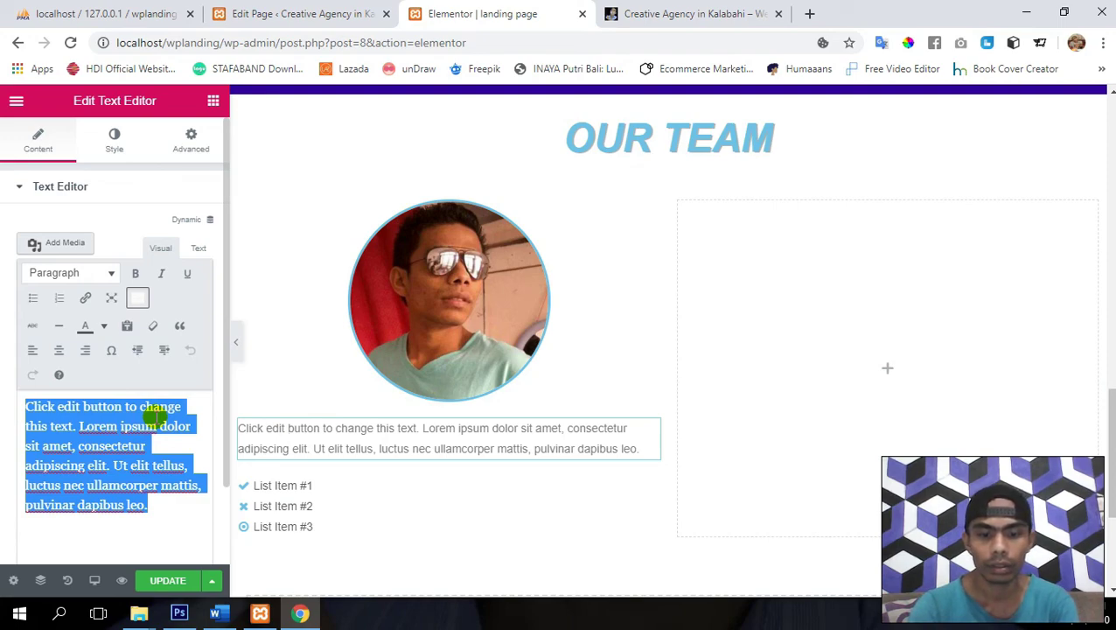
{"action": "type", "text": "Edo Gokil"}
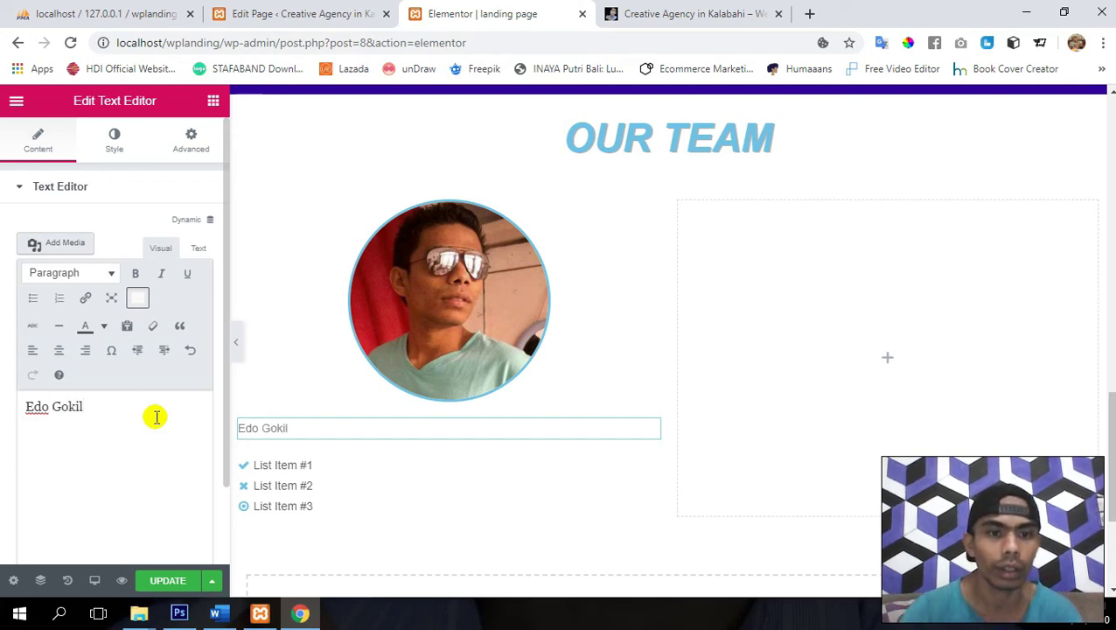
{"action": "left_click", "coordinate": [109, 138]}
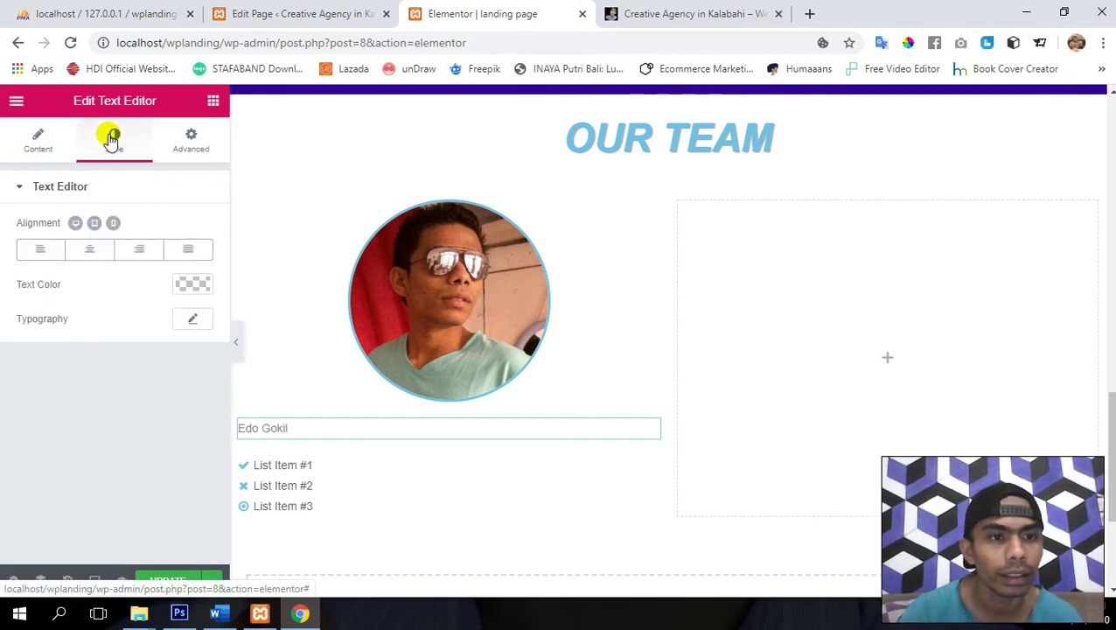
- Style the name text centred, about 20 px, uppercase and bold, then save
{"action": "left_click", "coordinate": [86, 252]}
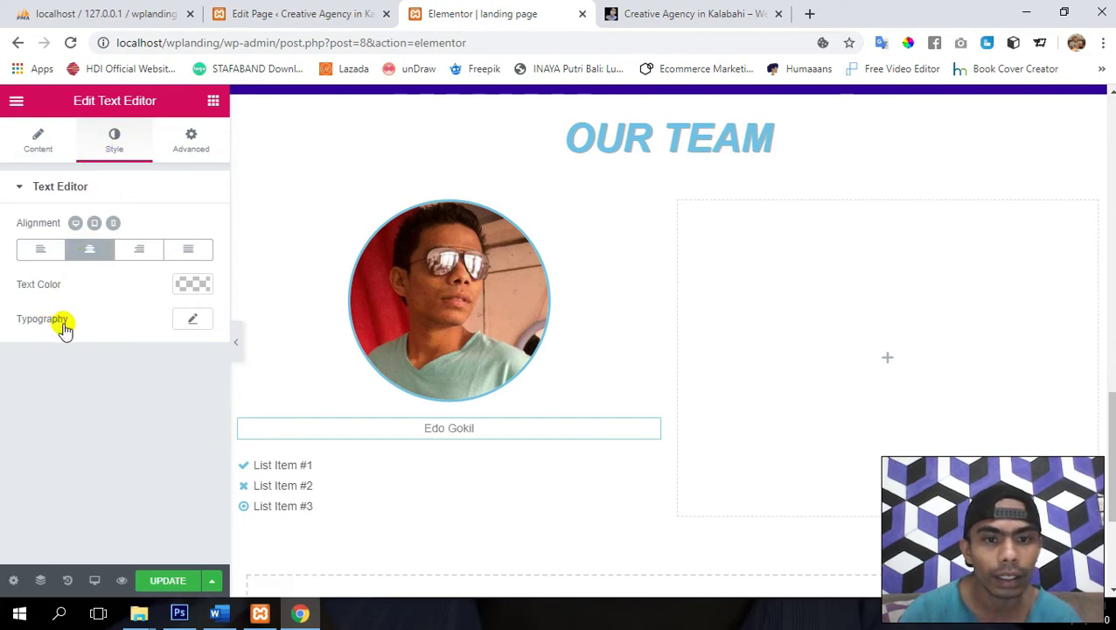
{"action": "left_click", "coordinate": [191, 319]}
{"action": "scroll", "coordinate": [80, 306], "scroll_direction": "down", "scroll_amount": 2}
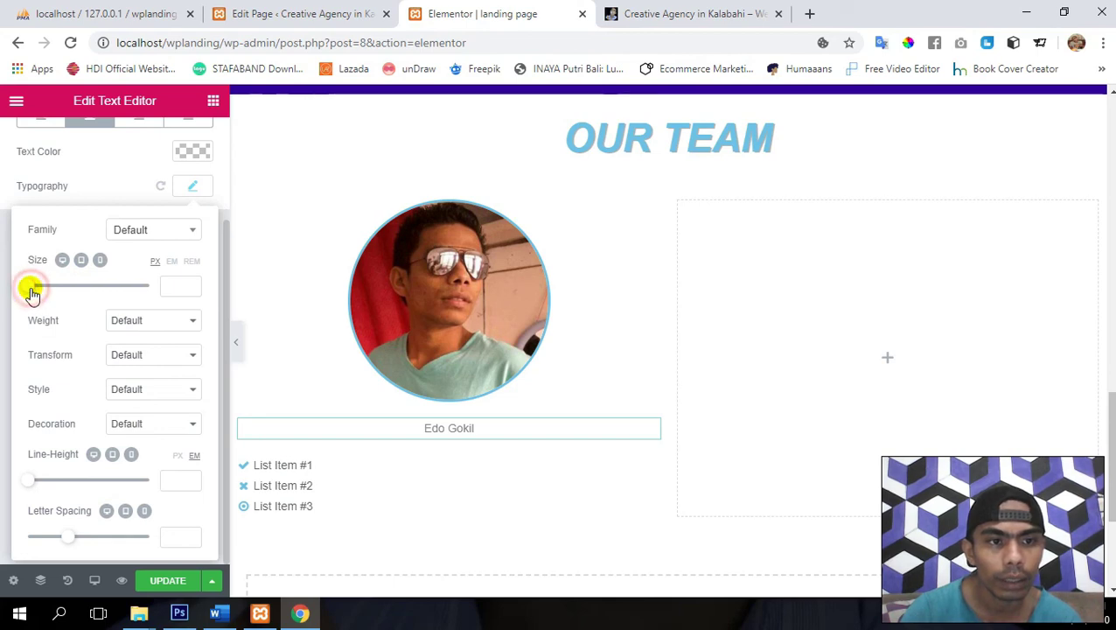
{"action": "left_click_drag", "start_coordinate": [31, 293], "coordinate": [44, 296]}
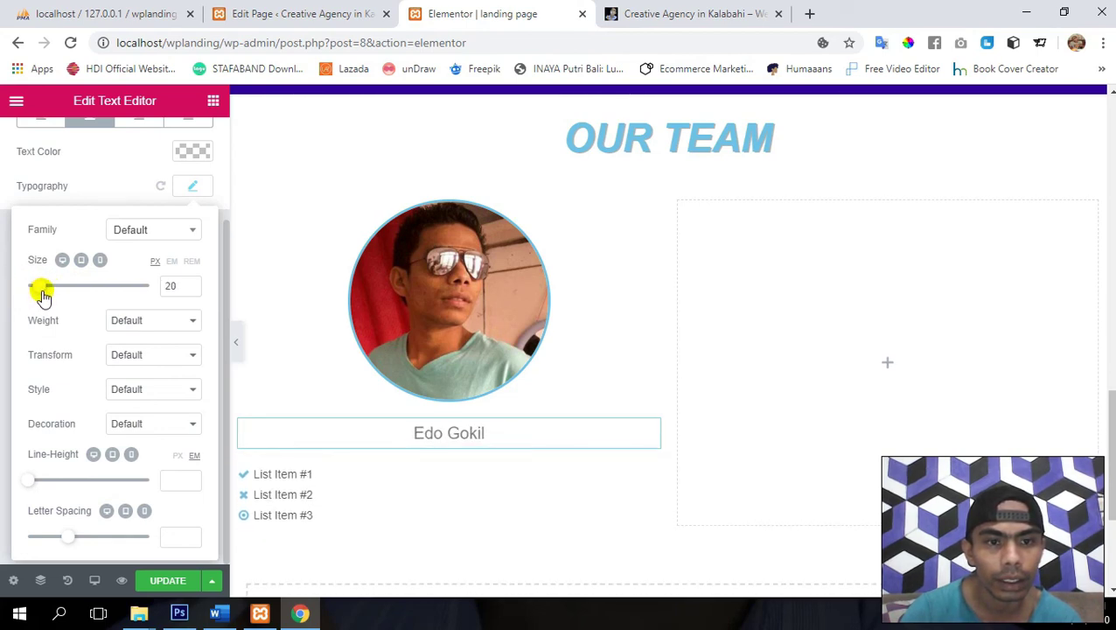
{"action": "left_click", "coordinate": [142, 355]}
{"action": "left_click", "coordinate": [140, 385]}
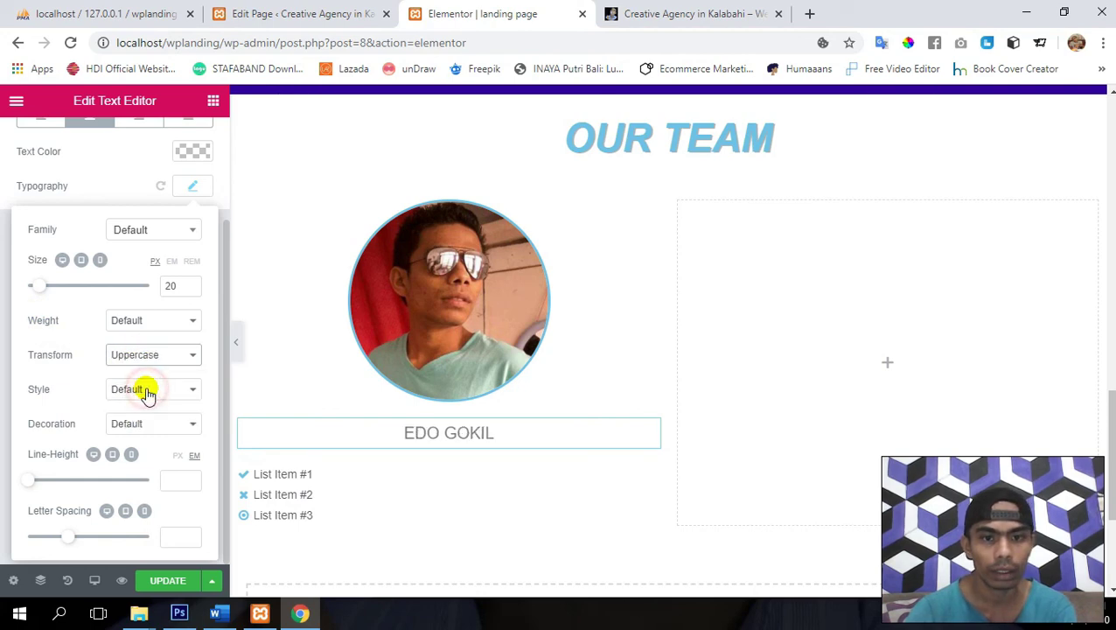
{"action": "left_click", "coordinate": [160, 320]}
{"action": "left_click", "coordinate": [144, 478]}
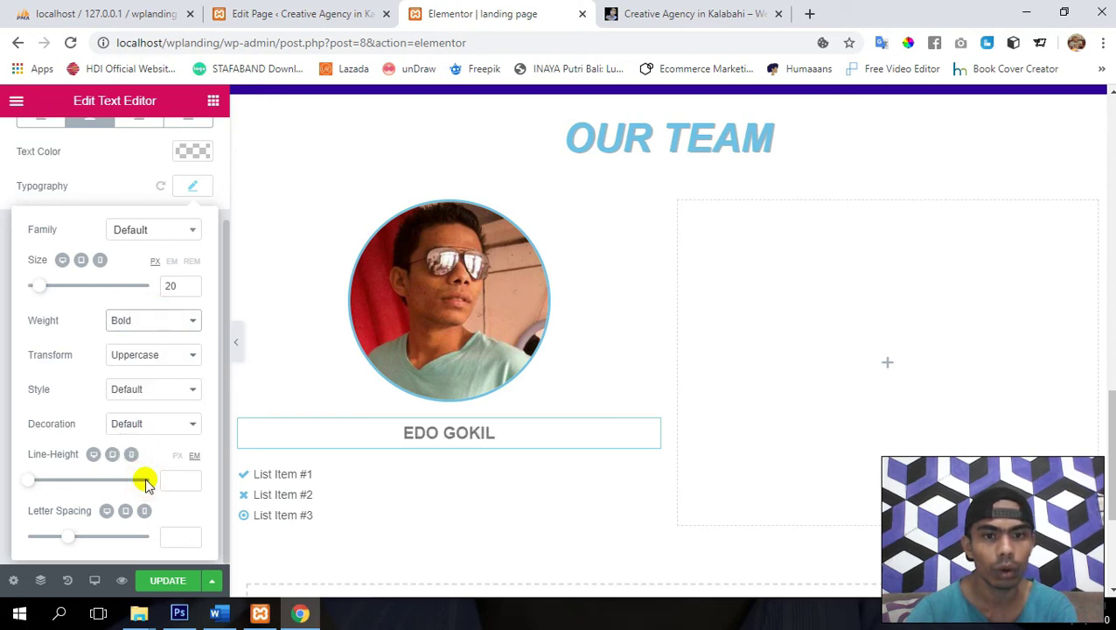
{"action": "left_click", "coordinate": [171, 583]}
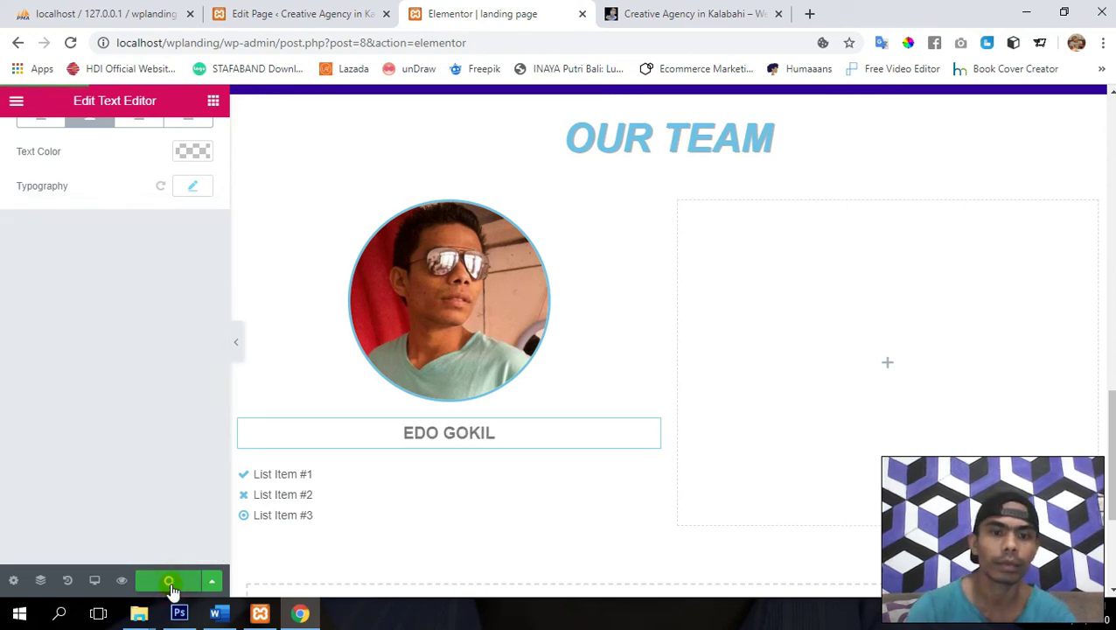
- Give the name block an unlinked -14 px top margin and save
{"action": "scroll", "coordinate": [137, 354], "scroll_direction": "up", "scroll_amount": 3}
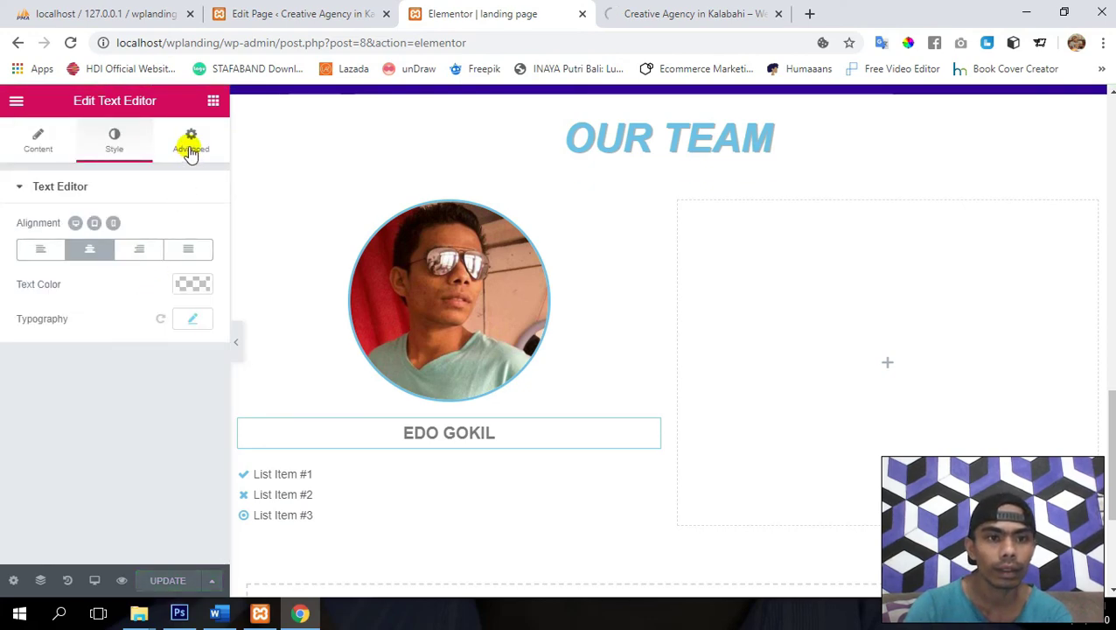
{"action": "left_click", "coordinate": [191, 144]}
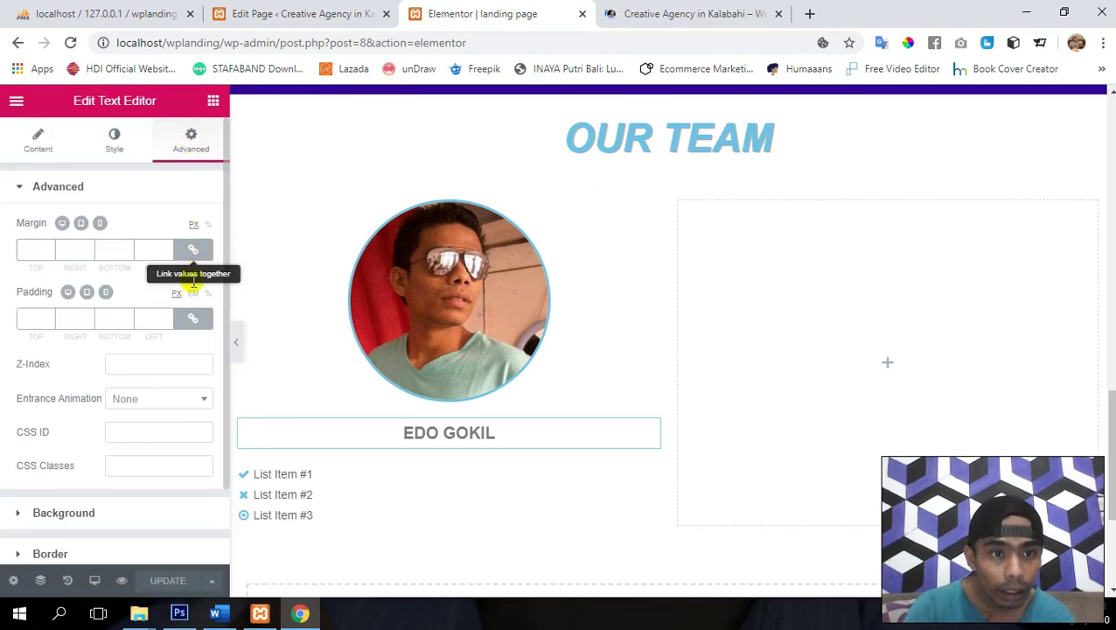
{"action": "left_click", "coordinate": [193, 249]}
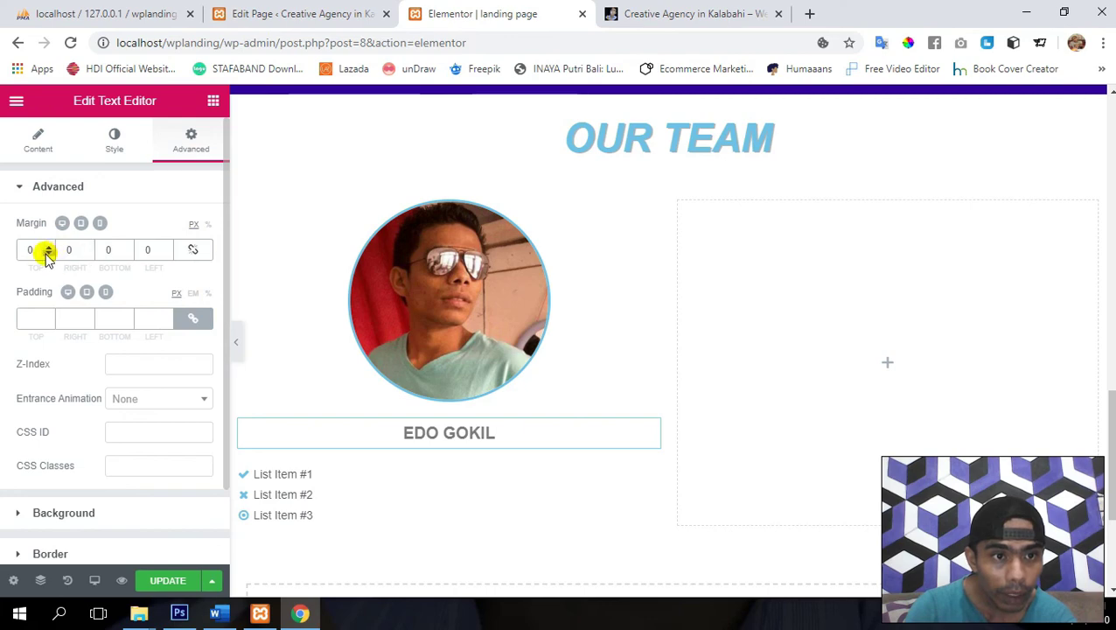
{"action": "left_click_drag", "start_coordinate": [48, 252], "coordinate": [43, 250]}
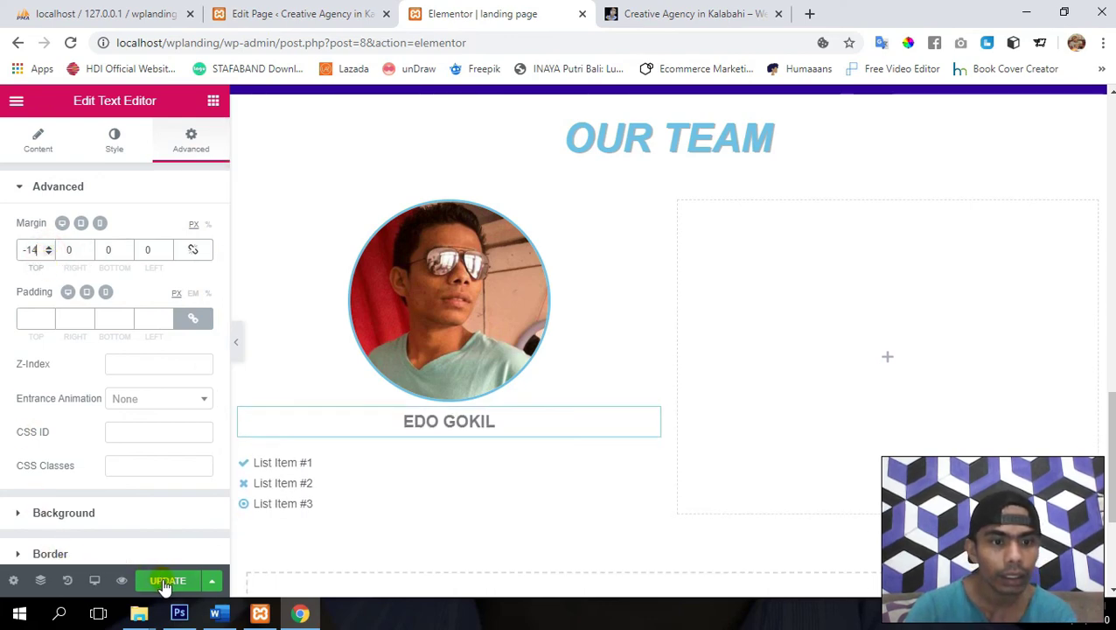
{"action": "left_click", "coordinate": [168, 582]}
{"action": "left_click", "coordinate": [208, 114]}
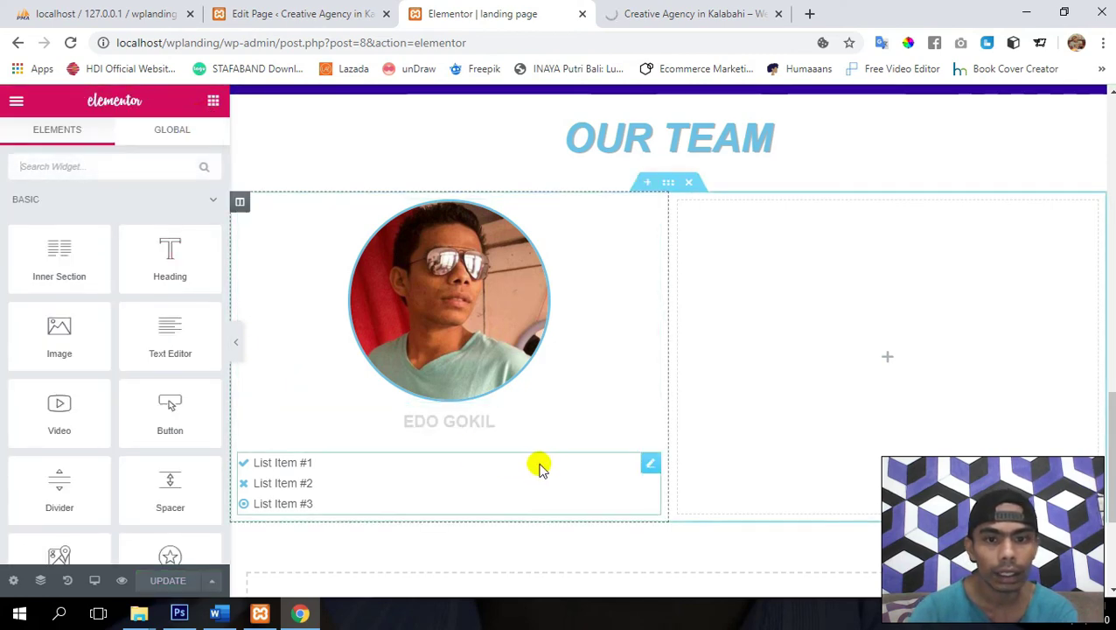
- Add a Webdesign line under the name, trying Heading 6 and Preformatted formats
{"action": "left_click", "coordinate": [650, 420]}
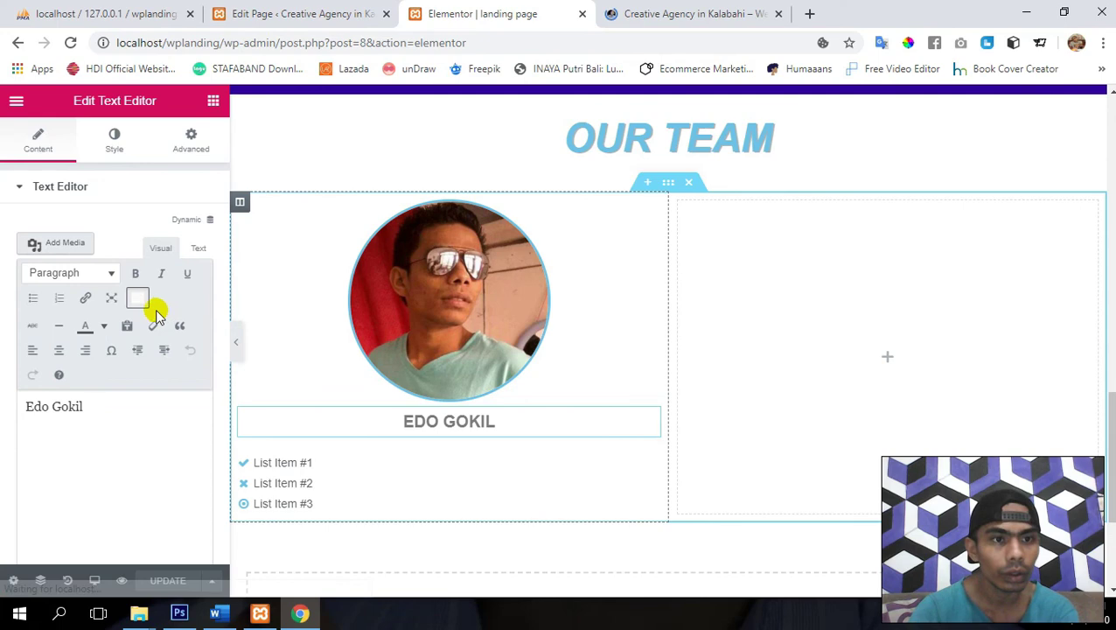
{"action": "left_click", "coordinate": [104, 412]}
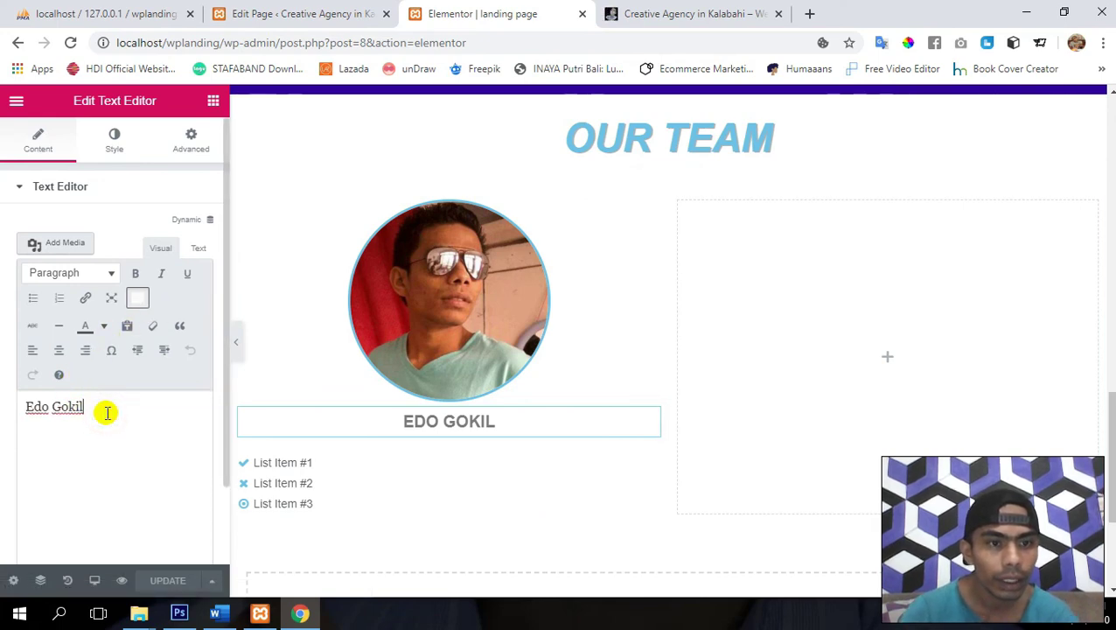
{"action": "key", "text": "Return"}
{"action": "type", "text": "Web"}
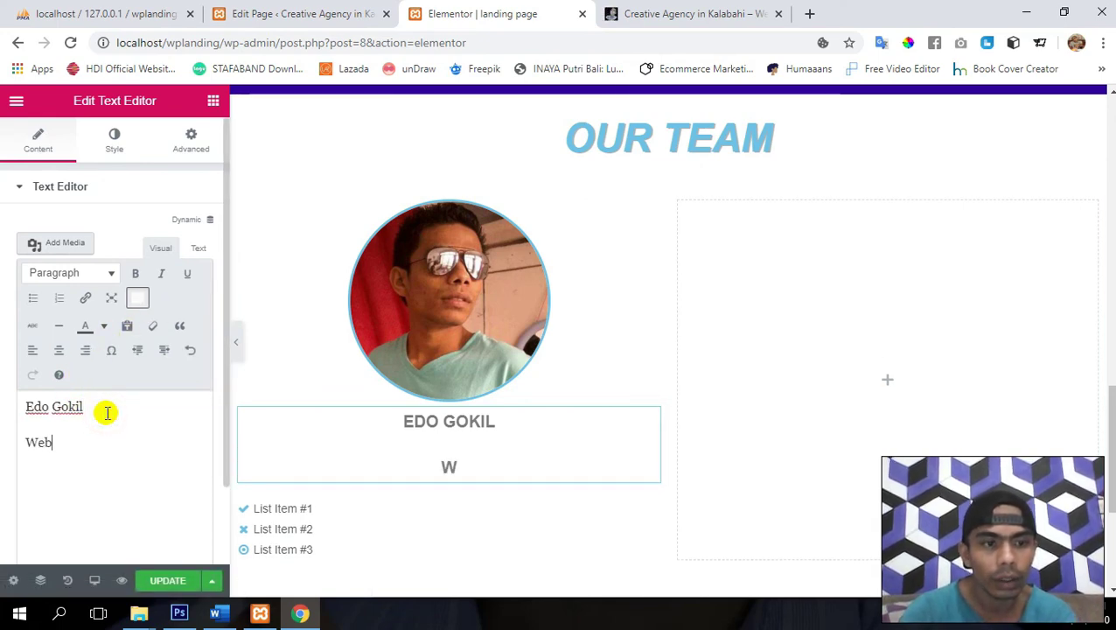
{"action": "type", "text": "des"}
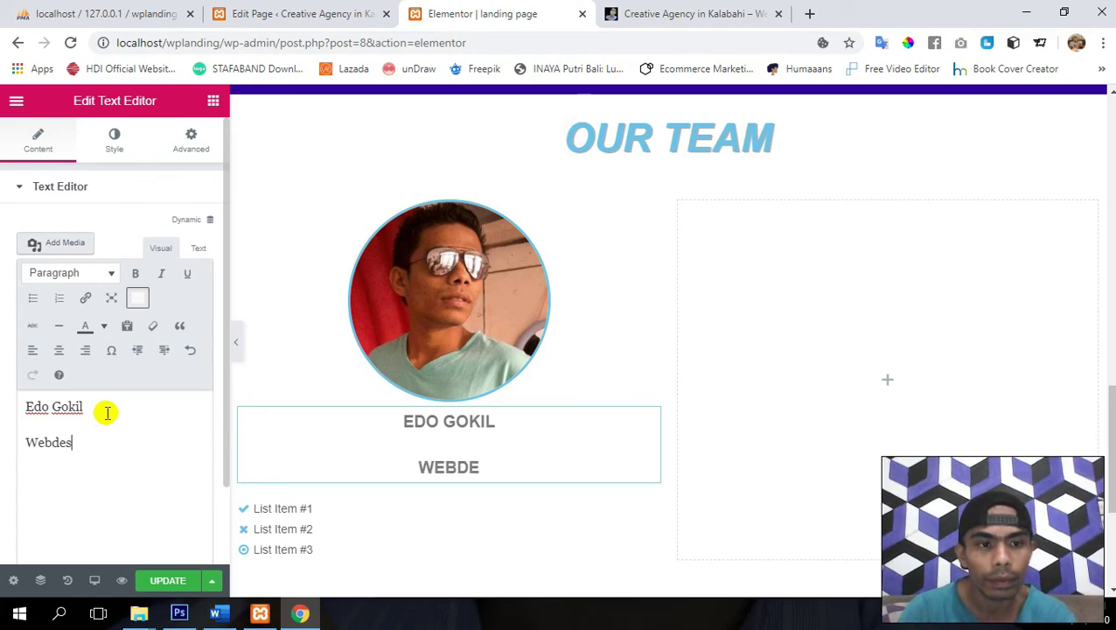
{"action": "type", "text": "ign"}
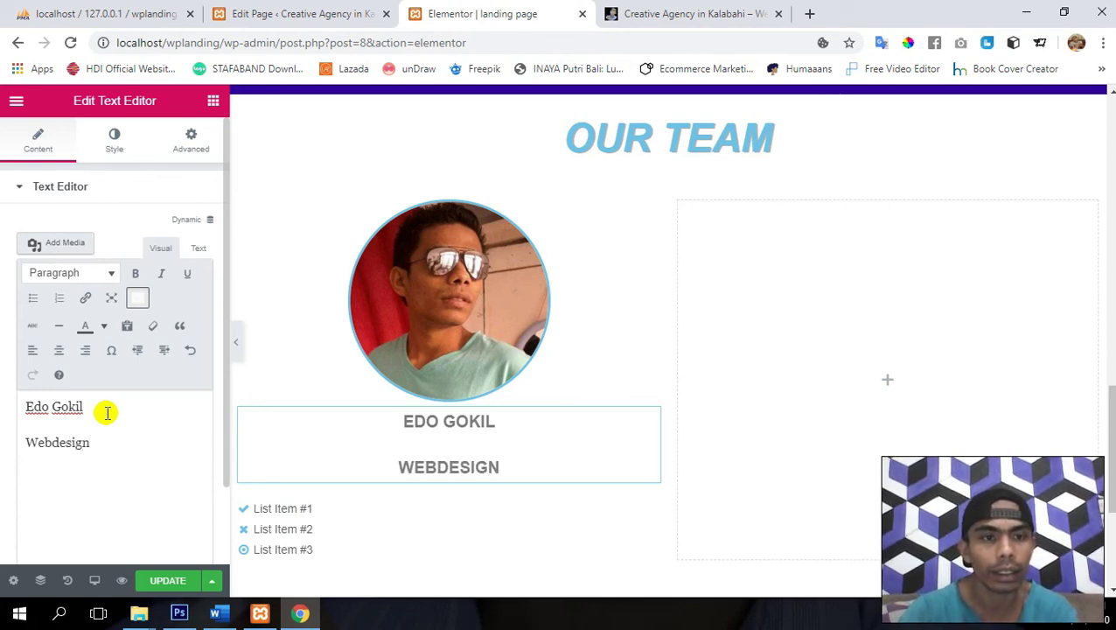
{"action": "key", "text": "shift+Home"}
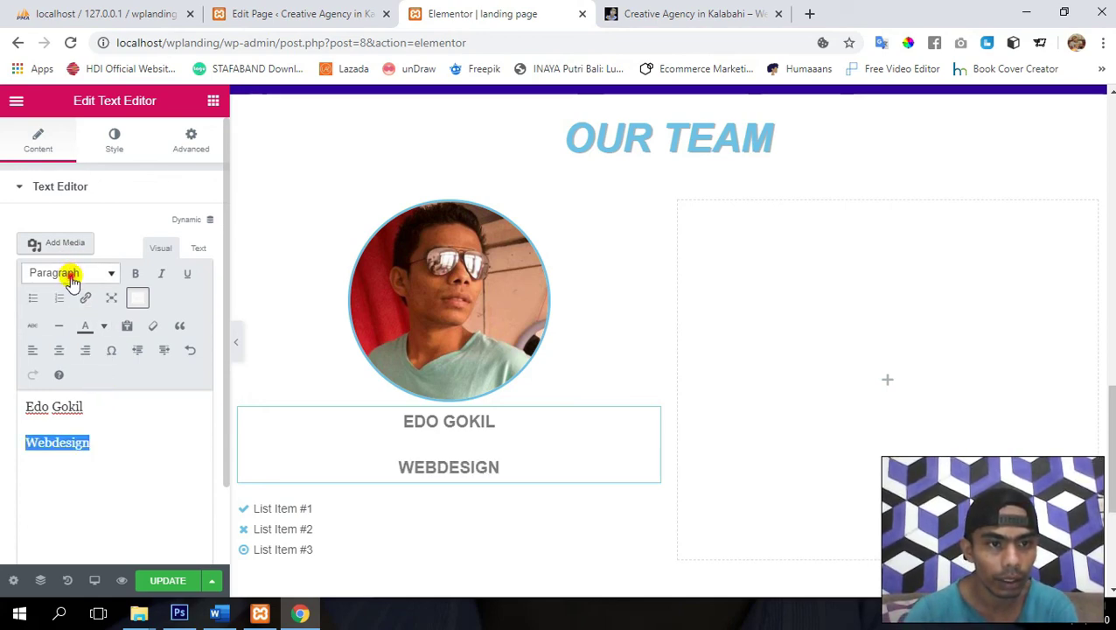
{"action": "left_click", "coordinate": [72, 276]}
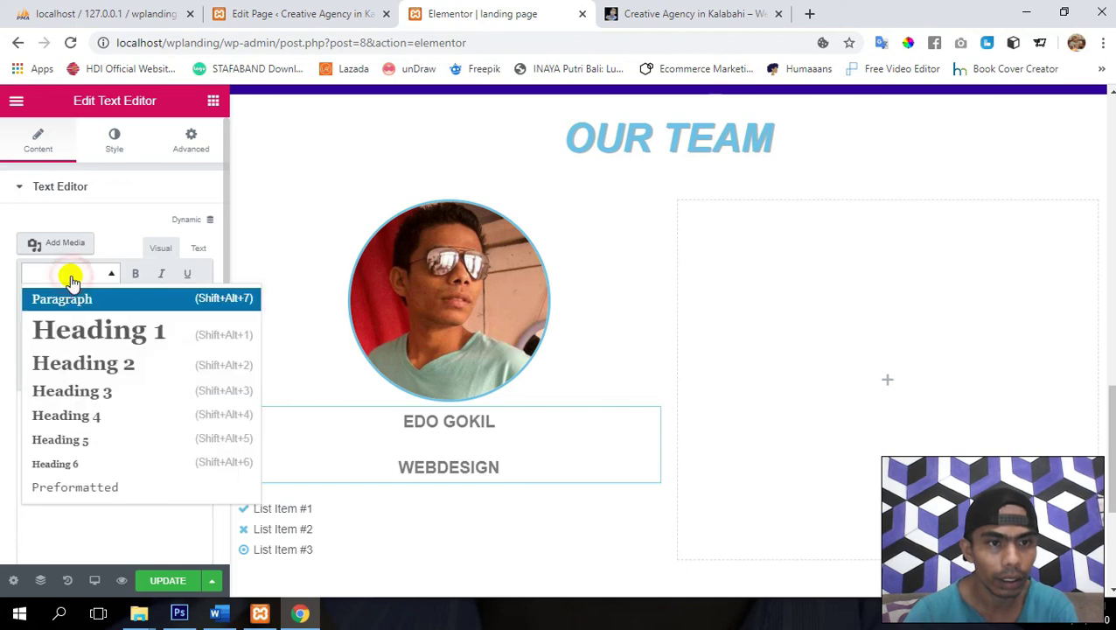
{"action": "left_click", "coordinate": [87, 465]}
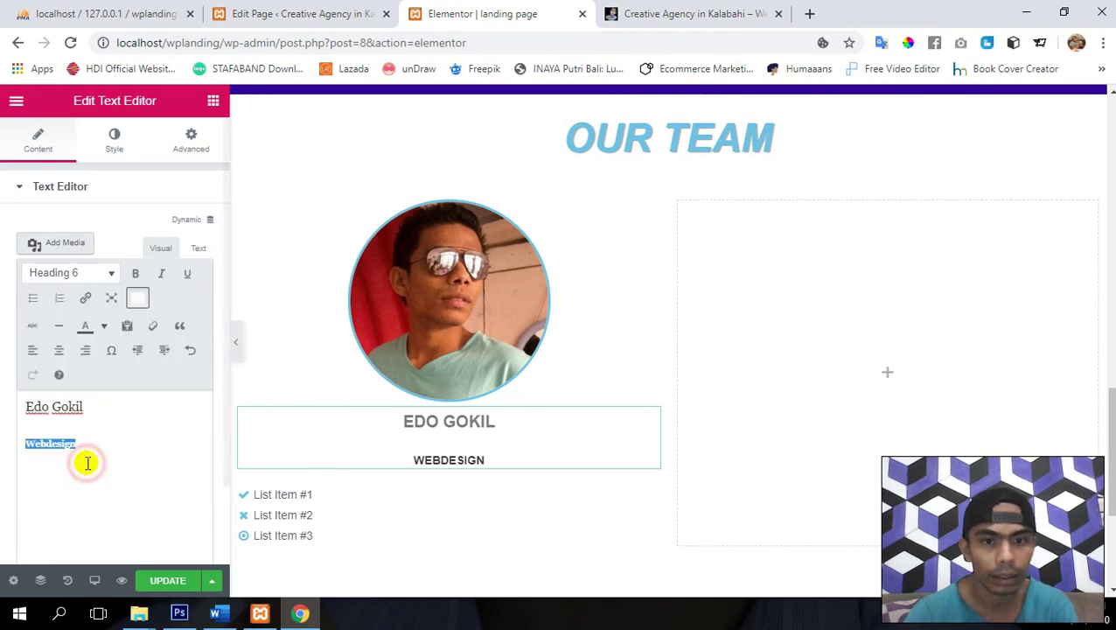
{"action": "left_click", "coordinate": [75, 272]}
{"action": "left_click", "coordinate": [96, 488]}
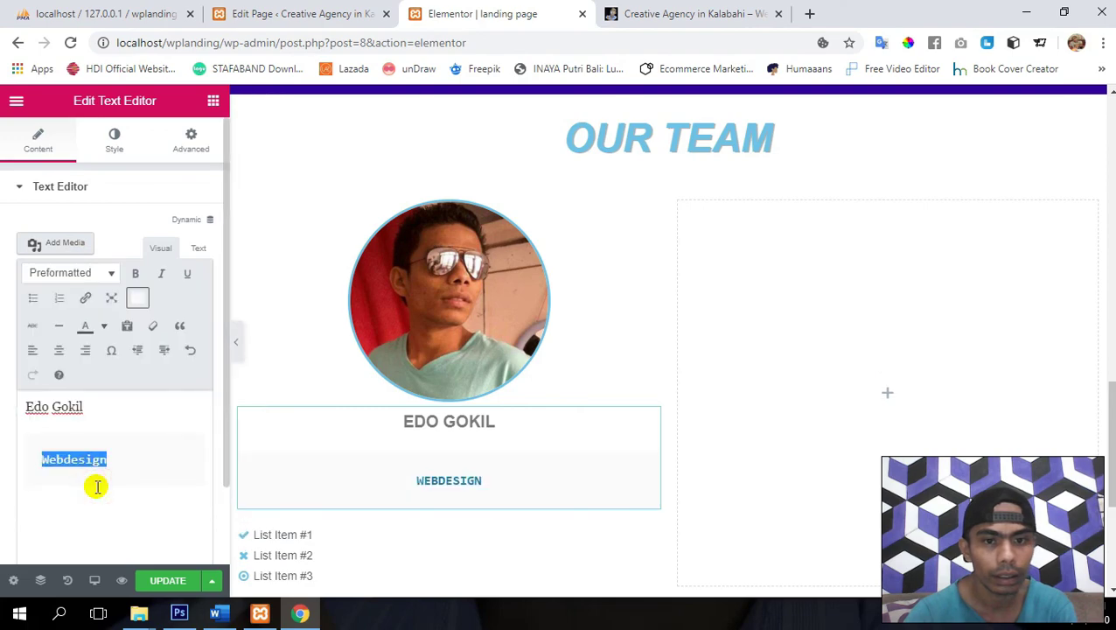
- Italicize then delete the Webdesign line, leaving only the name, and save
{"action": "left_click", "coordinate": [139, 462]}
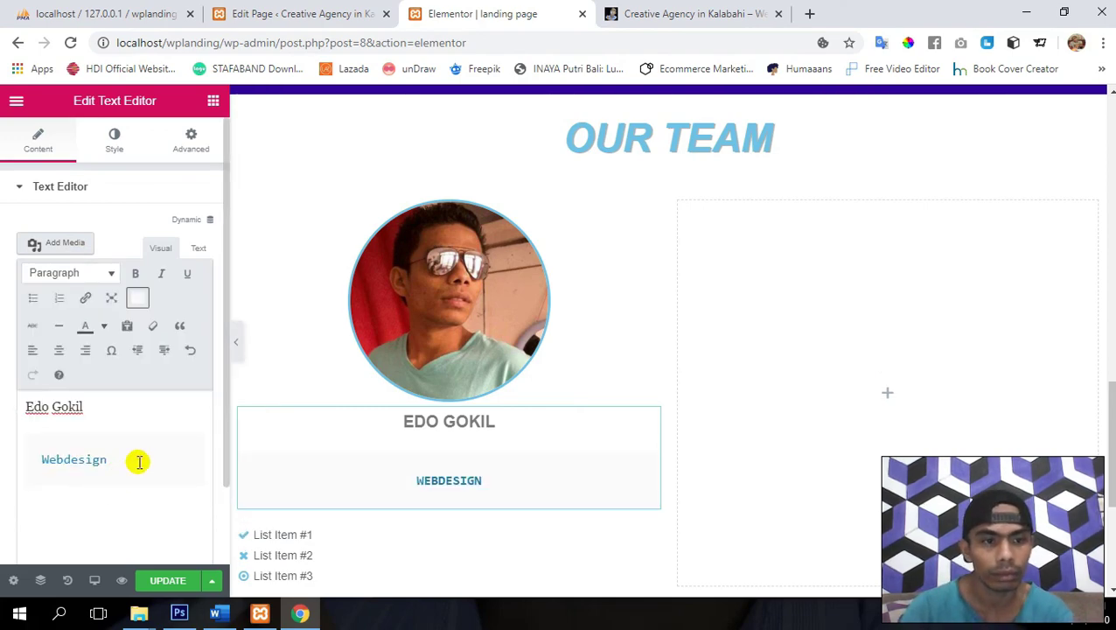
{"action": "key", "text": "BackSpace"}
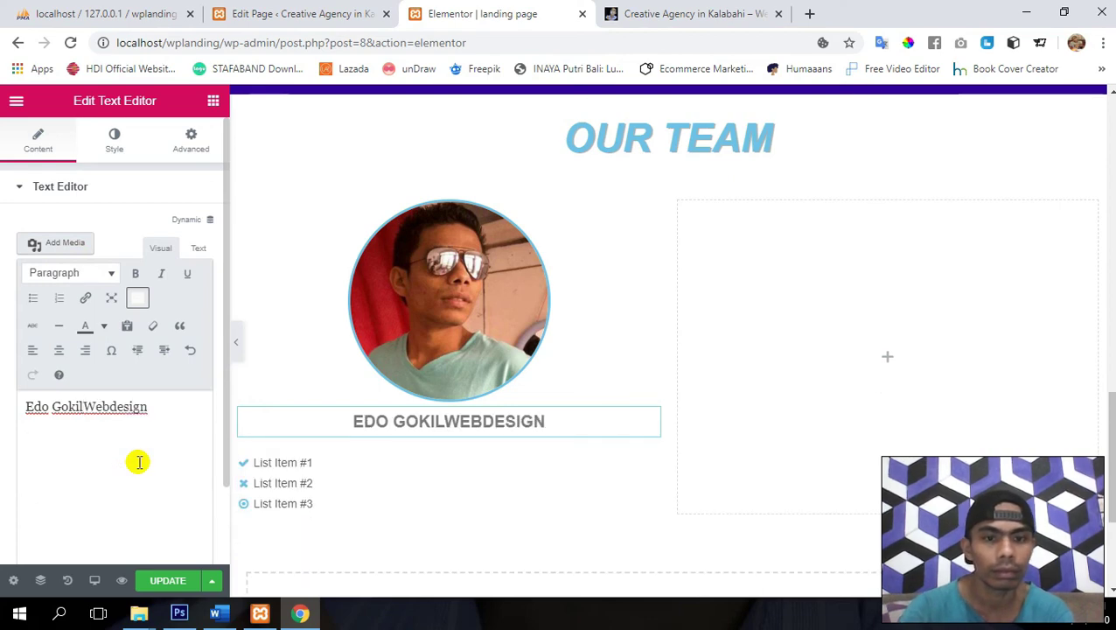
{"action": "key", "text": "Return"}
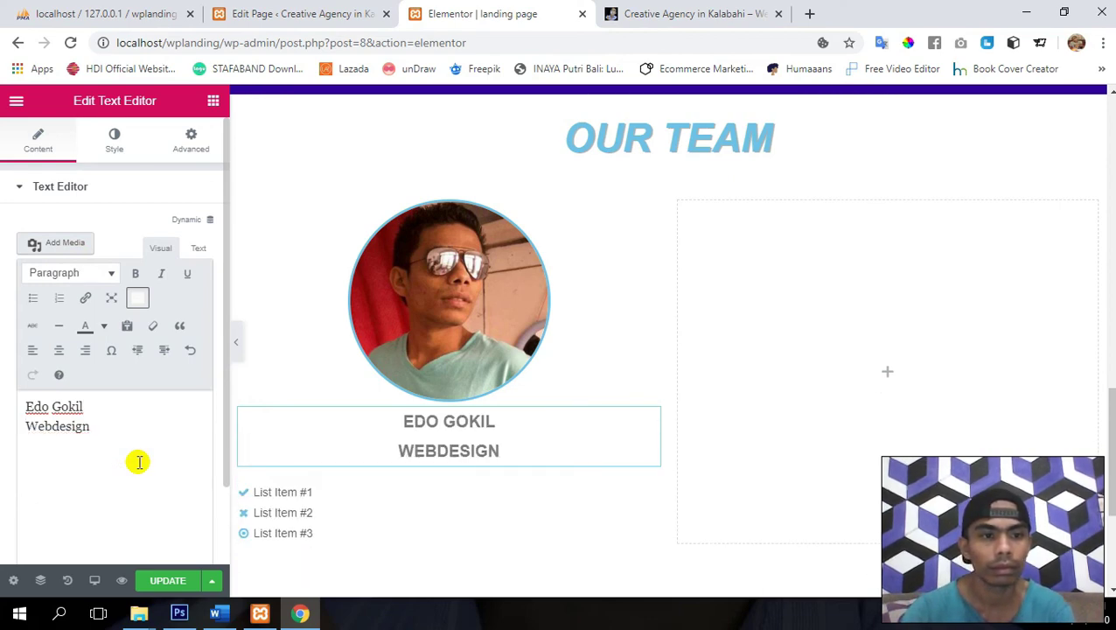
{"action": "key", "text": "shift+End"}
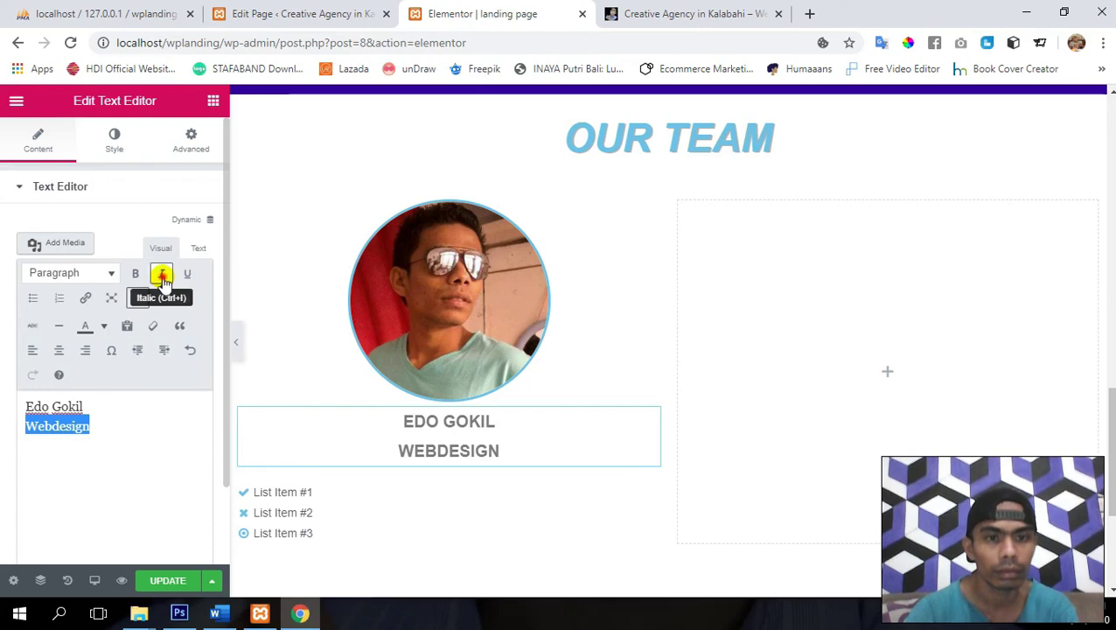
{"action": "left_click", "coordinate": [162, 278]}
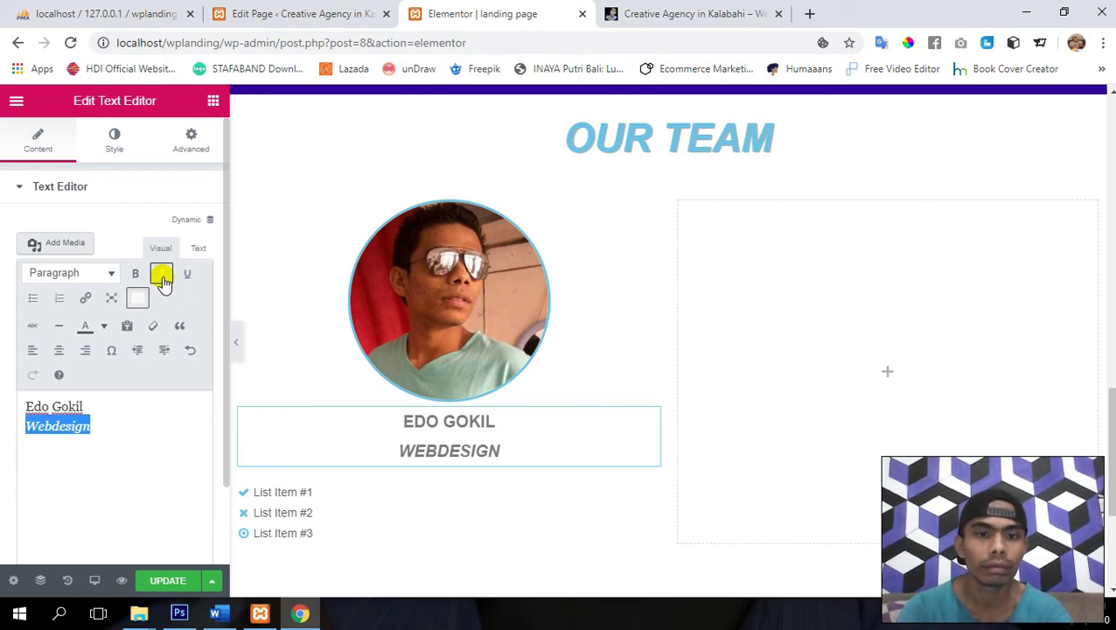
{"action": "key", "text": "BackSpace"}
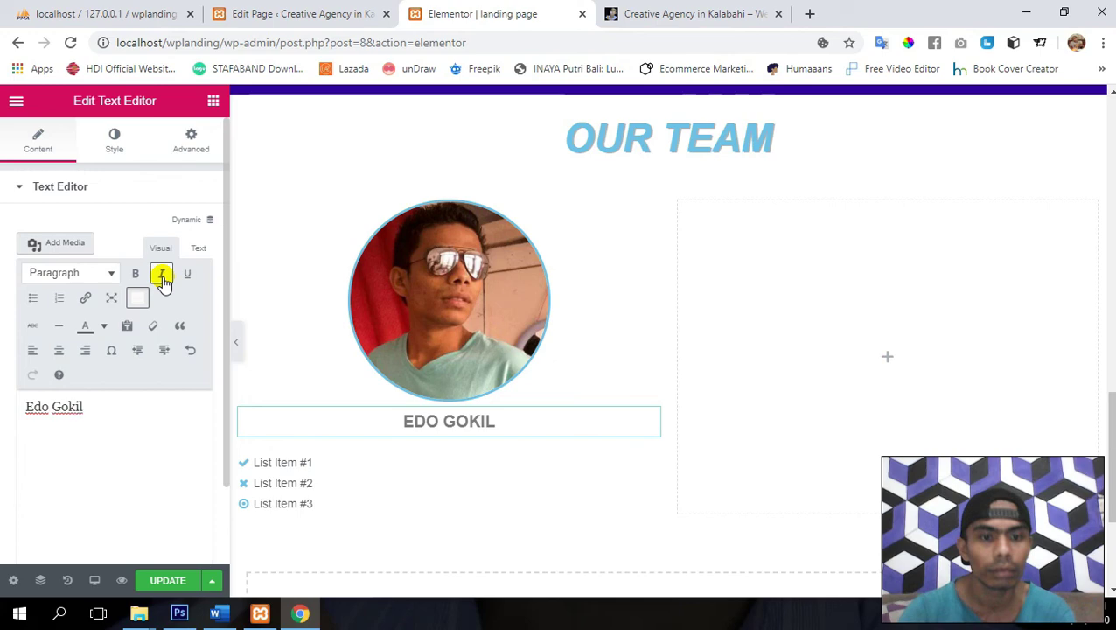
{"action": "left_click", "coordinate": [167, 581]}
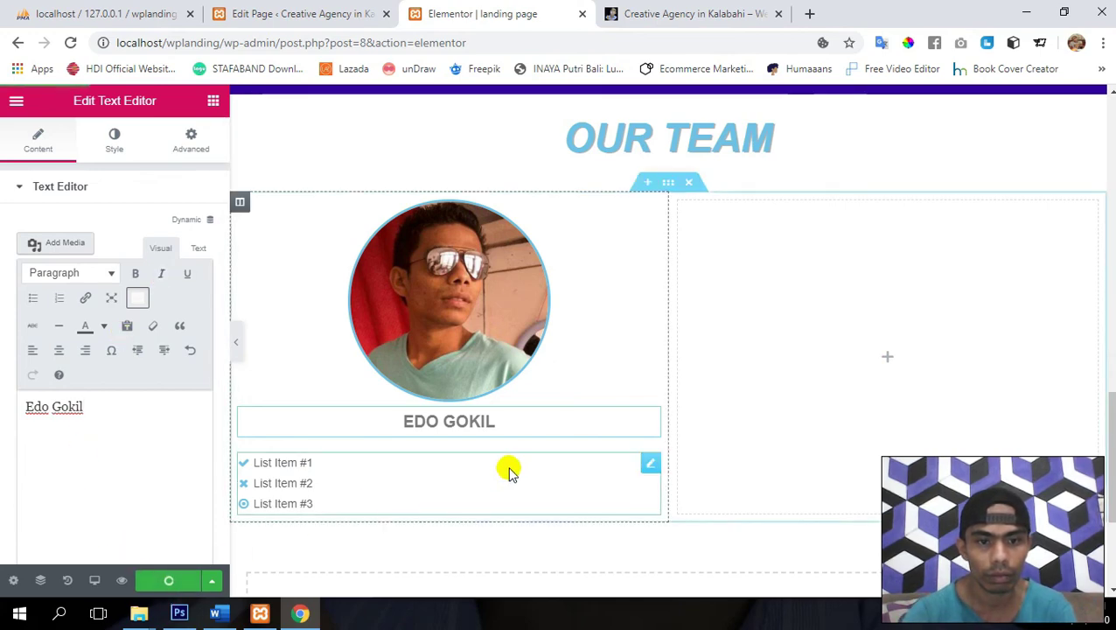
{"action": "left_click", "coordinate": [644, 468]}
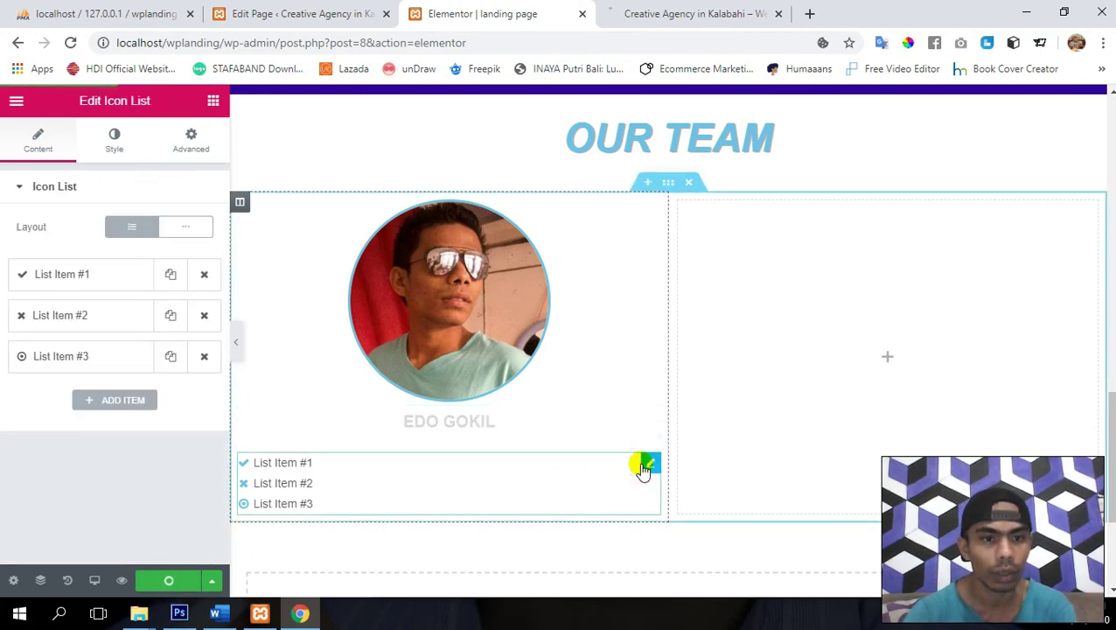
- Remove the third list item and make the first item Webdesign with a desktop icon
{"action": "left_click", "coordinate": [204, 358]}
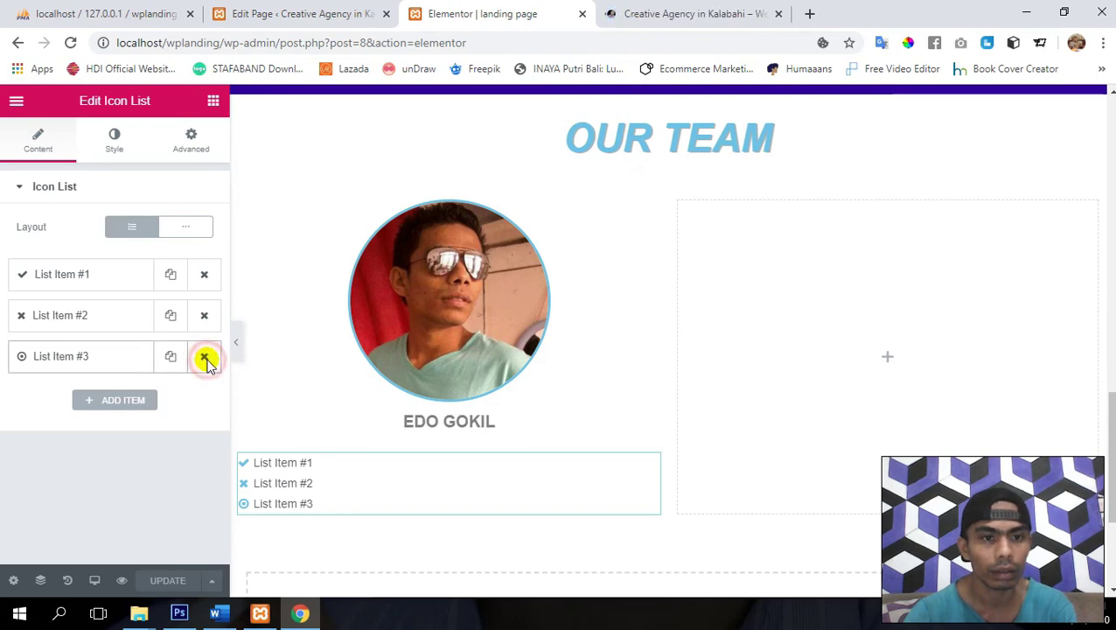
{"action": "left_click", "coordinate": [87, 276]}
{"action": "triple_click", "coordinate": [113, 331]}
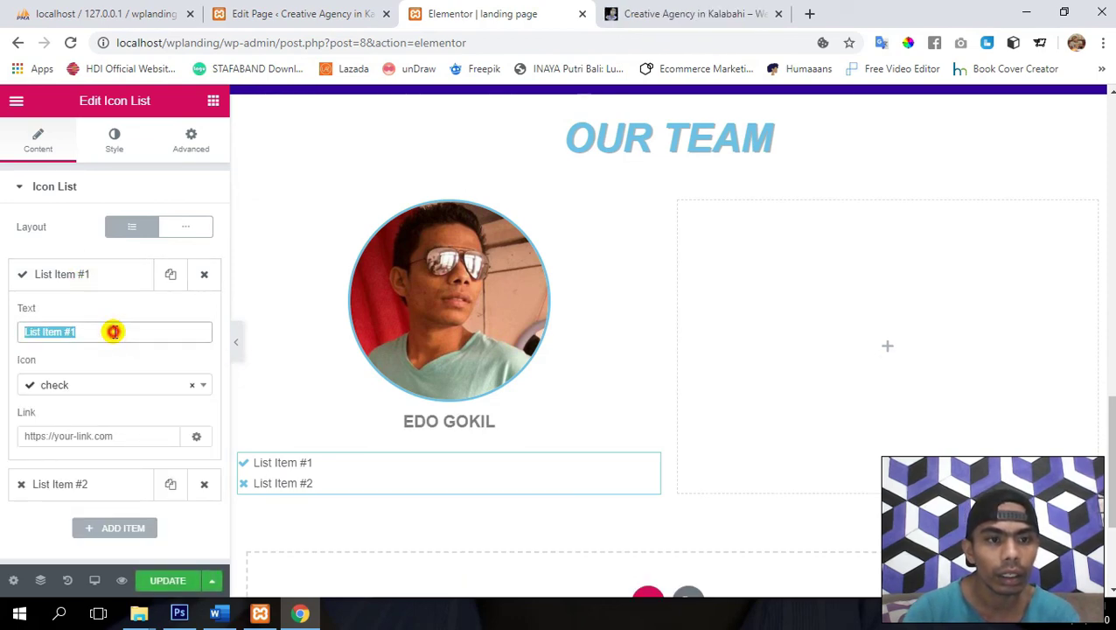
{"action": "type", "text": "Webdesign"}
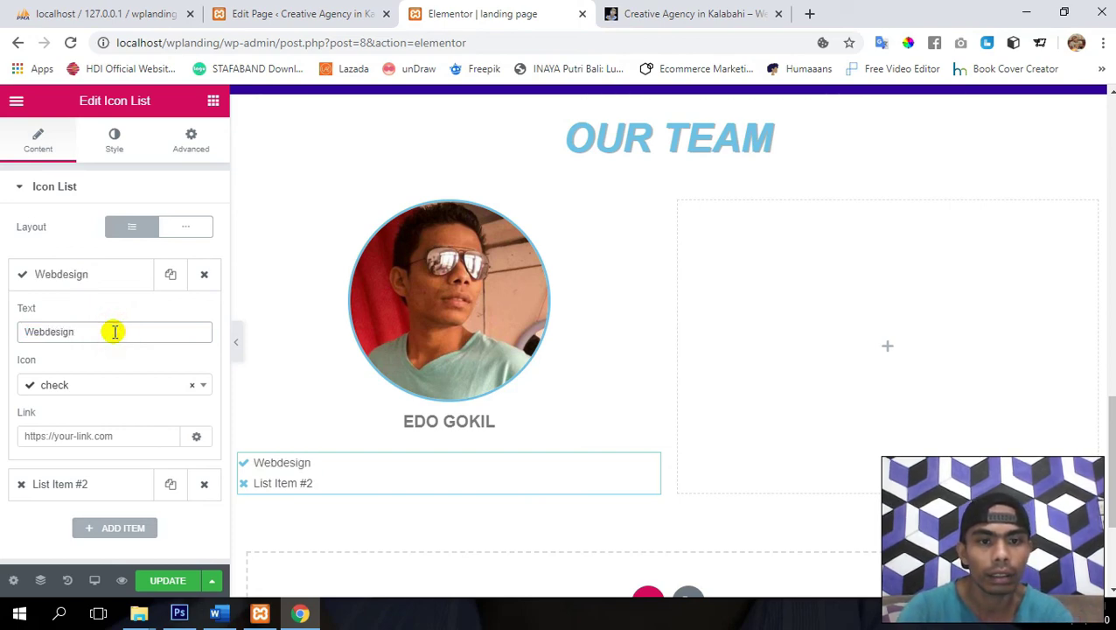
{"action": "left_click", "coordinate": [112, 385]}
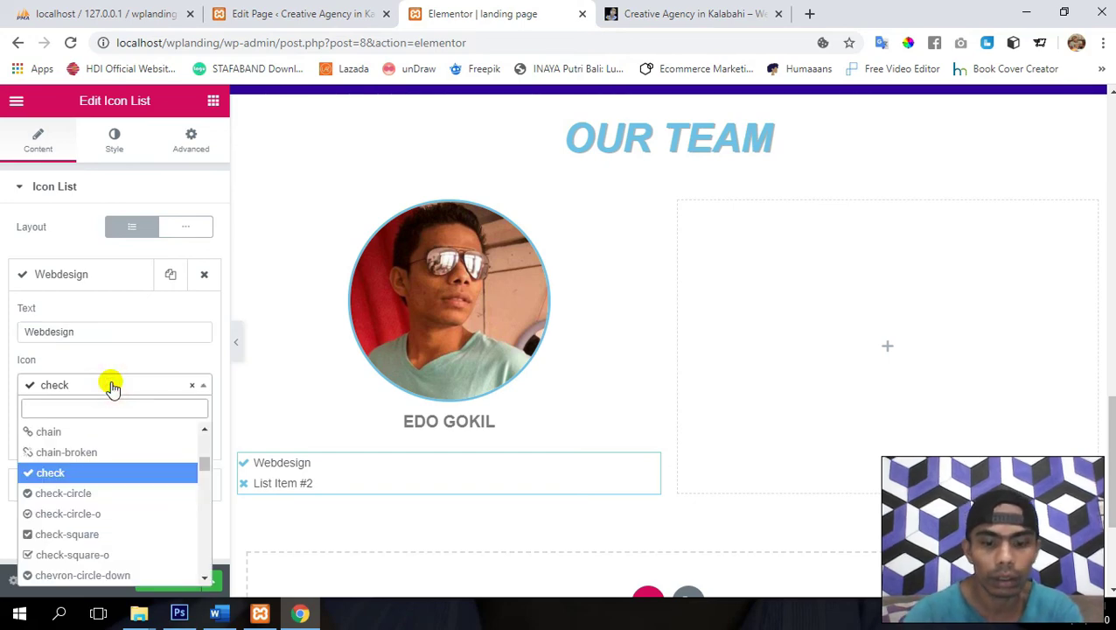
{"action": "type", "text": "de"}
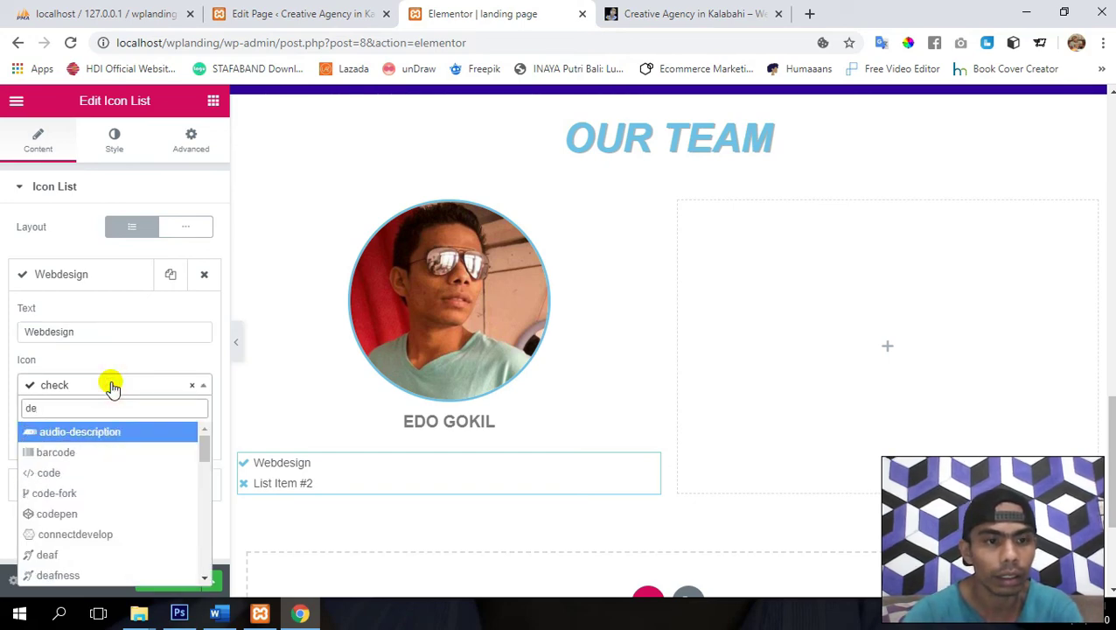
{"action": "type", "text": "s"}
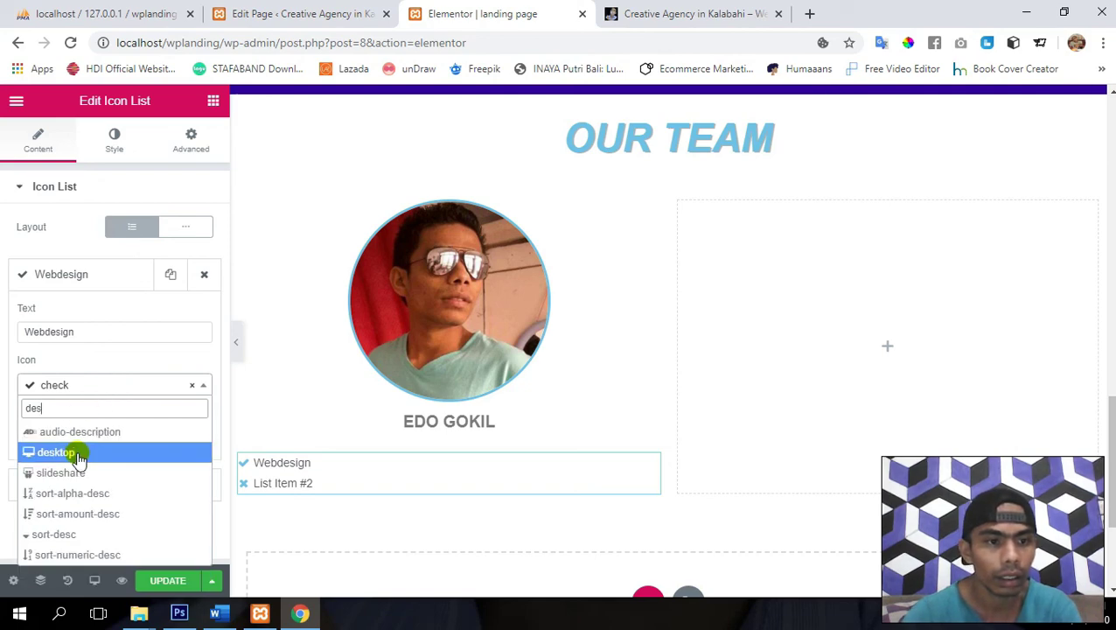
{"action": "left_click", "coordinate": [75, 455]}
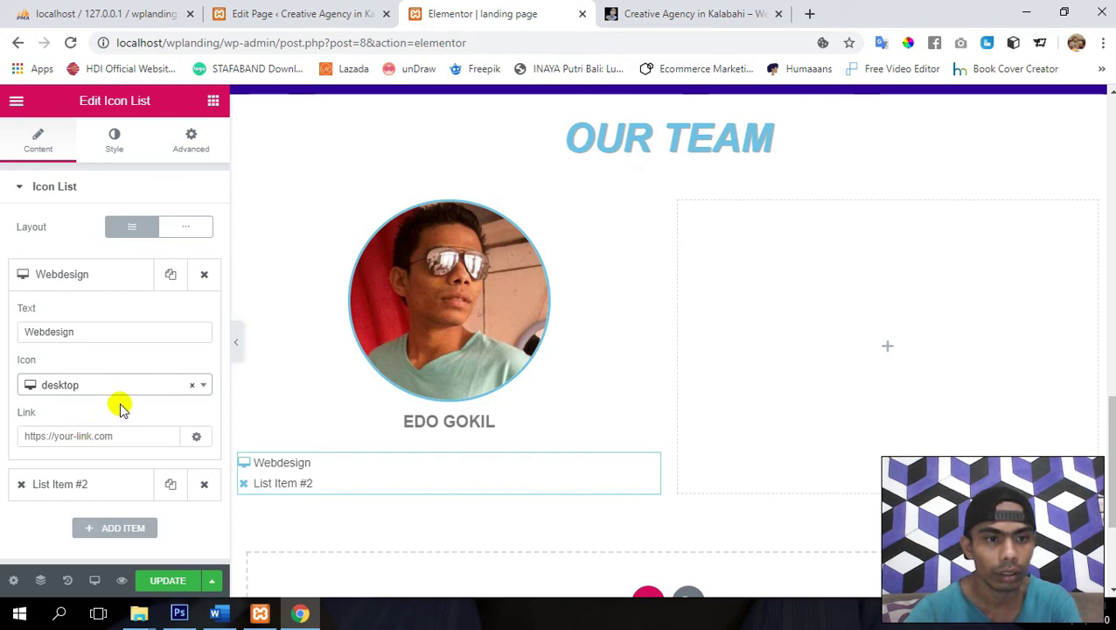
- Rename the second item to 'Contenct Creative' and check the Creative Content service's icon
{"action": "left_click", "coordinate": [78, 485]}
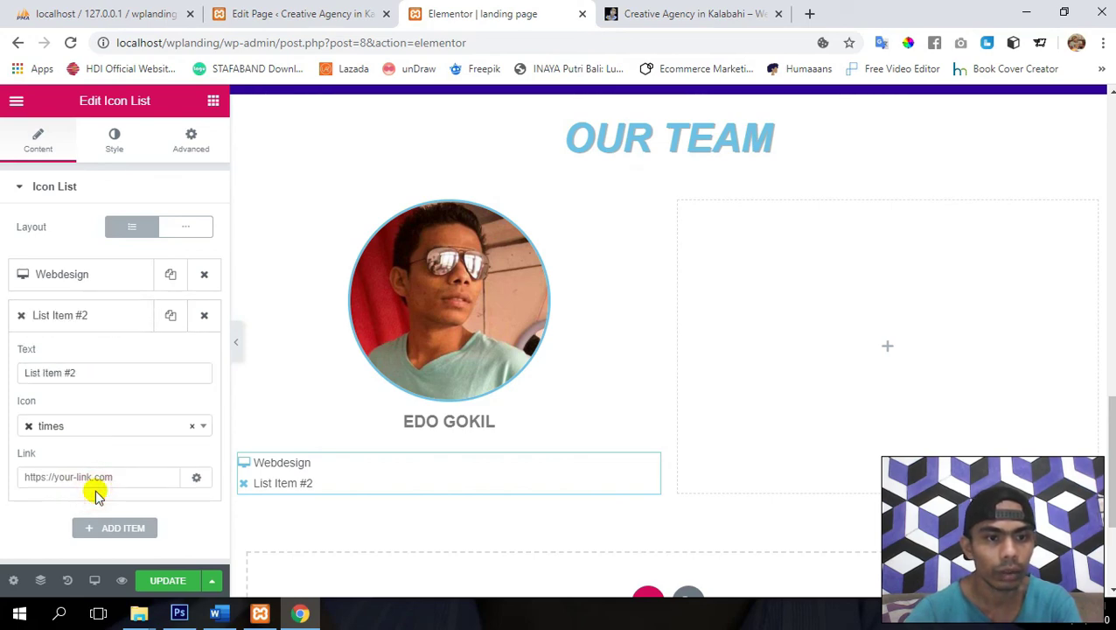
{"action": "triple_click", "coordinate": [120, 367]}
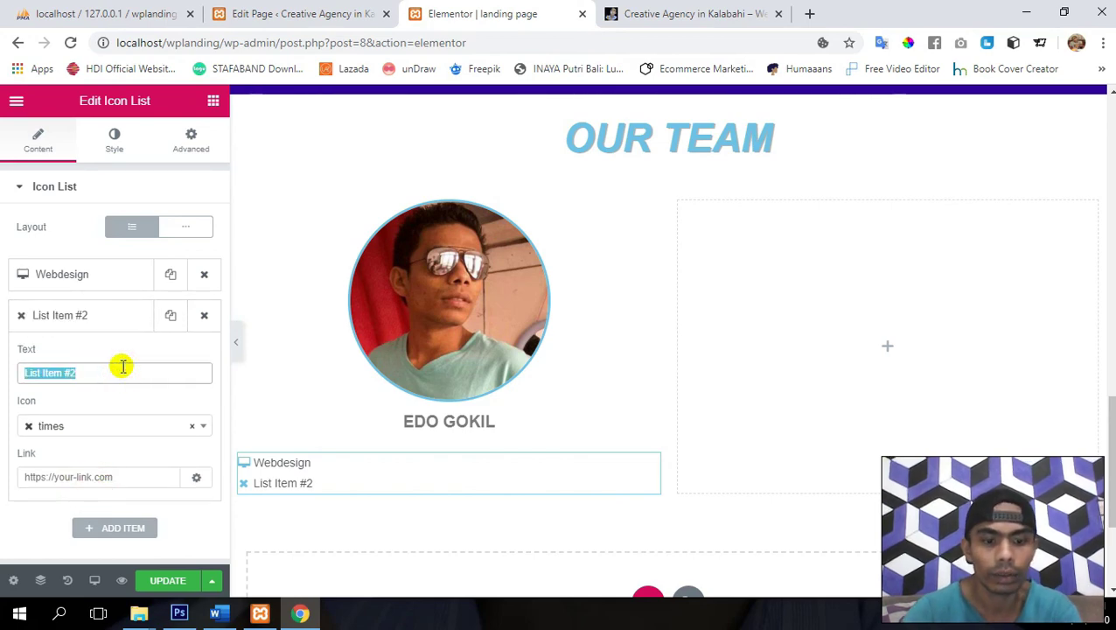
{"action": "type", "text": "Contenct Crea"}
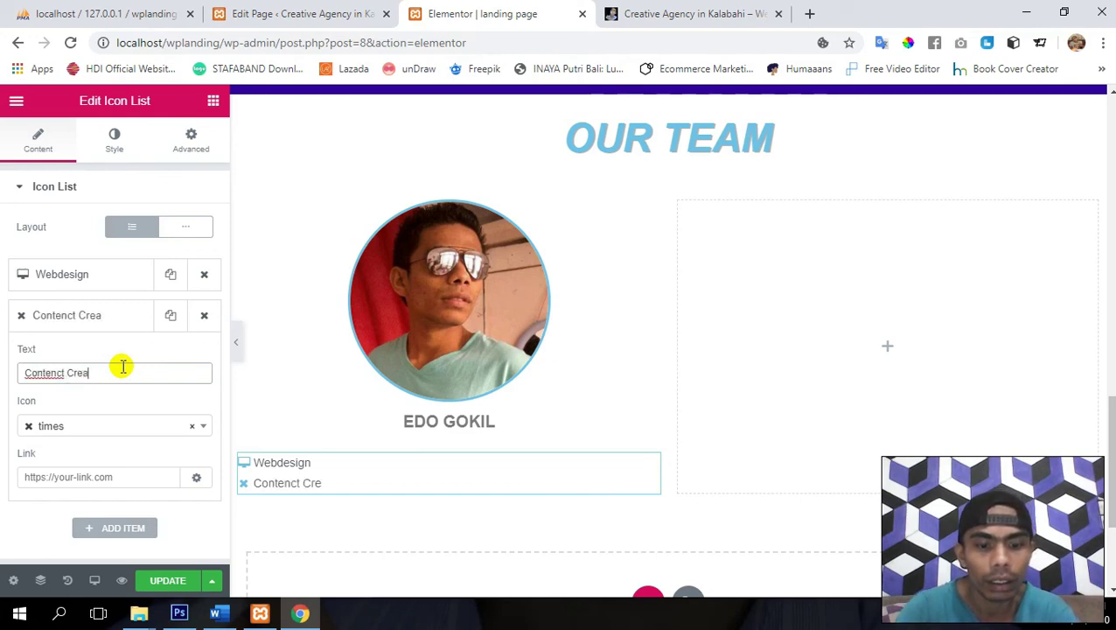
{"action": "type", "text": "tive"}
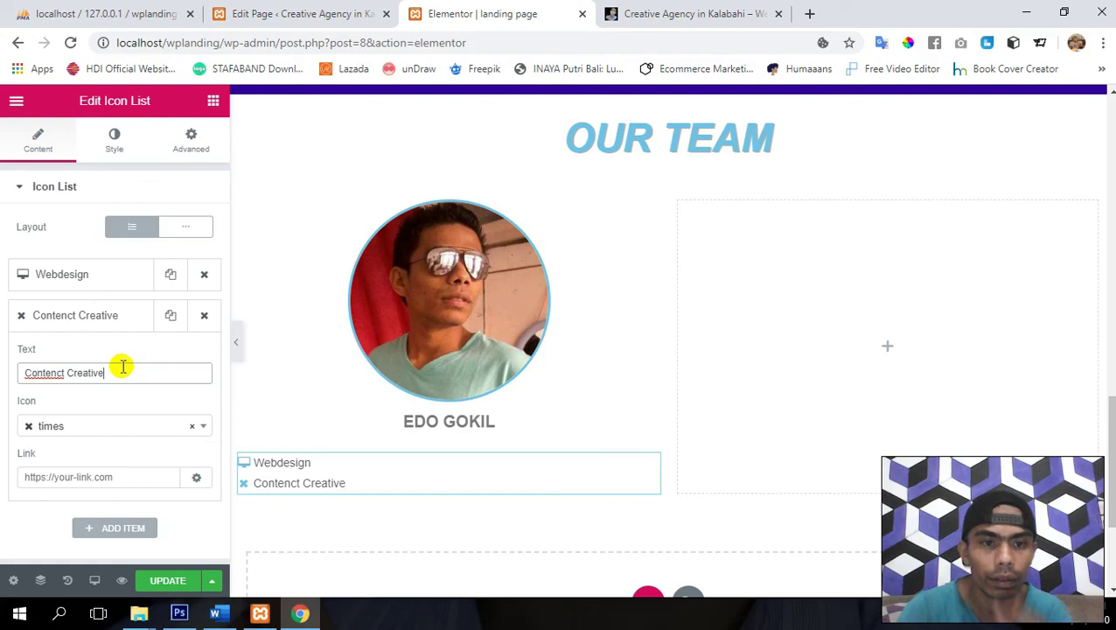
{"action": "left_click", "coordinate": [108, 428]}
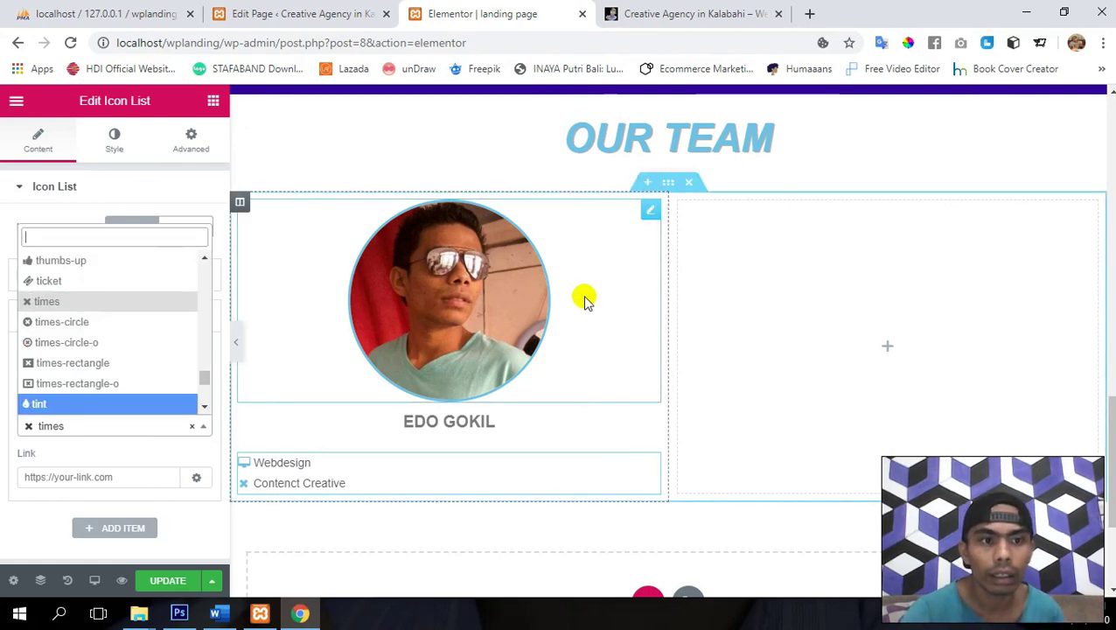
{"action": "scroll", "coordinate": [583, 300], "scroll_direction": "up", "scroll_amount": 8}
{"action": "scroll", "coordinate": [585, 297], "scroll_direction": "up", "scroll_amount": 3}
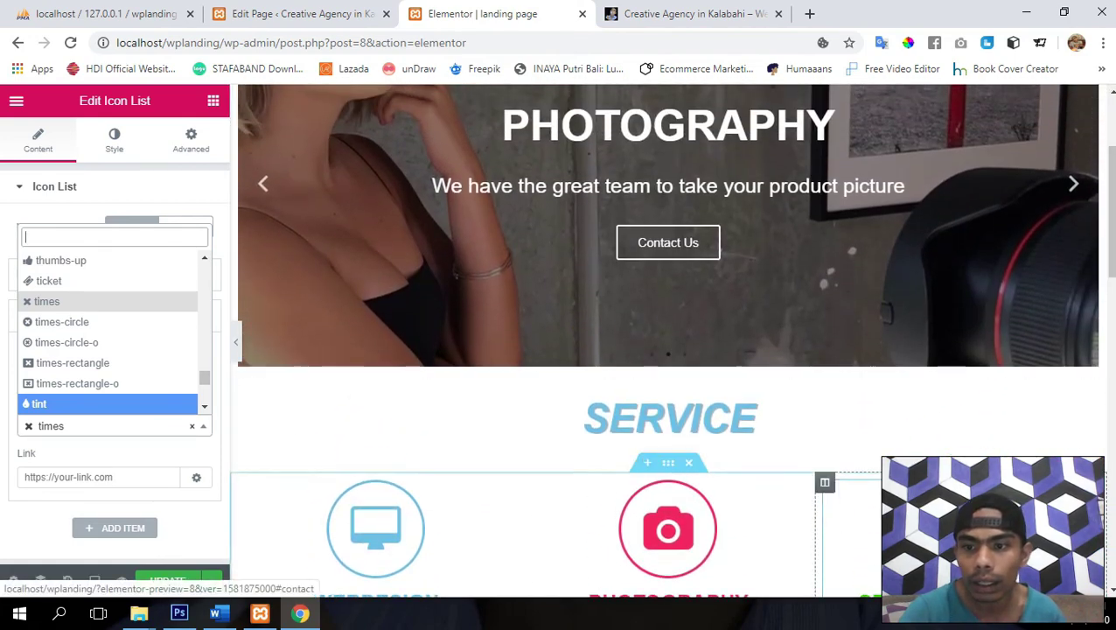
{"action": "scroll", "coordinate": [1018, 440], "scroll_direction": "down", "scroll_amount": 1}
{"action": "left_click", "coordinate": [1017, 440]}
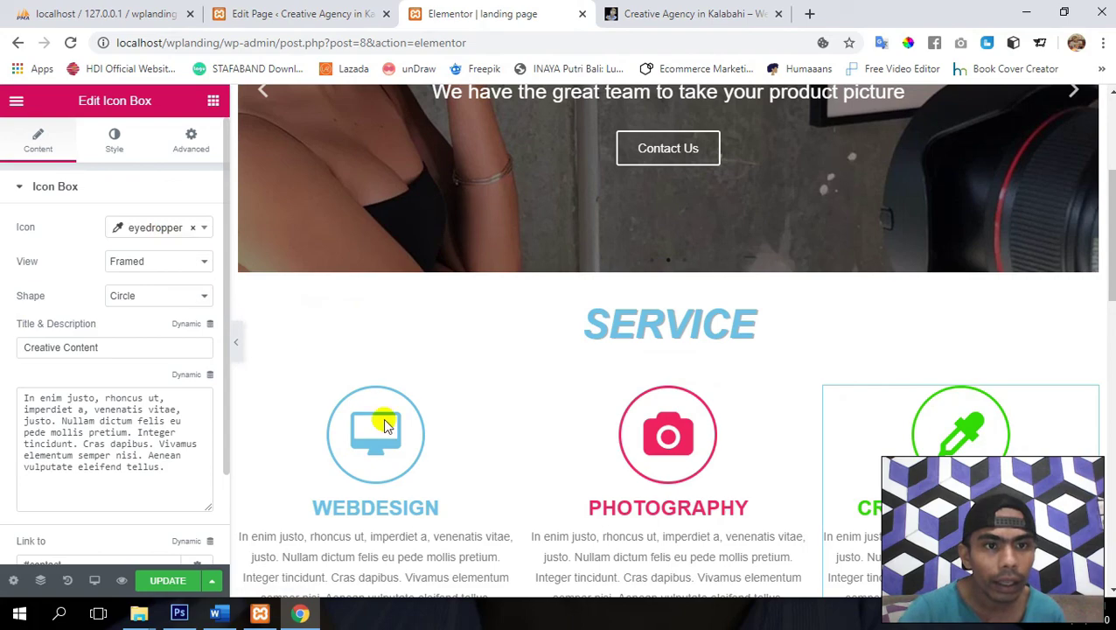
{"action": "scroll", "coordinate": [449, 448], "scroll_direction": "down", "scroll_amount": 3}
{"action": "scroll", "coordinate": [448, 455], "scroll_direction": "down", "scroll_amount": 7}
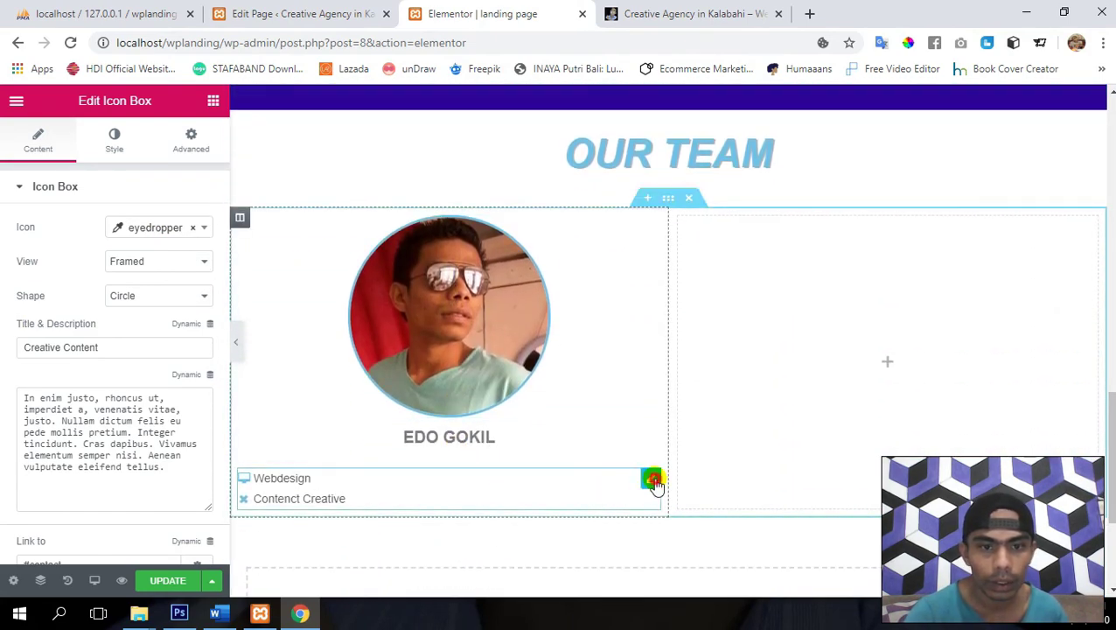
{"action": "left_click", "coordinate": [653, 481]}
- Search 'eye' and set the Contenct Creative item's icon to eyedropper, then save
{"action": "left_click", "coordinate": [87, 316]}
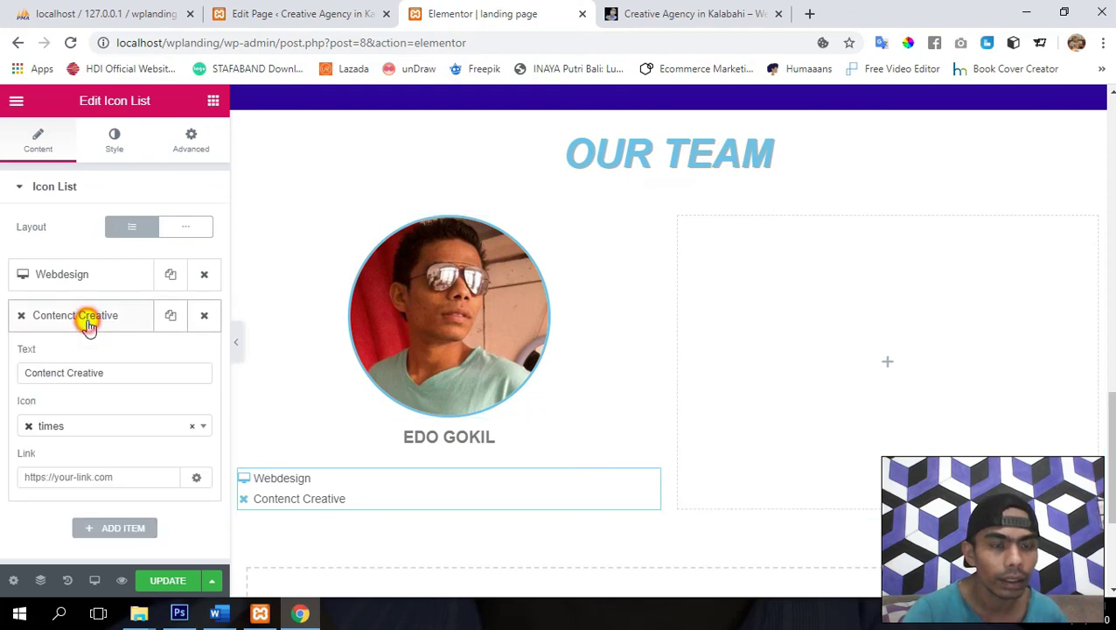
{"action": "left_click", "coordinate": [92, 428]}
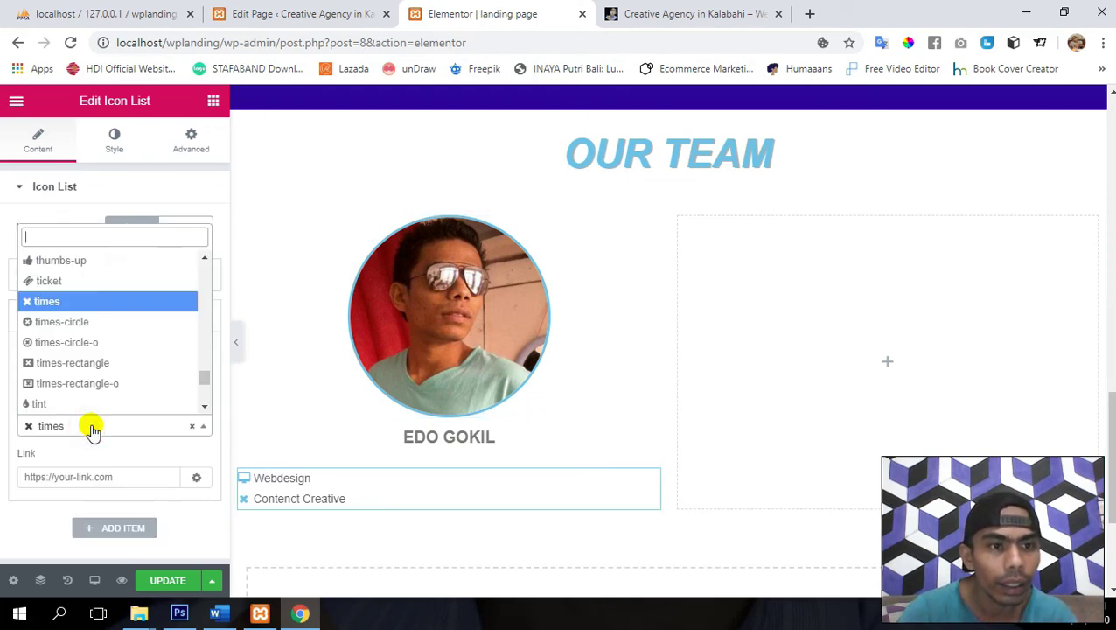
{"action": "type", "text": "eye"}
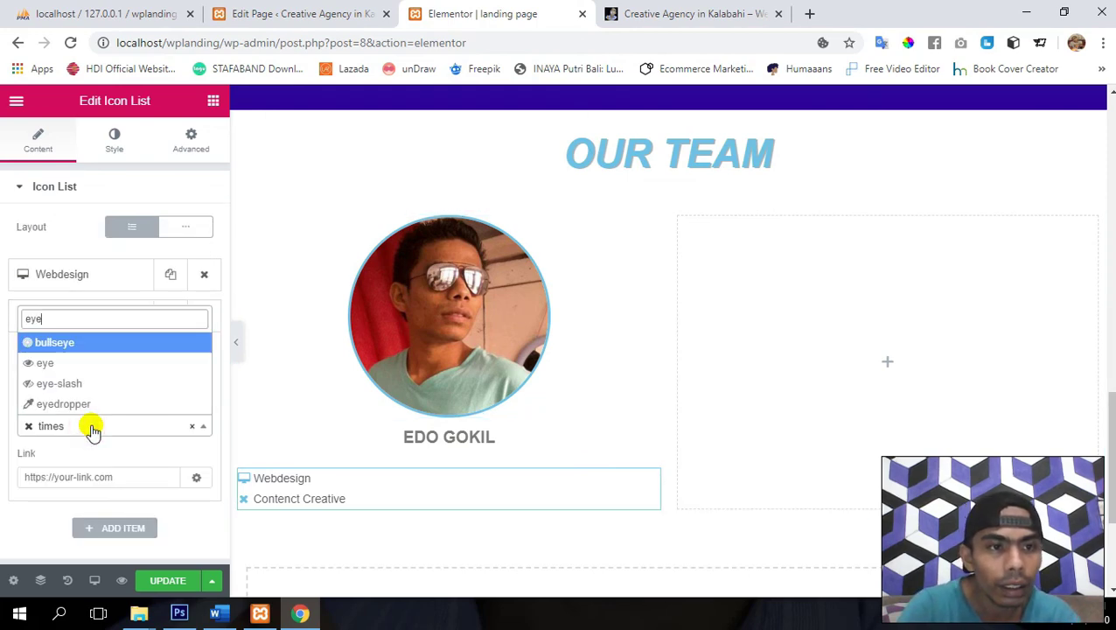
{"action": "key", "text": "Down"}
{"action": "key", "text": "Down"}
{"action": "key", "text": "Down"}
{"action": "key", "text": "Return"}
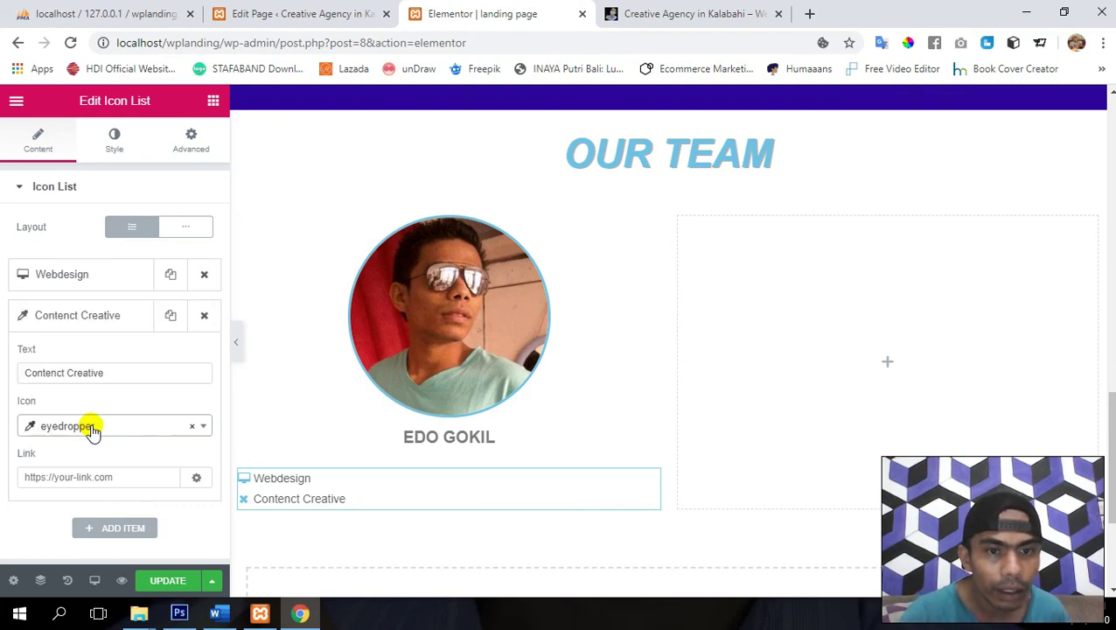
{"action": "left_click", "coordinate": [175, 582]}
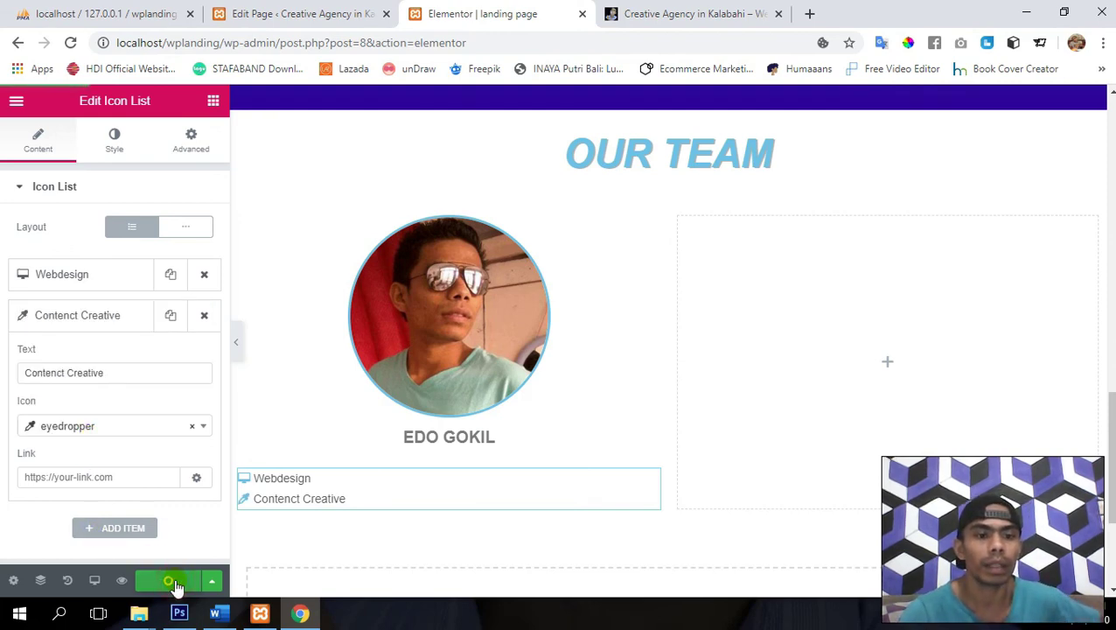
- Set the icon list to Inline layout, Center alignment, and icon size 15
{"action": "left_click", "coordinate": [82, 317]}
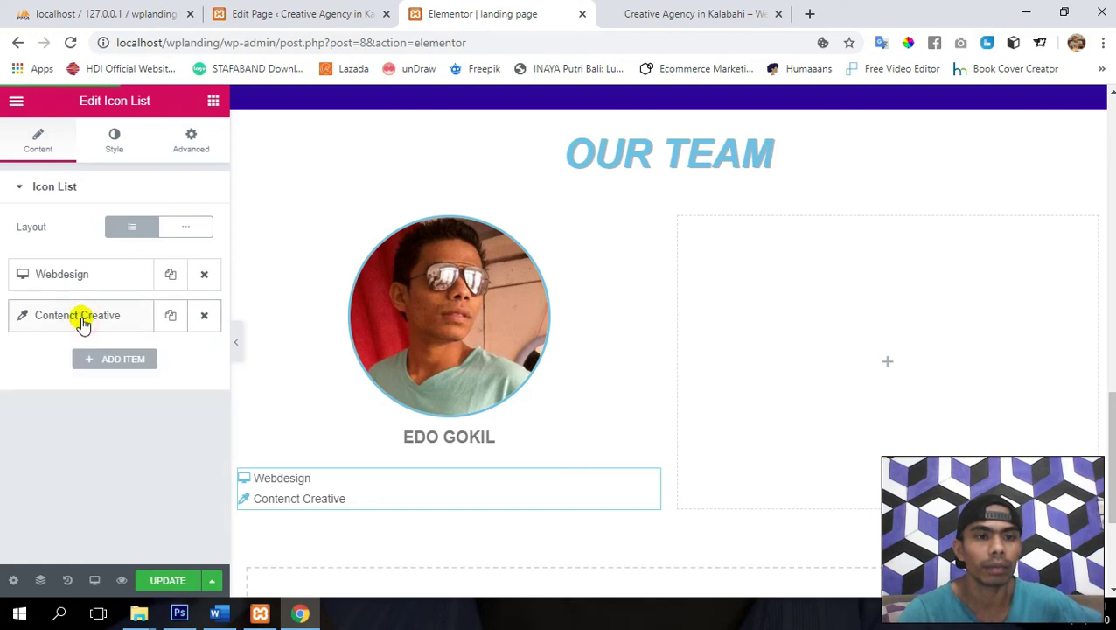
{"action": "left_click", "coordinate": [183, 228]}
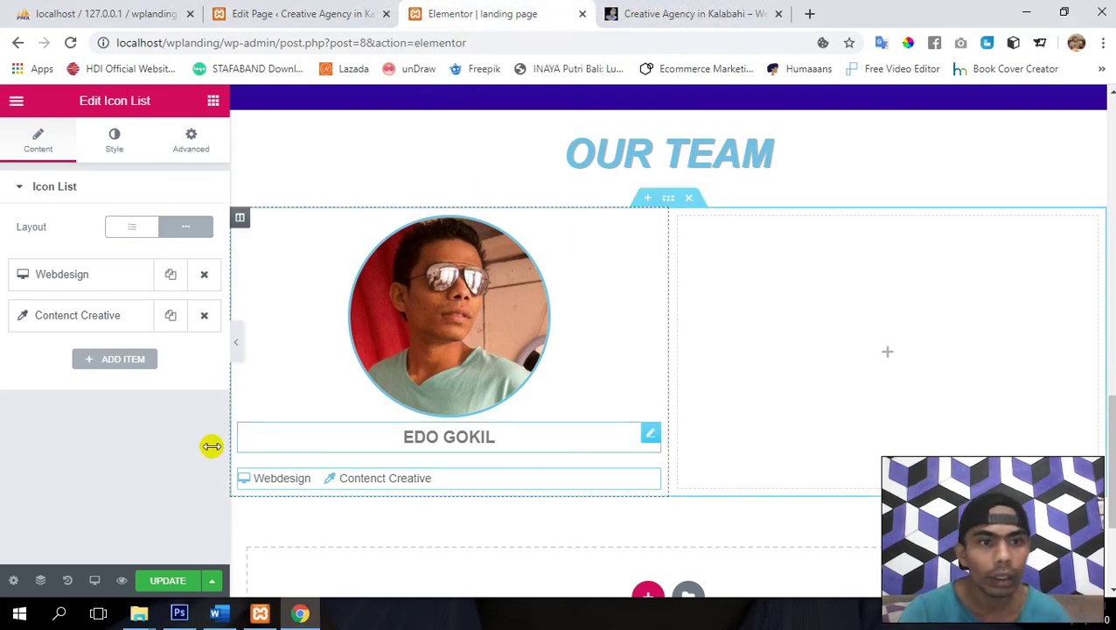
{"action": "left_click", "coordinate": [115, 139]}
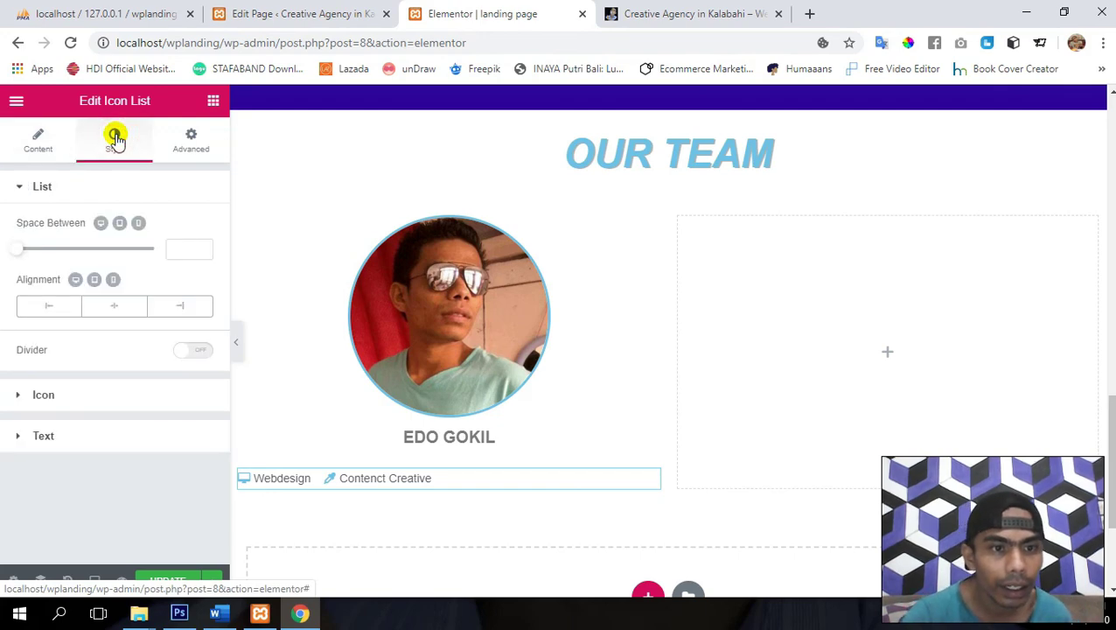
{"action": "left_click", "coordinate": [116, 308]}
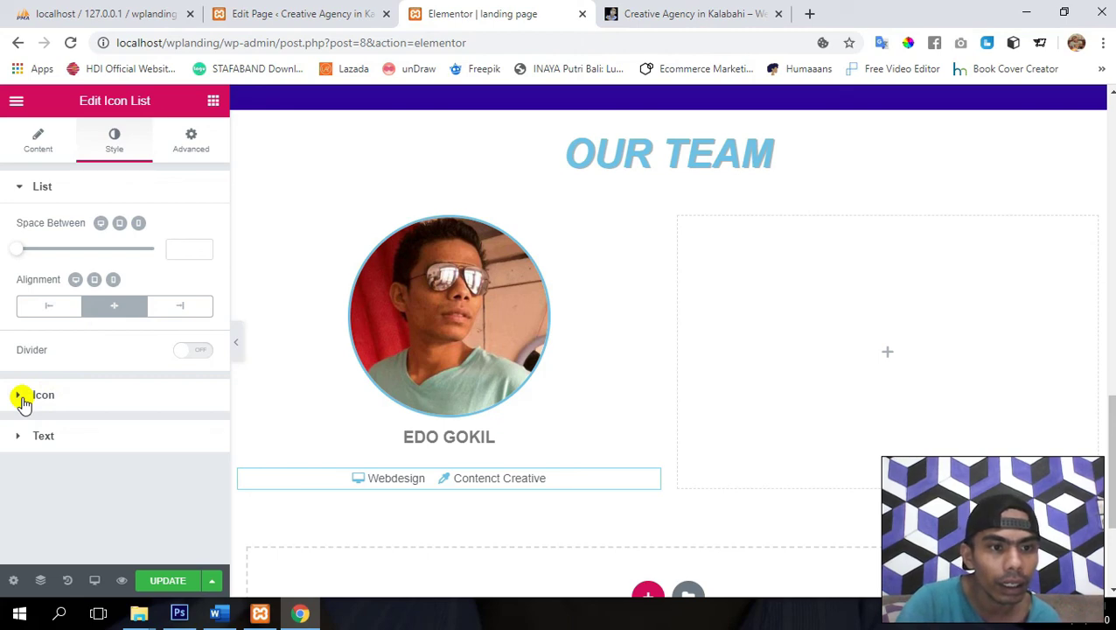
{"action": "left_click", "coordinate": [16, 395]}
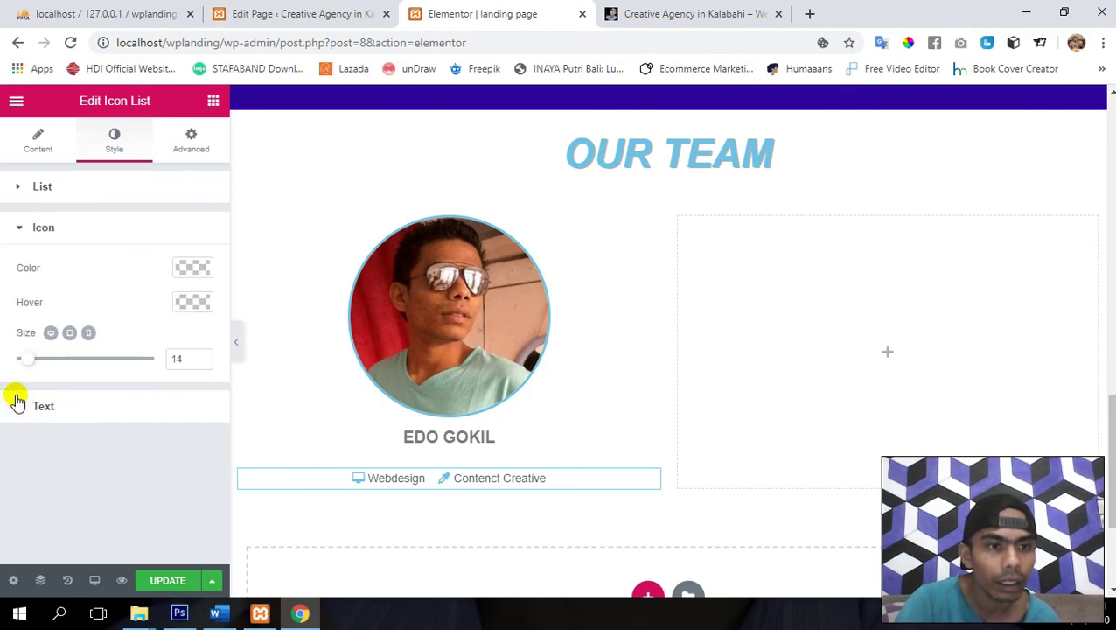
{"action": "left_click_drag", "start_coordinate": [34, 366], "coordinate": [35, 364]}
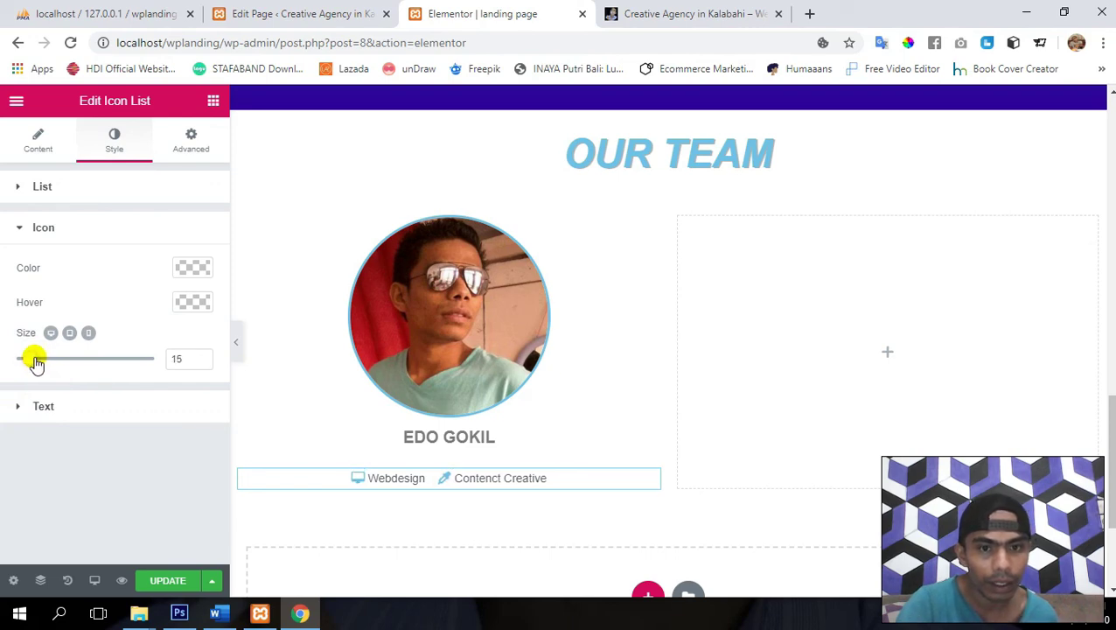
- Unlink the icon list margins, step the top margin down to -22, and save
{"action": "left_click", "coordinate": [184, 149]}
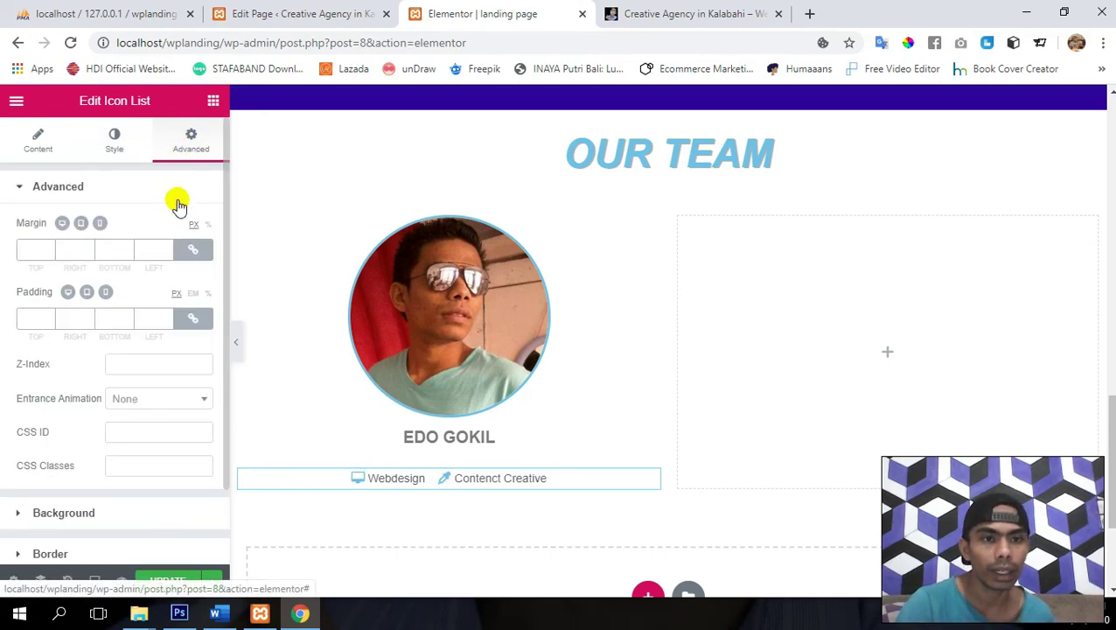
{"action": "left_click", "coordinate": [192, 252]}
{"action": "left_click", "coordinate": [48, 255]}
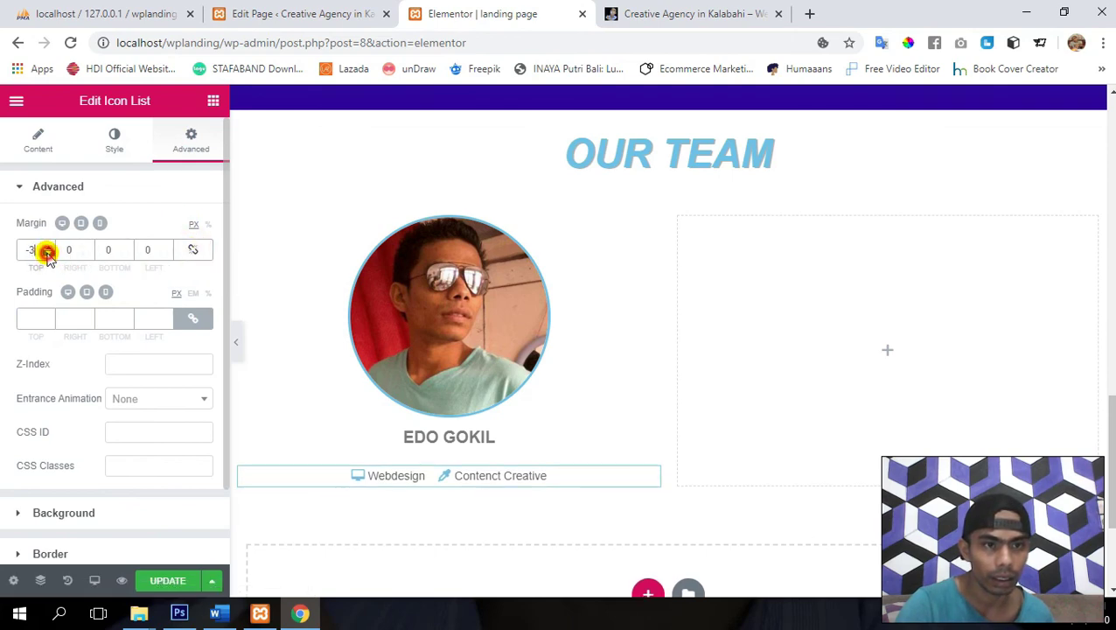
{"action": "left_click", "coordinate": [48, 253]}
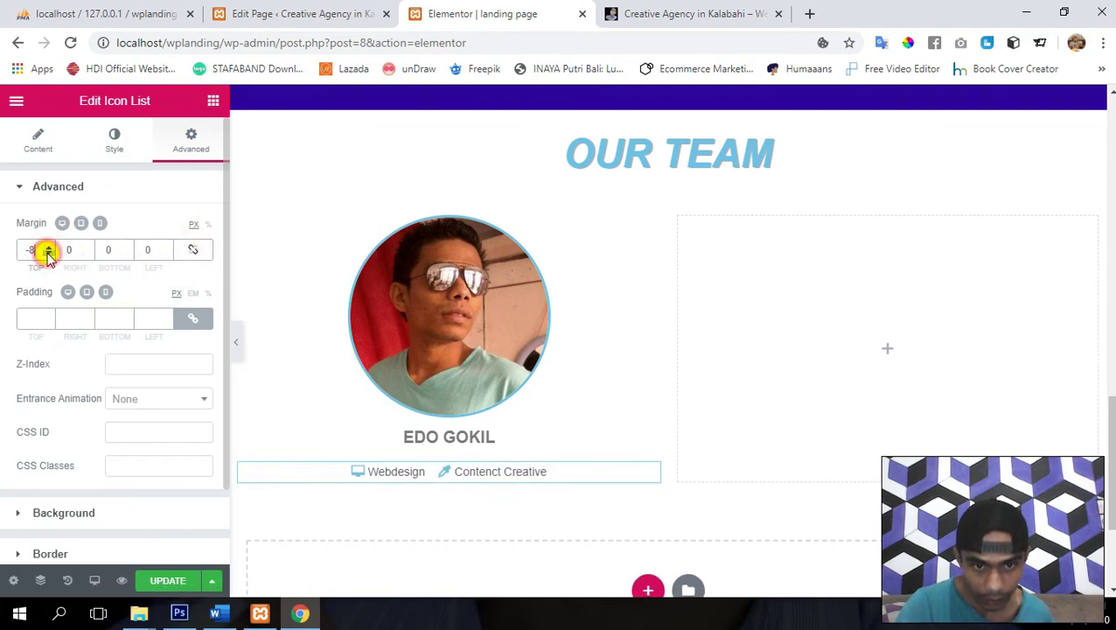
{"action": "left_click", "coordinate": [48, 253]}
{"action": "left_click", "coordinate": [48, 253]}
{"action": "left_click", "coordinate": [48, 253]}
{"action": "left_click", "coordinate": [48, 253]}
{"action": "left_click", "coordinate": [48, 253]}
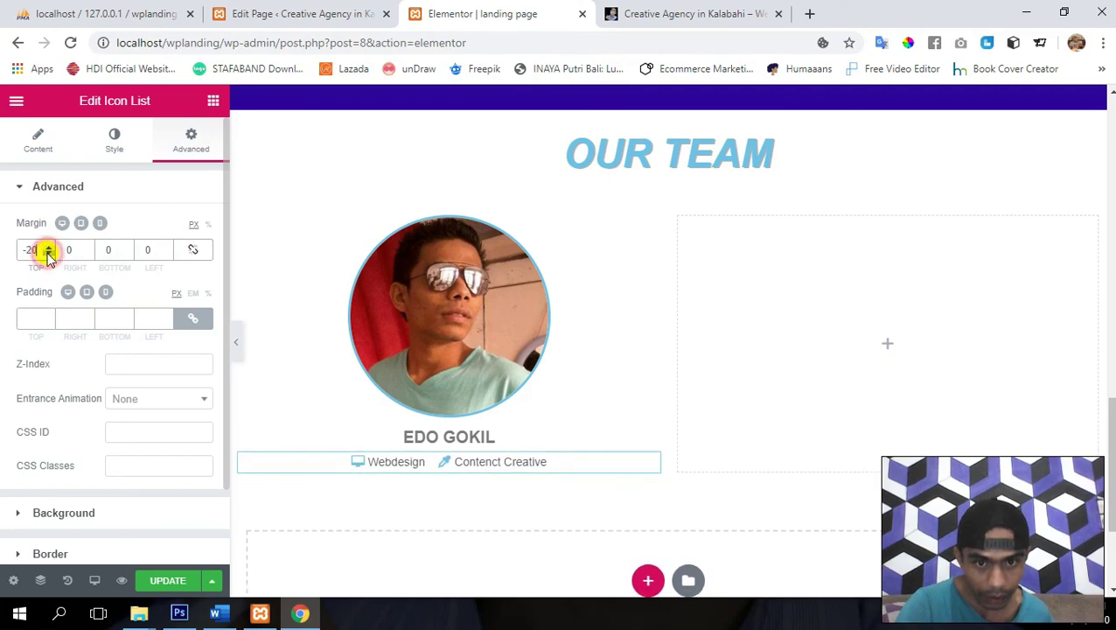
{"action": "left_click", "coordinate": [48, 253]}
{"action": "left_click", "coordinate": [48, 253]}
{"action": "left_click", "coordinate": [48, 252]}
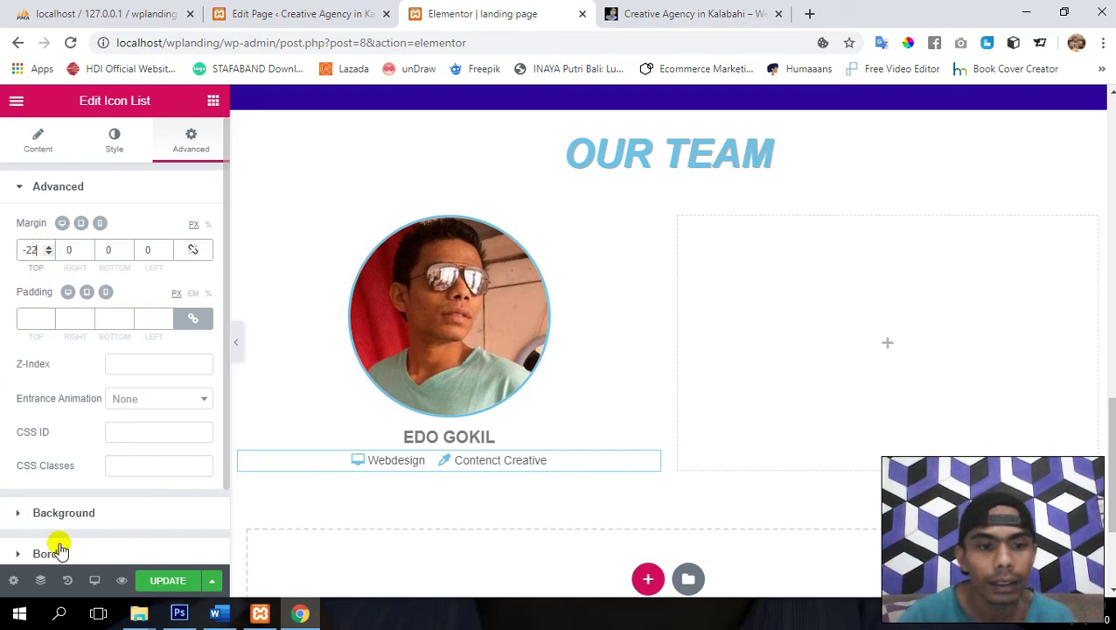
{"action": "left_click", "coordinate": [169, 582]}
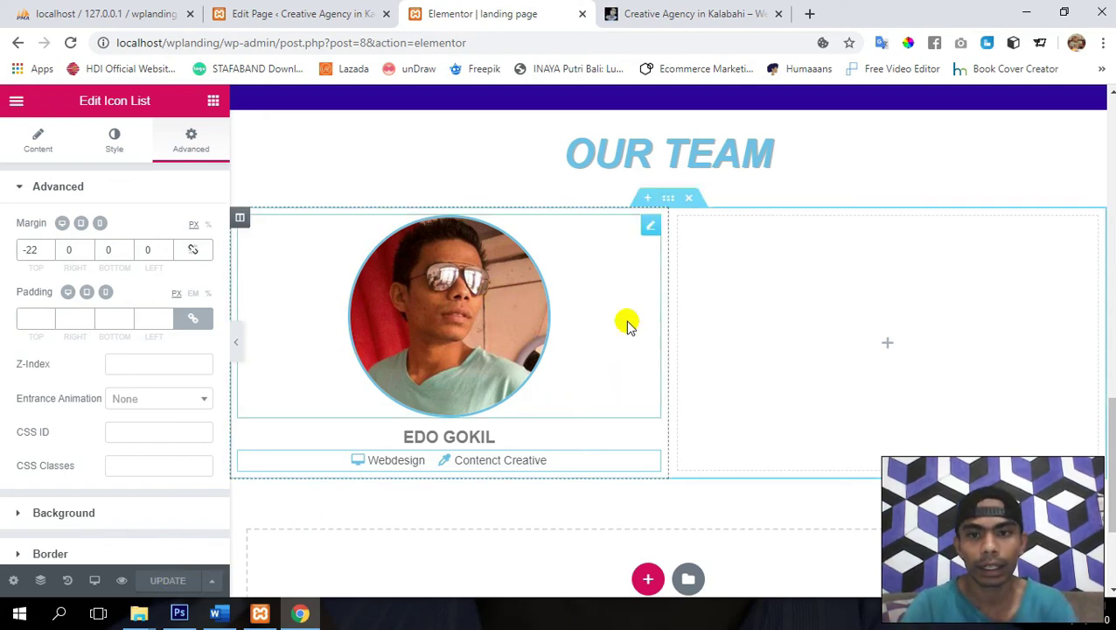
- Duplicate the team card column and delete the empty third column
{"action": "right_click", "coordinate": [239, 222]}
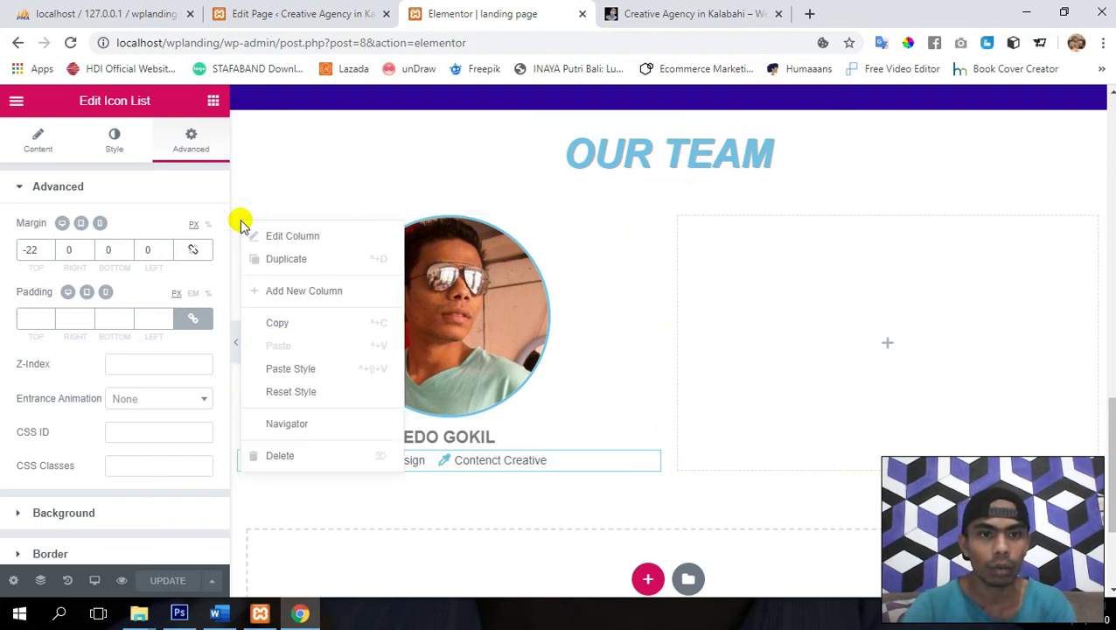
{"action": "left_click", "coordinate": [306, 261]}
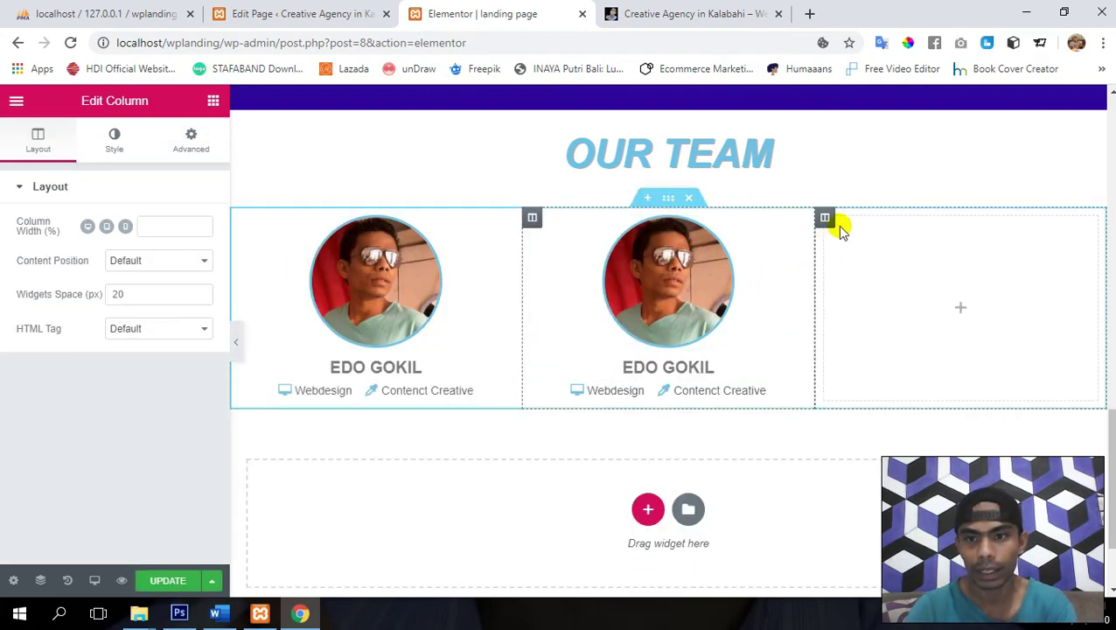
{"action": "right_click", "coordinate": [826, 223]}
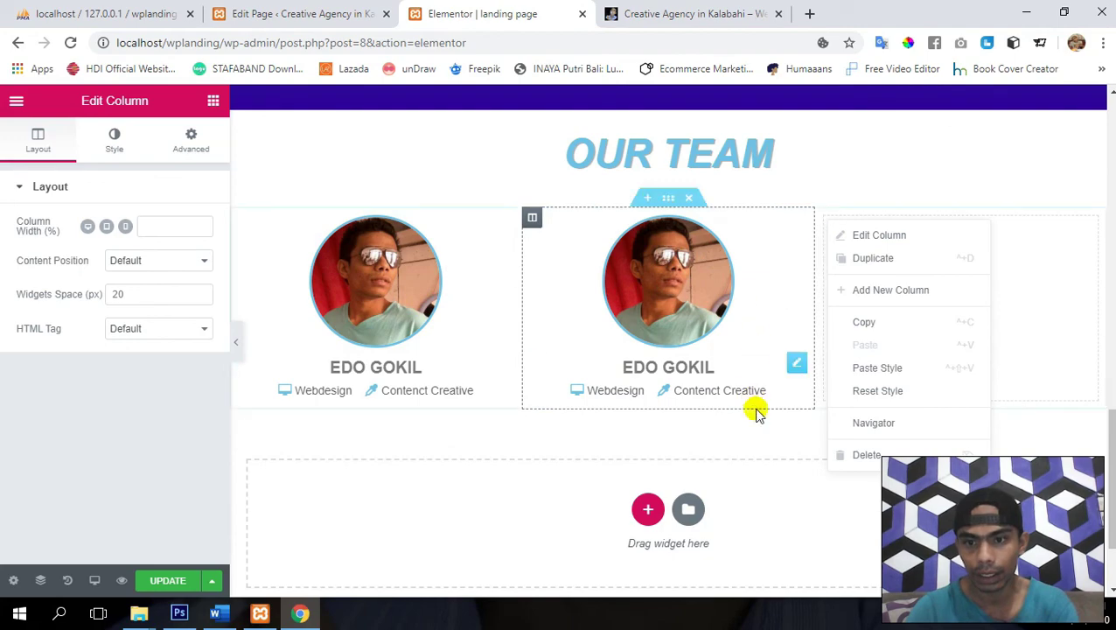
{"action": "left_click", "coordinate": [868, 454]}
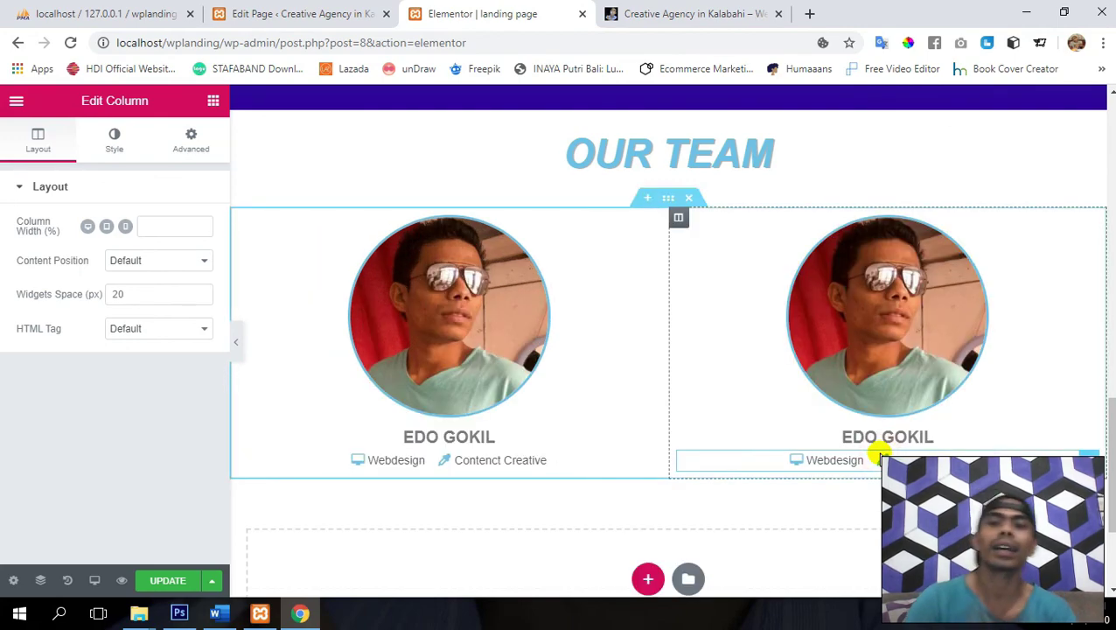
- Upload Avatar 2.png and set it as the second team card's photo
{"action": "left_click", "coordinate": [894, 316]}
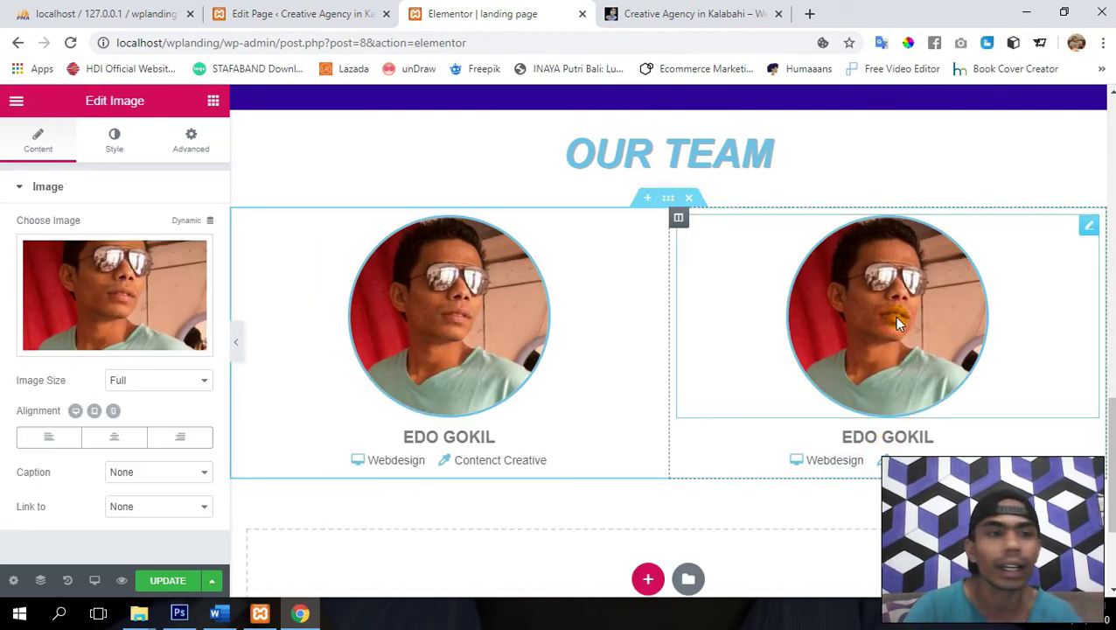
{"action": "left_click", "coordinate": [95, 294]}
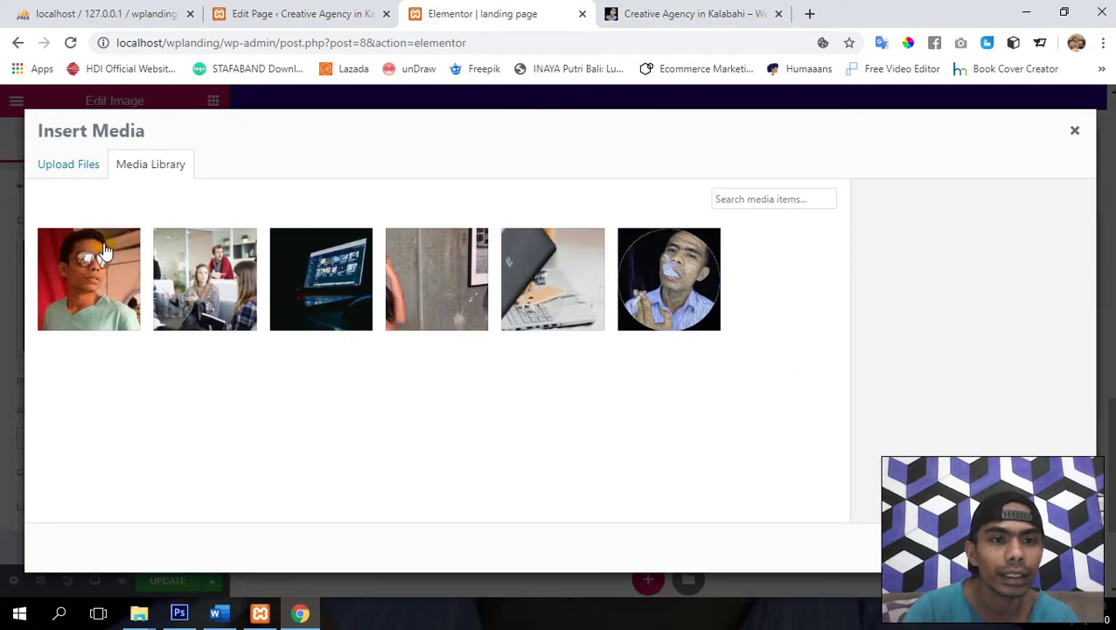
{"action": "left_click", "coordinate": [79, 167]}
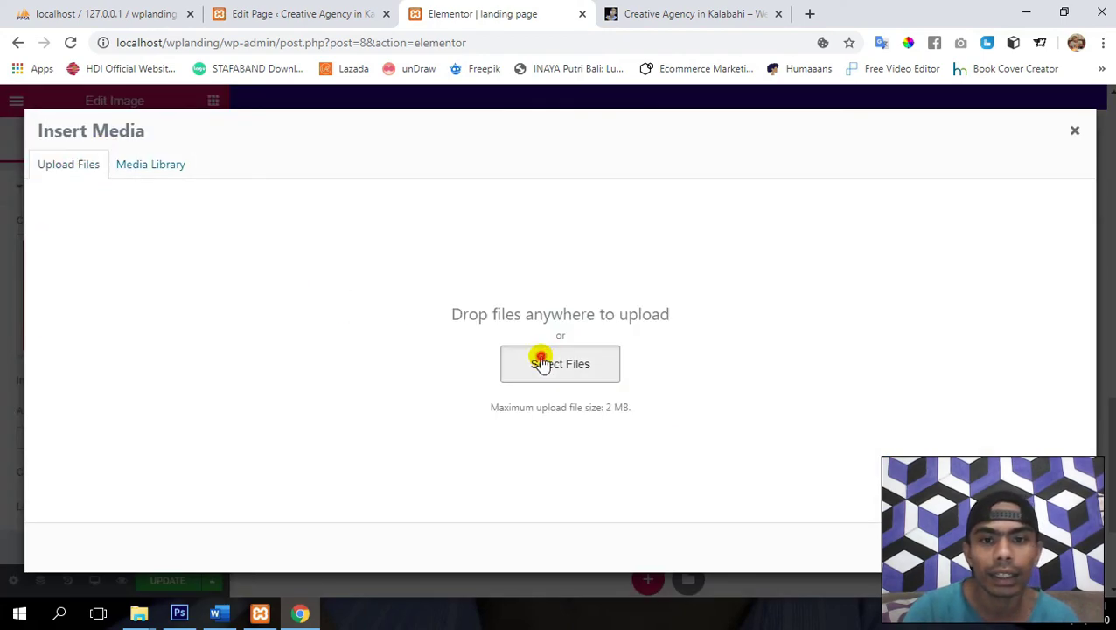
{"action": "left_click", "coordinate": [538, 359]}
{"action": "double_click", "coordinate": [725, 177]}
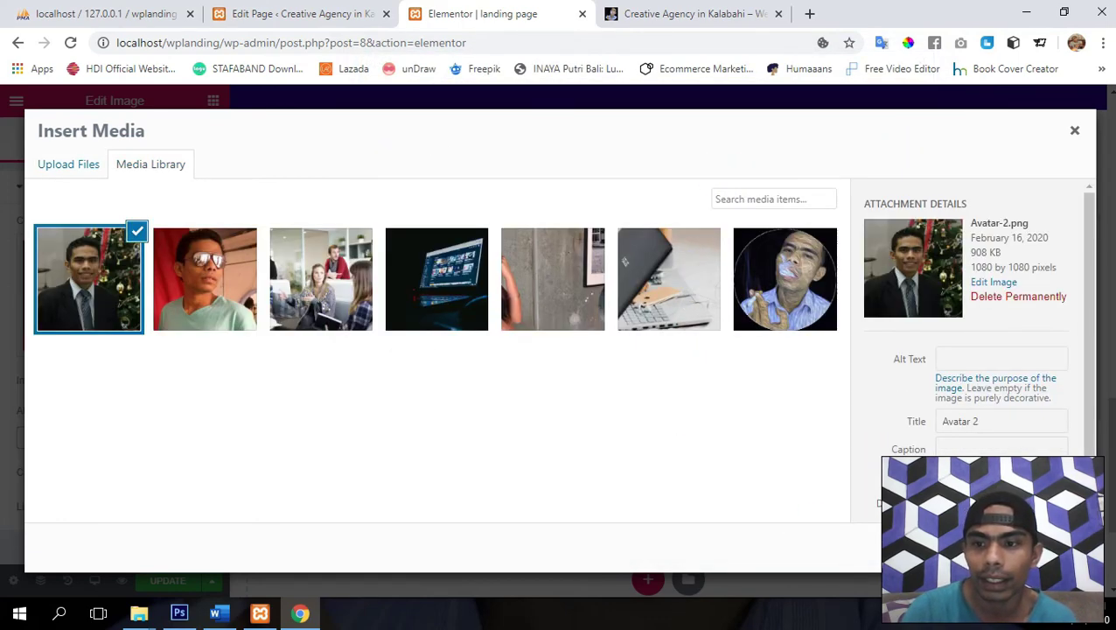
{"action": "left_click", "coordinate": [1041, 547]}
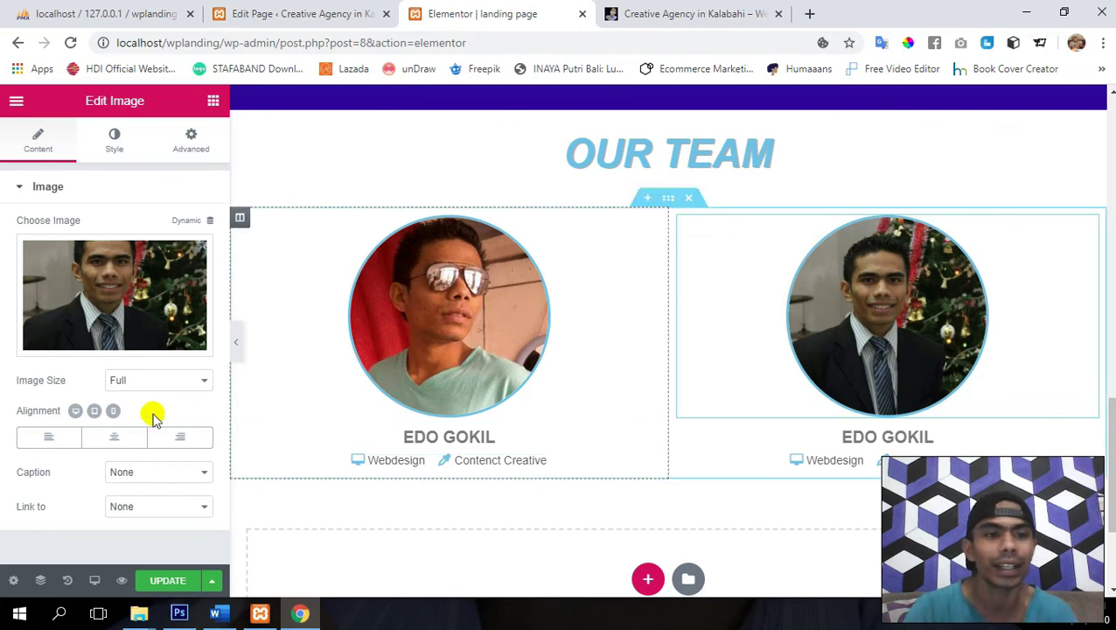
{"action": "mouse_move", "coordinate": [109, 310]}
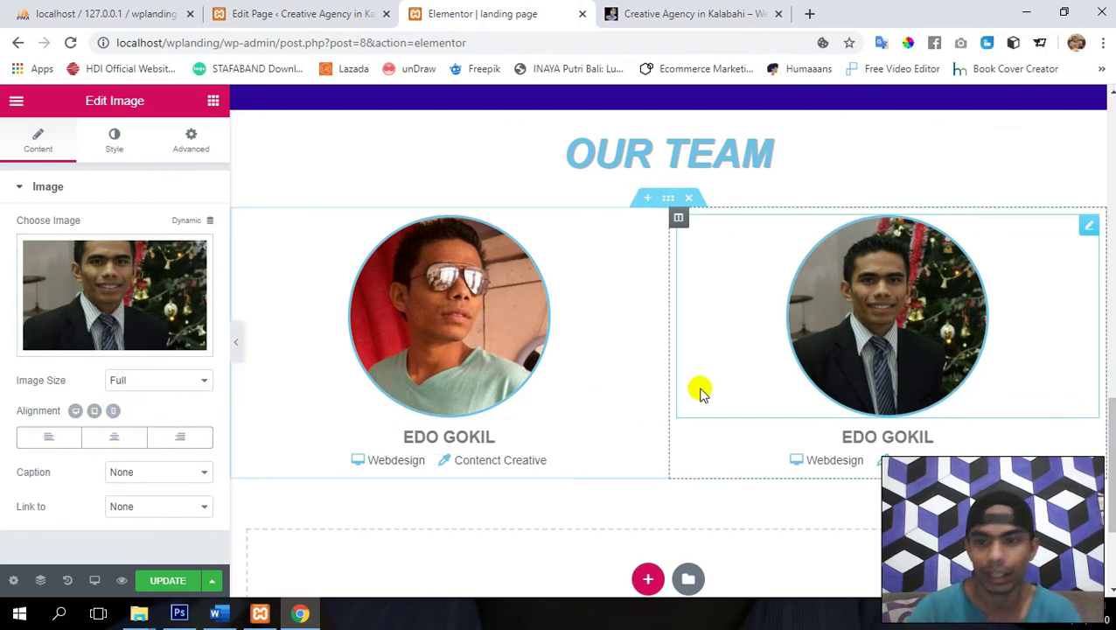
- Replace the second card's name heading with the new team member's name
{"action": "left_click", "coordinate": [1088, 435]}
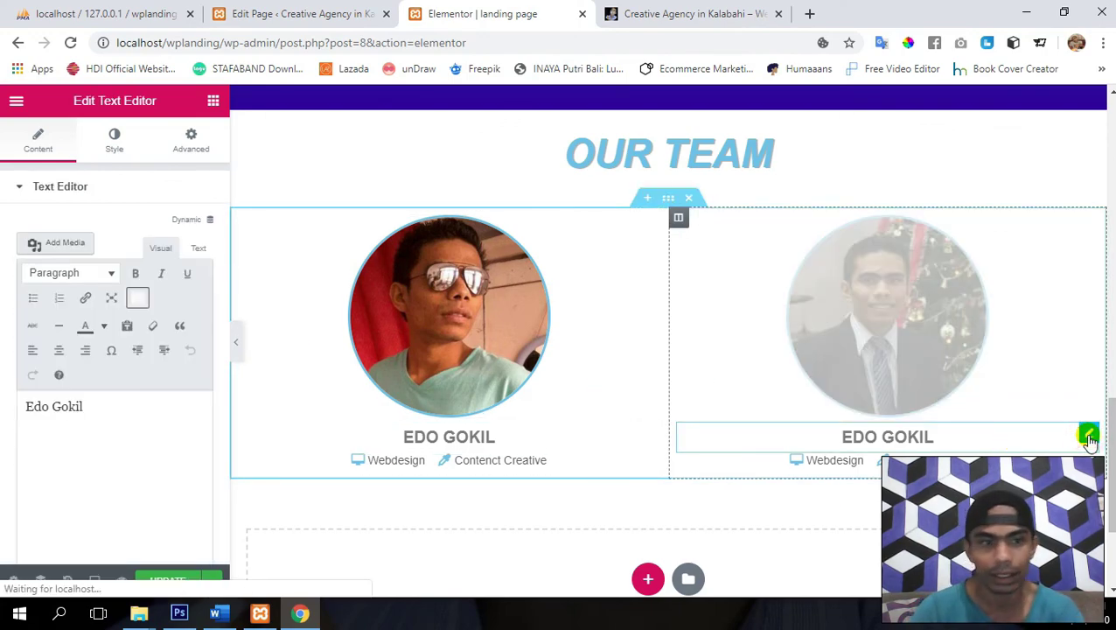
{"action": "triple_click", "coordinate": [113, 408]}
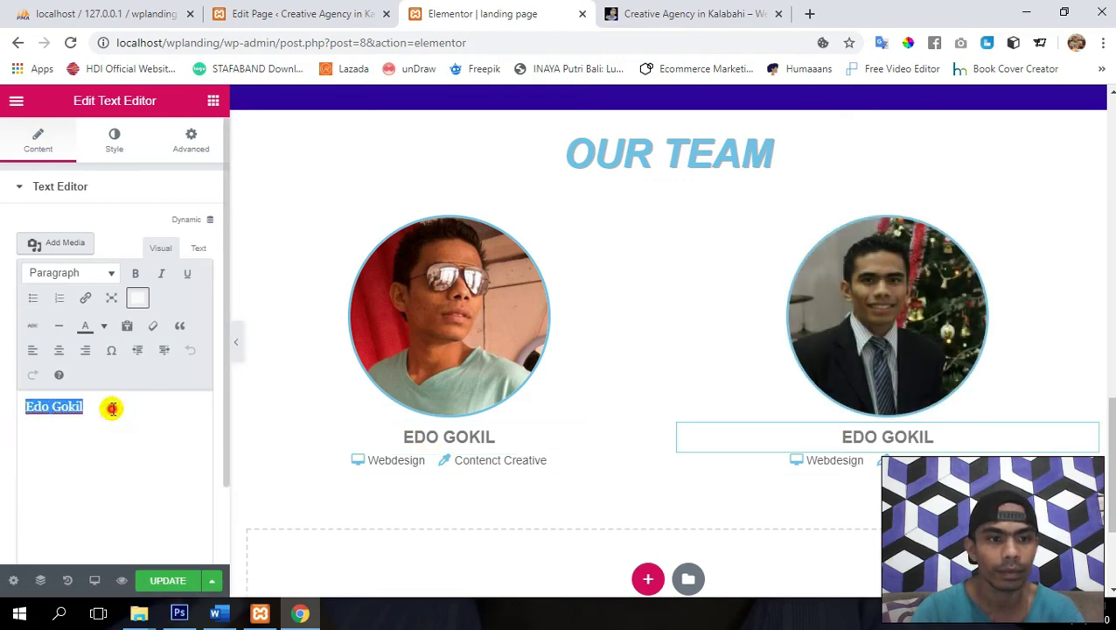
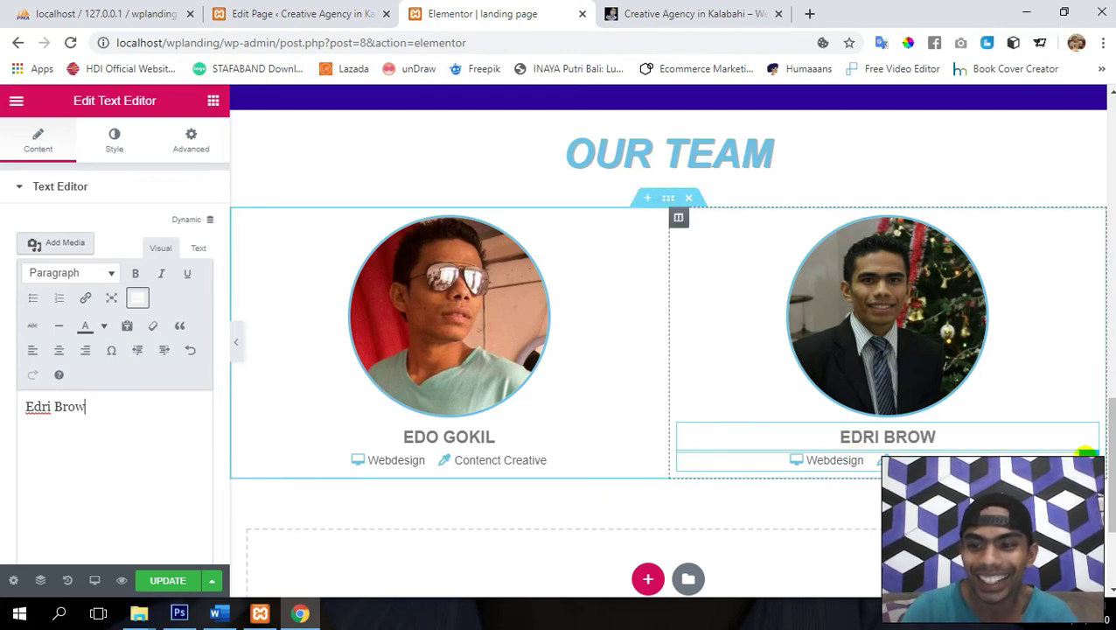
- Change the Webdesign skill to Photografer with a camera icon
{"action": "left_click", "coordinate": [1085, 453]}
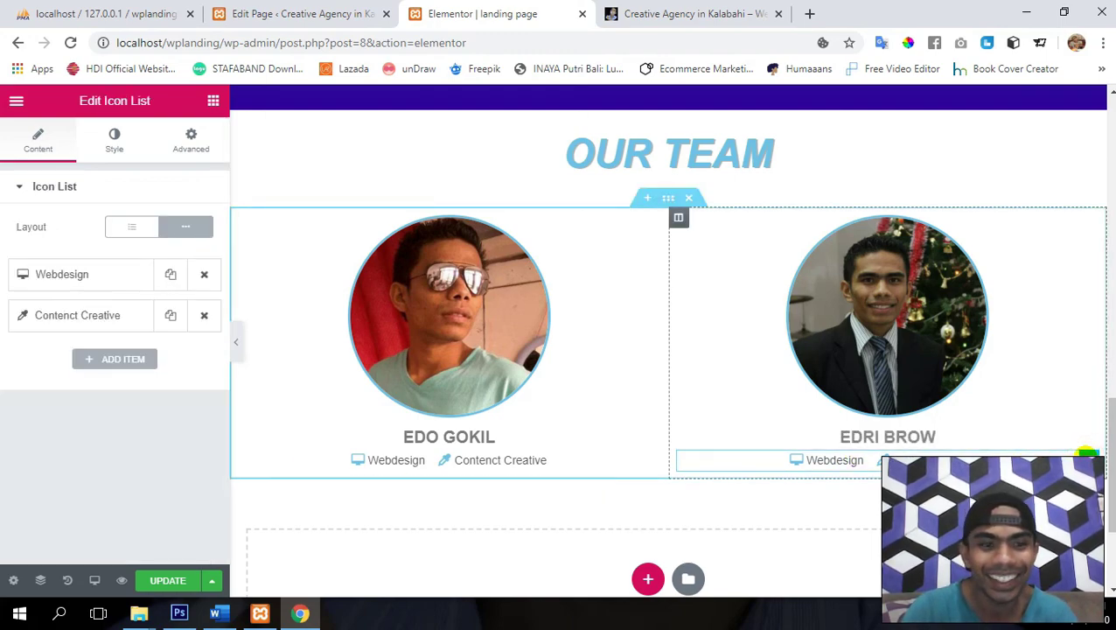
{"action": "left_click", "coordinate": [87, 275]}
{"action": "double_click", "coordinate": [131, 329]}
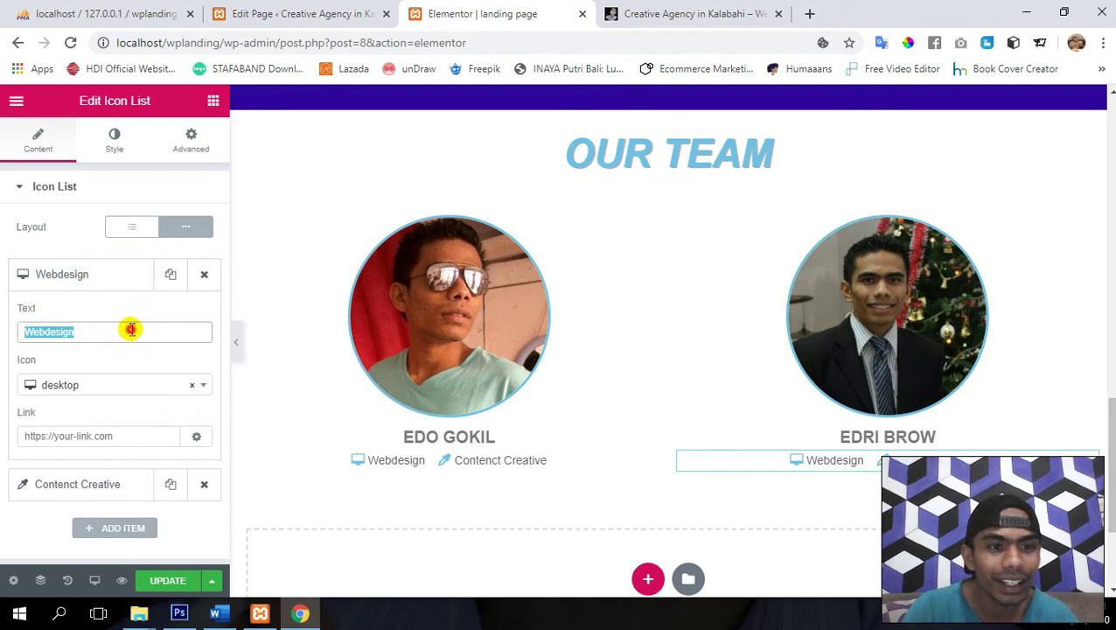
{"action": "type", "text": "Photogra"}
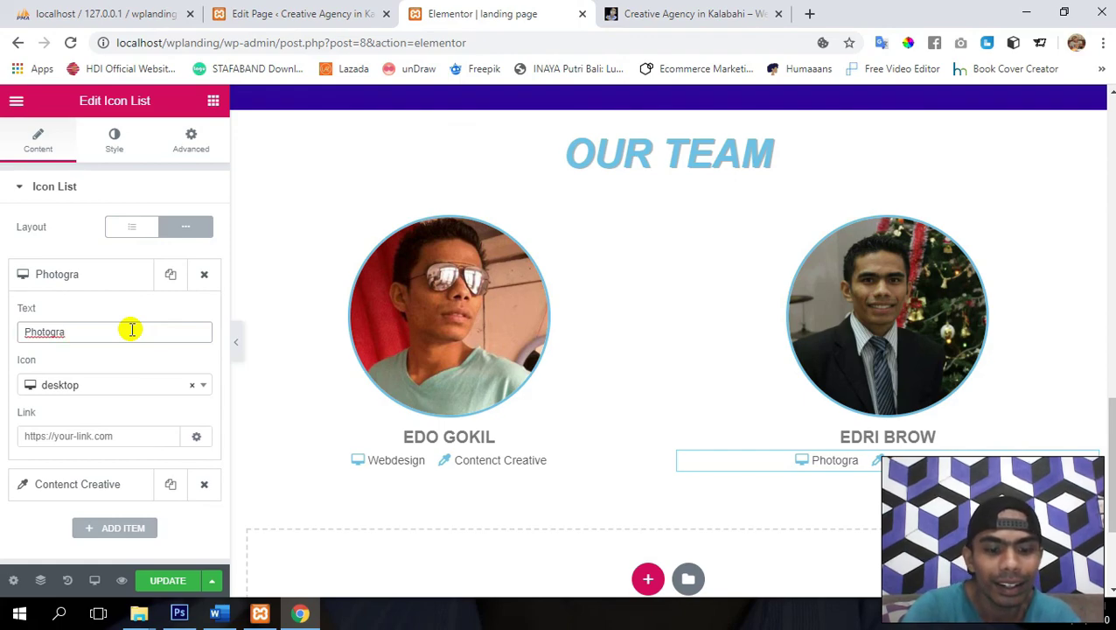
{"action": "type", "text": "fer"}
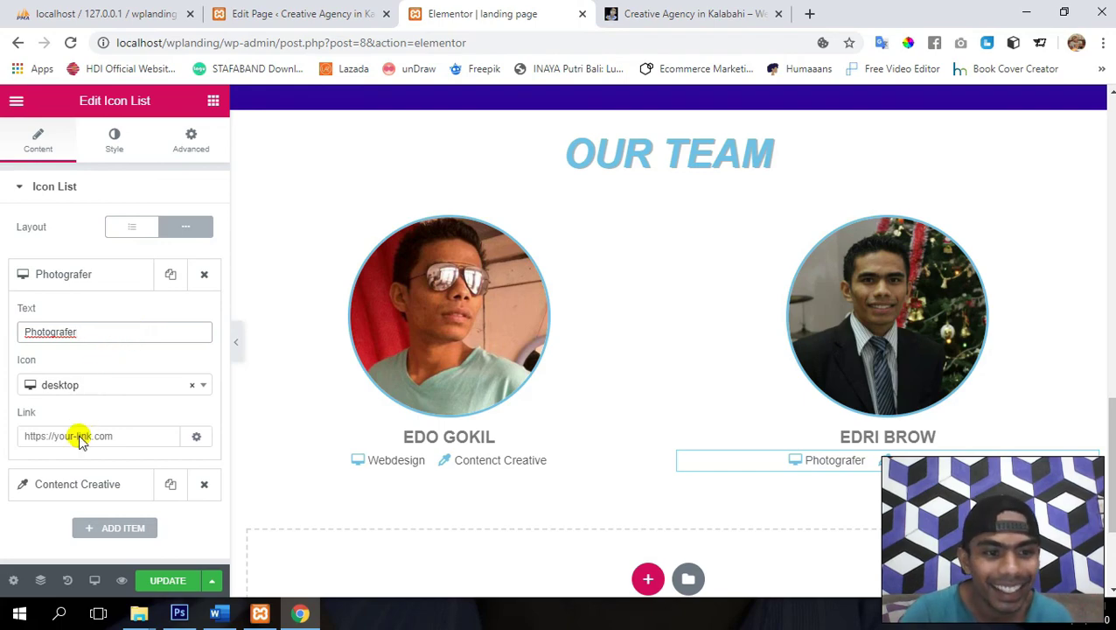
{"action": "left_click", "coordinate": [115, 382]}
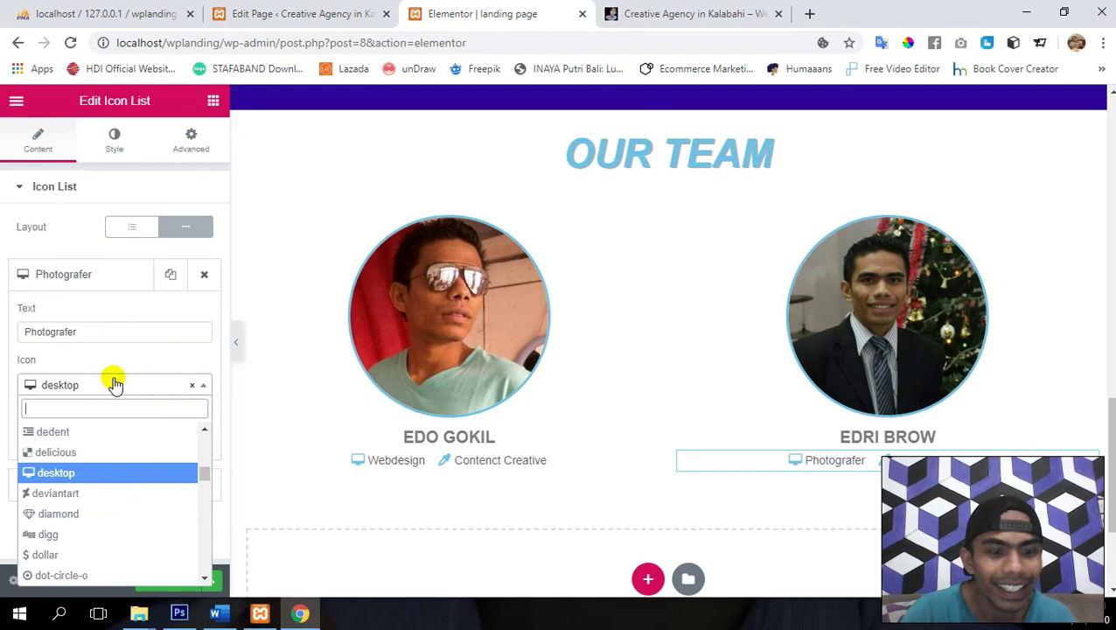
{"action": "type", "text": "cae"}
{"action": "key", "text": "BackSpace"}
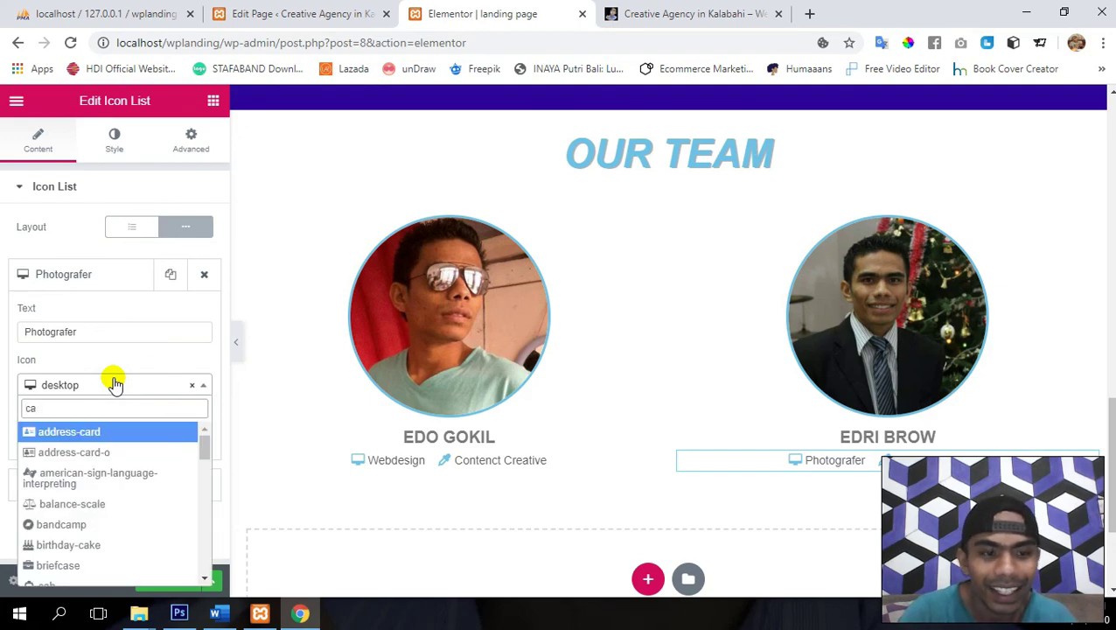
{"action": "type", "text": "me"}
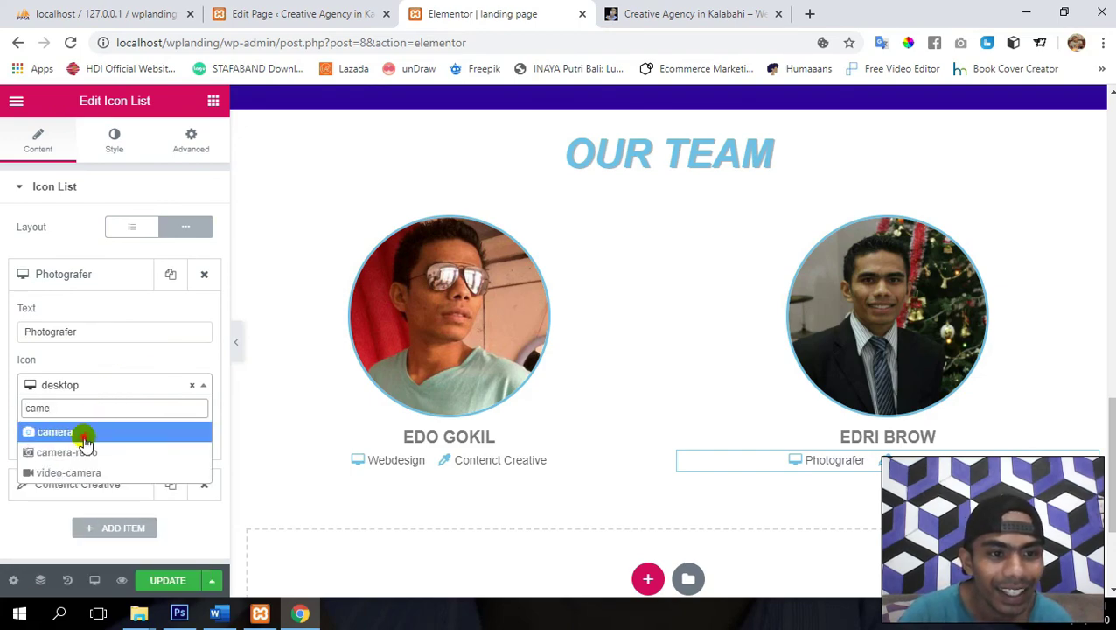
{"action": "left_click", "coordinate": [84, 434]}
- Change the Contenct Creative skill to Videografer with a video-camera icon, then save
{"action": "left_click", "coordinate": [82, 485]}
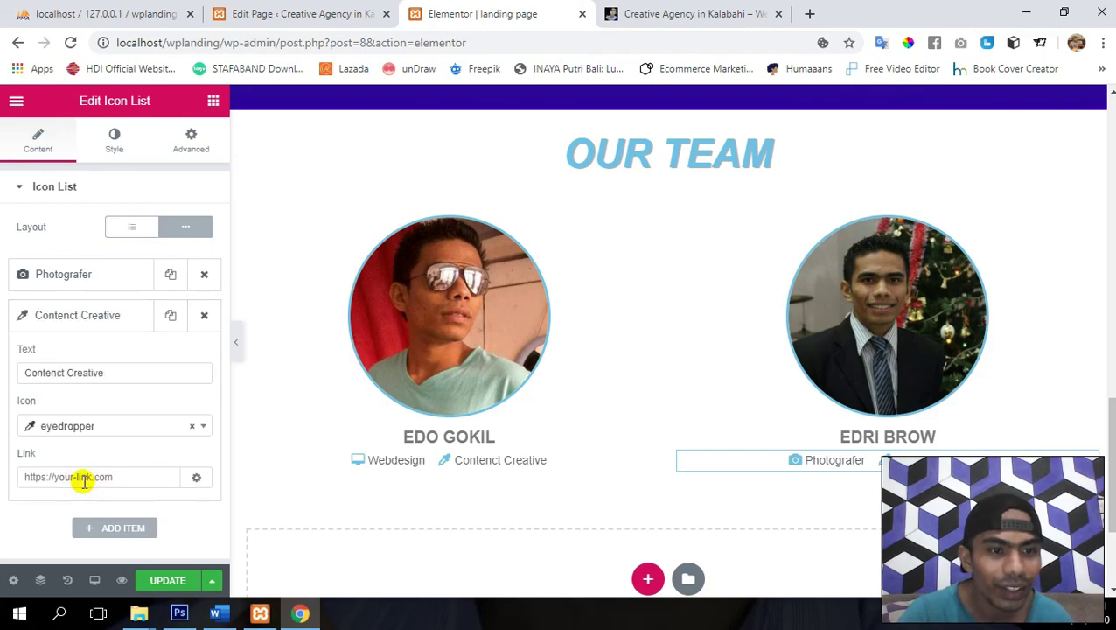
{"action": "double_click", "coordinate": [133, 369]}
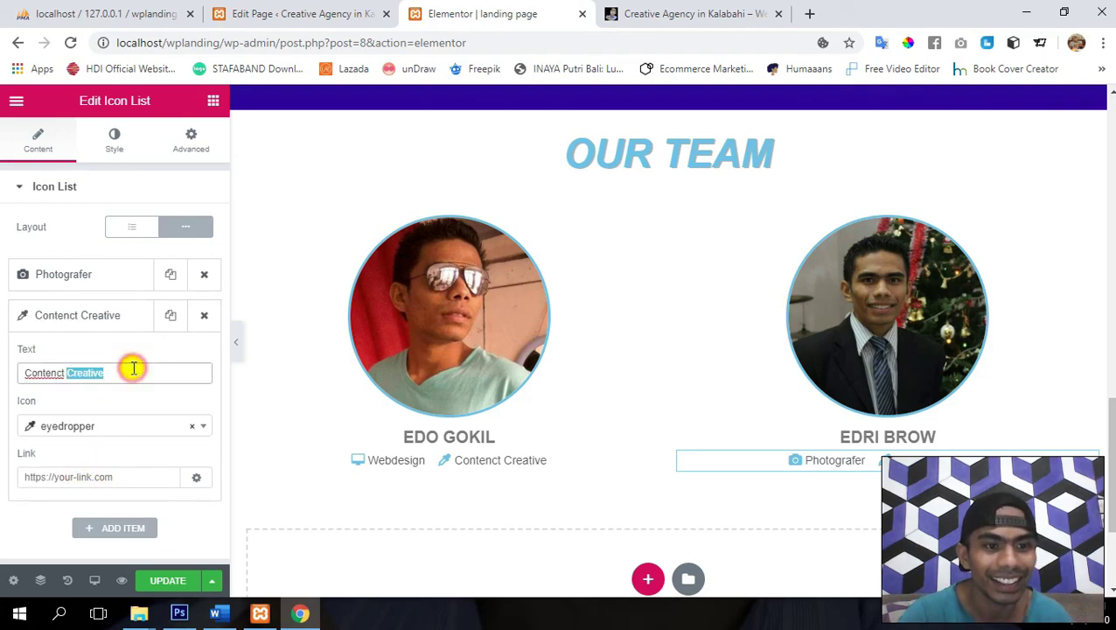
{"action": "triple_click", "coordinate": [133, 369]}
{"action": "type", "text": "Videograver"}
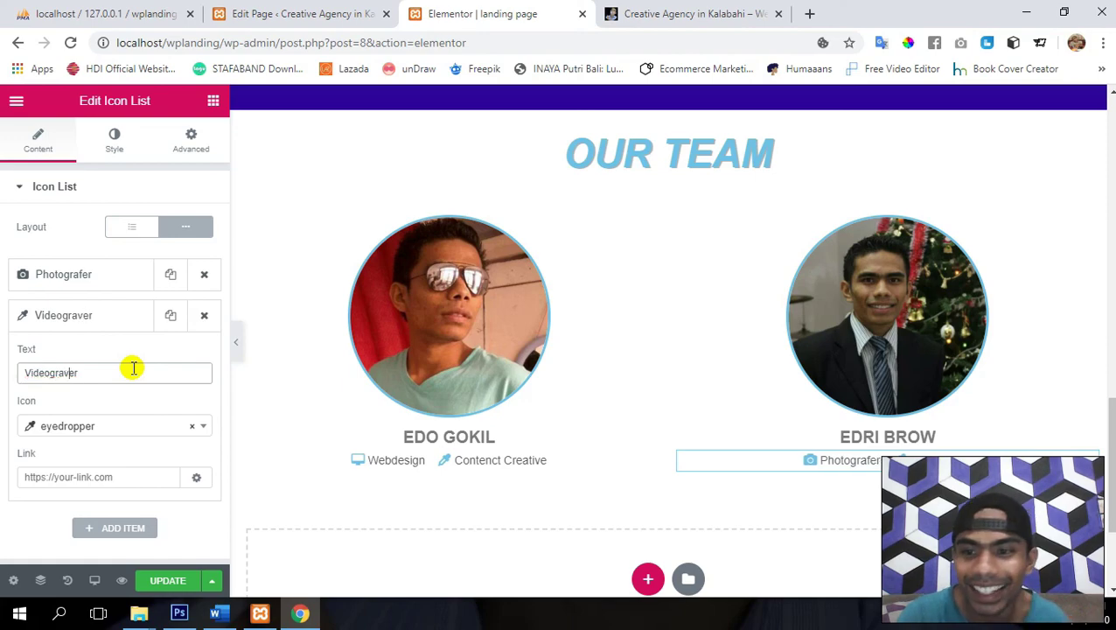
{"action": "key", "text": "BackSpace"}
{"action": "type", "text": "f"}
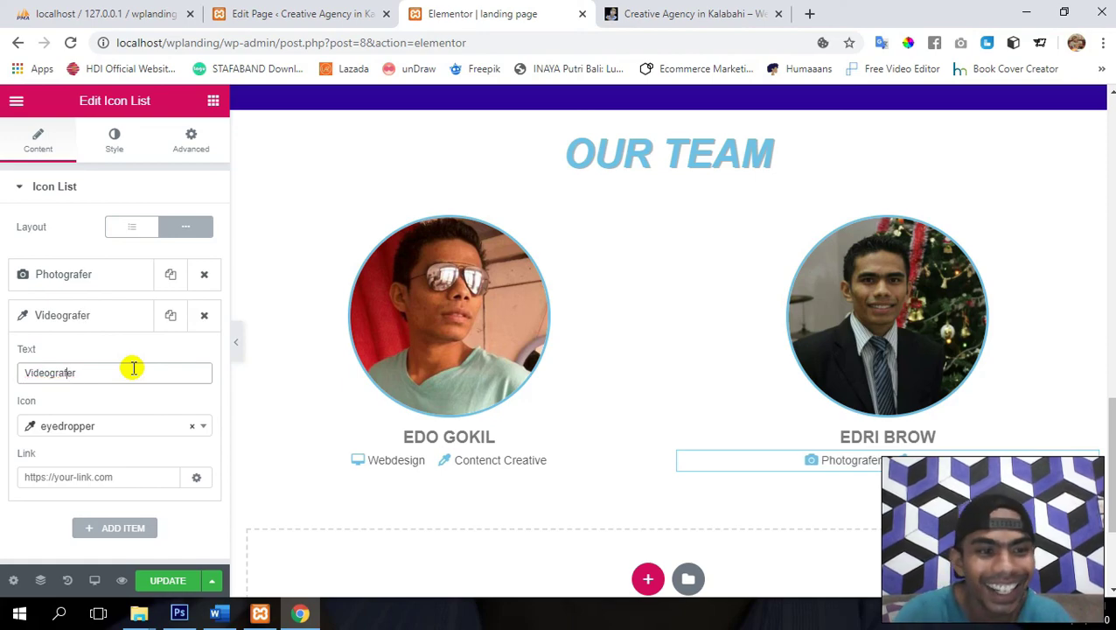
{"action": "left_click", "coordinate": [107, 428]}
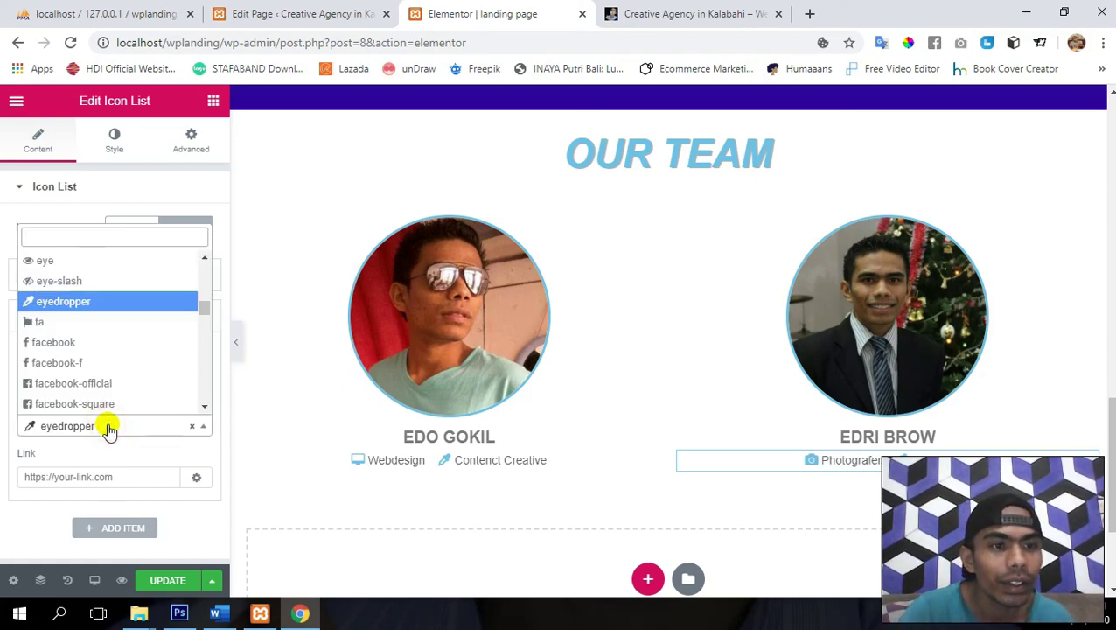
{"action": "type", "text": "vide"}
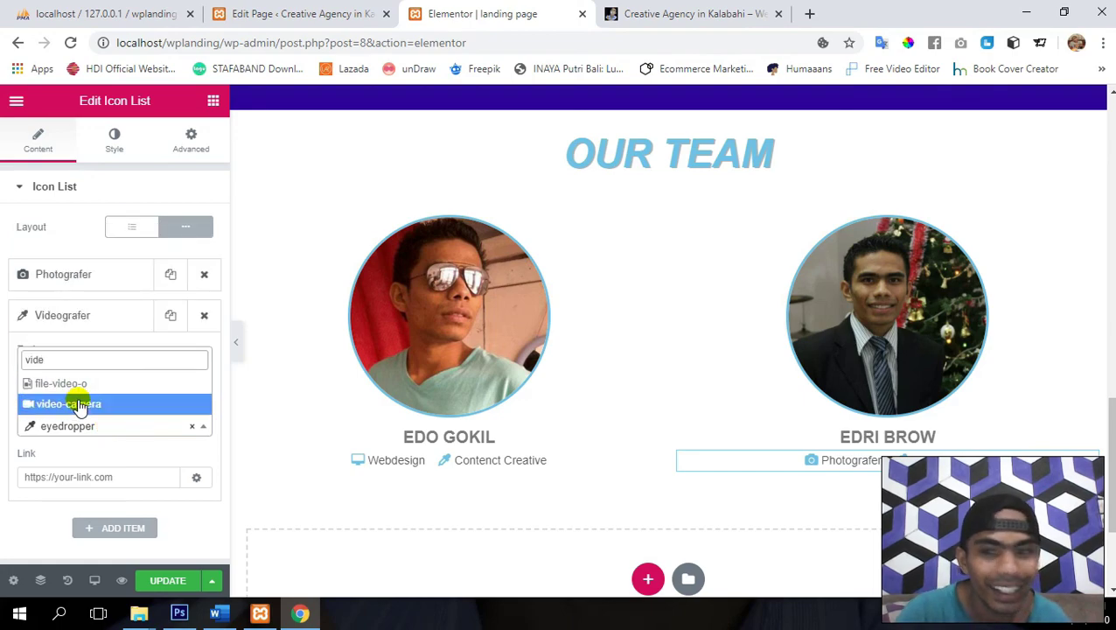
{"action": "left_click", "coordinate": [78, 403]}
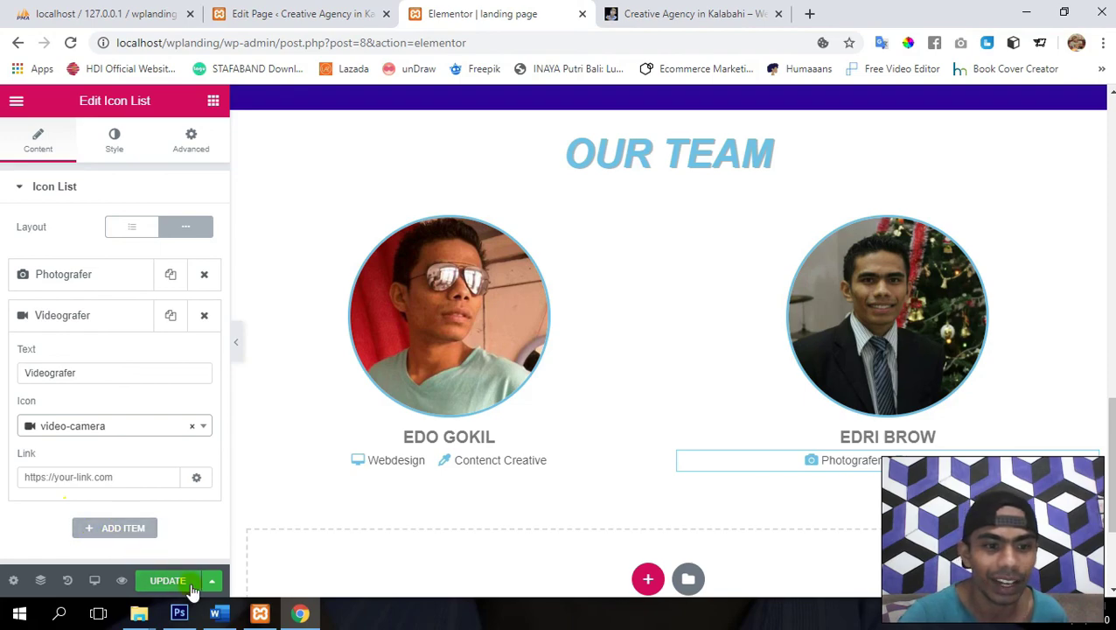
{"action": "left_click", "coordinate": [169, 583]}
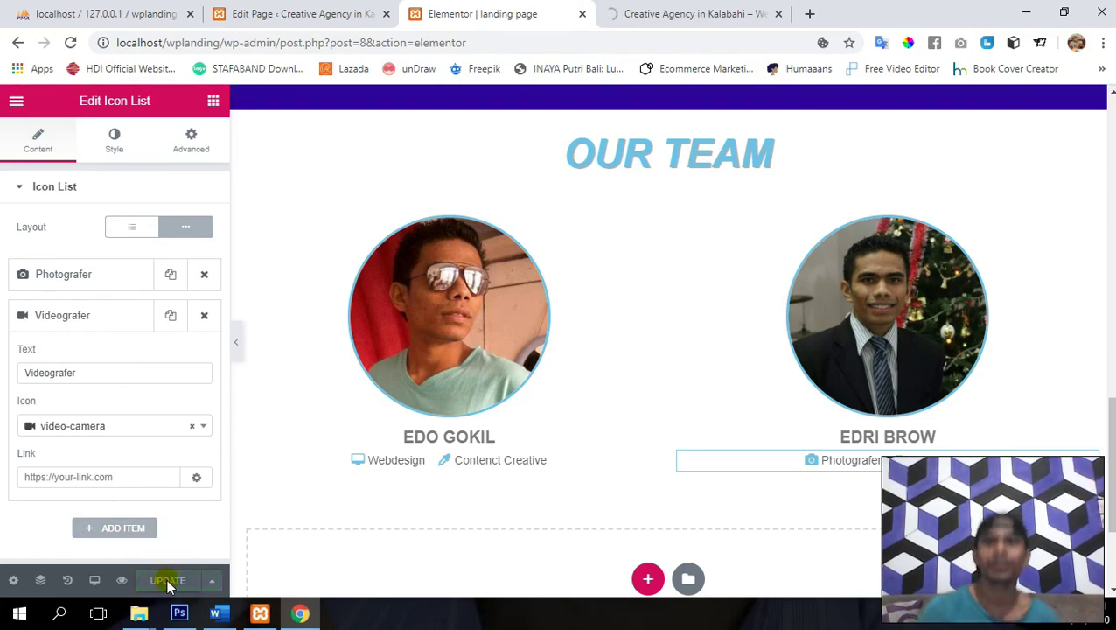
- Copy the ABOUT US section
{"action": "scroll", "coordinate": [752, 263], "scroll_direction": "up", "scroll_amount": 2}
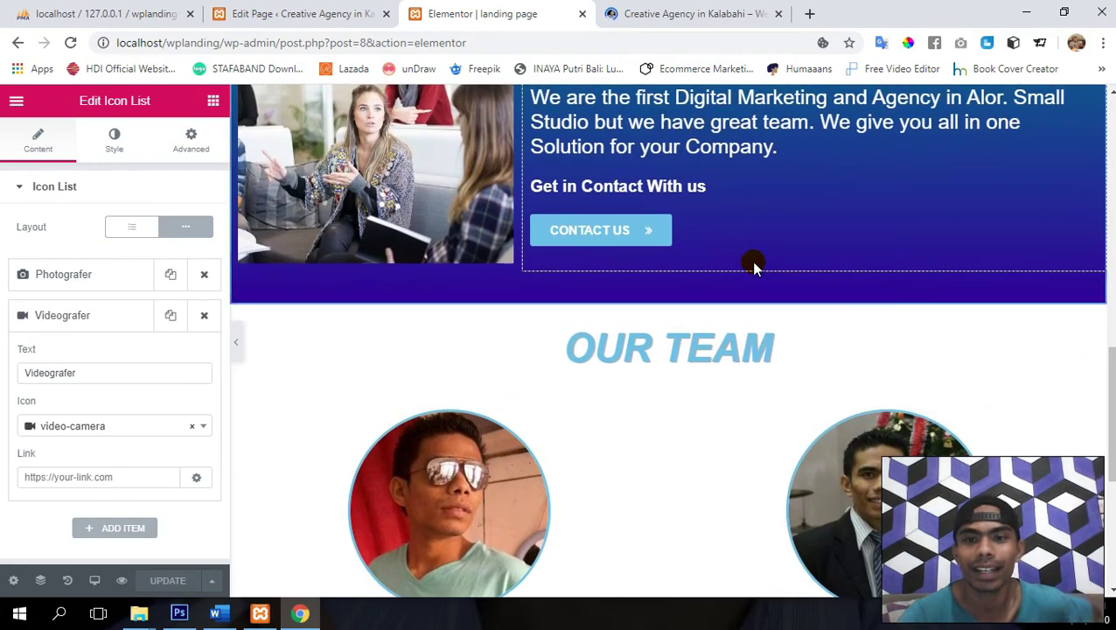
{"action": "scroll", "coordinate": [753, 263], "scroll_direction": "down", "scroll_amount": 2}
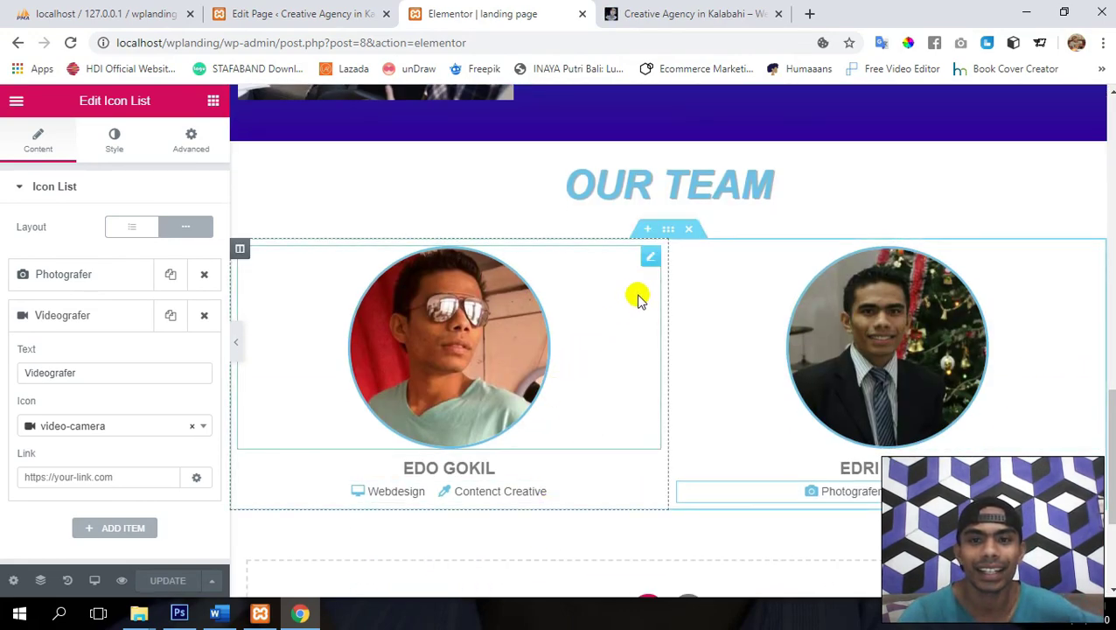
{"action": "scroll", "coordinate": [611, 402], "scroll_direction": "down", "scroll_amount": 3}
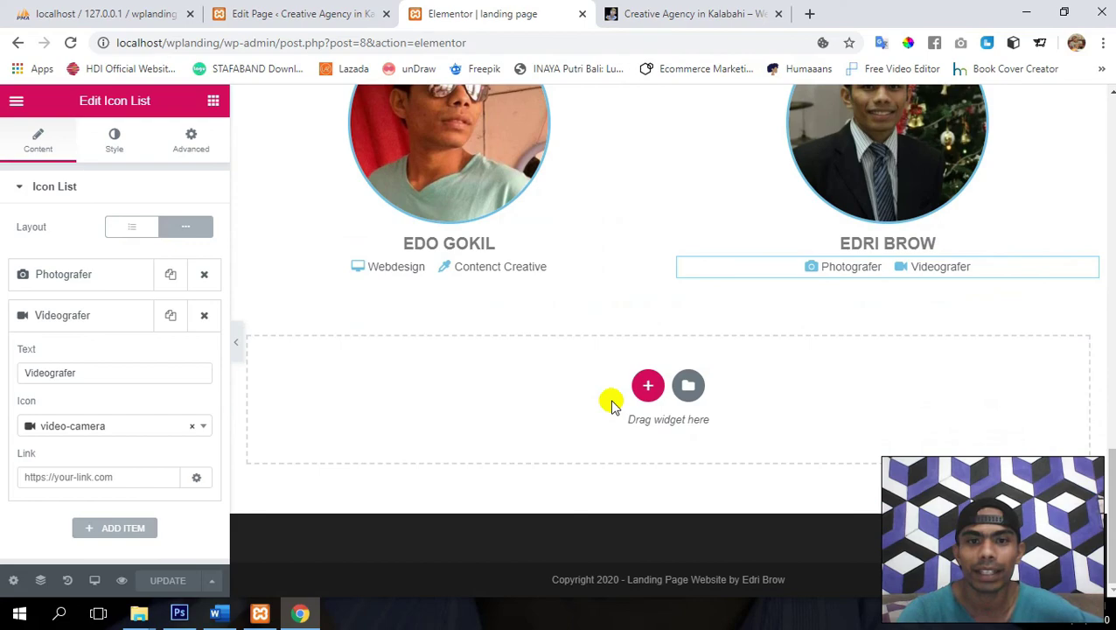
{"action": "scroll", "coordinate": [611, 403], "scroll_direction": "up", "scroll_amount": 3}
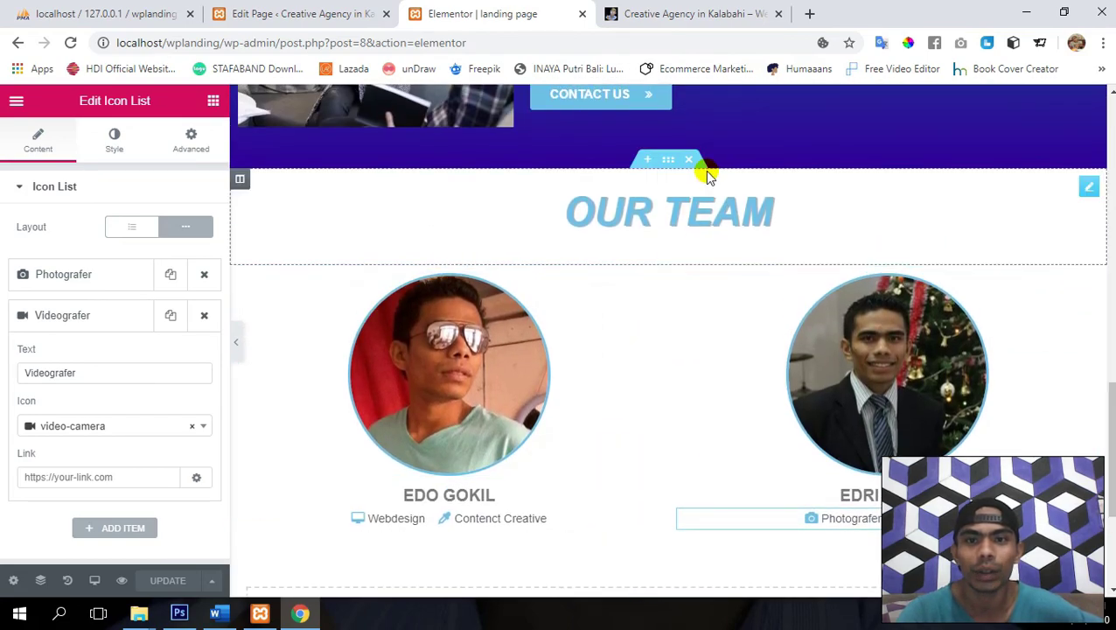
{"action": "scroll", "coordinate": [543, 215], "scroll_direction": "up", "scroll_amount": 4}
{"action": "scroll", "coordinate": [541, 213], "scroll_direction": "down", "scroll_amount": 1}
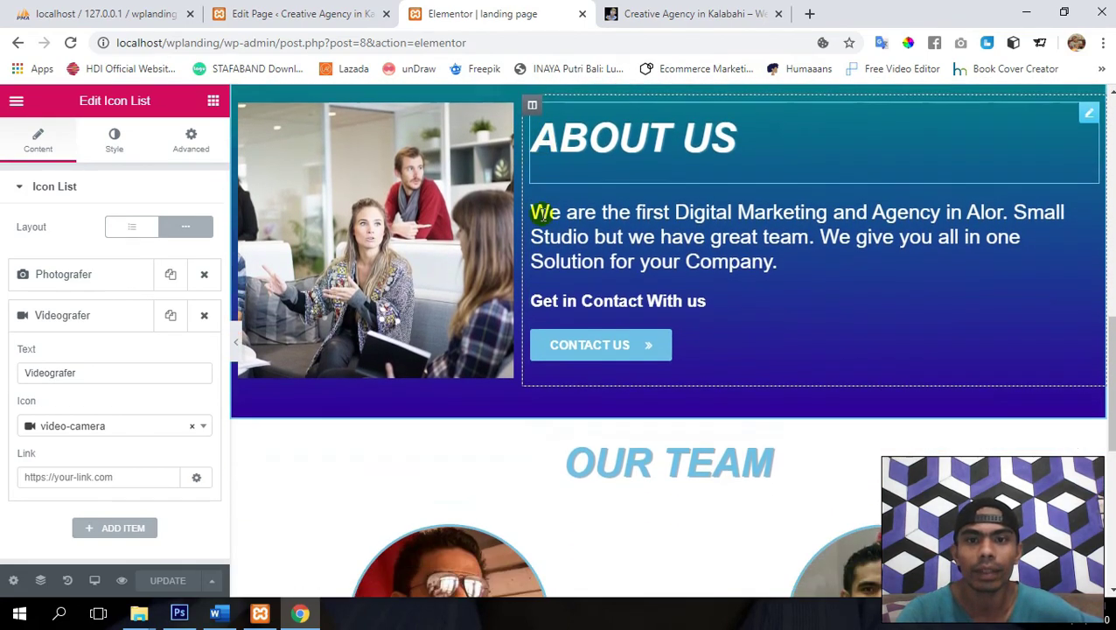
{"action": "scroll", "coordinate": [541, 213], "scroll_direction": "down", "scroll_amount": 7}
{"action": "scroll", "coordinate": [542, 219], "scroll_direction": "up", "scroll_amount": 4}
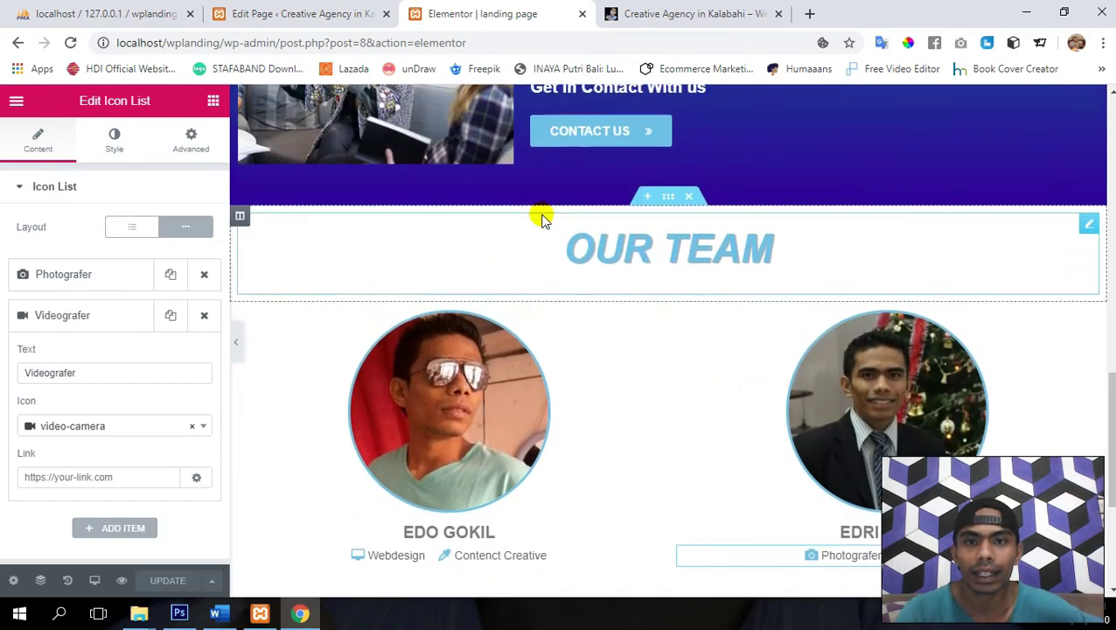
{"action": "scroll", "coordinate": [541, 218], "scroll_direction": "up", "scroll_amount": 15}
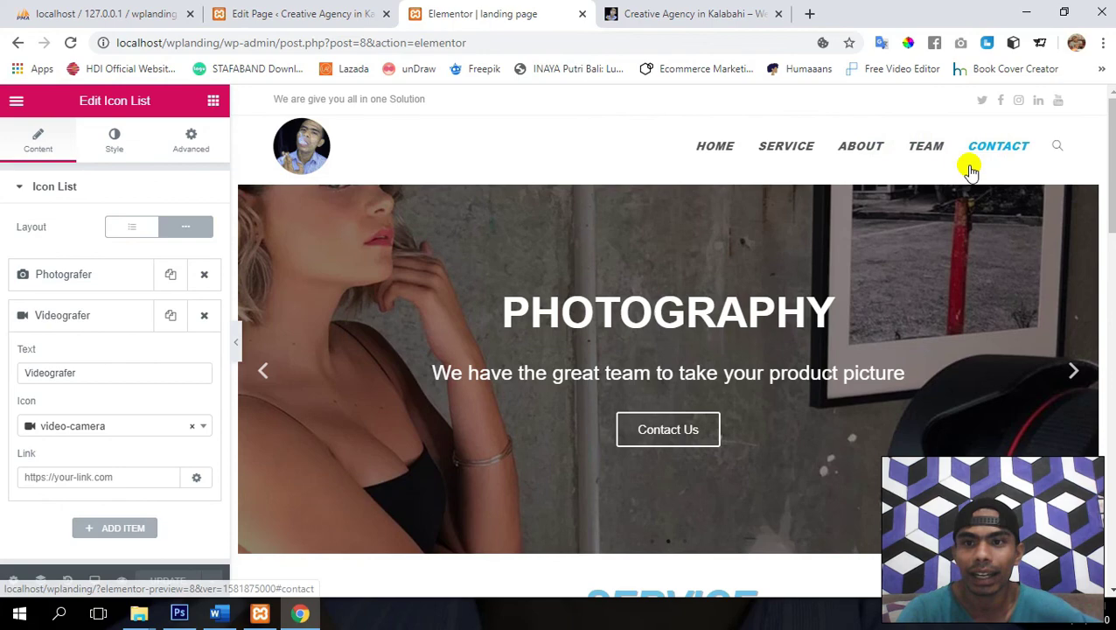
{"action": "scroll", "coordinate": [597, 393], "scroll_direction": "down", "scroll_amount": 7}
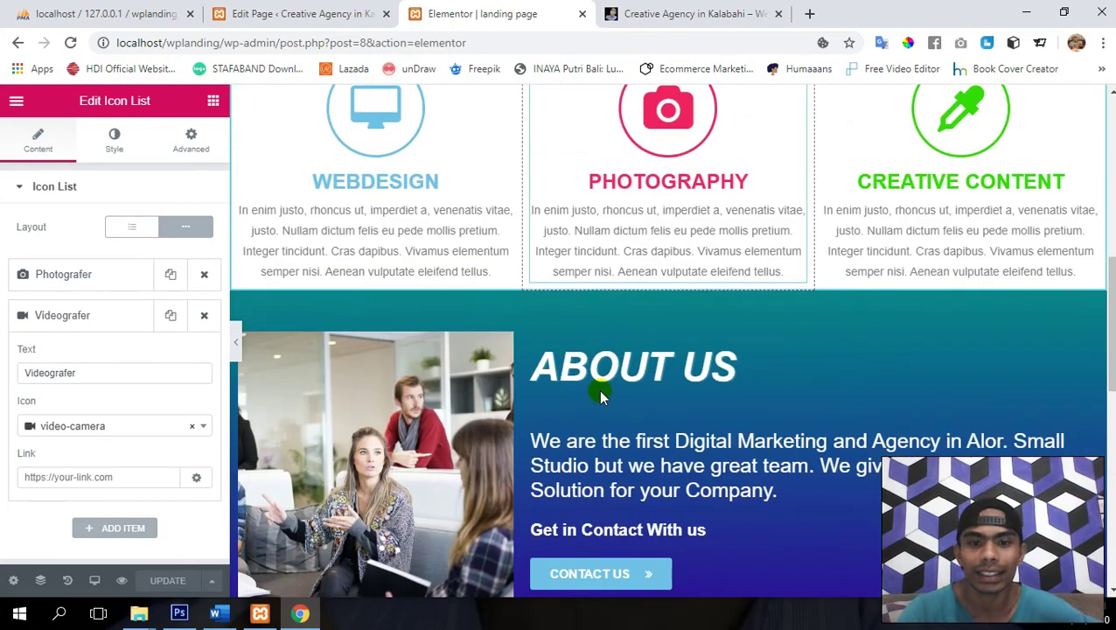
{"action": "scroll", "coordinate": [600, 395], "scroll_direction": "down", "scroll_amount": 1}
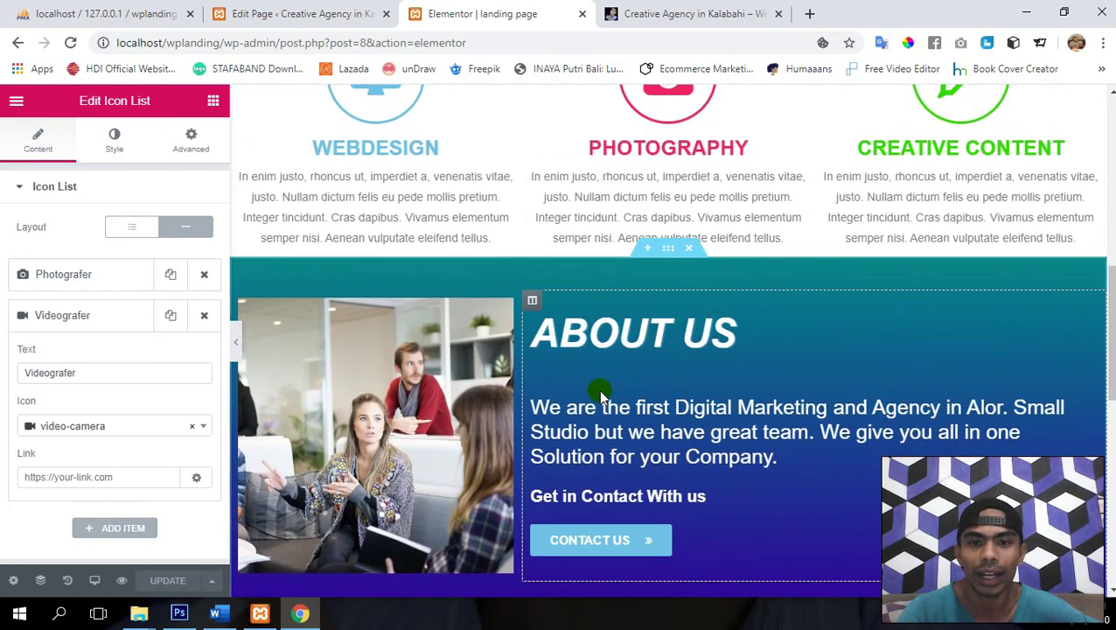
{"action": "left_click", "coordinate": [669, 249]}
{"action": "right_click", "coordinate": [671, 251]}
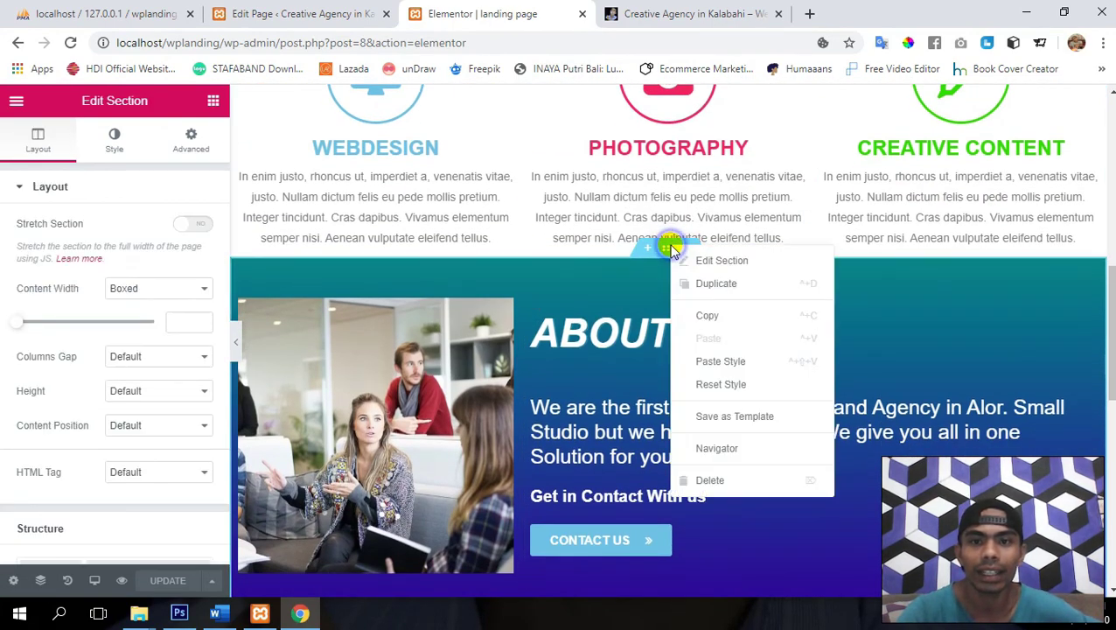
{"action": "left_click", "coordinate": [740, 316]}
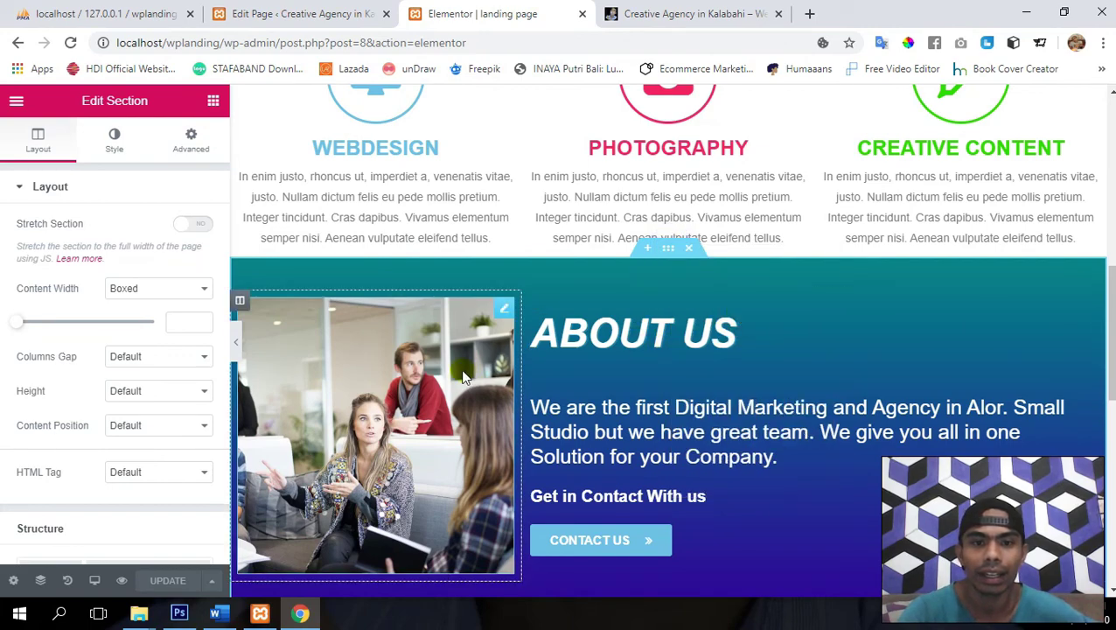
{"action": "scroll", "coordinate": [461, 369], "scroll_direction": "down", "scroll_amount": 10}
{"action": "scroll", "coordinate": [461, 369], "scroll_direction": "up", "scroll_amount": 10}
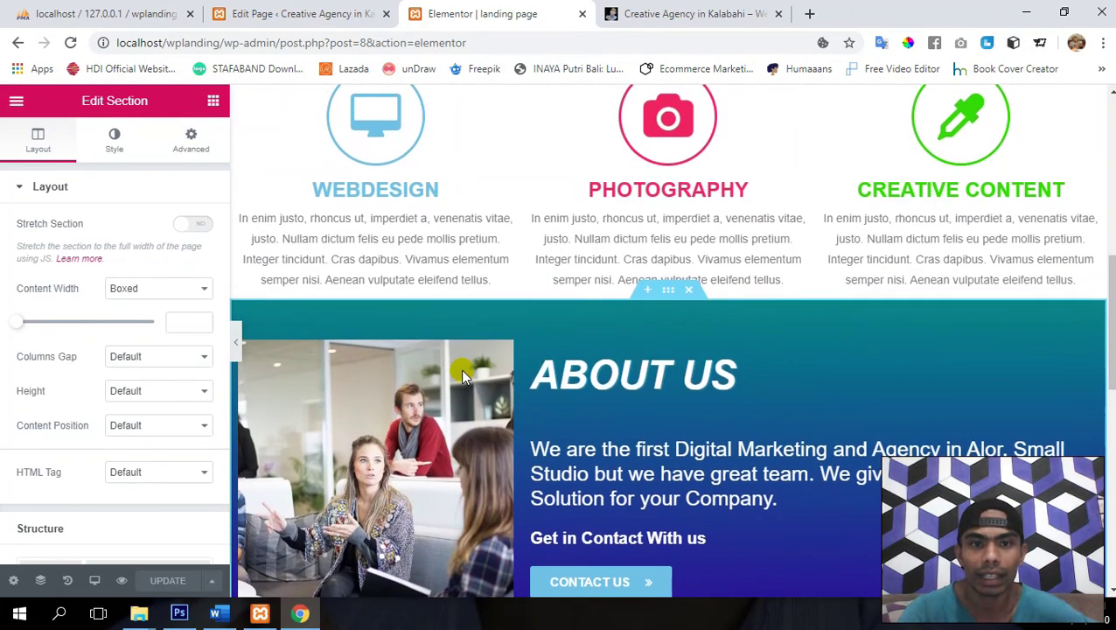
{"action": "right_click", "coordinate": [670, 294]}
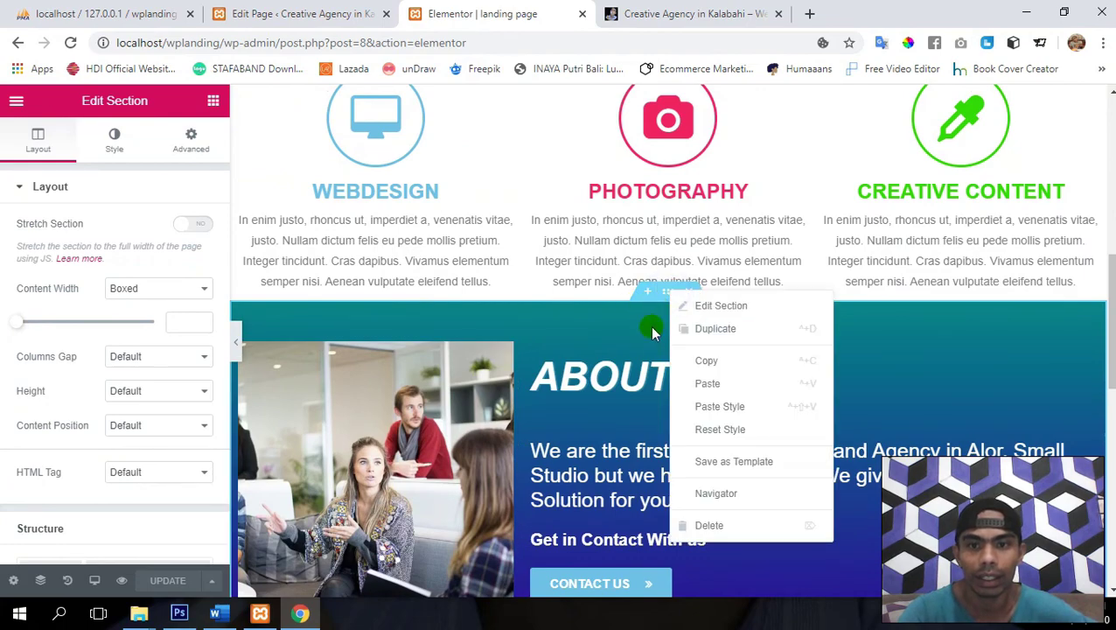
{"action": "left_click", "coordinate": [723, 362]}
- Paste the copied ABOUT US section into the empty area below OUR TEAM
{"action": "scroll", "coordinate": [635, 374], "scroll_direction": "down", "scroll_amount": 10}
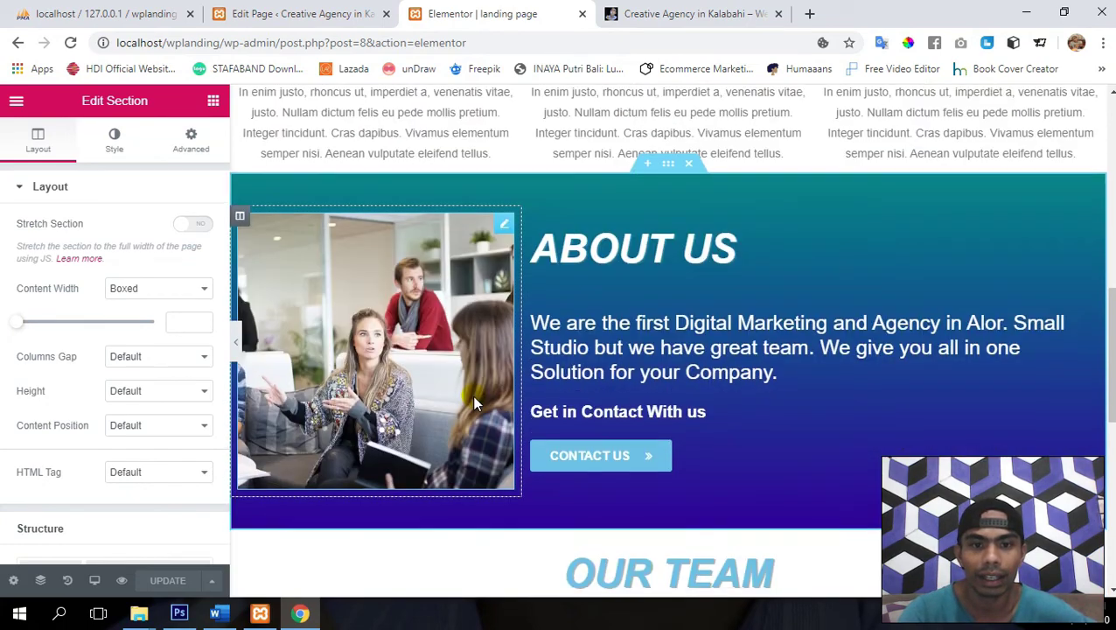
{"action": "right_click", "coordinate": [419, 373]}
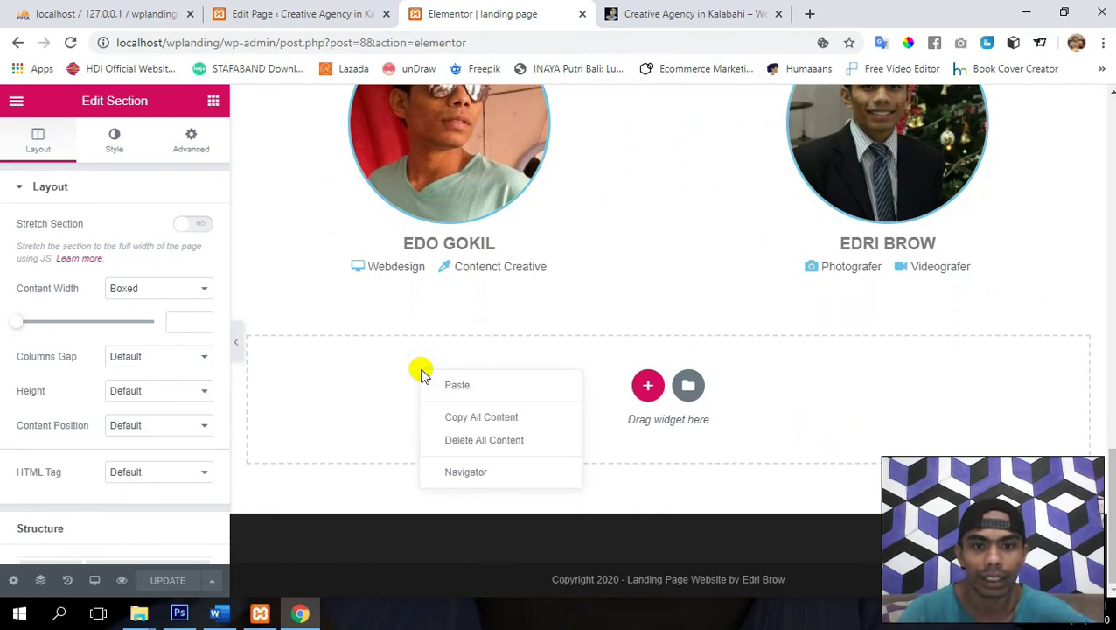
{"action": "left_click", "coordinate": [461, 384]}
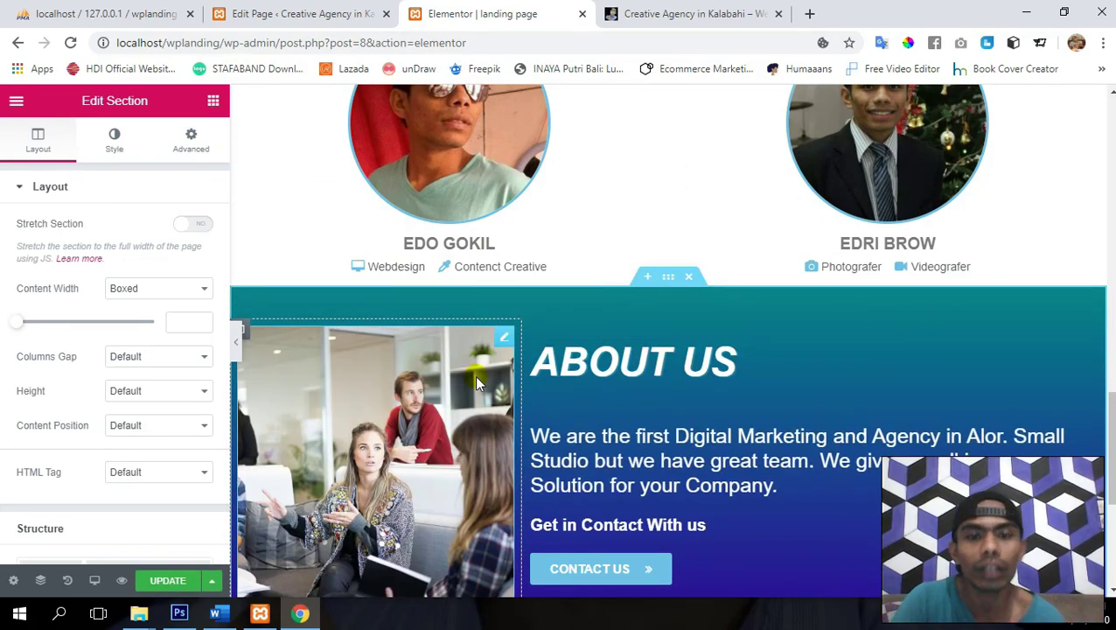
{"action": "scroll", "coordinate": [758, 401], "scroll_direction": "down", "scroll_amount": 2}
{"action": "scroll", "coordinate": [755, 398], "scroll_direction": "up", "scroll_amount": 1}
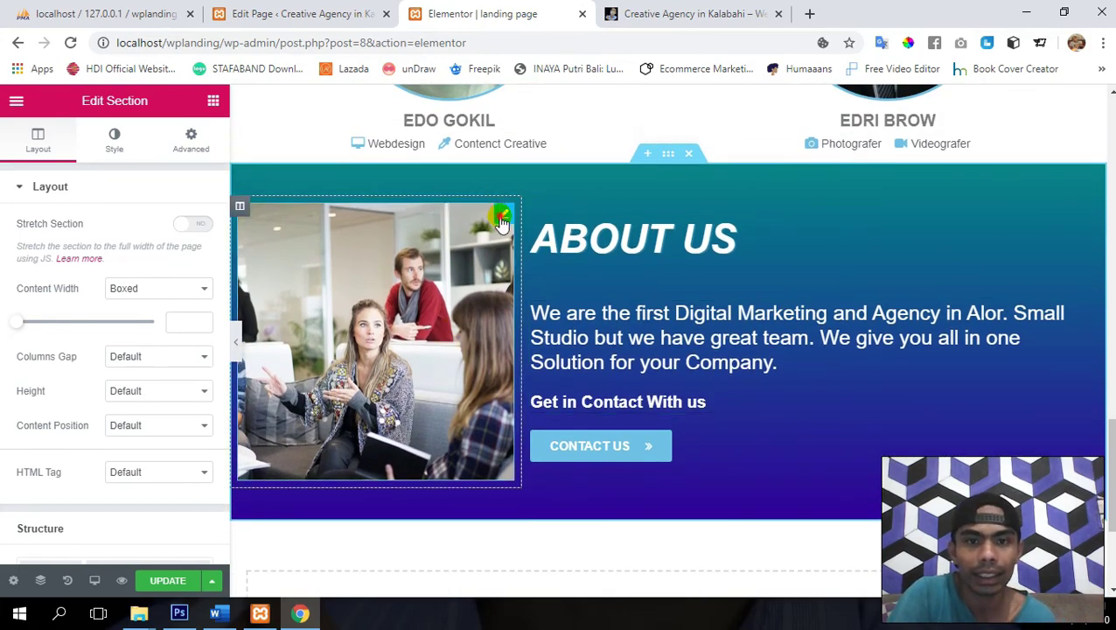
- Delete the copied section's image, paragraph text and Contact Us button widgets
{"action": "left_click", "coordinate": [501, 224]}
{"action": "right_click", "coordinate": [503, 224]}
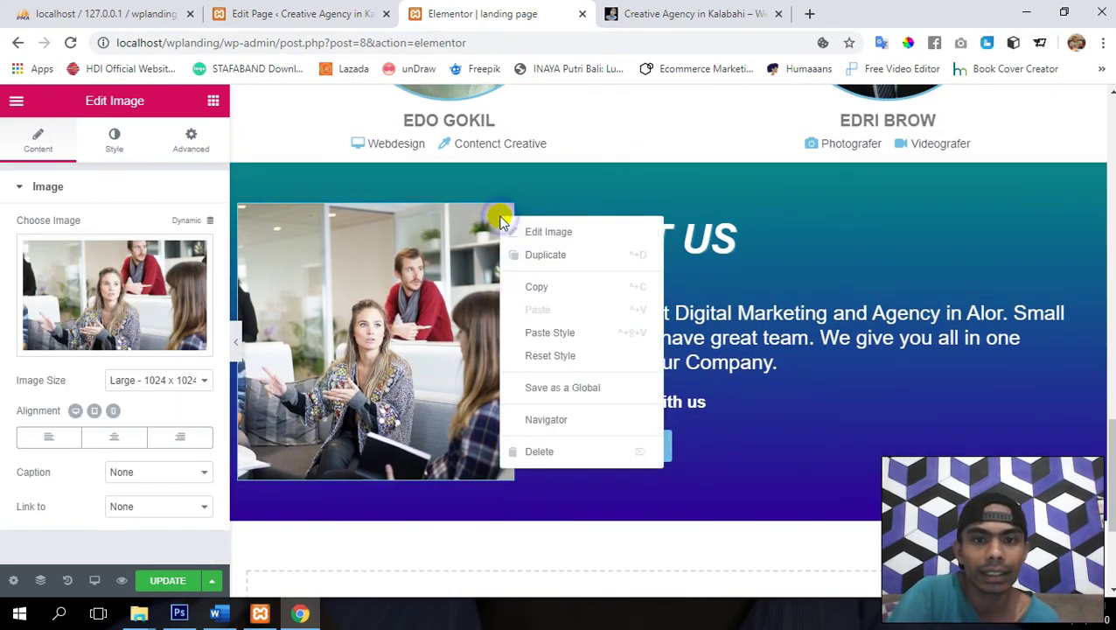
{"action": "left_click", "coordinate": [539, 452]}
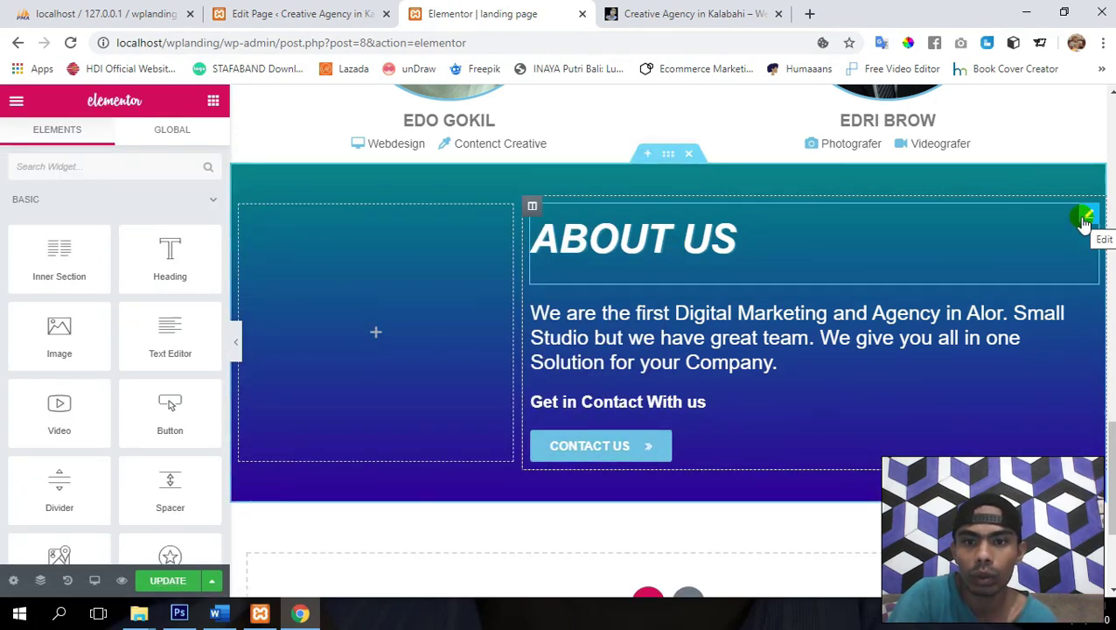
{"action": "right_click", "coordinate": [1085, 225]}
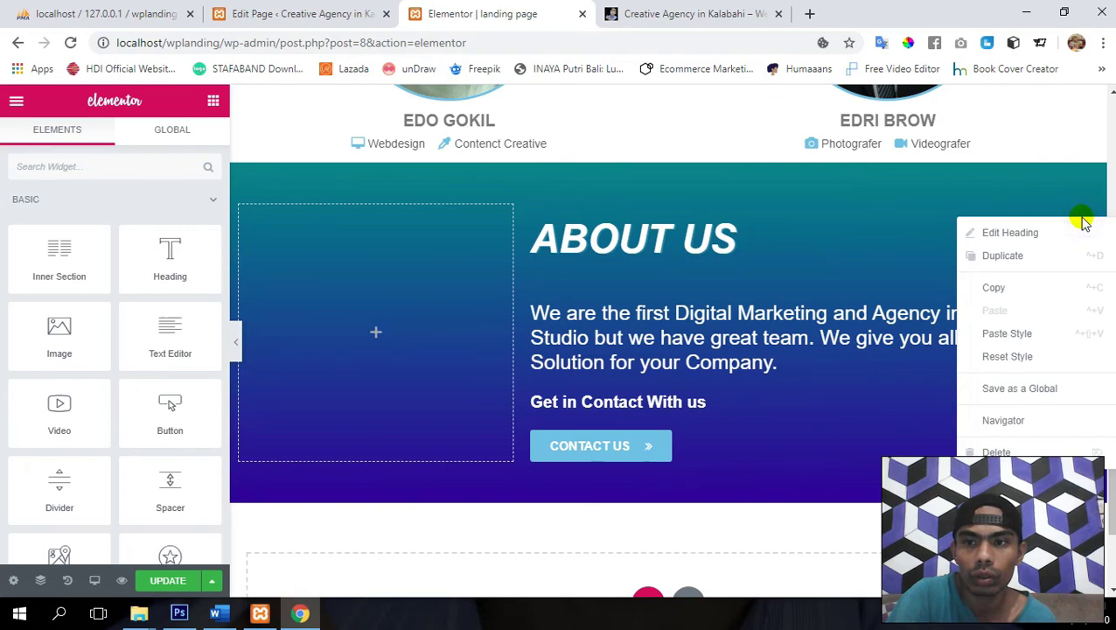
{"action": "left_click", "coordinate": [705, 239]}
{"action": "right_click", "coordinate": [1088, 312]}
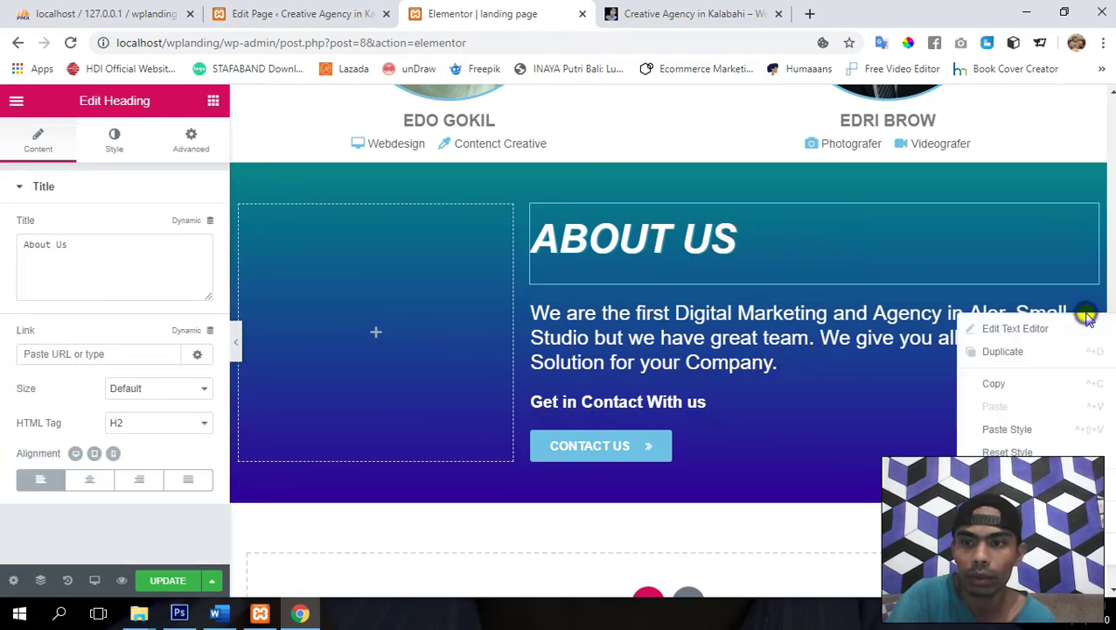
{"action": "left_click", "coordinate": [1006, 516]}
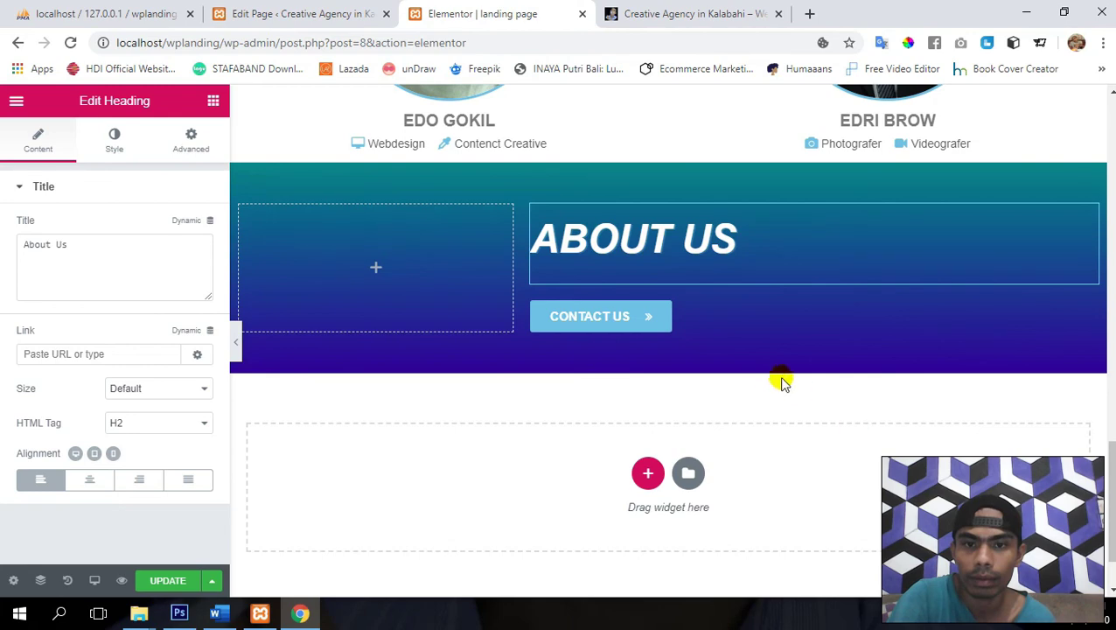
{"action": "right_click", "coordinate": [1085, 309]}
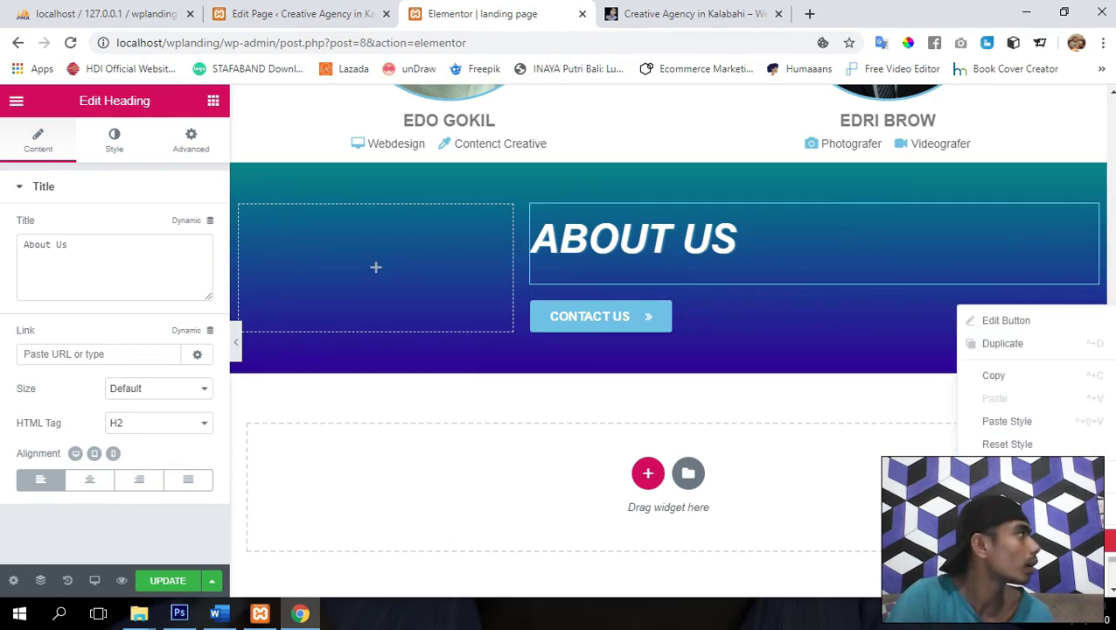
{"action": "left_click", "coordinate": [1005, 475]}
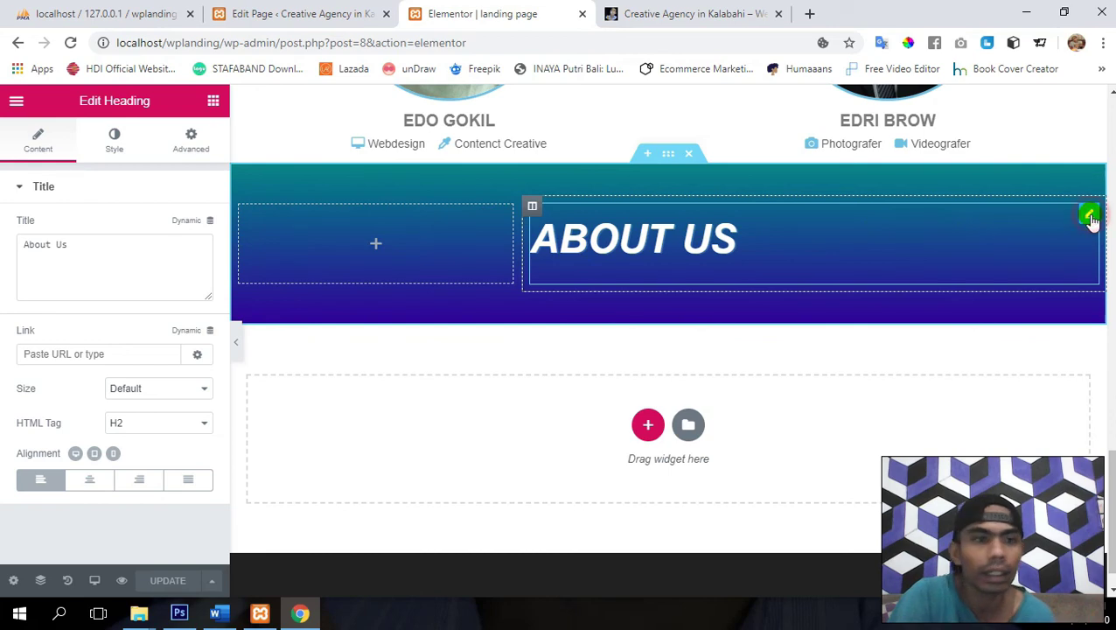
- Retitle the heading 'Contact Us' and save the page
{"action": "triple_click", "coordinate": [82, 255]}
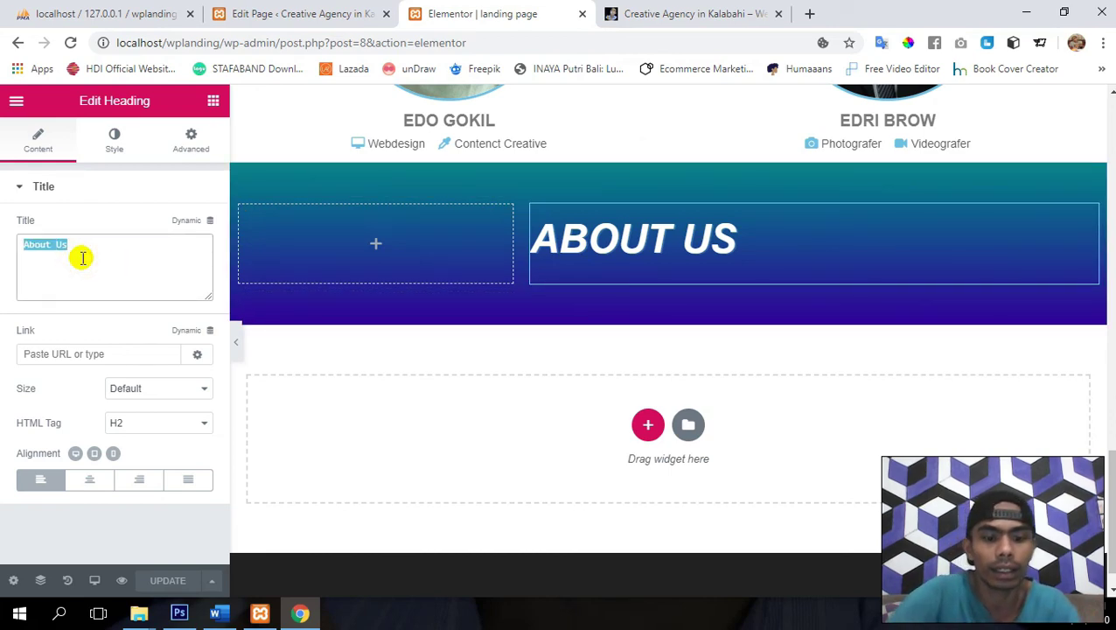
{"action": "type", "text": "Contact"}
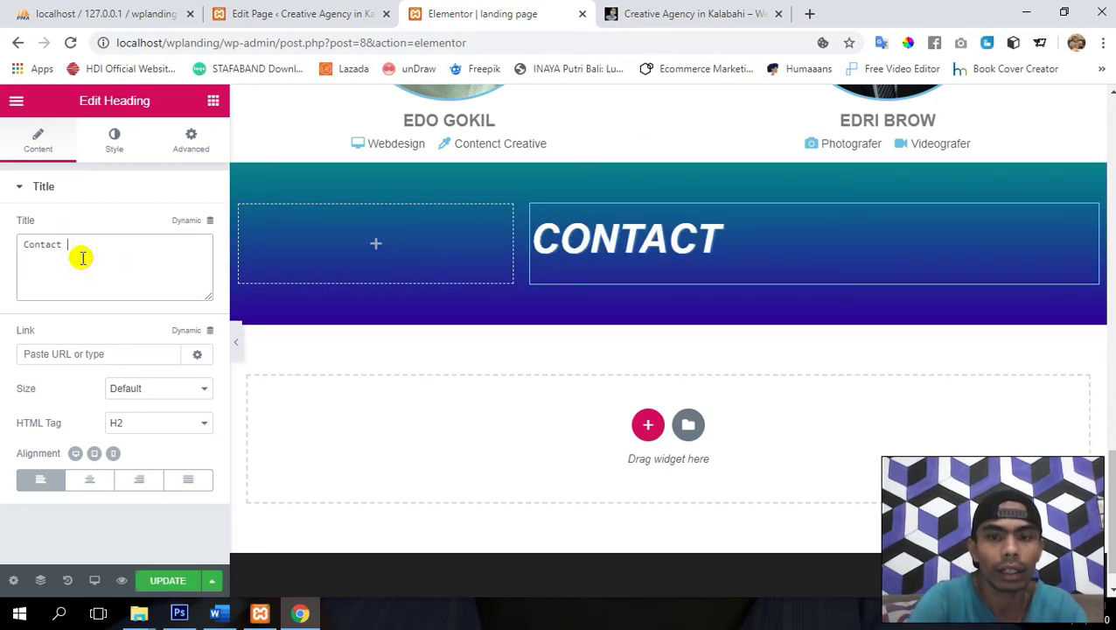
{"action": "type", "text": " Us"}
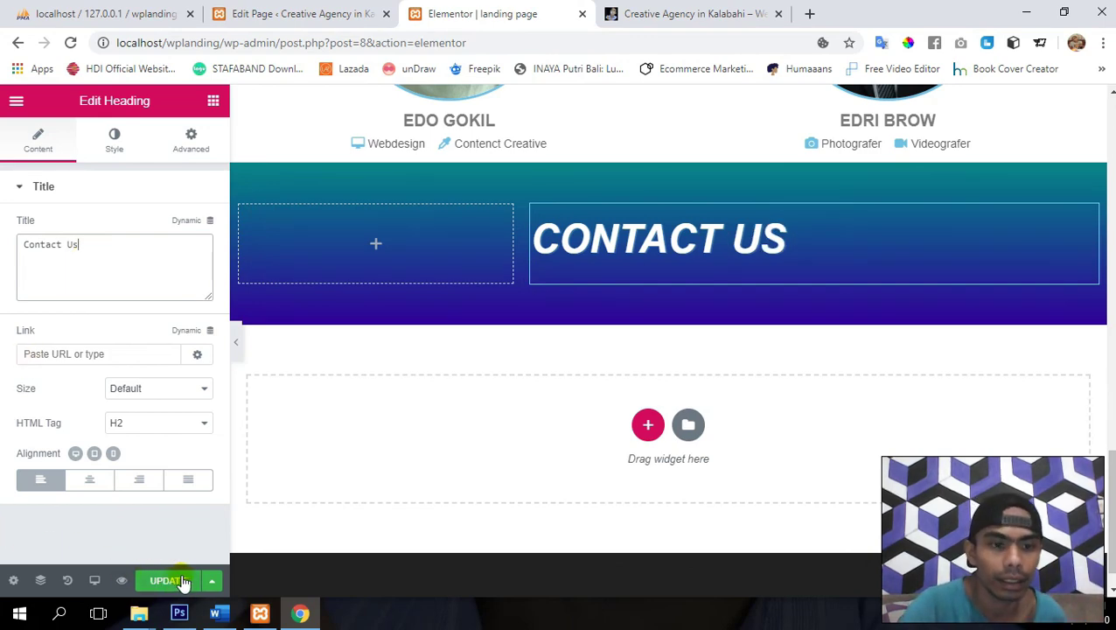
{"action": "left_click", "coordinate": [168, 582]}
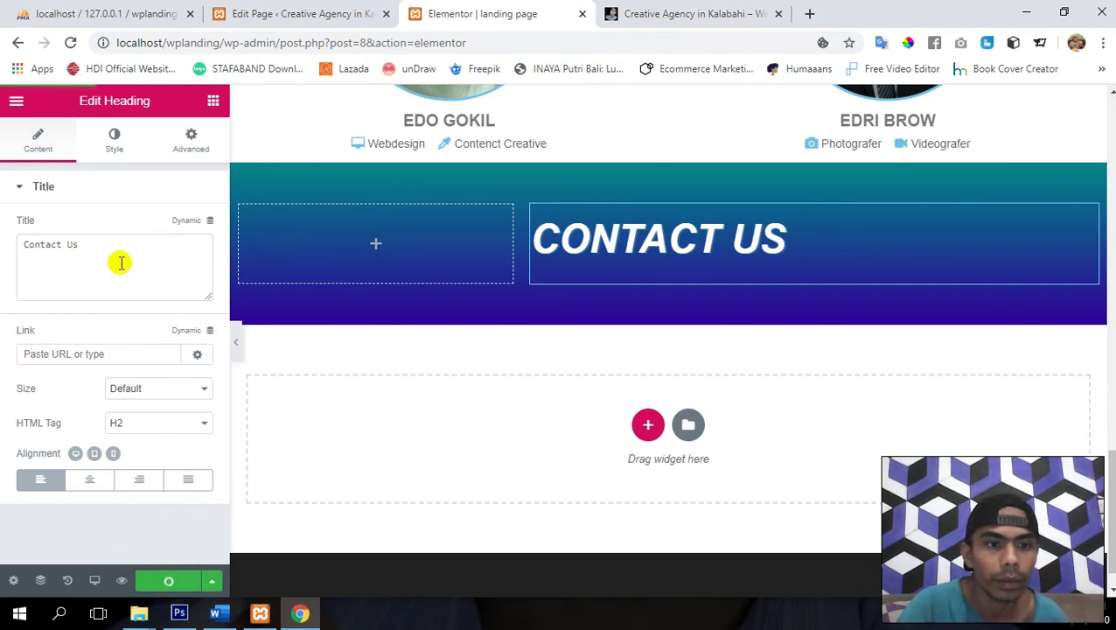
{"action": "left_click", "coordinate": [371, 239]}
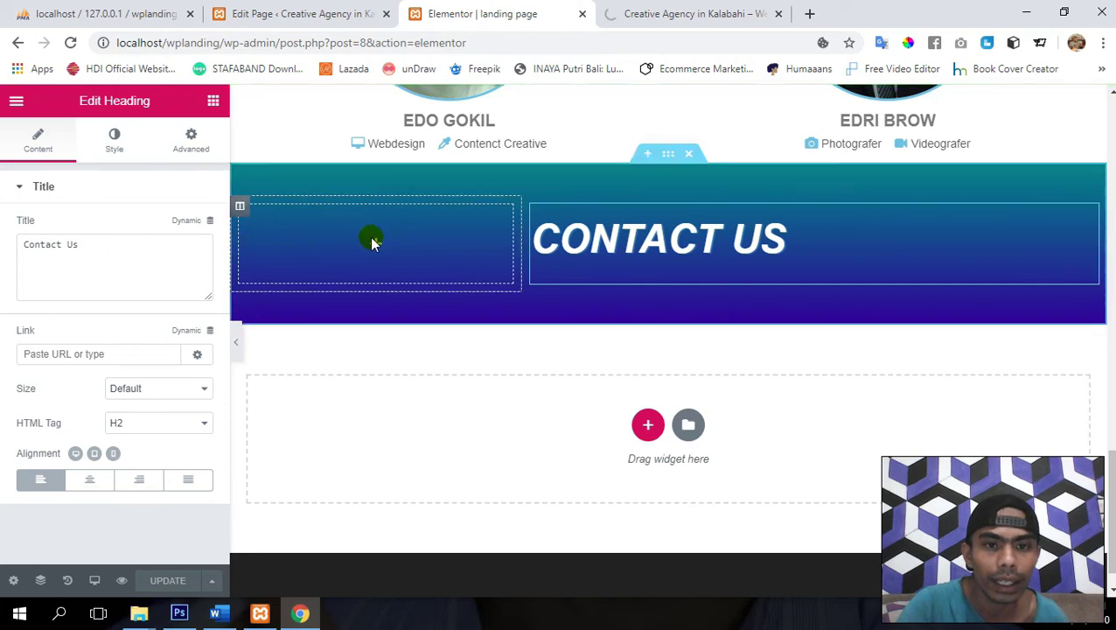
- Add a Form widget to the empty left column and save the page
{"action": "left_click", "coordinate": [212, 101]}
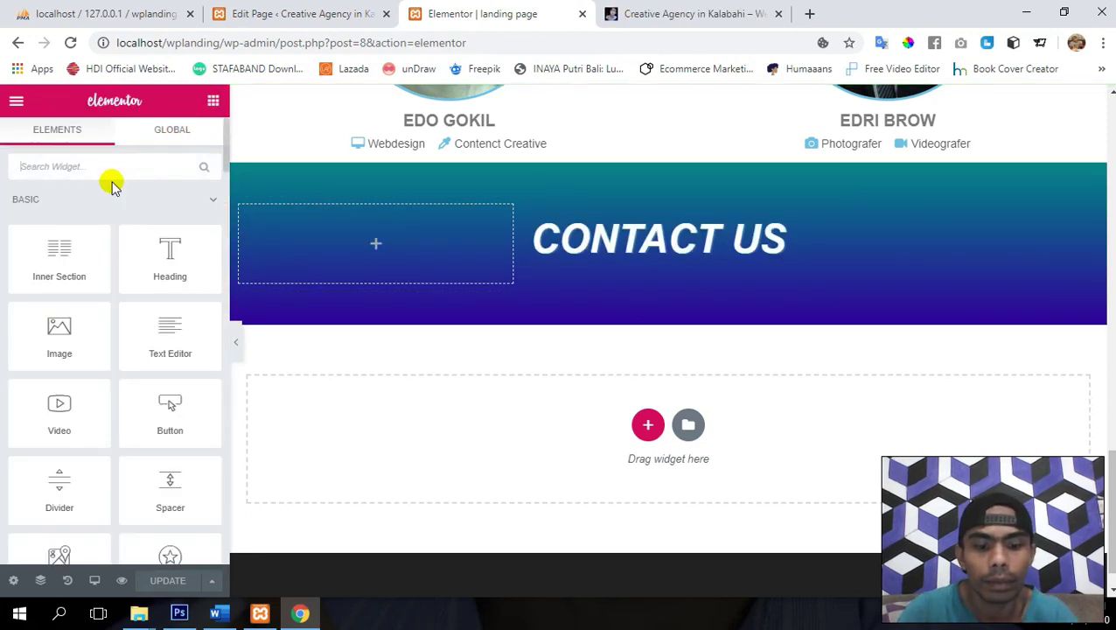
{"action": "type", "text": "for"}
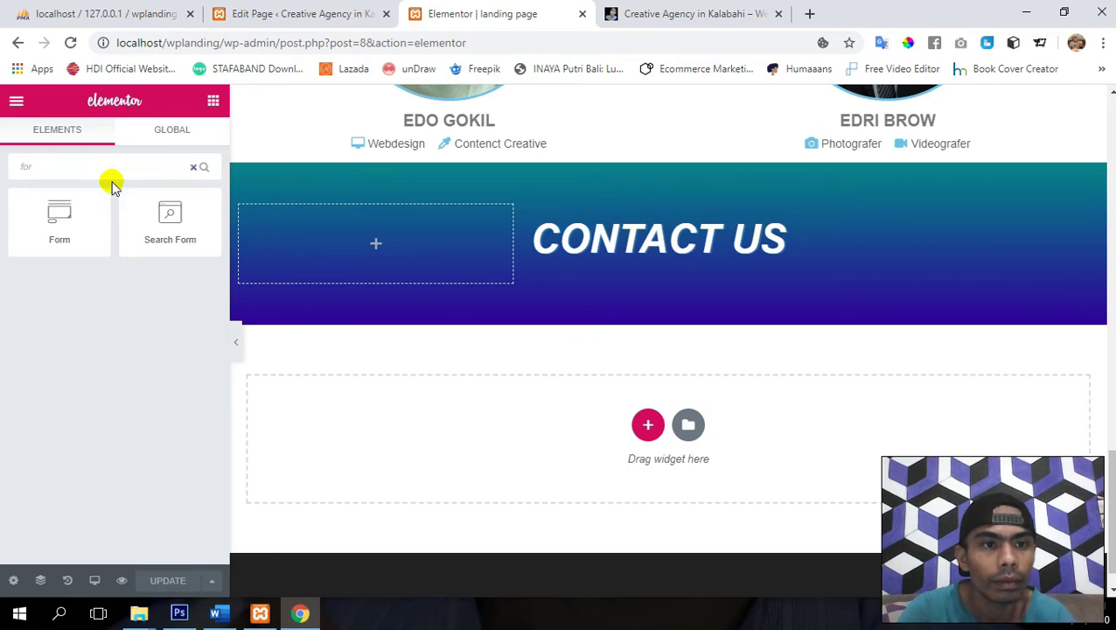
{"action": "left_click_drag", "start_coordinate": [56, 217], "coordinate": [353, 228]}
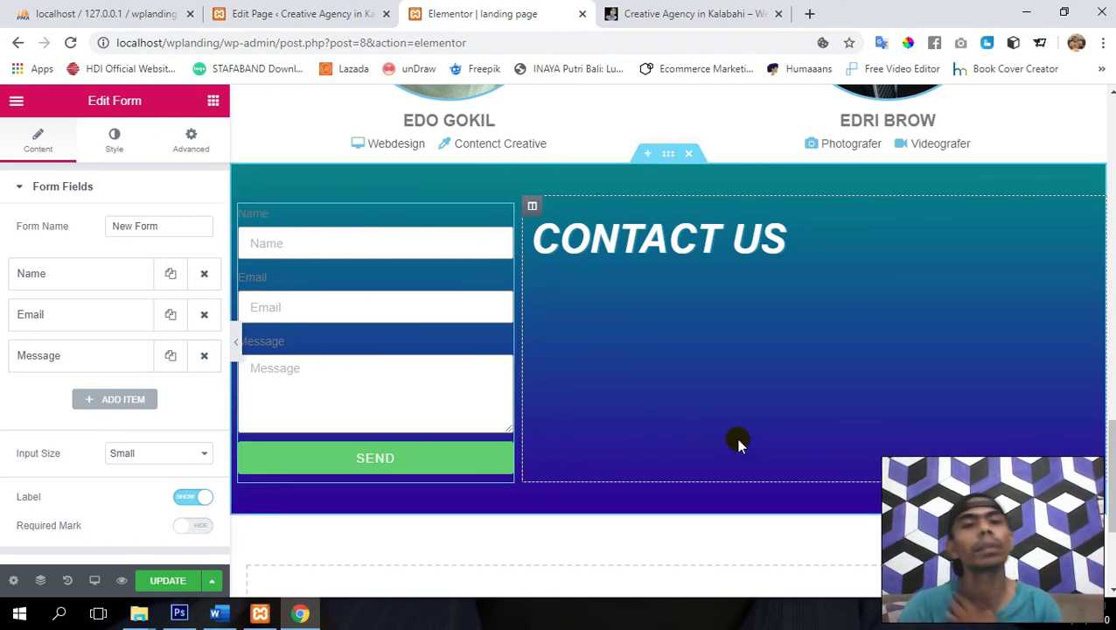
{"action": "left_click", "coordinate": [162, 585]}
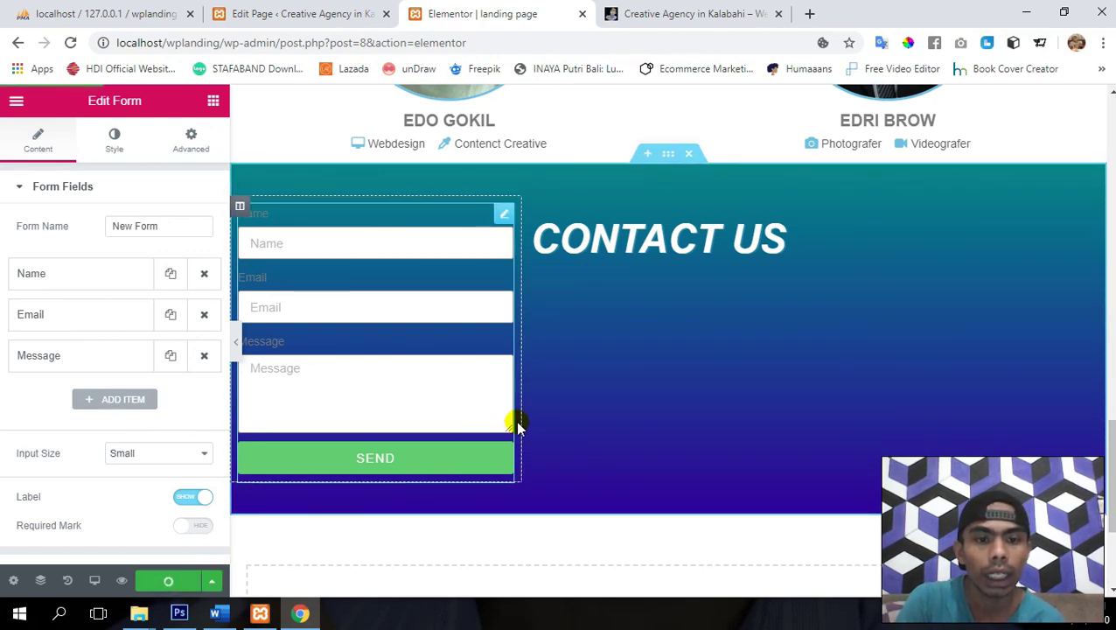
{"action": "left_click", "coordinate": [580, 308]}
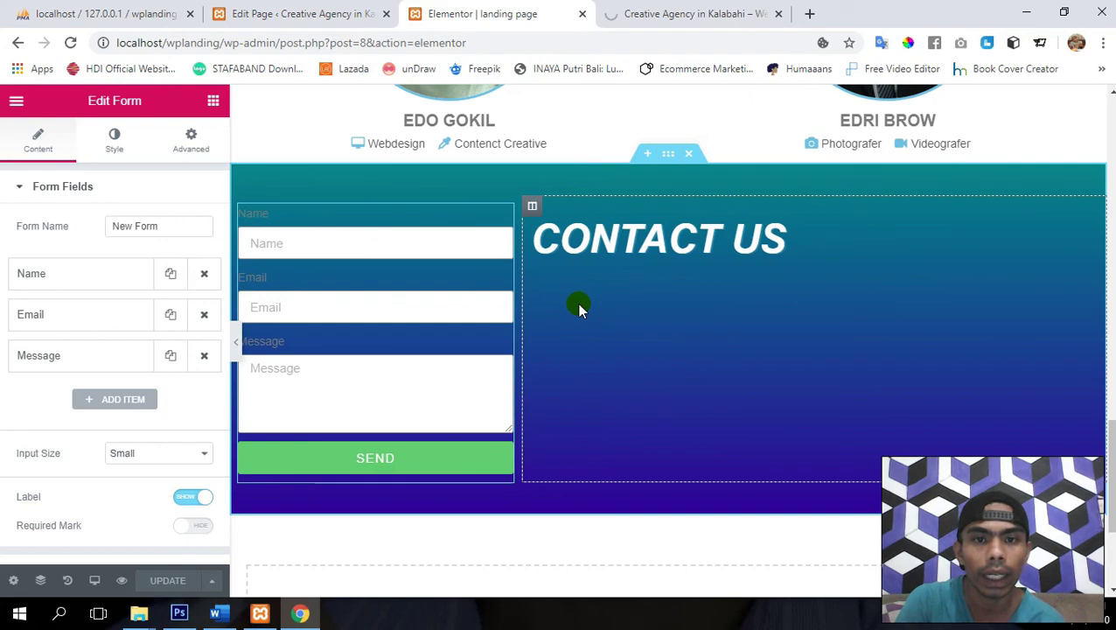
- Add an Icon List widget beneath the CONTACT US heading
{"action": "left_click", "coordinate": [214, 105]}
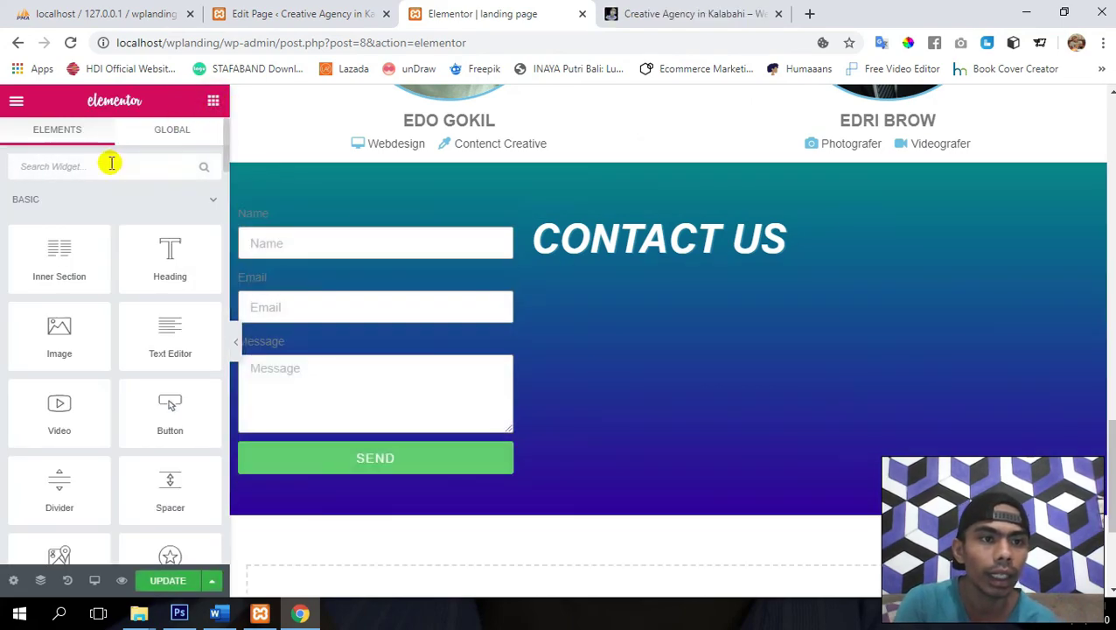
{"action": "left_click", "coordinate": [112, 163]}
{"action": "type", "text": "lis"}
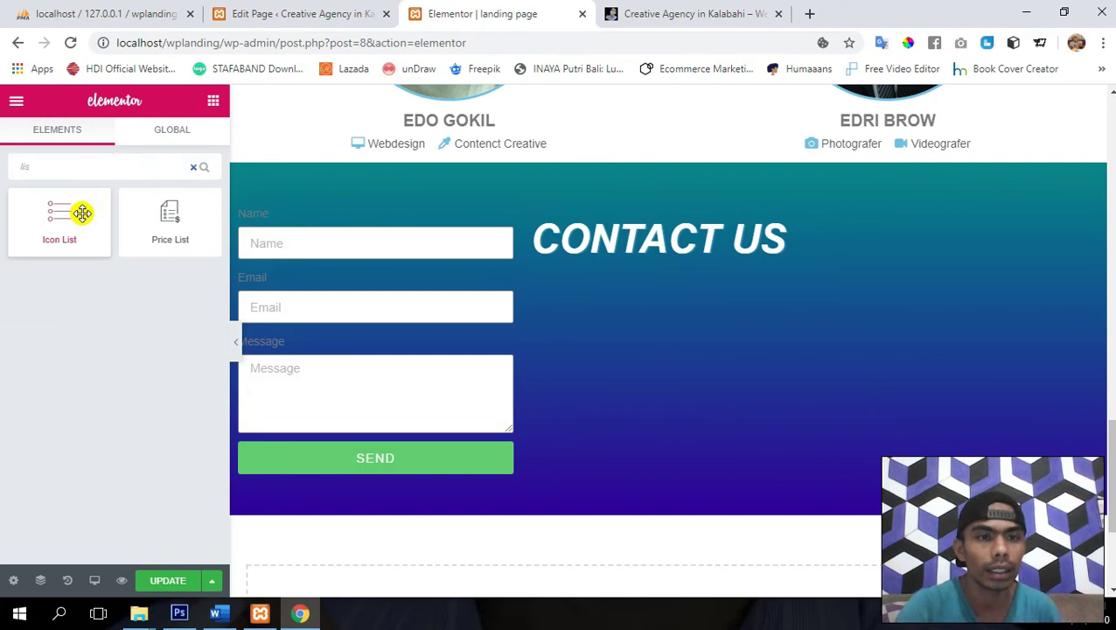
{"action": "left_click_drag", "start_coordinate": [83, 213], "coordinate": [651, 248]}
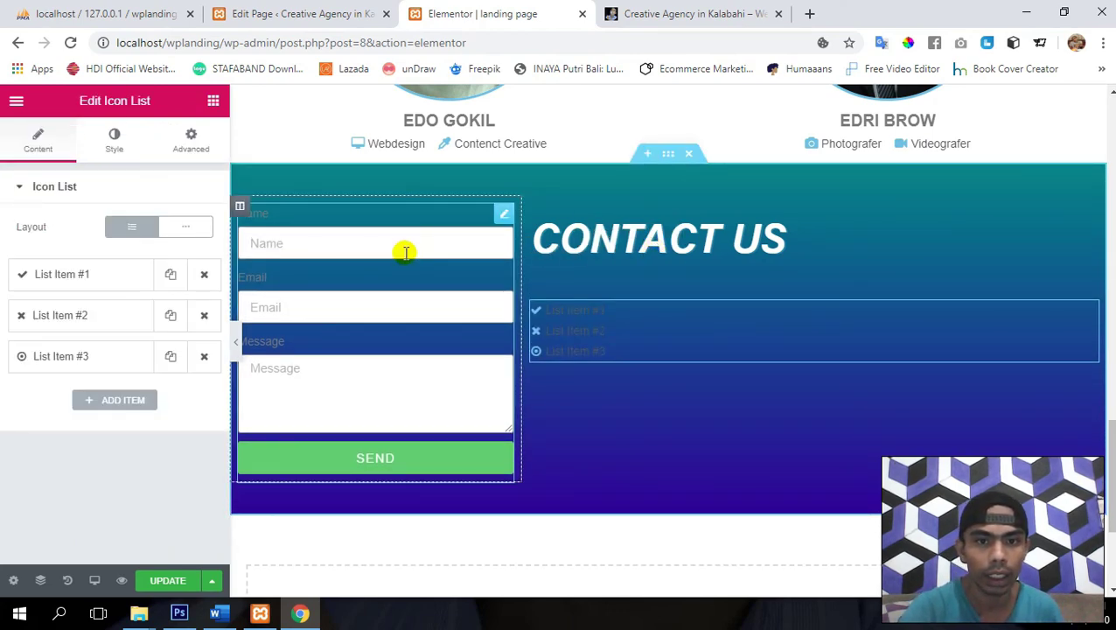
{"action": "left_click", "coordinate": [667, 155]}
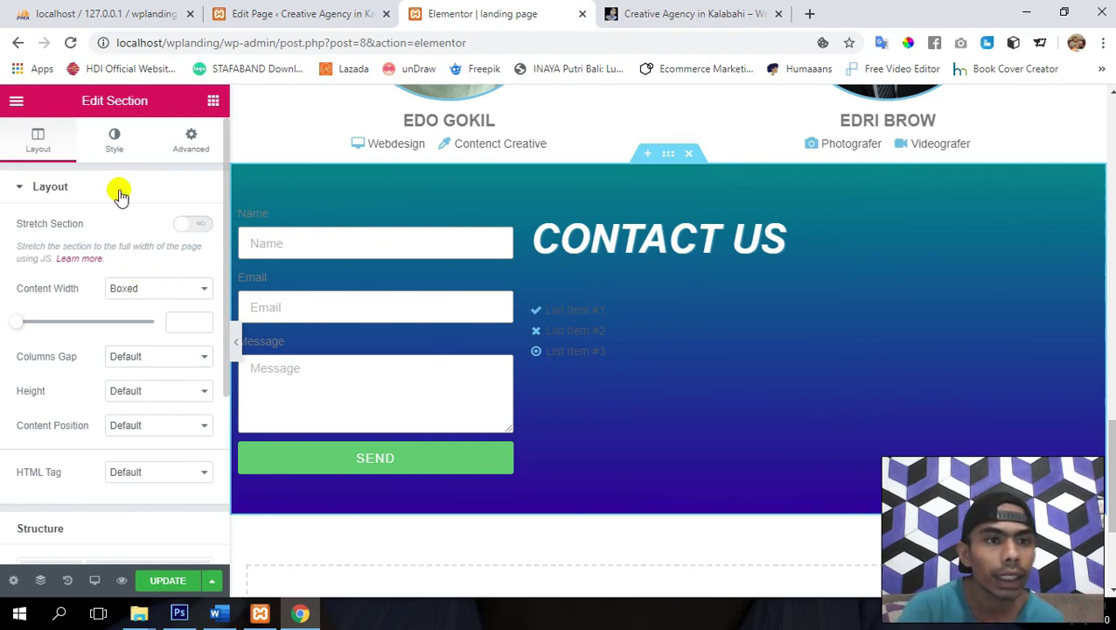
- Upload the About image from the Image folder as the contact section's background
{"action": "left_click", "coordinate": [112, 142]}
{"action": "left_click", "coordinate": [122, 189]}
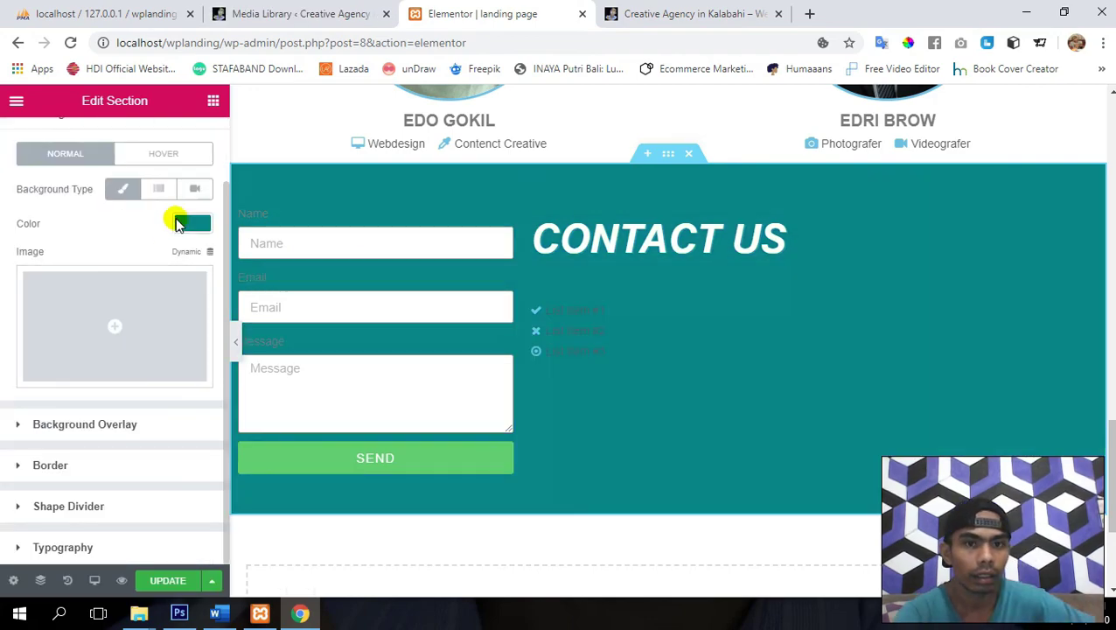
{"action": "left_click", "coordinate": [112, 300]}
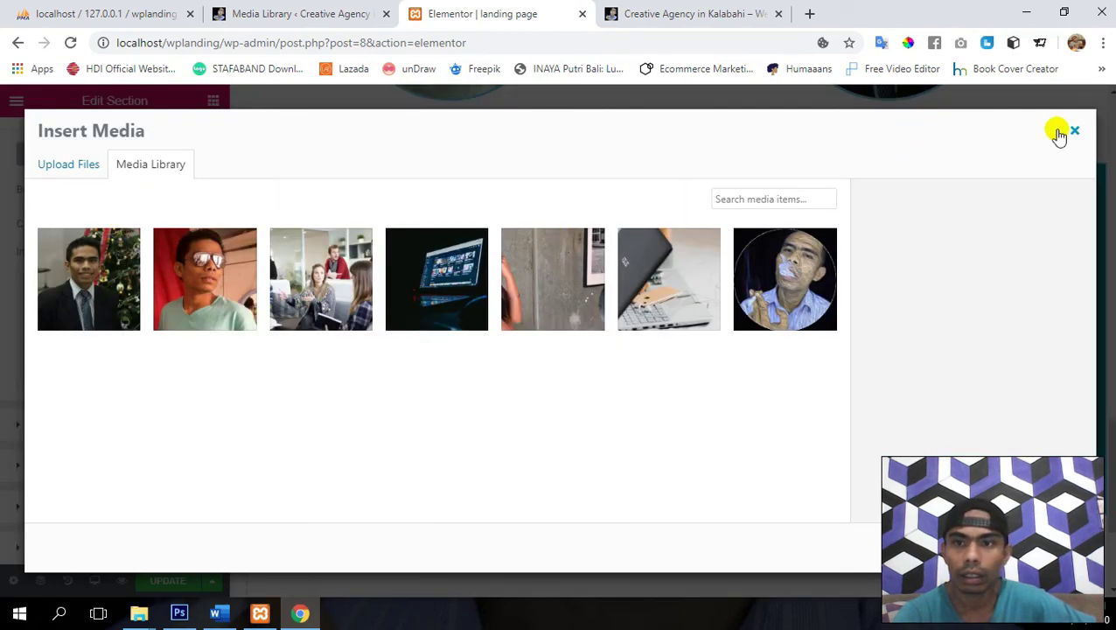
{"action": "left_click", "coordinate": [79, 164]}
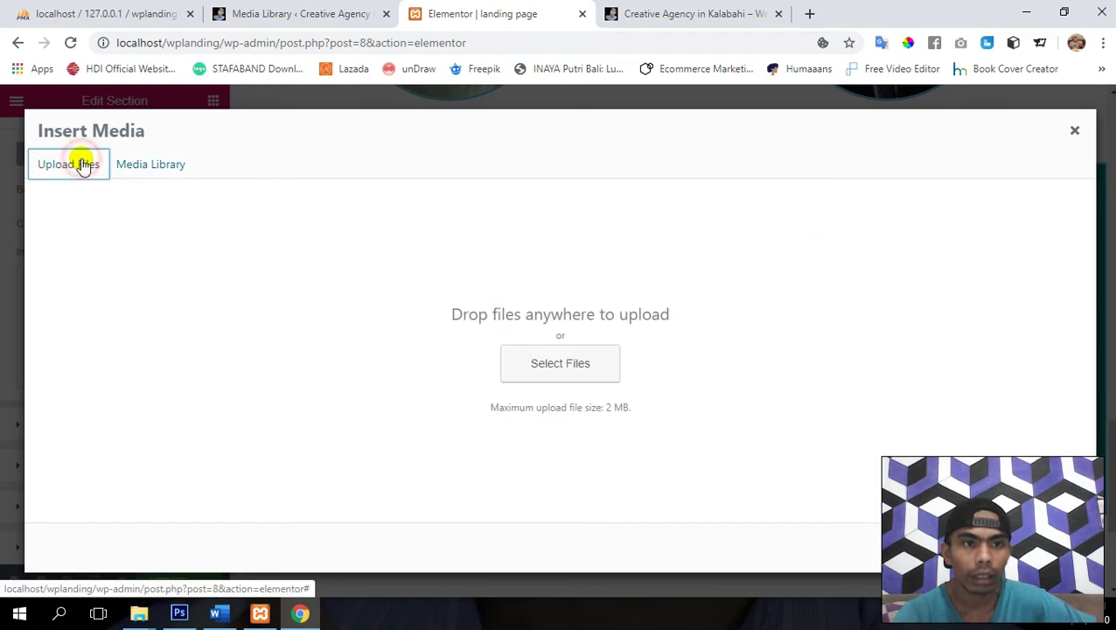
{"action": "left_click", "coordinate": [523, 373]}
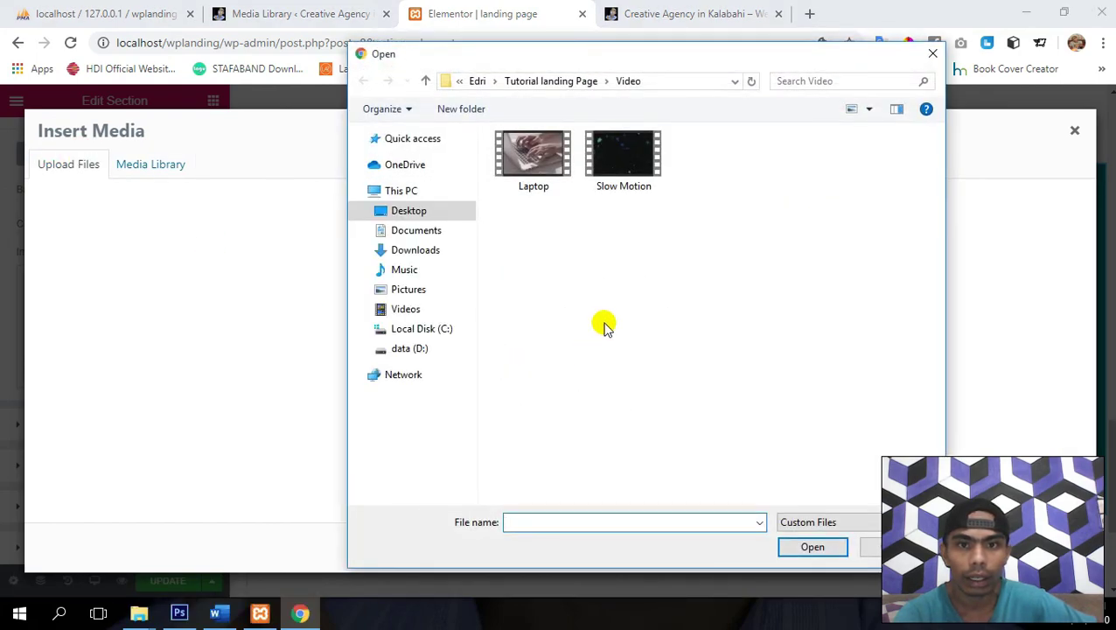
{"action": "key", "text": "alt+Up"}
{"action": "key", "text": "Left"}
{"action": "key", "text": "Left"}
{"action": "key", "text": "Return"}
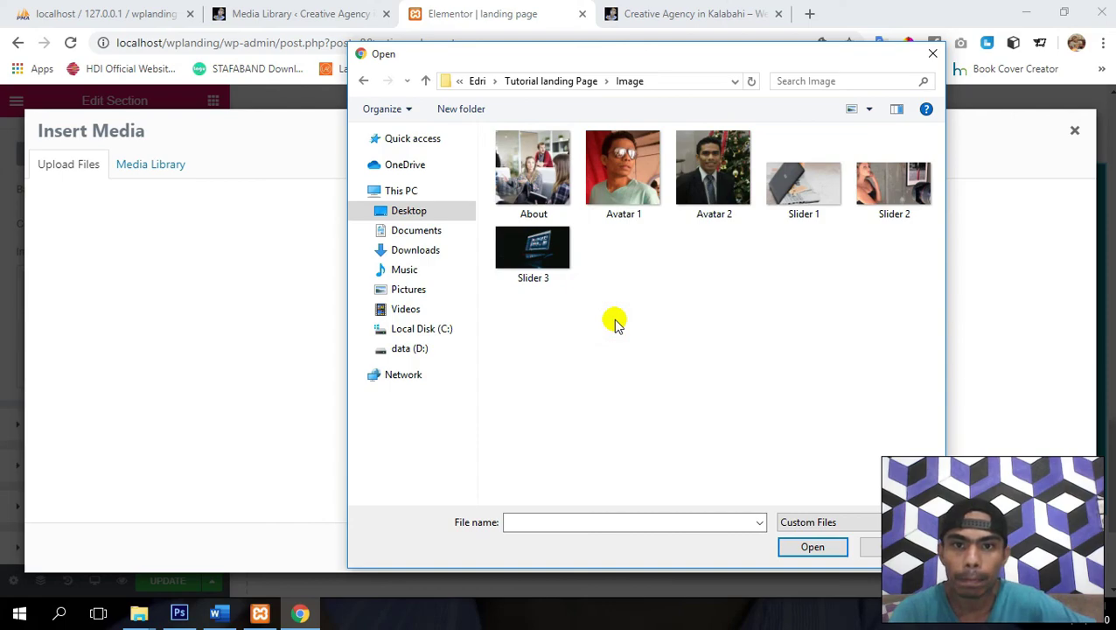
{"action": "key", "text": "Right"}
{"action": "key", "text": "Right"}
{"action": "key", "text": "Left"}
{"action": "key", "text": "Left"}
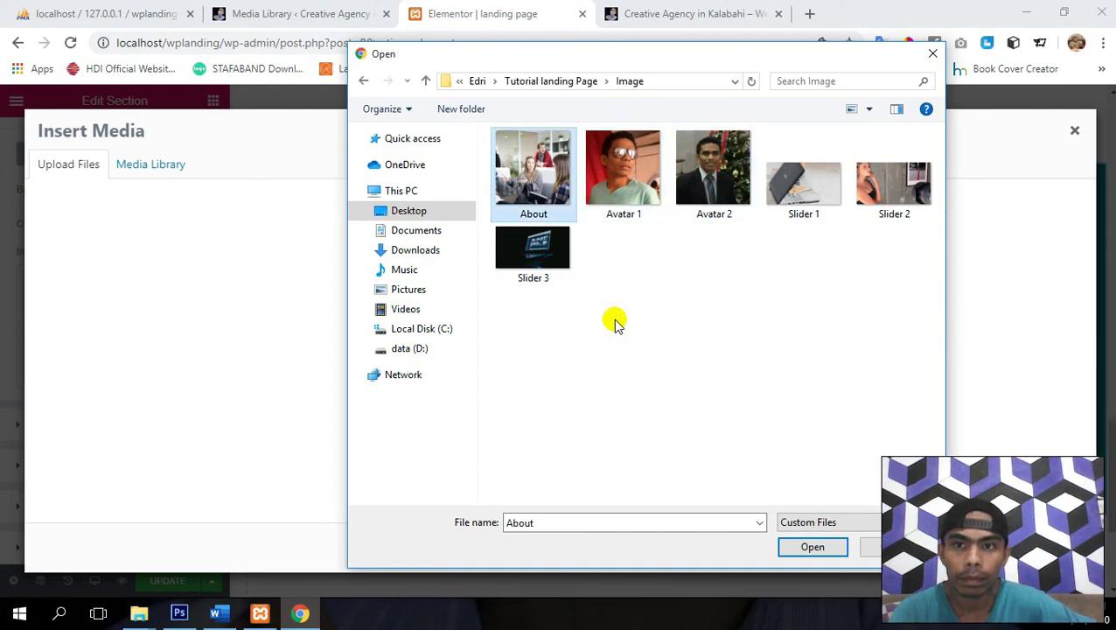
{"action": "key", "text": "Return"}
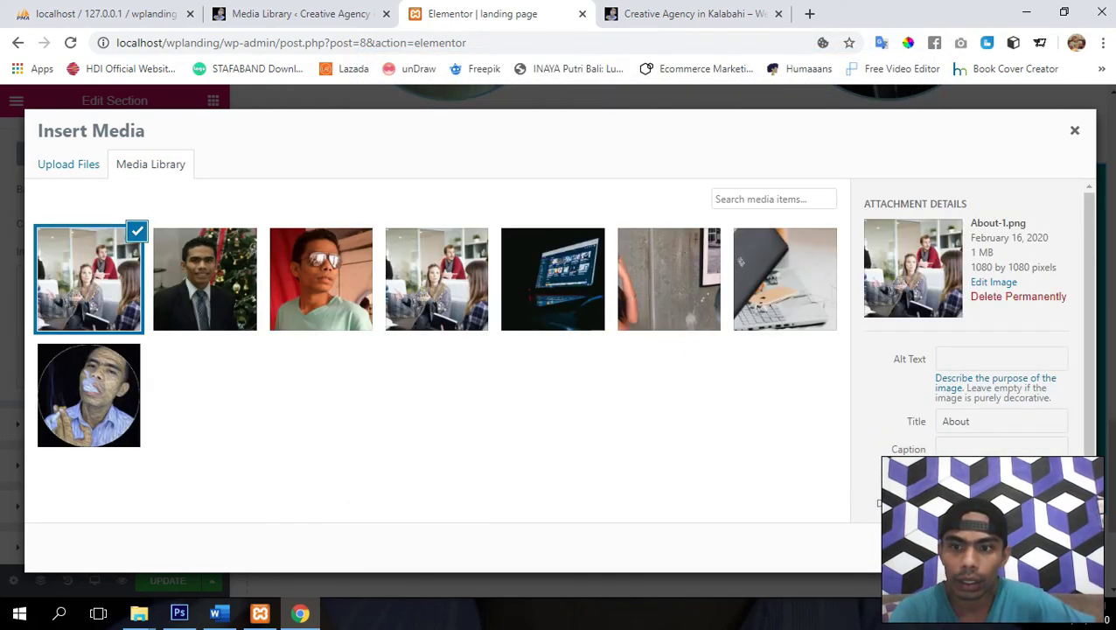
{"action": "left_click", "coordinate": [1041, 548]}
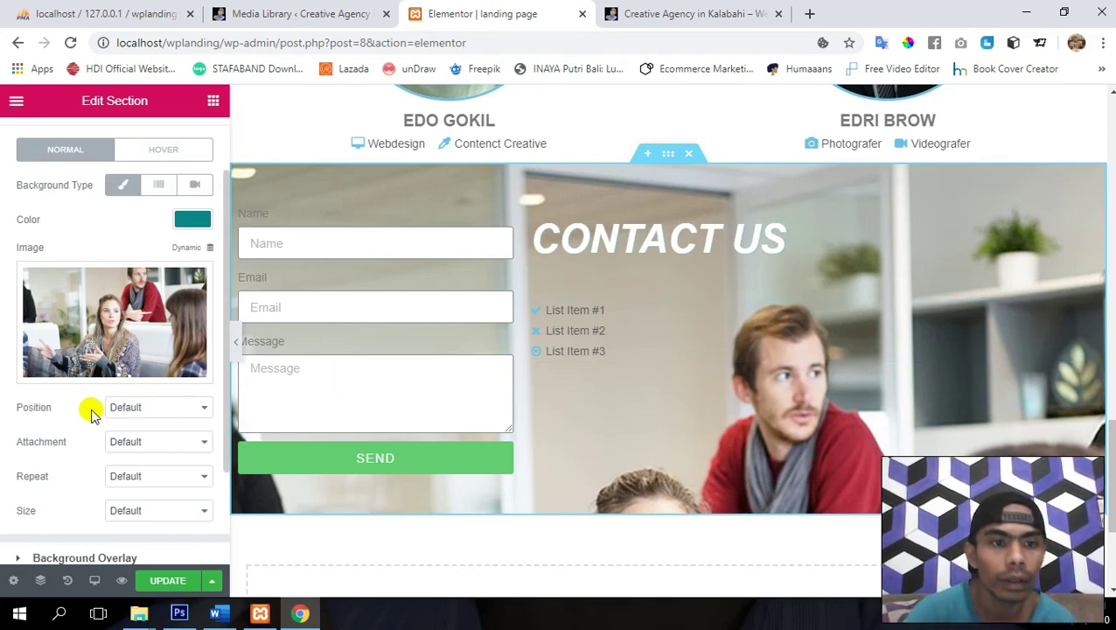
- Set the background image position to Center Center and size to Cover
{"action": "left_click", "coordinate": [128, 408]}
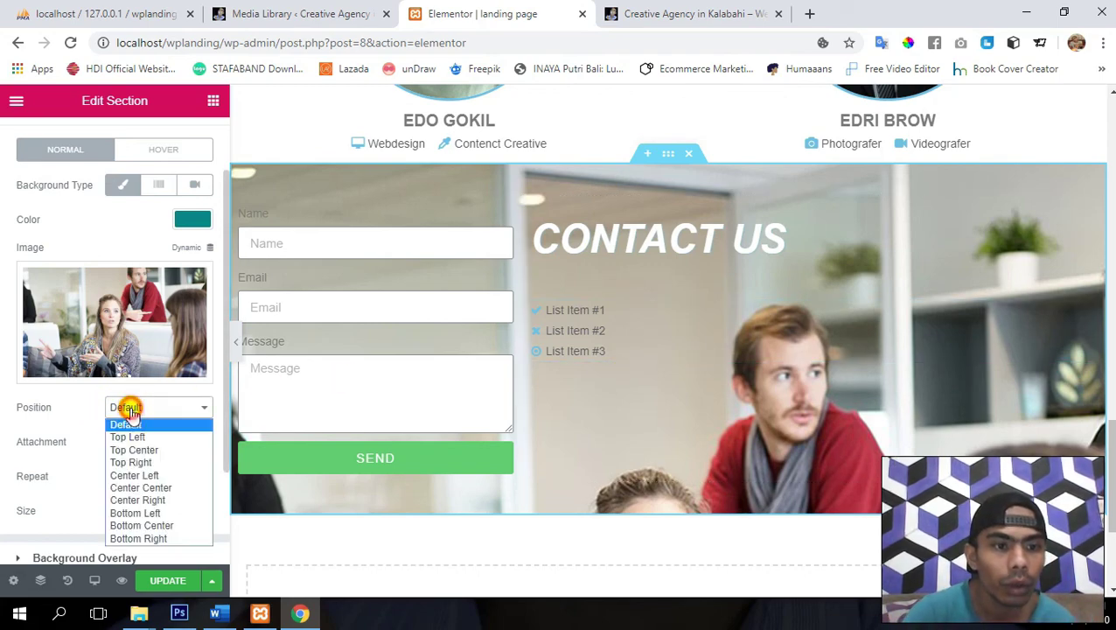
{"action": "left_click", "coordinate": [147, 488]}
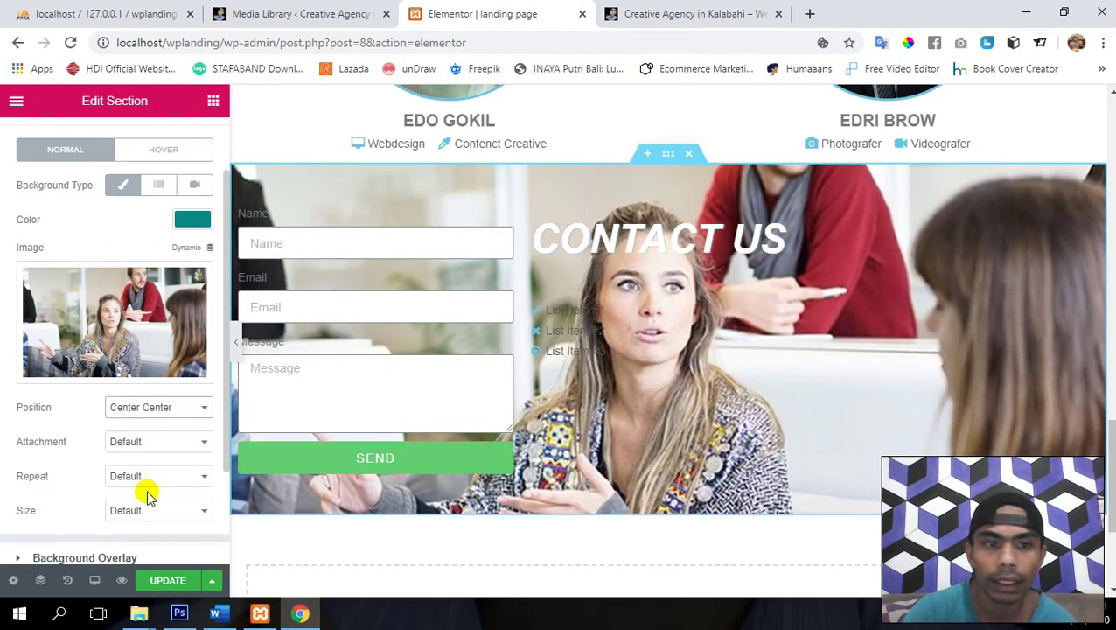
{"action": "scroll", "coordinate": [38, 464], "scroll_direction": "down", "scroll_amount": 3}
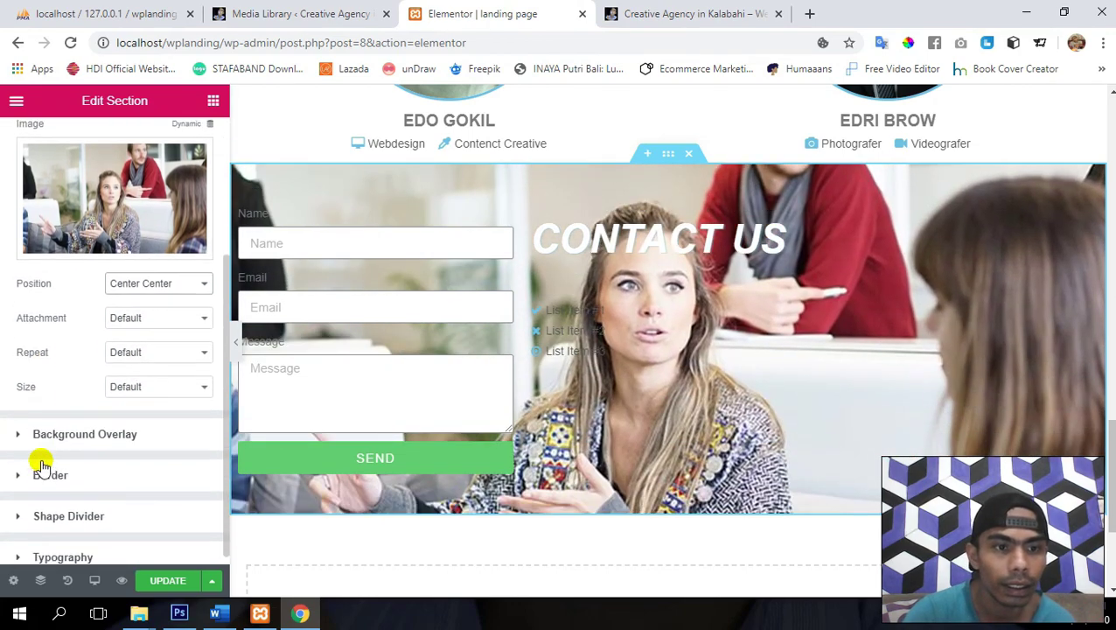
{"action": "left_click", "coordinate": [123, 323]}
{"action": "left_click", "coordinate": [124, 329]}
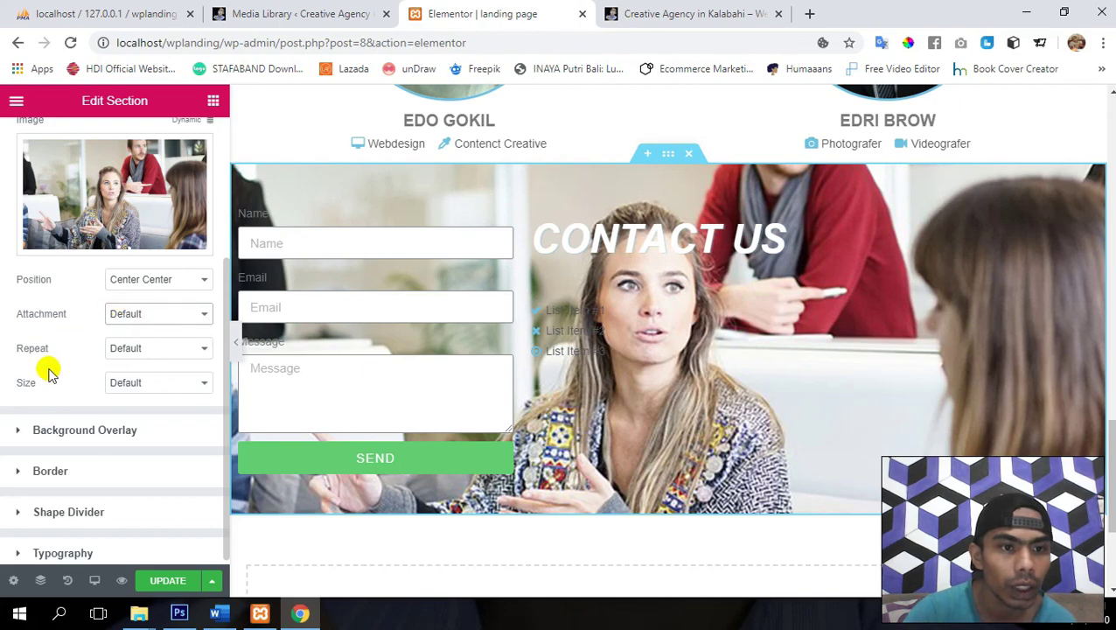
{"action": "left_click", "coordinate": [127, 381]}
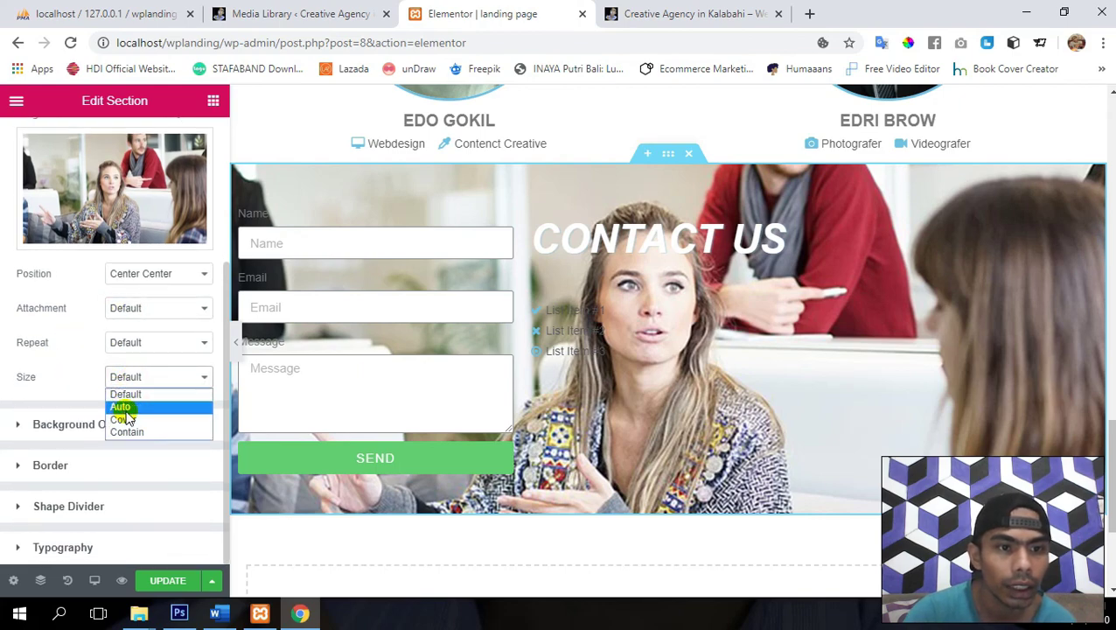
{"action": "left_click", "coordinate": [136, 419]}
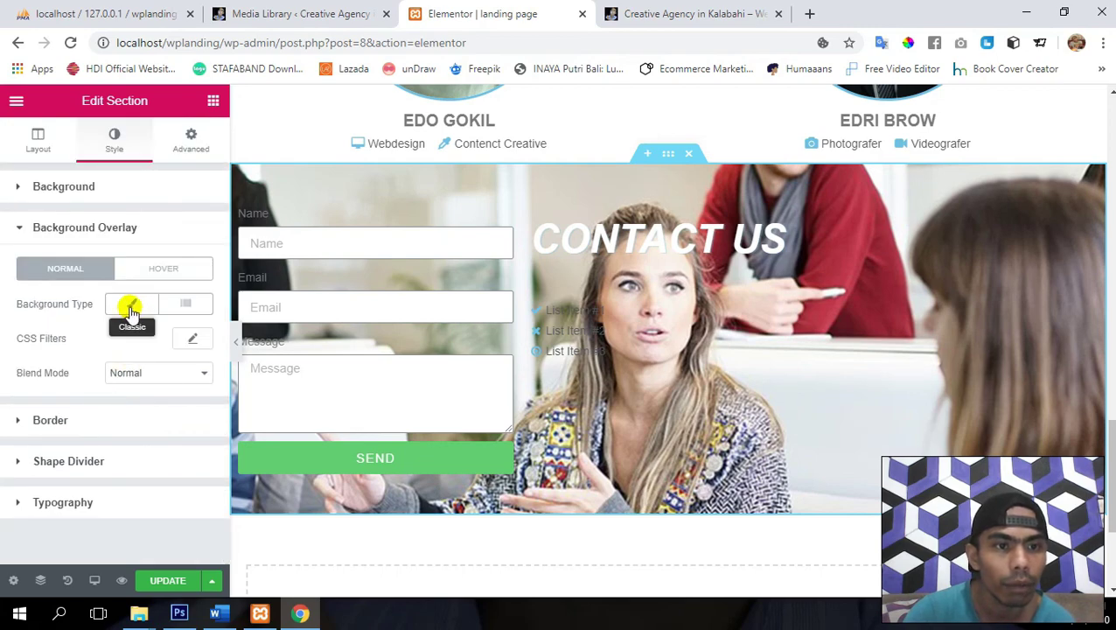
- Add a black Classic background overlay at 0.81 opacity and save the page
{"action": "left_click", "coordinate": [130, 308]}
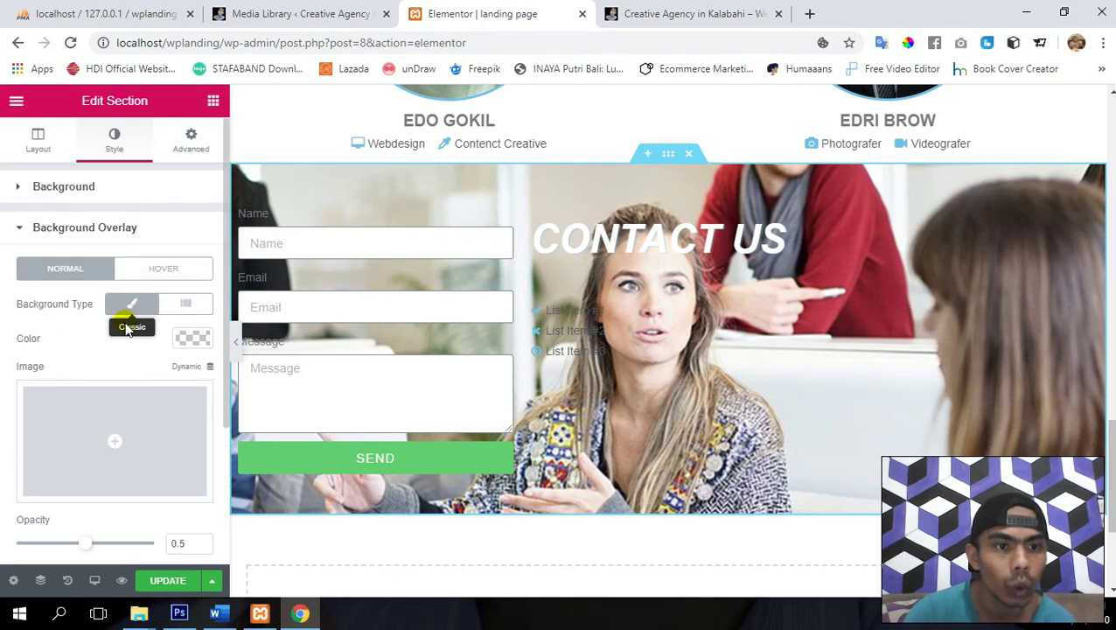
{"action": "left_click", "coordinate": [195, 339]}
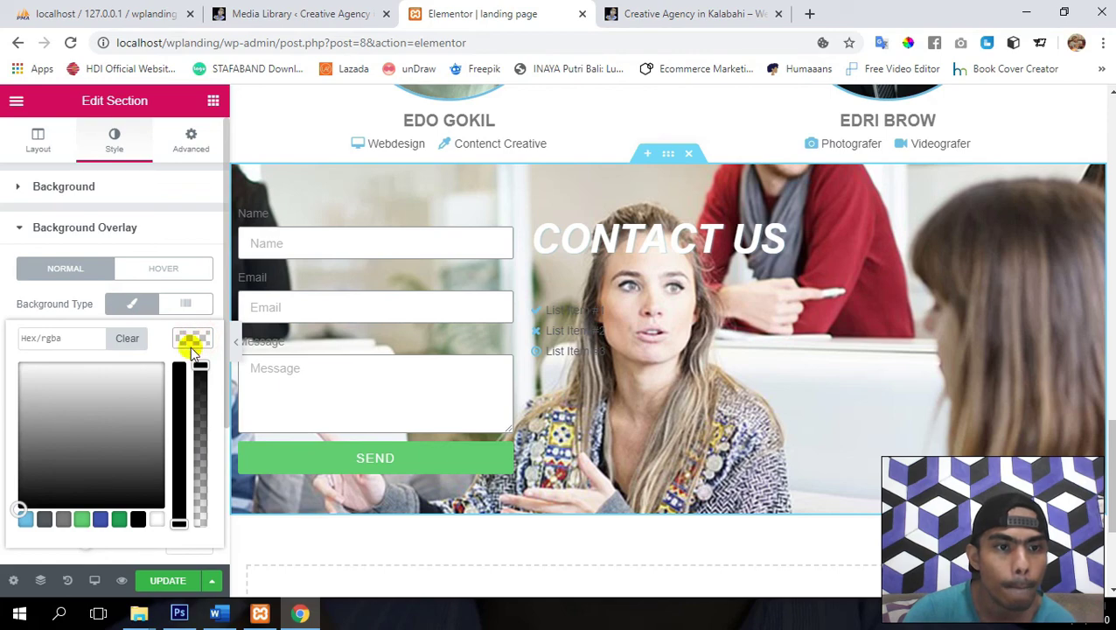
{"action": "left_click", "coordinate": [138, 520]}
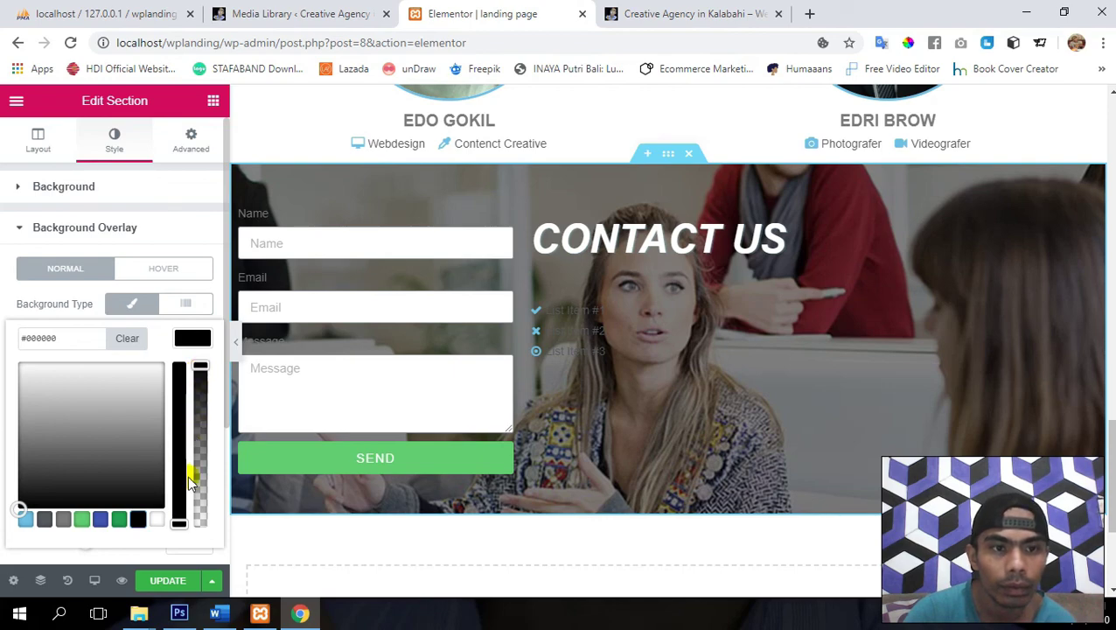
{"action": "left_click", "coordinate": [172, 581]}
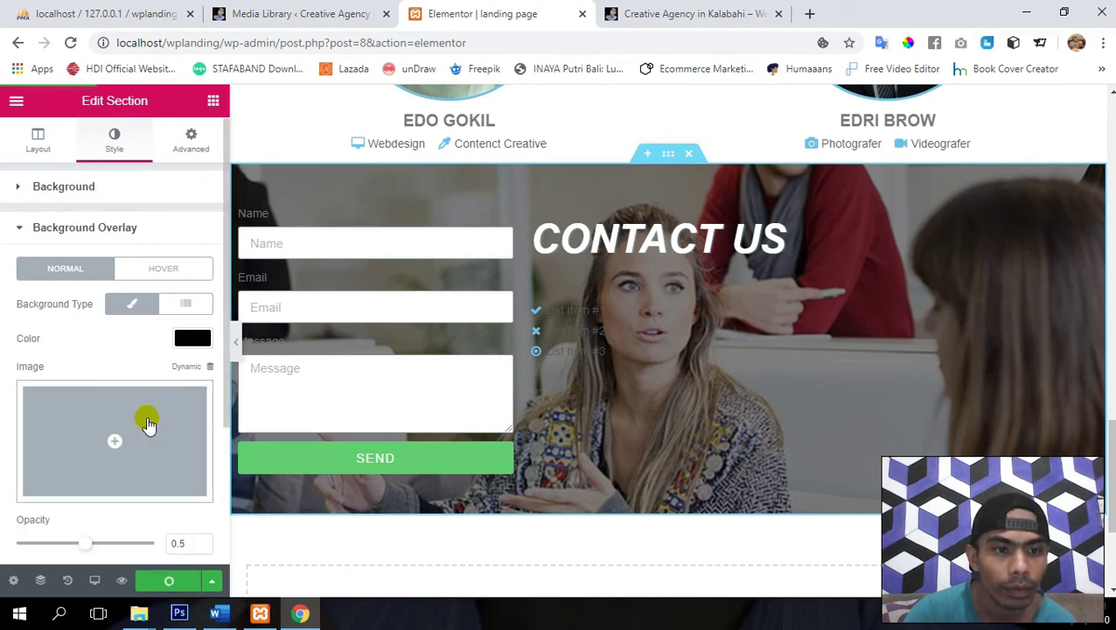
{"action": "scroll", "coordinate": [144, 422], "scroll_direction": "down", "scroll_amount": 2}
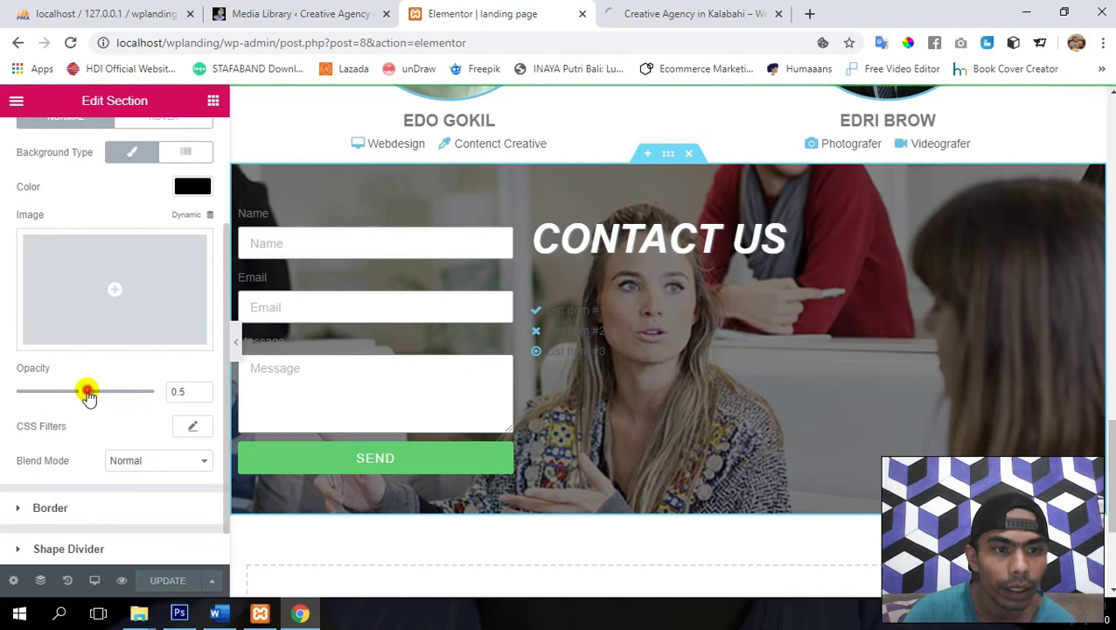
{"action": "left_click_drag", "start_coordinate": [91, 392], "coordinate": [131, 400]}
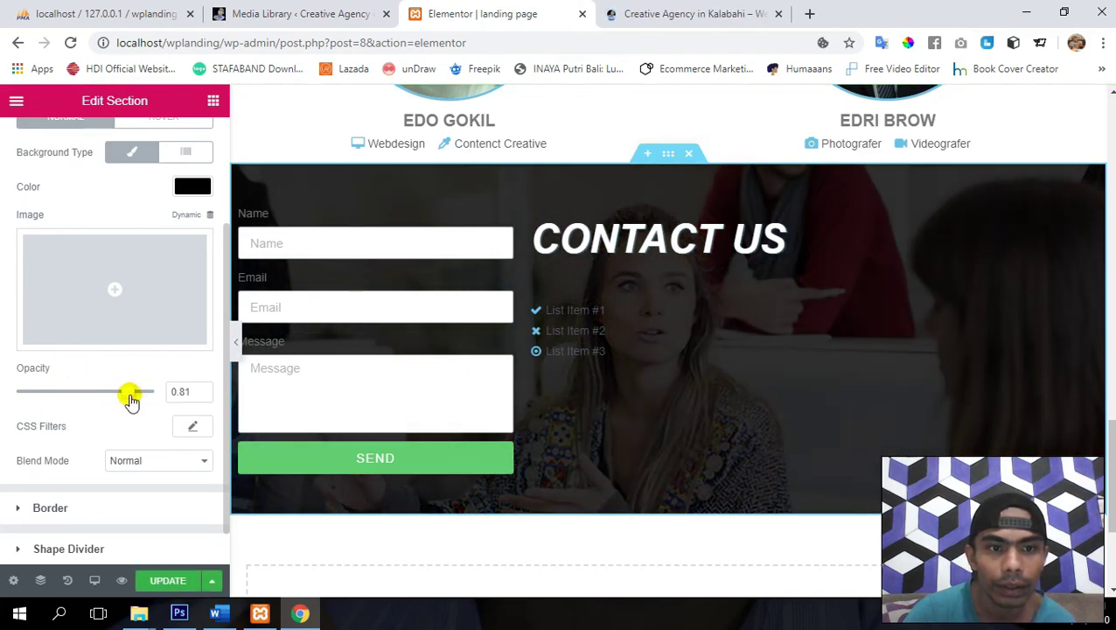
{"action": "left_click", "coordinate": [171, 581]}
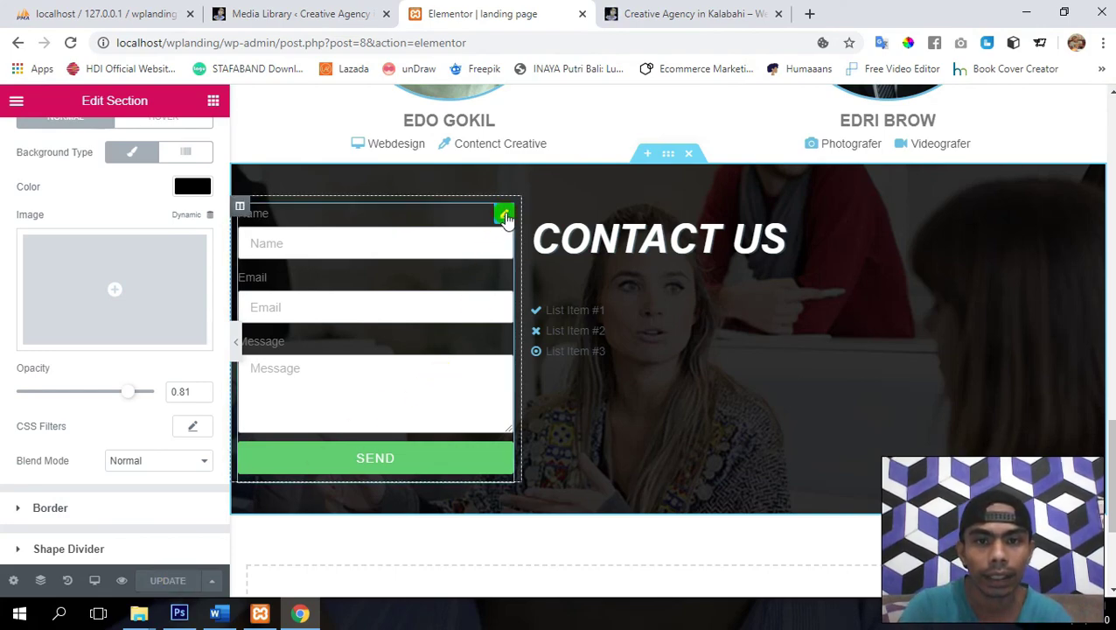
- Add a new form field and move it above the Message field
{"action": "left_click", "coordinate": [505, 215]}
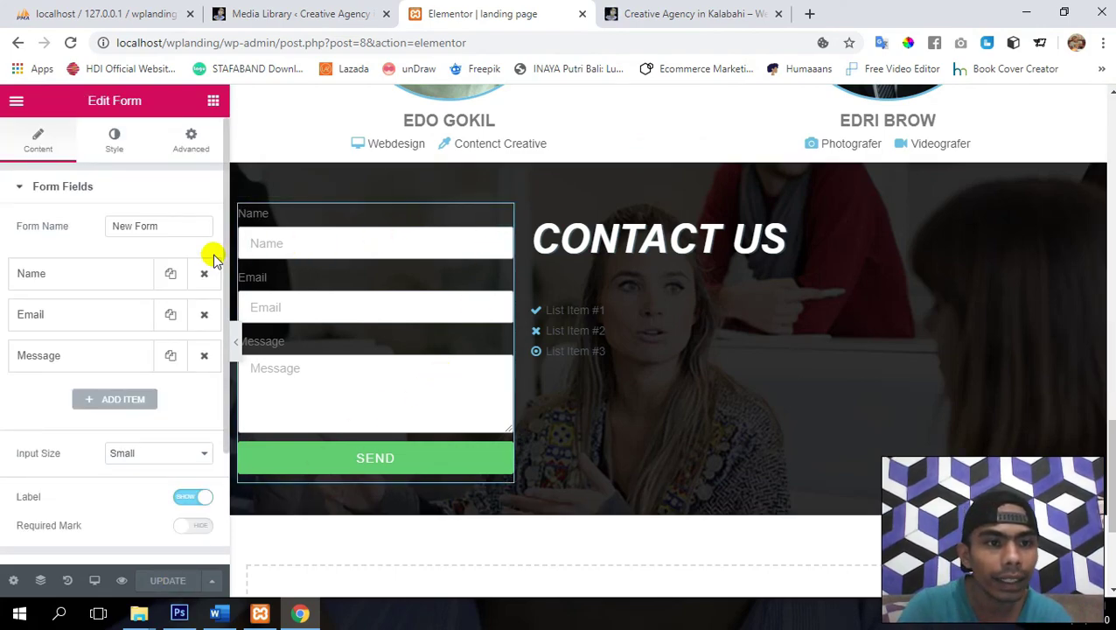
{"action": "left_click", "coordinate": [91, 328]}
{"action": "left_click", "coordinate": [91, 328]}
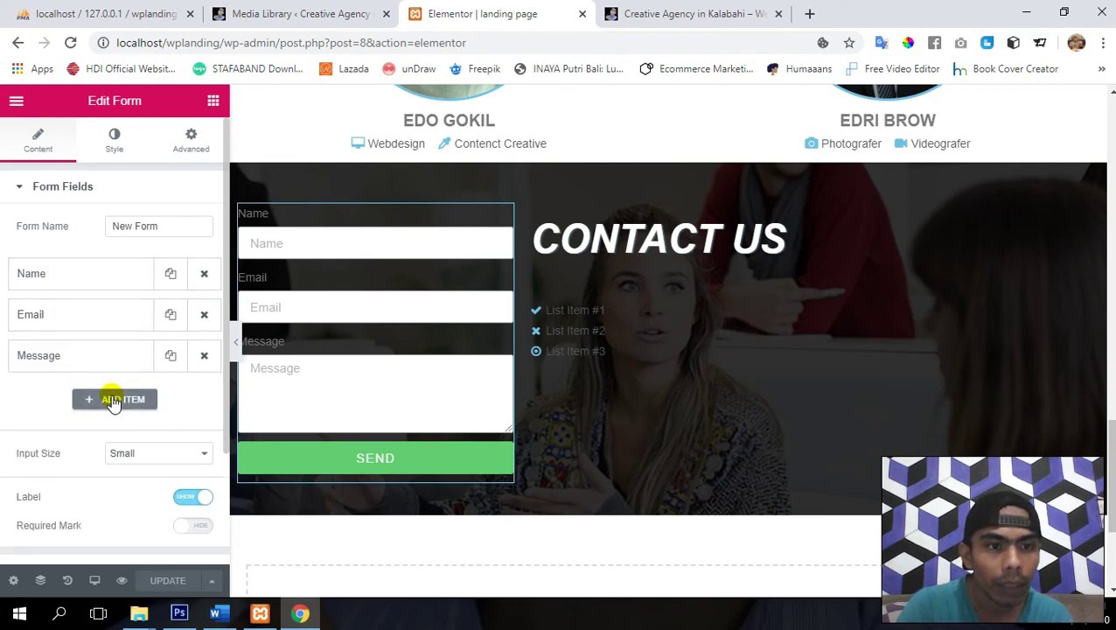
{"action": "left_click", "coordinate": [114, 401]}
{"action": "left_click_drag", "start_coordinate": [70, 391], "coordinate": [77, 339]}
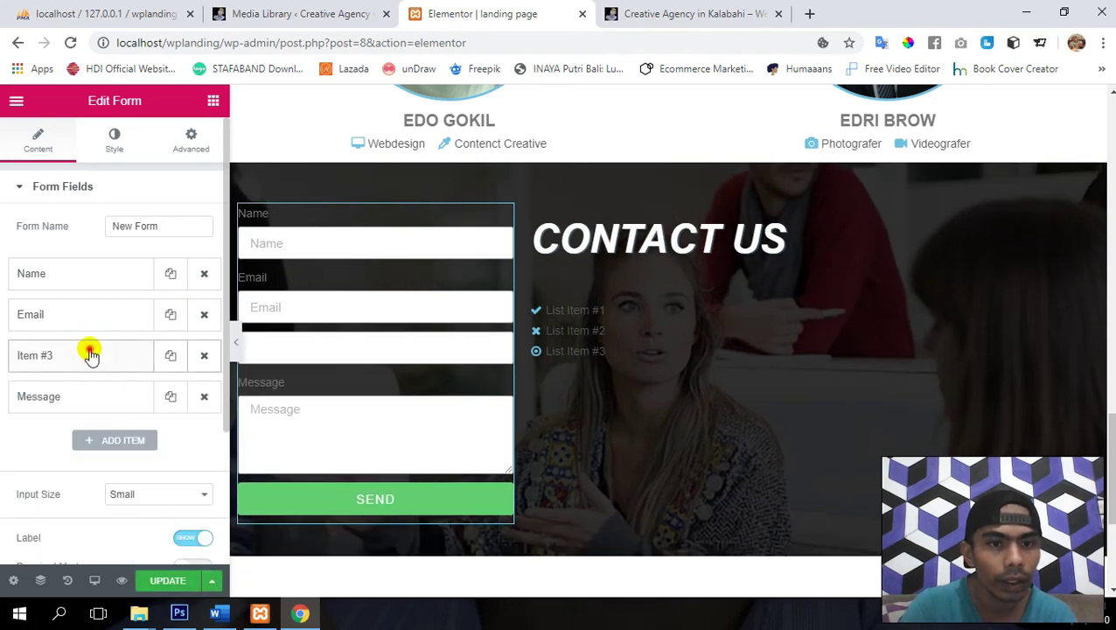
{"action": "left_click", "coordinate": [91, 354]}
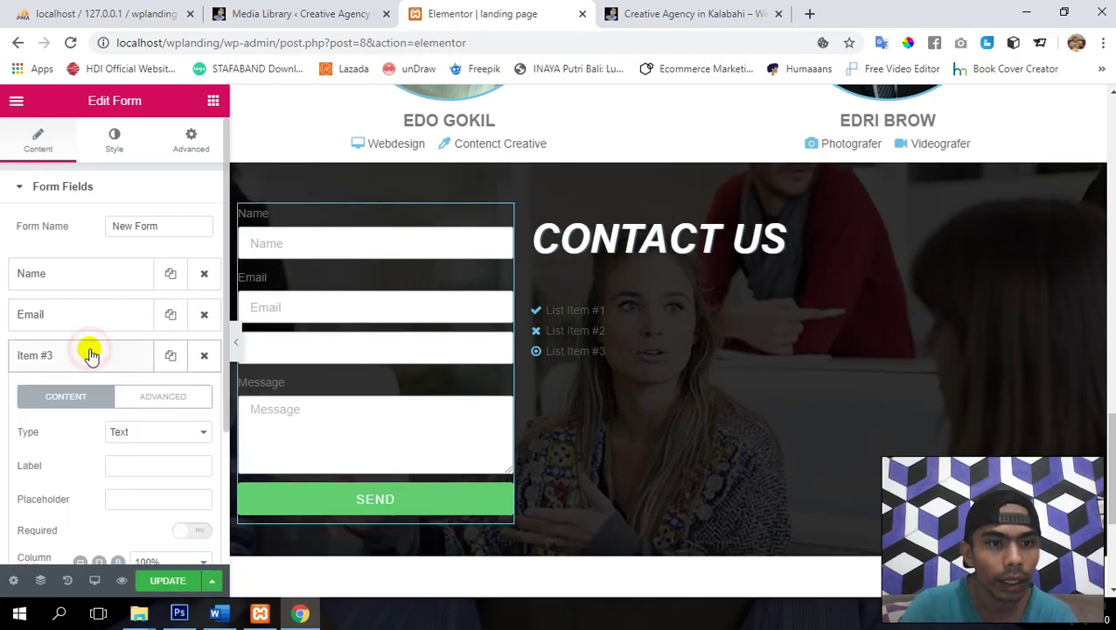
- Make the new field a Number type labelled Phone
{"action": "left_click", "coordinate": [157, 434]}
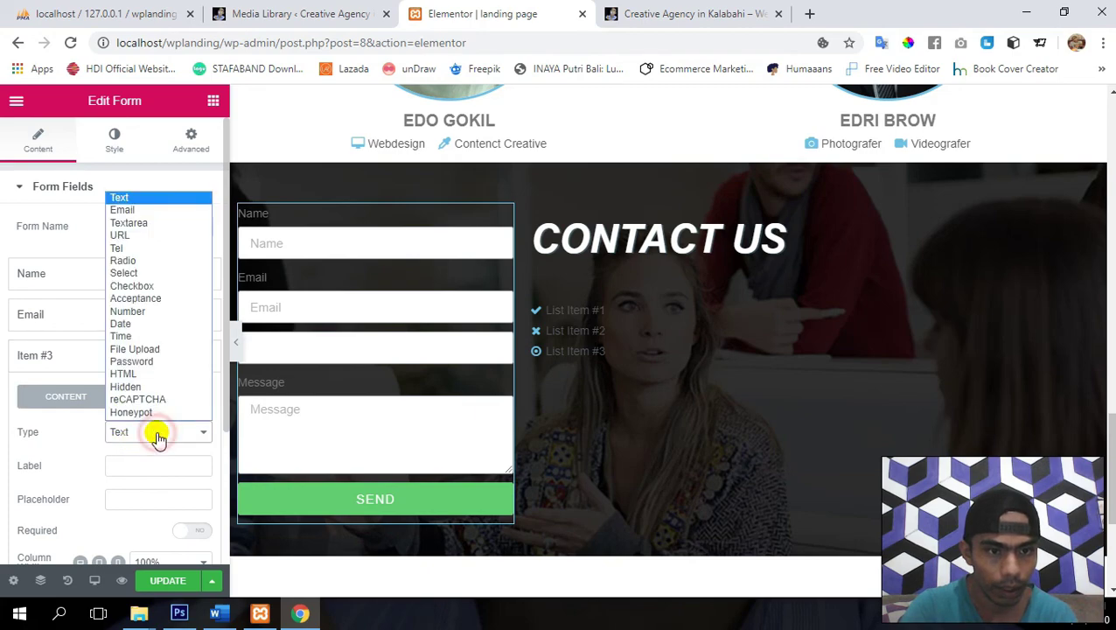
{"action": "left_click", "coordinate": [154, 315]}
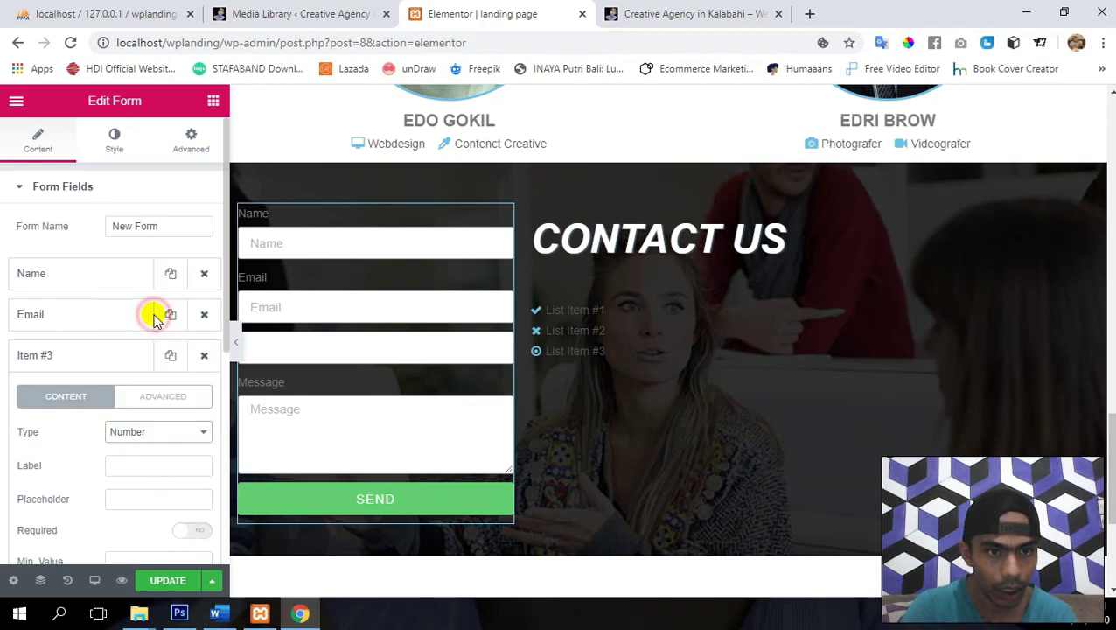
{"action": "left_click", "coordinate": [143, 464]}
{"action": "type", "text": "Phone"}
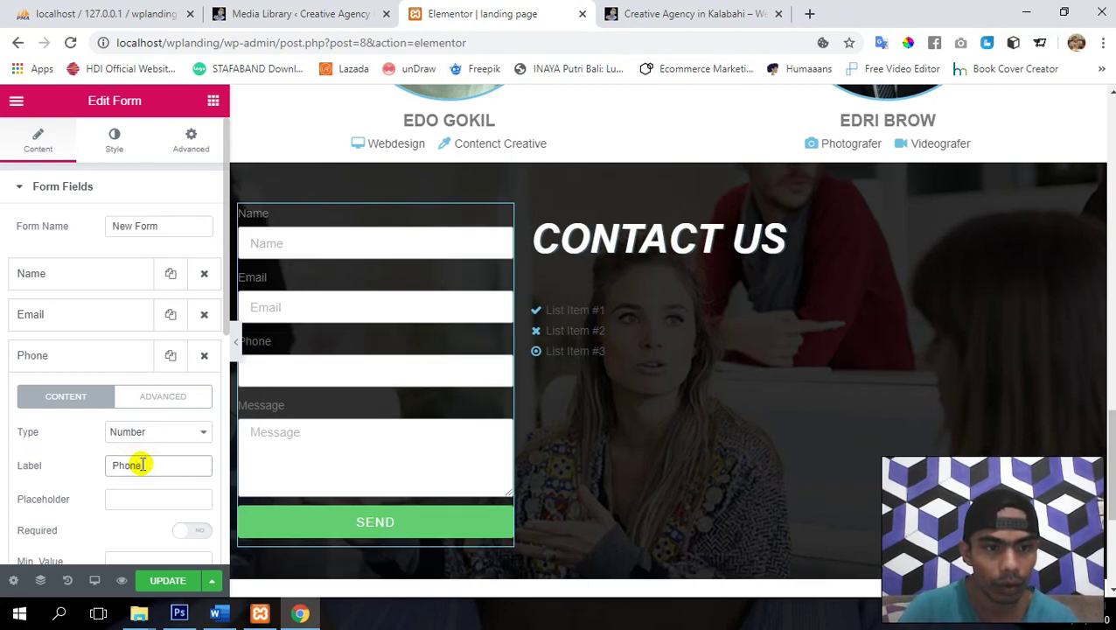
{"action": "key", "text": "Tab"}
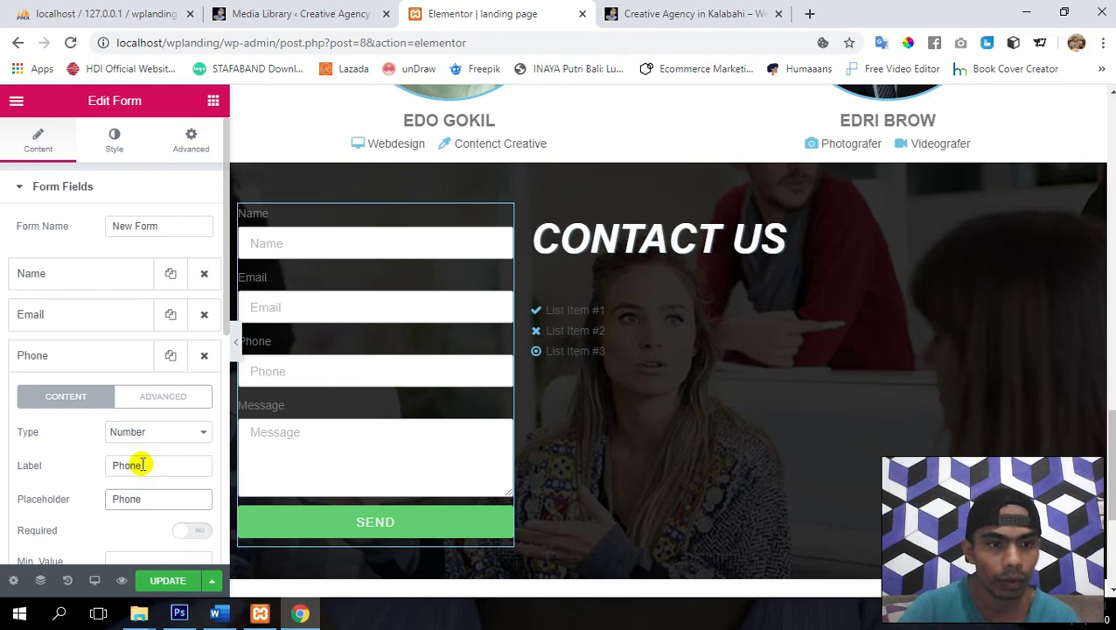
{"action": "scroll", "coordinate": [143, 465], "scroll_direction": "down", "scroll_amount": 2}
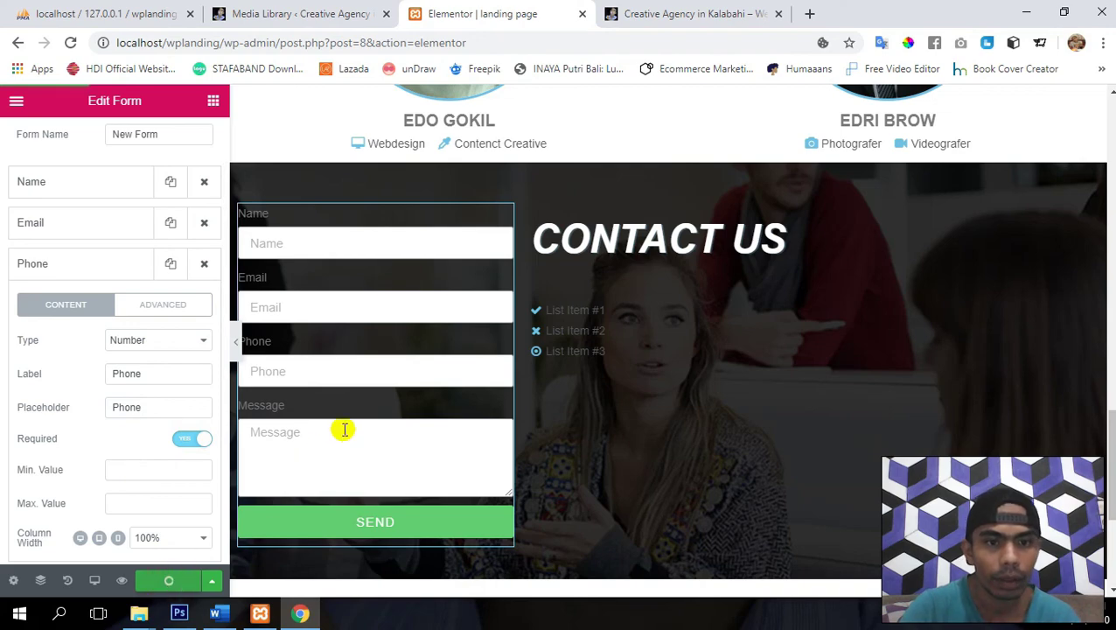
{"action": "scroll", "coordinate": [376, 403], "scroll_direction": "down", "scroll_amount": 2}
{"action": "scroll", "coordinate": [377, 403], "scroll_direction": "up", "scroll_amount": 1}
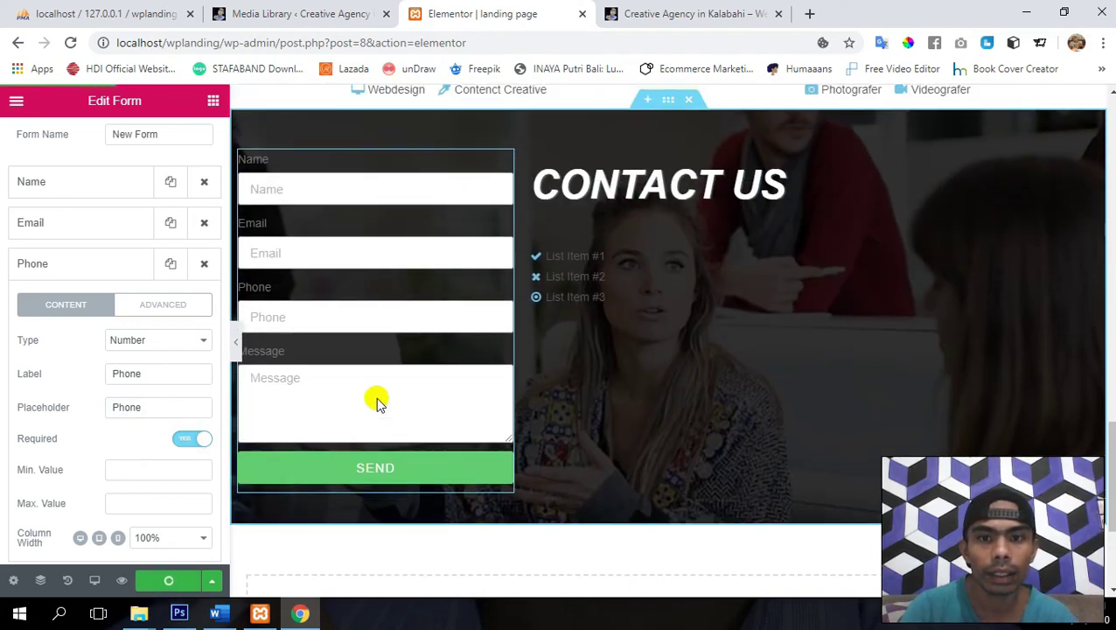
{"action": "scroll", "coordinate": [77, 311], "scroll_direction": "up", "scroll_amount": 1}
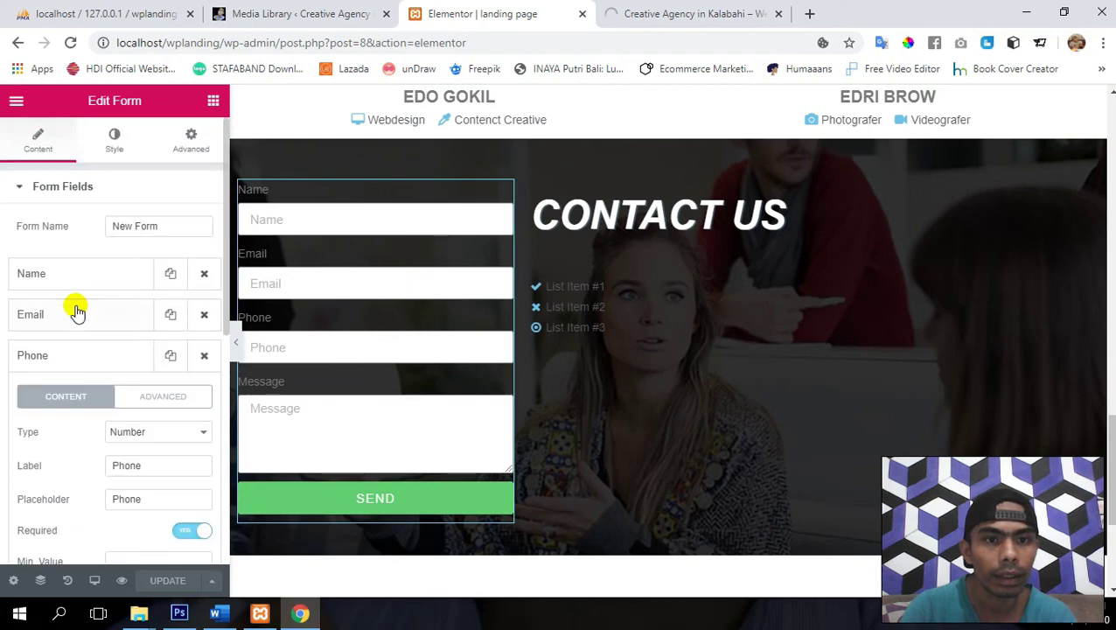
{"action": "left_click", "coordinate": [55, 191]}
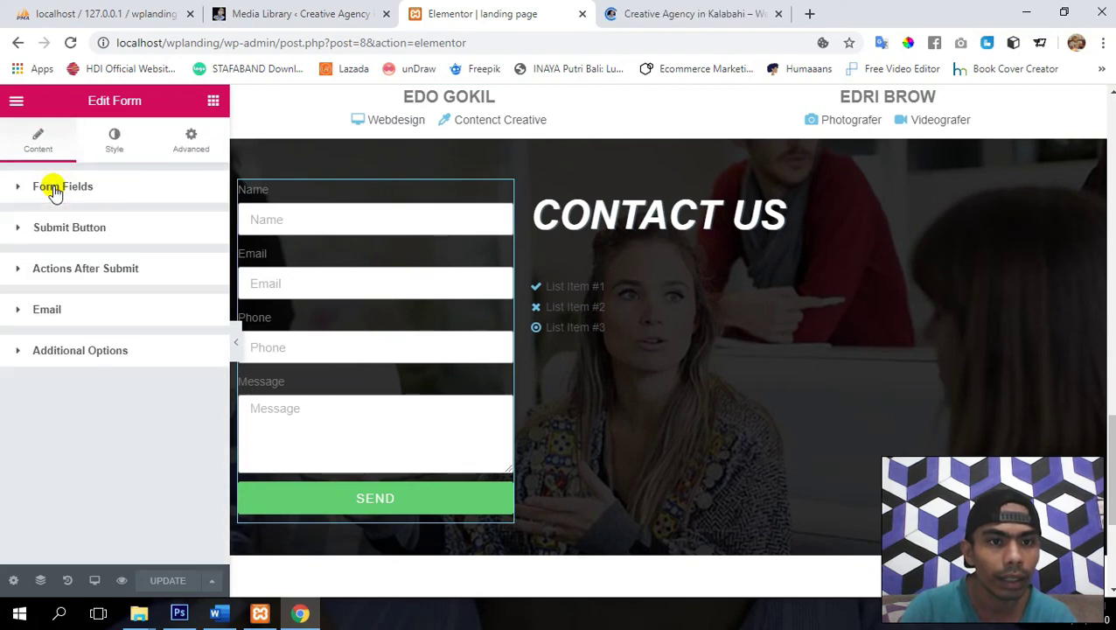
- Left-align the SEND submit button
{"action": "left_click", "coordinate": [47, 231]}
{"action": "scroll", "coordinate": [62, 274], "scroll_direction": "down", "scroll_amount": 1}
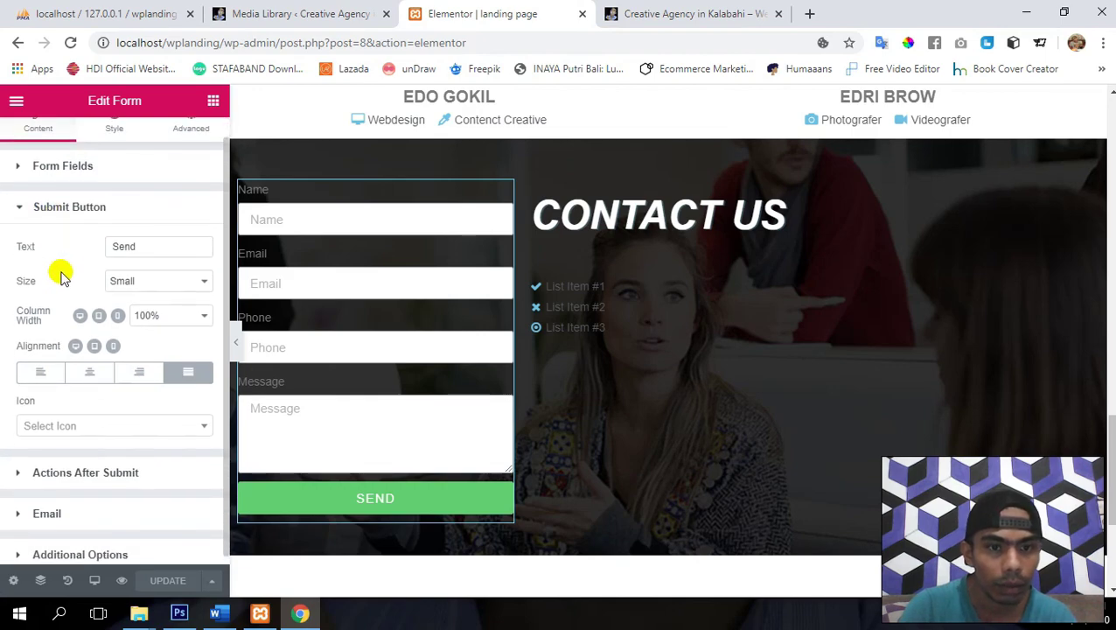
{"action": "left_click", "coordinate": [43, 371]}
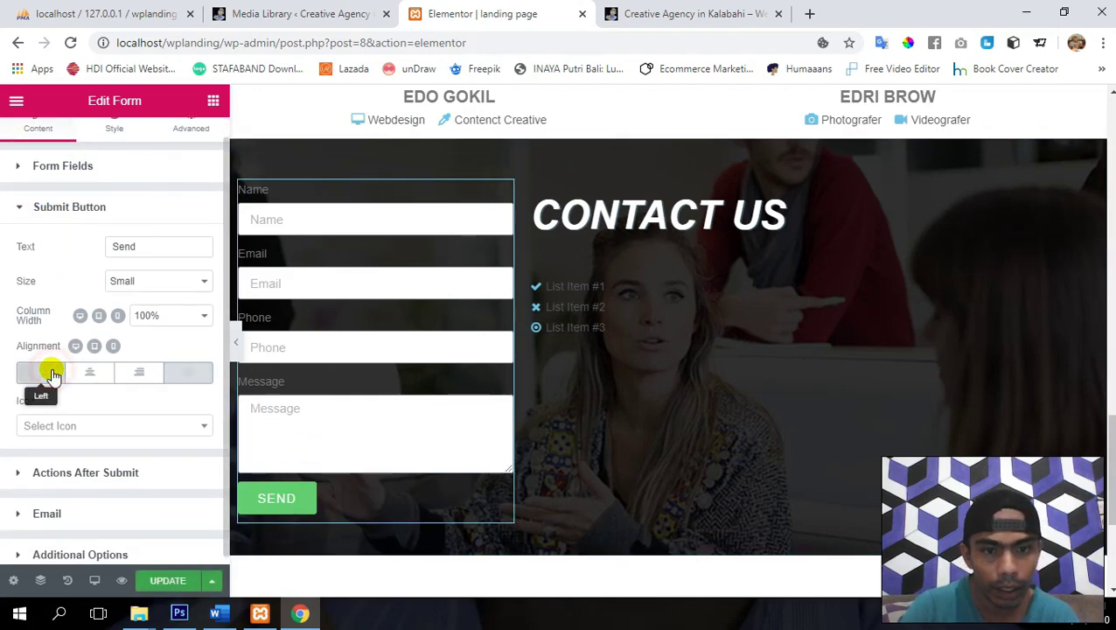
{"action": "scroll", "coordinate": [92, 418], "scroll_direction": "down", "scroll_amount": 1}
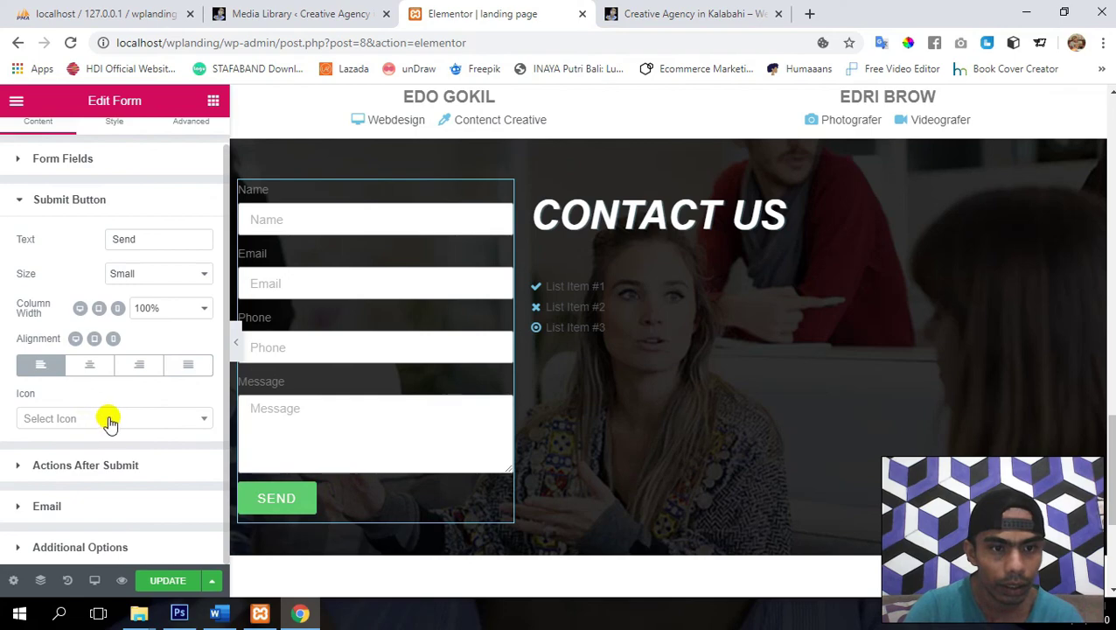
- Add an angle-double-right icon after the SEND text with Icon Spacing 11
{"action": "left_click", "coordinate": [111, 421]}
{"action": "key", "text": "Down"}
{"action": "key", "text": "Down"}
{"action": "key", "text": "Down"}
{"action": "key", "text": "Down"}
{"action": "key", "text": "Down"}
{"action": "key", "text": "Down"}
{"action": "key", "text": "Down"}
{"action": "key", "text": "Down"}
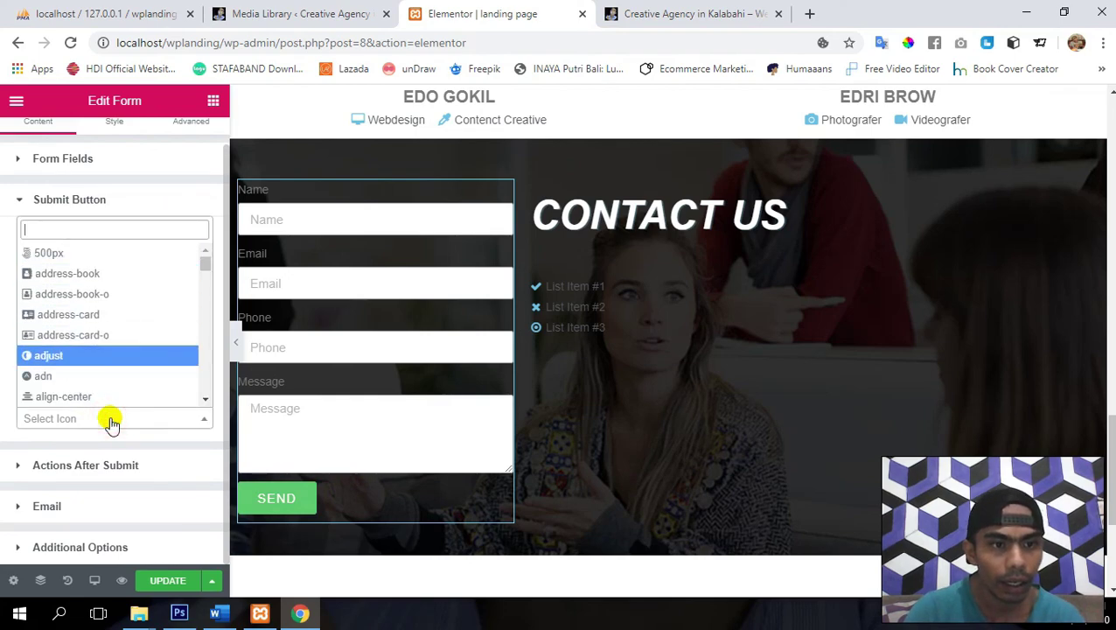
{"action": "key", "text": "Down"}
{"action": "key", "text": "Down"}
{"action": "key", "text": "Down"}
{"action": "key", "text": "Down"}
{"action": "key", "text": "Down"}
{"action": "key", "text": "Down"}
{"action": "key", "text": "Down"}
{"action": "key", "text": "Down"}
{"action": "key", "text": "Down"}
{"action": "key", "text": "Down"}
{"action": "key", "text": "Down"}
{"action": "key", "text": "Down"}
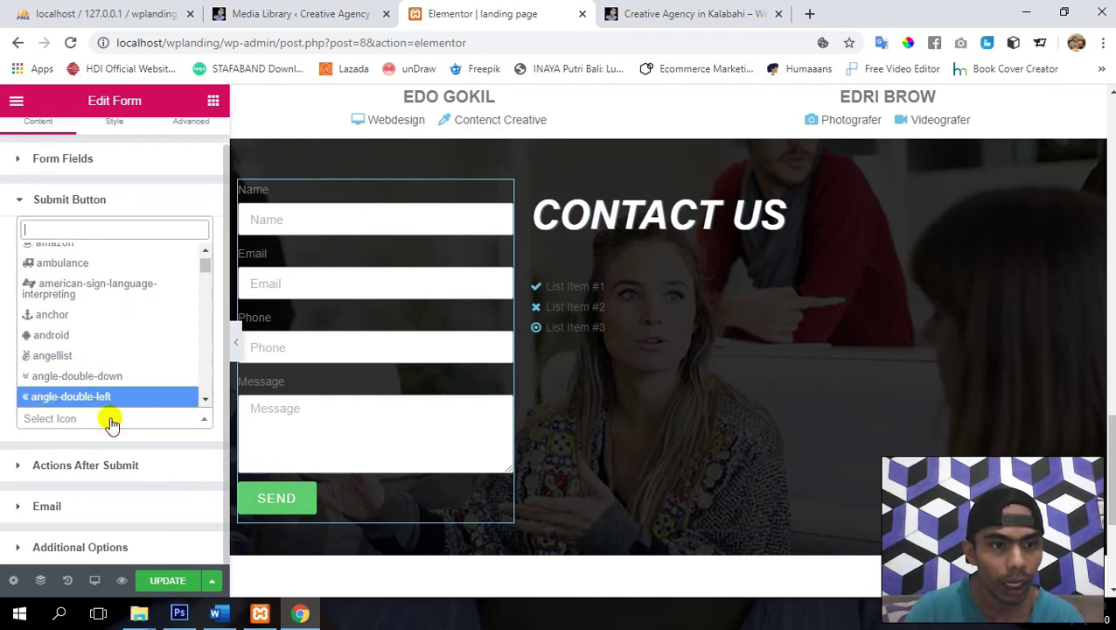
{"action": "key", "text": "Up"}
{"action": "key", "text": "Up"}
{"action": "key", "text": "Down"}
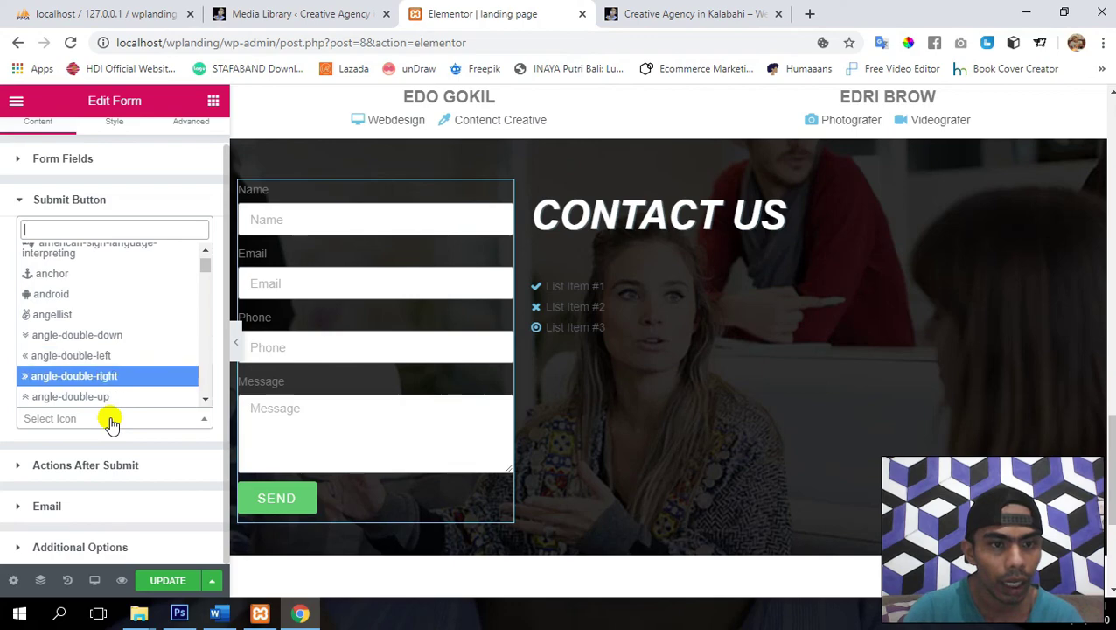
{"action": "key", "text": "Return"}
{"action": "left_click", "coordinate": [125, 452]}
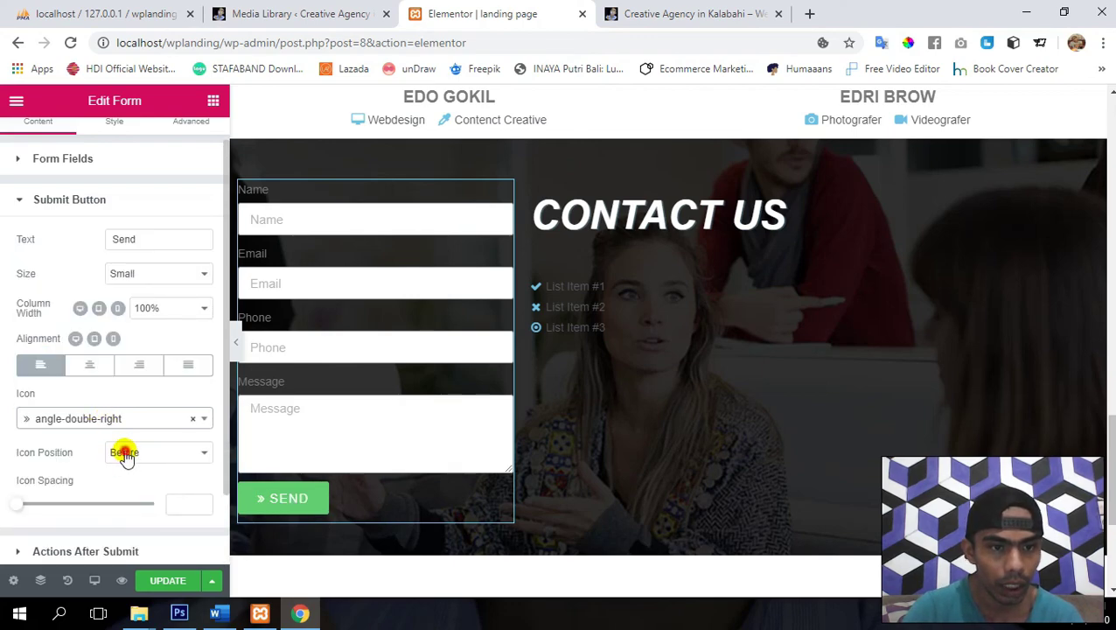
{"action": "left_click", "coordinate": [138, 484]}
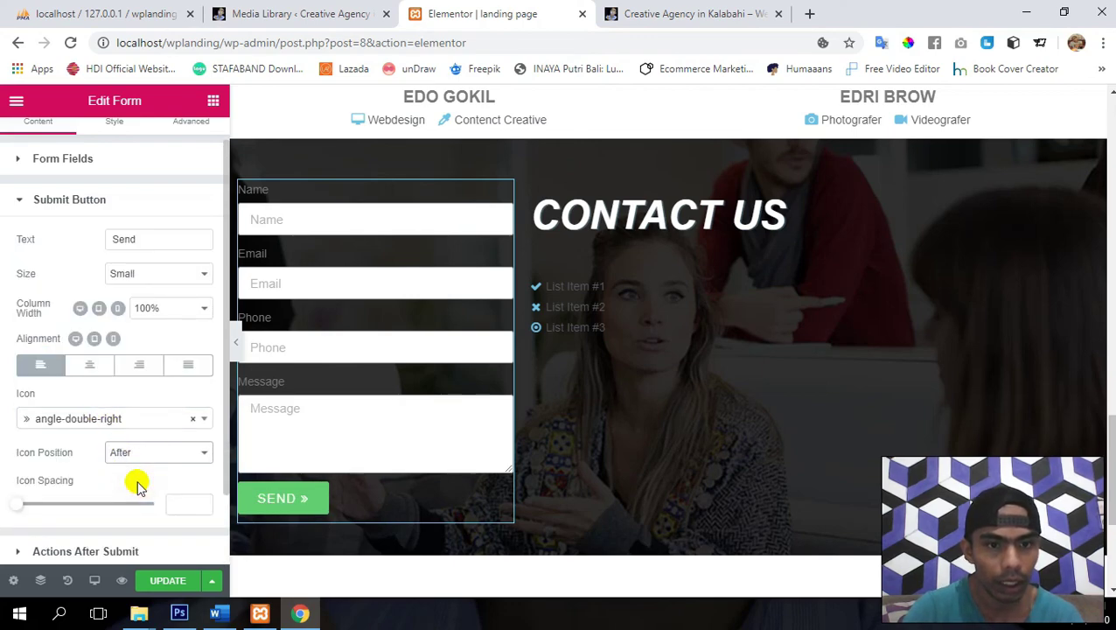
{"action": "left_click_drag", "start_coordinate": [14, 505], "coordinate": [32, 508]}
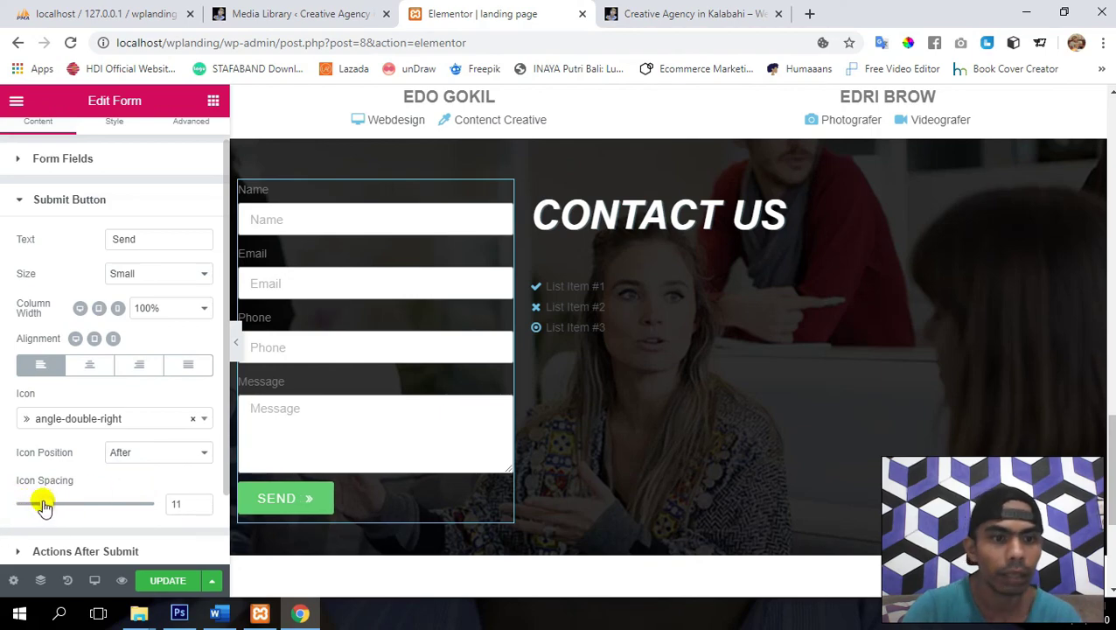
- Save the page and review the form's Email action recipient address
{"action": "scroll", "coordinate": [82, 419], "scroll_direction": "down", "scroll_amount": 1}
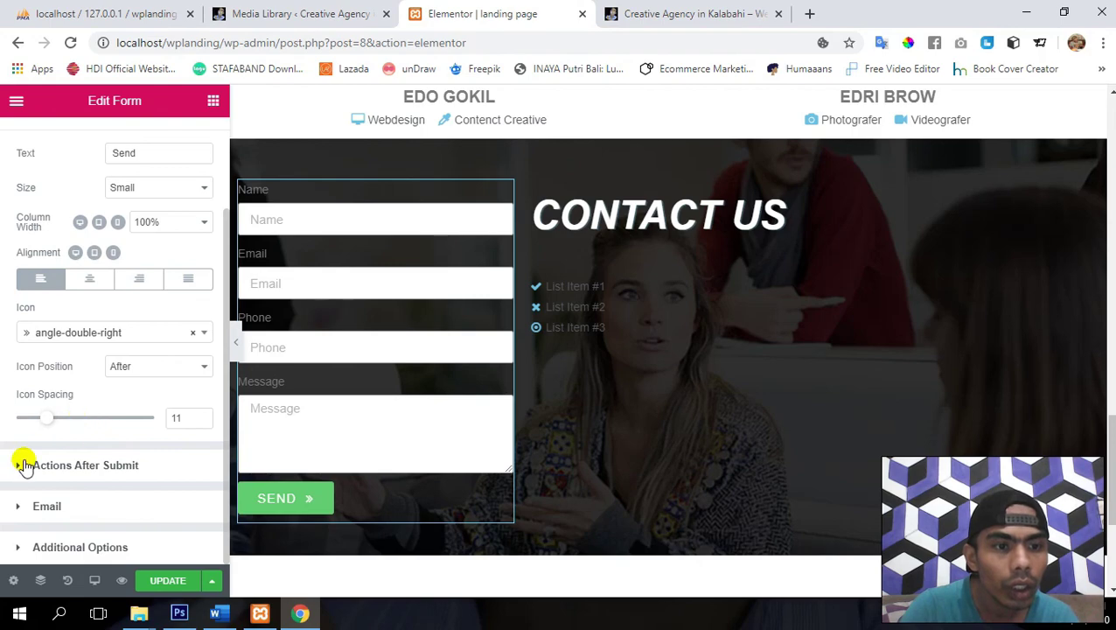
{"action": "left_click", "coordinate": [21, 508]}
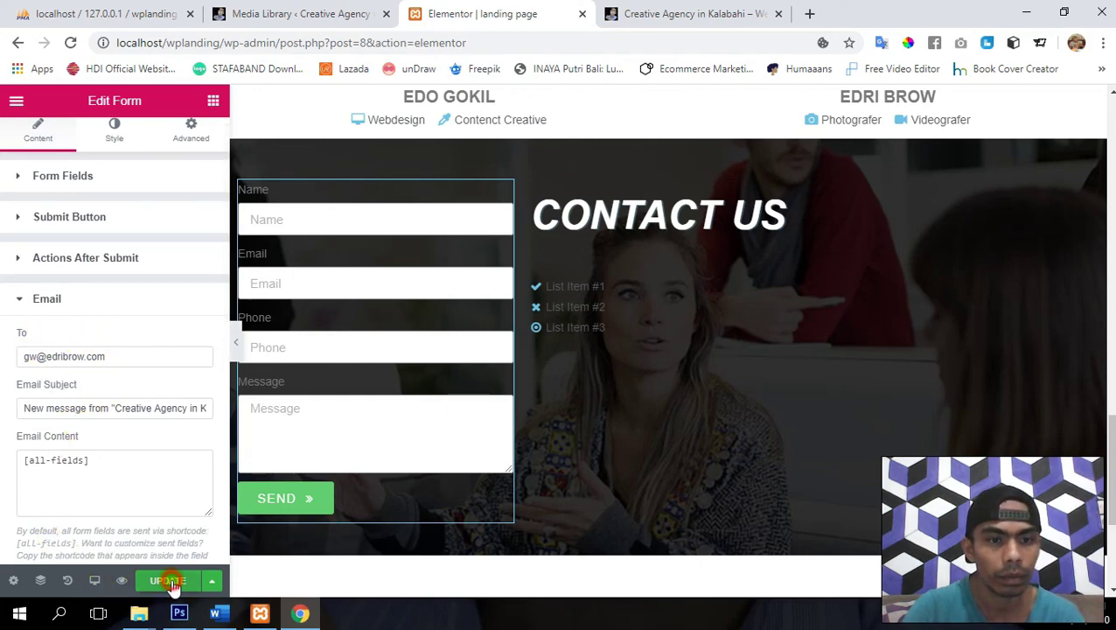
{"action": "left_click", "coordinate": [170, 581]}
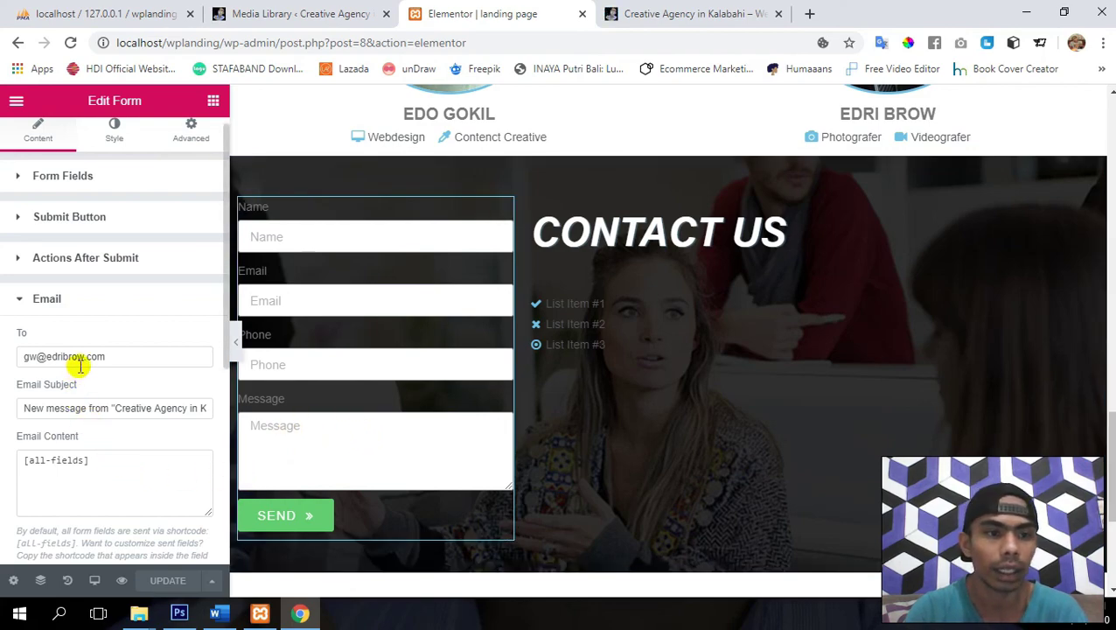
{"action": "double_click", "coordinate": [137, 354]}
{"action": "key", "text": "ctrl+a"}
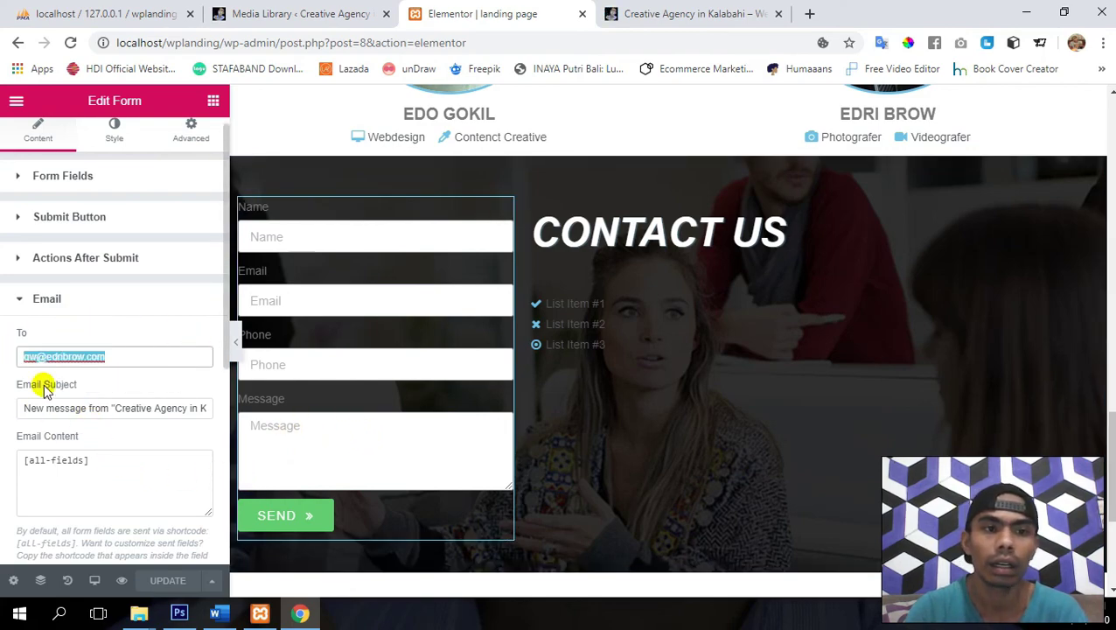
{"action": "left_click", "coordinate": [48, 298]}
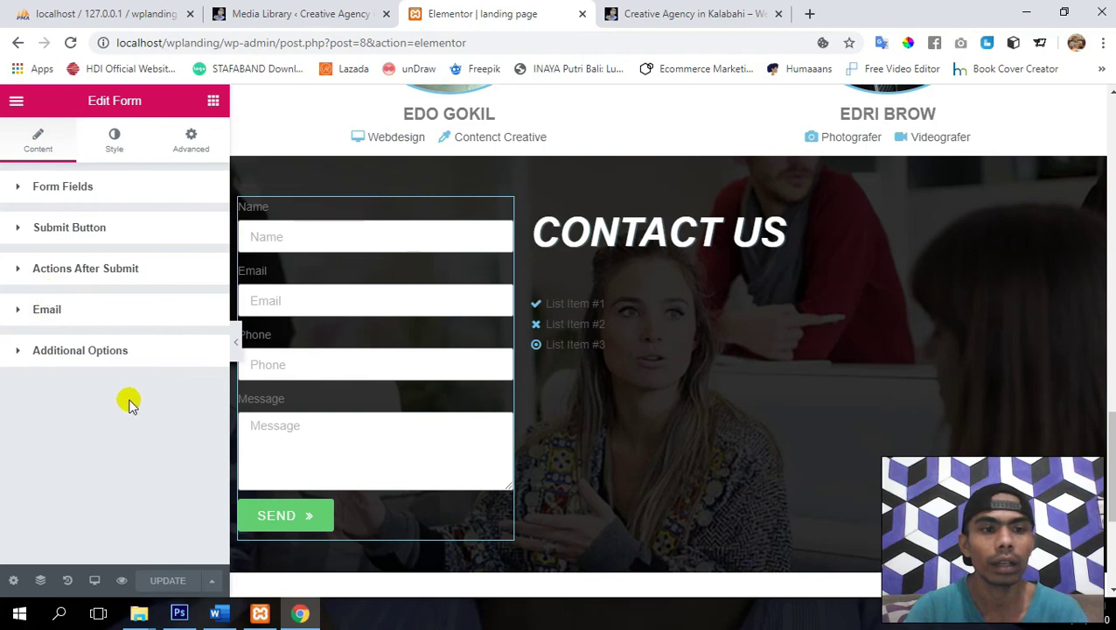
{"action": "scroll", "coordinate": [432, 357], "scroll_direction": "up", "scroll_amount": 1}
{"action": "scroll", "coordinate": [428, 356], "scroll_direction": "down", "scroll_amount": 1}
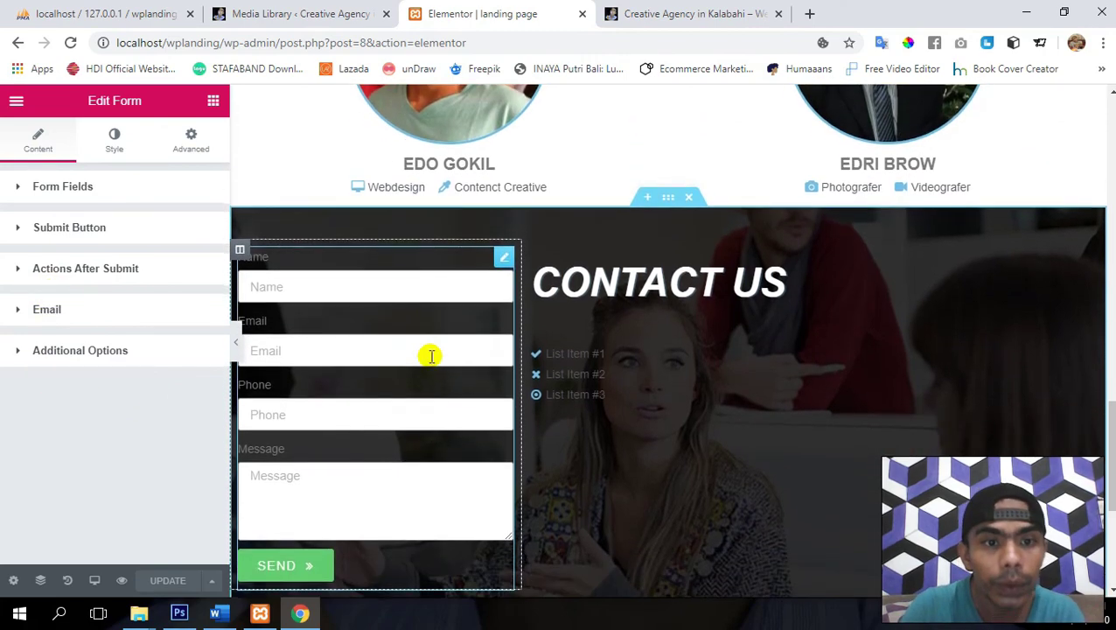
- Set the form's Label Text Color to white (#ffffff) and update the page
{"action": "left_click", "coordinate": [110, 143]}
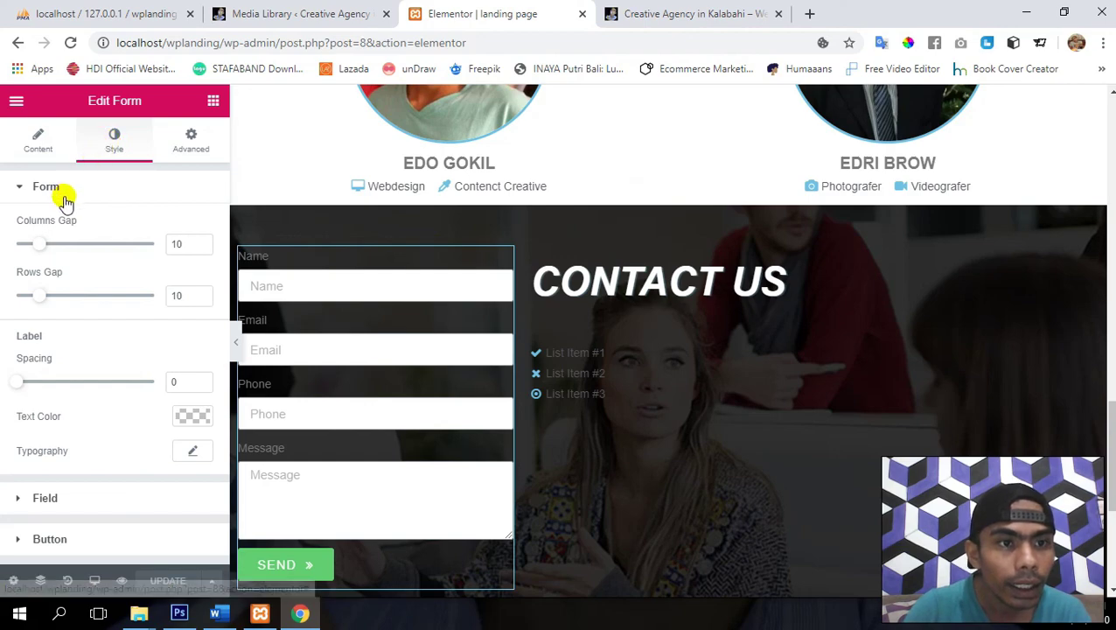
{"action": "left_click", "coordinate": [47, 187]}
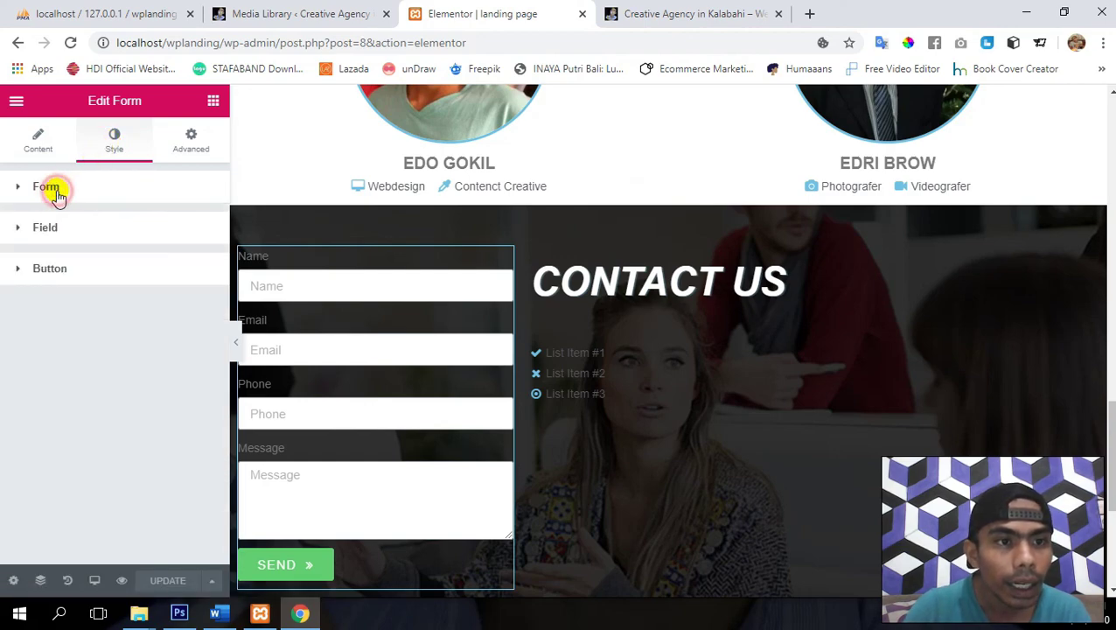
{"action": "left_click", "coordinate": [46, 187]}
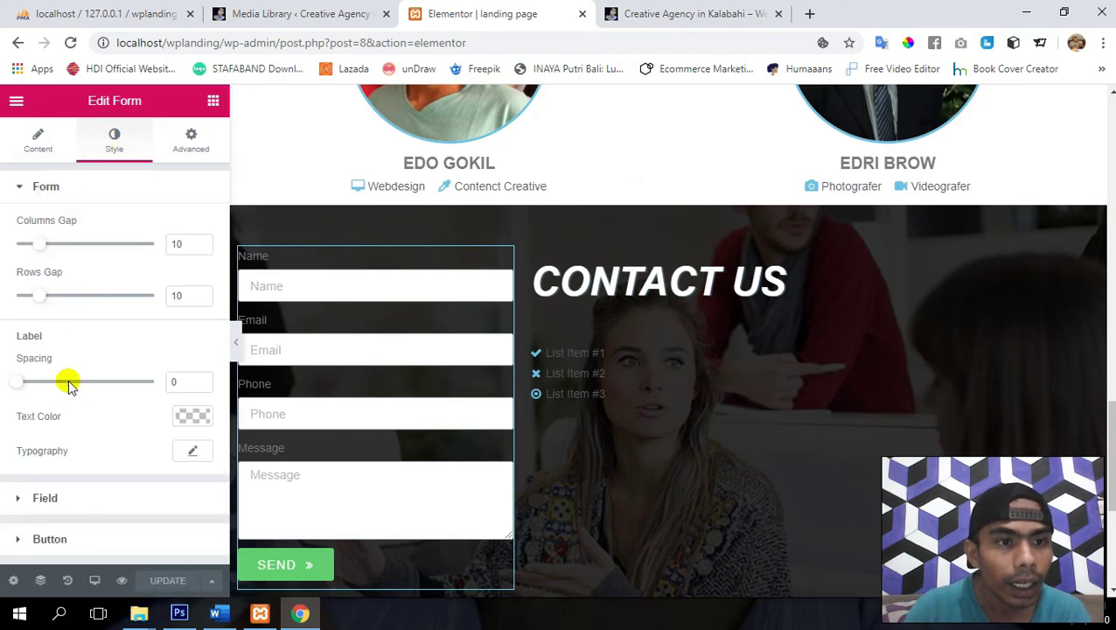
{"action": "left_click", "coordinate": [191, 415]}
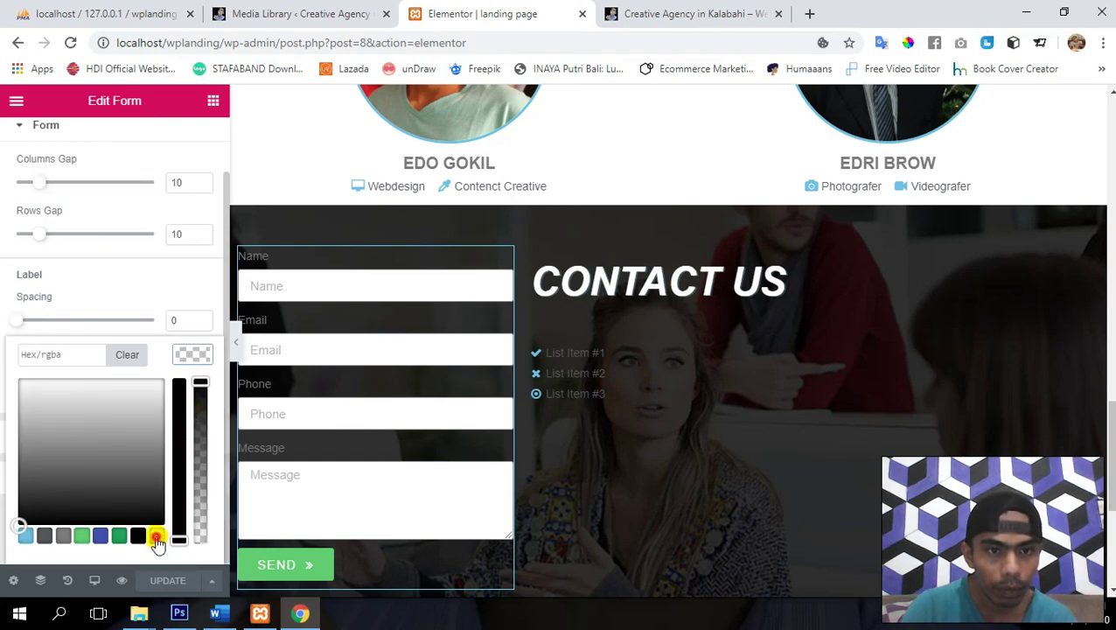
{"action": "left_click", "coordinate": [157, 537]}
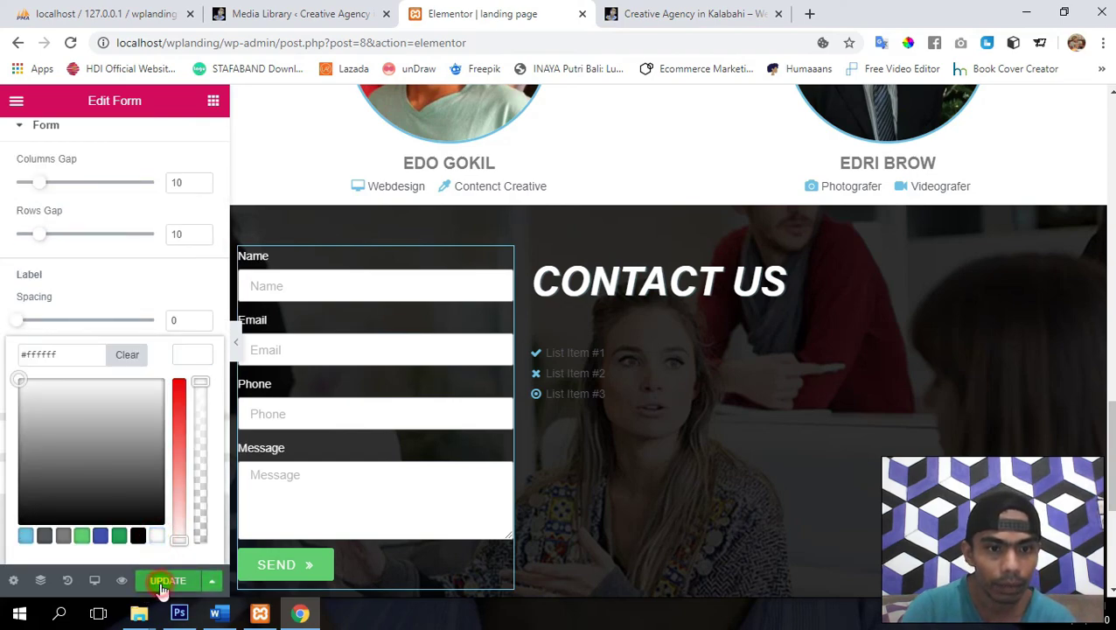
{"action": "left_click", "coordinate": [162, 585]}
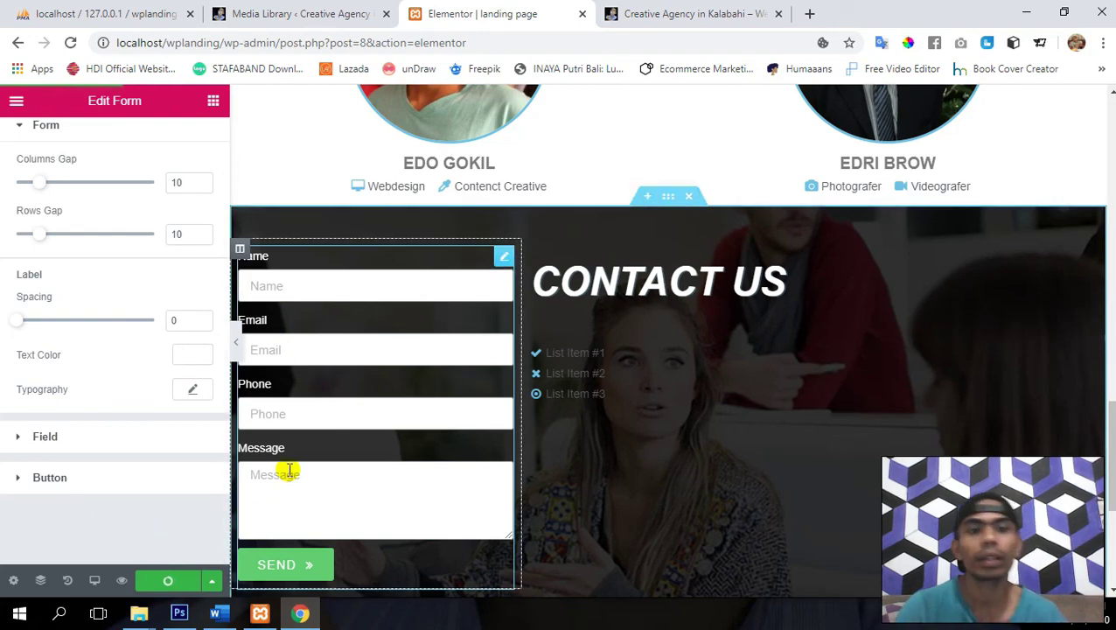
{"action": "scroll", "coordinate": [289, 470], "scroll_direction": "down", "scroll_amount": 1}
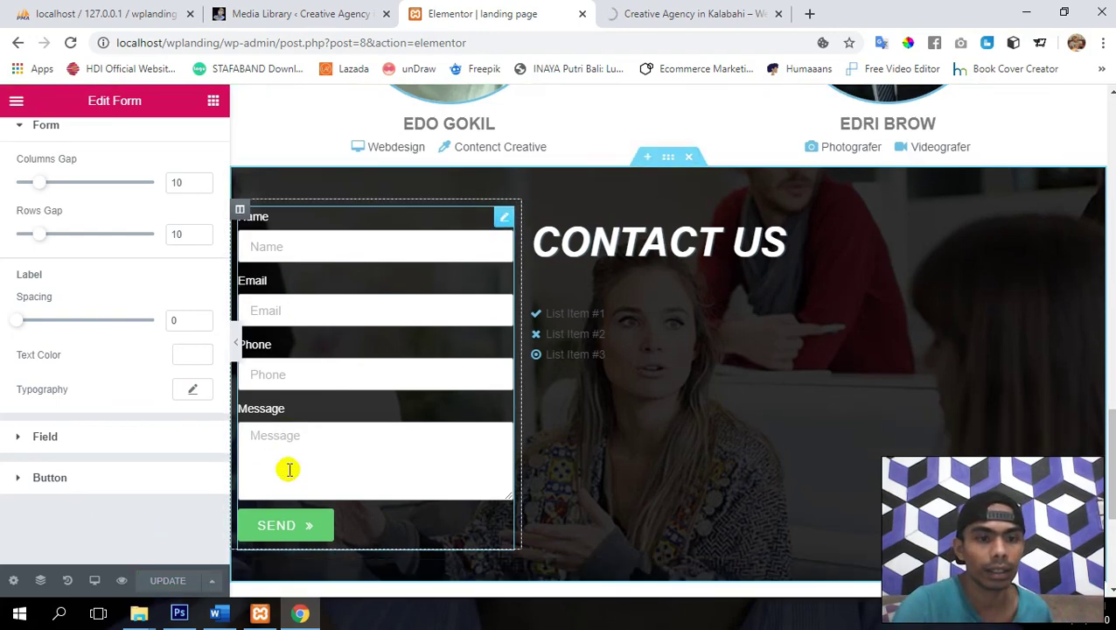
- Try black as the field Border Color, then clear it and update the page
{"action": "left_click", "coordinate": [19, 440]}
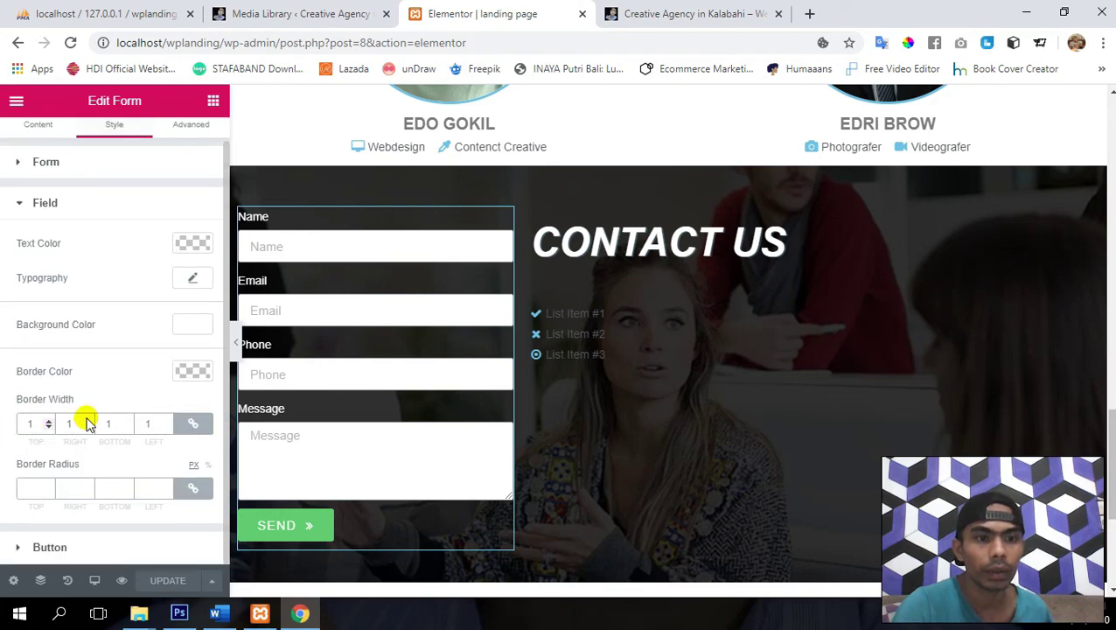
{"action": "left_click", "coordinate": [192, 371]}
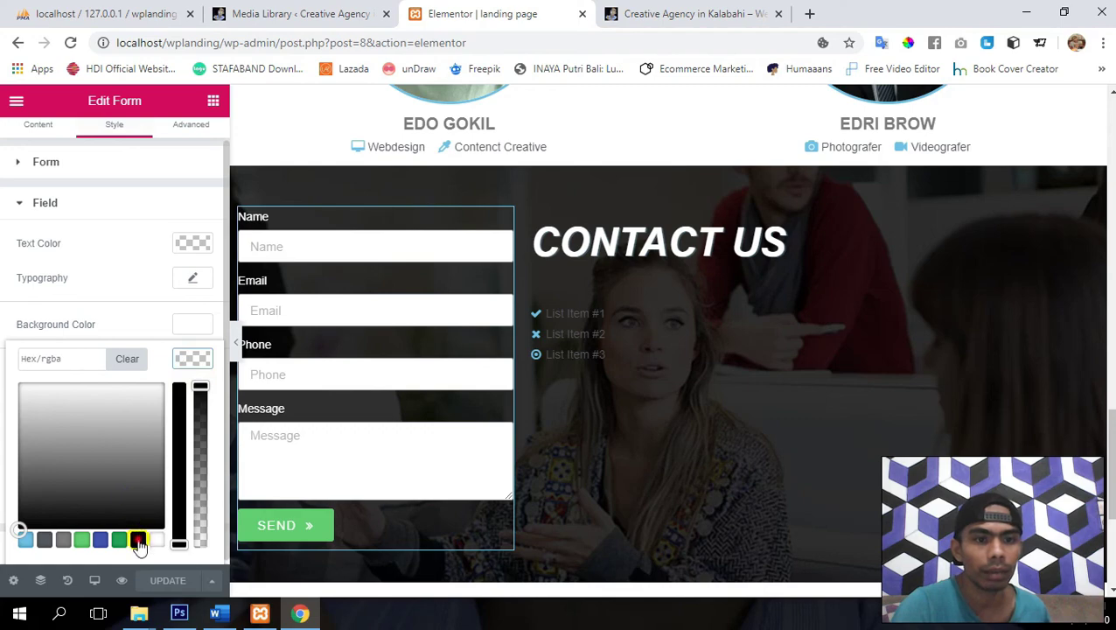
{"action": "left_click", "coordinate": [138, 542]}
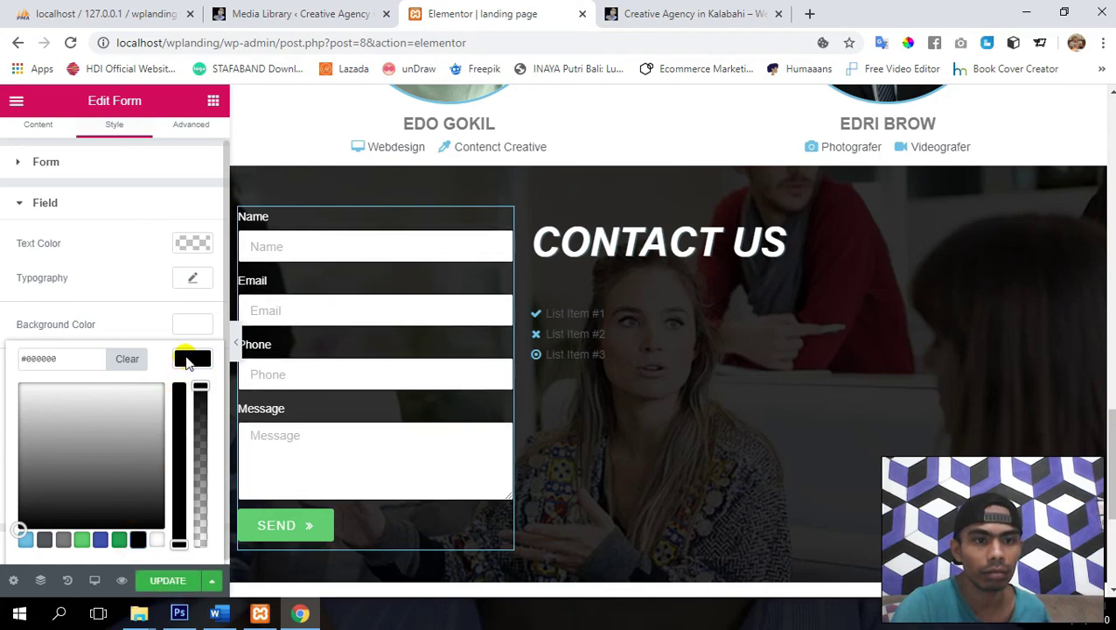
{"action": "left_click", "coordinate": [140, 359]}
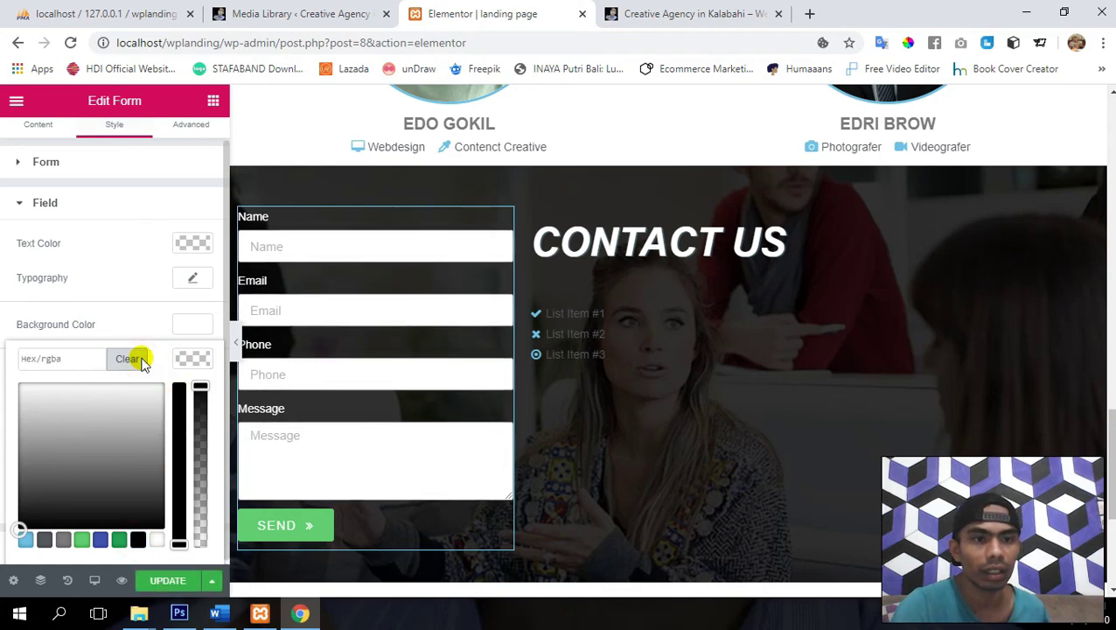
{"action": "left_click", "coordinate": [190, 357]}
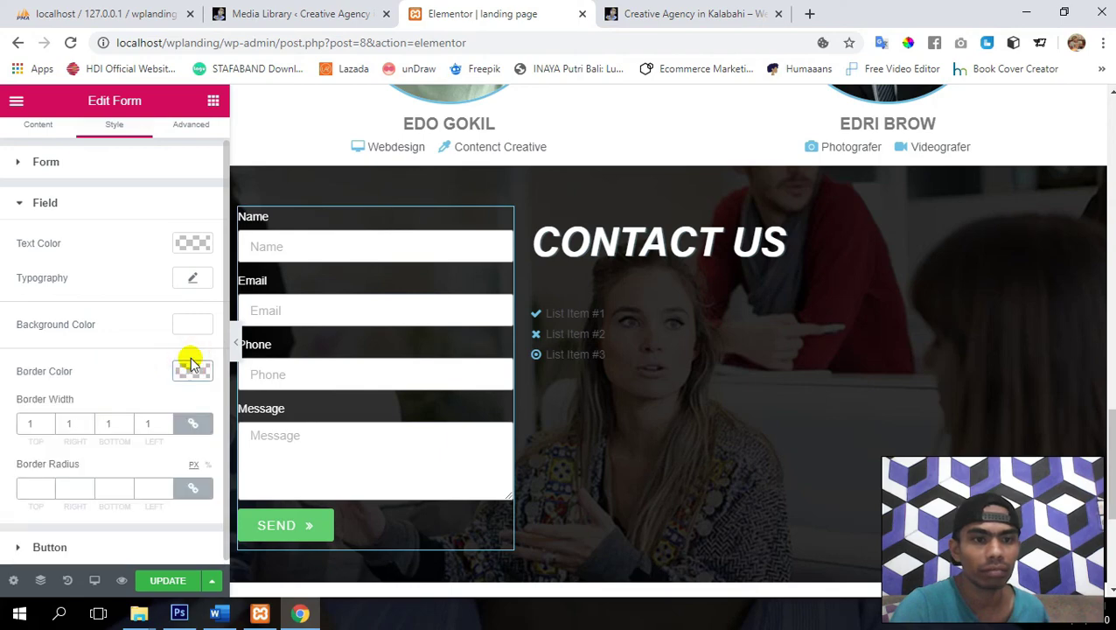
{"action": "left_click", "coordinate": [164, 582]}
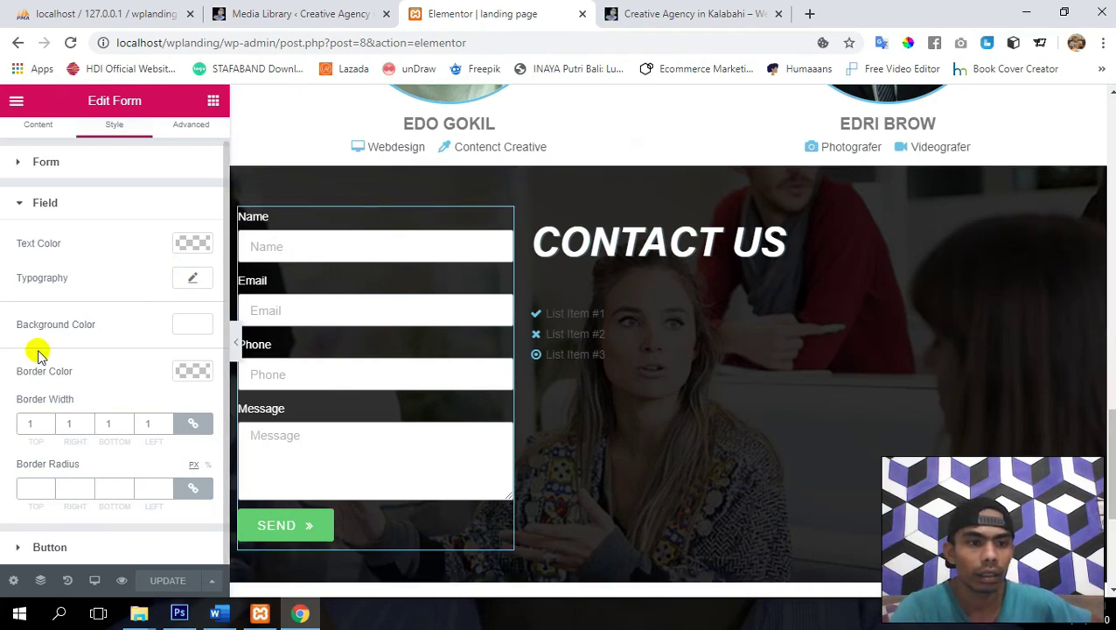
- Set the SEND button's typography weight to Bold
{"action": "left_click", "coordinate": [46, 547]}
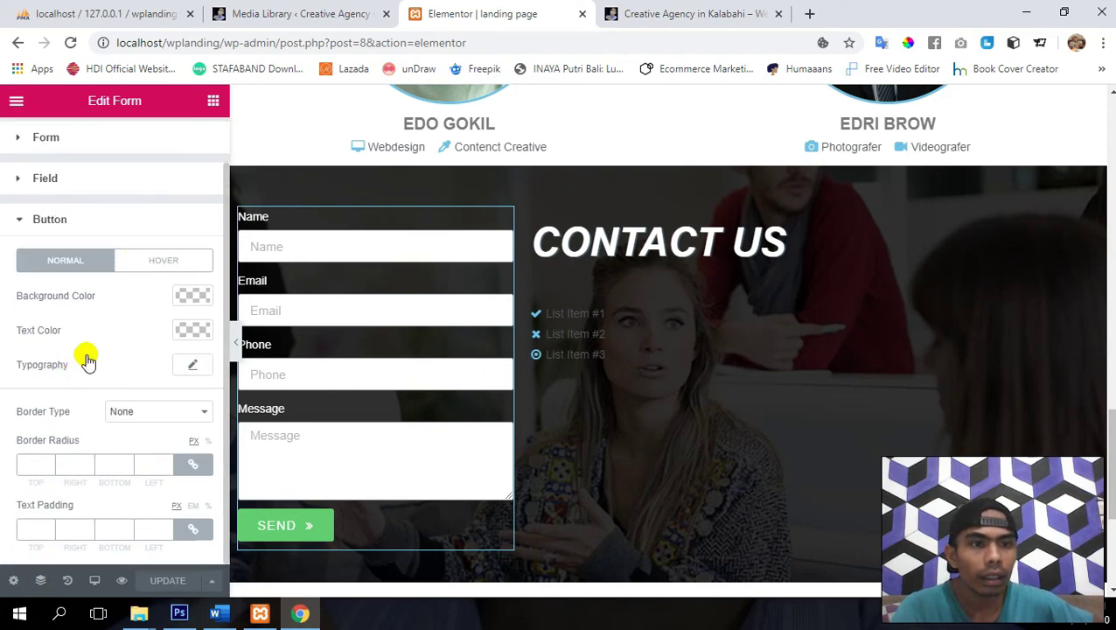
{"action": "left_click", "coordinate": [185, 367]}
{"action": "scroll", "coordinate": [182, 366], "scroll_direction": "down", "scroll_amount": 1}
{"action": "left_click", "coordinate": [137, 391]}
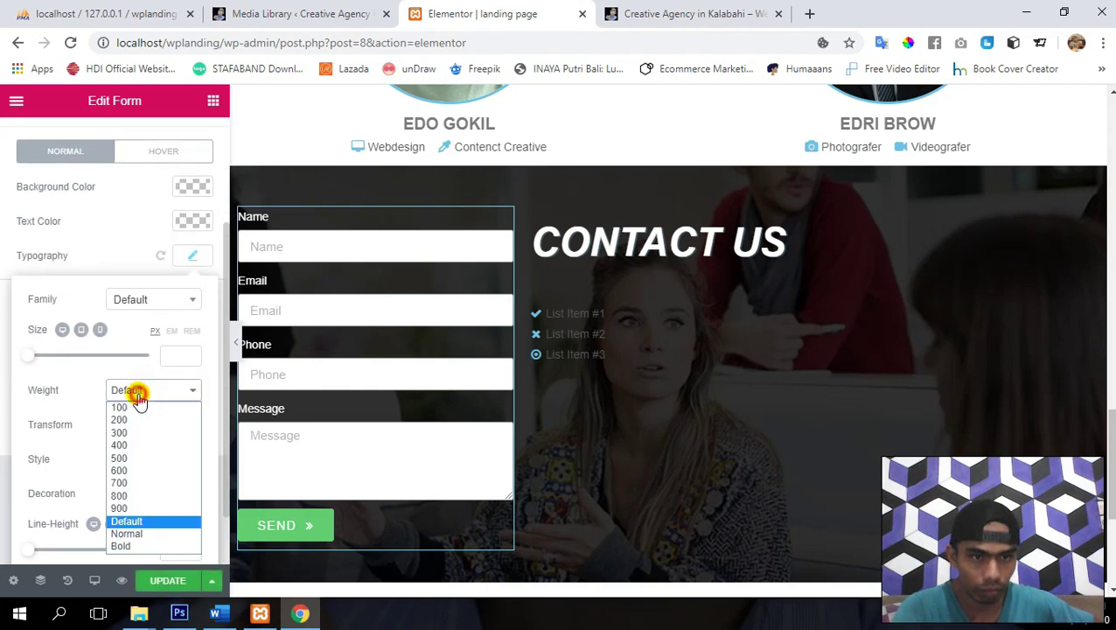
{"action": "left_click", "coordinate": [128, 546]}
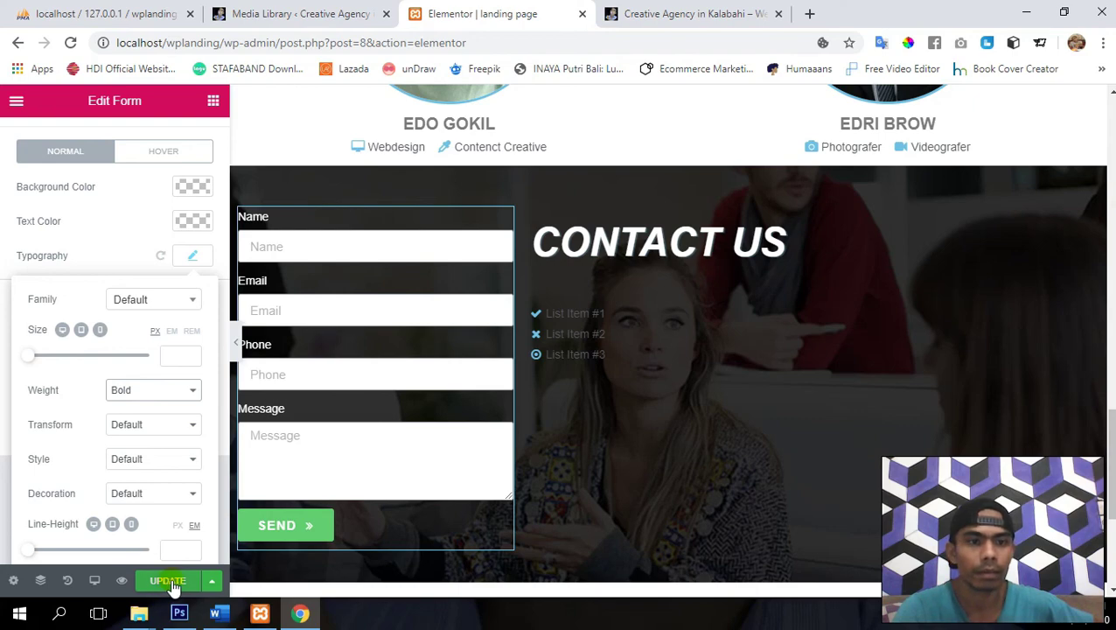
{"action": "left_click", "coordinate": [190, 263]}
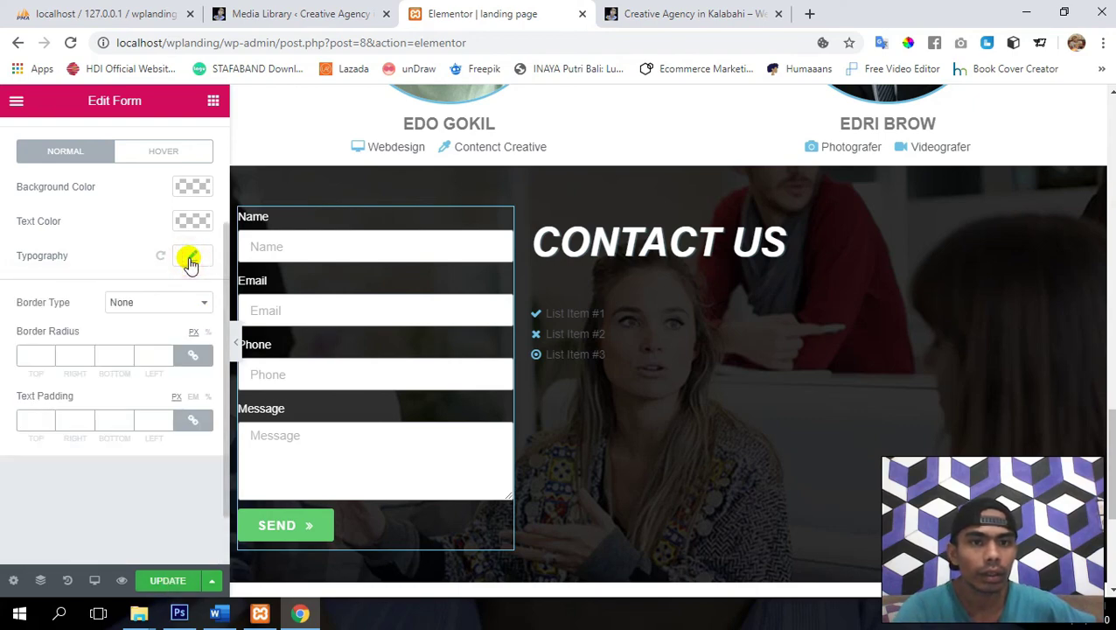
- Give the SEND button a light blue background color and update the page
{"action": "scroll", "coordinate": [443, 317], "scroll_direction": "up", "scroll_amount": 5}
{"action": "scroll", "coordinate": [443, 318], "scroll_direction": "up", "scroll_amount": 2}
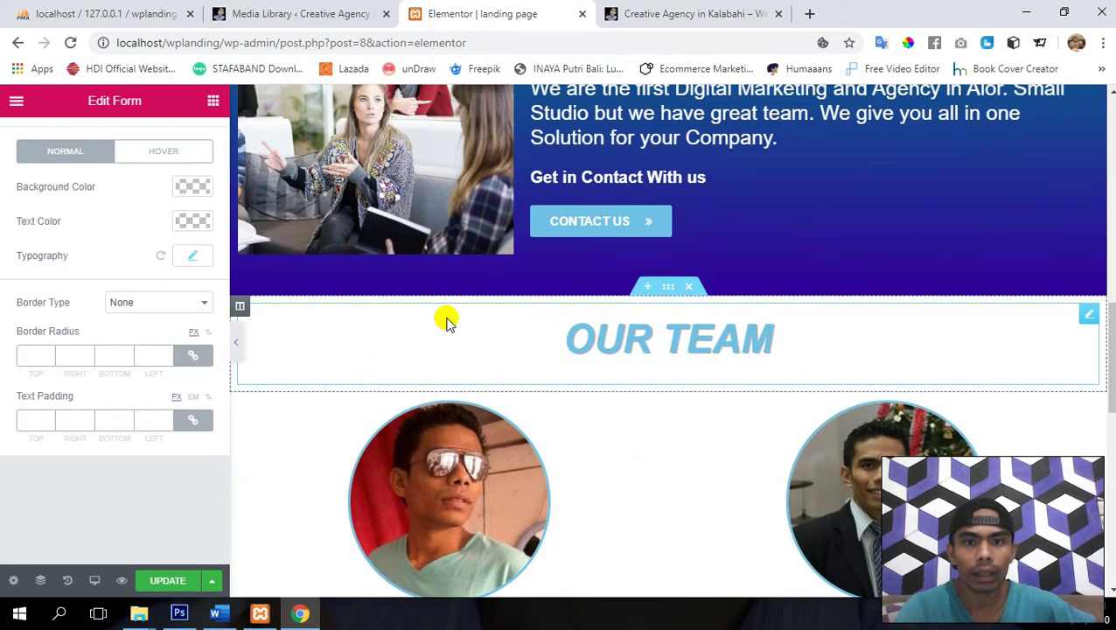
{"action": "scroll", "coordinate": [392, 438], "scroll_direction": "down", "scroll_amount": 10}
{"action": "scroll", "coordinate": [392, 438], "scroll_direction": "down", "scroll_amount": 1}
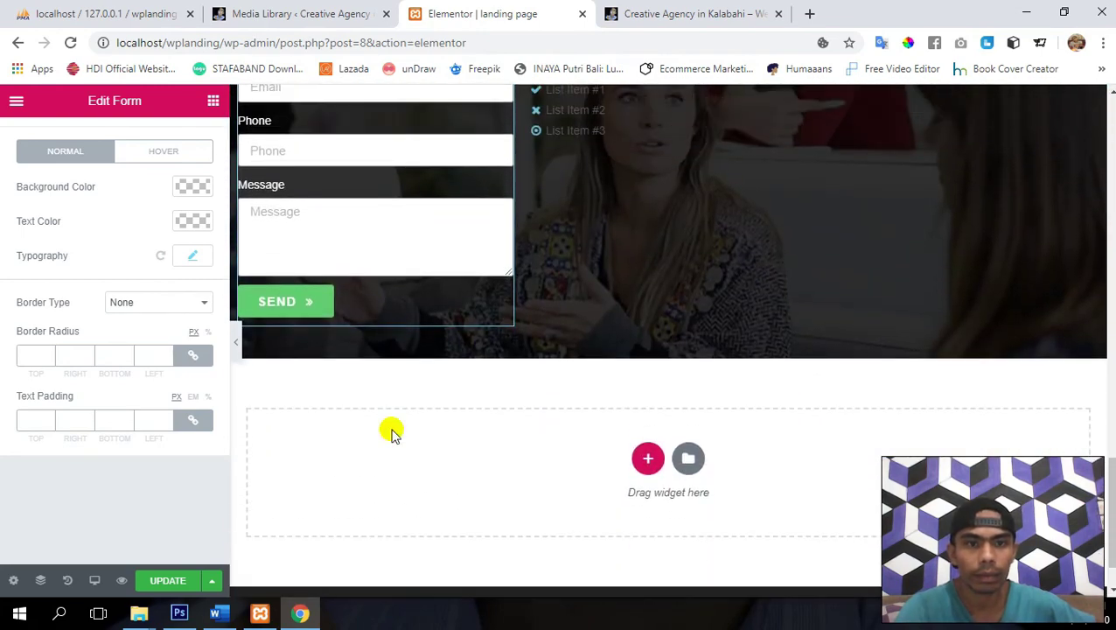
{"action": "scroll", "coordinate": [390, 432], "scroll_direction": "up", "scroll_amount": 1}
{"action": "left_click", "coordinate": [189, 187]}
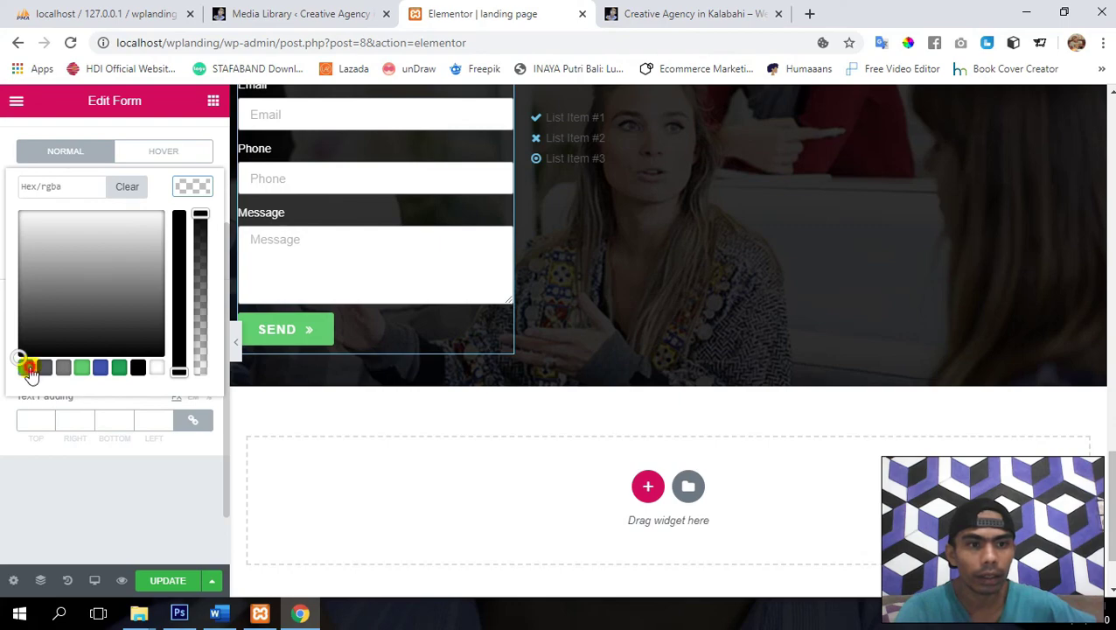
{"action": "left_click", "coordinate": [29, 368]}
{"action": "left_click", "coordinate": [156, 582]}
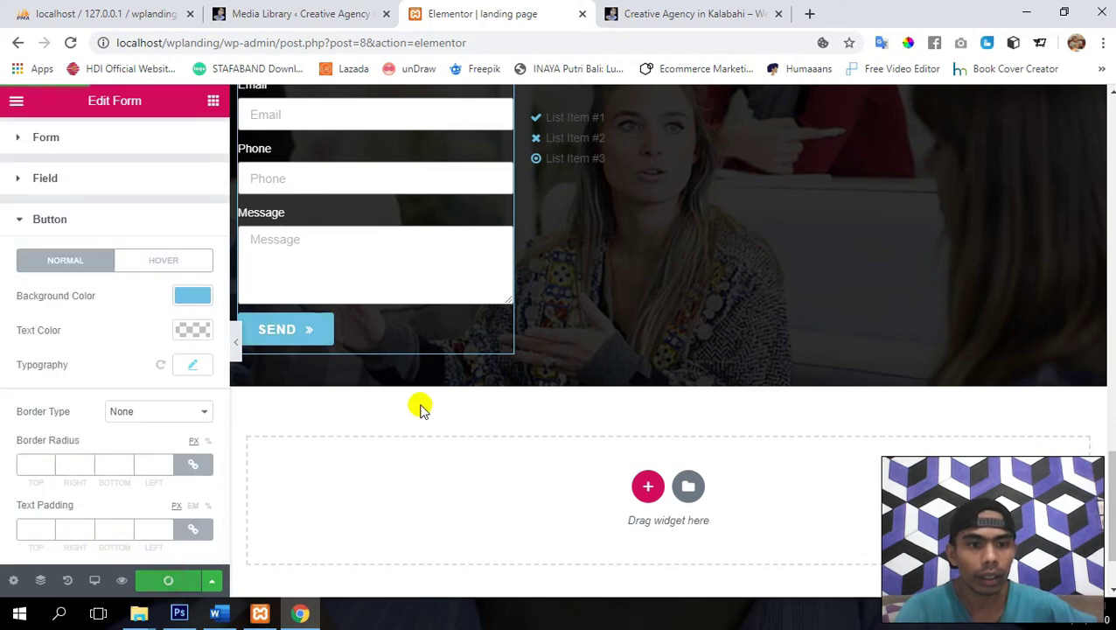
{"action": "scroll", "coordinate": [420, 402], "scroll_direction": "up", "scroll_amount": 3}
{"action": "scroll", "coordinate": [427, 394], "scroll_direction": "up", "scroll_amount": 3}
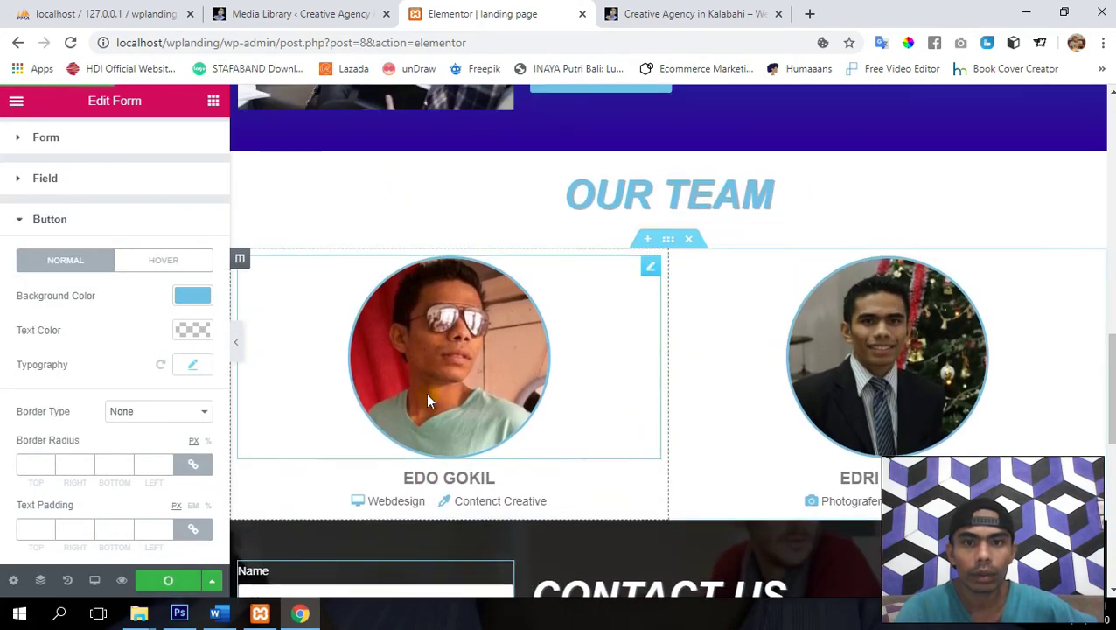
{"action": "scroll", "coordinate": [427, 394], "scroll_direction": "down", "scroll_amount": 4}
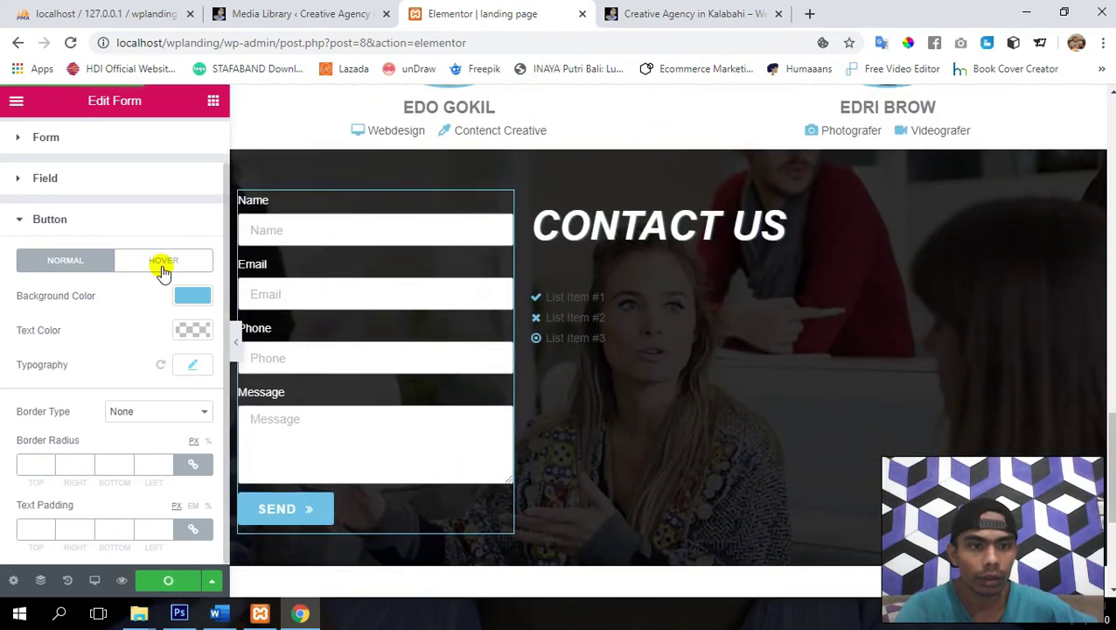
- Set the SEND button's hover background color to green #23a455 and update
{"action": "left_click", "coordinate": [160, 262]}
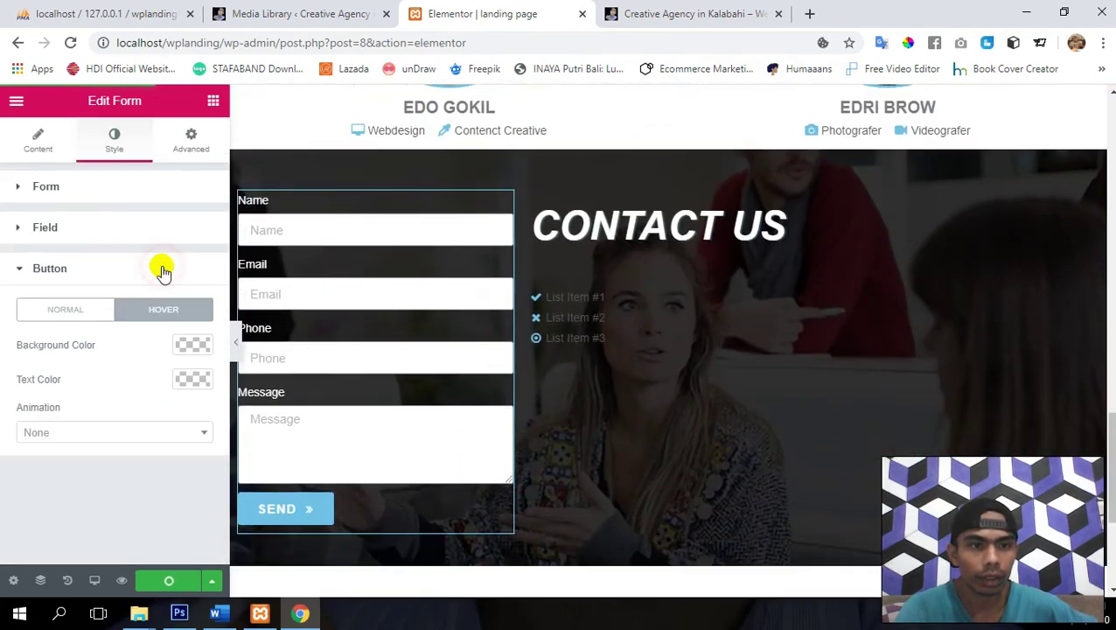
{"action": "left_click", "coordinate": [194, 345]}
{"action": "left_click", "coordinate": [120, 526]}
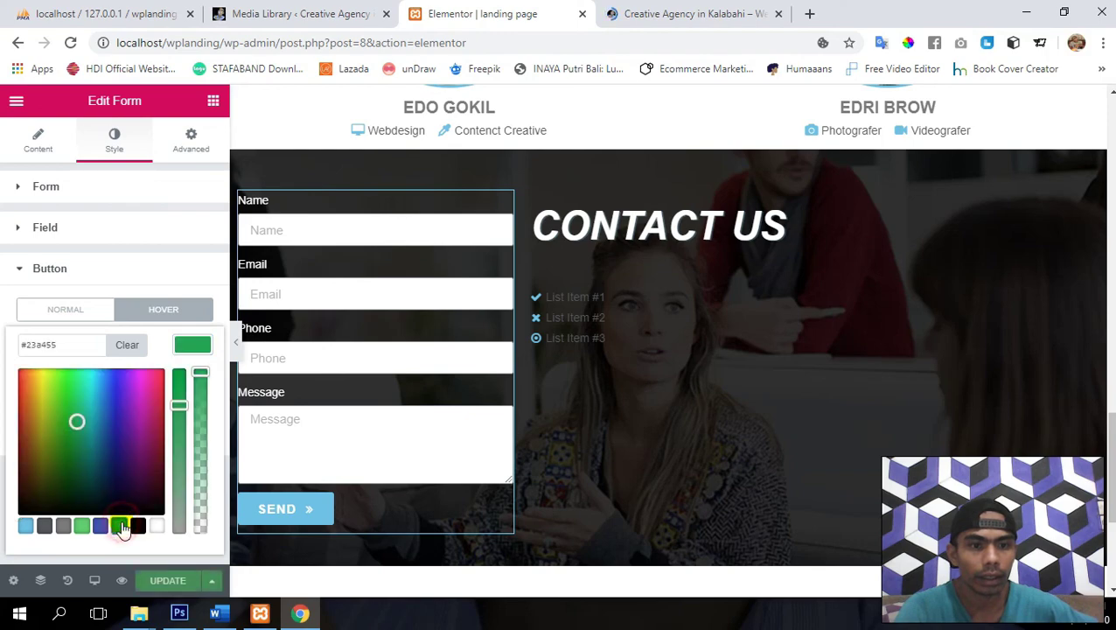
{"action": "left_click", "coordinate": [170, 584]}
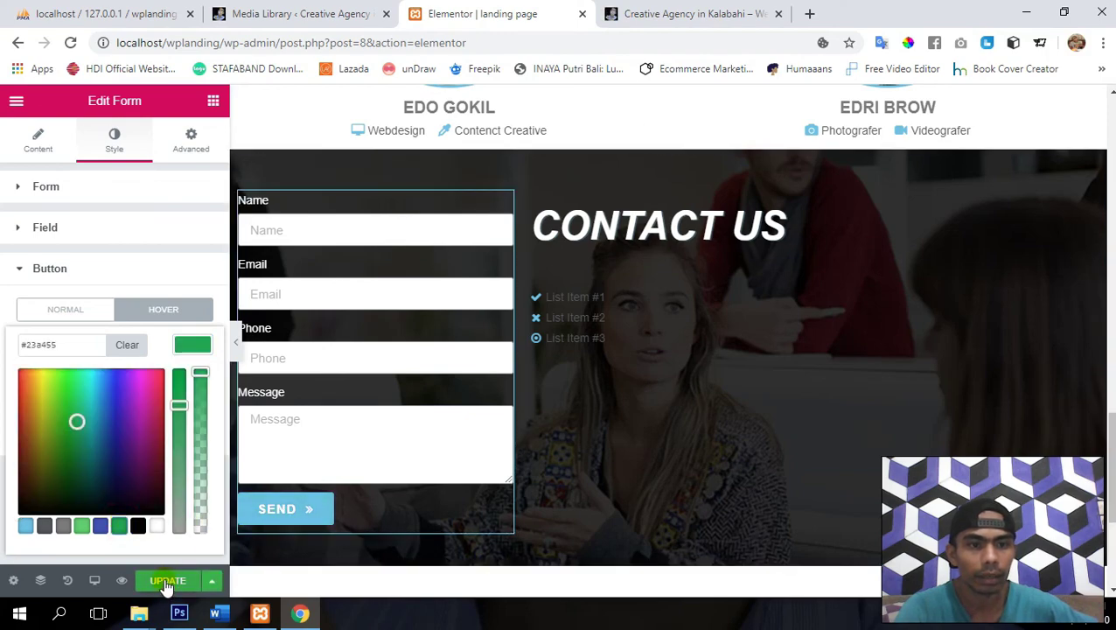
- Give the SEND button a Shrink hover animation and update the page
{"action": "left_click", "coordinate": [100, 432]}
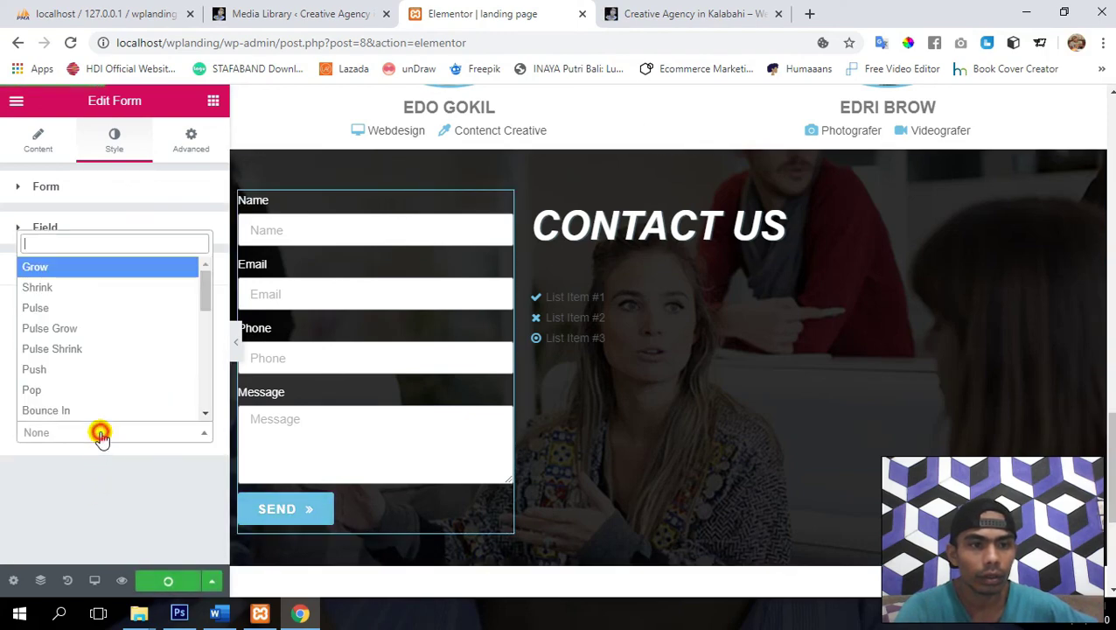
{"action": "left_click", "coordinate": [79, 288]}
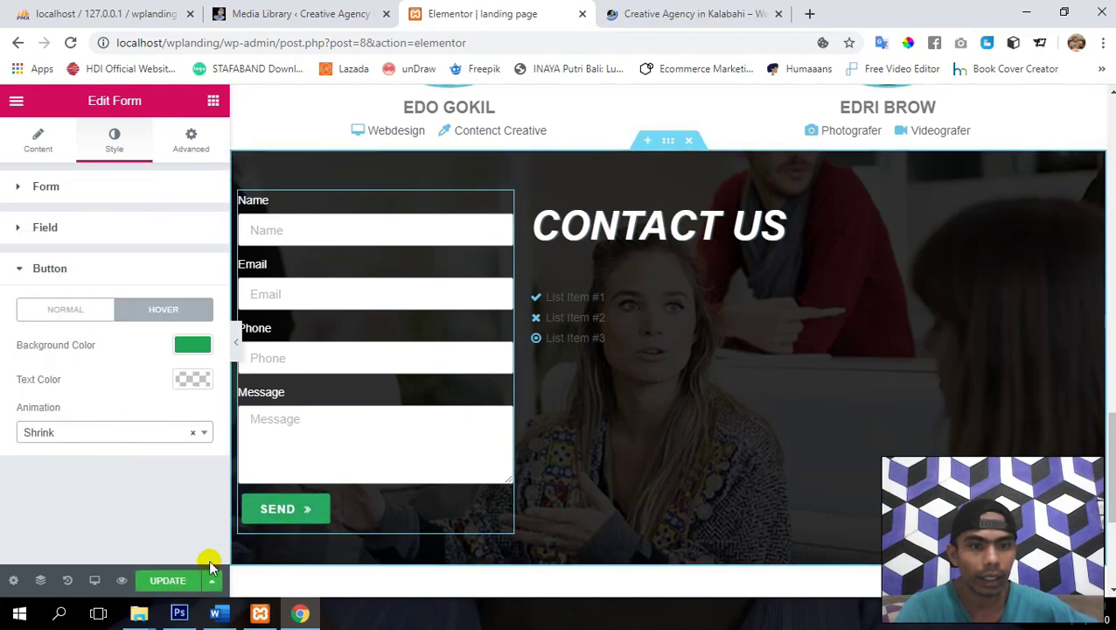
{"action": "left_click", "coordinate": [171, 580]}
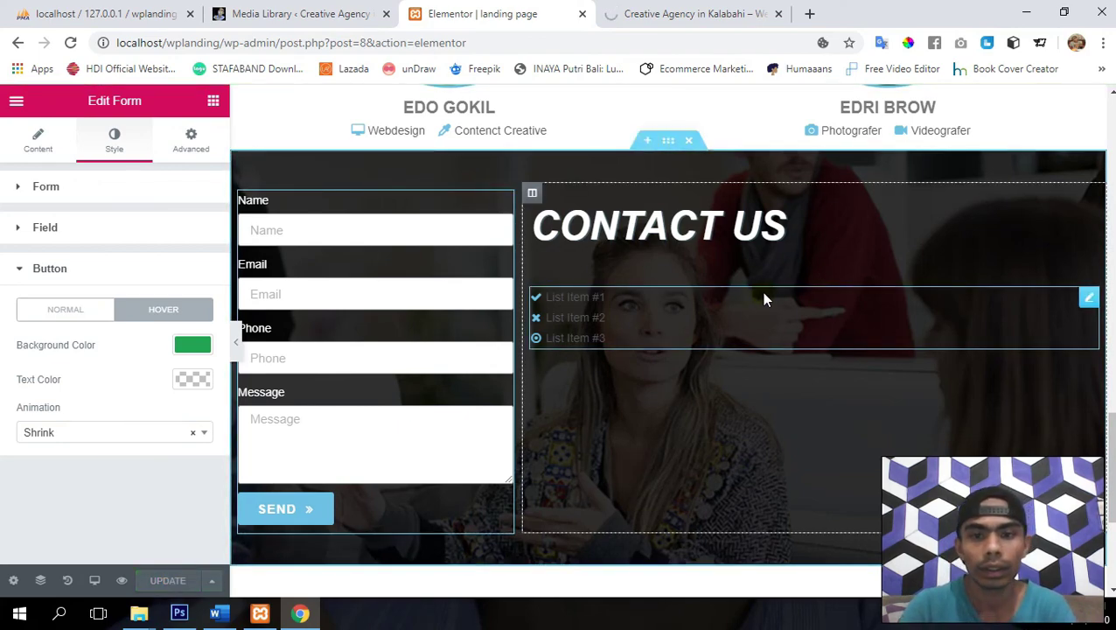
{"action": "scroll", "coordinate": [757, 296], "scroll_direction": "down", "scroll_amount": 3}
{"action": "scroll", "coordinate": [473, 476], "scroll_direction": "down", "scroll_amount": 1}
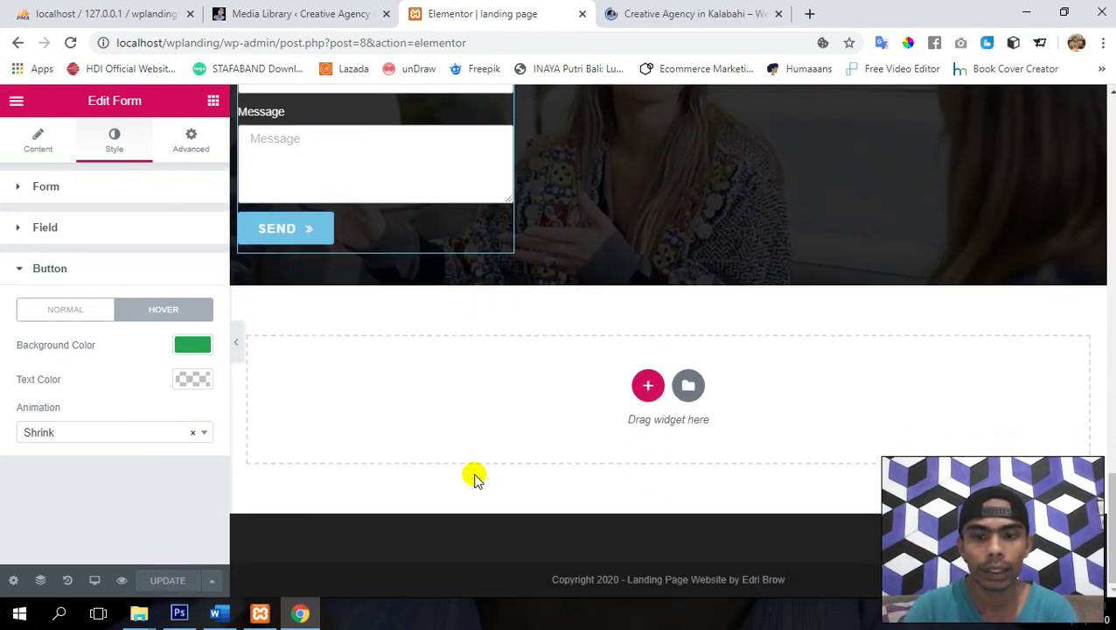
{"action": "scroll", "coordinate": [473, 477], "scroll_direction": "up", "scroll_amount": 5}
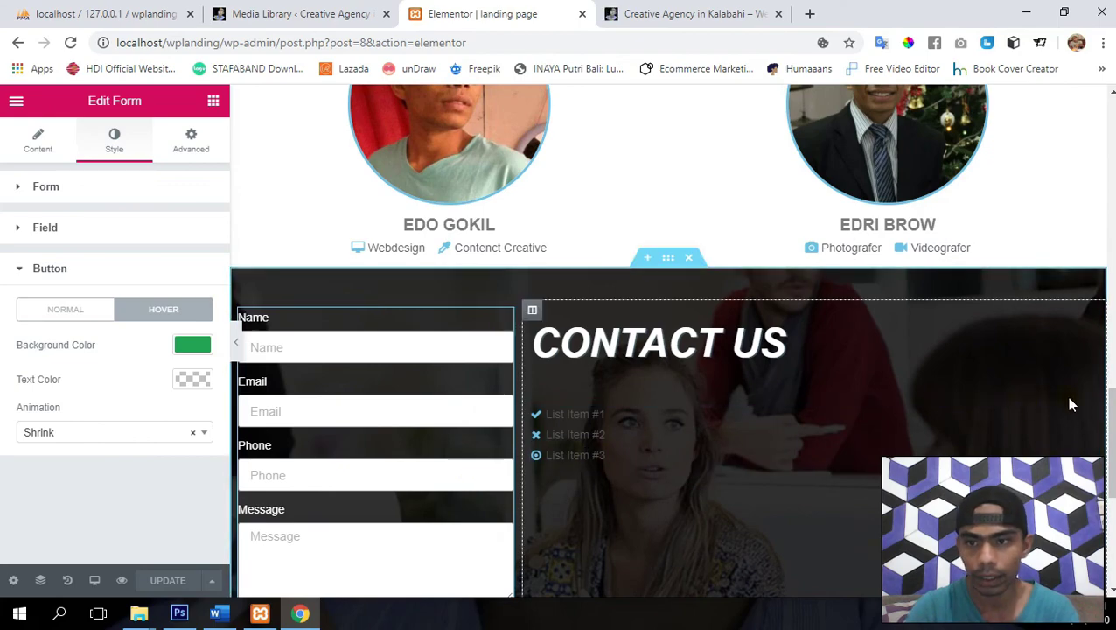
- Replace the CONTACT US list's first item text with the office street address
{"action": "left_click", "coordinate": [1088, 417]}
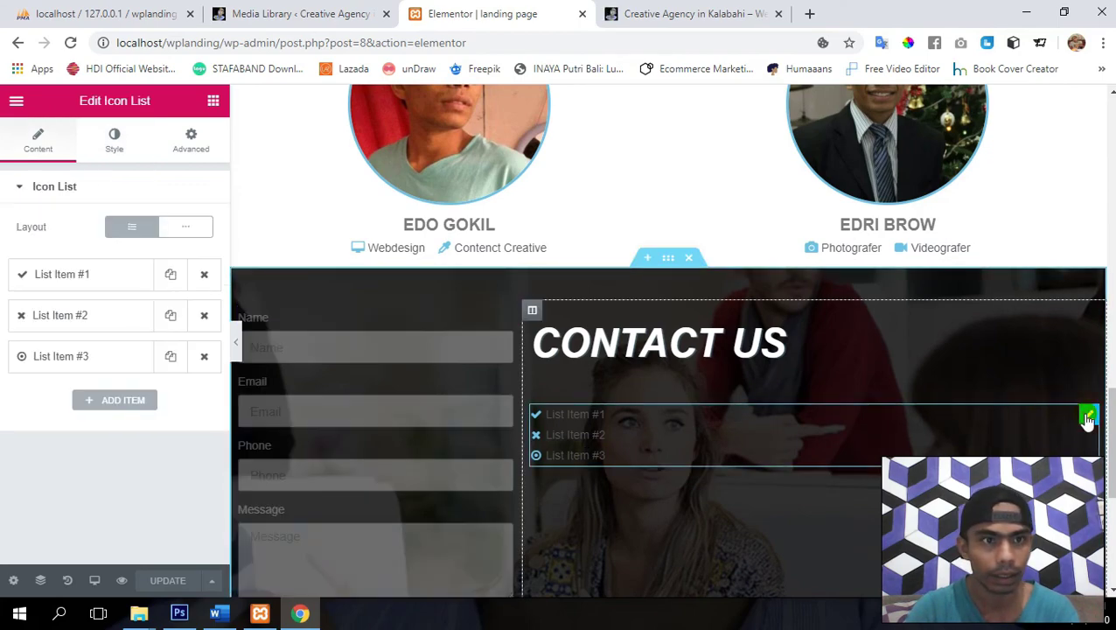
{"action": "left_click", "coordinate": [77, 265]}
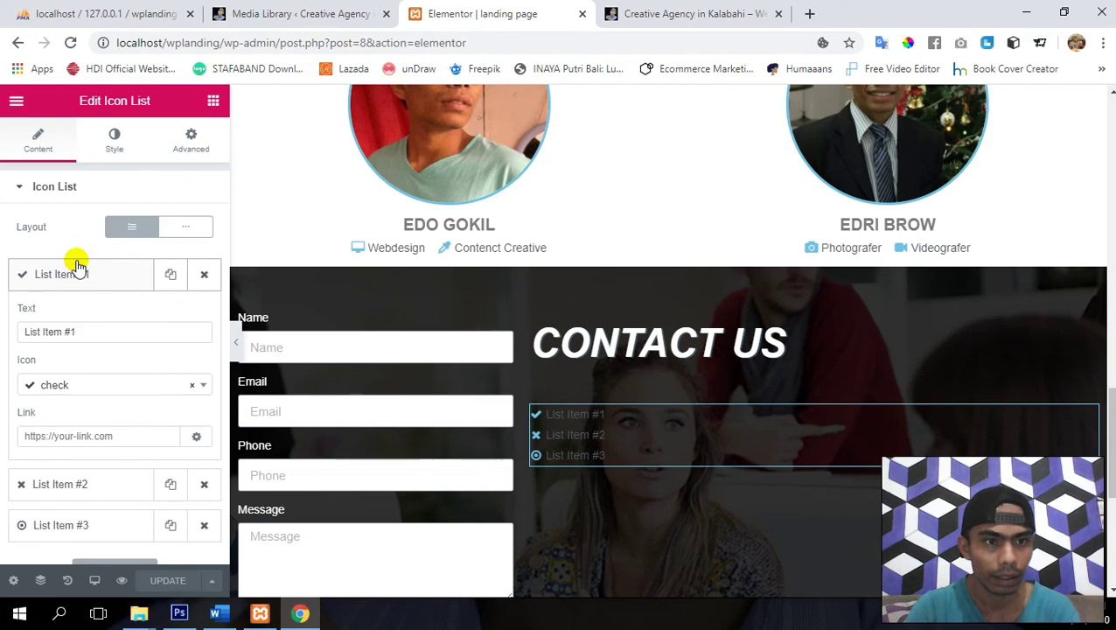
{"action": "double_click", "coordinate": [106, 330]}
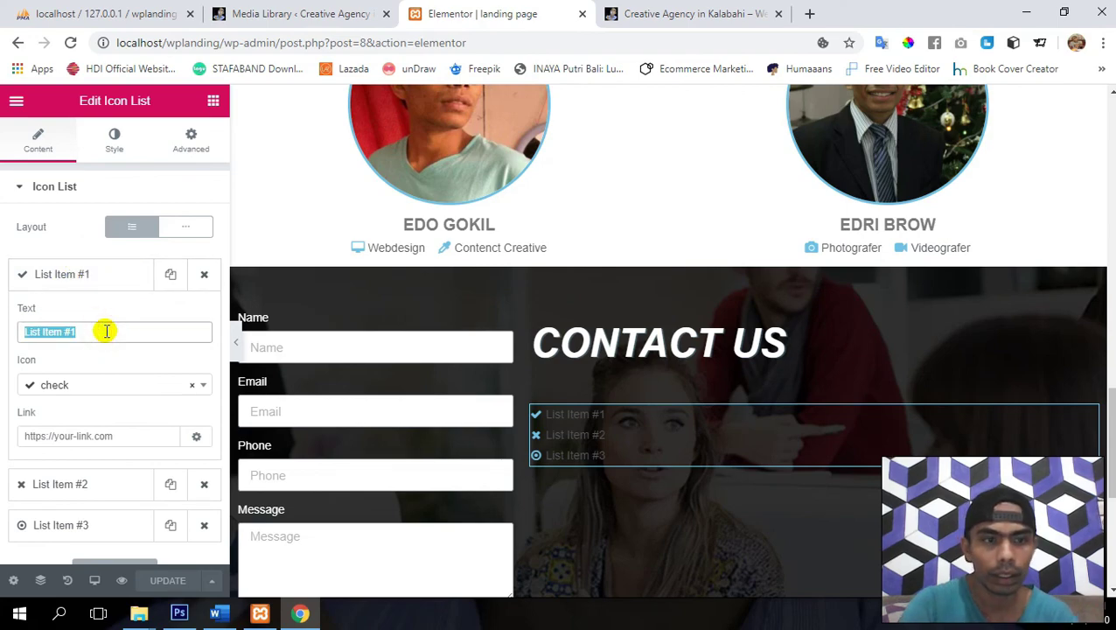
{"action": "type", "text": "Jl. Sam Ratu"}
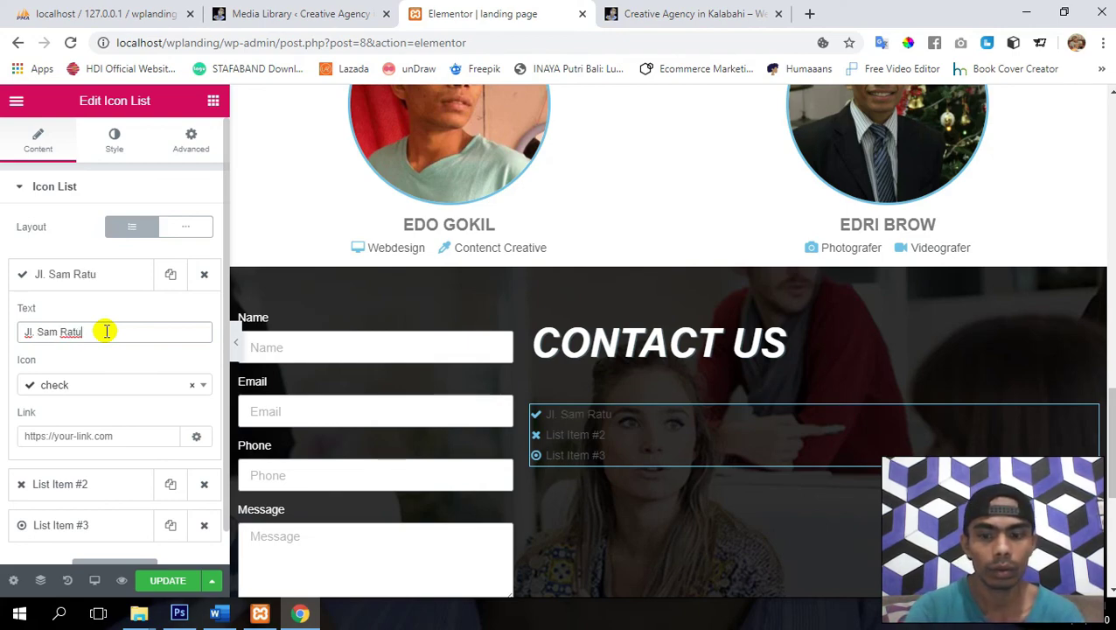
{"action": "triple_click", "coordinate": [106, 330]}
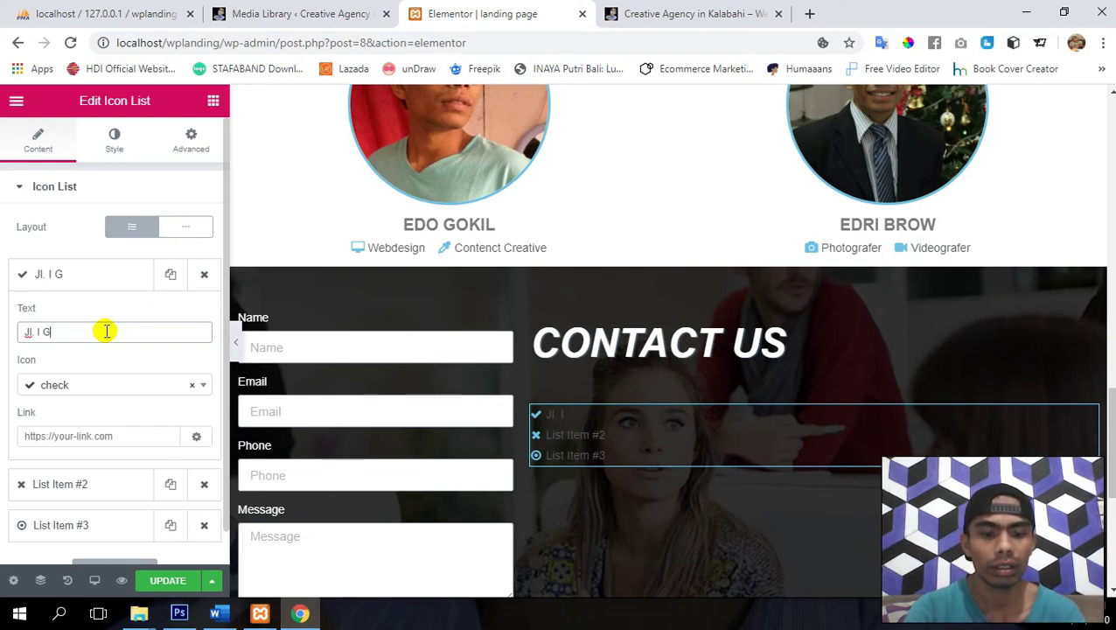
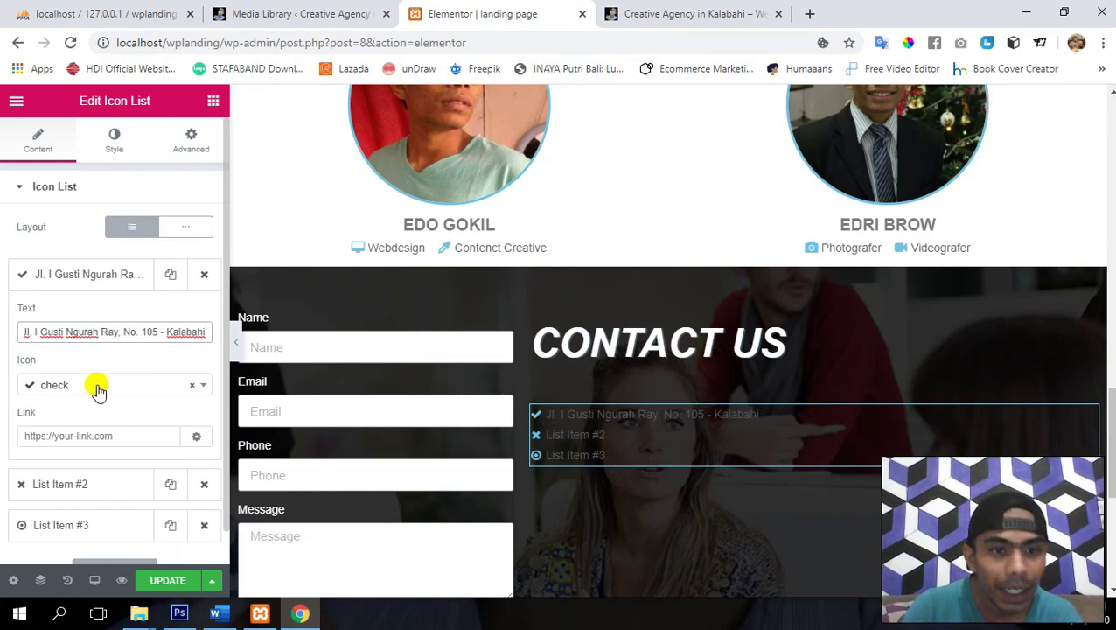
- Set the first list item's icon to map-marker
{"action": "left_click", "coordinate": [97, 386]}
{"action": "type", "text": "map"}
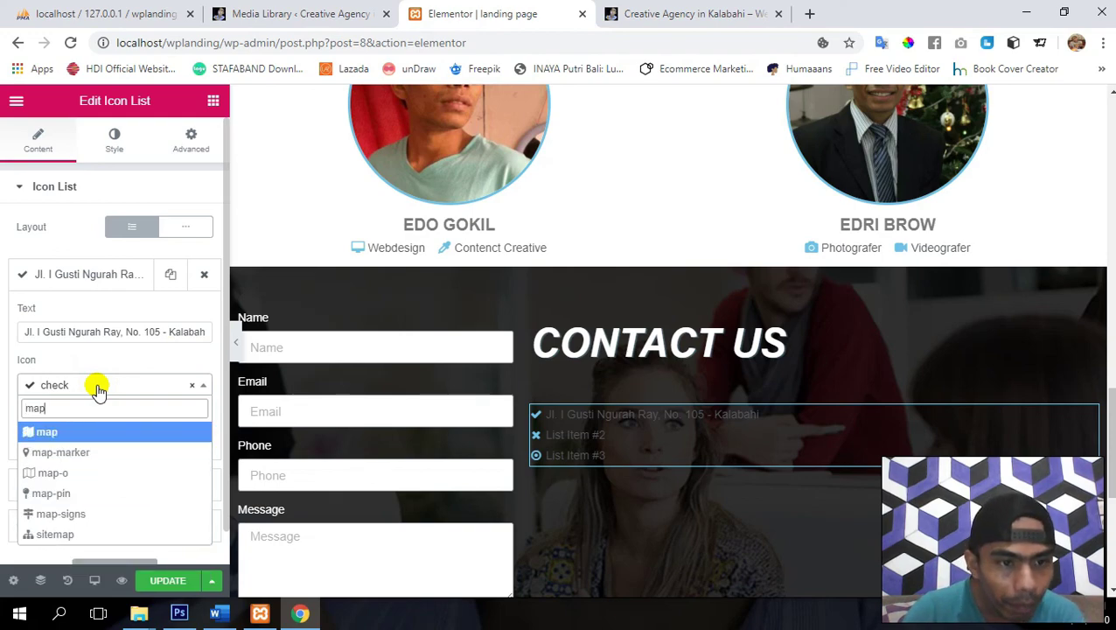
{"action": "key", "text": "Down"}
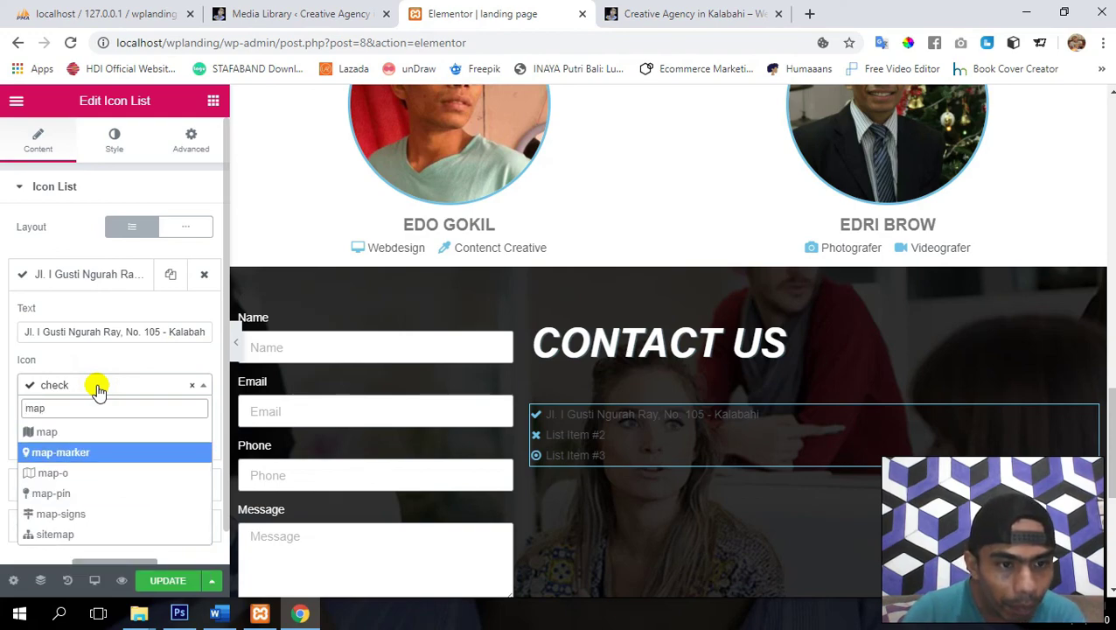
{"action": "key", "text": "Return"}
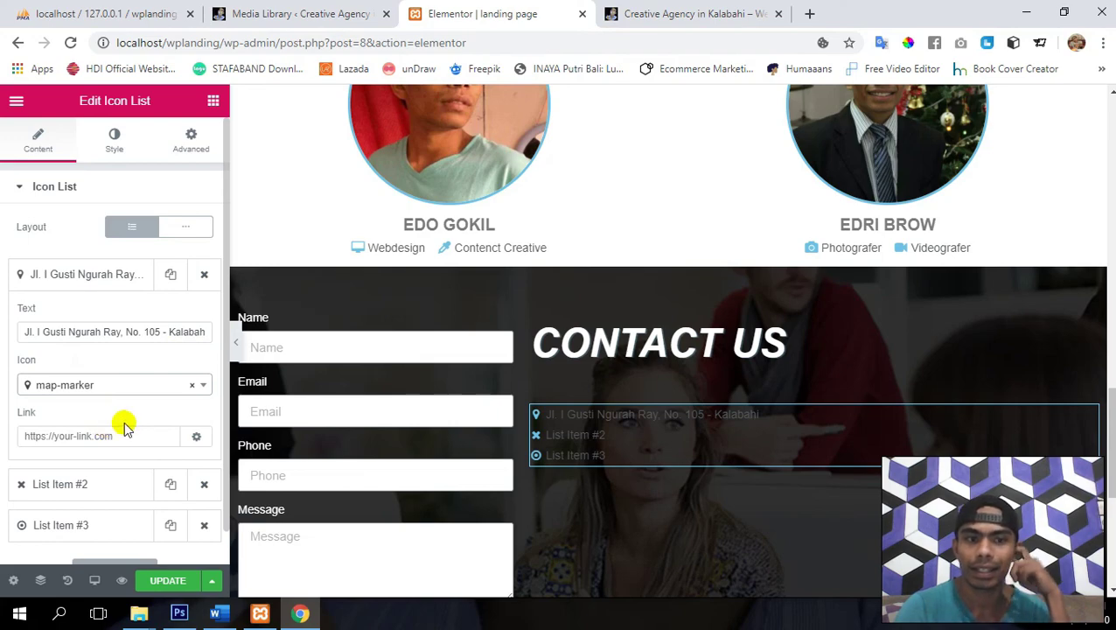
{"action": "left_click", "coordinate": [110, 435]}
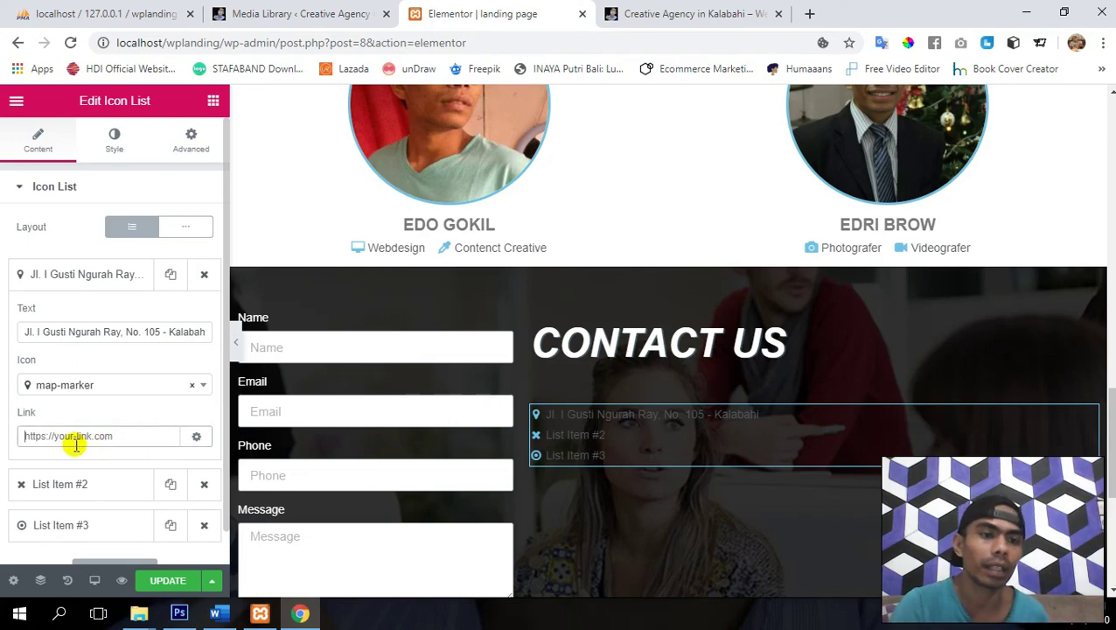
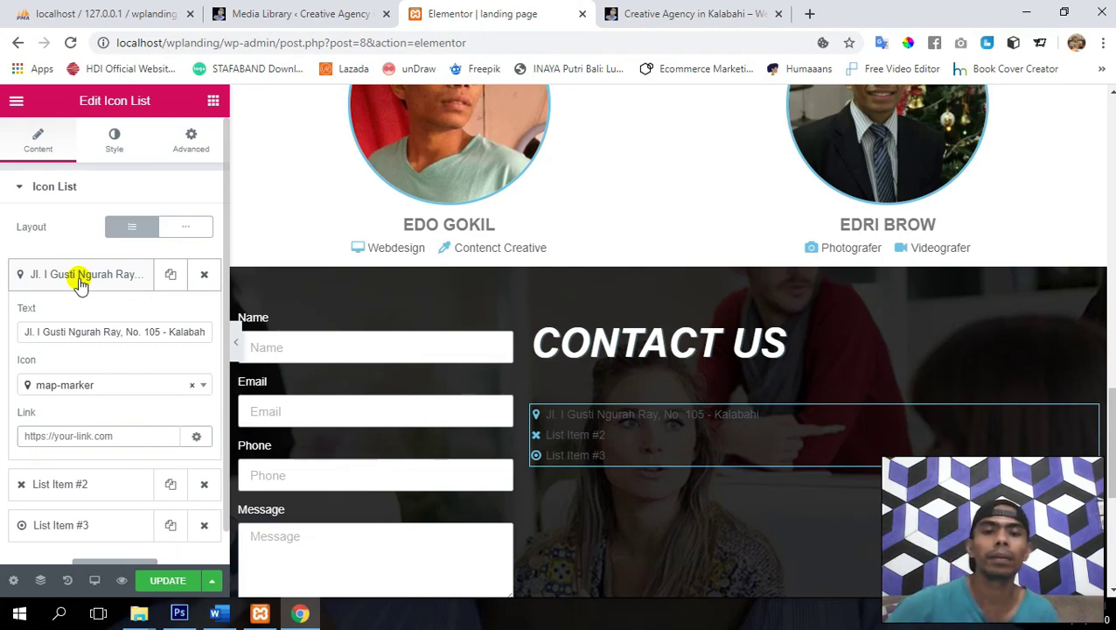
- Replace the second list item's placeholder text with the phone number
{"action": "left_click", "coordinate": [82, 490]}
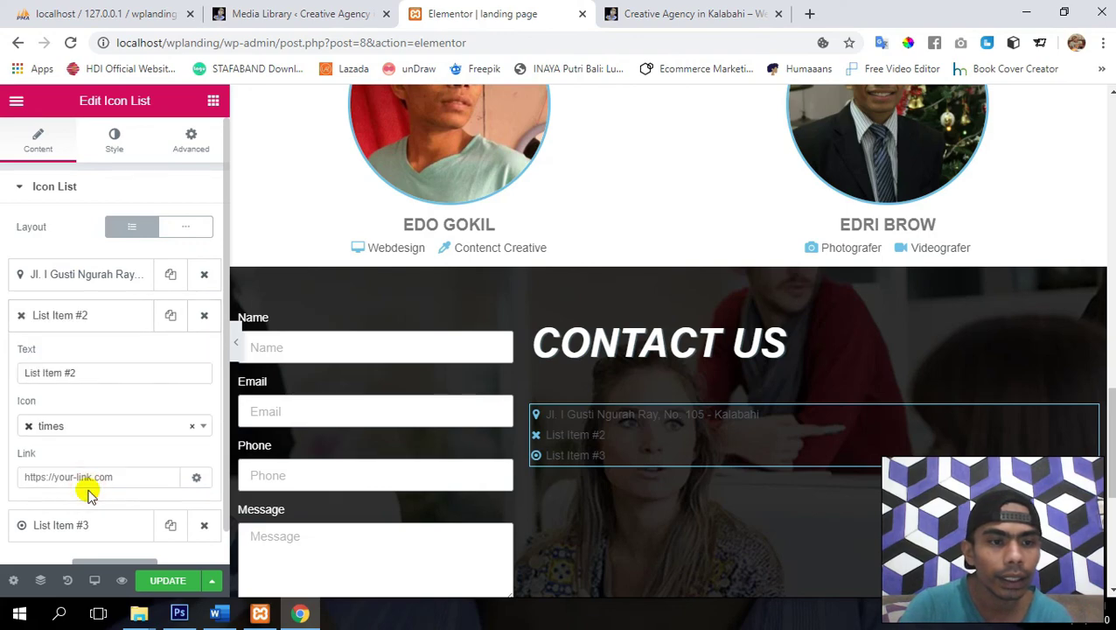
{"action": "left_click", "coordinate": [127, 371]}
{"action": "triple_click", "coordinate": [127, 371]}
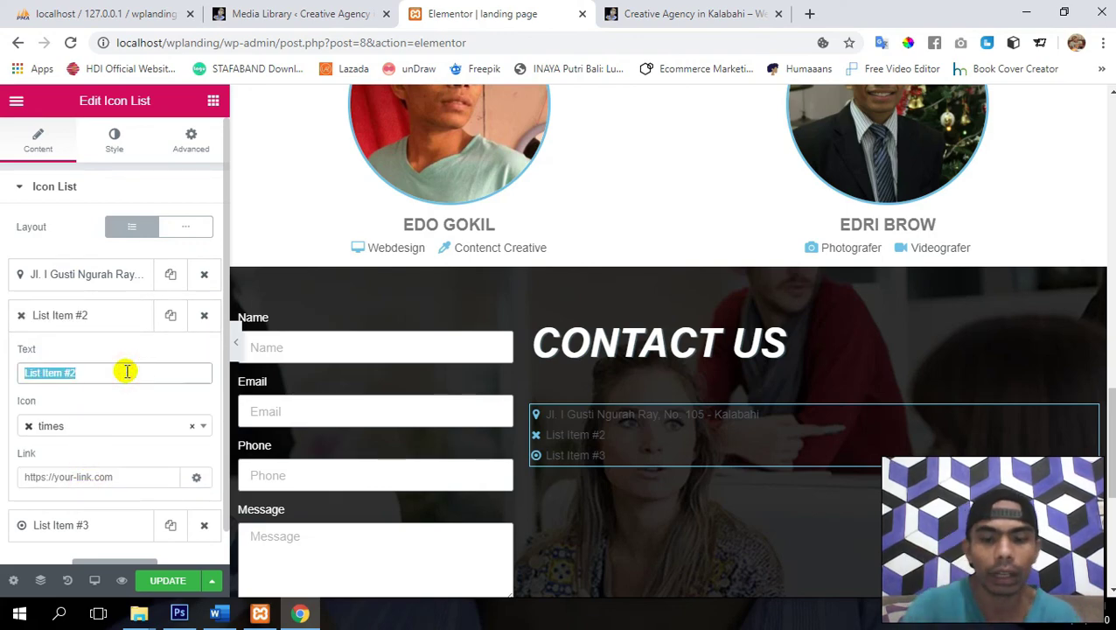
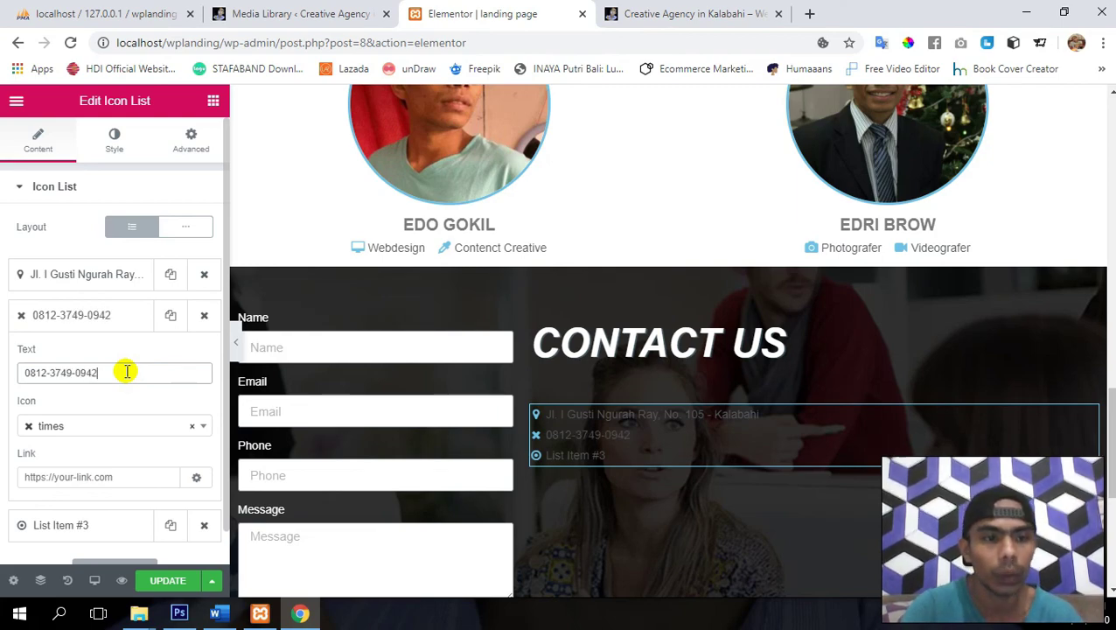
- Give the phone item the mobile icon after trying phone-square
{"action": "left_click", "coordinate": [85, 426]}
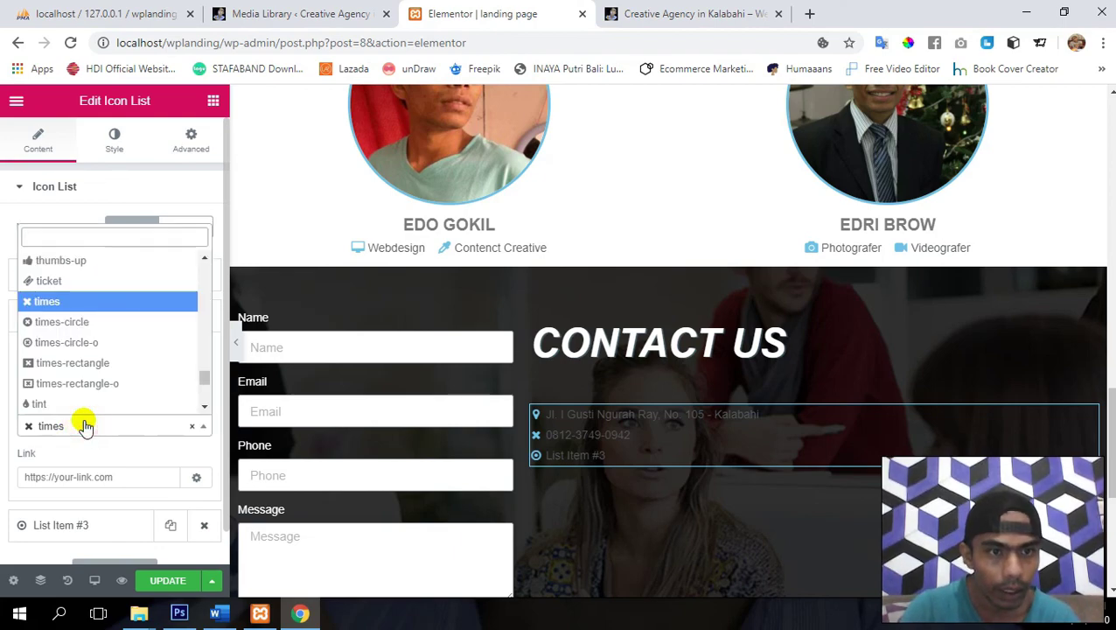
{"action": "type", "text": "phon"}
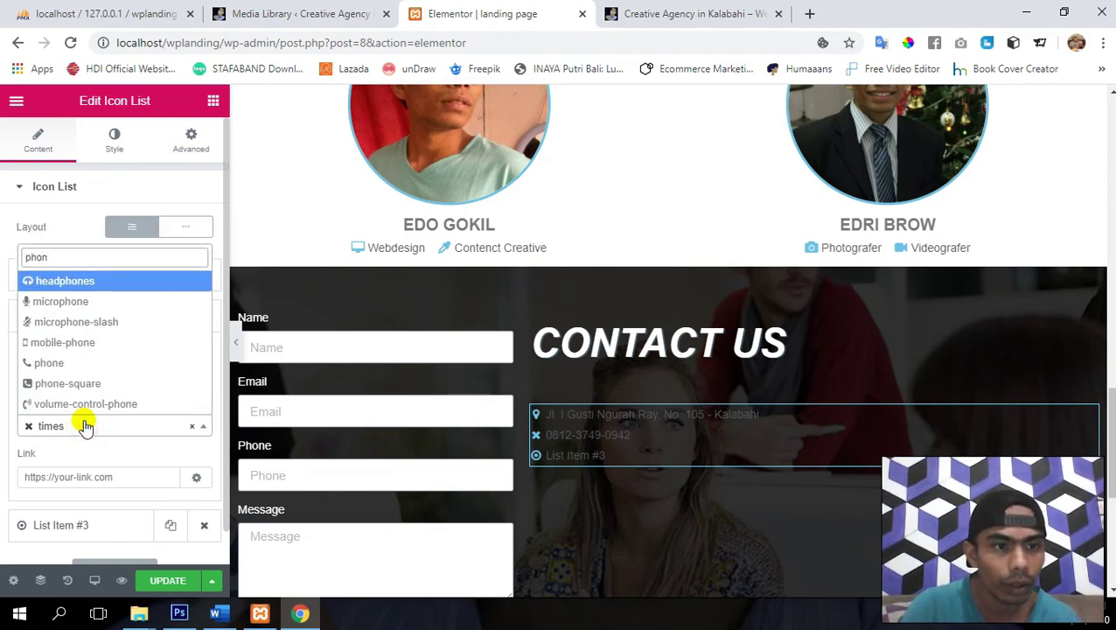
{"action": "left_click", "coordinate": [55, 385]}
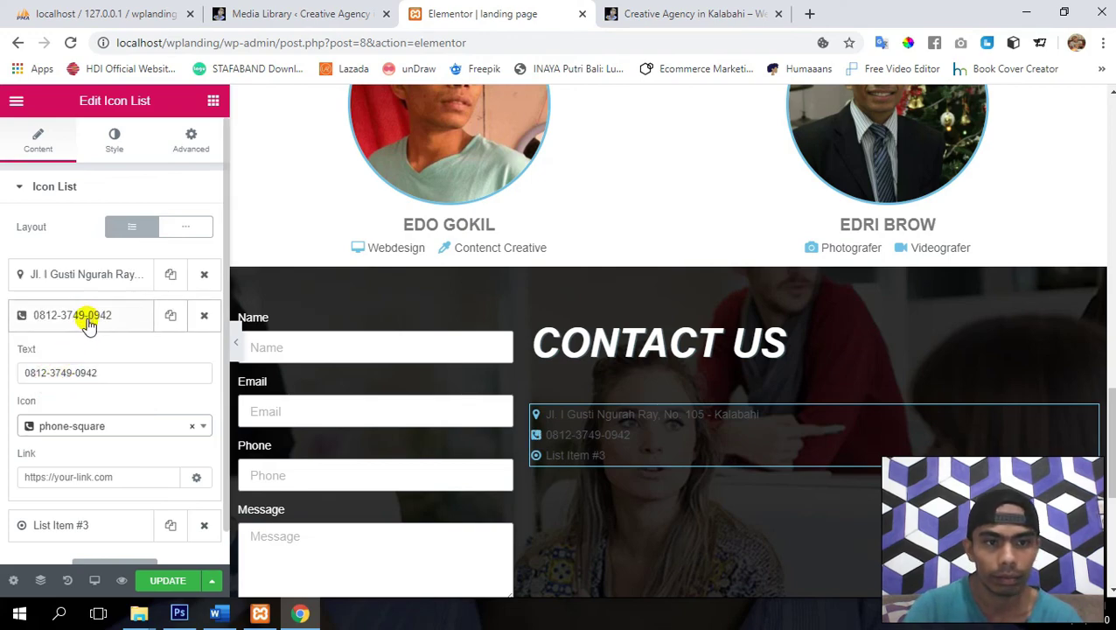
{"action": "left_click", "coordinate": [90, 427]}
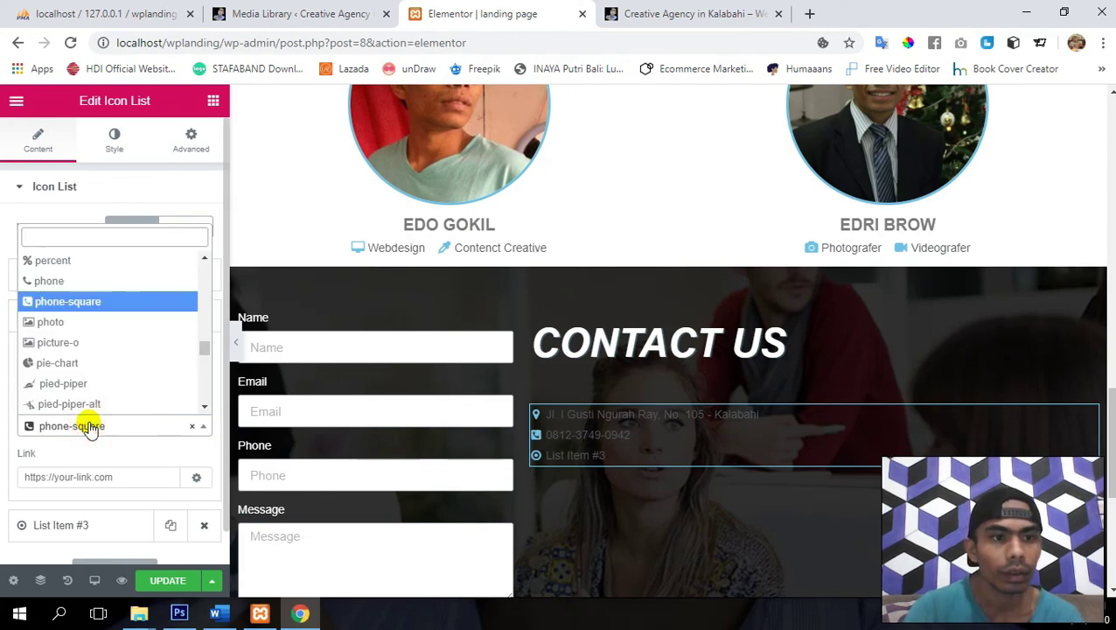
{"action": "key", "text": "Up"}
{"action": "key", "text": "Up"}
{"action": "key", "text": "Up"}
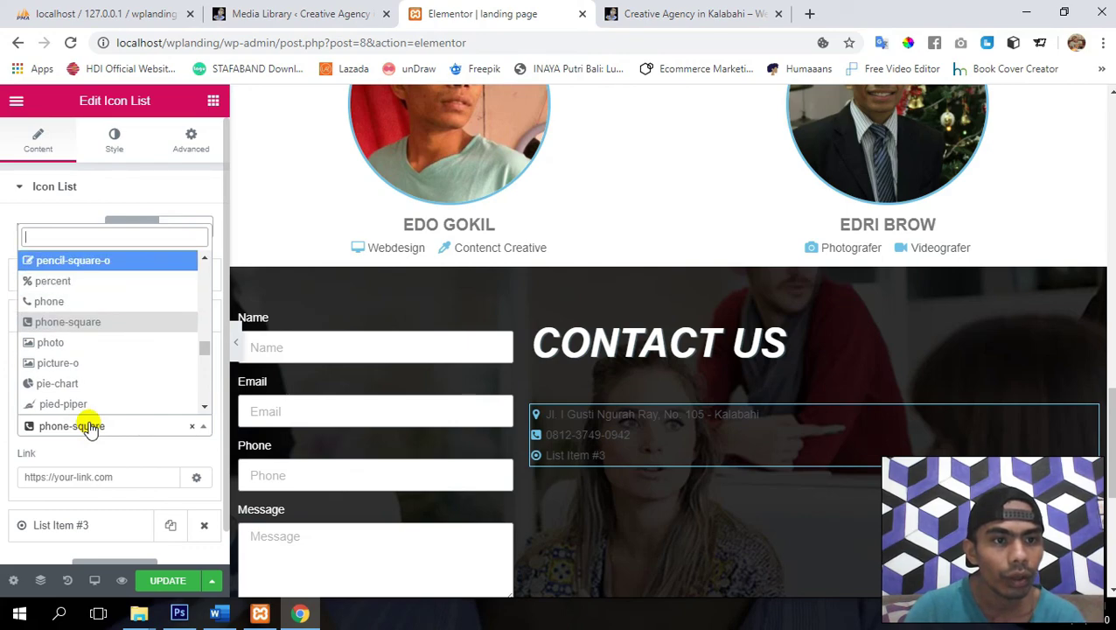
{"action": "key", "text": "Down"}
{"action": "key", "text": "Down"}
{"action": "key", "text": "Down"}
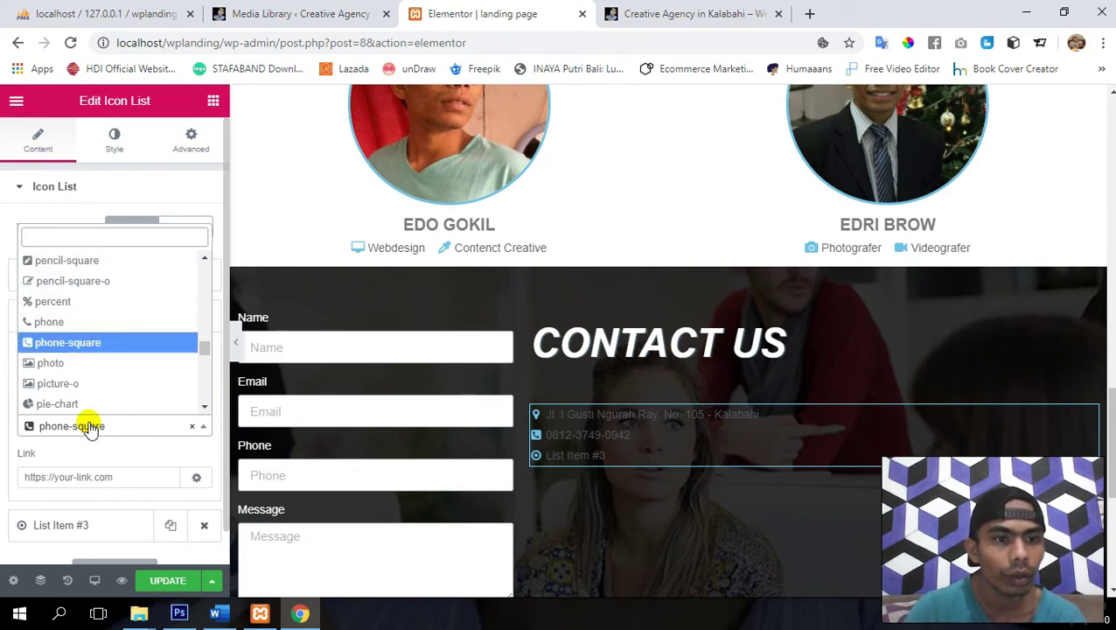
{"action": "key", "text": "Down"}
{"action": "key", "text": "Down"}
{"action": "key", "text": "Down"}
{"action": "key", "text": "Down"}
{"action": "key", "text": "Down"}
{"action": "key", "text": "Down"}
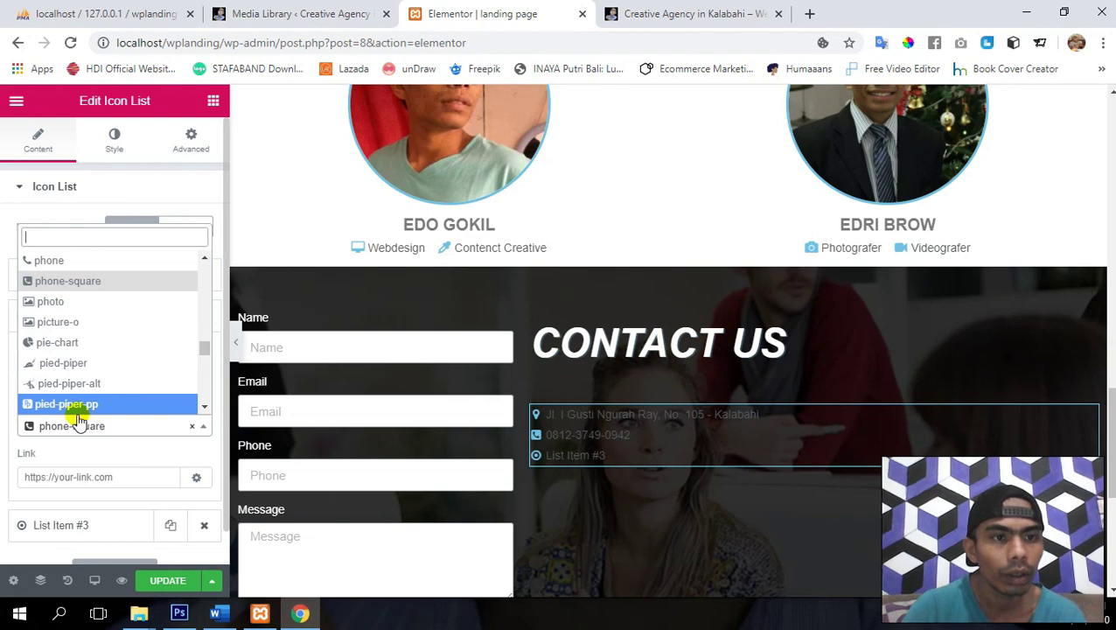
{"action": "type", "text": "mob"}
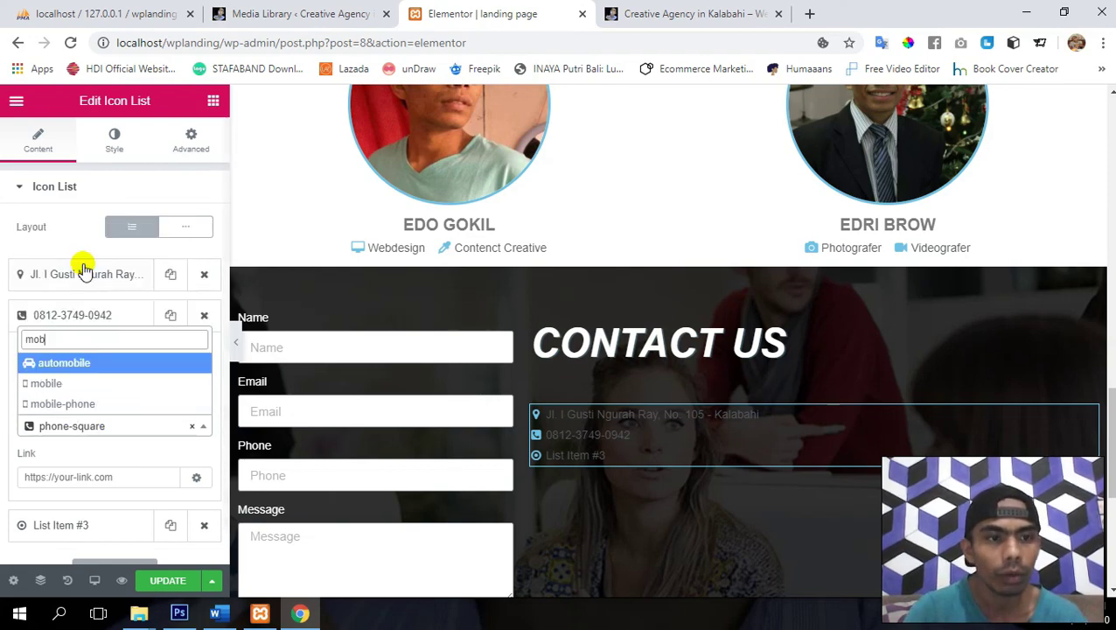
{"action": "key", "text": "Down"}
{"action": "key", "text": "Down"}
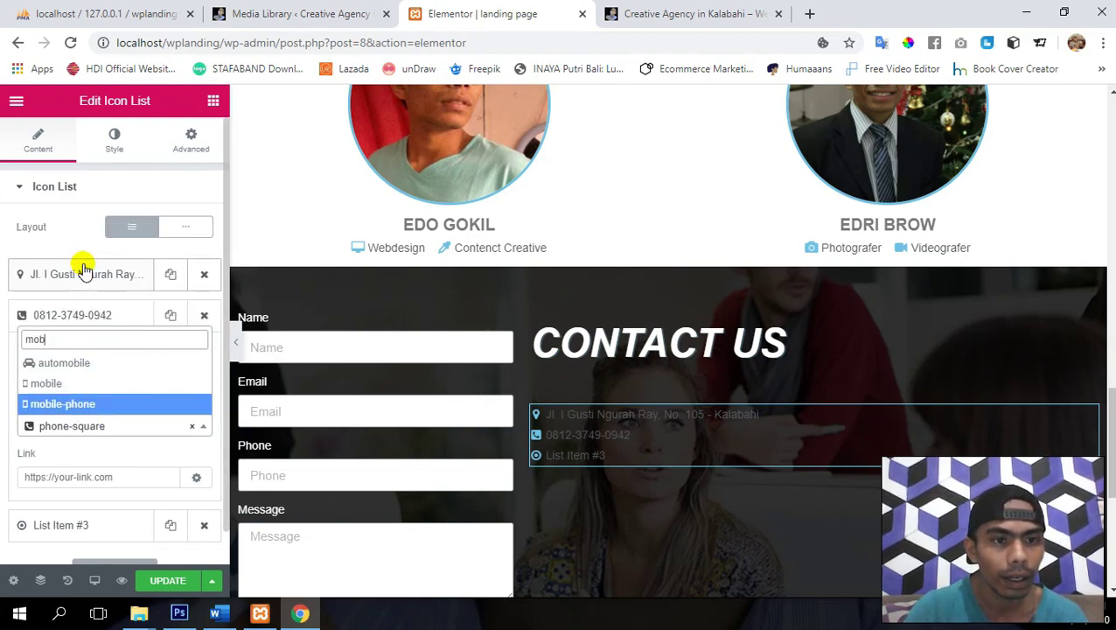
{"action": "key", "text": "Return"}
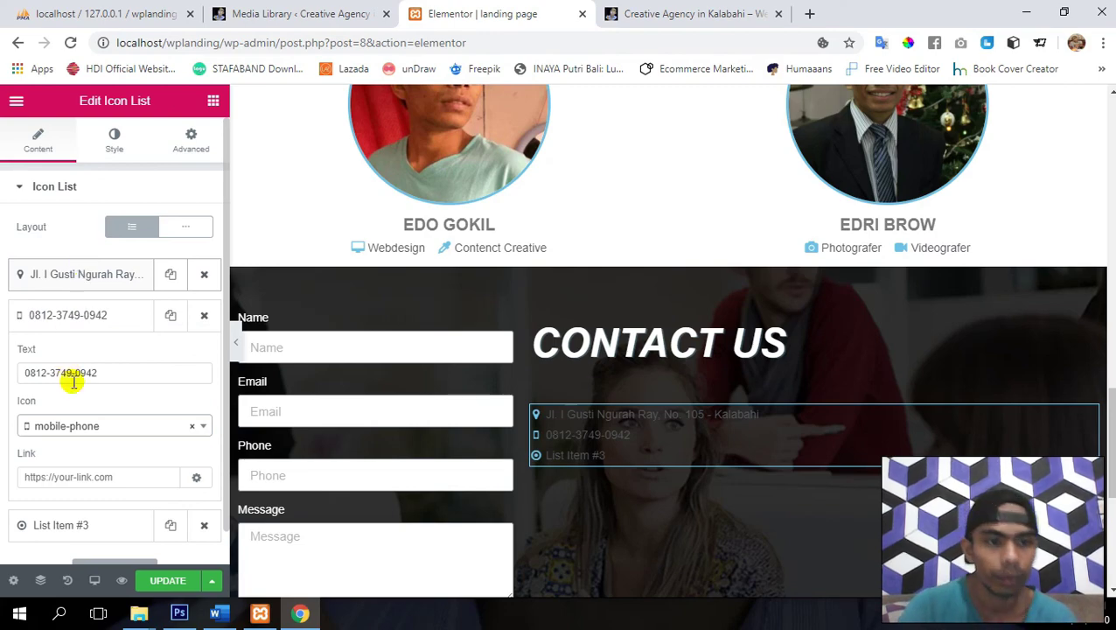
{"action": "left_click", "coordinate": [95, 427]}
{"action": "key", "text": "Up"}
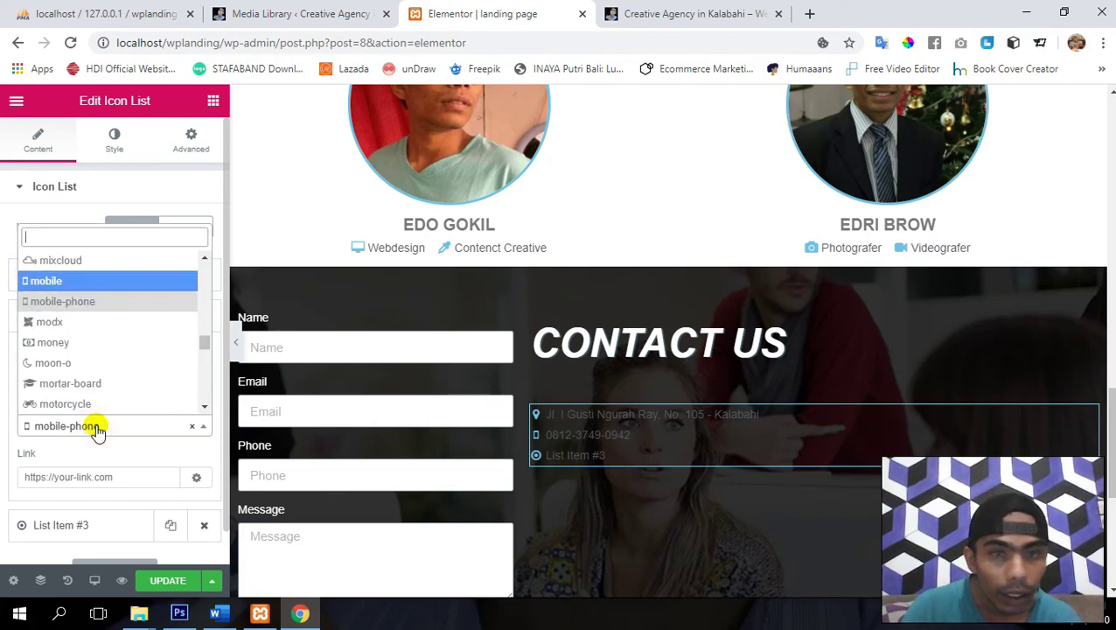
{"action": "key", "text": "Return"}
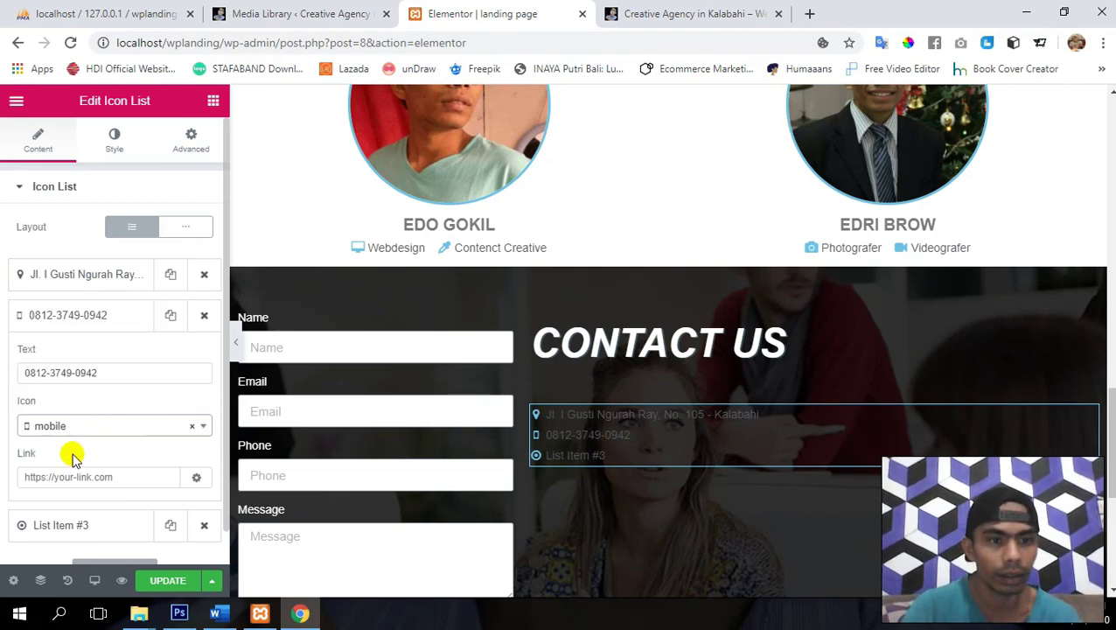
{"action": "scroll", "coordinate": [88, 451], "scroll_direction": "down", "scroll_amount": 1}
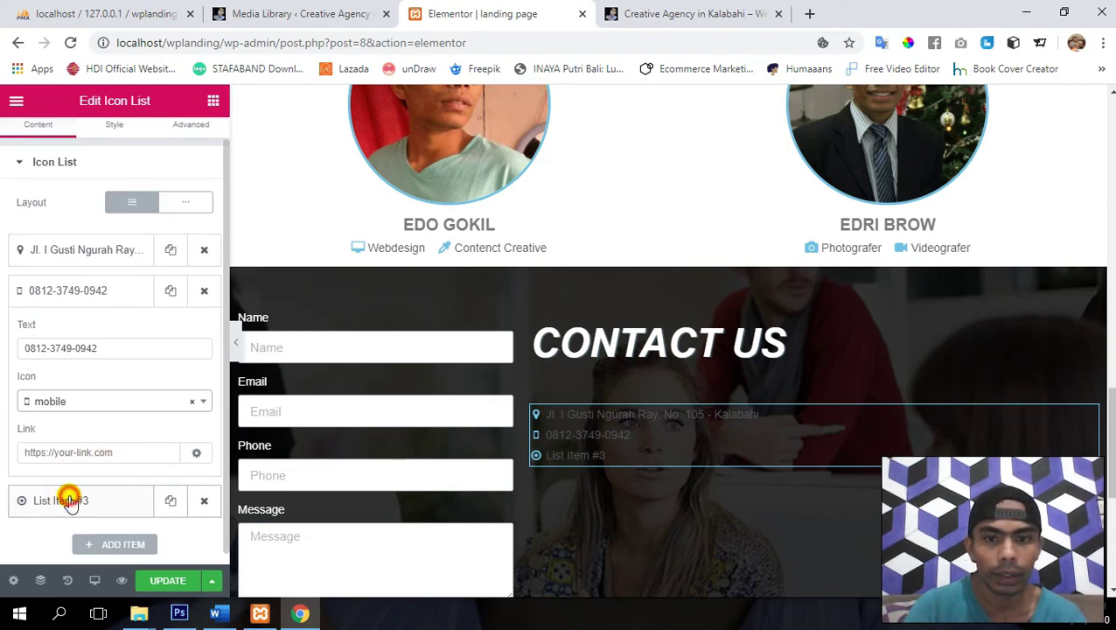
- Give the third list item an envelope icon and the e-mail address as its text
{"action": "left_click", "coordinate": [63, 501]}
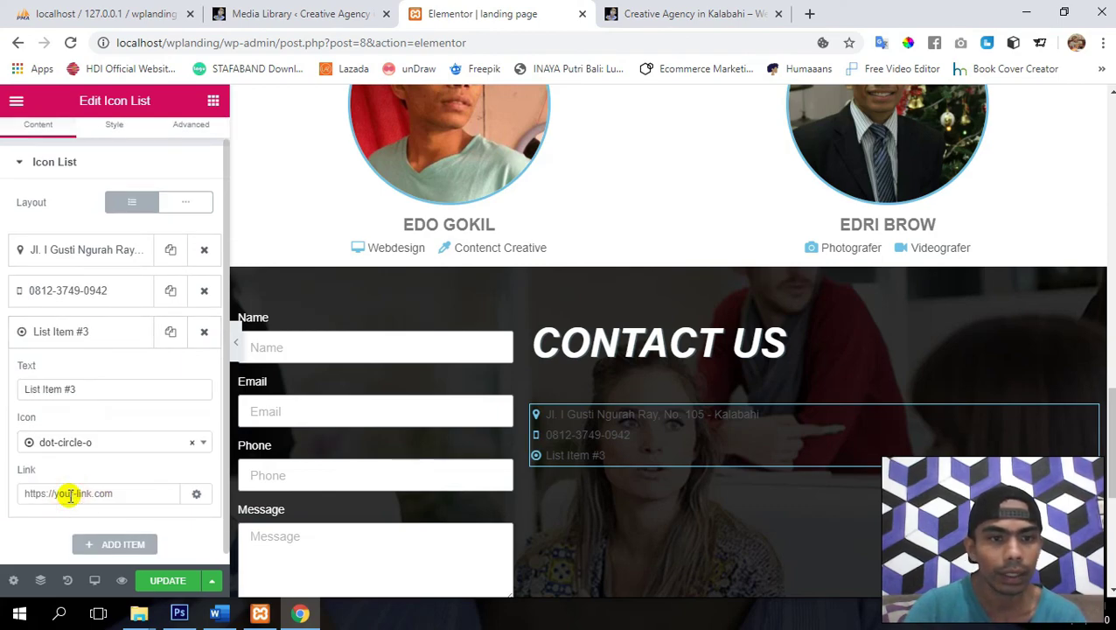
{"action": "left_click", "coordinate": [118, 435]}
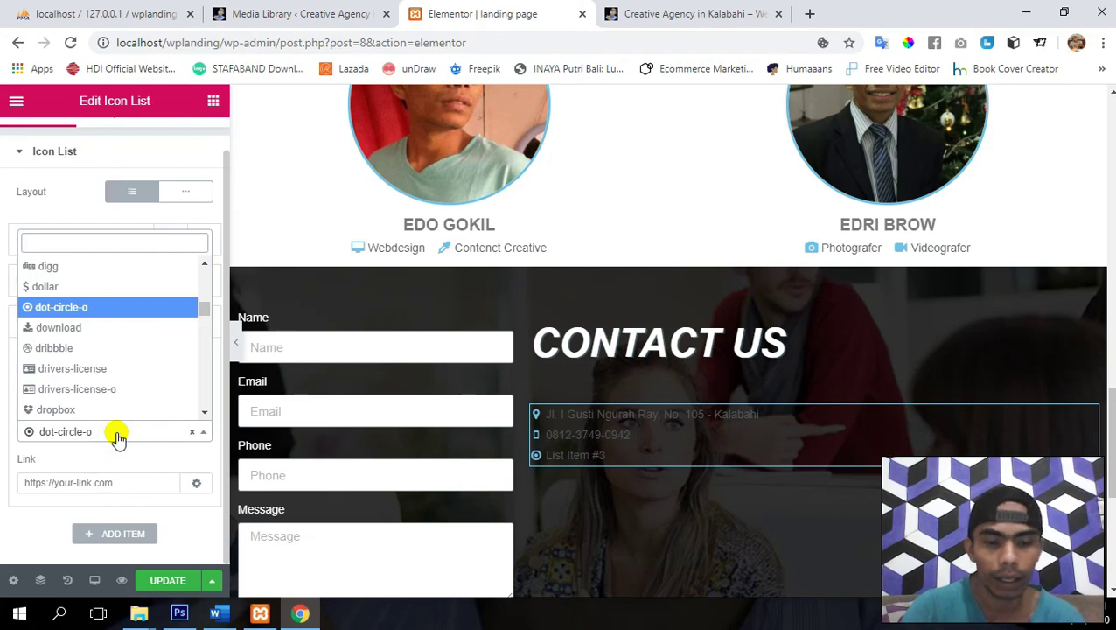
{"action": "type", "text": "env"}
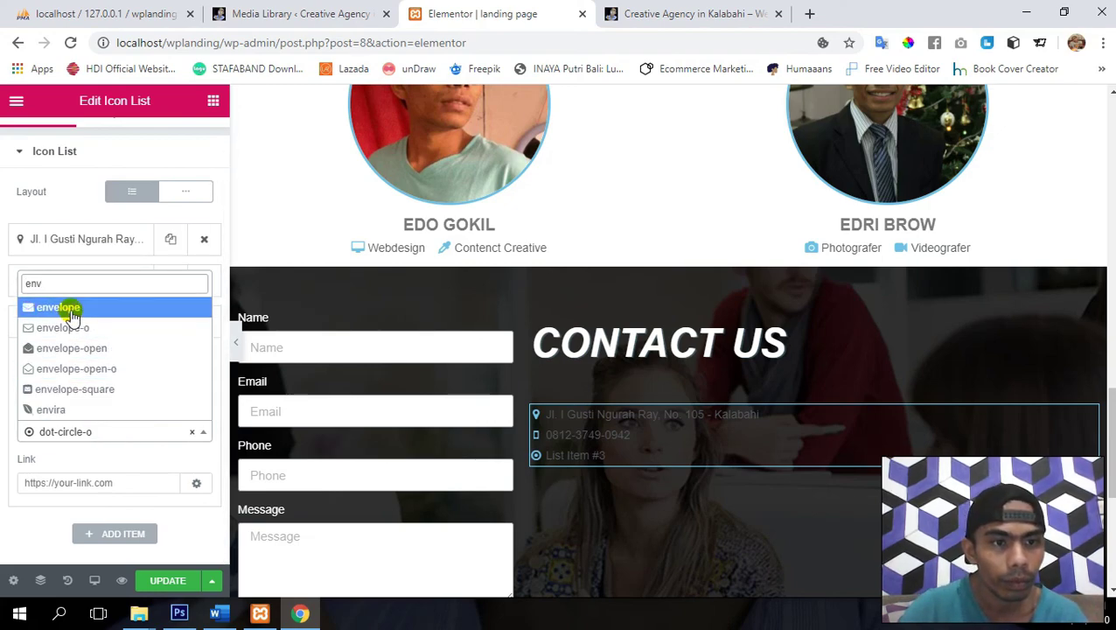
{"action": "left_click", "coordinate": [70, 308]}
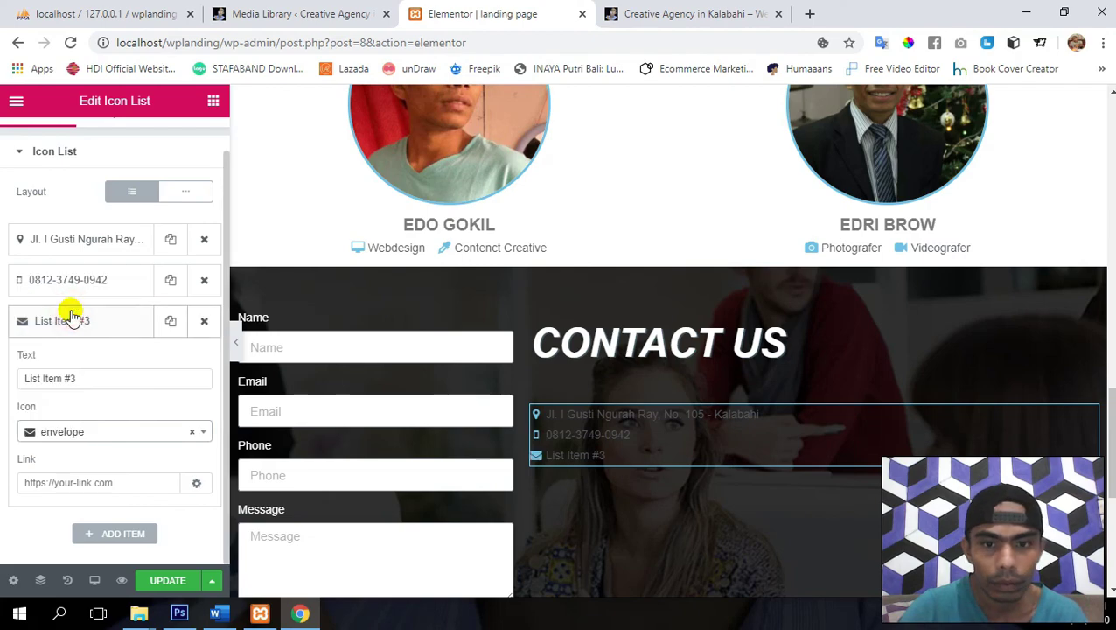
{"action": "left_click", "coordinate": [125, 493]}
{"action": "triple_click", "coordinate": [110, 378]}
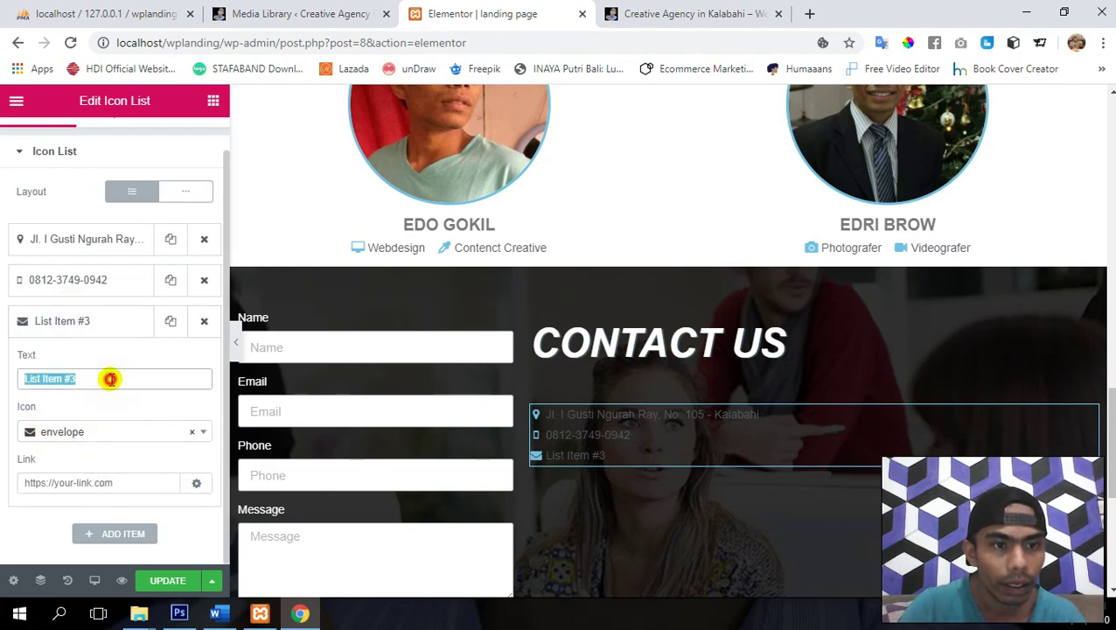
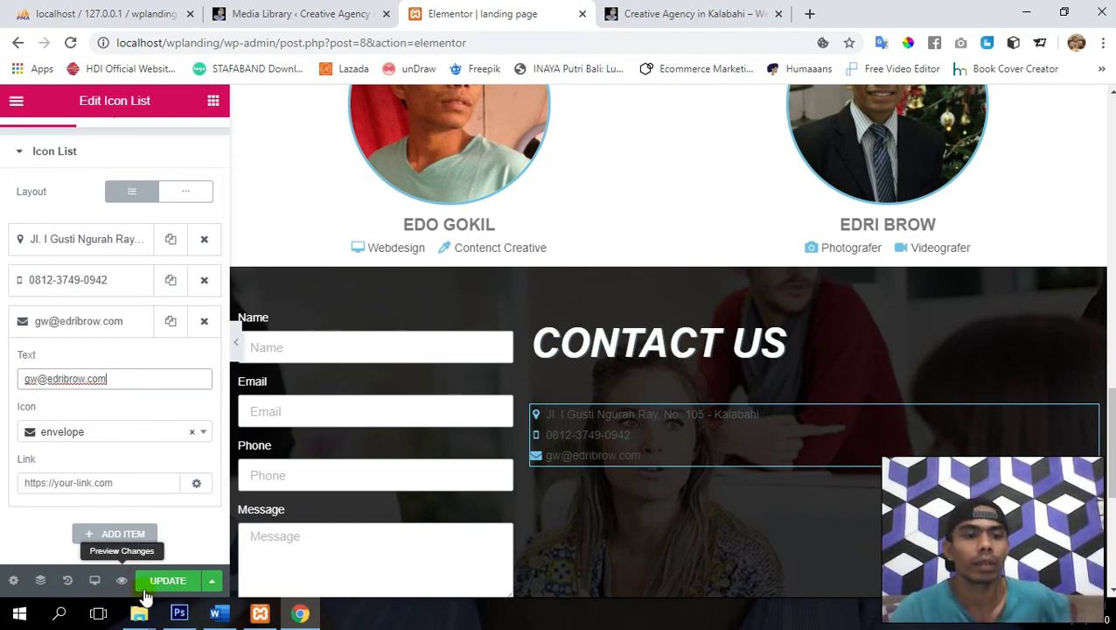
- Link the e-mail item to a mailto address and save the page
{"action": "left_click", "coordinate": [81, 485]}
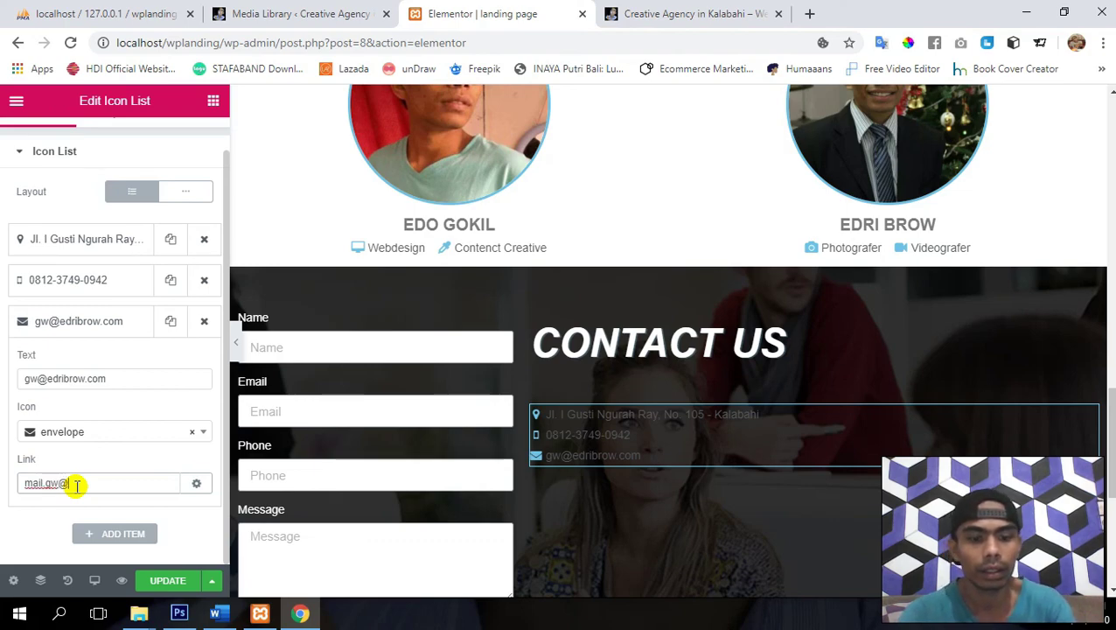
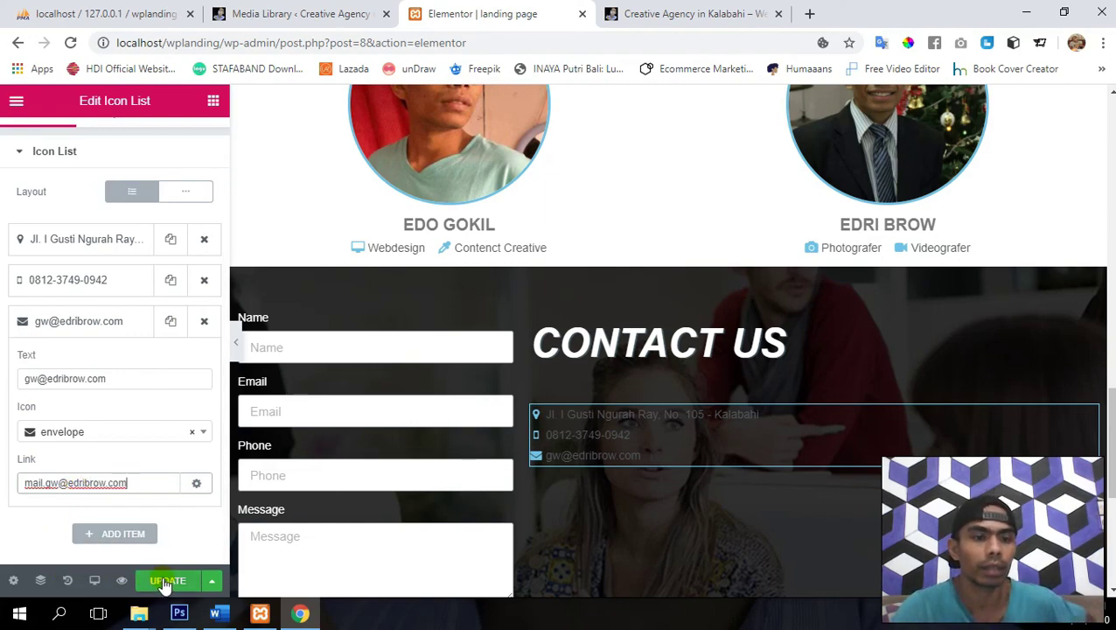
{"action": "left_click", "coordinate": [166, 583]}
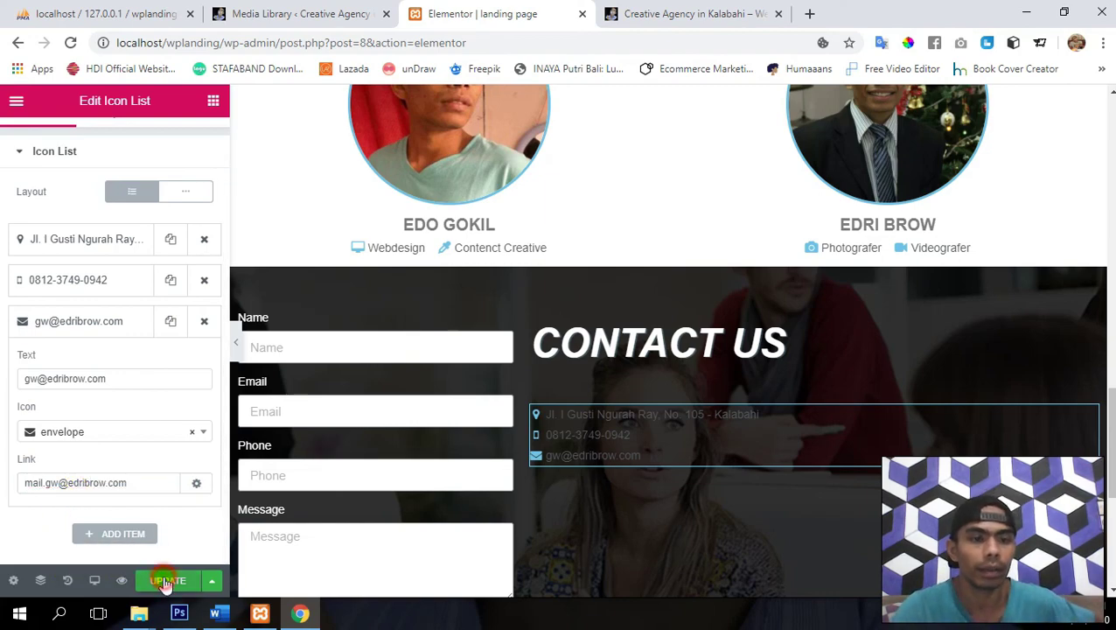
{"action": "left_click", "coordinate": [81, 321]}
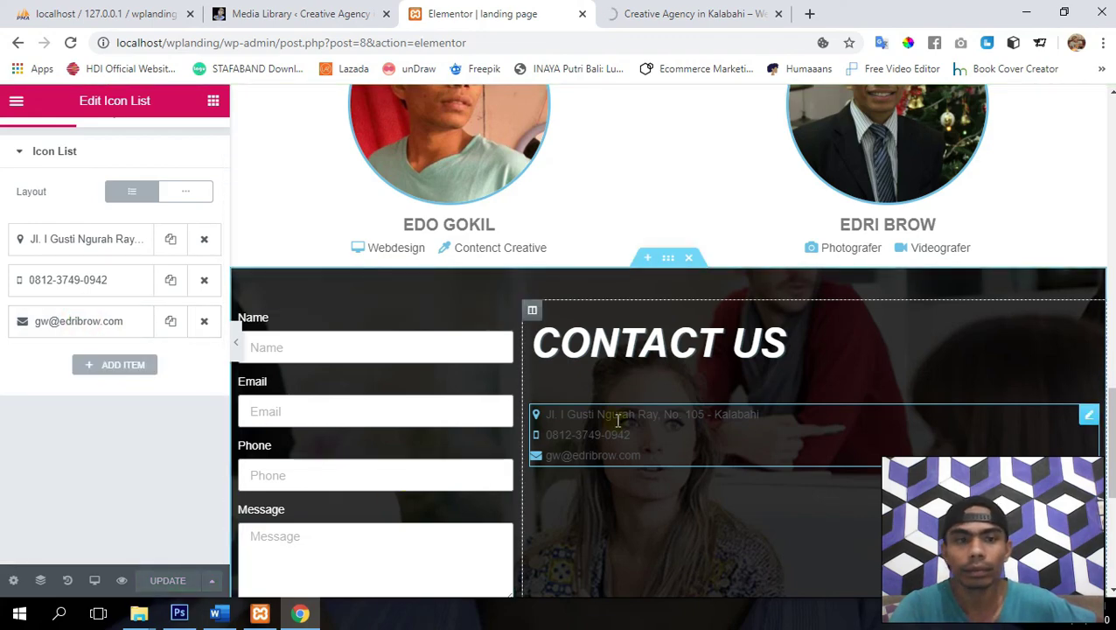
{"action": "scroll", "coordinate": [48, 232], "scroll_direction": "up", "scroll_amount": 2}
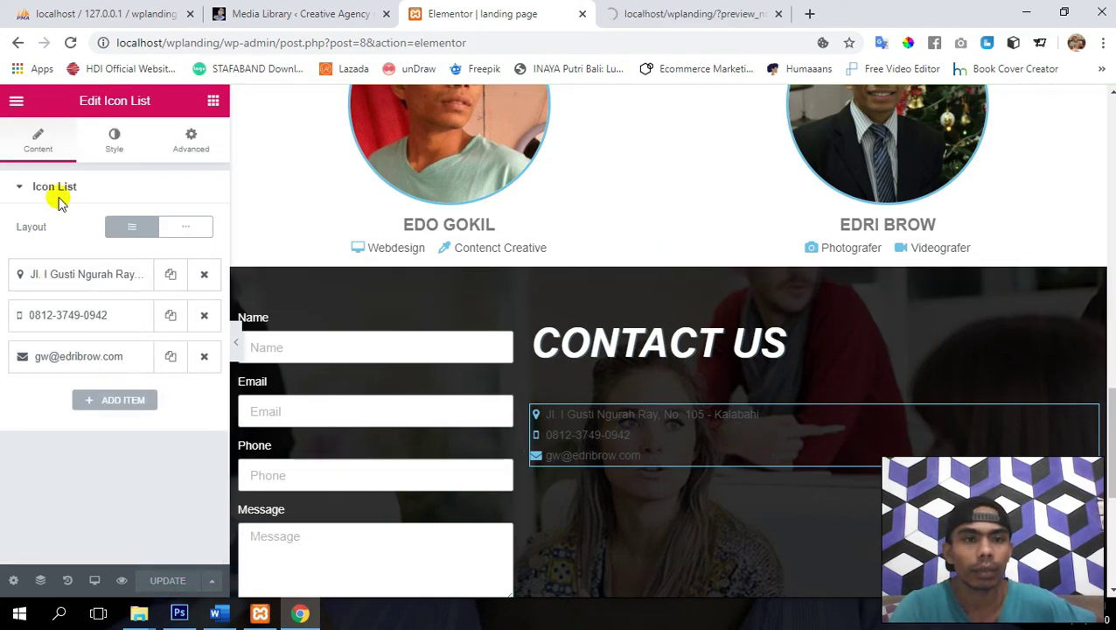
- Widen the contact list's Space Between and enlarge its Icon Size
{"action": "left_click", "coordinate": [118, 144]}
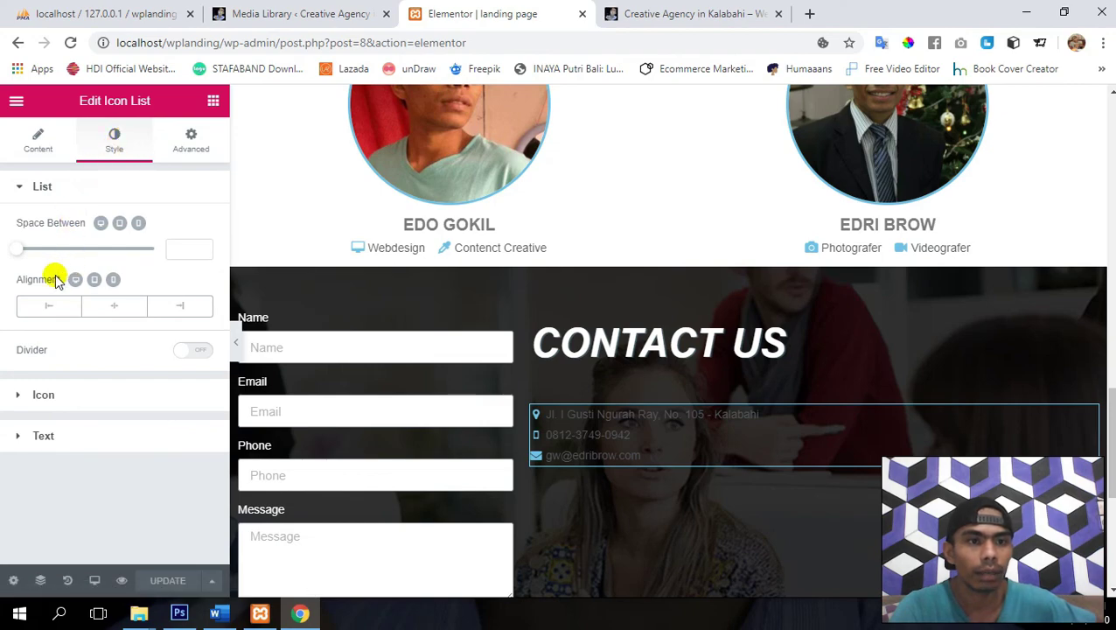
{"action": "left_click_drag", "start_coordinate": [20, 254], "coordinate": [55, 256]}
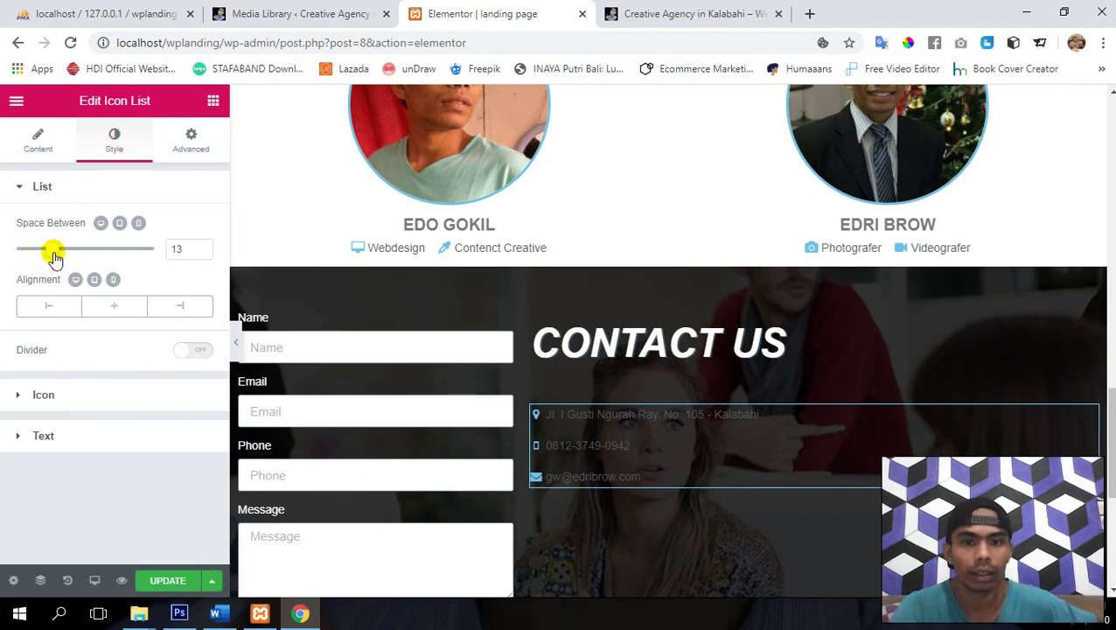
{"action": "left_click", "coordinate": [68, 395]}
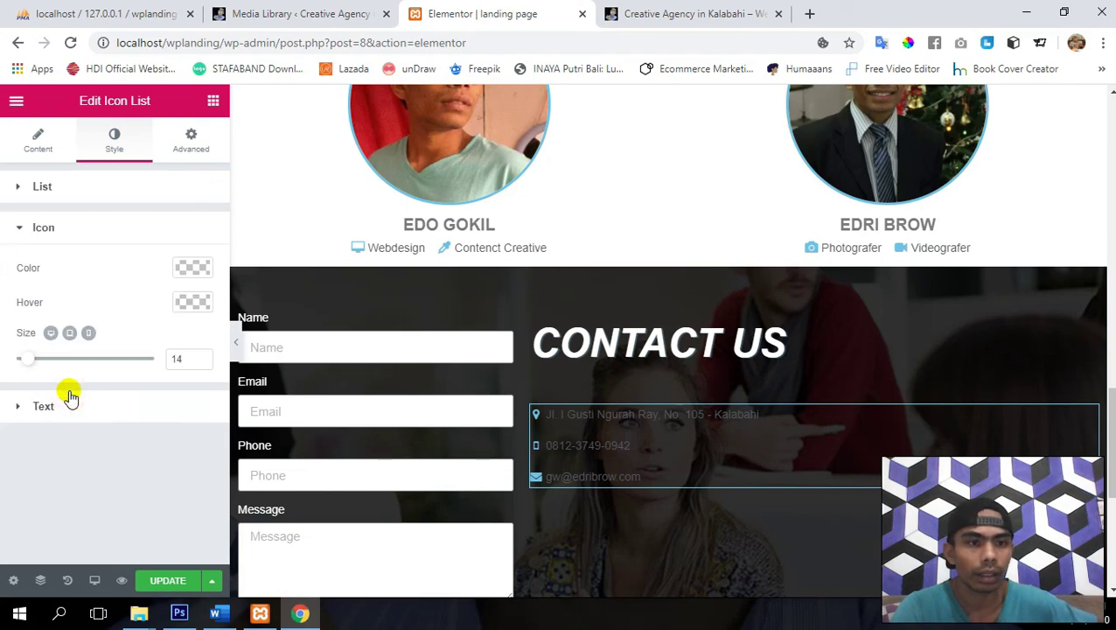
{"action": "left_click_drag", "start_coordinate": [27, 358], "coordinate": [67, 365]}
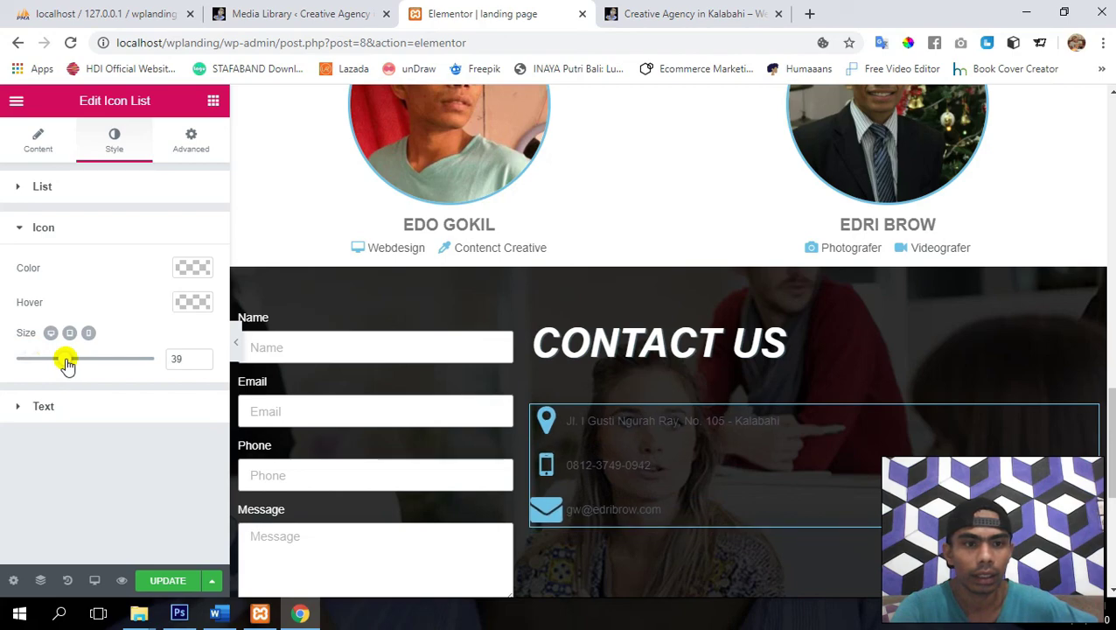
{"action": "left_click", "coordinate": [36, 189]}
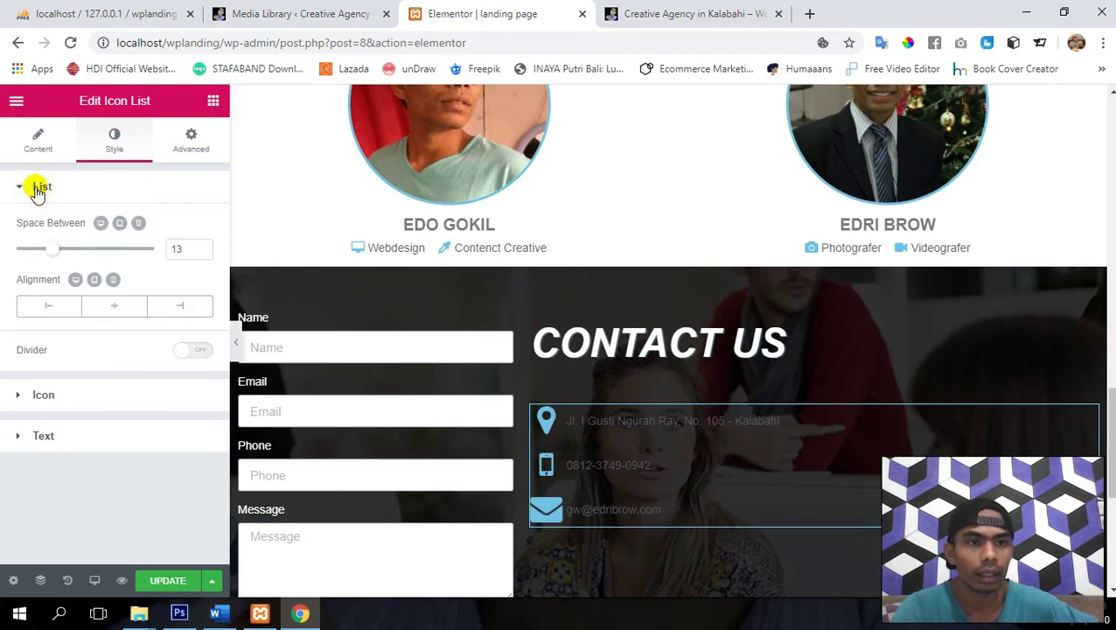
{"action": "left_click_drag", "start_coordinate": [54, 252], "coordinate": [63, 248]}
{"action": "left_click", "coordinate": [39, 187]}
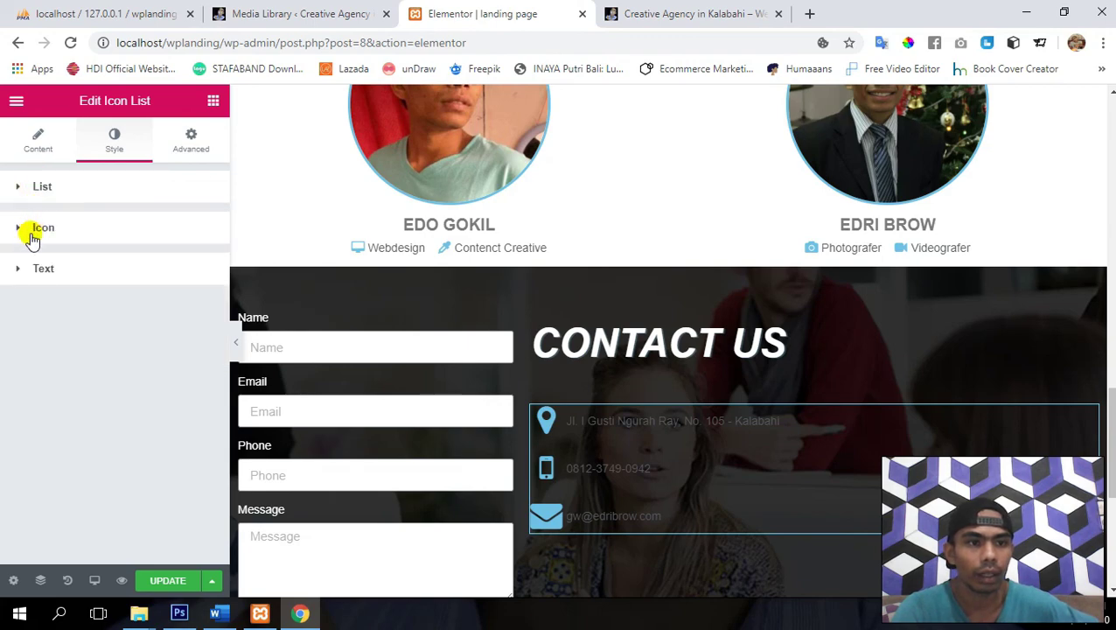
- Set the contact text indent to 30 and text colour to #ffffff, then save
{"action": "left_click", "coordinate": [24, 271]}
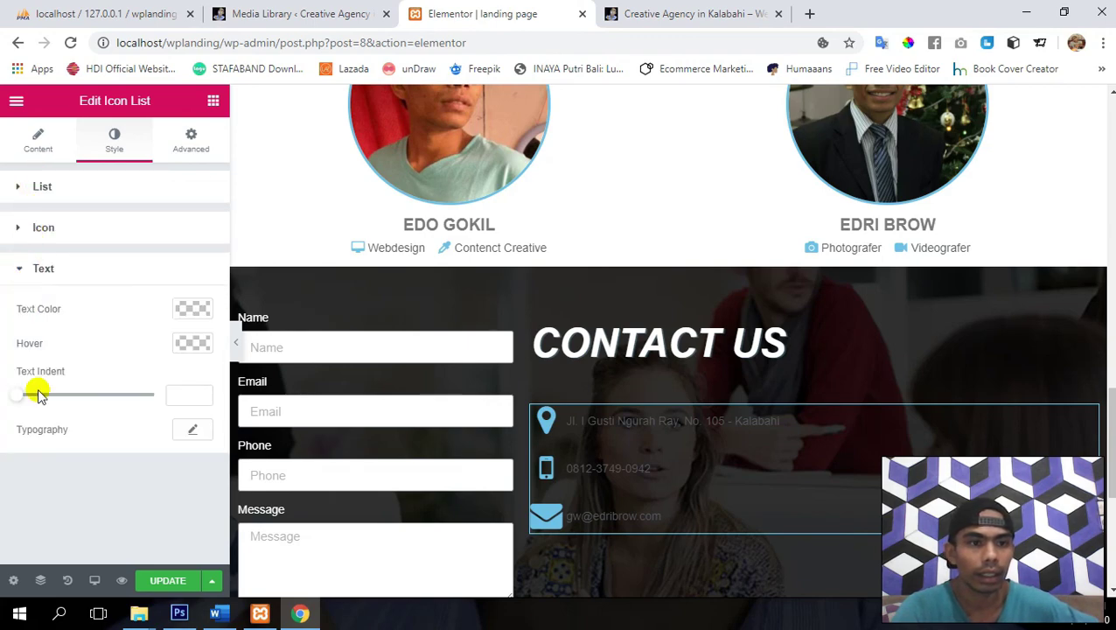
{"action": "left_click_drag", "start_coordinate": [15, 400], "coordinate": [100, 396]}
{"action": "left_click", "coordinate": [191, 310]}
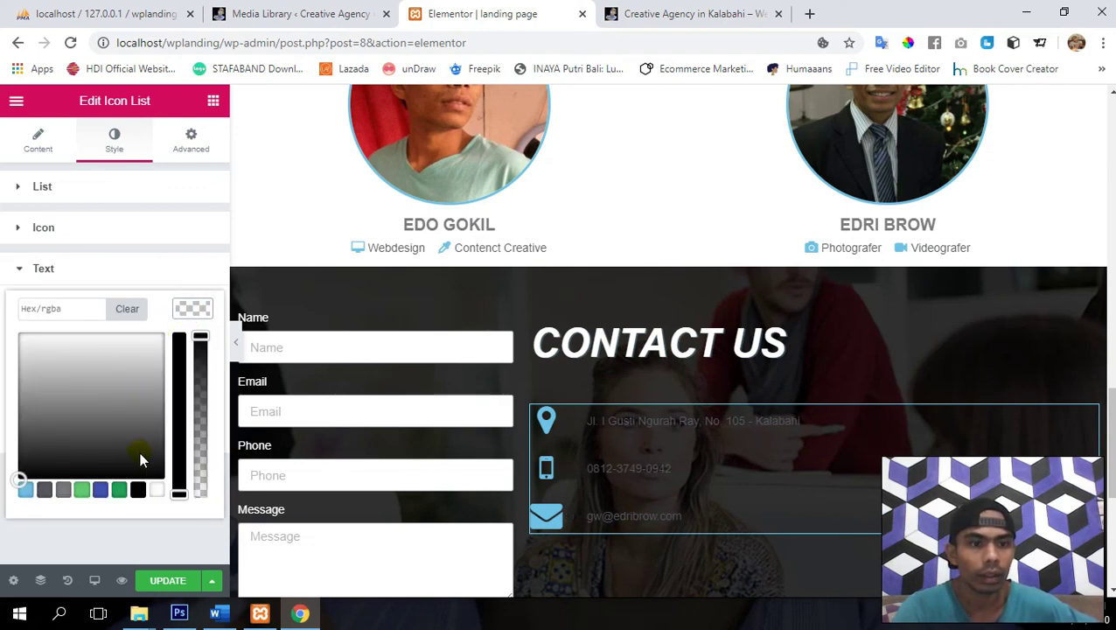
{"action": "left_click", "coordinate": [158, 489]}
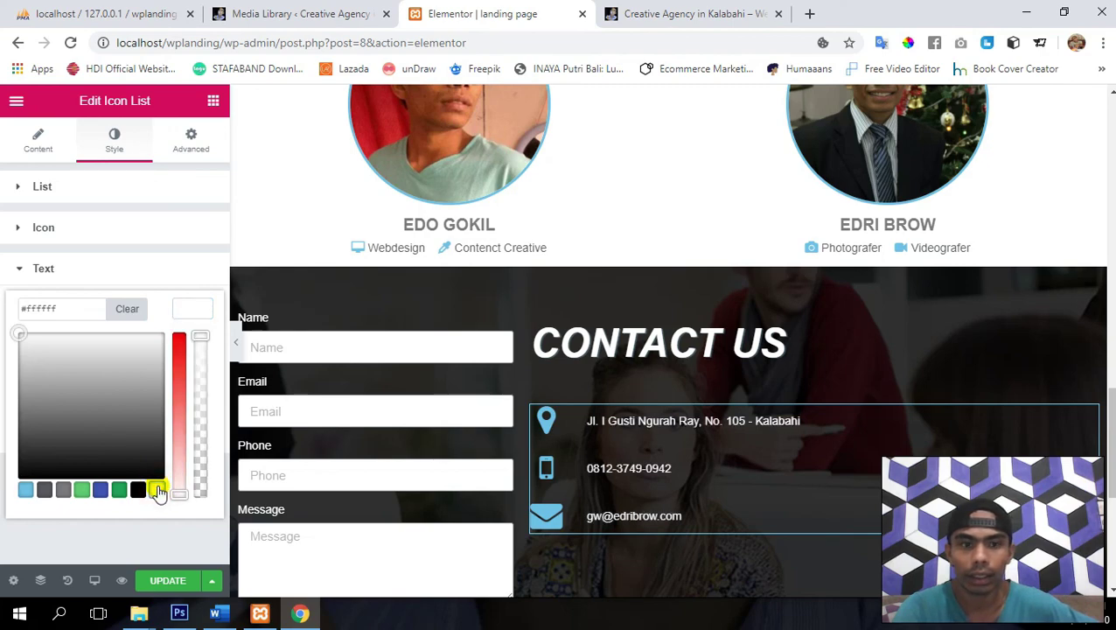
{"action": "left_click", "coordinate": [181, 582]}
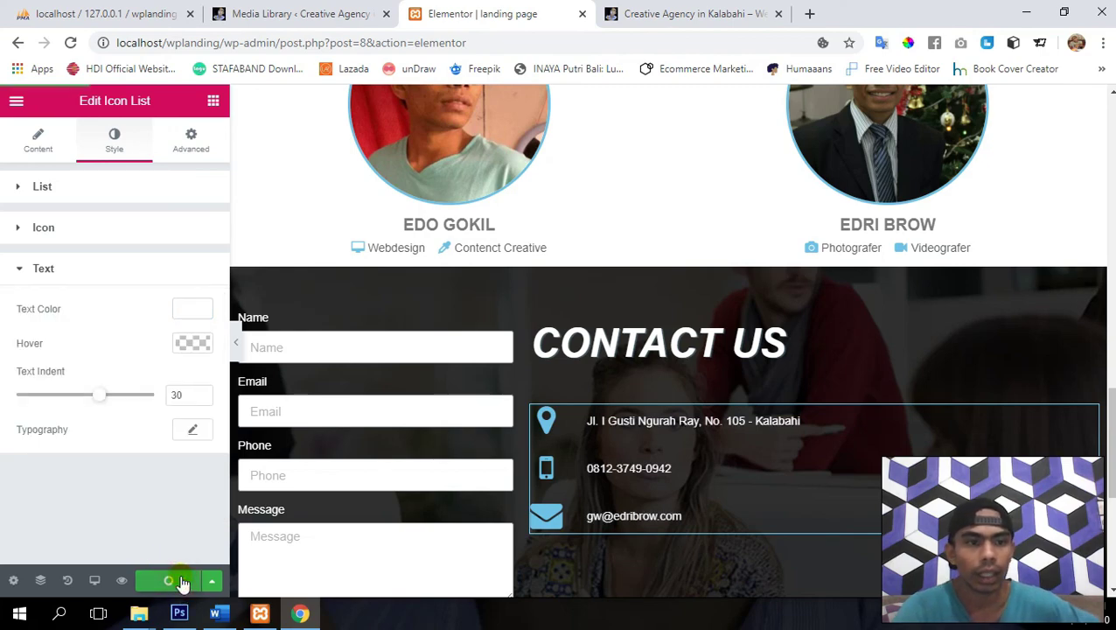
- Set the contact list typography size to 30px and update the page
{"action": "left_click", "coordinate": [190, 430]}
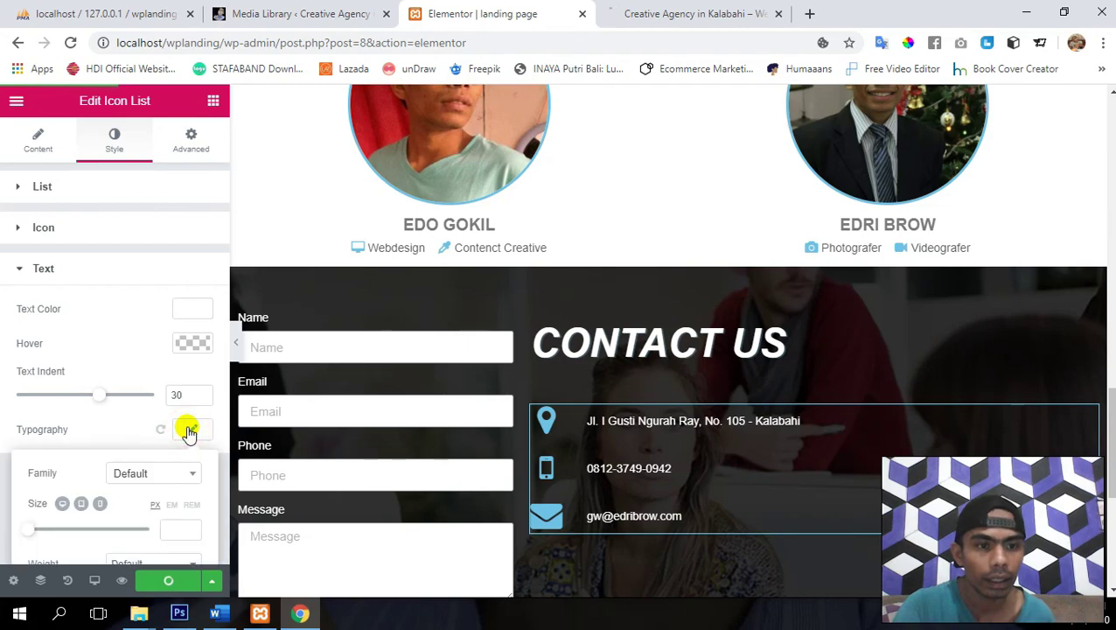
{"action": "scroll", "coordinate": [70, 450], "scroll_direction": "down", "scroll_amount": 2}
{"action": "left_click", "coordinate": [26, 350]}
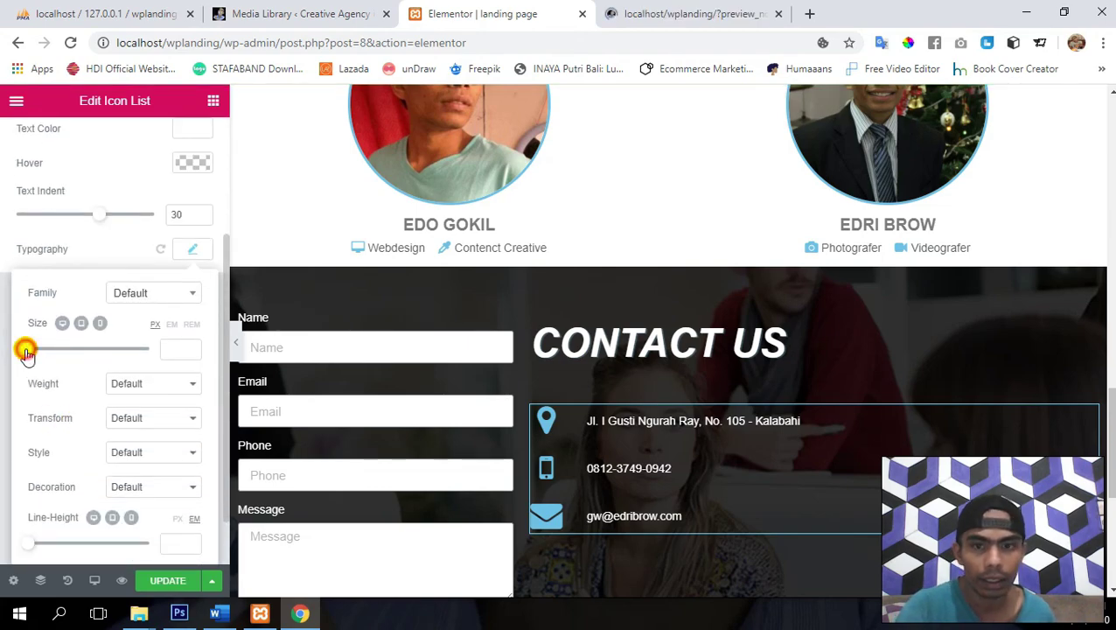
{"action": "left_click_drag", "start_coordinate": [26, 352], "coordinate": [47, 353]}
{"action": "left_click", "coordinate": [192, 351]}
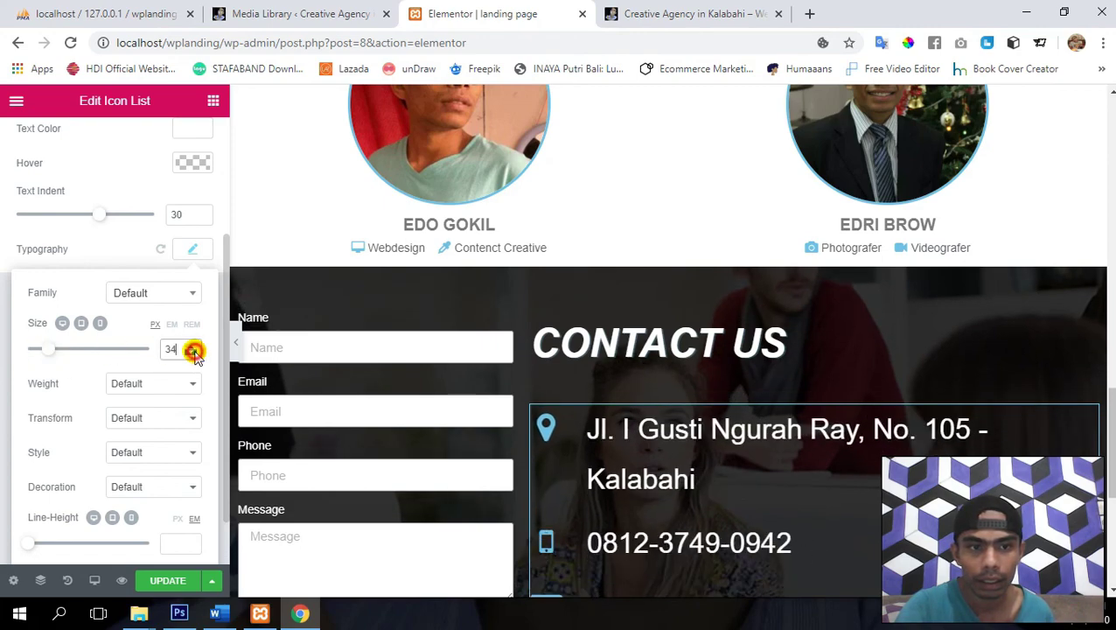
{"action": "left_click", "coordinate": [191, 353]}
{"action": "left_click", "coordinate": [192, 354]}
{"action": "left_click", "coordinate": [191, 353]}
{"action": "left_click", "coordinate": [191, 354]}
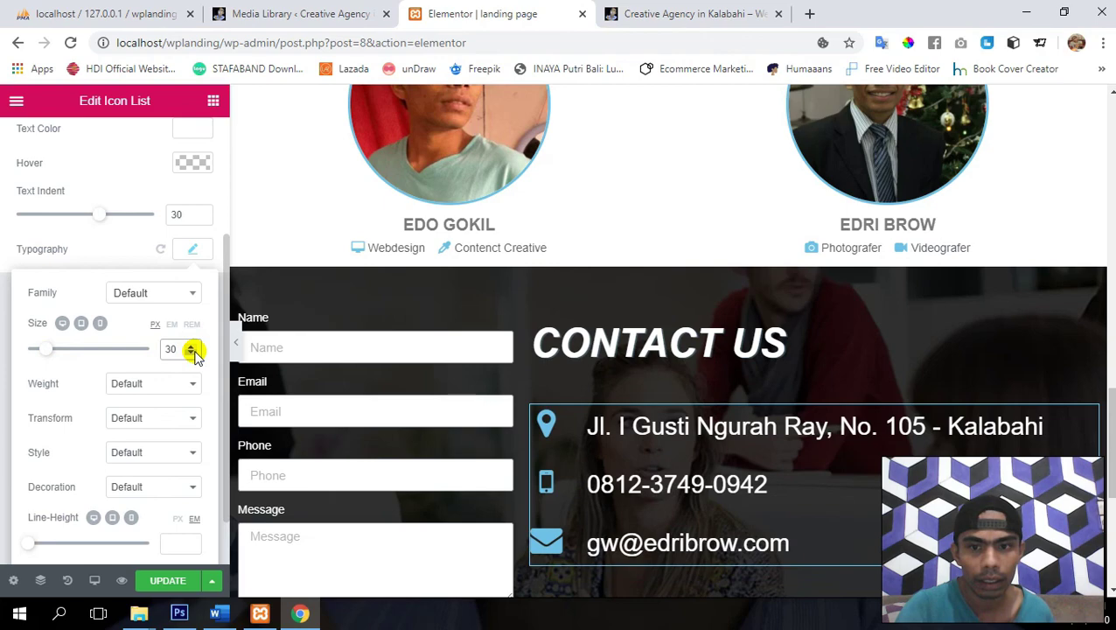
{"action": "scroll", "coordinate": [752, 437], "scroll_direction": "down", "scroll_amount": 2}
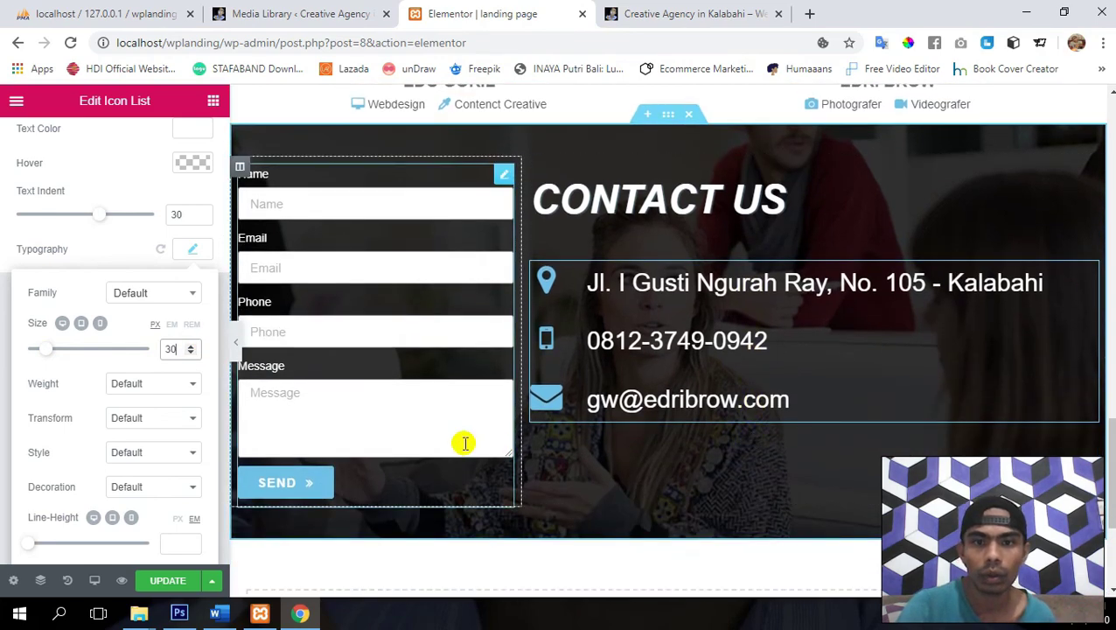
{"action": "scroll", "coordinate": [402, 420], "scroll_direction": "up", "scroll_amount": 1}
{"action": "scroll", "coordinate": [333, 393], "scroll_direction": "down", "scroll_amount": 1}
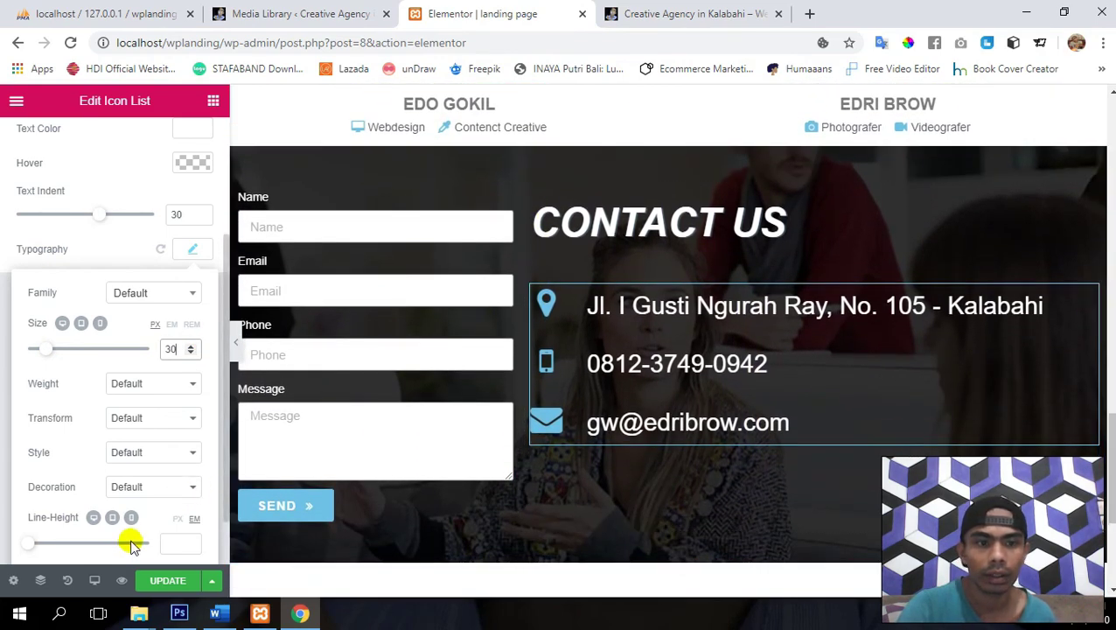
{"action": "left_click", "coordinate": [167, 582]}
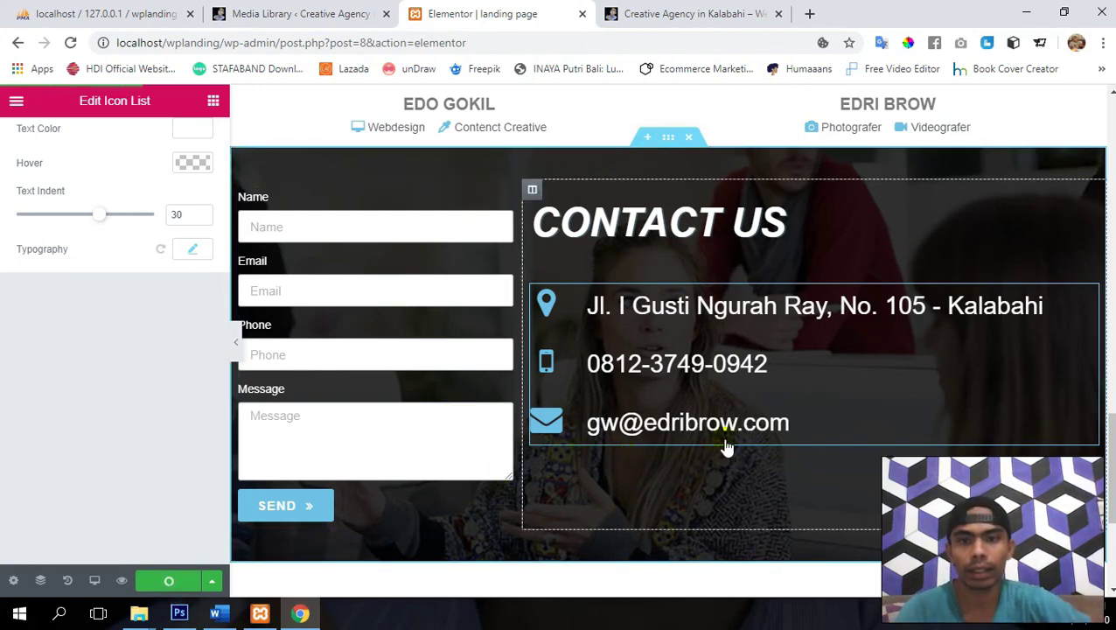
{"action": "scroll", "coordinate": [75, 313], "scroll_direction": "up", "scroll_amount": 2}
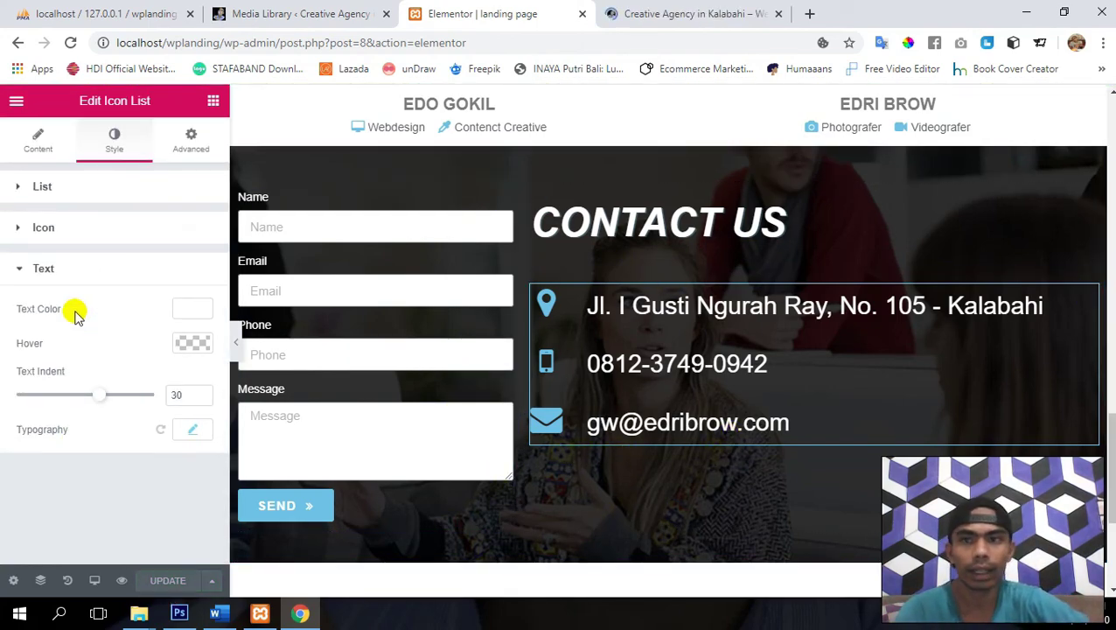
- Add a left-aligned Social Icons widget below the contact list and remove Google Plus
{"action": "left_click", "coordinate": [214, 104]}
{"action": "left_click", "coordinate": [100, 165]}
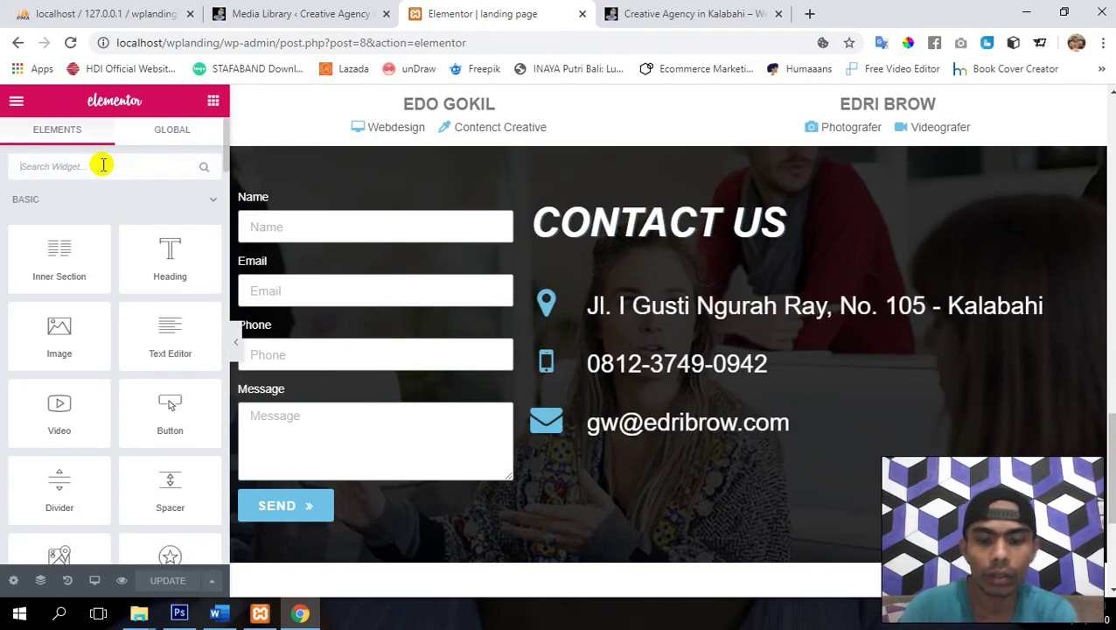
{"action": "type", "text": "soci"}
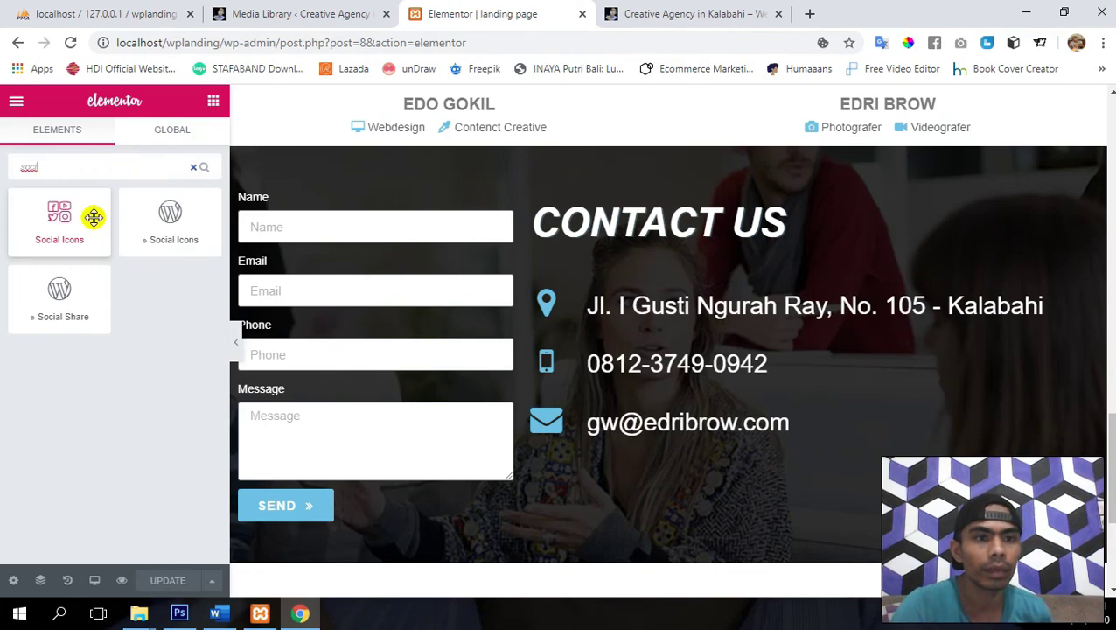
{"action": "left_click_drag", "start_coordinate": [62, 224], "coordinate": [616, 432]}
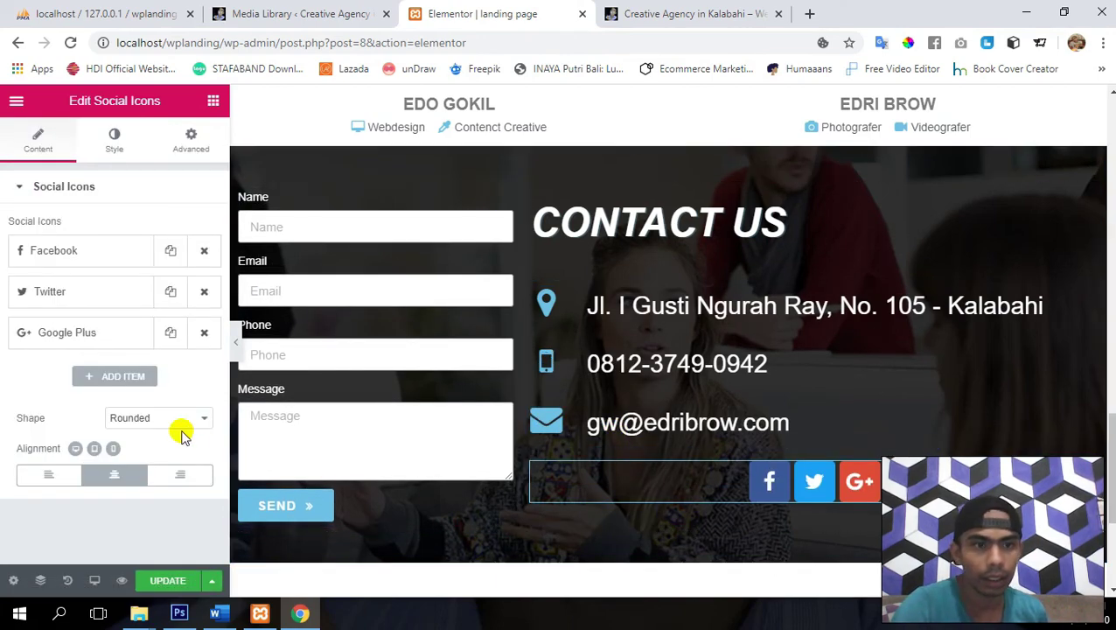
{"action": "left_click", "coordinate": [48, 478]}
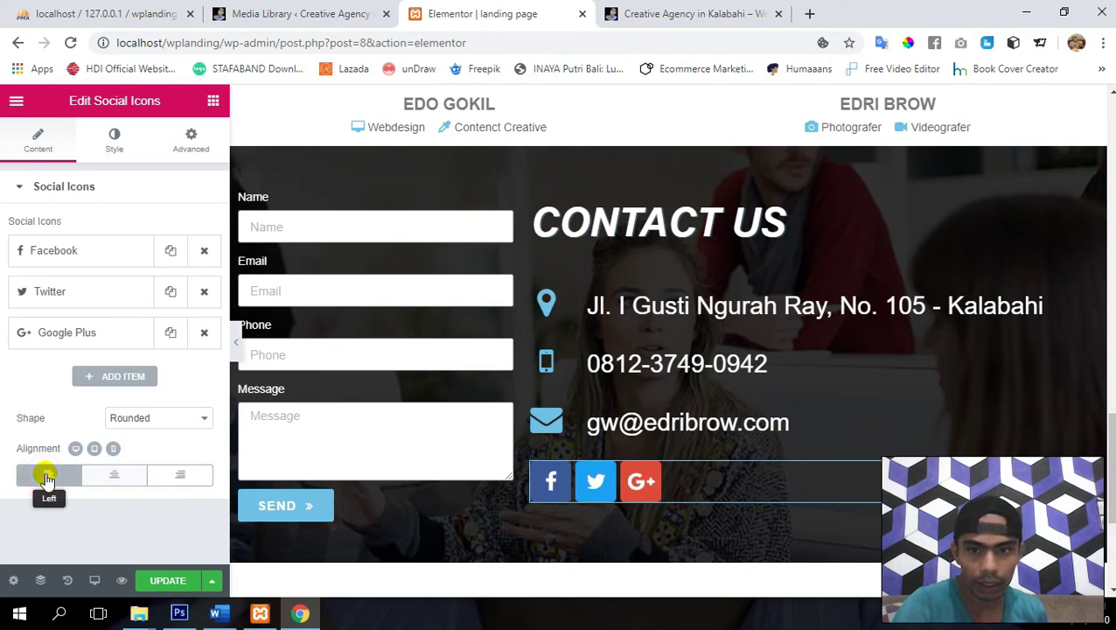
{"action": "left_click", "coordinate": [203, 334]}
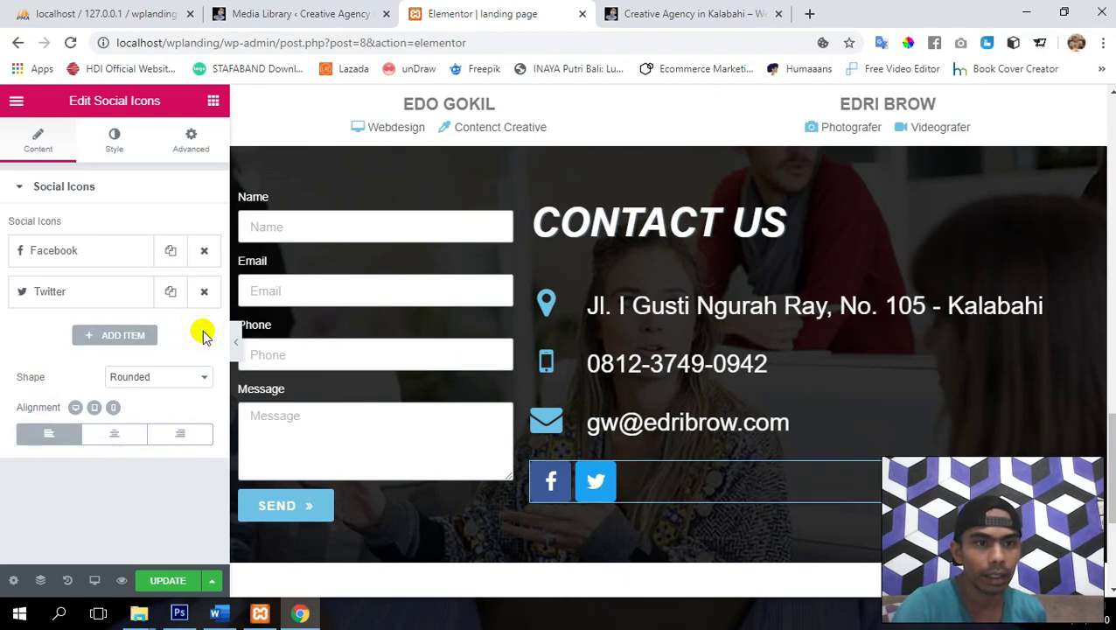
- Add a third social icon set to Instagram
{"action": "left_click", "coordinate": [117, 333]}
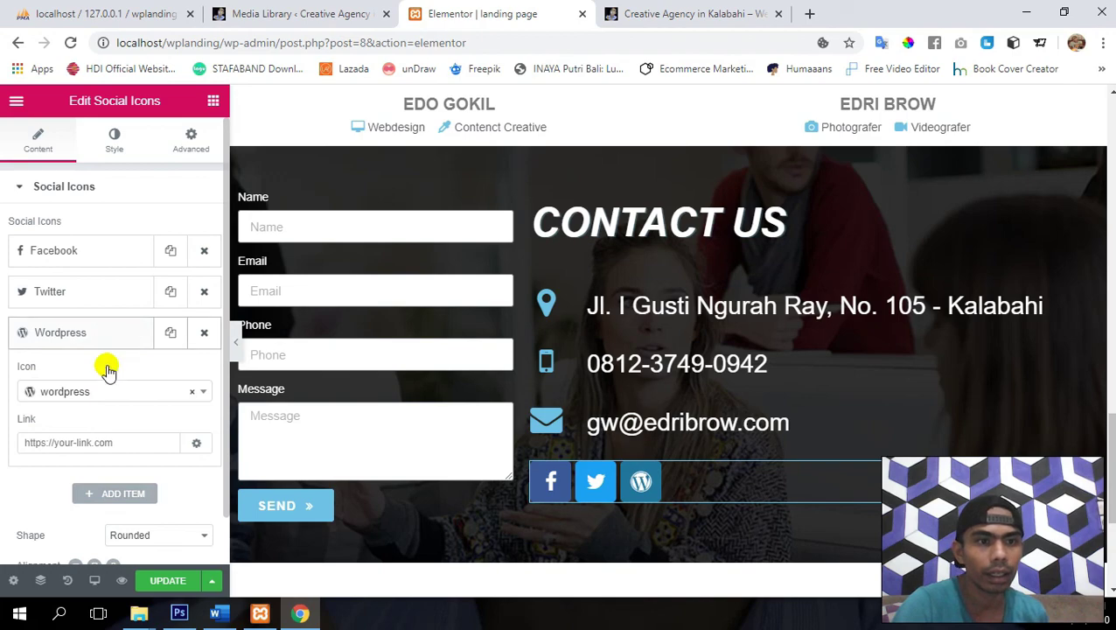
{"action": "left_click", "coordinate": [109, 393]}
{"action": "type", "text": "ins"}
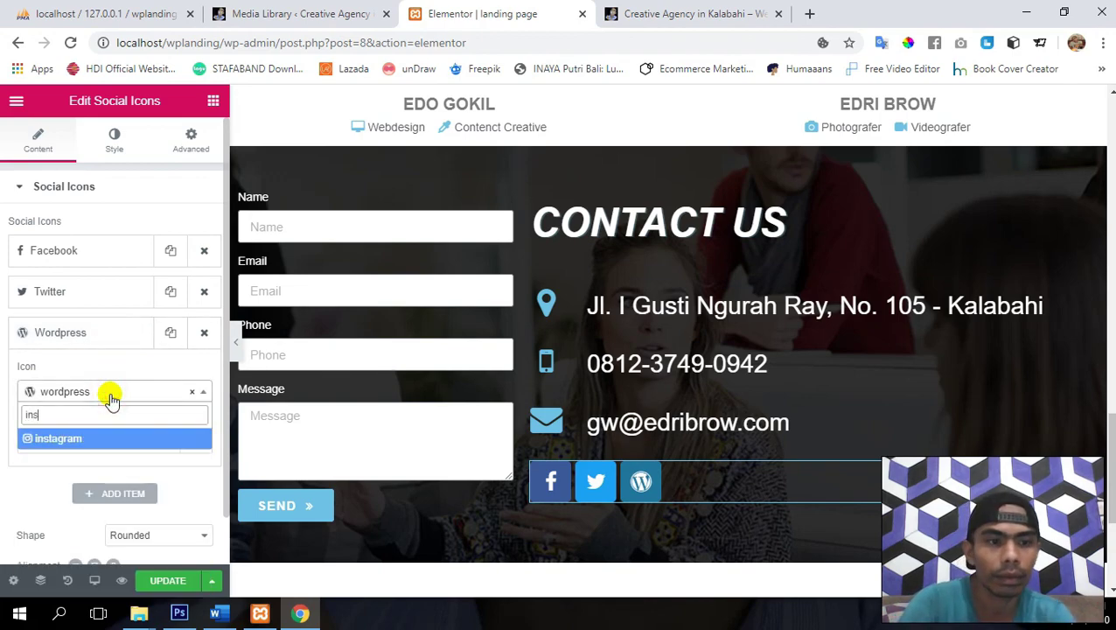
{"action": "left_click", "coordinate": [77, 439]}
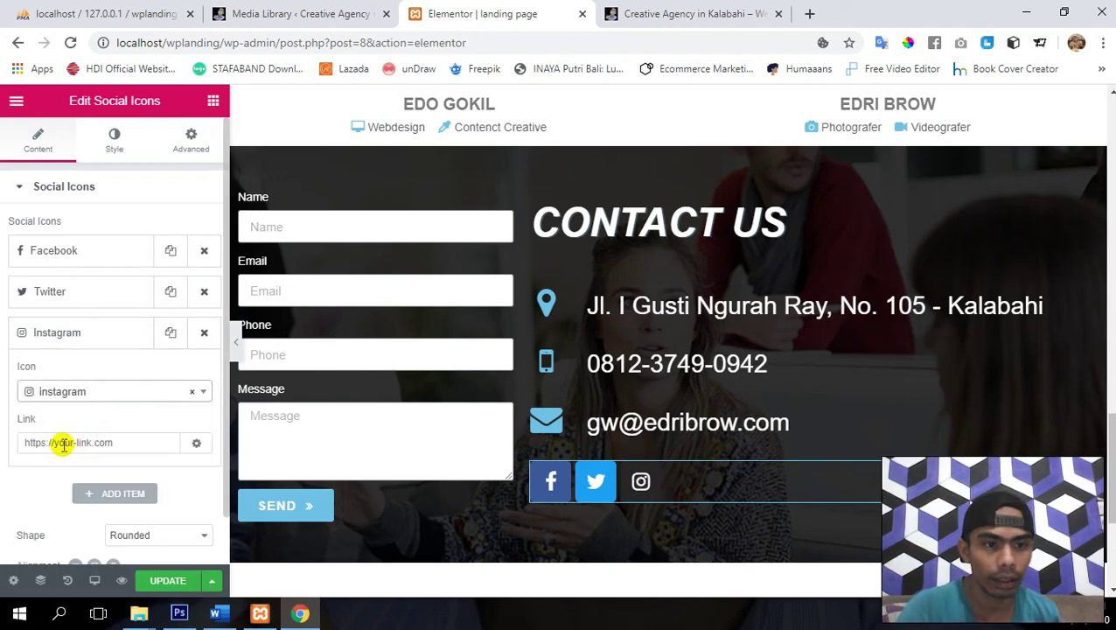
{"action": "left_click", "coordinate": [42, 446]}
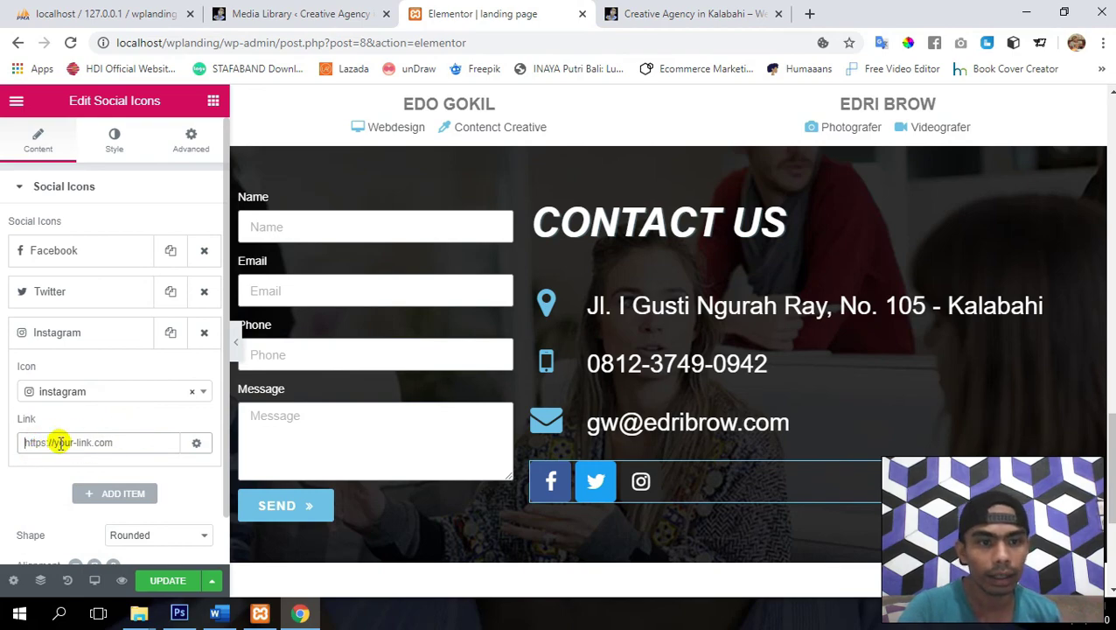
{"action": "left_click", "coordinate": [93, 335]}
- Add a fourth social icon set to YouTube and save the page
{"action": "left_click", "coordinate": [112, 375]}
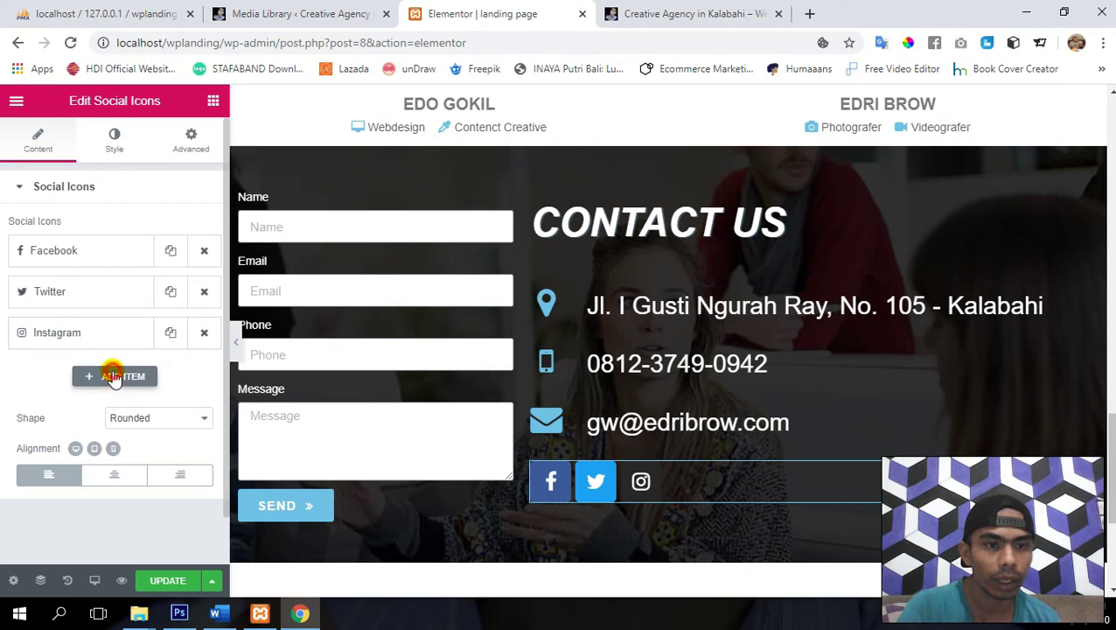
{"action": "left_click", "coordinate": [116, 438]}
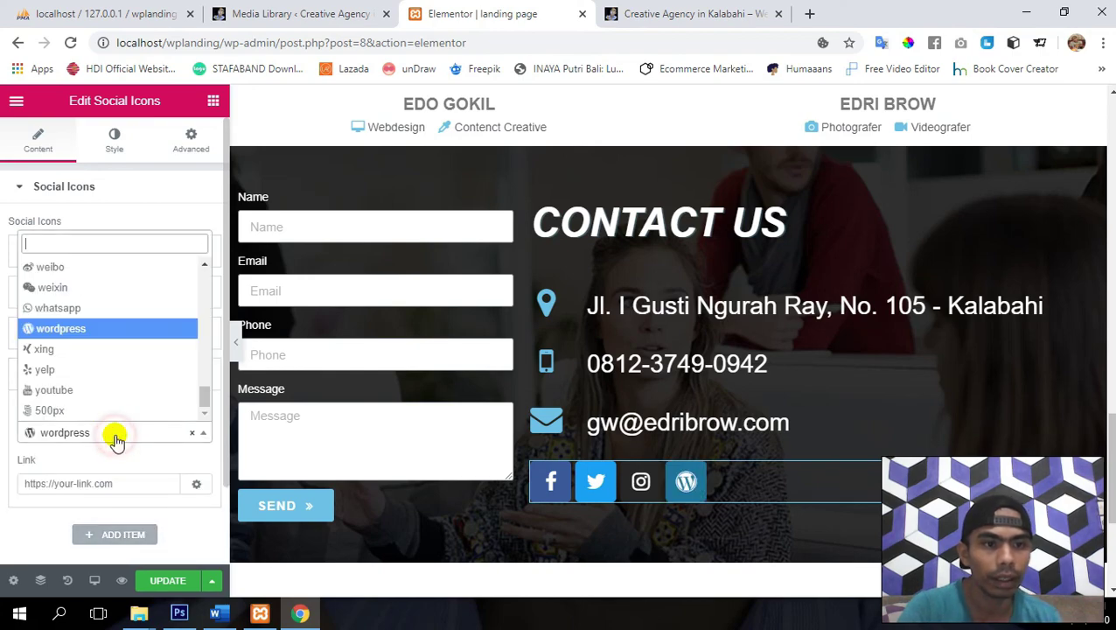
{"action": "type", "text": "you"}
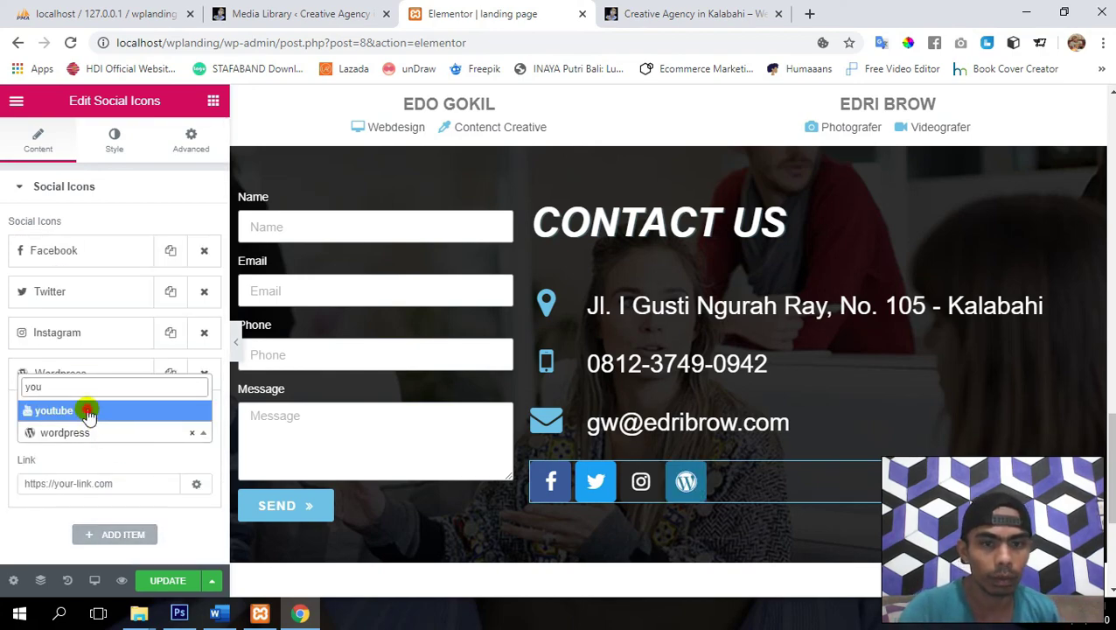
{"action": "left_click", "coordinate": [88, 410]}
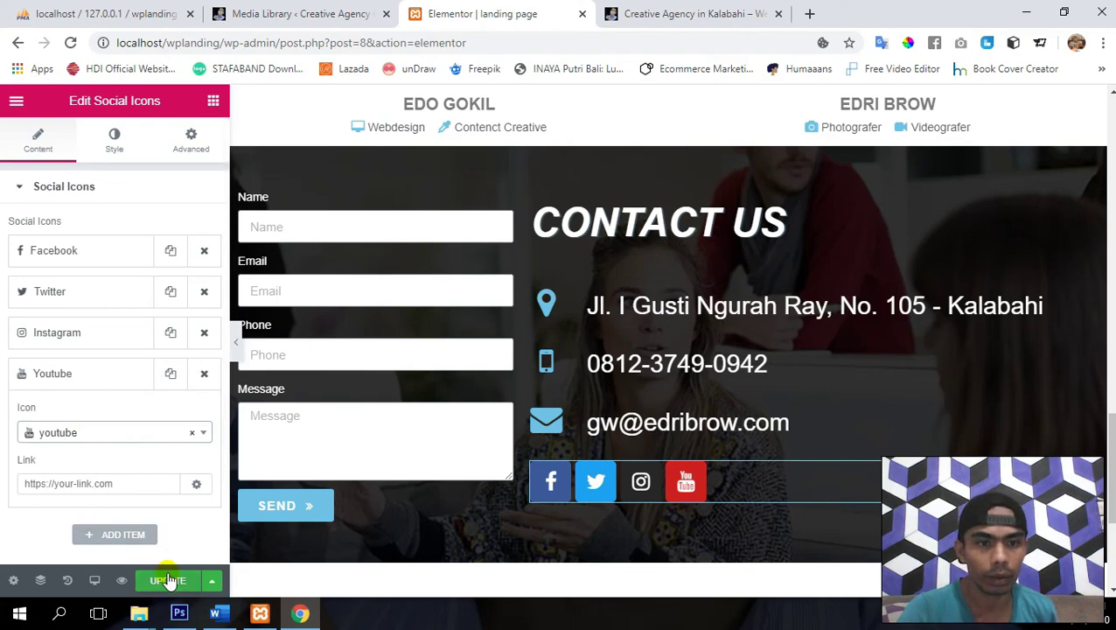
{"action": "left_click", "coordinate": [168, 581]}
{"action": "scroll", "coordinate": [55, 284], "scroll_direction": "down", "scroll_amount": 2}
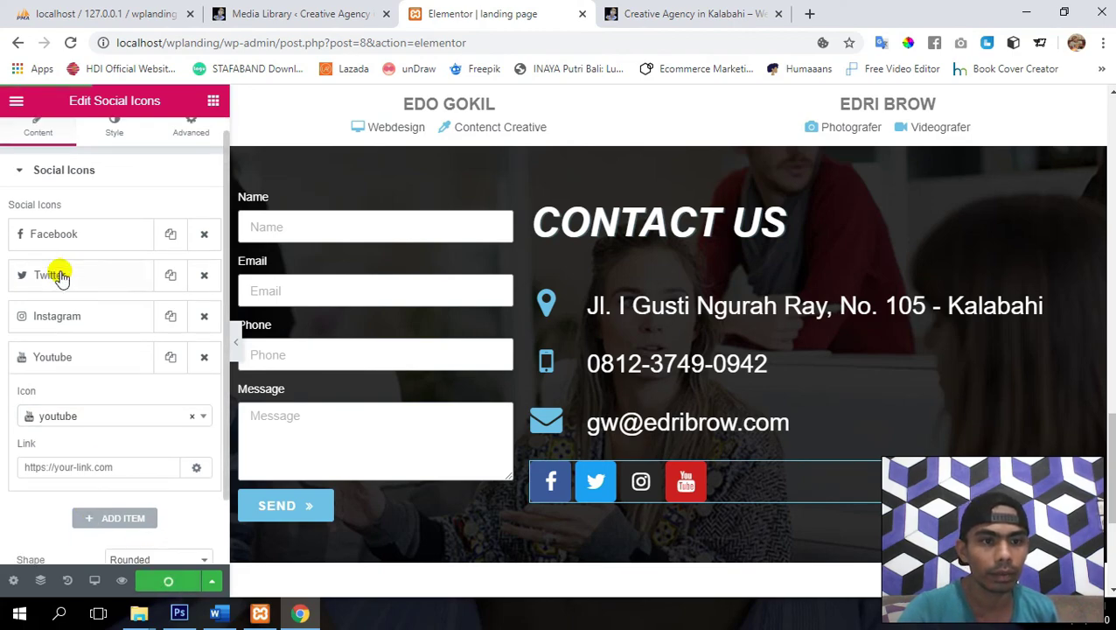
- Set the social icons' Shape to Circle and alignment to Right, then update the page
{"action": "left_click", "coordinate": [157, 485]}
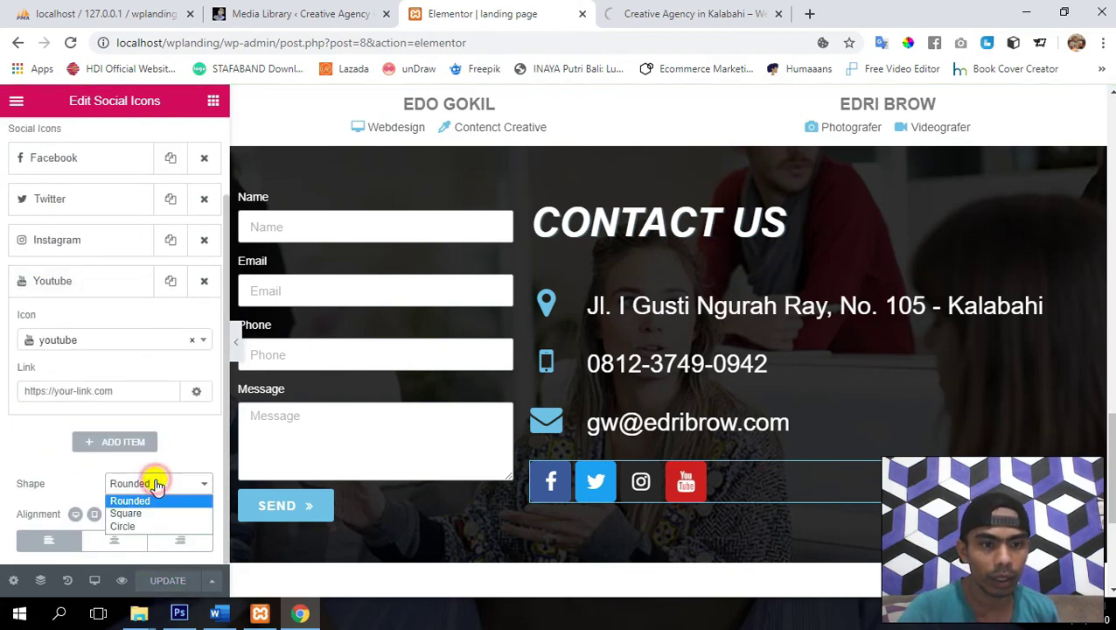
{"action": "left_click", "coordinate": [138, 525]}
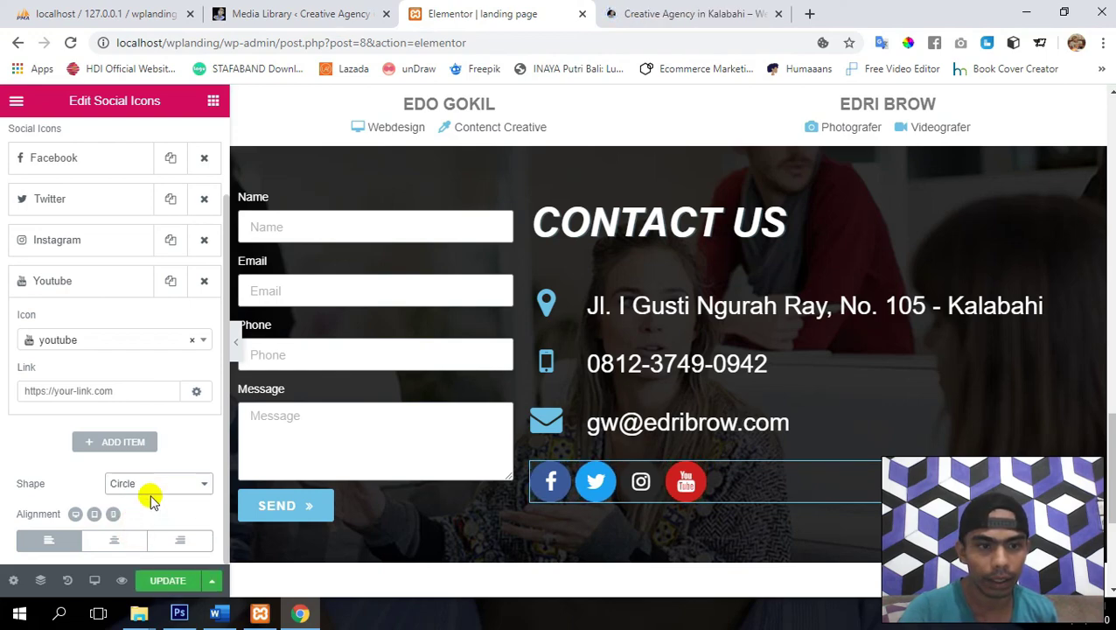
{"action": "left_click", "coordinate": [152, 486]}
{"action": "left_click", "coordinate": [145, 513]}
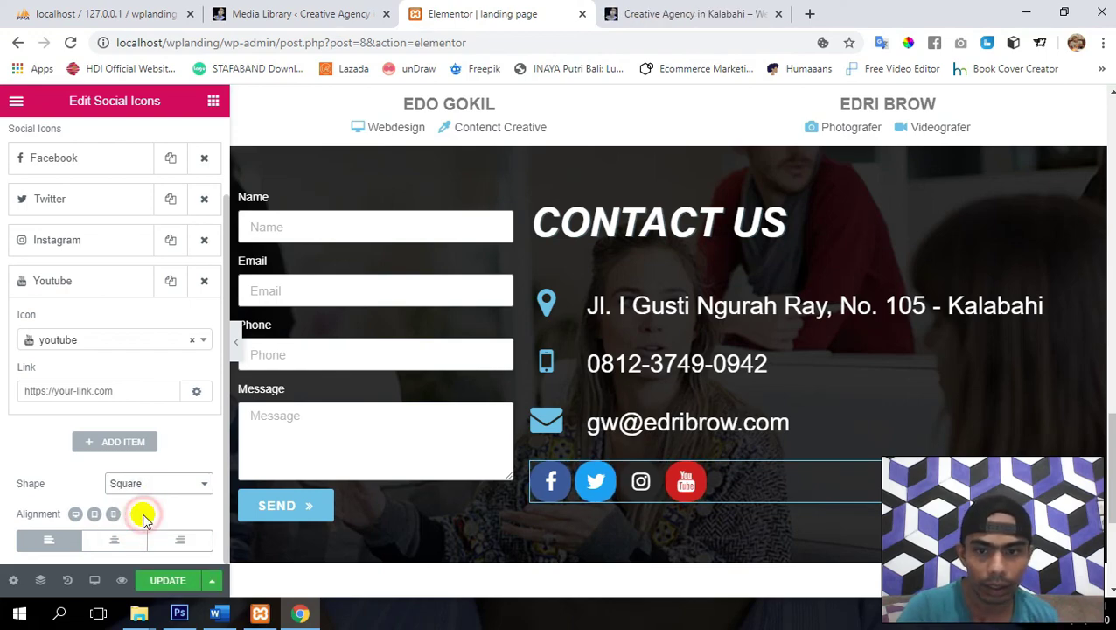
{"action": "left_click", "coordinate": [154, 488]}
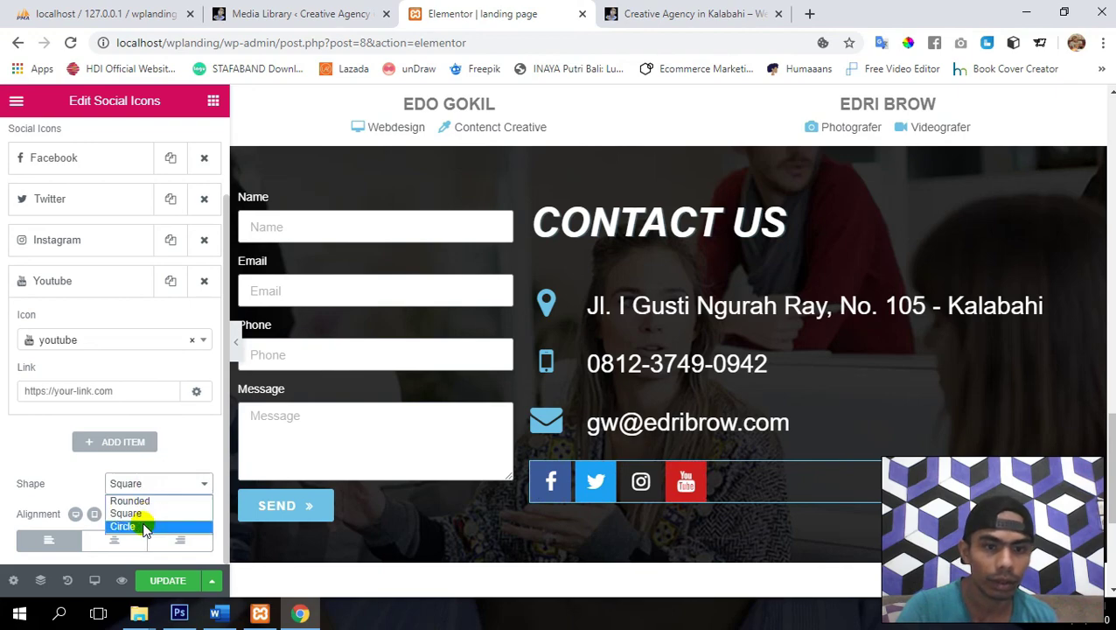
{"action": "left_click", "coordinate": [144, 526]}
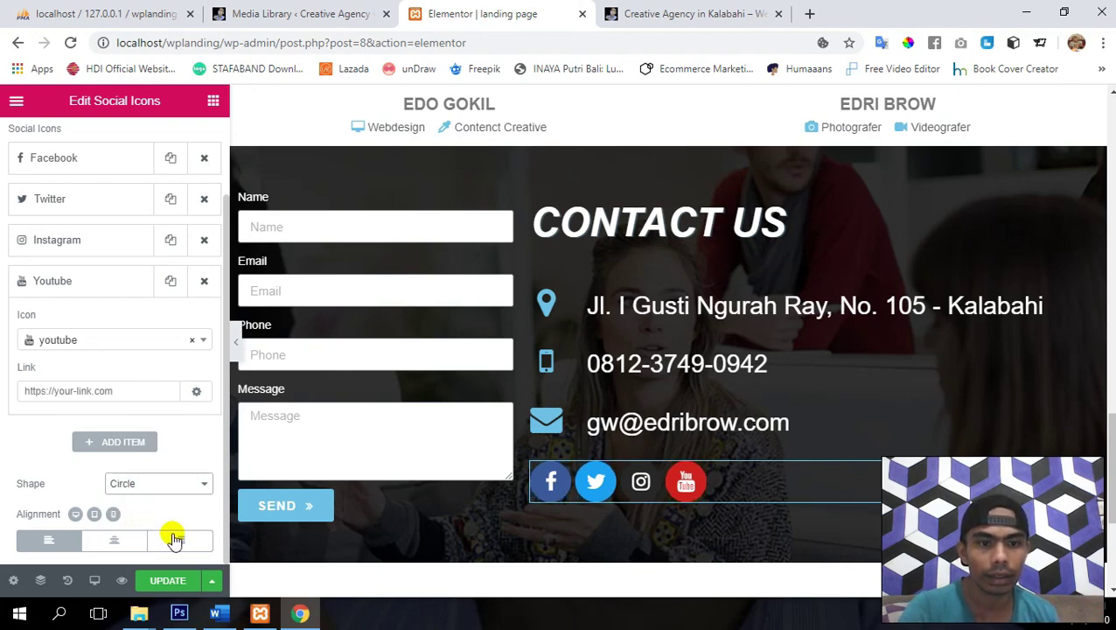
{"action": "left_click", "coordinate": [179, 541]}
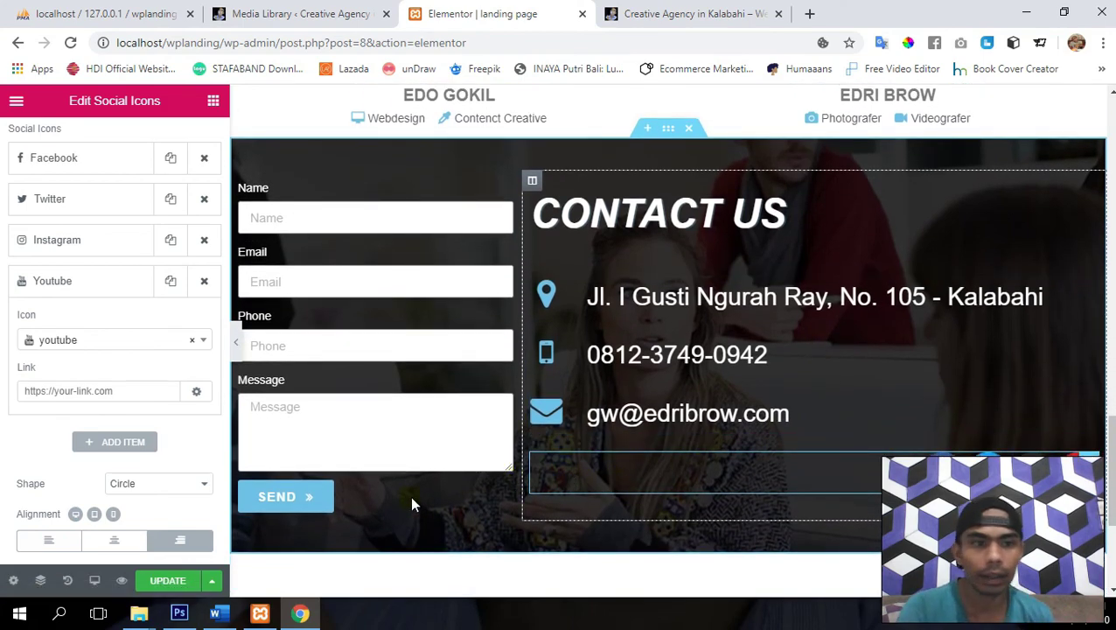
{"action": "left_click", "coordinate": [164, 592]}
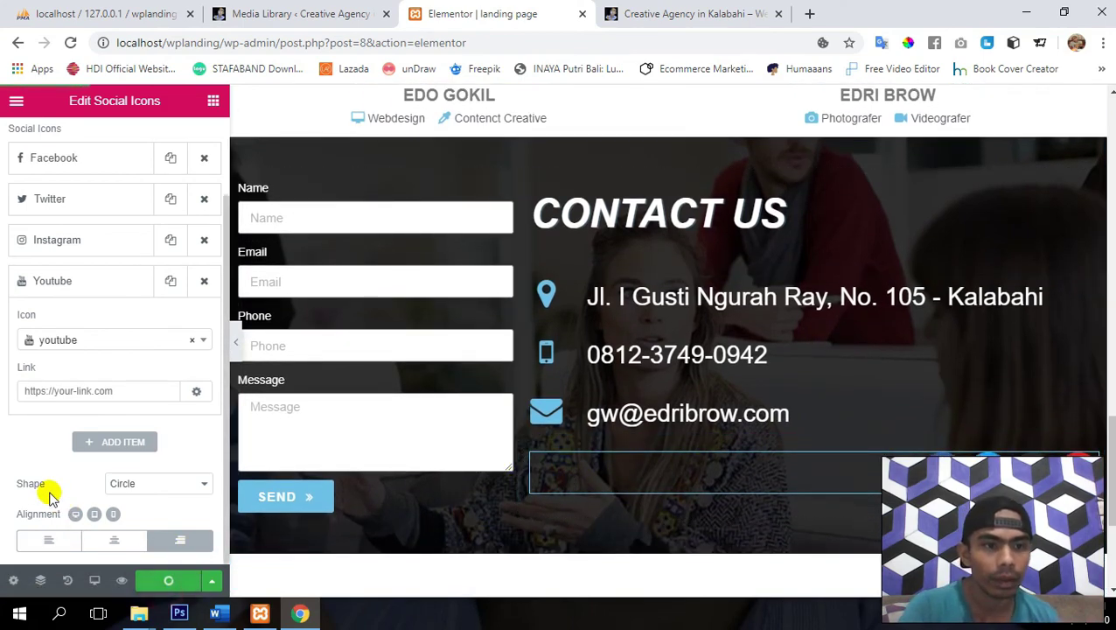
{"action": "scroll", "coordinate": [45, 493], "scroll_direction": "up", "scroll_amount": 2}
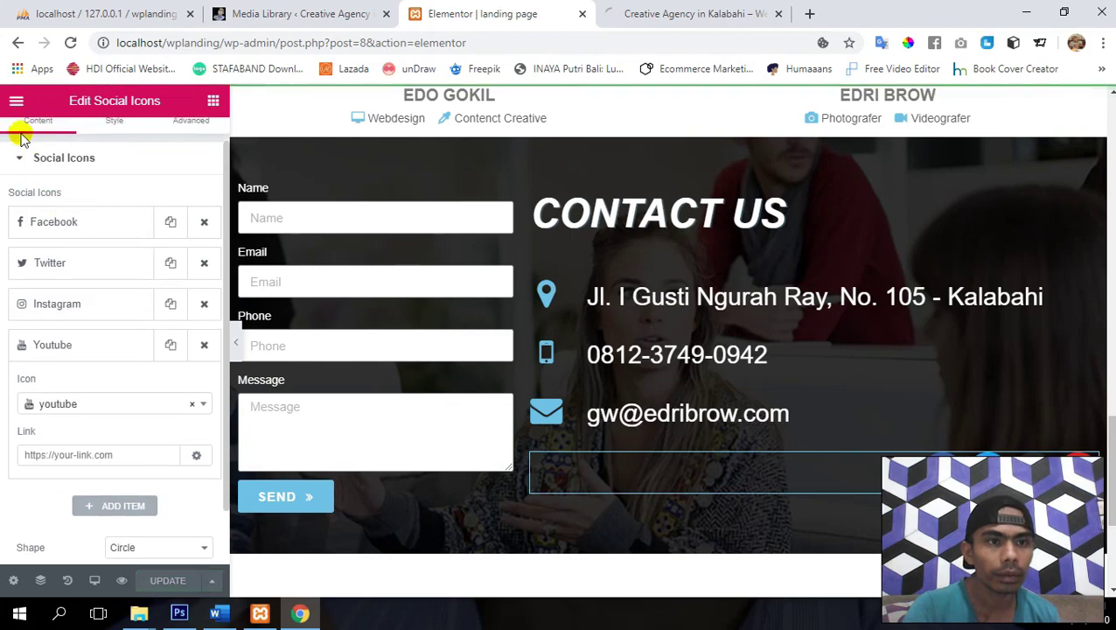
- Keep Official Color for the social icons, set Hover Animation to Shrink, and update
{"action": "left_click", "coordinate": [55, 157]}
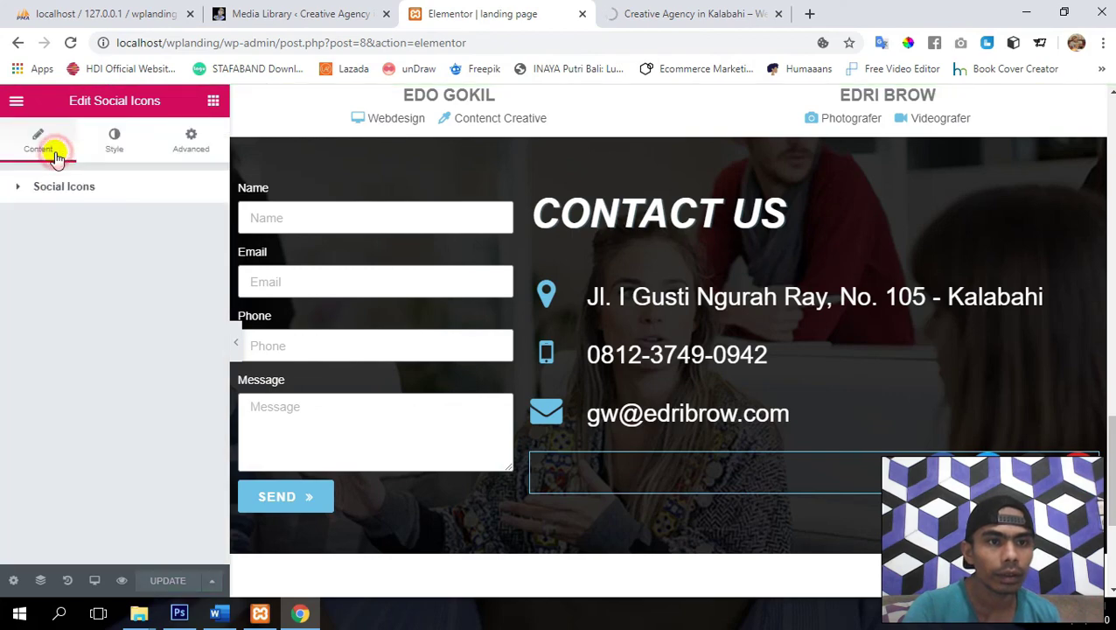
{"action": "left_click", "coordinate": [110, 145]}
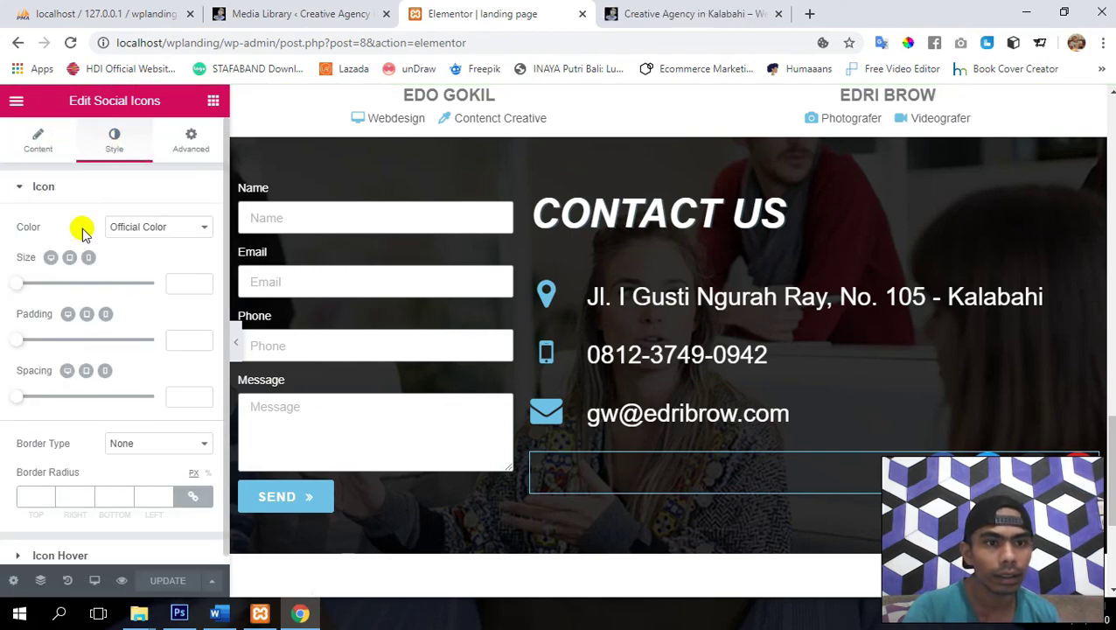
{"action": "left_click", "coordinate": [156, 228]}
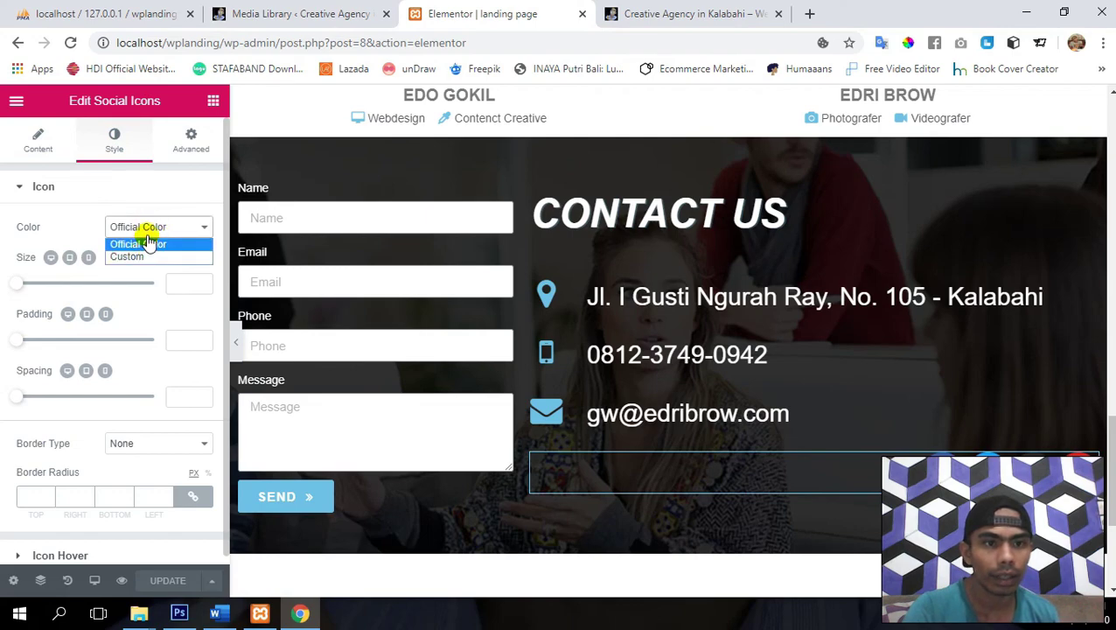
{"action": "left_click", "coordinate": [148, 242]}
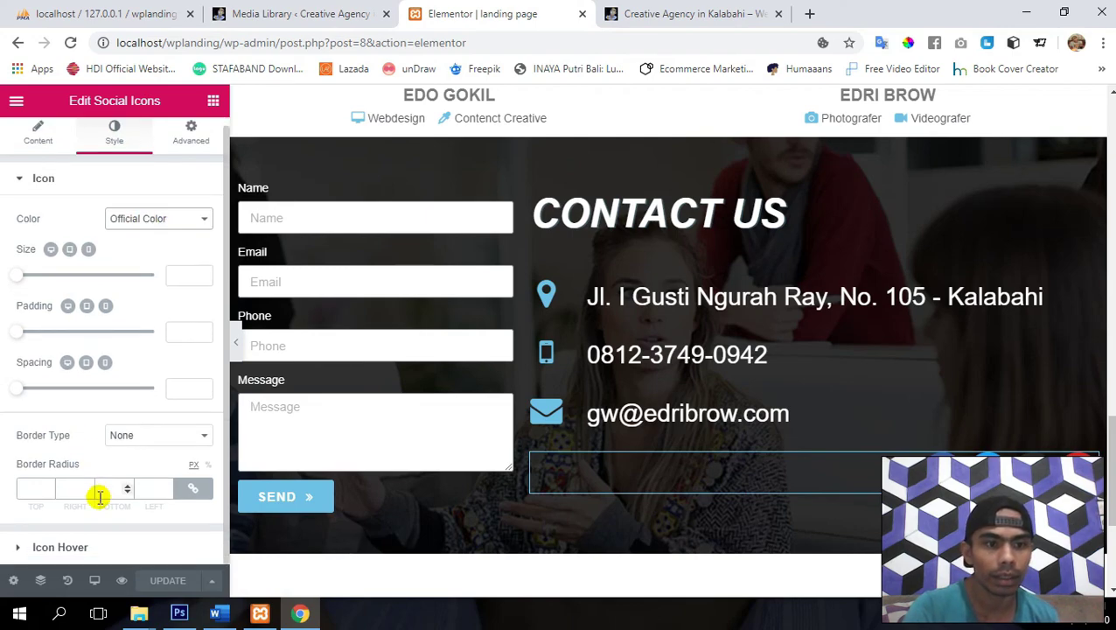
{"action": "left_click", "coordinate": [53, 189]}
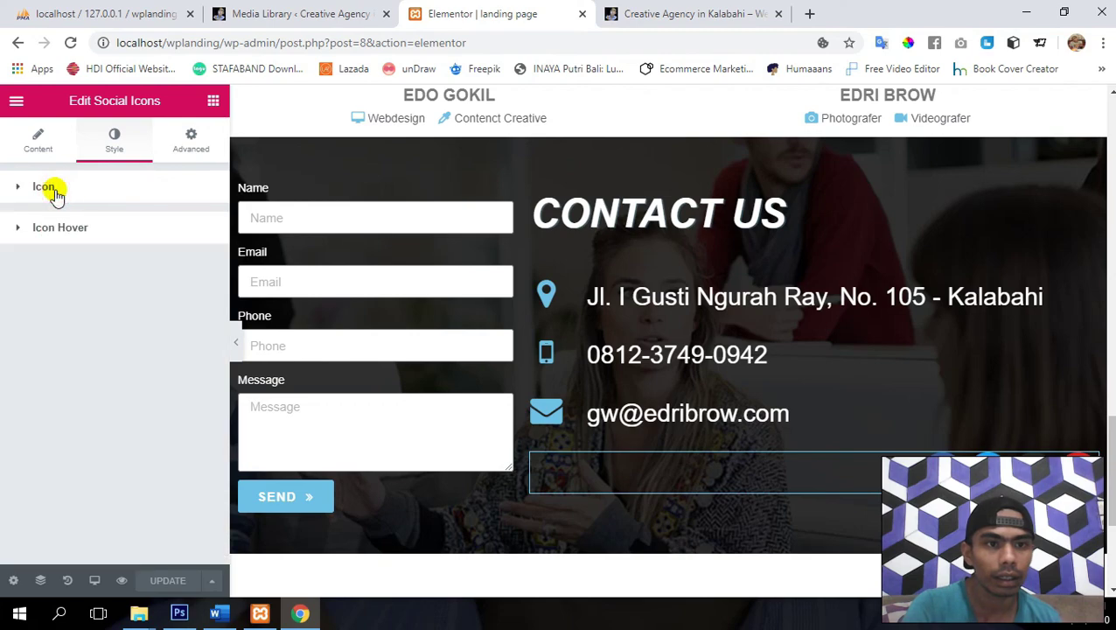
{"action": "left_click", "coordinate": [65, 225]}
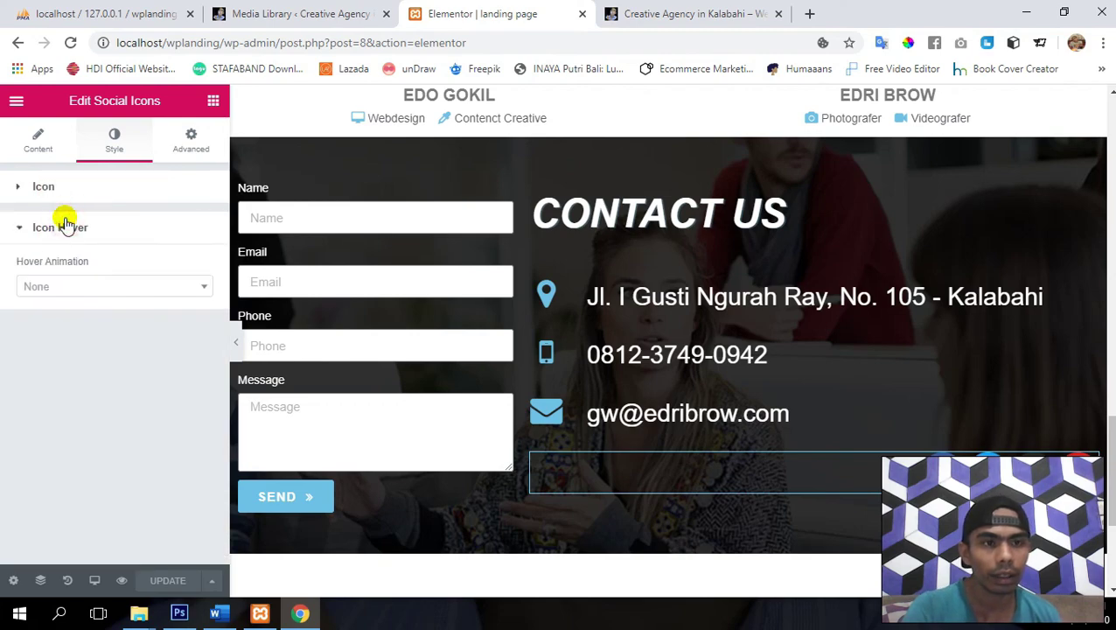
{"action": "left_click", "coordinate": [57, 287]}
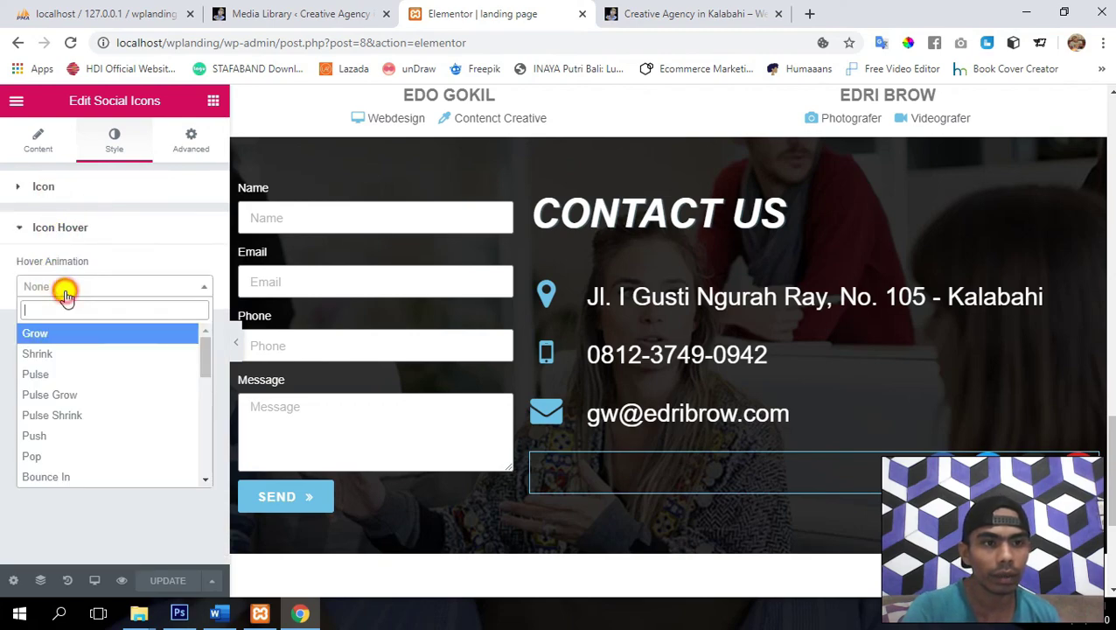
{"action": "left_click", "coordinate": [86, 355]}
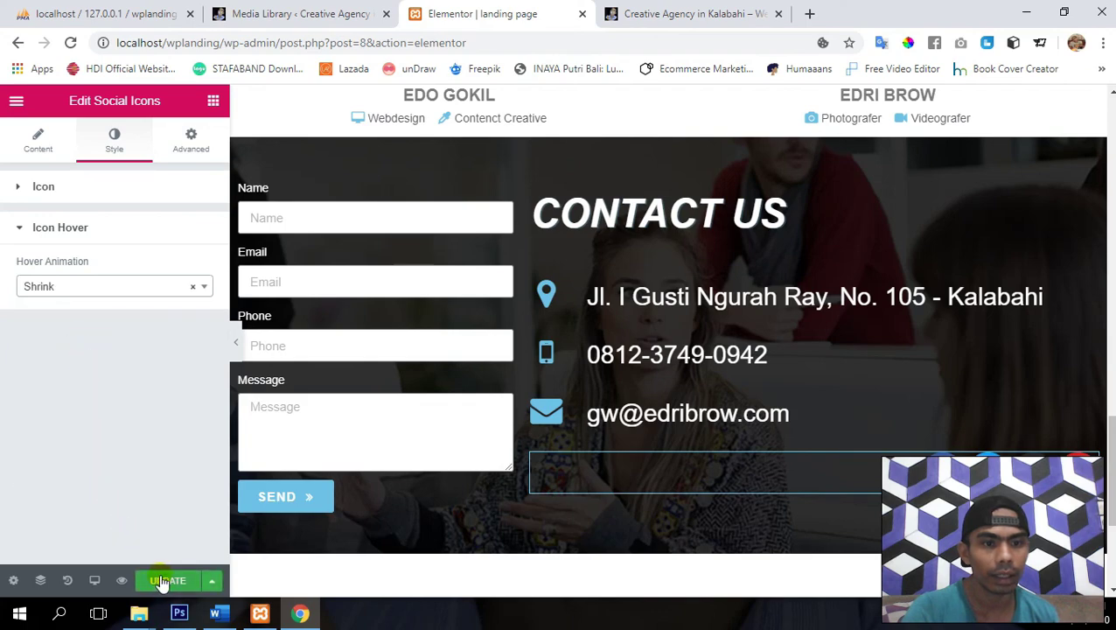
{"action": "left_click", "coordinate": [163, 581]}
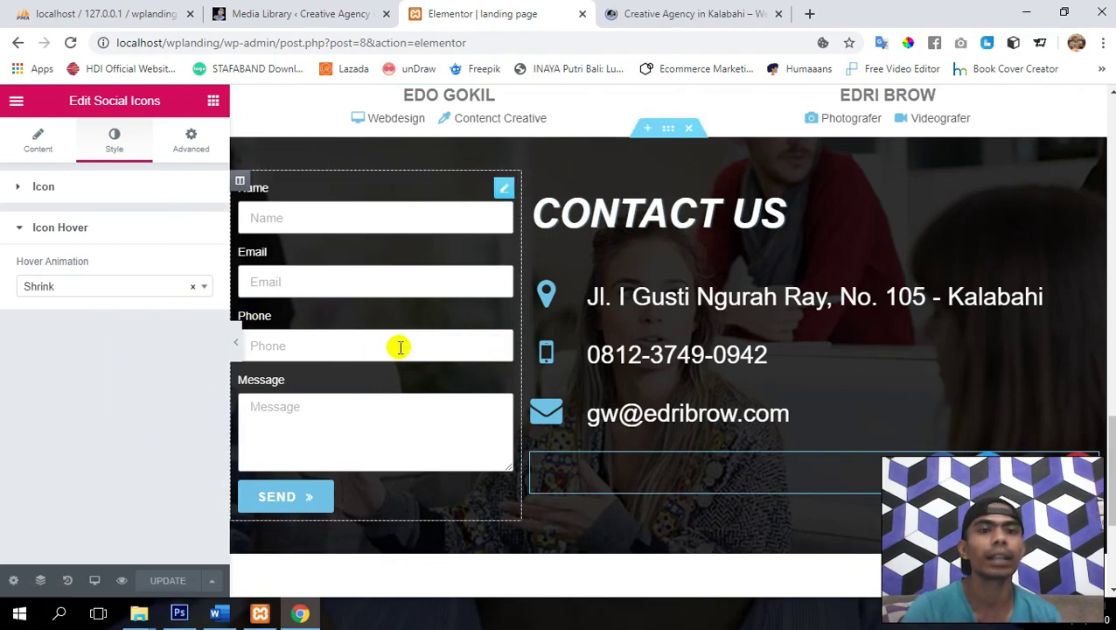
{"action": "scroll", "coordinate": [399, 346], "scroll_direction": "up", "scroll_amount": 5}
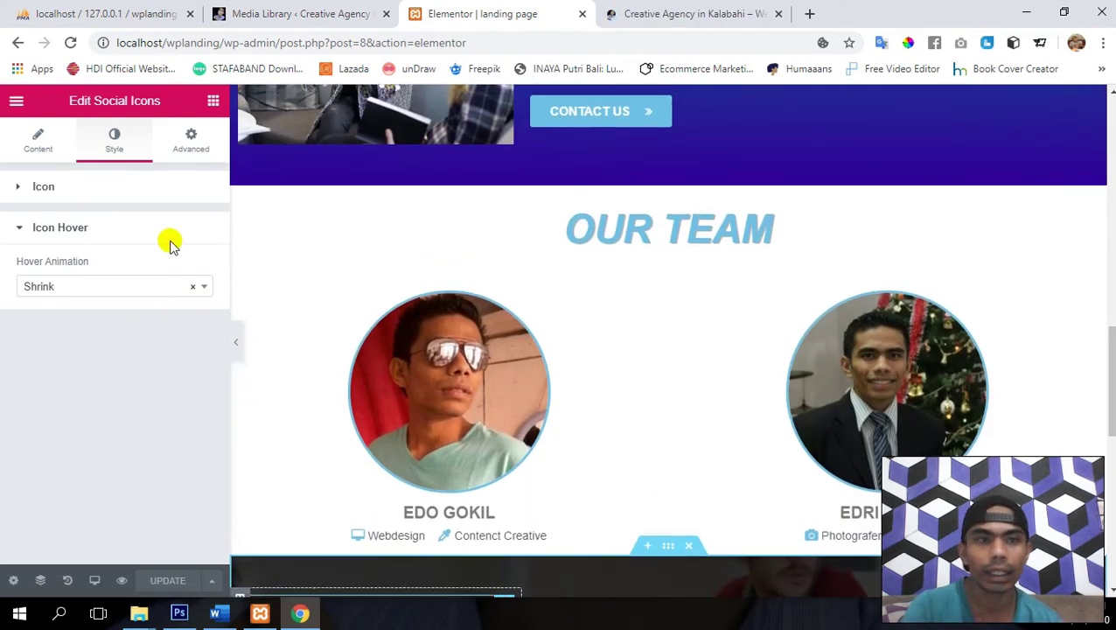
- Open the published landing page via View Page and close the outdated site tab
{"action": "left_click", "coordinate": [15, 103]}
{"action": "left_click", "coordinate": [74, 494]}
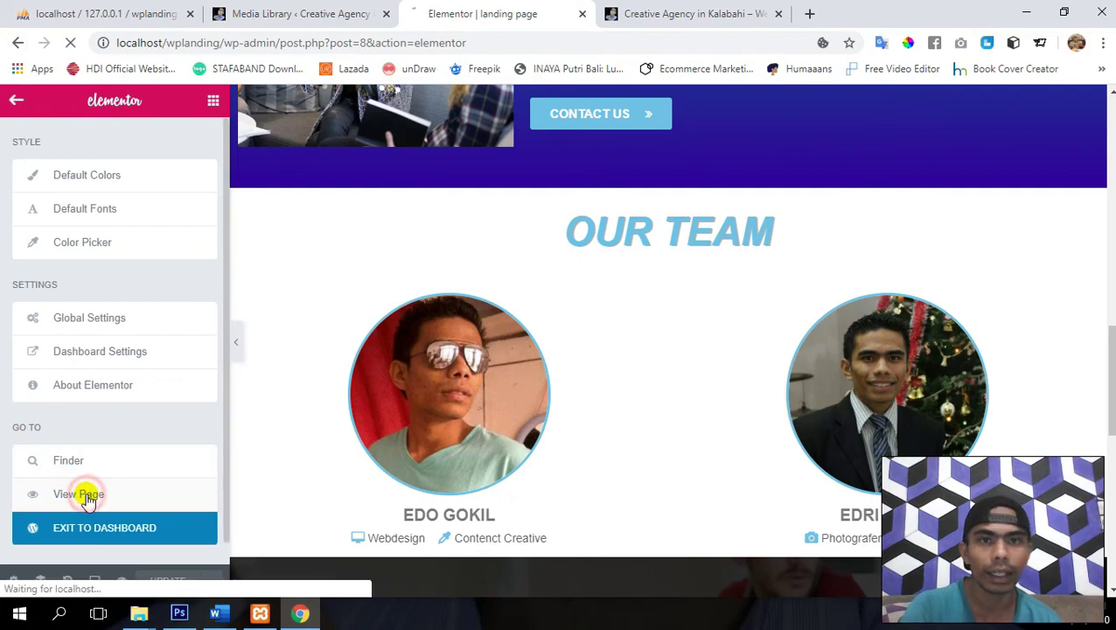
{"action": "left_click", "coordinate": [776, 14]}
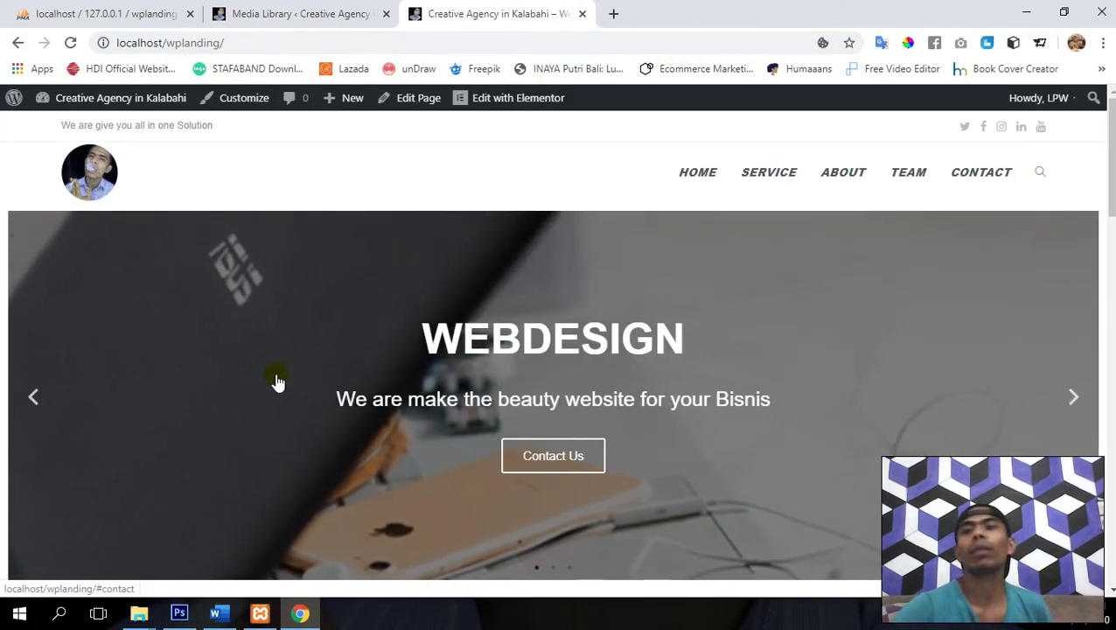
- Inspect the live Contact Us icons, then reopen the page with Edit with Elementor
{"action": "scroll", "coordinate": [276, 376], "scroll_direction": "down", "scroll_amount": 5}
{"action": "scroll", "coordinate": [277, 374], "scroll_direction": "down", "scroll_amount": 10}
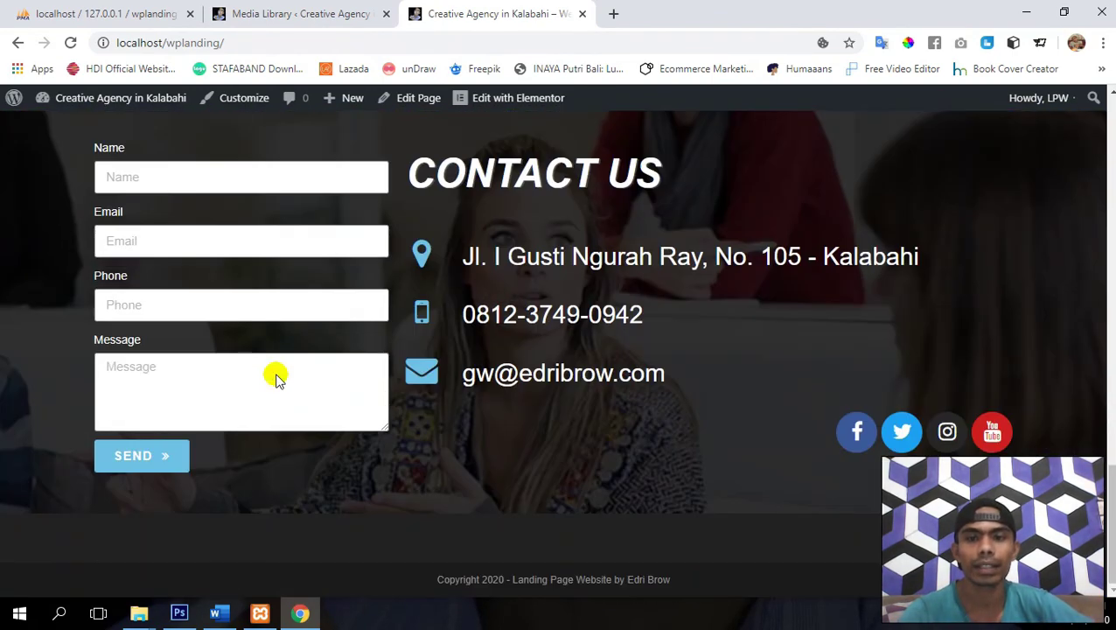
{"action": "scroll", "coordinate": [276, 376], "scroll_direction": "up", "scroll_amount": 1}
{"action": "scroll", "coordinate": [276, 375], "scroll_direction": "down", "scroll_amount": 1}
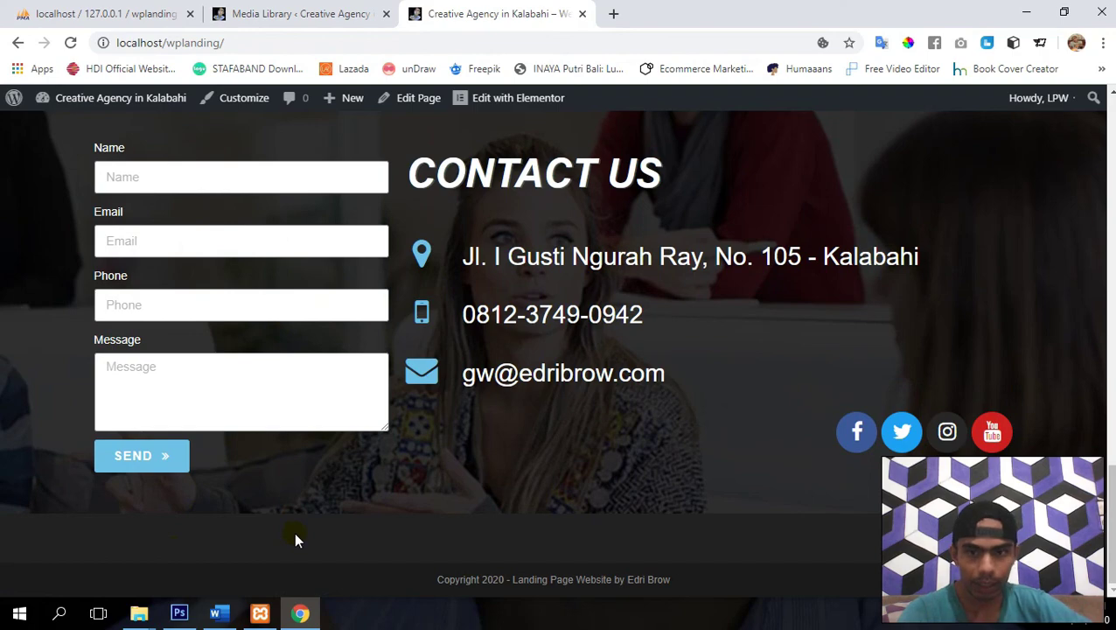
{"action": "scroll", "coordinate": [509, 467], "scroll_direction": "up", "scroll_amount": 1}
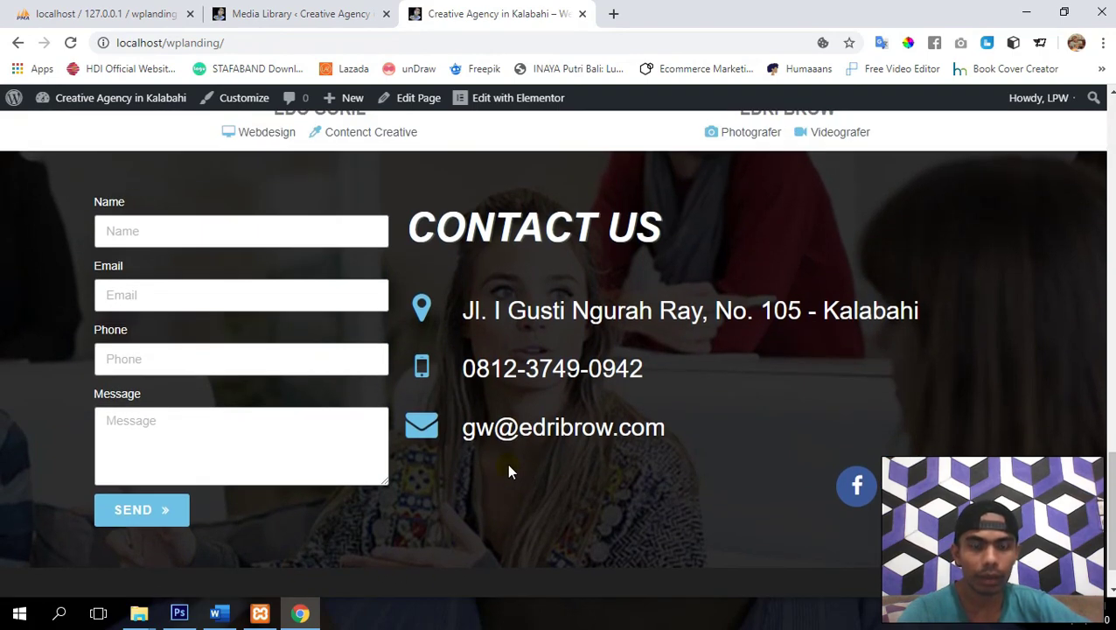
{"action": "scroll", "coordinate": [320, 567], "scroll_direction": "down", "scroll_amount": 1}
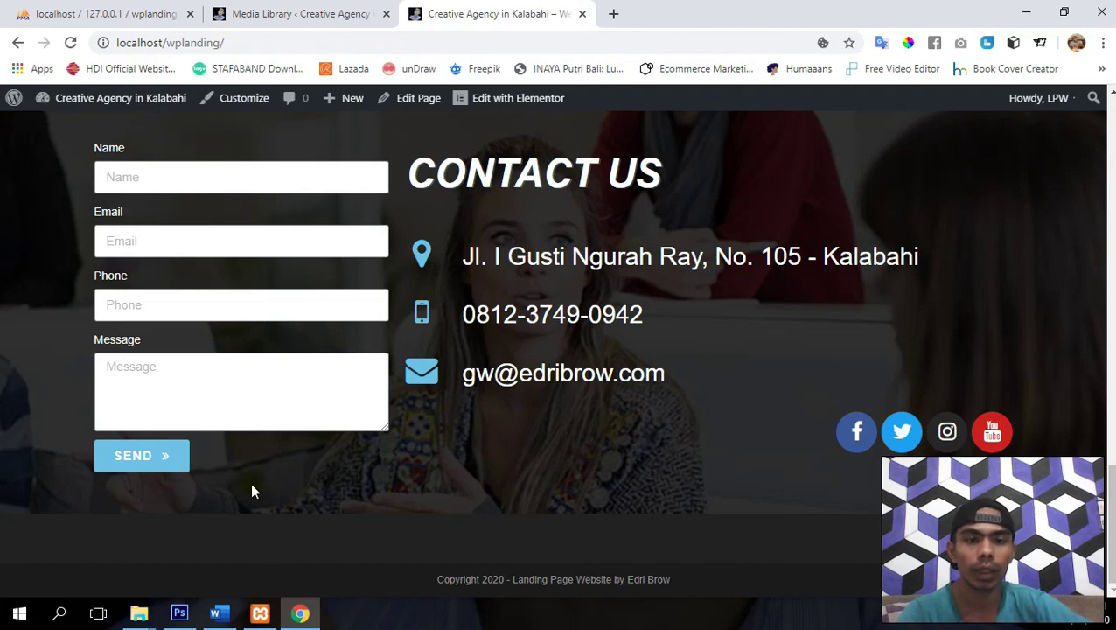
{"action": "scroll", "coordinate": [252, 488], "scroll_direction": "up", "scroll_amount": 1}
{"action": "scroll", "coordinate": [345, 392], "scroll_direction": "down", "scroll_amount": 1}
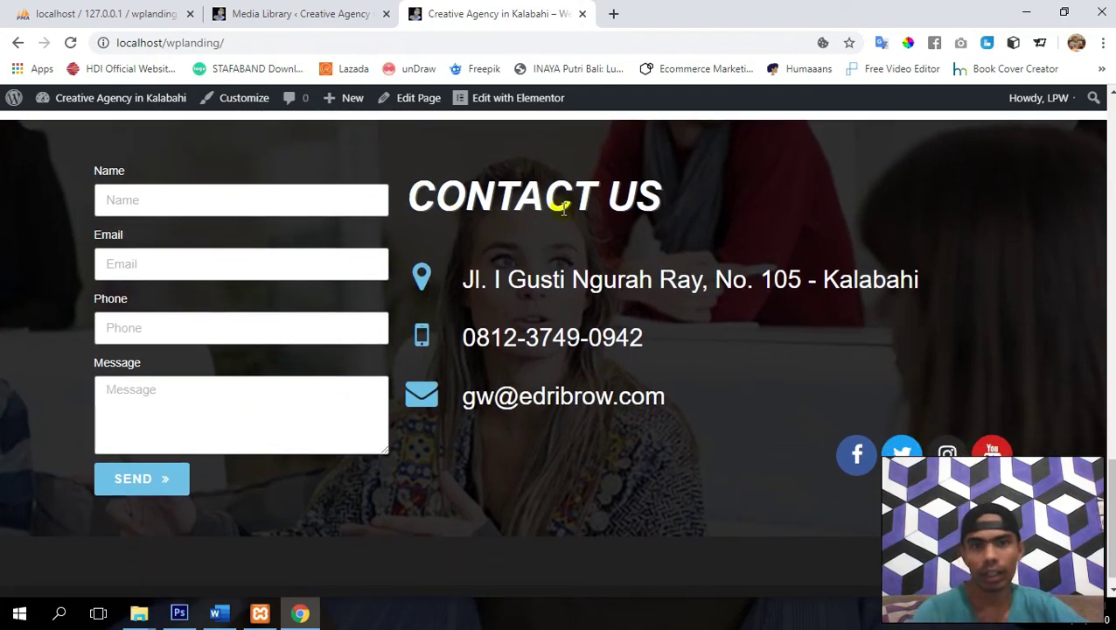
{"action": "left_click", "coordinate": [488, 103]}
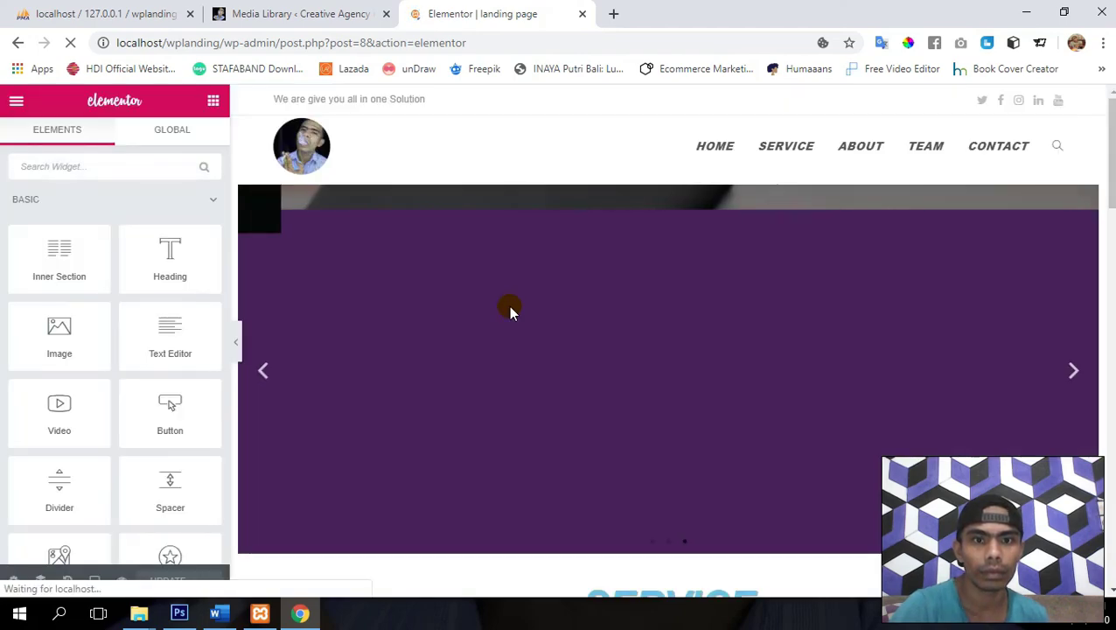
{"action": "scroll", "coordinate": [660, 374], "scroll_direction": "down", "scroll_amount": 10}
- Unlink the contact column's margins in Advanced and raise its left margin to 55 px
{"action": "scroll", "coordinate": [682, 301], "scroll_direction": "down", "scroll_amount": 6}
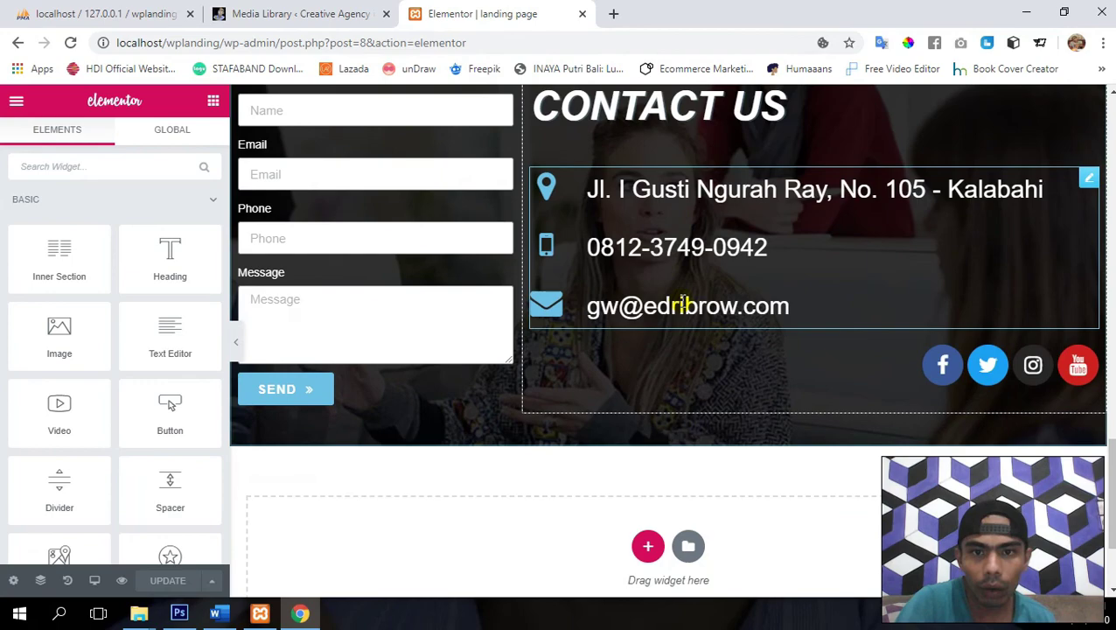
{"action": "scroll", "coordinate": [680, 299], "scroll_direction": "up", "scroll_amount": 1}
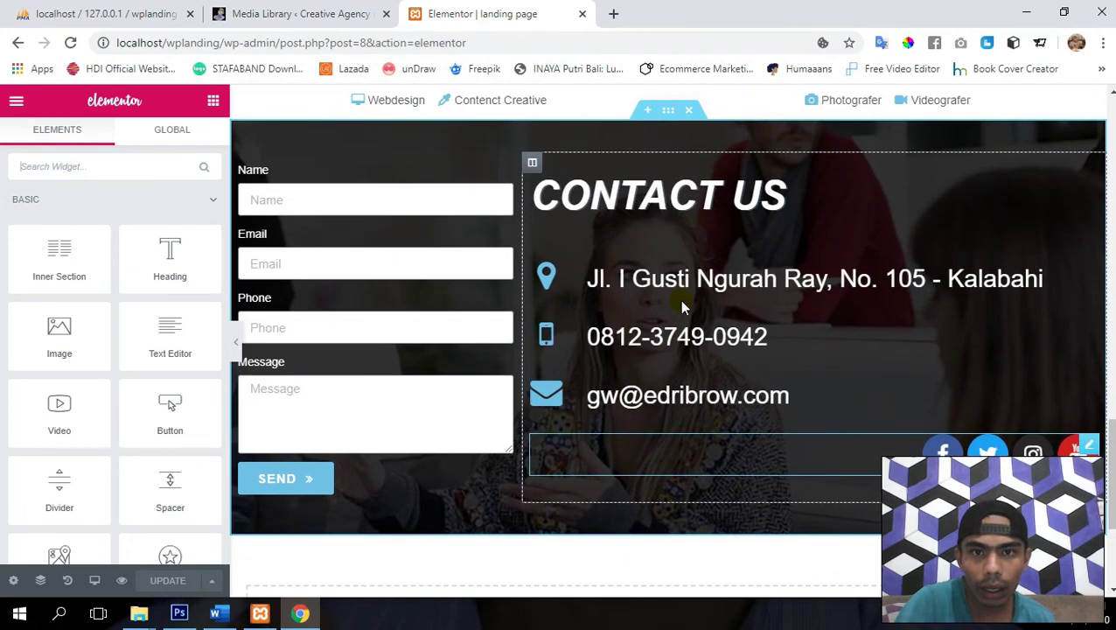
{"action": "left_click", "coordinate": [532, 163]}
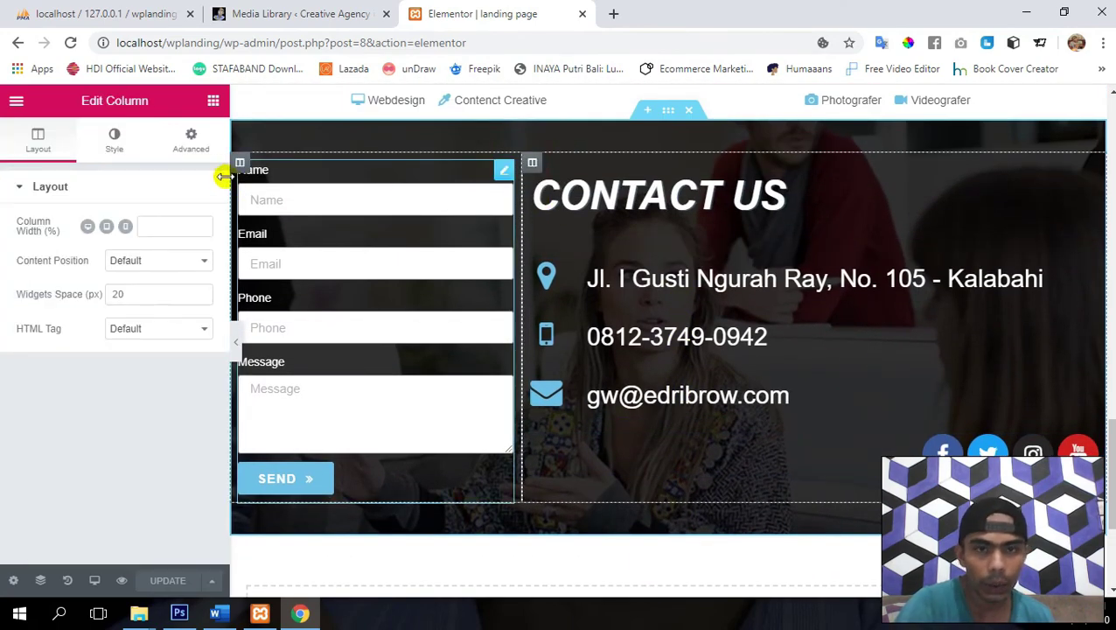
{"action": "left_click", "coordinate": [190, 140]}
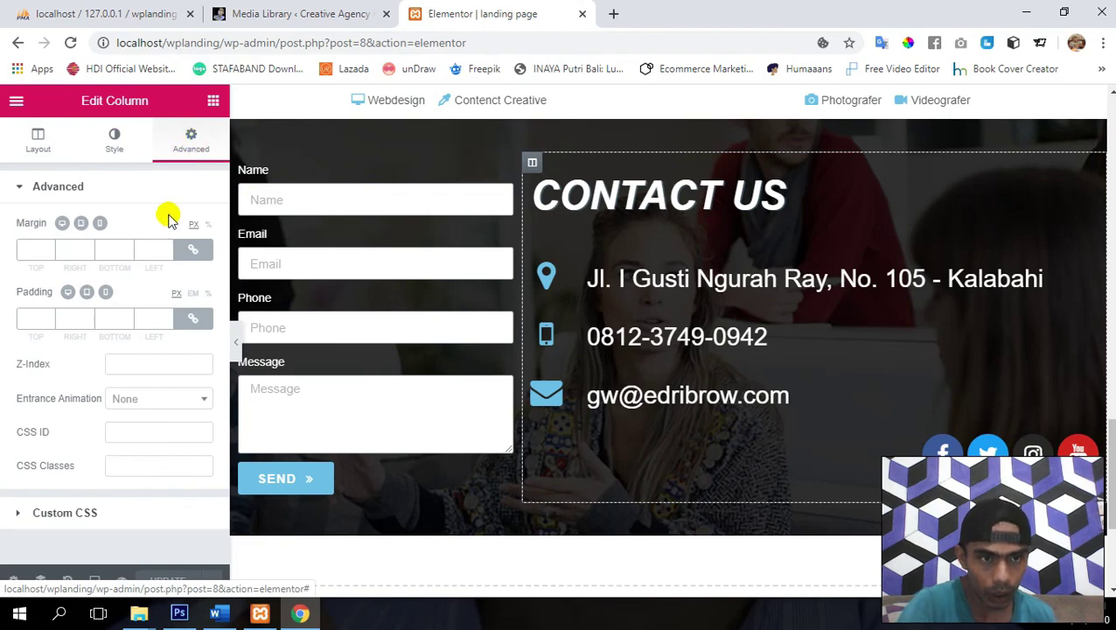
{"action": "left_click", "coordinate": [192, 253]}
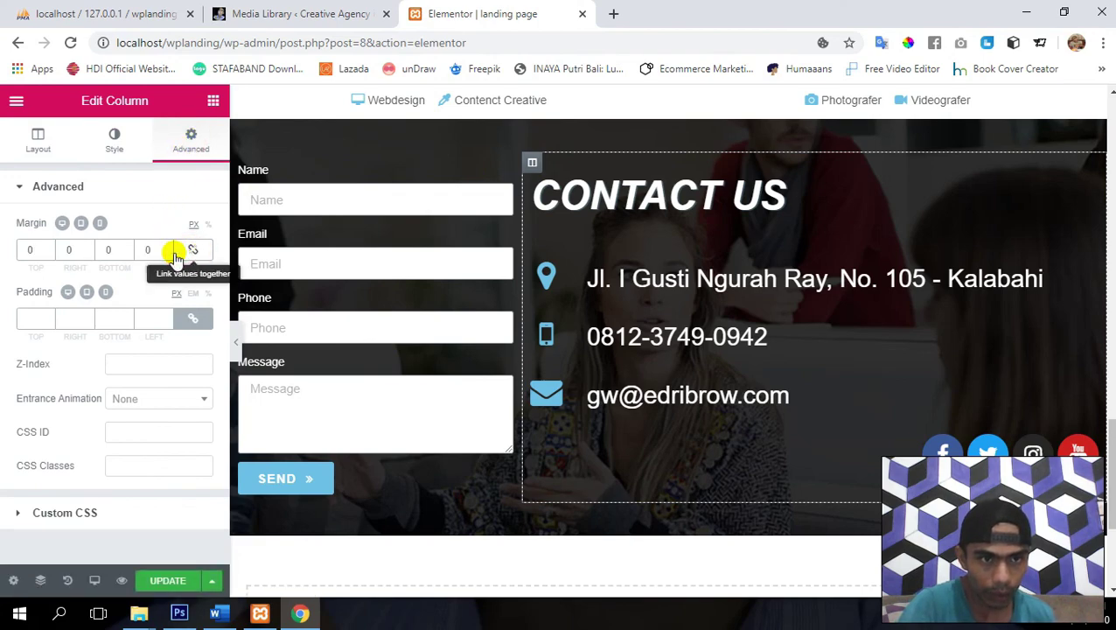
{"action": "left_click", "coordinate": [89, 245]}
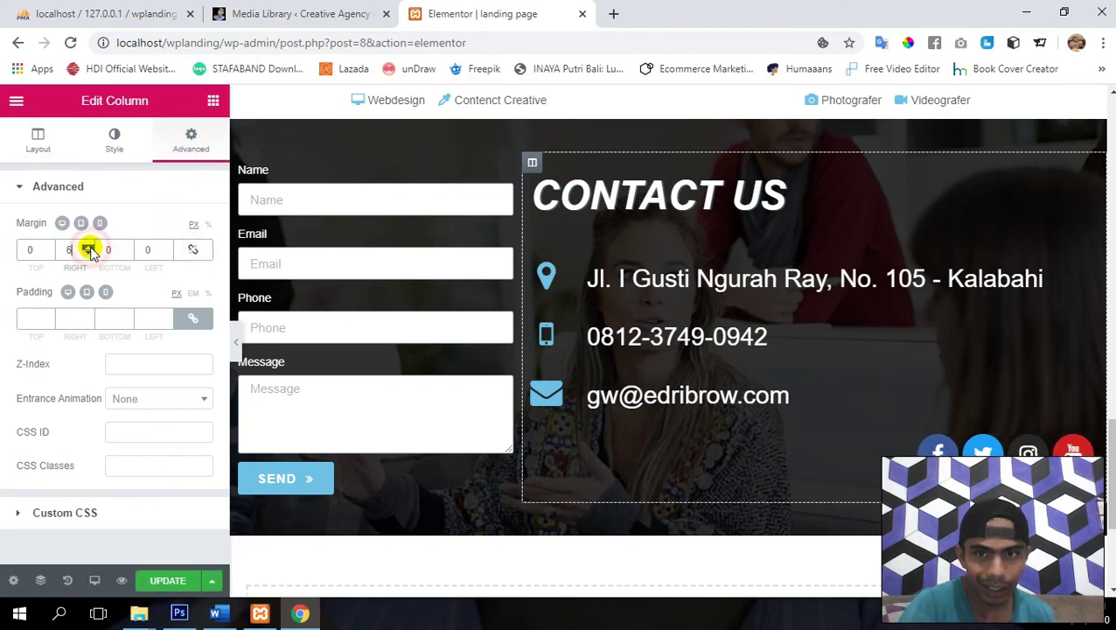
{"action": "left_click", "coordinate": [89, 252]}
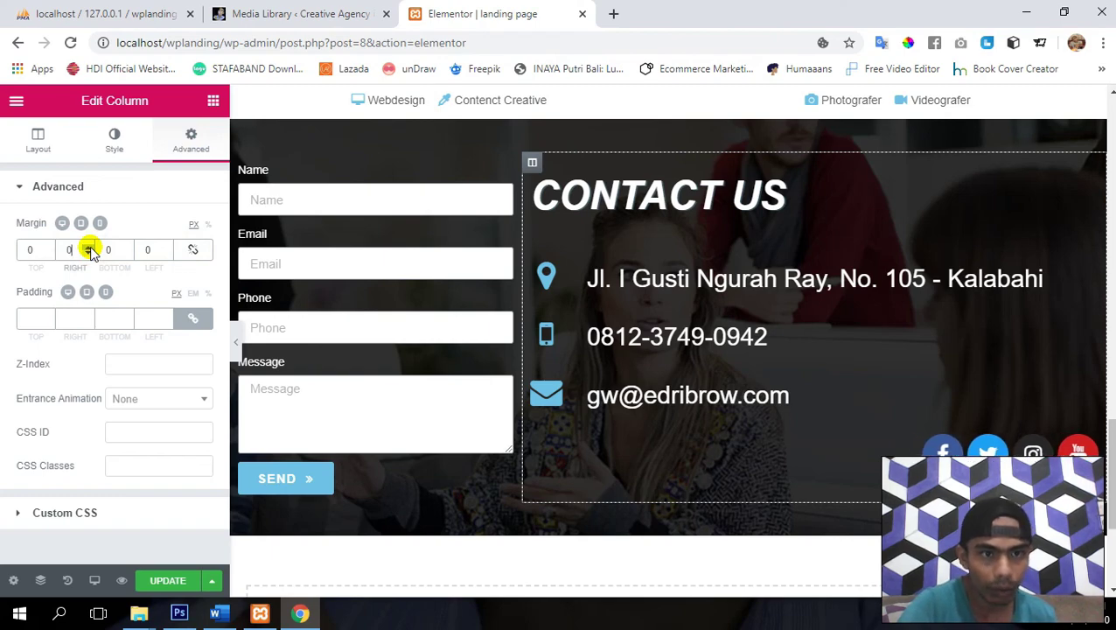
{"action": "left_click", "coordinate": [168, 246]}
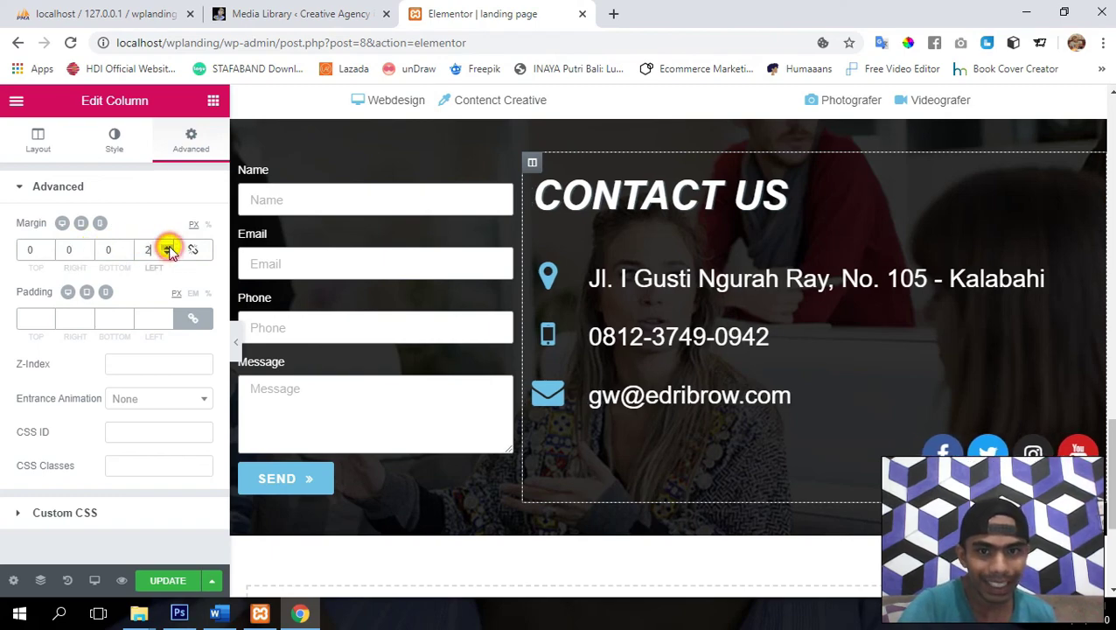
{"action": "left_click", "coordinate": [168, 246]}
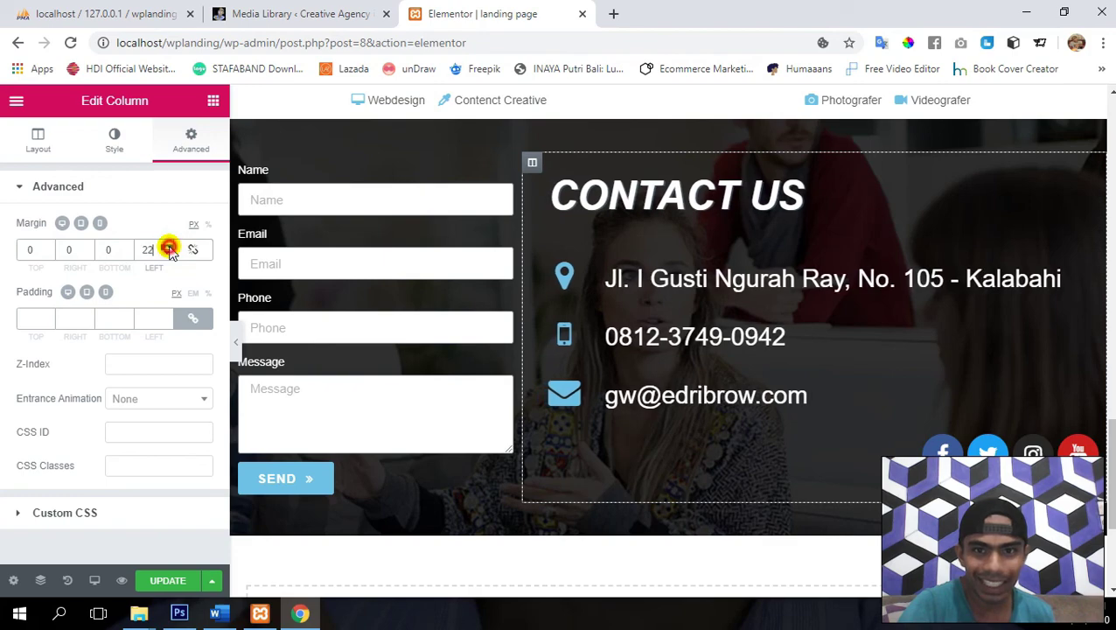
{"action": "left_click", "coordinate": [168, 247]}
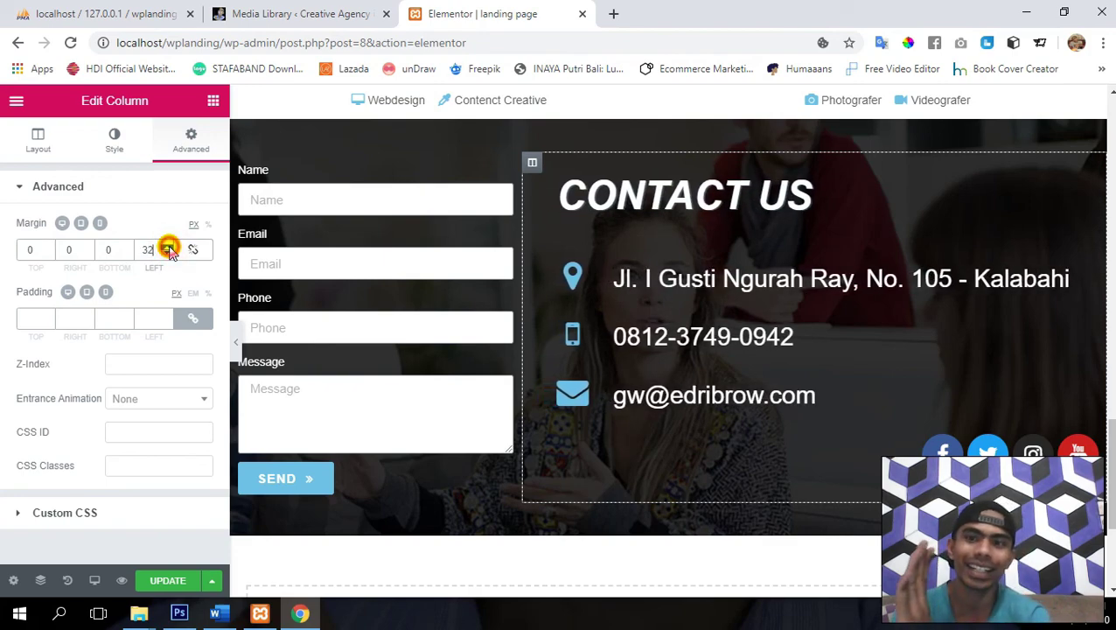
{"action": "left_click", "coordinate": [168, 247]}
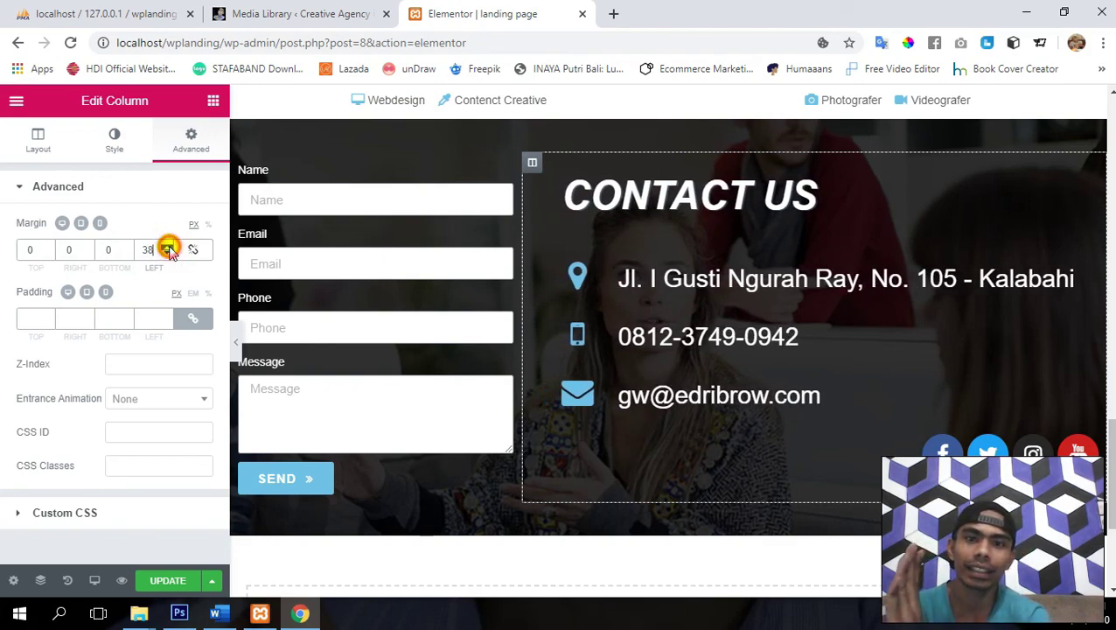
{"action": "left_click", "coordinate": [168, 246]}
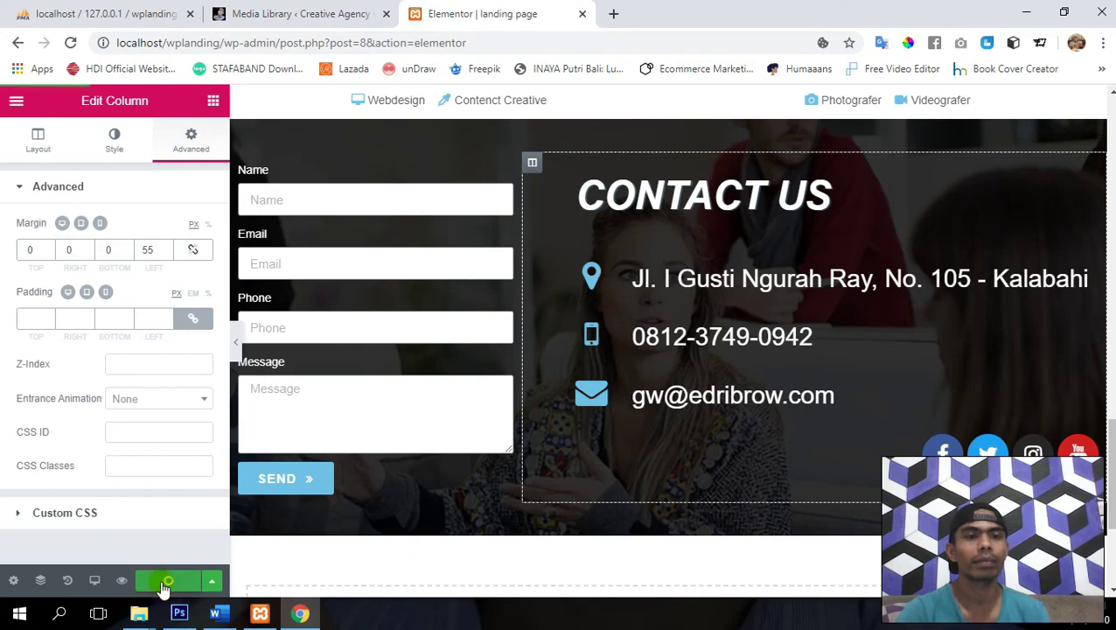
{"action": "left_click", "coordinate": [16, 103]}
- Preview the live page and test that the CONTACT menu link jumps to Contact Us
{"action": "left_click", "coordinate": [75, 493]}
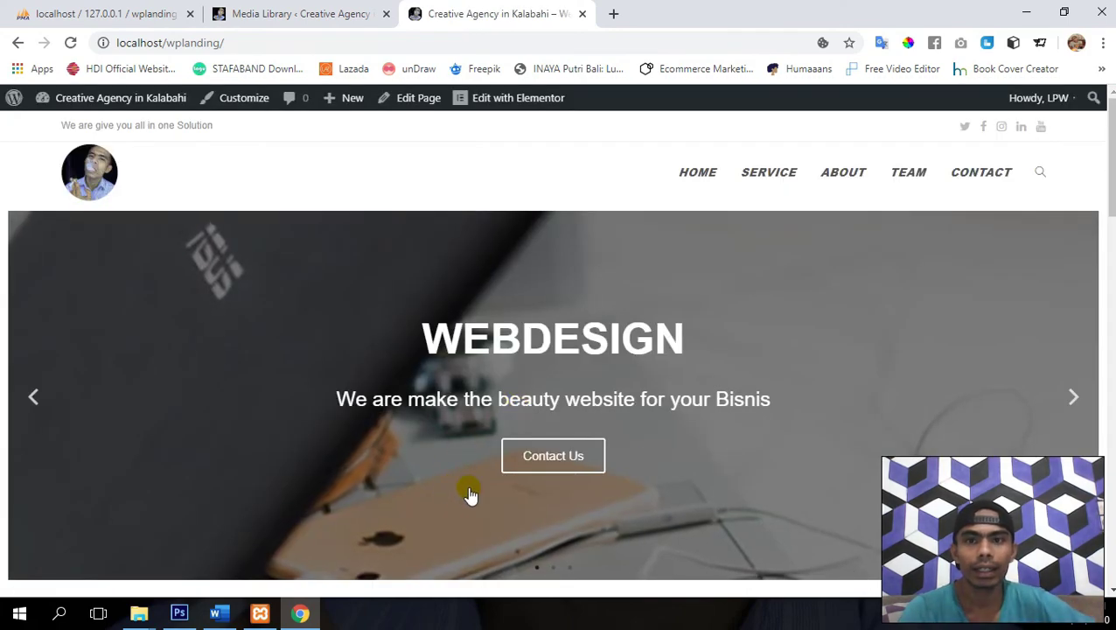
{"action": "left_click", "coordinate": [655, 436]}
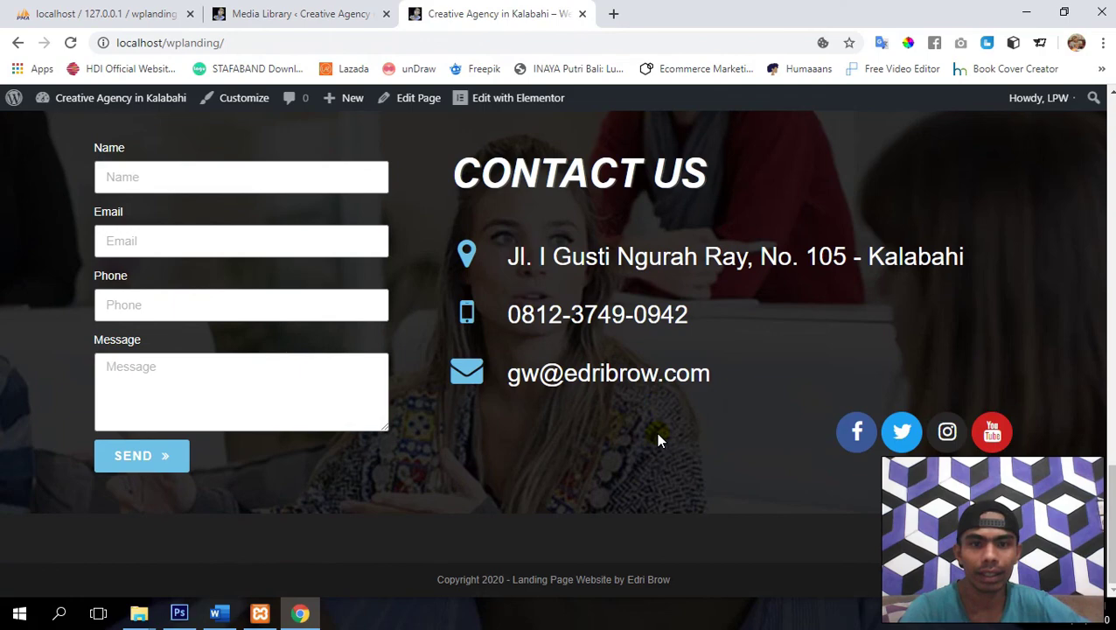
{"action": "scroll", "coordinate": [658, 437], "scroll_direction": "up", "scroll_amount": 2}
{"action": "scroll", "coordinate": [657, 436], "scroll_direction": "down", "scroll_amount": 2}
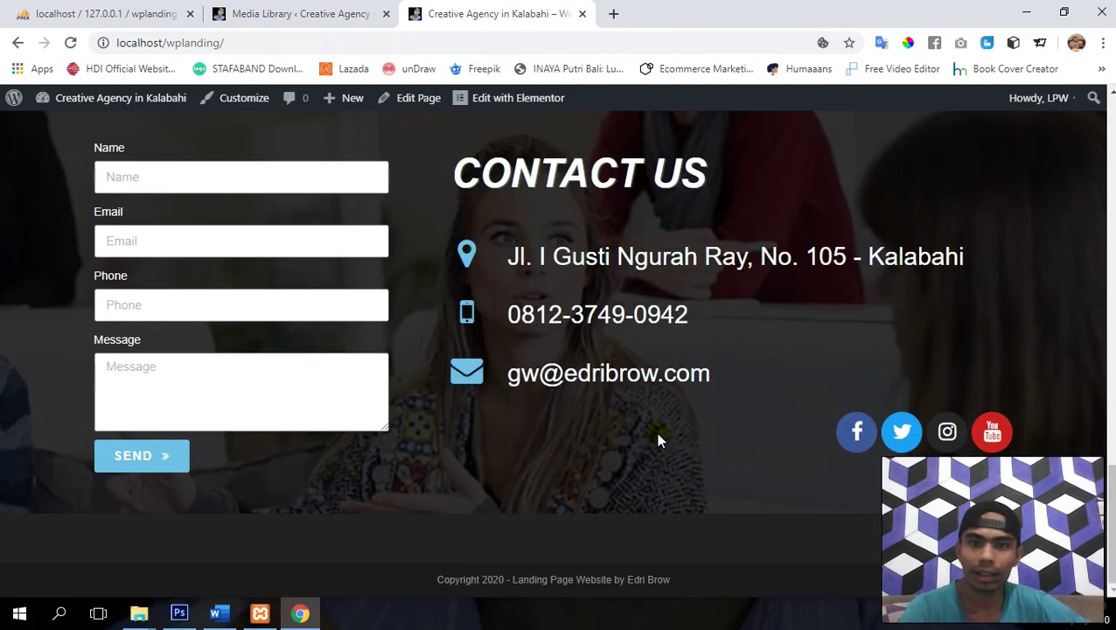
{"action": "scroll", "coordinate": [656, 432], "scroll_direction": "up", "scroll_amount": 1}
{"action": "scroll", "coordinate": [658, 433], "scroll_direction": "down", "scroll_amount": 2}
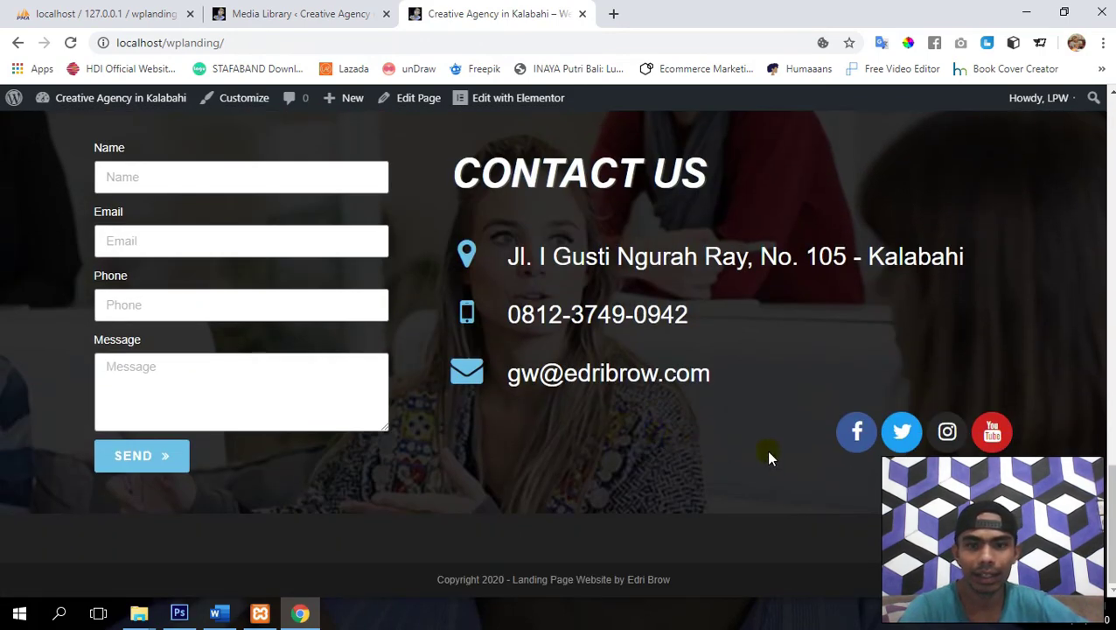
{"action": "scroll", "coordinate": [527, 461], "scroll_direction": "up", "scroll_amount": 8}
{"action": "scroll", "coordinate": [529, 466], "scroll_direction": "up", "scroll_amount": 5}
- Test the Contact Us button anchor, then switch to the Media Library tab
{"action": "left_click", "coordinate": [529, 464]}
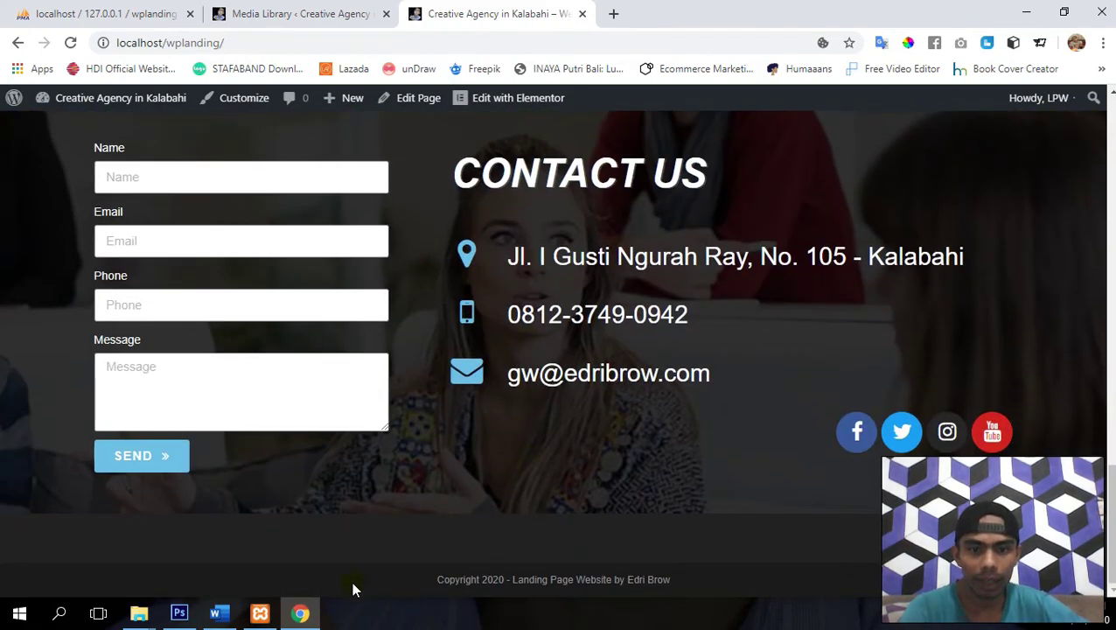
{"action": "scroll", "coordinate": [532, 504], "scroll_direction": "up", "scroll_amount": 10}
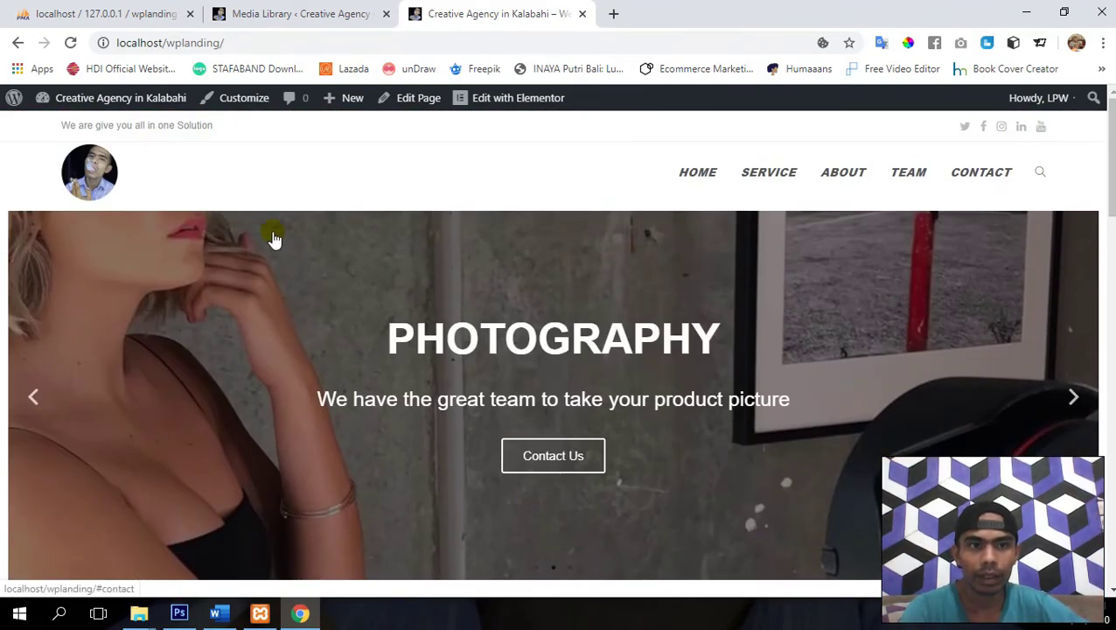
{"action": "scroll", "coordinate": [274, 238], "scroll_direction": "down", "scroll_amount": 2}
{"action": "scroll", "coordinate": [289, 232], "scroll_direction": "up", "scroll_amount": 2}
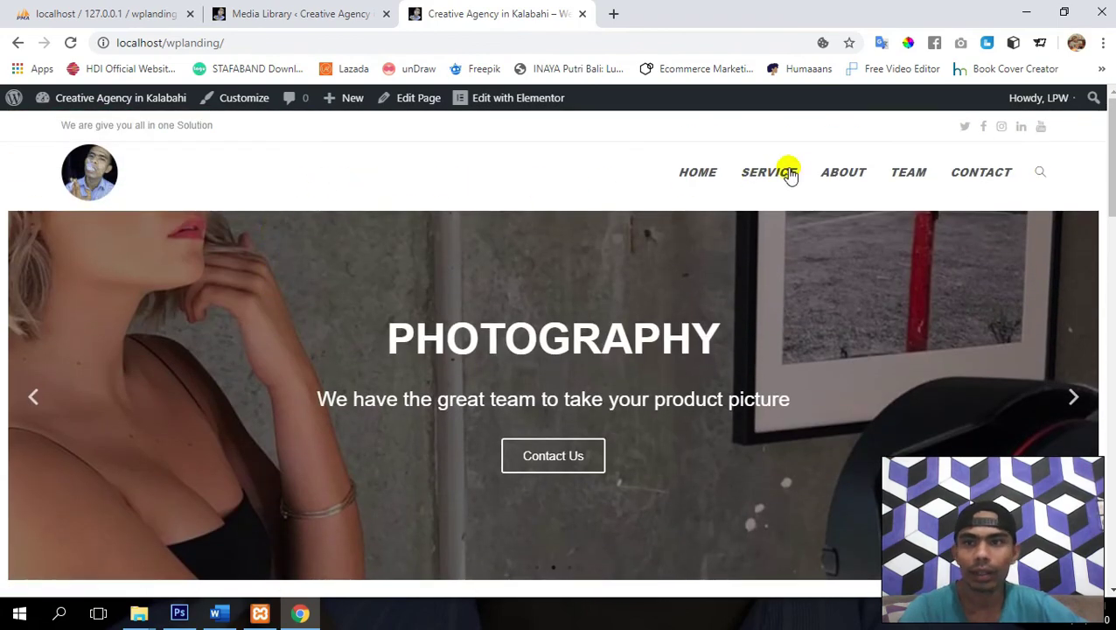
{"action": "left_click", "coordinate": [324, 9]}
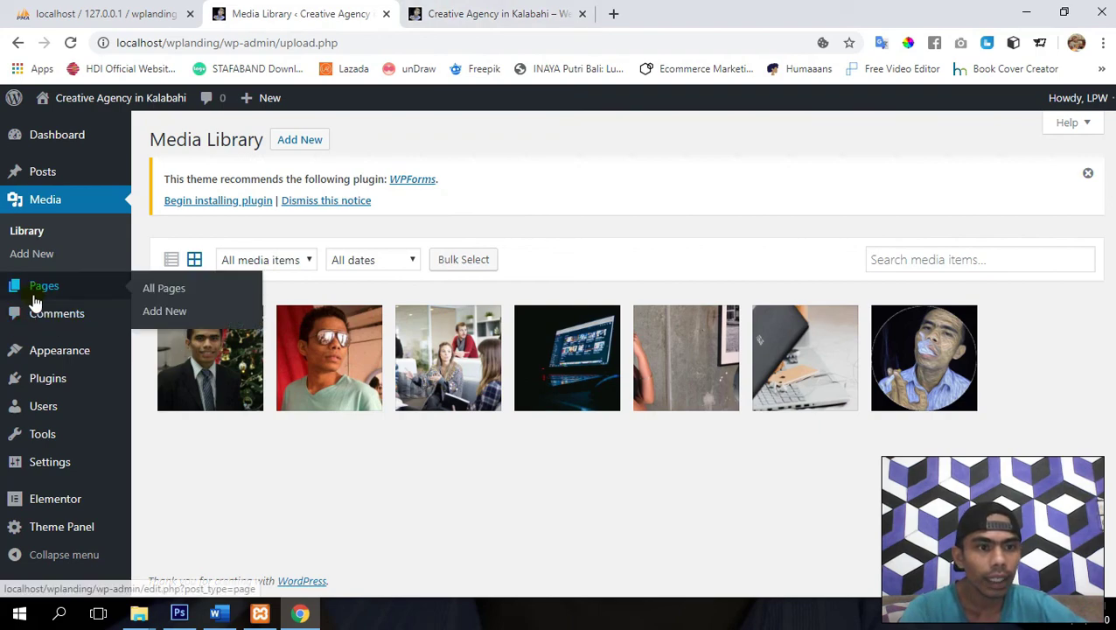
- From the Pages list, open the landing page in the standard WordPress editor, checking the live site along the way
{"action": "left_click", "coordinate": [39, 285]}
{"action": "left_click", "coordinate": [508, 9]}
{"action": "left_click", "coordinate": [320, 9]}
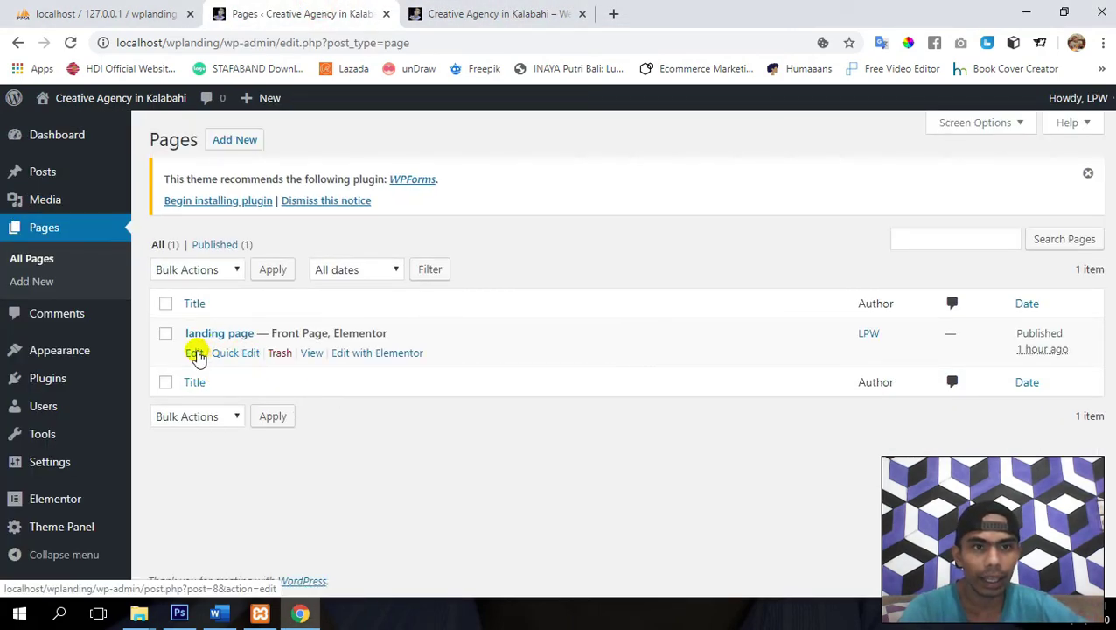
{"action": "left_click", "coordinate": [195, 354]}
{"action": "left_click", "coordinate": [491, 11]}
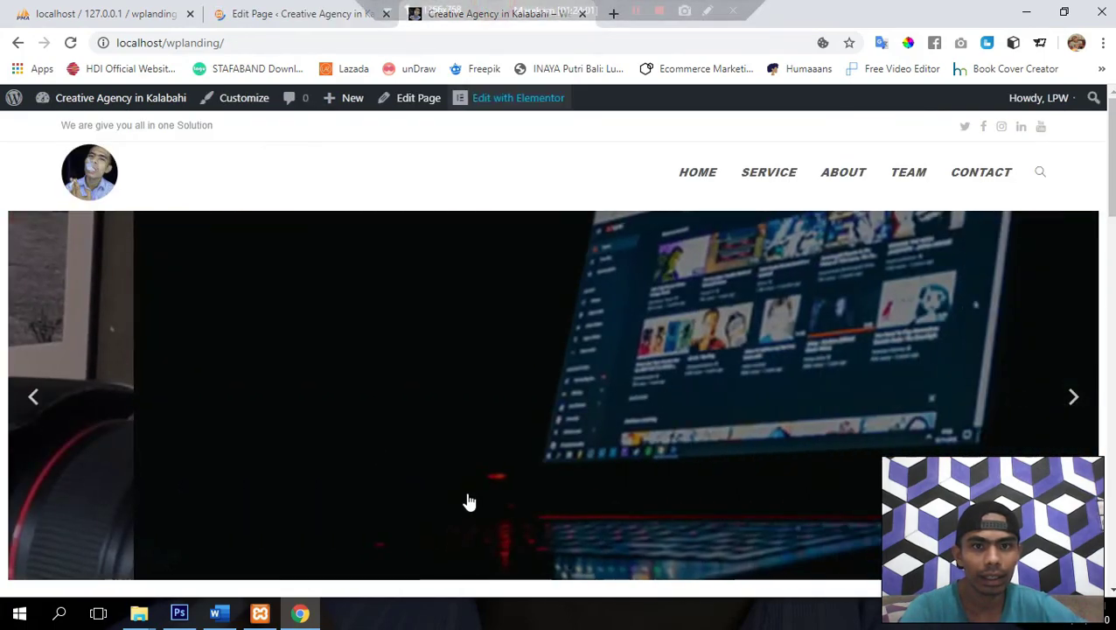
{"action": "scroll", "coordinate": [466, 499], "scroll_direction": "down", "scroll_amount": 5}
{"action": "scroll", "coordinate": [467, 496], "scroll_direction": "down", "scroll_amount": 10}
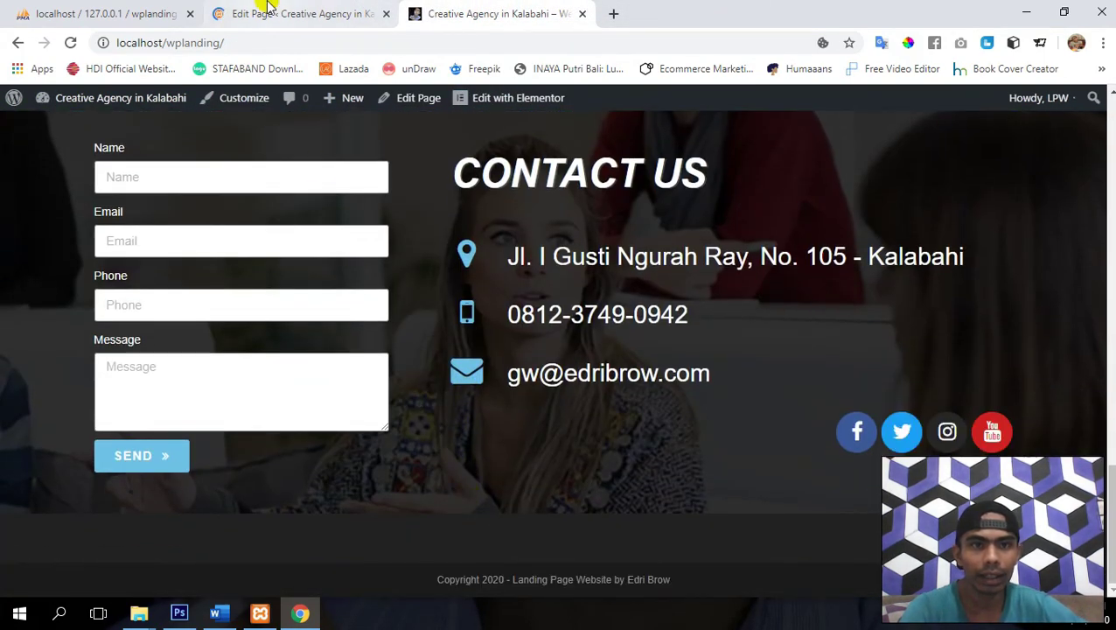
{"action": "left_click", "coordinate": [267, 9]}
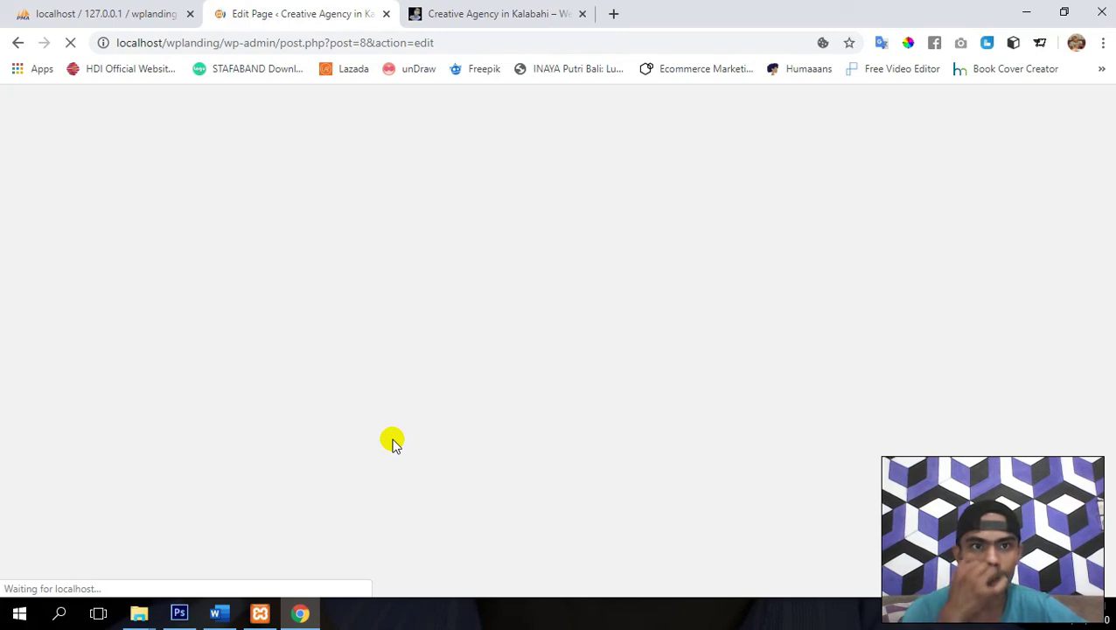
- Set OceanWP's Display Footer Widgets Area to Disable, update the page and check the live site
{"action": "scroll", "coordinate": [393, 444], "scroll_direction": "down", "scroll_amount": 3}
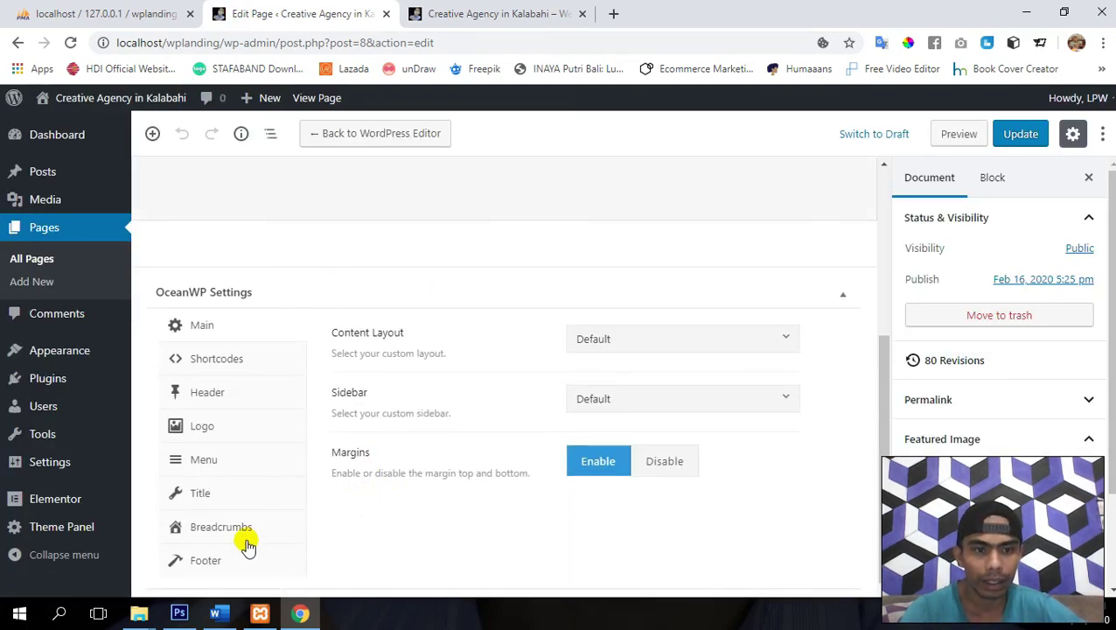
{"action": "left_click", "coordinate": [206, 564]}
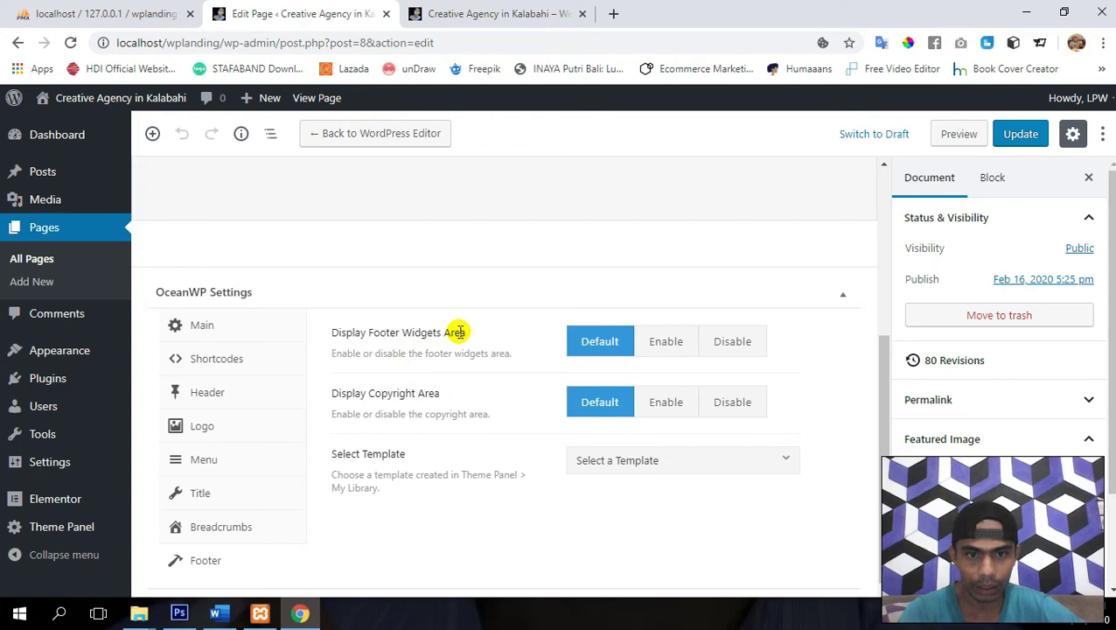
{"action": "left_click", "coordinate": [725, 347]}
{"action": "left_click", "coordinate": [1006, 140]}
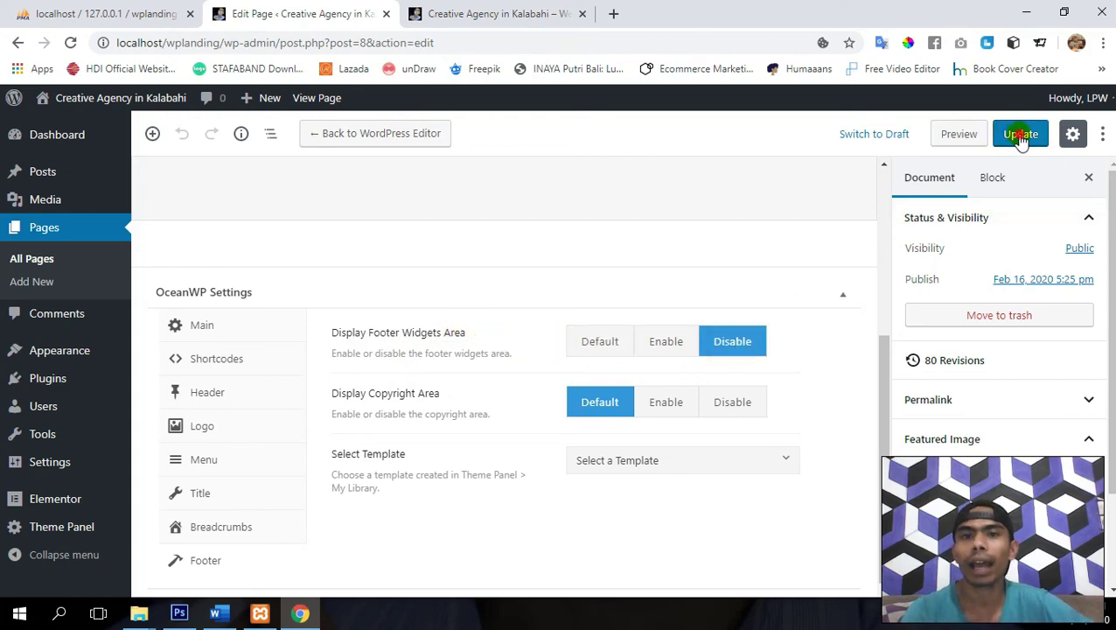
{"action": "left_click", "coordinate": [518, 9]}
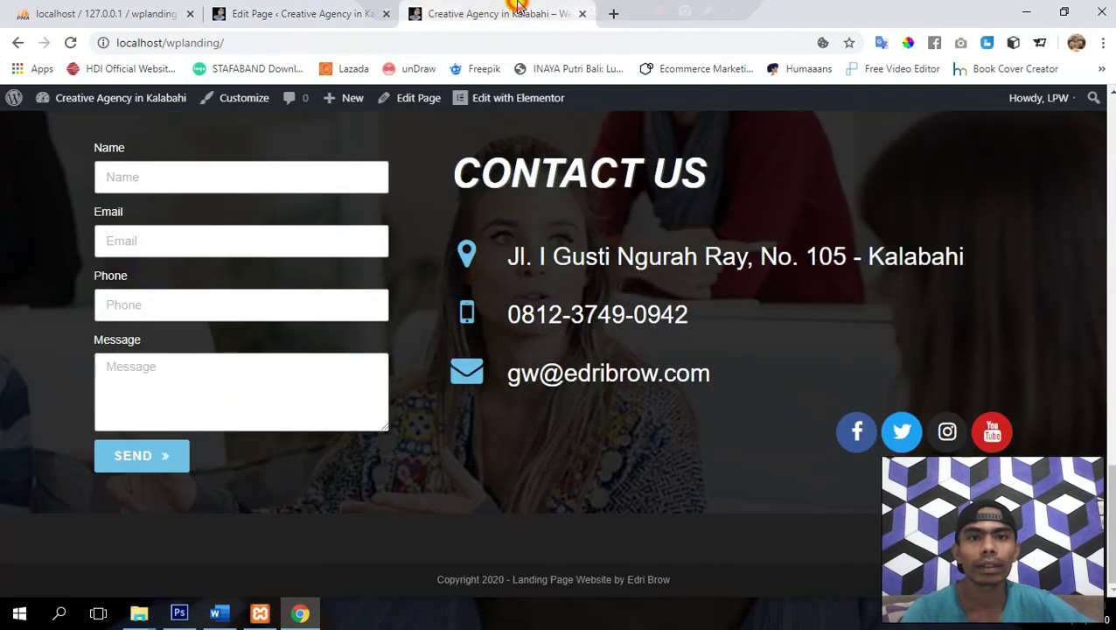
{"action": "left_click", "coordinate": [294, 14]}
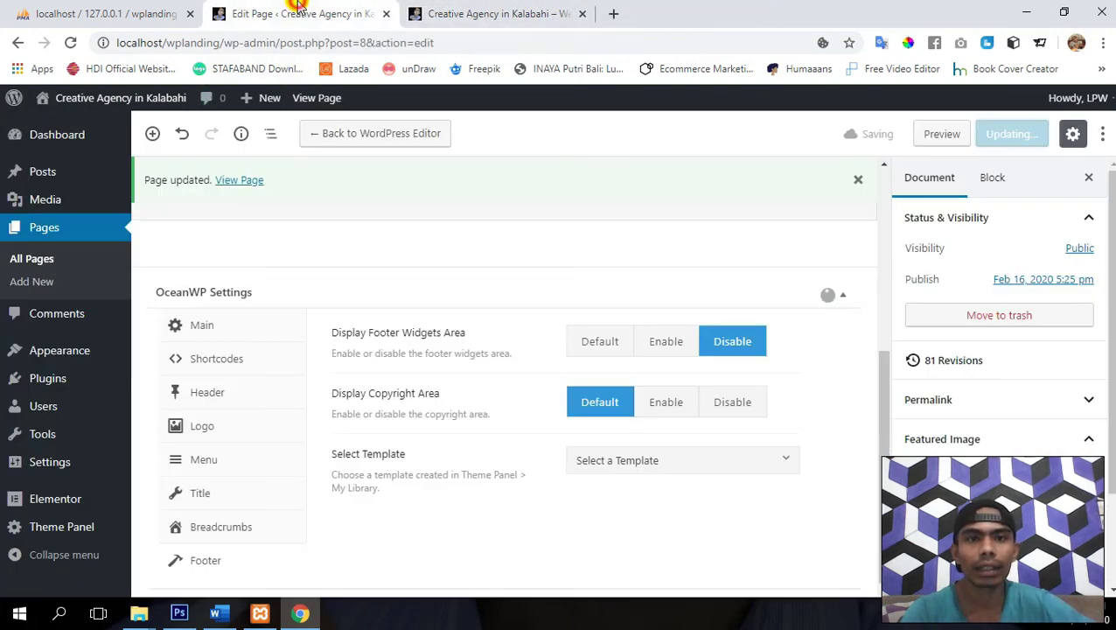
{"action": "left_click", "coordinate": [449, 14]}
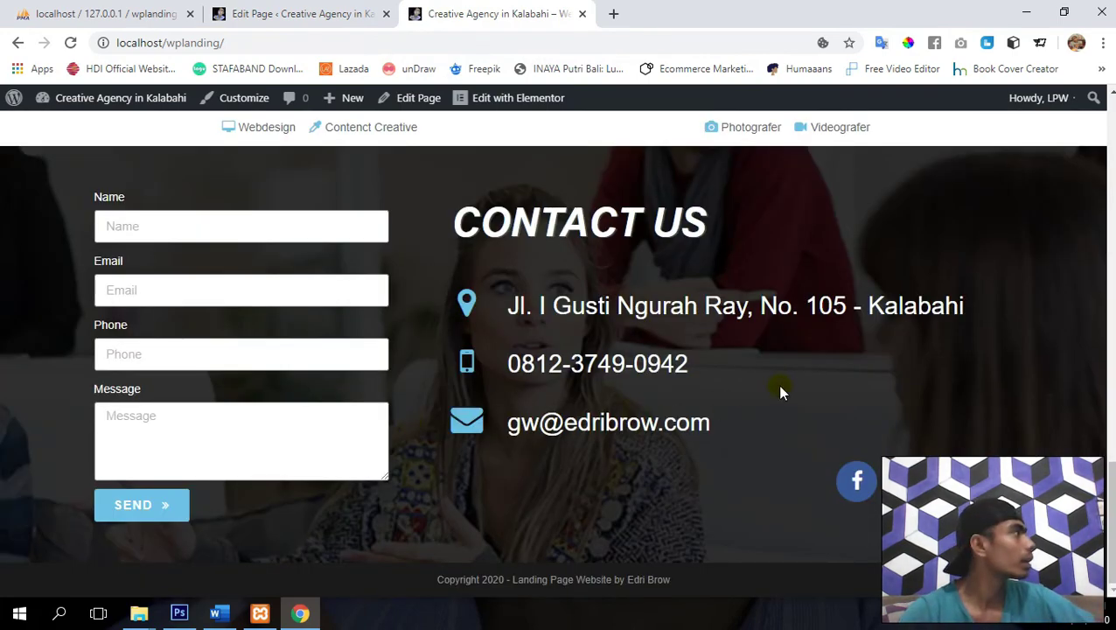
{"action": "scroll", "coordinate": [779, 391], "scroll_direction": "up", "scroll_amount": 3}
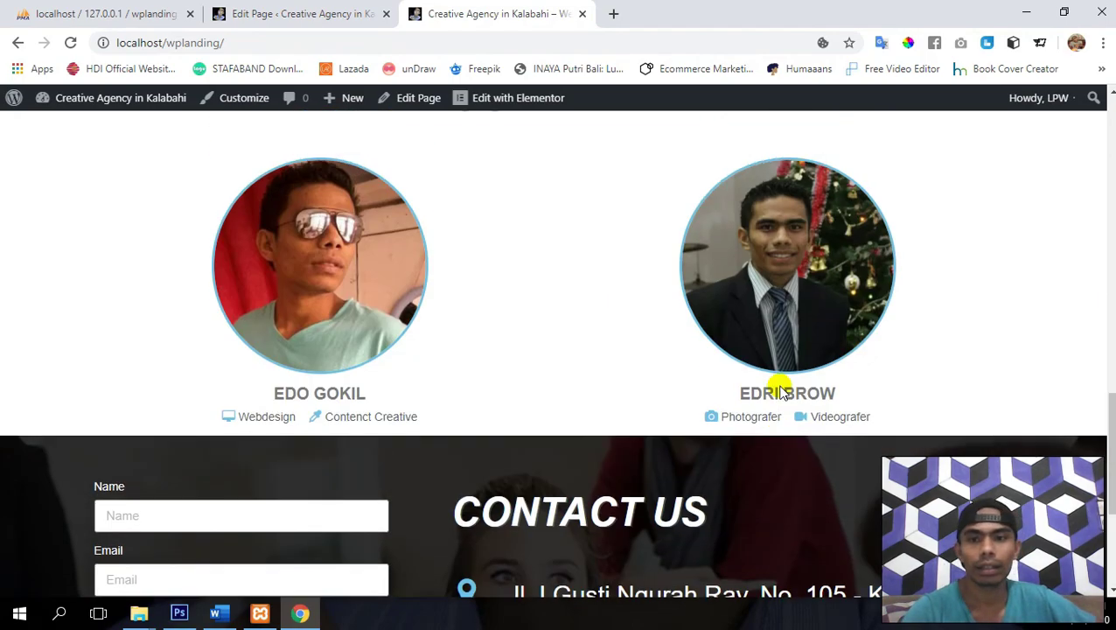
{"action": "left_click_drag", "start_coordinate": [1111, 479], "coordinate": [1111, 547]}
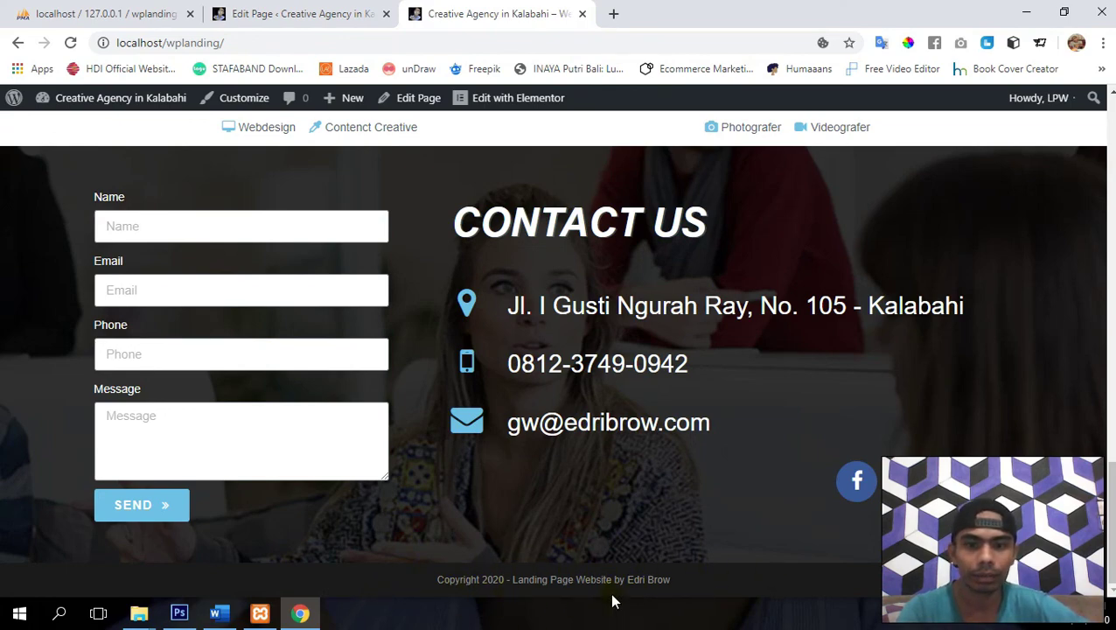
{"action": "scroll", "coordinate": [960, 427], "scroll_direction": "up", "scroll_amount": 10}
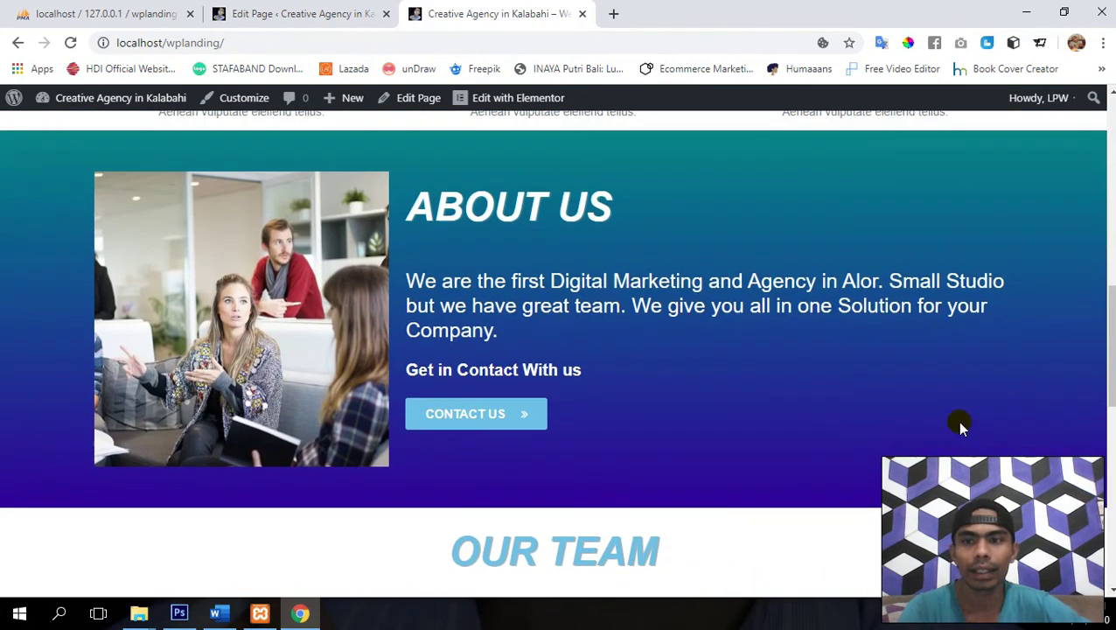
{"action": "left_click_drag", "start_coordinate": [1108, 349], "coordinate": [1109, 485]}
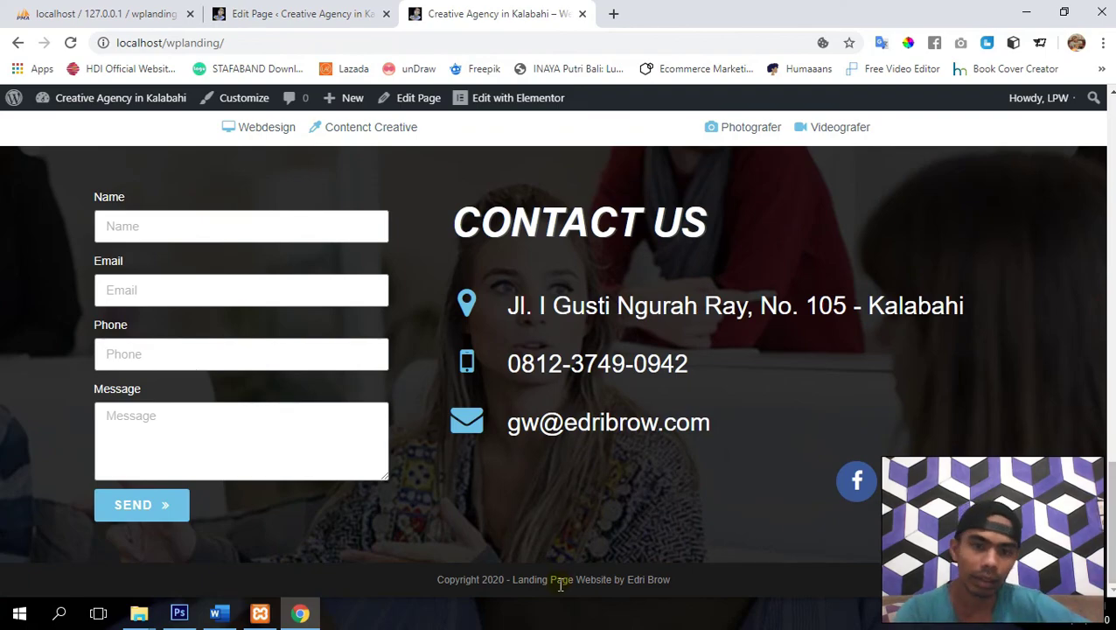
{"action": "key", "text": "Home"}
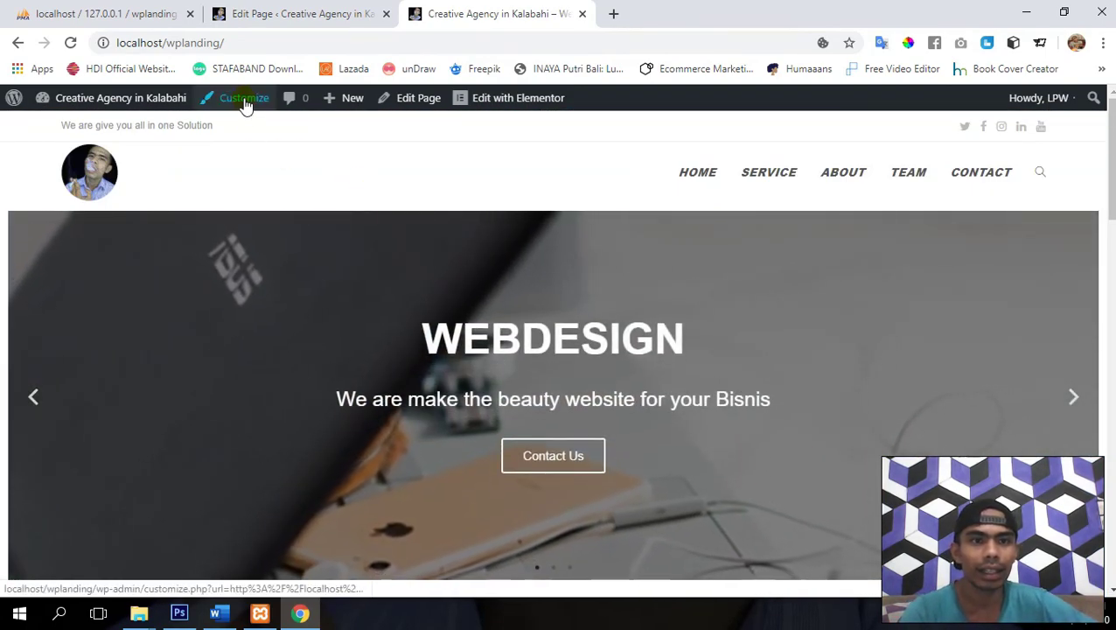
- Open the site's OceanWP theme Customizer from the admin bar
{"action": "left_click", "coordinate": [245, 105]}
{"action": "left_click", "coordinate": [323, 7]}
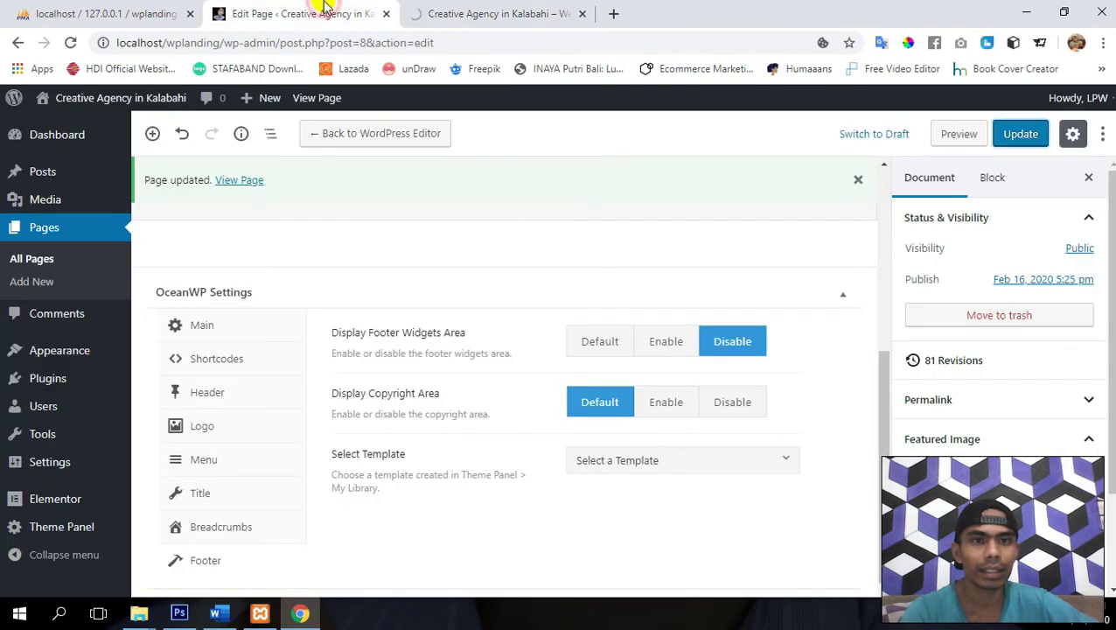
{"action": "left_click", "coordinate": [466, 6]}
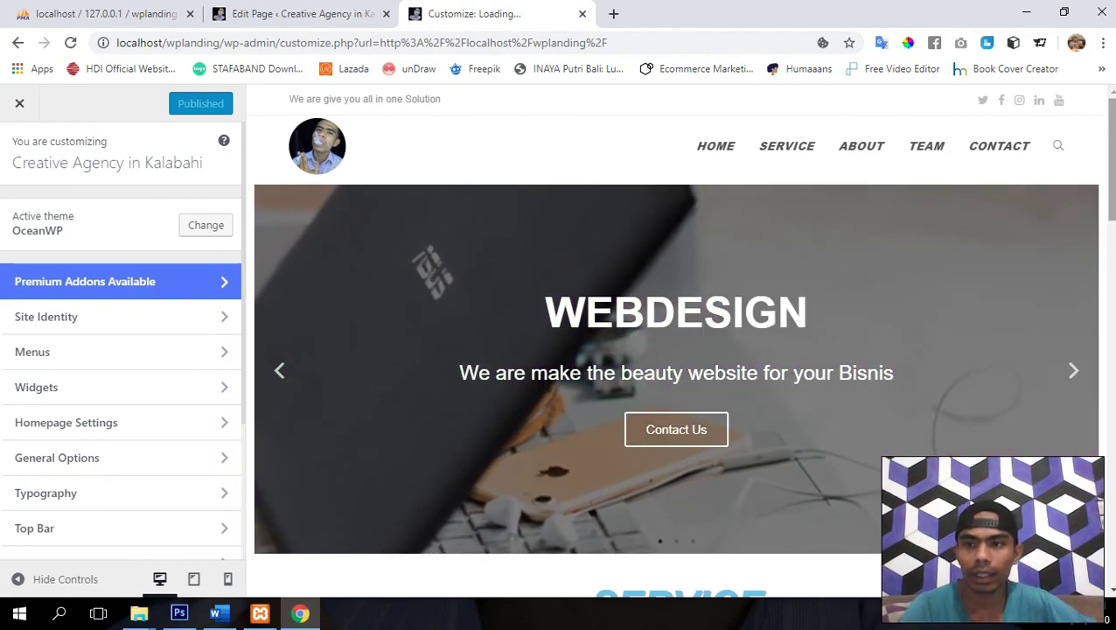
{"action": "left_click_drag", "start_coordinate": [1111, 170], "coordinate": [1111, 499]}
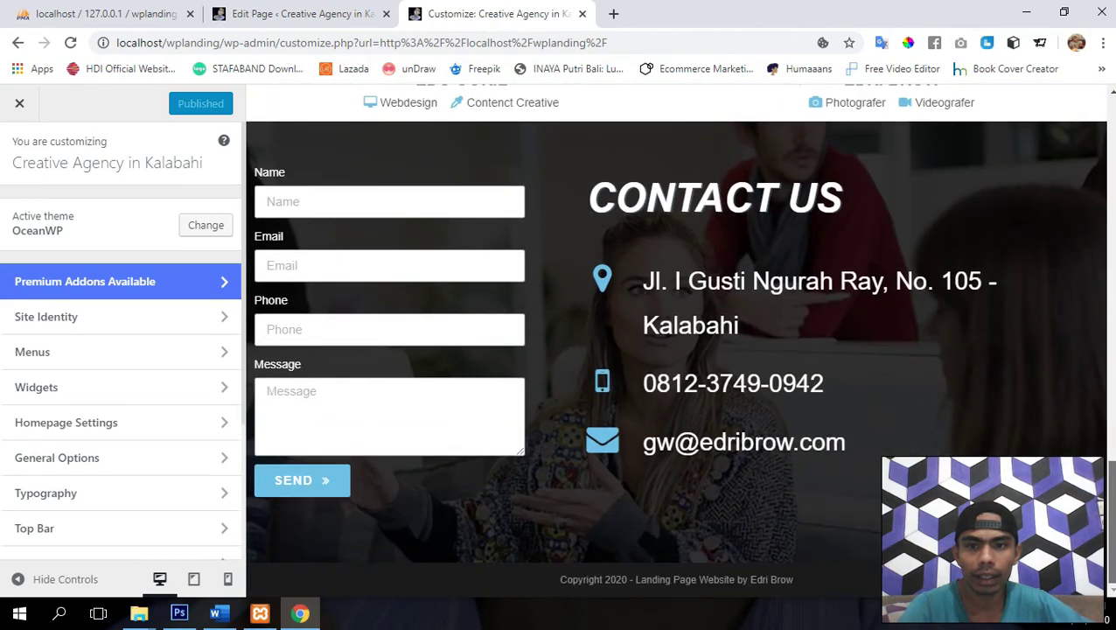
{"action": "scroll", "coordinate": [118, 523], "scroll_direction": "down", "scroll_amount": 2}
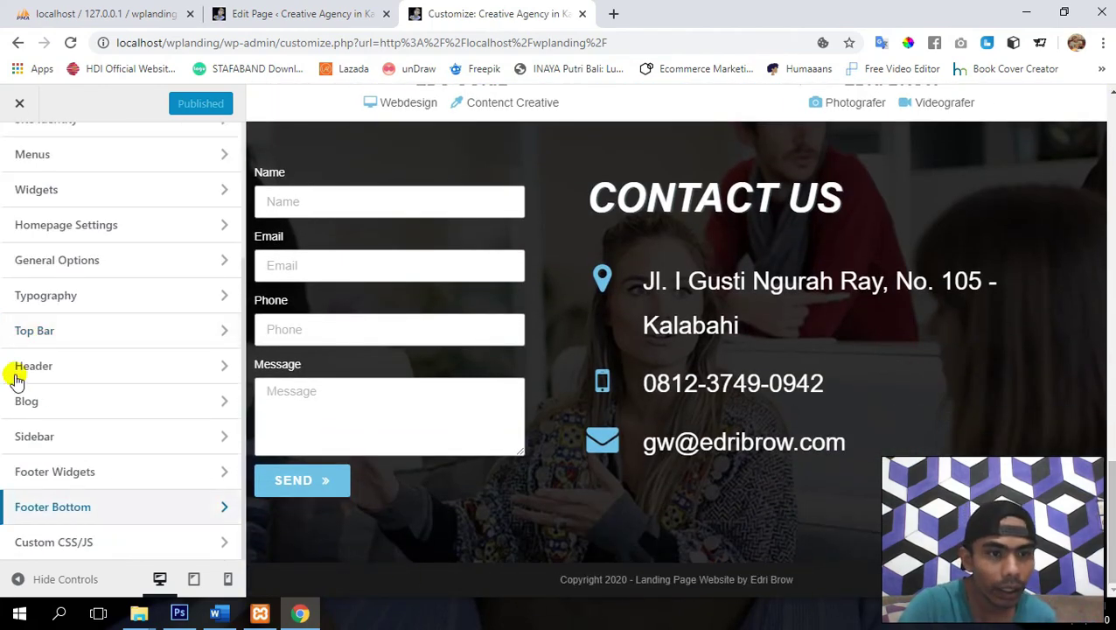
- Review the Typography > Footer Copyright settings (12px text), then go back to the typography list
{"action": "left_click", "coordinate": [105, 293]}
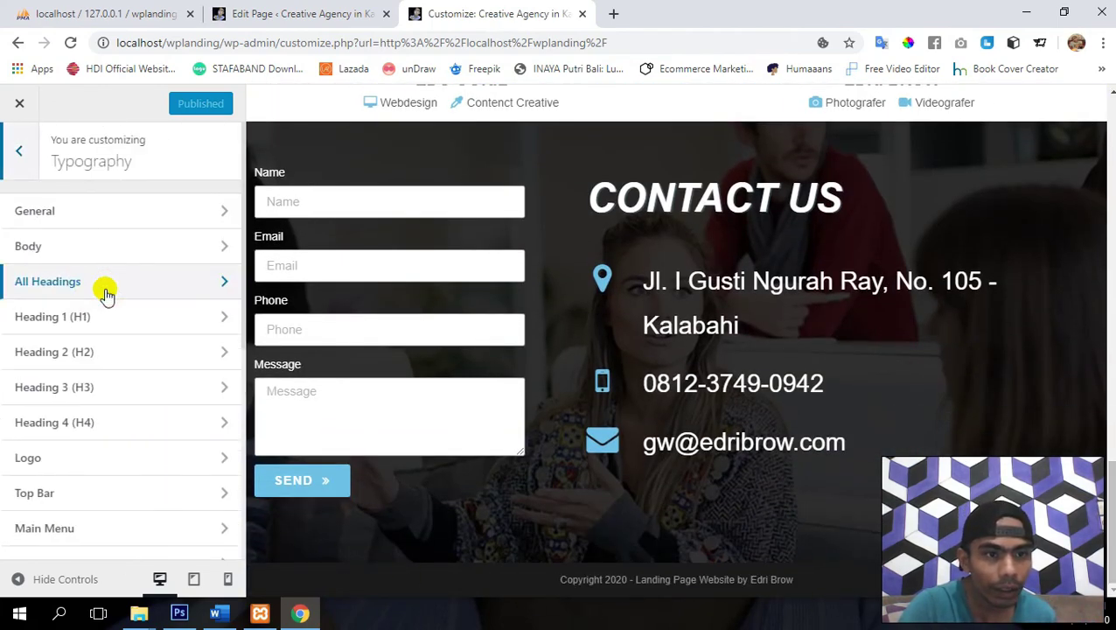
{"action": "scroll", "coordinate": [105, 293], "scroll_direction": "down", "scroll_amount": 3}
{"action": "scroll", "coordinate": [105, 291], "scroll_direction": "down", "scroll_amount": 1}
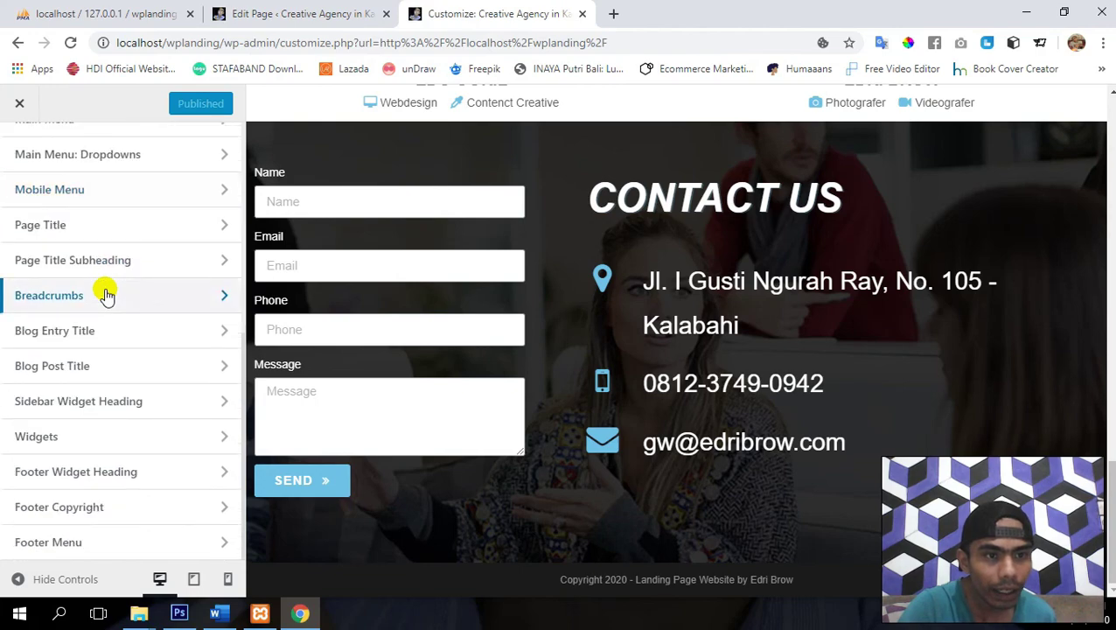
{"action": "left_click", "coordinate": [81, 506]}
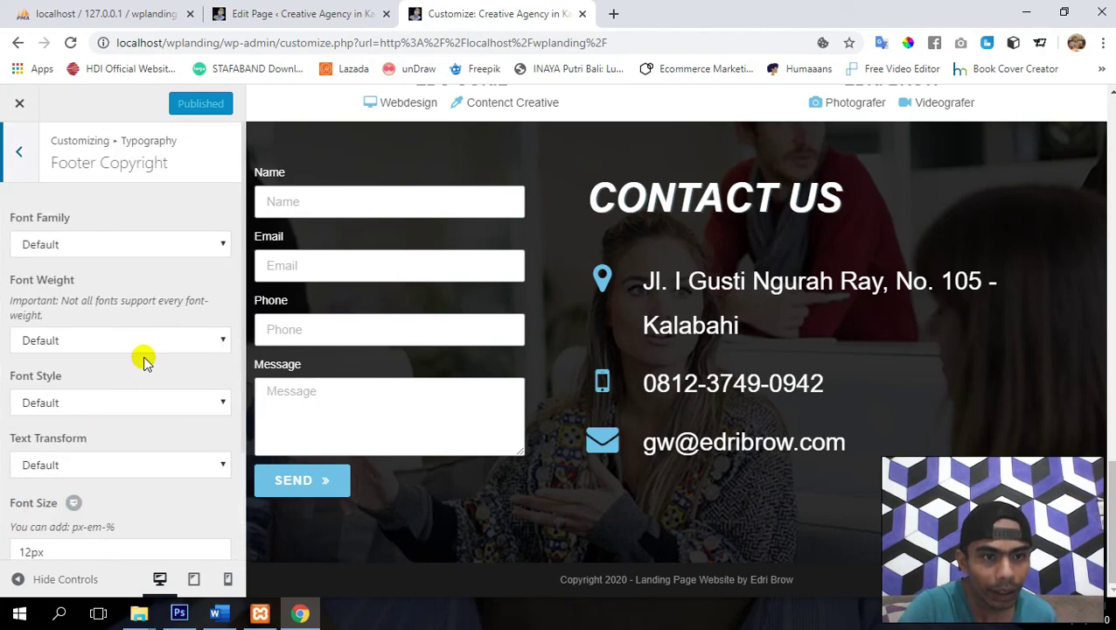
{"action": "scroll", "coordinate": [145, 361], "scroll_direction": "down", "scroll_amount": 2}
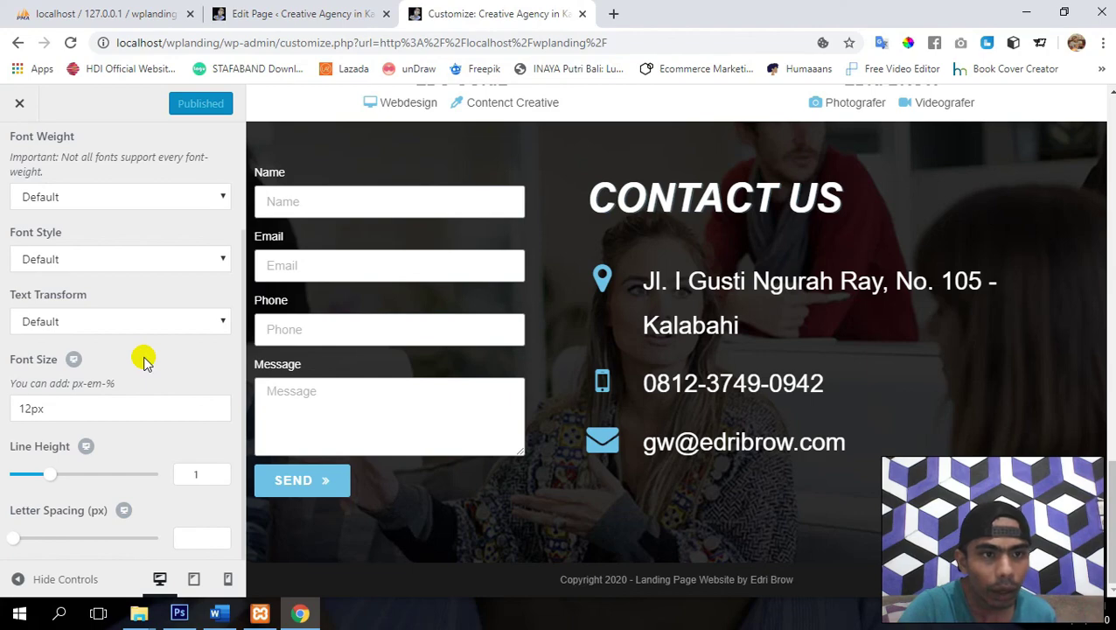
{"action": "scroll", "coordinate": [144, 361], "scroll_direction": "up", "scroll_amount": 2}
{"action": "scroll", "coordinate": [144, 362], "scroll_direction": "down", "scroll_amount": 2}
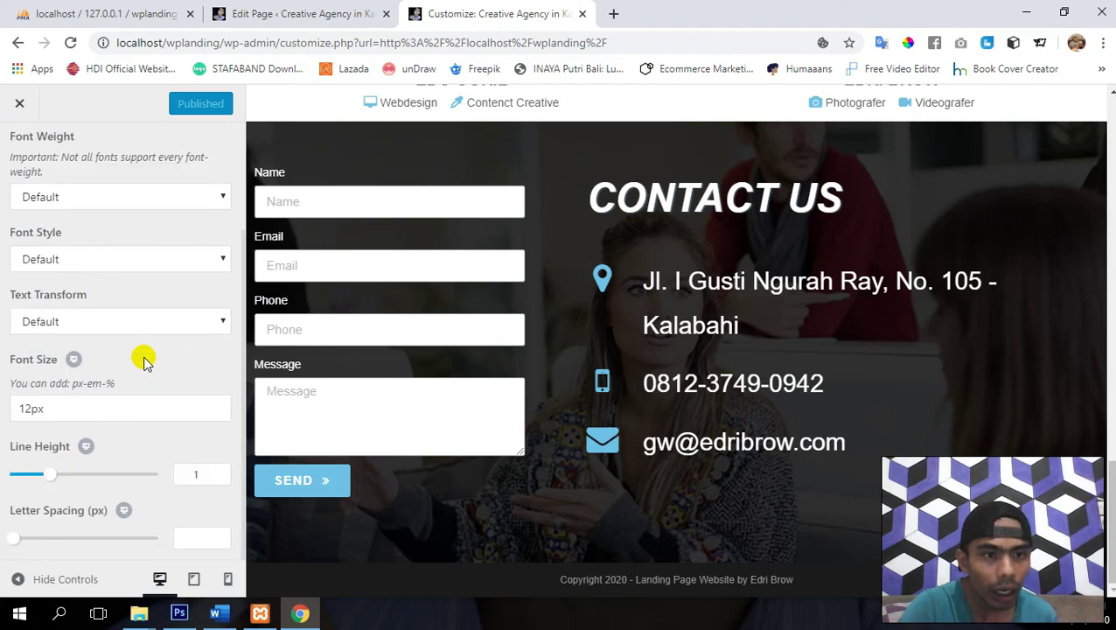
{"action": "scroll", "coordinate": [145, 361], "scroll_direction": "up", "scroll_amount": 2}
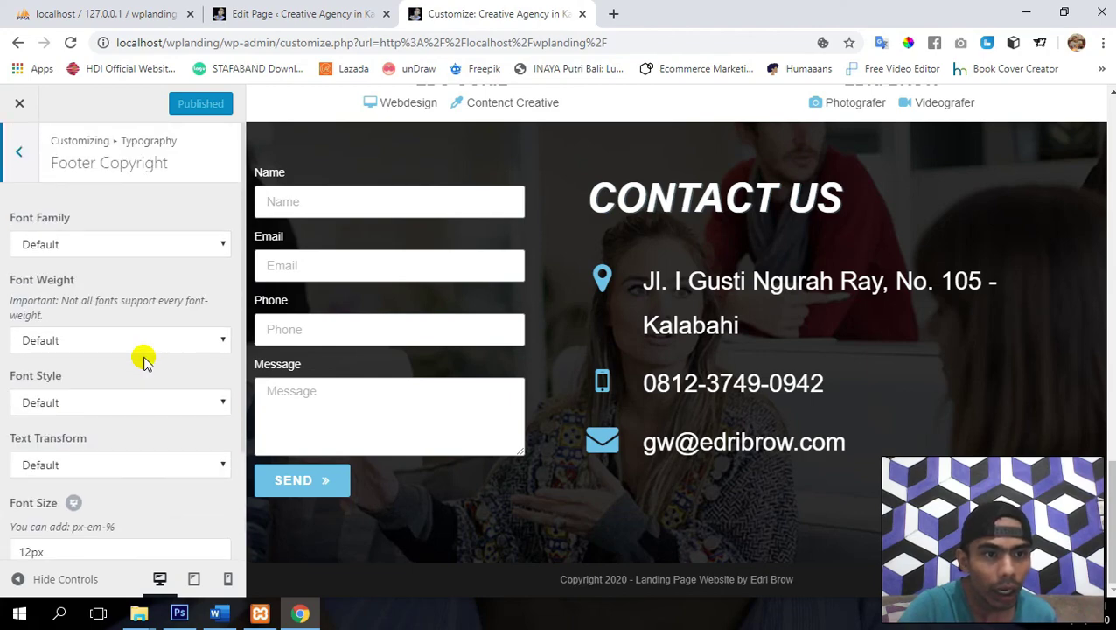
{"action": "left_click", "coordinate": [23, 165]}
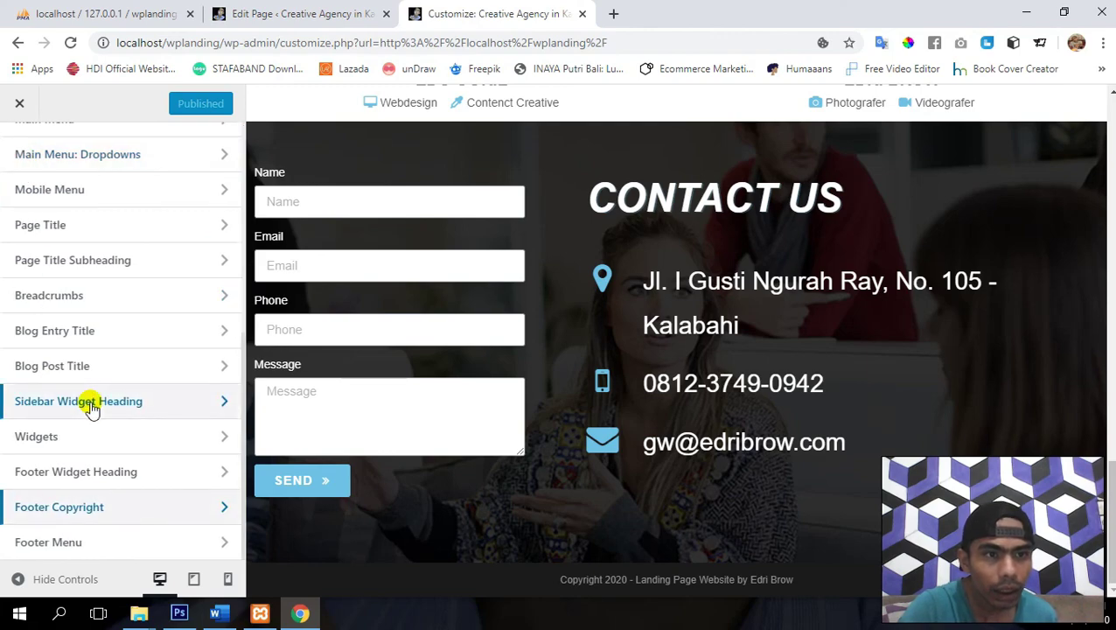
- Browse the General Options > General Styling settings in the Customizer
{"action": "scroll", "coordinate": [91, 407], "scroll_direction": "up", "scroll_amount": 4}
{"action": "left_click", "coordinate": [16, 157]}
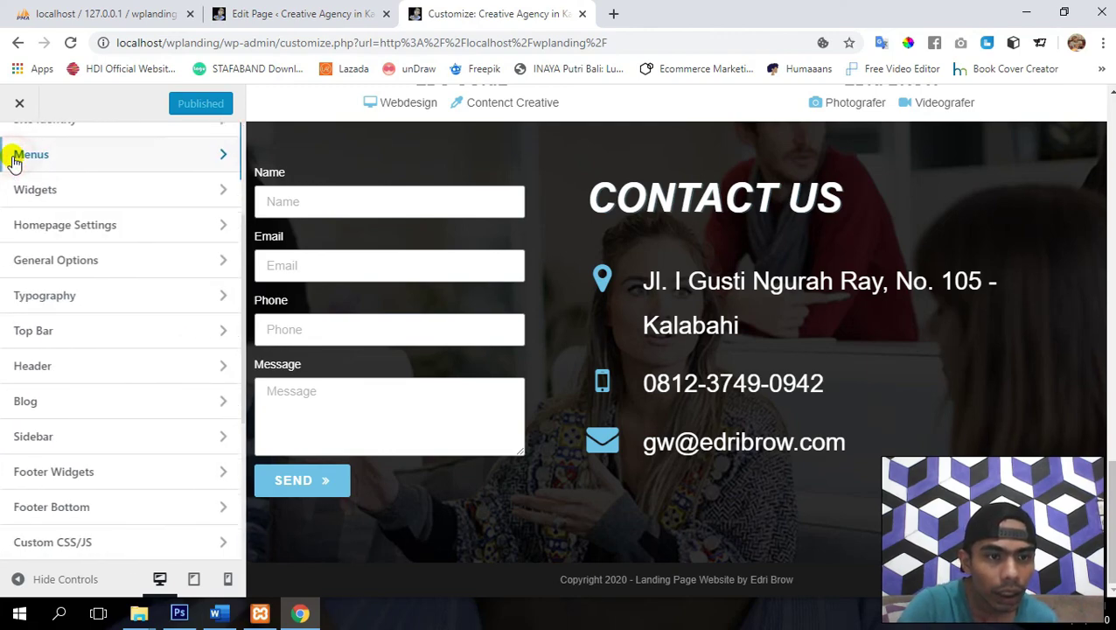
{"action": "left_click", "coordinate": [83, 267]}
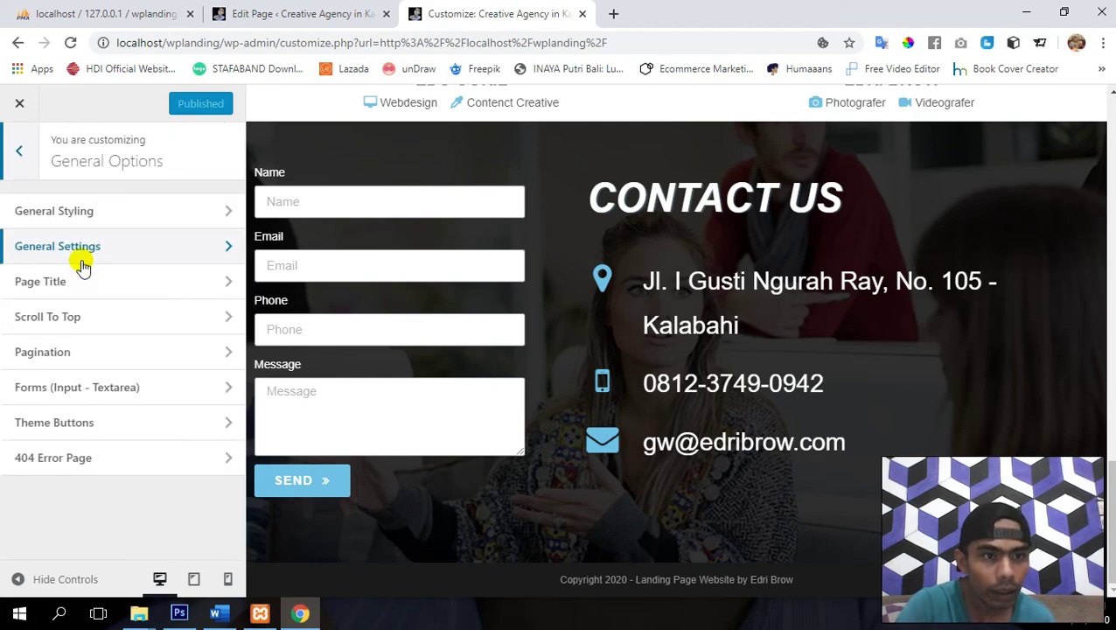
{"action": "left_click", "coordinate": [121, 216]}
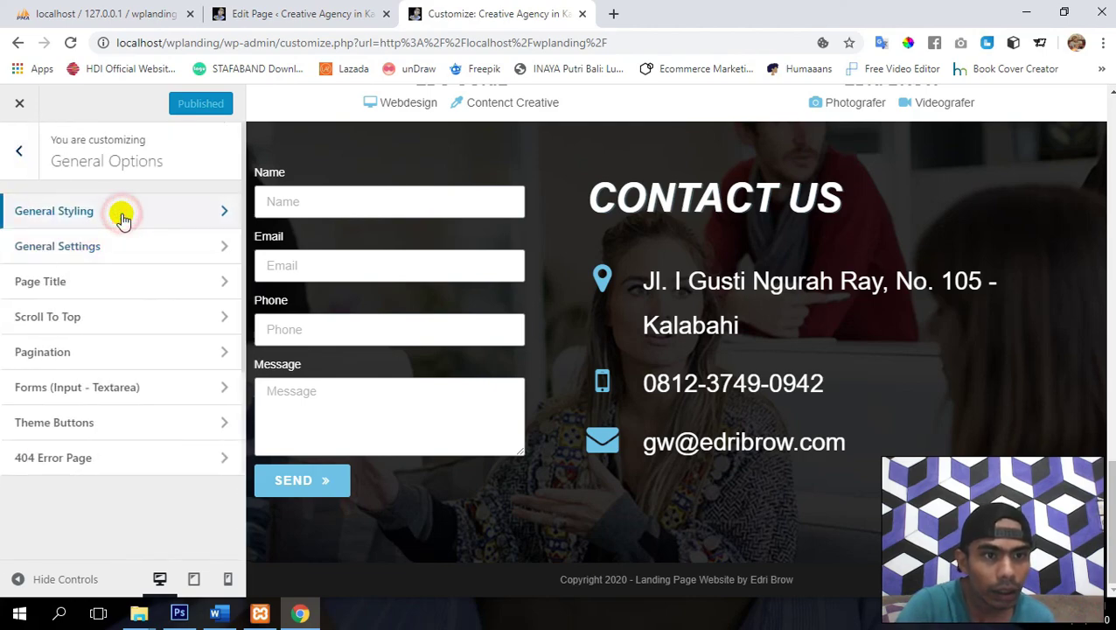
{"action": "scroll", "coordinate": [159, 354], "scroll_direction": "down", "scroll_amount": 4}
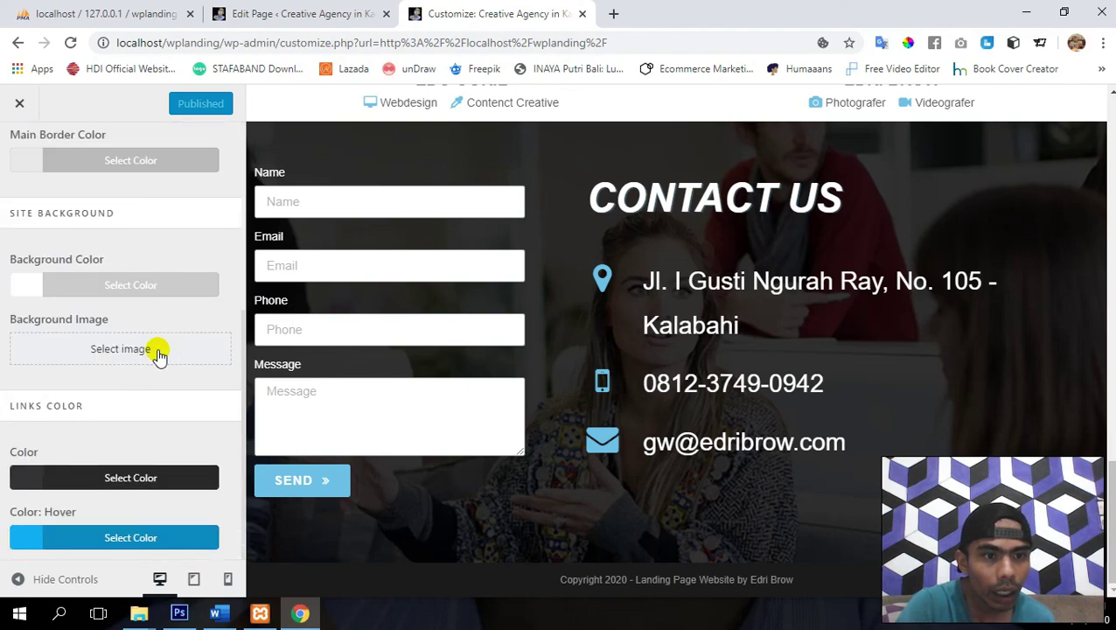
{"action": "scroll", "coordinate": [158, 354], "scroll_direction": "up", "scroll_amount": 4}
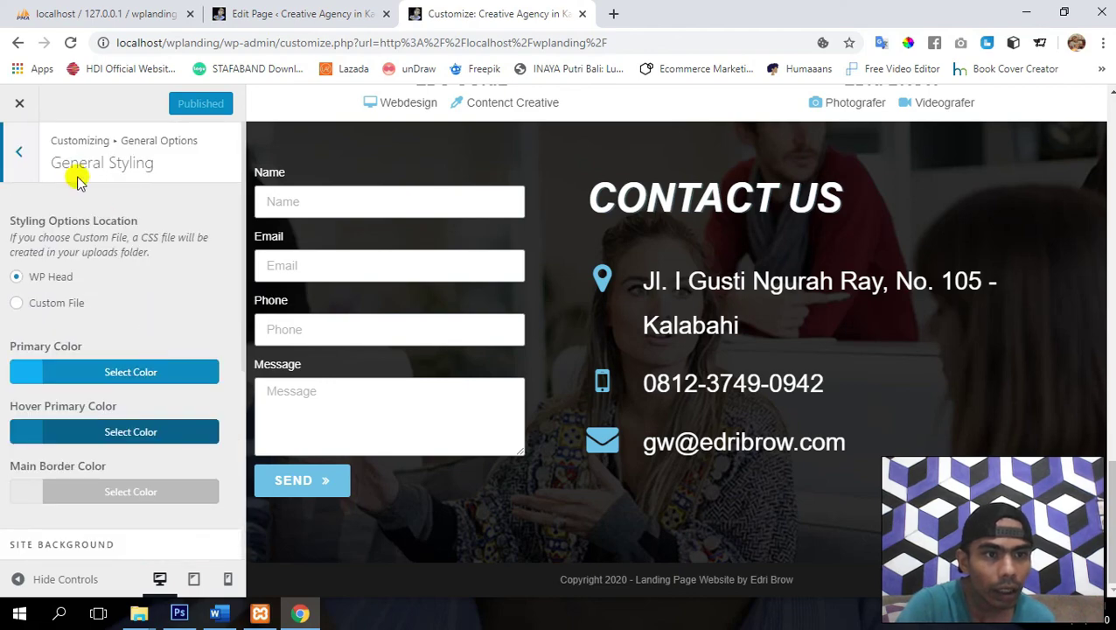
{"action": "left_click", "coordinate": [21, 153]}
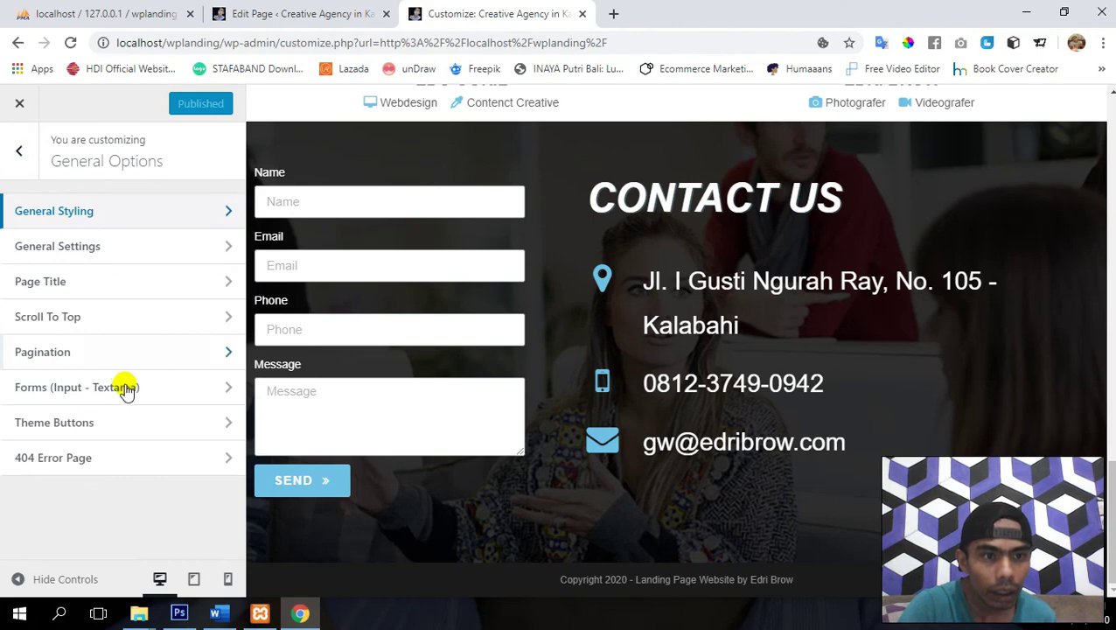
- Look through General Settings, then return to the top-level list of Customizer sections
{"action": "left_click", "coordinate": [82, 247]}
{"action": "scroll", "coordinate": [85, 250], "scroll_direction": "down", "scroll_amount": 5}
{"action": "scroll", "coordinate": [84, 250], "scroll_direction": "down", "scroll_amount": 5}
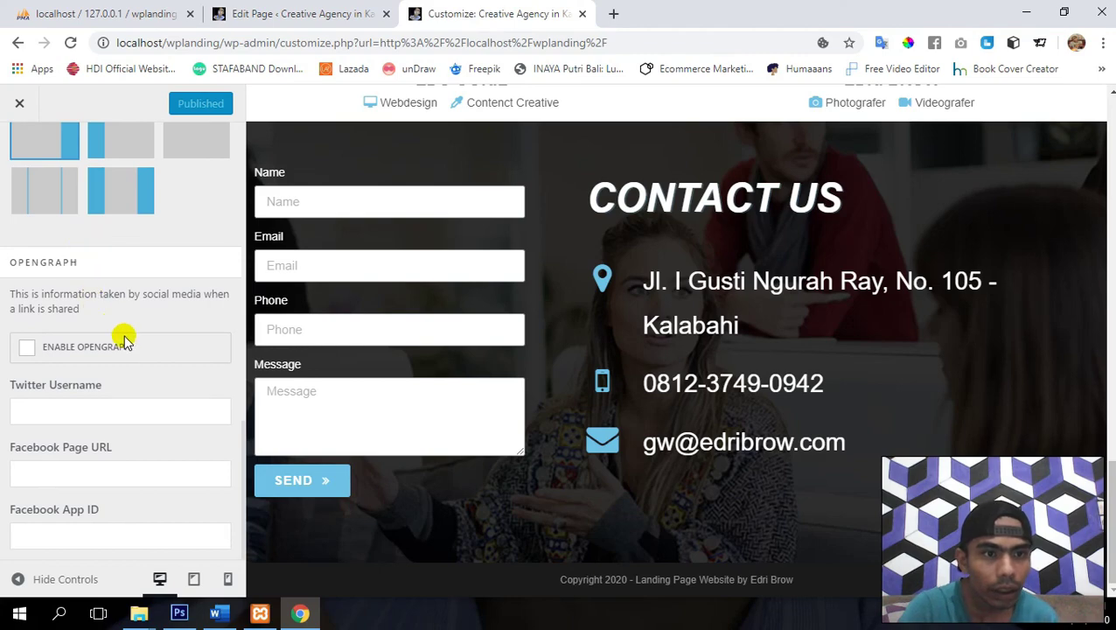
{"action": "scroll", "coordinate": [125, 341], "scroll_direction": "up", "scroll_amount": 10}
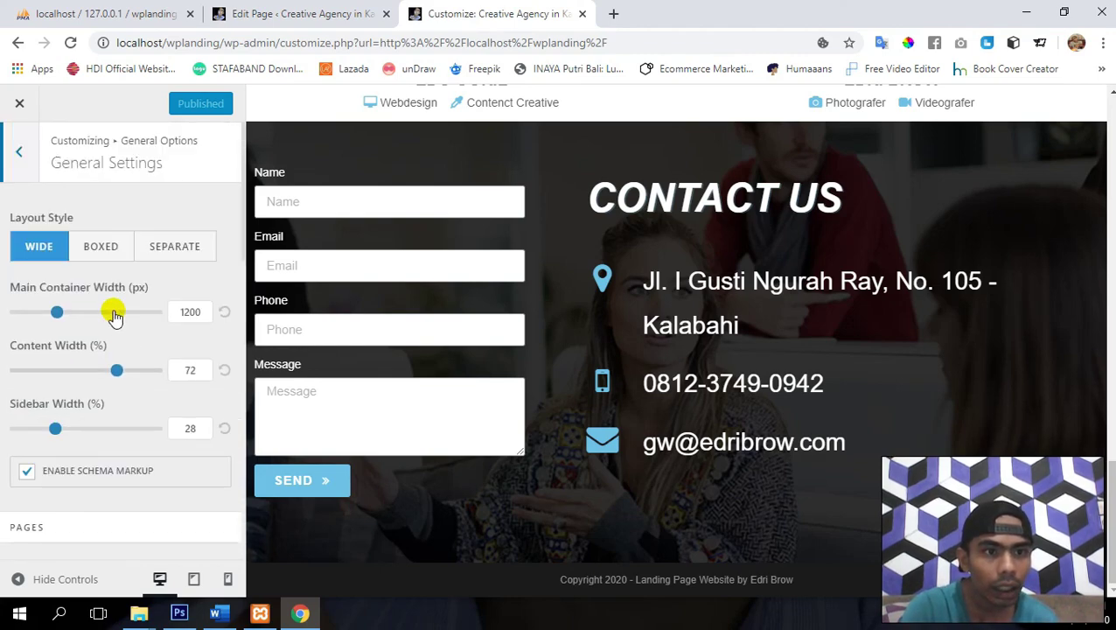
{"action": "left_click", "coordinate": [19, 151]}
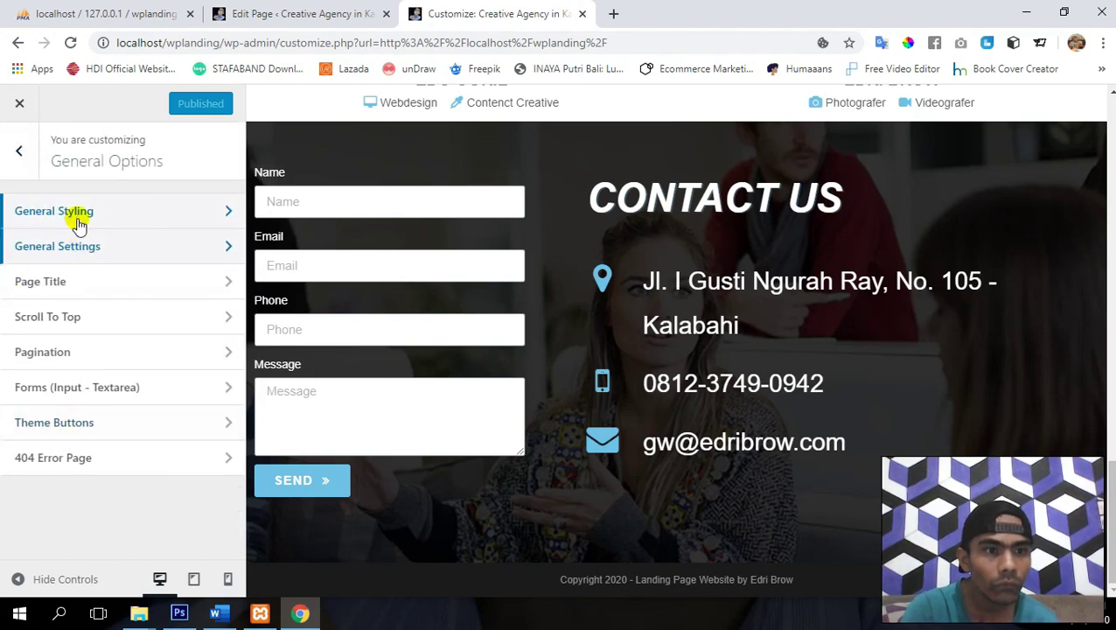
{"action": "left_click", "coordinate": [21, 153]}
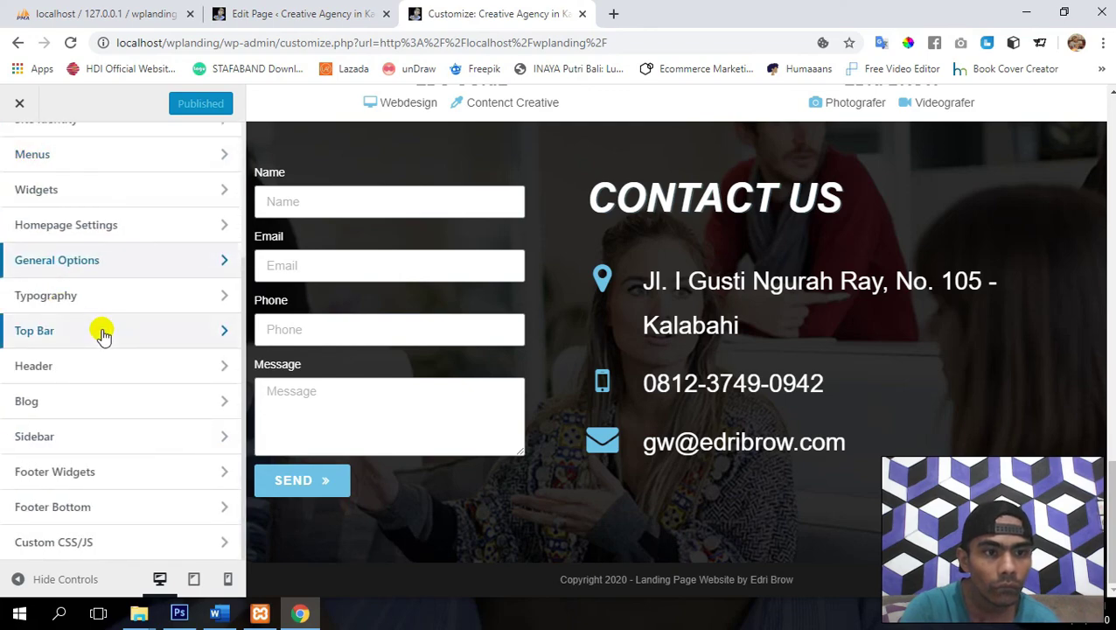
- Set the Footer Bottom text colour to white (#ffffff) and publish the Customizer changes
{"action": "left_click", "coordinate": [113, 514]}
{"action": "scroll", "coordinate": [122, 392], "scroll_direction": "down", "scroll_amount": 3}
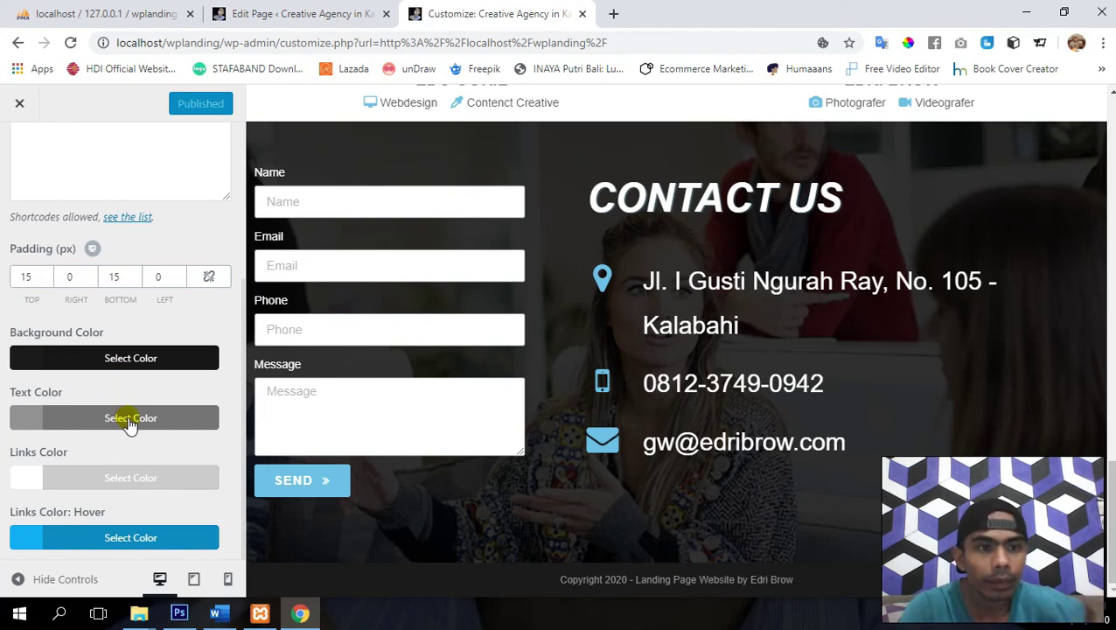
{"action": "left_click", "coordinate": [128, 418]}
{"action": "scroll", "coordinate": [129, 423], "scroll_direction": "down", "scroll_amount": 3}
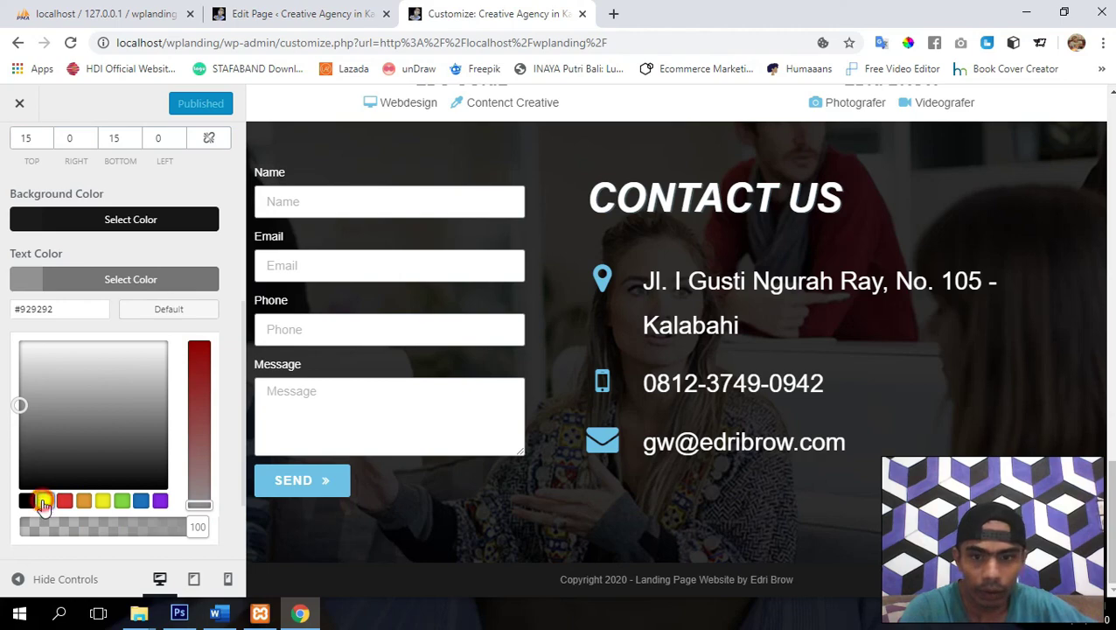
{"action": "left_click", "coordinate": [44, 501]}
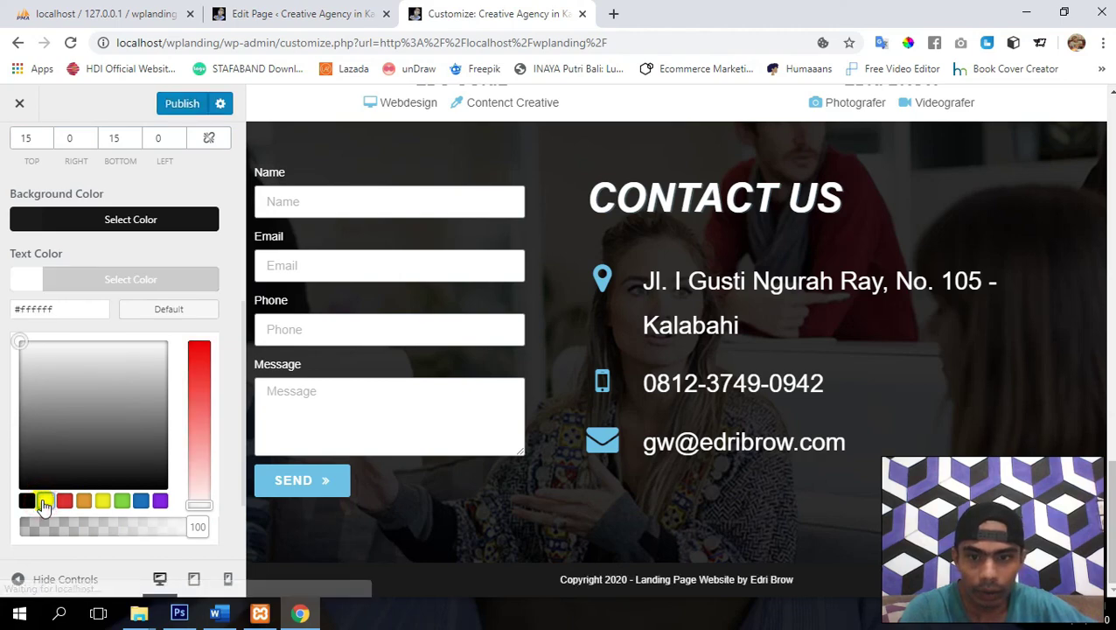
{"action": "left_click", "coordinate": [184, 104]}
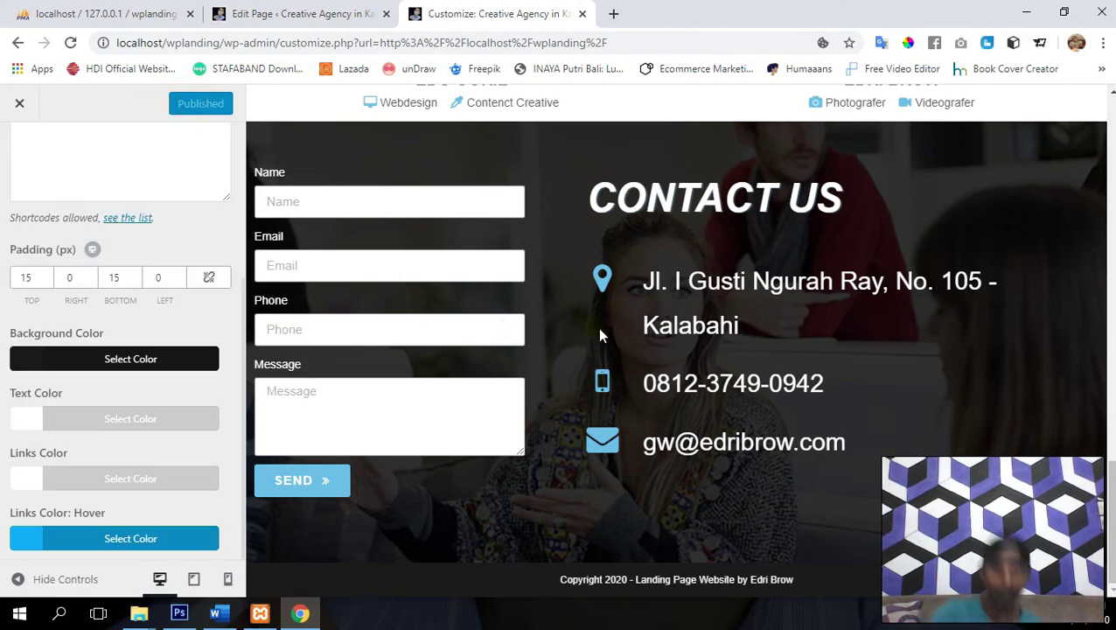
- Close the Customizer and try the SERVICE, ABOUT, TEAM and CONTACT menu links on the live page
{"action": "left_click", "coordinate": [16, 103]}
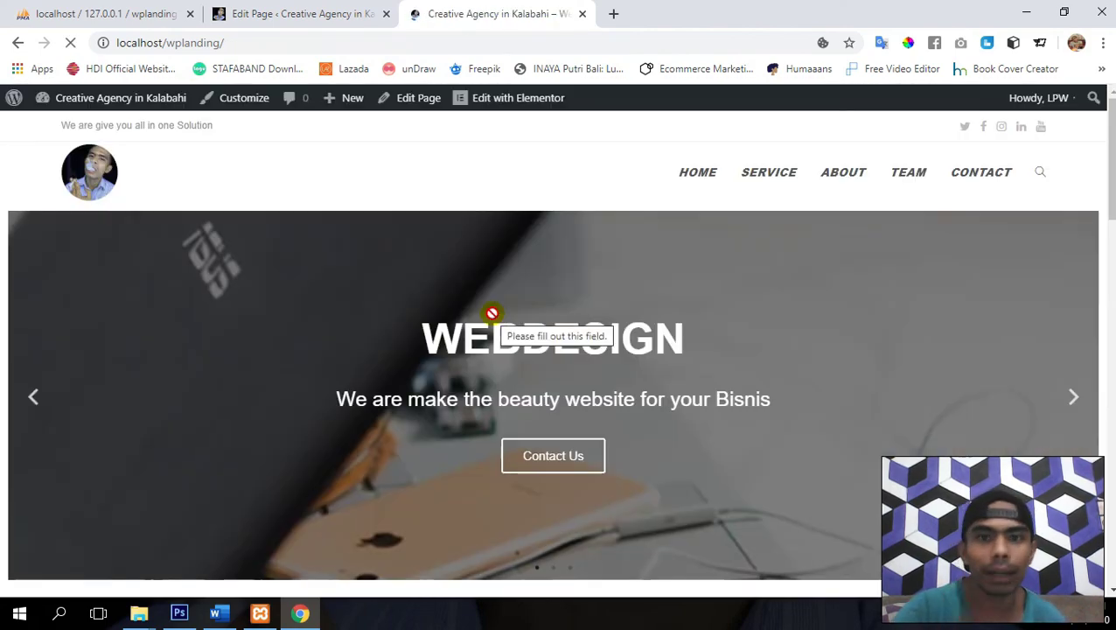
{"action": "scroll", "coordinate": [493, 313], "scroll_direction": "down", "scroll_amount": 15}
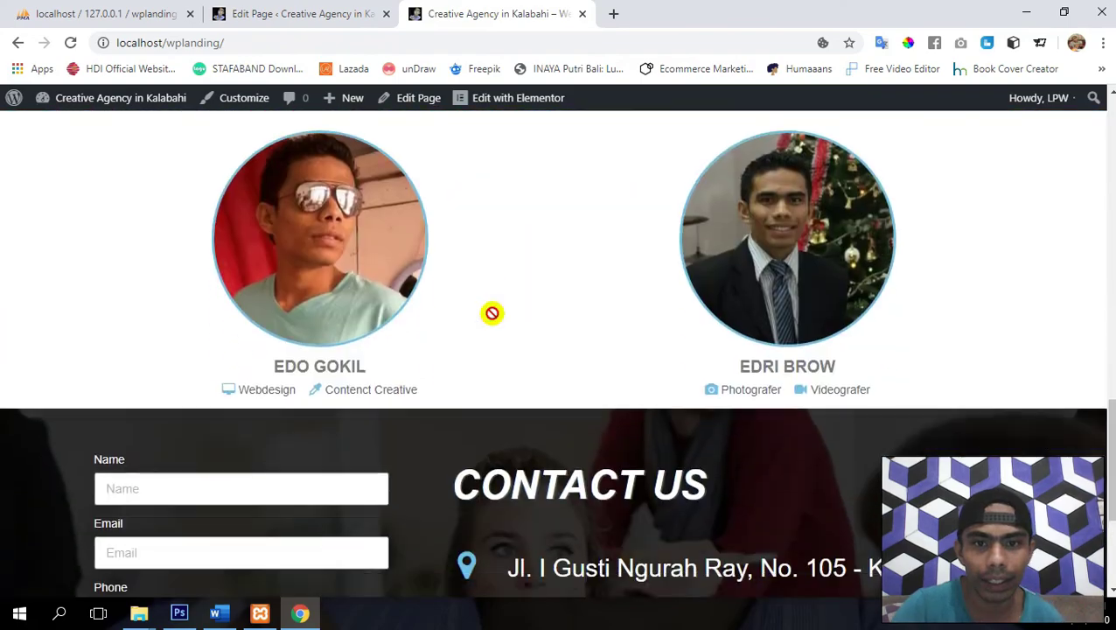
{"action": "scroll", "coordinate": [492, 314], "scroll_direction": "up", "scroll_amount": 18}
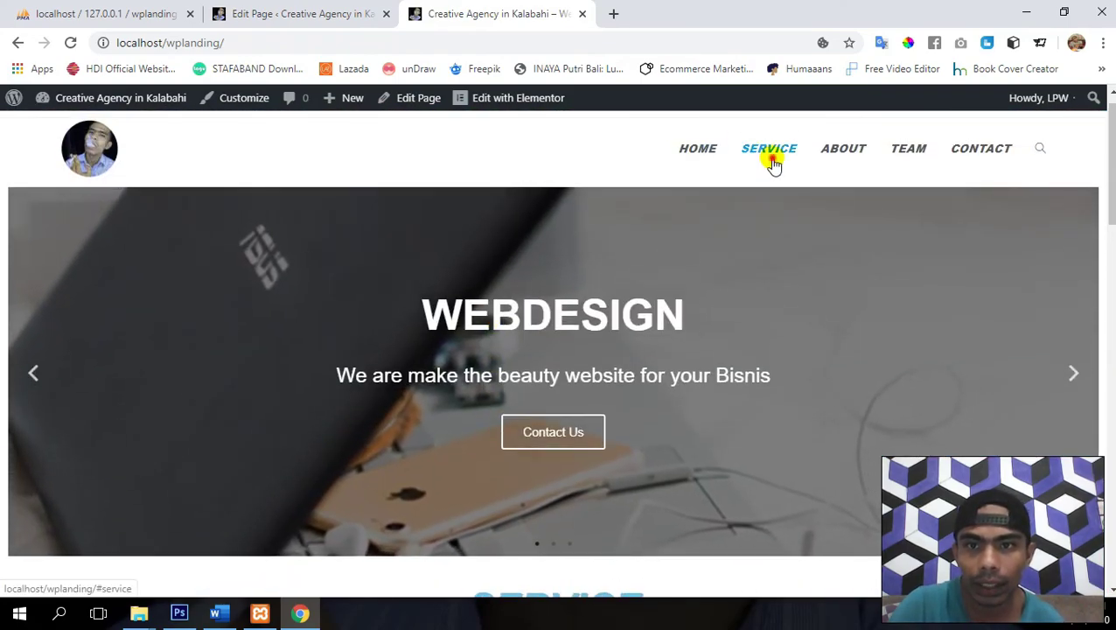
{"action": "left_click", "coordinate": [773, 161]}
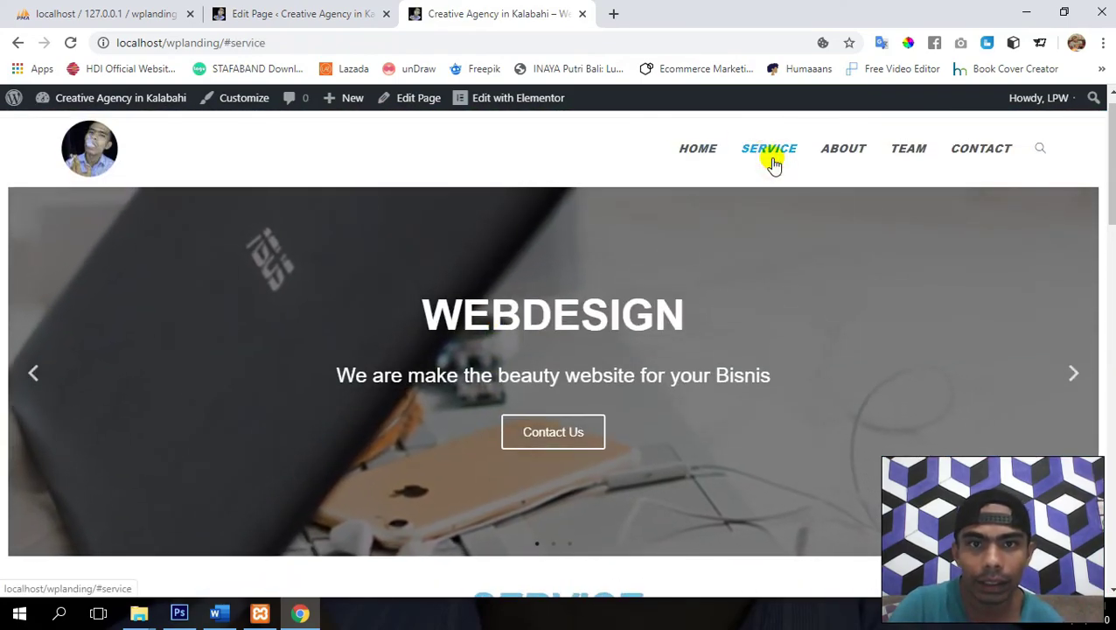
{"action": "left_click", "coordinate": [838, 151]}
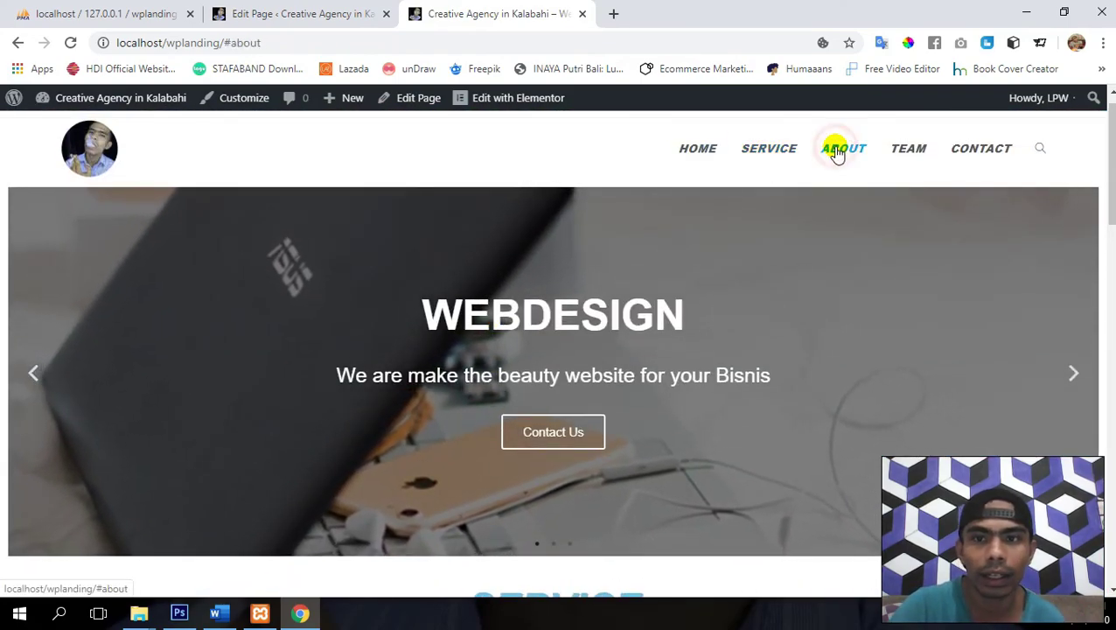
{"action": "left_click", "coordinate": [915, 157]}
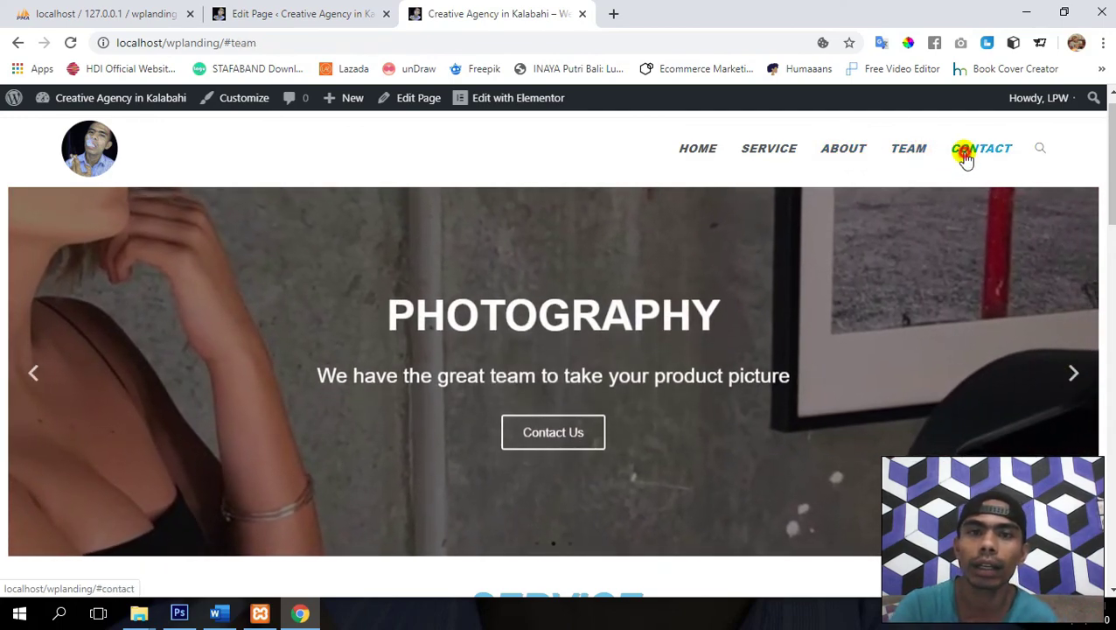
{"action": "left_click", "coordinate": [965, 160]}
- Scroll through the landing page to check where the links land, then return to the page editor
{"action": "scroll", "coordinate": [351, 281], "scroll_direction": "up", "scroll_amount": 10}
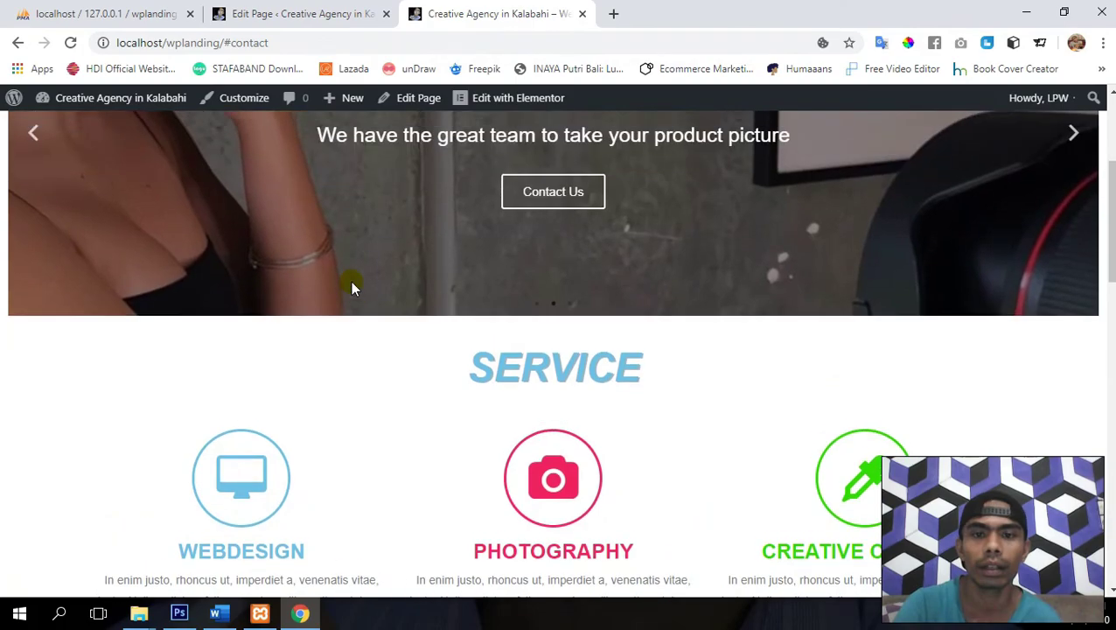
{"action": "scroll", "coordinate": [351, 289], "scroll_direction": "down", "scroll_amount": 15}
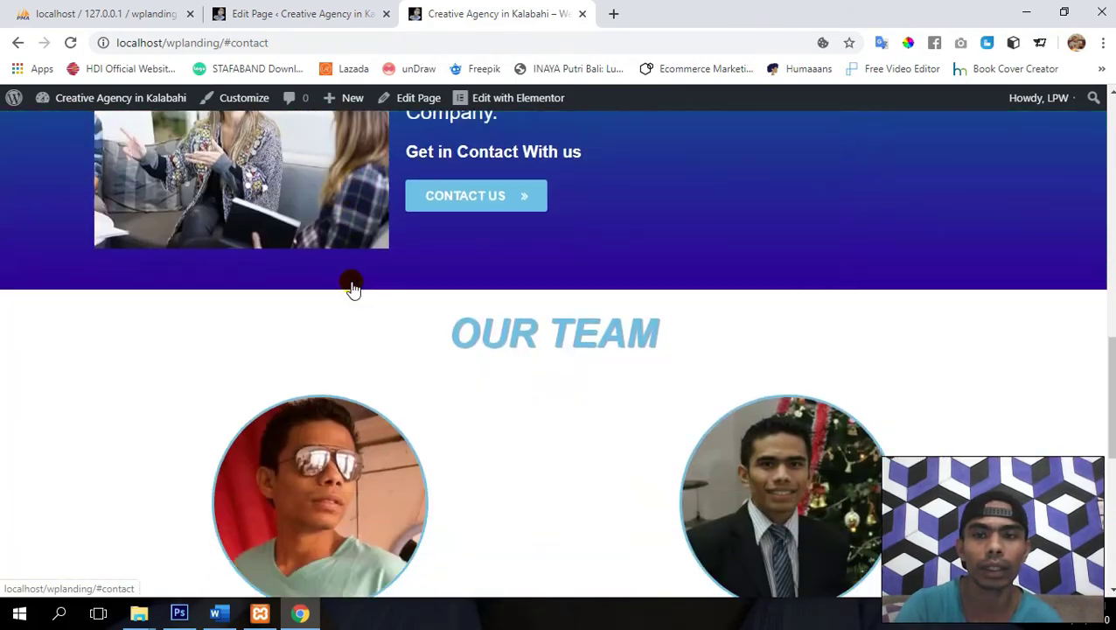
{"action": "scroll", "coordinate": [351, 289], "scroll_direction": "up", "scroll_amount": 15}
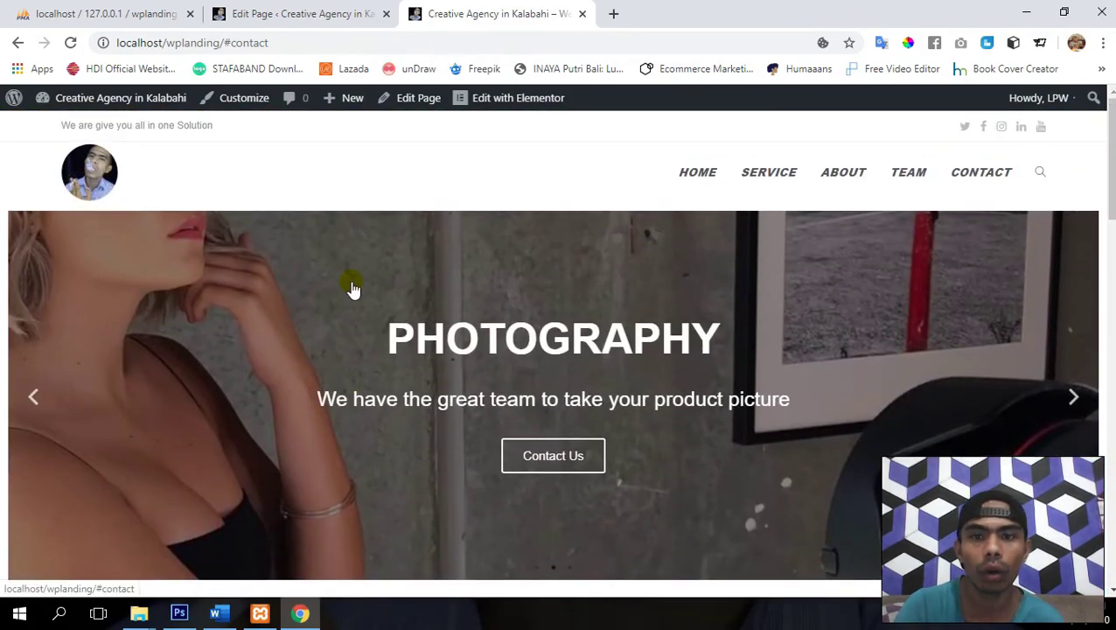
{"action": "scroll", "coordinate": [351, 286], "scroll_direction": "down", "scroll_amount": 6}
{"action": "scroll", "coordinate": [351, 282], "scroll_direction": "up", "scroll_amount": 6}
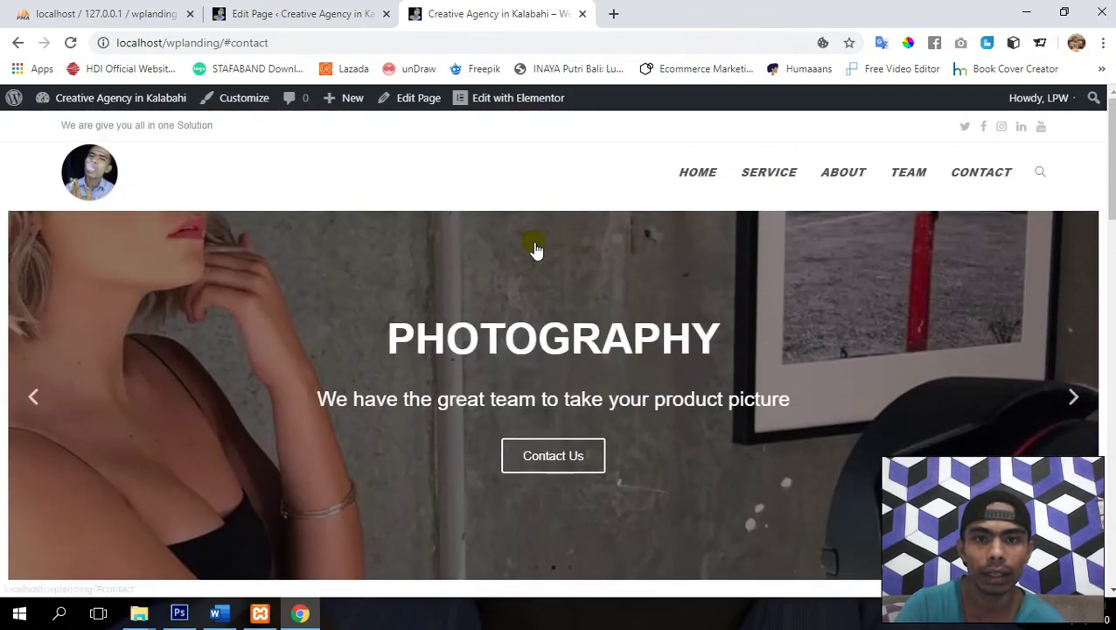
{"action": "scroll", "coordinate": [662, 315], "scroll_direction": "down", "scroll_amount": 1}
{"action": "scroll", "coordinate": [665, 344], "scroll_direction": "up", "scroll_amount": 1}
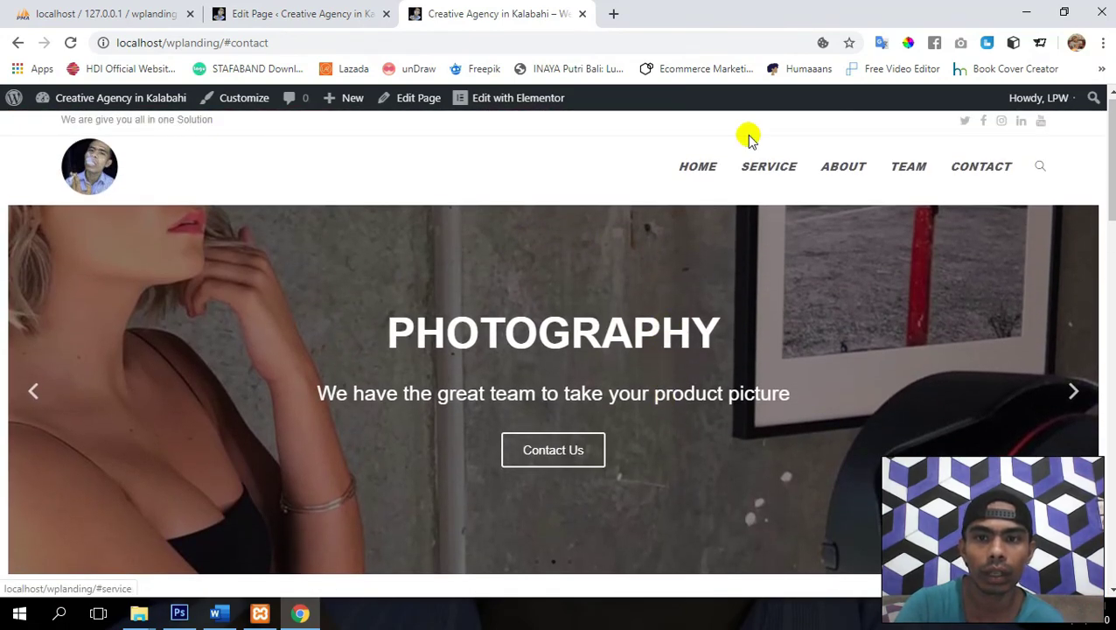
{"action": "scroll", "coordinate": [773, 254], "scroll_direction": "down", "scroll_amount": 3}
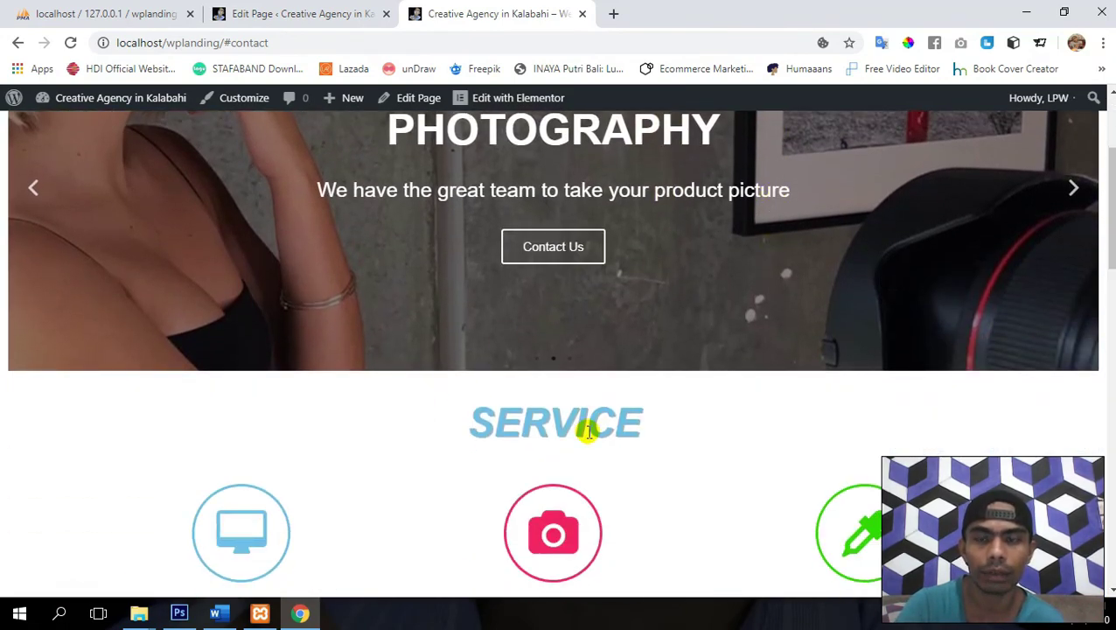
{"action": "scroll", "coordinate": [585, 429], "scroll_direction": "up", "scroll_amount": 3}
{"action": "scroll", "coordinate": [549, 427], "scroll_direction": "down", "scroll_amount": 7}
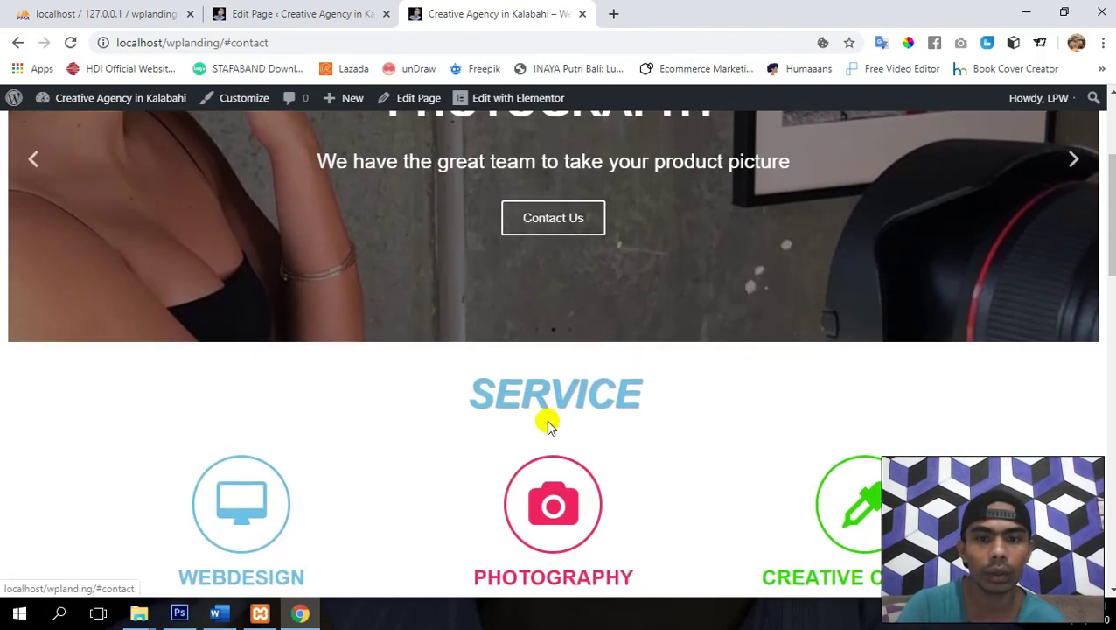
{"action": "scroll", "coordinate": [593, 353], "scroll_direction": "up", "scroll_amount": 8}
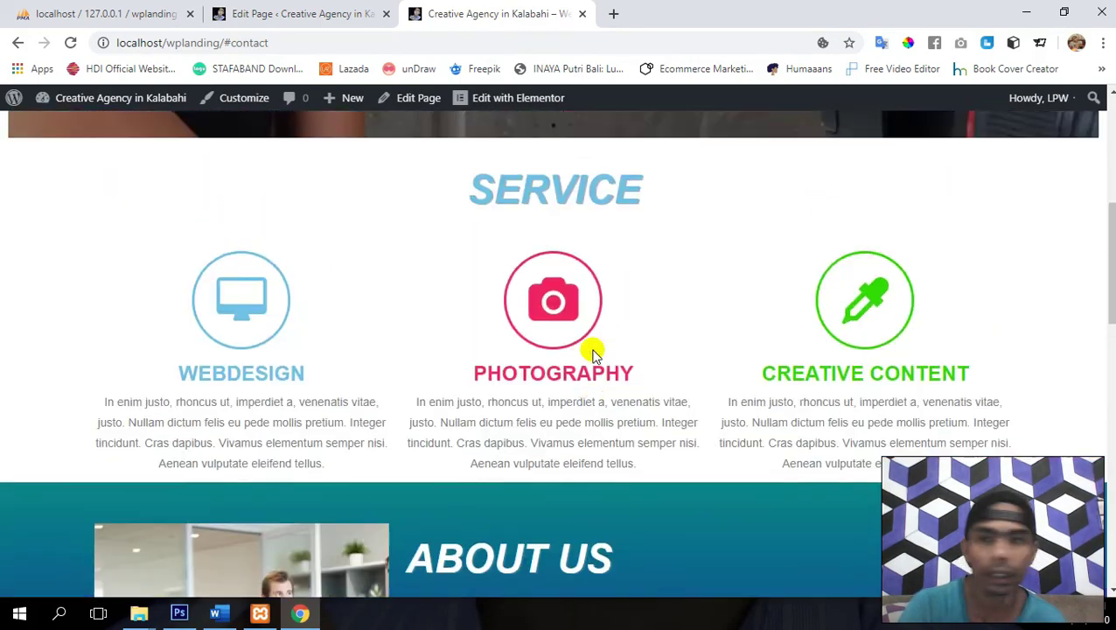
{"action": "scroll", "coordinate": [594, 357], "scroll_direction": "down", "scroll_amount": 7}
{"action": "scroll", "coordinate": [594, 357], "scroll_direction": "down", "scroll_amount": 8}
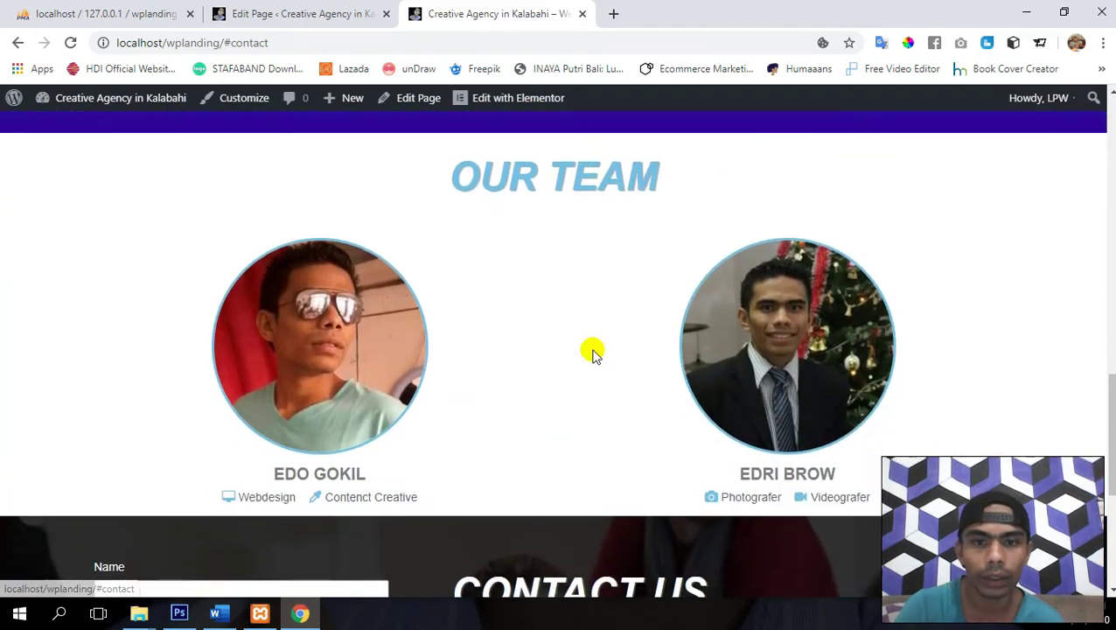
{"action": "scroll", "coordinate": [591, 522], "scroll_direction": "down", "scroll_amount": 2}
{"action": "scroll", "coordinate": [587, 460], "scroll_direction": "up", "scroll_amount": 15}
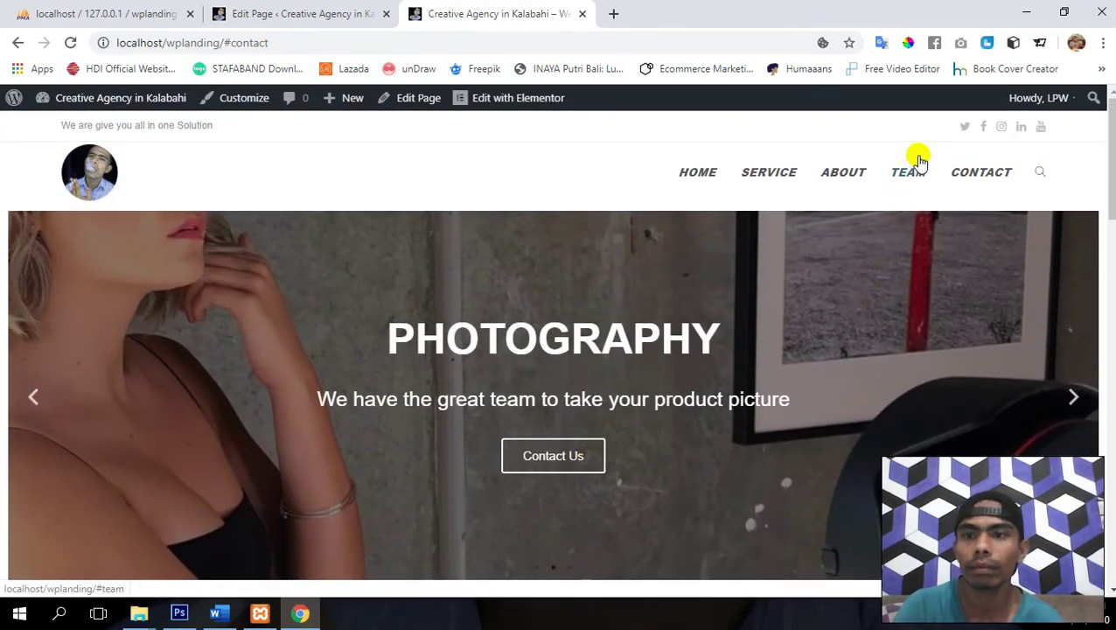
{"action": "scroll", "coordinate": [726, 416], "scroll_direction": "down", "scroll_amount": 10}
{"action": "scroll", "coordinate": [411, 368], "scroll_direction": "down", "scroll_amount": 2}
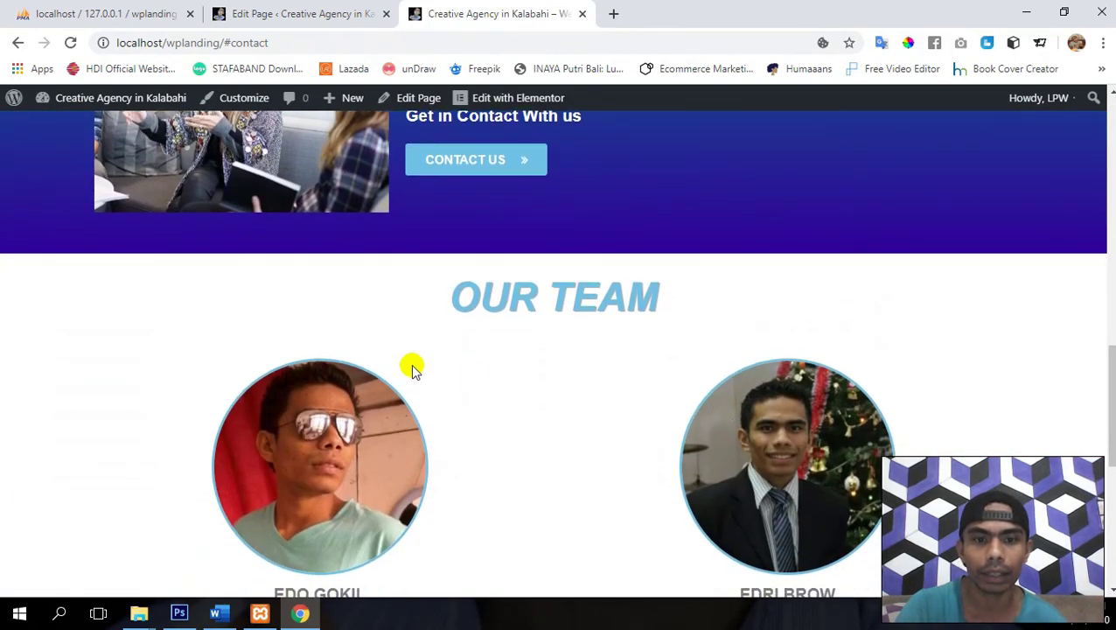
{"action": "scroll", "coordinate": [411, 369], "scroll_direction": "up", "scroll_amount": 12}
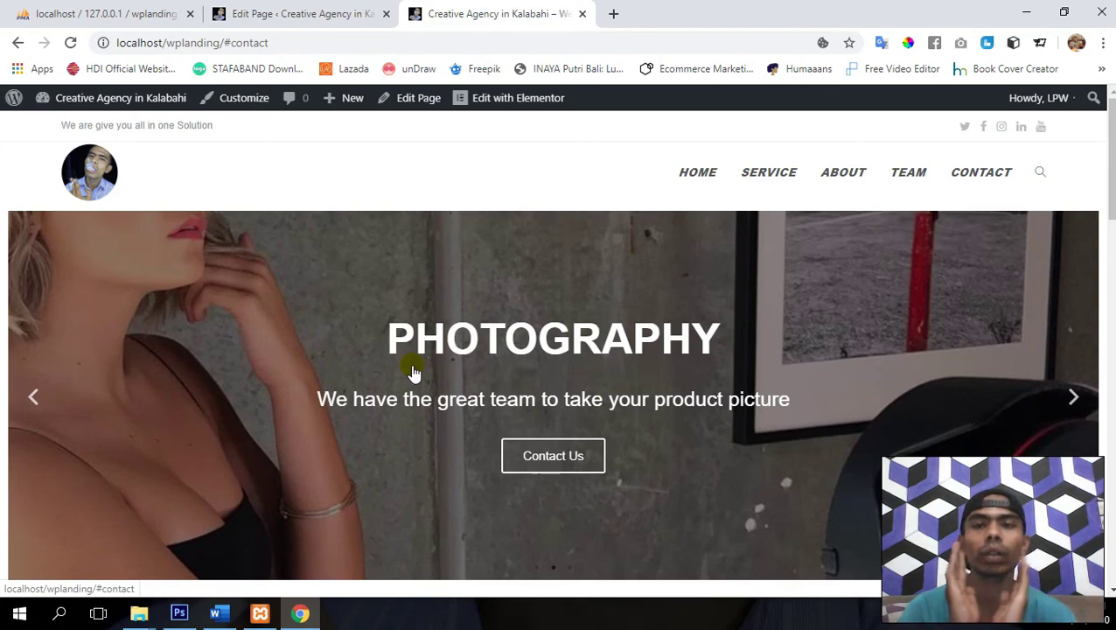
{"action": "left_click", "coordinate": [314, 7]}
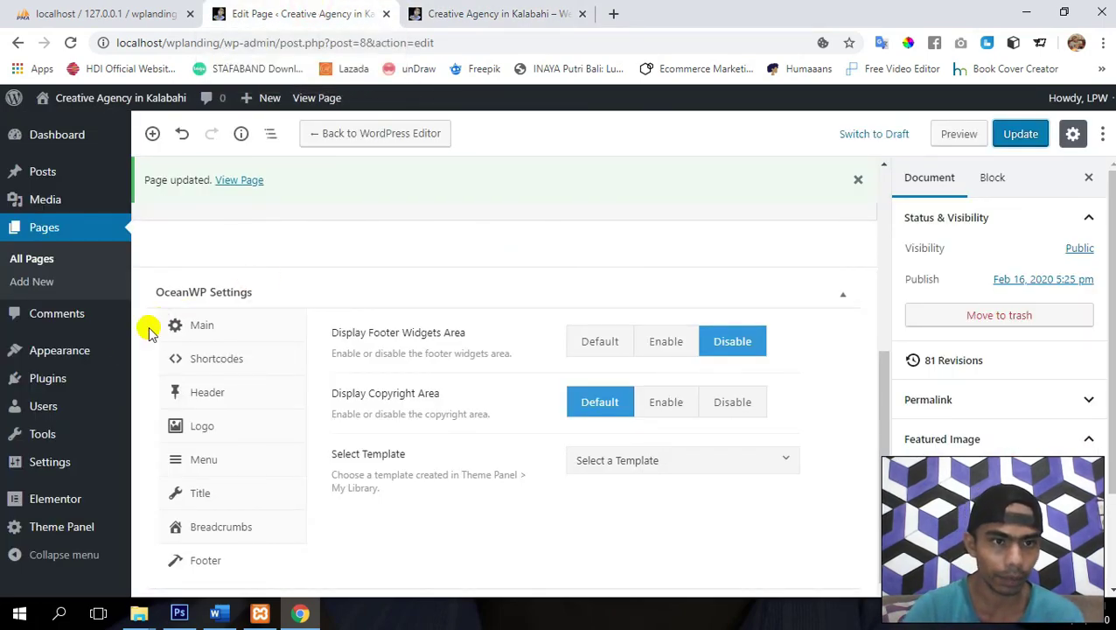
- In Appearance > Menus, confirm the Home item links to #home and Service to #service, then view the live site
{"action": "mouse_move", "coordinate": [88, 349]}
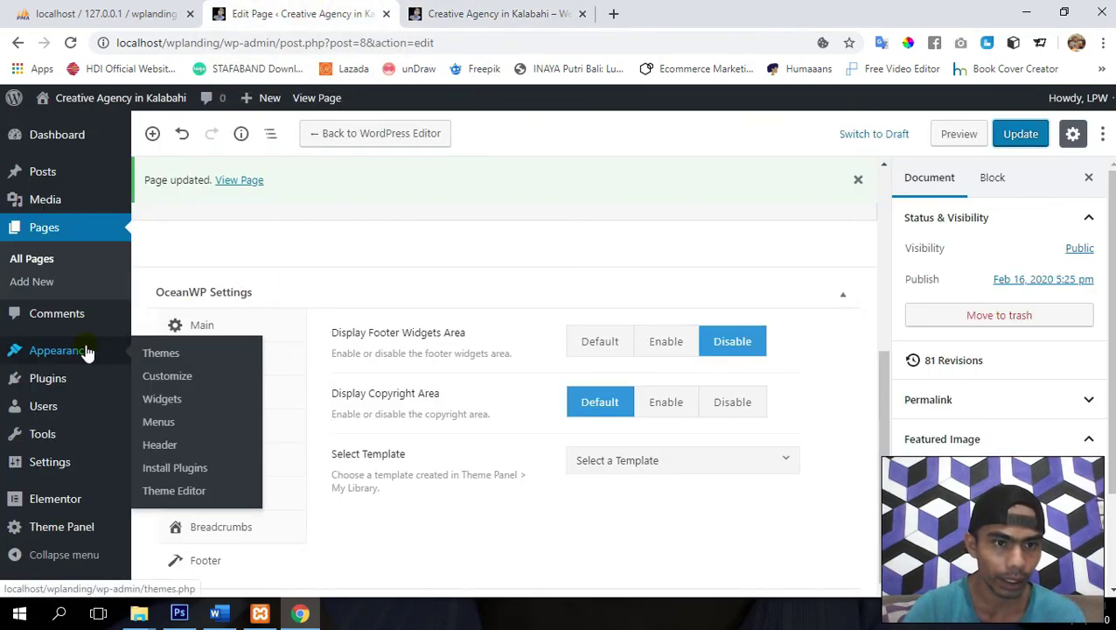
{"action": "left_click", "coordinate": [166, 425]}
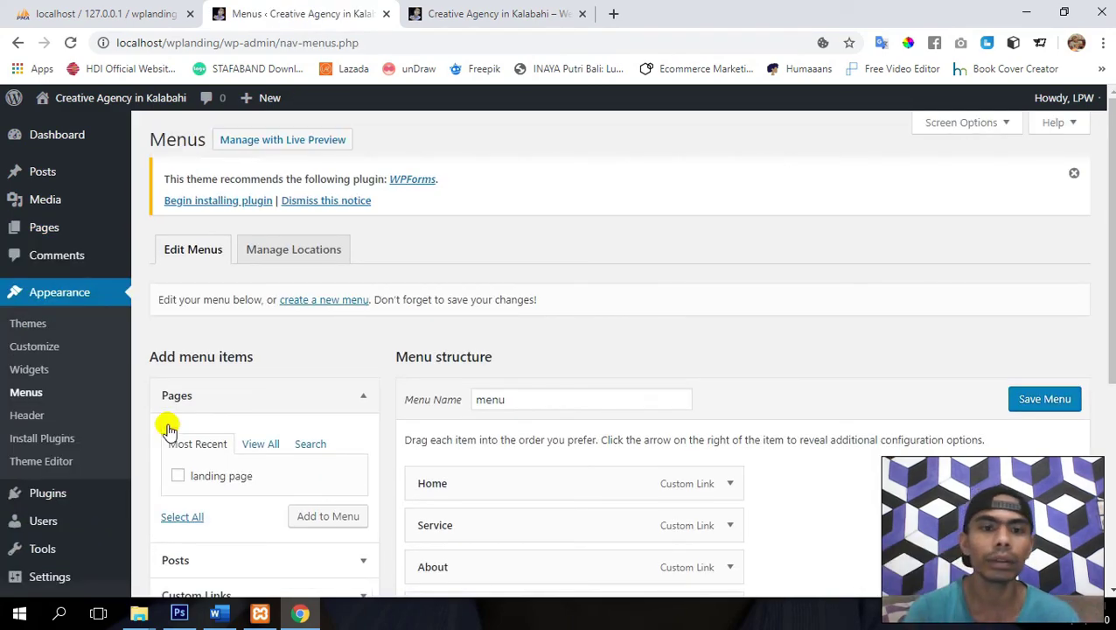
{"action": "scroll", "coordinate": [709, 352], "scroll_direction": "down", "scroll_amount": 3}
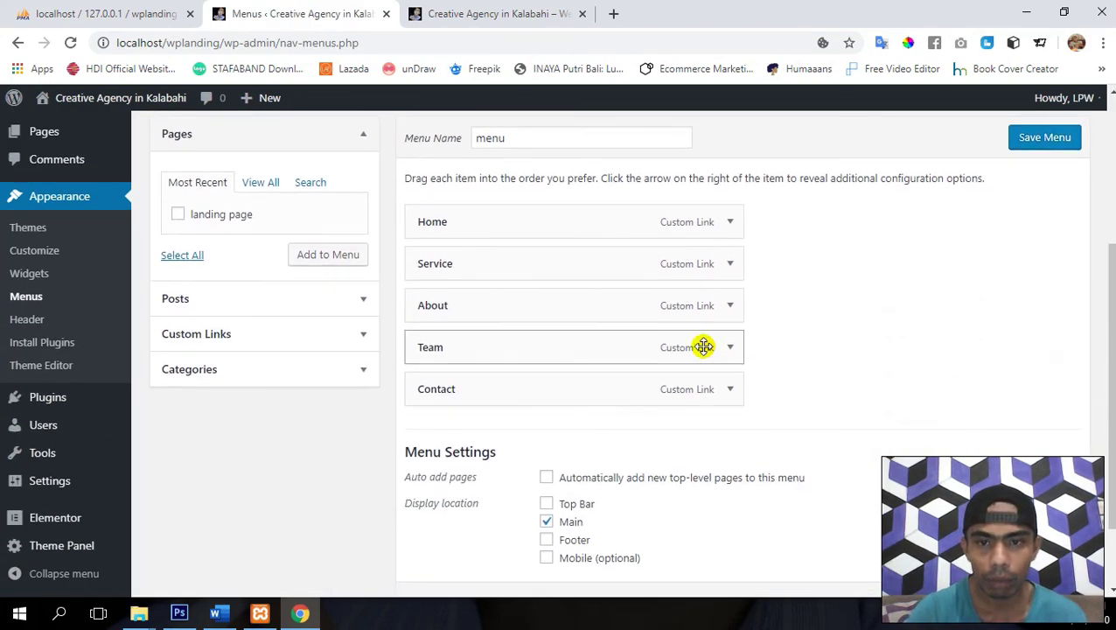
{"action": "left_click", "coordinate": [729, 222]}
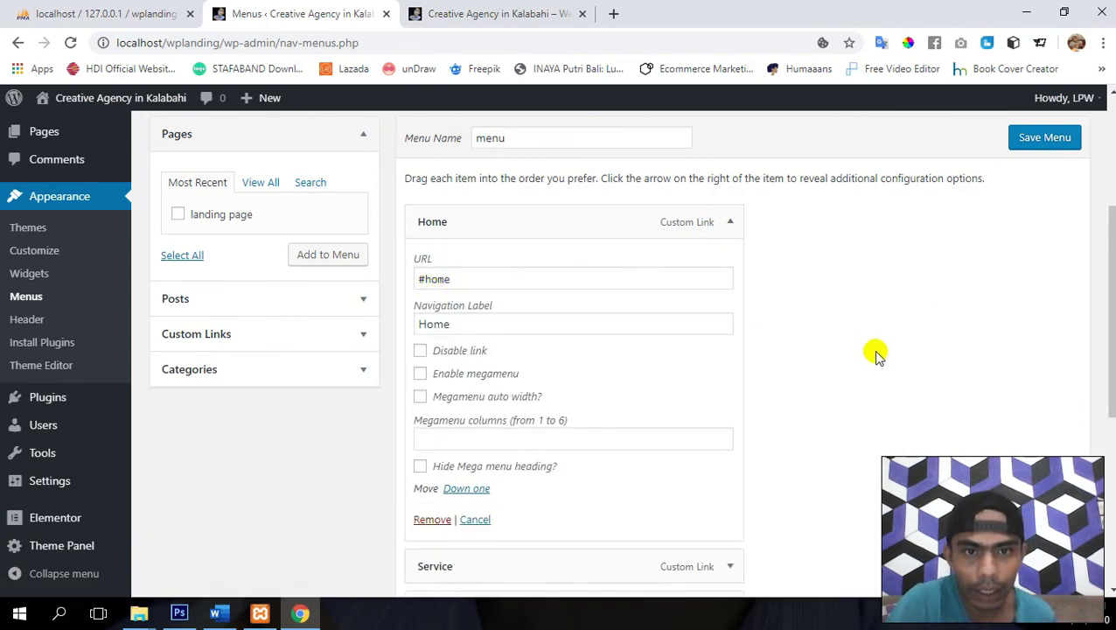
{"action": "scroll", "coordinate": [875, 354], "scroll_direction": "down", "scroll_amount": 3}
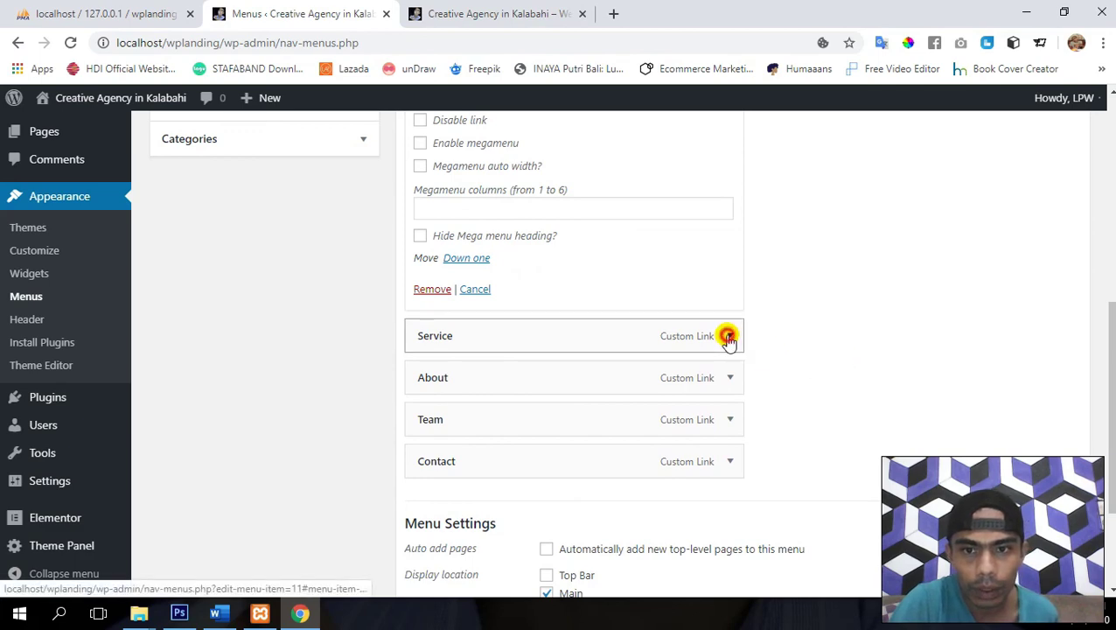
{"action": "left_click", "coordinate": [730, 337]}
{"action": "scroll", "coordinate": [691, 337], "scroll_direction": "down", "scroll_amount": 1}
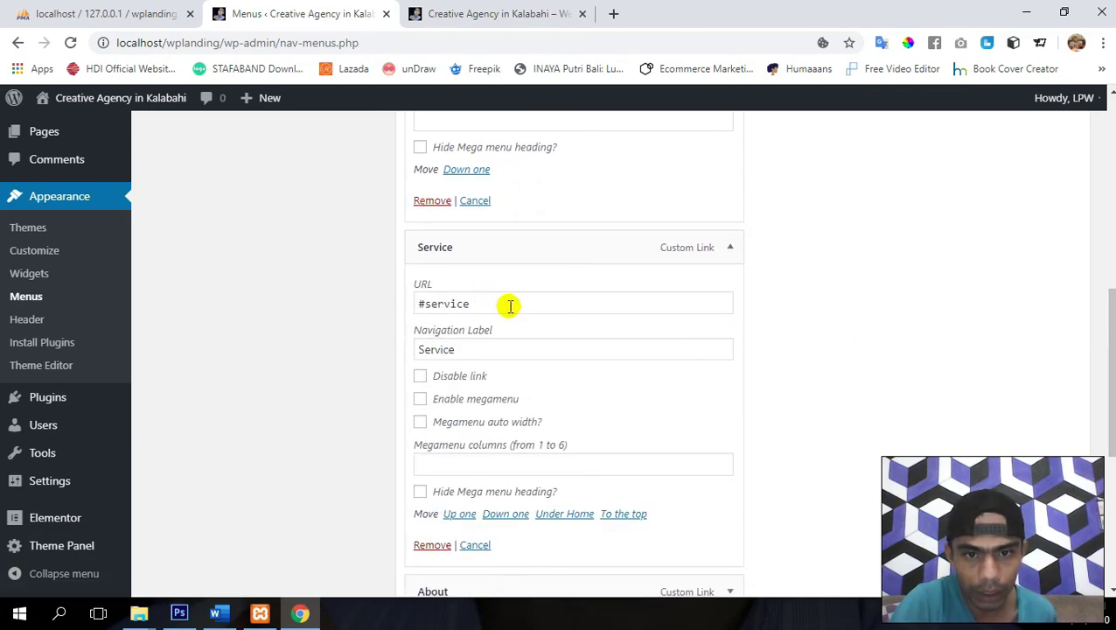
{"action": "left_click", "coordinate": [473, 10]}
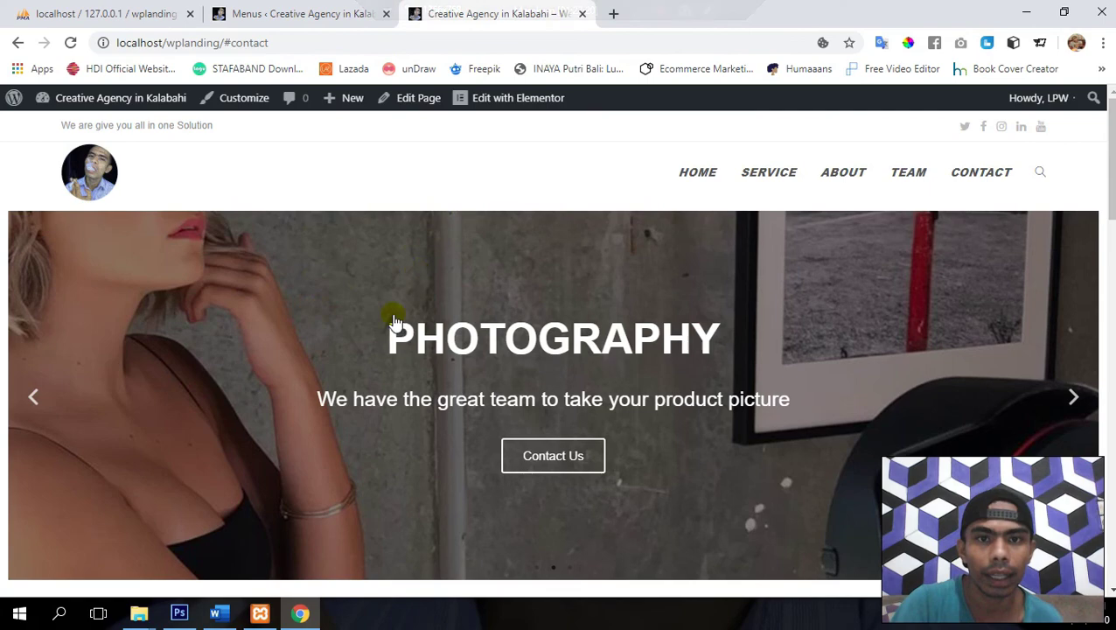
{"action": "left_click", "coordinate": [331, 13]}
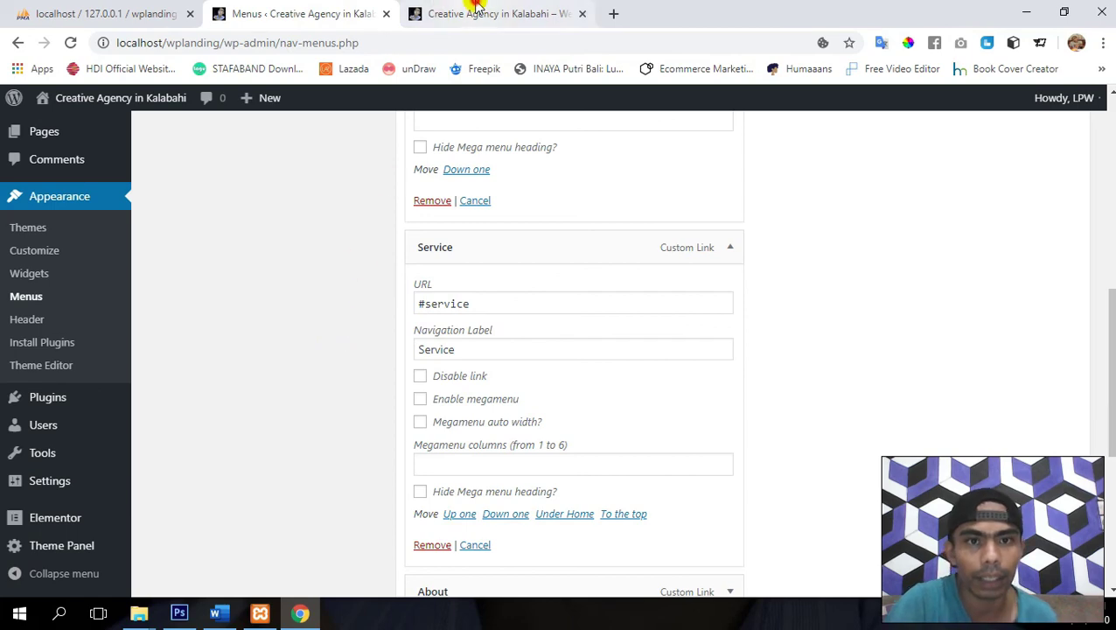
{"action": "left_click", "coordinate": [441, 18]}
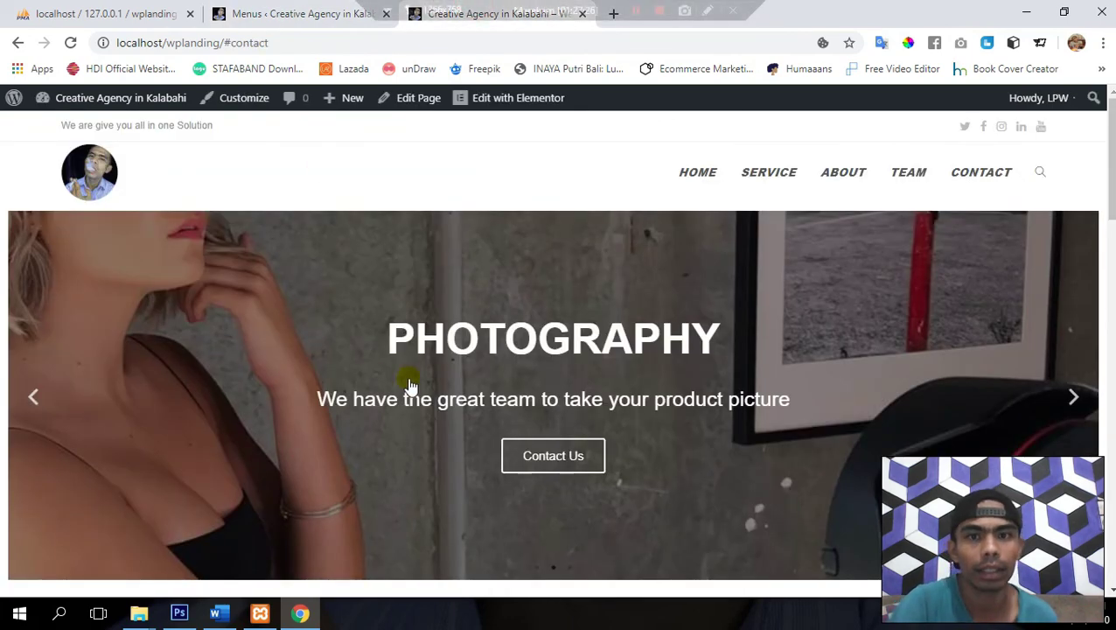
- In Elementor, give the hero slider section the CSS ID 'home'
{"action": "left_click", "coordinate": [486, 101]}
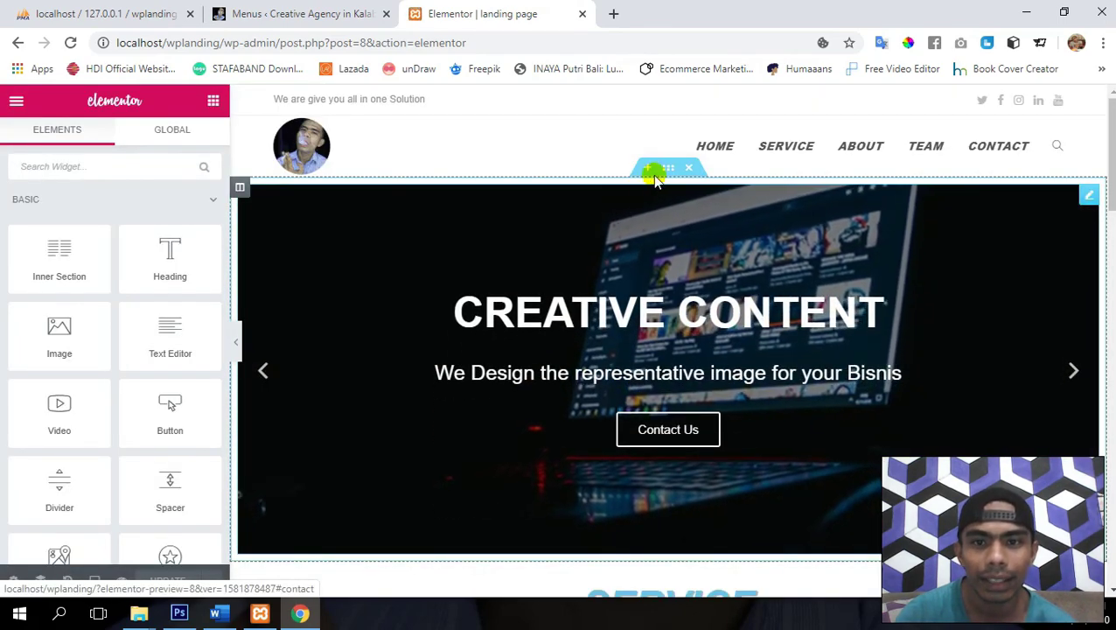
{"action": "left_click", "coordinate": [665, 169]}
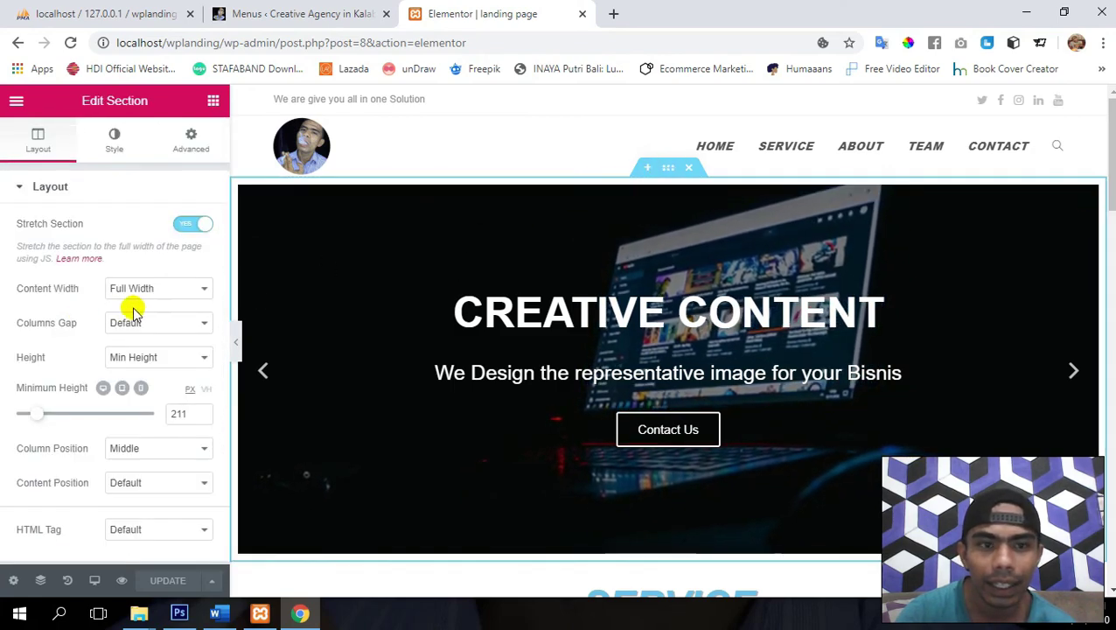
{"action": "left_click", "coordinate": [172, 150]}
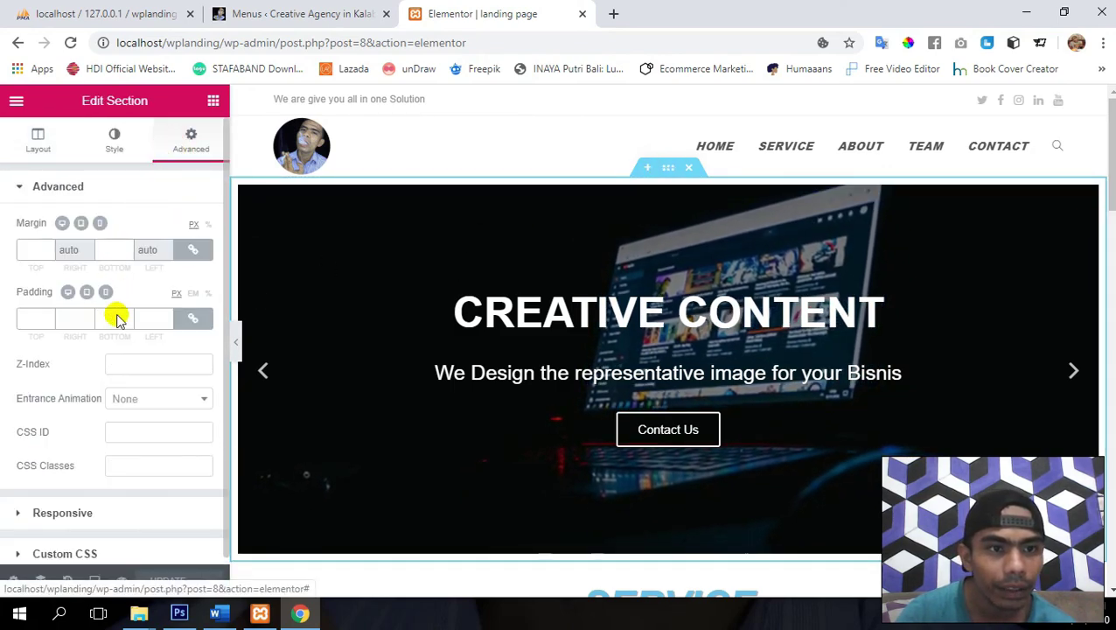
{"action": "scroll", "coordinate": [101, 427], "scroll_direction": "down", "scroll_amount": 1}
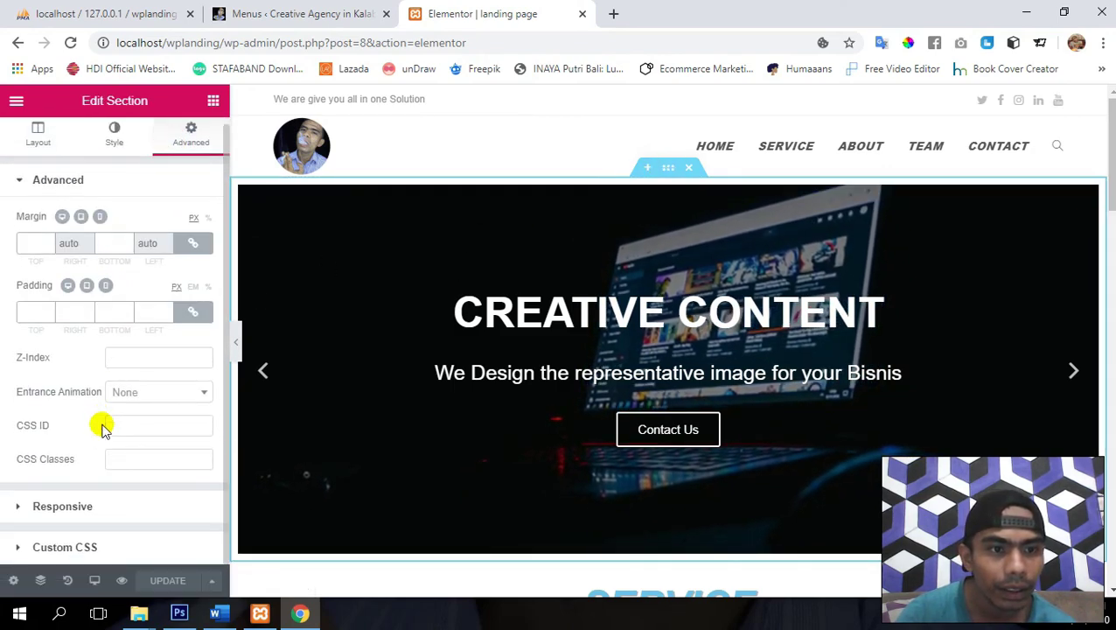
{"action": "left_click", "coordinate": [165, 422]}
{"action": "type", "text": "hom"}
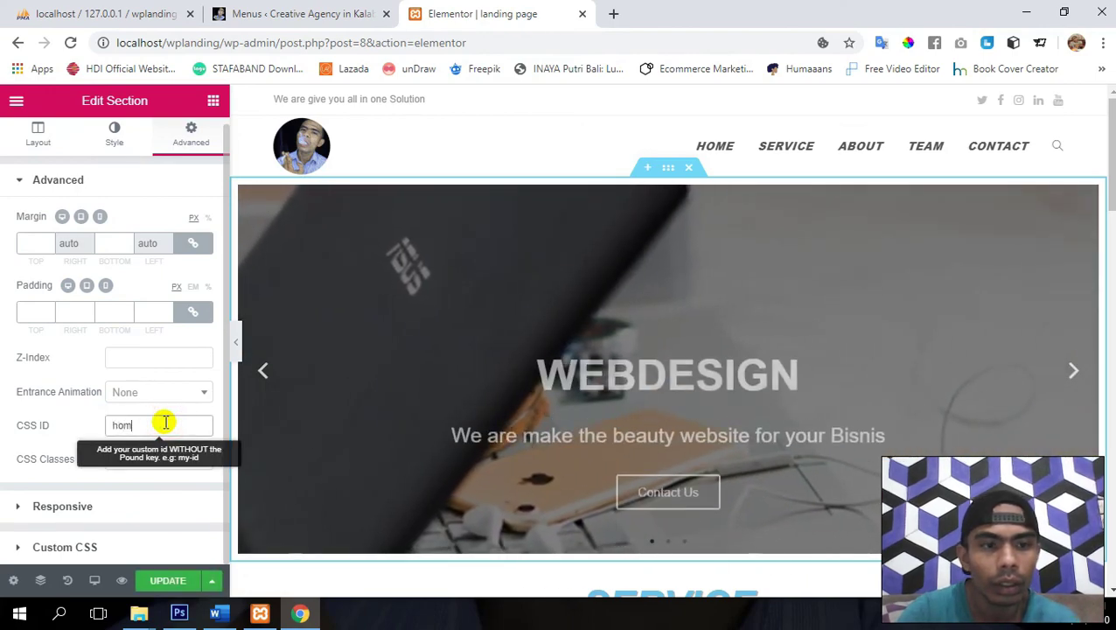
{"action": "type", "text": "e"}
- Compare the ID against the menu's #home link, then return to the Elementor editor
{"action": "left_click", "coordinate": [299, 7]}
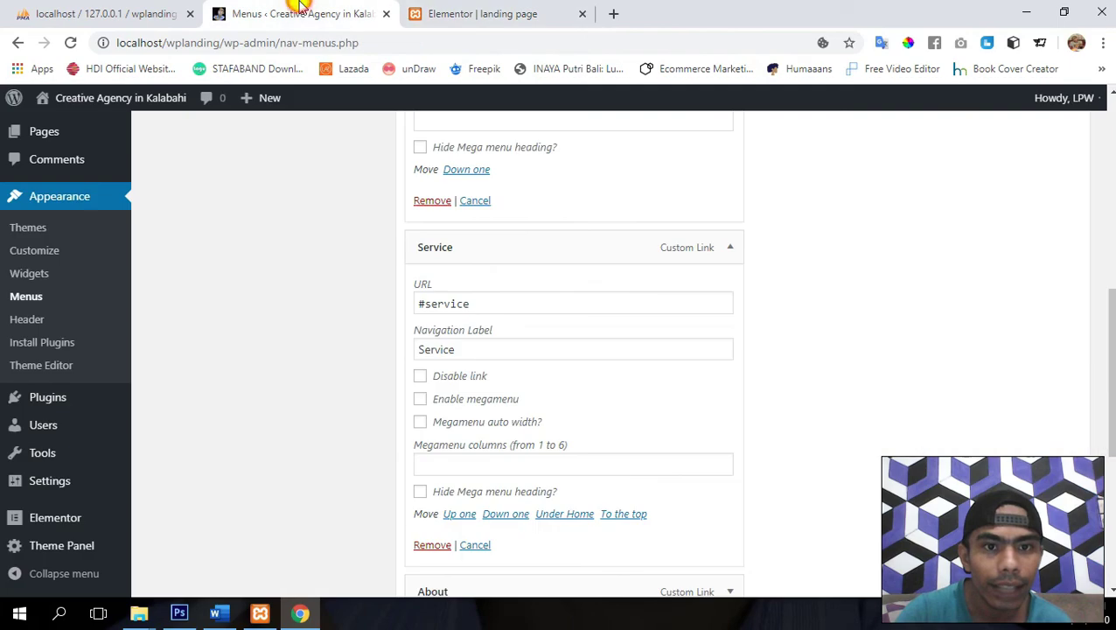
{"action": "scroll", "coordinate": [429, 294], "scroll_direction": "up", "scroll_amount": 4}
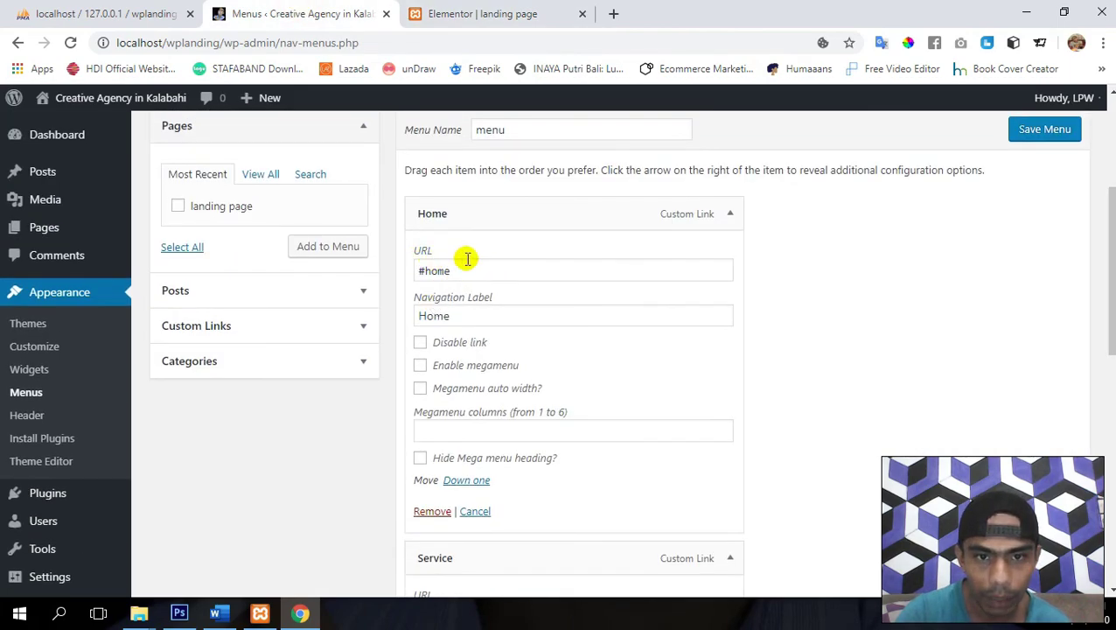
{"action": "left_click", "coordinate": [498, 9]}
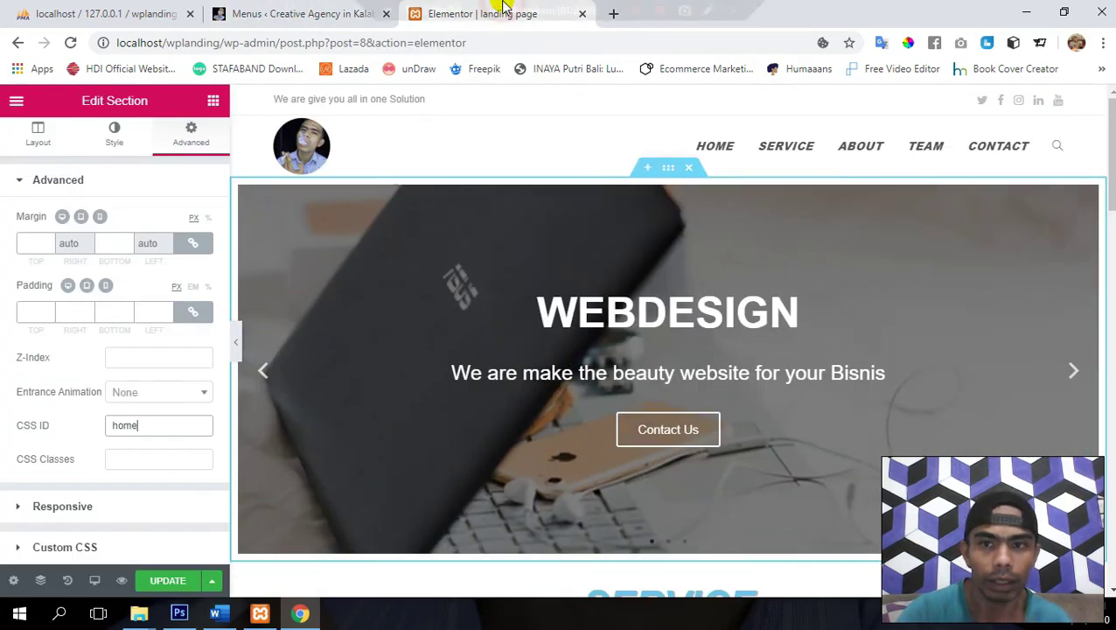
{"action": "scroll", "coordinate": [496, 425], "scroll_direction": "down", "scroll_amount": 4}
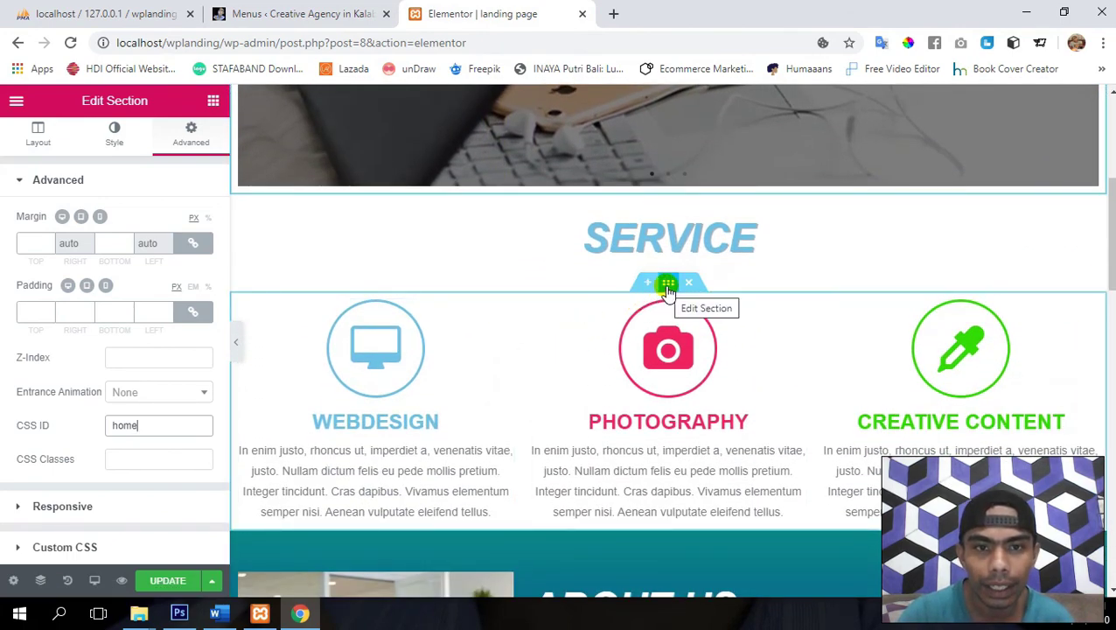
- Give the Service section the CSS ID 'service'
{"action": "left_click", "coordinate": [669, 285]}
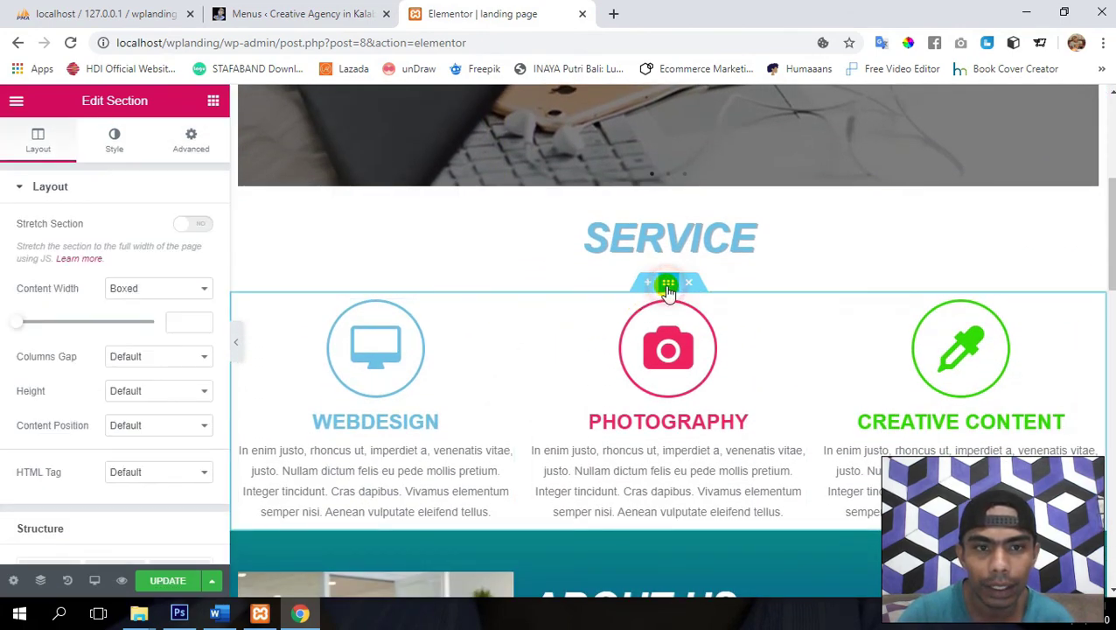
{"action": "left_click", "coordinate": [191, 141]}
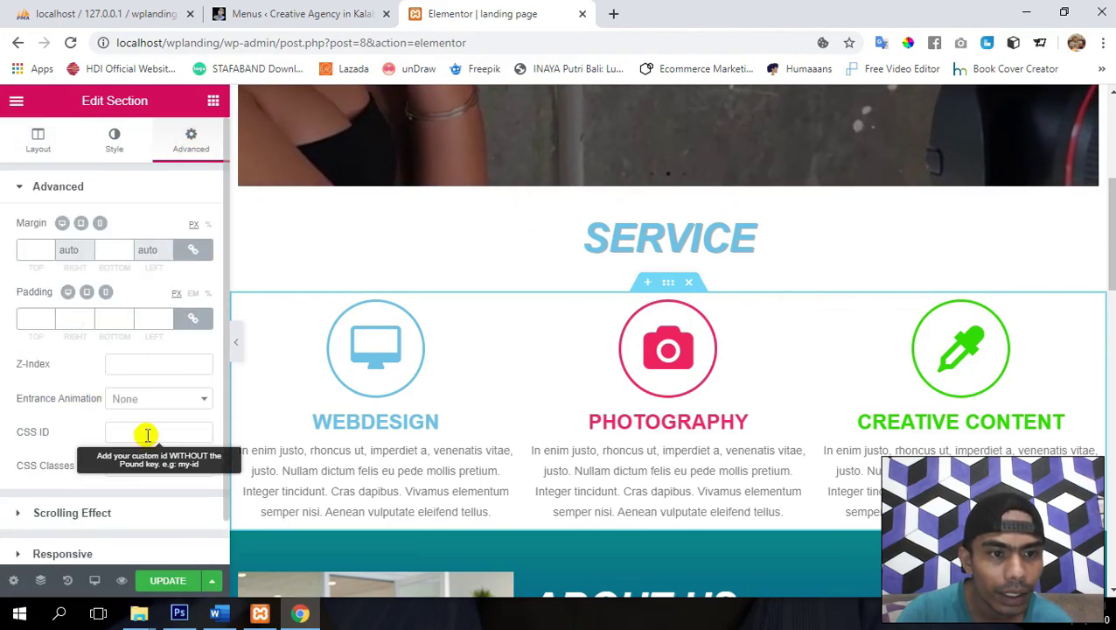
{"action": "left_click", "coordinate": [145, 432]}
{"action": "type", "text": "ser"}
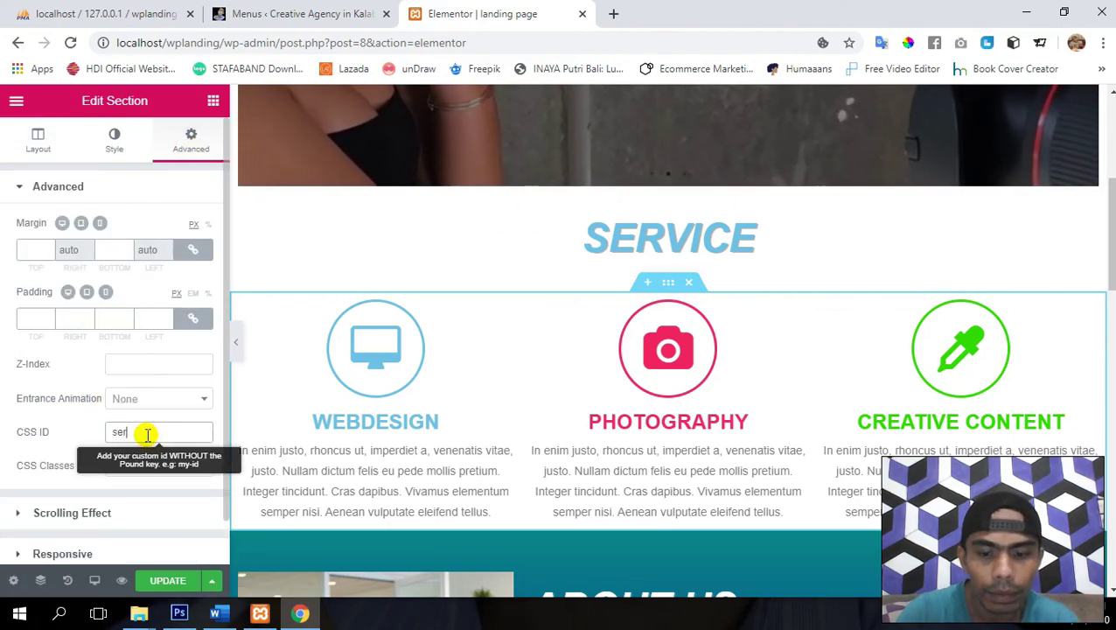
{"action": "type", "text": "vice"}
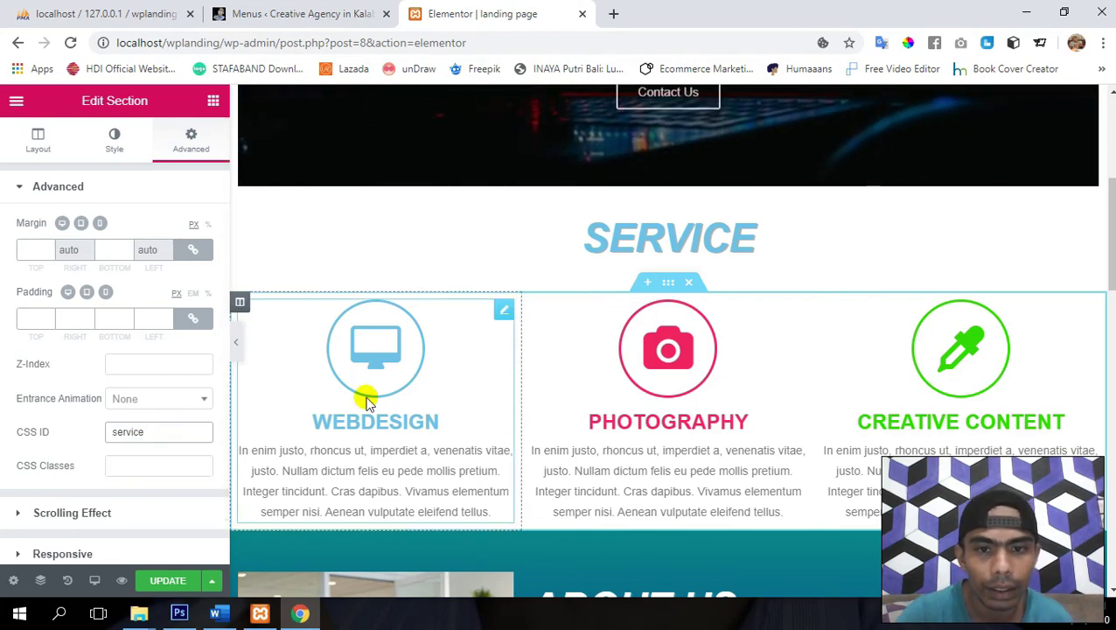
{"action": "scroll", "coordinate": [366, 396], "scroll_direction": "down", "scroll_amount": 4}
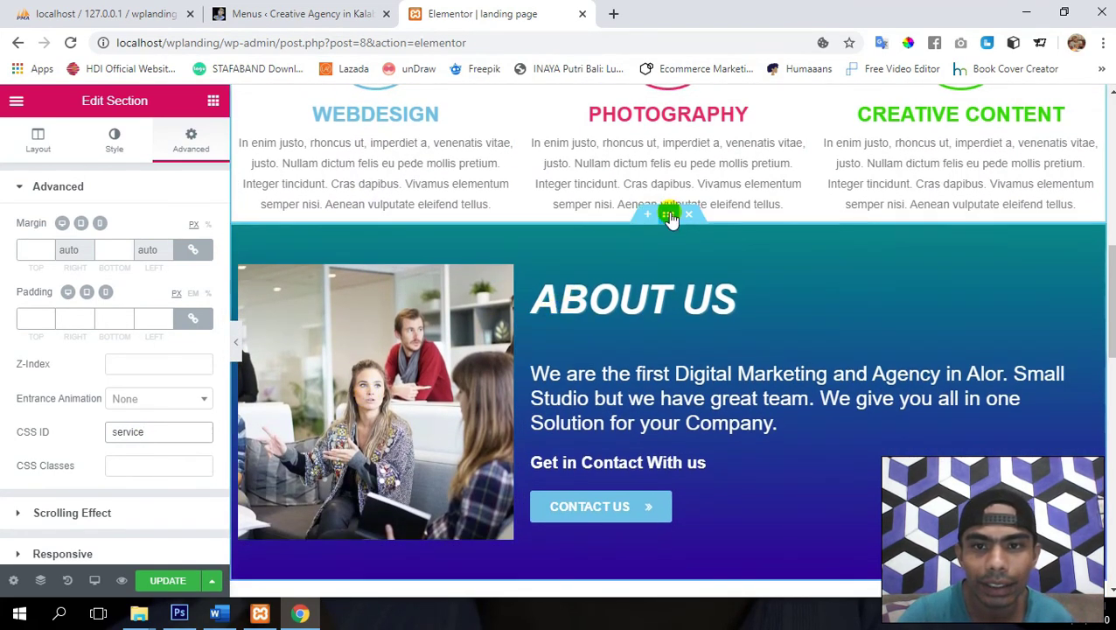
- Open the About Us section's Advanced settings to give it the CSS ID 'about'
{"action": "left_click", "coordinate": [668, 214]}
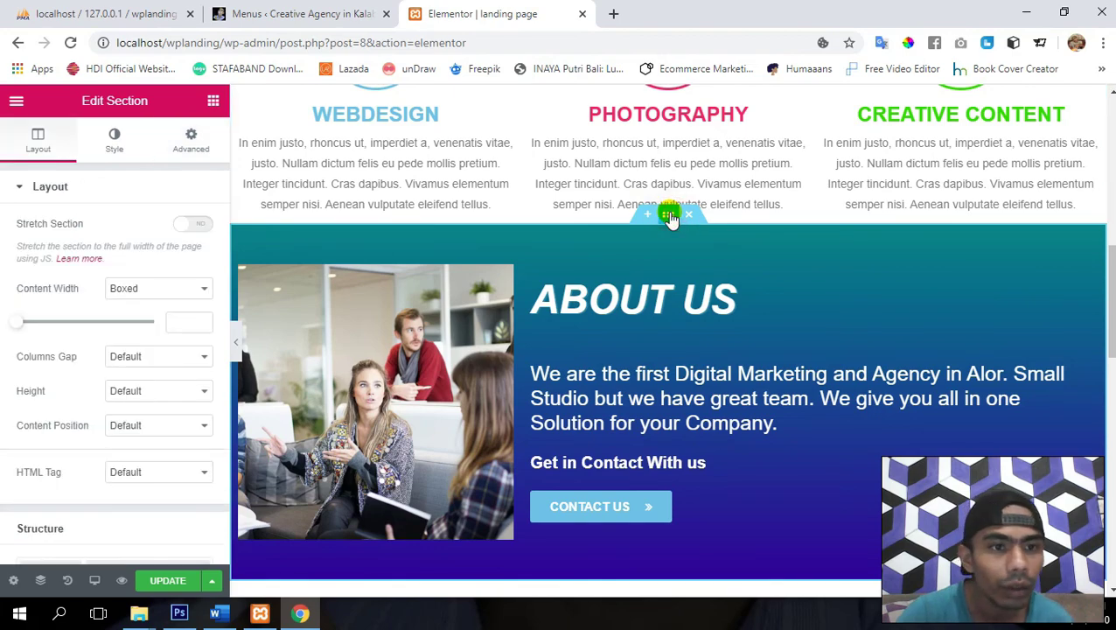
{"action": "left_click", "coordinate": [191, 142]}
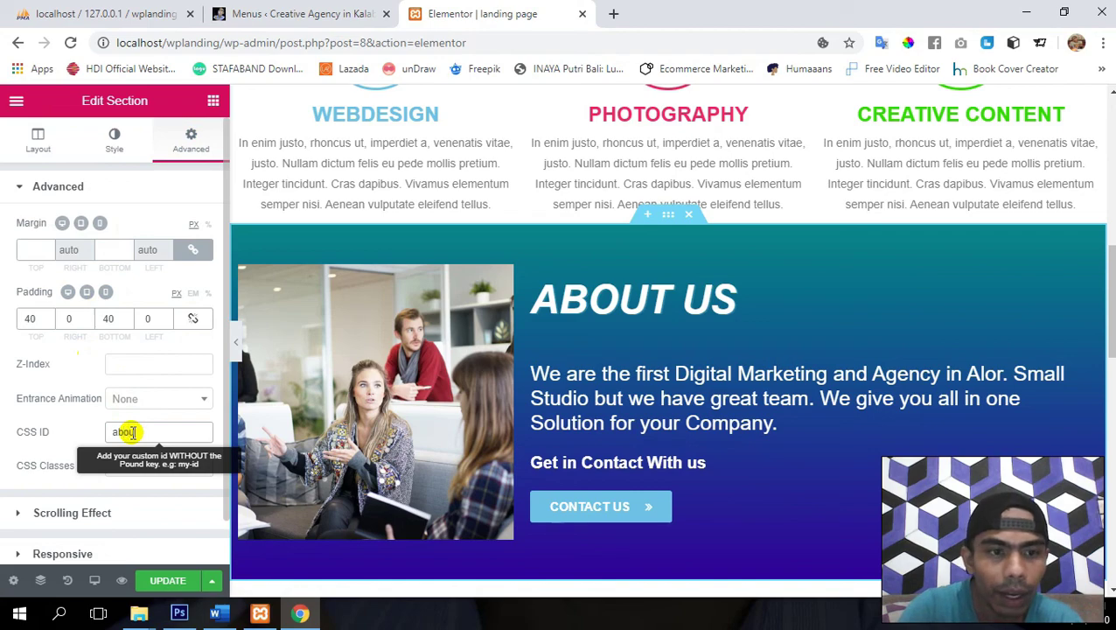
{"action": "scroll", "coordinate": [623, 394], "scroll_direction": "down", "scroll_amount": 4}
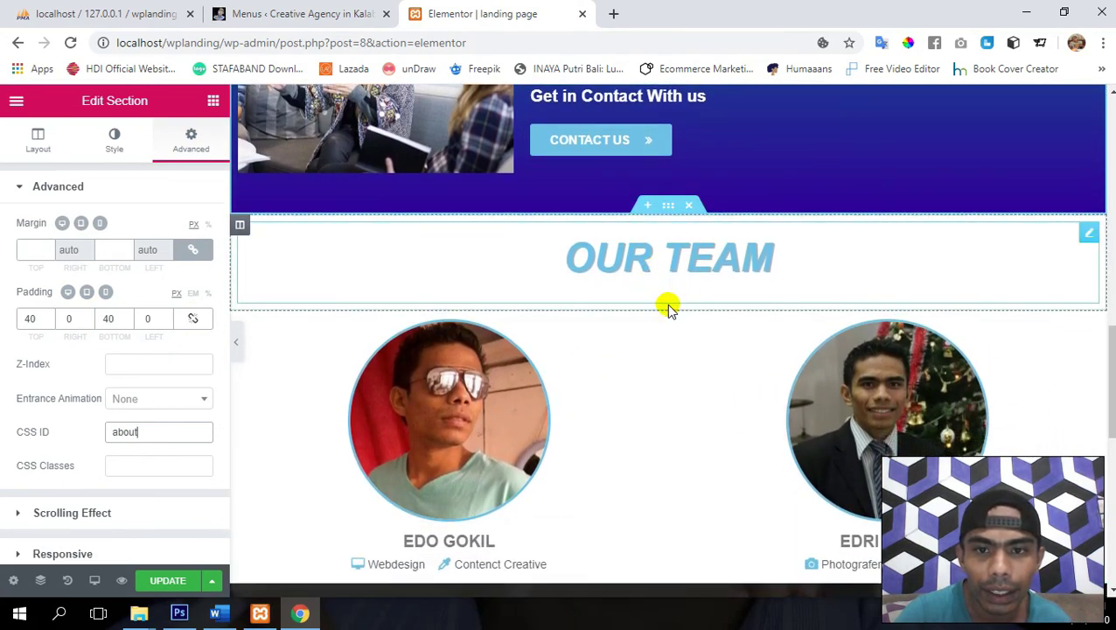
- Open the Our Team section's Advanced settings to give it the CSS ID 'team'
{"action": "left_click", "coordinate": [668, 303]}
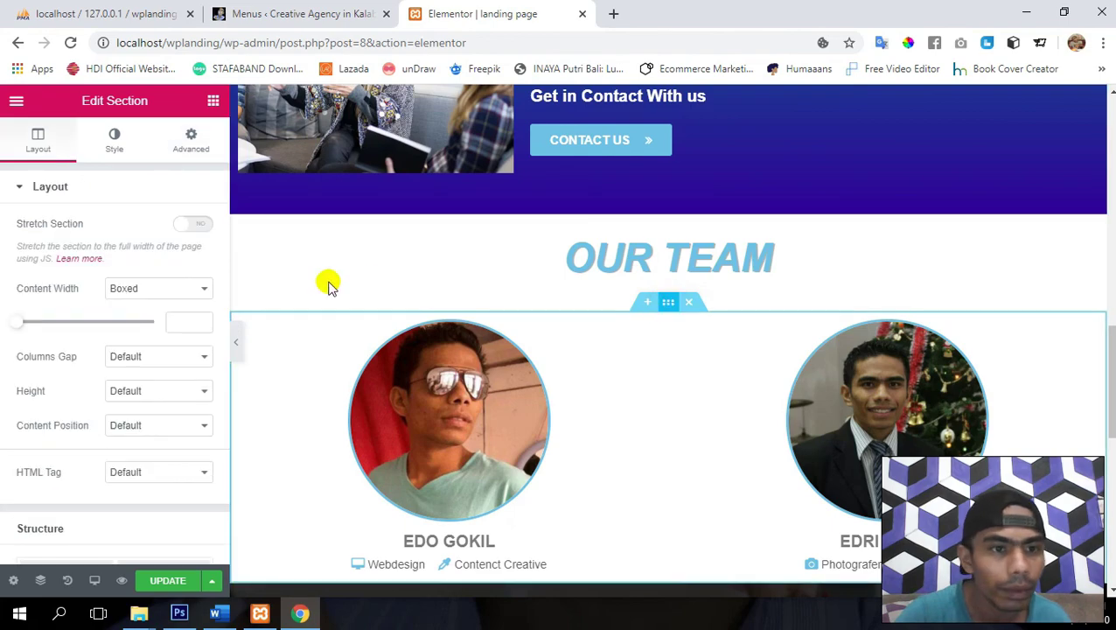
{"action": "left_click", "coordinate": [186, 143]}
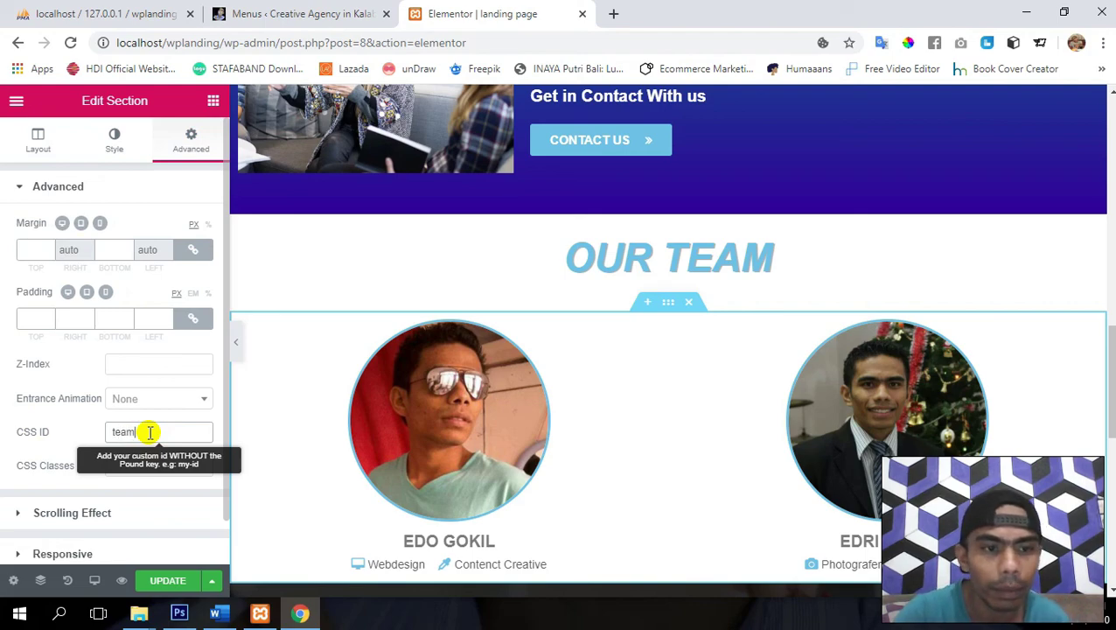
{"action": "scroll", "coordinate": [558, 429], "scroll_direction": "down", "scroll_amount": 4}
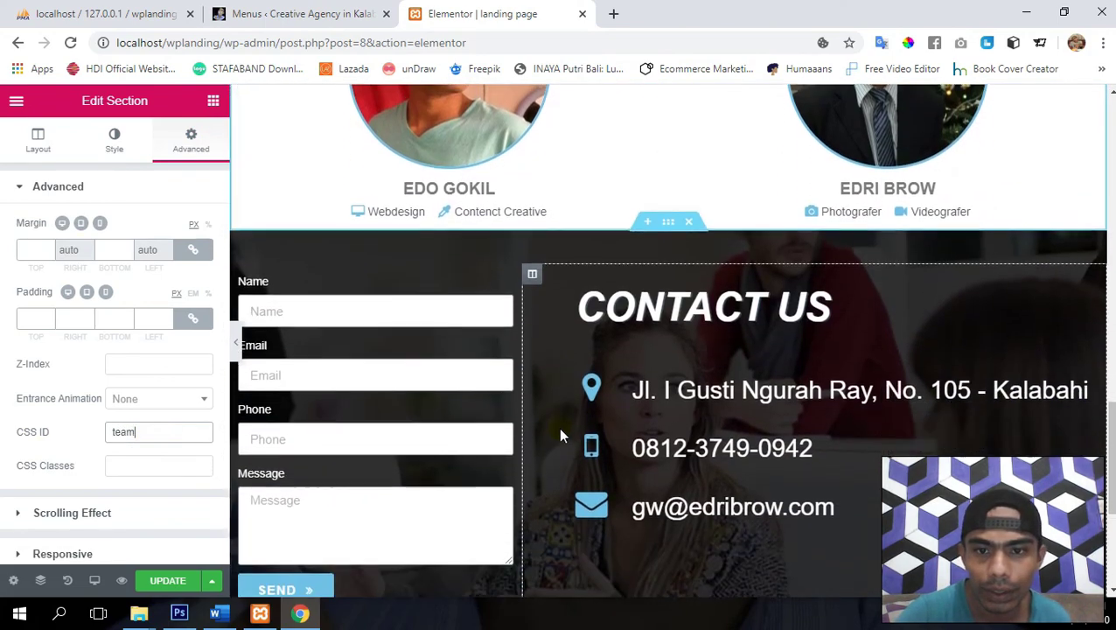
- Set the Contact Us section's CSS ID to 'contact' and preview the updated landing page
{"action": "left_click", "coordinate": [668, 221]}
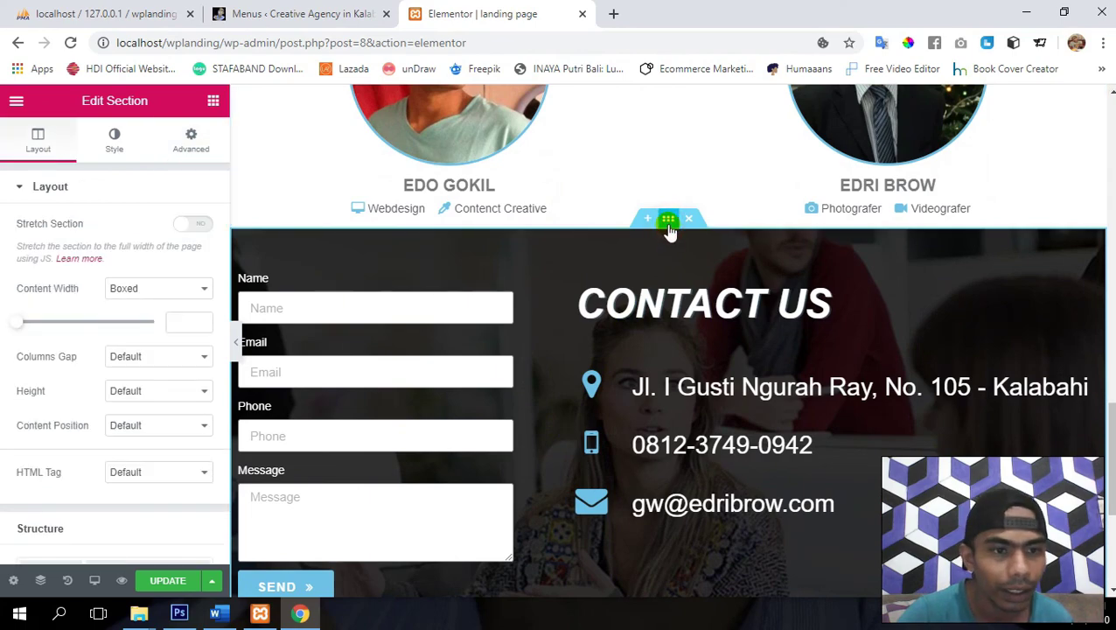
{"action": "left_click", "coordinate": [193, 142]}
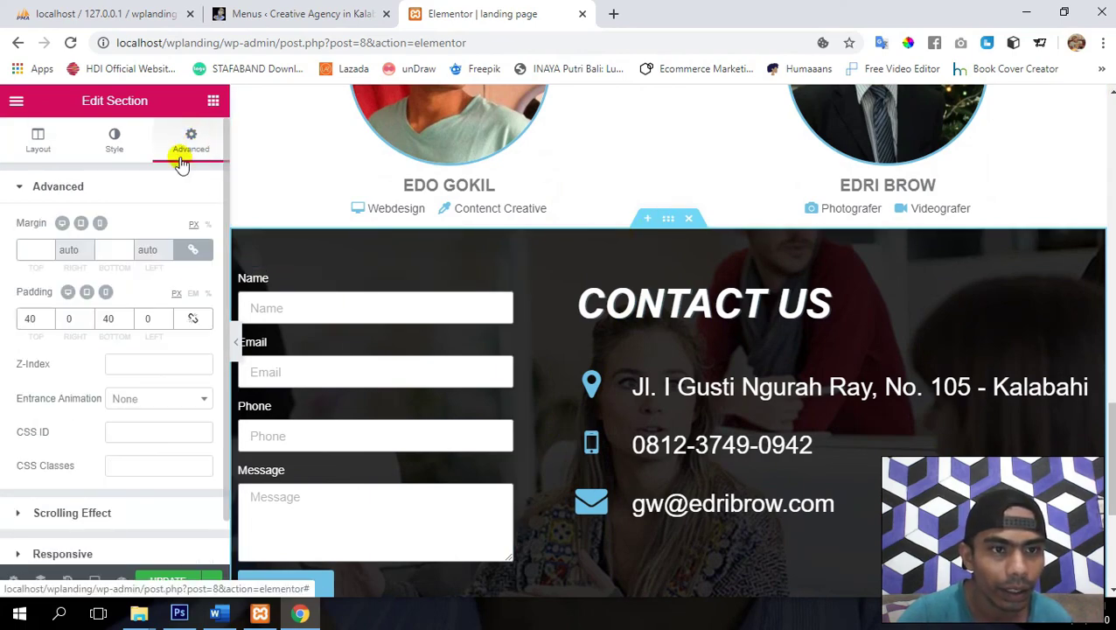
{"action": "left_click", "coordinate": [152, 430]}
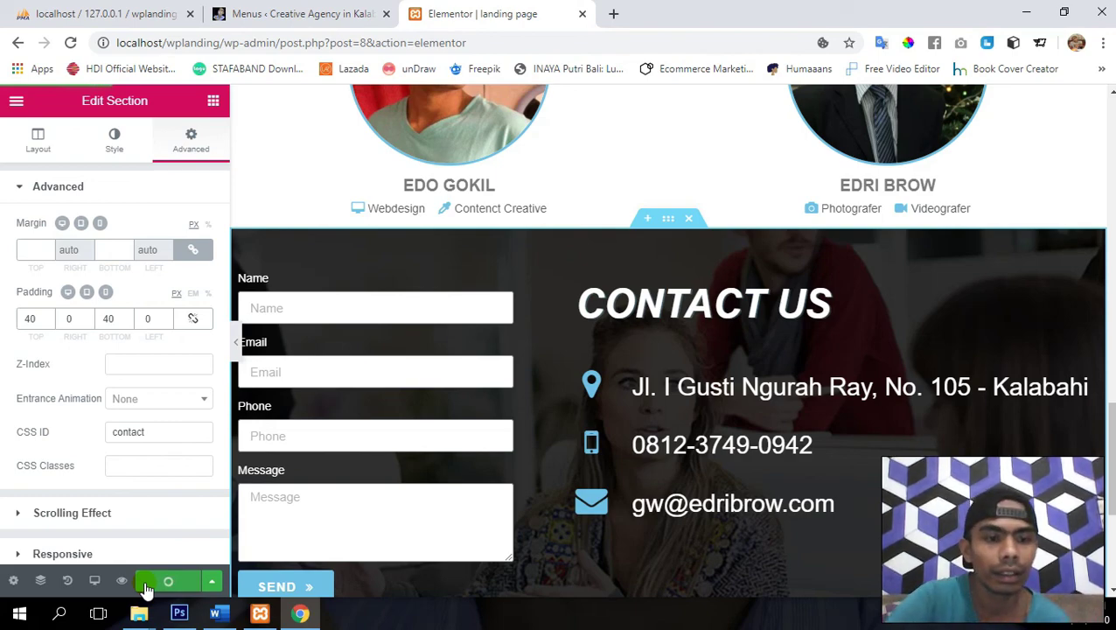
{"action": "left_click", "coordinate": [123, 582]}
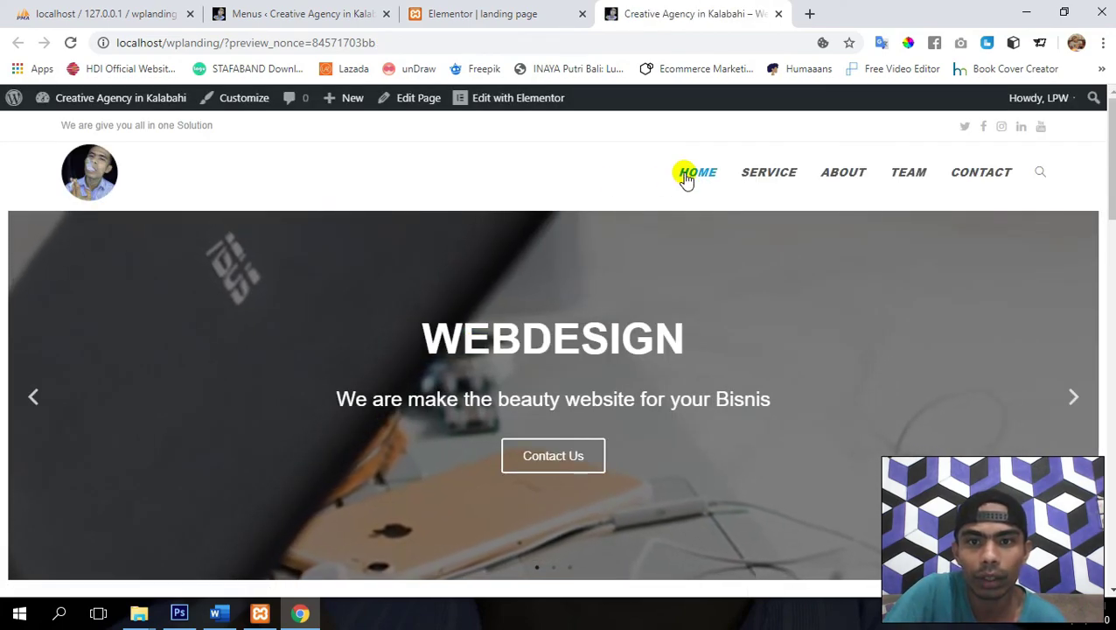
{"action": "left_click", "coordinate": [685, 180]}
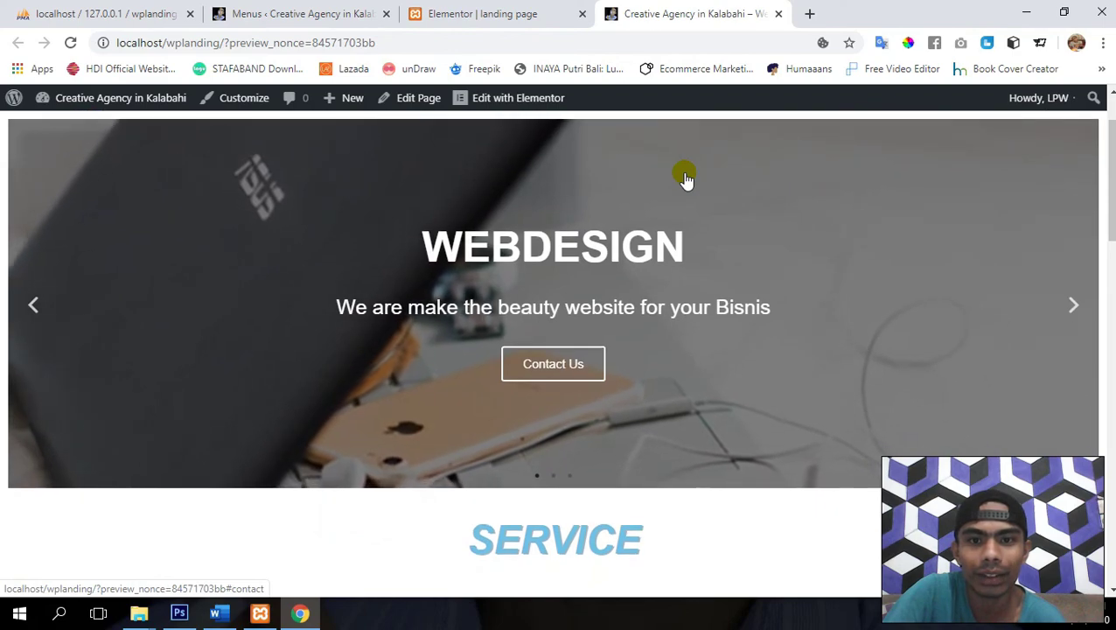
{"action": "scroll", "coordinate": [685, 178], "scroll_direction": "up", "scroll_amount": 1}
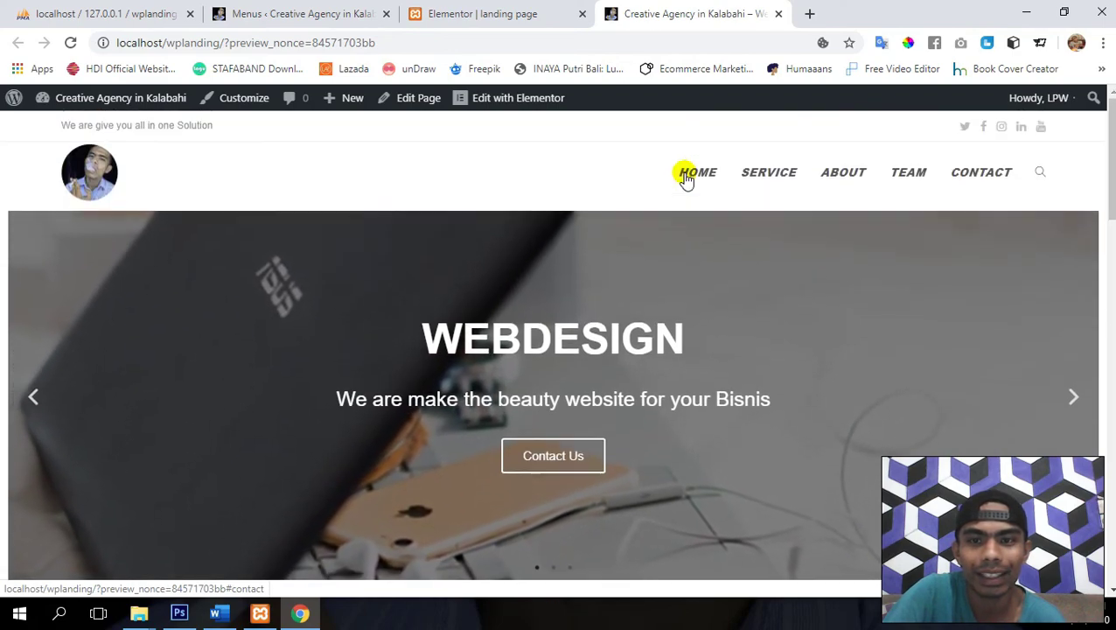
{"action": "left_click", "coordinate": [770, 174]}
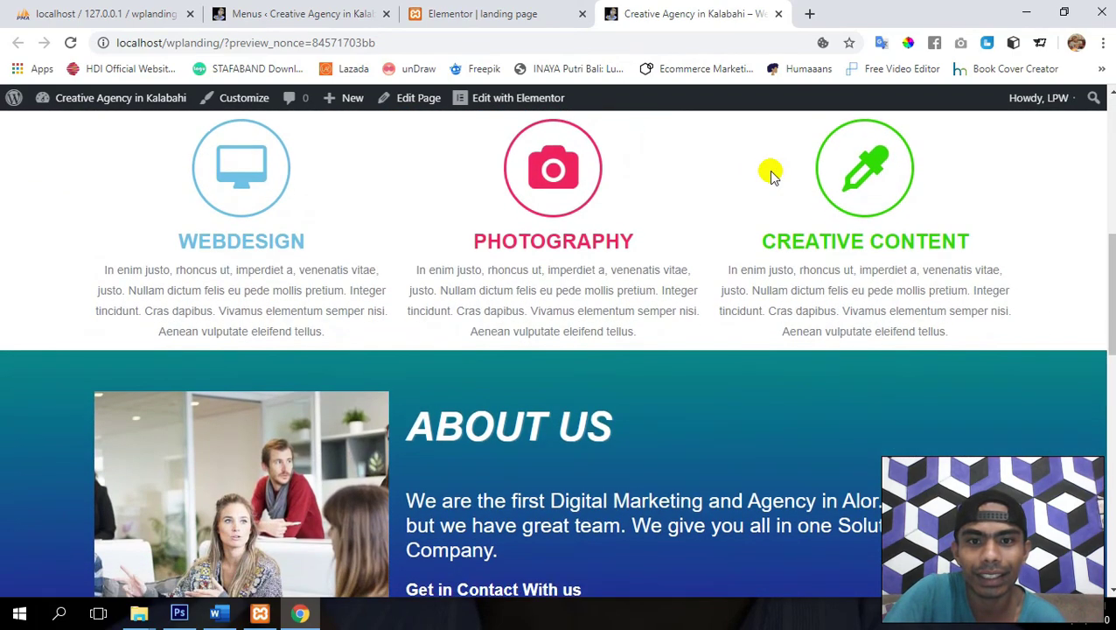
{"action": "scroll", "coordinate": [771, 175], "scroll_direction": "up", "scroll_amount": 6}
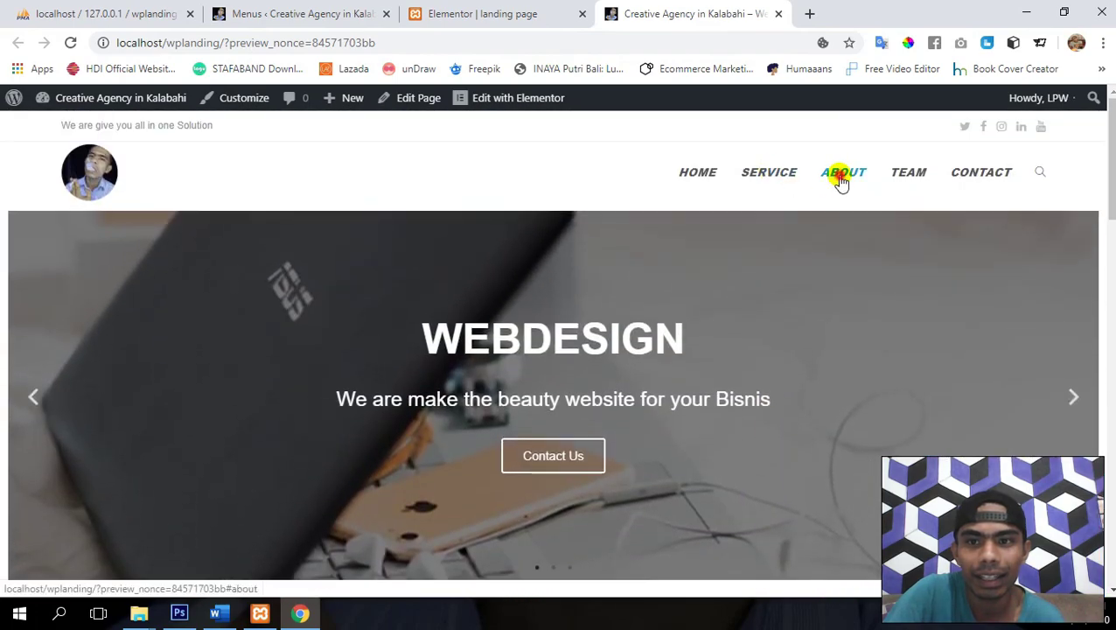
{"action": "left_click", "coordinate": [841, 174]}
{"action": "scroll", "coordinate": [838, 175], "scroll_direction": "up", "scroll_amount": 3}
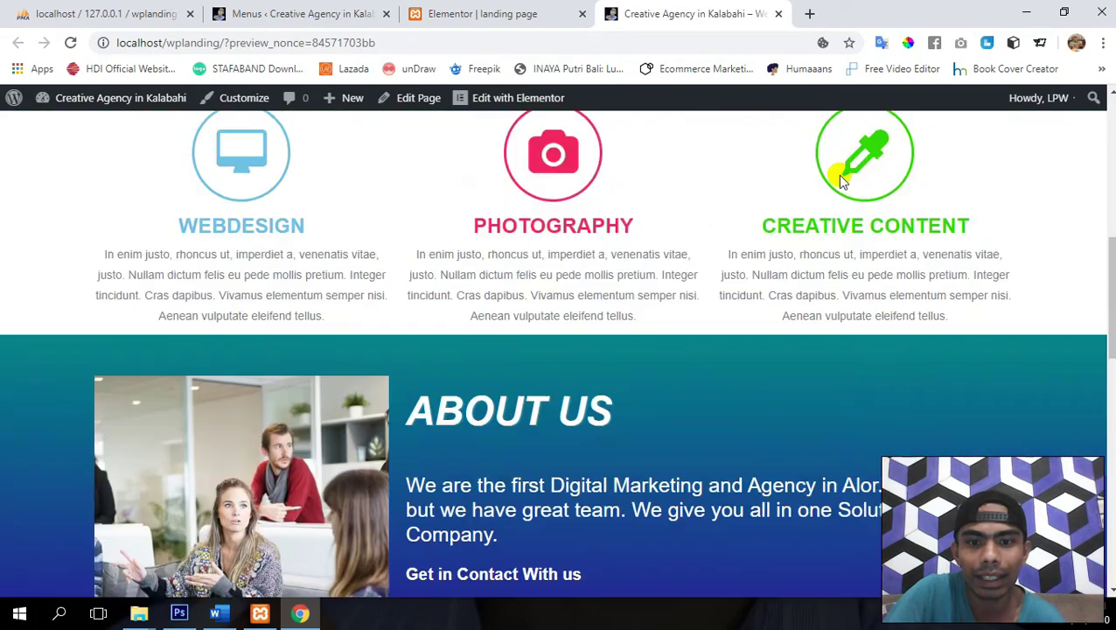
{"action": "scroll", "coordinate": [840, 179], "scroll_direction": "up", "scroll_amount": 5}
{"action": "left_click", "coordinate": [906, 174]}
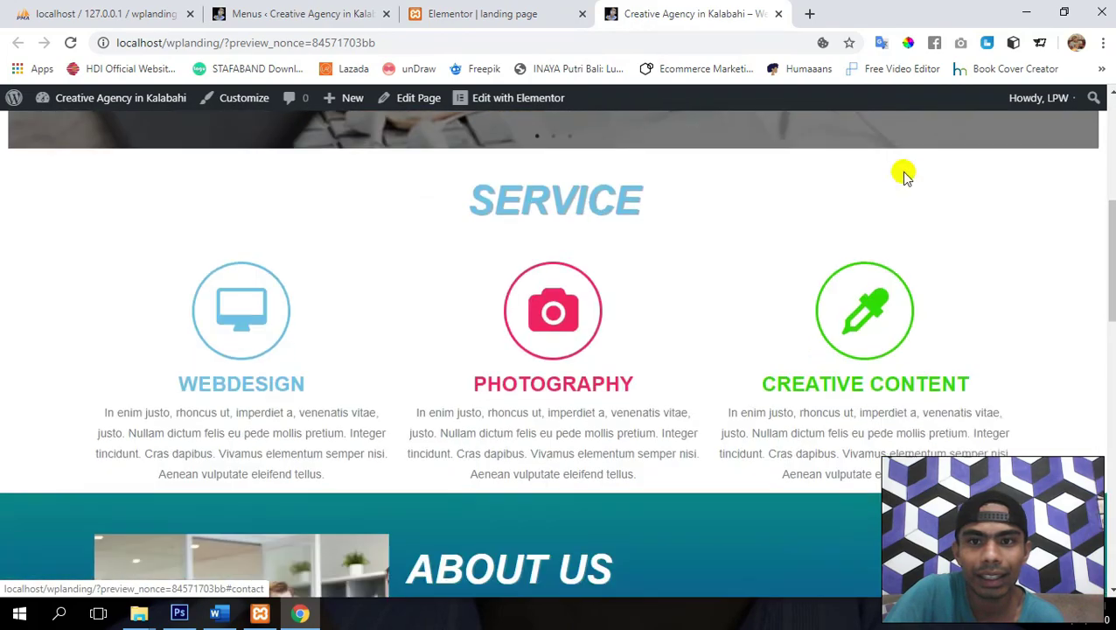
{"action": "scroll", "coordinate": [904, 175], "scroll_direction": "up", "scroll_amount": 10}
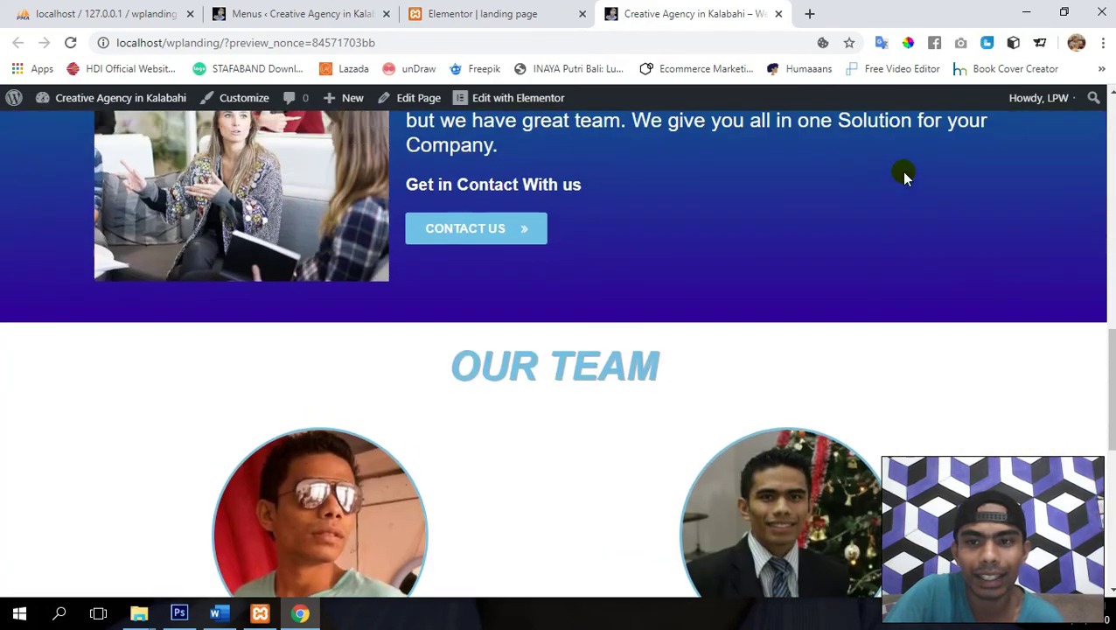
{"action": "scroll", "coordinate": [829, 303], "scroll_direction": "up", "scroll_amount": 1}
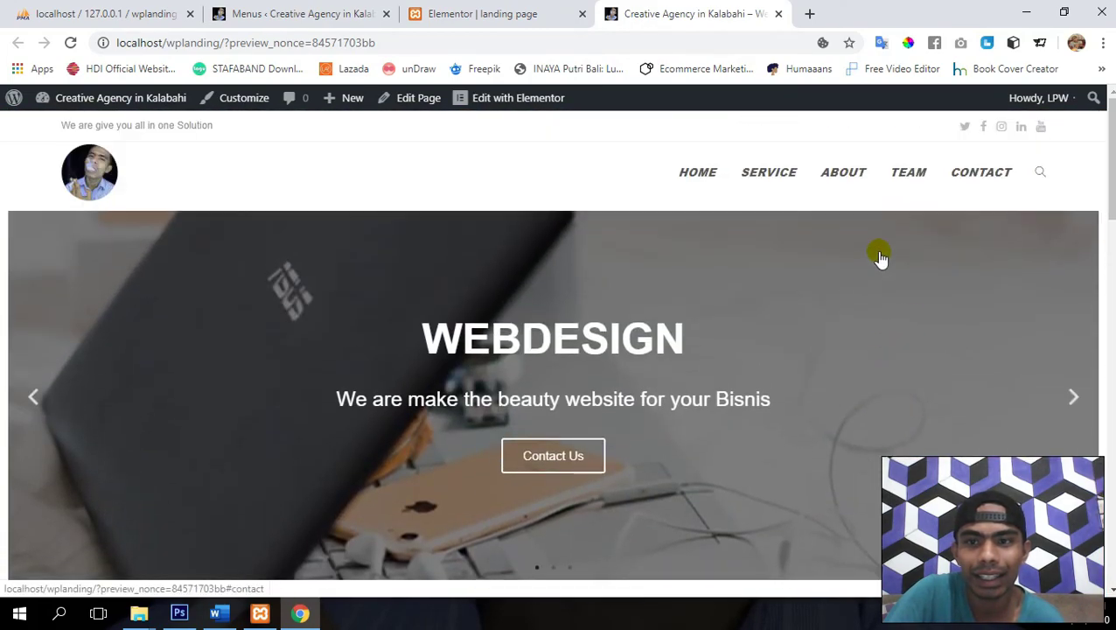
{"action": "left_click", "coordinate": [968, 181]}
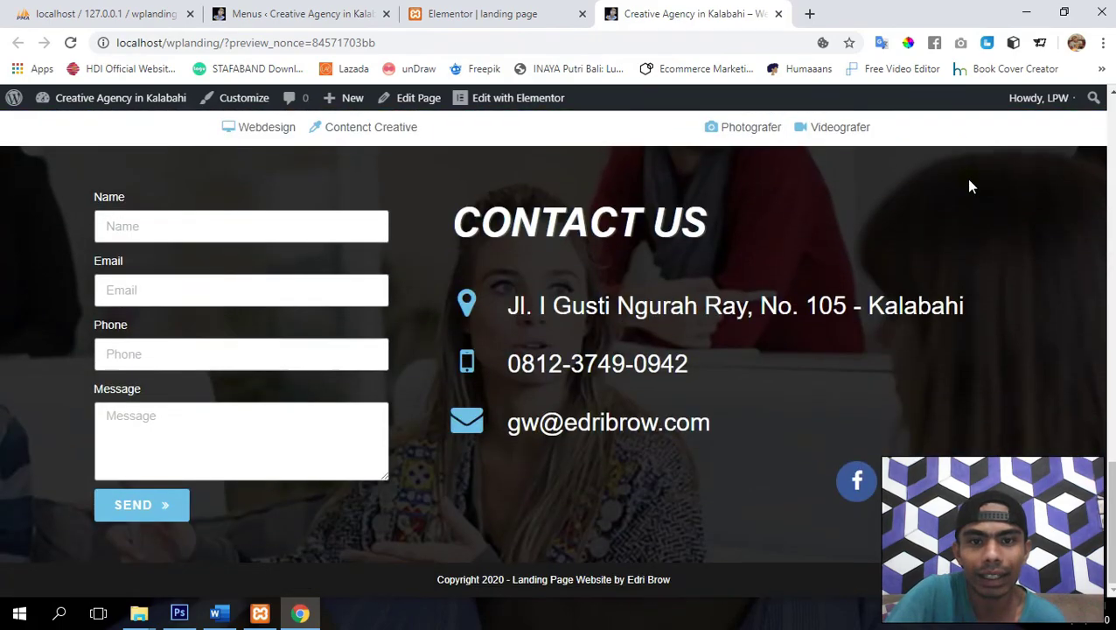
{"action": "scroll", "coordinate": [514, 350], "scroll_direction": "up", "scroll_amount": 15}
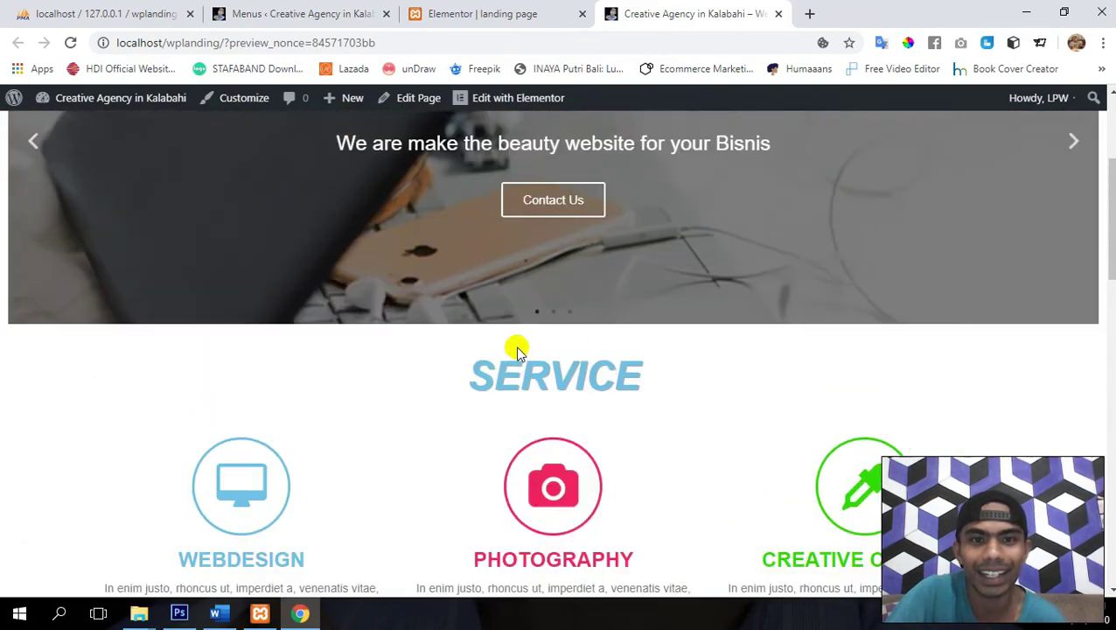
{"action": "scroll", "coordinate": [518, 354], "scroll_direction": "down", "scroll_amount": 1}
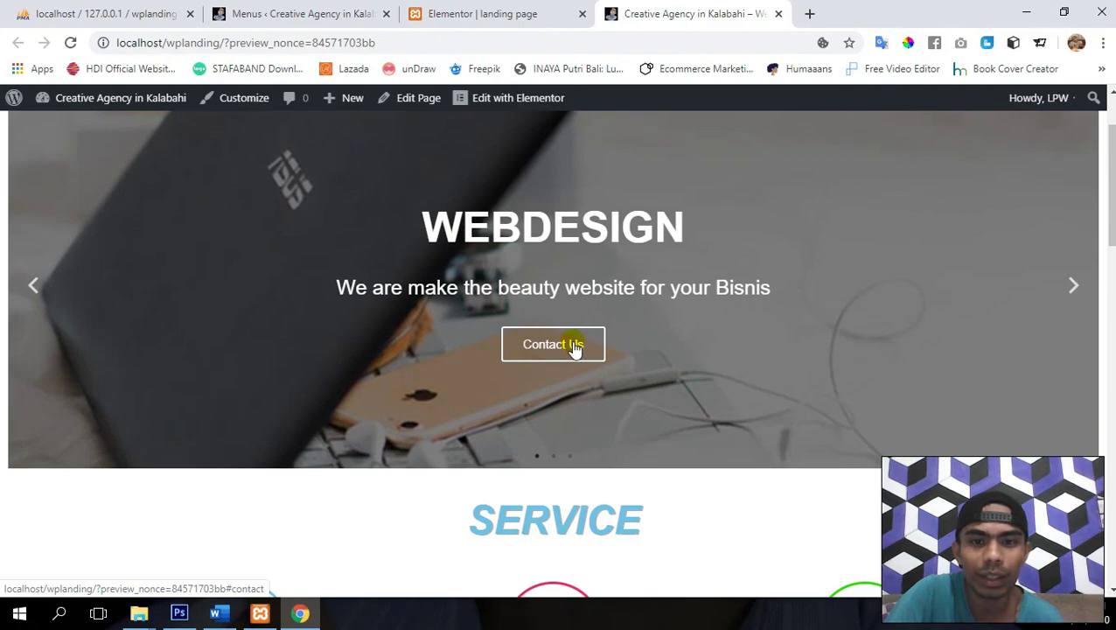
{"action": "left_click", "coordinate": [575, 345]}
{"action": "scroll", "coordinate": [573, 346], "scroll_direction": "up", "scroll_amount": 15}
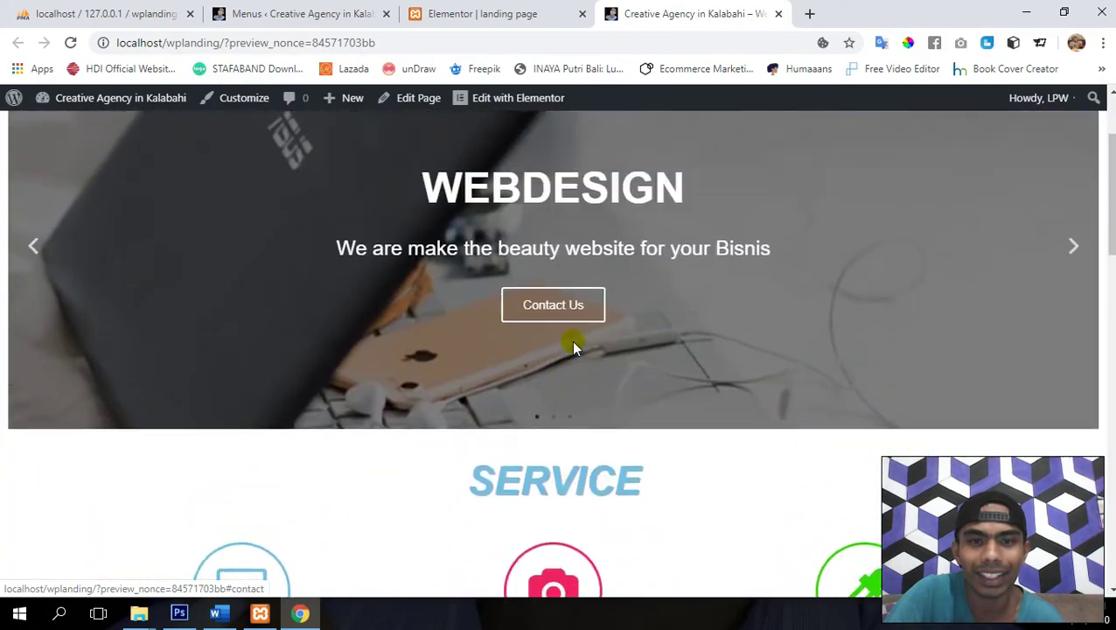
{"action": "scroll", "coordinate": [573, 346], "scroll_direction": "up", "scroll_amount": 2}
{"action": "left_click", "coordinate": [1072, 398]}
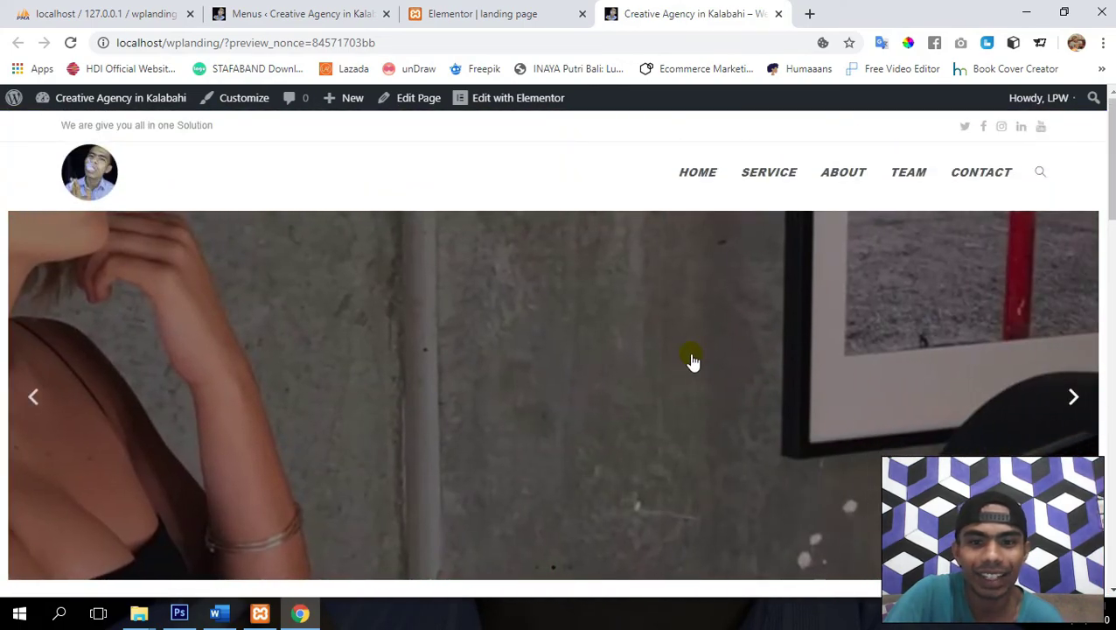
{"action": "scroll", "coordinate": [654, 350], "scroll_direction": "down", "scroll_amount": 8}
{"action": "scroll", "coordinate": [654, 350], "scroll_direction": "down", "scroll_amount": 10}
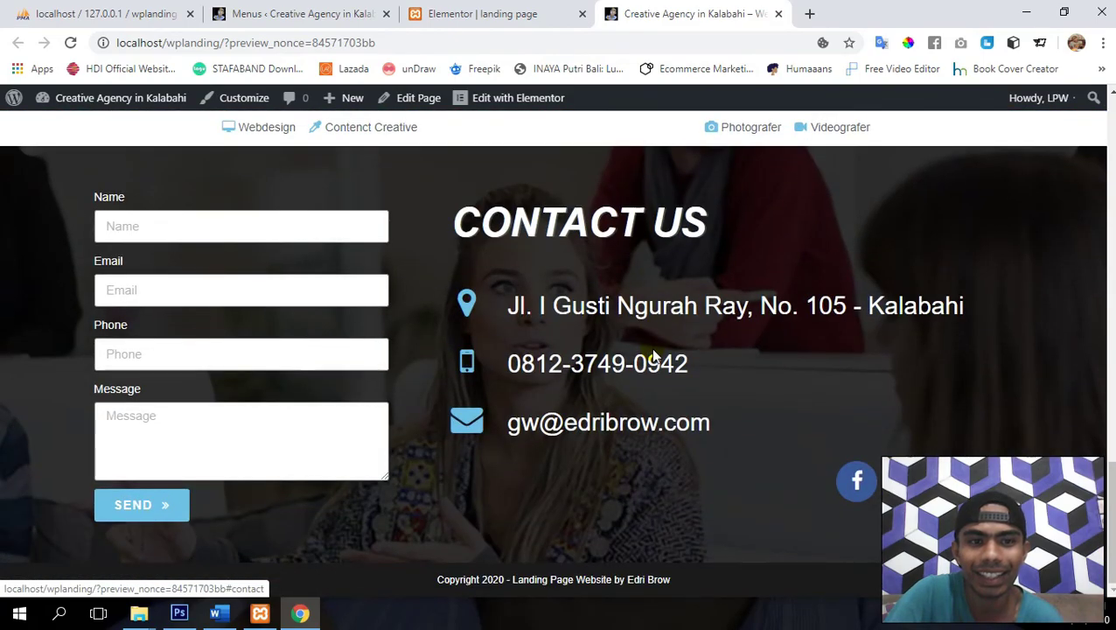
{"action": "scroll", "coordinate": [654, 356], "scroll_direction": "up", "scroll_amount": 10}
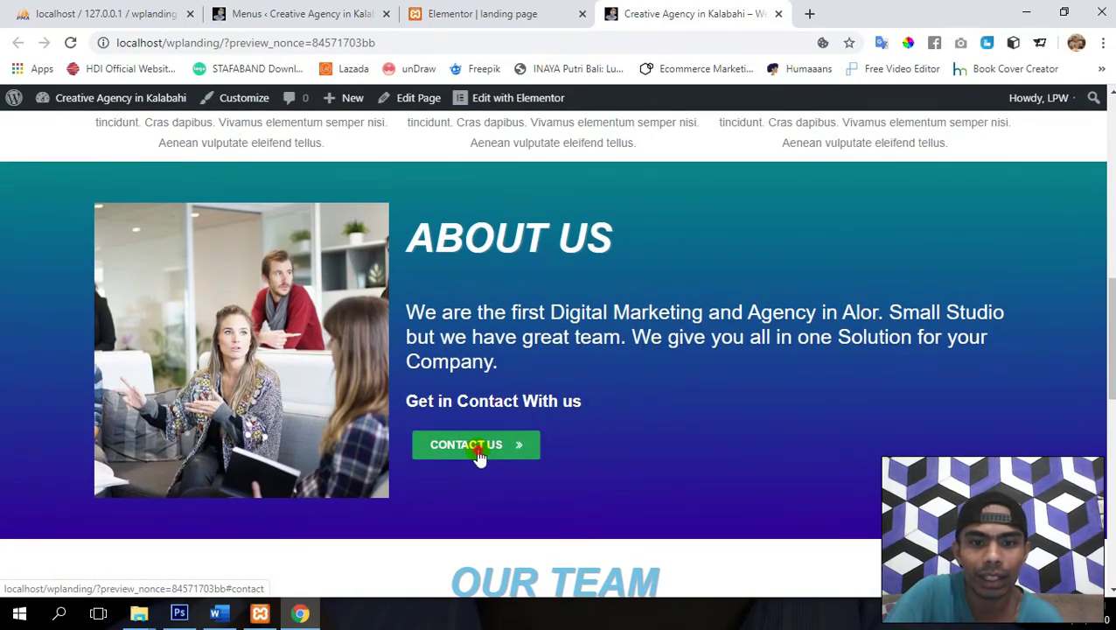
{"action": "left_click", "coordinate": [478, 449]}
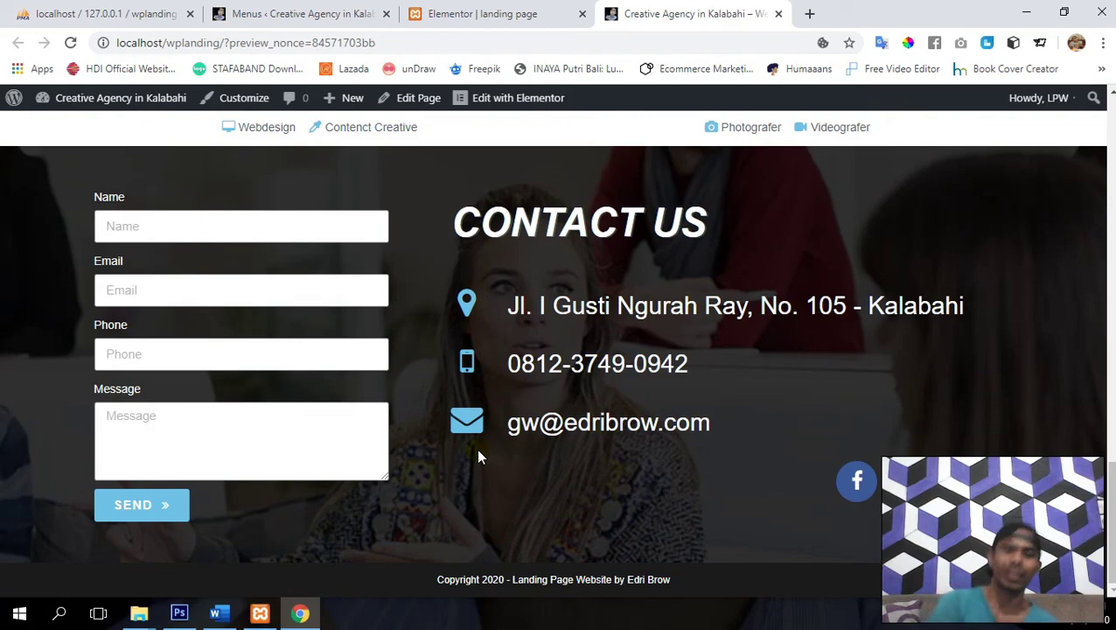
{"action": "scroll", "coordinate": [479, 456], "scroll_direction": "up", "scroll_amount": 15}
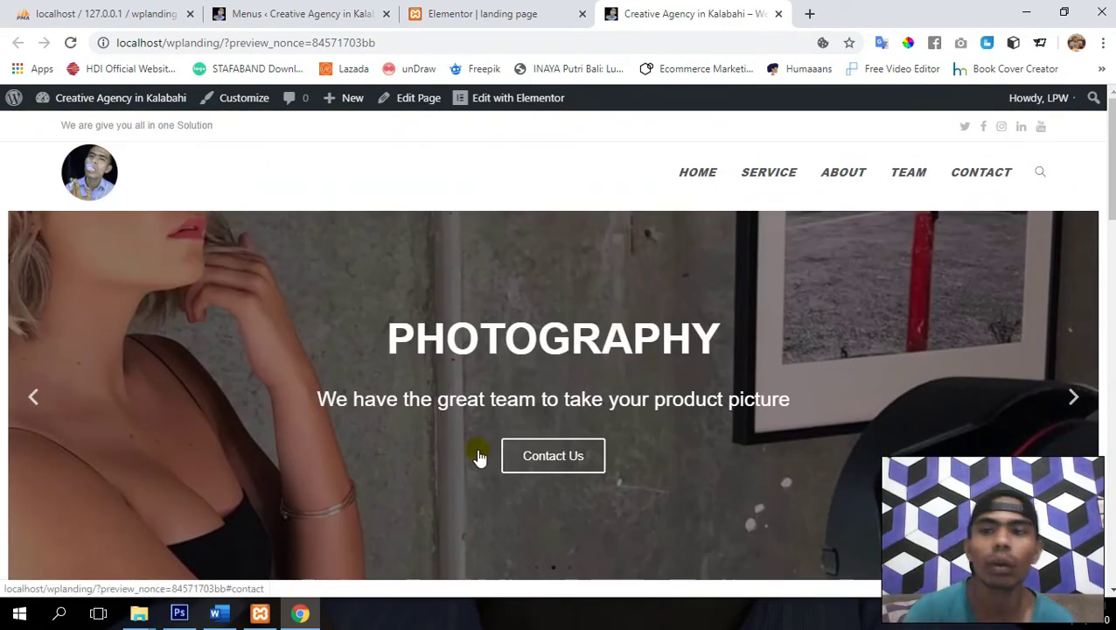
{"action": "left_click", "coordinate": [480, 456]}
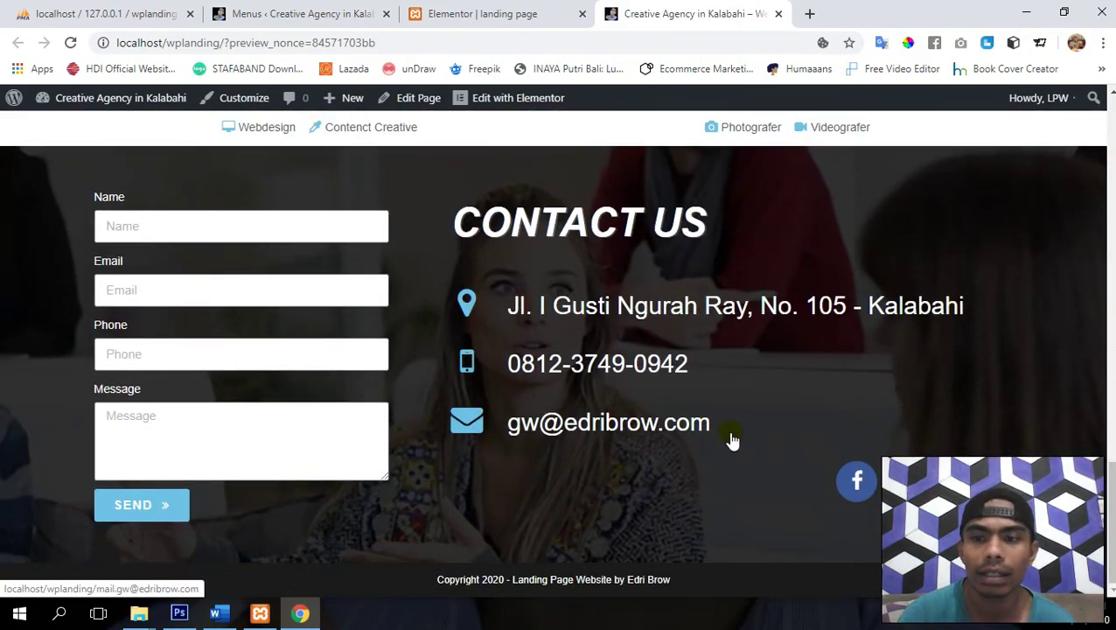
{"action": "scroll", "coordinate": [733, 439], "scroll_direction": "up", "scroll_amount": 15}
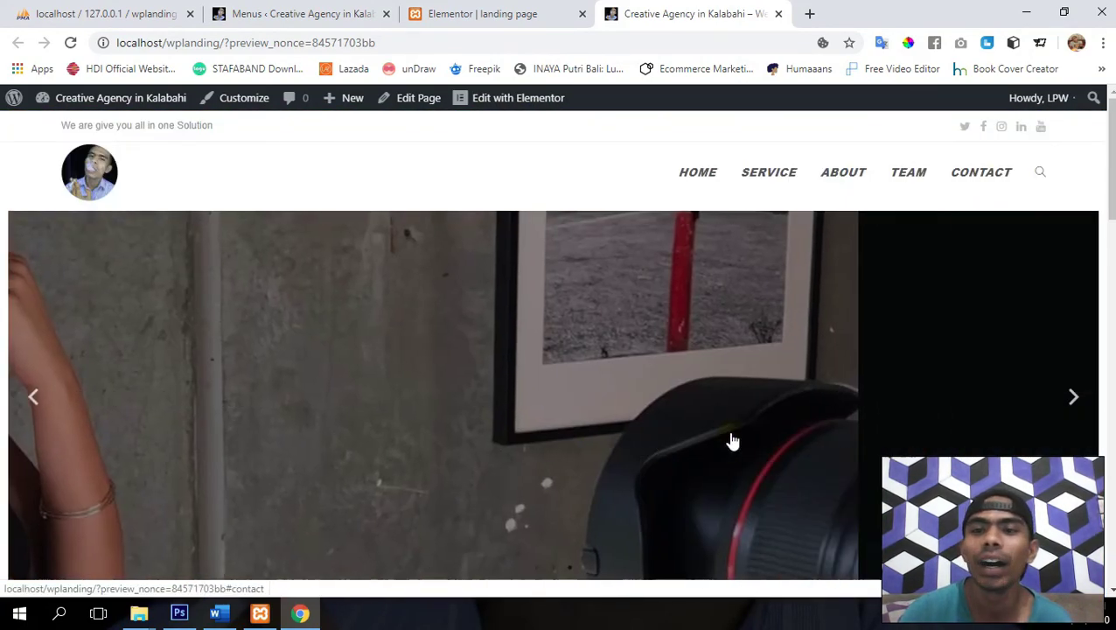
{"action": "left_click", "coordinate": [732, 437]}
{"action": "scroll", "coordinate": [730, 430], "scroll_direction": "up", "scroll_amount": 10}
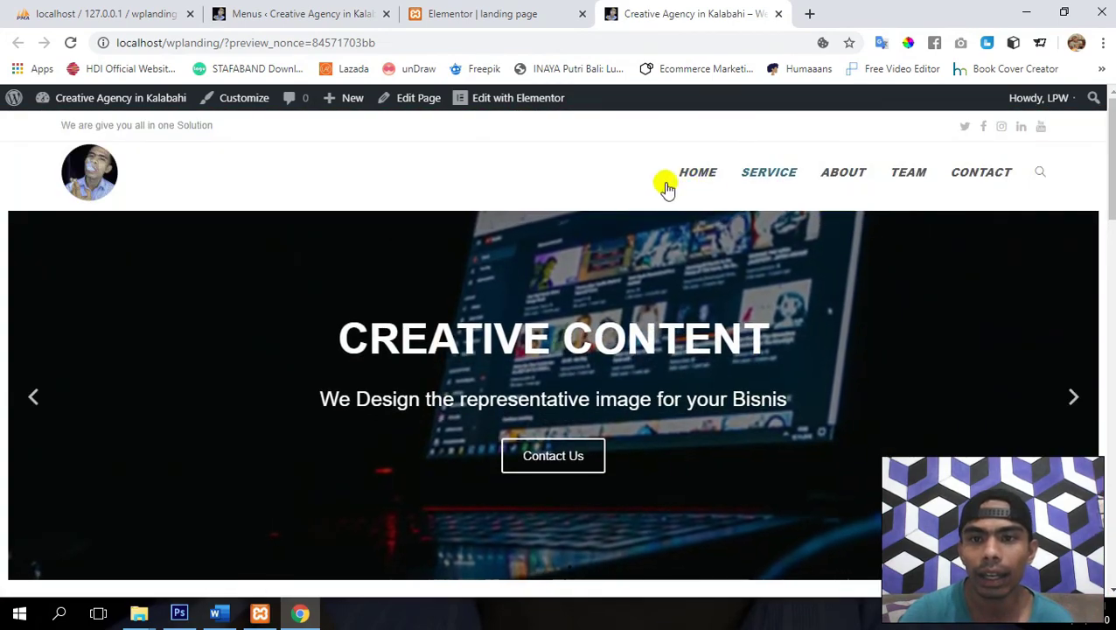
{"action": "left_click", "coordinate": [685, 418]}
{"action": "scroll", "coordinate": [685, 421], "scroll_direction": "up", "scroll_amount": 3}
{"action": "scroll", "coordinate": [685, 420], "scroll_direction": "down", "scroll_amount": 3}
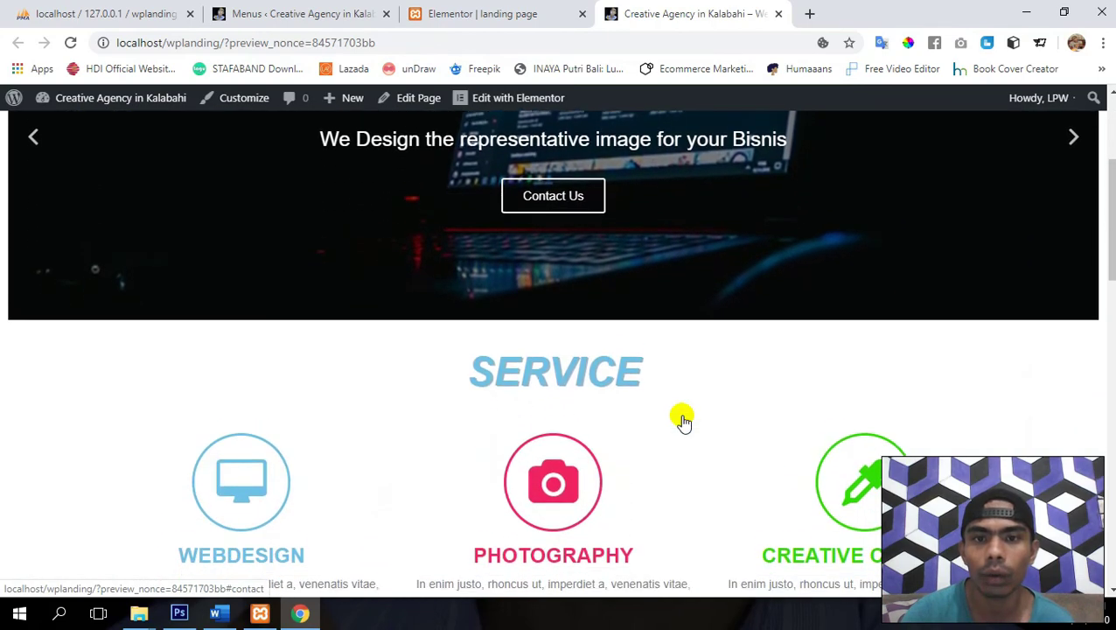
{"action": "scroll", "coordinate": [685, 421], "scroll_direction": "up", "scroll_amount": 1}
{"action": "scroll", "coordinate": [687, 416], "scroll_direction": "up", "scroll_amount": 2}
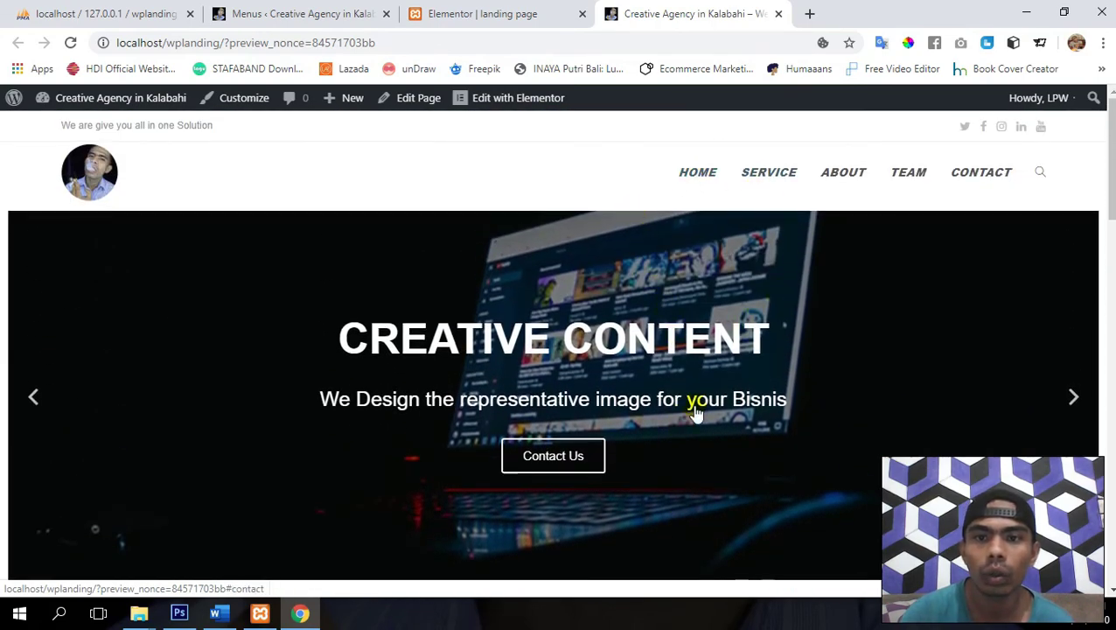
{"action": "scroll", "coordinate": [713, 358], "scroll_direction": "down", "scroll_amount": 5}
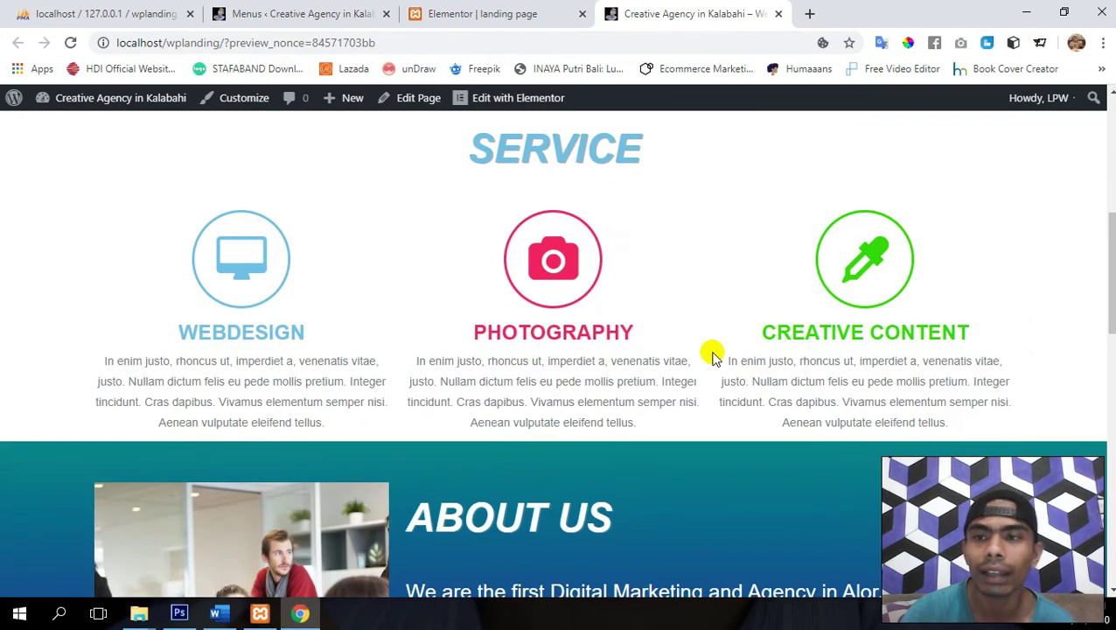
{"action": "scroll", "coordinate": [713, 358], "scroll_direction": "down", "scroll_amount": 2}
{"action": "scroll", "coordinate": [713, 359], "scroll_direction": "up", "scroll_amount": 8}
{"action": "scroll", "coordinate": [639, 371], "scroll_direction": "down", "scroll_amount": 5}
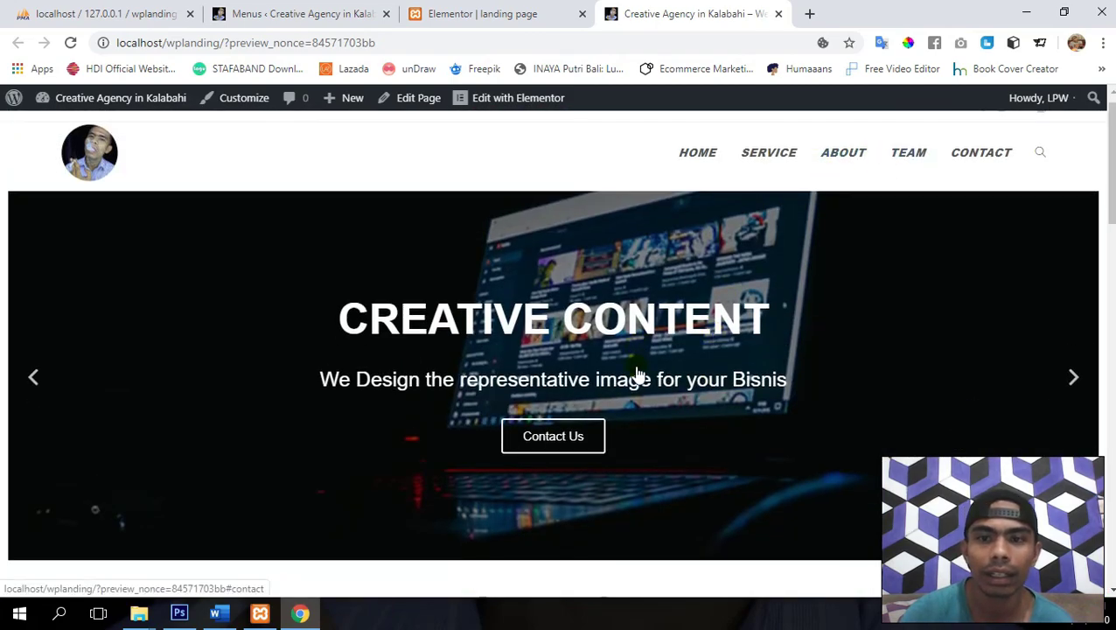
{"action": "scroll", "coordinate": [637, 373], "scroll_direction": "up", "scroll_amount": 5}
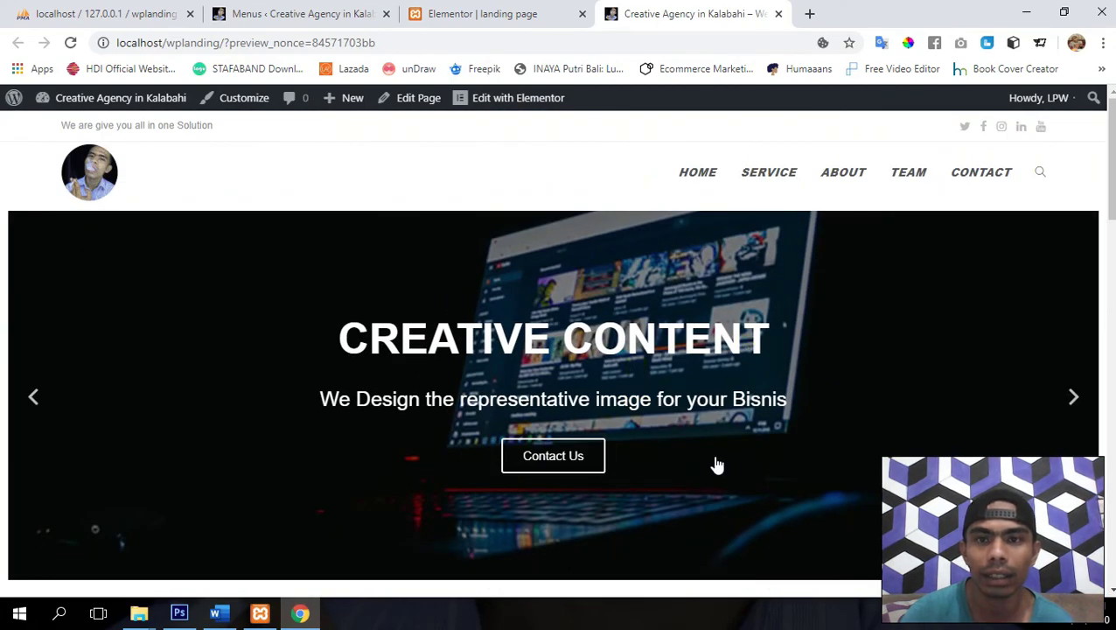
{"action": "scroll", "coordinate": [717, 463], "scroll_direction": "down", "scroll_amount": 20}
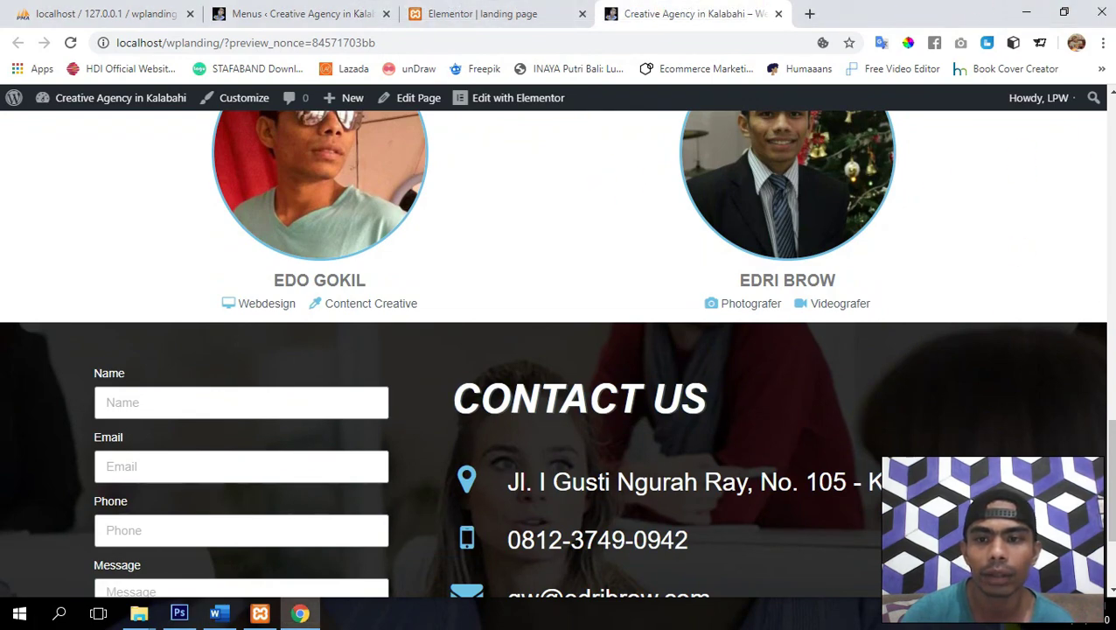
{"action": "left_click_drag", "start_coordinate": [1111, 520], "coordinate": [1111, 105]}
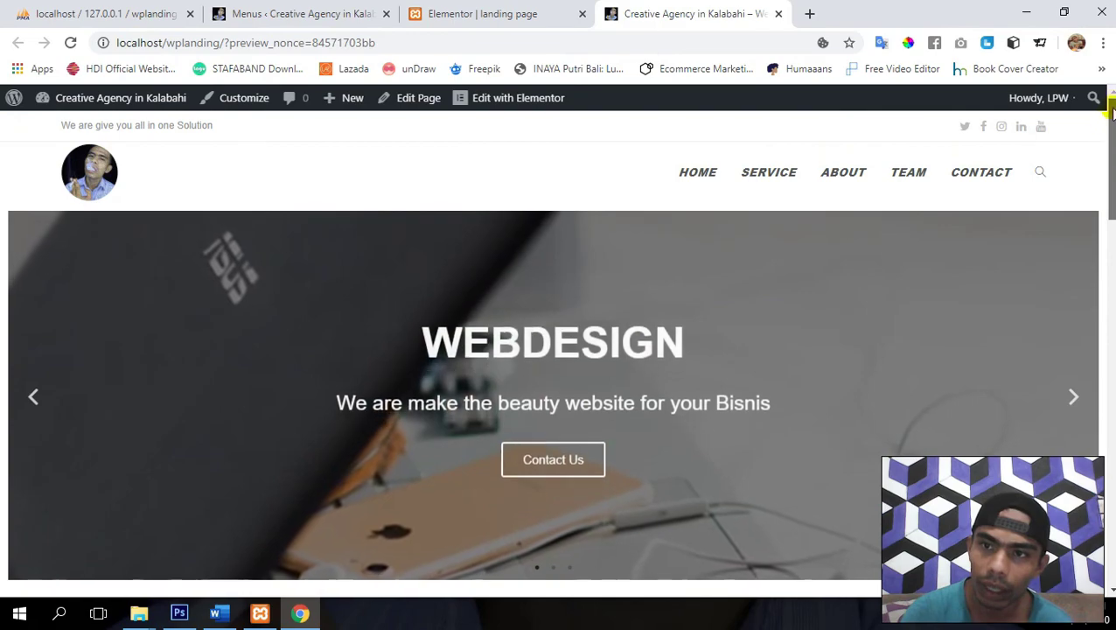
{"action": "left_click", "coordinate": [971, 177]}
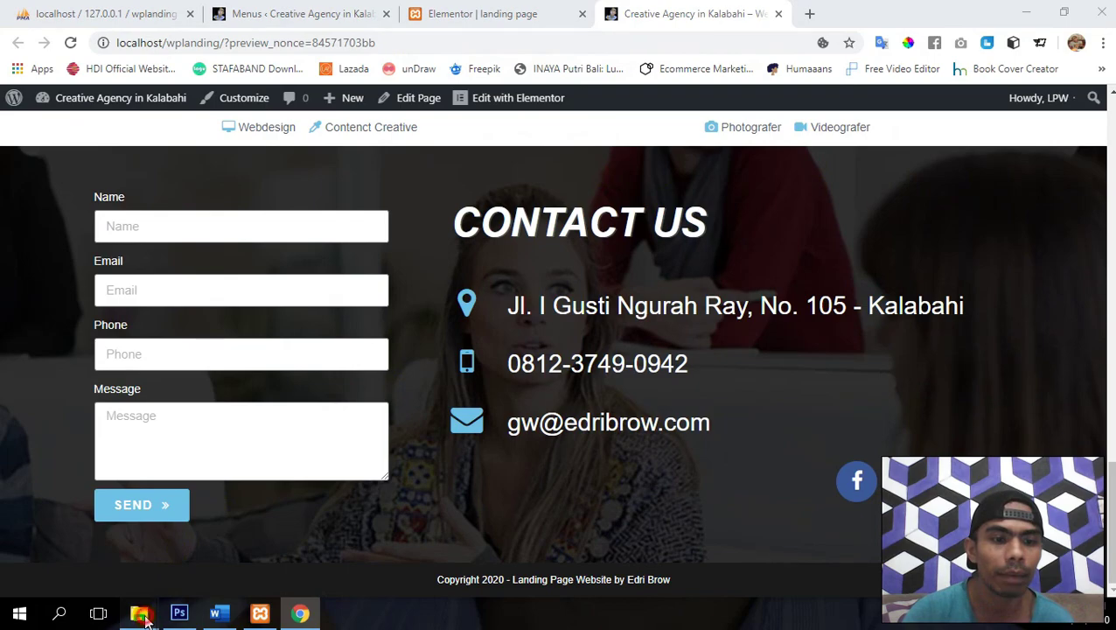
{"action": "mouse_move", "coordinate": [140, 615]}
{"action": "mouse_move", "coordinate": [113, 573]}
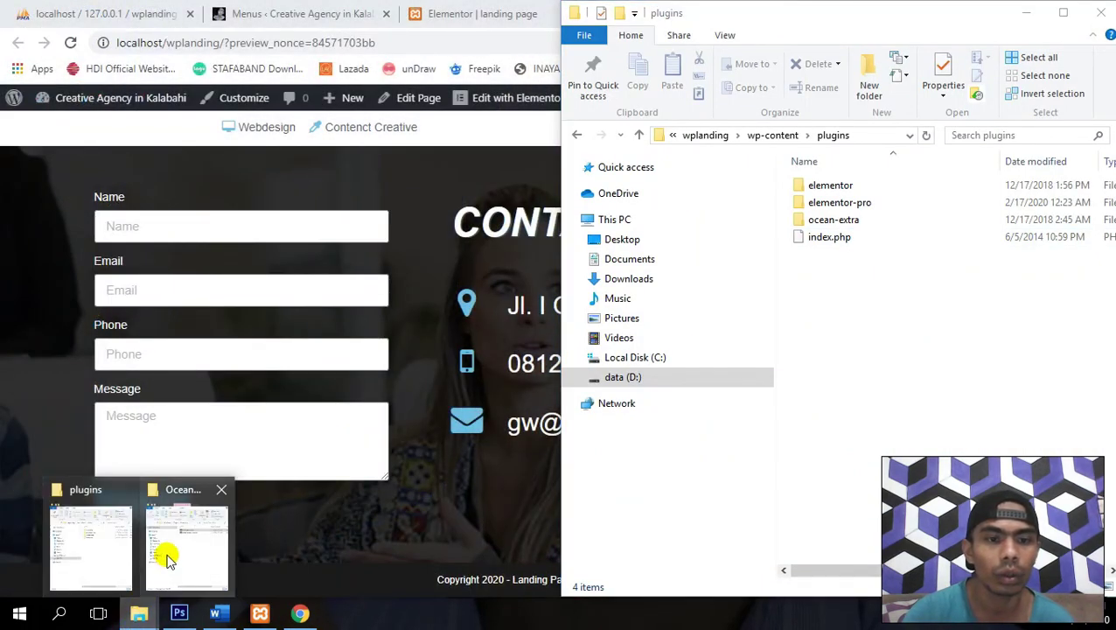
- Copy sticky-header-oceanwp.zip into wplanding's plugins folder, extract it there and delete the zip
{"action": "left_click", "coordinate": [169, 557]}
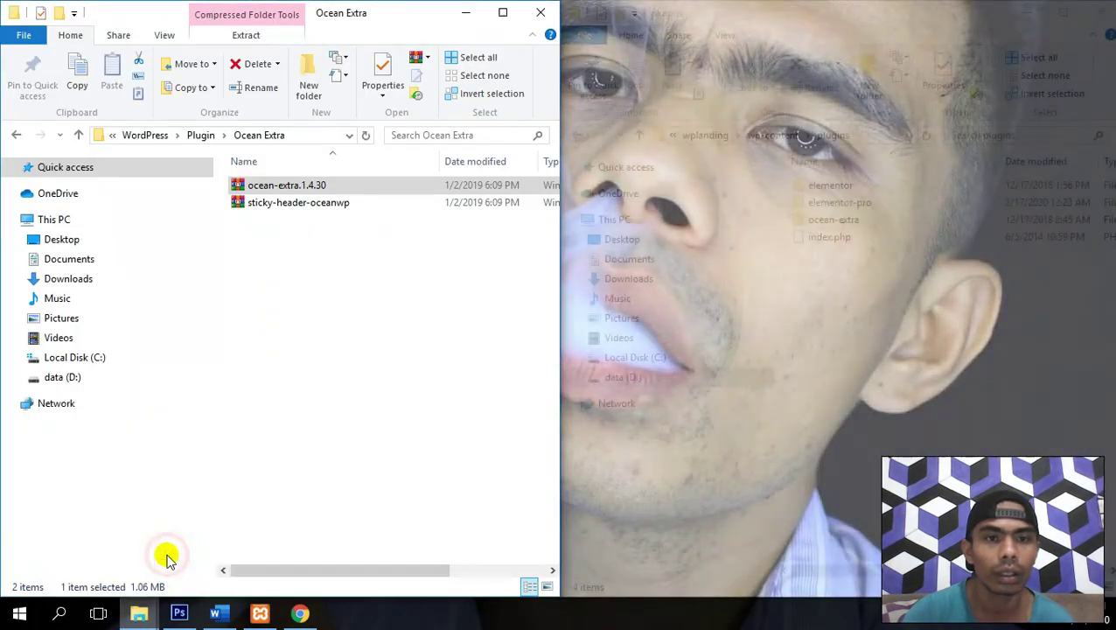
{"action": "left_click", "coordinate": [292, 210]}
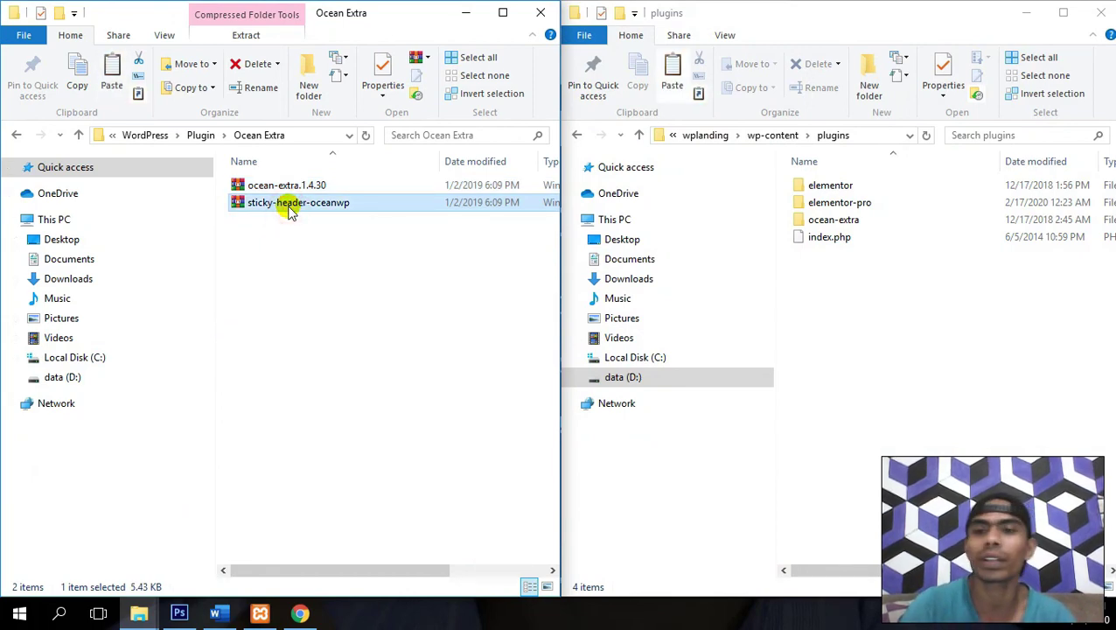
{"action": "left_click", "coordinate": [974, 295]}
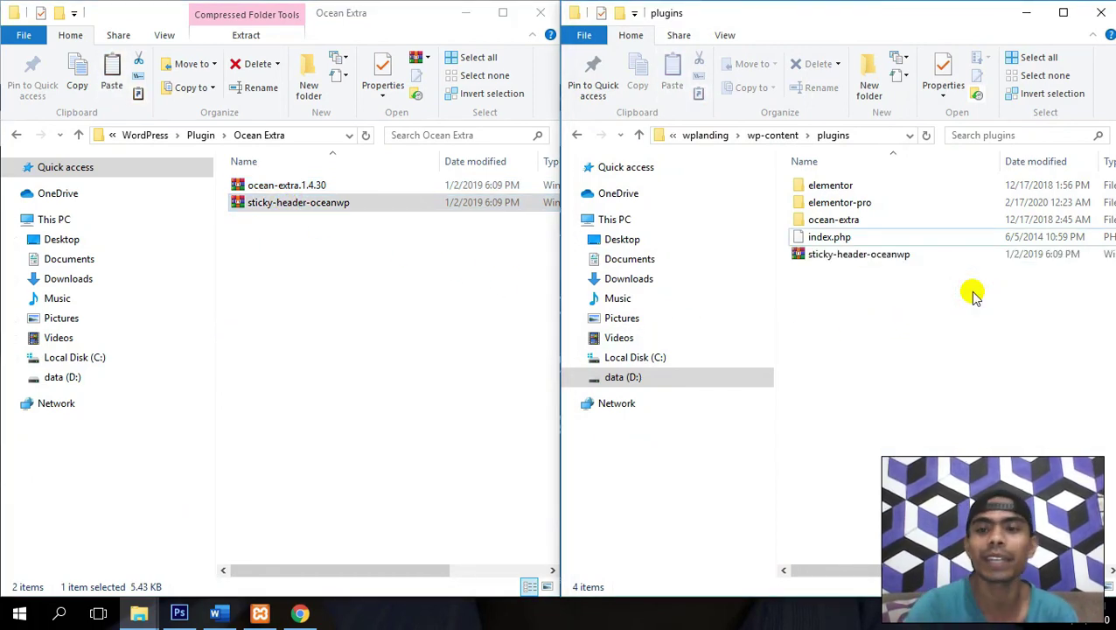
{"action": "key", "text": "shift+F10"}
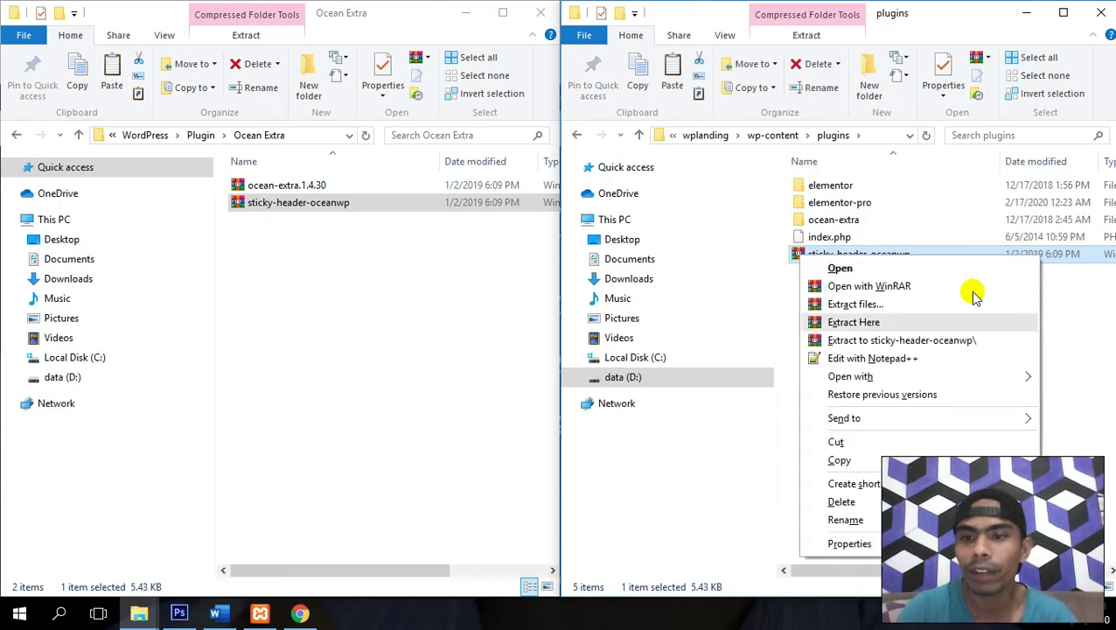
{"action": "left_click", "coordinate": [974, 295]}
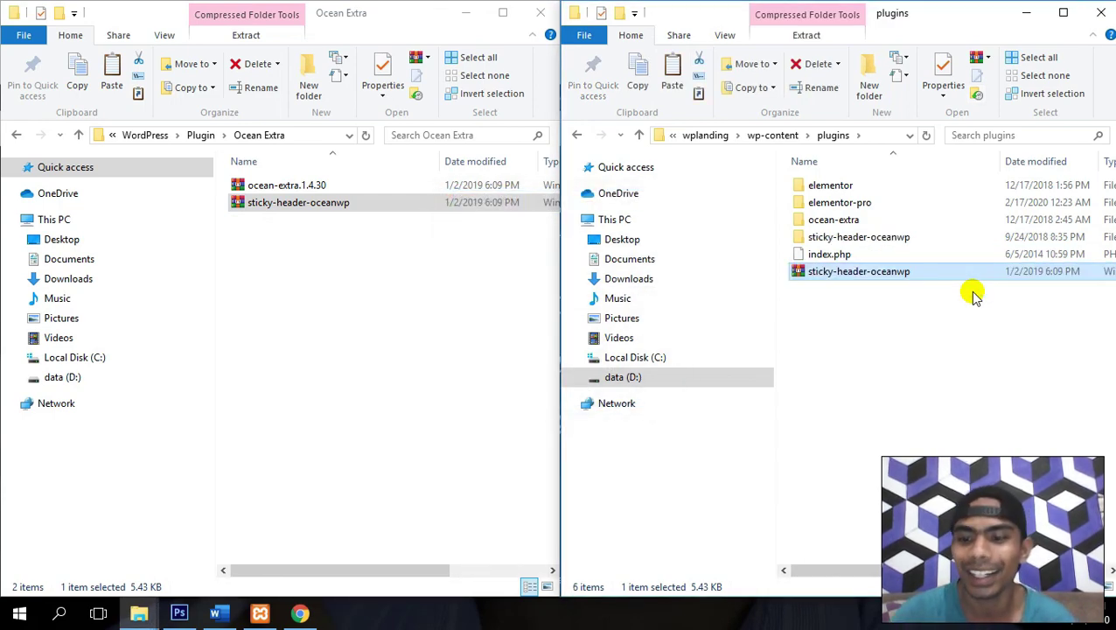
{"action": "key", "text": "Delete"}
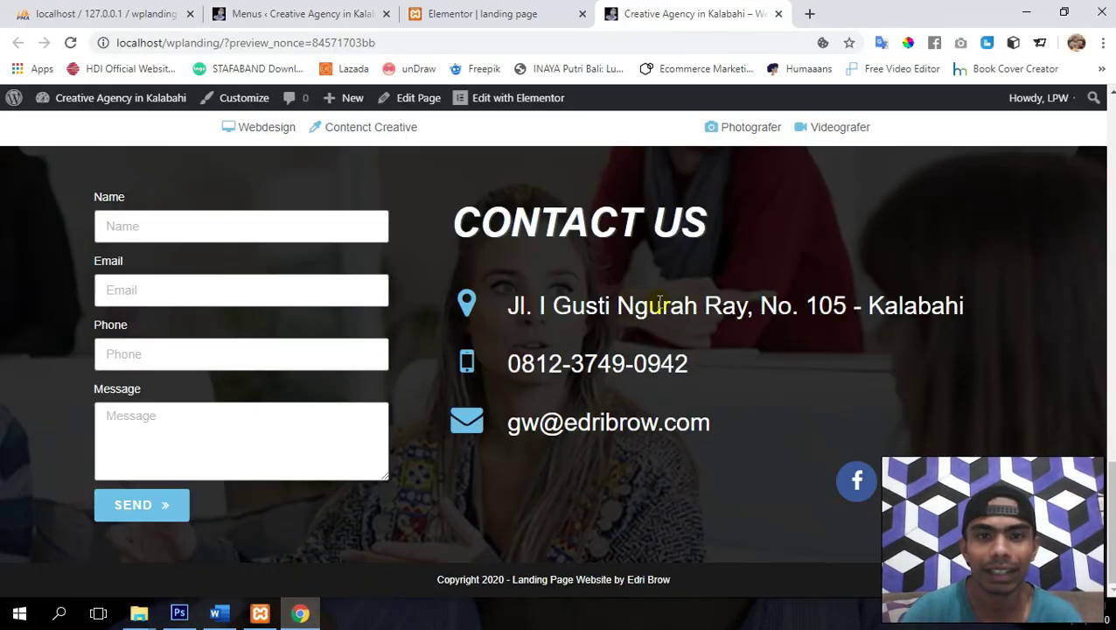
{"action": "scroll", "coordinate": [658, 300], "scroll_direction": "up", "scroll_amount": 20}
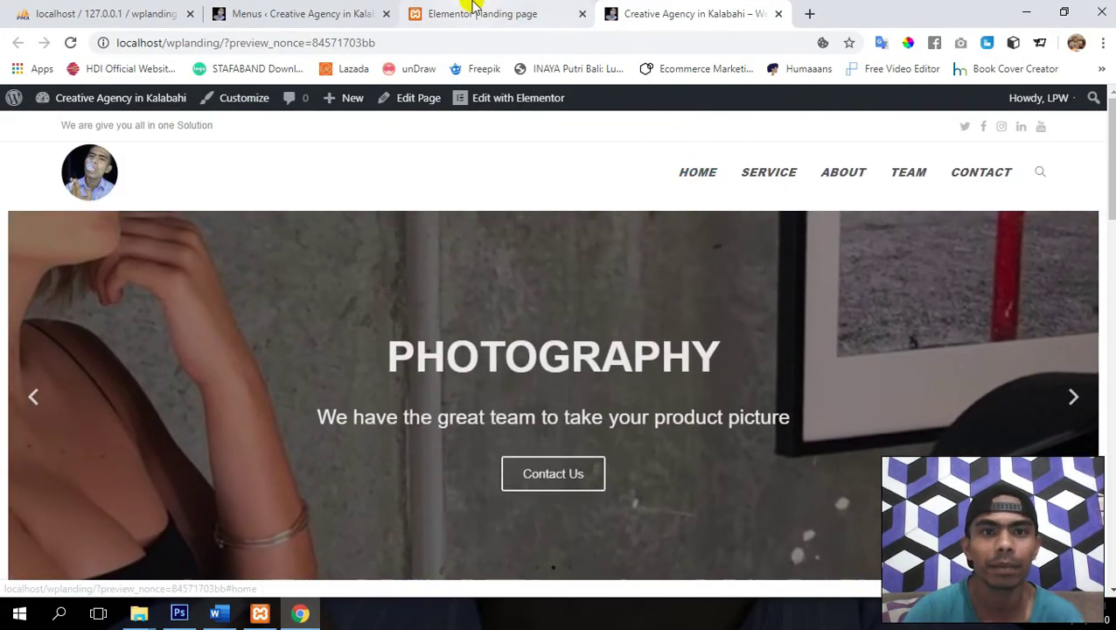
- Leave the Elementor editor and view the published landing page
{"action": "left_click", "coordinate": [468, 11]}
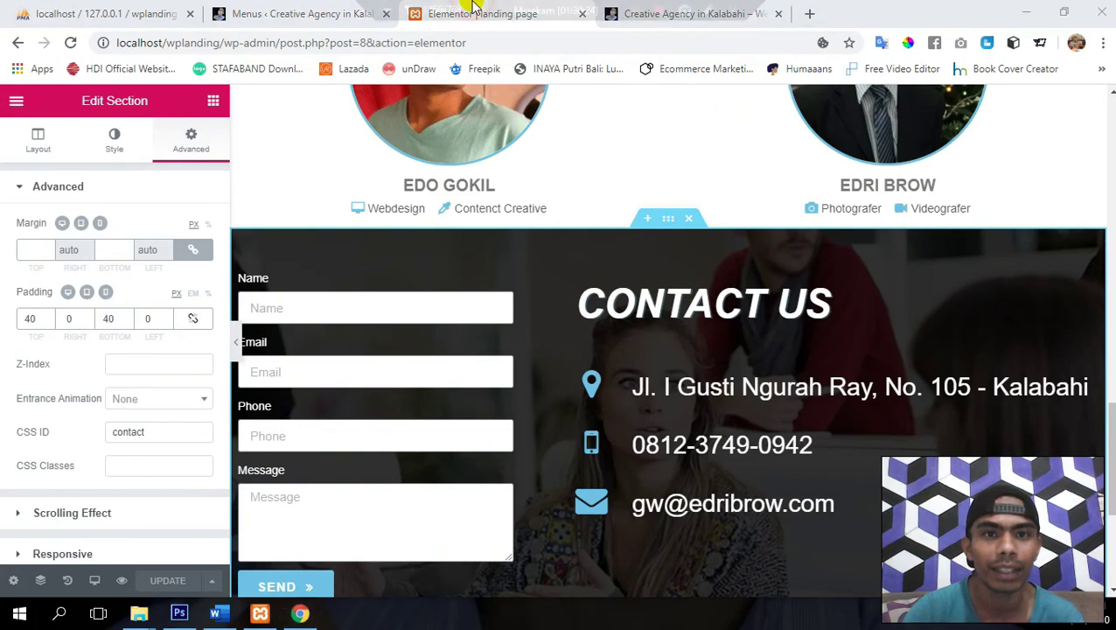
{"action": "left_click", "coordinate": [16, 103]}
{"action": "left_click", "coordinate": [81, 495]}
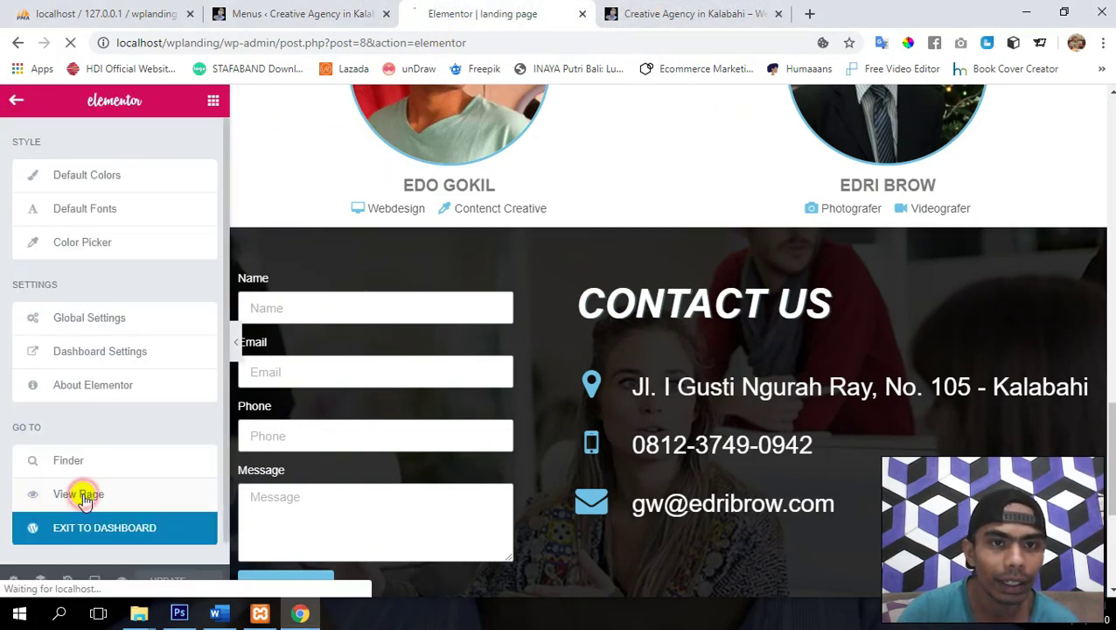
- Activate the Sticky Header OceanWP plugin in Installed Plugins and return to the homepage tab
{"action": "left_click", "coordinate": [276, 7]}
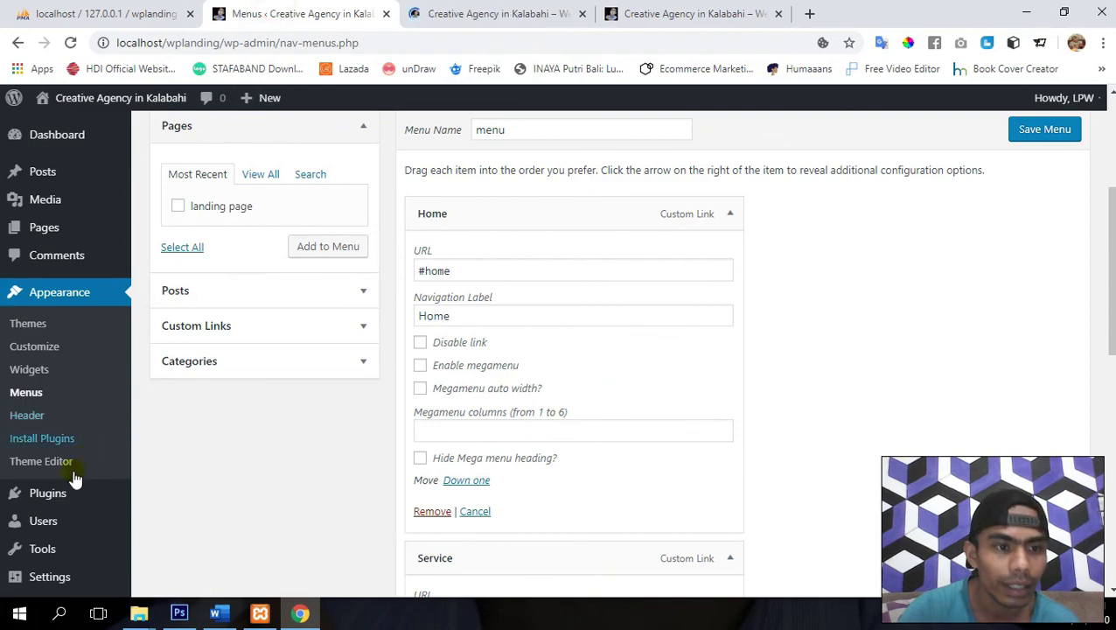
{"action": "mouse_move", "coordinate": [61, 505]}
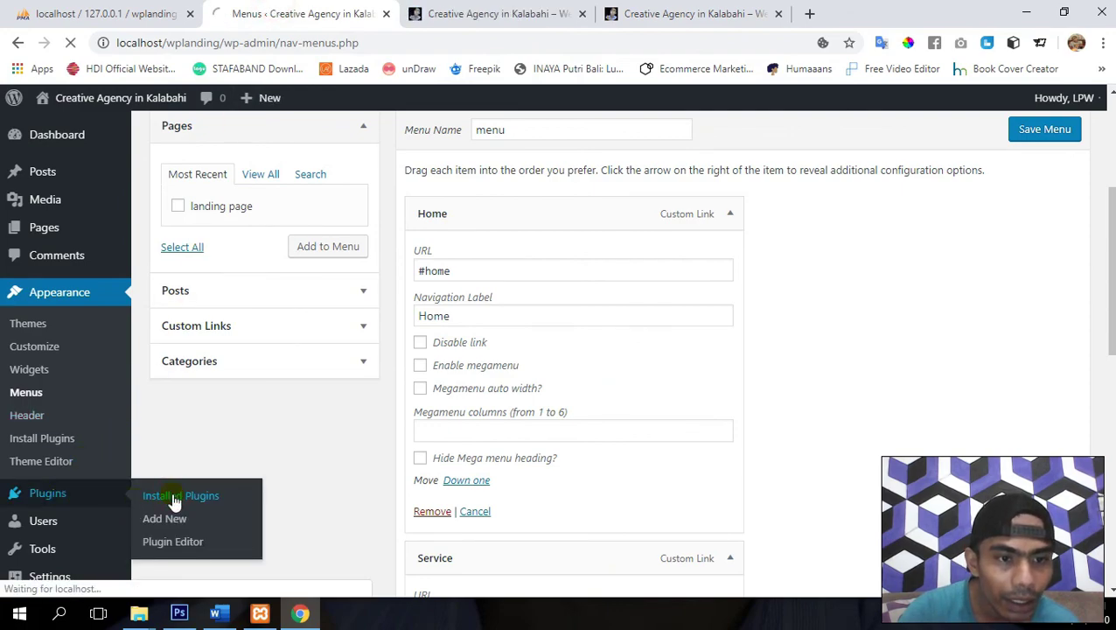
{"action": "scroll", "coordinate": [408, 404], "scroll_direction": "down", "scroll_amount": 2}
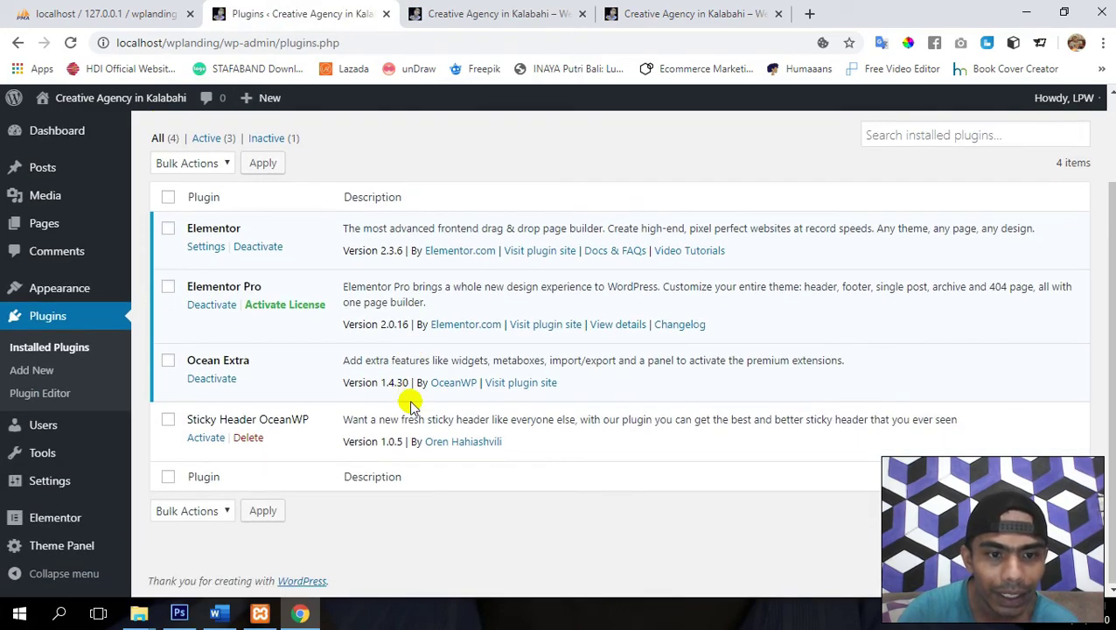
{"action": "left_click", "coordinate": [198, 438]}
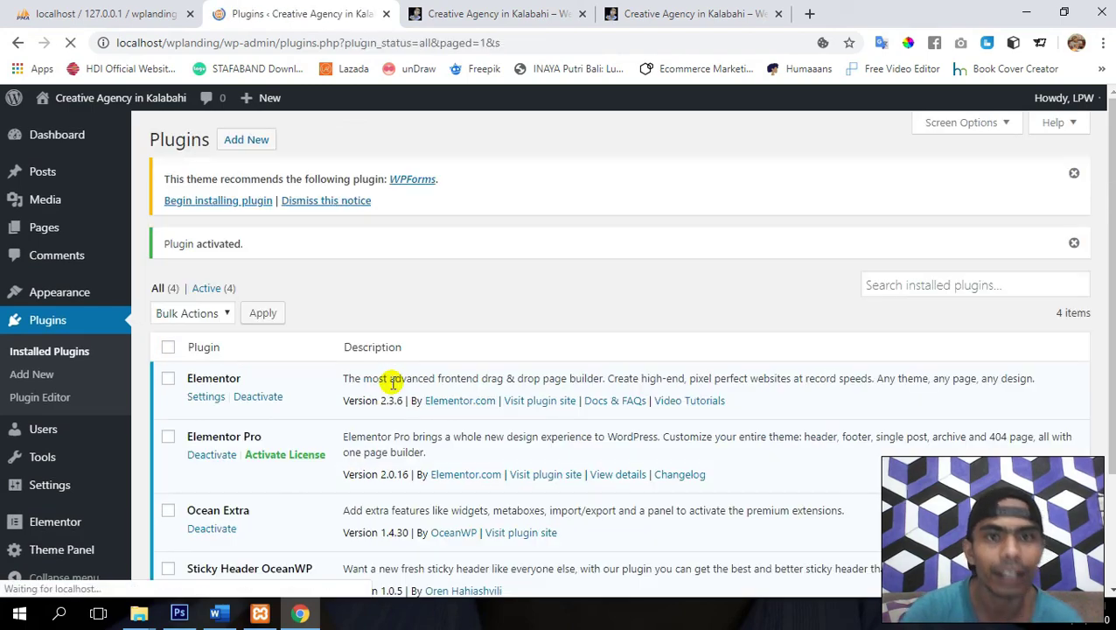
{"action": "left_click", "coordinate": [499, 13]}
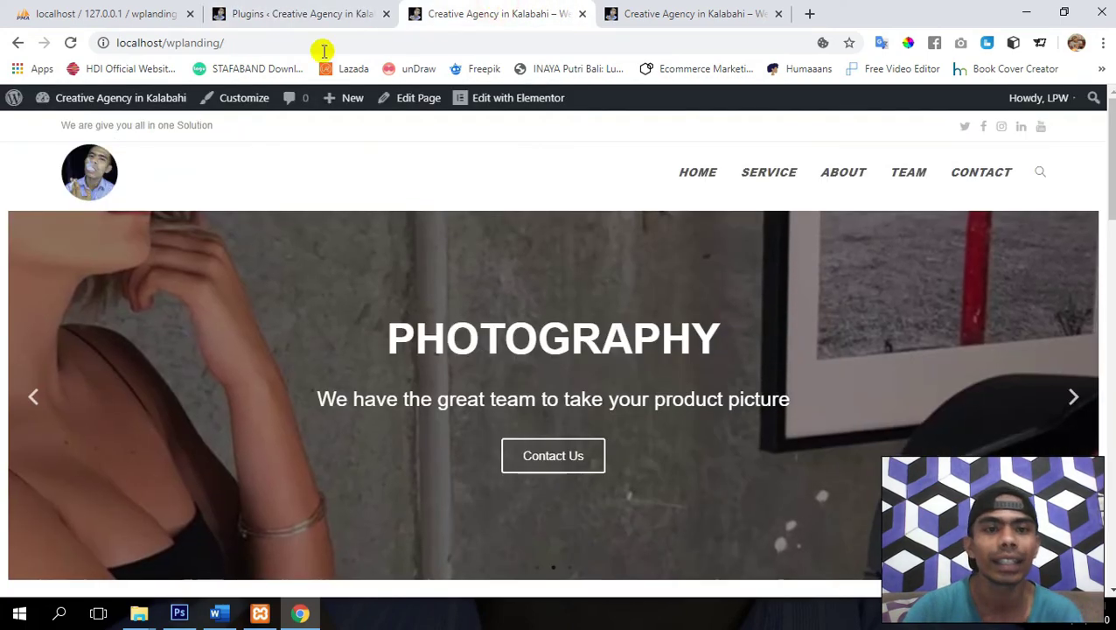
- Reload the homepage so the sticky header loads, and close the duplicate site tab
{"action": "left_click", "coordinate": [73, 46]}
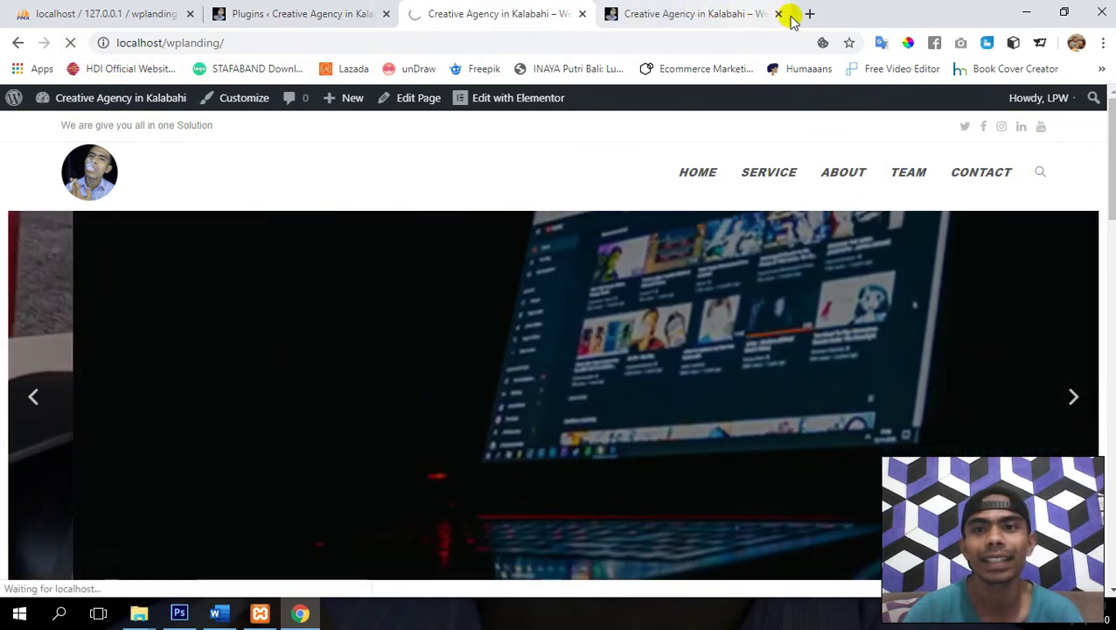
{"action": "left_click", "coordinate": [779, 14]}
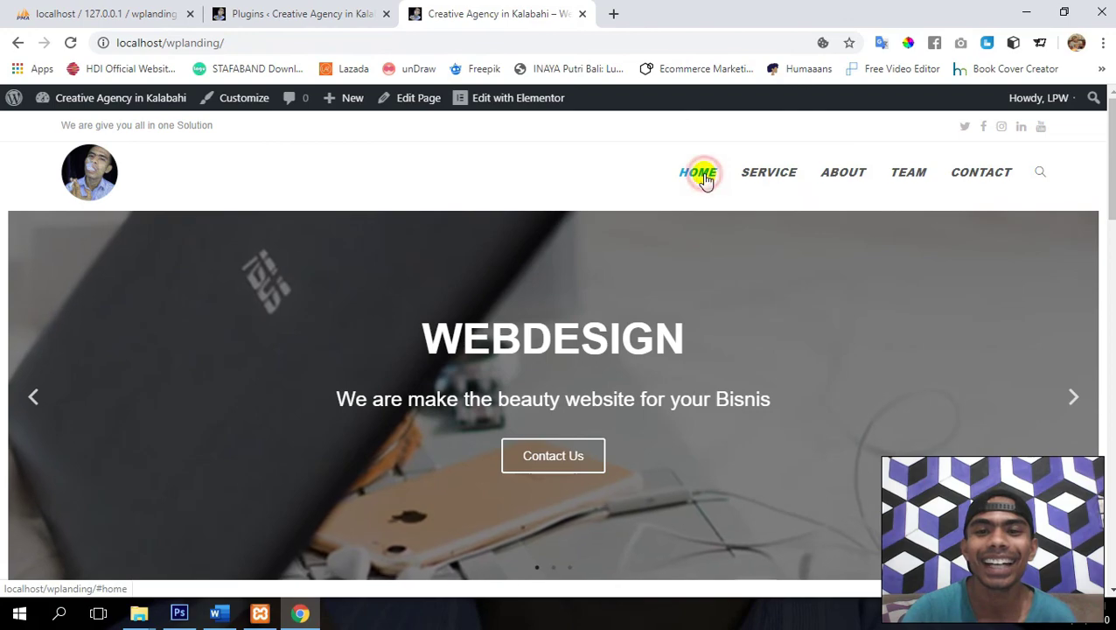
{"action": "scroll", "coordinate": [702, 180], "scroll_direction": "down", "scroll_amount": 1}
- Test the SERVICE, ABOUT, TEAM and CONTACT links under the fixed header, then narrow the window
{"action": "left_click", "coordinate": [756, 143]}
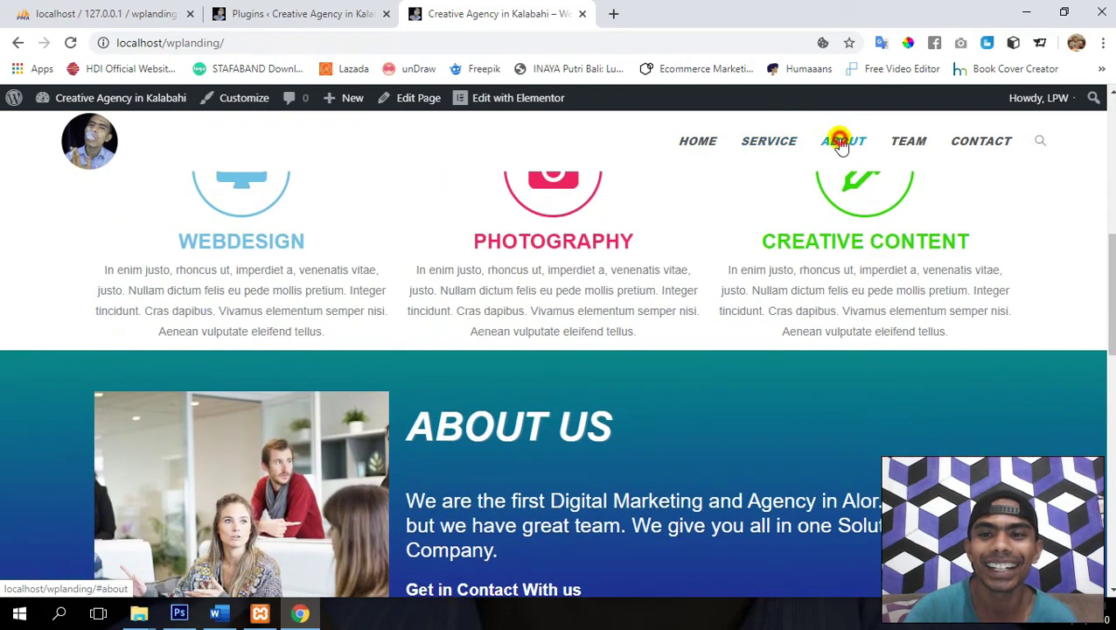
{"action": "left_click", "coordinate": [841, 142]}
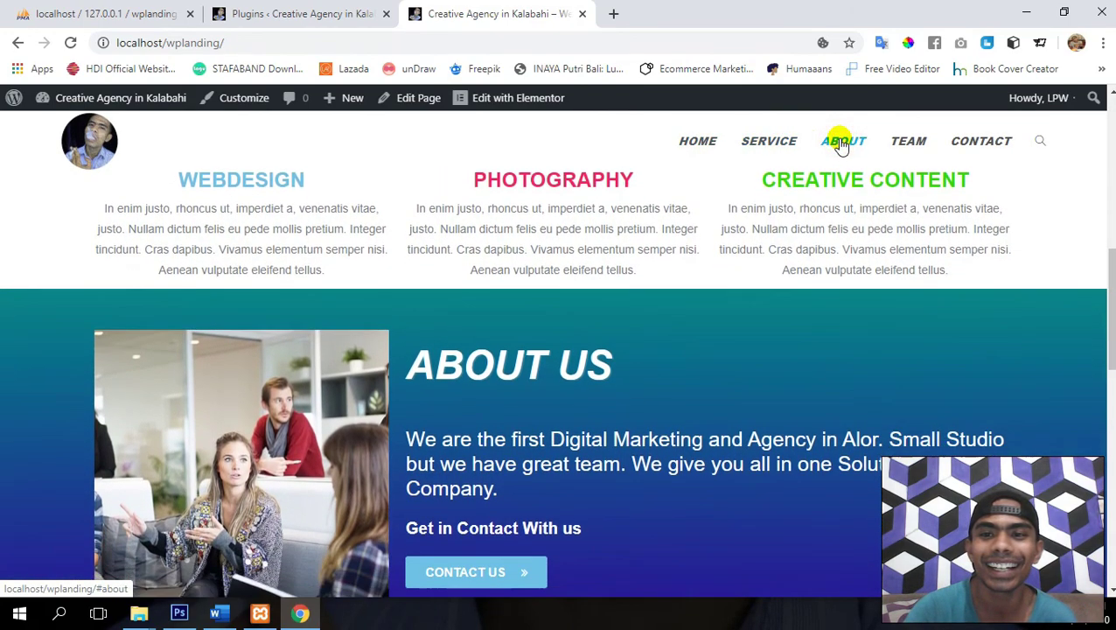
{"action": "left_click", "coordinate": [909, 143]}
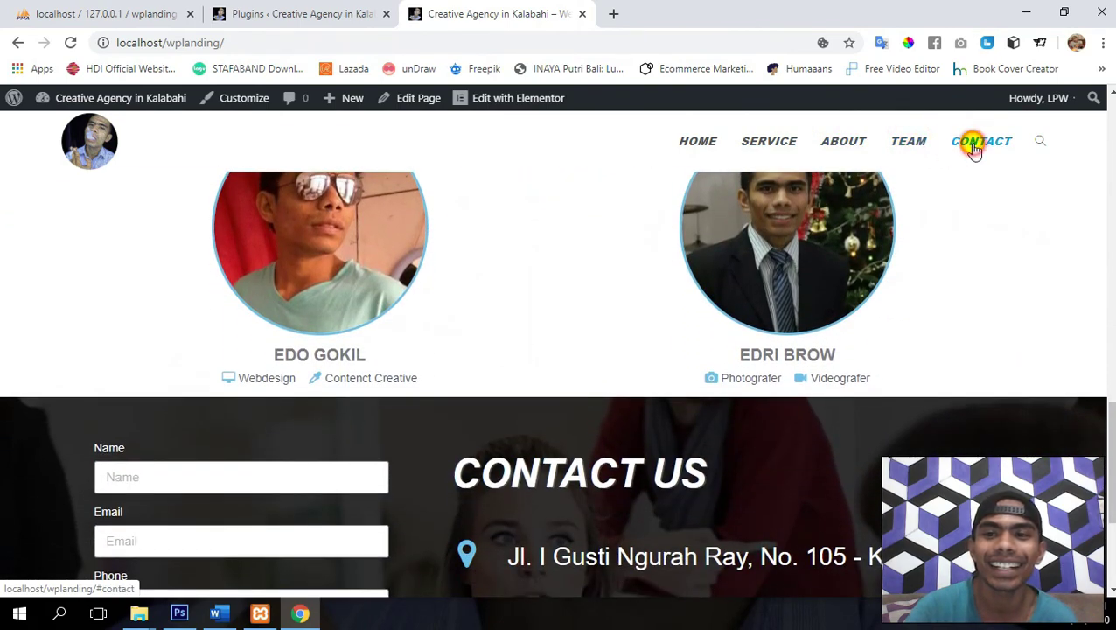
{"action": "left_click", "coordinate": [974, 147]}
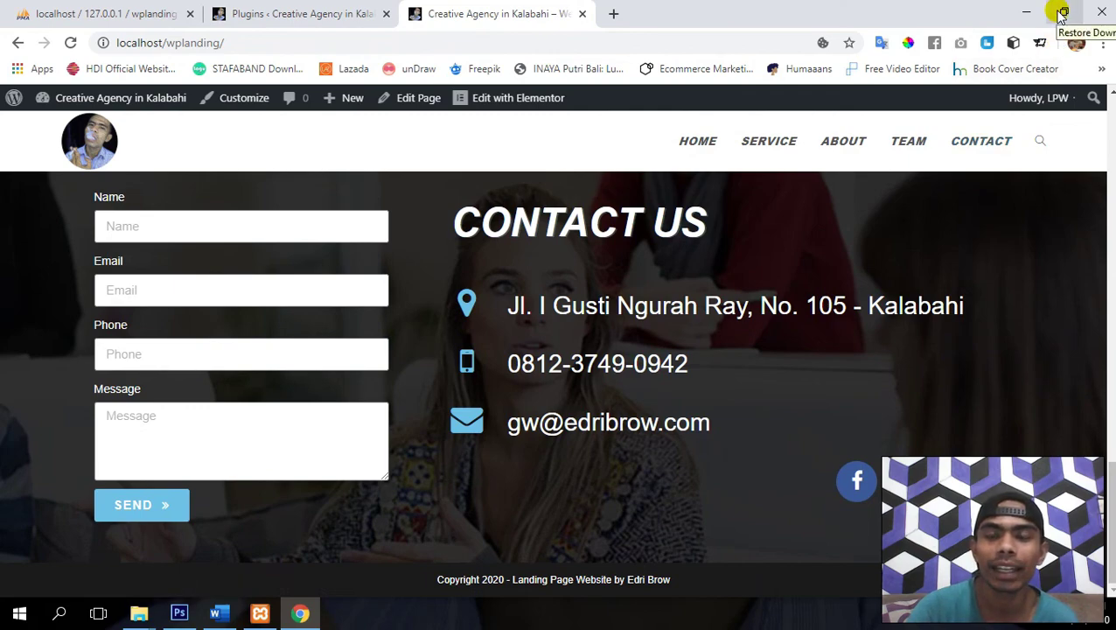
{"action": "left_click", "coordinate": [1062, 15]}
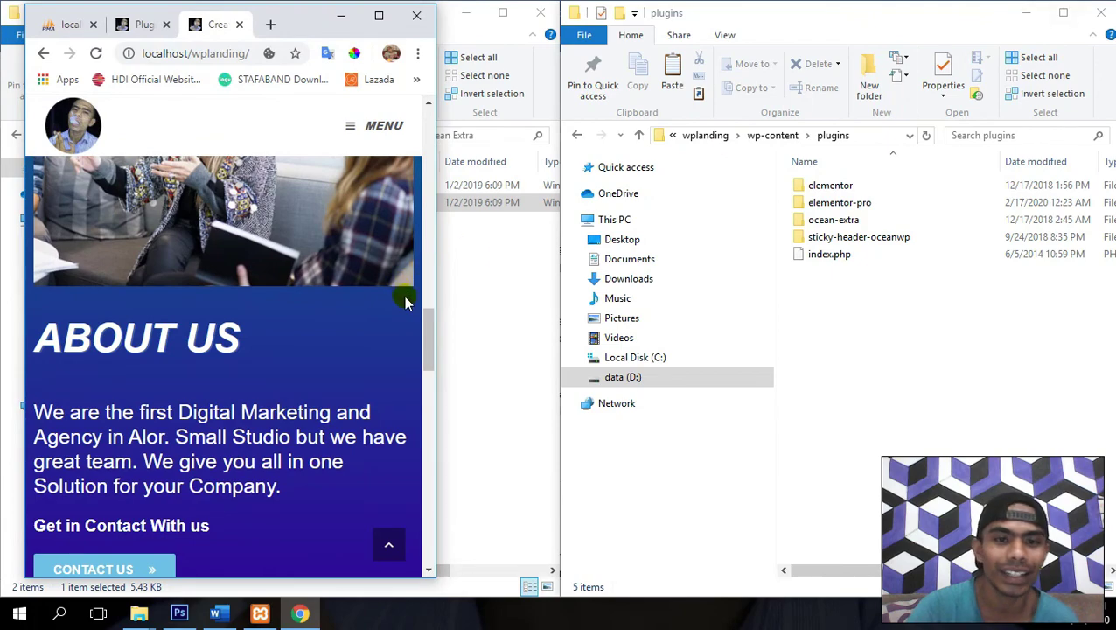
- In the narrow layout, use the mobile MENU to jump to the Service section
{"action": "left_click_drag", "start_coordinate": [427, 340], "coordinate": [436, 139]}
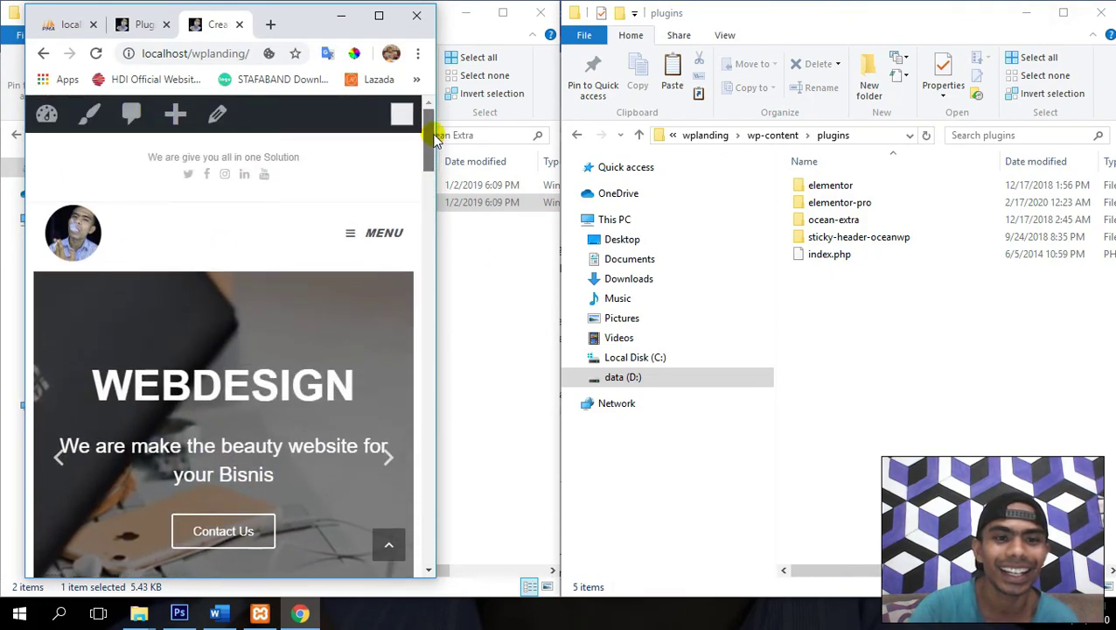
{"action": "left_click", "coordinate": [382, 235]}
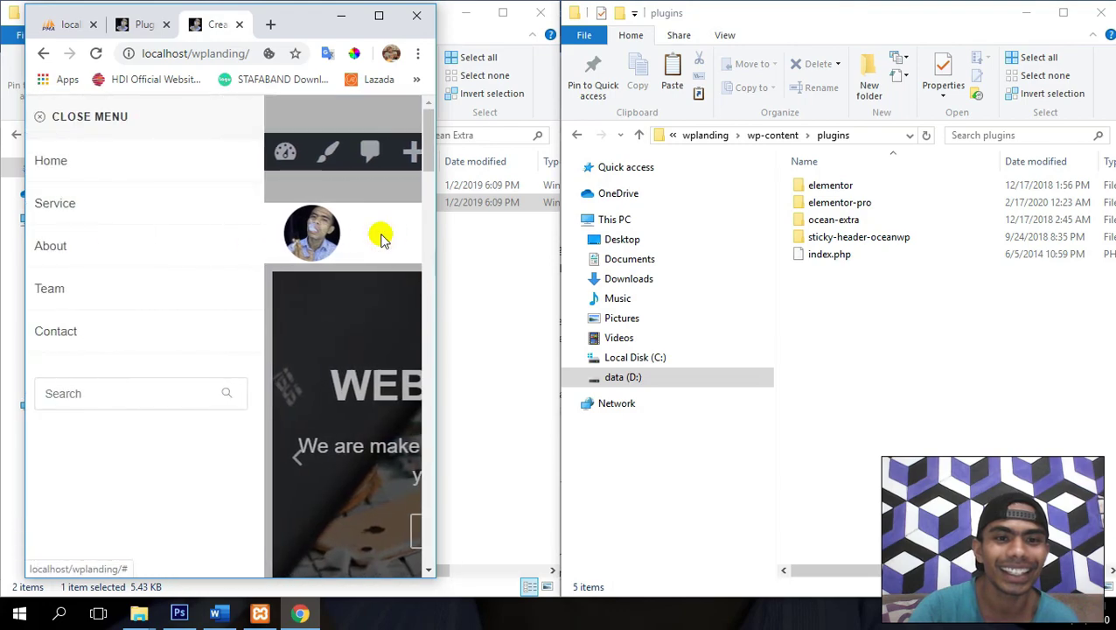
{"action": "left_click", "coordinate": [147, 200]}
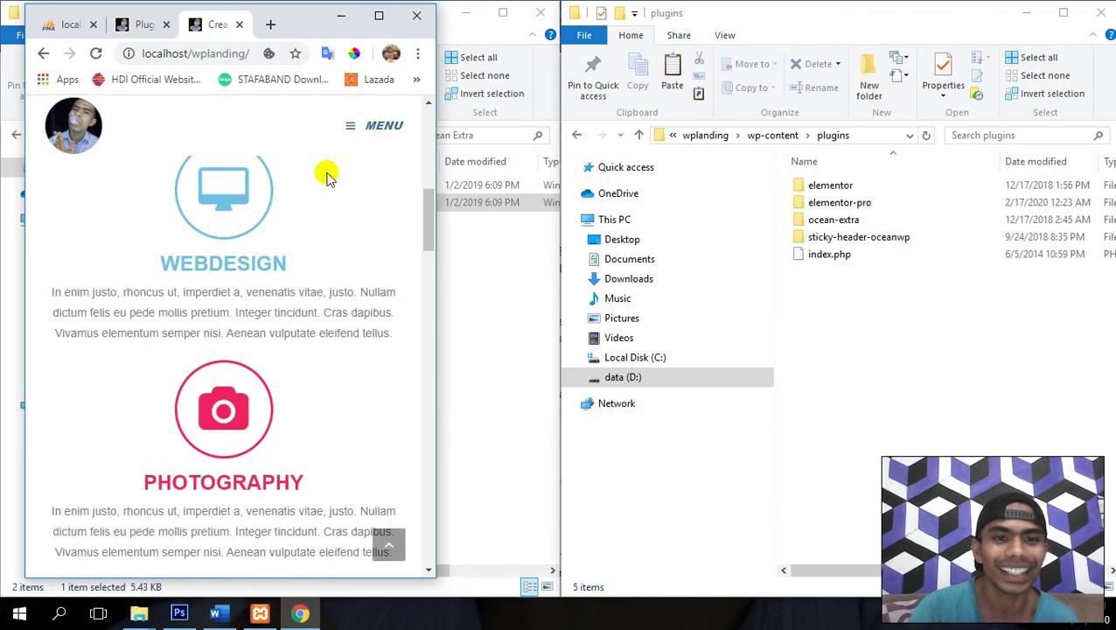
- Scroll through every section to confirm the header stays fixed, then maximize Chrome
{"action": "scroll", "coordinate": [308, 273], "scroll_direction": "down", "scroll_amount": 10}
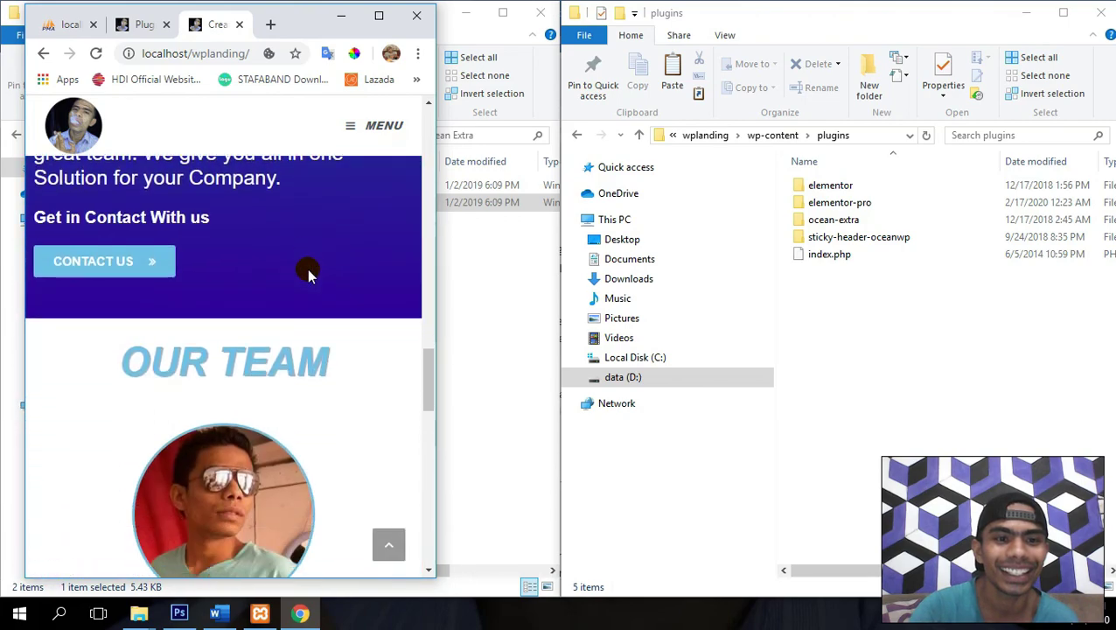
{"action": "scroll", "coordinate": [308, 273], "scroll_direction": "up", "scroll_amount": 8}
{"action": "scroll", "coordinate": [306, 274], "scroll_direction": "down", "scroll_amount": 5}
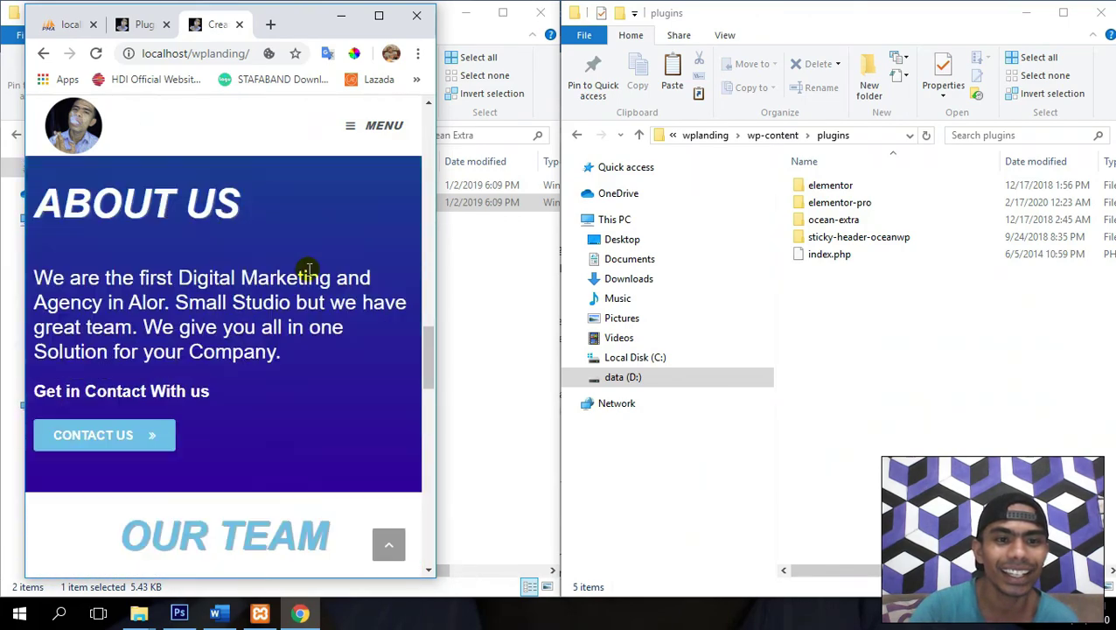
{"action": "scroll", "coordinate": [308, 271], "scroll_direction": "down", "scroll_amount": 10}
{"action": "scroll", "coordinate": [308, 271], "scroll_direction": "up", "scroll_amount": 3}
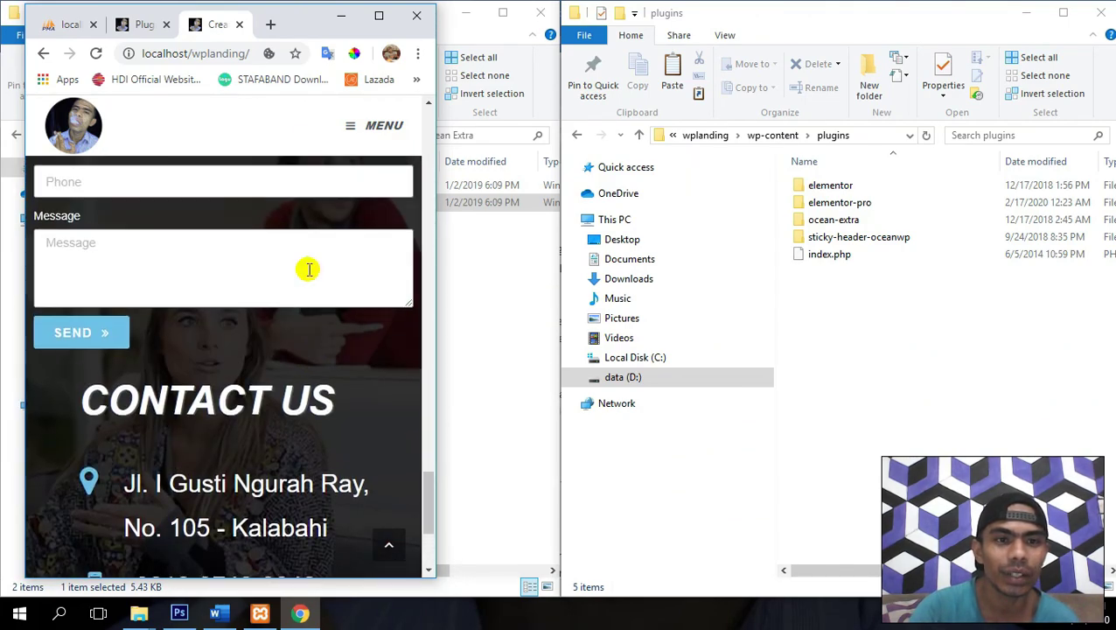
{"action": "scroll", "coordinate": [306, 267], "scroll_direction": "down", "scroll_amount": 3}
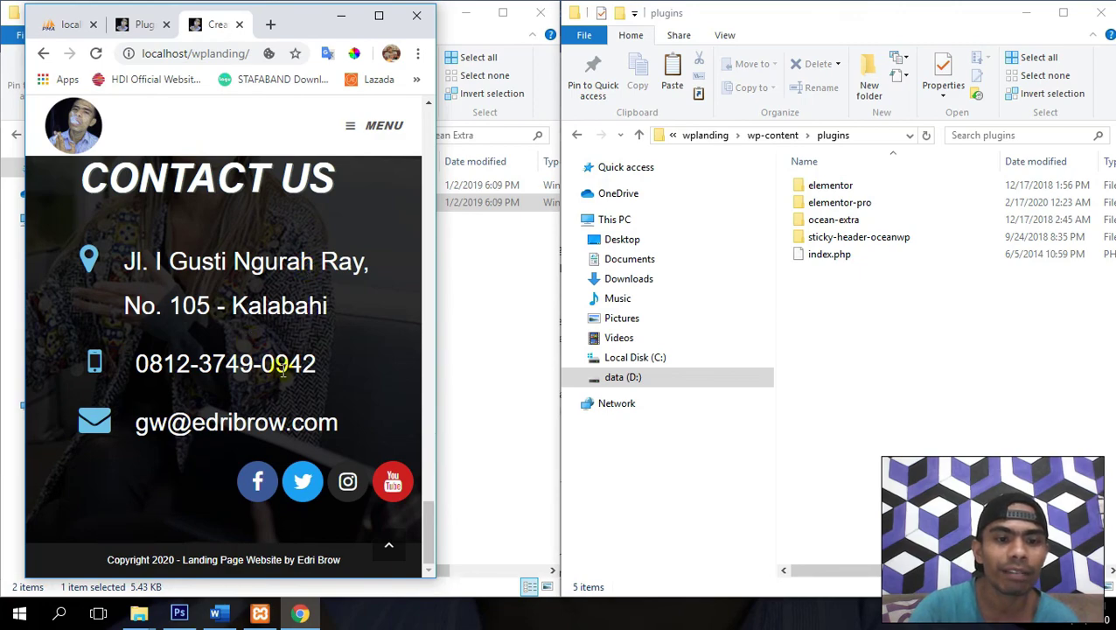
{"action": "scroll", "coordinate": [282, 372], "scroll_direction": "down", "scroll_amount": 2}
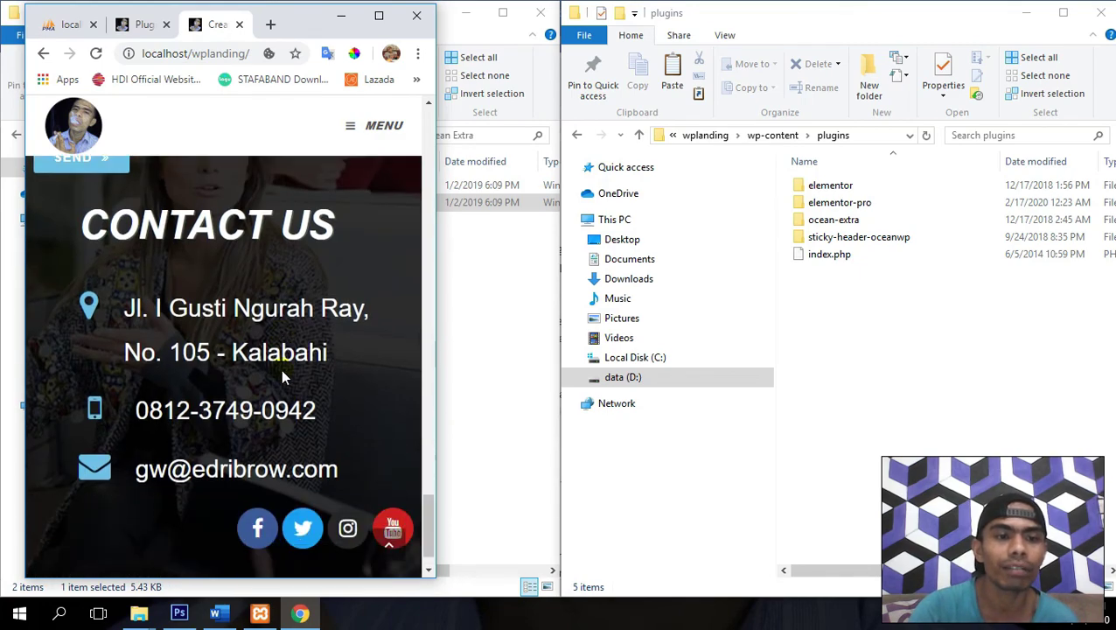
{"action": "scroll", "coordinate": [282, 372], "scroll_direction": "up", "scroll_amount": 10}
{"action": "scroll", "coordinate": [282, 371], "scroll_direction": "up", "scroll_amount": 15}
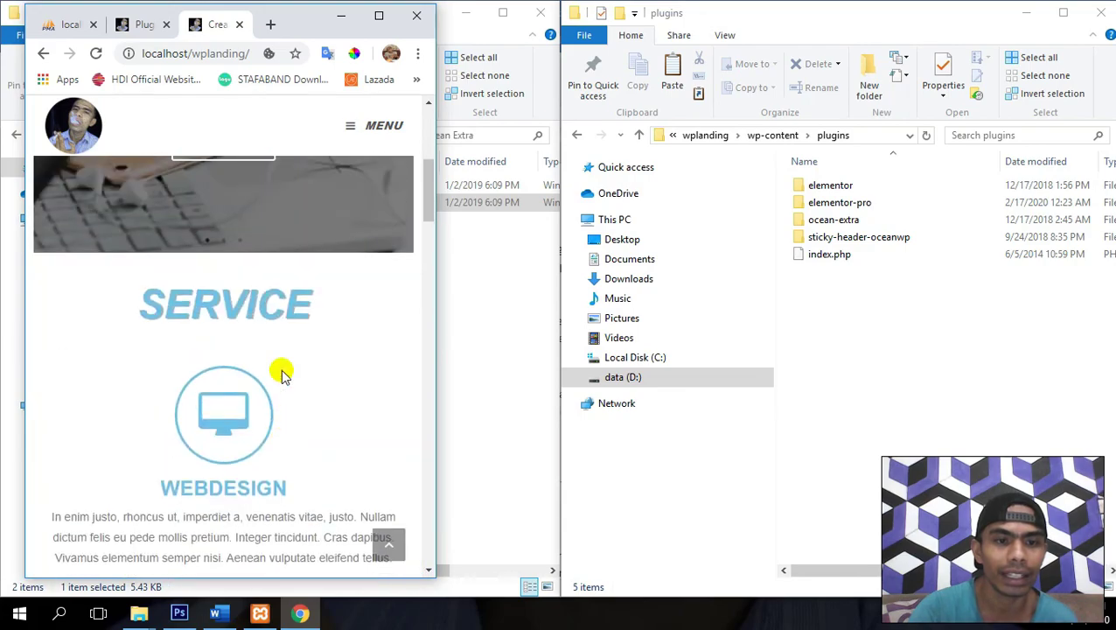
{"action": "scroll", "coordinate": [282, 372], "scroll_direction": "down", "scroll_amount": 8}
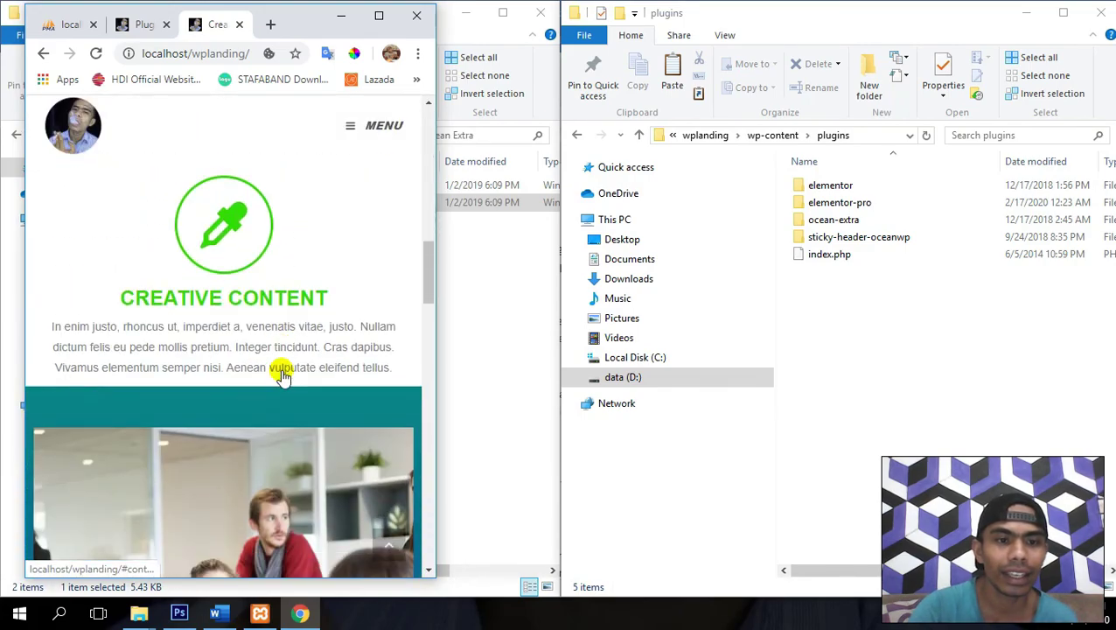
{"action": "scroll", "coordinate": [282, 372], "scroll_direction": "up", "scroll_amount": 6}
{"action": "scroll", "coordinate": [282, 372], "scroll_direction": "down", "scroll_amount": 2}
{"action": "scroll", "coordinate": [281, 372], "scroll_direction": "down", "scroll_amount": 15}
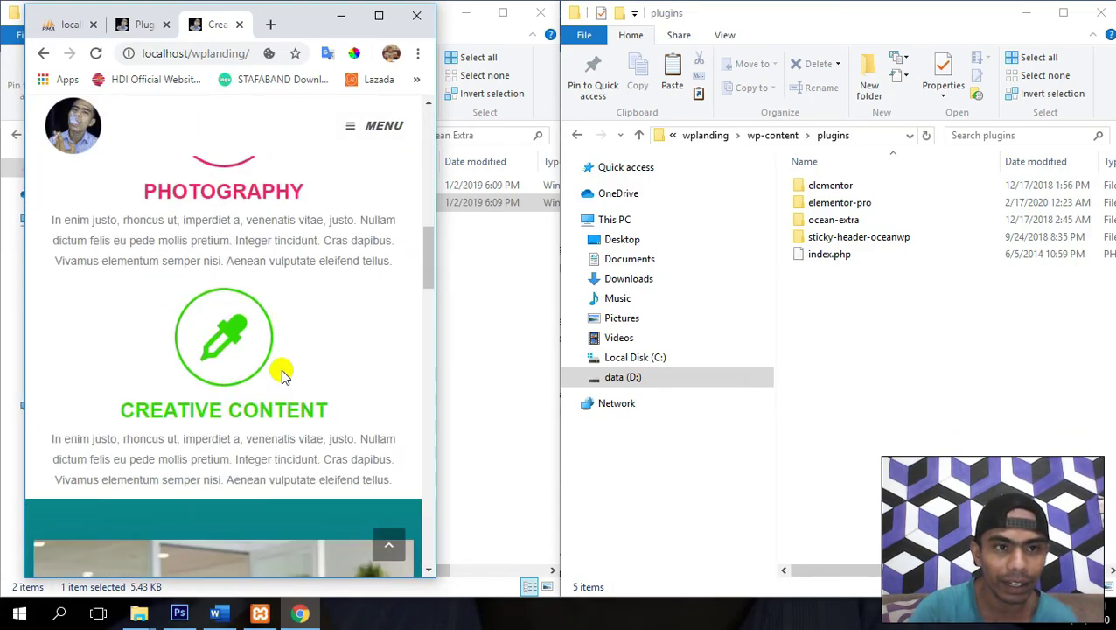
{"action": "scroll", "coordinate": [282, 369], "scroll_direction": "up", "scroll_amount": 10}
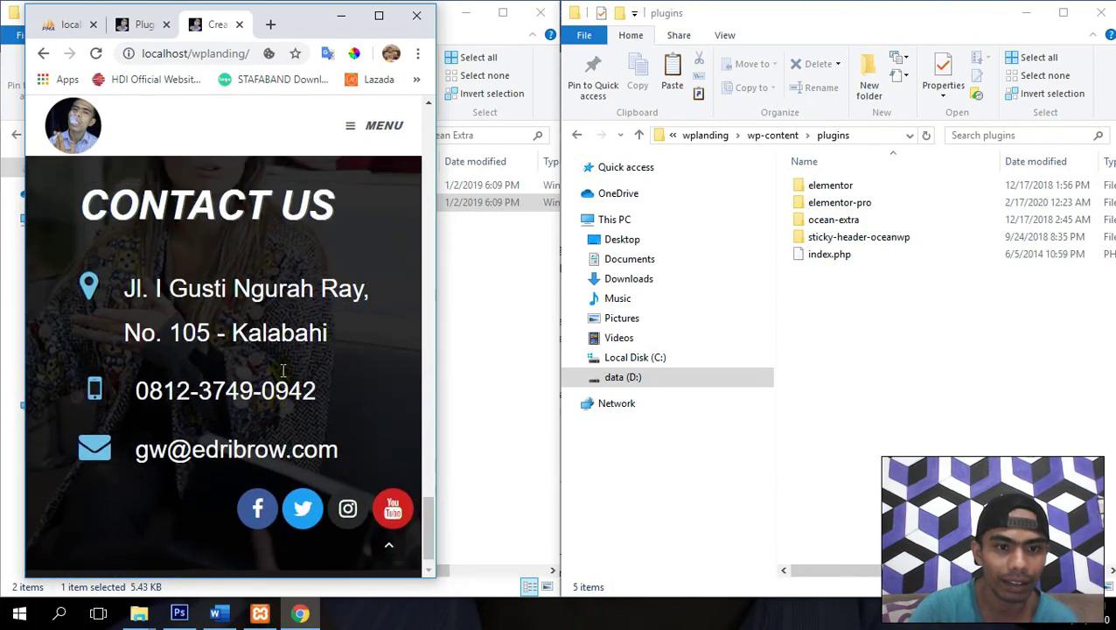
{"action": "scroll", "coordinate": [281, 369], "scroll_direction": "up", "scroll_amount": 6}
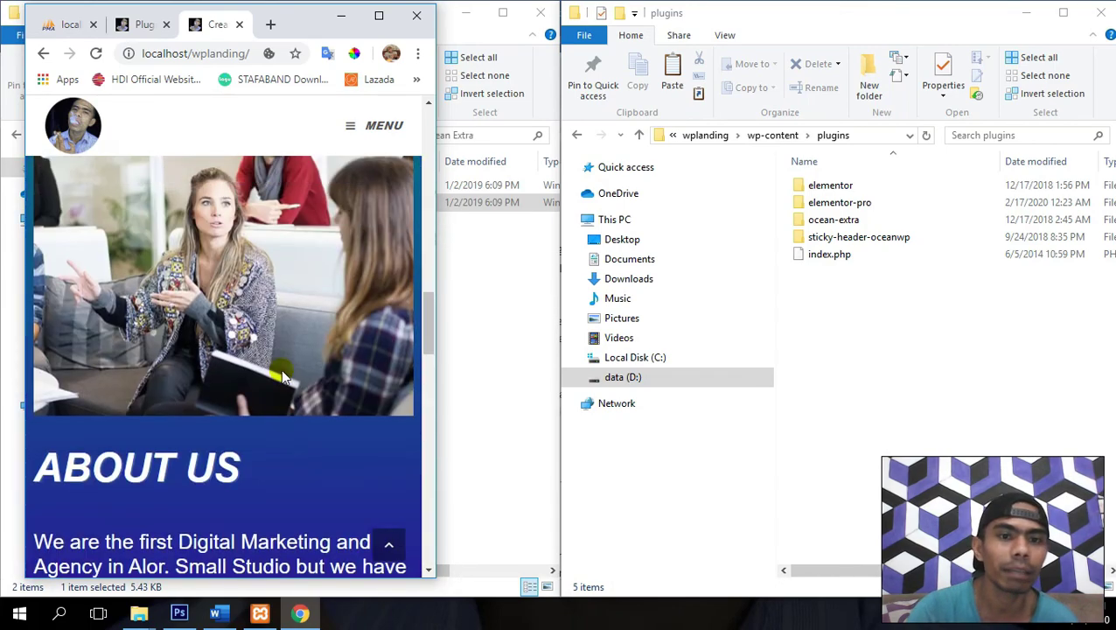
{"action": "scroll", "coordinate": [280, 370], "scroll_direction": "down", "scroll_amount": 2}
{"action": "scroll", "coordinate": [281, 369], "scroll_direction": "up", "scroll_amount": 4}
{"action": "scroll", "coordinate": [281, 369], "scroll_direction": "up", "scroll_amount": 8}
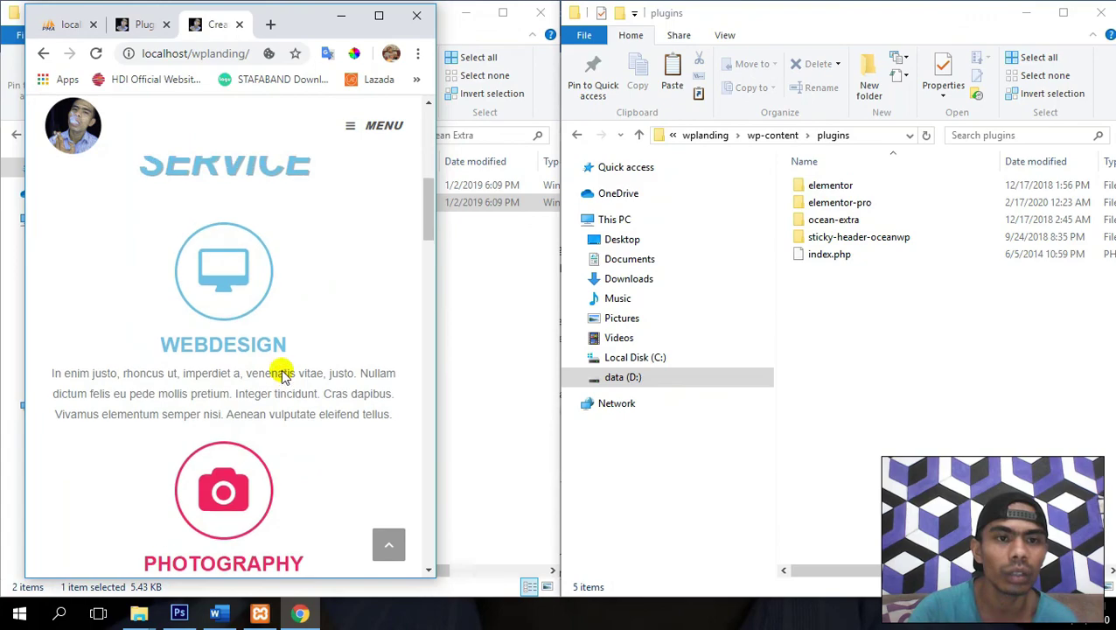
{"action": "scroll", "coordinate": [212, 335], "scroll_direction": "down", "scroll_amount": 2}
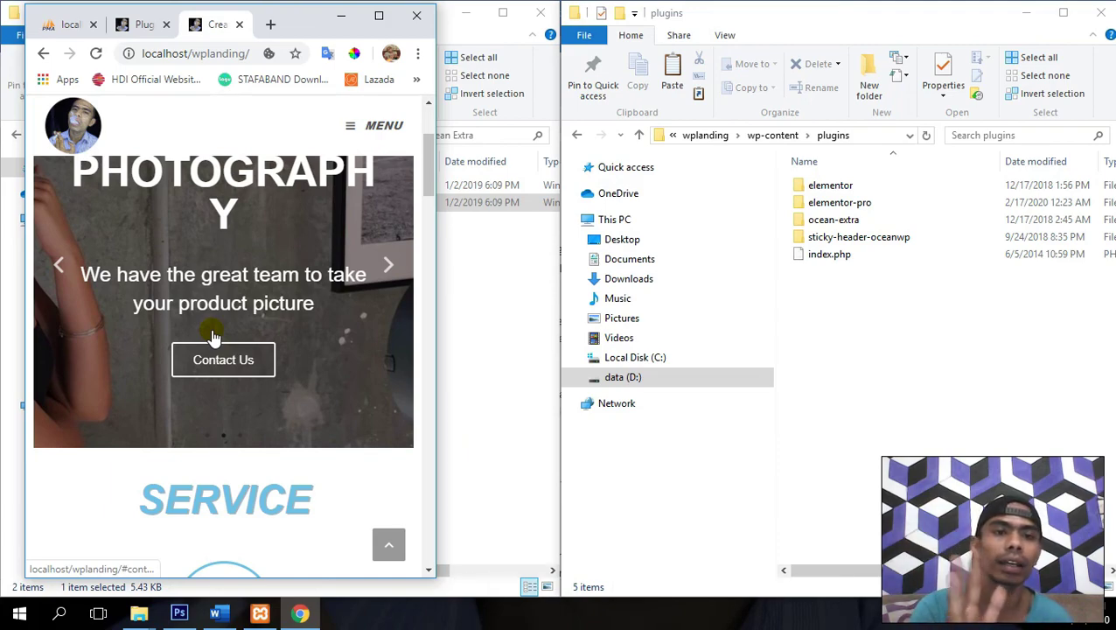
{"action": "scroll", "coordinate": [215, 333], "scroll_direction": "up", "scroll_amount": 2}
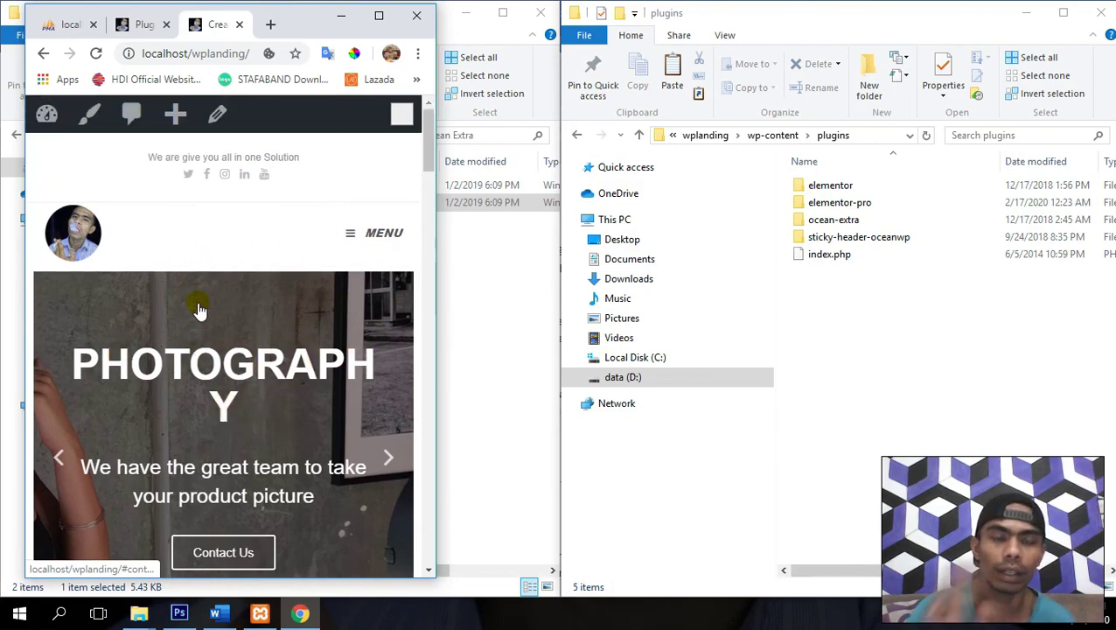
{"action": "left_click", "coordinate": [379, 16]}
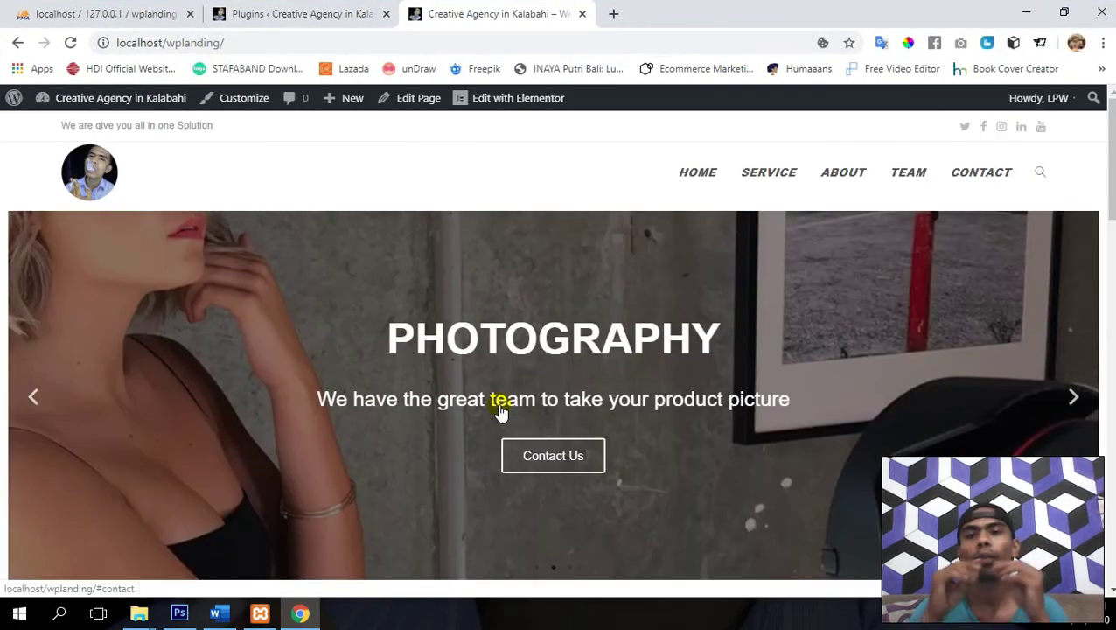